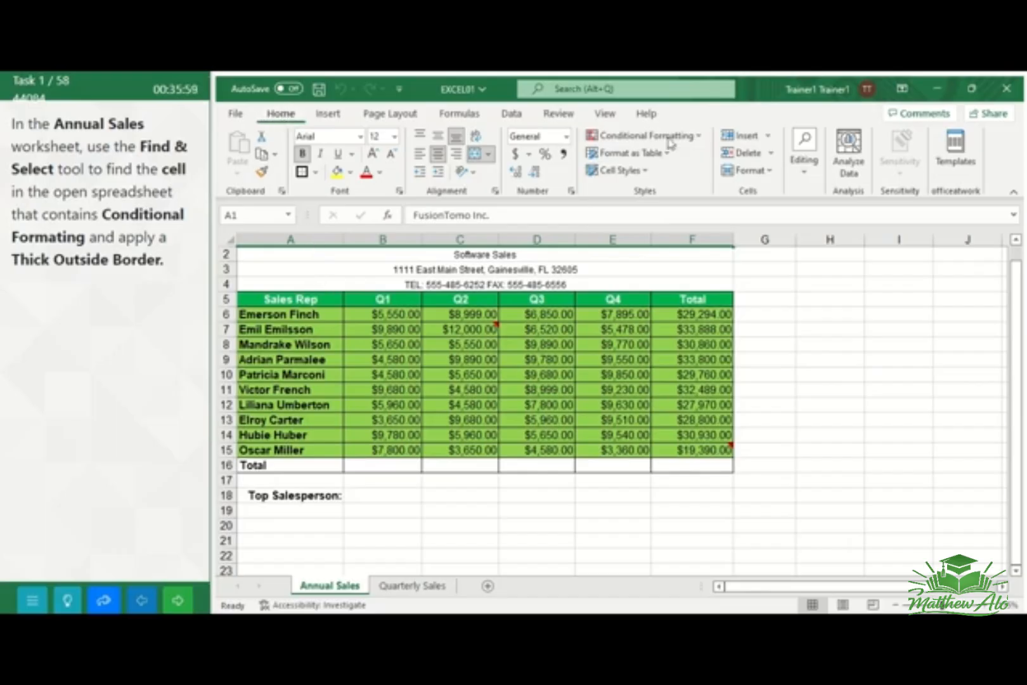
Find the cell with conditional formatting in the Annual Sales worksheet and apply Thick Outside Borders to it
left_click(805, 177)
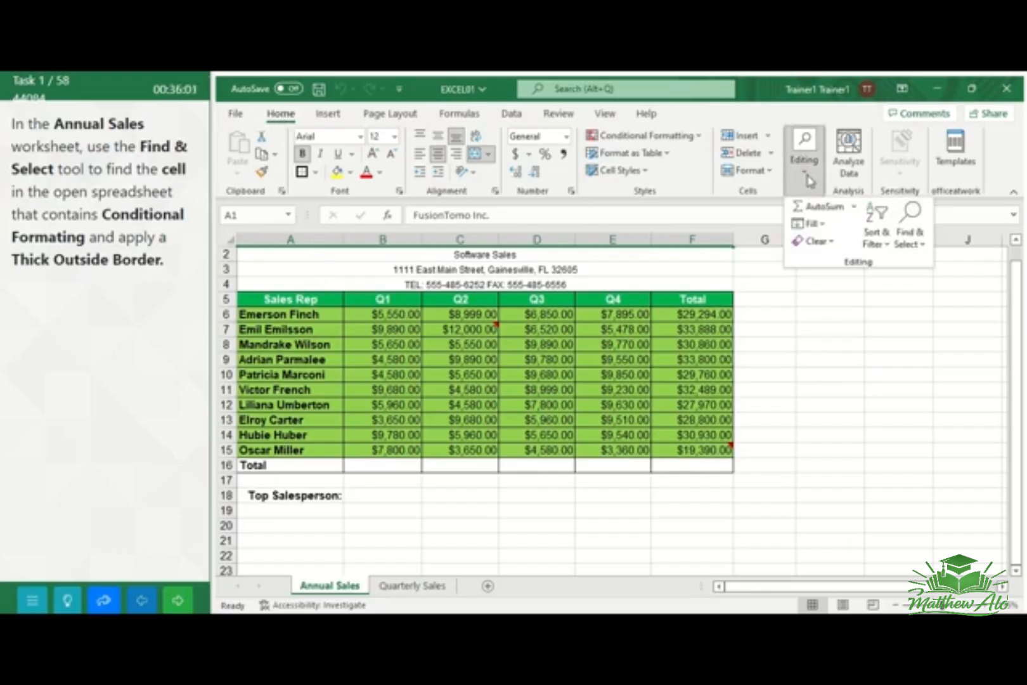
left_click(913, 244)
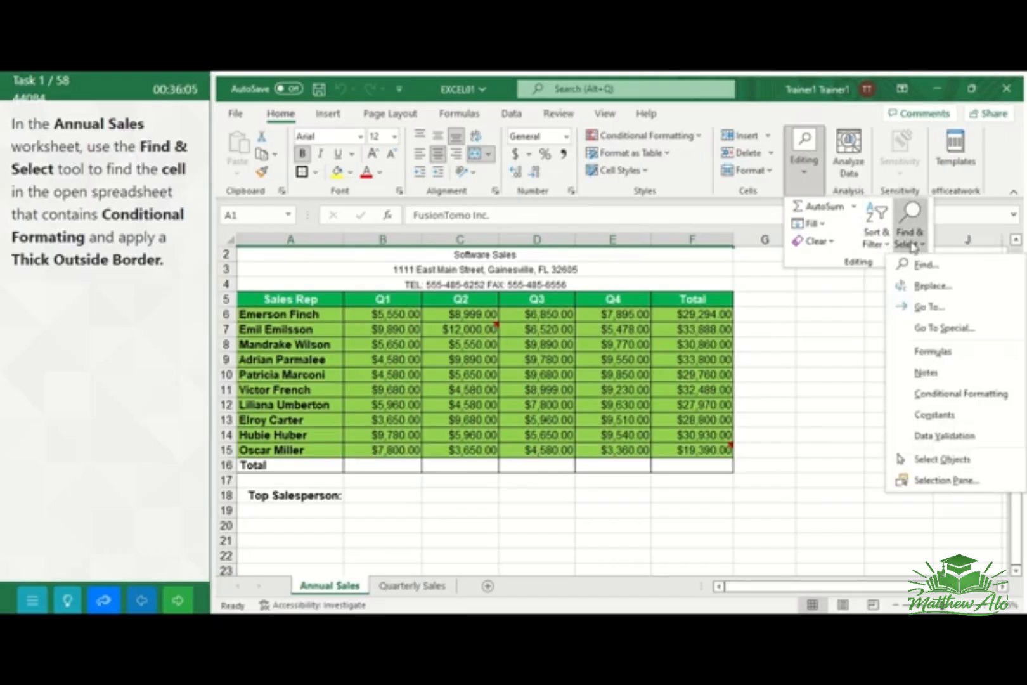
left_click(927, 397)
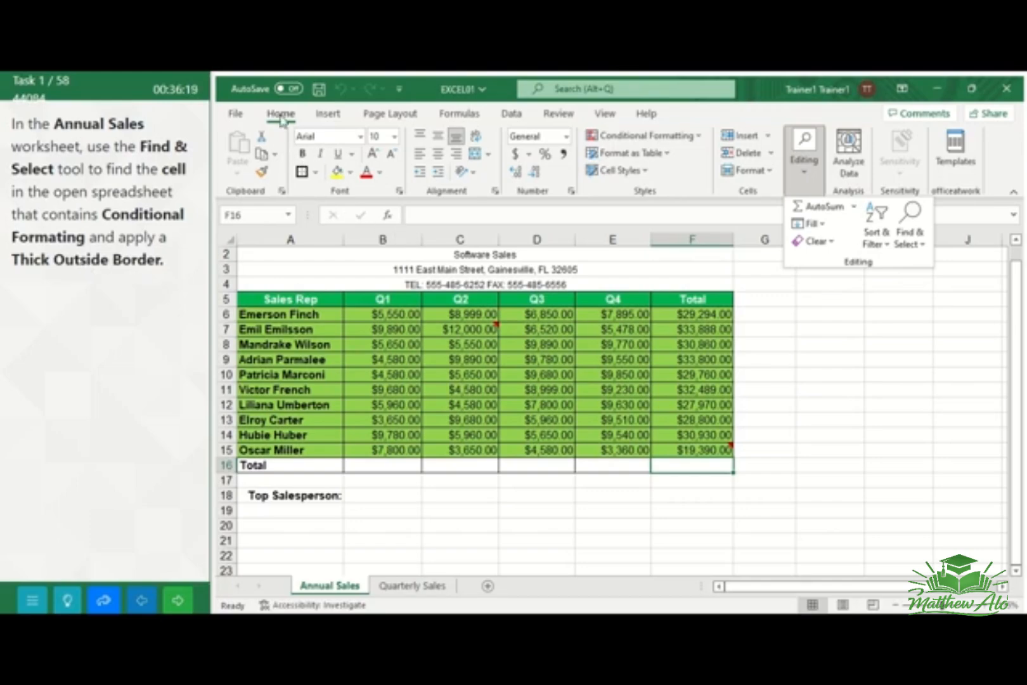
left_click(316, 178)
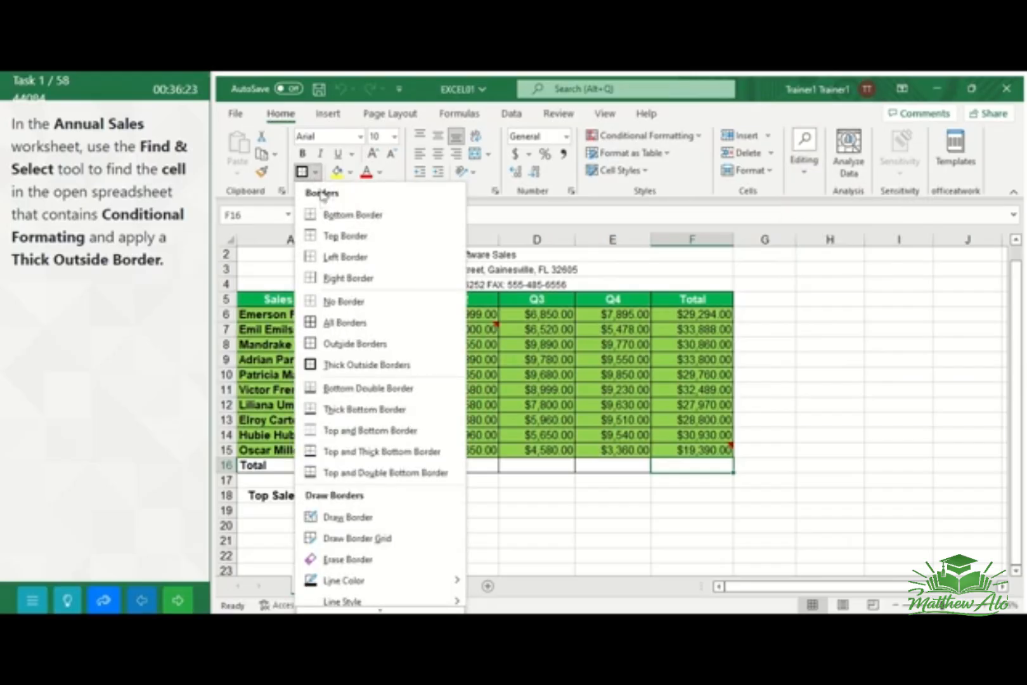
left_click(378, 371)
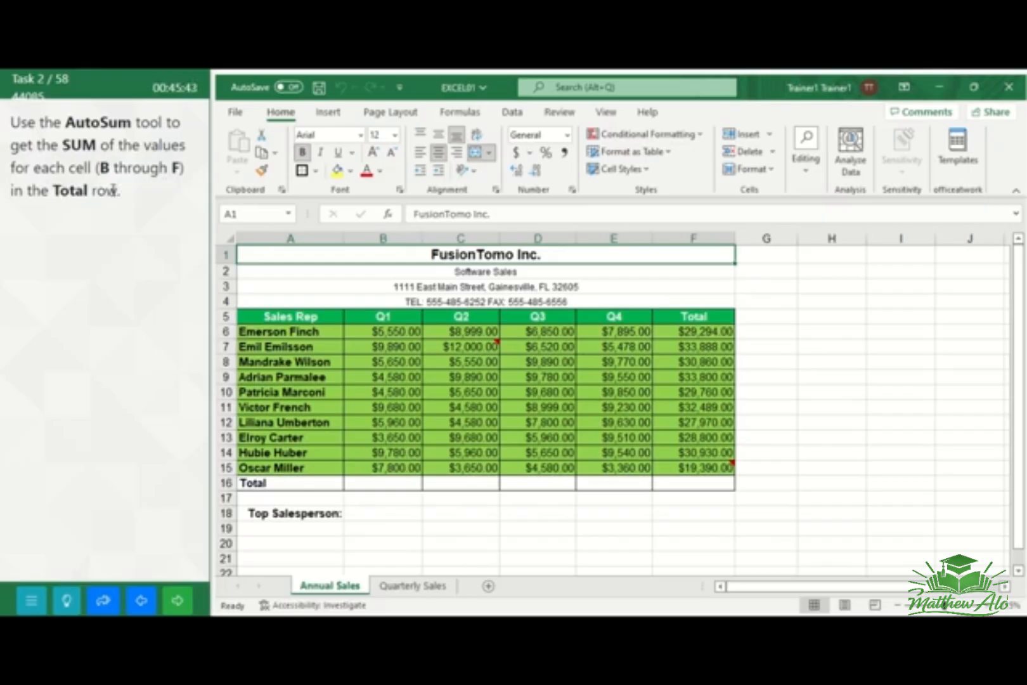
Use AutoSum to enter the sums of the columns above in Total row cells B16 through F16
left_click(371, 482)
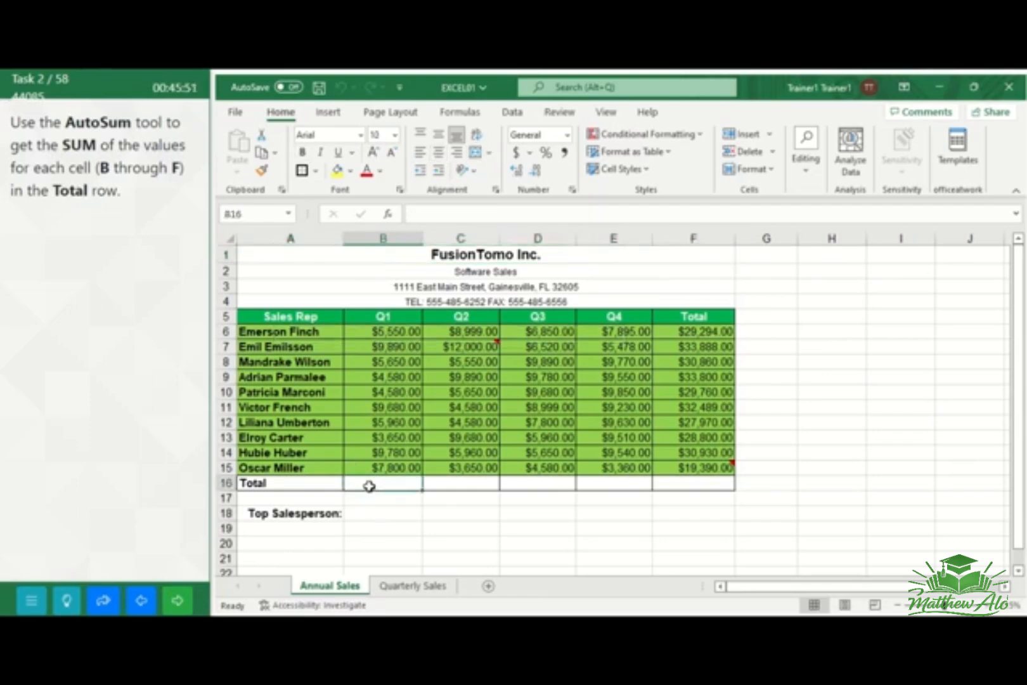
mouse_move(369, 486)
left_mouse_down()
mouse_move(498, 491)
mouse_move(671, 479)
left_mouse_up()
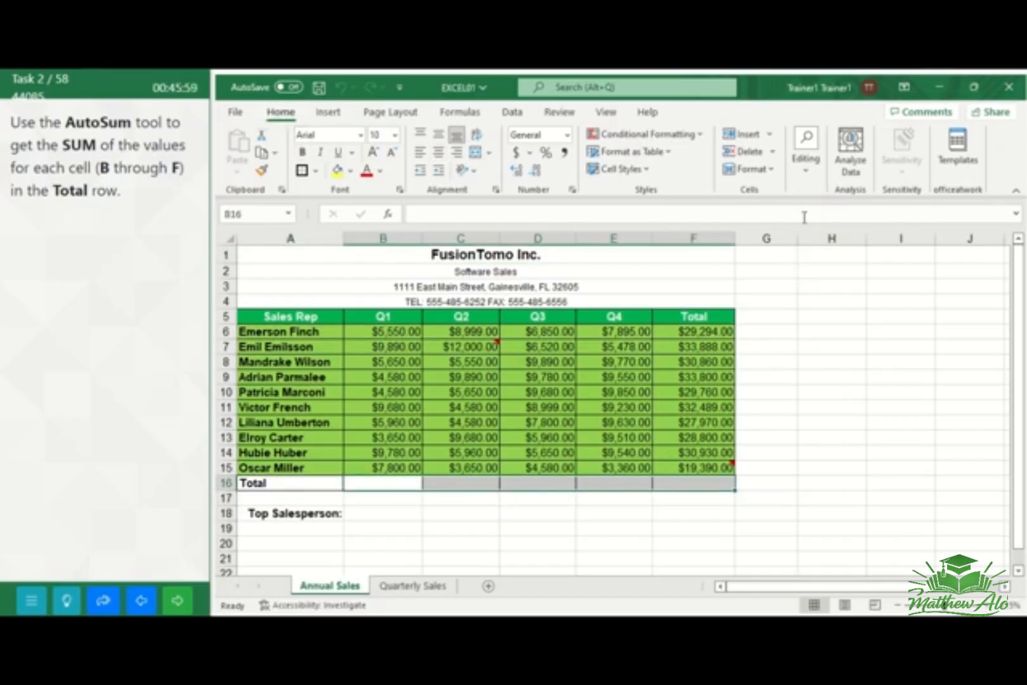
left_click(807, 182)
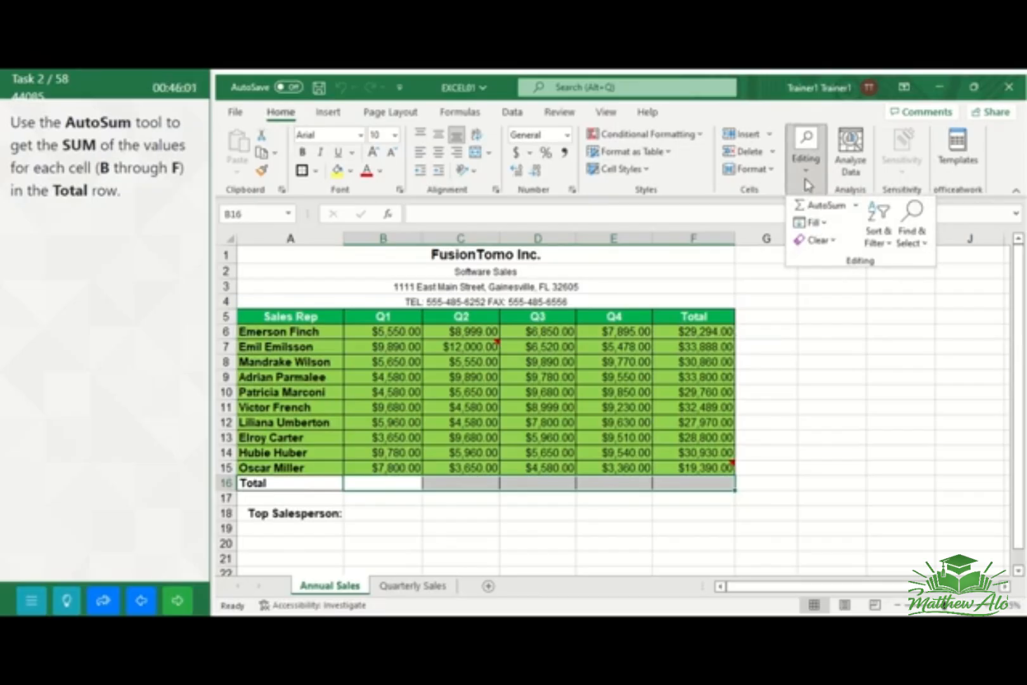
left_click(857, 206)
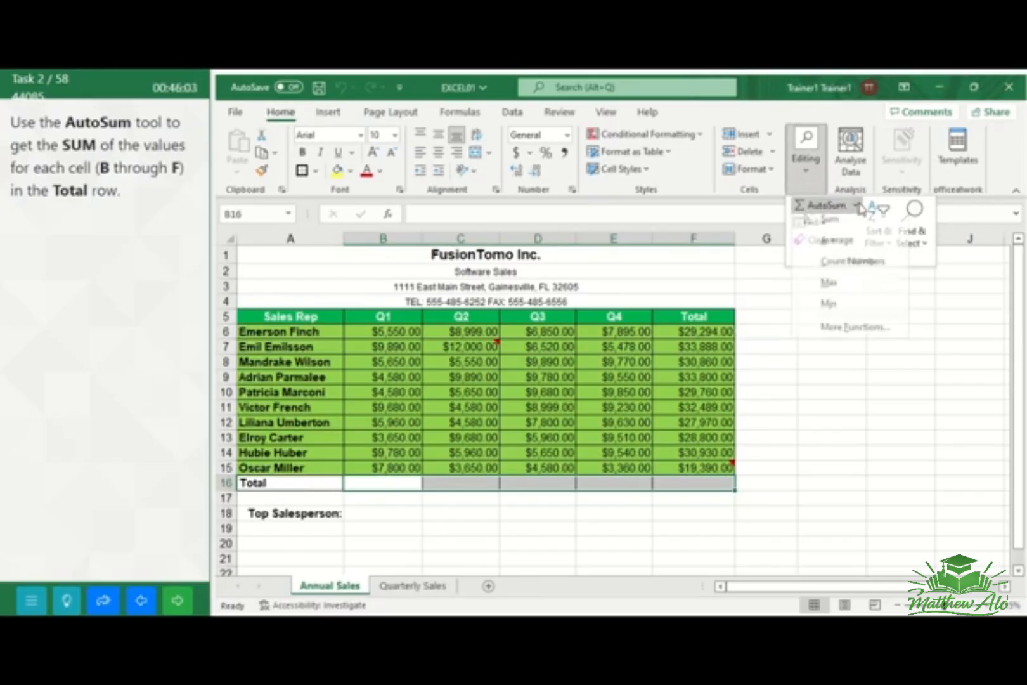
left_click(831, 222)
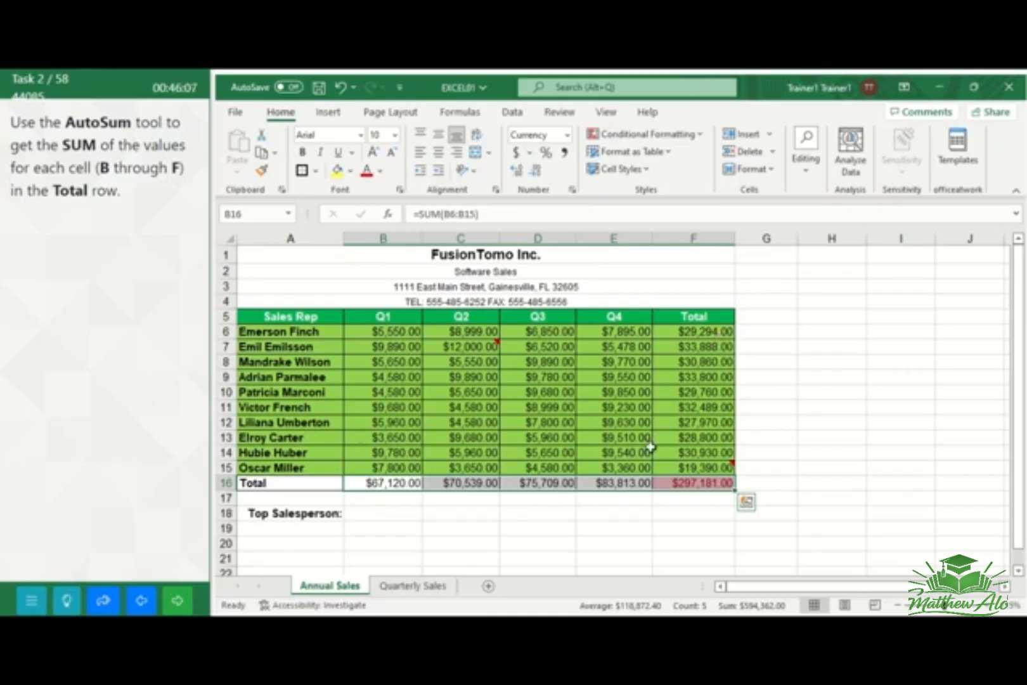
left_click(802, 453)
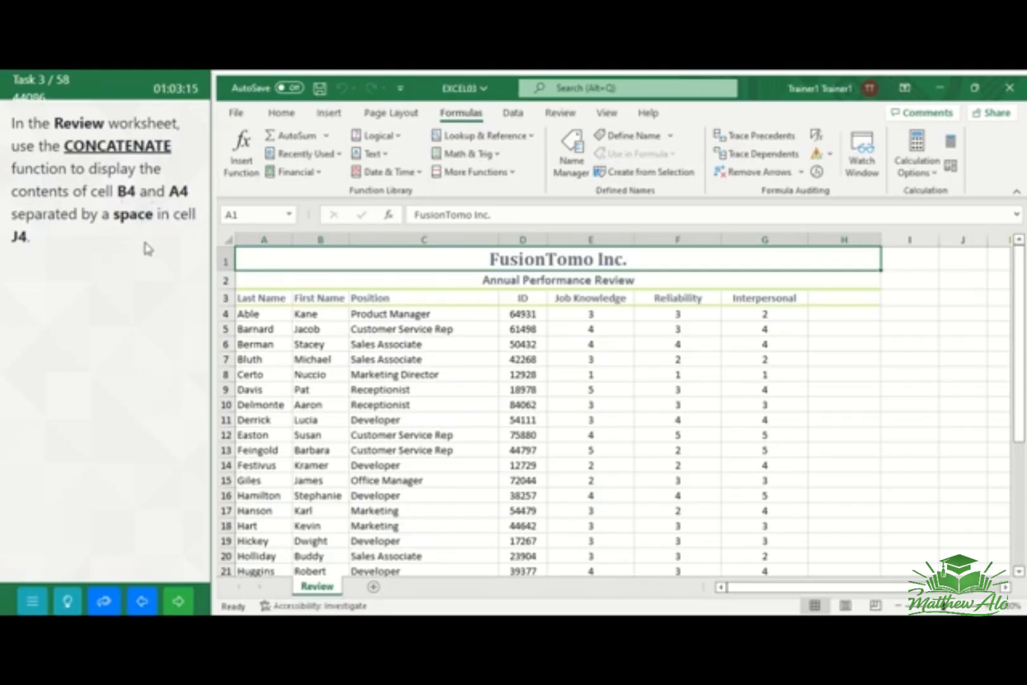
Insert the CONCATENATE function into cell J4 of the Review worksheet
left_click(955, 315)
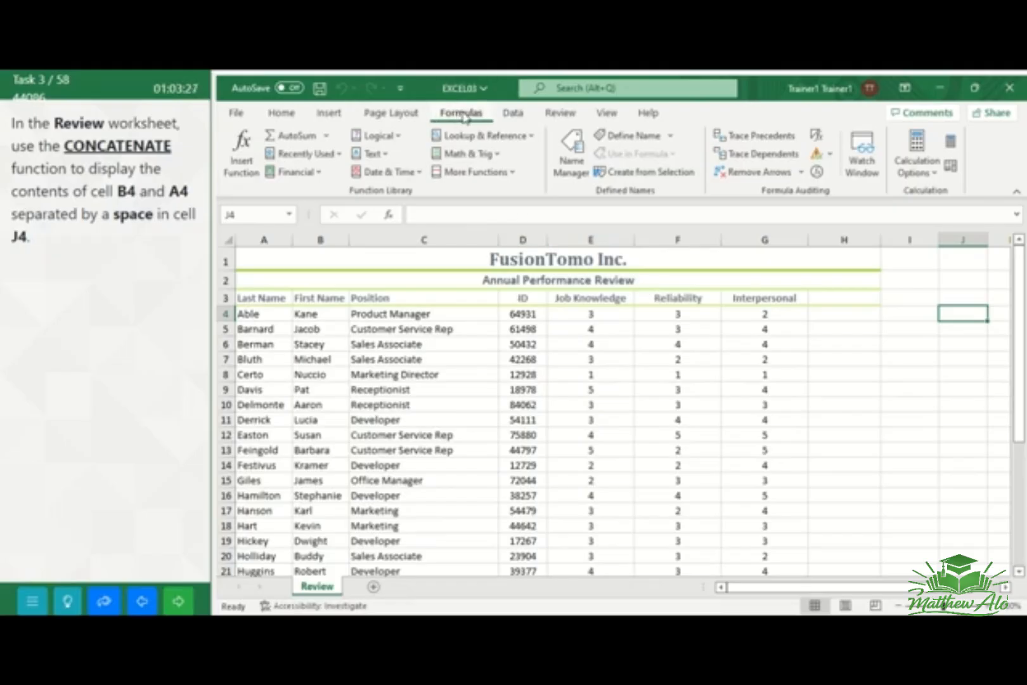
left_click(242, 152)
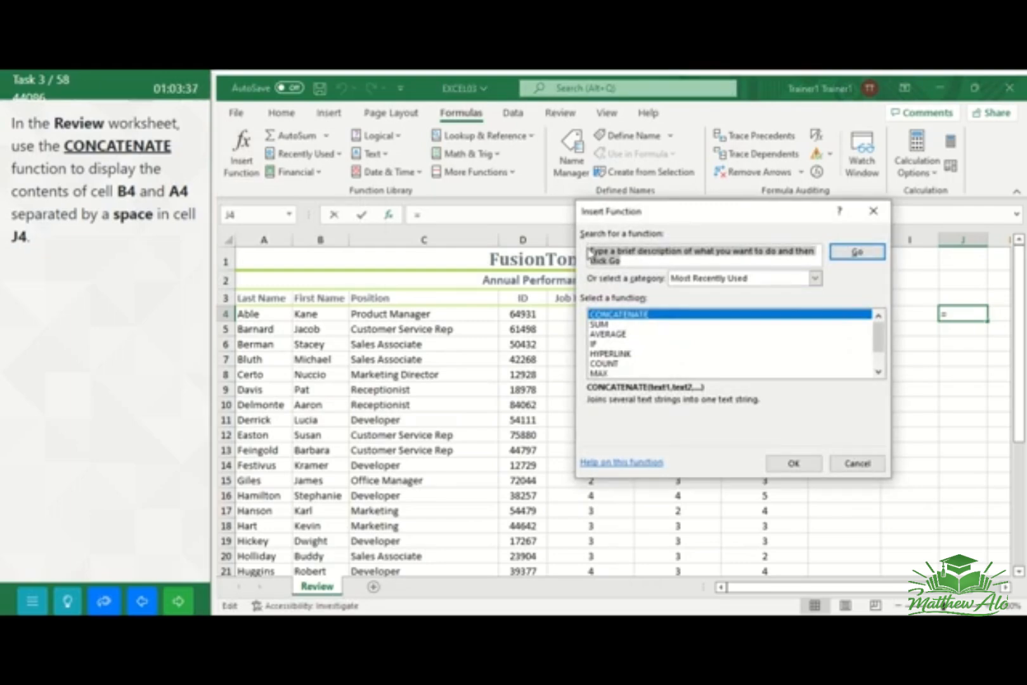
key("Delete")
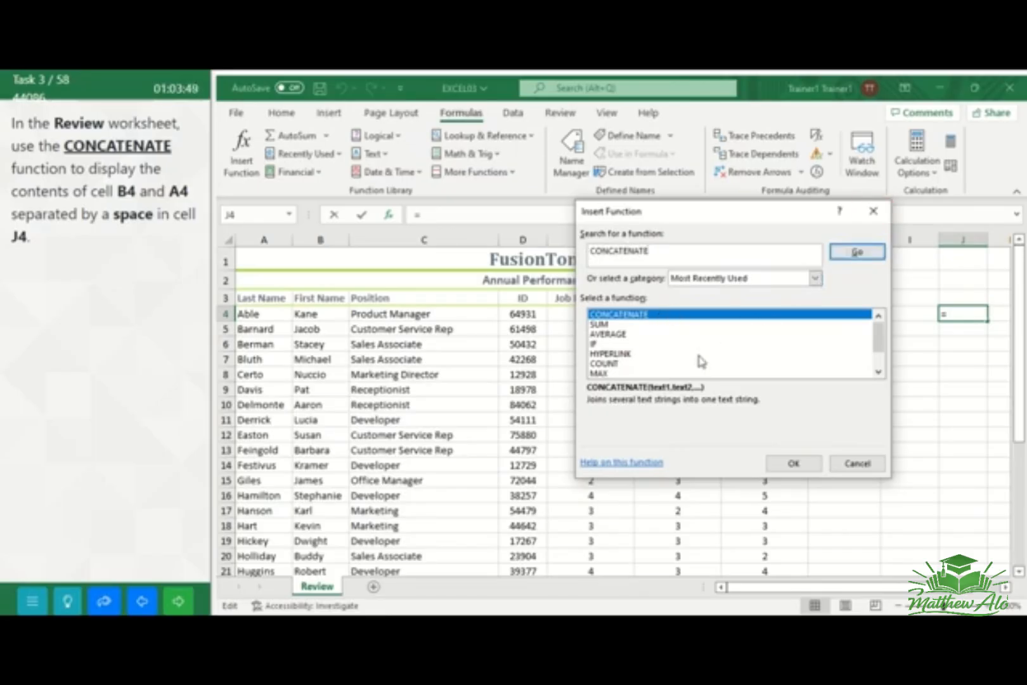
left_click(787, 466)
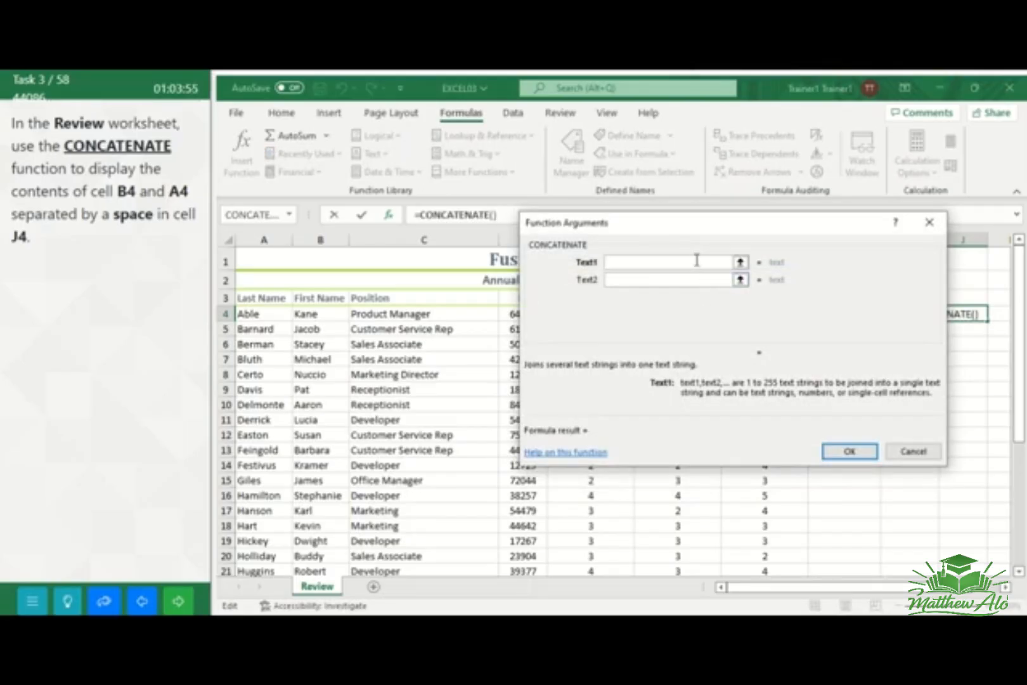
Set the CONCATENATE arguments to B4, a quoted space and A4, apply the formula, and go to the next task
type("B4")
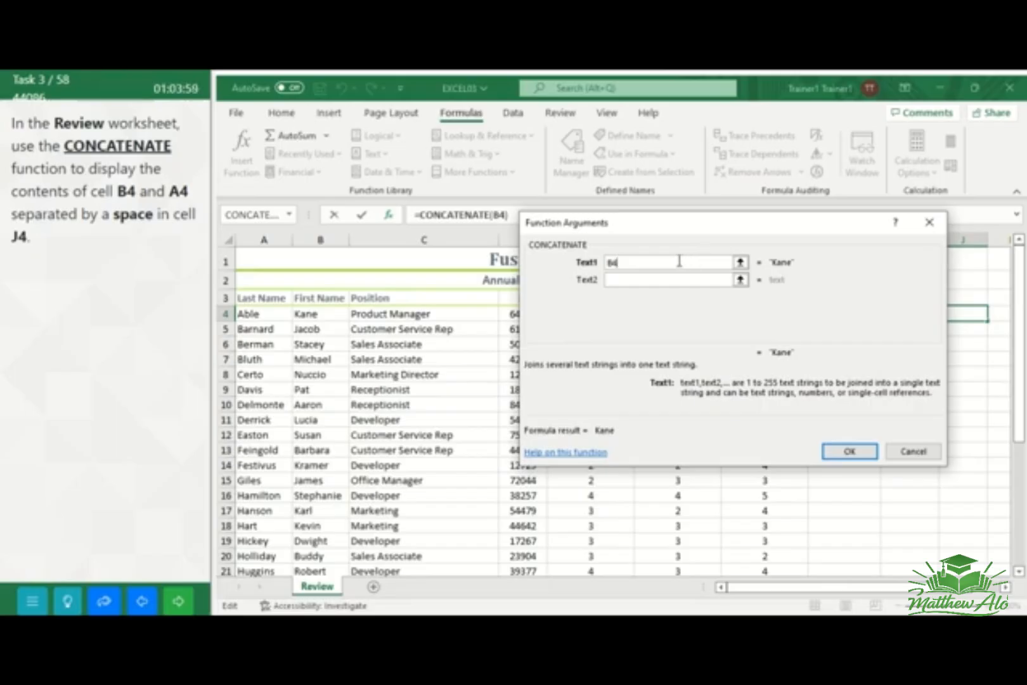
left_click(632, 280)
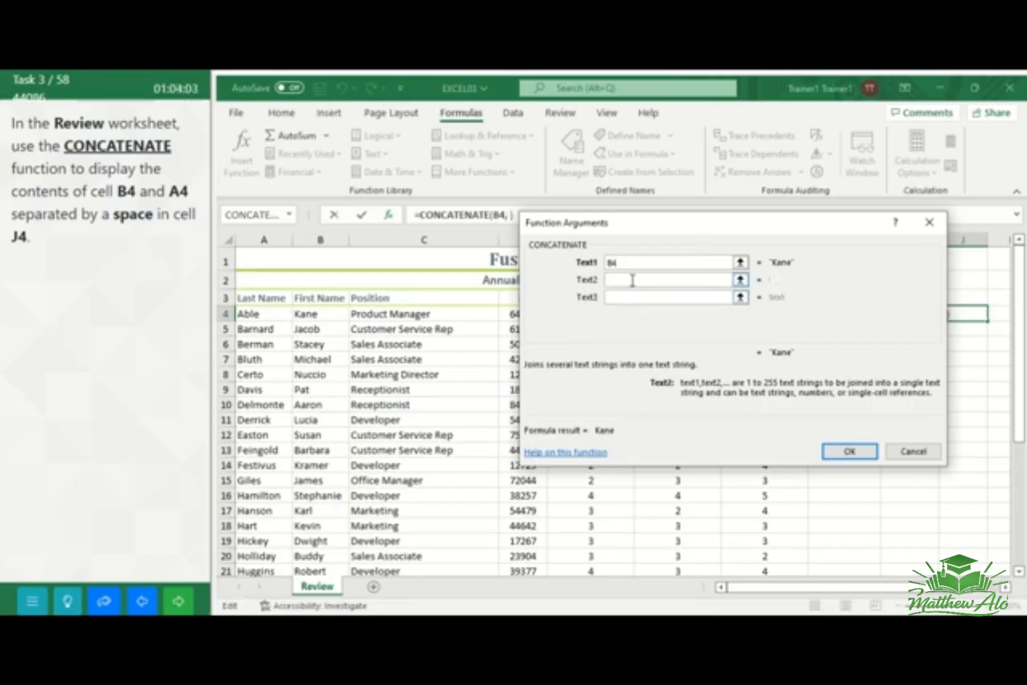
left_click(621, 300)
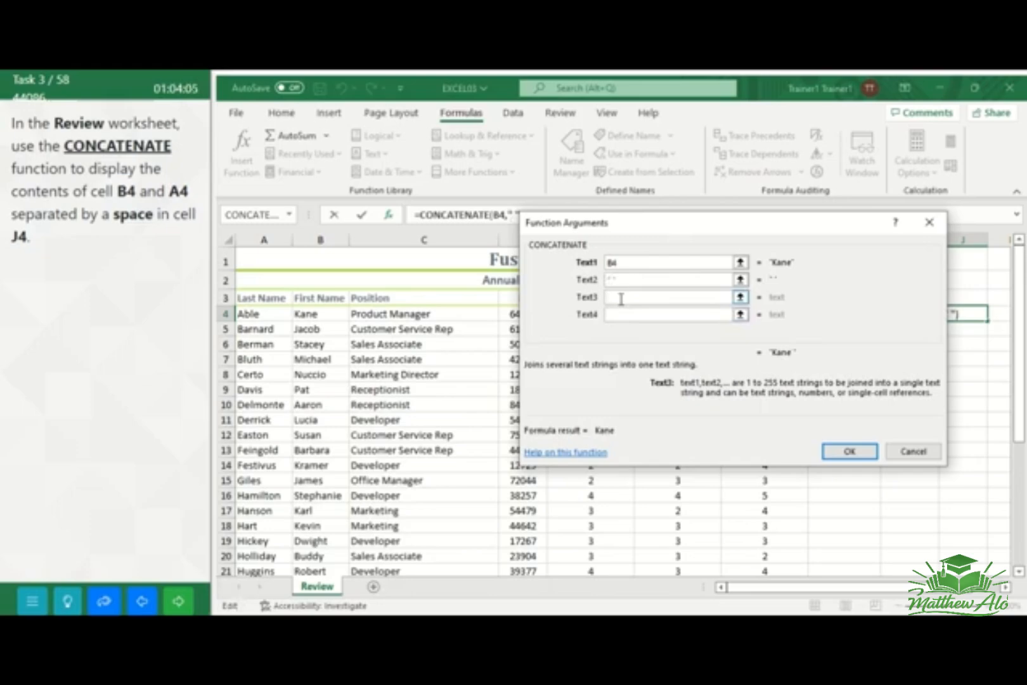
type("A4")
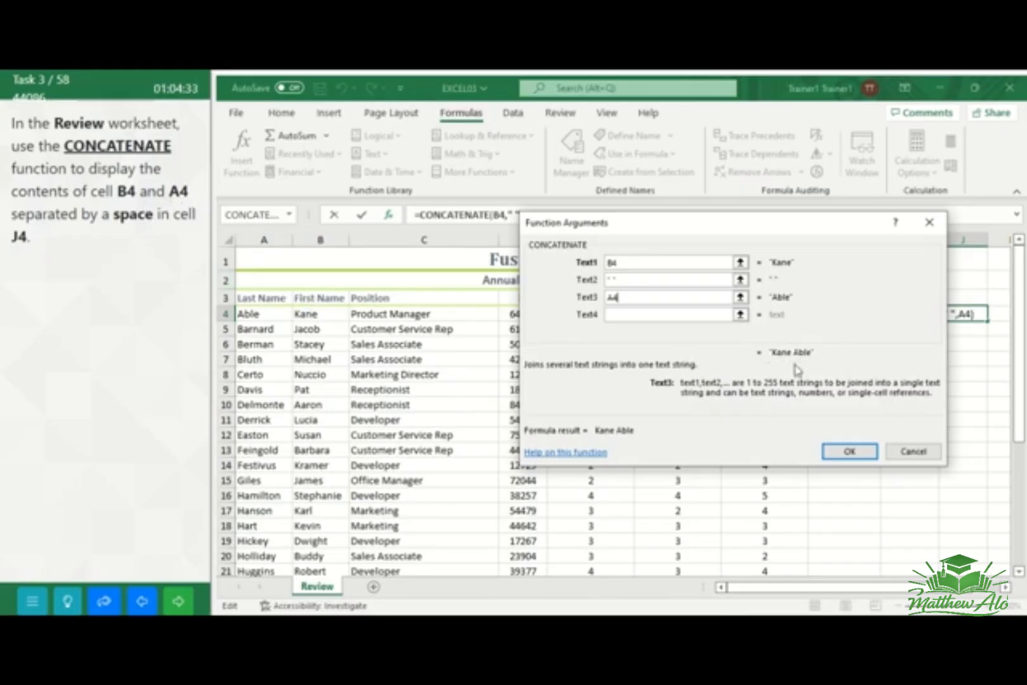
left_click(846, 451)
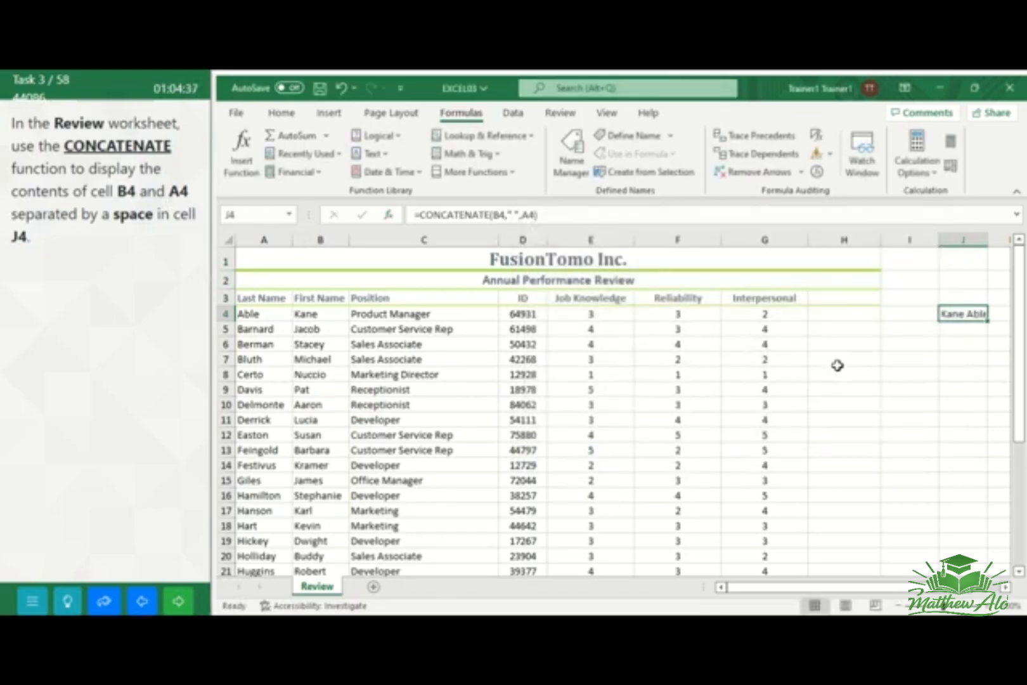
left_click(178, 606)
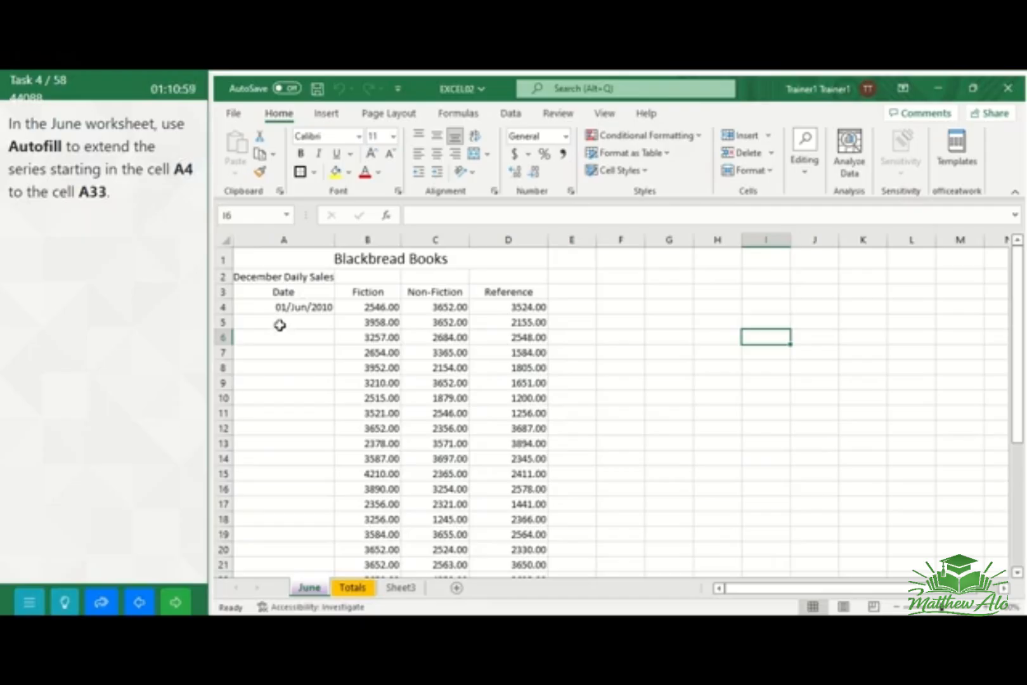
Fill cells A4 through A33 of the June worksheet with a daily date series down the column, and go to the next task
left_click(296, 309)
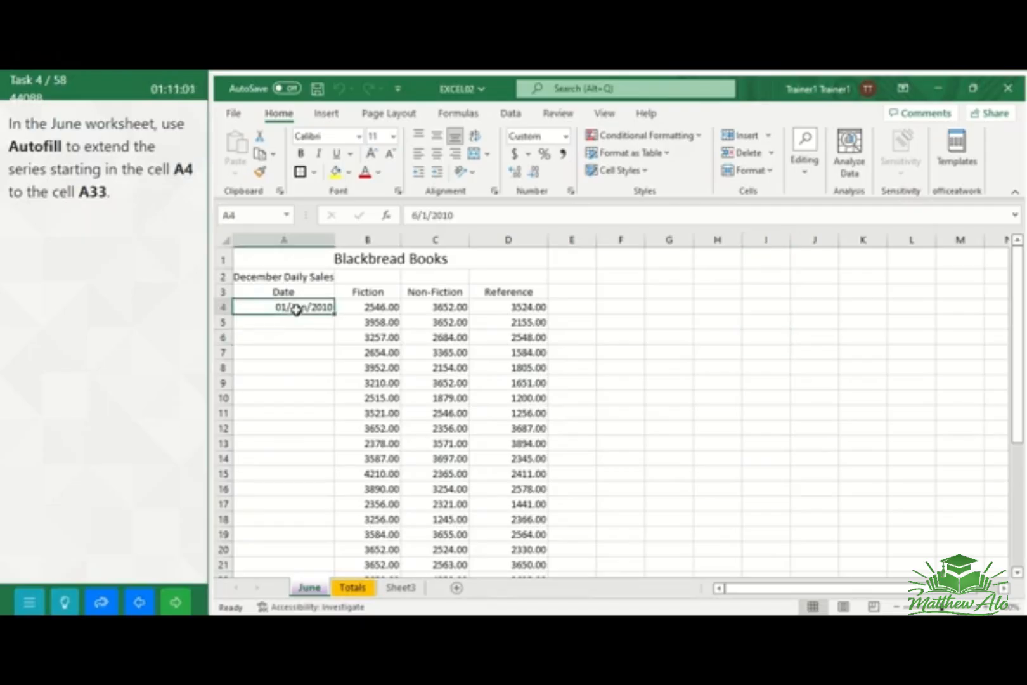
left_click_drag(298, 308, 284, 541)
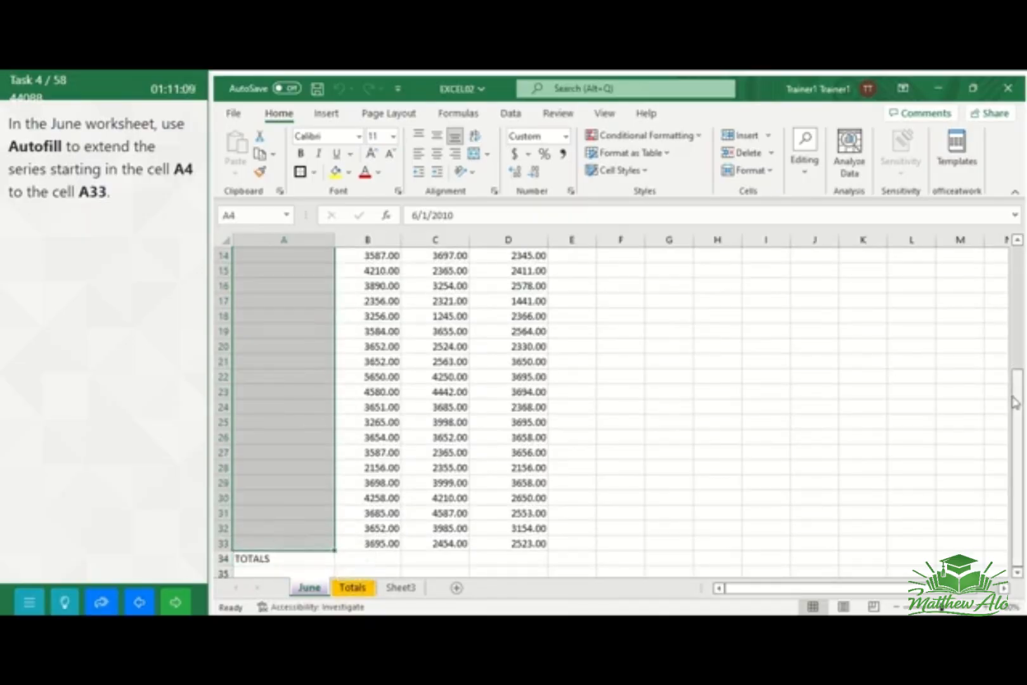
left_click_drag(1015, 399, 1015, 277)
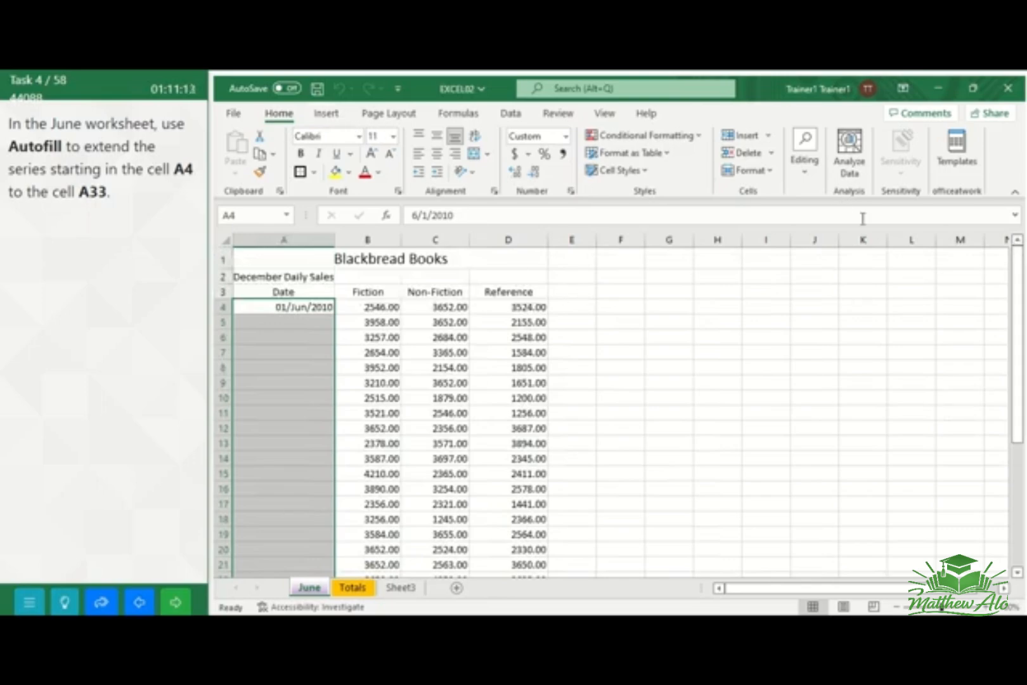
left_click(807, 166)
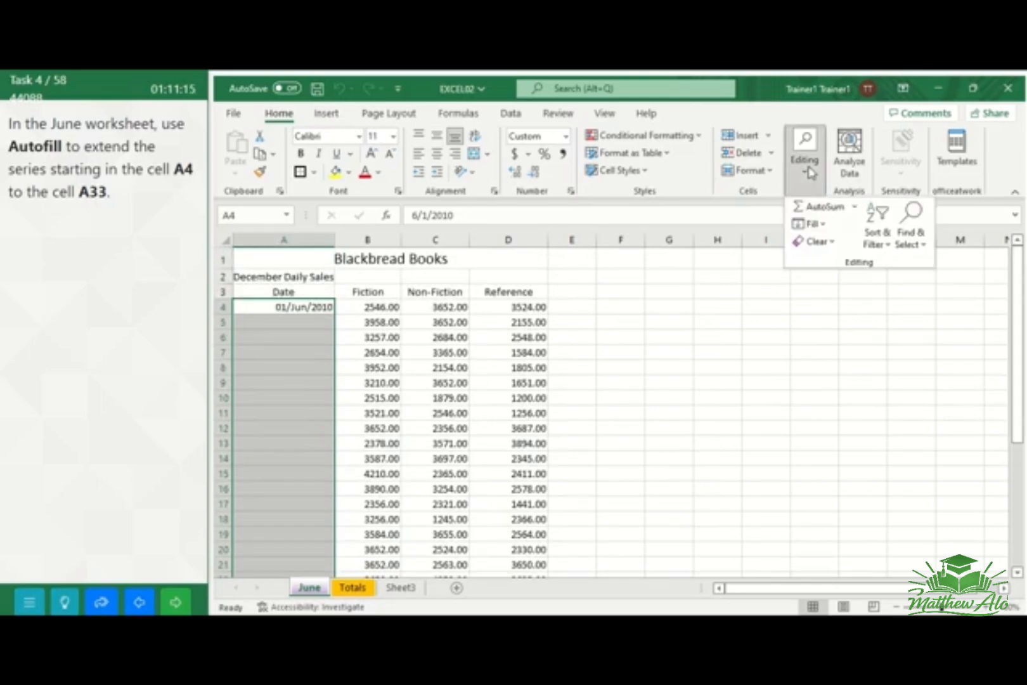
left_click(814, 225)
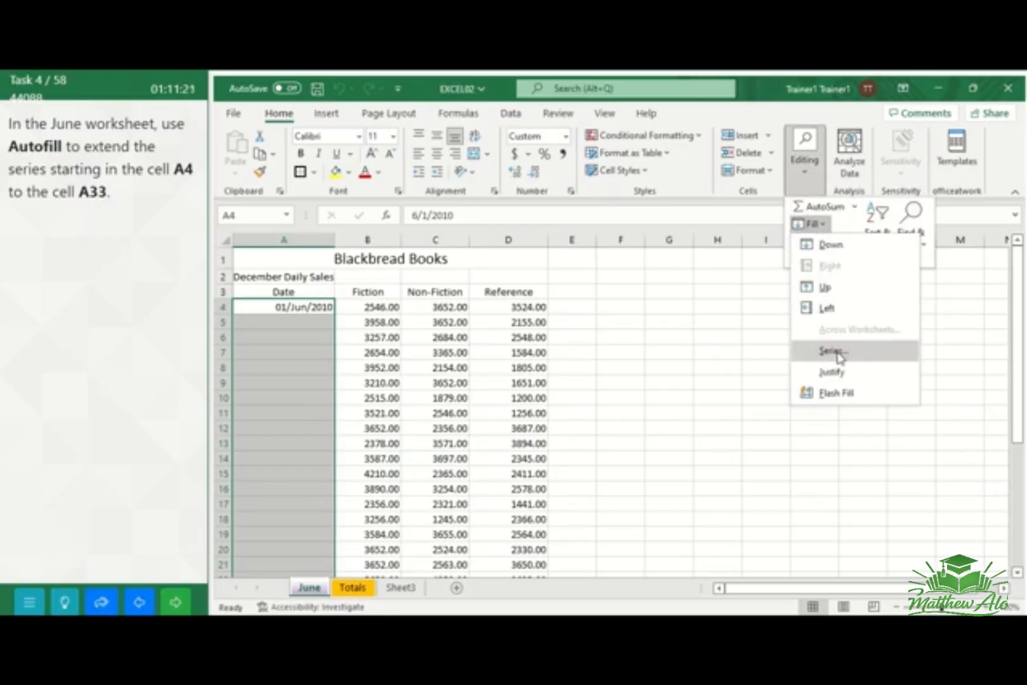
left_click(839, 352)
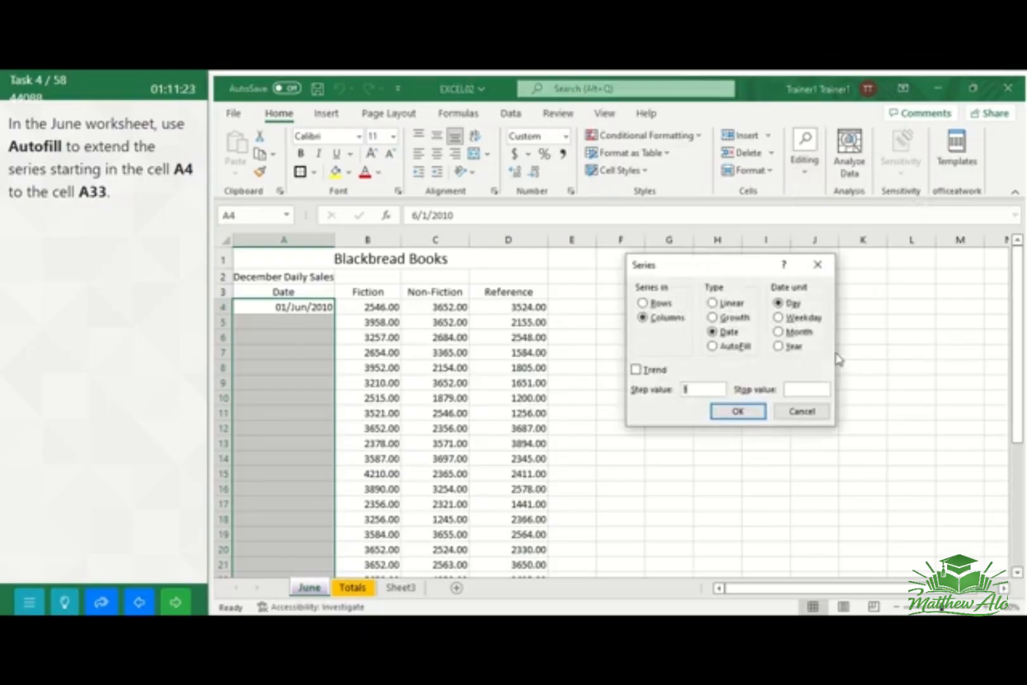
left_click(730, 412)
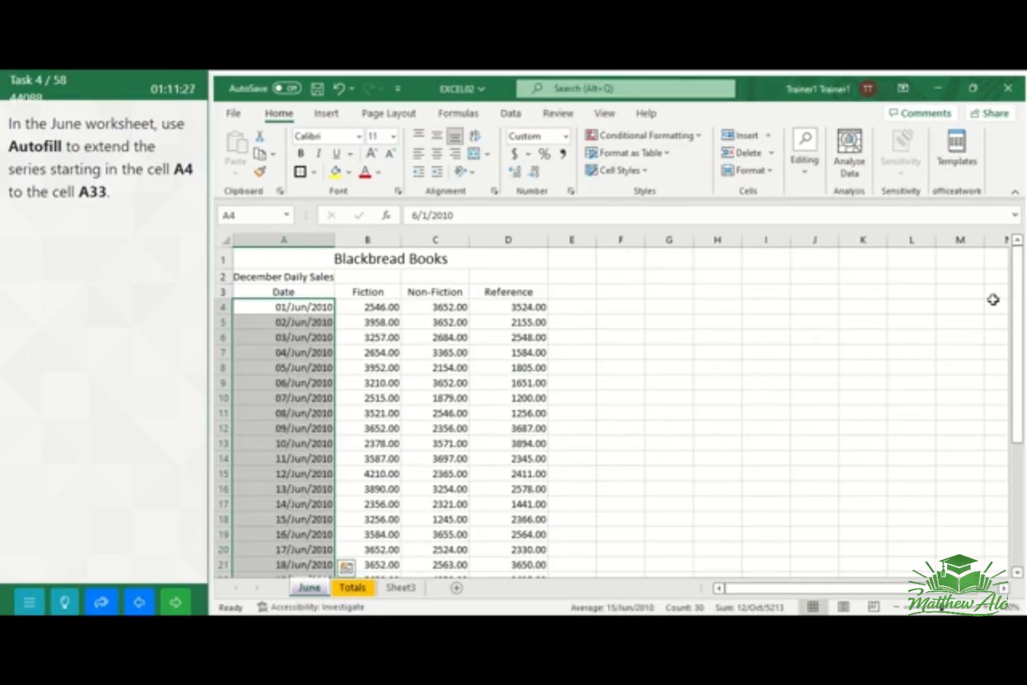
left_click_drag(1018, 310, 1018, 362)
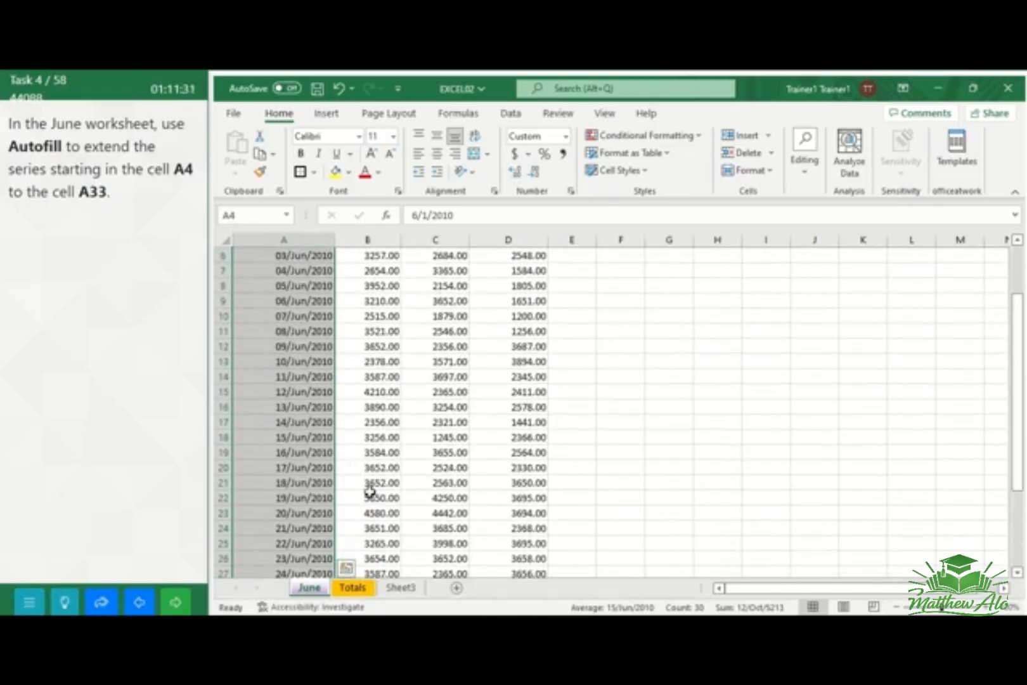
left_click(171, 606)
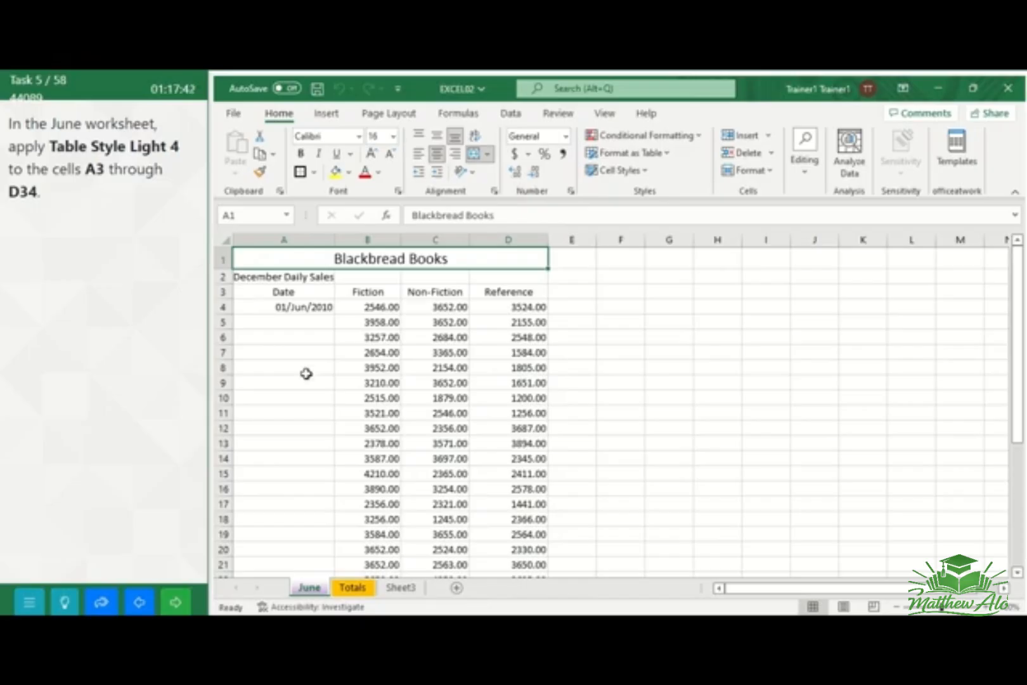
Format cells A3 through D34 of the June worksheet as a table with headers using Table Style Light 4, and dismiss the data analysis suggestion
double_click(313, 589)
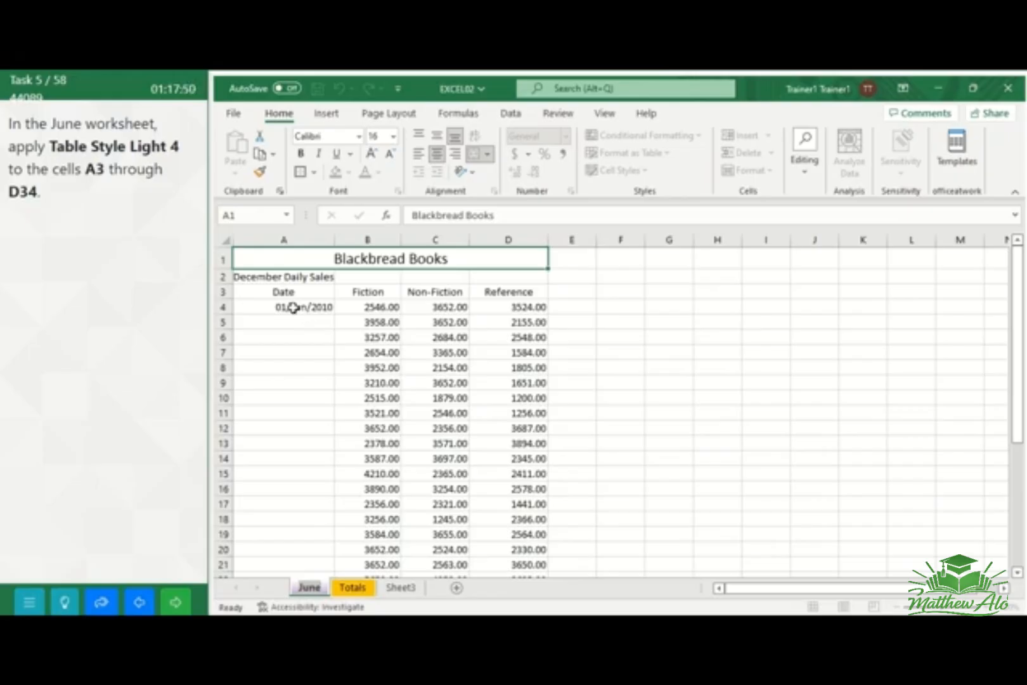
left_click_drag(256, 291, 503, 541)
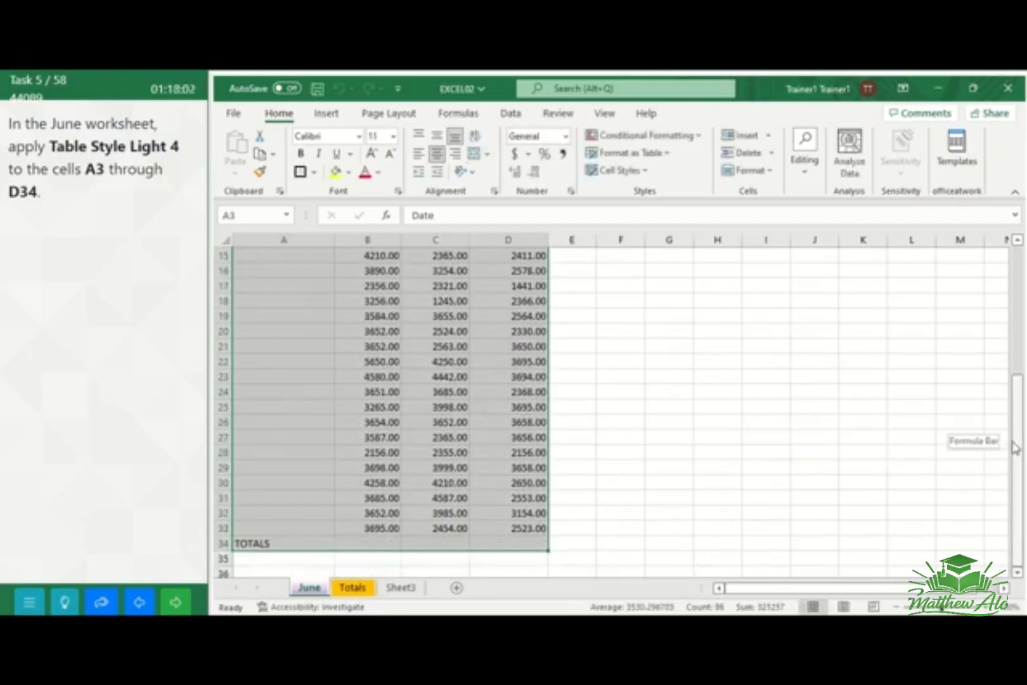
left_click_drag(1013, 447, 1015, 308)
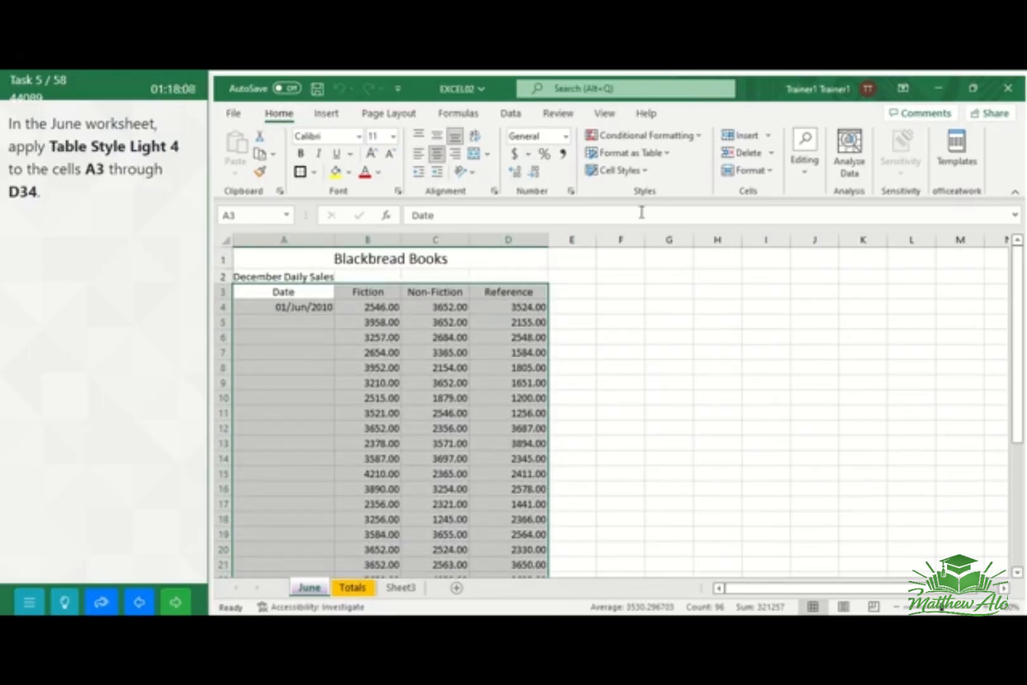
left_click(669, 160)
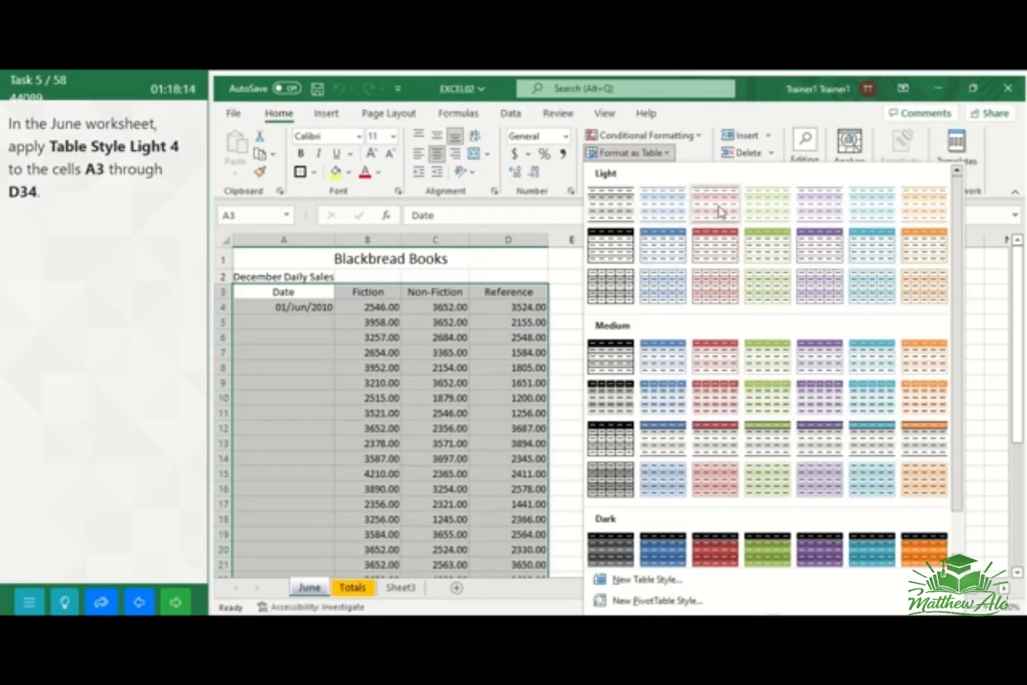
left_click(761, 212)
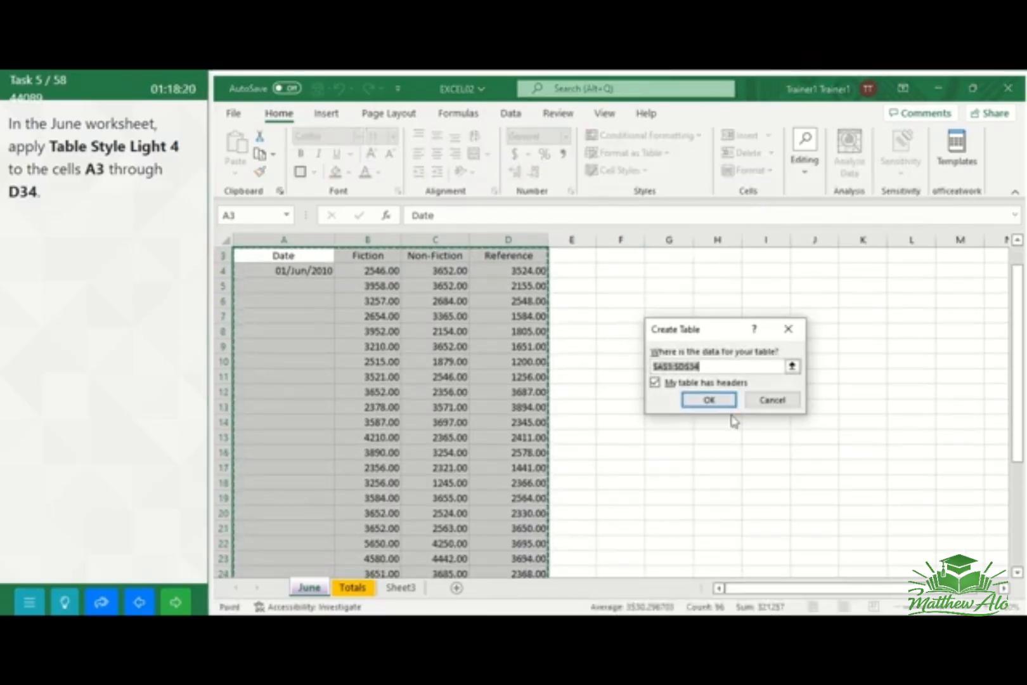
left_click(710, 399)
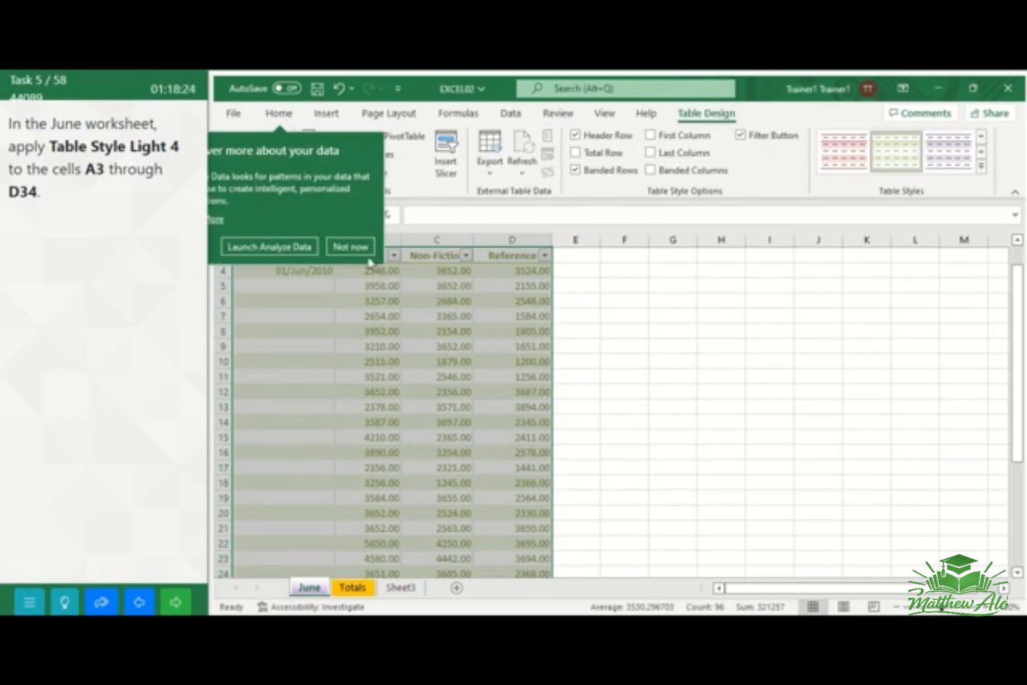
left_click(349, 247)
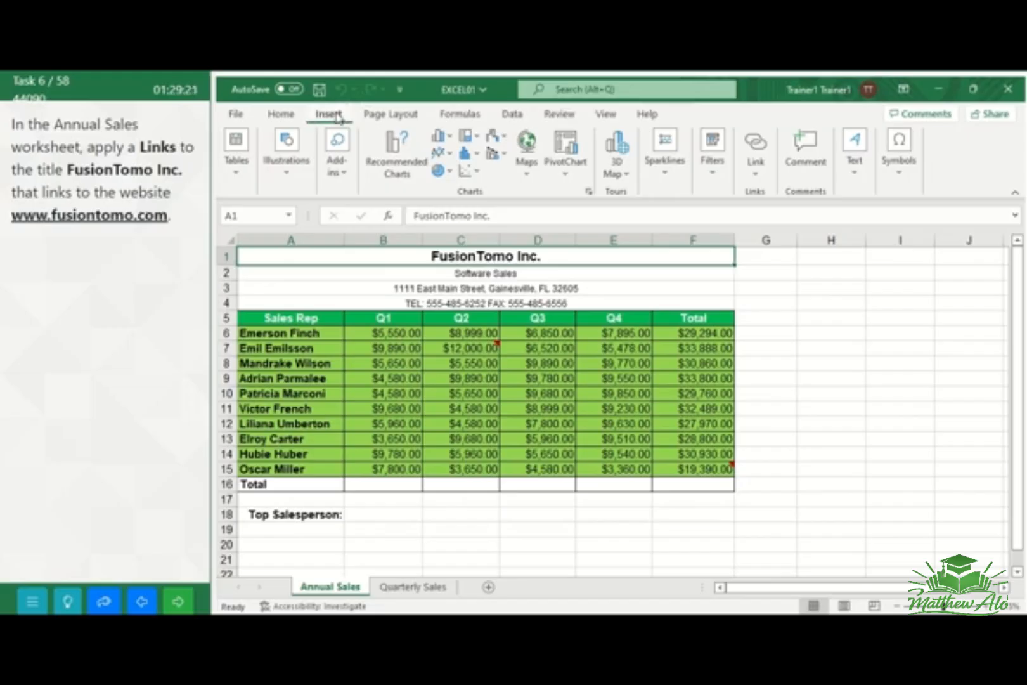
left_click(754, 171)
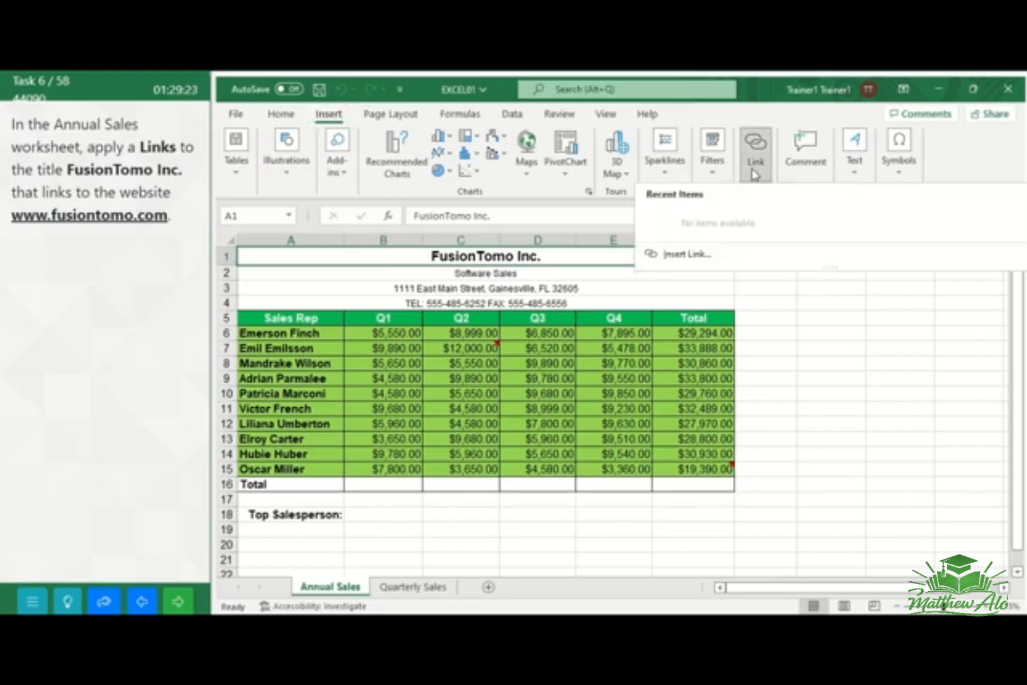
left_click(683, 255)
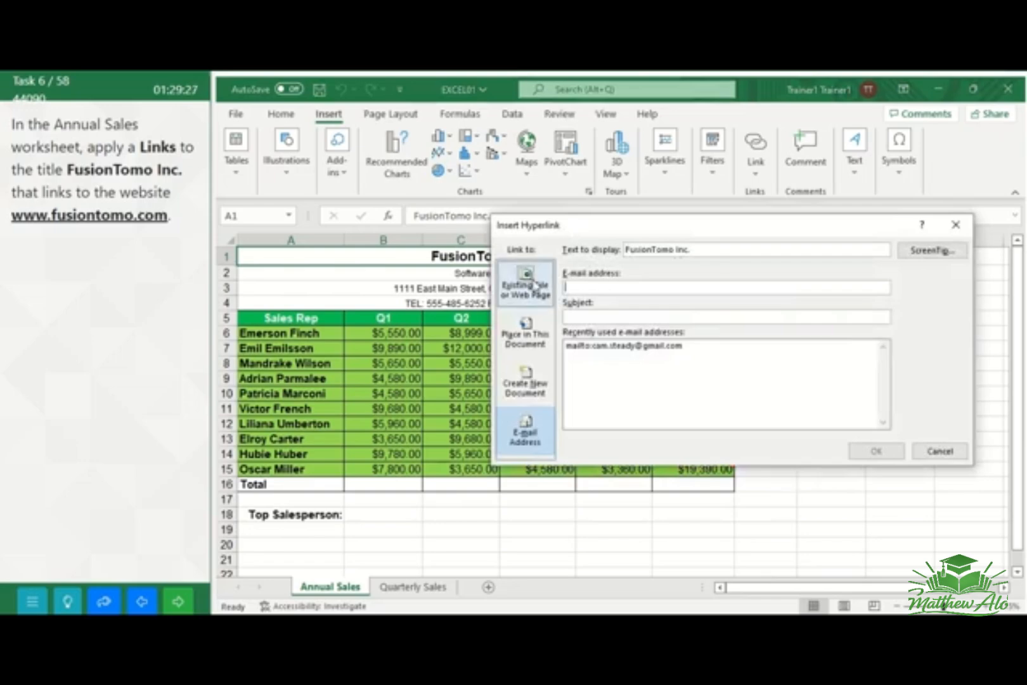
left_click(532, 287)
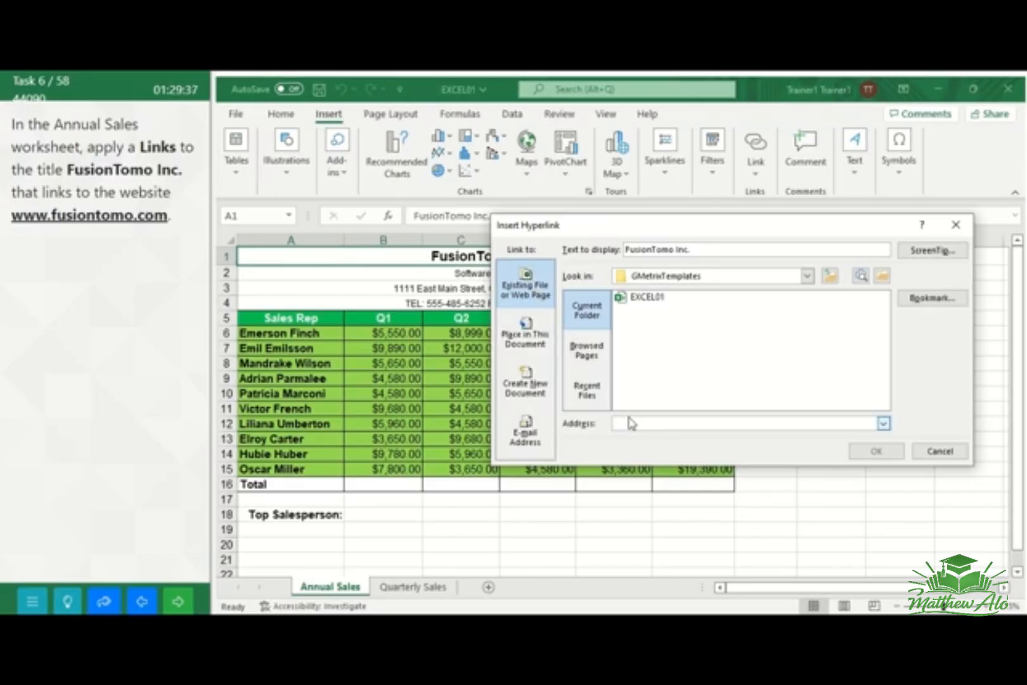
type("www")
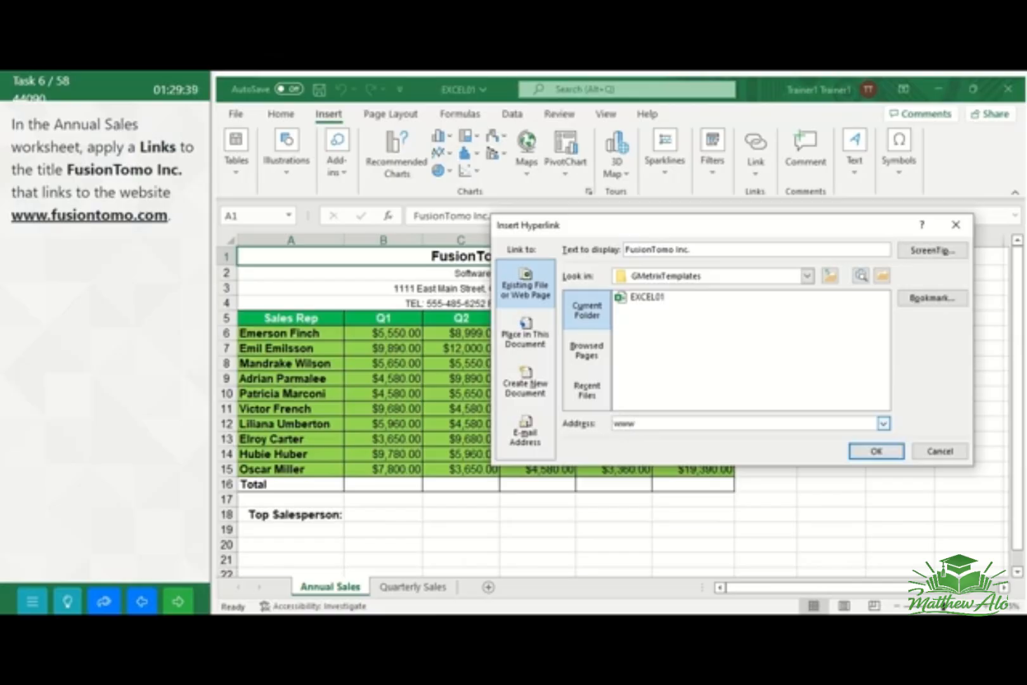
type(".fusiontomo")
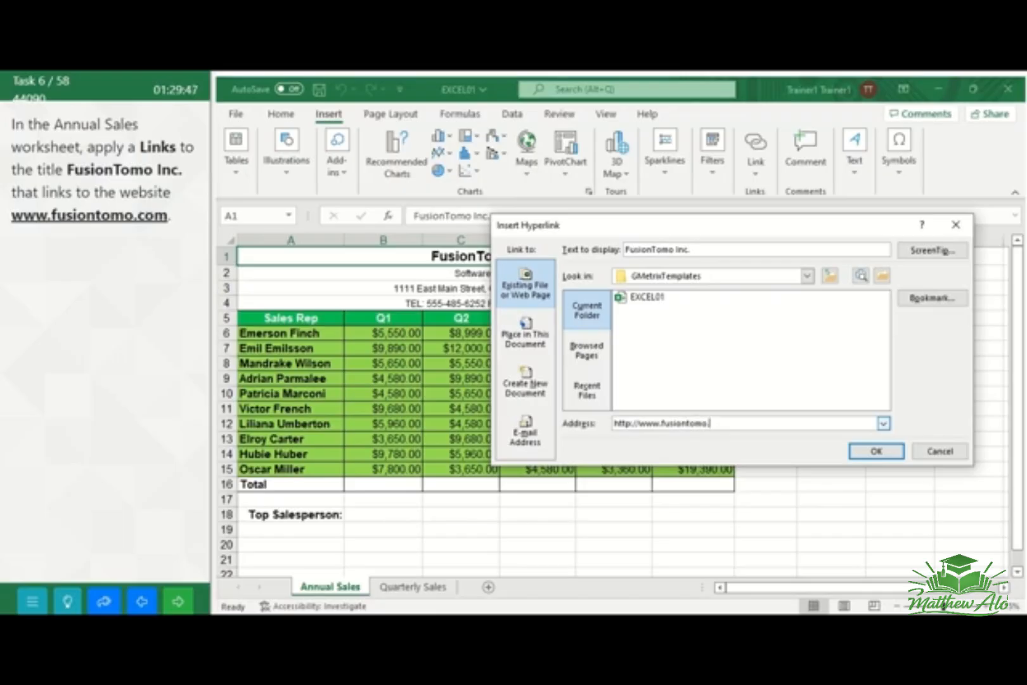
type(".com")
left_click(877, 453)
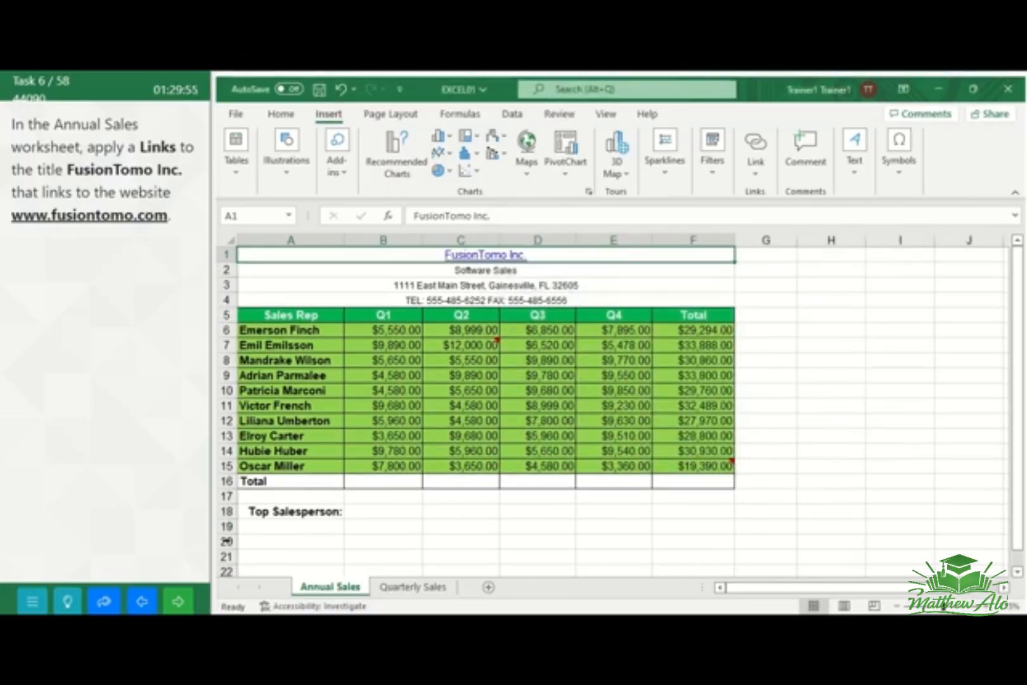
left_click(187, 603)
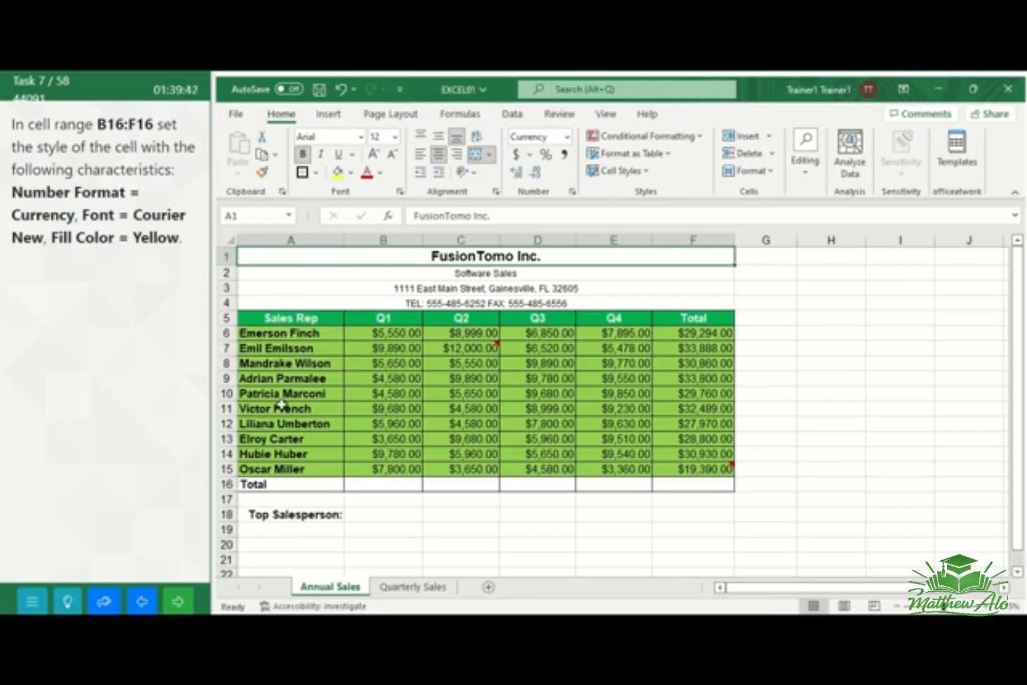
Set the number format of Total row cells B16 through F16 to Number and their font to Courier New
left_click(379, 483)
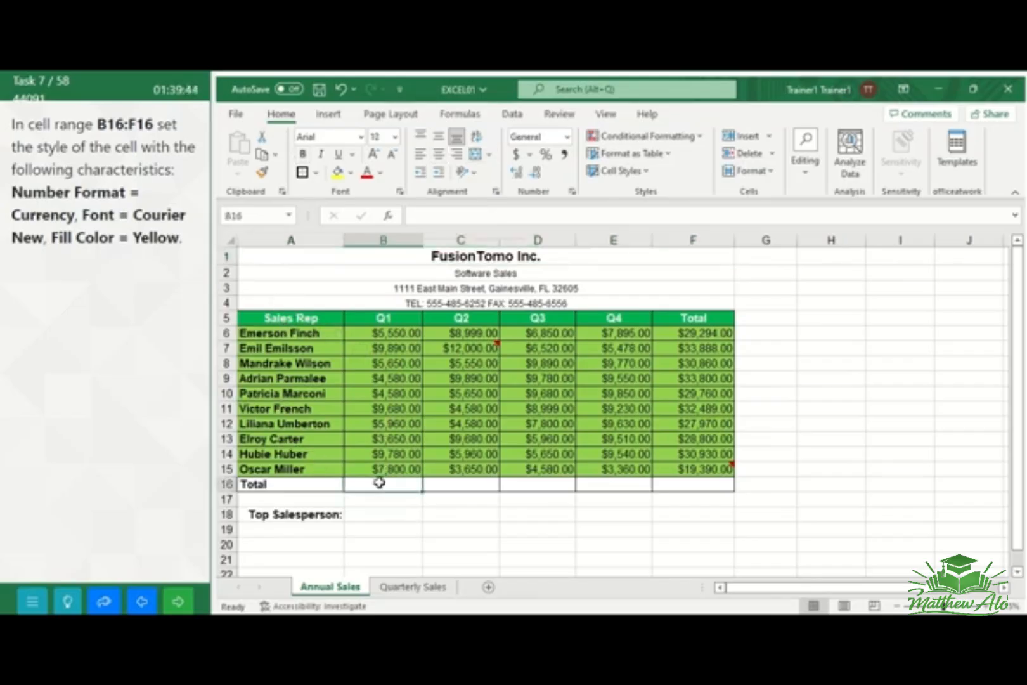
left_click_drag(378, 484, 692, 484)
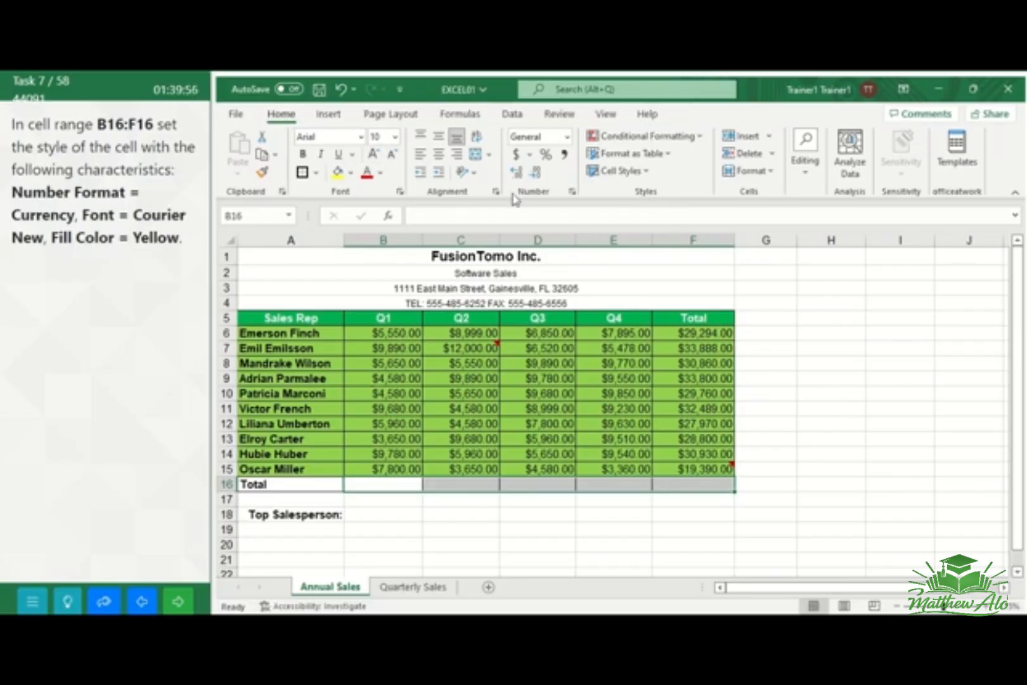
left_click(567, 137)
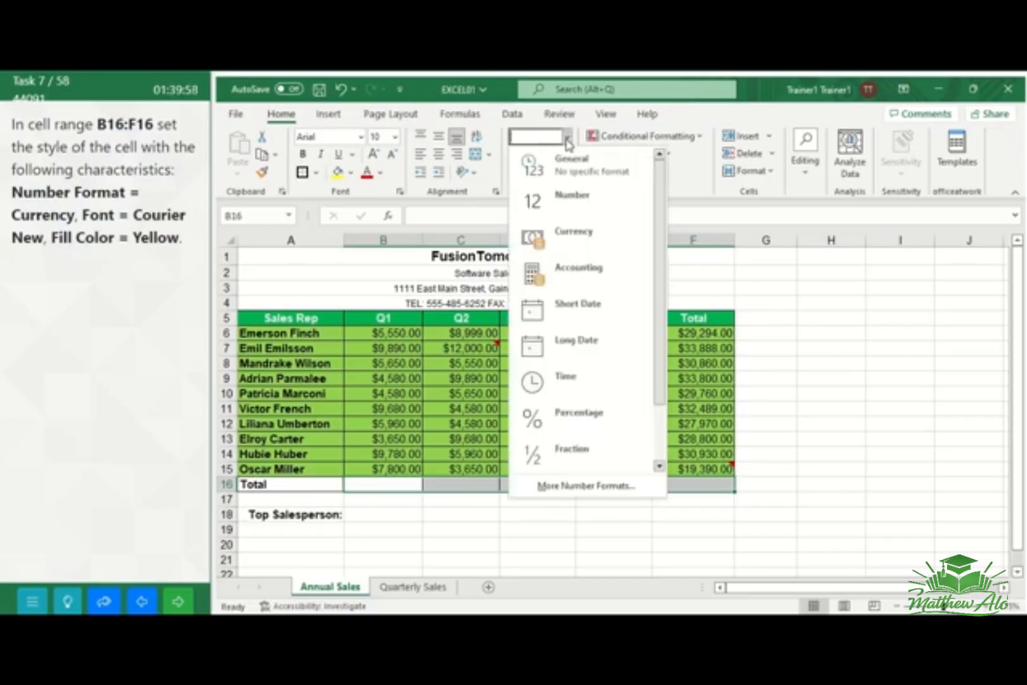
left_click(572, 195)
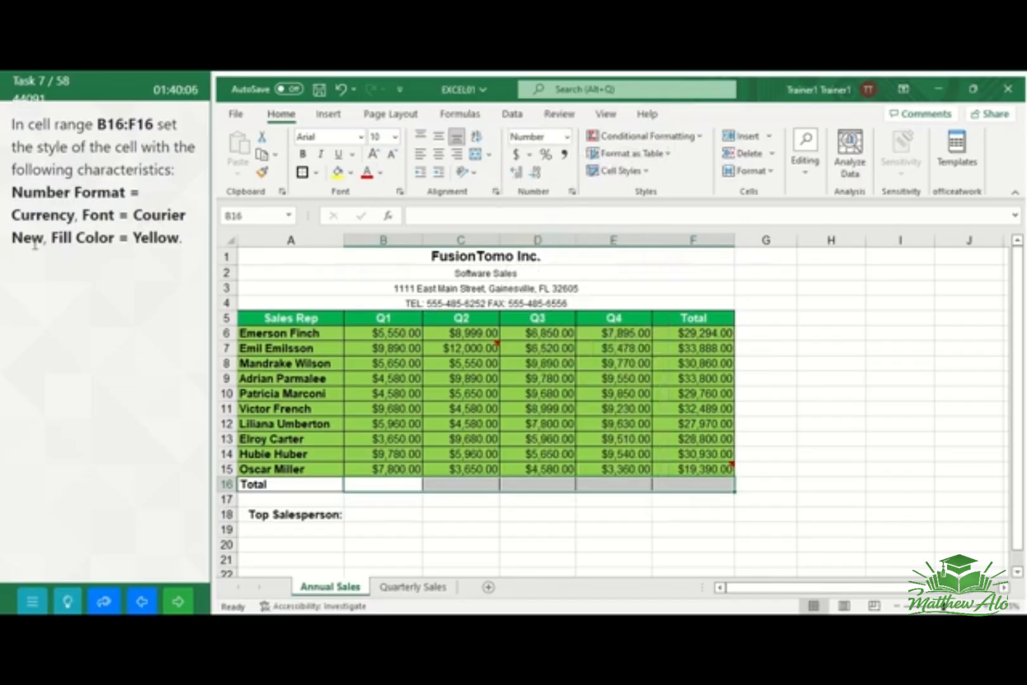
left_click(360, 138)
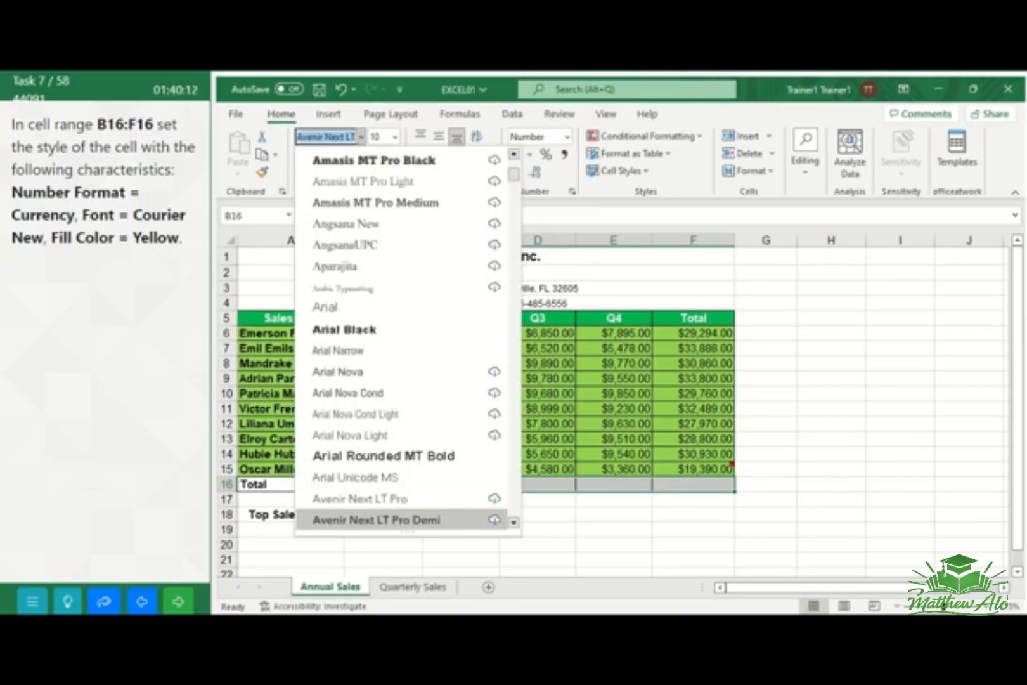
type("C")
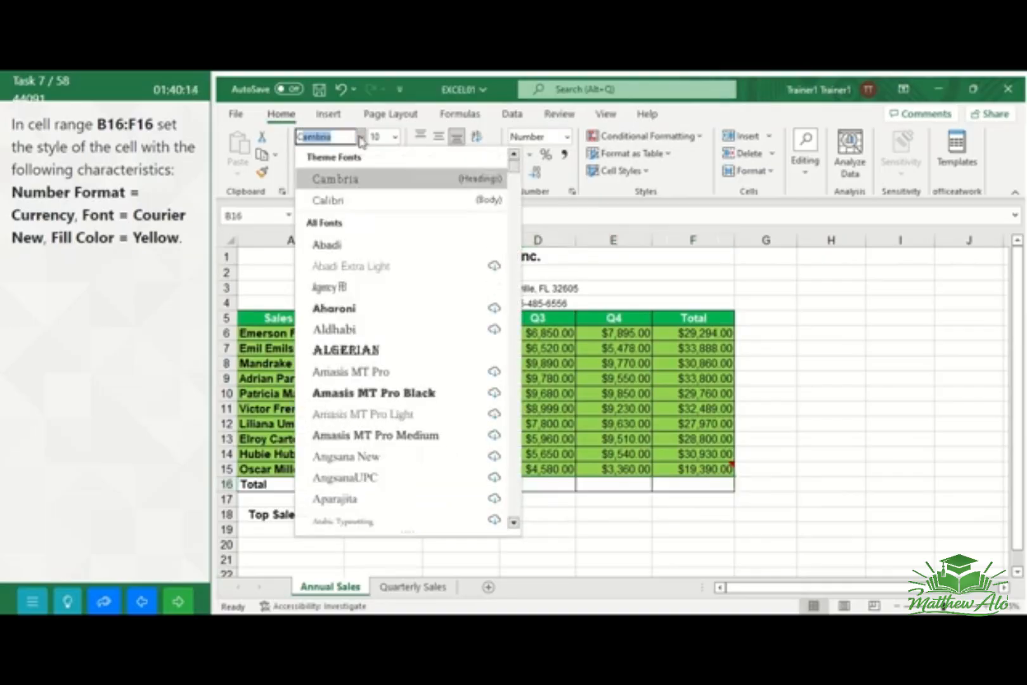
type("ourier New")
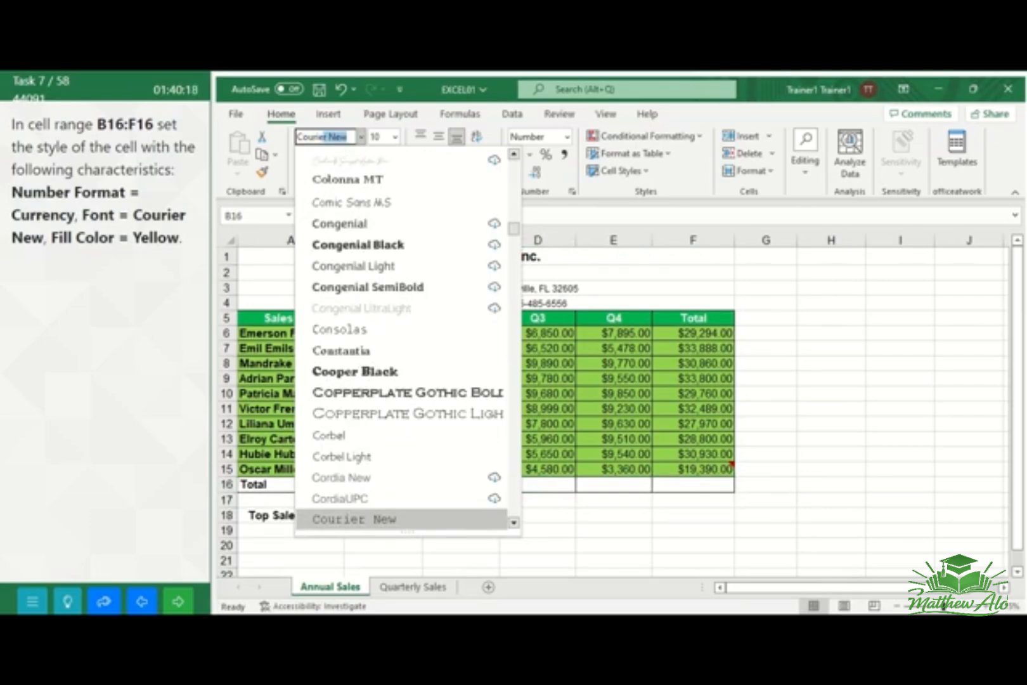
key("Return")
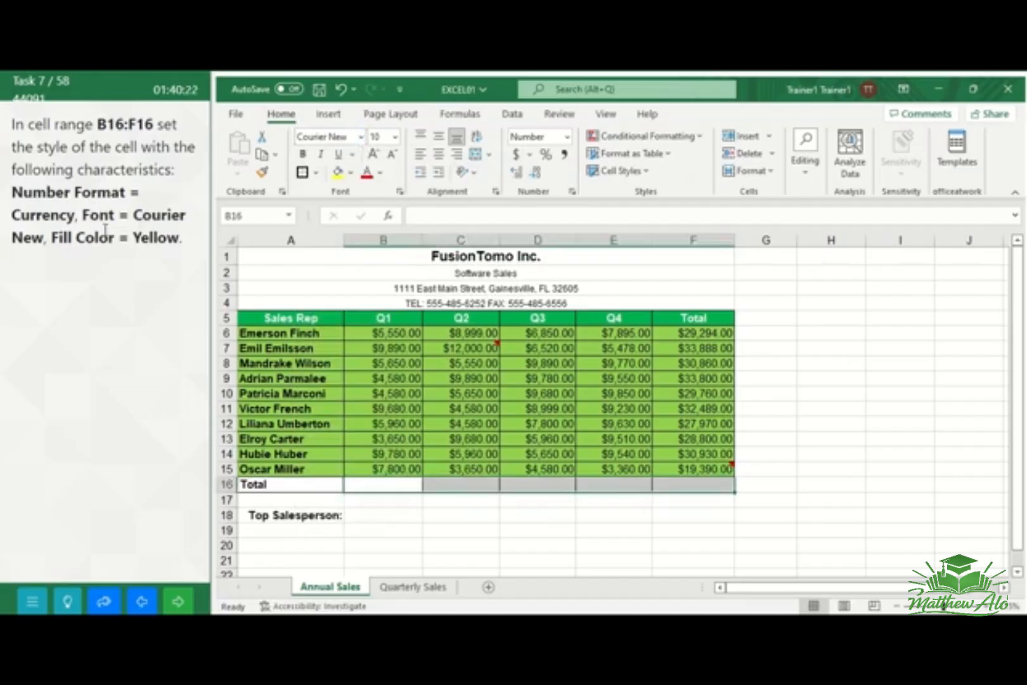
Fill cells B16 through F16 with the standard yellow color, and go to the next task
left_click(351, 174)
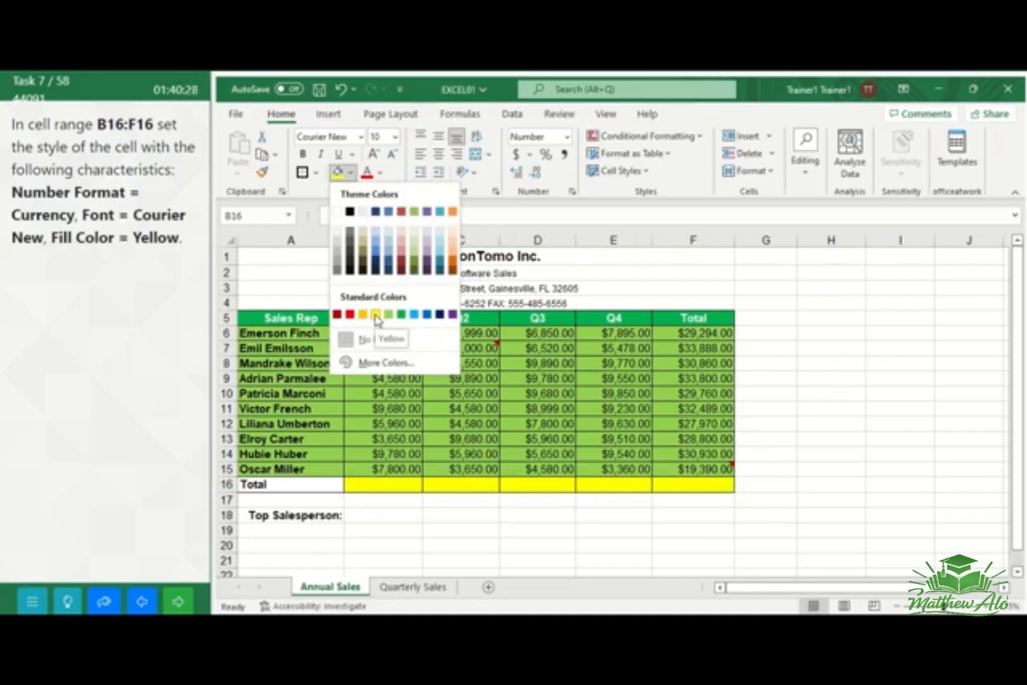
left_click(376, 316)
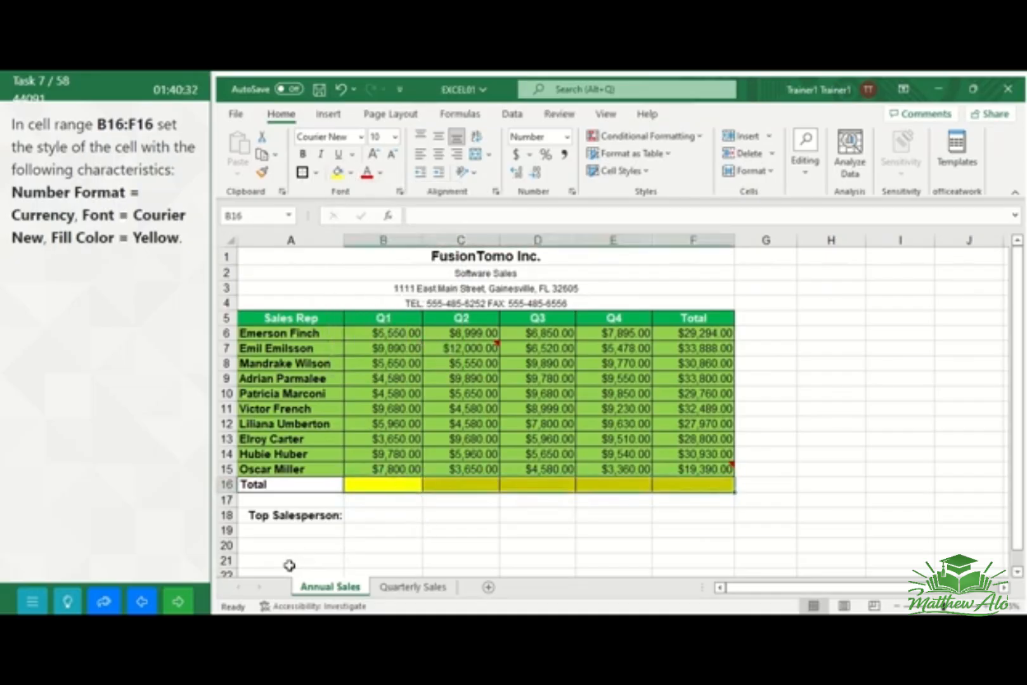
left_click(179, 604)
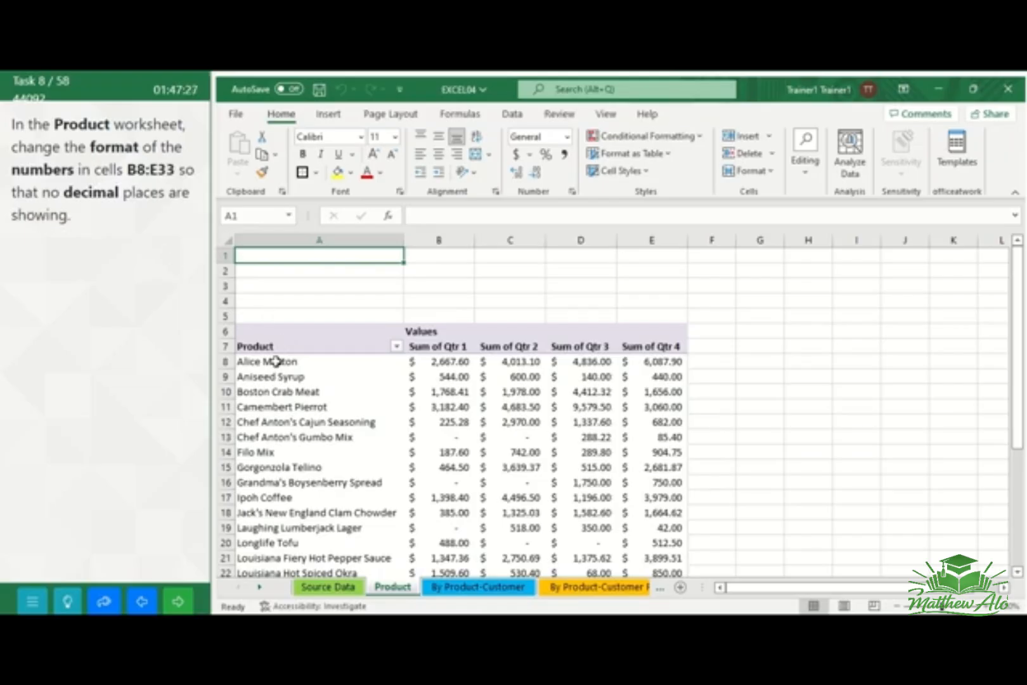
Reduce the numbers in cells B8 through E33 of the Product worksheet to zero decimal places, and go to the next task
left_click(248, 360)
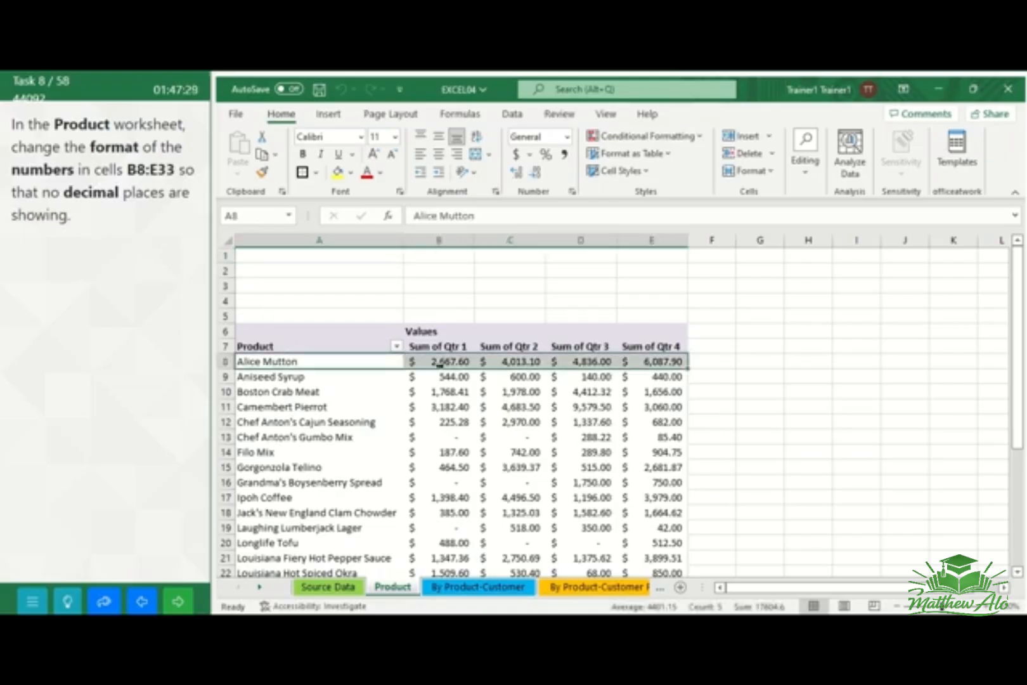
left_click(438, 363)
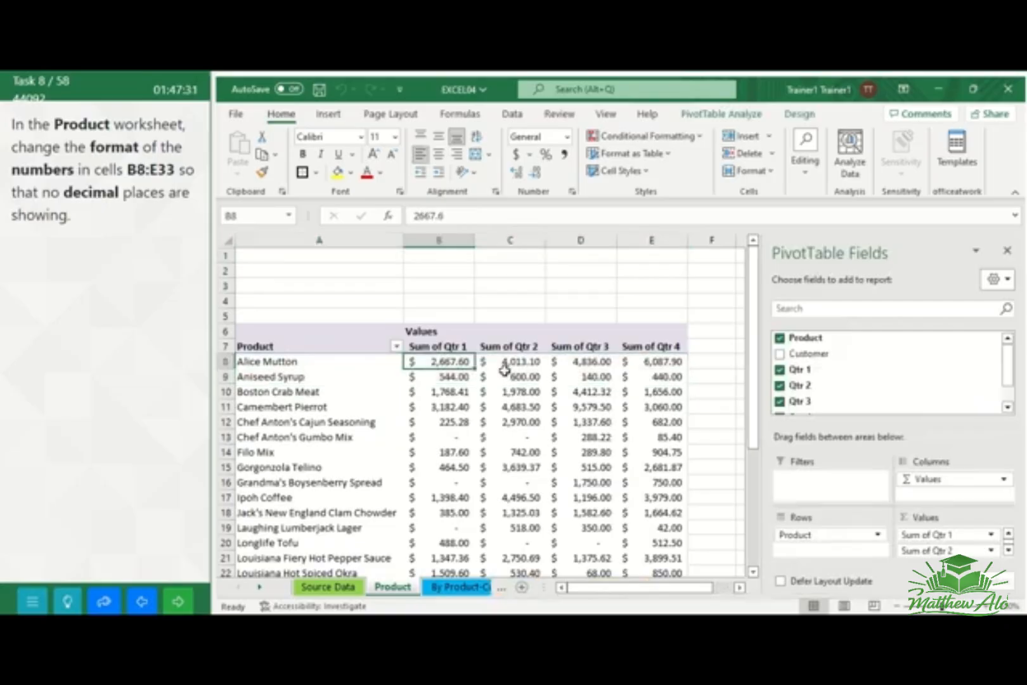
left_click_drag(504, 370, 612, 421)
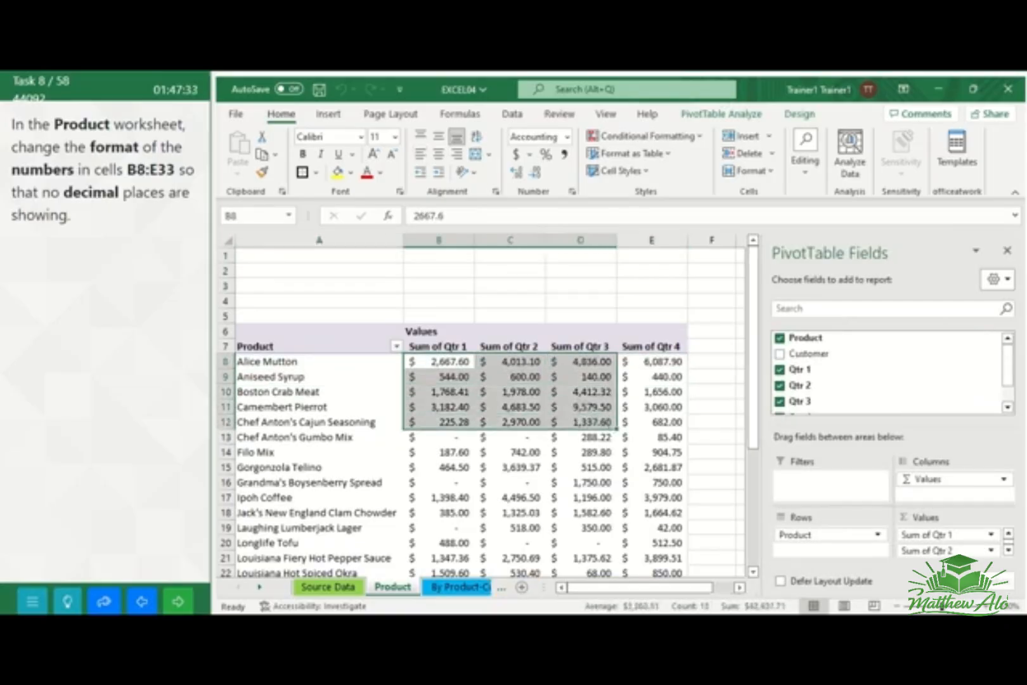
left_click(1007, 250)
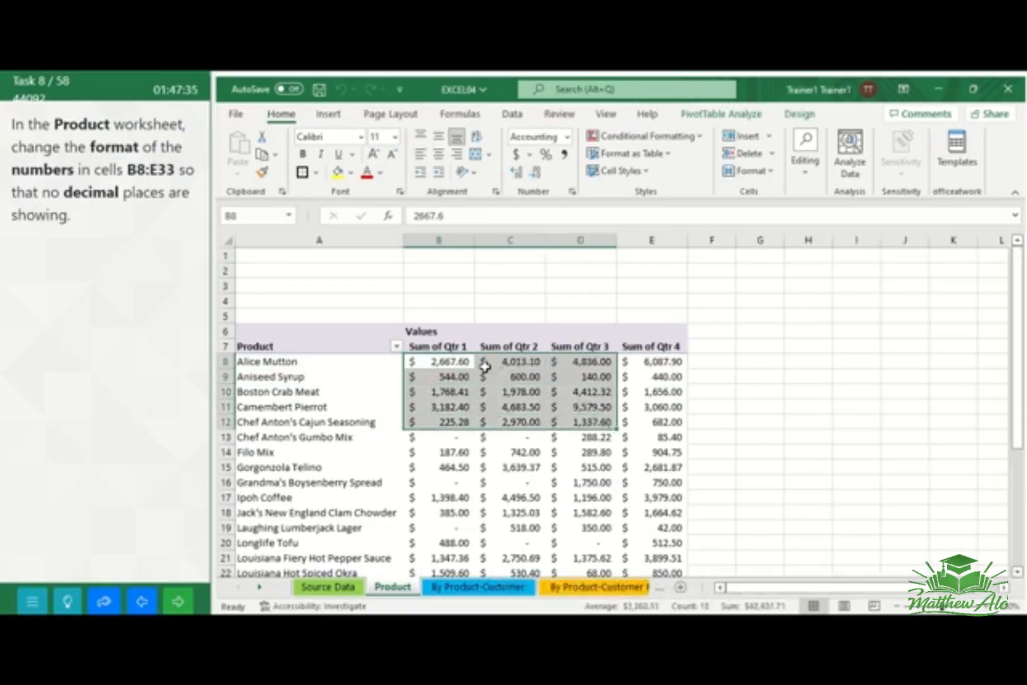
left_click_drag(443, 363, 677, 540)
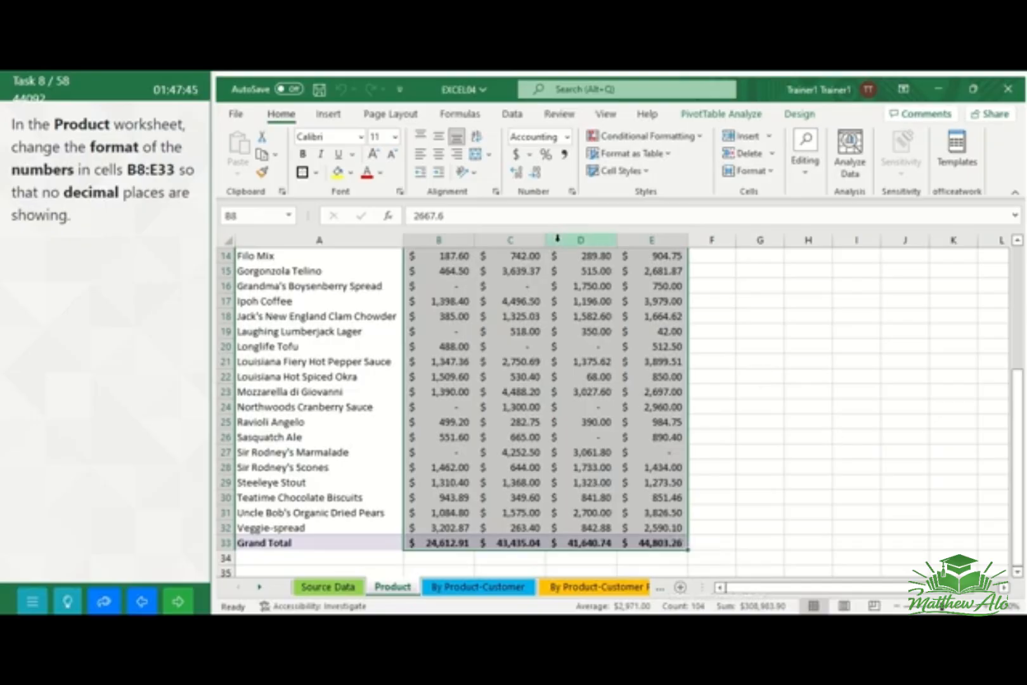
left_click(533, 181)
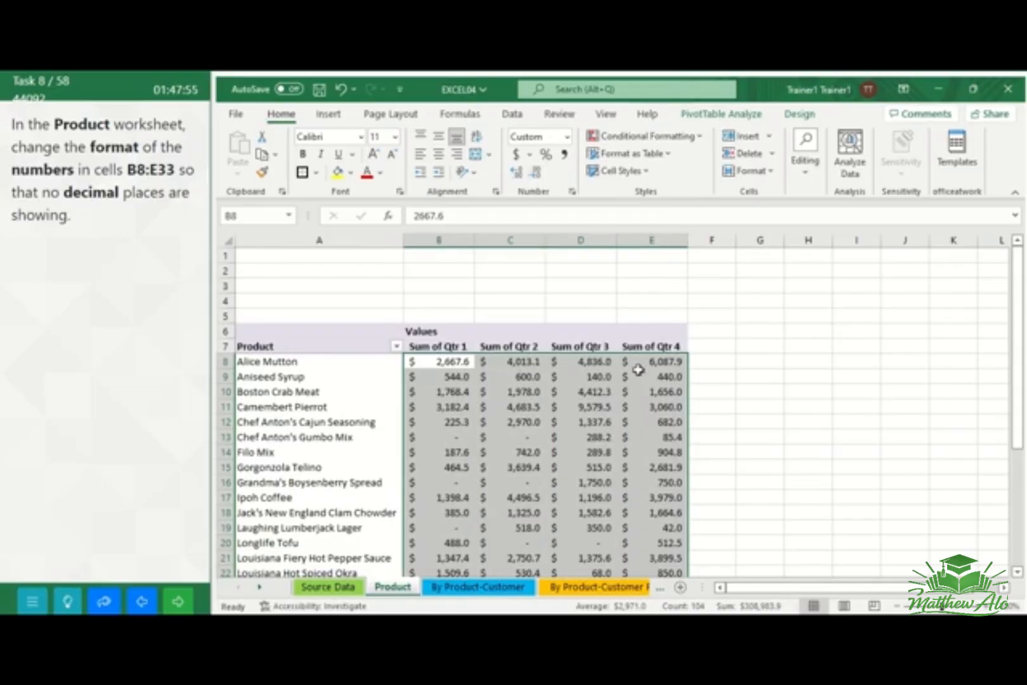
left_click(536, 172)
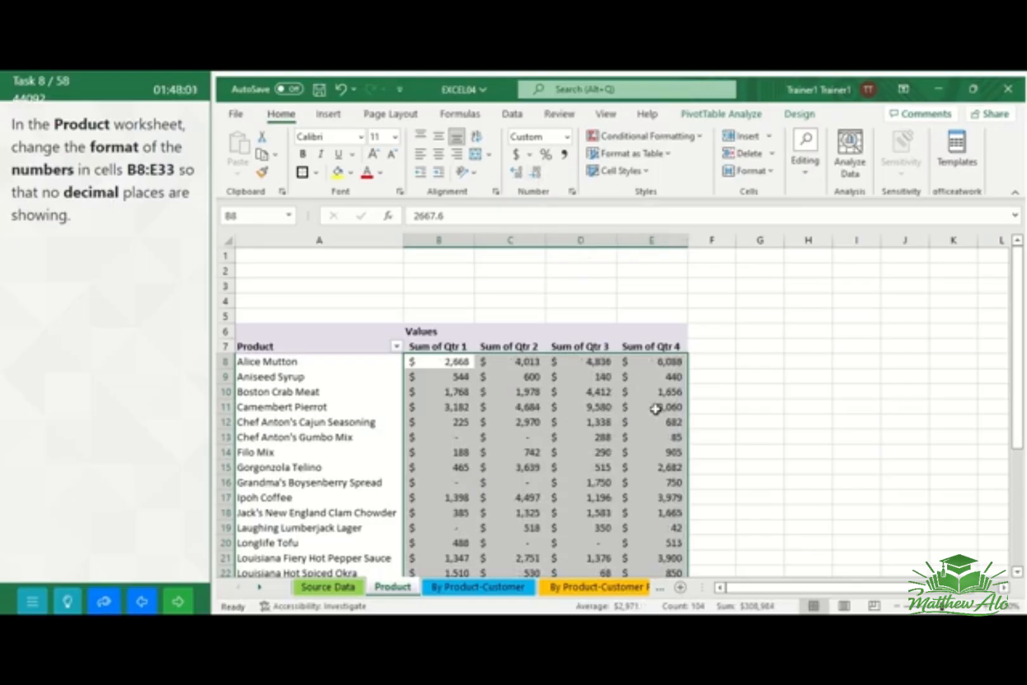
left_click(719, 375)
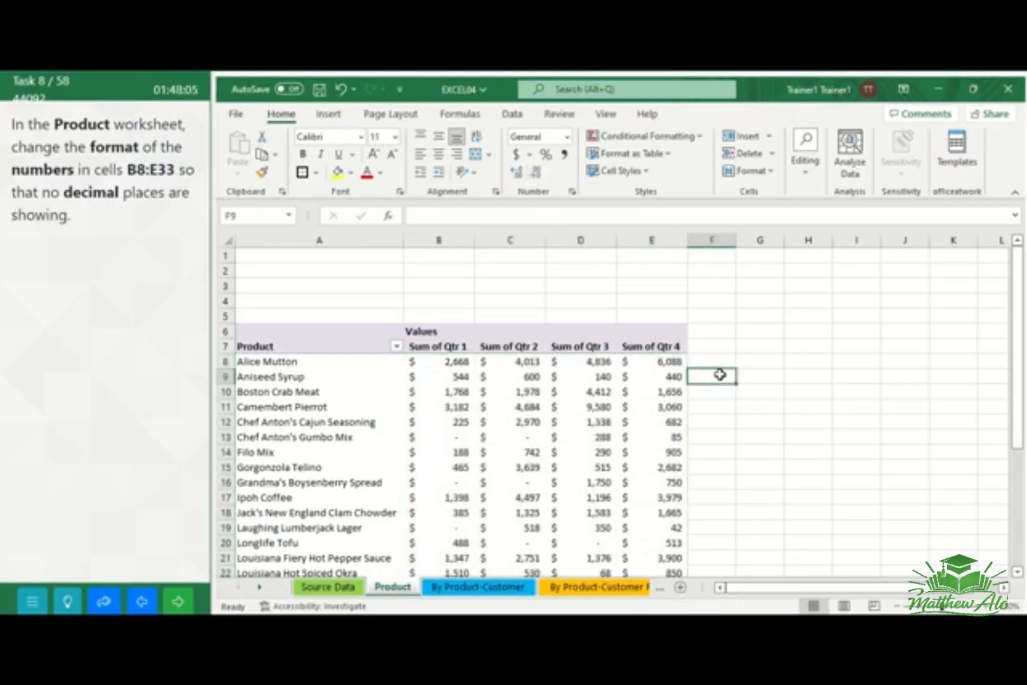
left_click(179, 604)
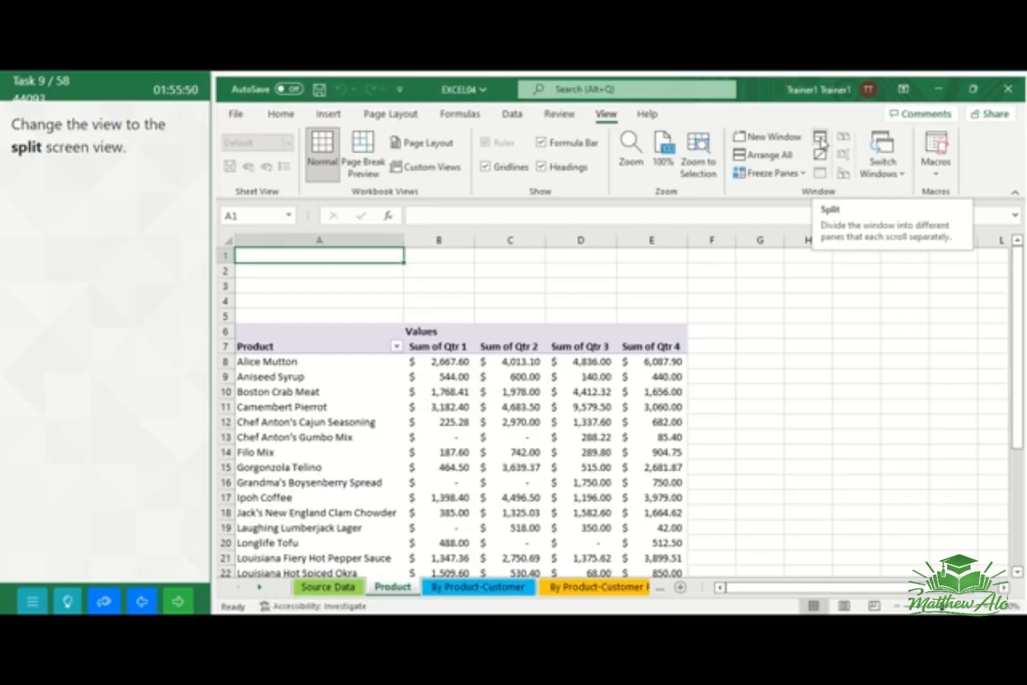
Split the Product worksheet window into separate panes, and go to the next task
left_click(821, 141)
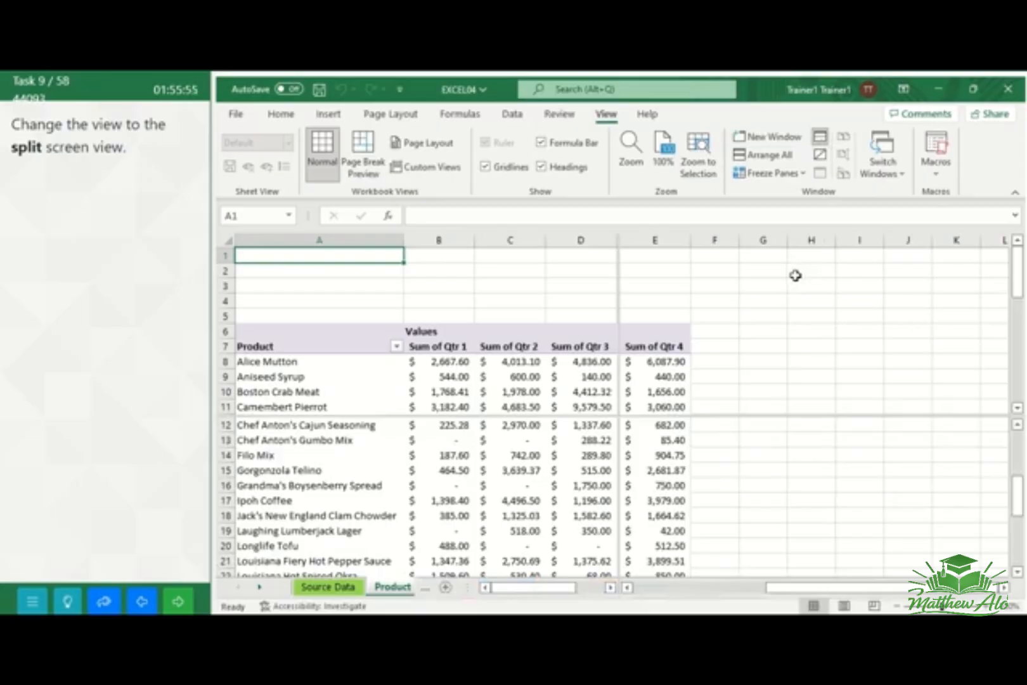
left_click(180, 600)
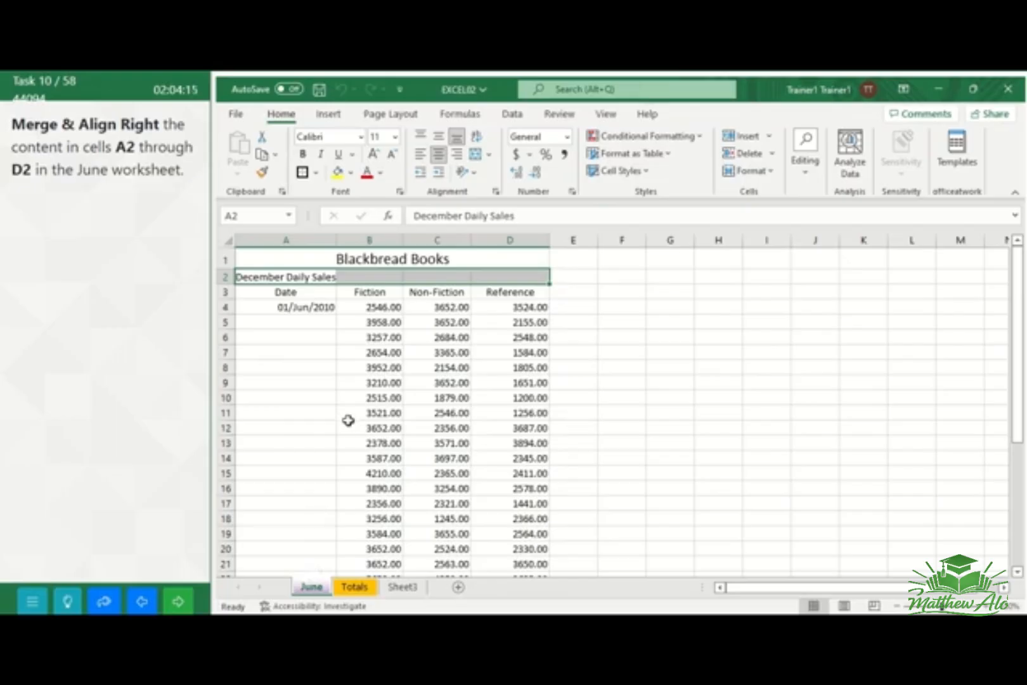
Merge cells A2 through D2 of the June worksheet and align their content right, and go to the next task
left_click_drag(267, 274, 502, 278)
left_click(489, 154)
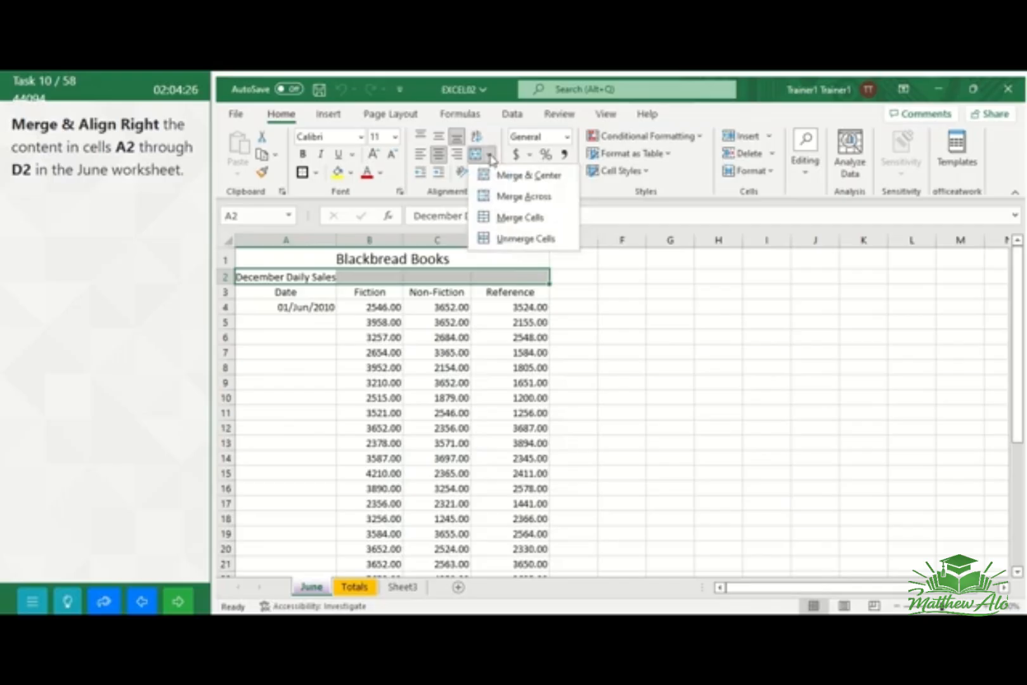
left_click(518, 177)
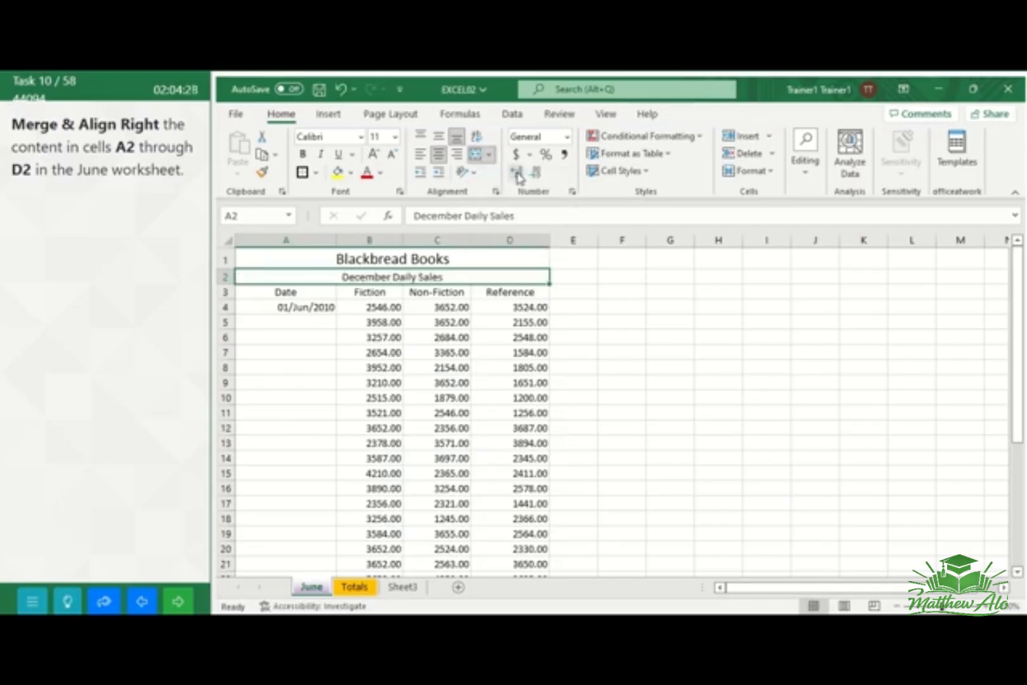
left_click(459, 162)
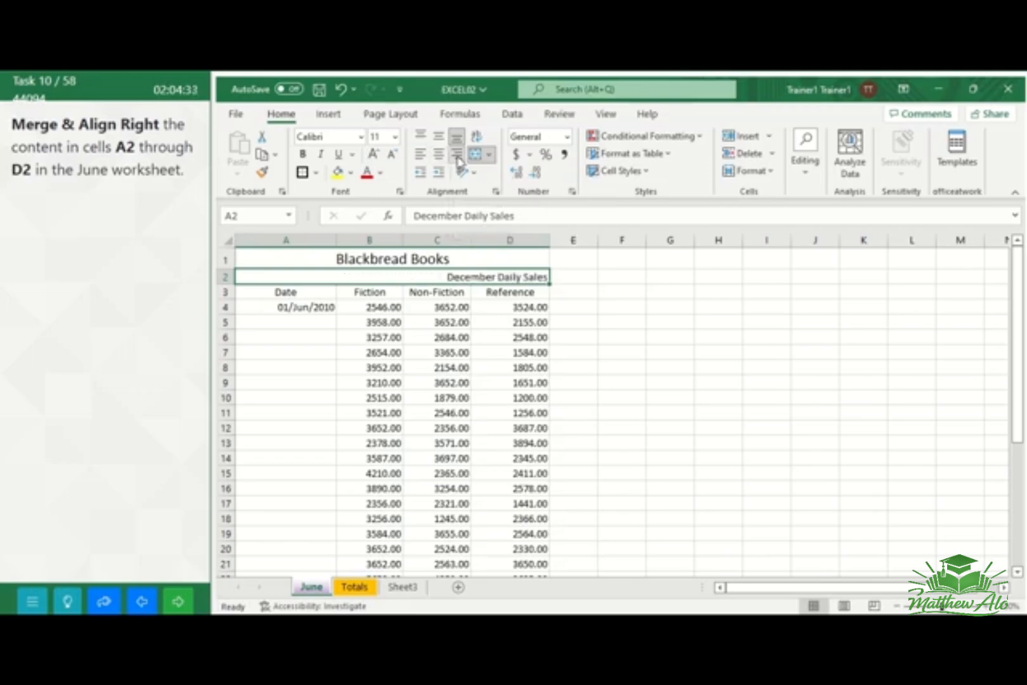
left_click(640, 304)
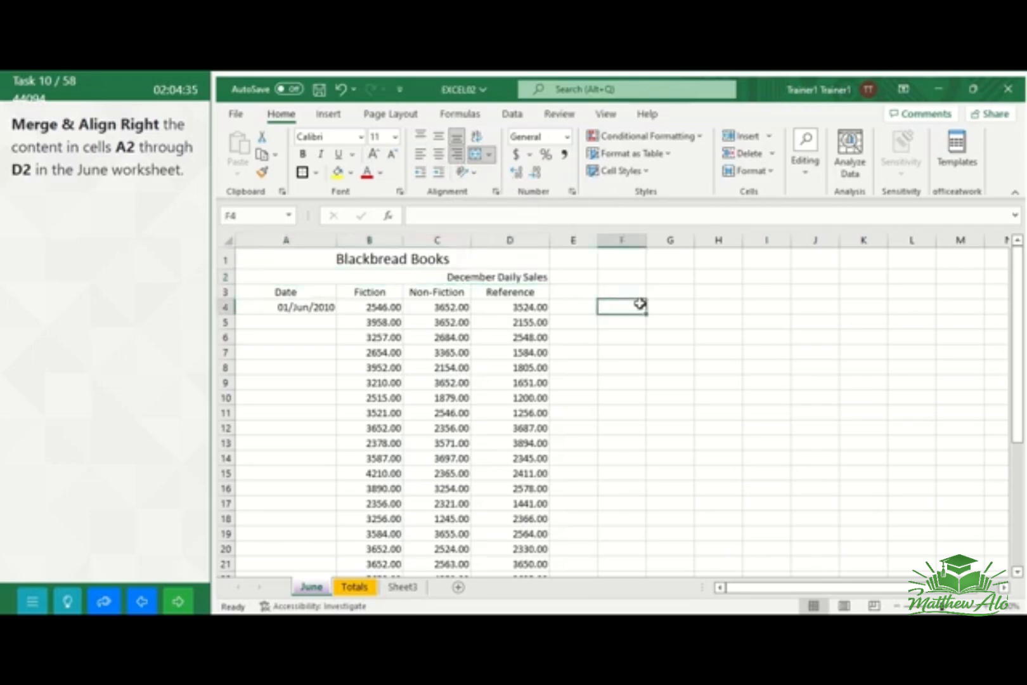
left_click(180, 602)
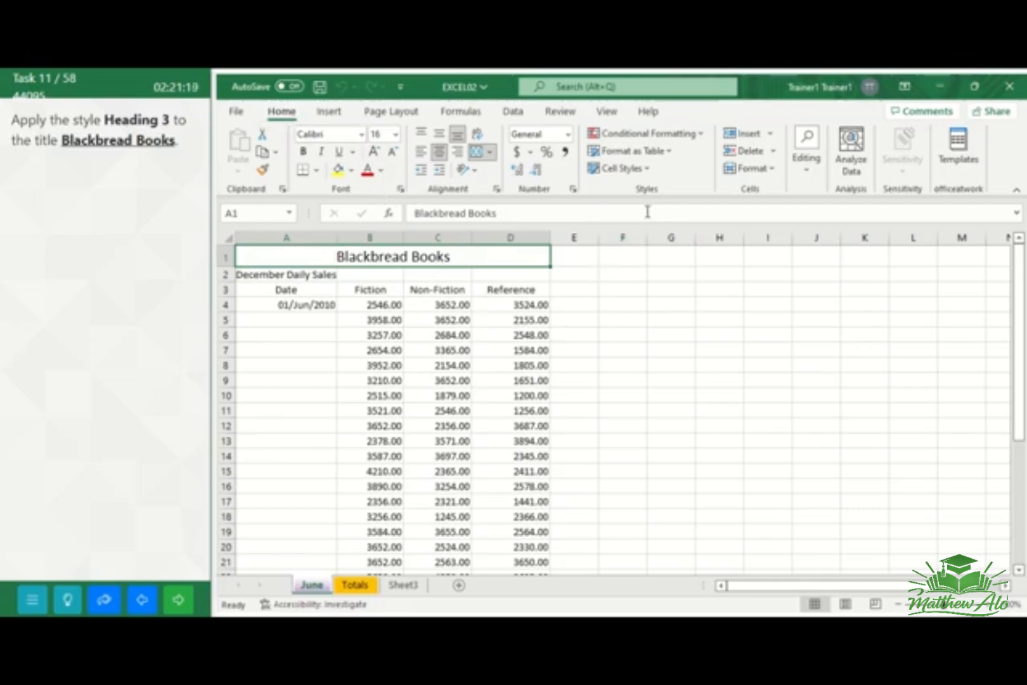
Apply the Heading 3 cell style to the Blackbread Books title in cell A1
left_click(650, 173)
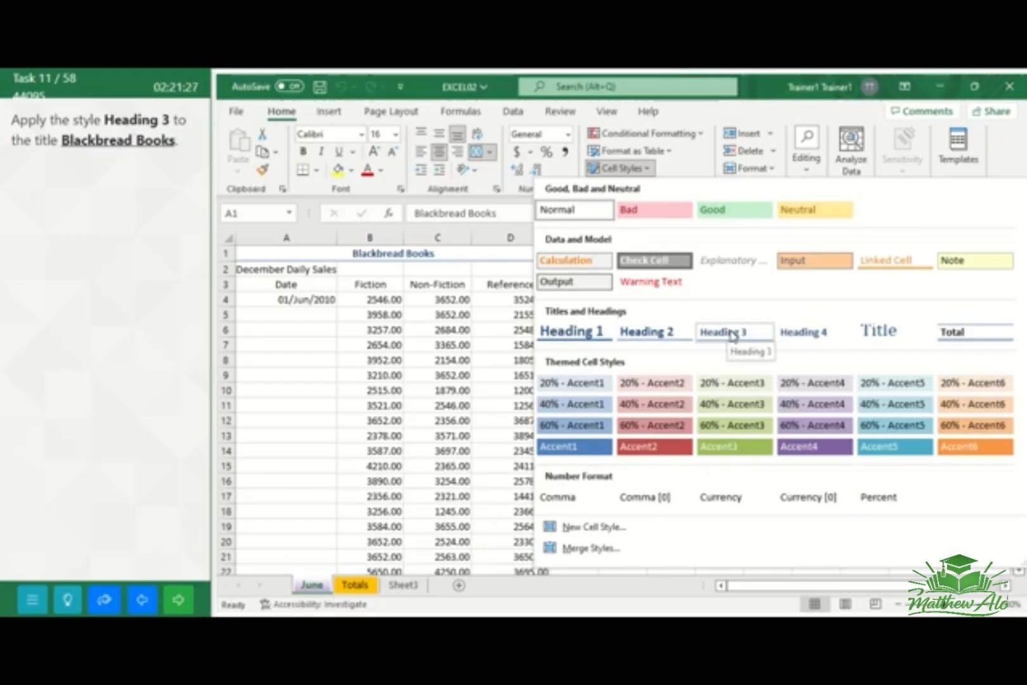
left_click(728, 333)
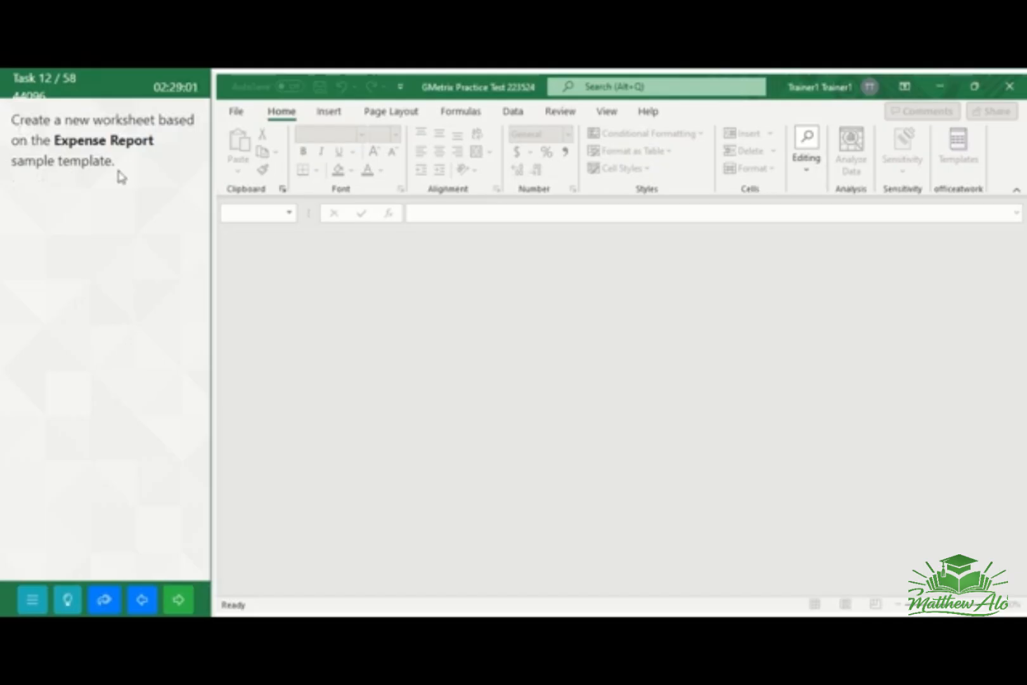
Search the online templates for Expense Report and create a new workbook from the Expense report template
left_click(238, 113)
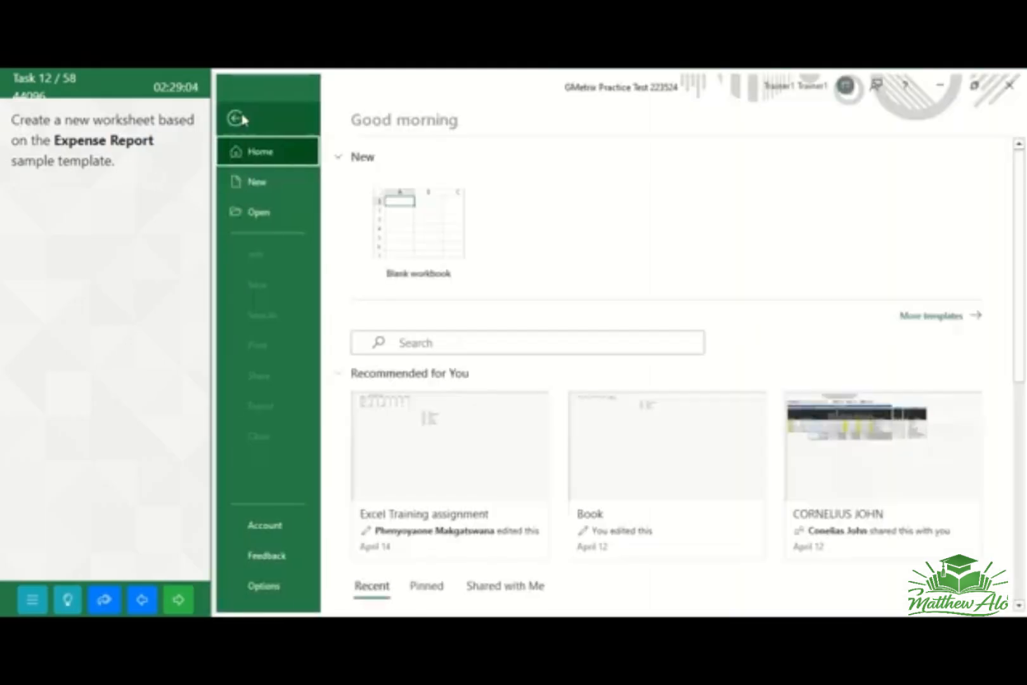
left_click(247, 186)
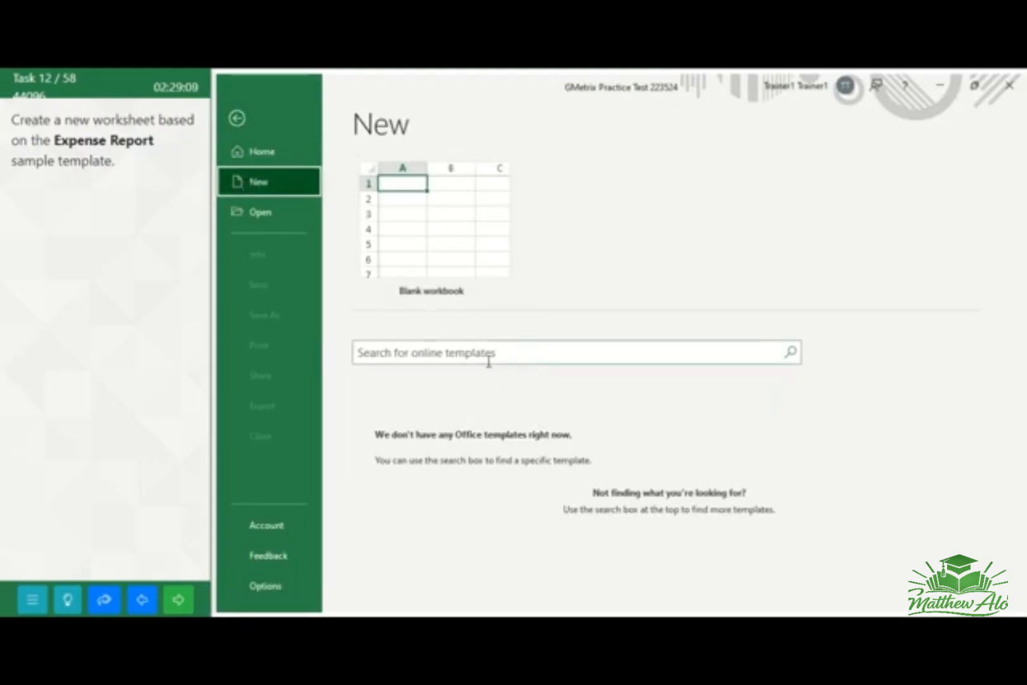
left_click(404, 352)
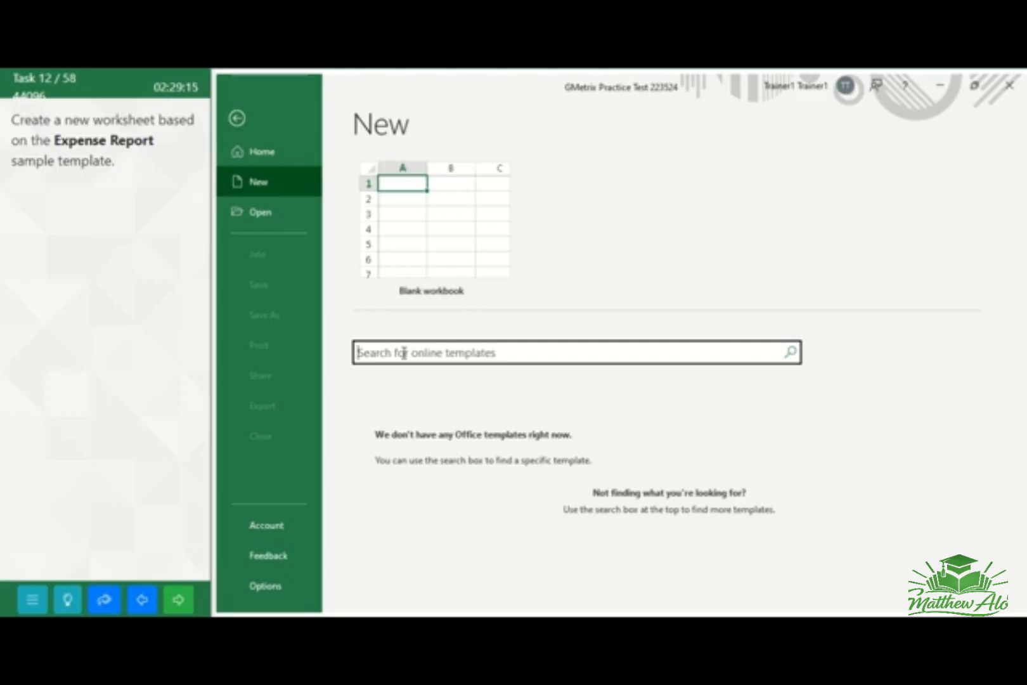
type("Ex")
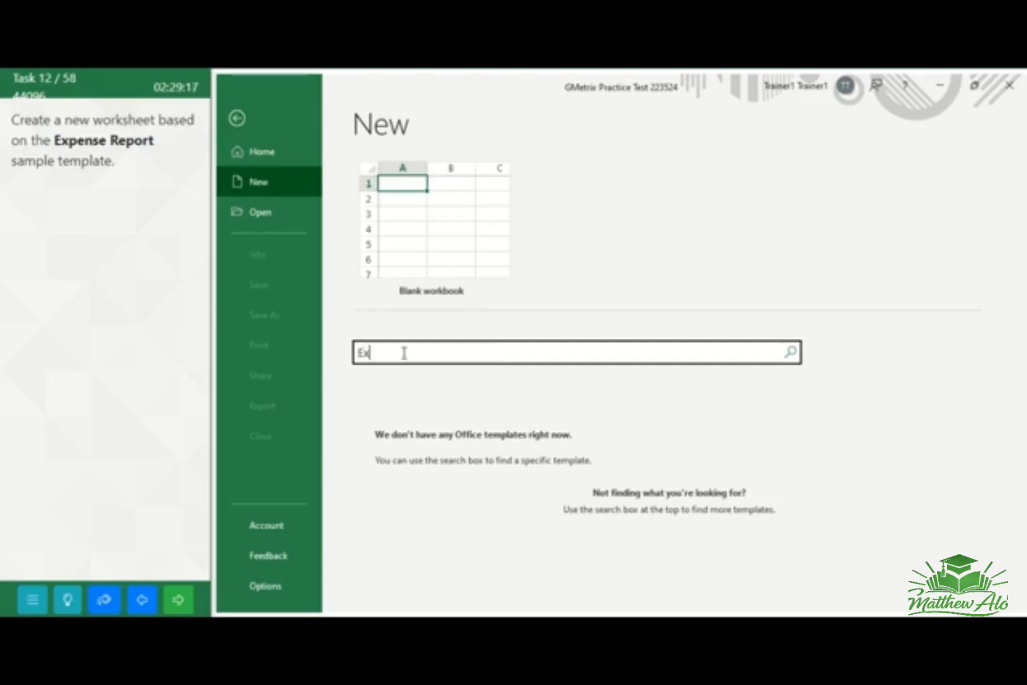
type("pense Report")
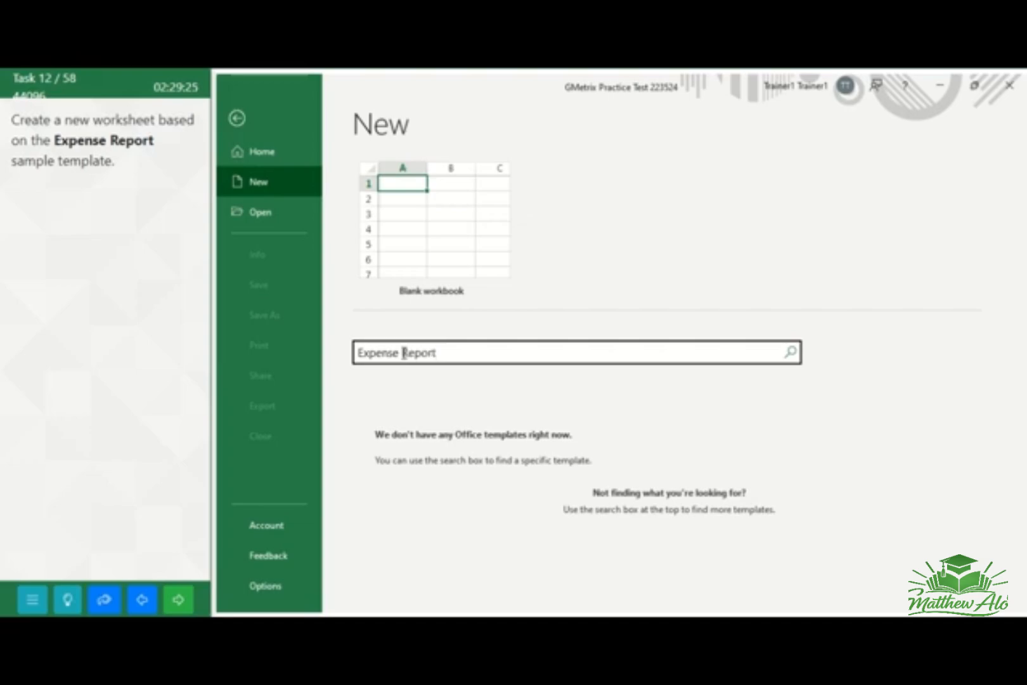
key("Return")
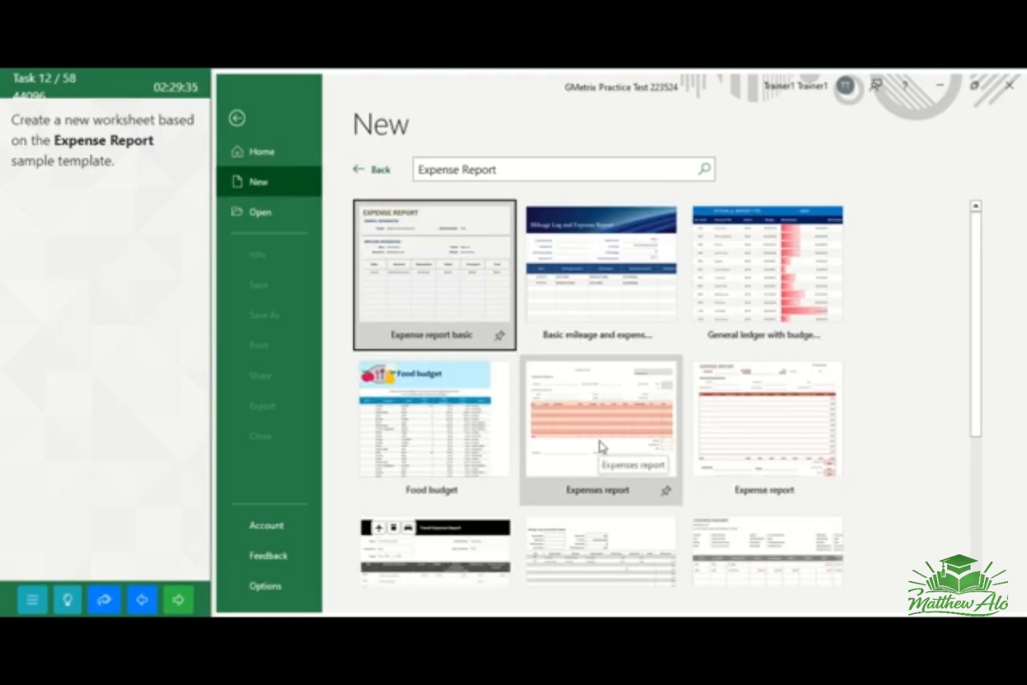
left_click(778, 428)
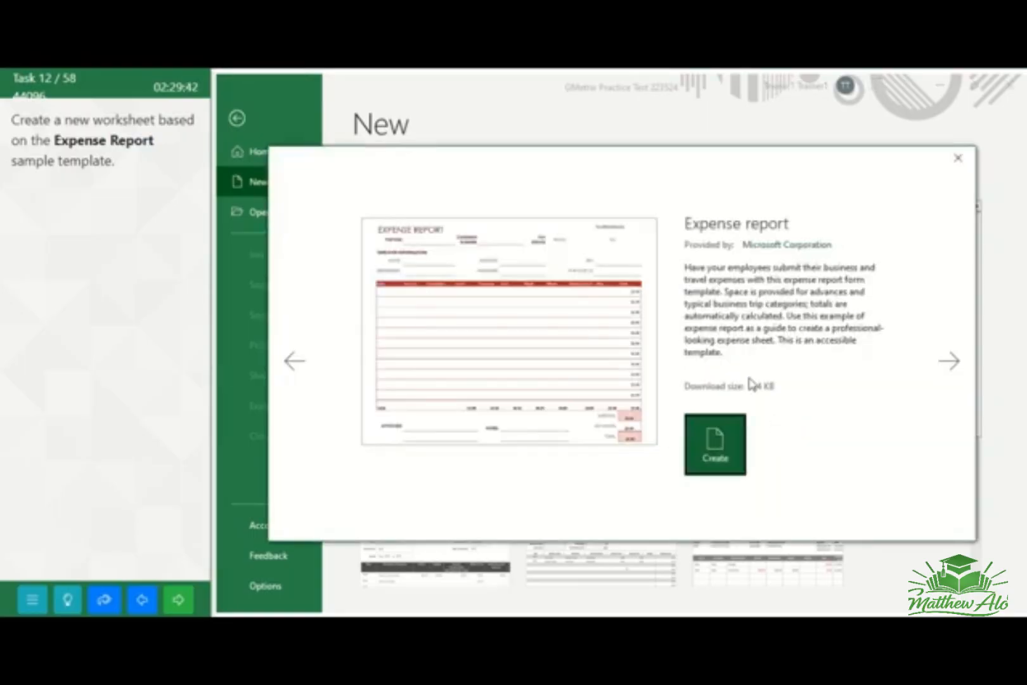
left_click(716, 448)
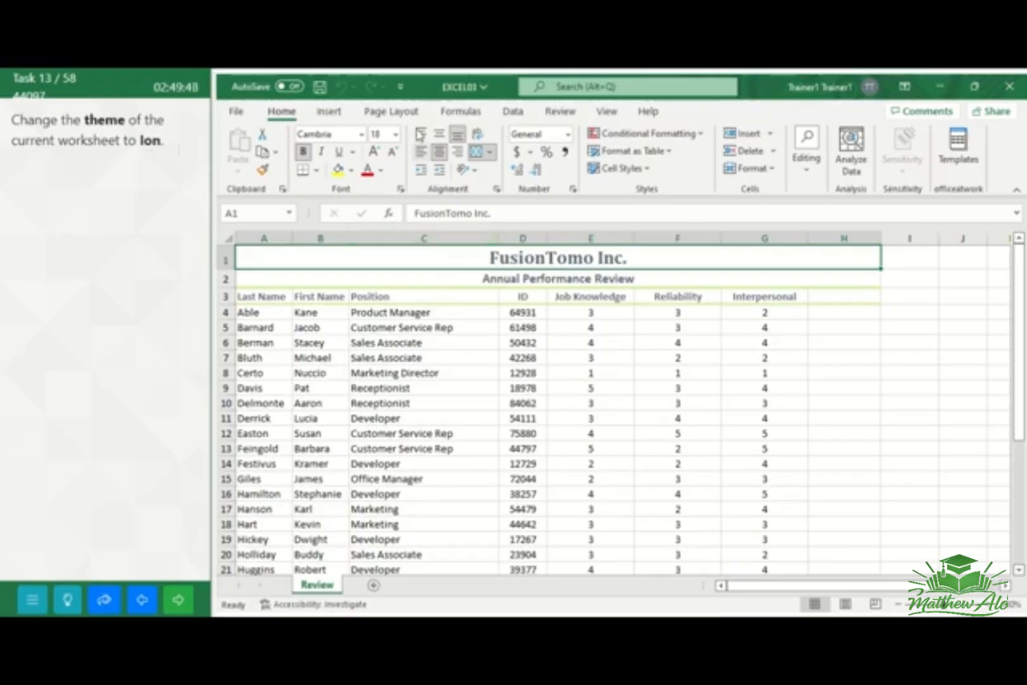
Change the theme of the FusionTomo Inc. Review worksheet to Ion
left_click(399, 113)
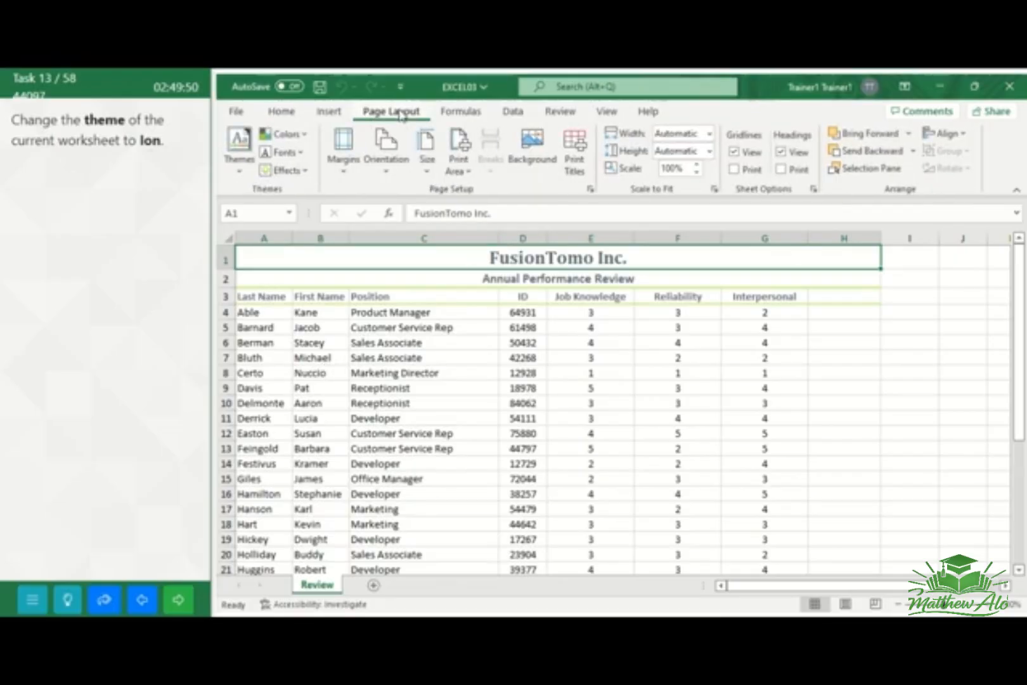
left_click(248, 169)
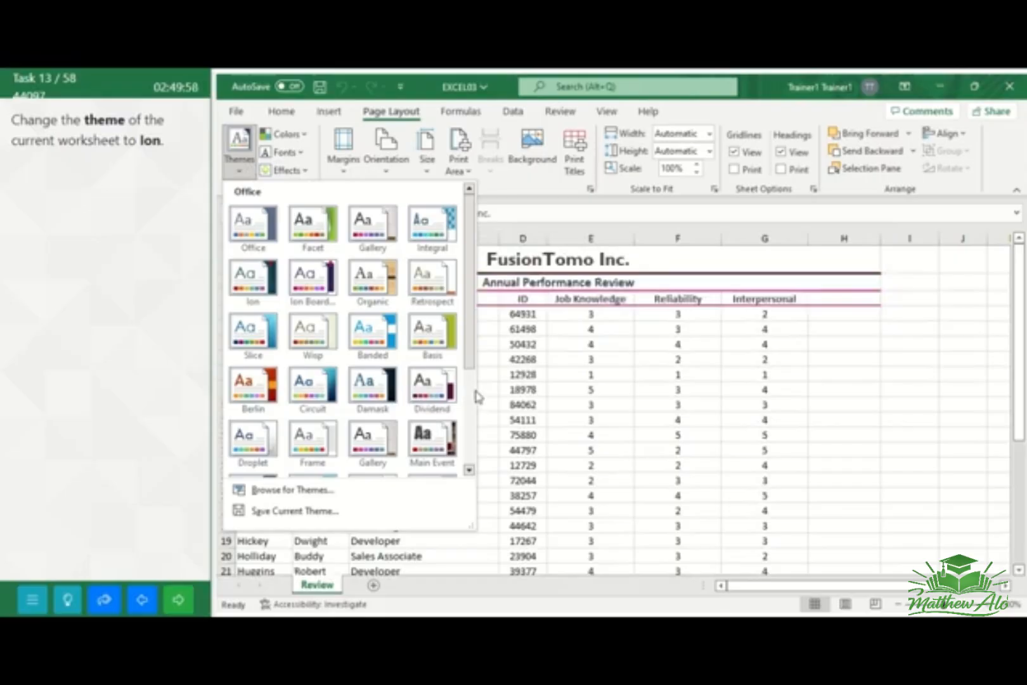
left_click(258, 277)
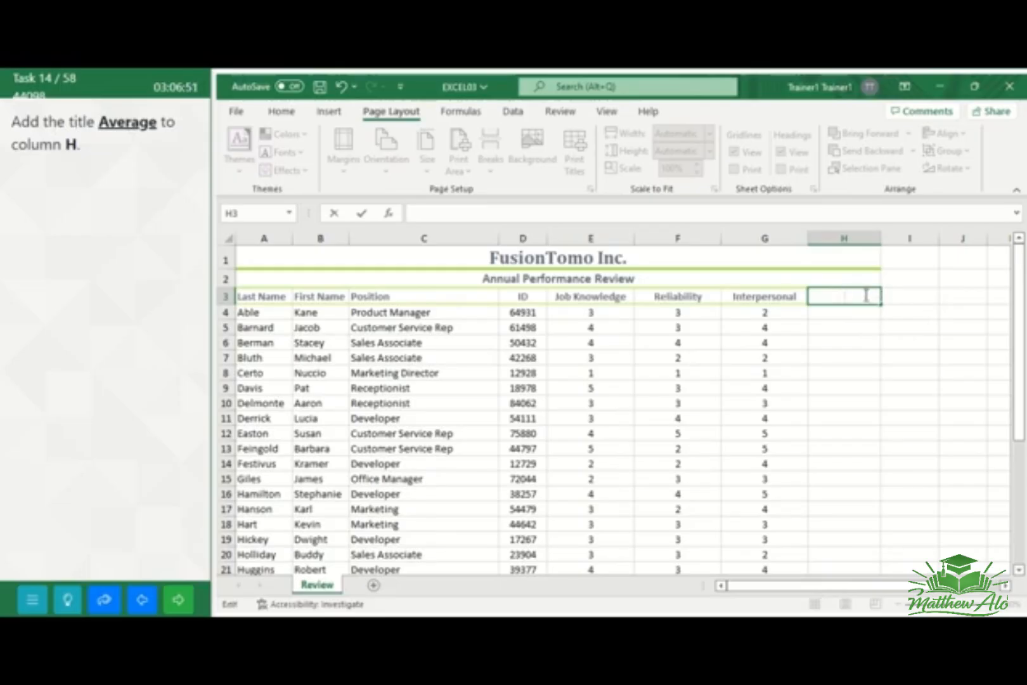
Enter the column title Average in cell H3, and go to the next task
type("Avea")
key("BackSpace")
type("rage")
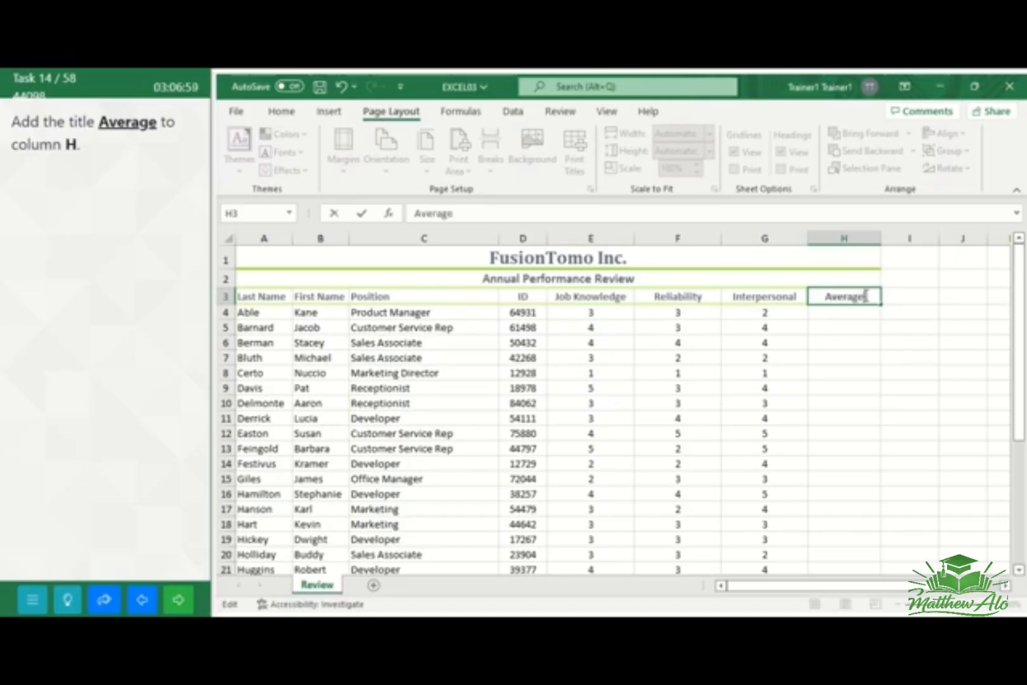
left_click(906, 353)
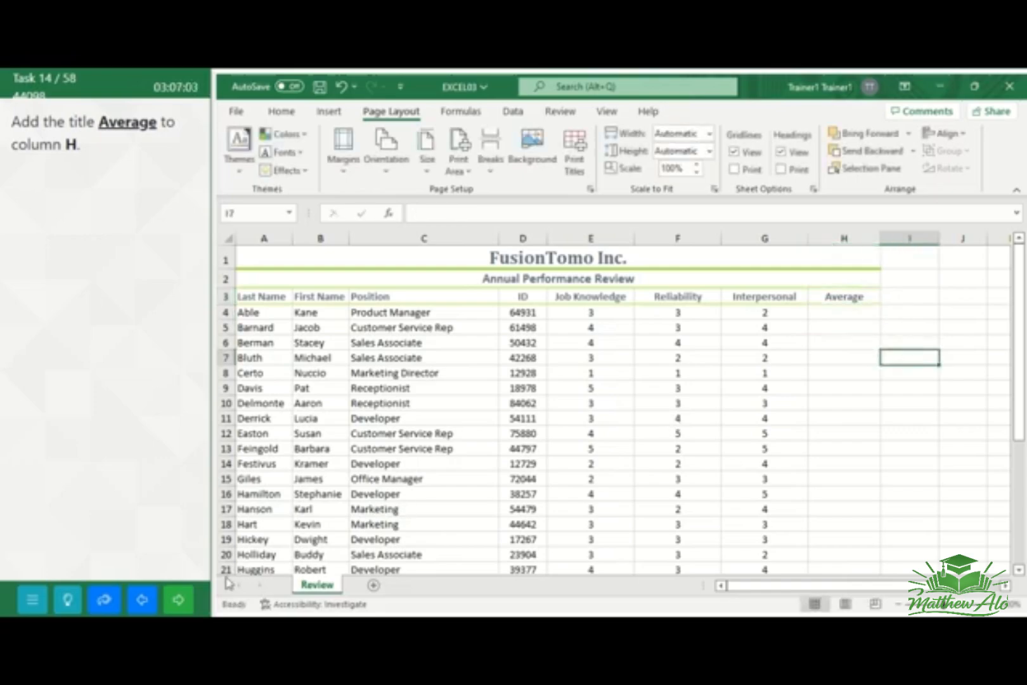
left_click(180, 606)
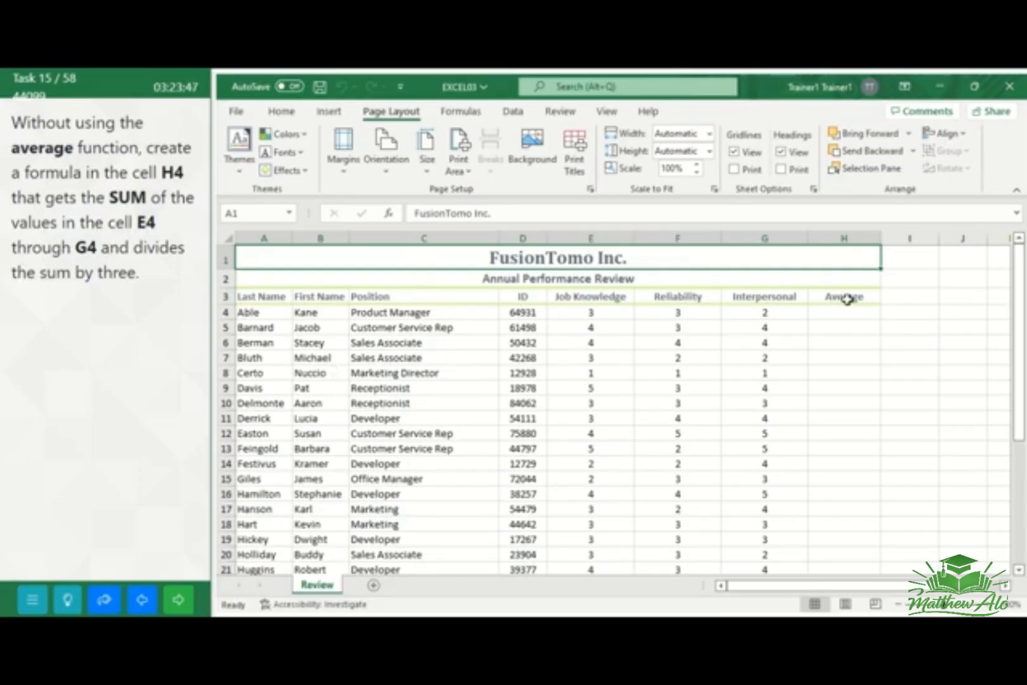
Enter the formula =SUM(E4:G4)/3 in cell H4, and go to the next task
left_click(832, 313)
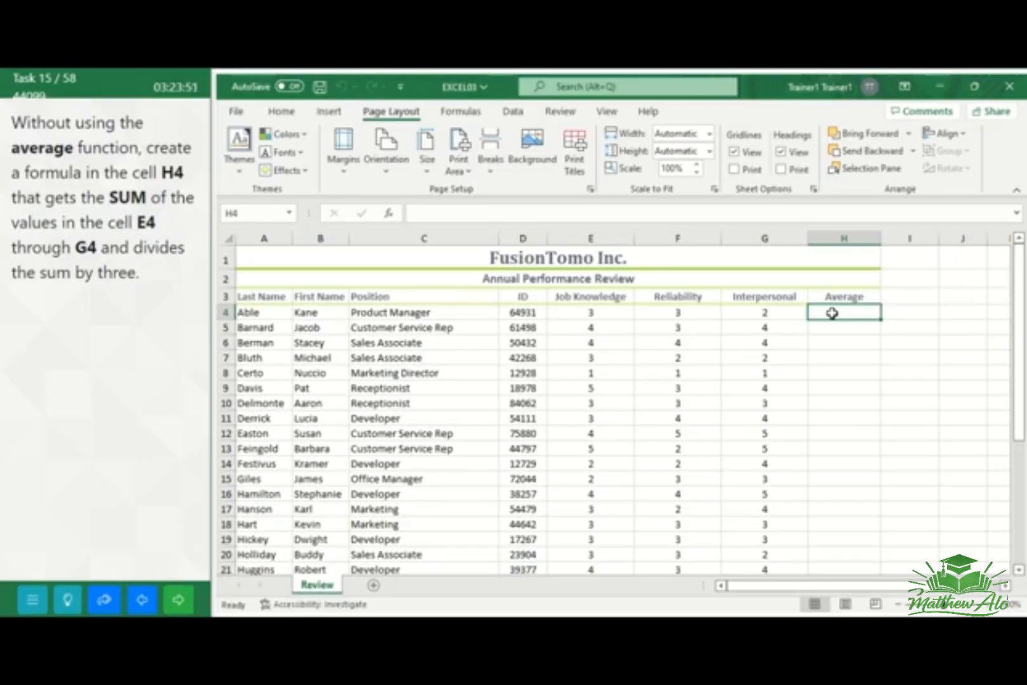
type("=SUM")
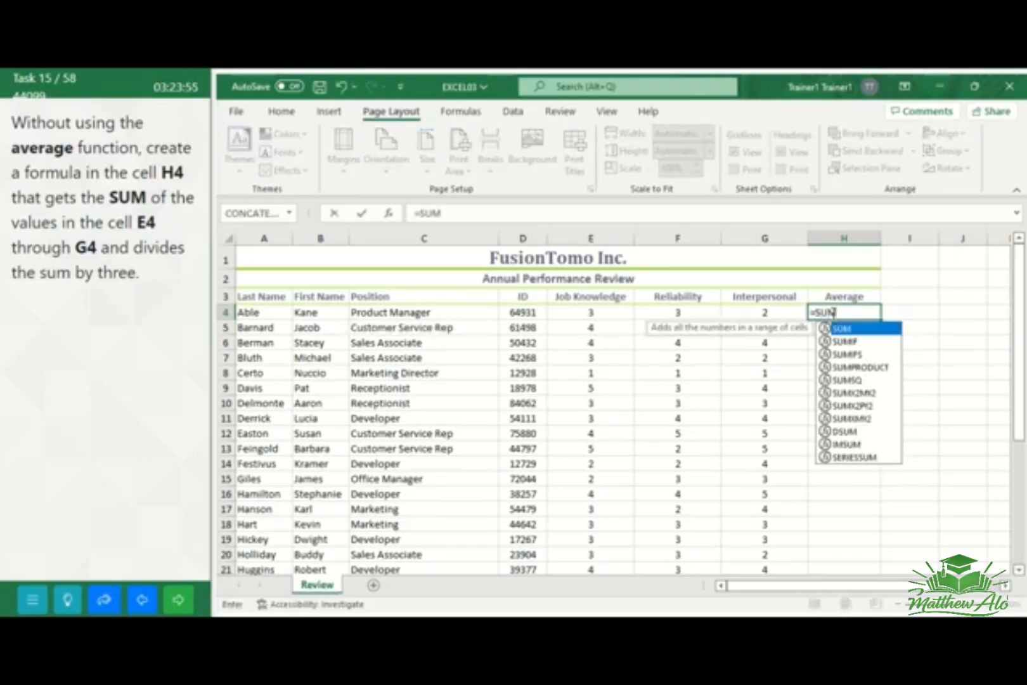
type("(")
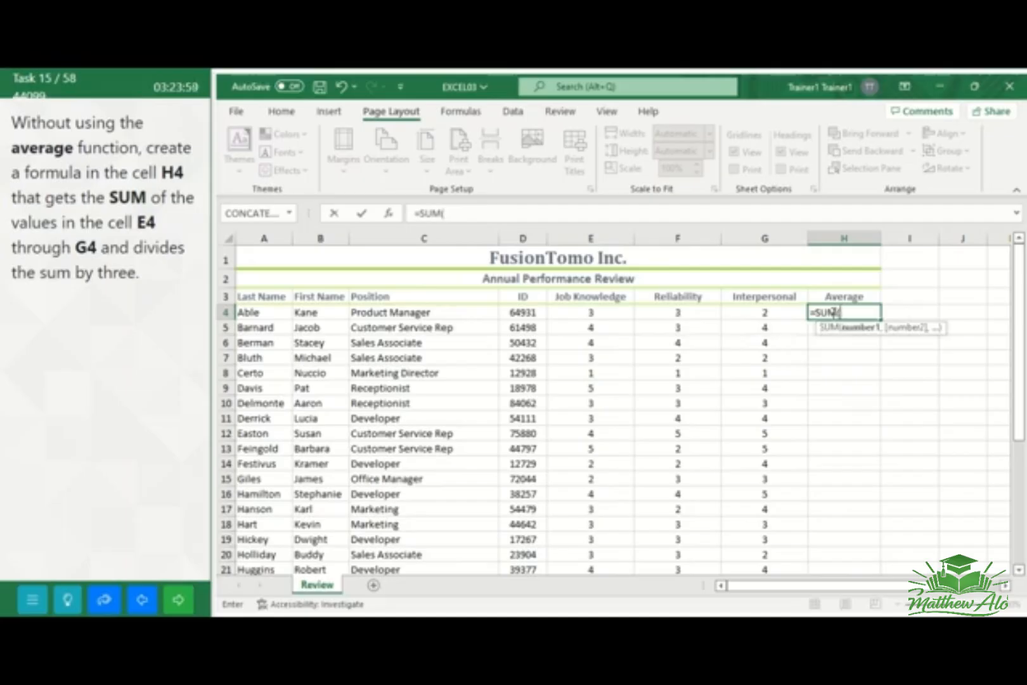
type("E4:")
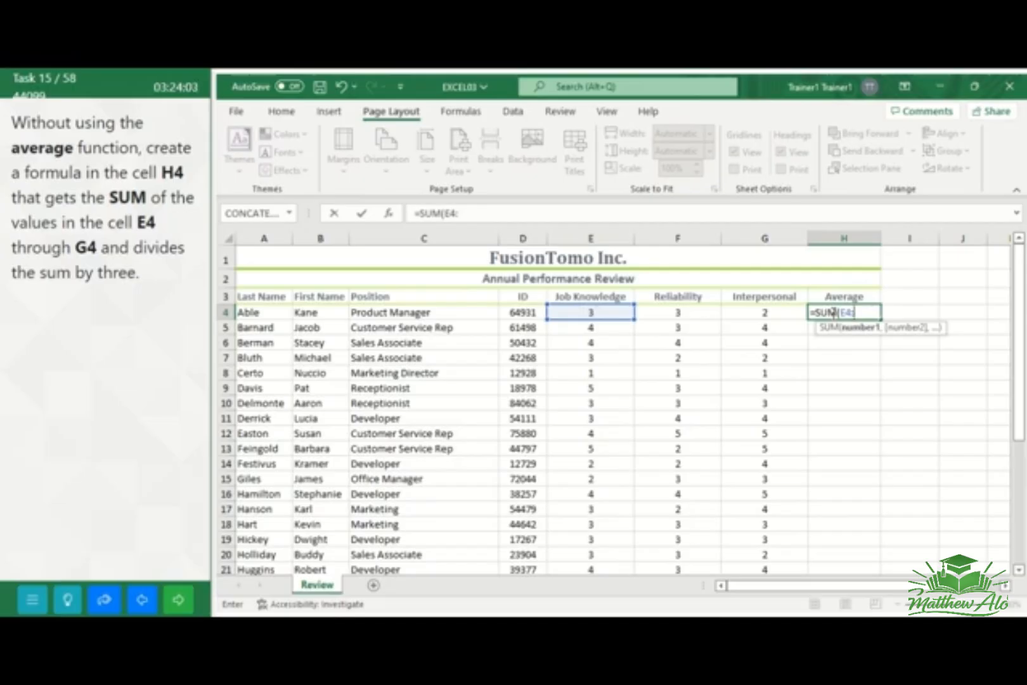
type("G4")
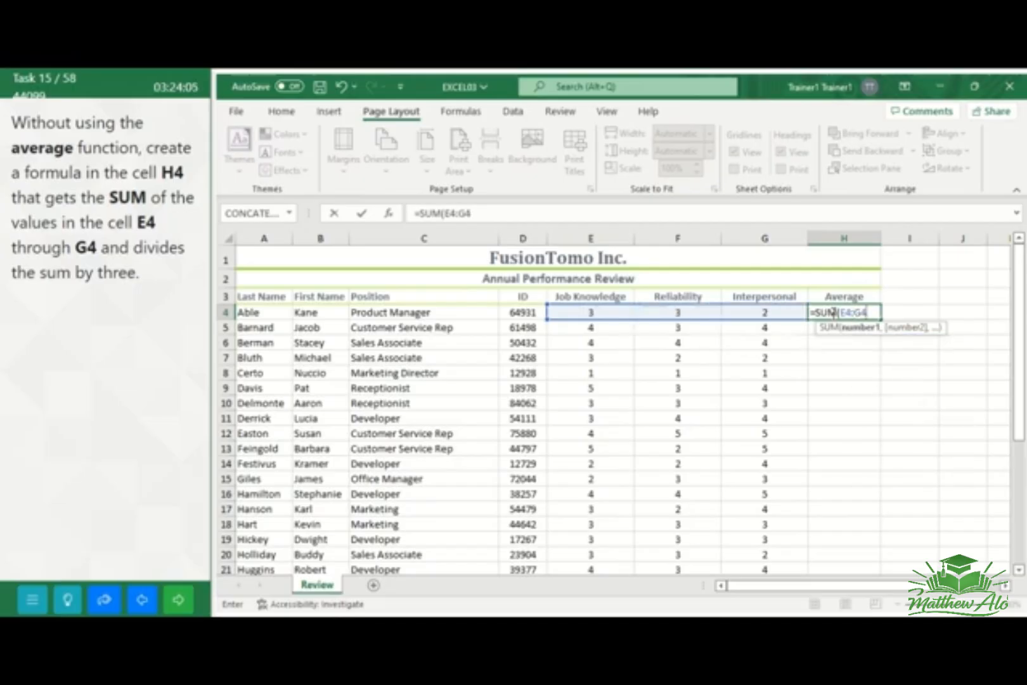
type(")/")
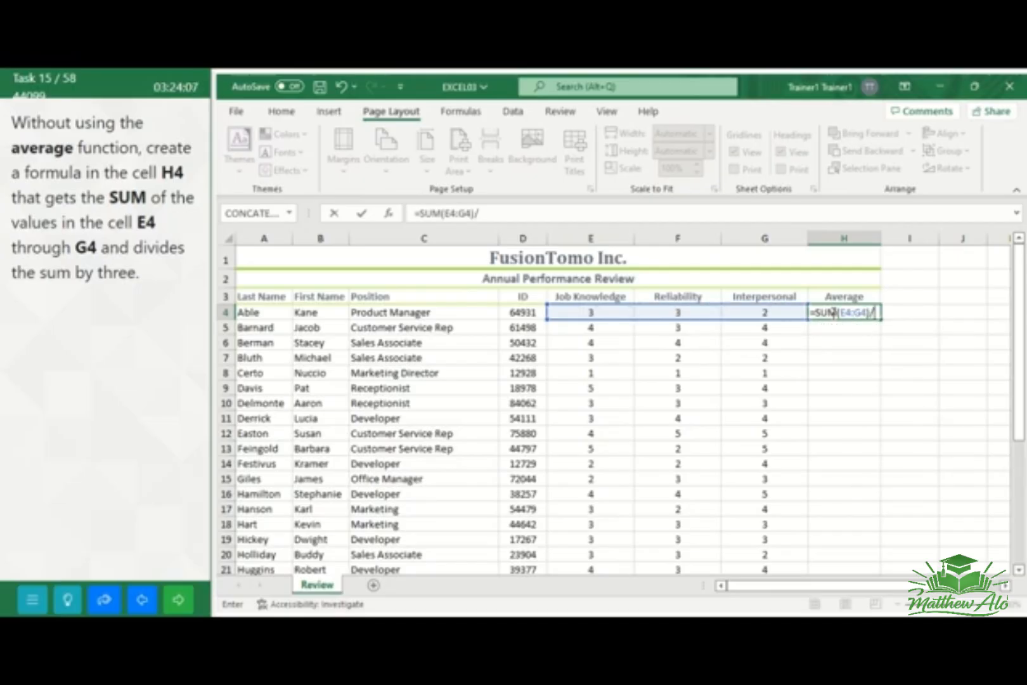
type("3")
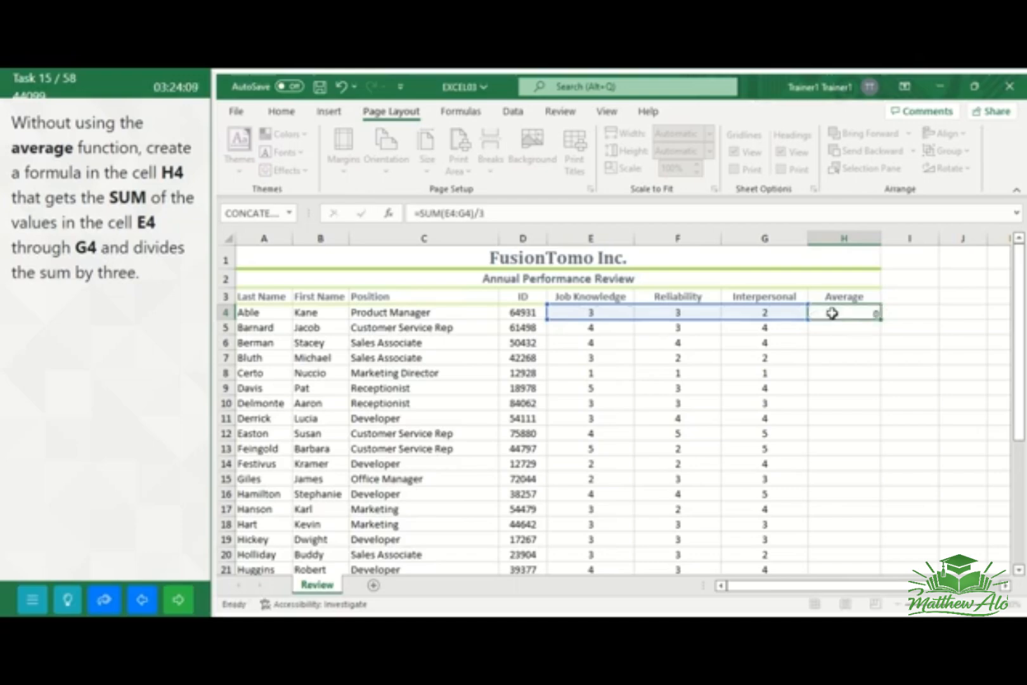
key("Return")
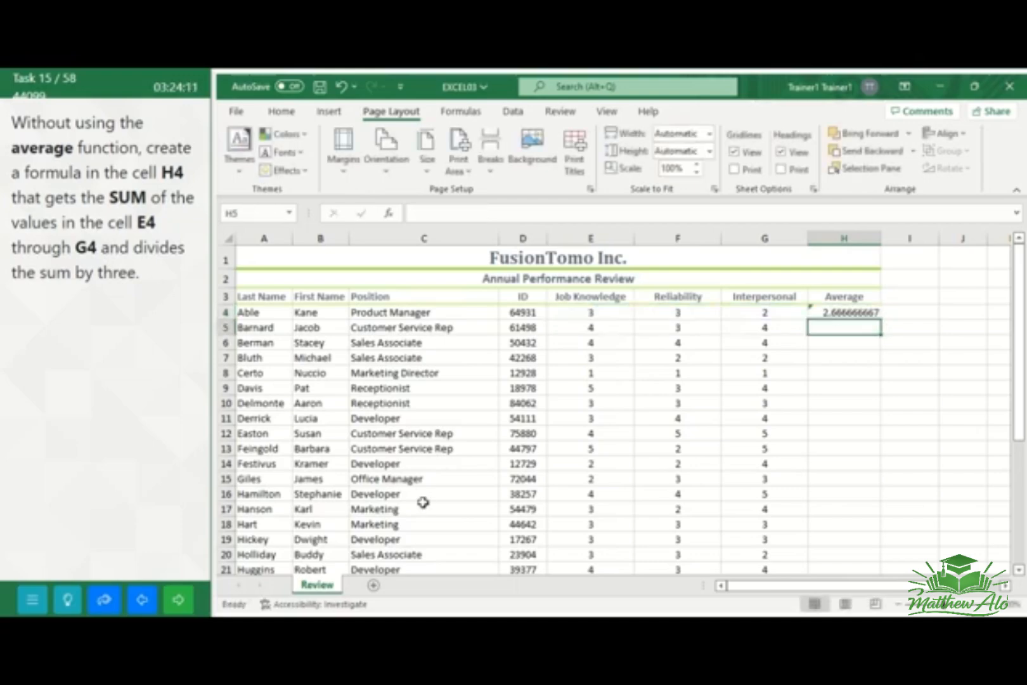
left_click(177, 605)
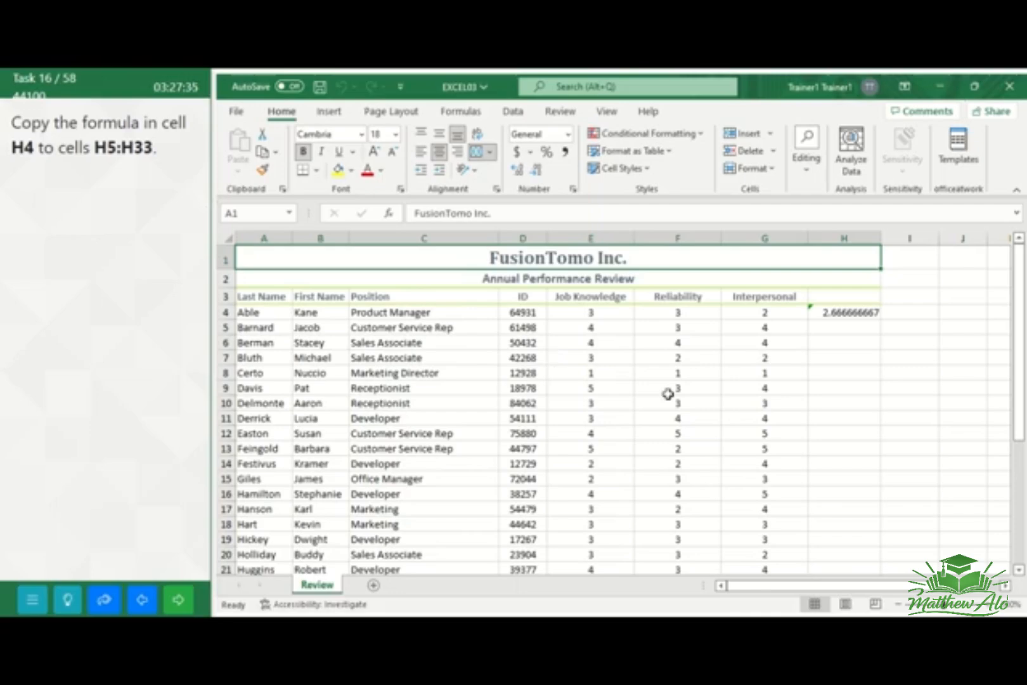
Fill the formula in cell H4 down through cells H5:H33 of the Review worksheet
left_click(850, 313)
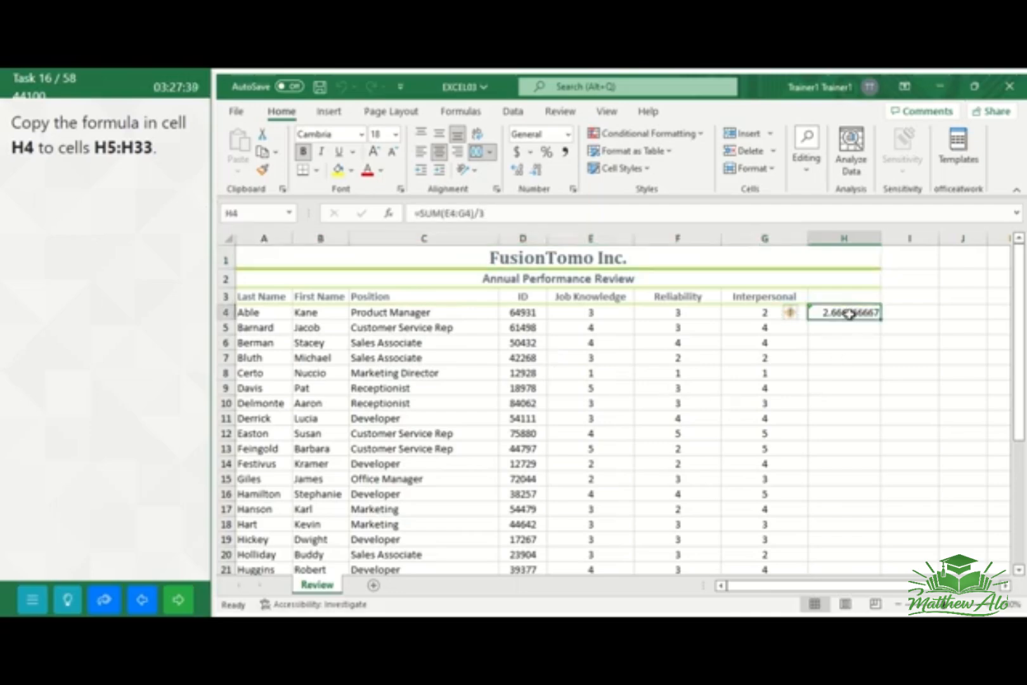
left_click_drag(850, 312, 839, 545)
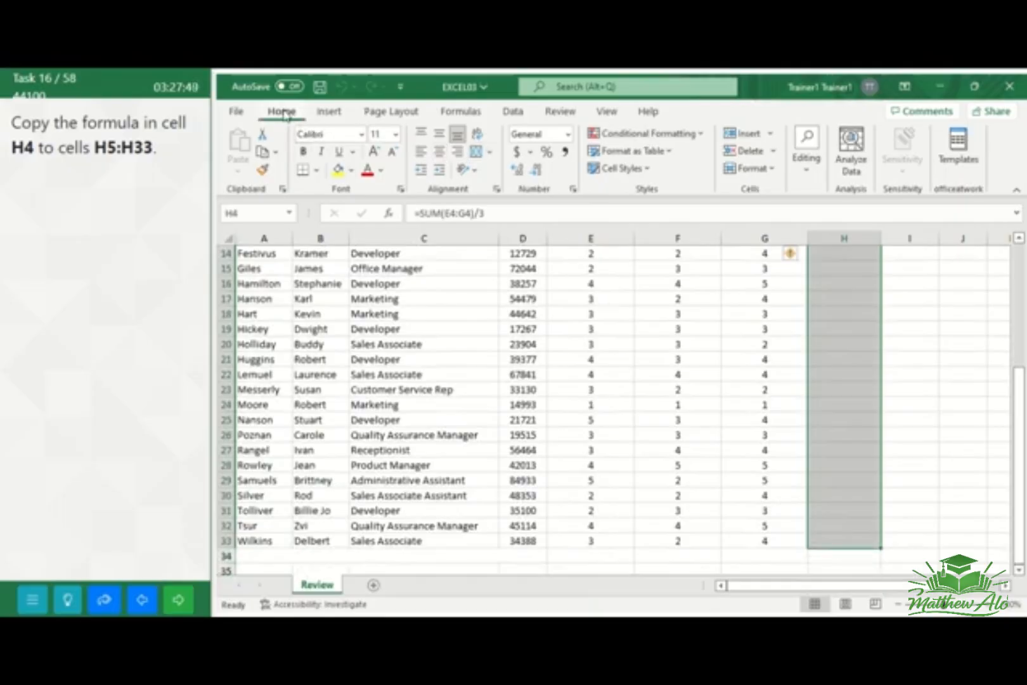
left_click(808, 182)
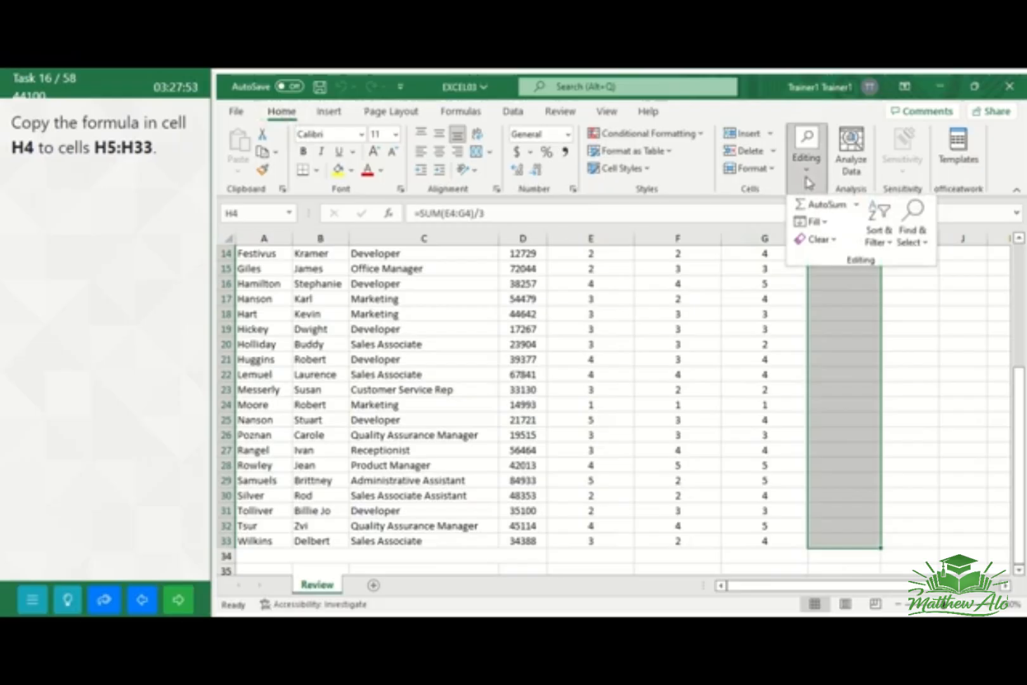
left_click(820, 223)
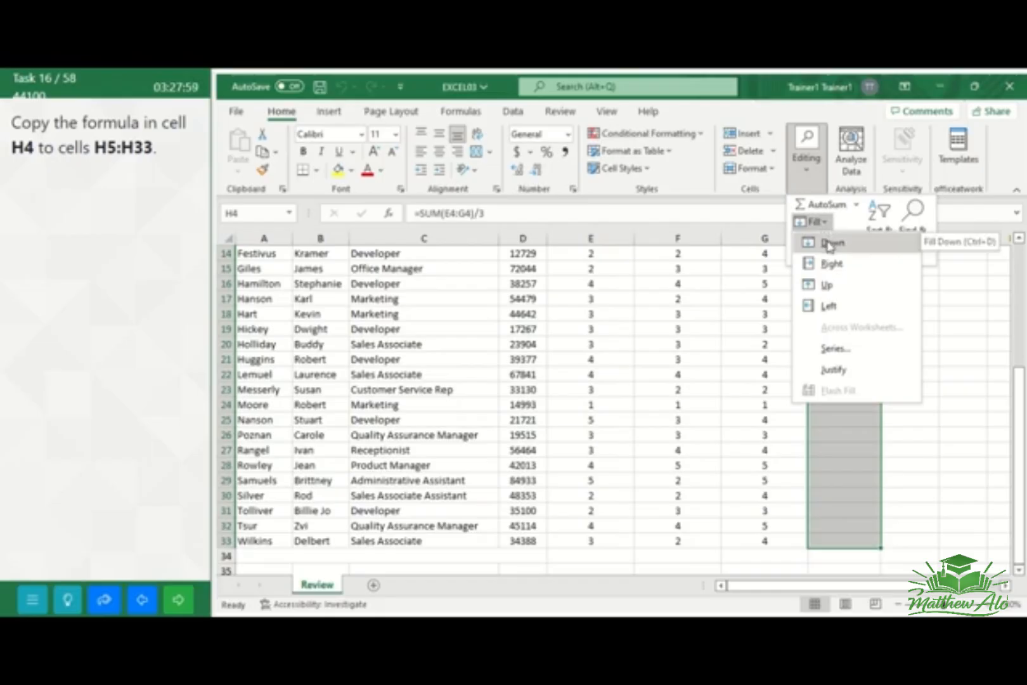
left_click(829, 244)
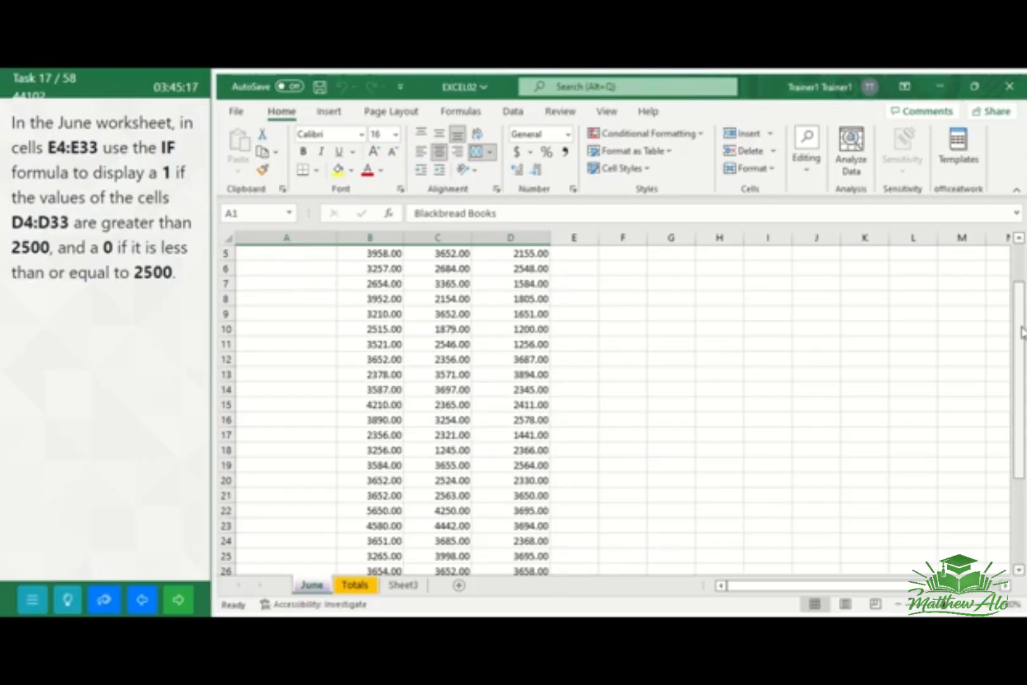
Insert the IF function in cell E4 of the June worksheet
left_click_drag(1020, 321, 1021, 257)
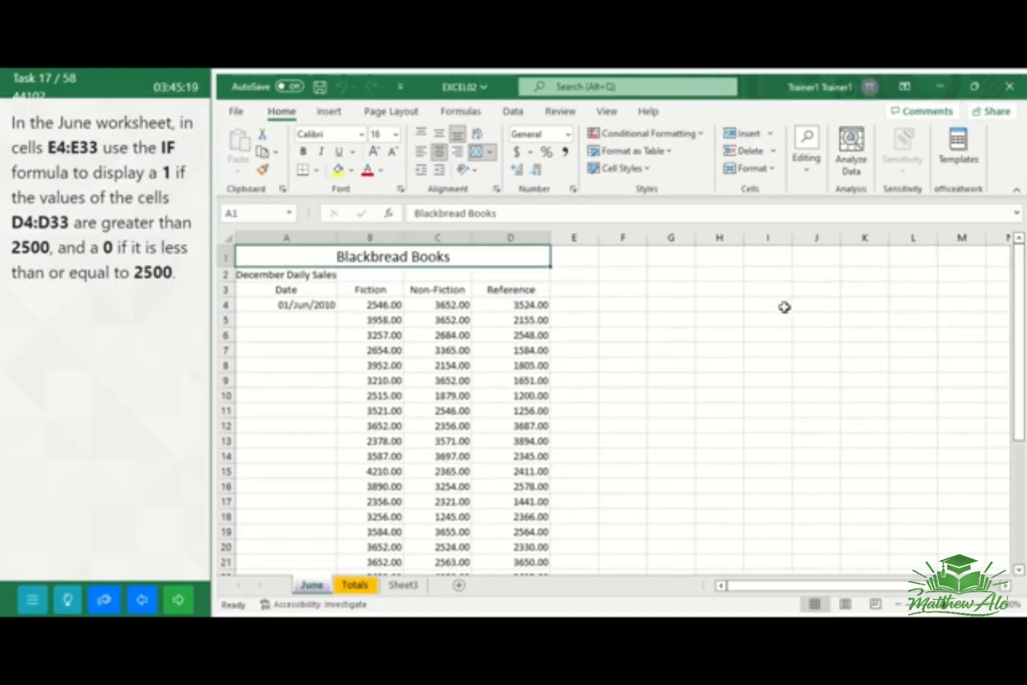
left_click(570, 304)
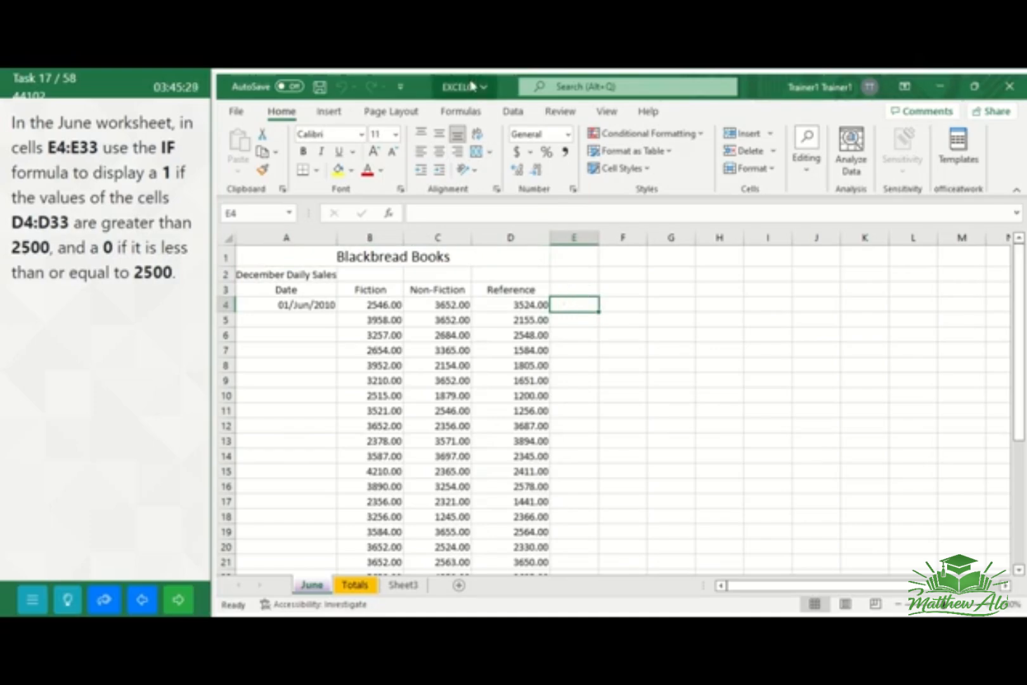
left_click(464, 114)
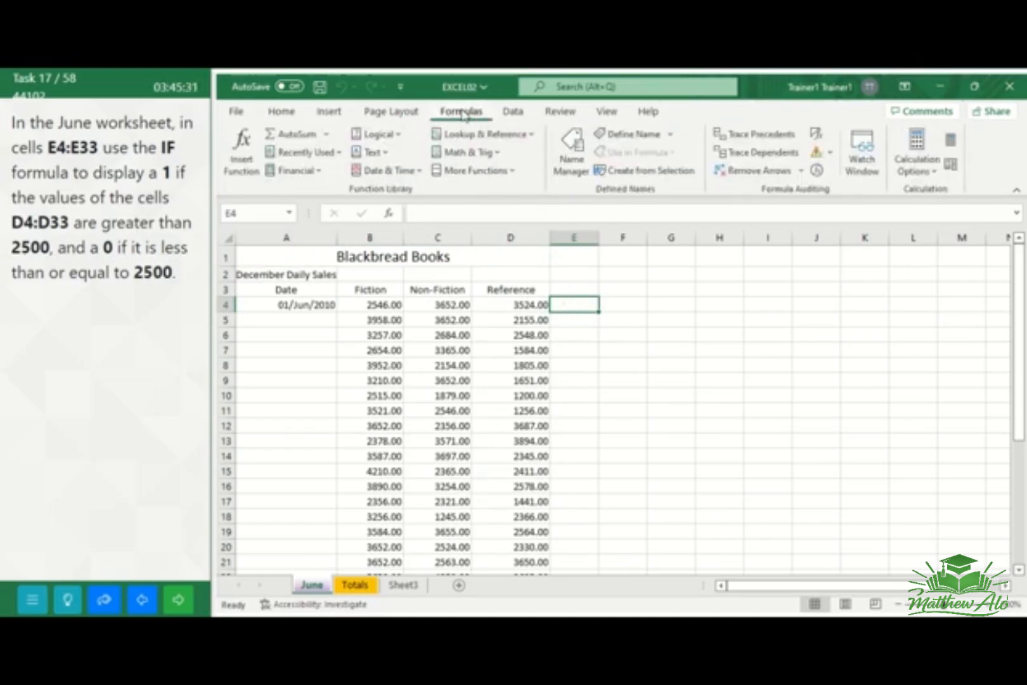
left_click(243, 163)
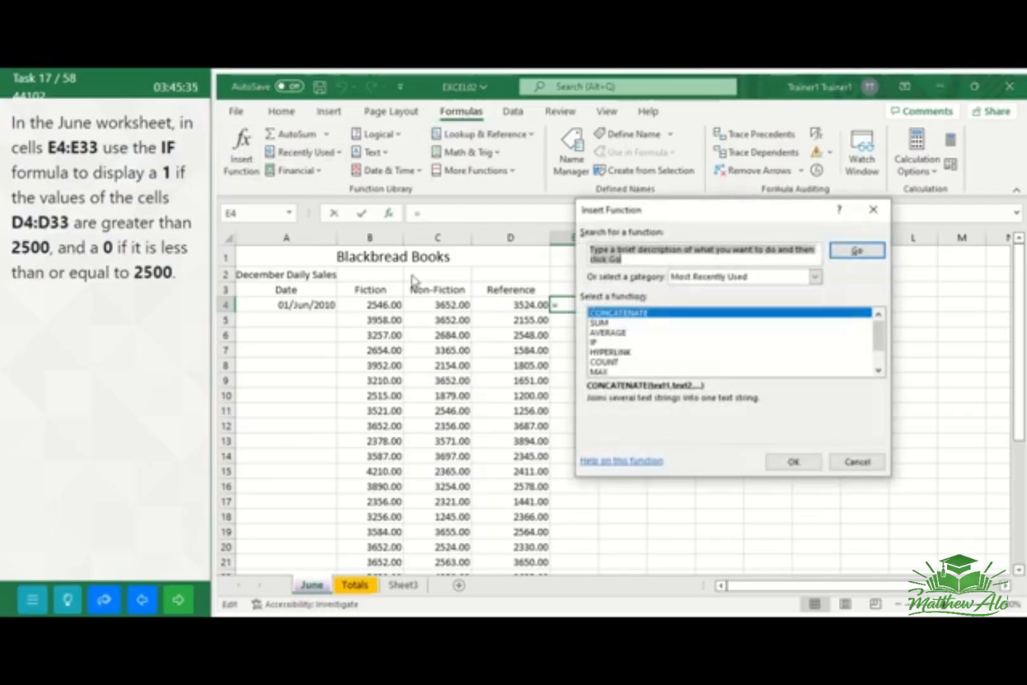
left_click(596, 342)
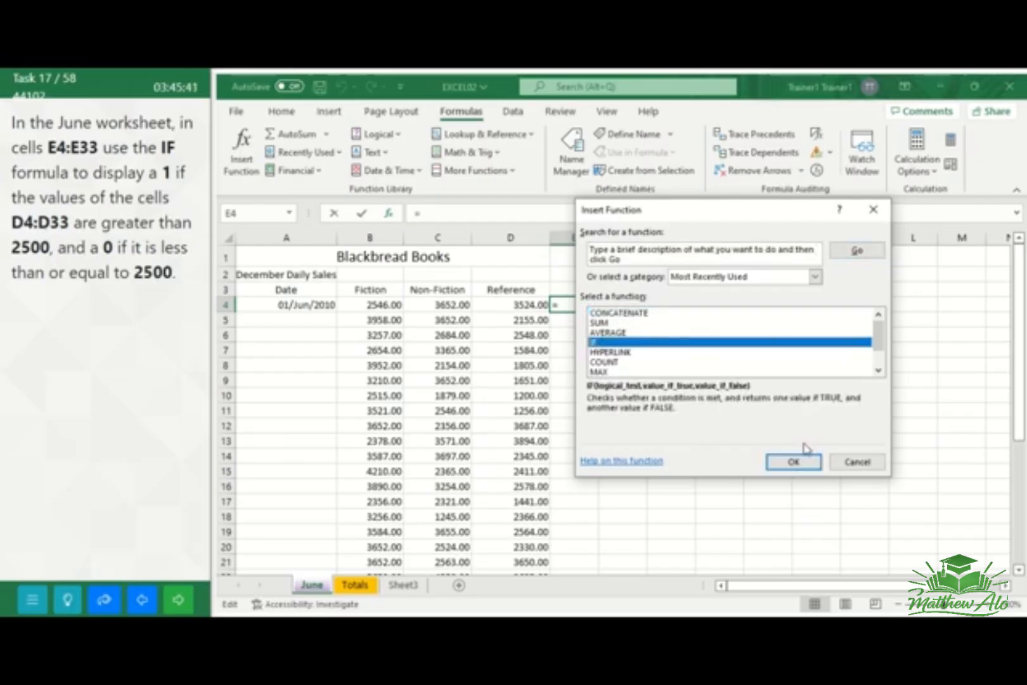
left_click(793, 462)
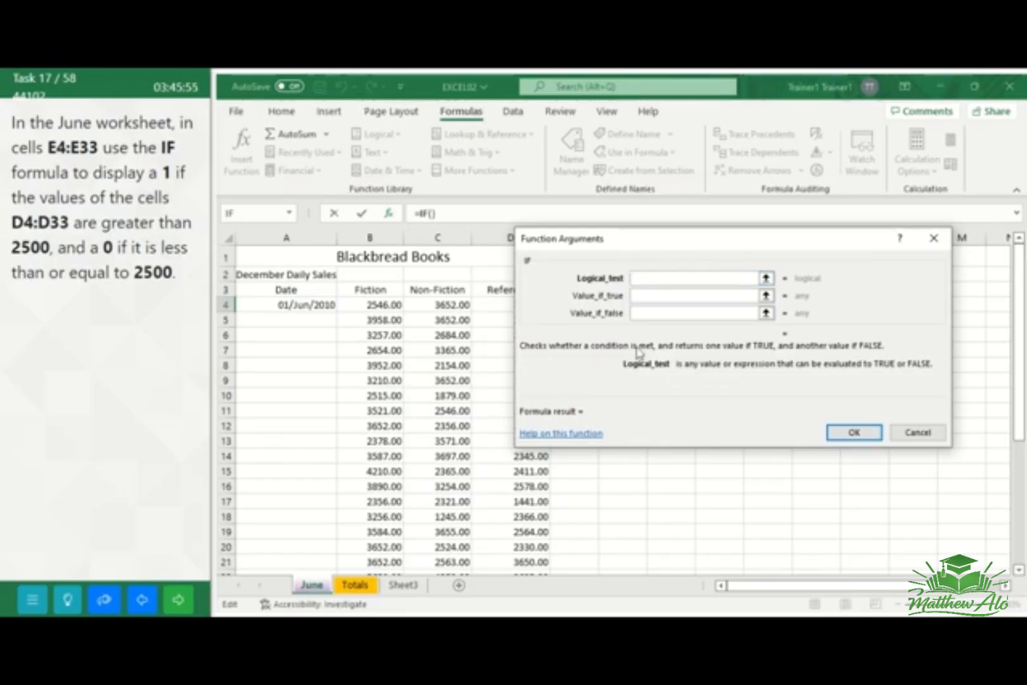
Set the IF arguments to logical test D4>2500, value if true 1 and value if false 0
type("D4")
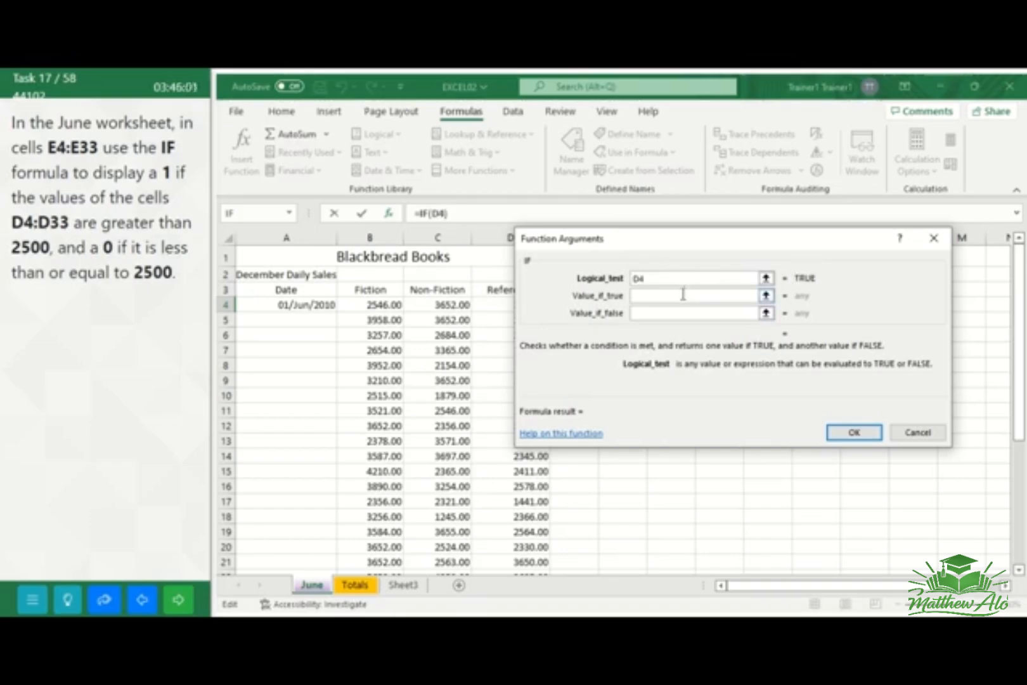
type(">2500")
left_click(667, 297)
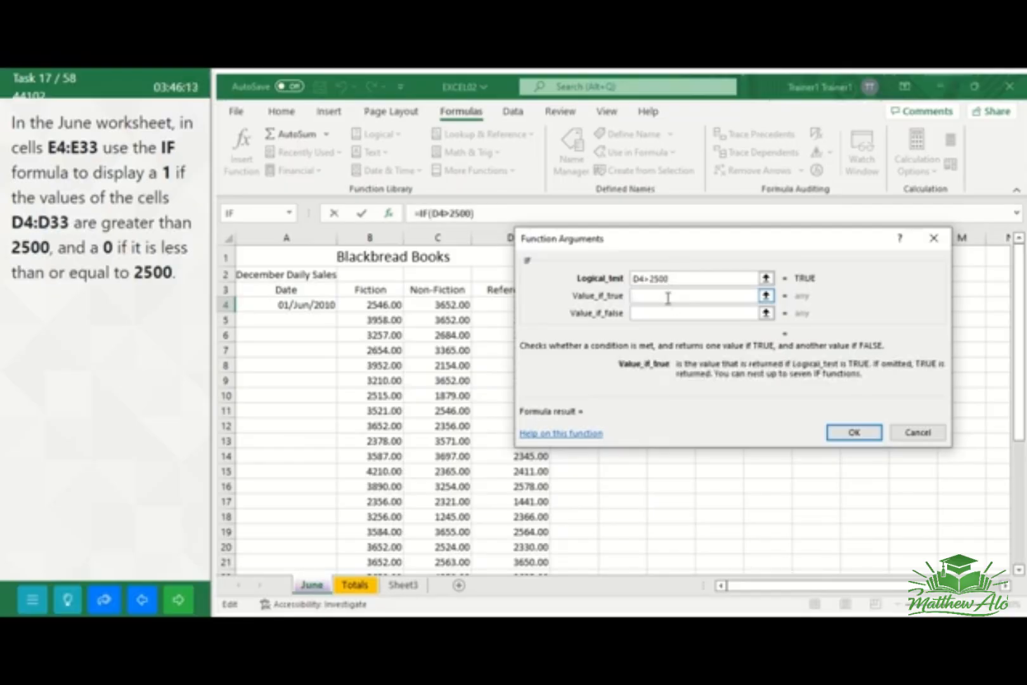
type("1")
left_click(656, 314)
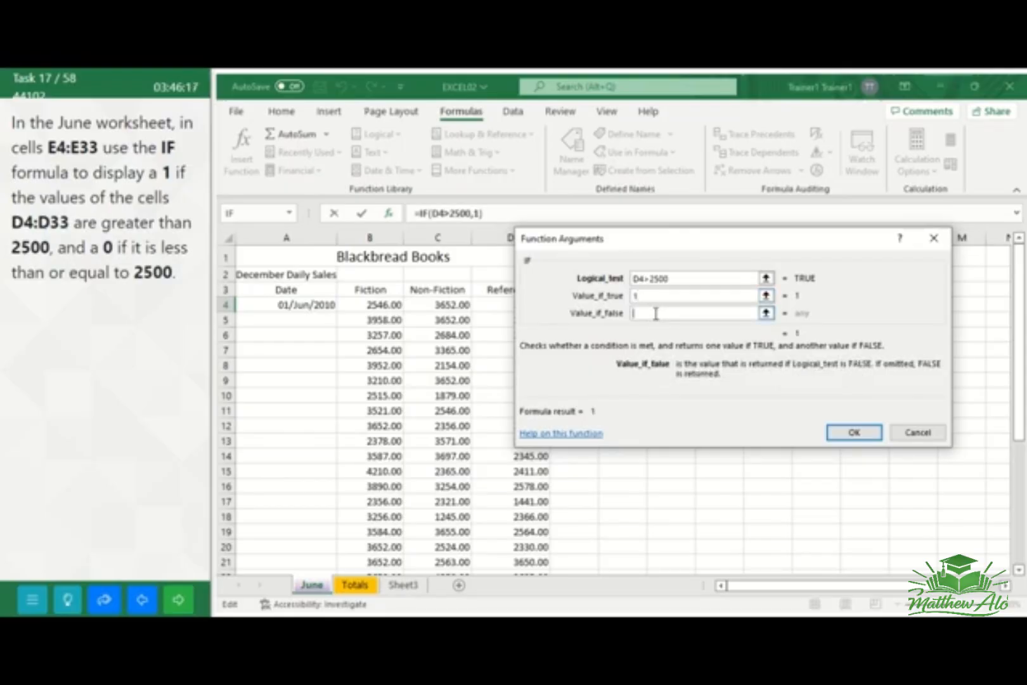
type("0")
left_click(855, 433)
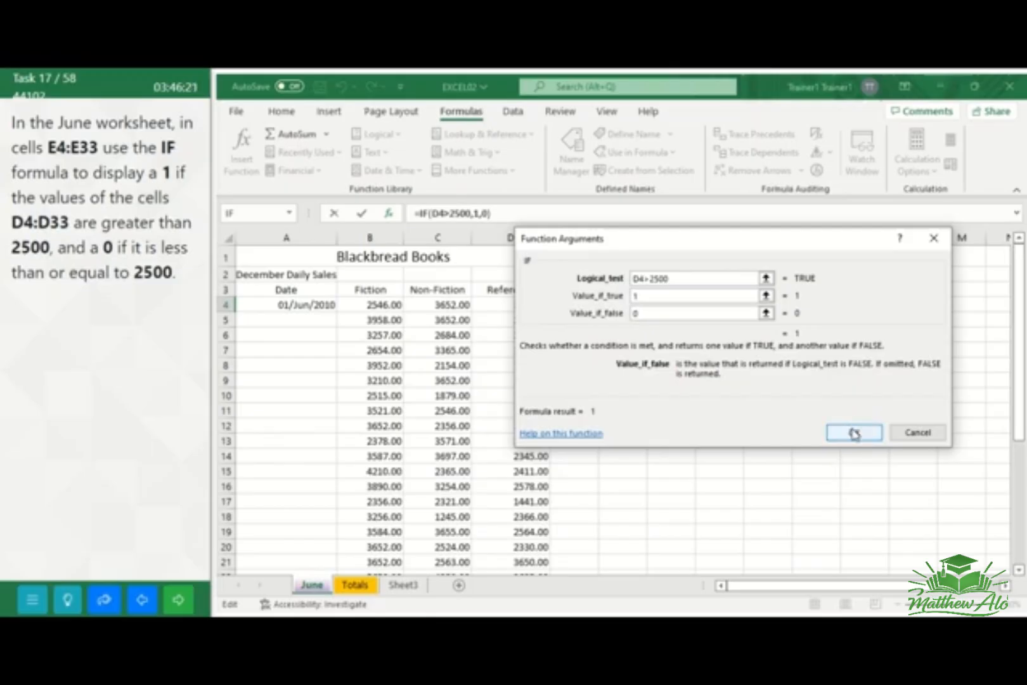
left_click(855, 433)
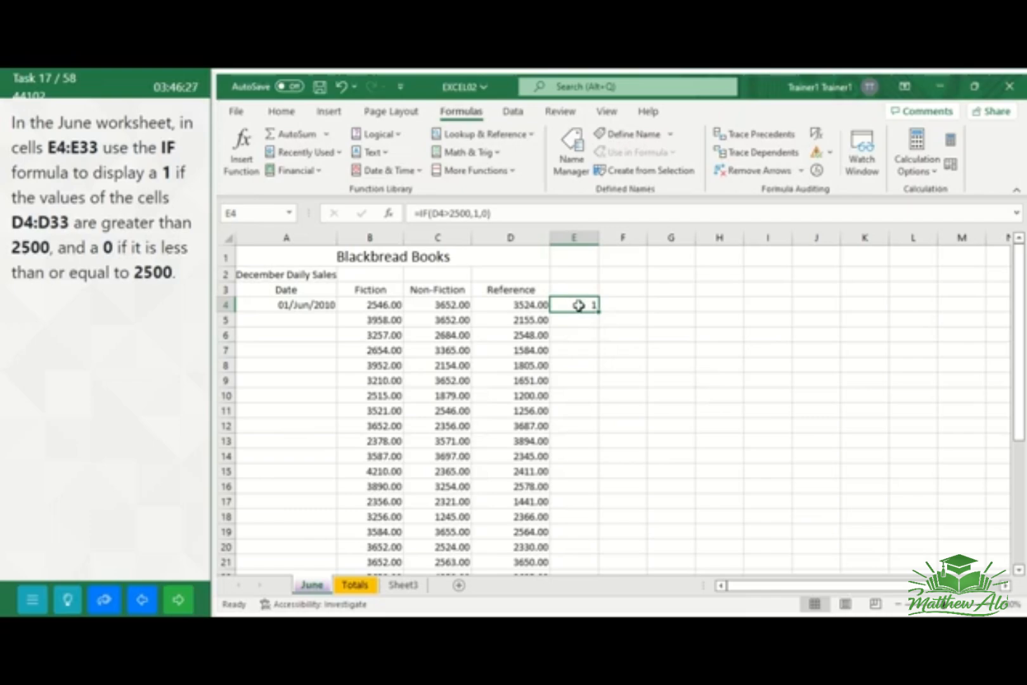
Fill the IF formula in cell E4 down through cell E33
left_click_drag(584, 305, 571, 541)
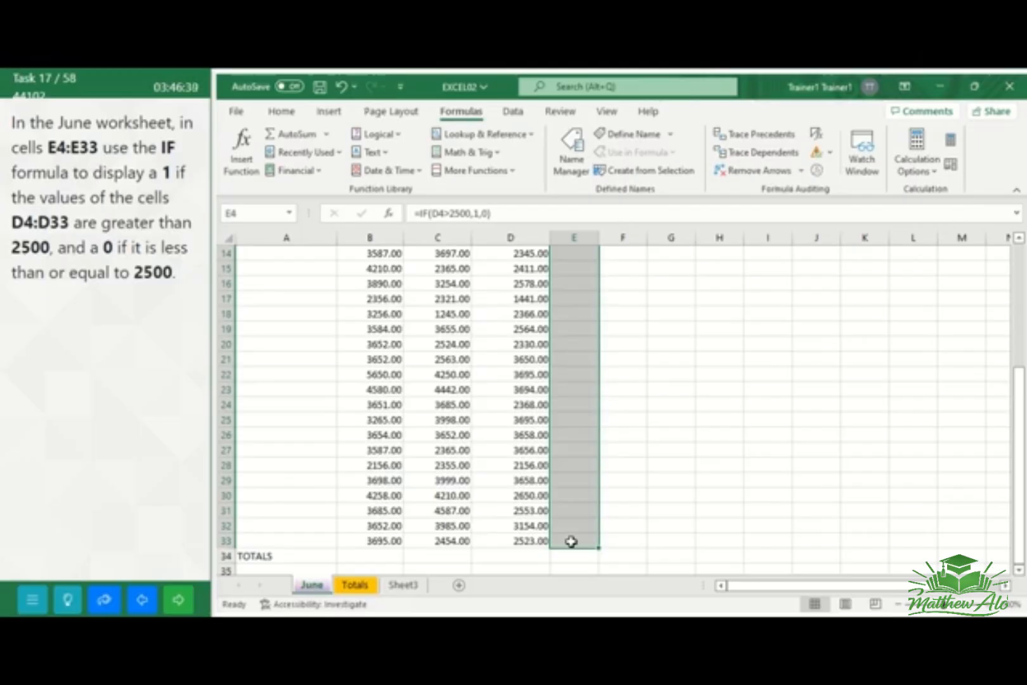
left_click(282, 112)
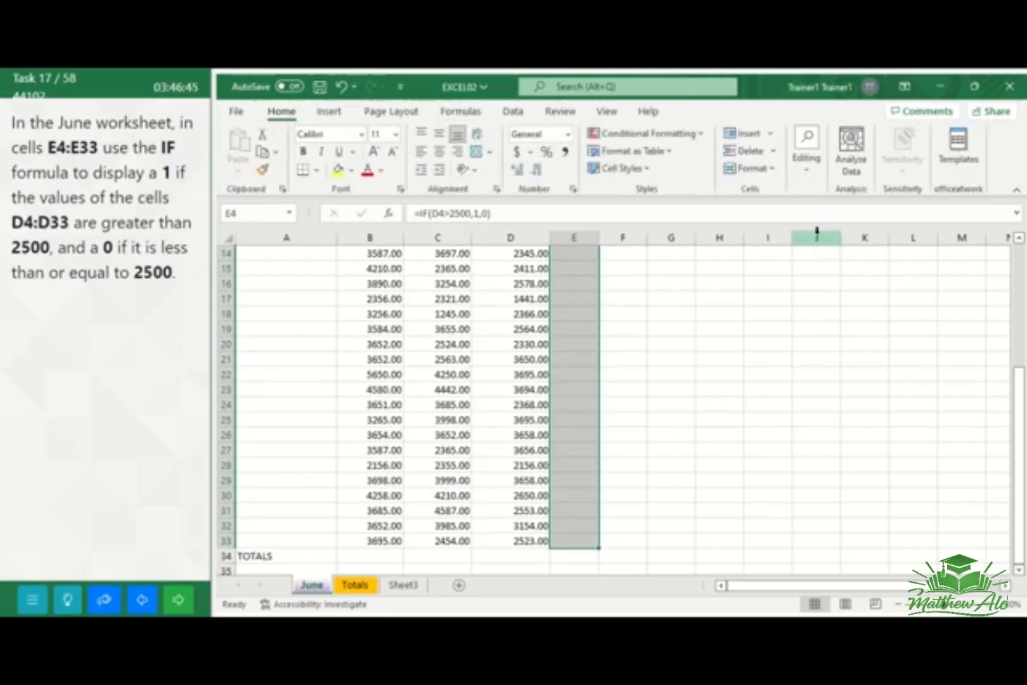
left_click(807, 168)
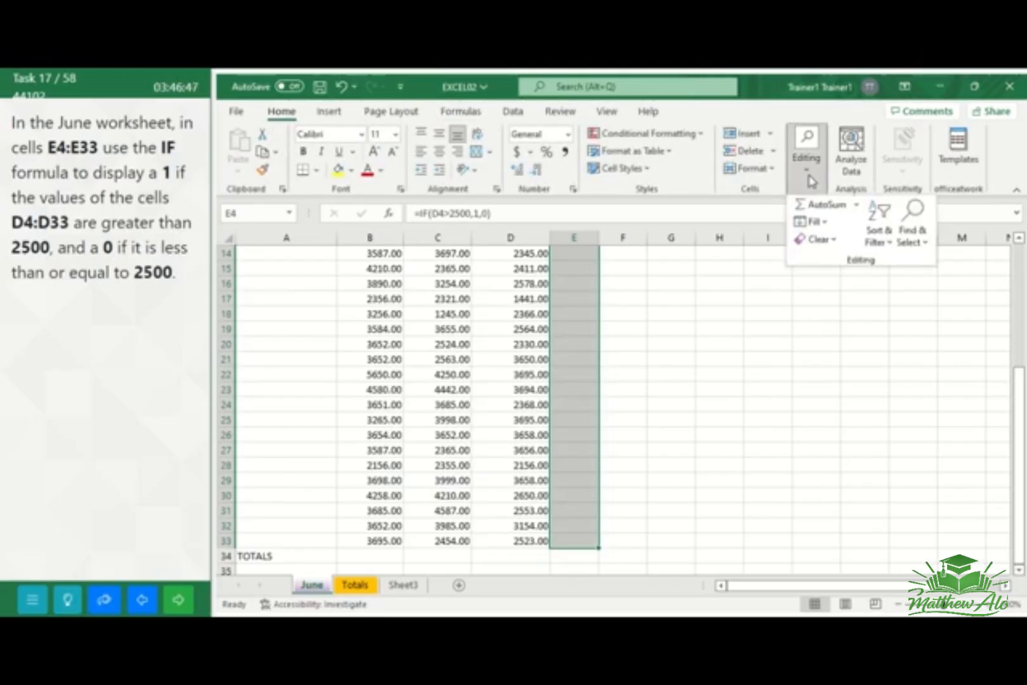
left_click(823, 222)
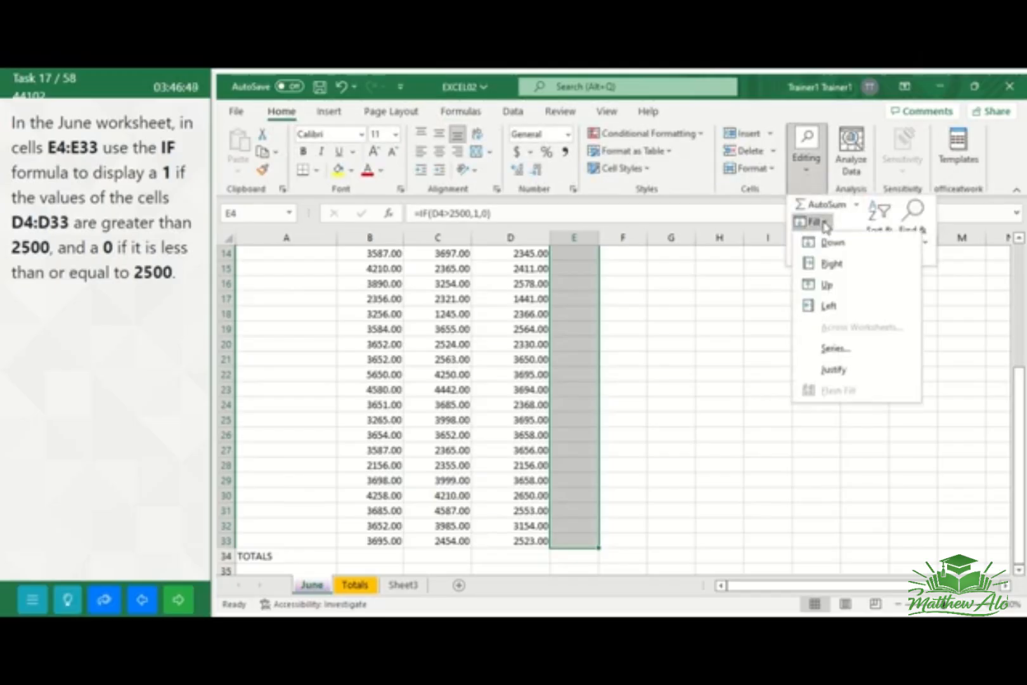
left_click(829, 242)
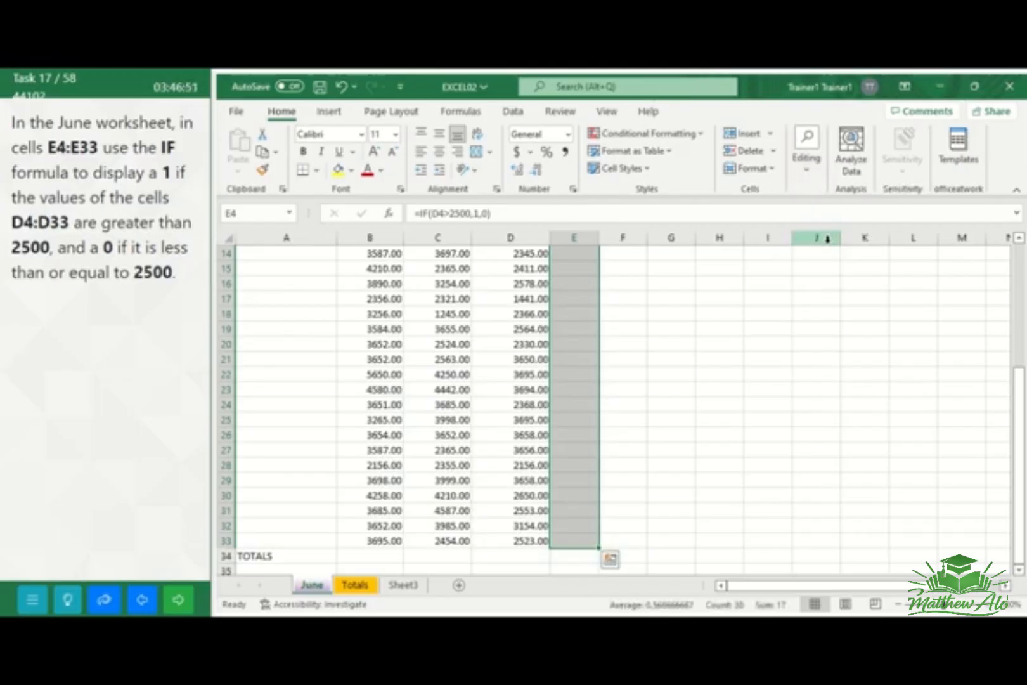
left_click(727, 356)
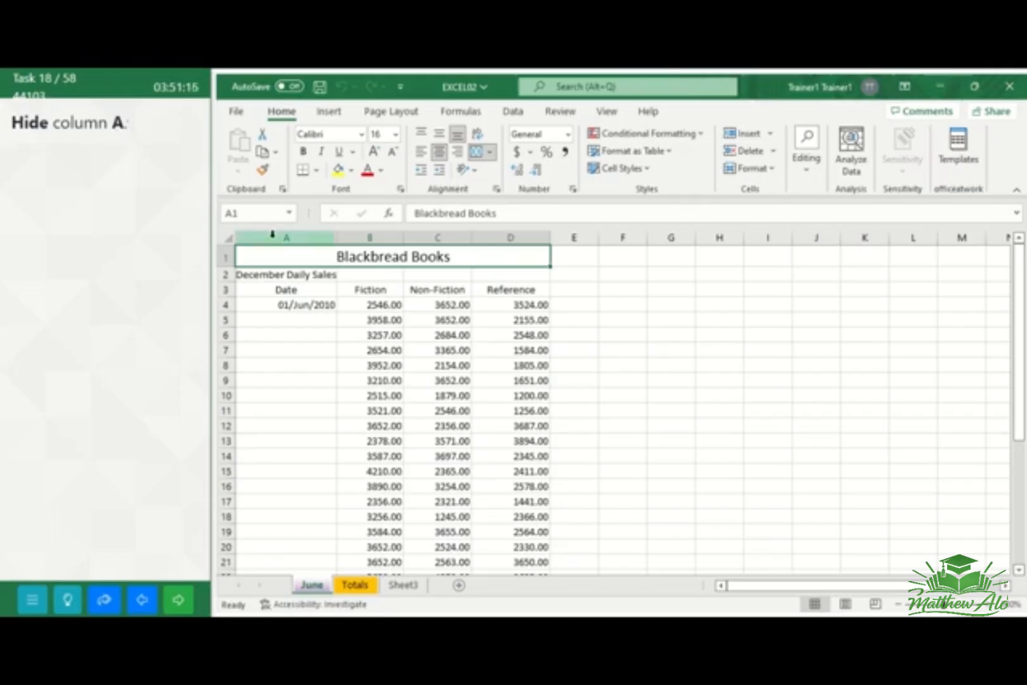
Hide column A of the June worksheet, and go to the next task
left_click(272, 235)
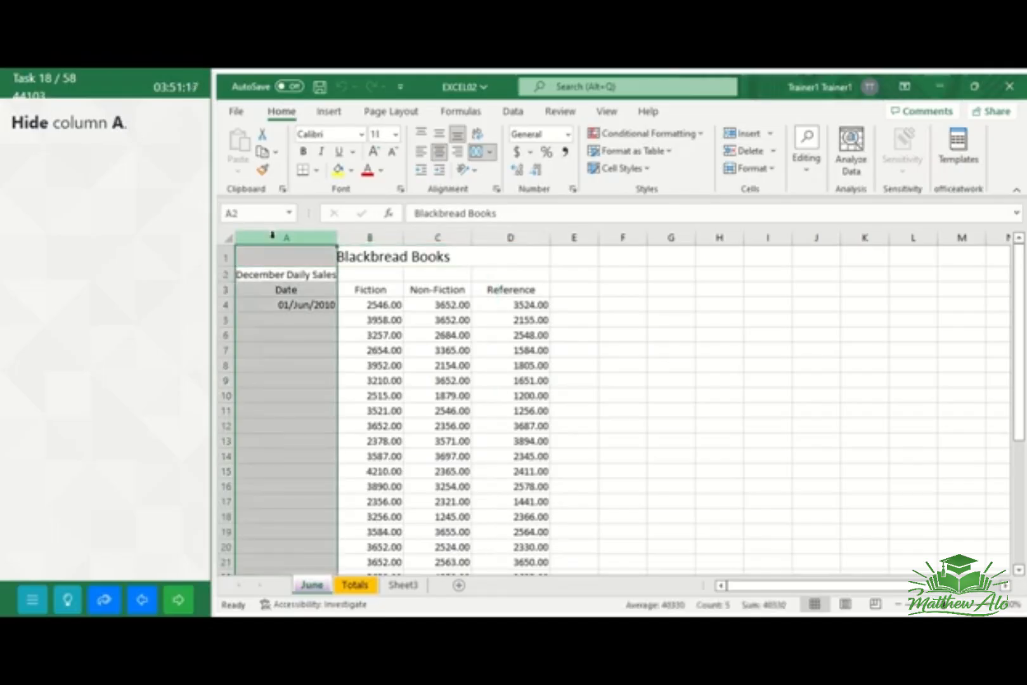
right_click(277, 319)
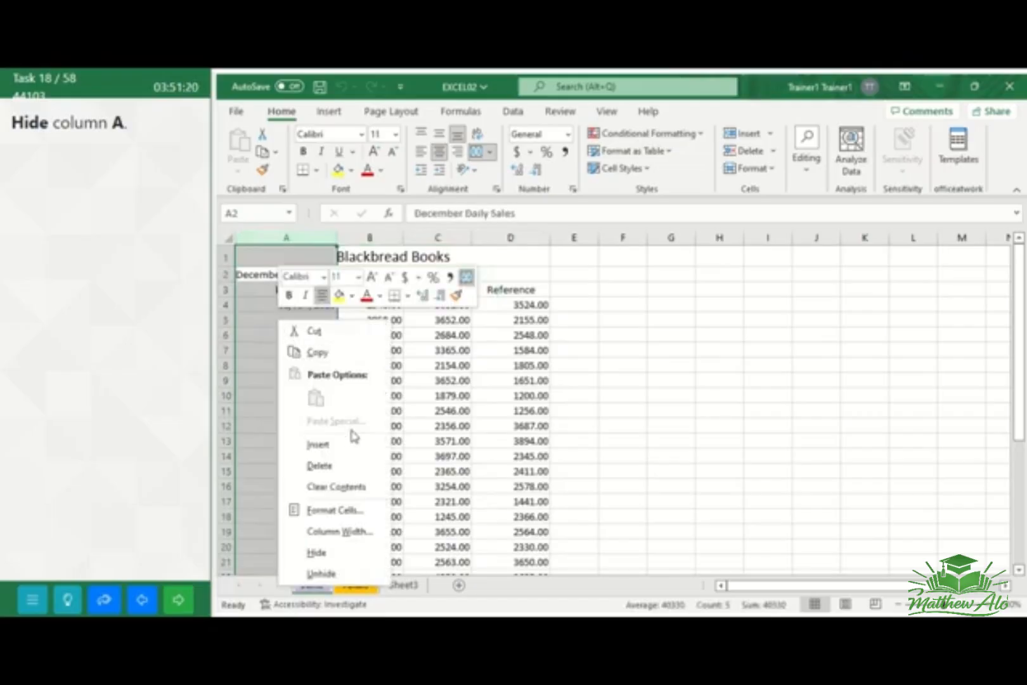
left_click(317, 553)
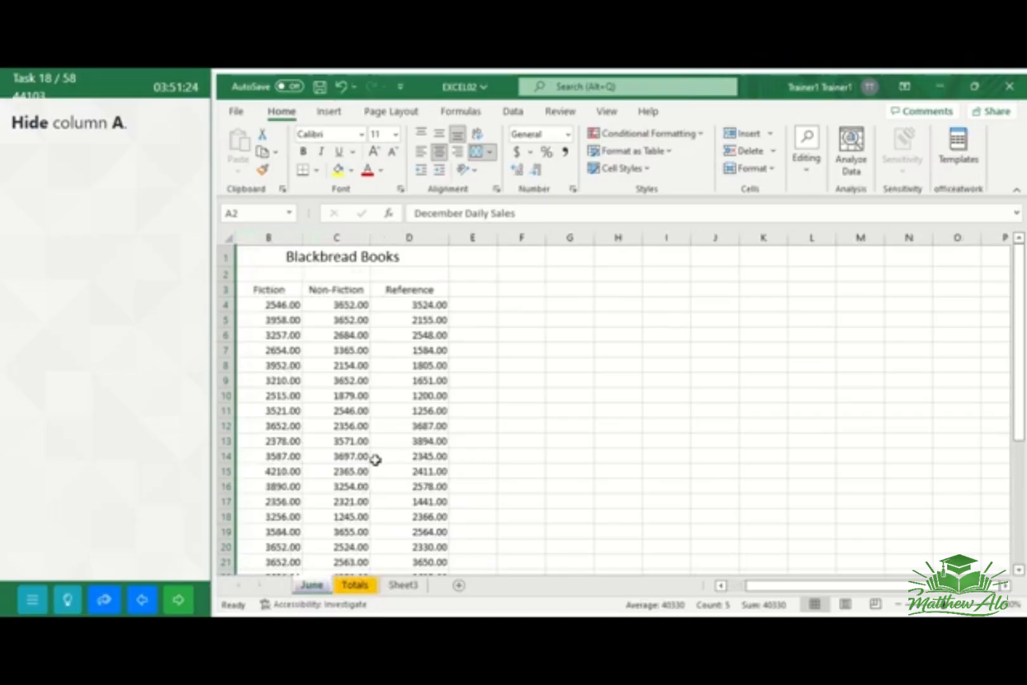
left_click(180, 607)
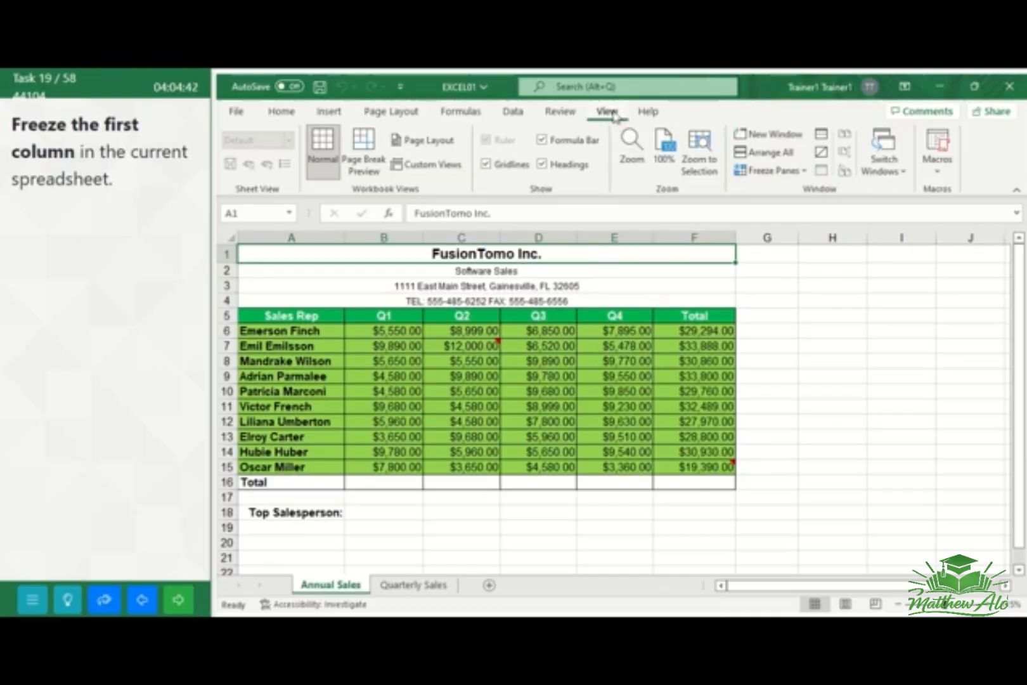
Apply Freeze Panes to the Annual Sales worksheet with cell A1 selected, and go to the next task
left_click(804, 171)
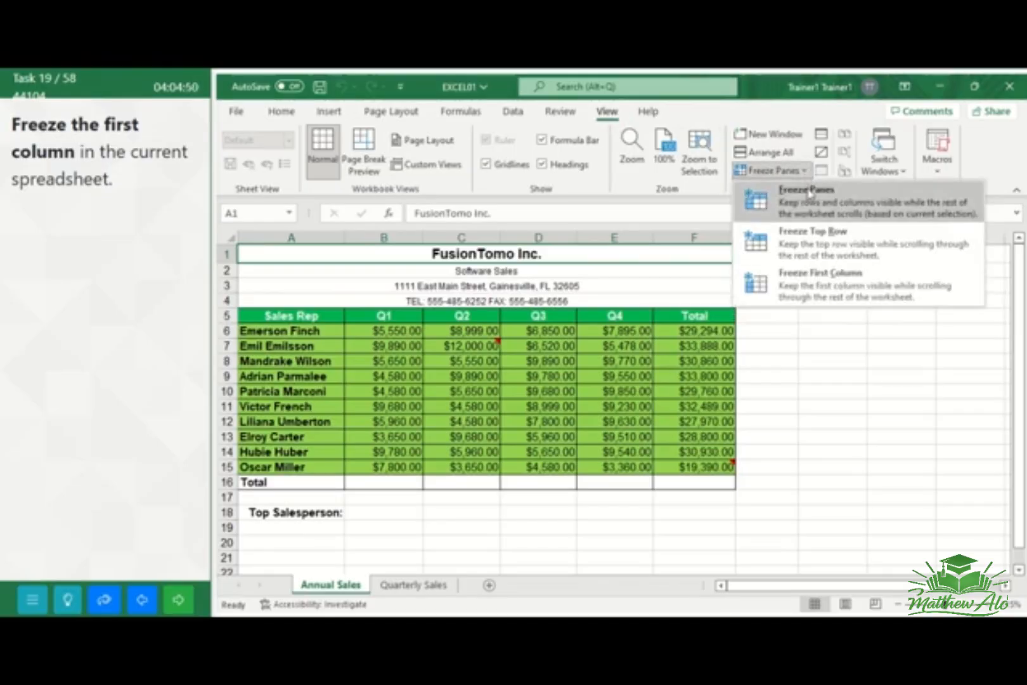
left_click(808, 201)
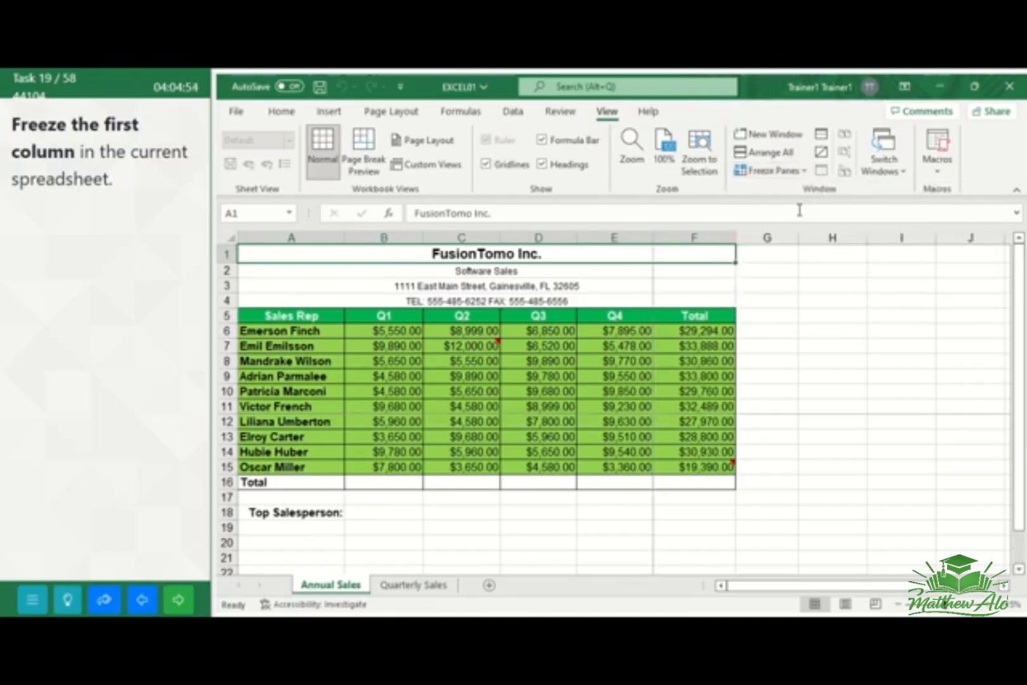
left_click(178, 599)
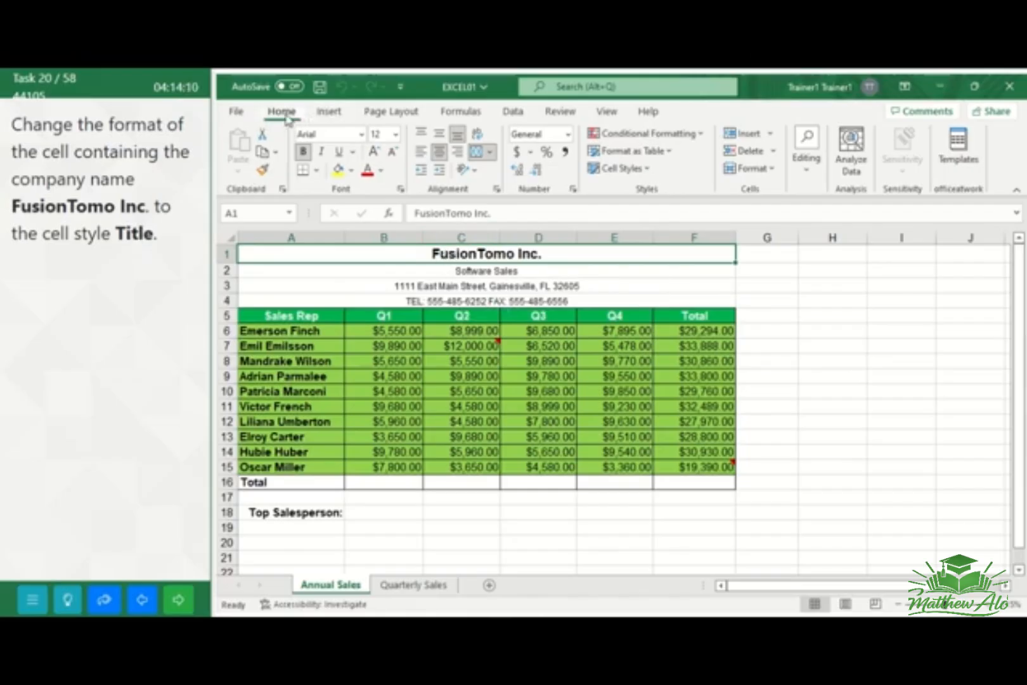
Apply the Title cell style to the FusionTomo Inc. company name in cell A1
left_click(639, 173)
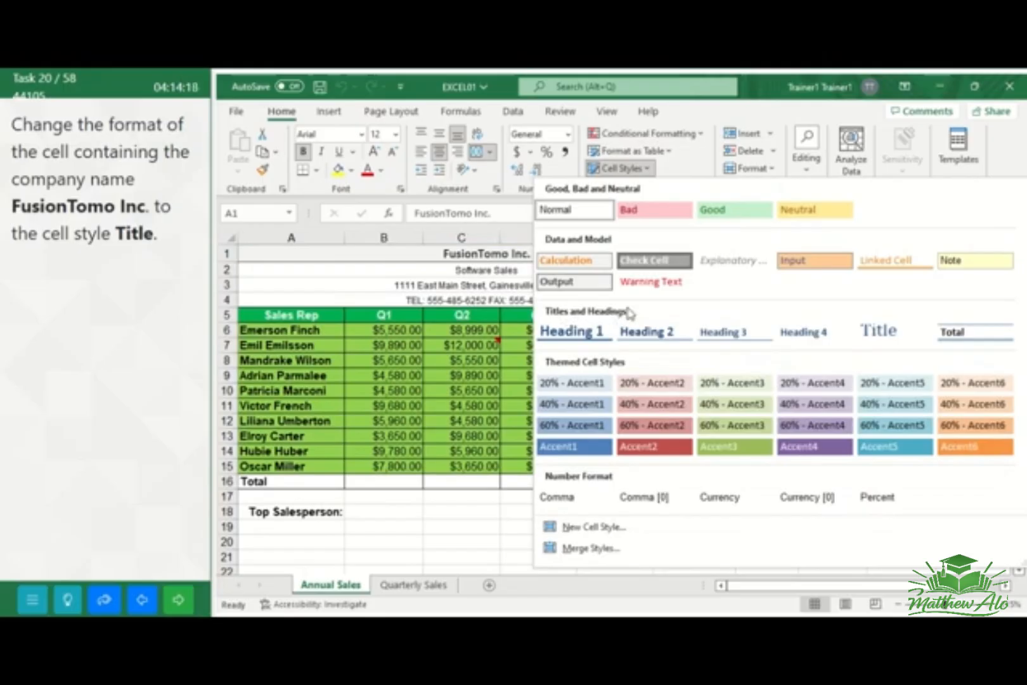
left_click(892, 336)
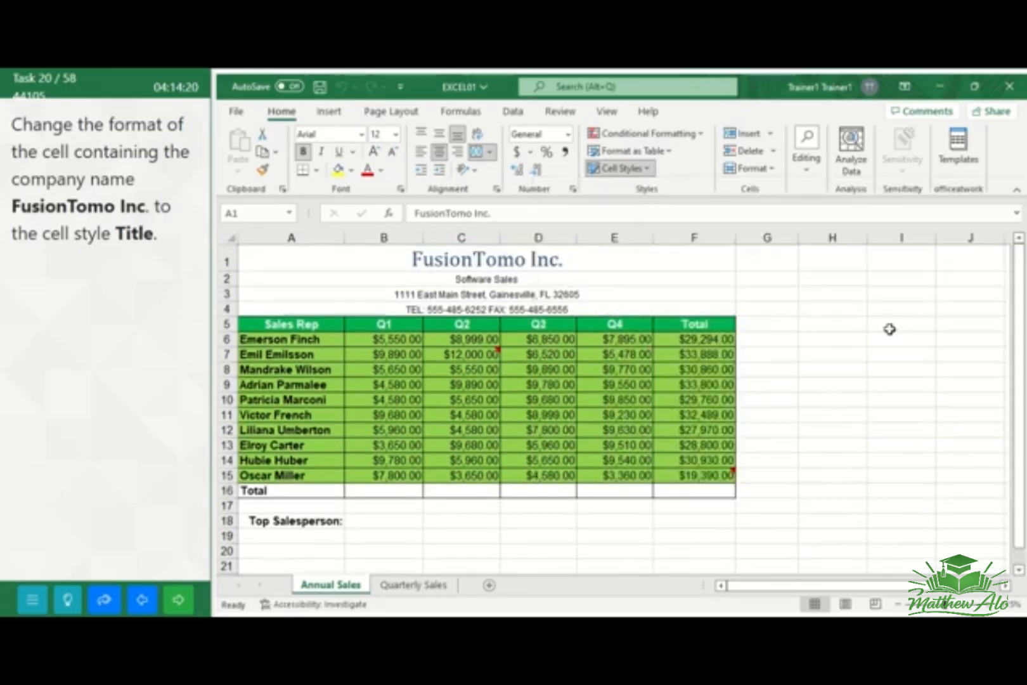
left_click(775, 315)
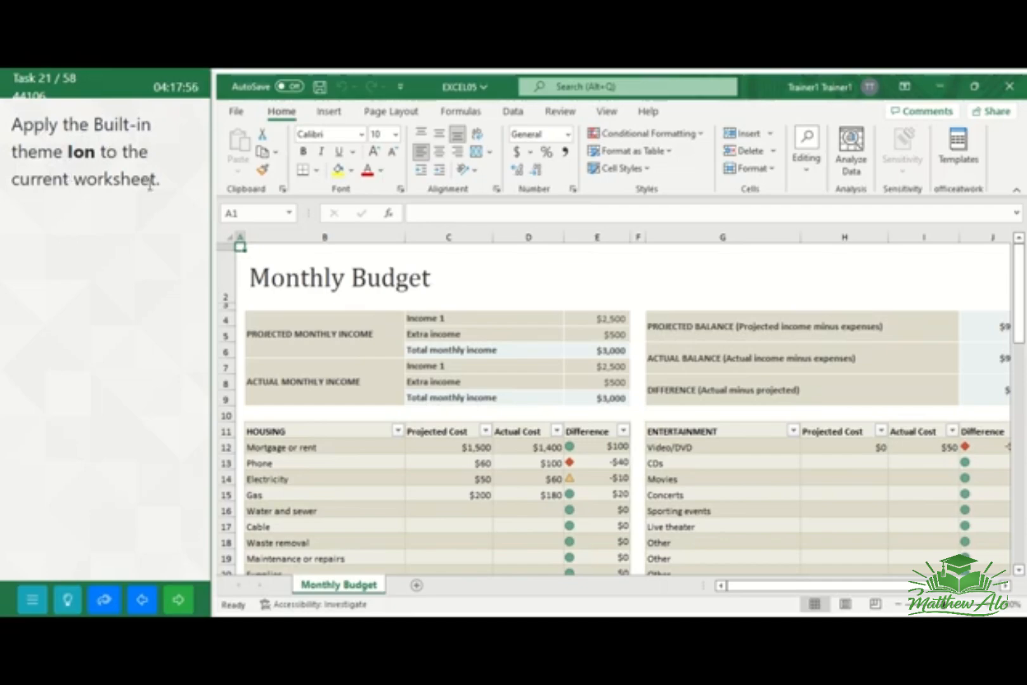
Apply the built-in Ion theme to the Monthly Budget worksheet
left_click(402, 111)
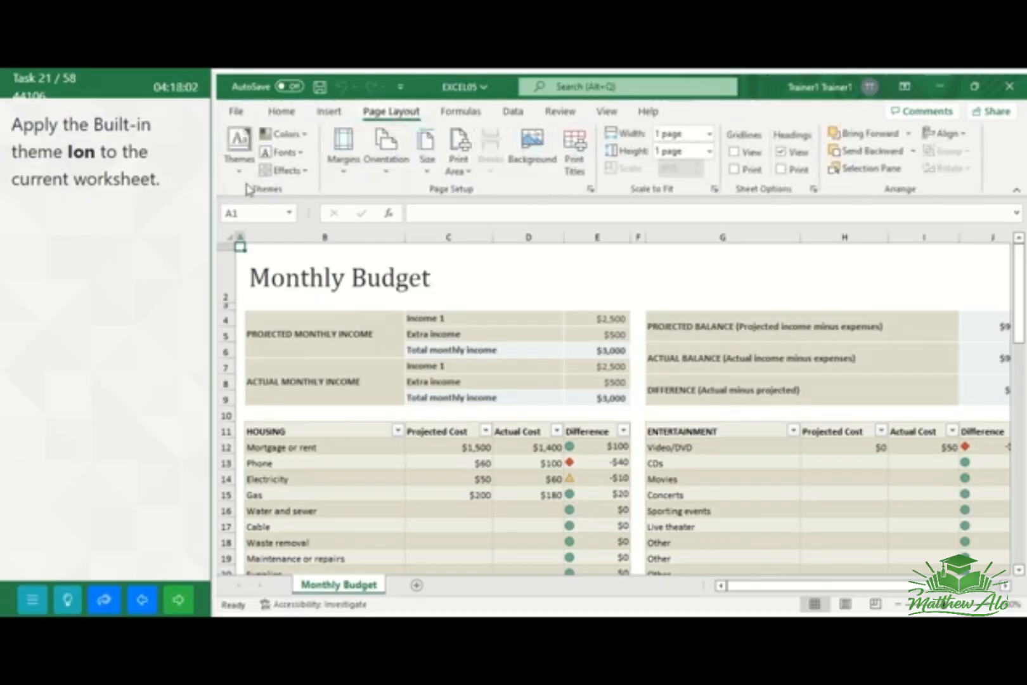
left_click(240, 152)
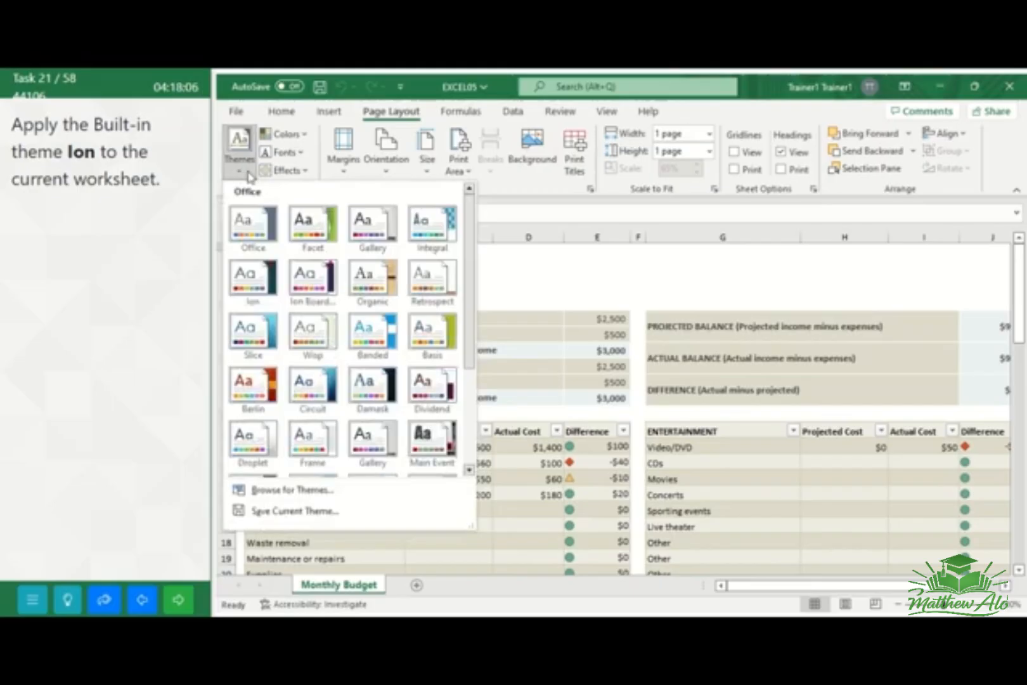
left_click(254, 290)
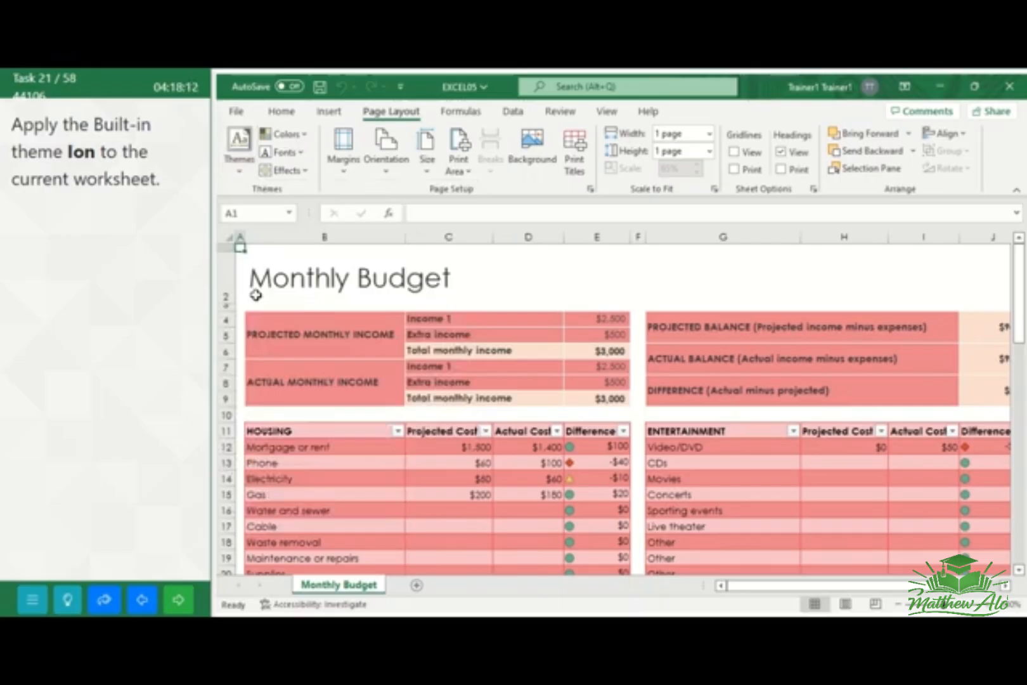
Publish the Monthly Budget spreadsheet as a PDF named EXCEL05 in the GMetrixTemplates folder, without opening it after publishing, and go to the next task
left_click(179, 606)
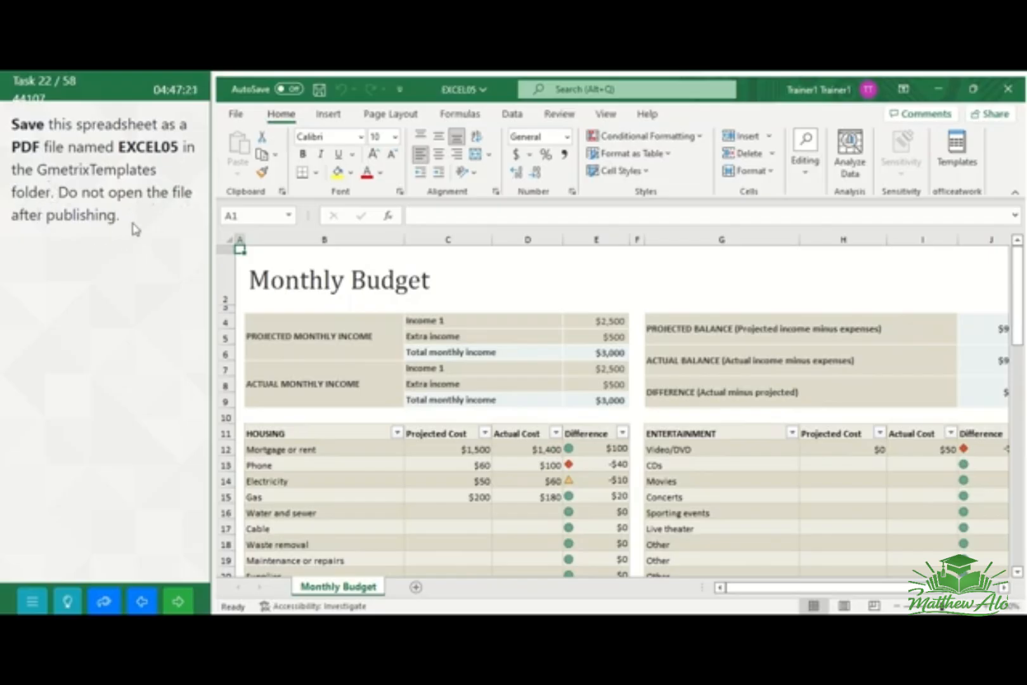
left_click(237, 115)
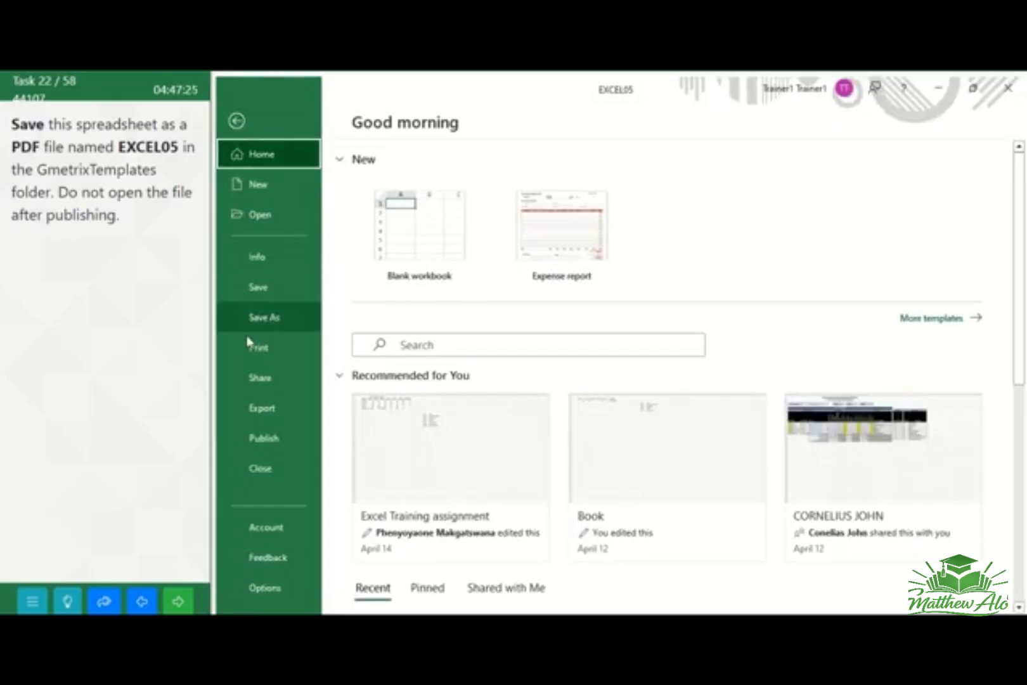
left_click(263, 412)
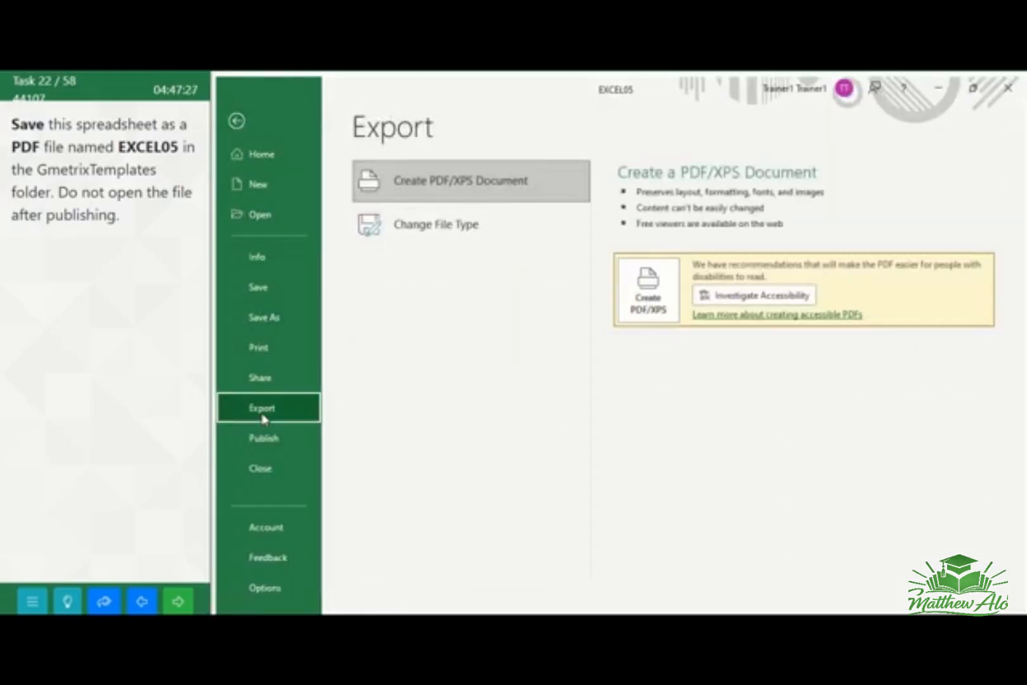
left_click(503, 191)
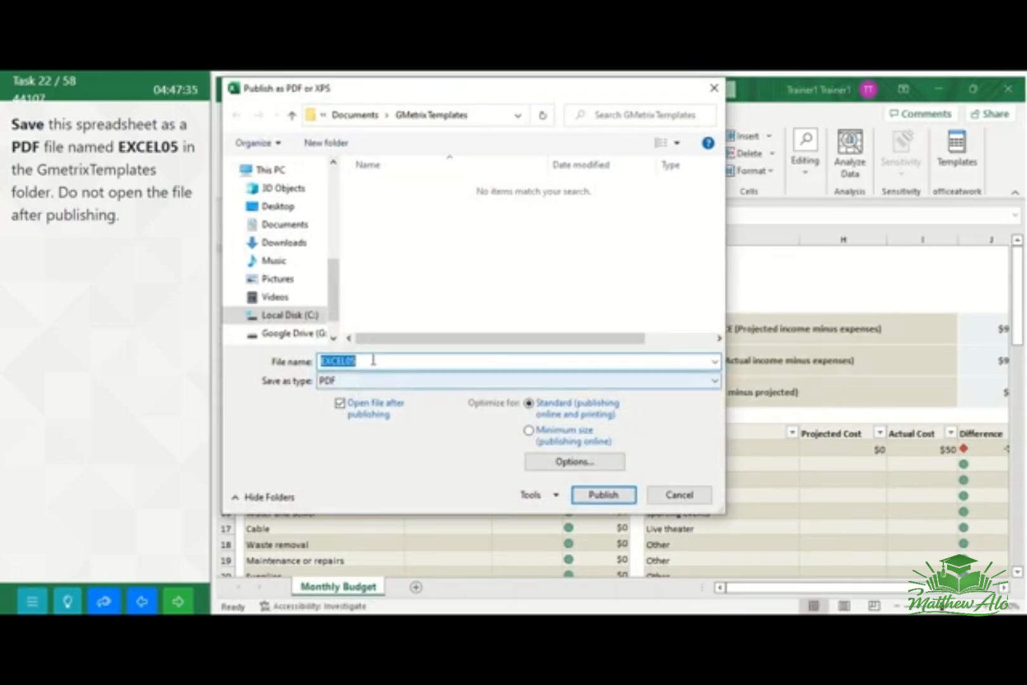
left_click(366, 360)
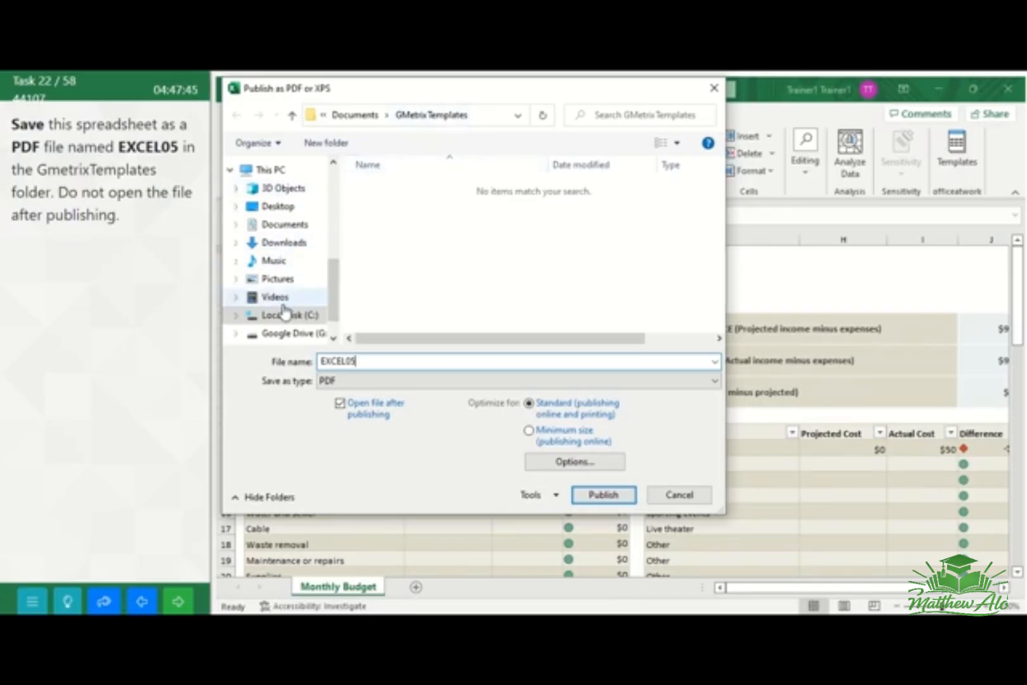
left_click(309, 225)
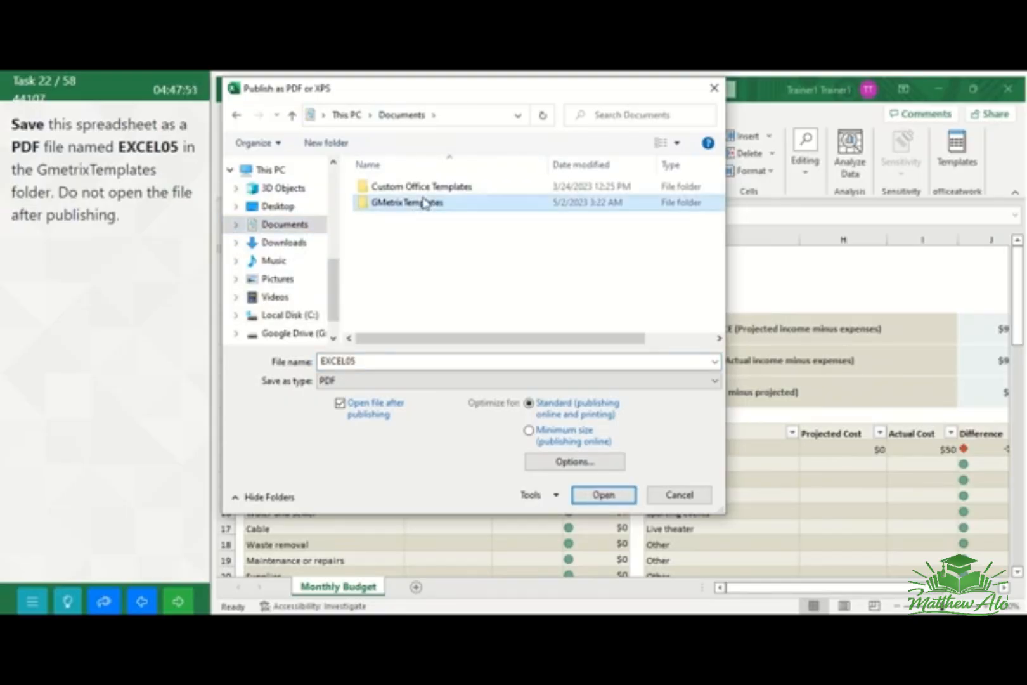
double_click(424, 202)
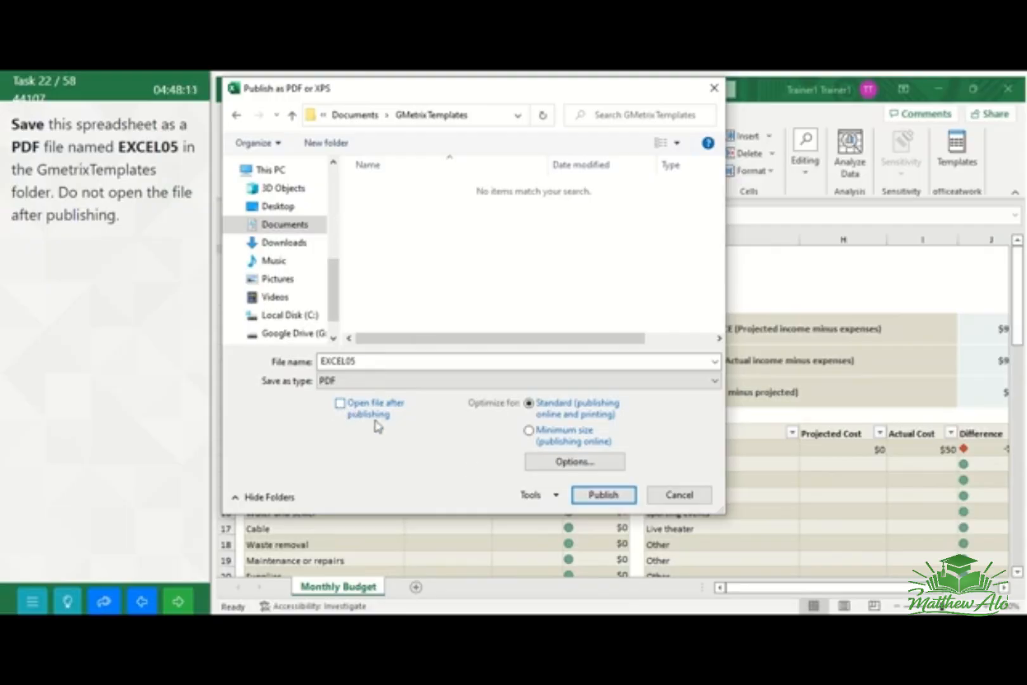
left_click(603, 496)
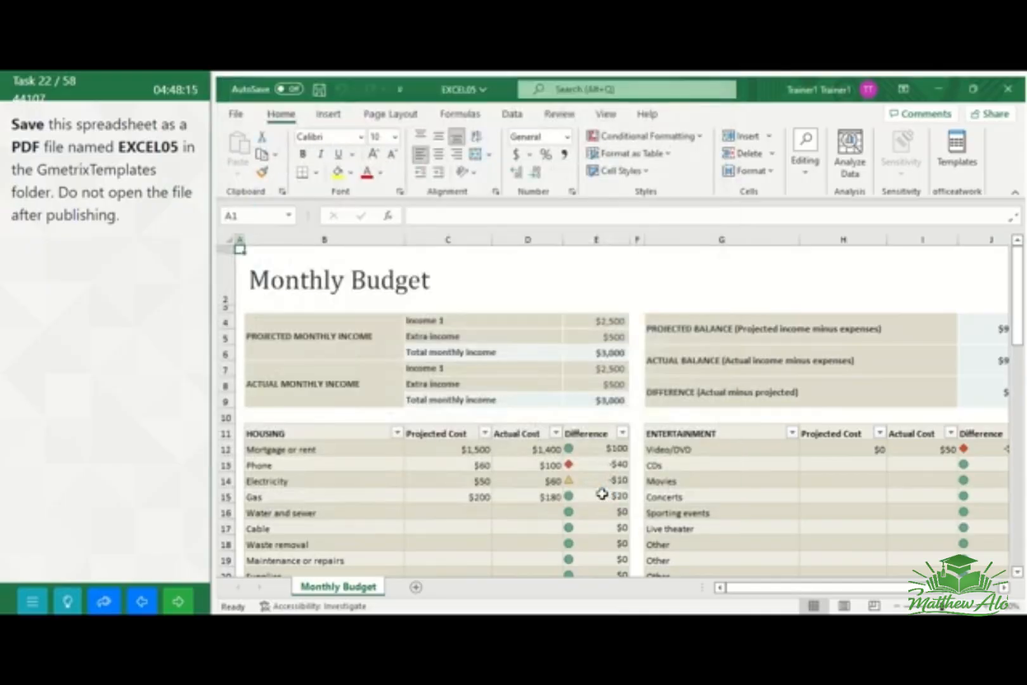
left_click(179, 607)
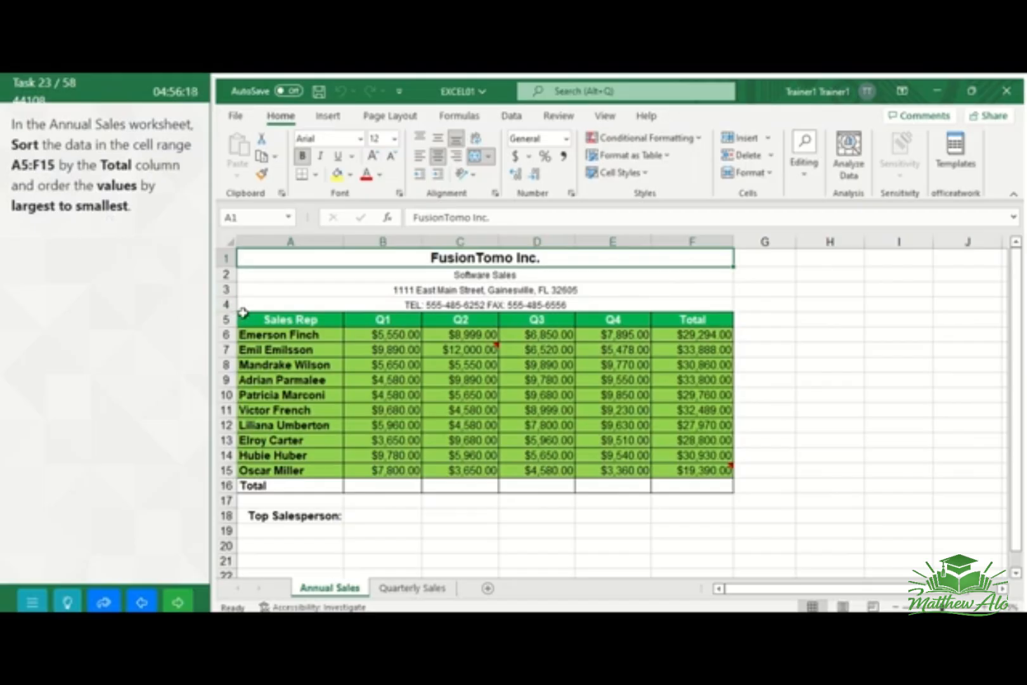
Sort range A5:F15 of the Annual Sales worksheet by the cell values of the Total column, largest to smallest, and go to the next task
left_click_drag(248, 319, 680, 477)
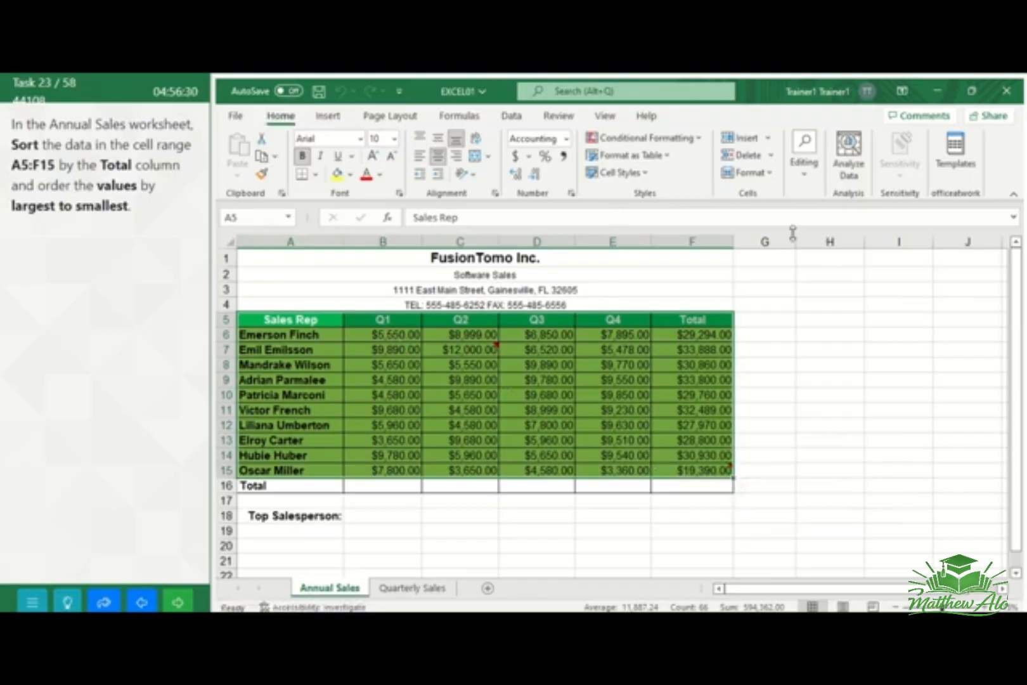
left_click(807, 184)
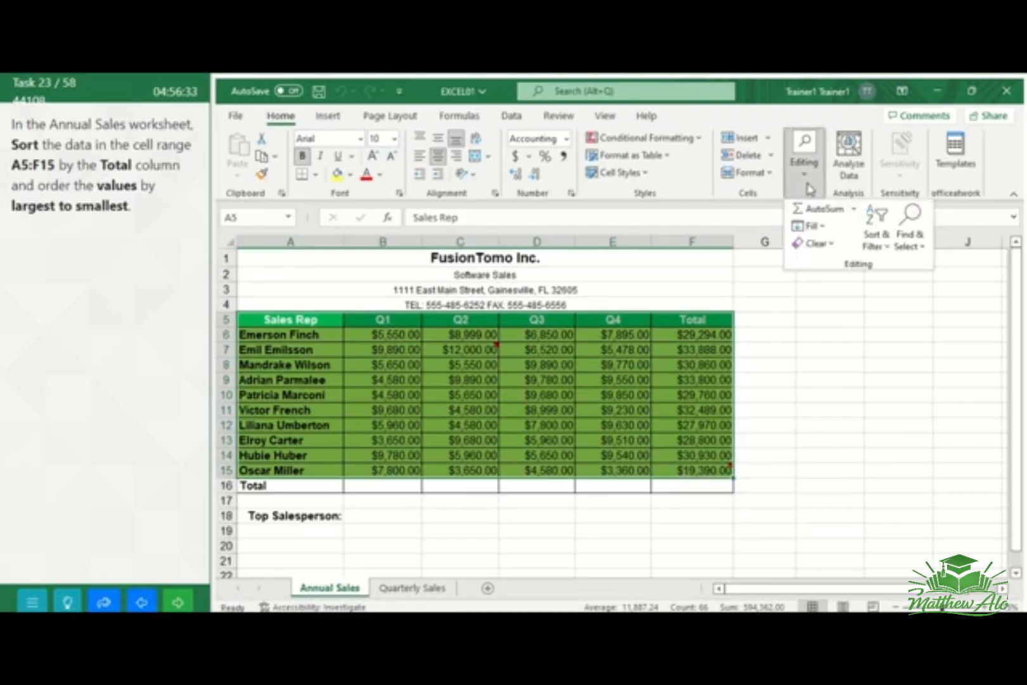
left_click(885, 253)
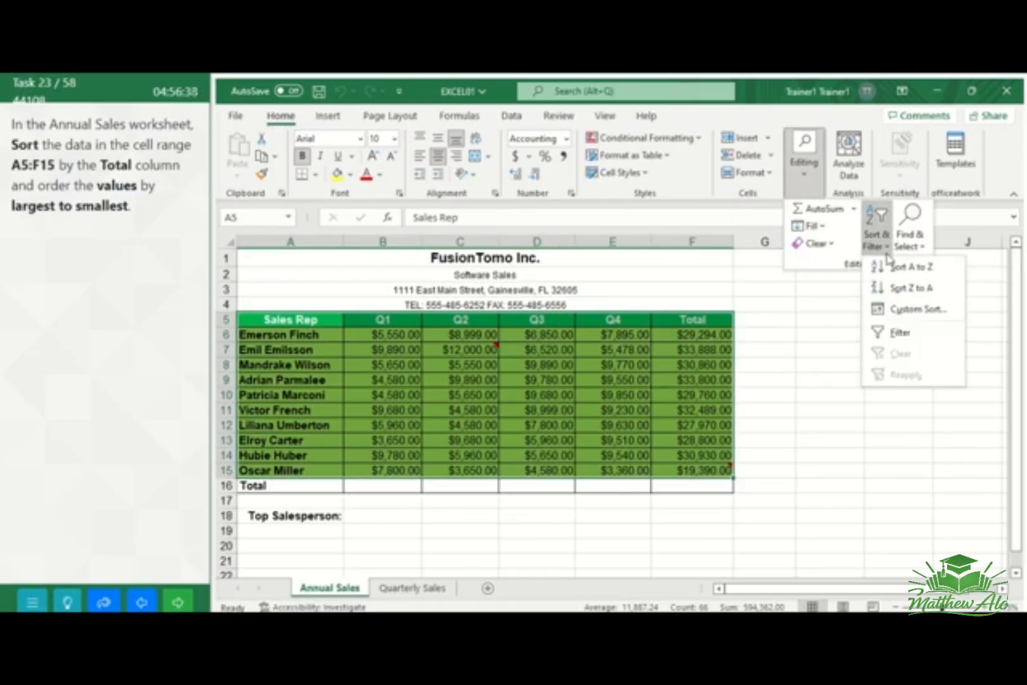
left_click(906, 311)
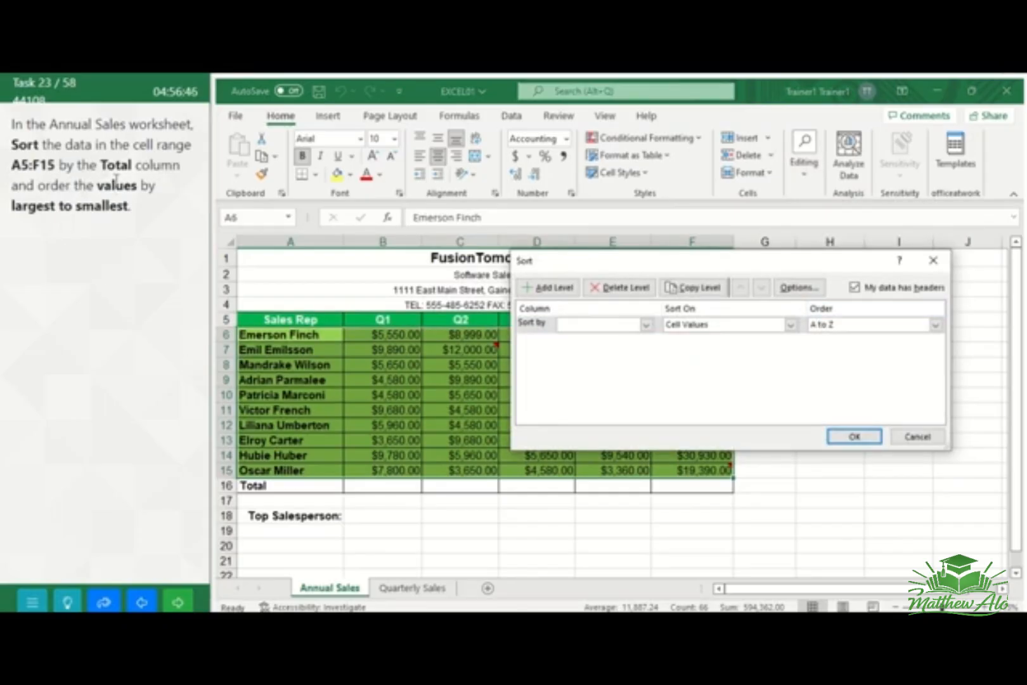
left_click(646, 326)
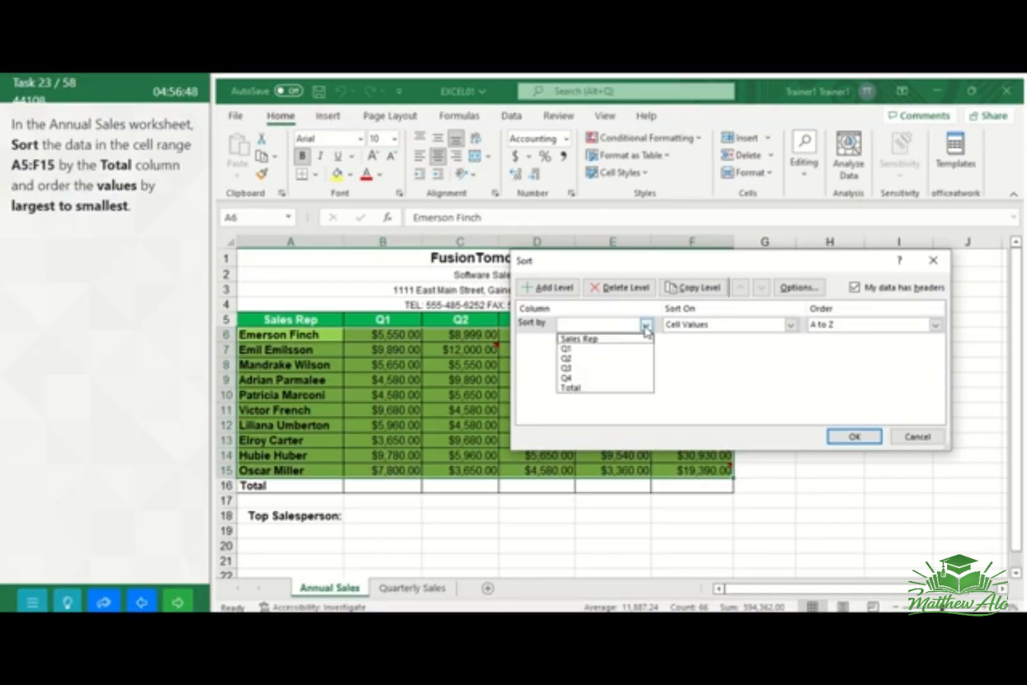
left_click(609, 388)
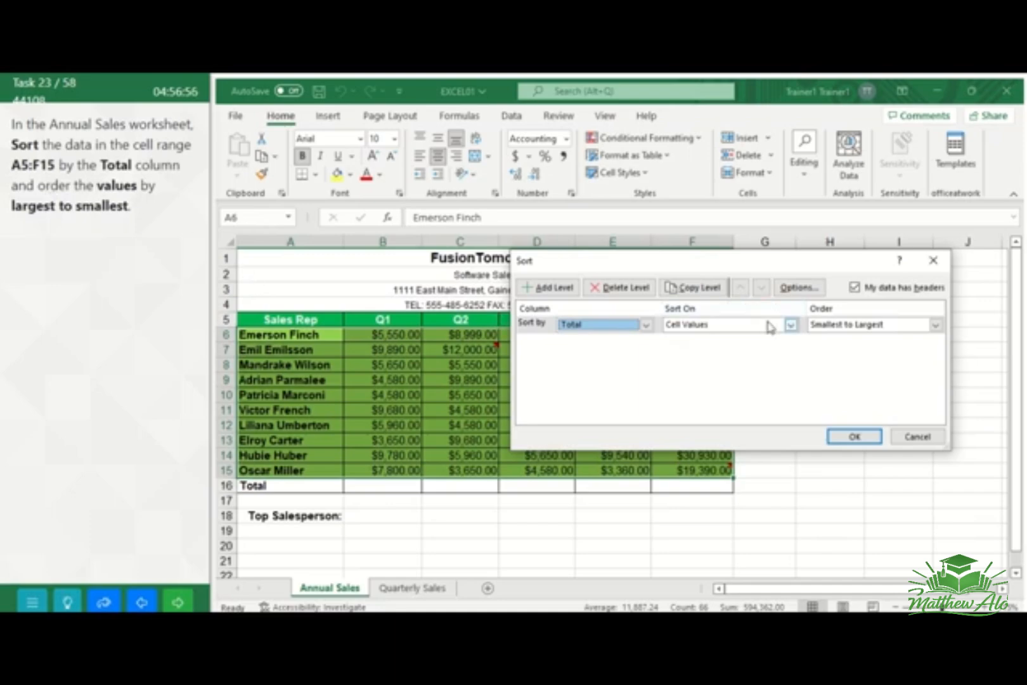
left_click(791, 325)
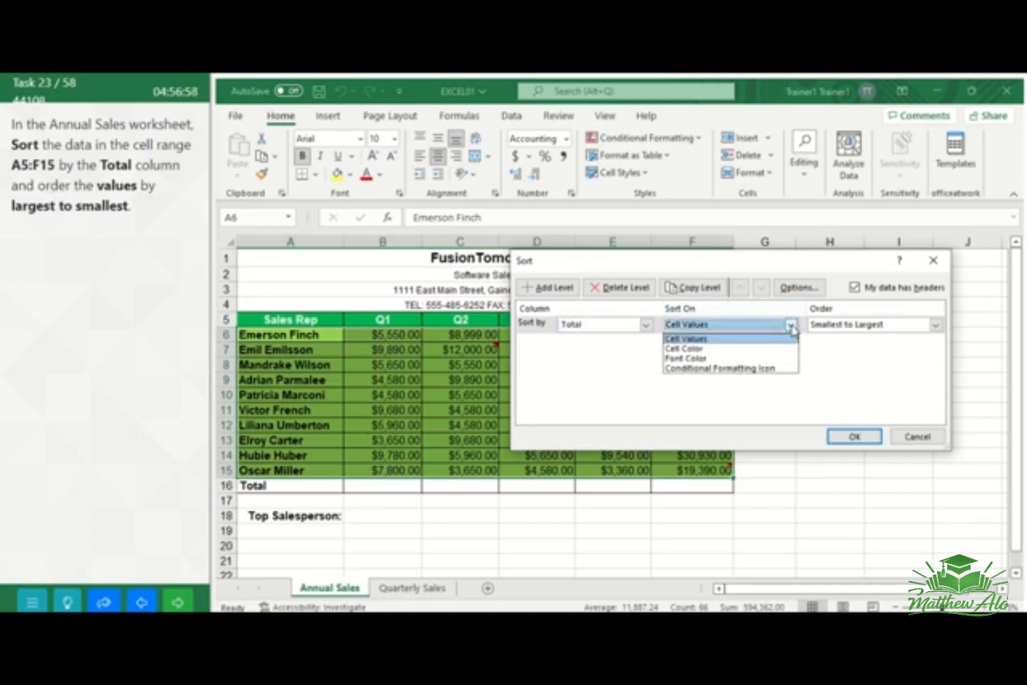
left_click(791, 326)
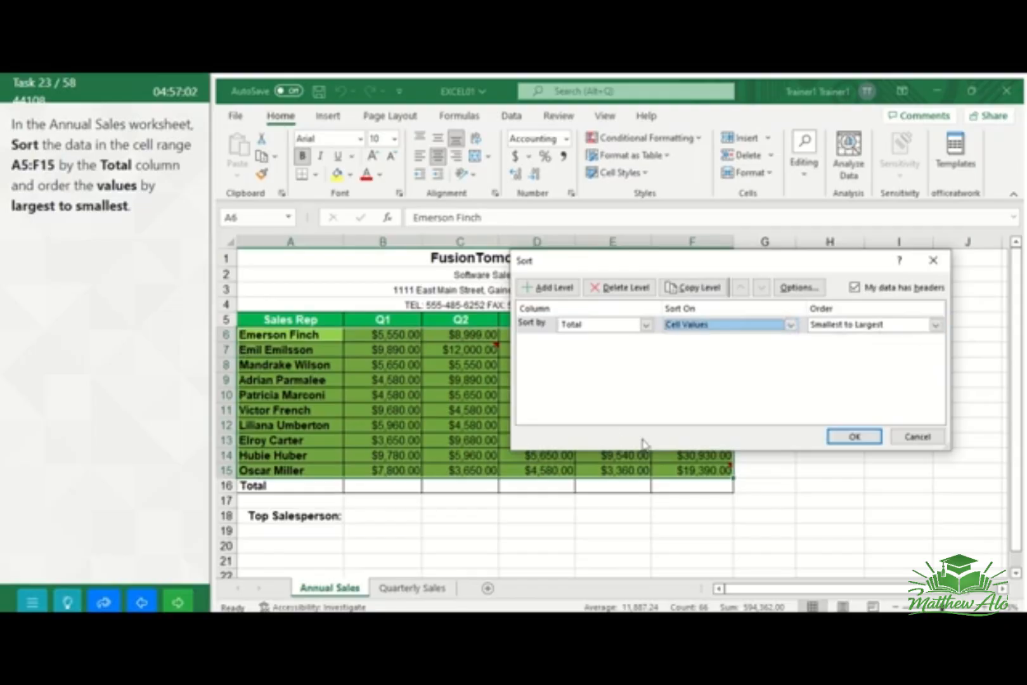
left_click(936, 325)
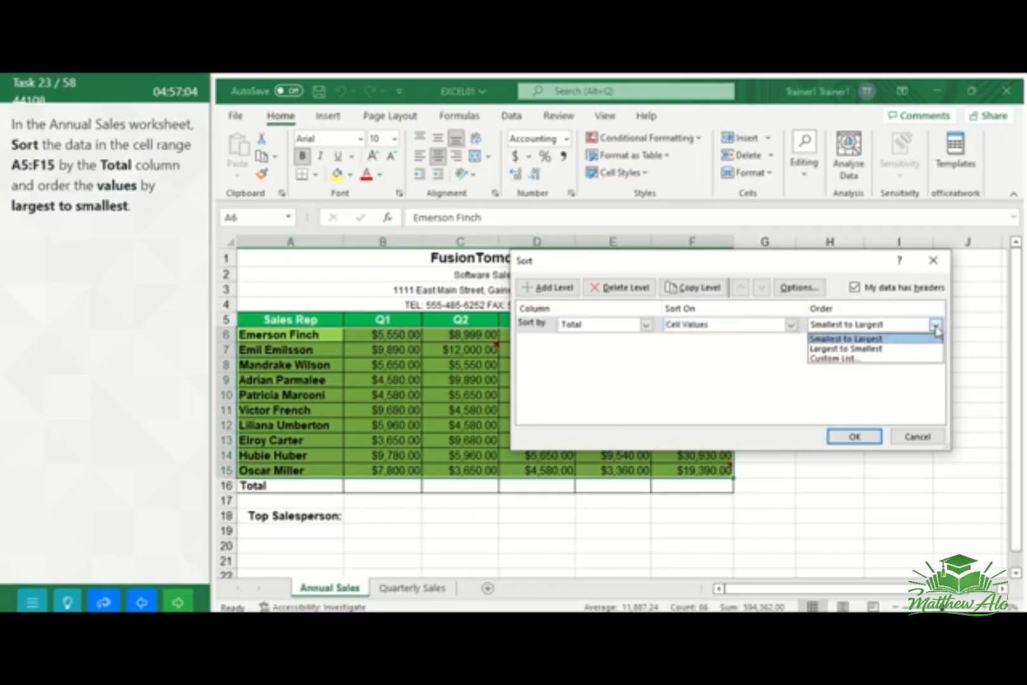
left_click(917, 351)
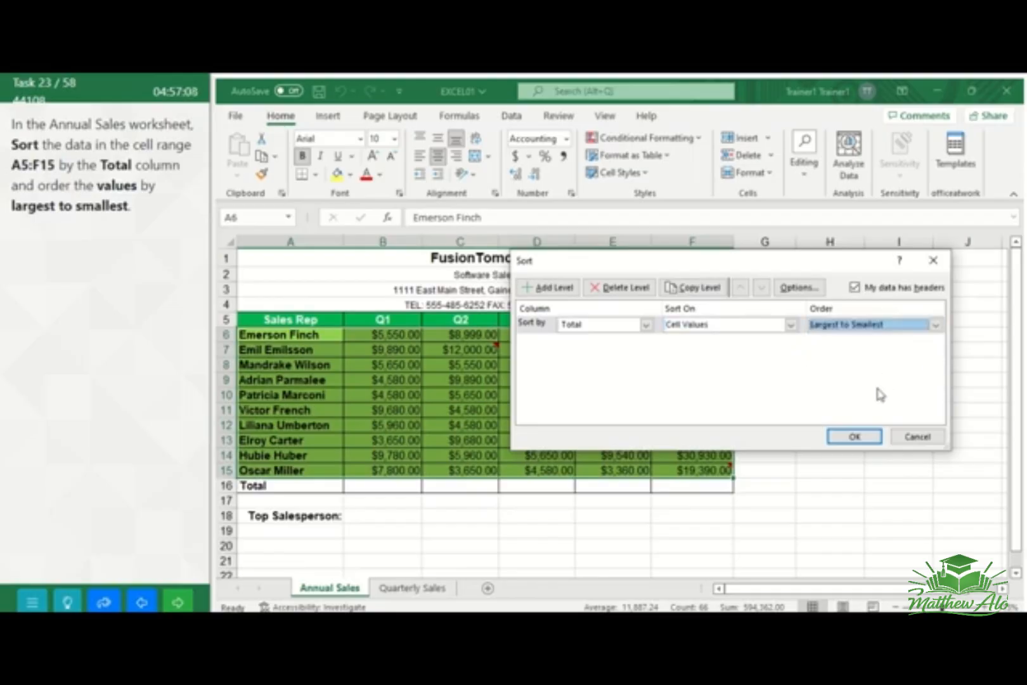
left_click(855, 437)
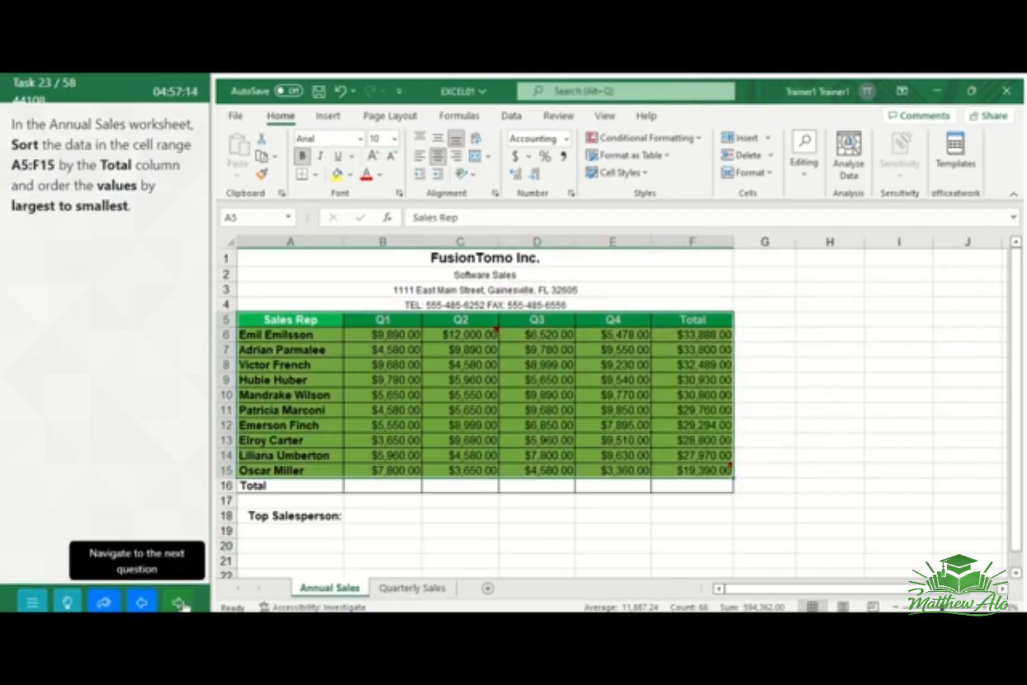
left_click(179, 603)
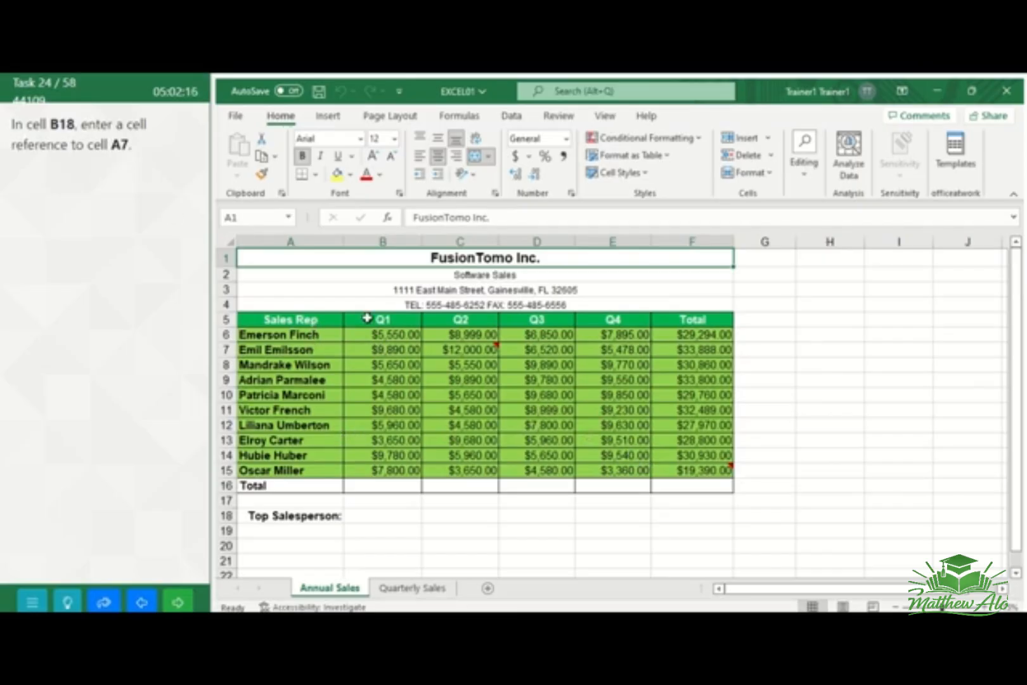
Enter the cell reference =A7 in cell B18, beside the Top Salesperson label
left_click(394, 517)
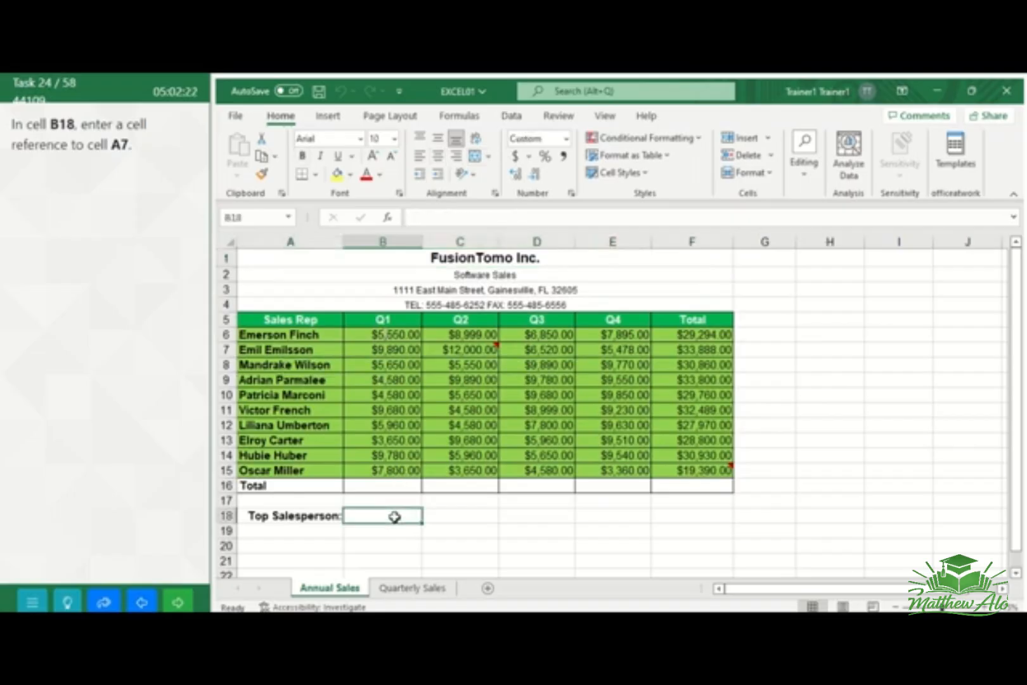
type("=")
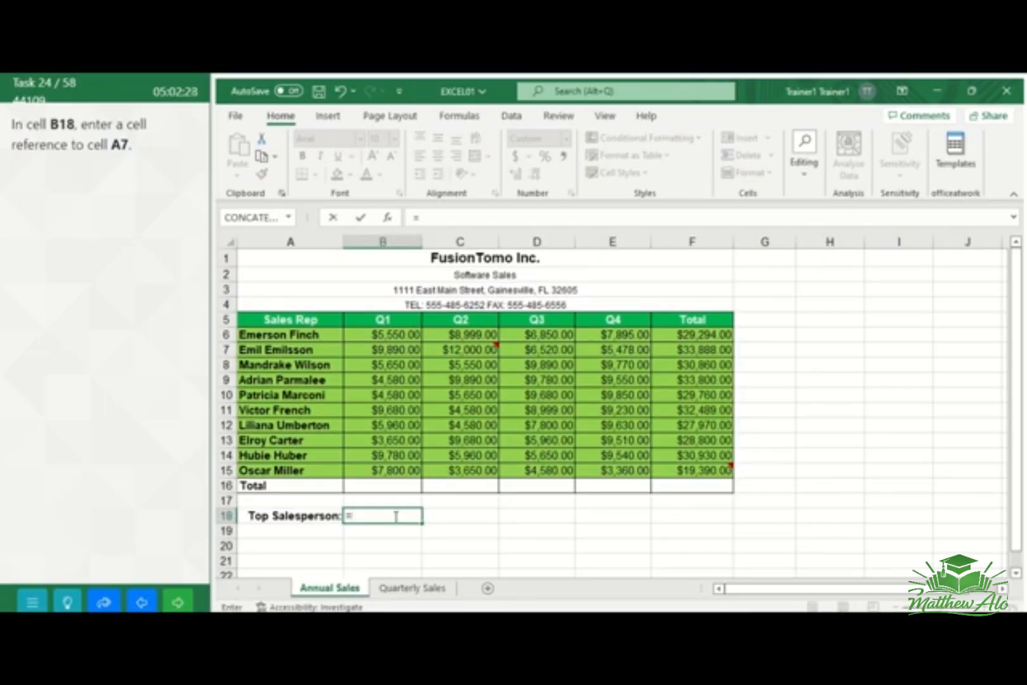
left_click(308, 350)
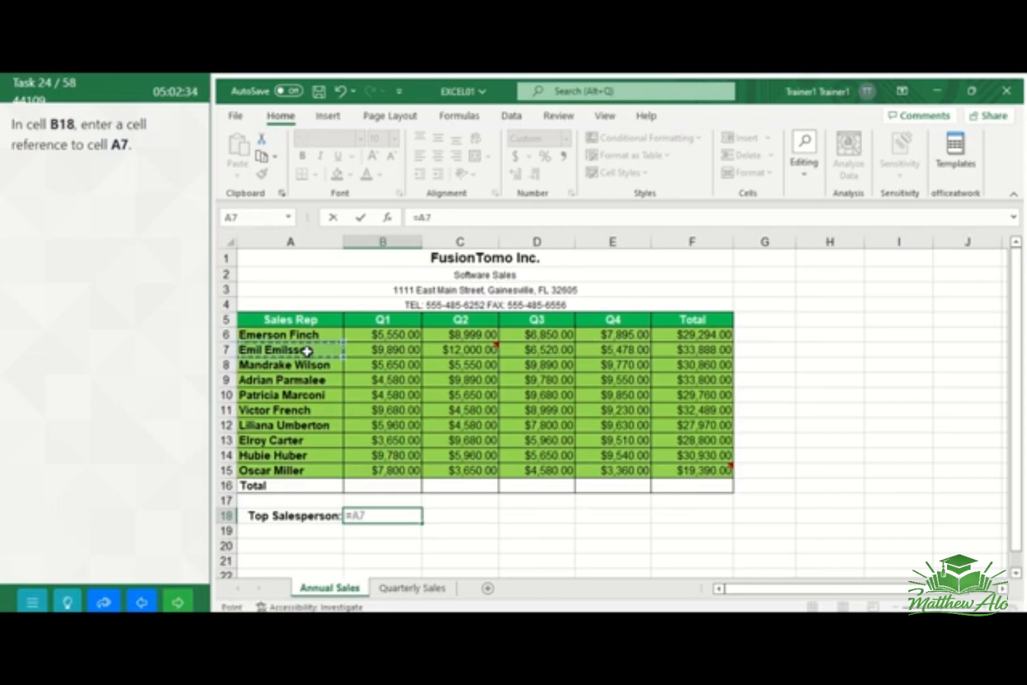
key("Return")
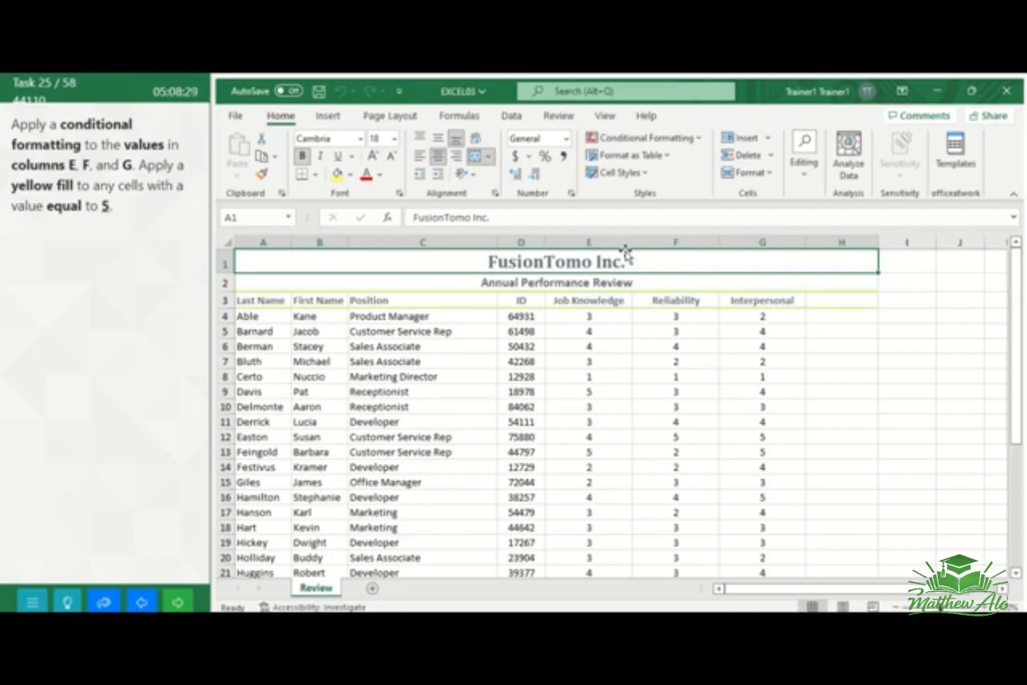
Set up an Equal To conditional formatting rule with the value 5 on columns E, F and G of the Review worksheet
left_click_drag(592, 241, 762, 243)
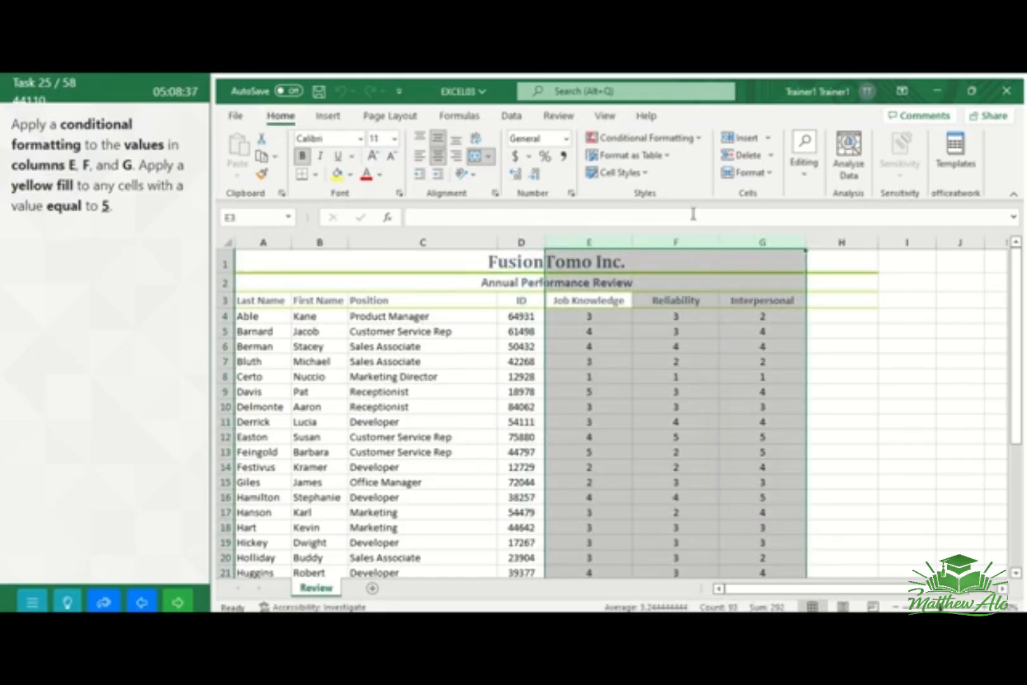
left_click(700, 141)
mouse_move(696, 172)
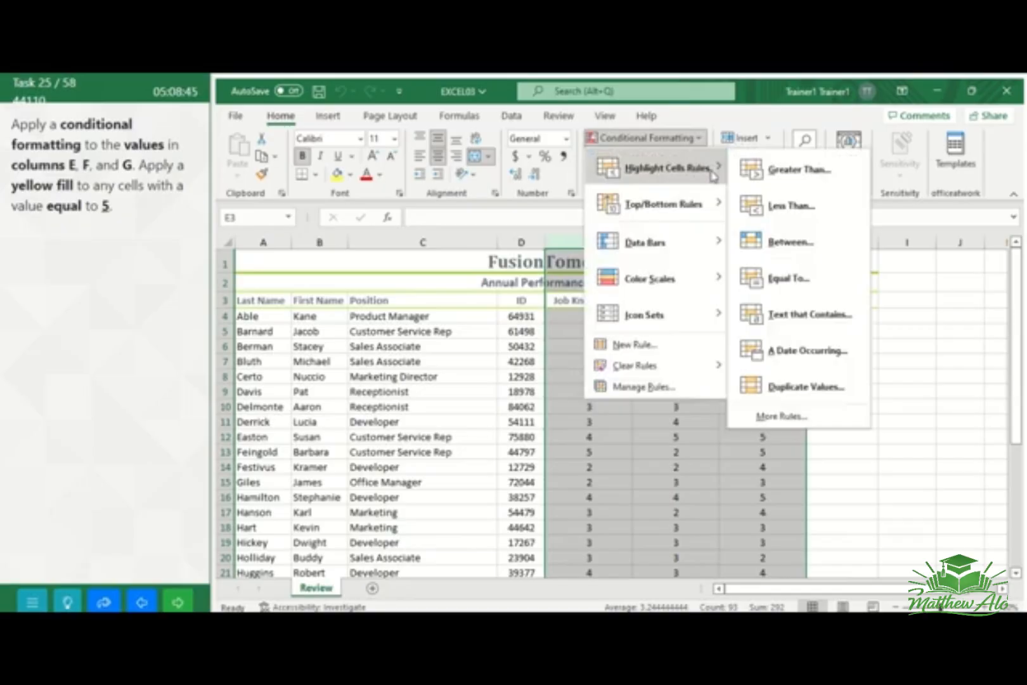
left_click(781, 286)
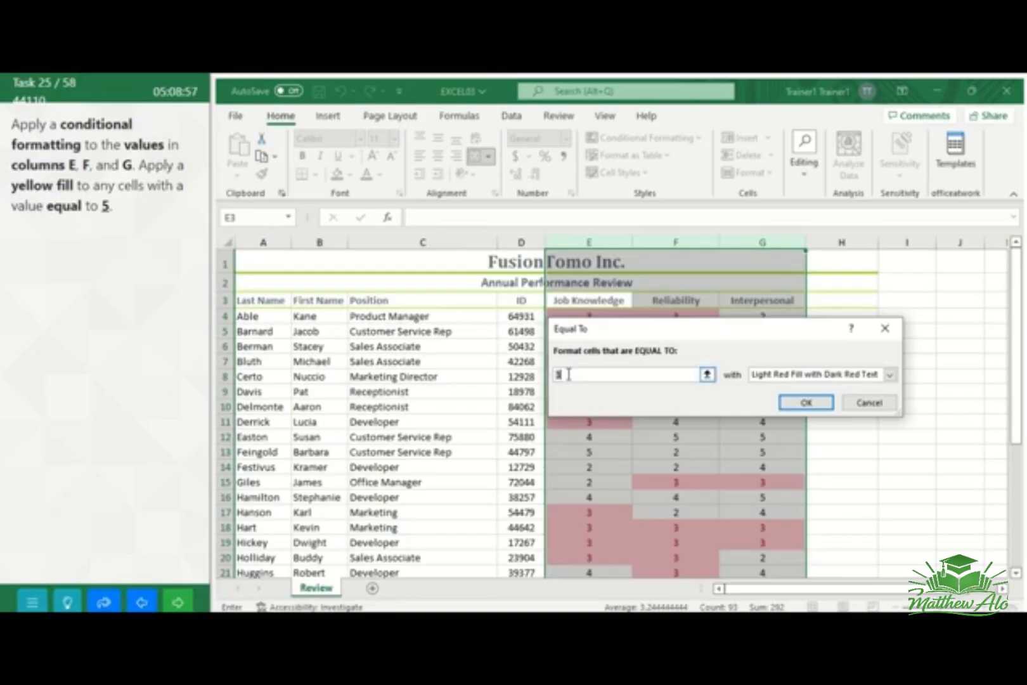
key("BackSpace")
type("5")
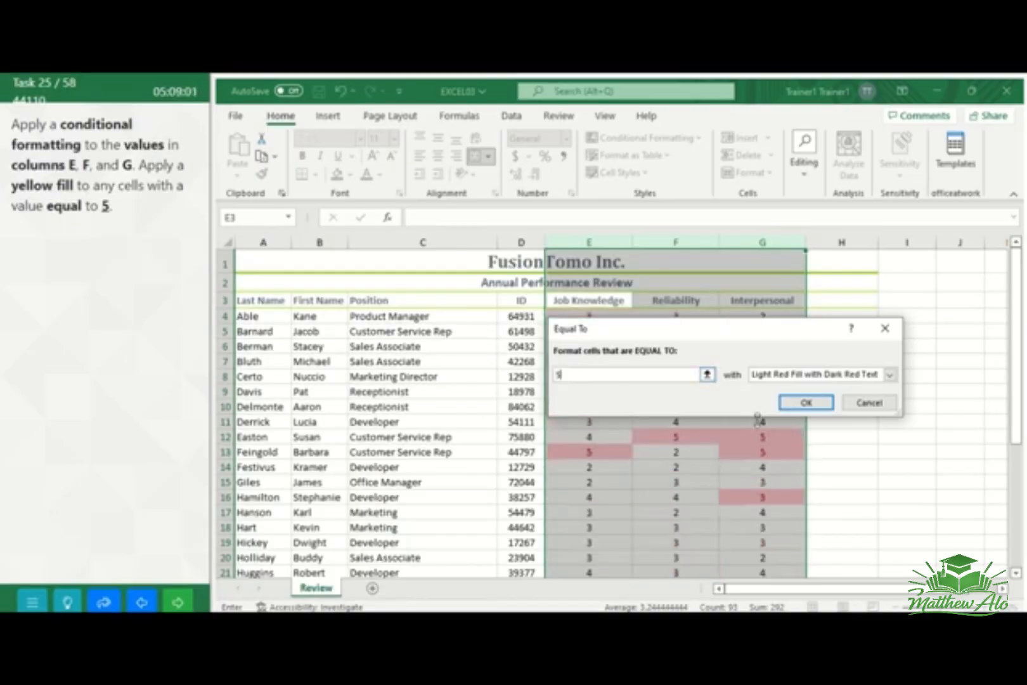
Give the Equal To rule a custom format with a yellow fill, apply it, and go to the next task
left_click(889, 375)
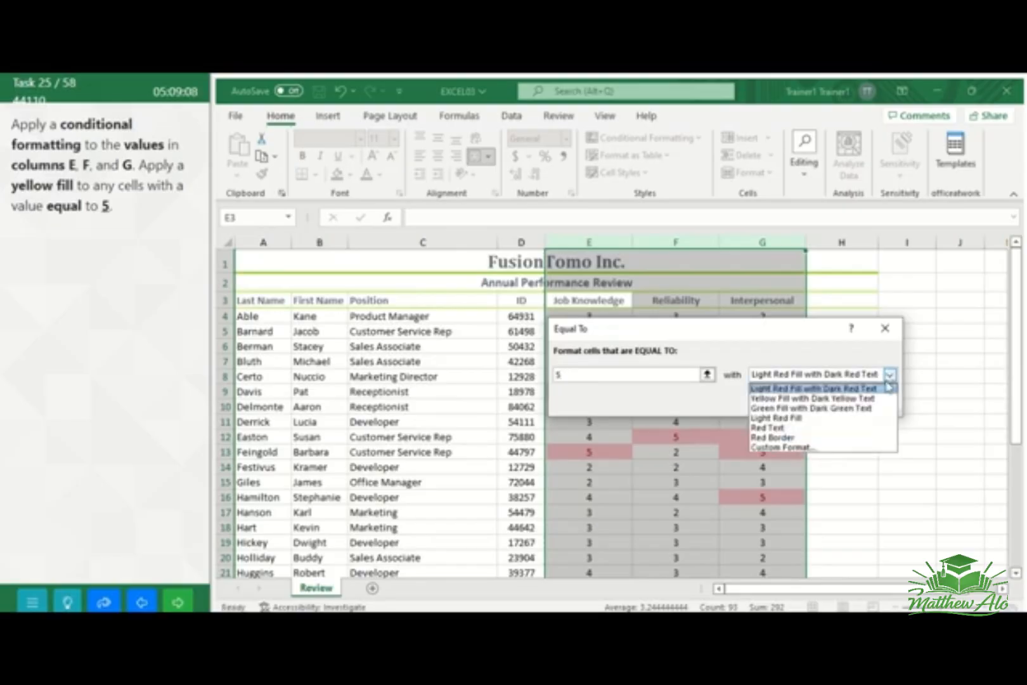
left_click(809, 450)
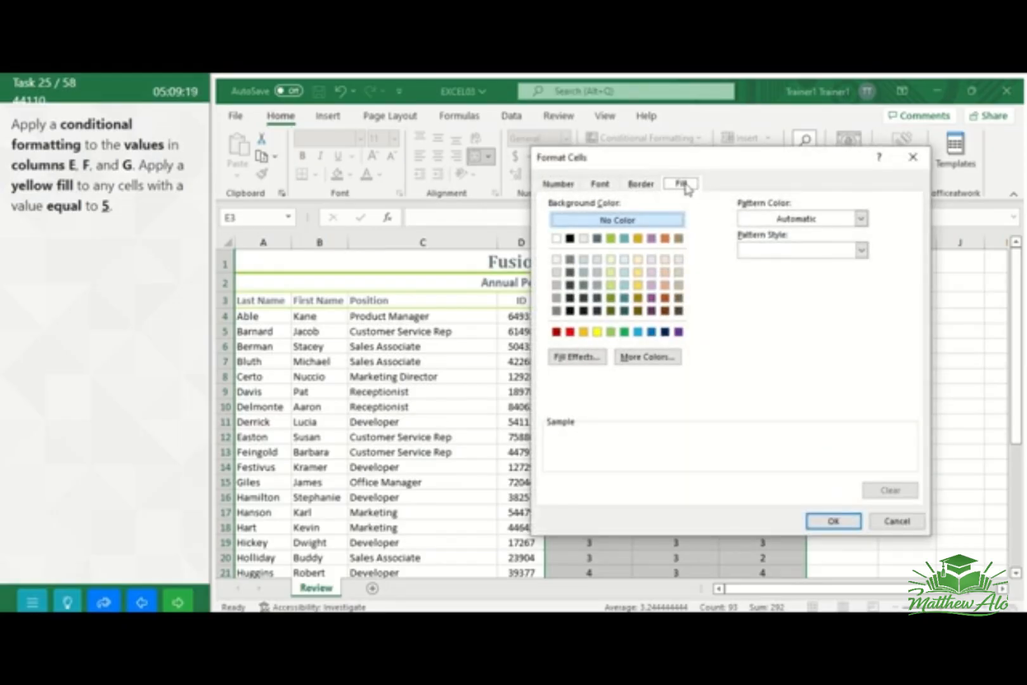
left_click(598, 332)
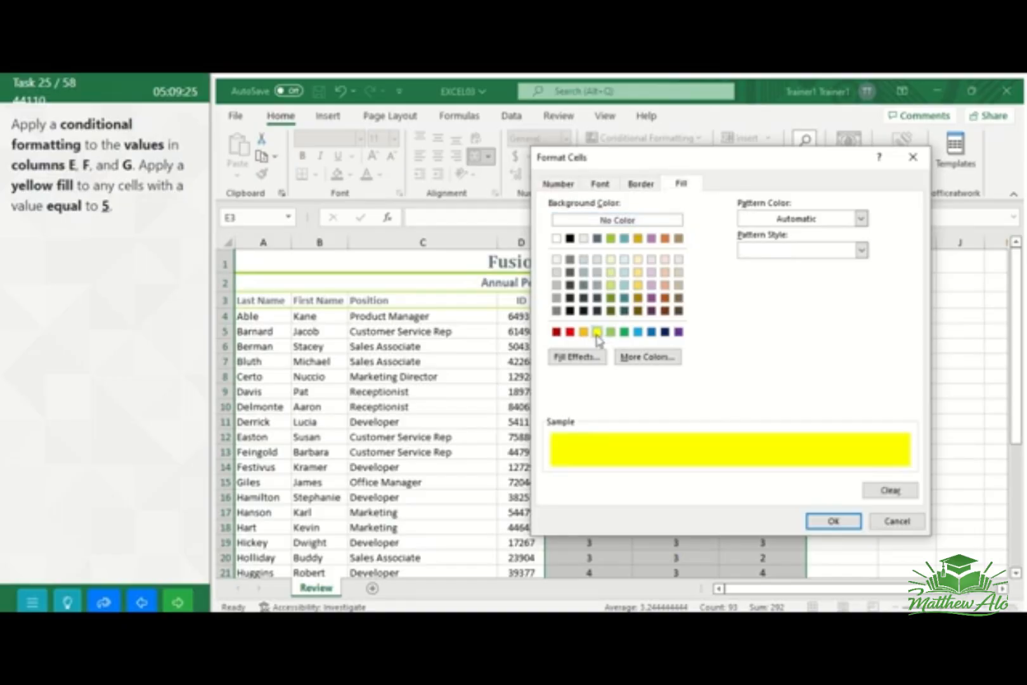
left_click(835, 521)
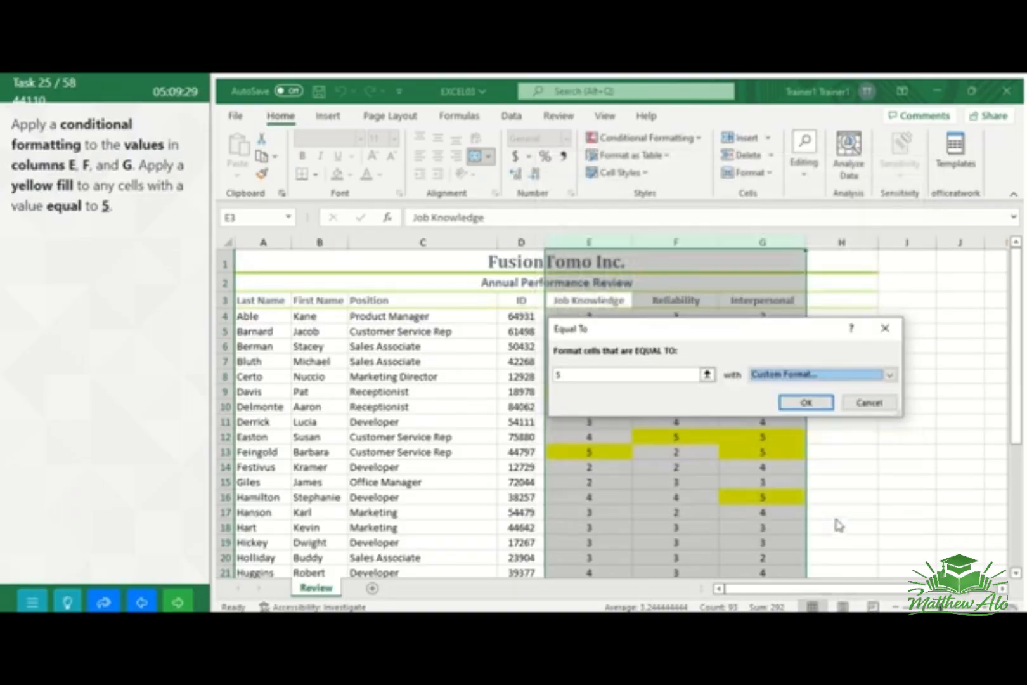
left_click(806, 403)
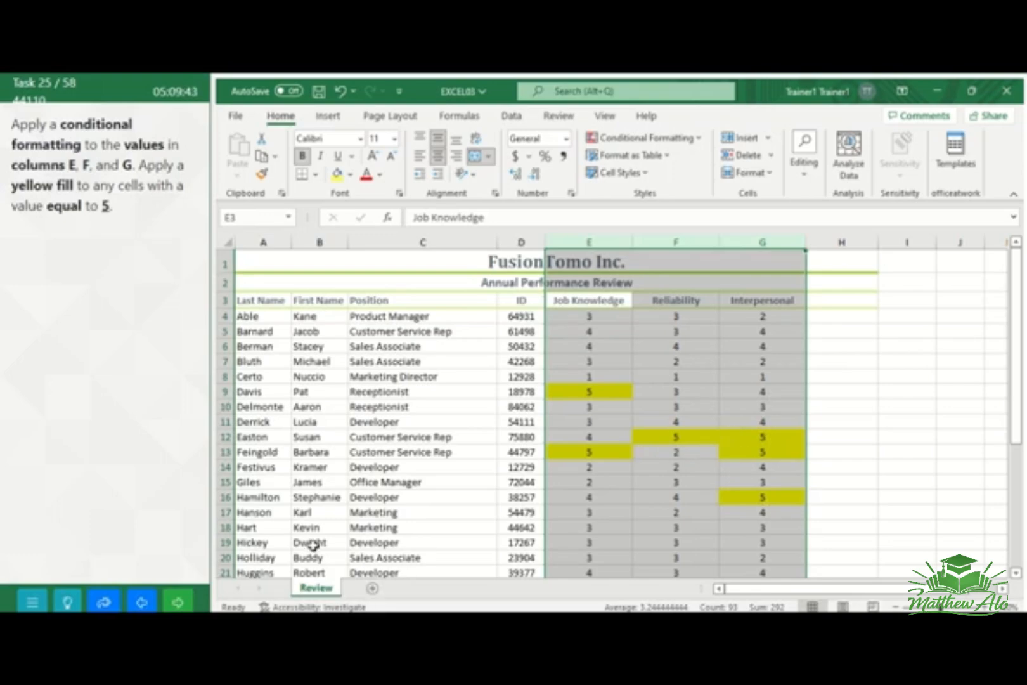
left_click(179, 604)
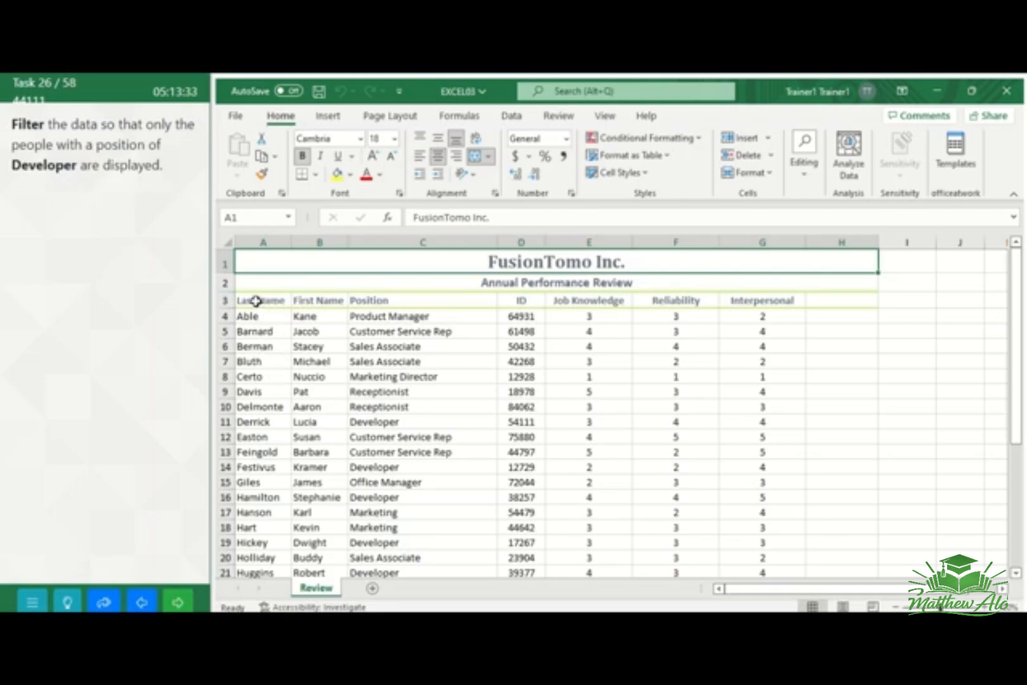
Turn on filtering for the Review worksheet's data range A3:G33, including the header row
left_click_drag(255, 301, 797, 476)
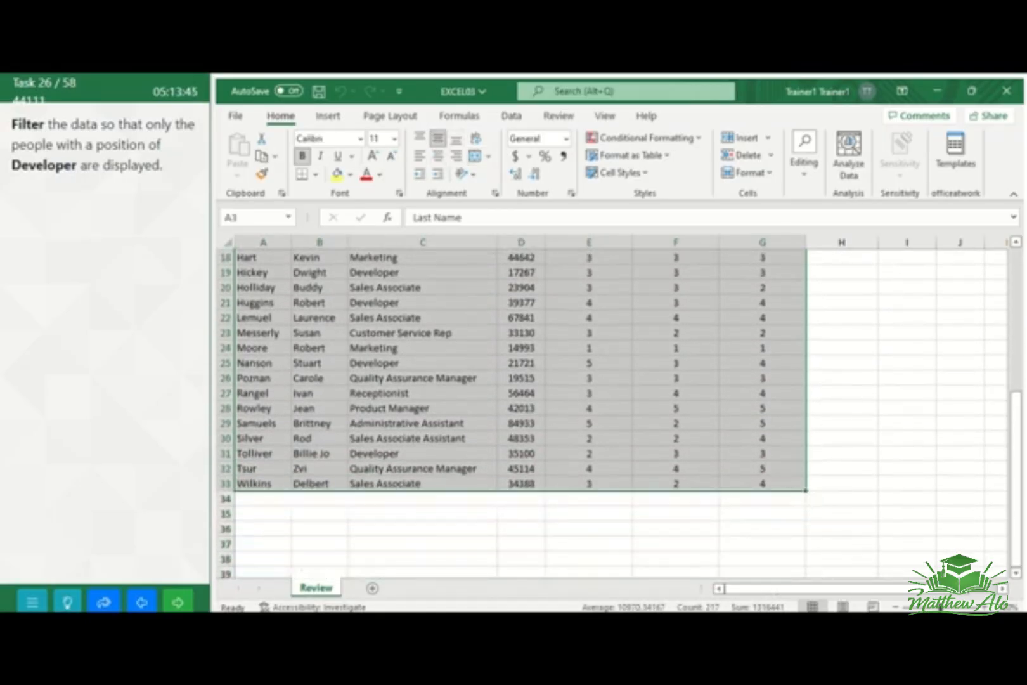
left_click_drag(1015, 482, 1013, 340)
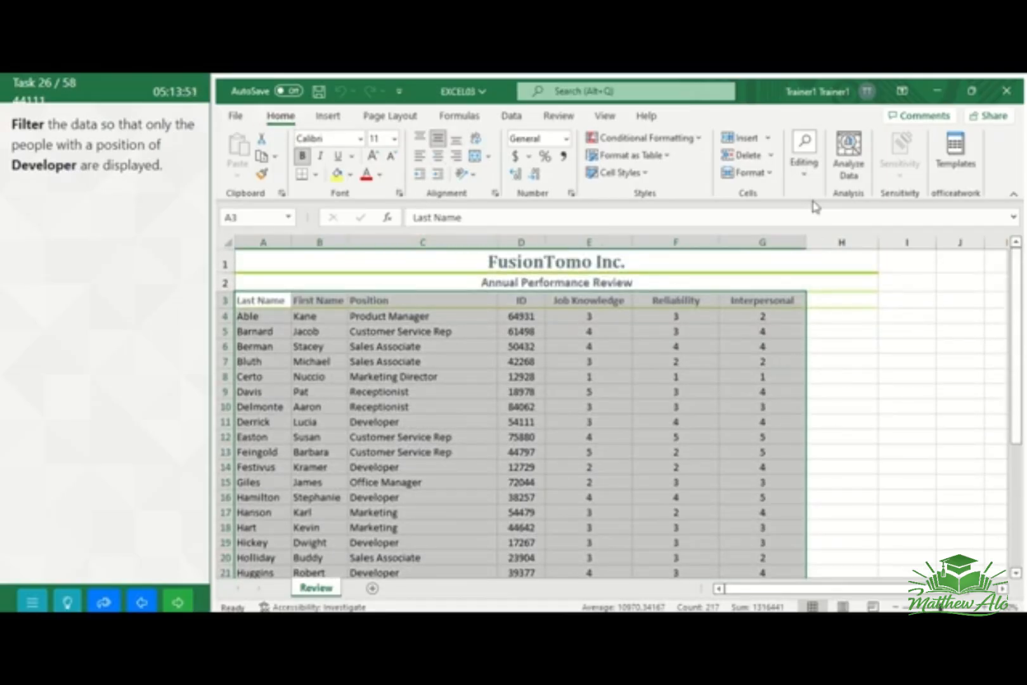
left_click(806, 166)
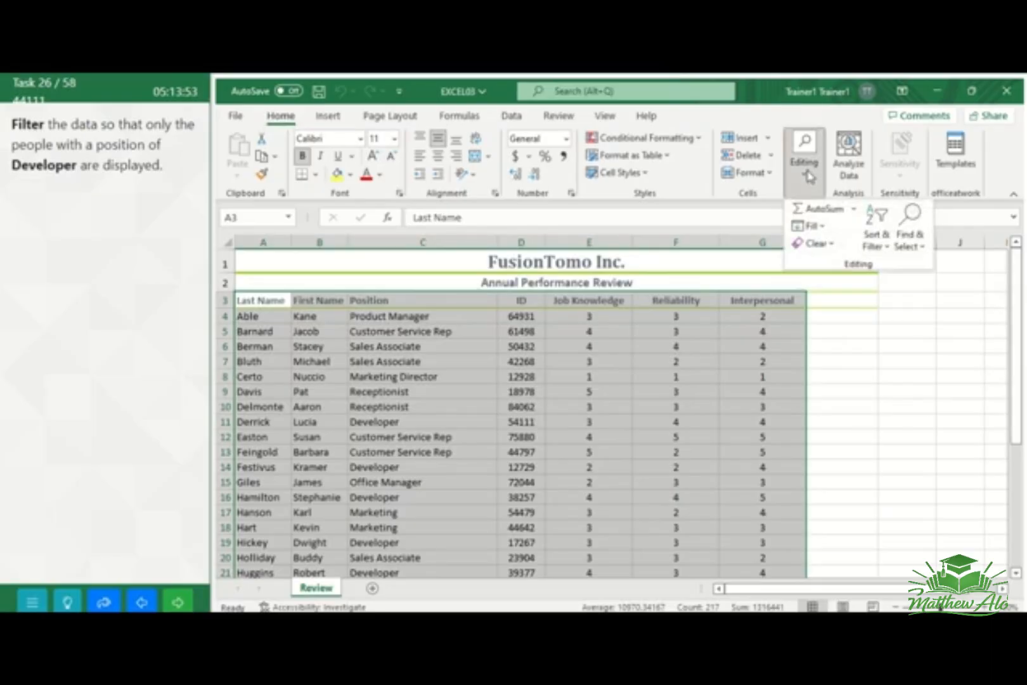
left_click(883, 247)
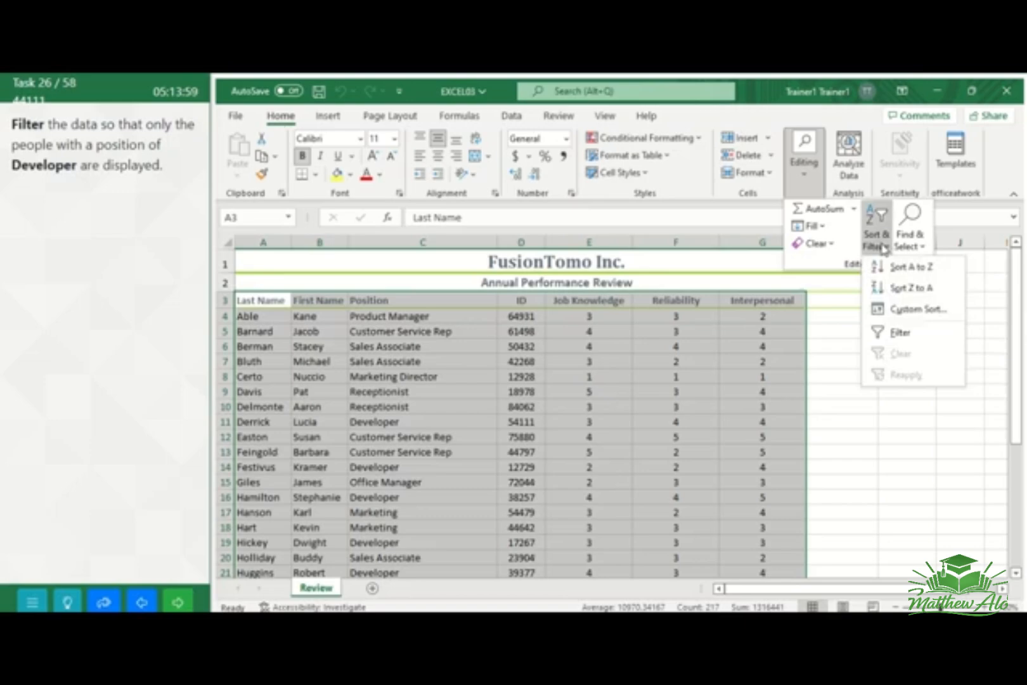
left_click(899, 331)
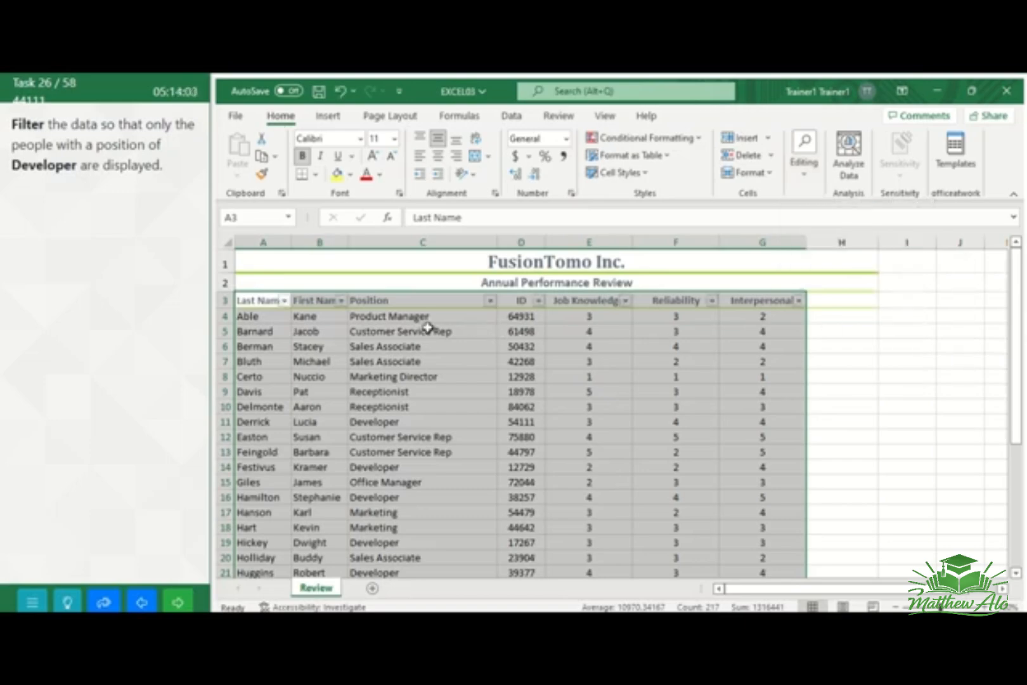
Filter the Position column to show only Developer, and submit the task to move to the next question
left_click(491, 306)
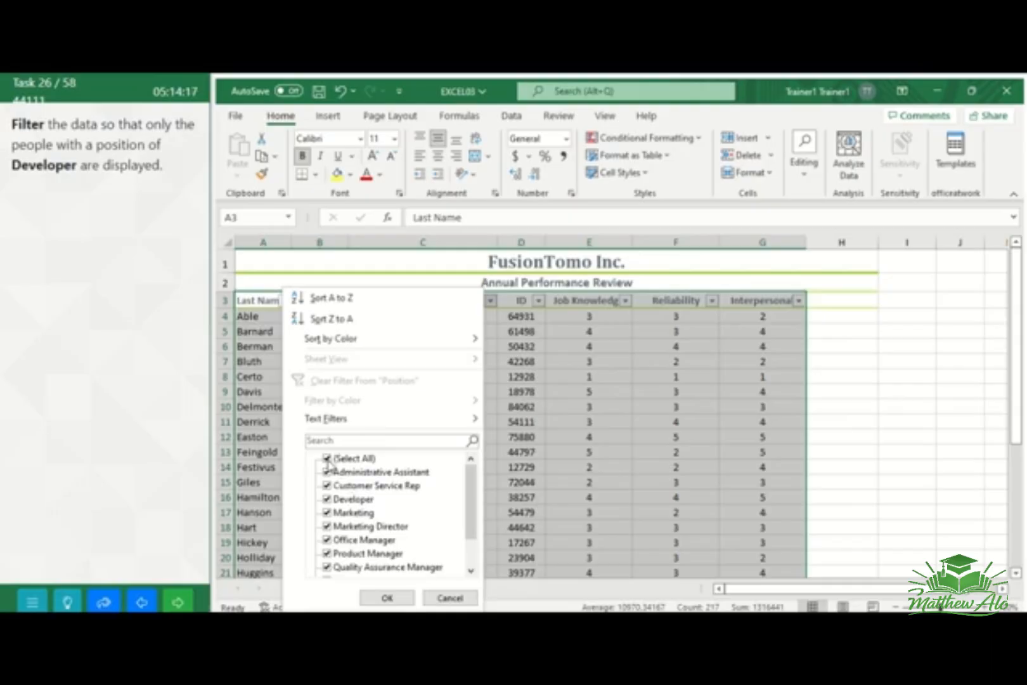
left_click(326, 458)
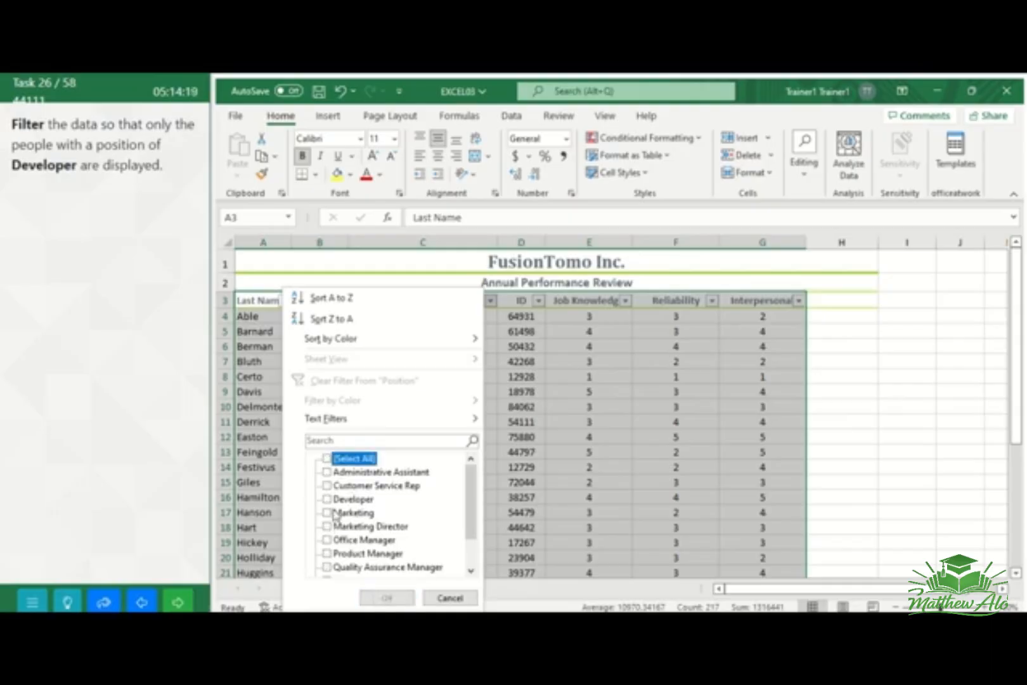
left_click(327, 499)
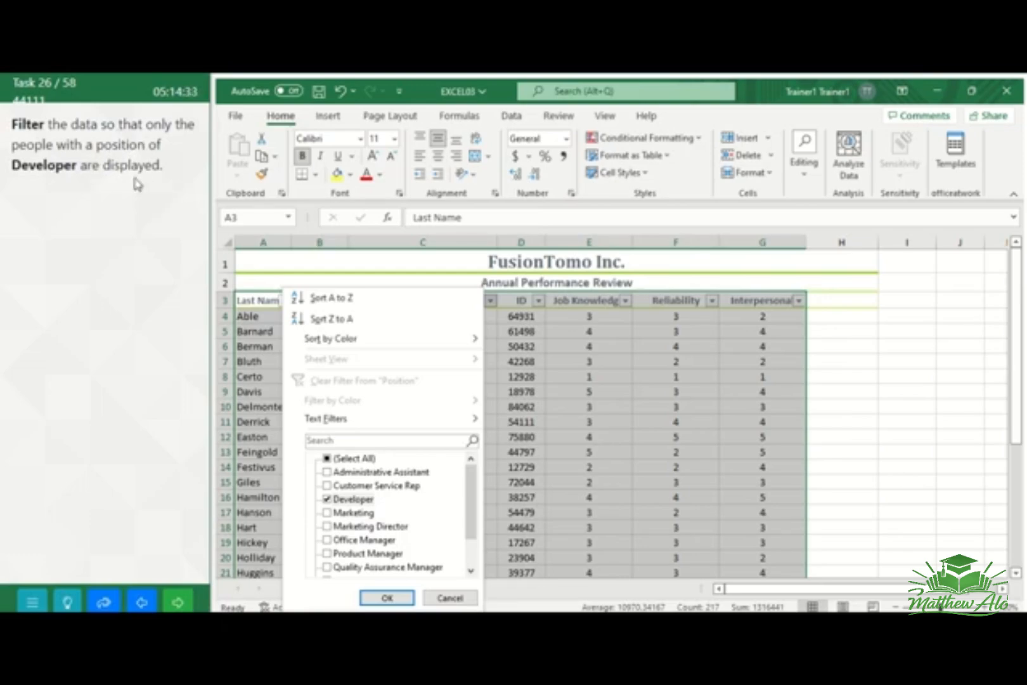
left_click(388, 598)
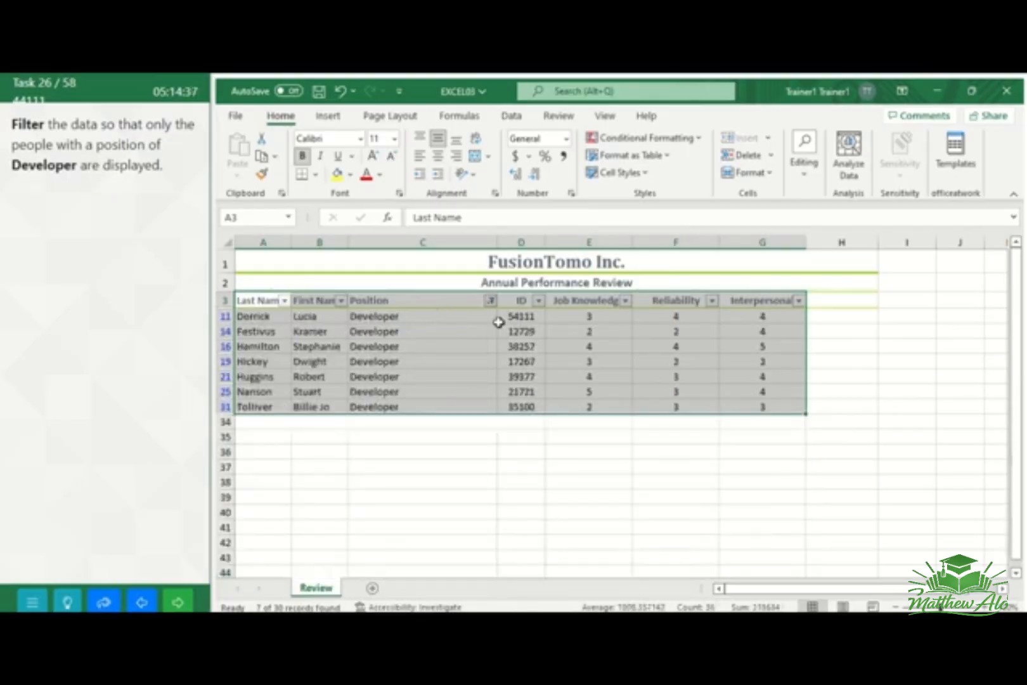
left_click(178, 603)
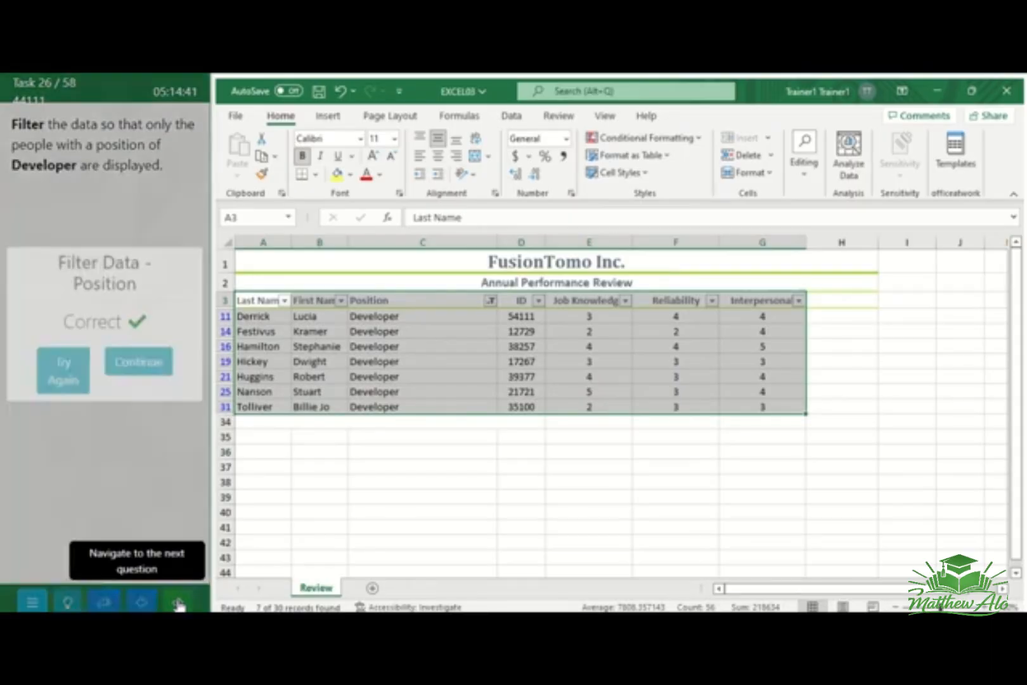
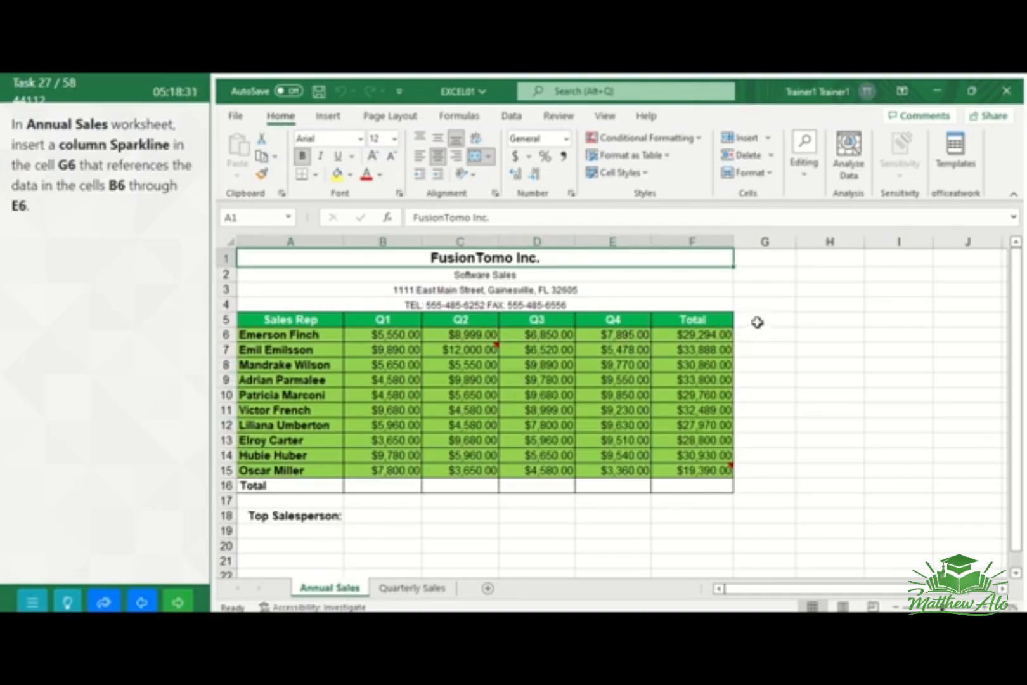
Insert a column sparkline in cell G6 of the Annual Sales worksheet from the data range B6:E6, and go to the next task
left_click(758, 322)
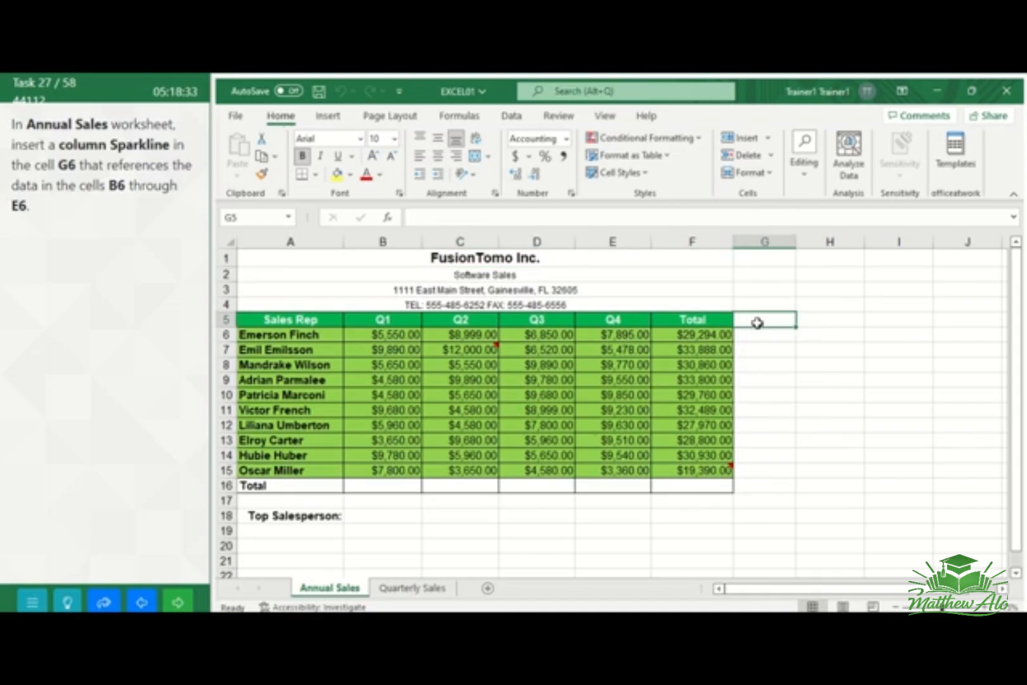
left_click(755, 334)
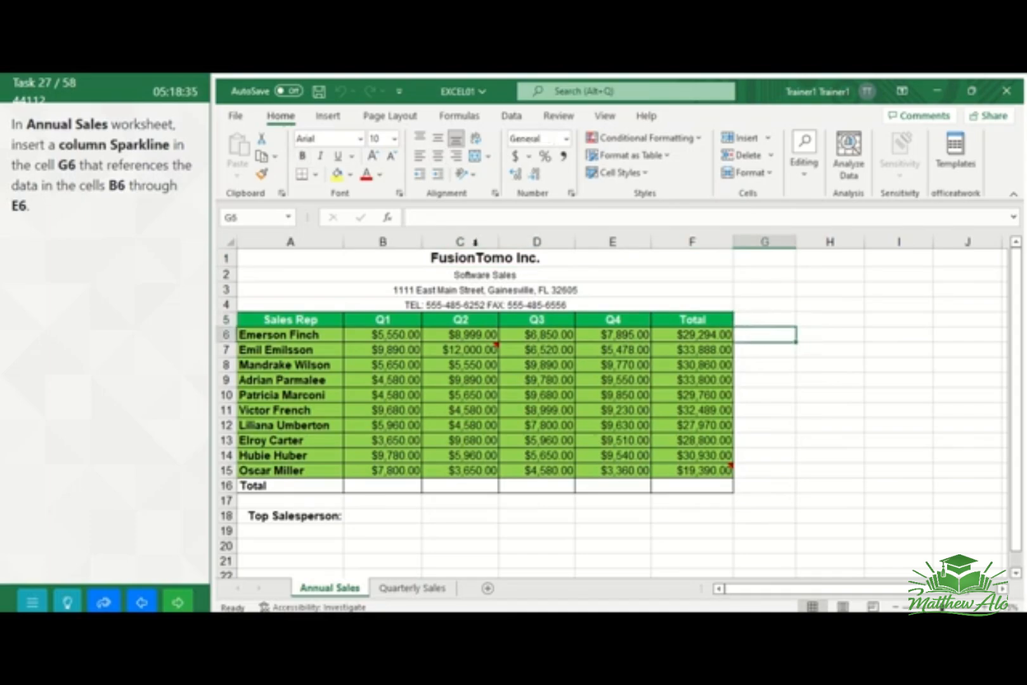
left_click(329, 116)
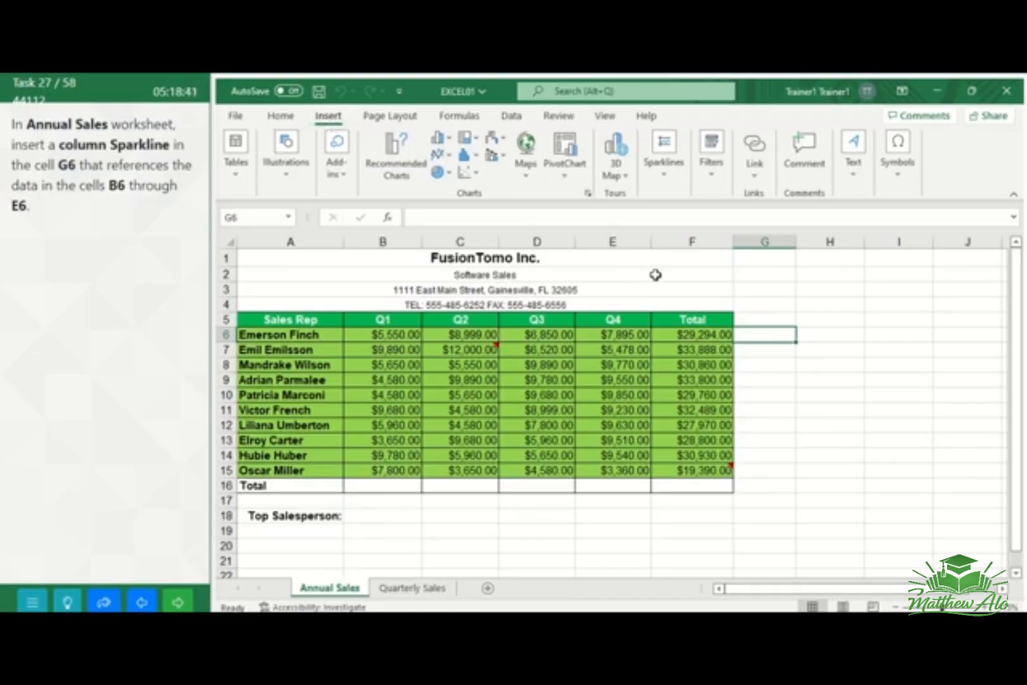
left_click(664, 177)
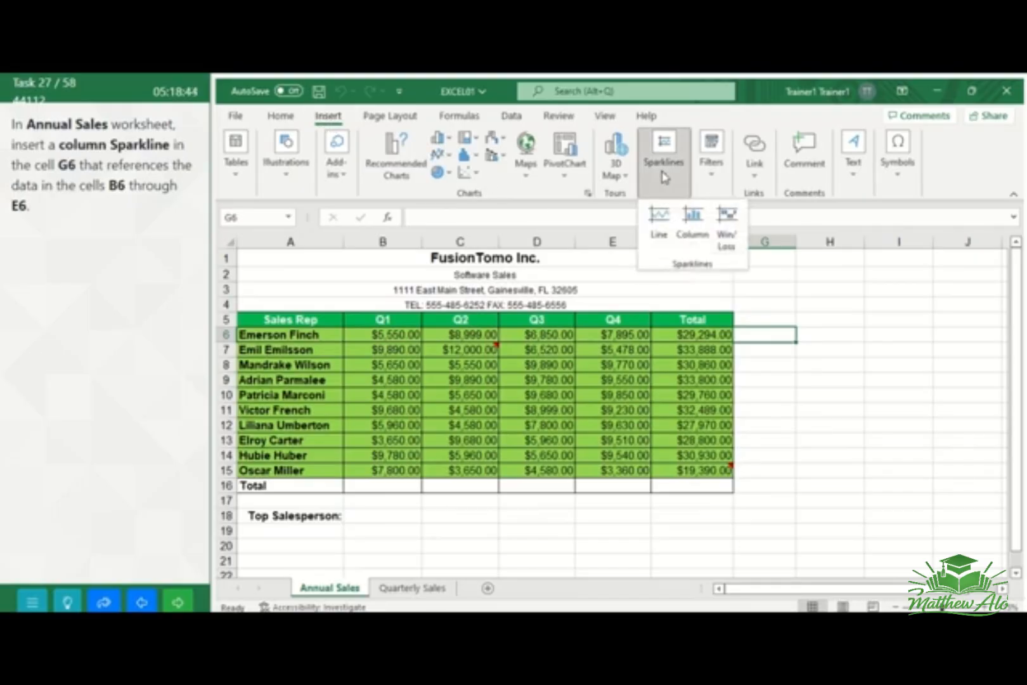
left_click(695, 222)
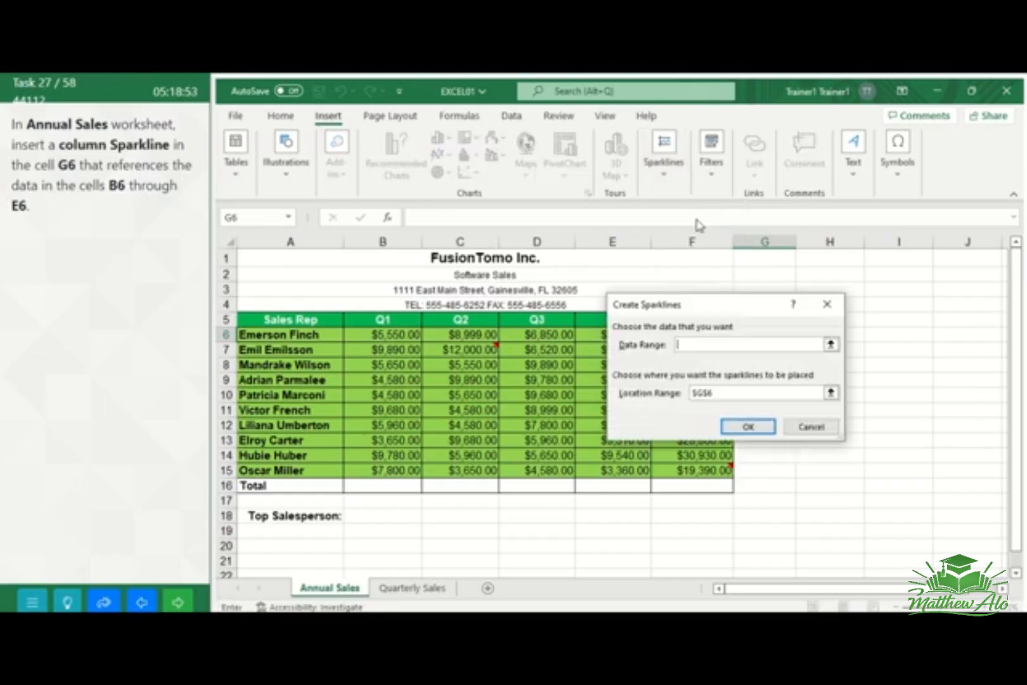
type("B6:E6")
left_click(762, 429)
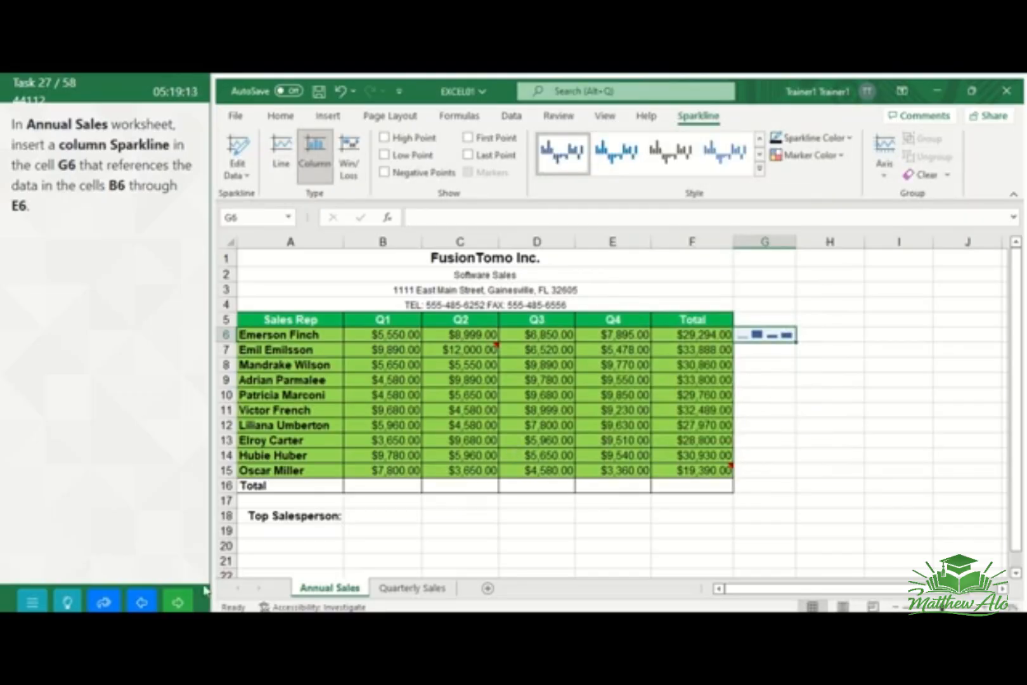
left_click(180, 603)
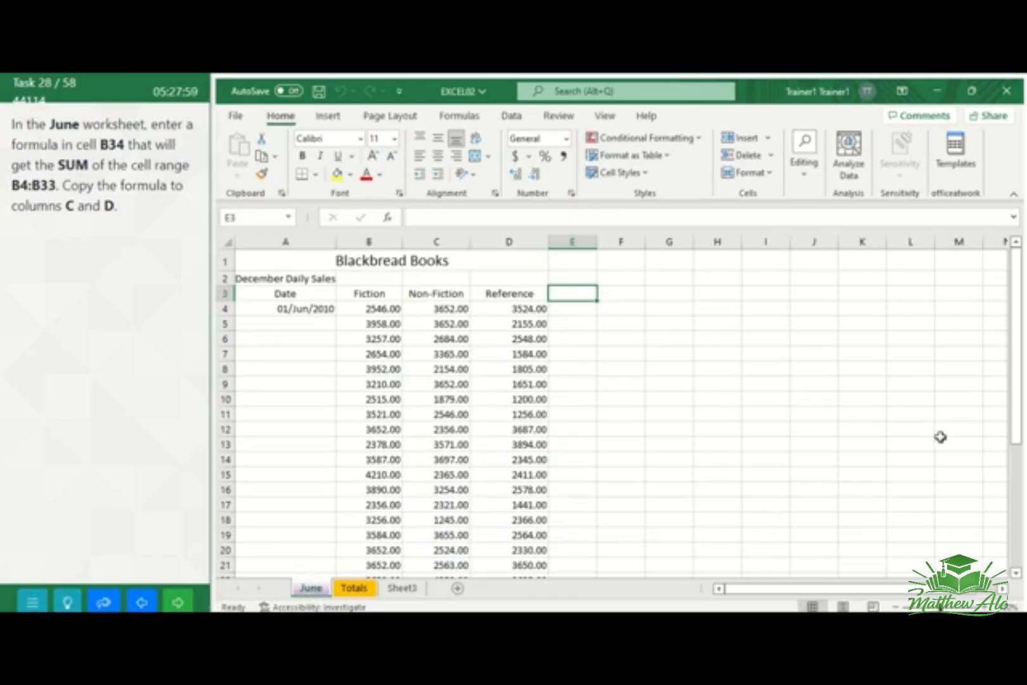
Enter a SUM function in cell B34 of the June worksheet that adds the range B4:B33
left_click_drag(1014, 416, 1023, 538)
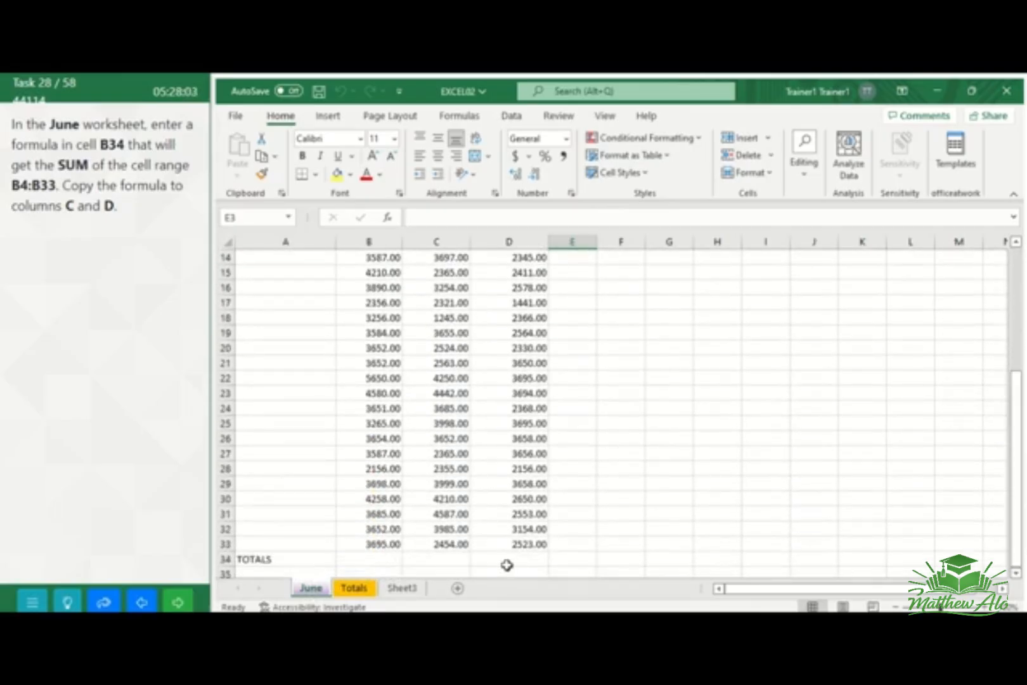
left_click(369, 558)
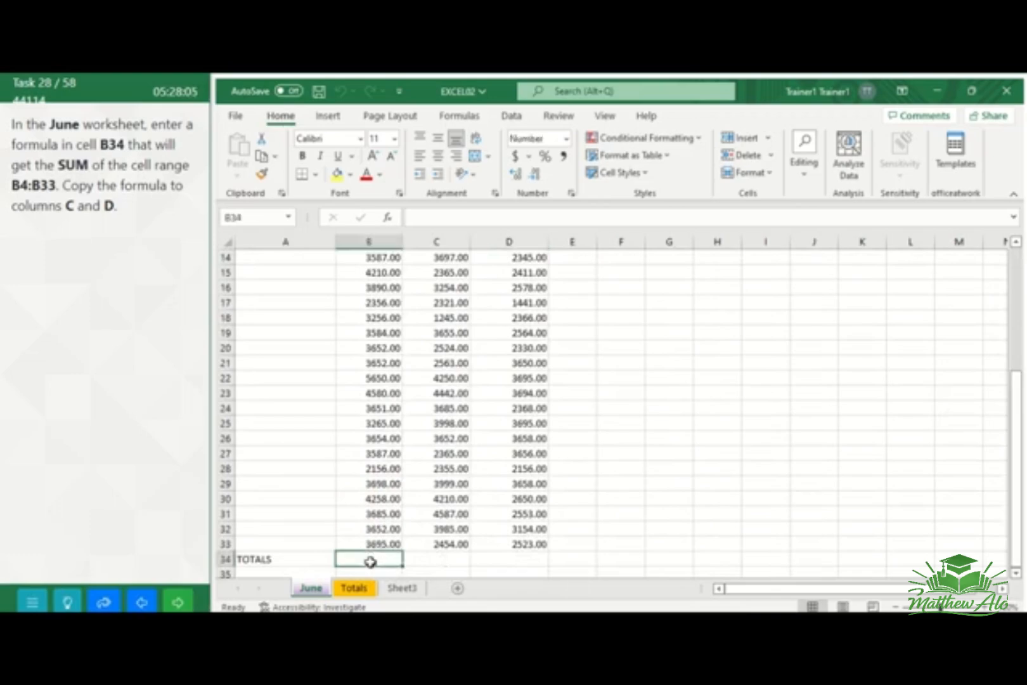
left_click(459, 114)
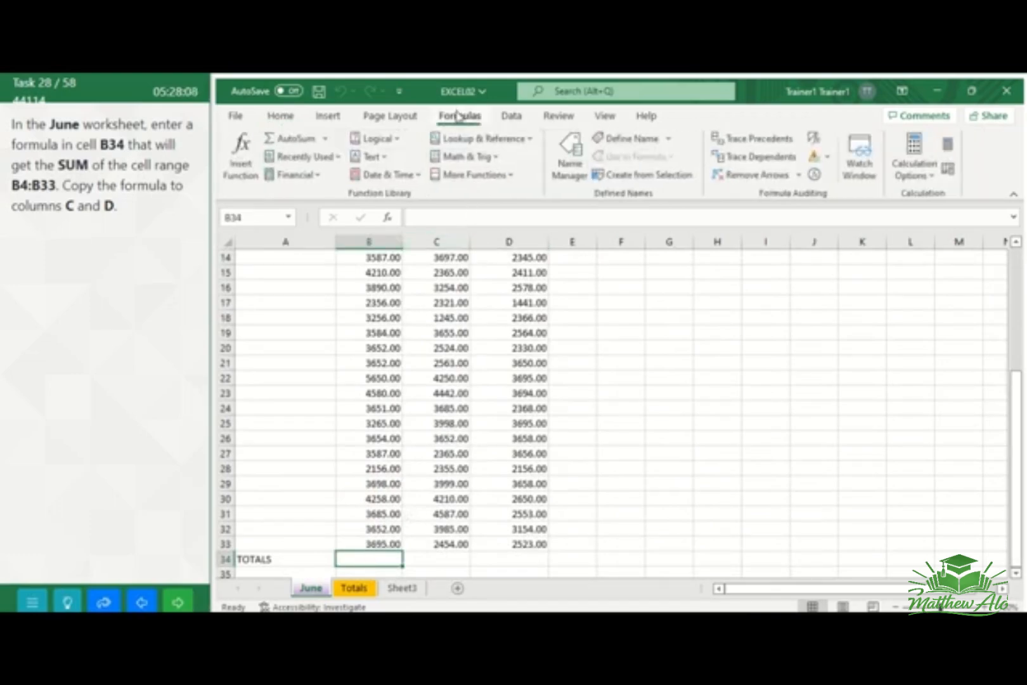
left_click(250, 174)
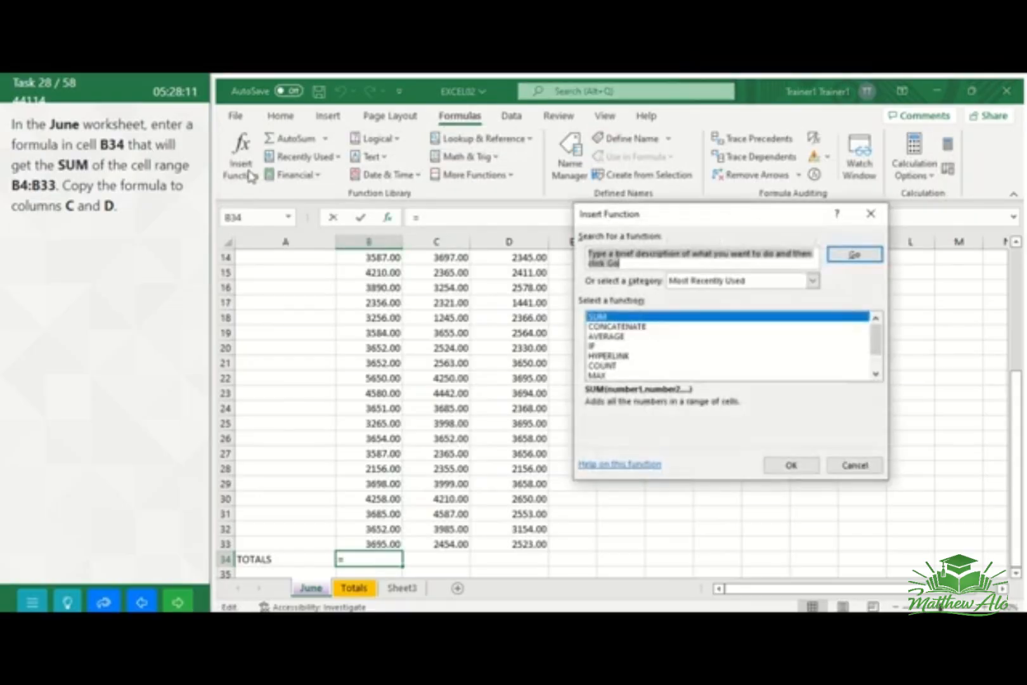
left_click(618, 317)
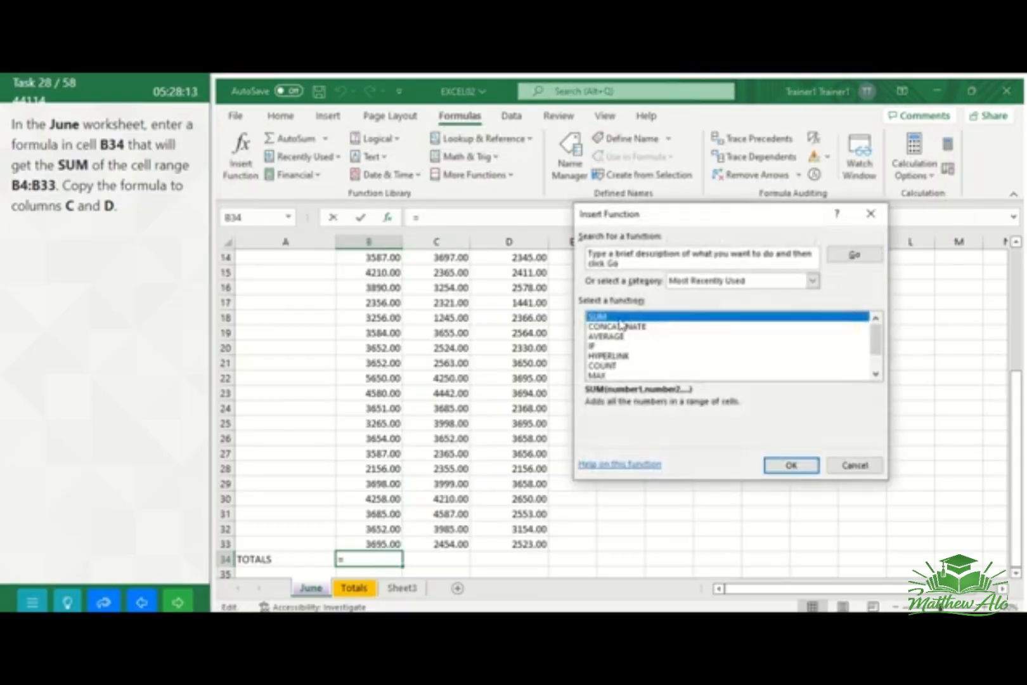
left_click(791, 465)
key("BackSpace")
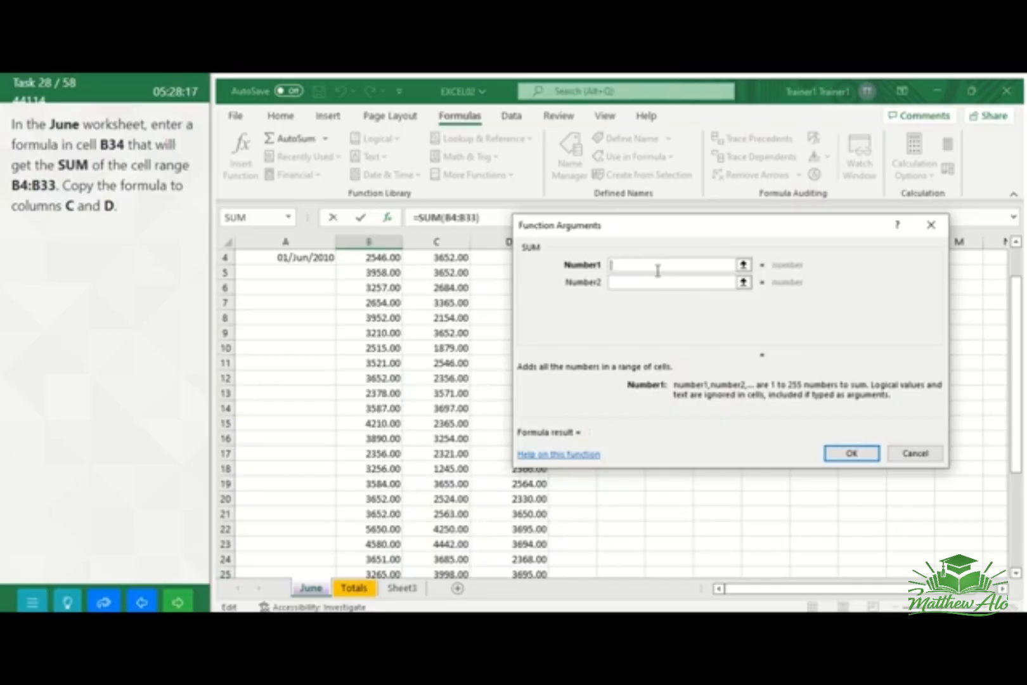
type("B4")
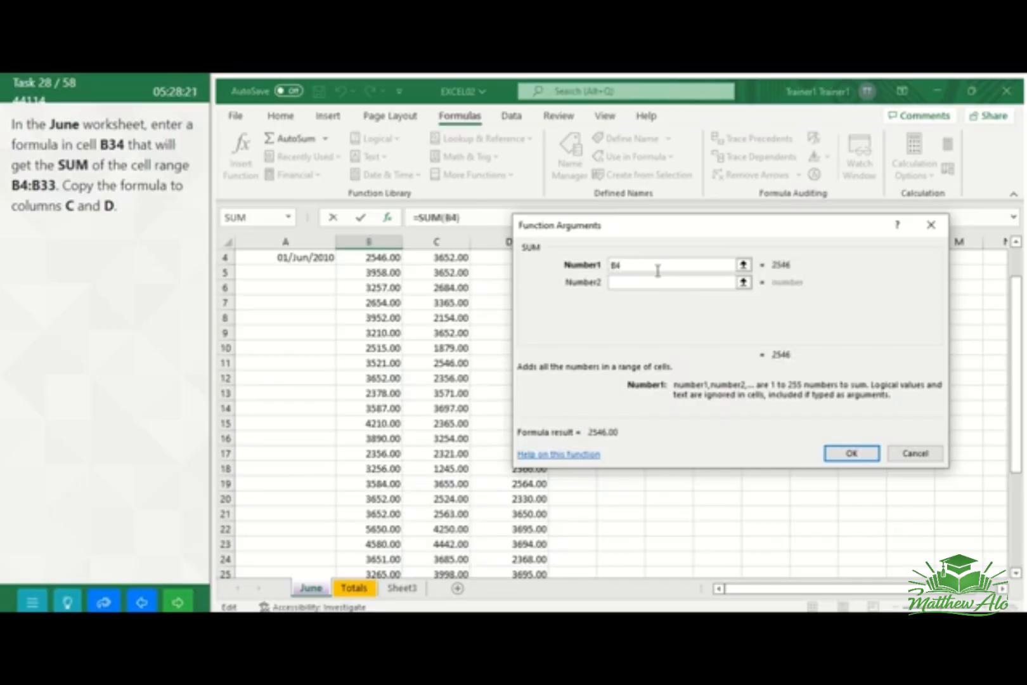
type(":")
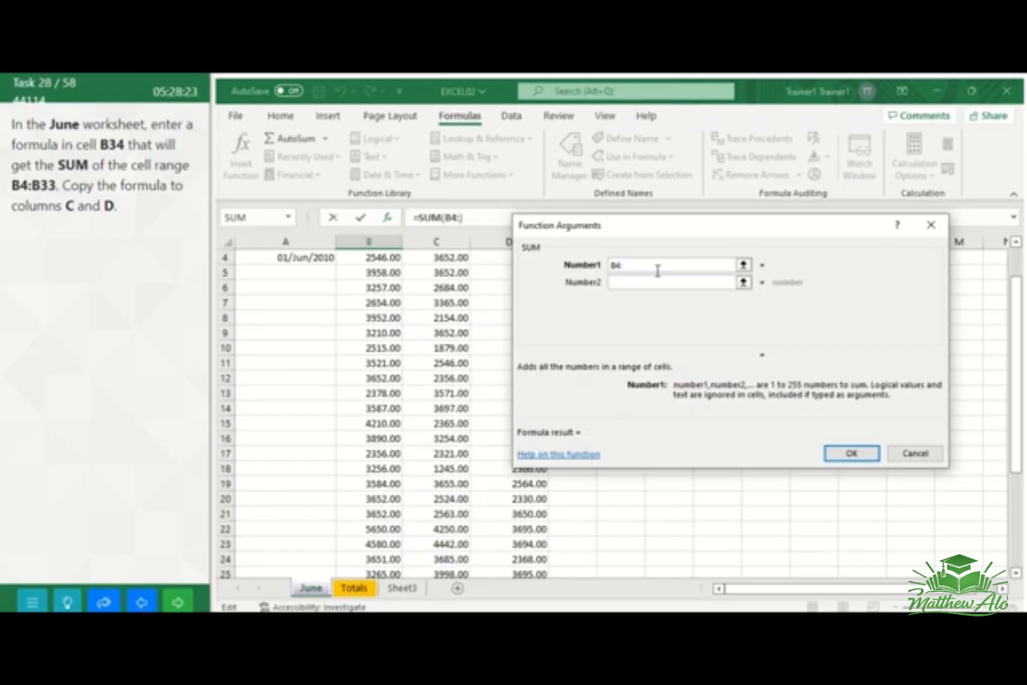
type("B33")
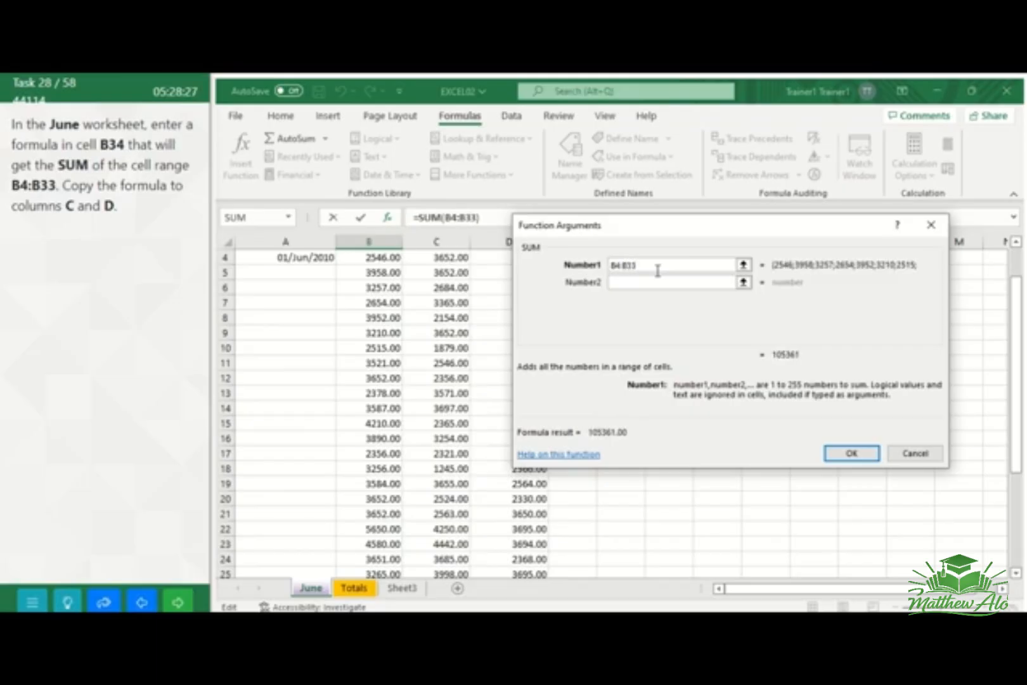
left_click(852, 453)
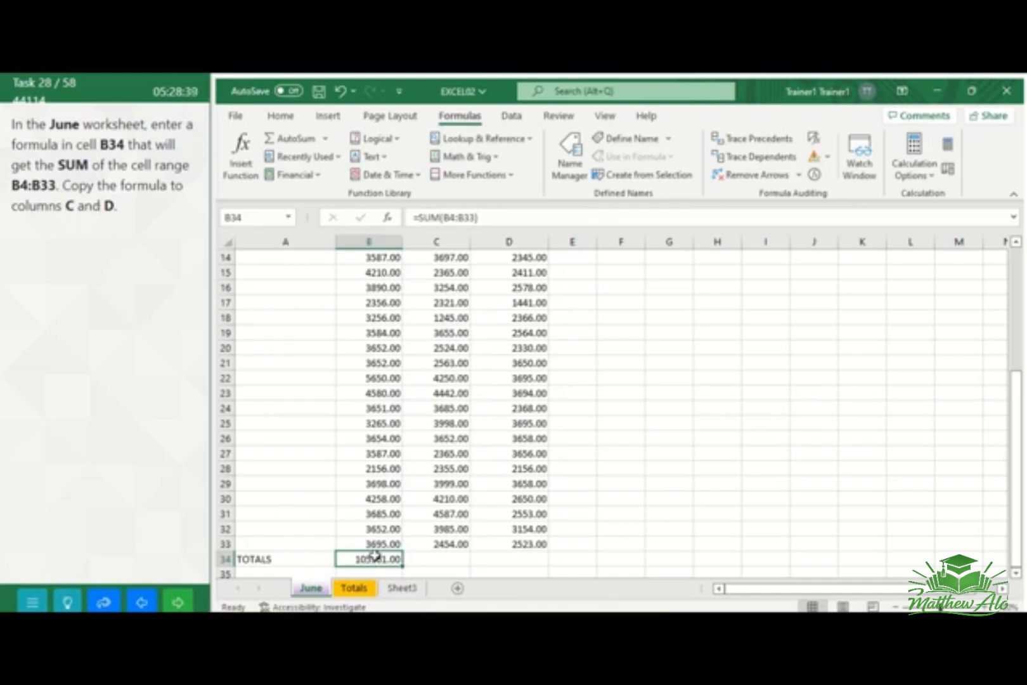
Fill the SUM formula from B34 right through D34, and submit the task to move to the next question
left_click_drag(370, 559, 510, 553)
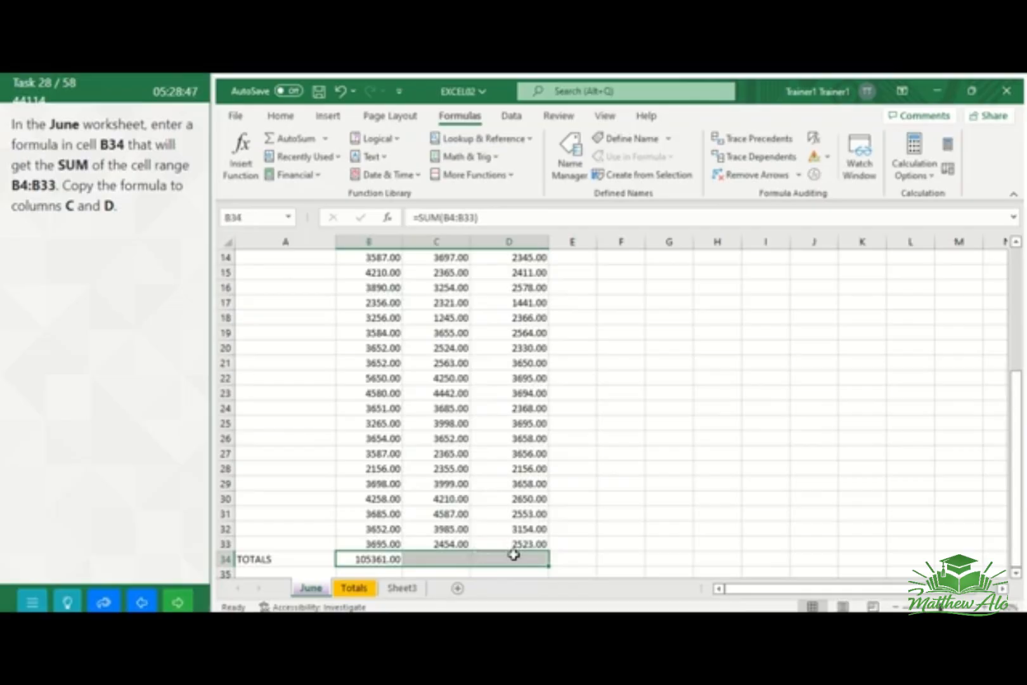
left_click(235, 116)
left_click(238, 121)
left_click(279, 117)
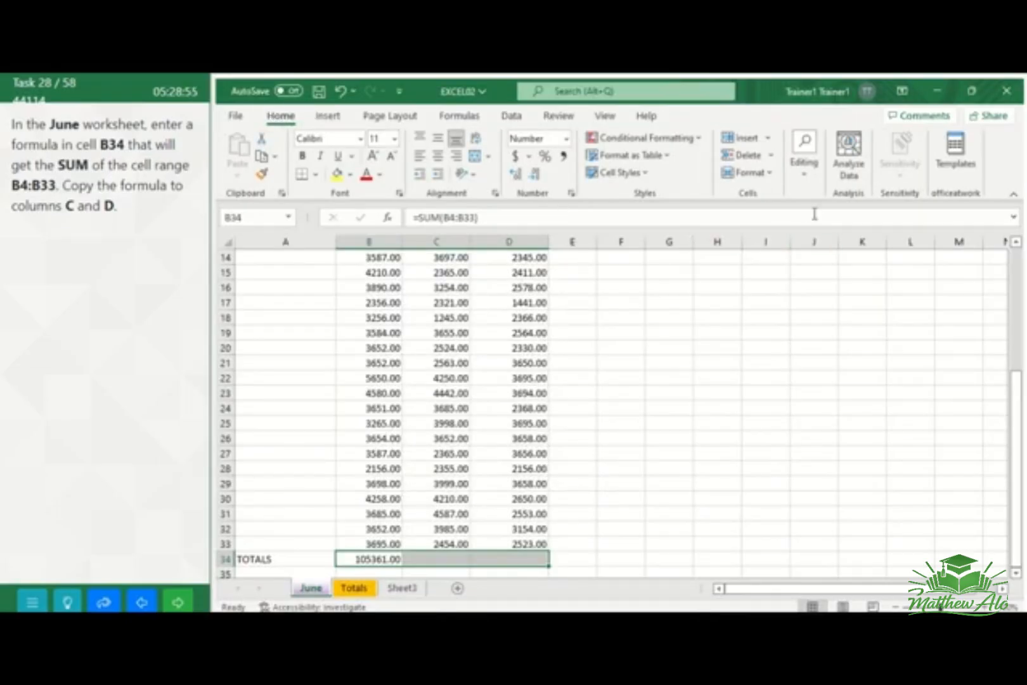
left_click(802, 181)
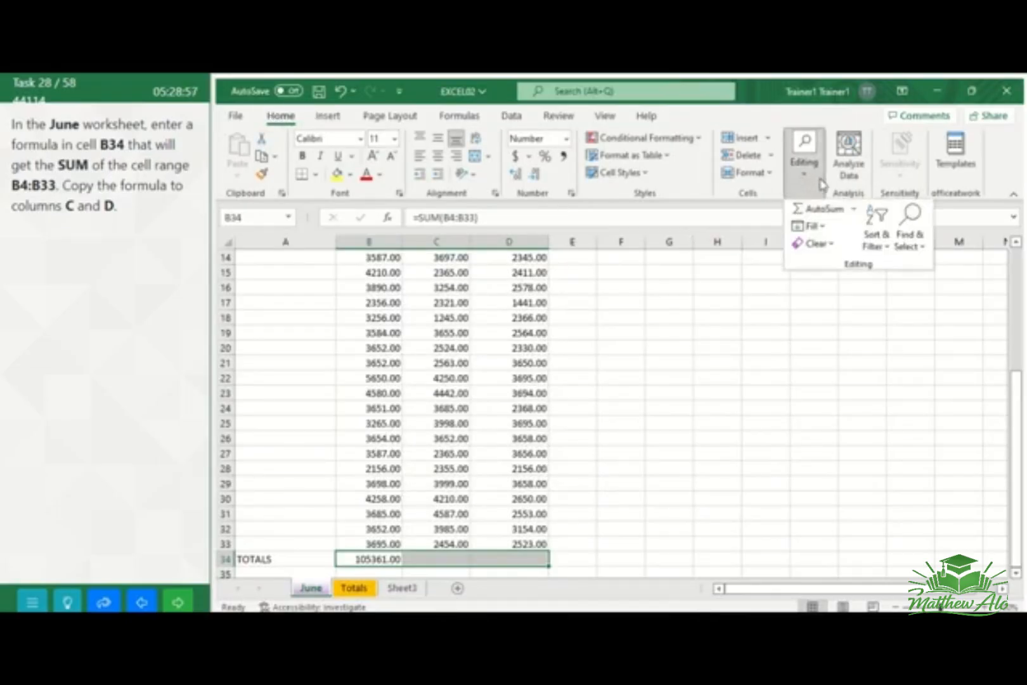
left_click(824, 229)
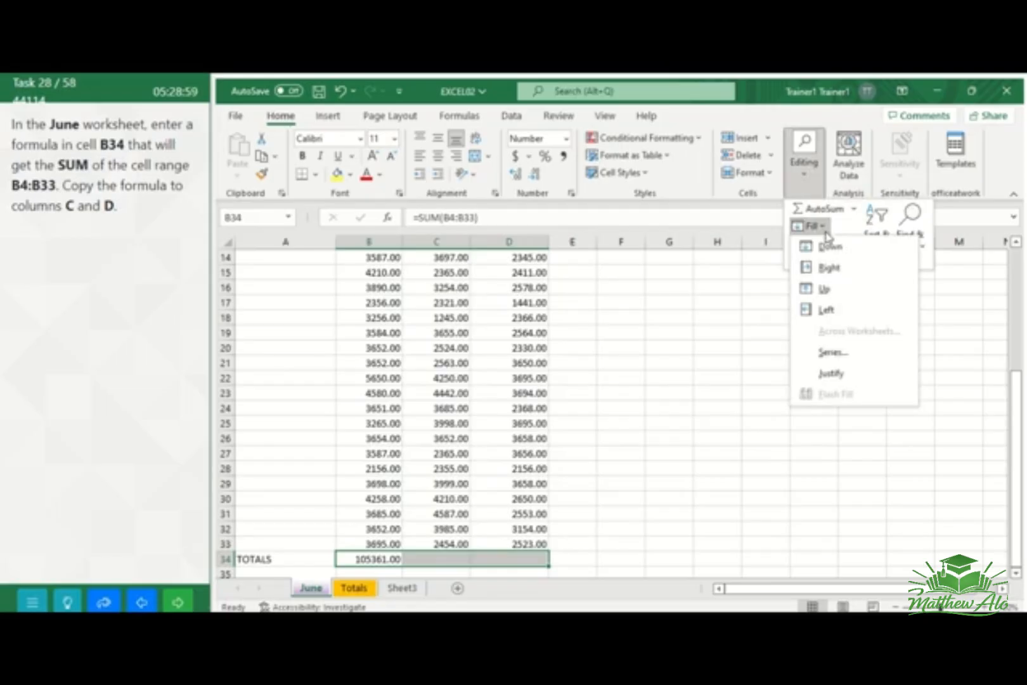
left_click(836, 269)
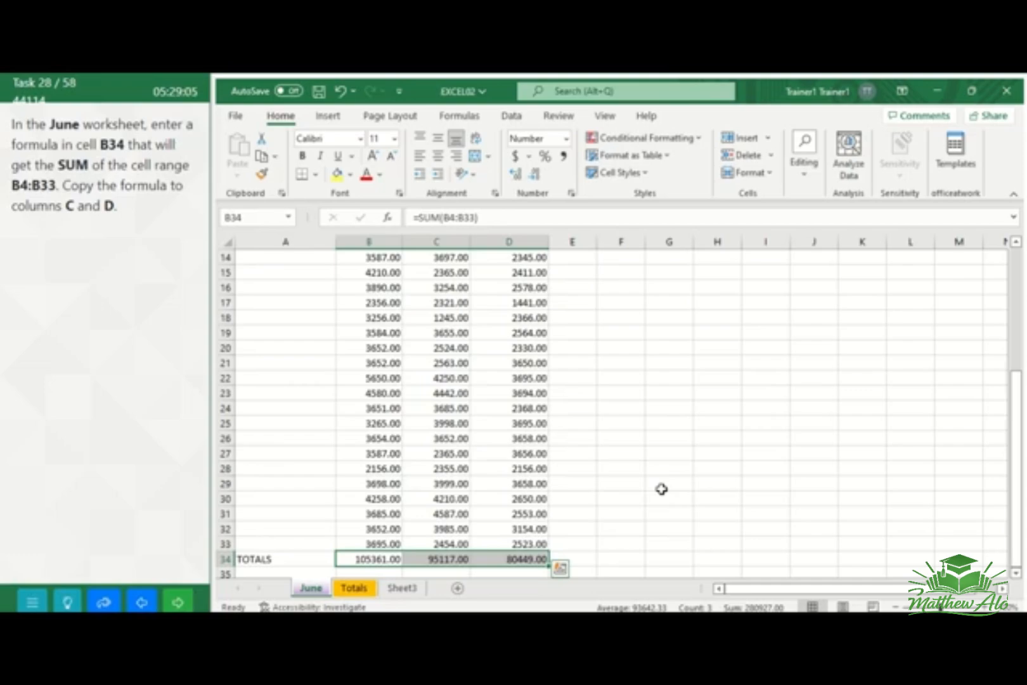
left_click(179, 604)
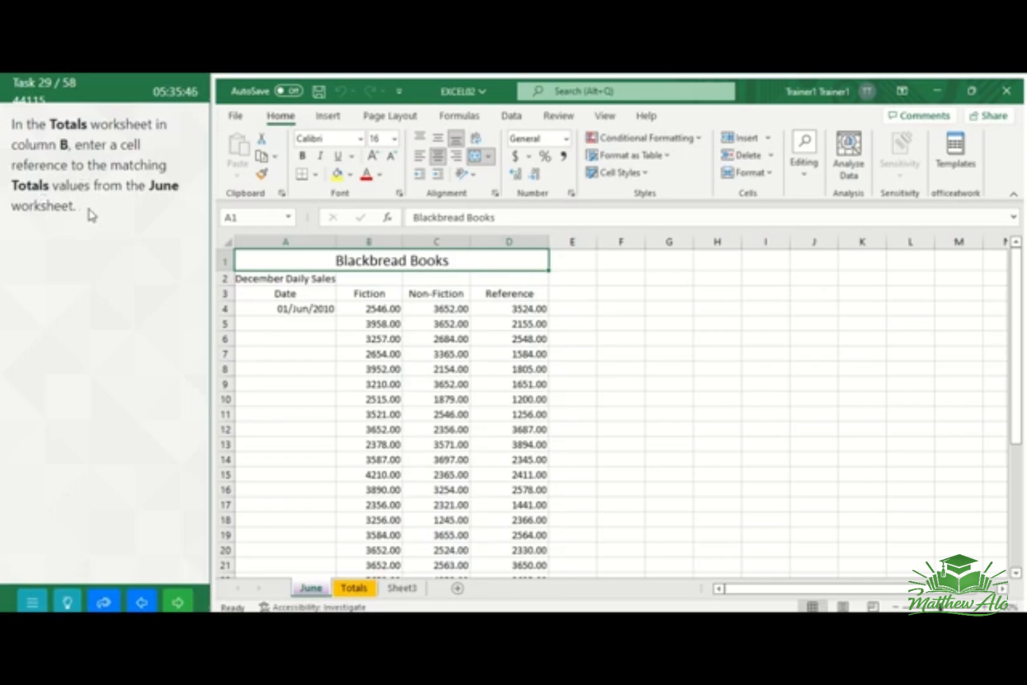
Link the Fiction total in cell B2 of the Totals worksheet to cell B34 of the June worksheet
left_click(356, 590)
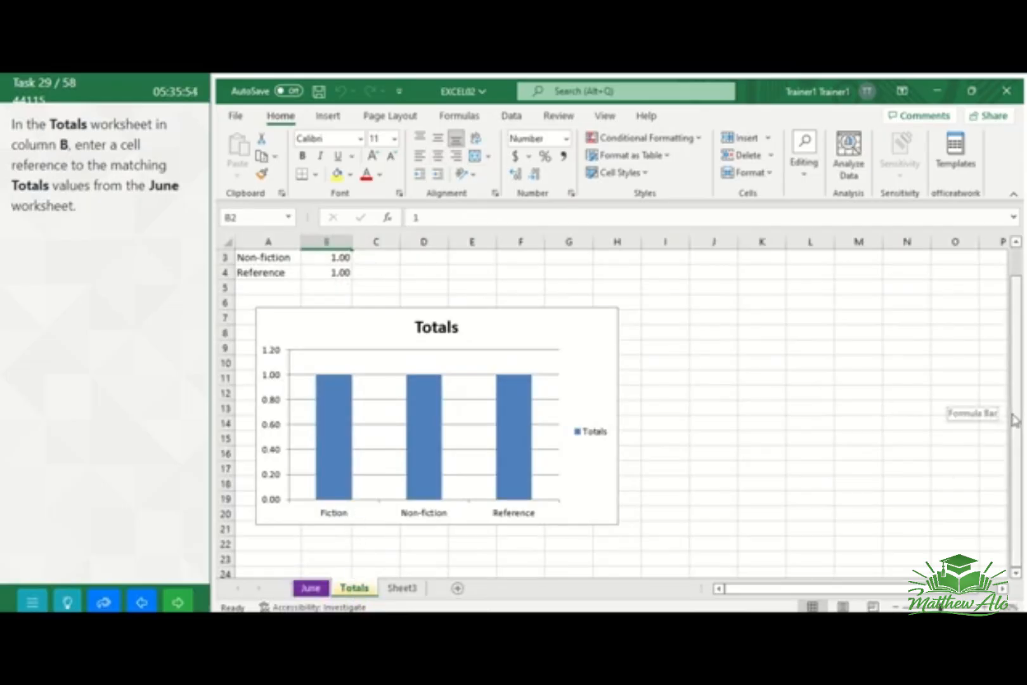
scroll(1008, 415, "up", 1)
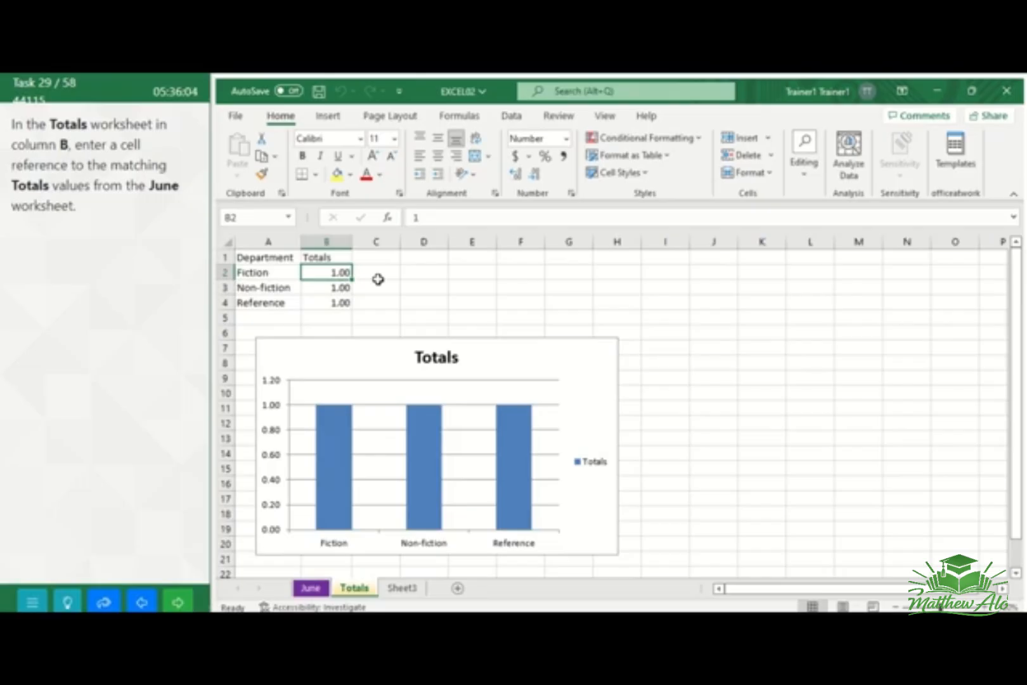
type("=")
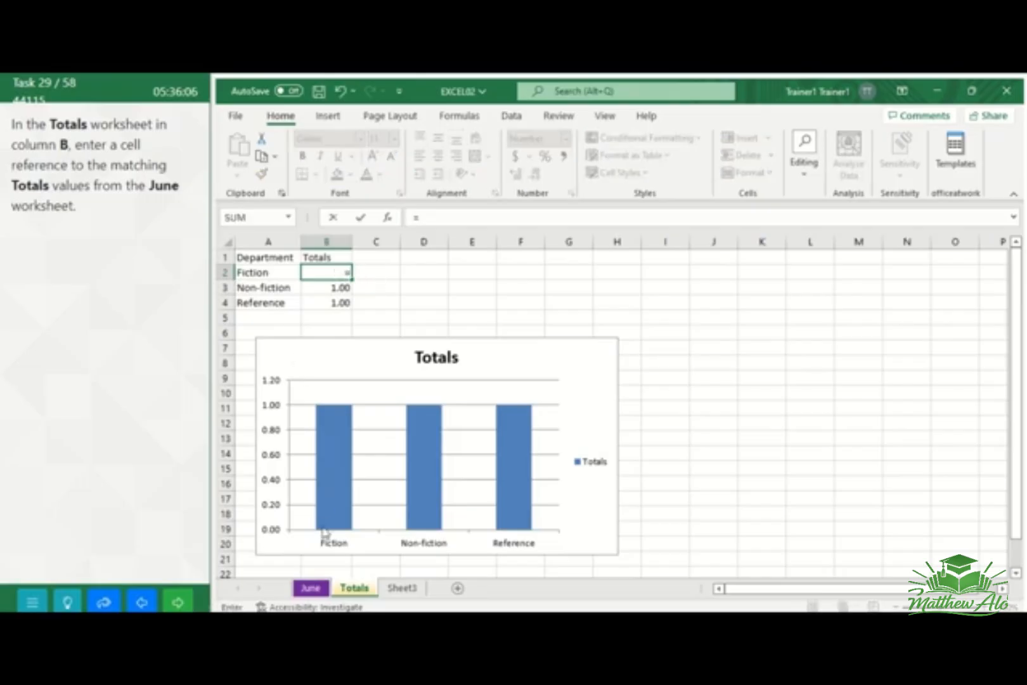
left_click(312, 590)
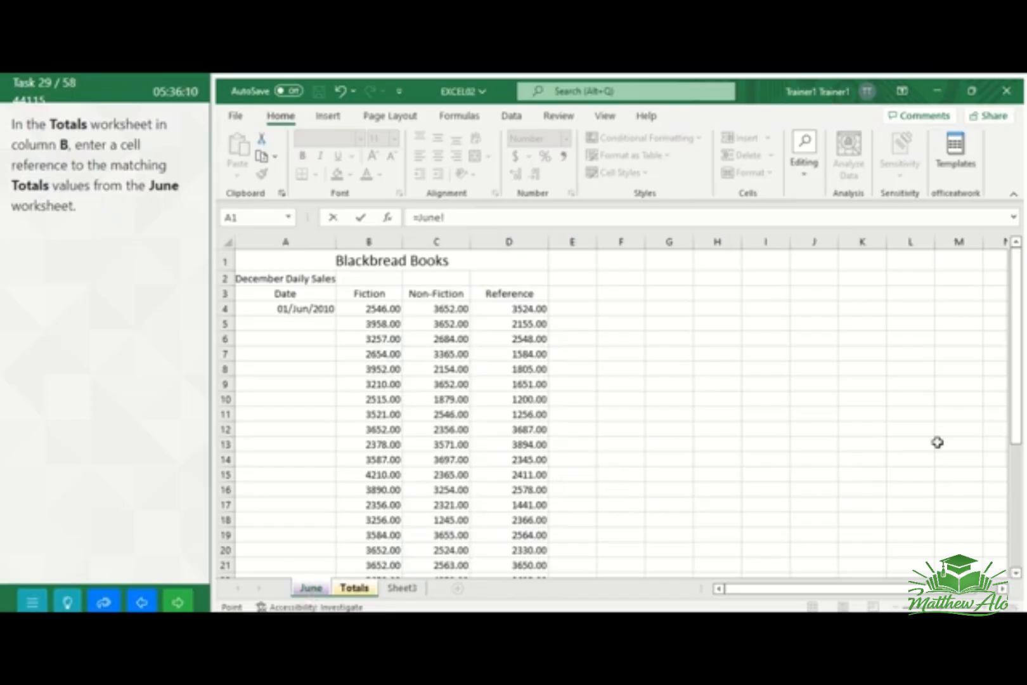
left_click_drag(1020, 424, 1021, 558)
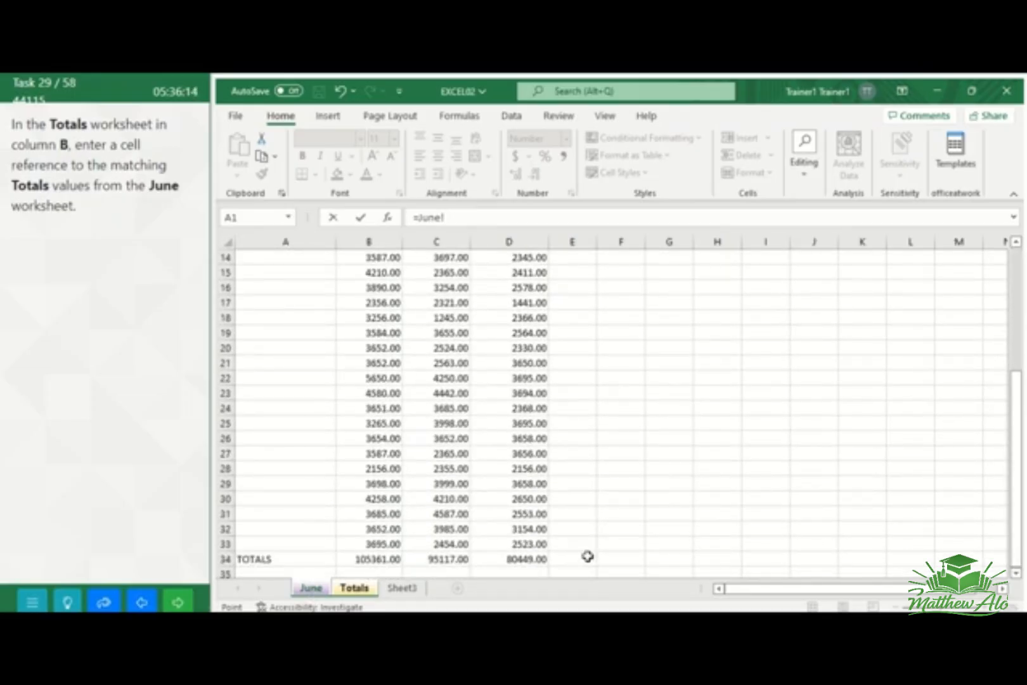
left_click(377, 561)
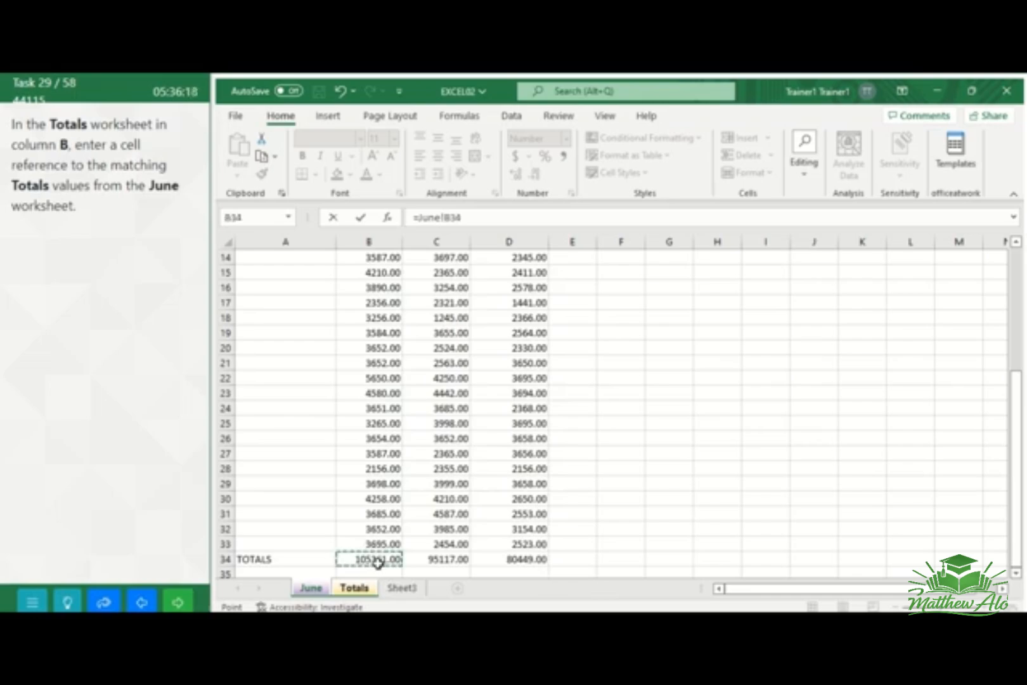
key("Return")
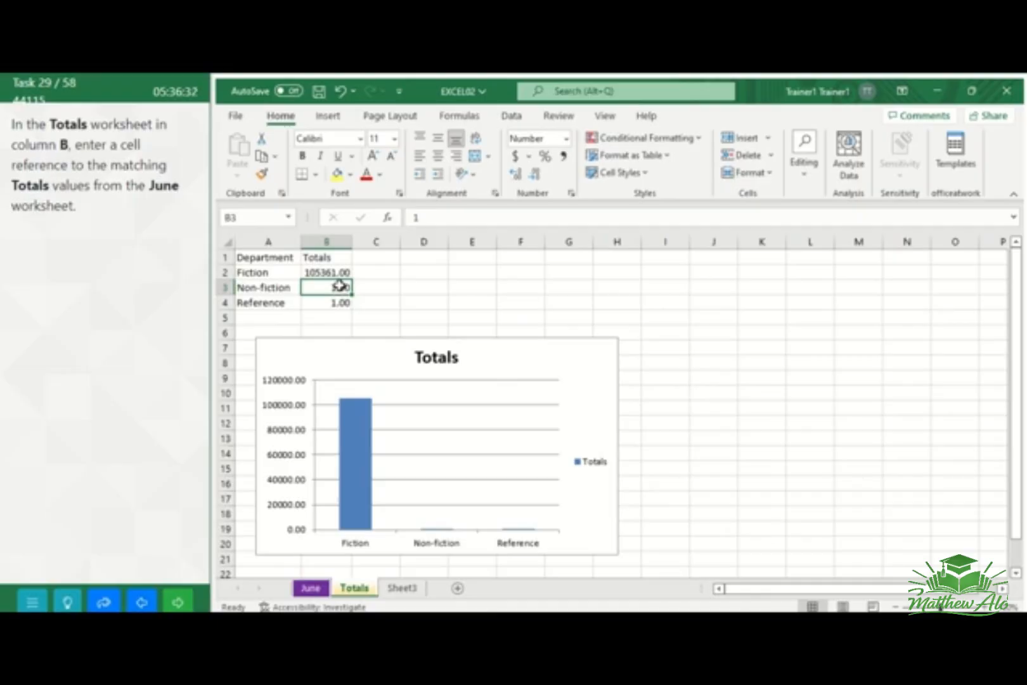
Link the Non-fiction total in cell B3 of the Totals worksheet to cell C34 of the June worksheet
type("=")
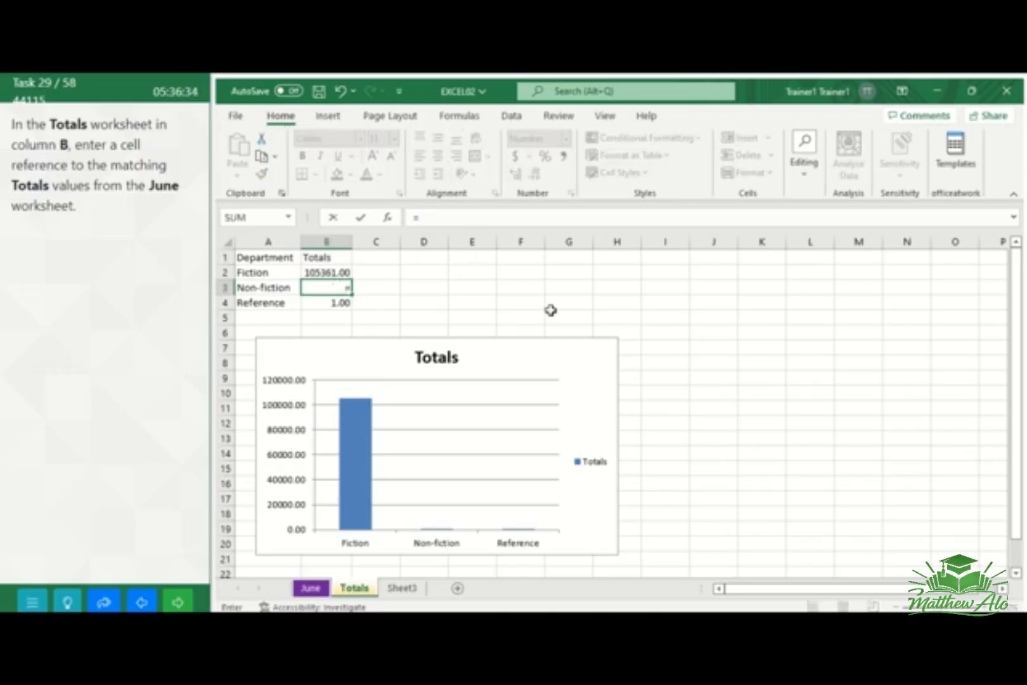
left_click_drag(1017, 393, 1017, 401)
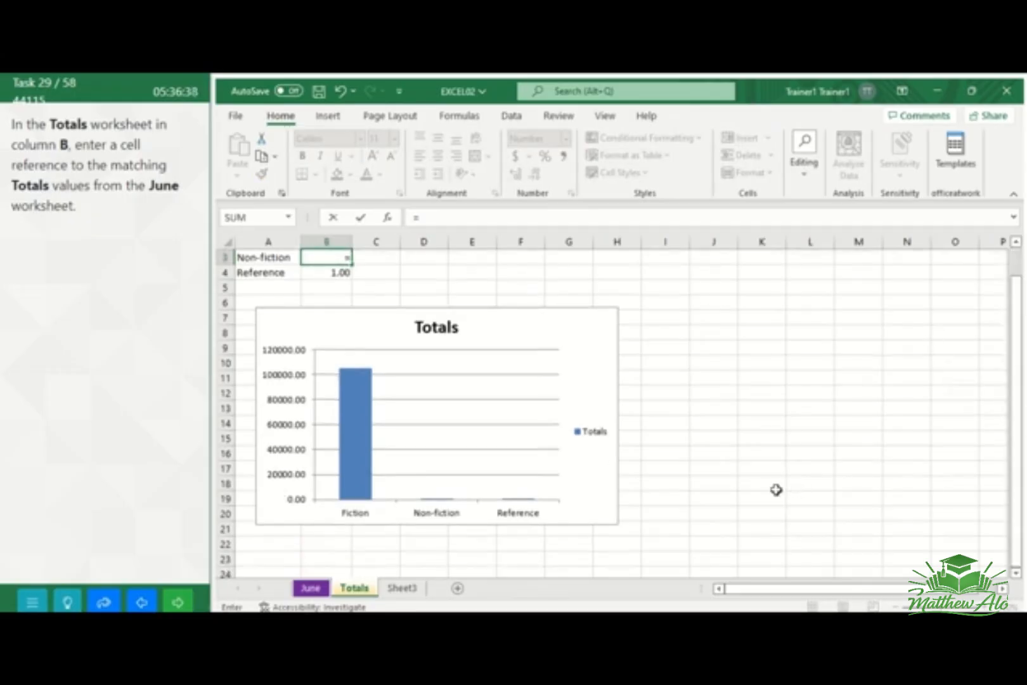
left_click(314, 595)
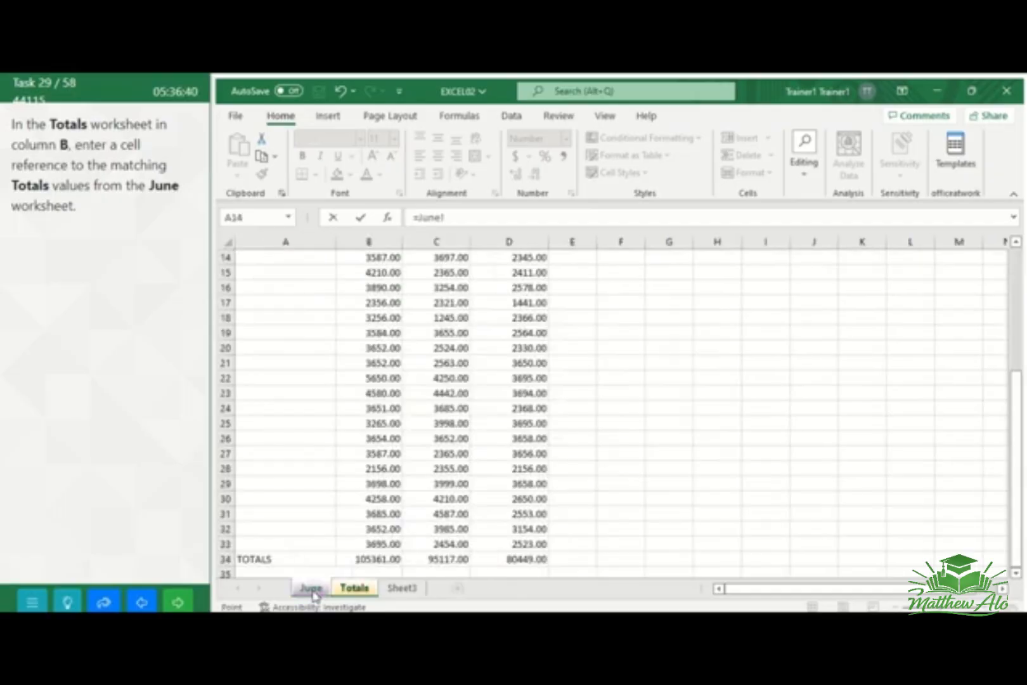
left_click(452, 561)
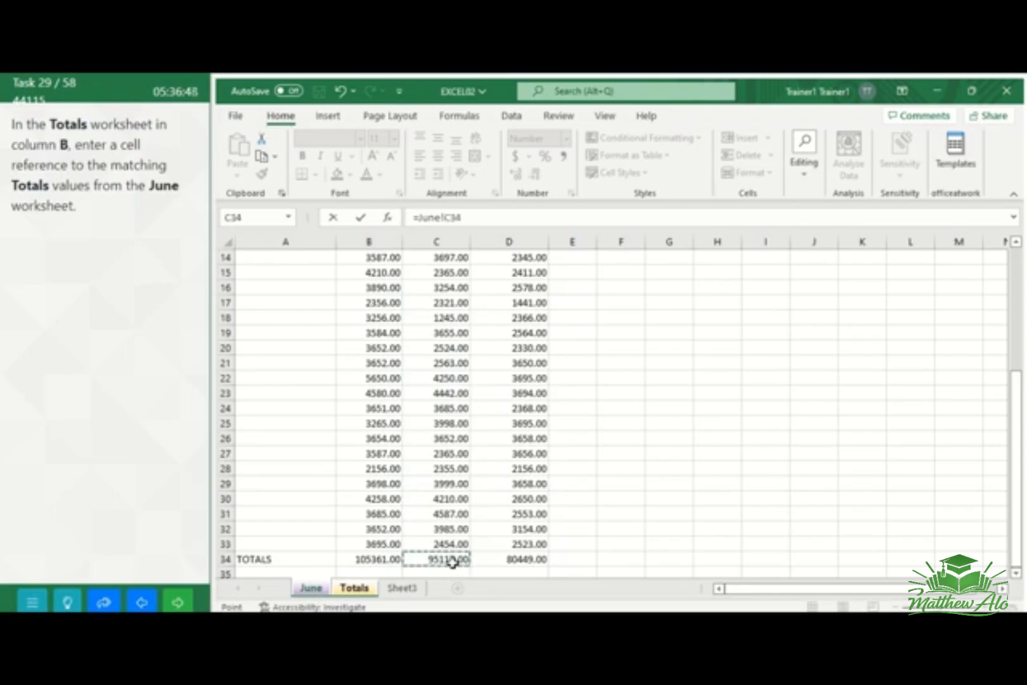
key("Return")
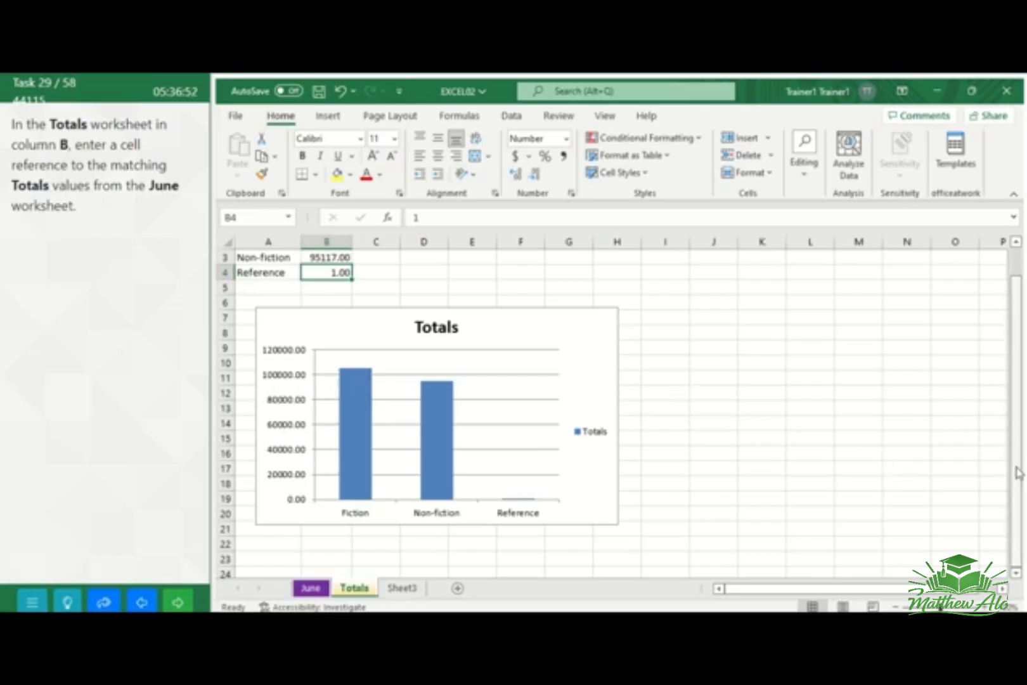
Link the Reference total in cell B4 of the Totals worksheet to cell D34 of the June worksheet
left_click_drag(1015, 474, 1006, 349)
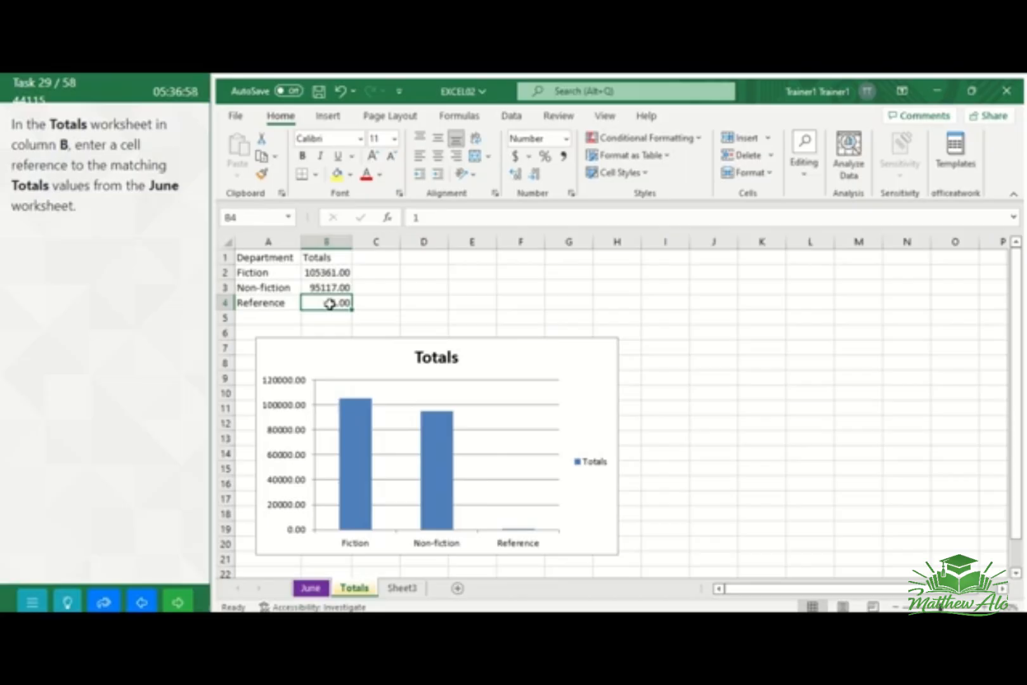
type("=")
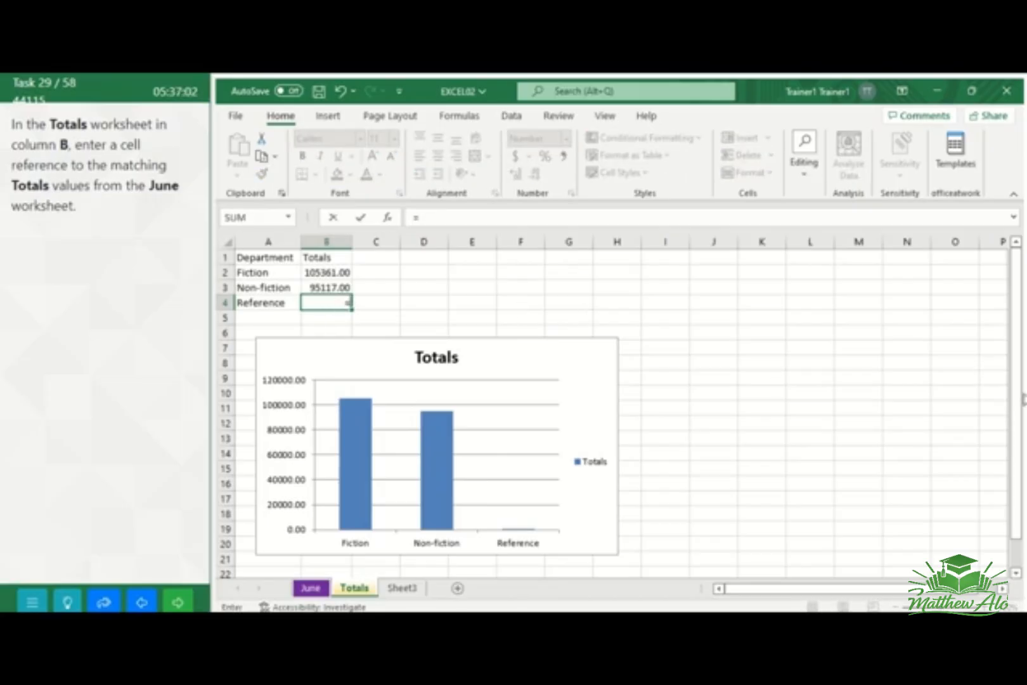
left_click_drag(1016, 399, 1024, 467)
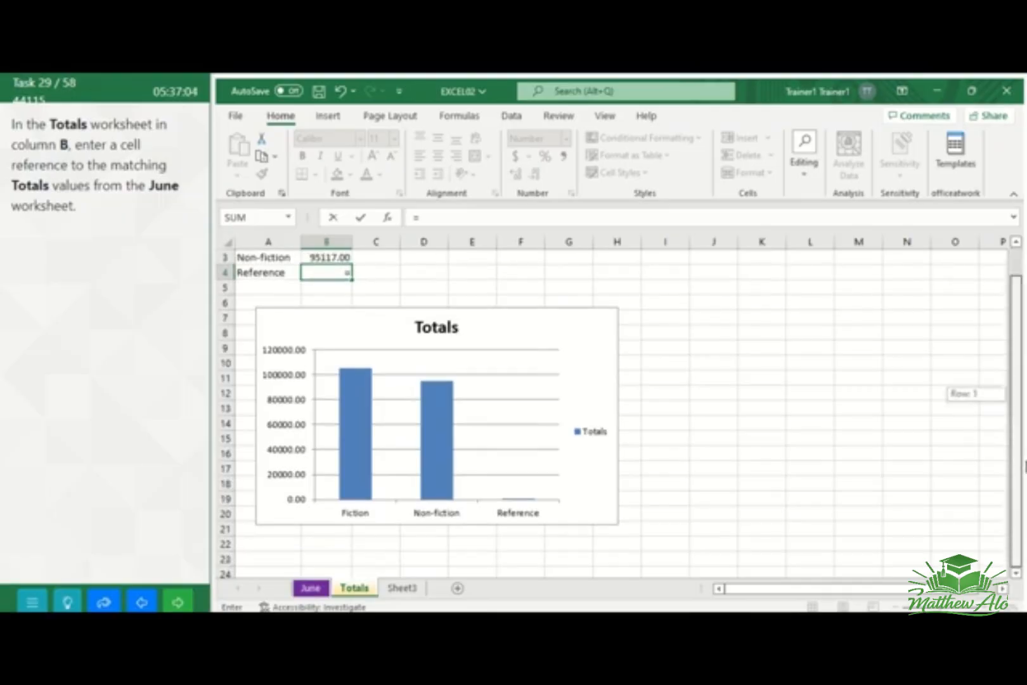
left_click(311, 589)
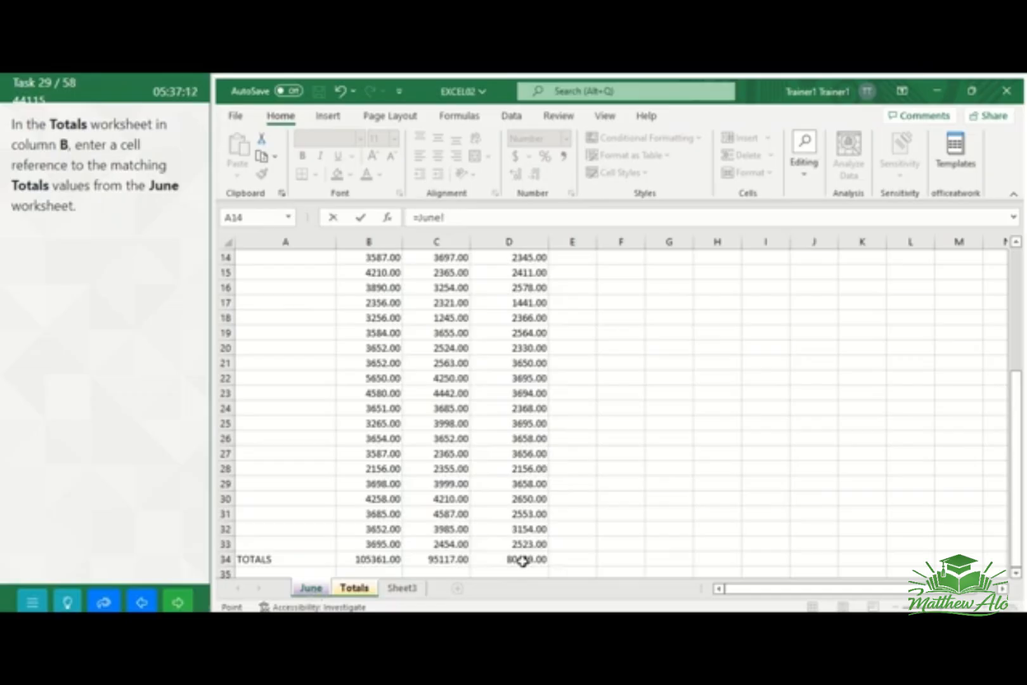
left_click(521, 560)
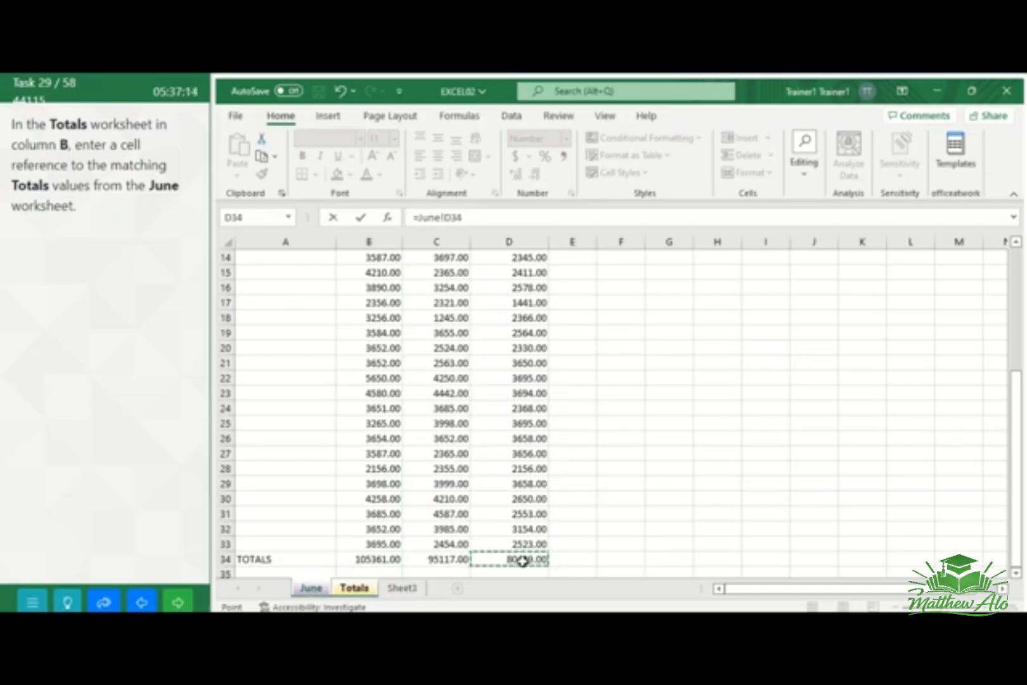
key("Return")
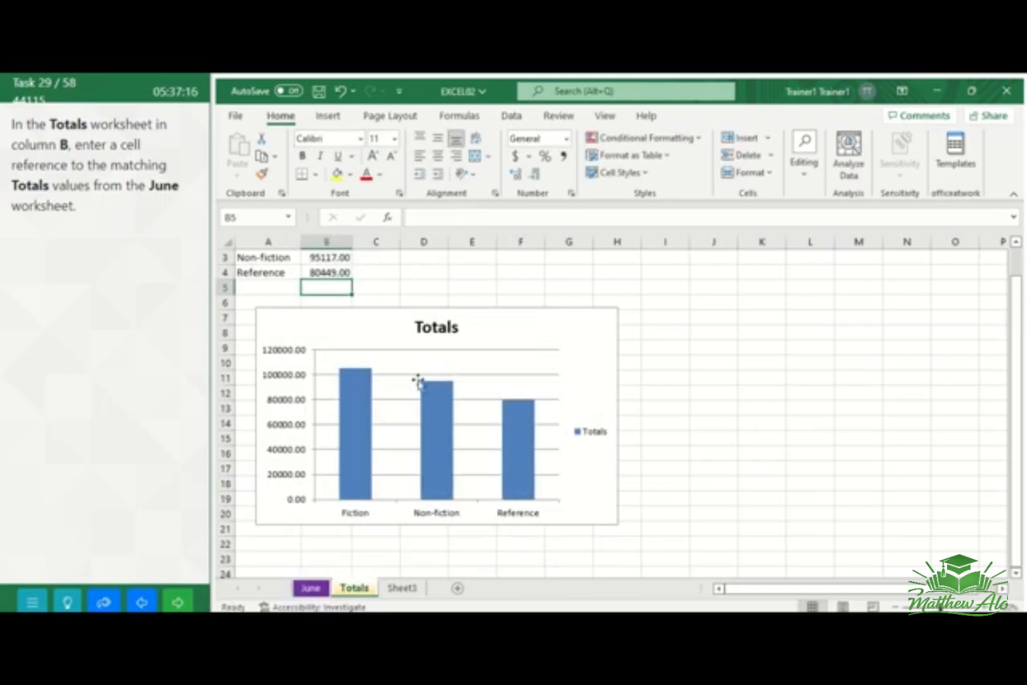
left_click_drag(1019, 459, 1018, 394)
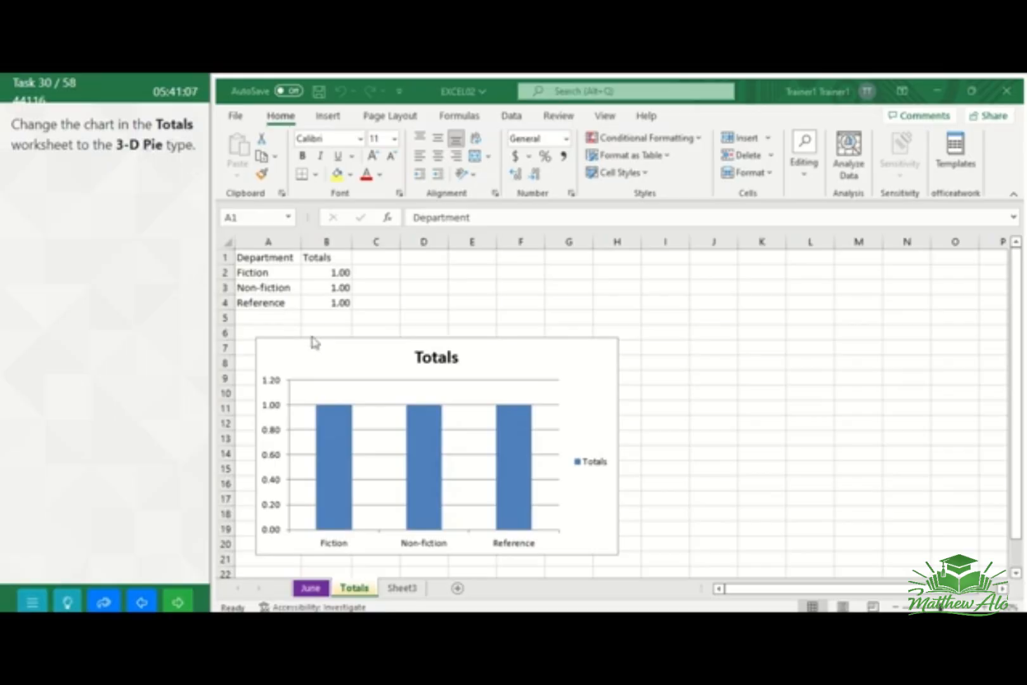
Change the Totals worksheet's column chart to the 3-D Pie type, and go to the next task
left_click(351, 590)
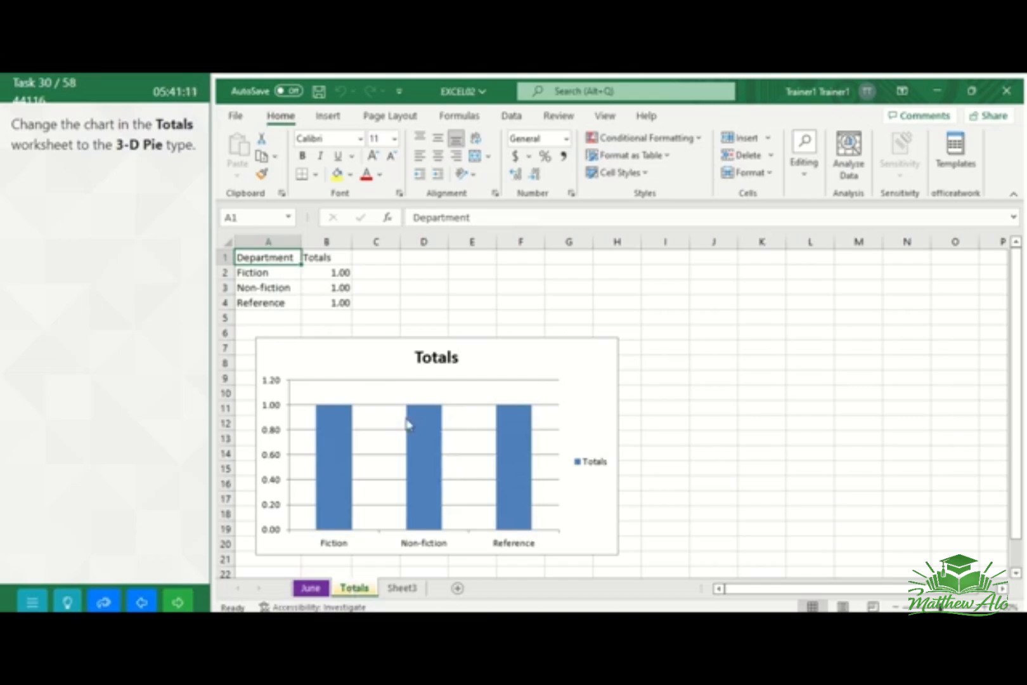
left_click(349, 346)
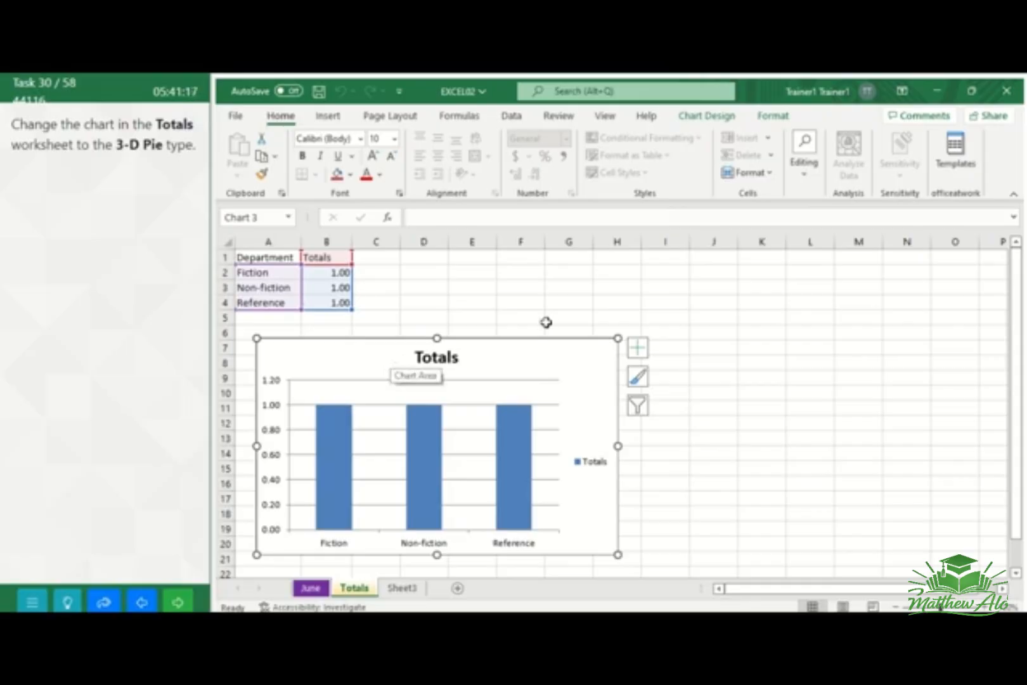
left_click(711, 121)
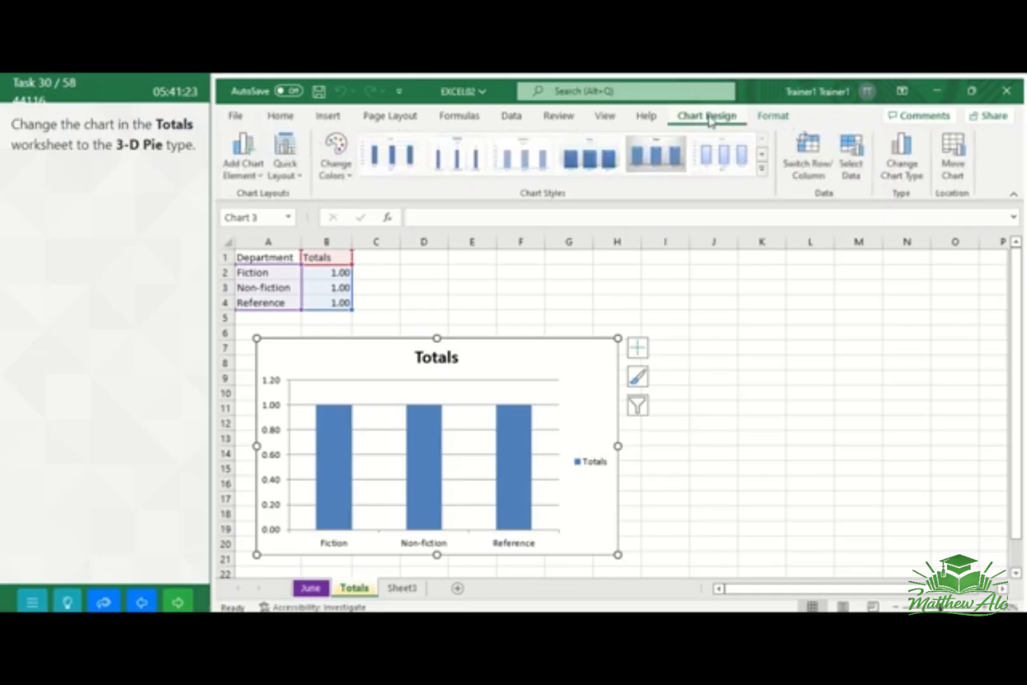
left_click(911, 171)
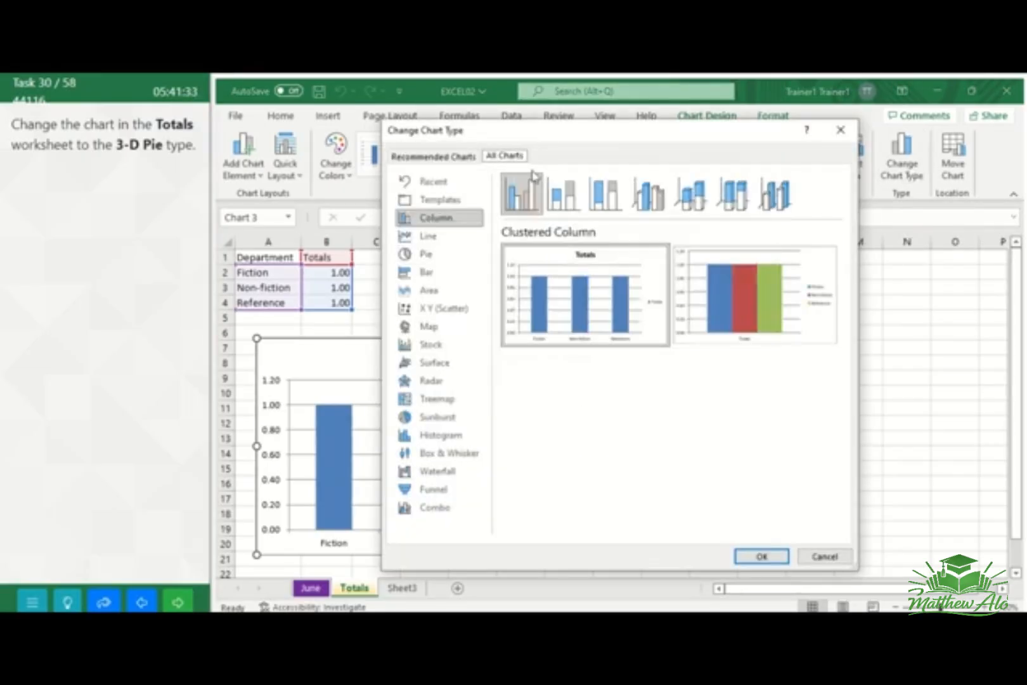
left_click(424, 255)
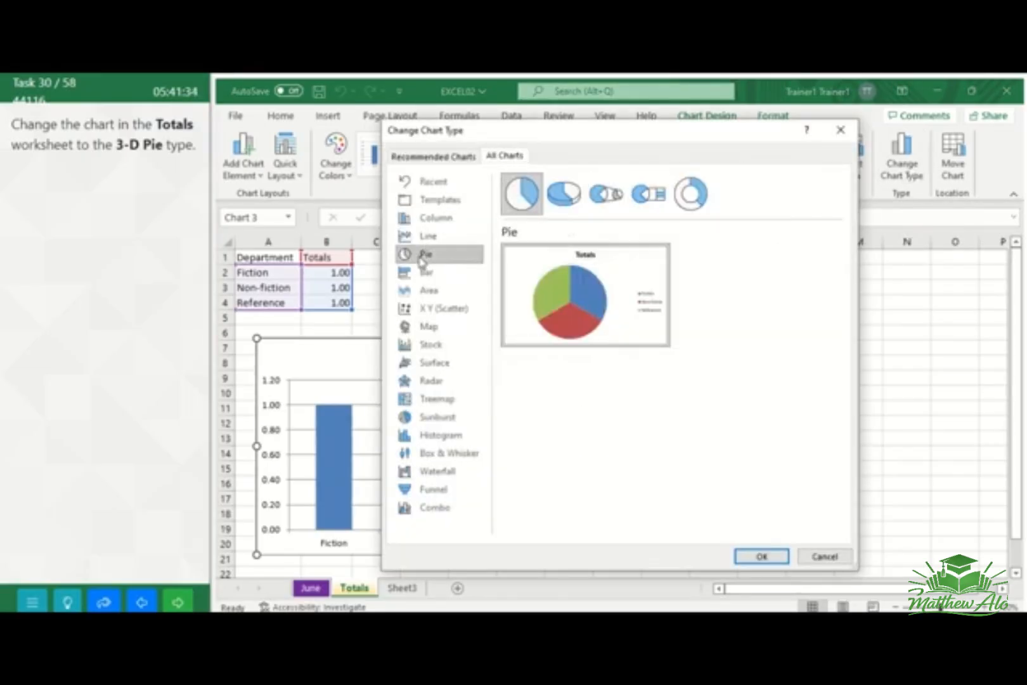
left_click(566, 209)
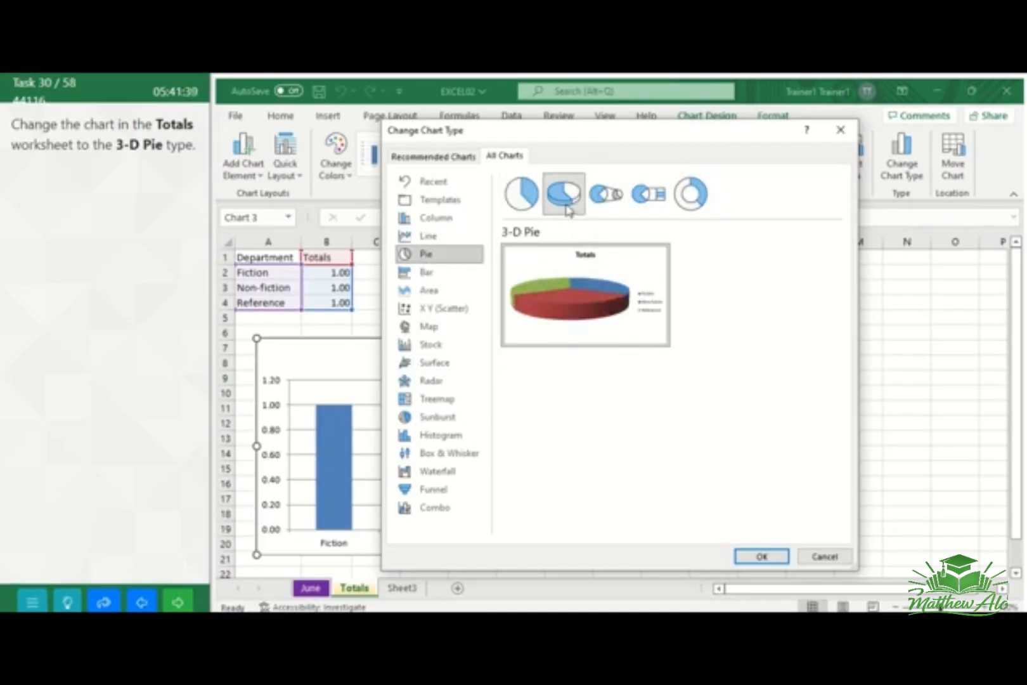
left_click(762, 556)
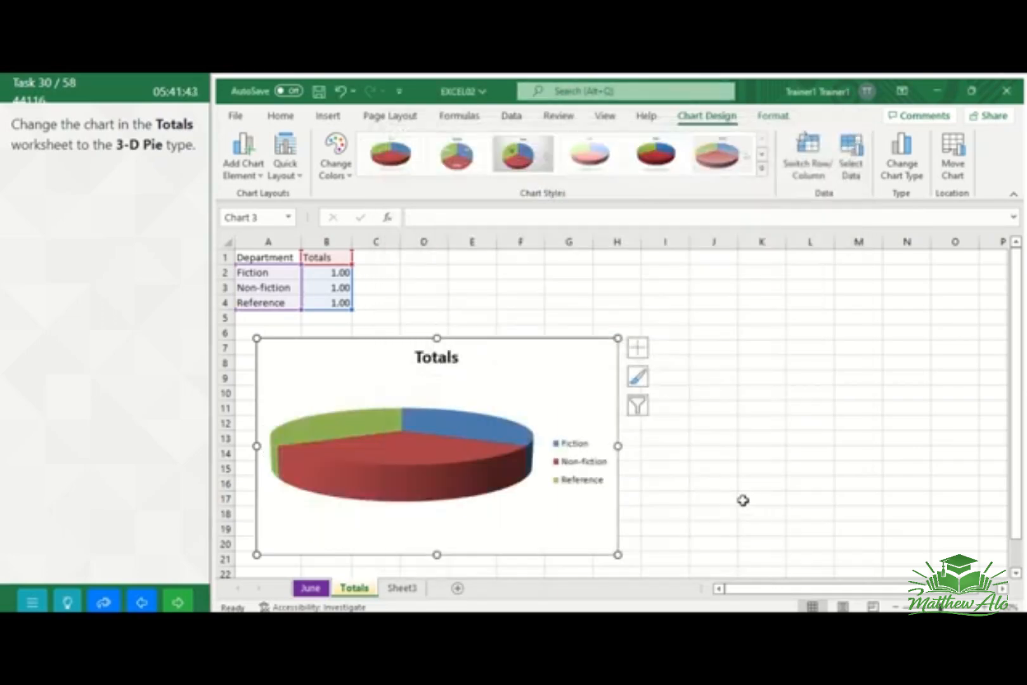
left_click(739, 499)
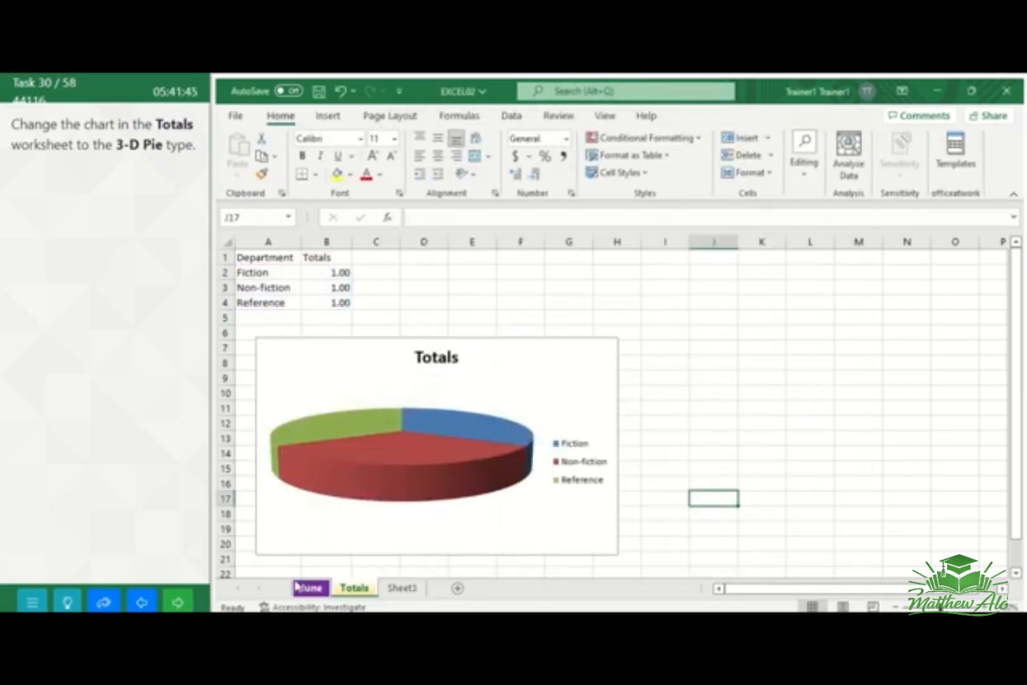
left_click(178, 604)
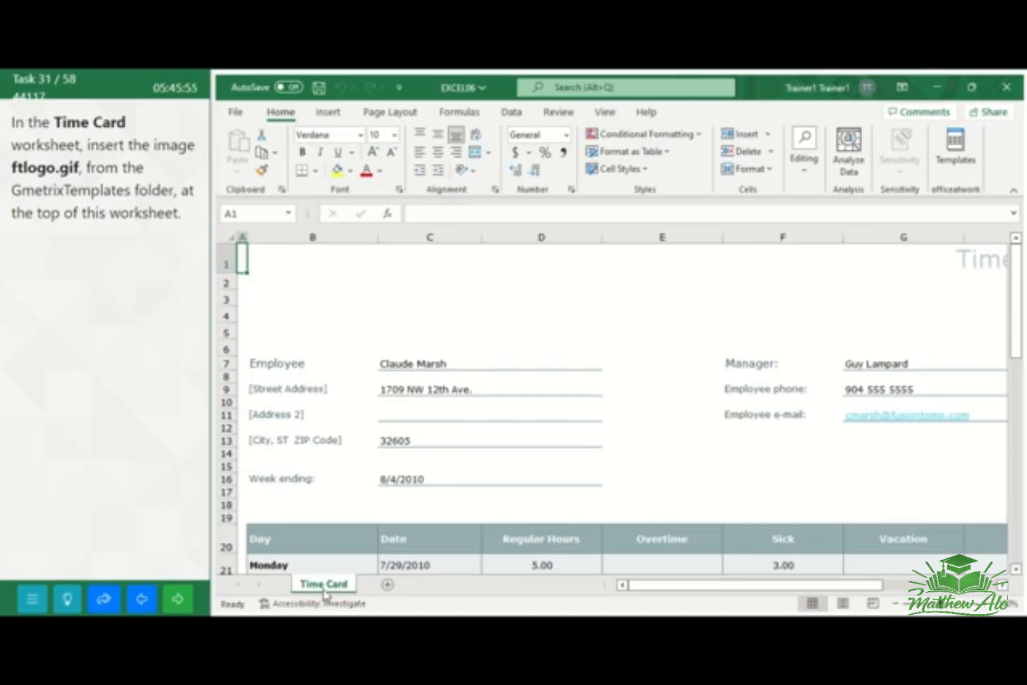
Insert the ftlogo image from the GMetrixTemplates folder in Documents at cell B1 of the Time Card worksheet
left_click(403, 280)
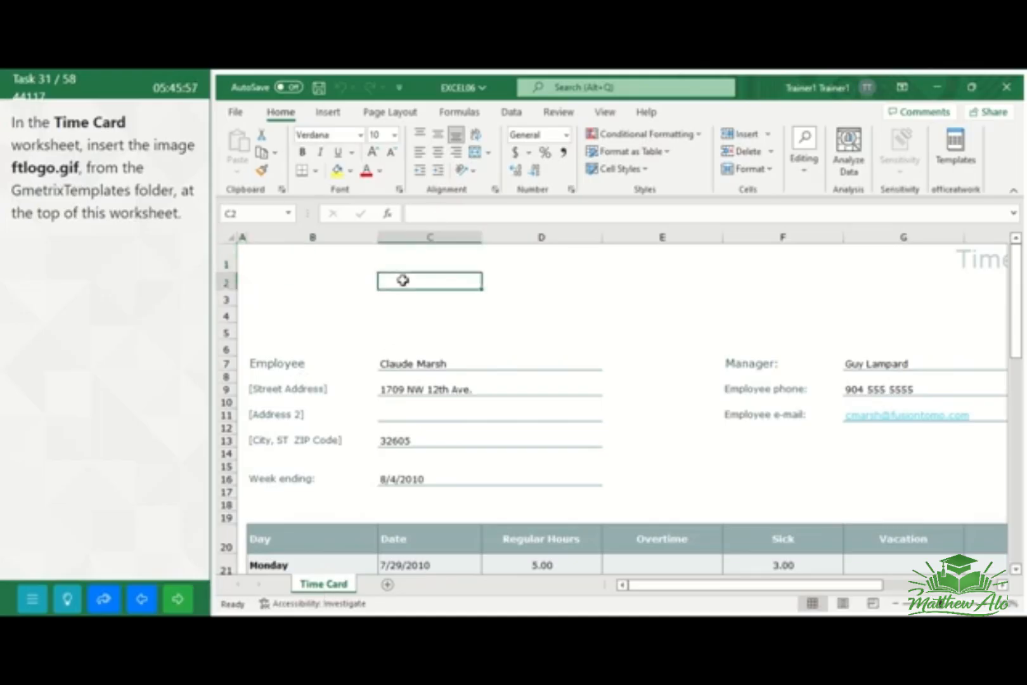
left_click(365, 259)
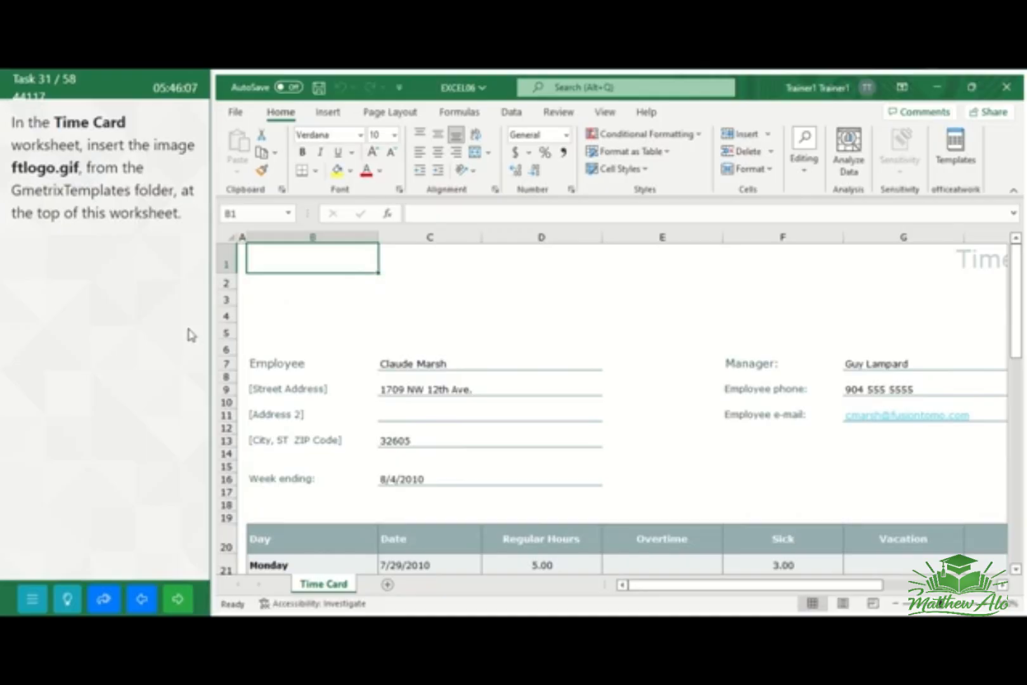
left_click(334, 114)
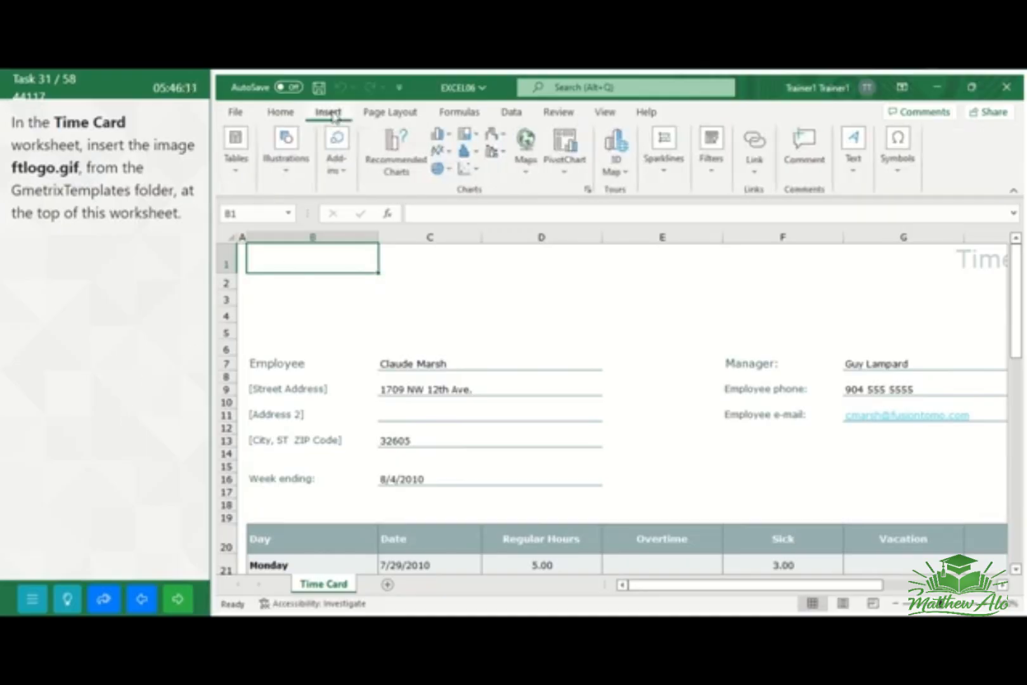
left_click(301, 163)
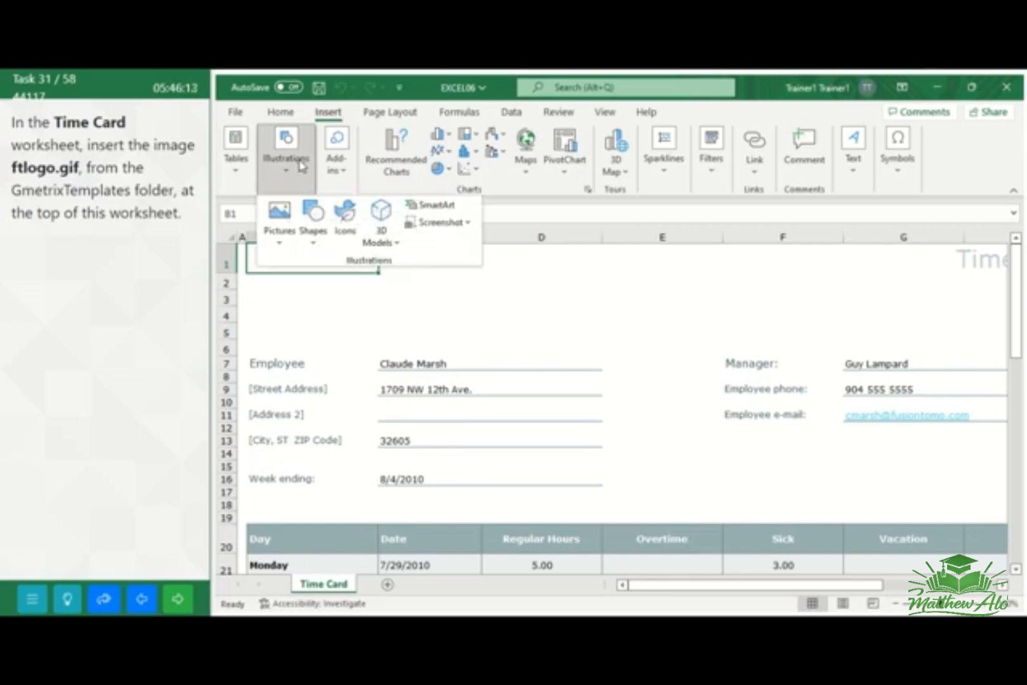
left_click(281, 244)
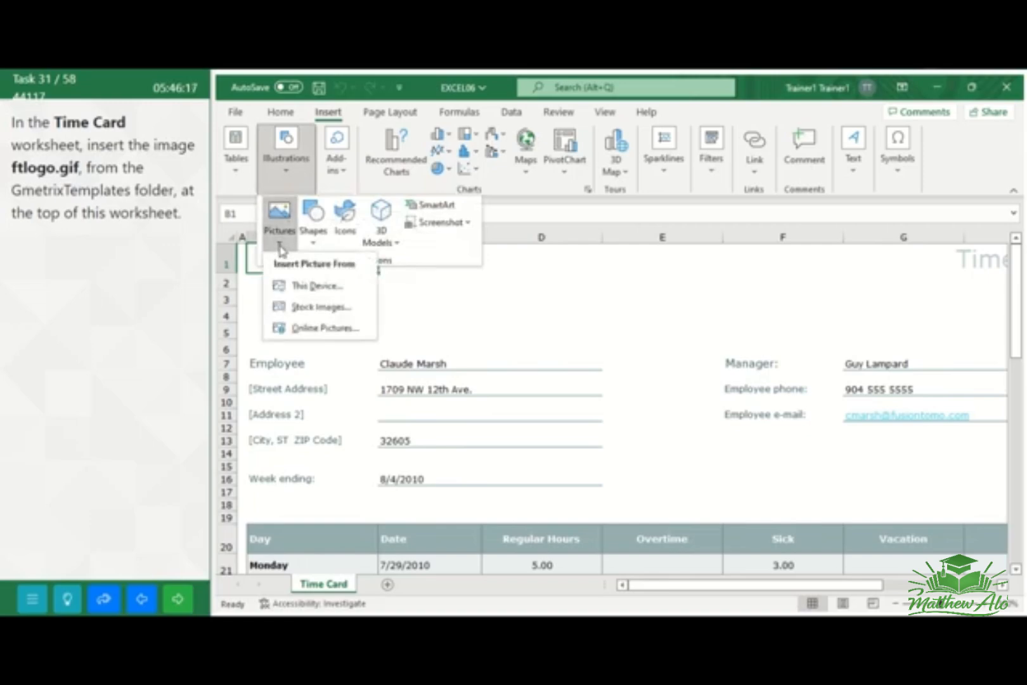
left_click(315, 286)
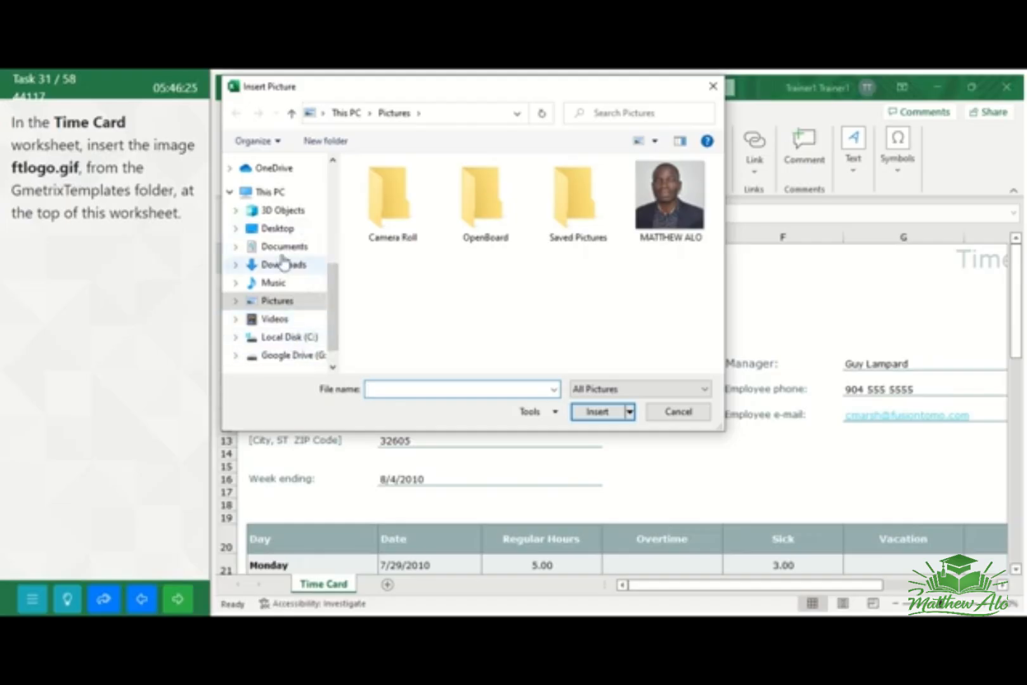
left_click(297, 248)
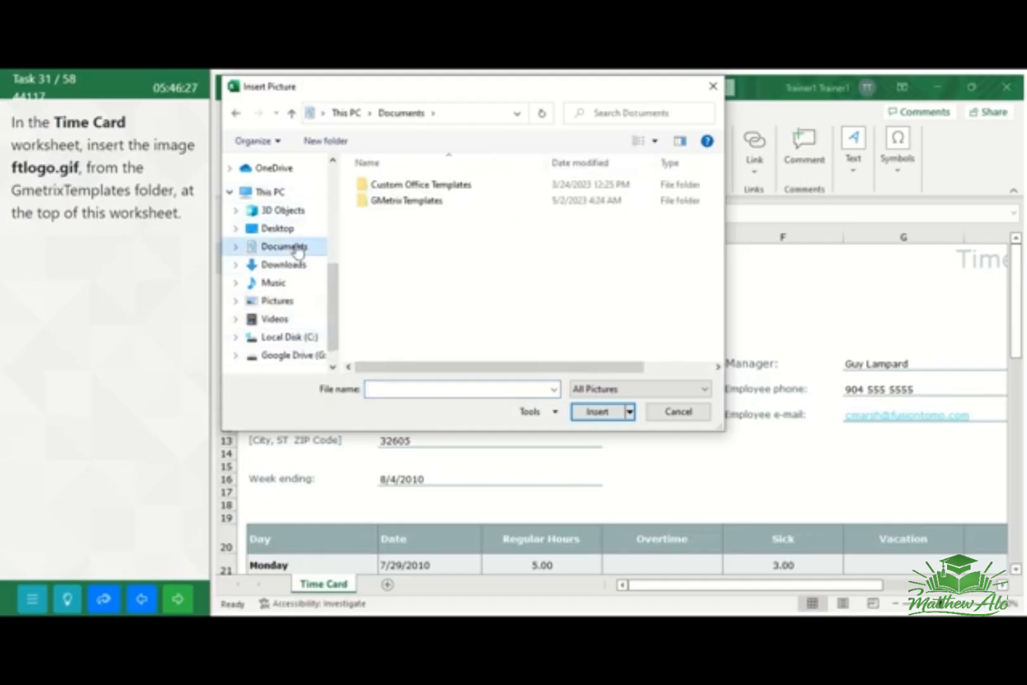
double_click(421, 204)
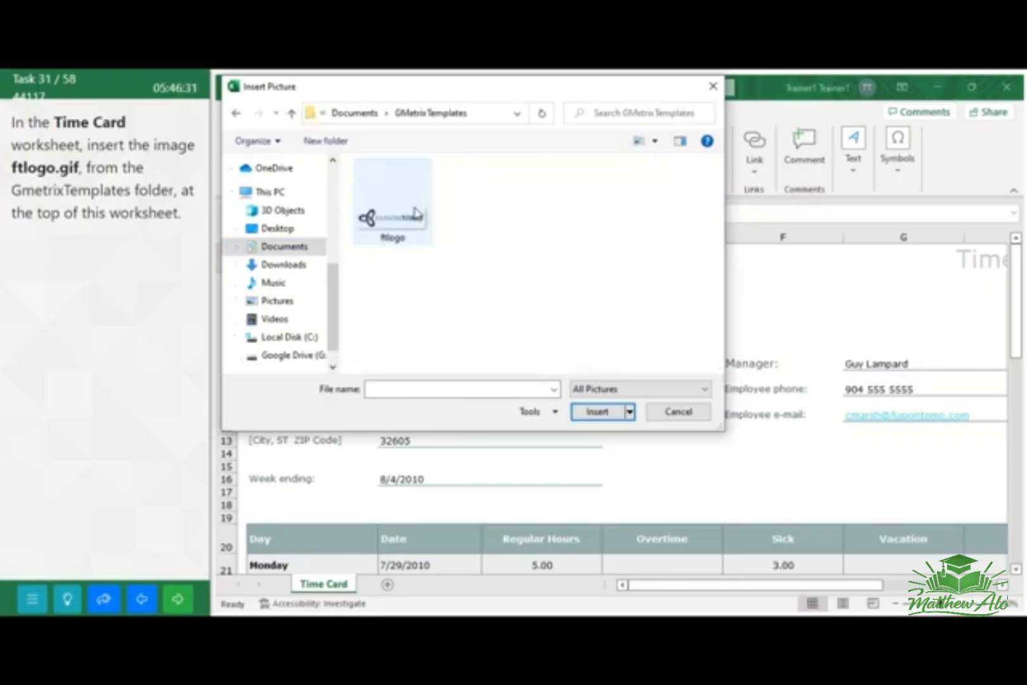
left_click(415, 215)
left_click(598, 412)
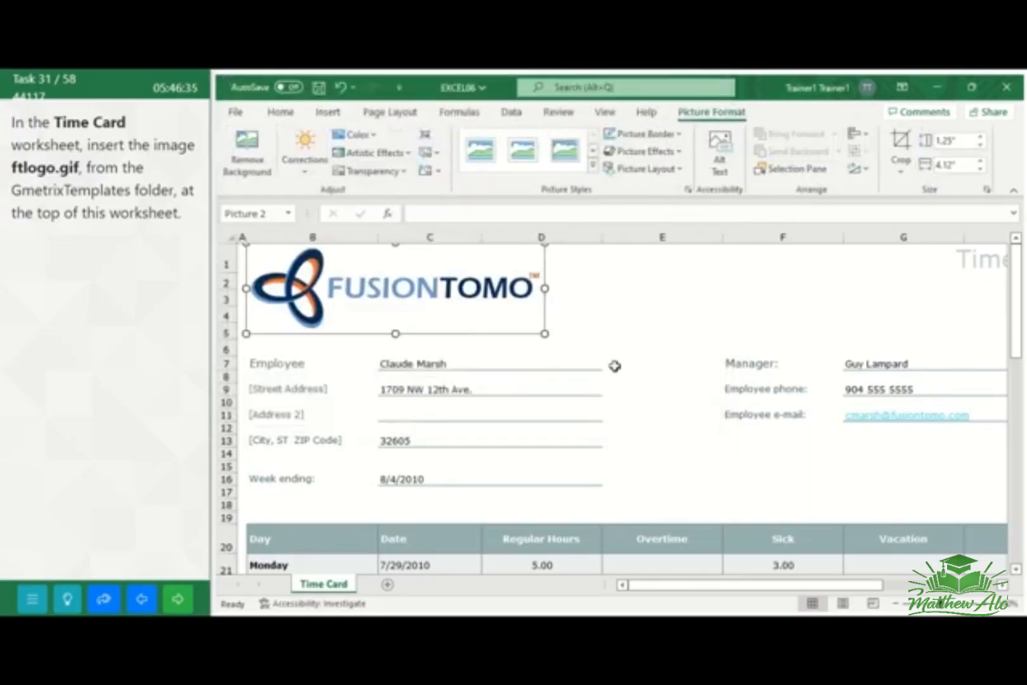
left_click(653, 328)
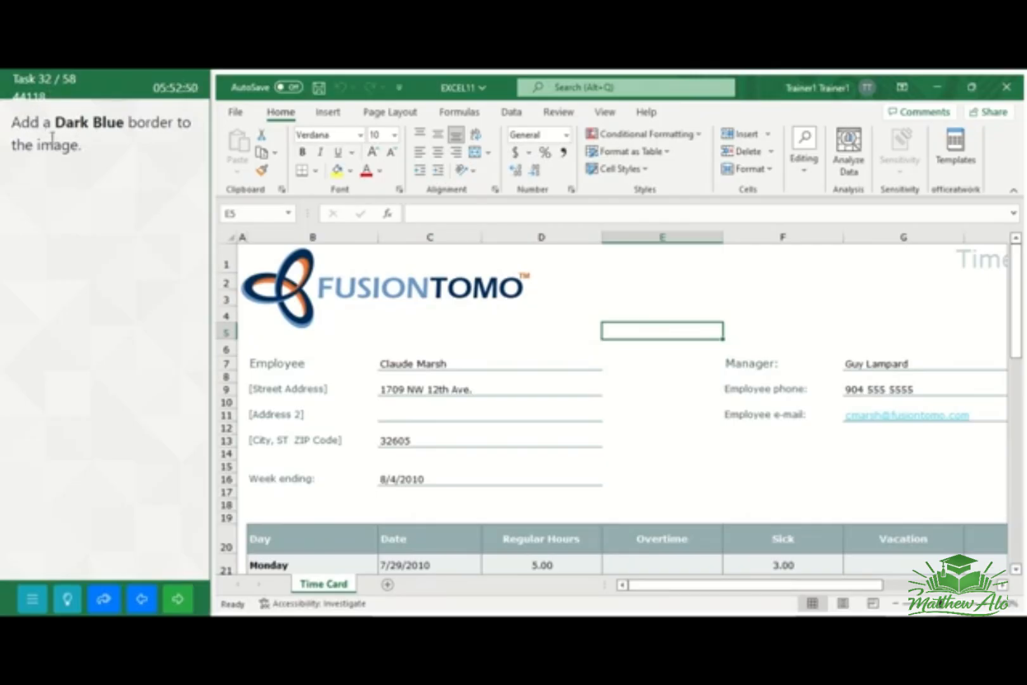
Add a Dark Blue picture border to the FusionTomo logo image at the top of the Time Card worksheet
left_click(309, 296)
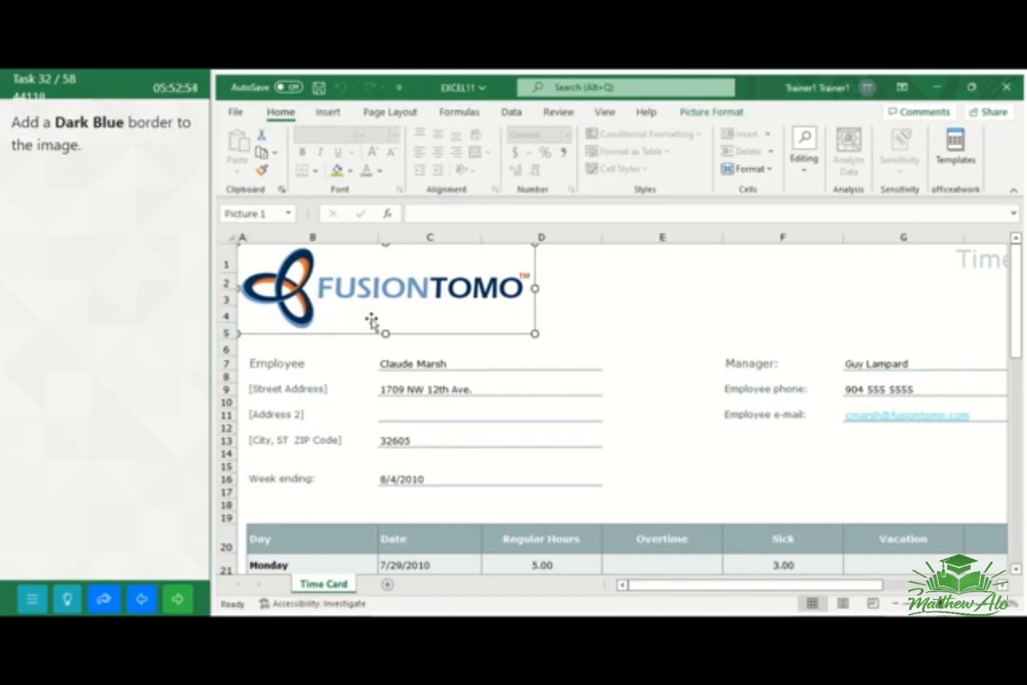
left_click(726, 114)
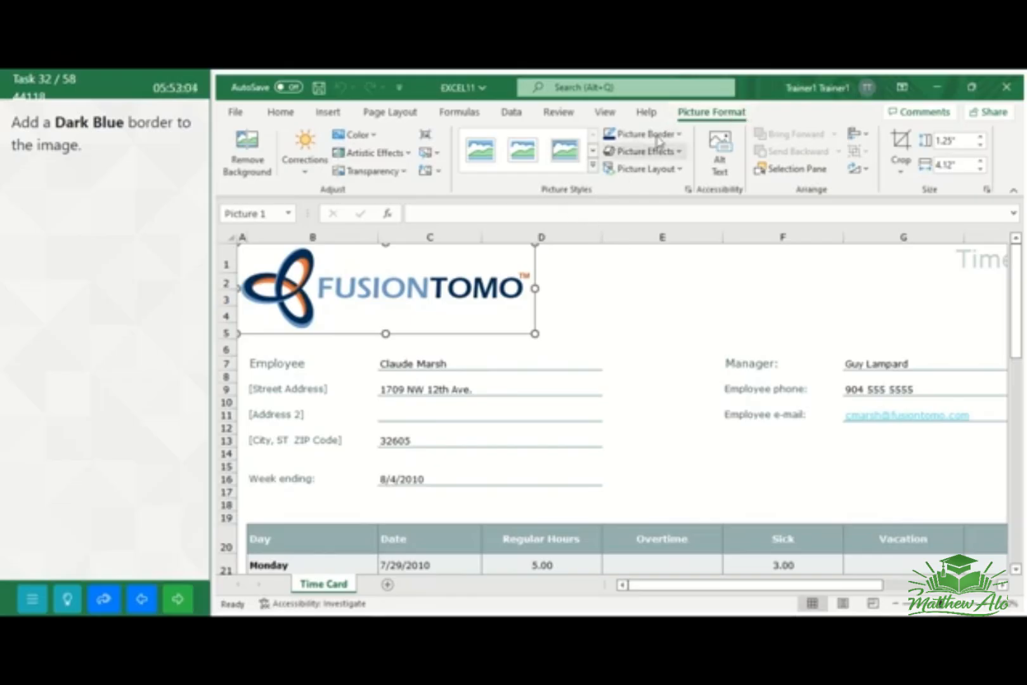
left_click(676, 134)
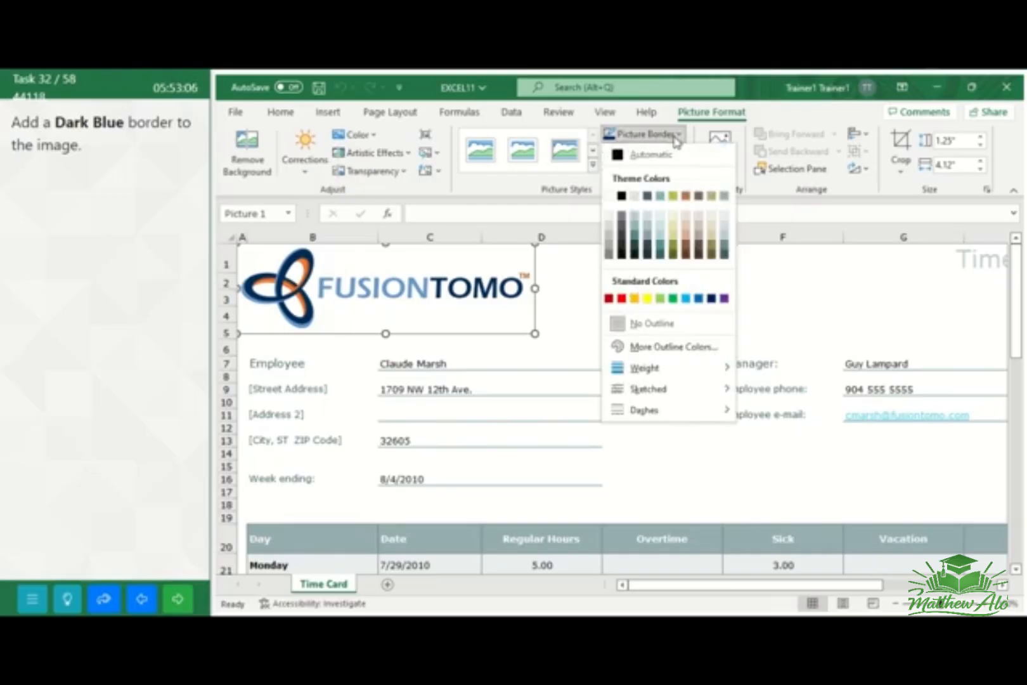
left_click(711, 299)
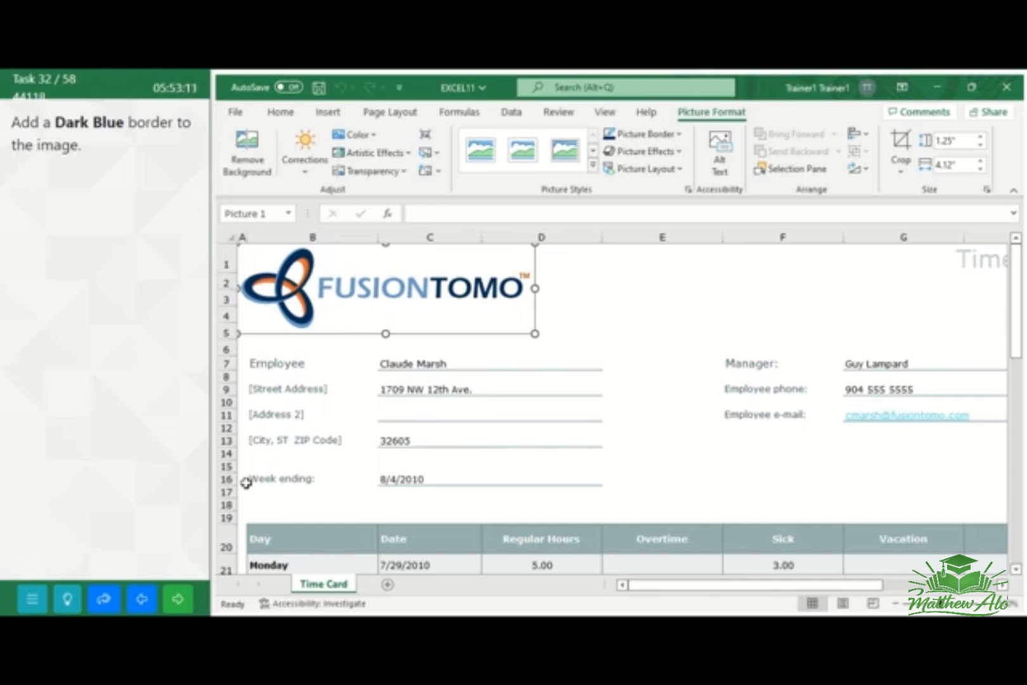
Deselect the logo image, go to the next task, and change the Time Card workbook's theme to Office
left_click(606, 335)
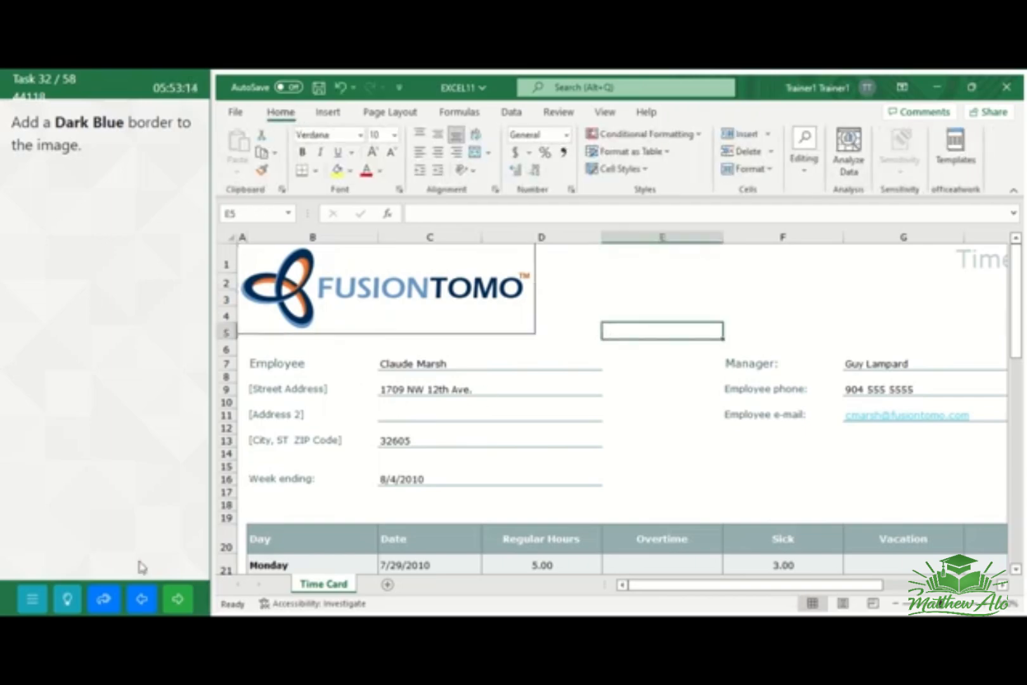
left_click(192, 585)
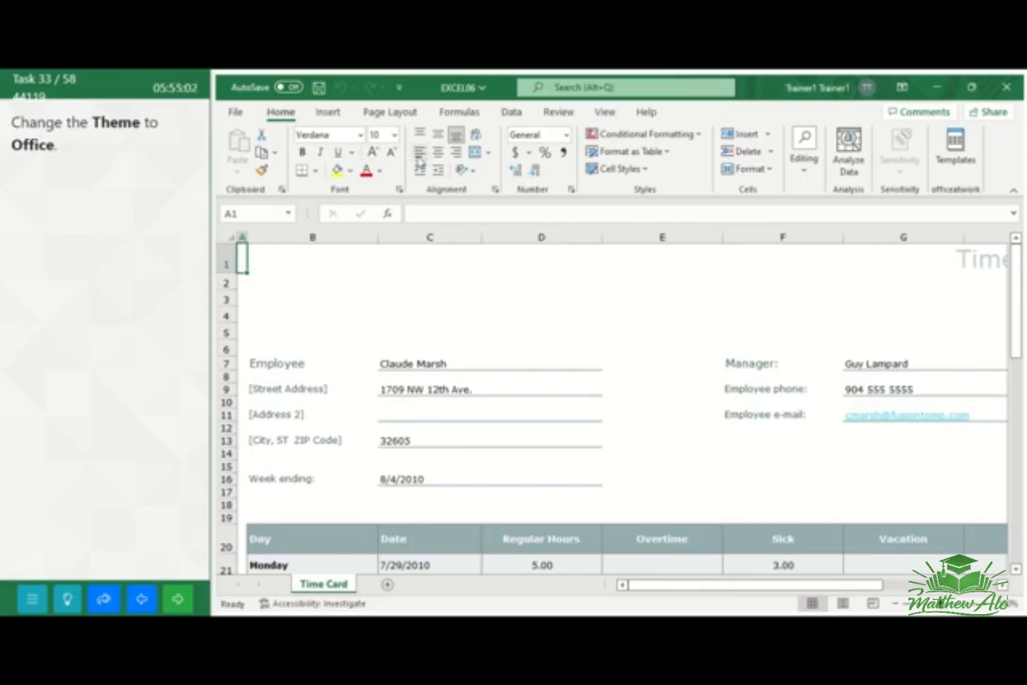
left_click(406, 114)
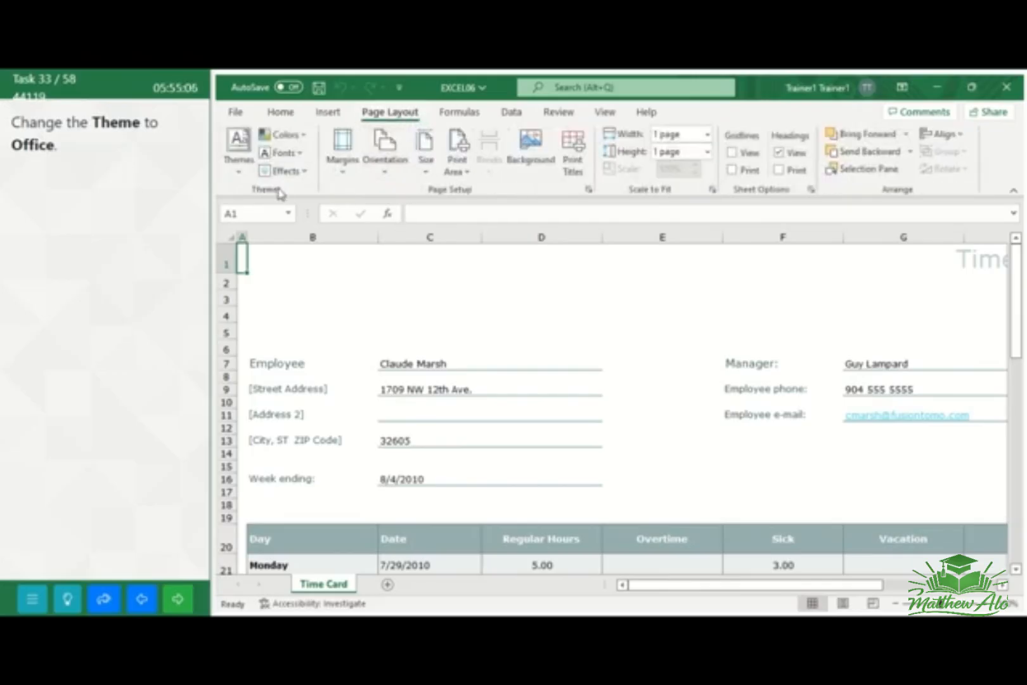
left_click(238, 159)
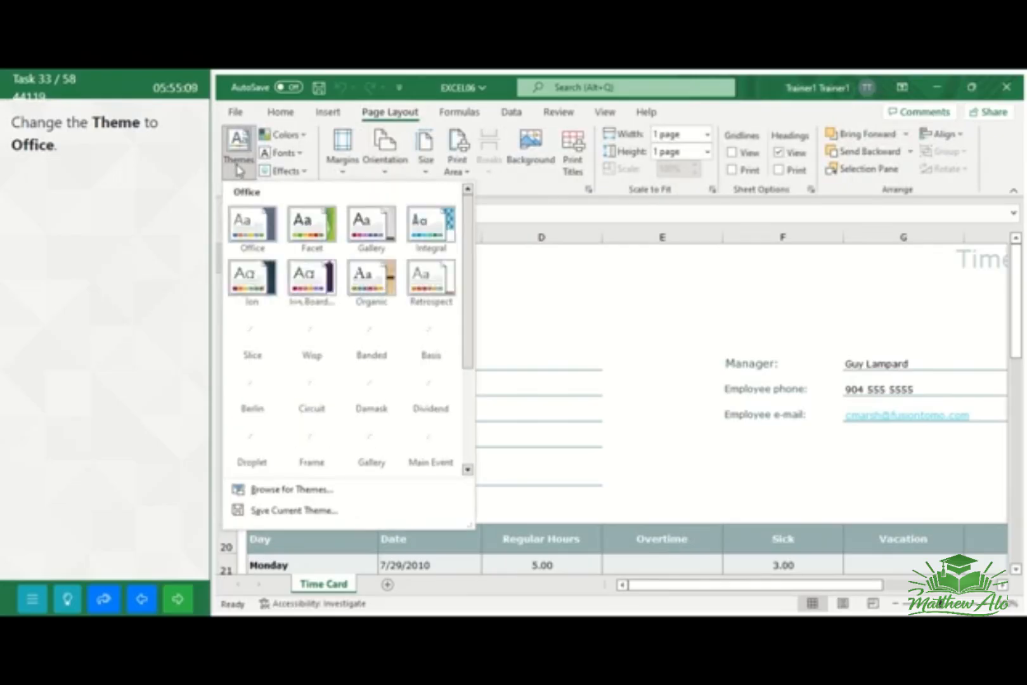
left_click(261, 233)
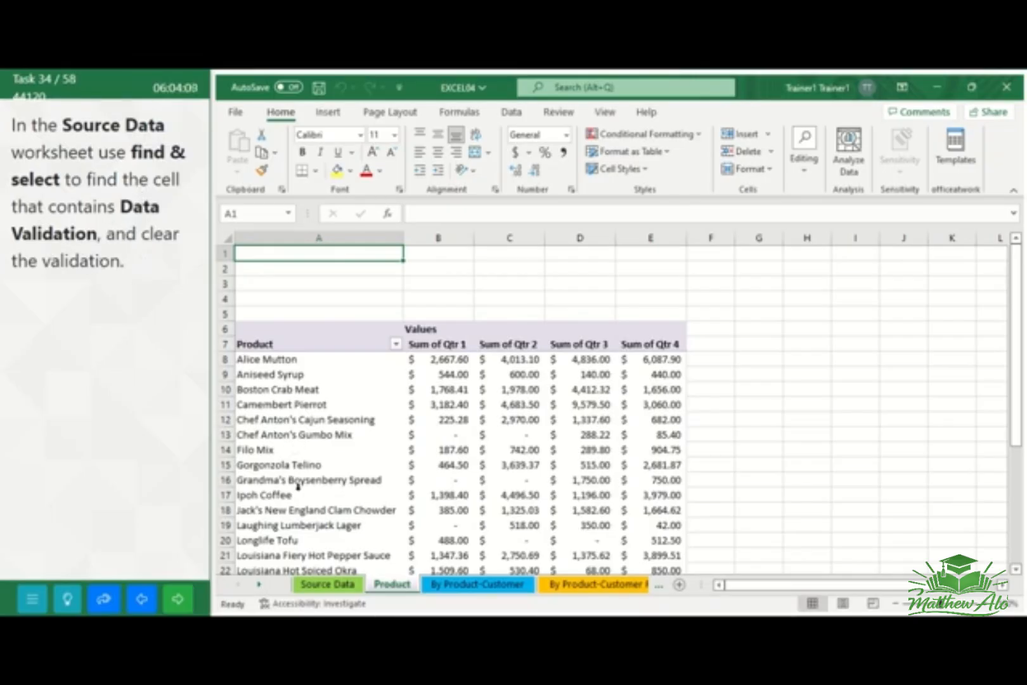
Use Find & Select on the Source Data worksheet to locate the cell that contains data validation
left_click(320, 586)
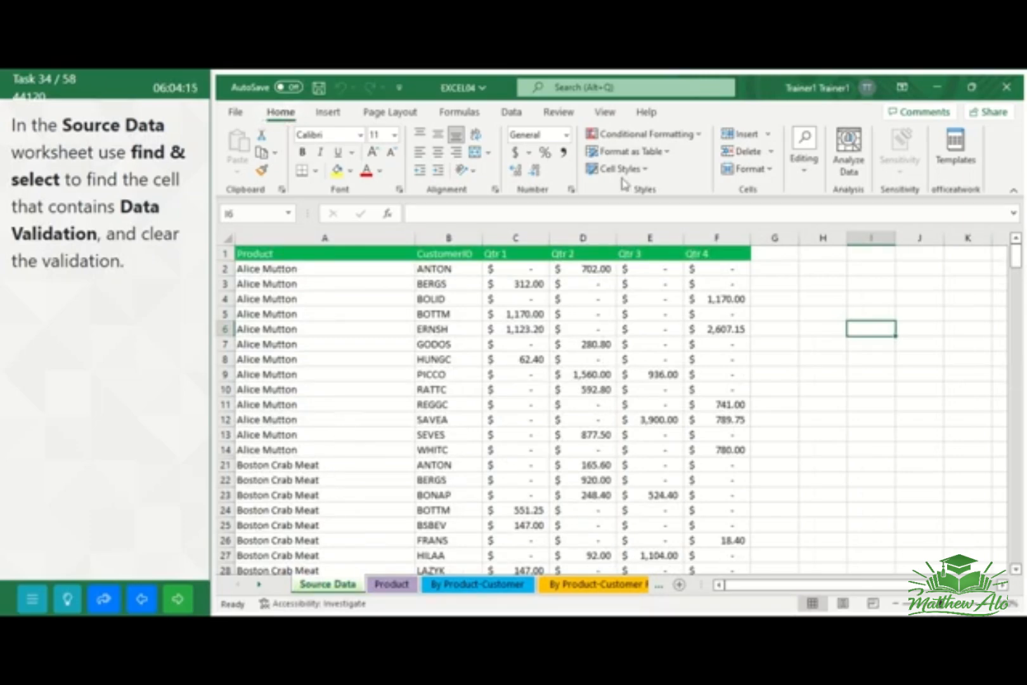
left_click(805, 171)
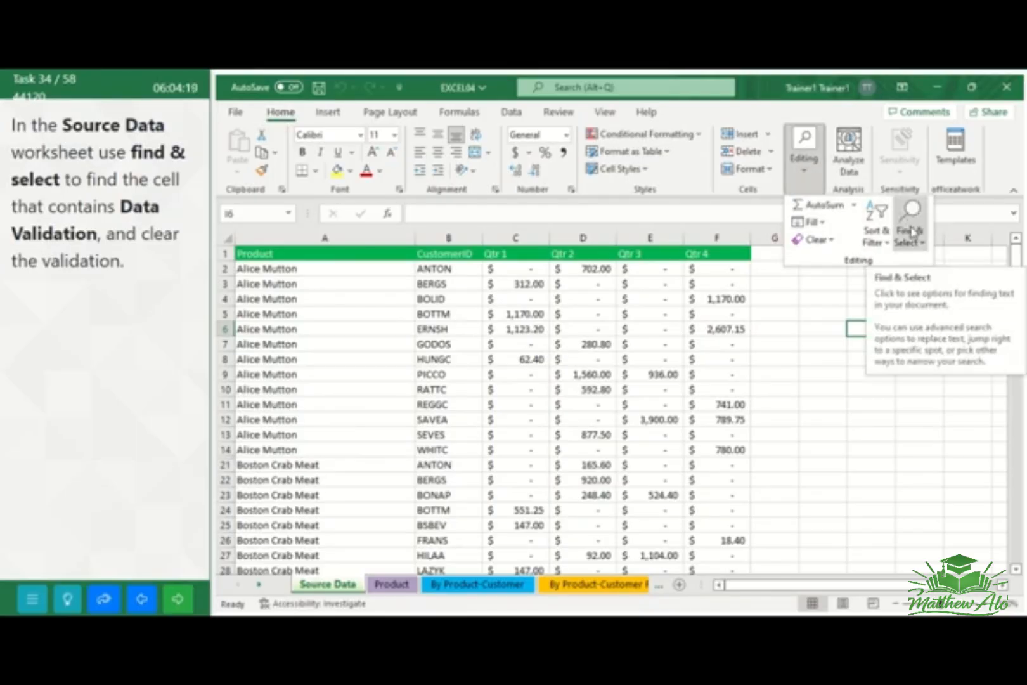
left_click(910, 235)
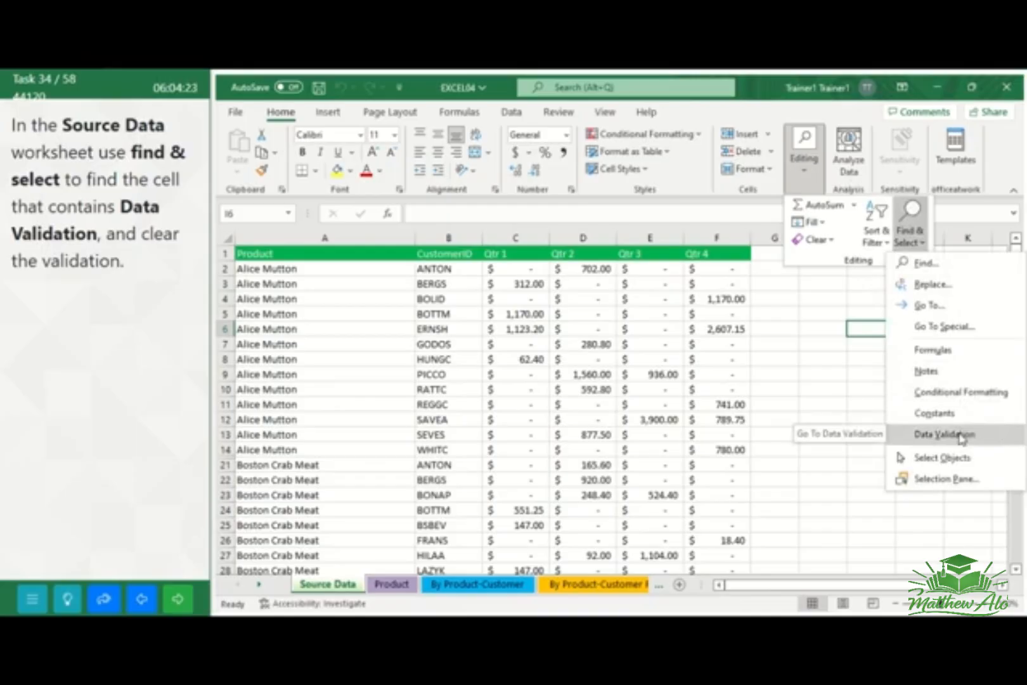
left_click(962, 437)
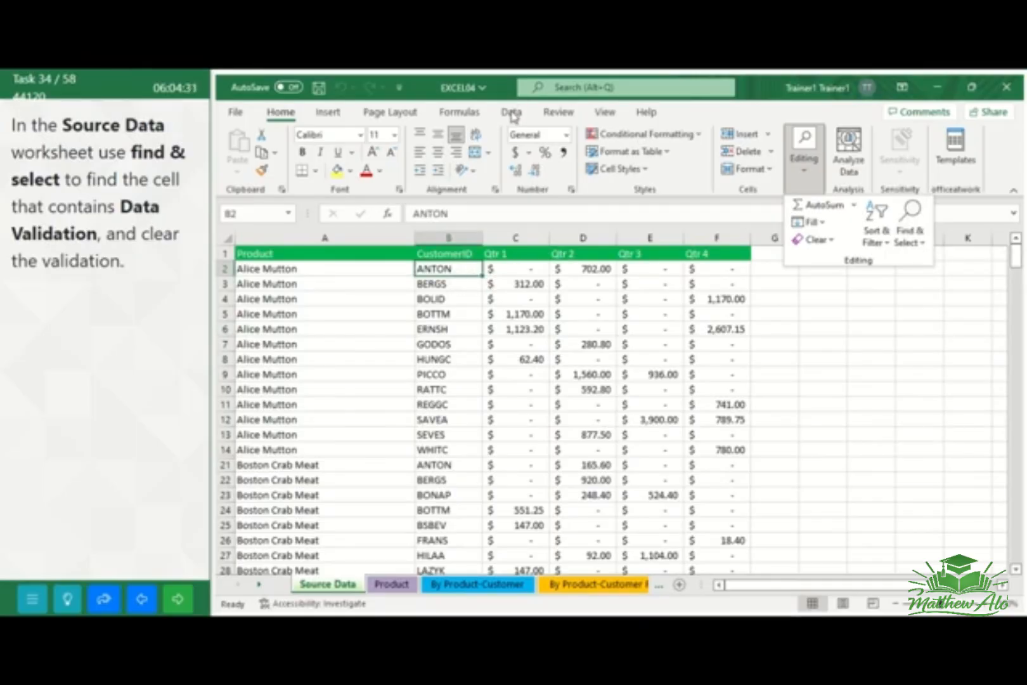
Clear all data validation settings from cell B2 of the Source Data worksheet, and go to the next task
left_click(511, 113)
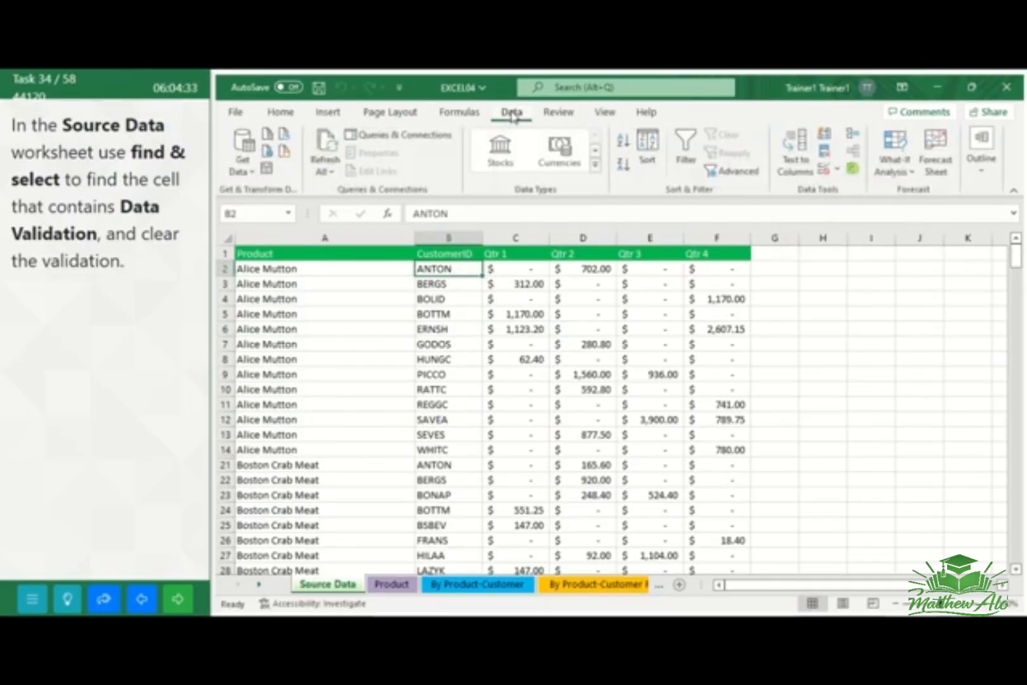
left_click(838, 170)
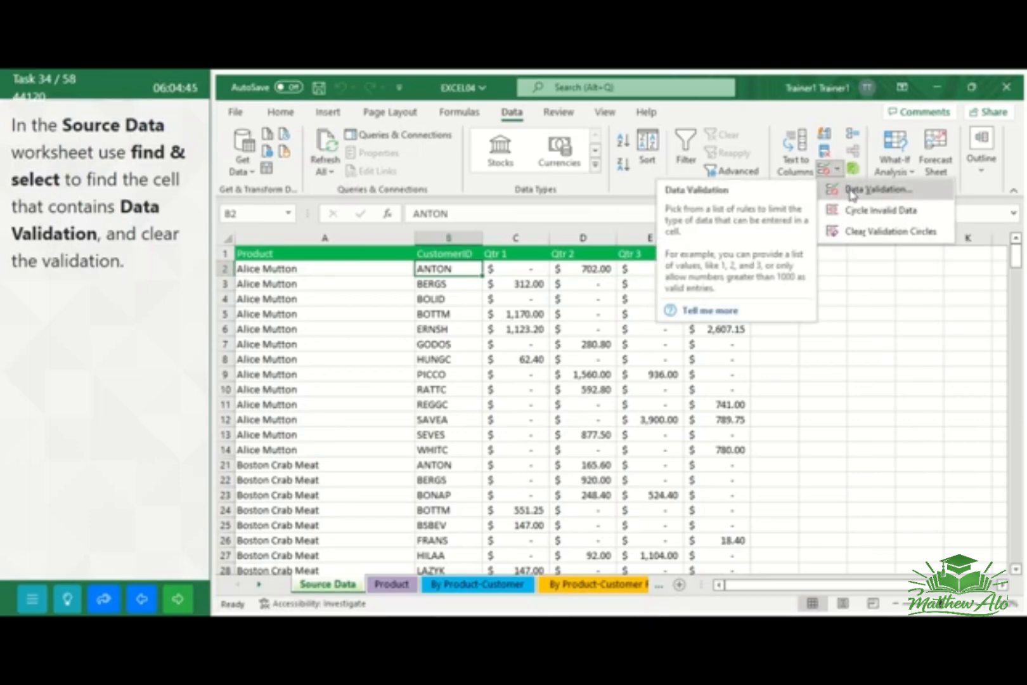
left_click(851, 191)
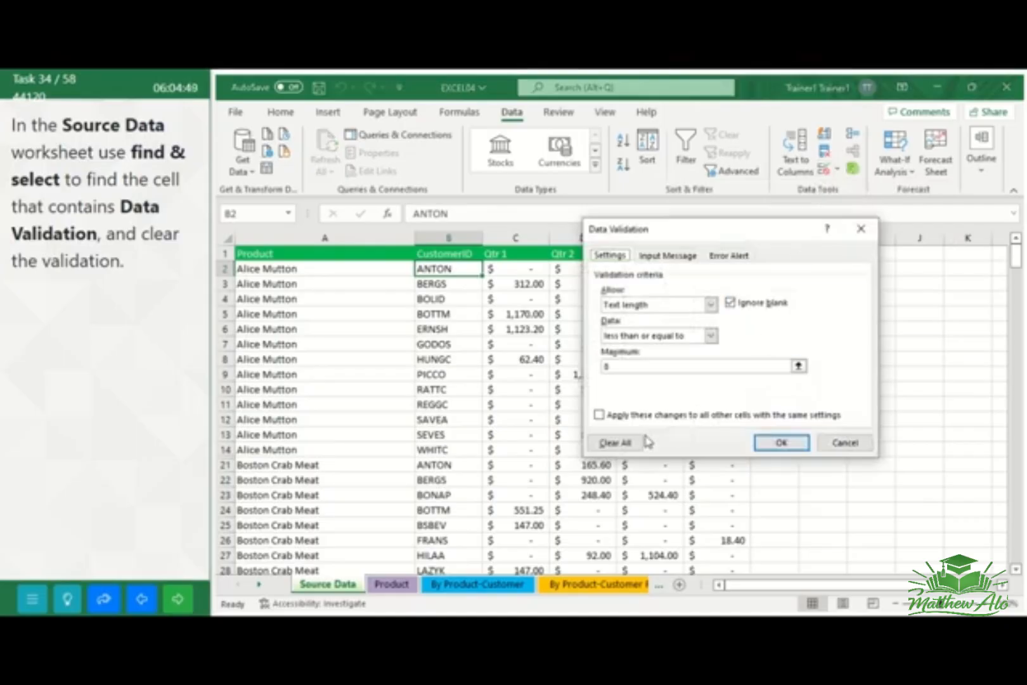
left_click(623, 452)
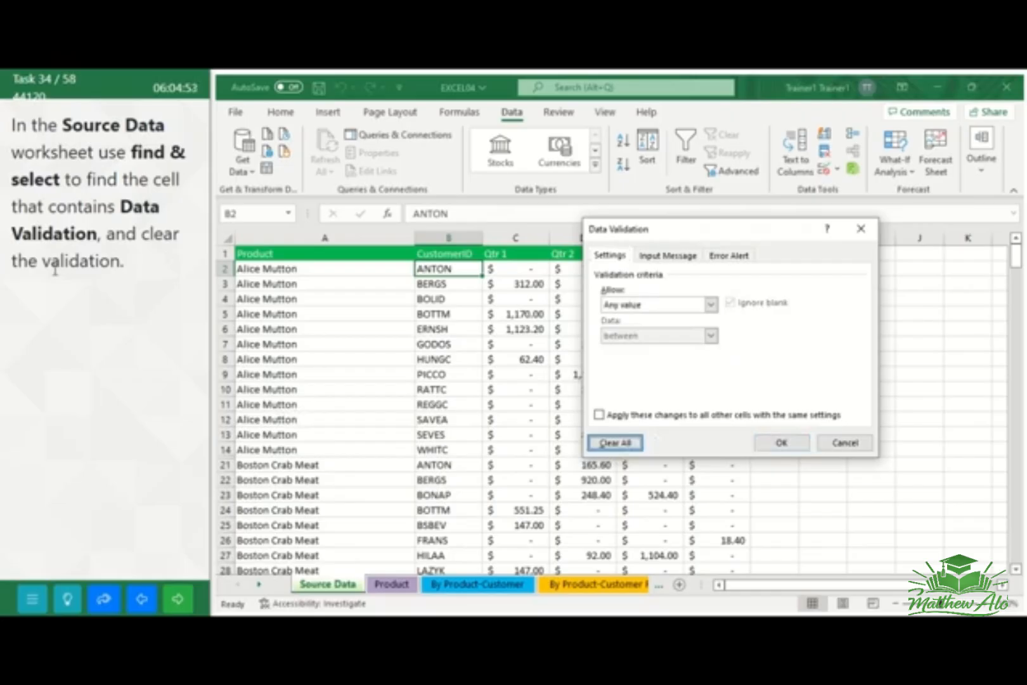
left_click(797, 445)
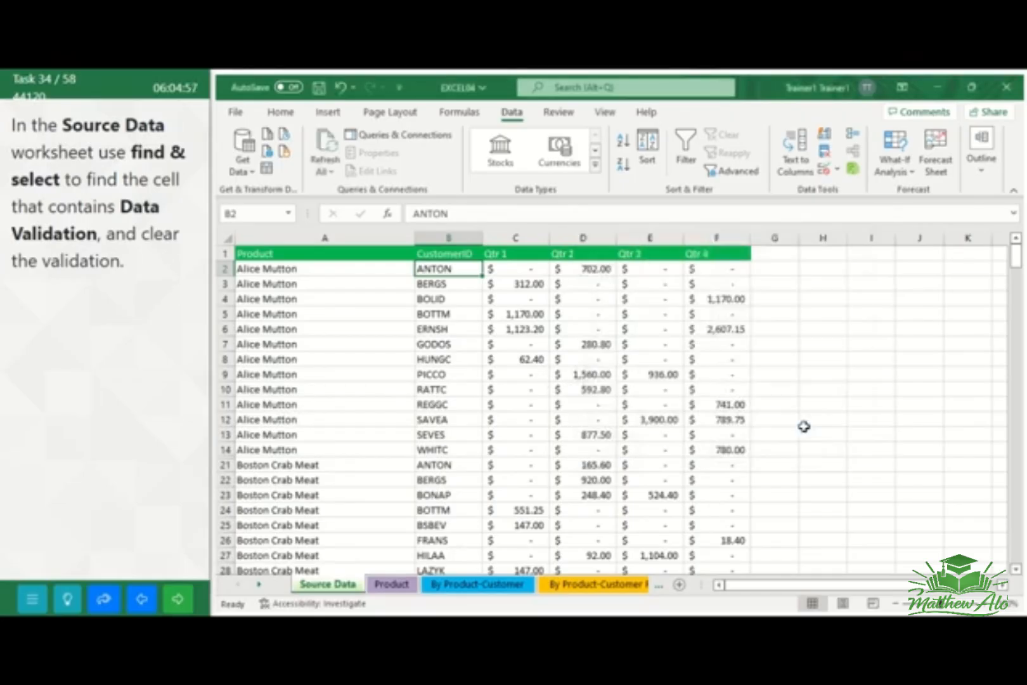
left_click(817, 382)
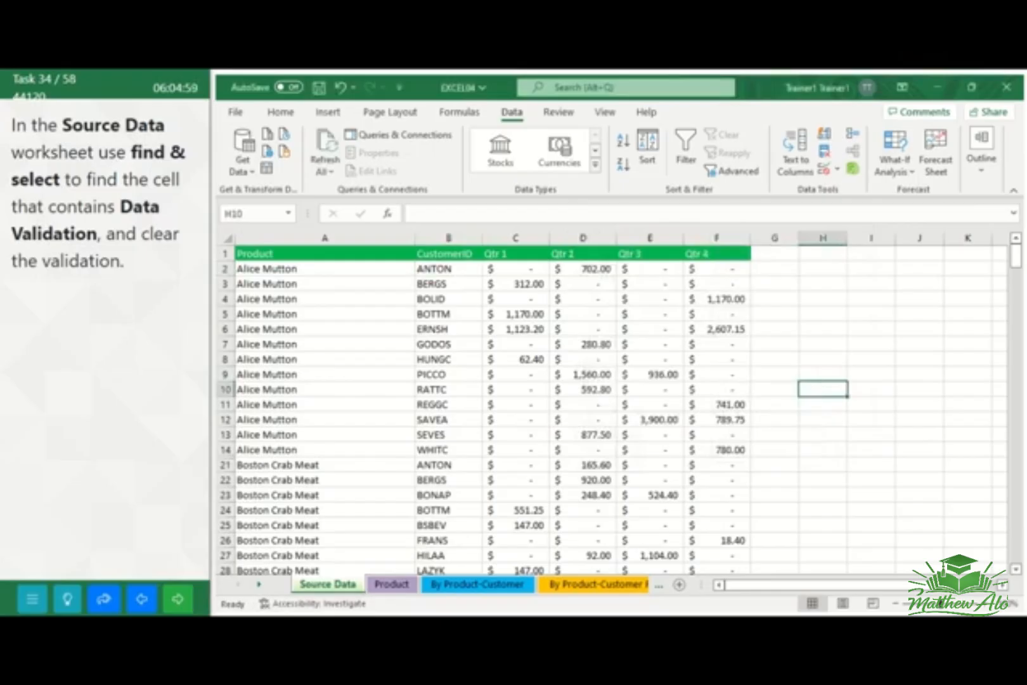
left_click(188, 607)
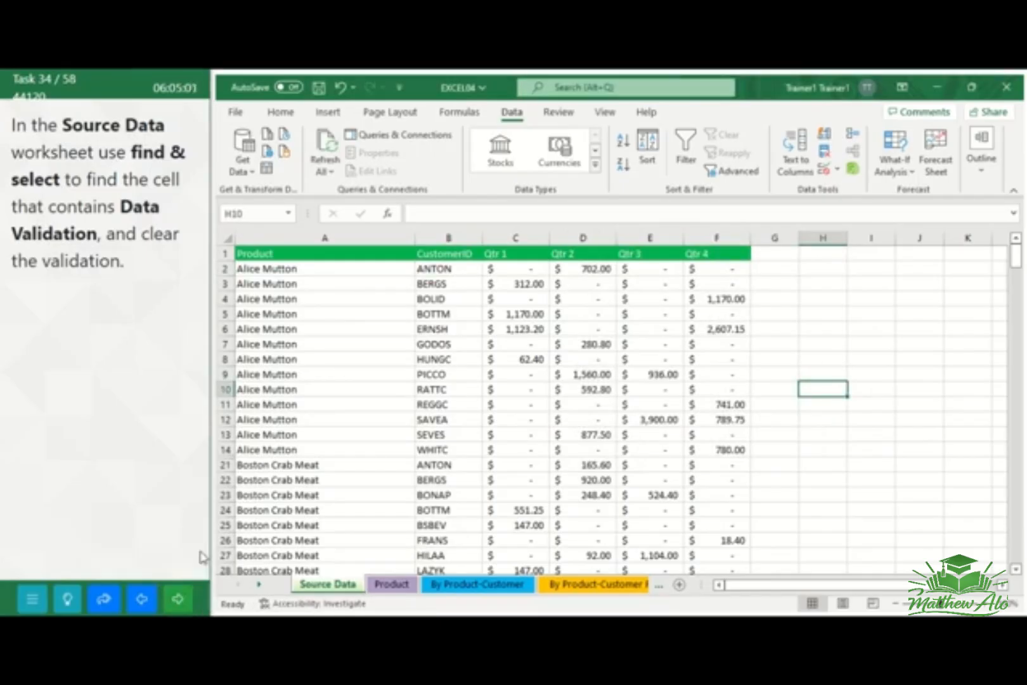
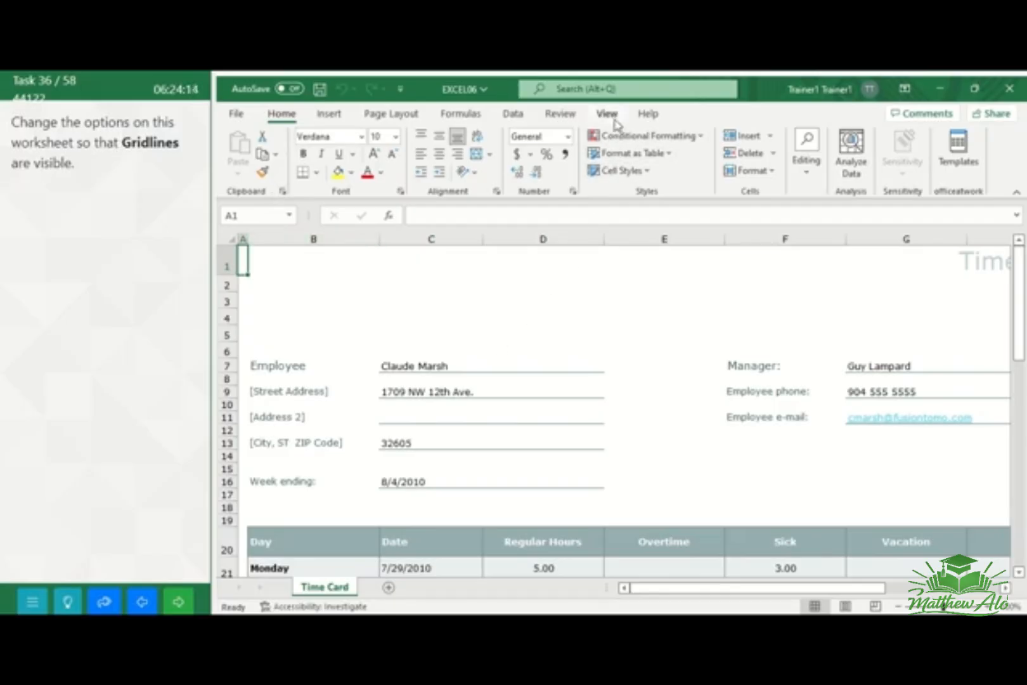
Show the gridlines on the Time Card worksheet and go to the next task
left_click(607, 114)
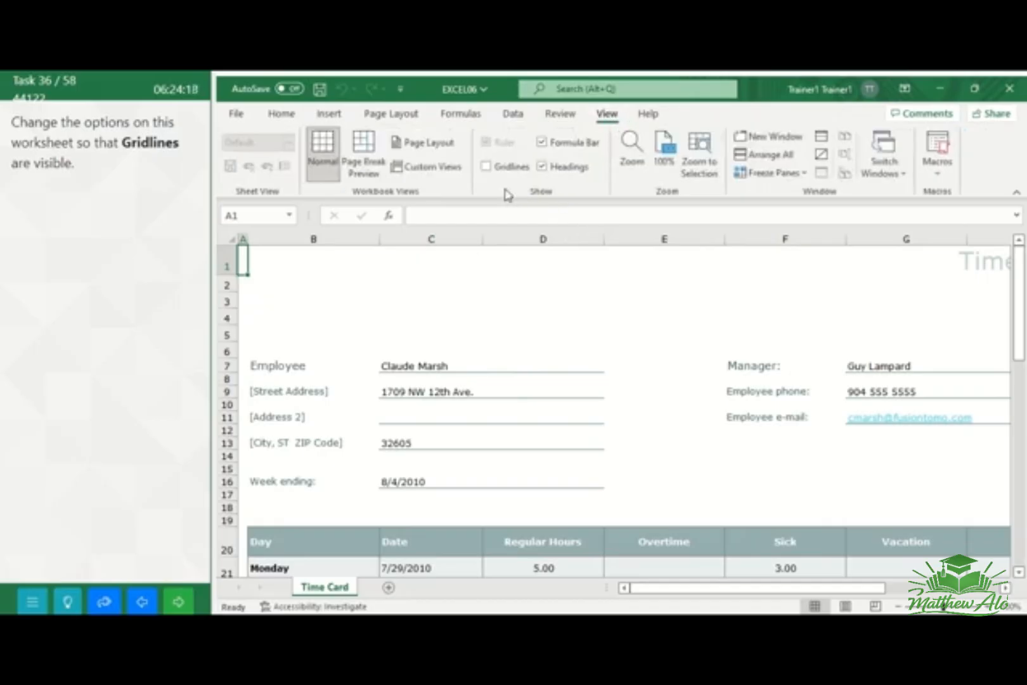
left_click(487, 167)
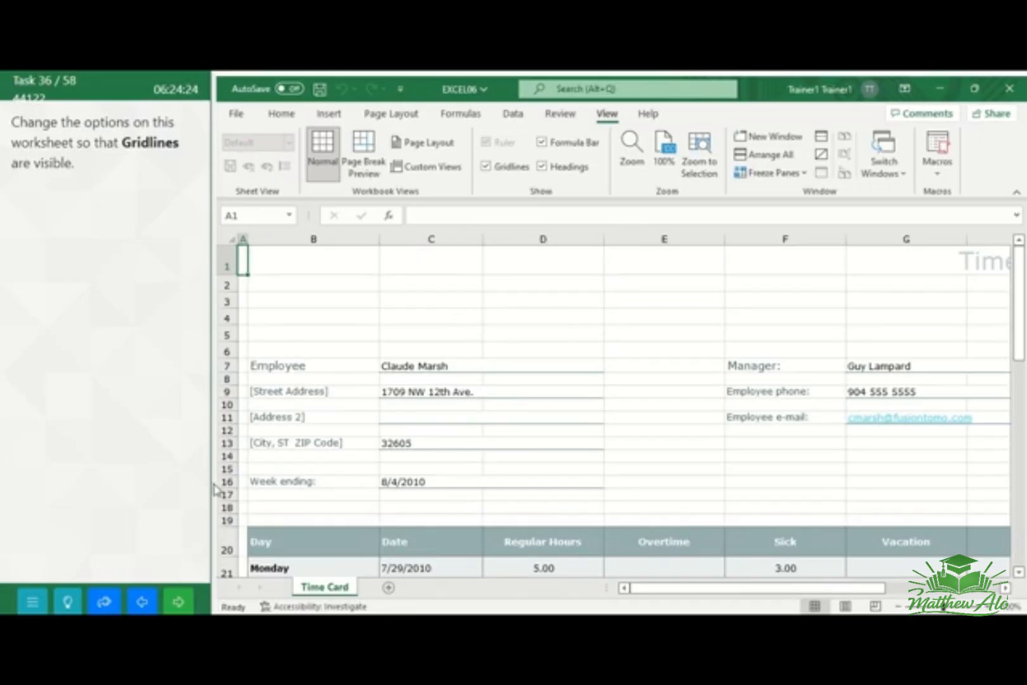
left_click(177, 604)
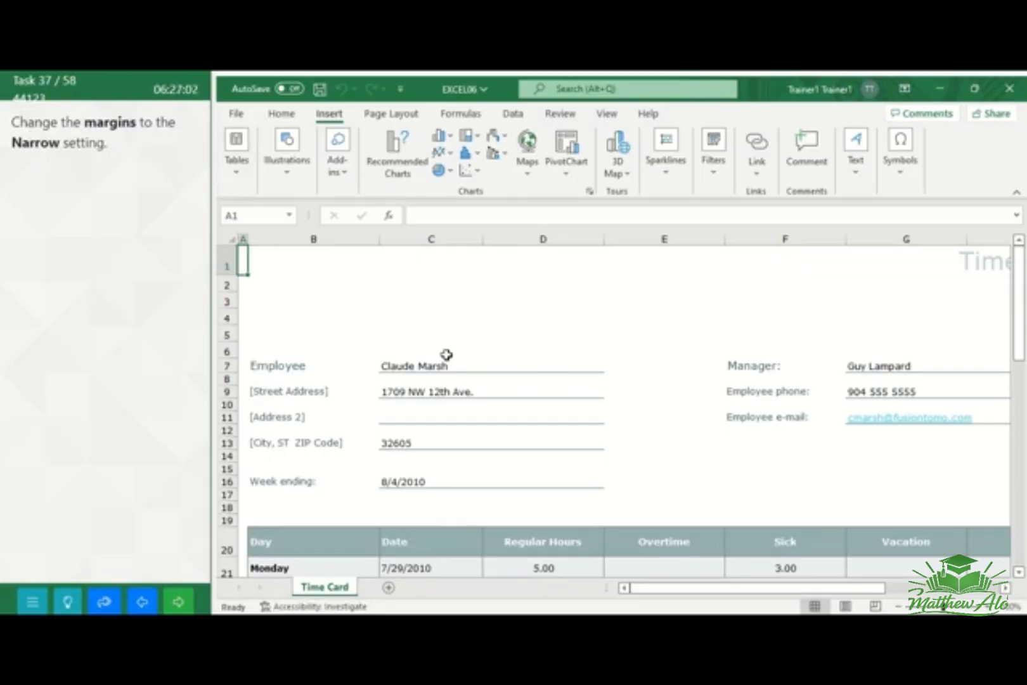
Set the Time Card worksheet's page margins to Narrow and go to the next task
left_click(392, 114)
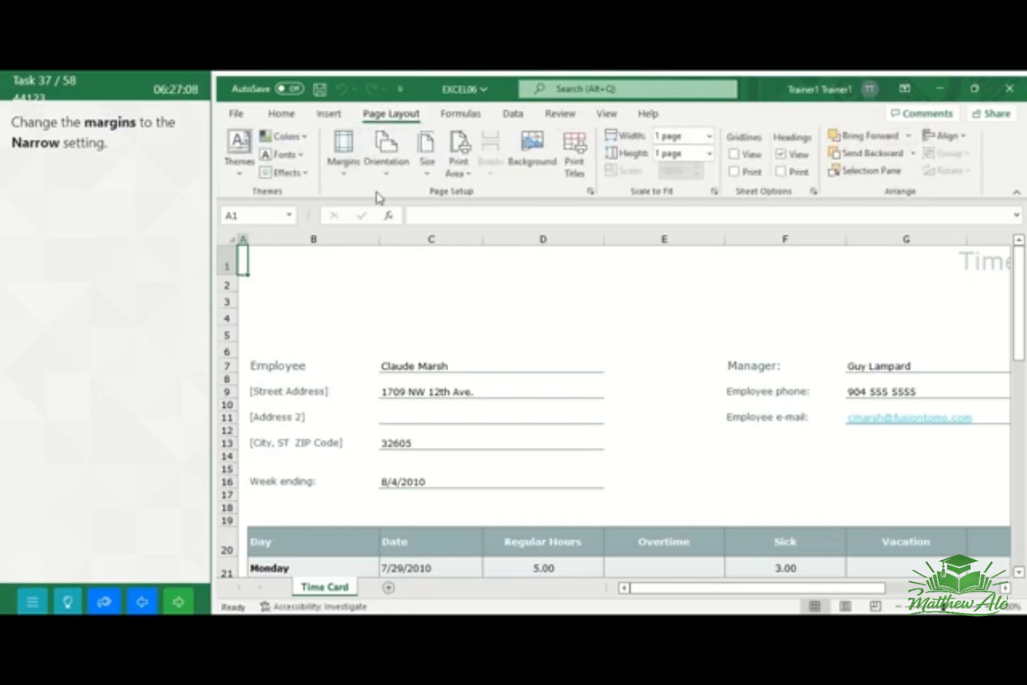
left_click(348, 181)
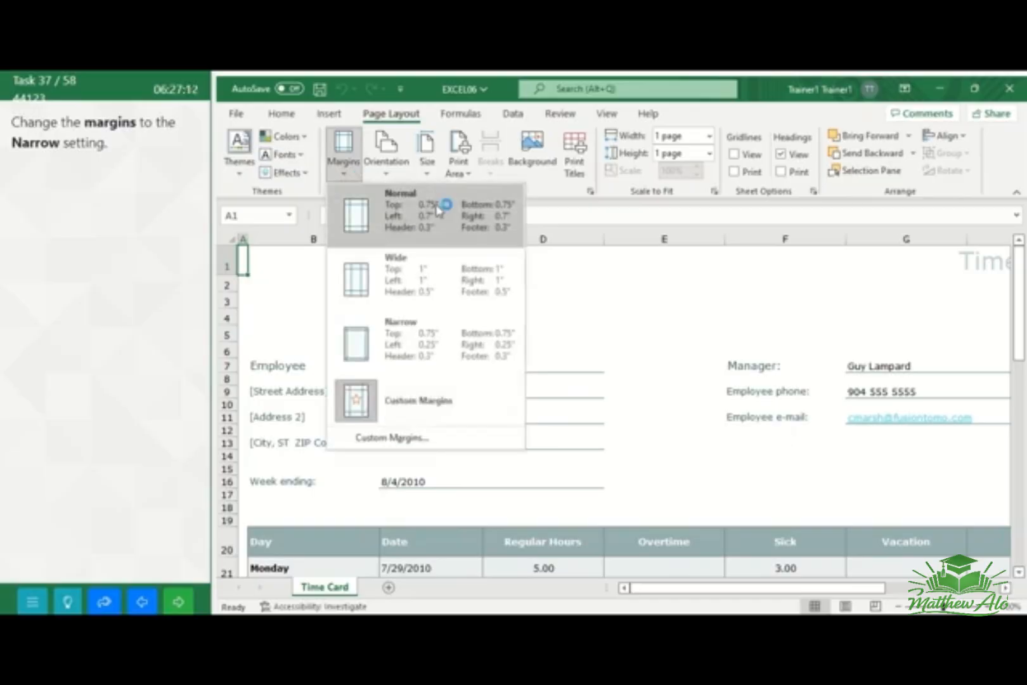
left_click(428, 348)
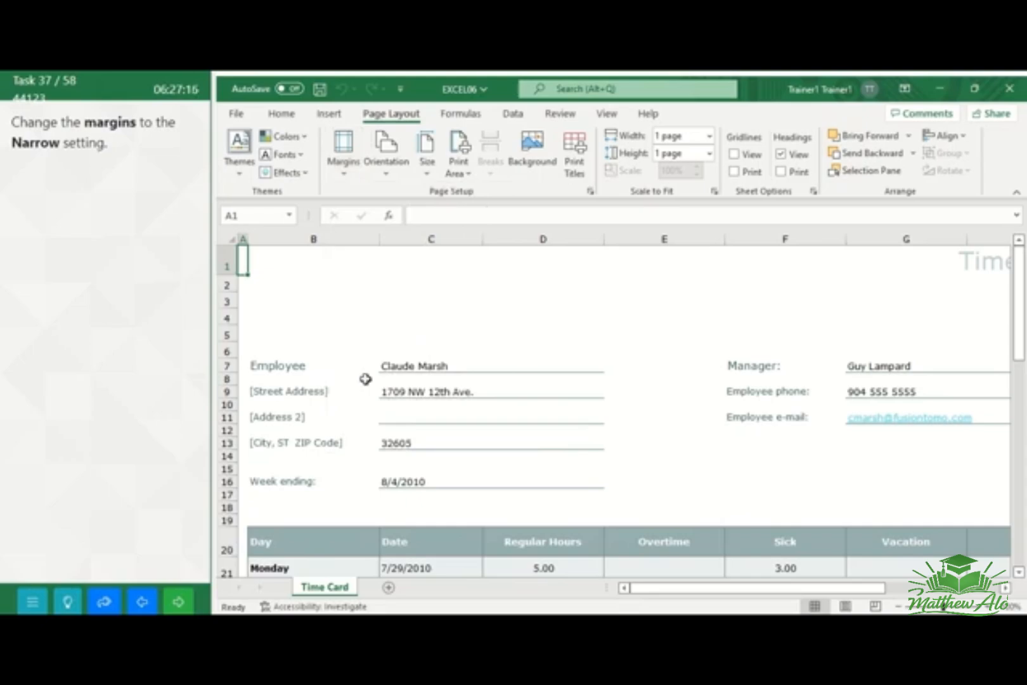
left_click(184, 607)
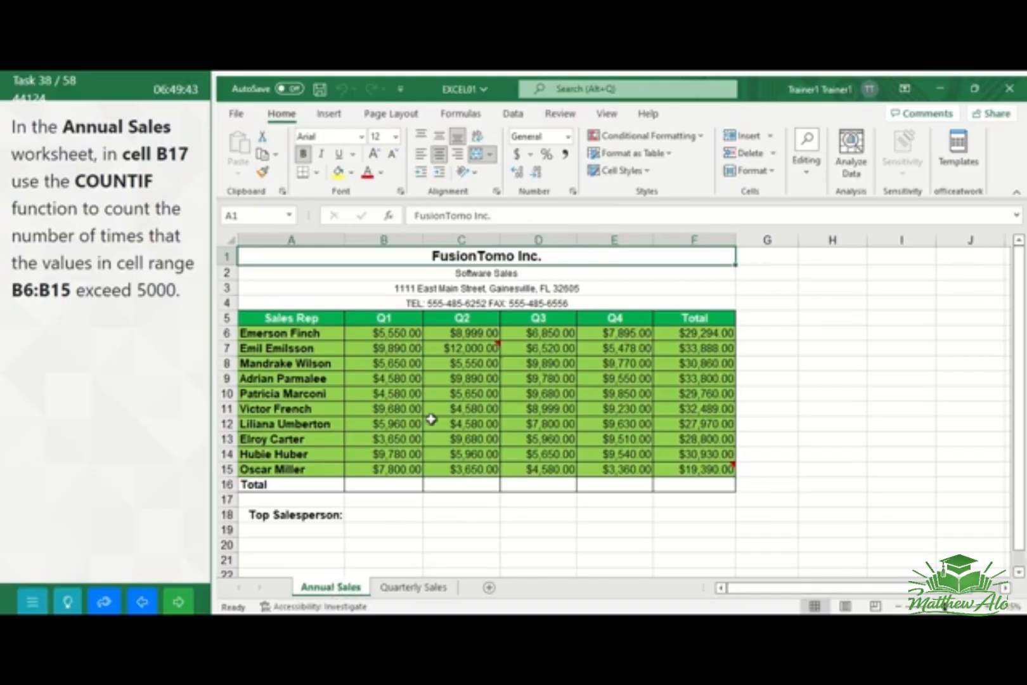
Search for the COUNTIF function and insert it into cell B17 of the Annual Sales worksheet
left_click(375, 500)
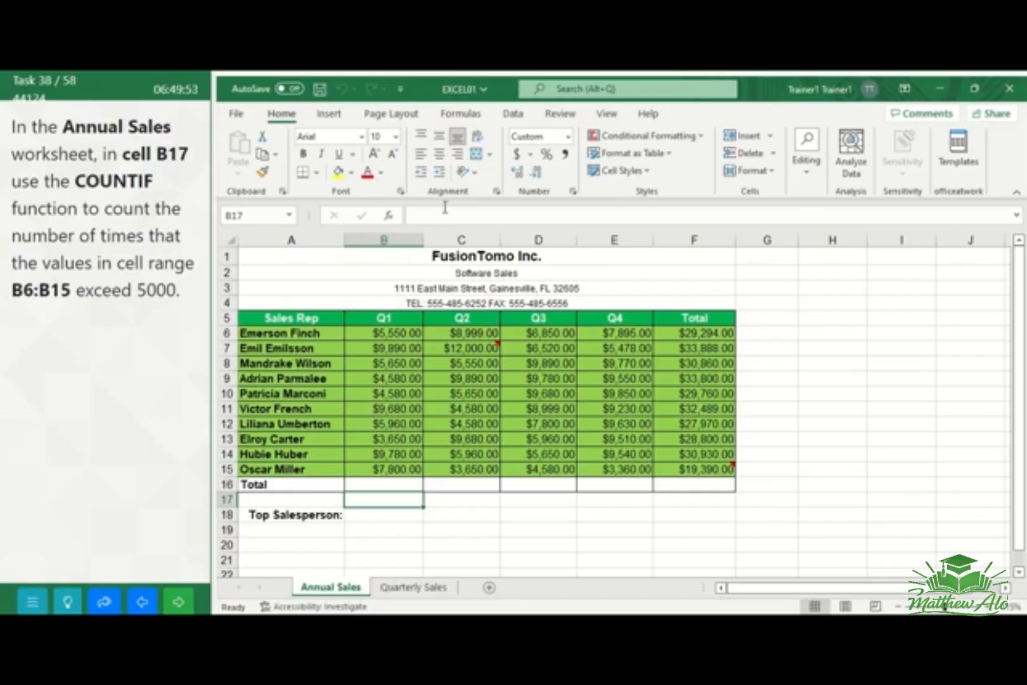
left_click(459, 117)
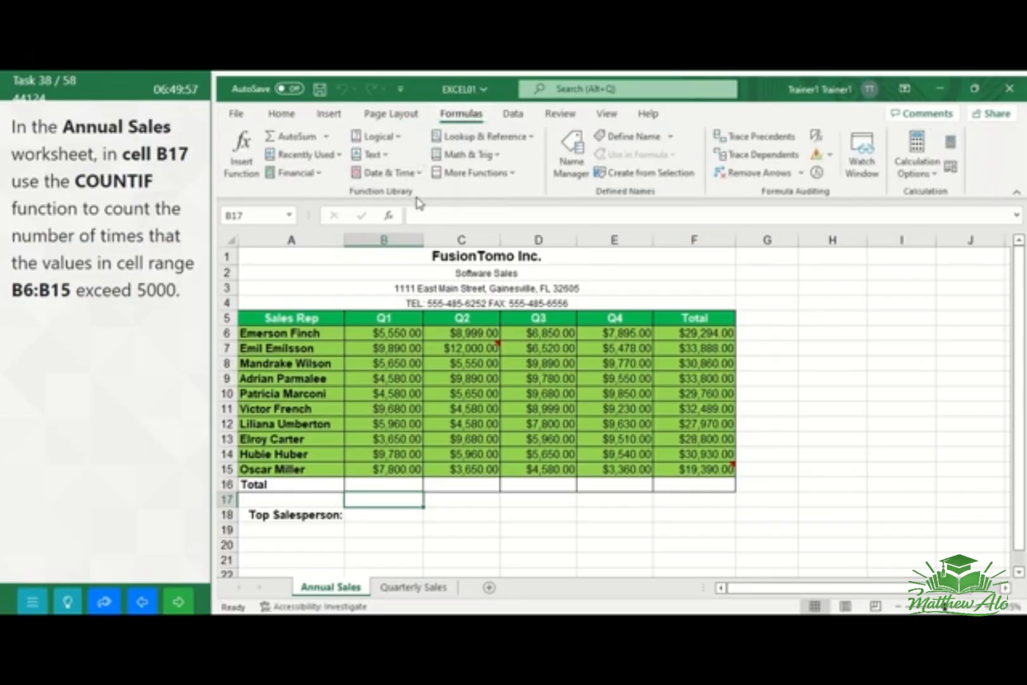
left_click(246, 166)
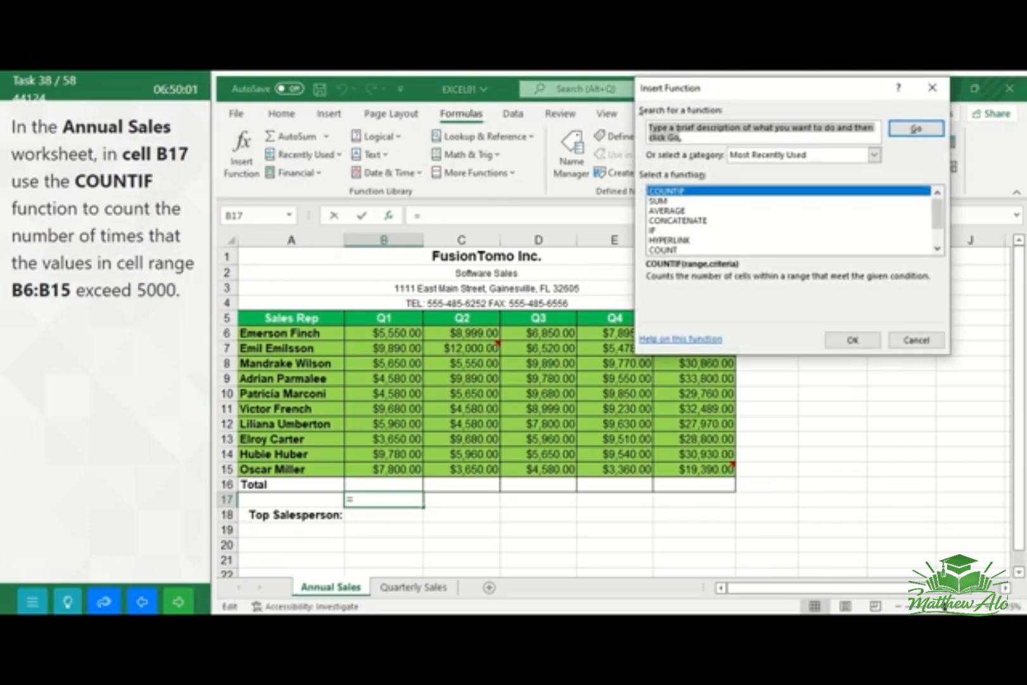
type("COUNTIF")
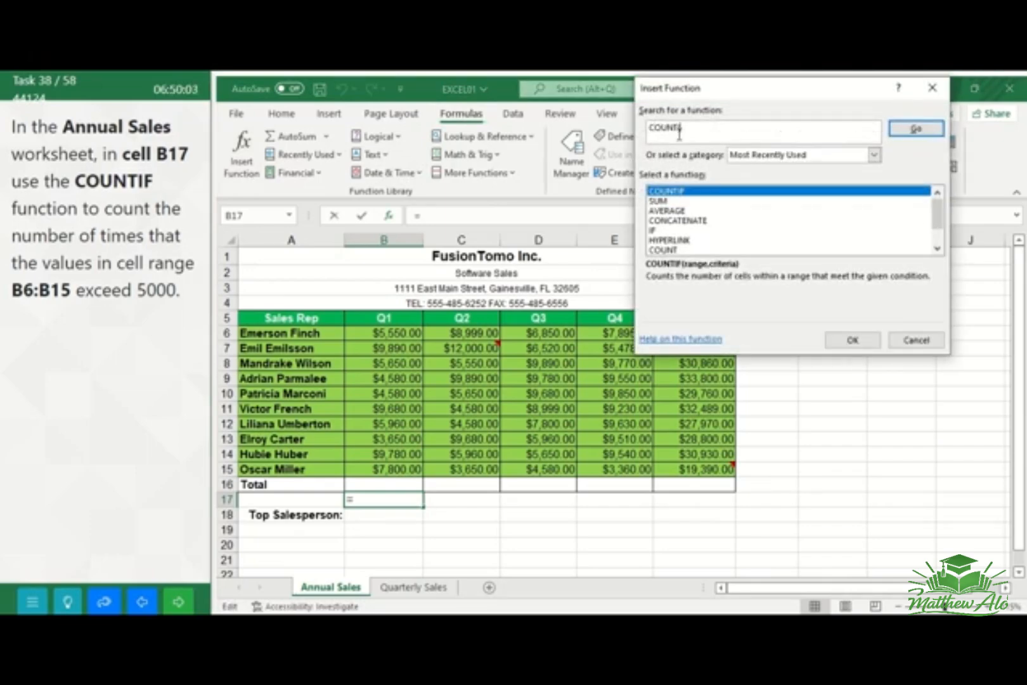
left_click(917, 130)
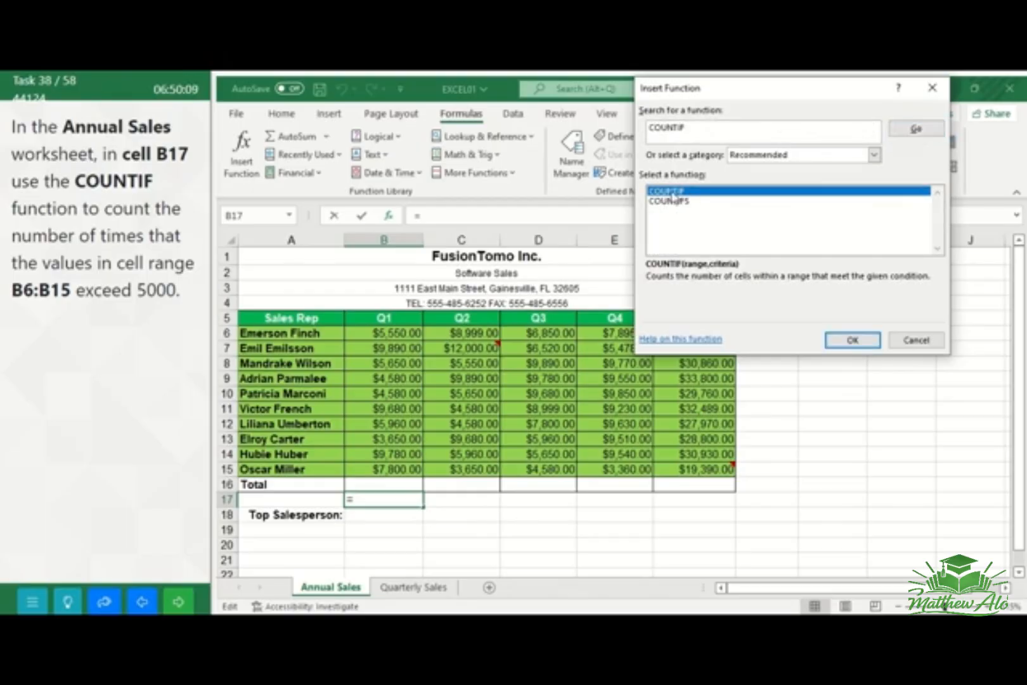
left_click(853, 341)
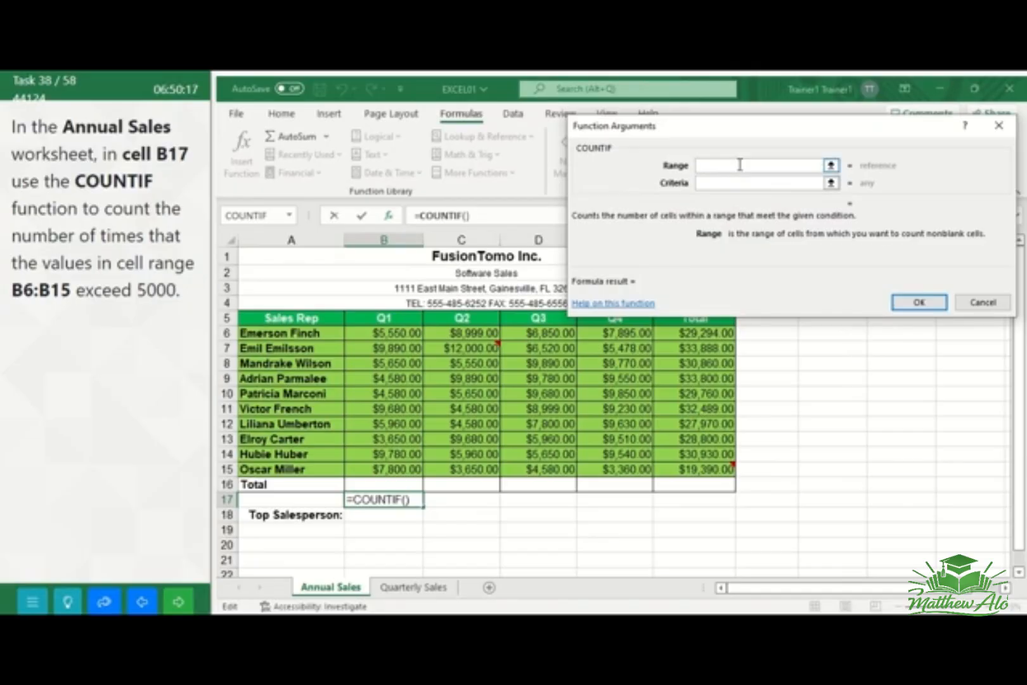
Set the range argument of the COUNTIF function to B6:B15
type("B6")
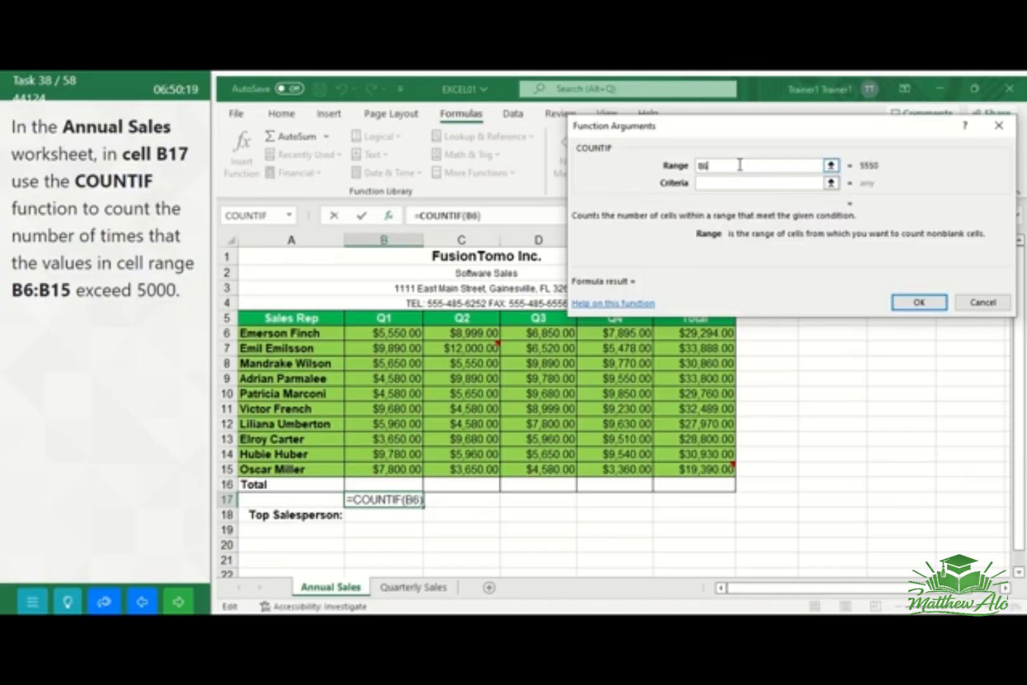
type(":")
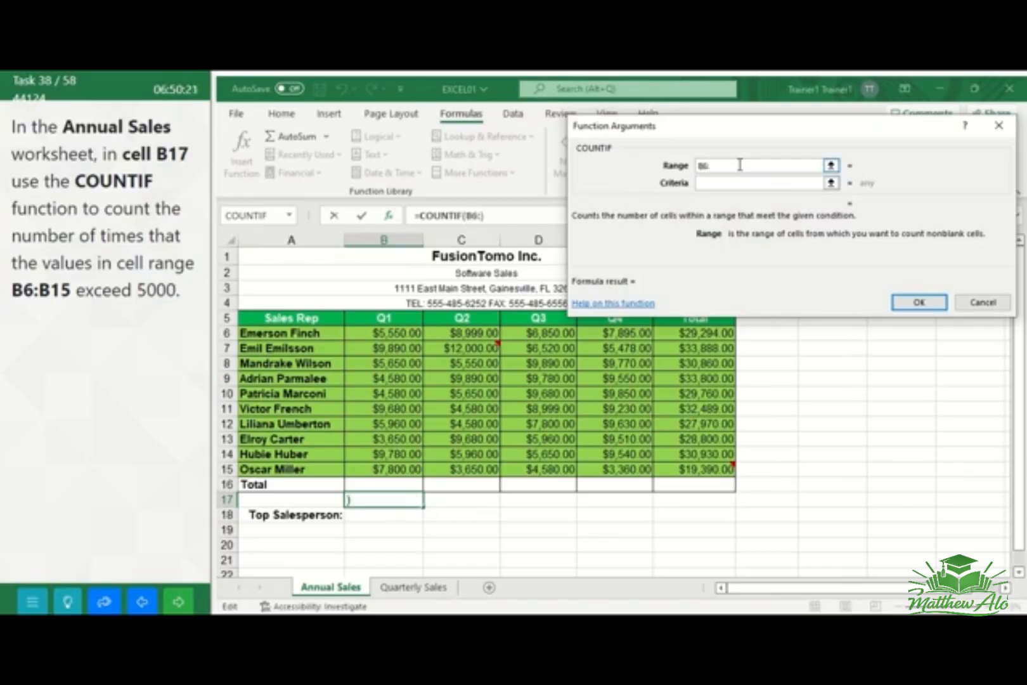
type("B15")
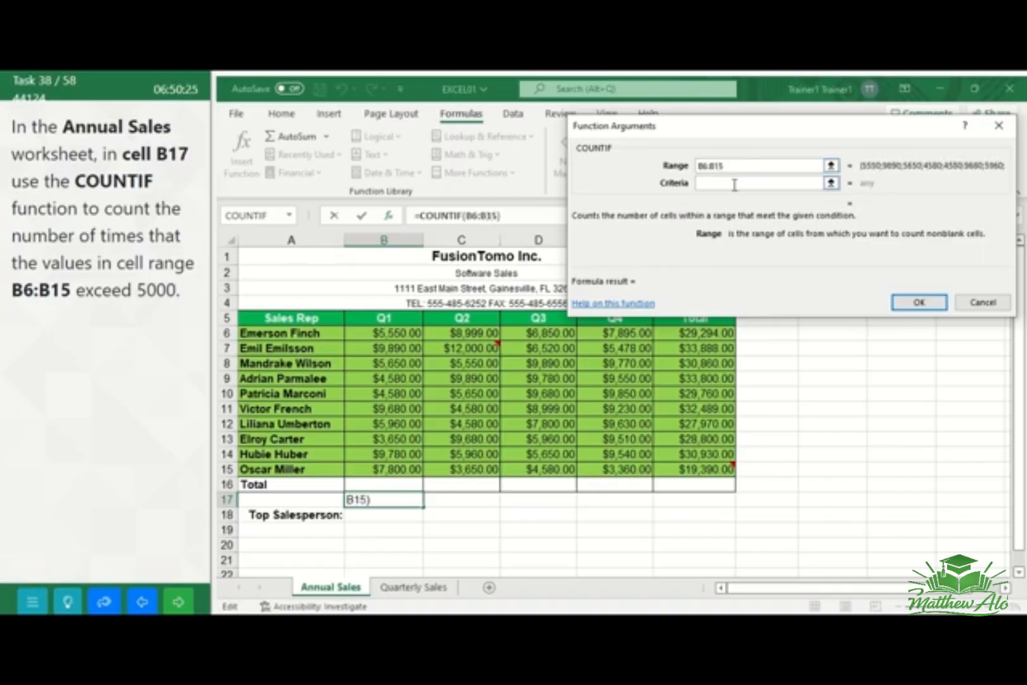
Set the COUNTIF criteria to >5000, confirm the formula in cell B17, and go to the next task
left_click(733, 184)
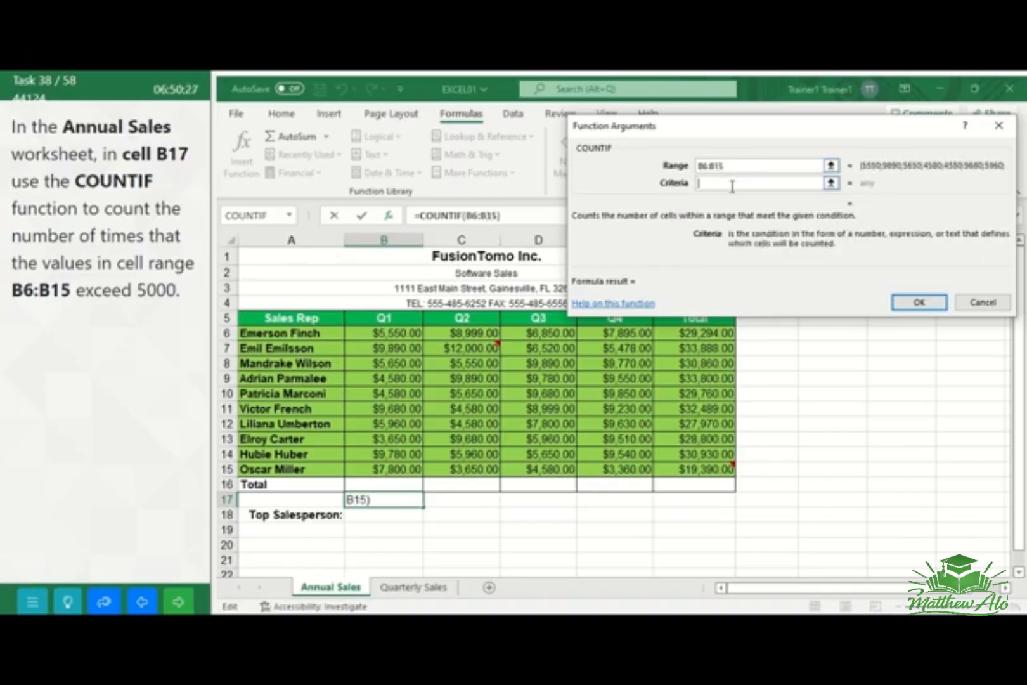
type("5")
key("BackSpace")
type(">500")
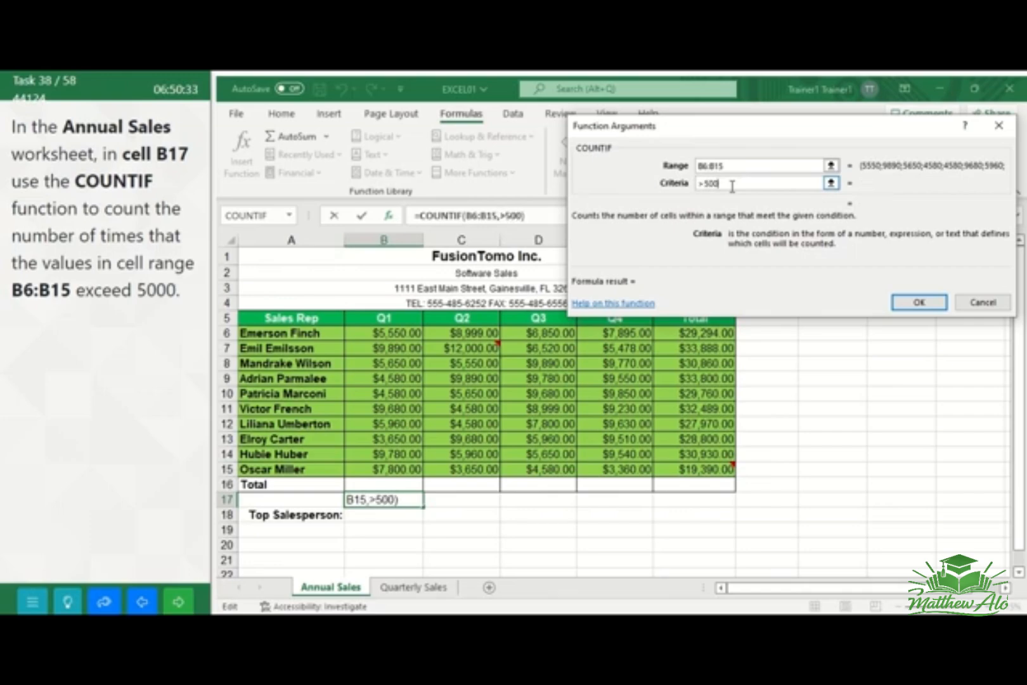
type("0")
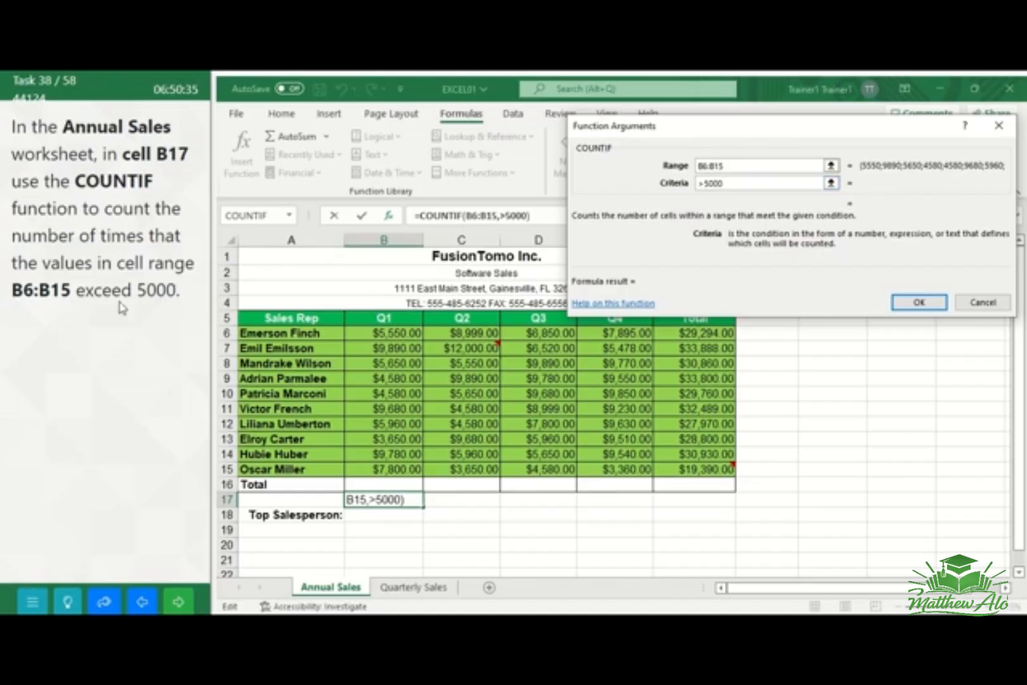
left_click(917, 304)
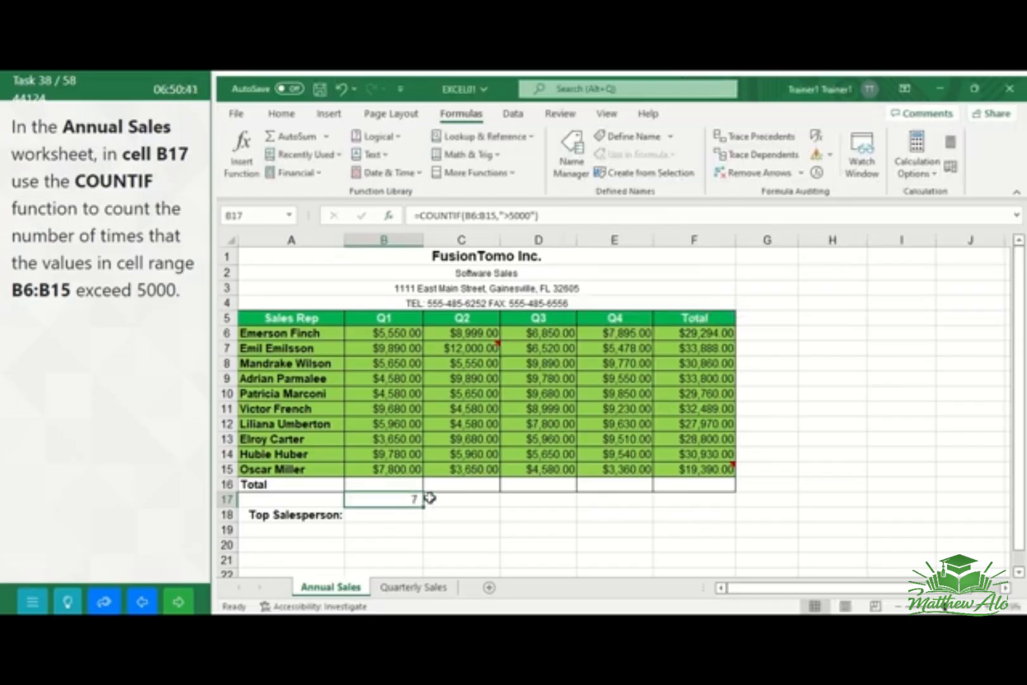
left_click(173, 601)
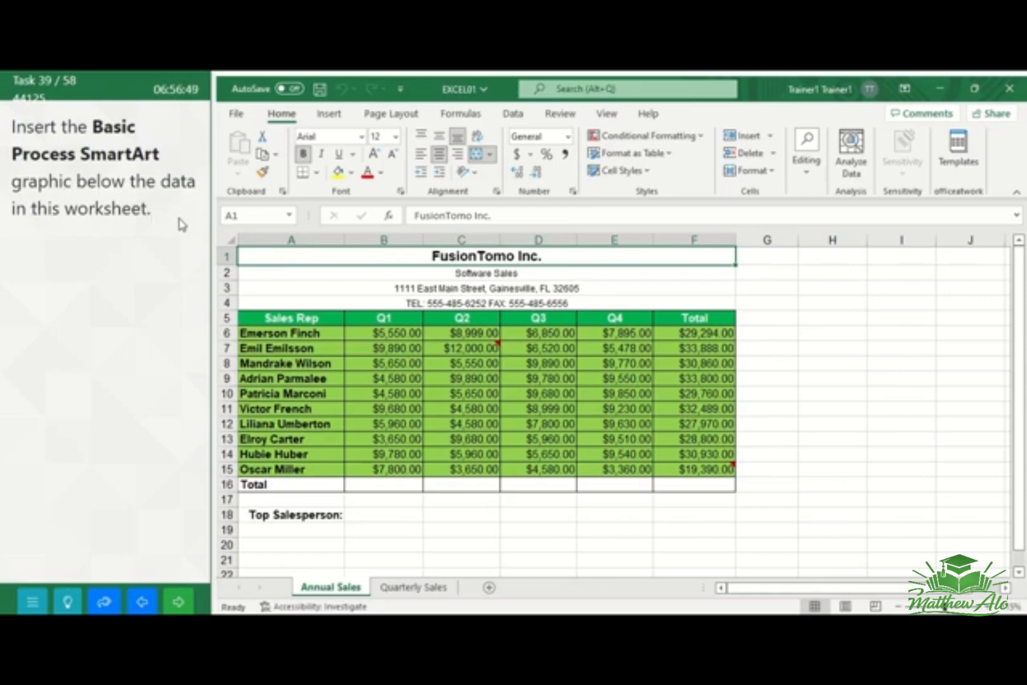
Insert a Basic Process SmartArt graphic from the Process category into the Annual Sales worksheet
left_click(393, 543)
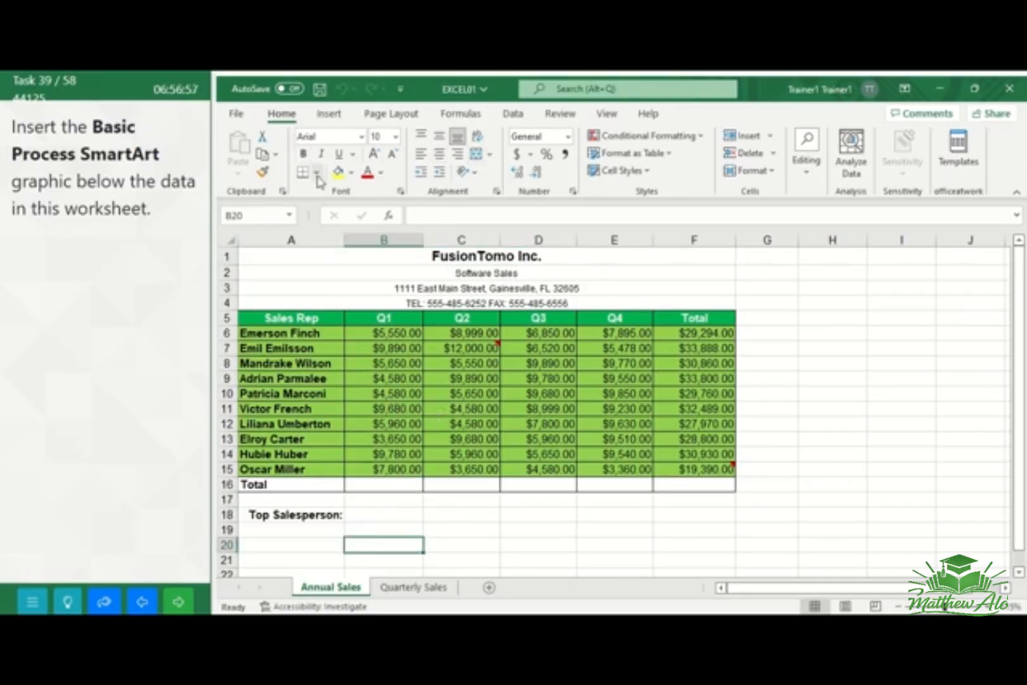
left_click(329, 116)
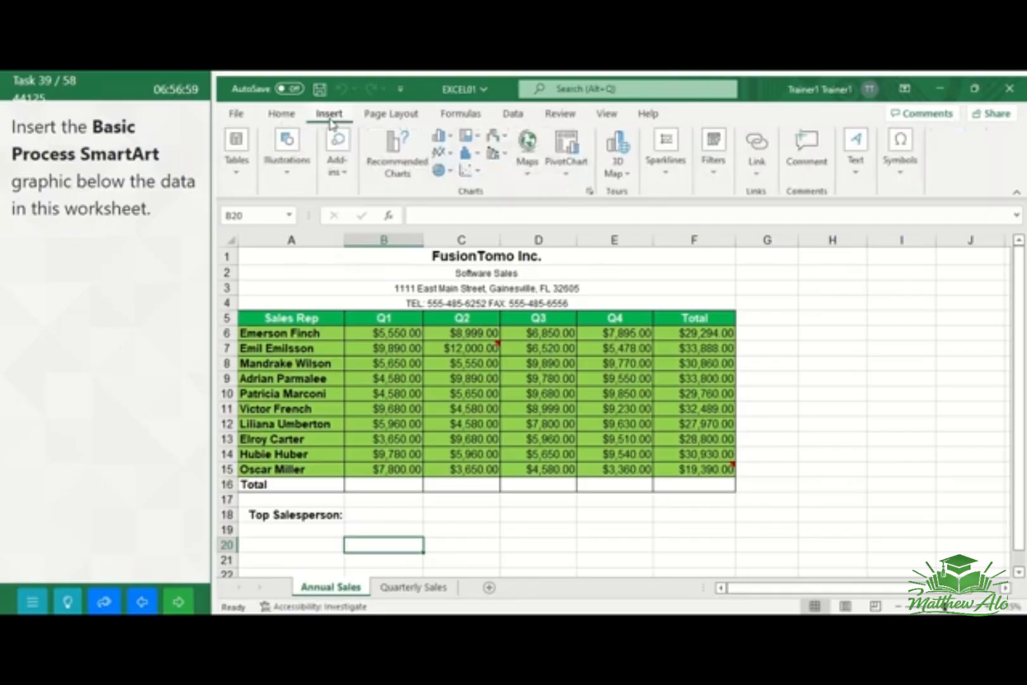
left_click(287, 171)
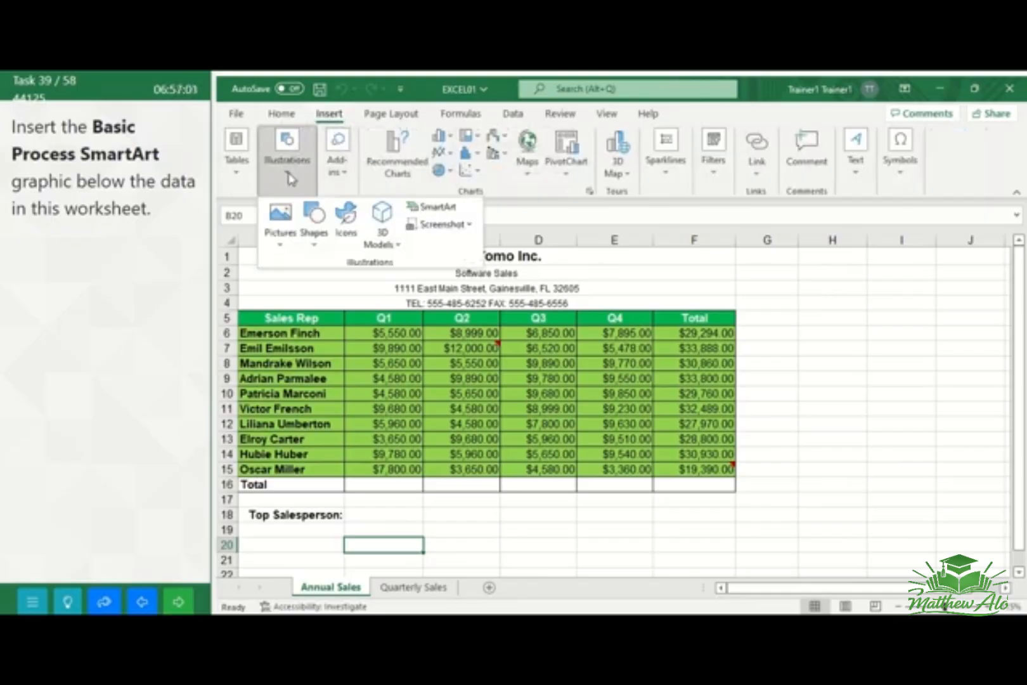
left_click(434, 209)
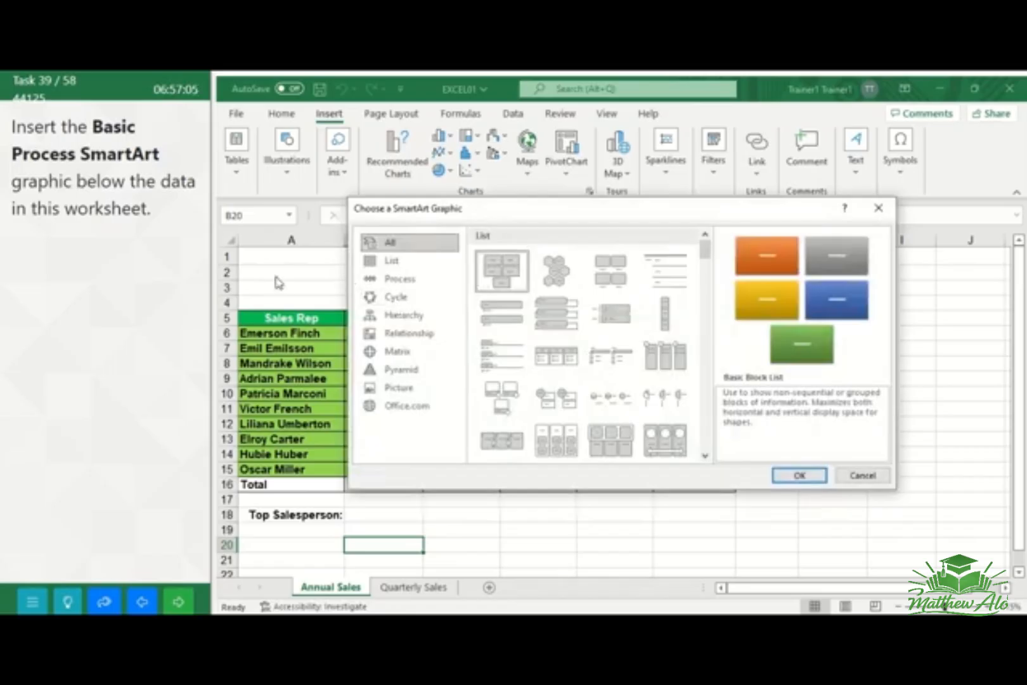
left_click(387, 282)
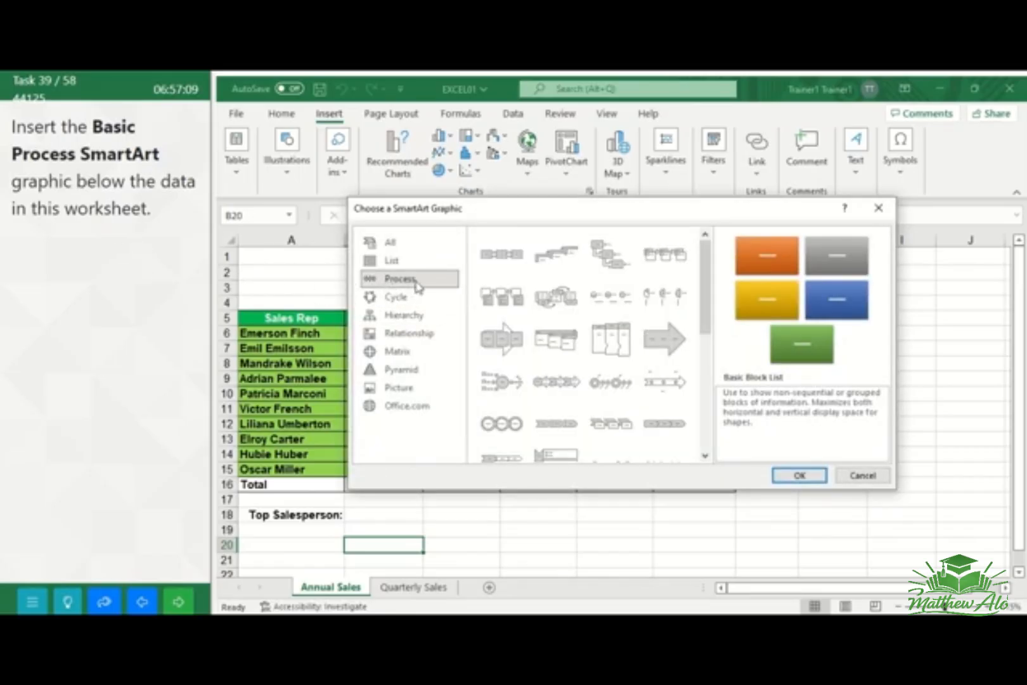
left_click(504, 271)
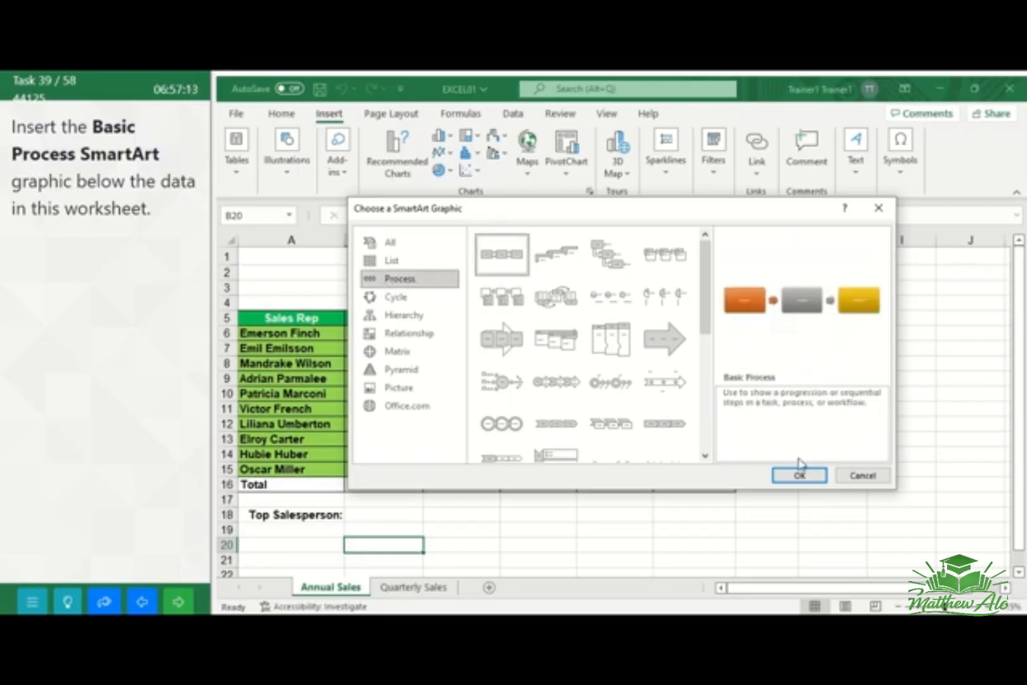
left_click(789, 480)
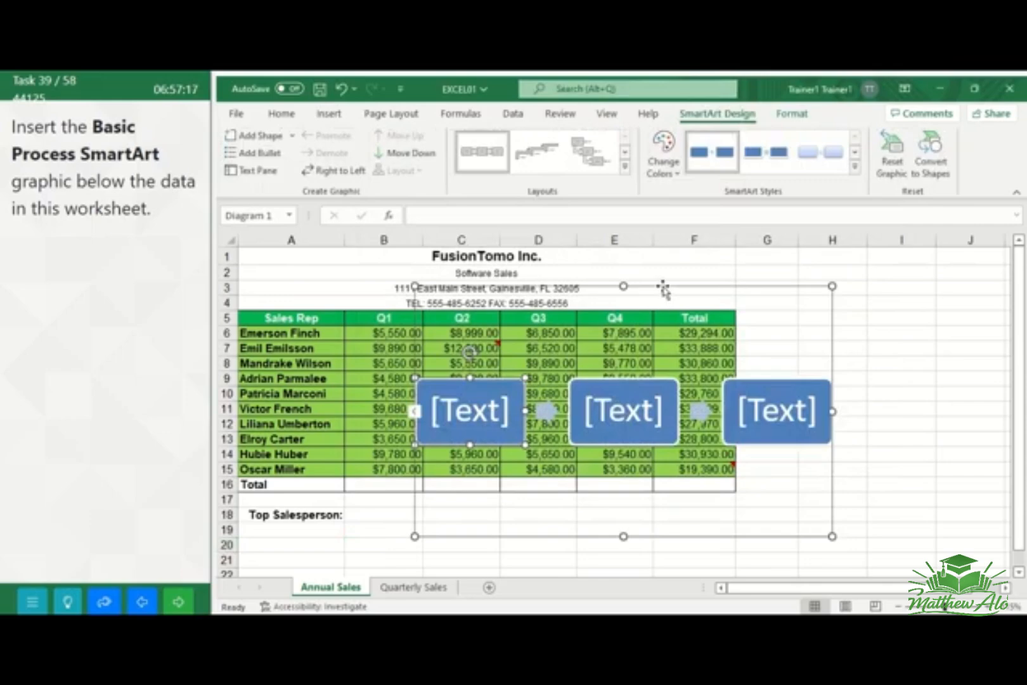
Move the SmartArt graphic below the sales data so it starts around row 19, and go to the next task
left_click_drag(663, 287, 542, 470)
left_click(470, 532)
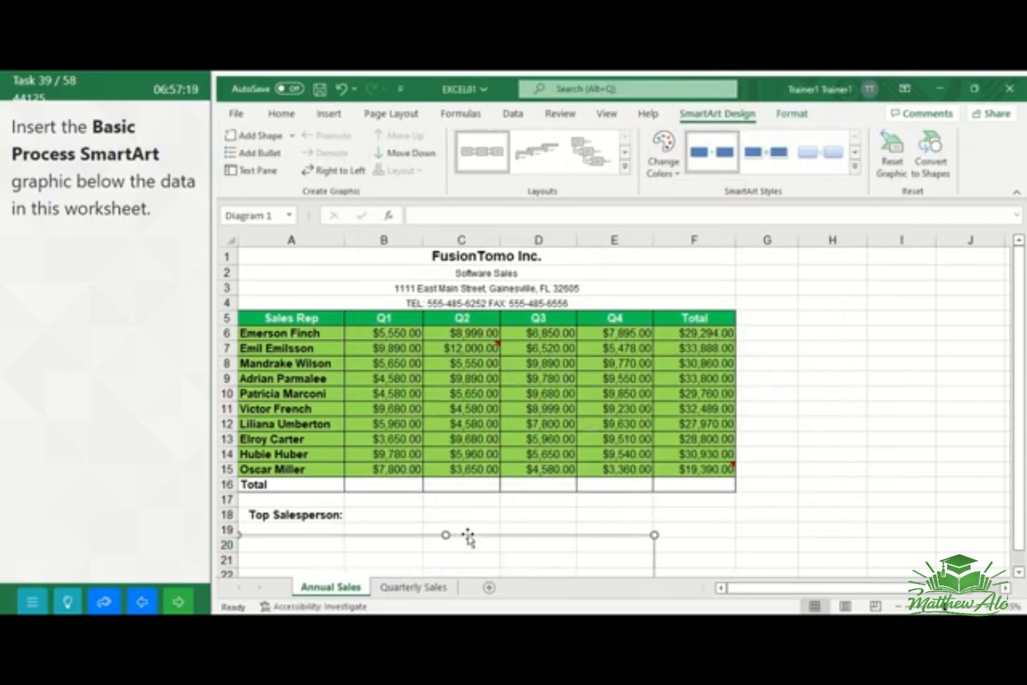
left_click_drag(1022, 413, 1023, 422)
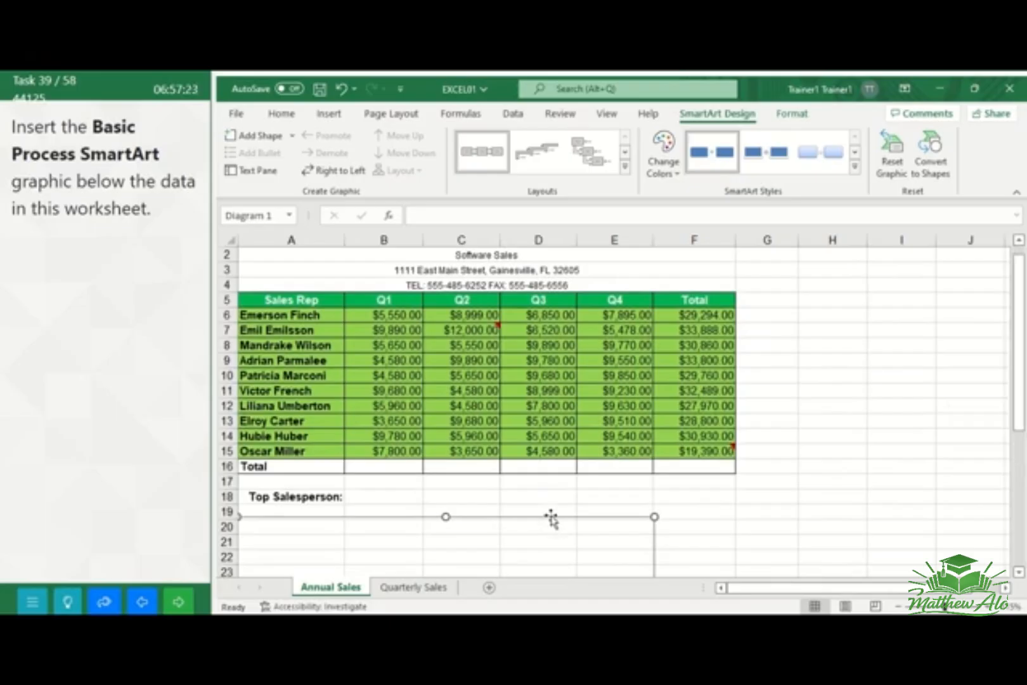
left_click_drag(551, 517, 634, 508)
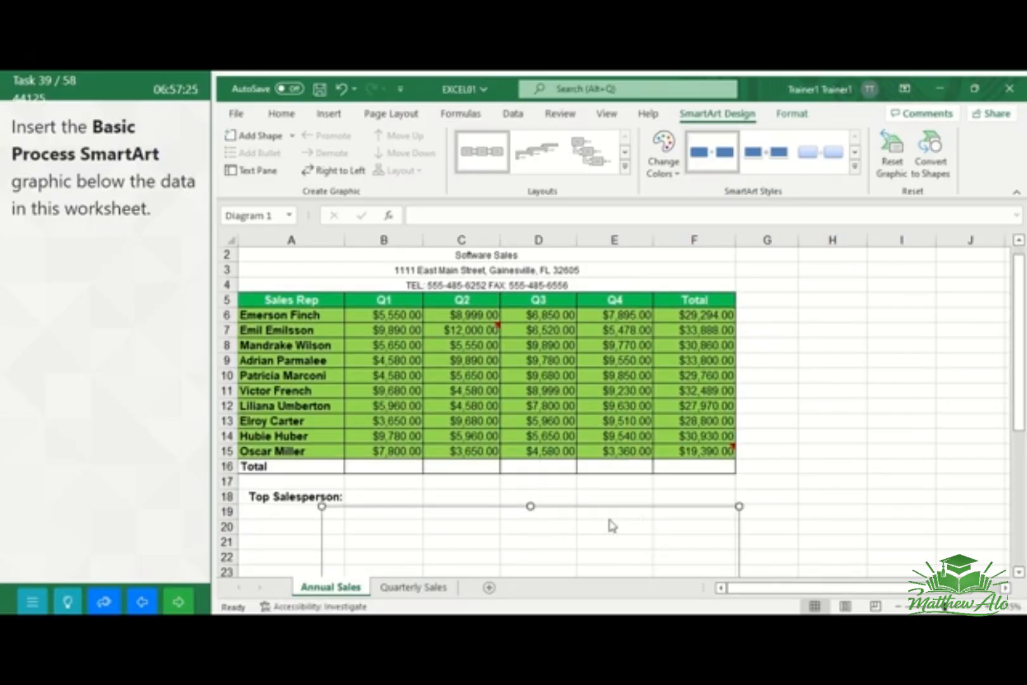
left_click_drag(1021, 381, 1021, 435)
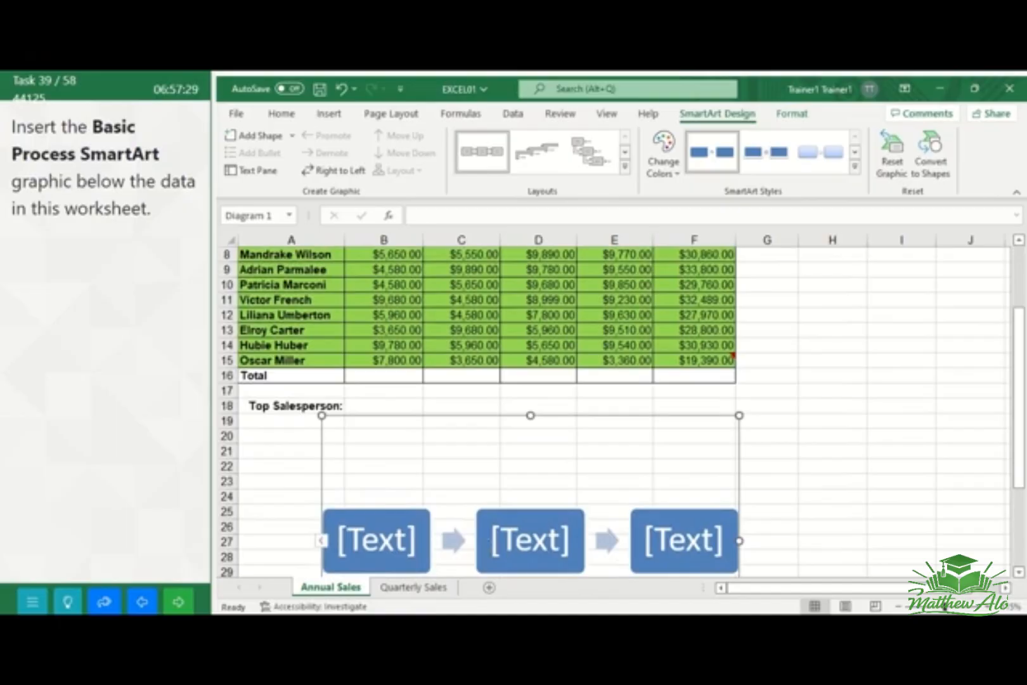
left_click(179, 601)
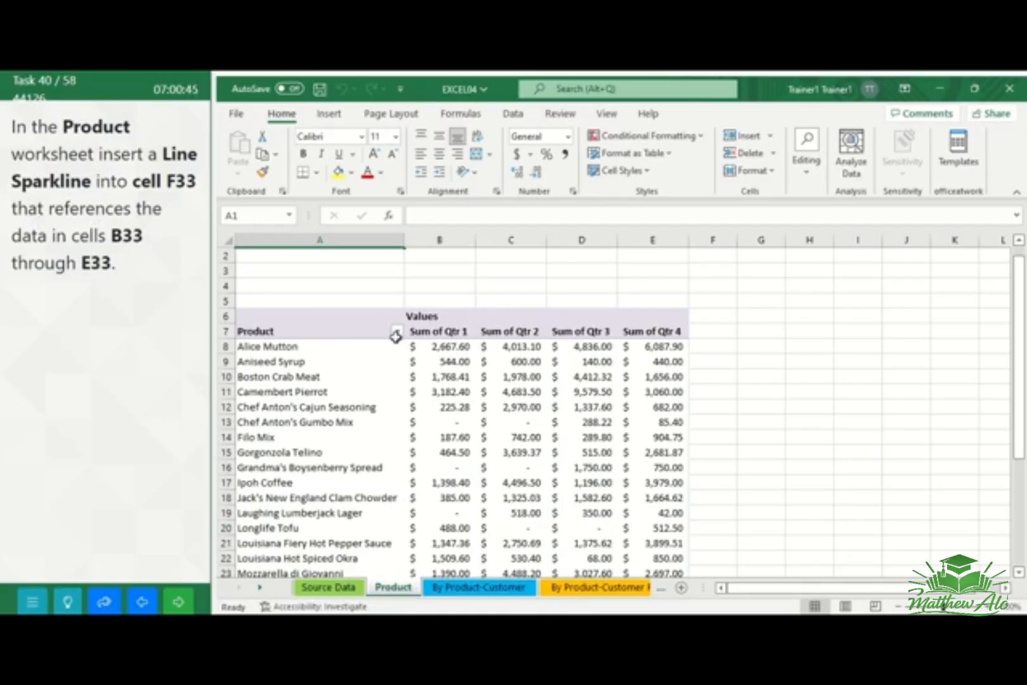
Insert a Line sparkline into cell F33 of the Product worksheet with data range B33:E33, and go to the next task
left_click_drag(1019, 332, 1021, 358)
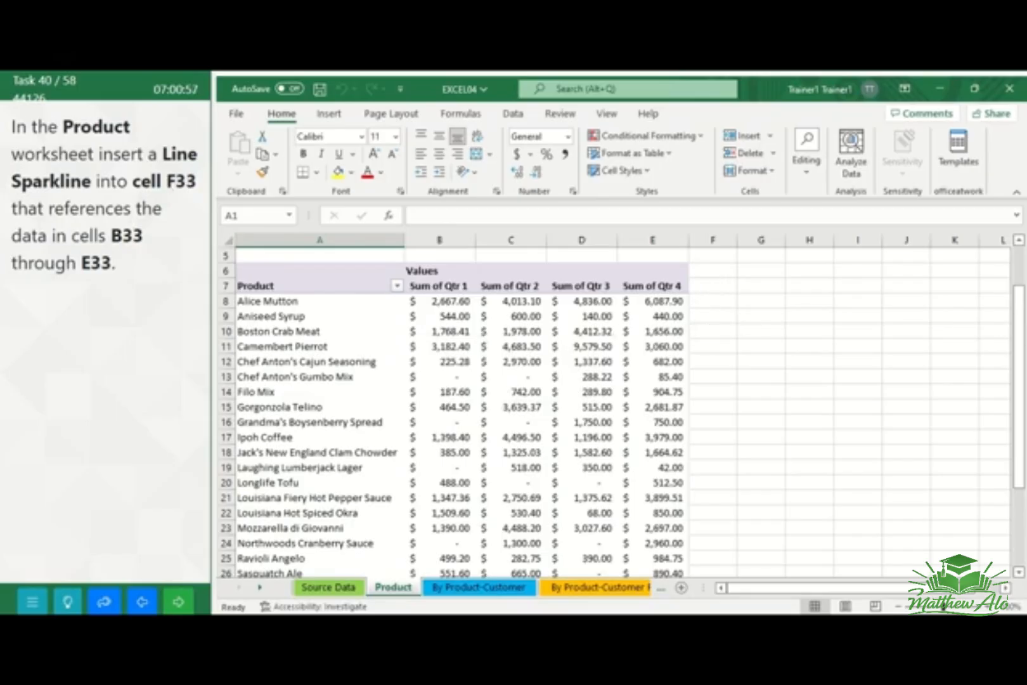
left_click_drag(1023, 342, 1022, 419)
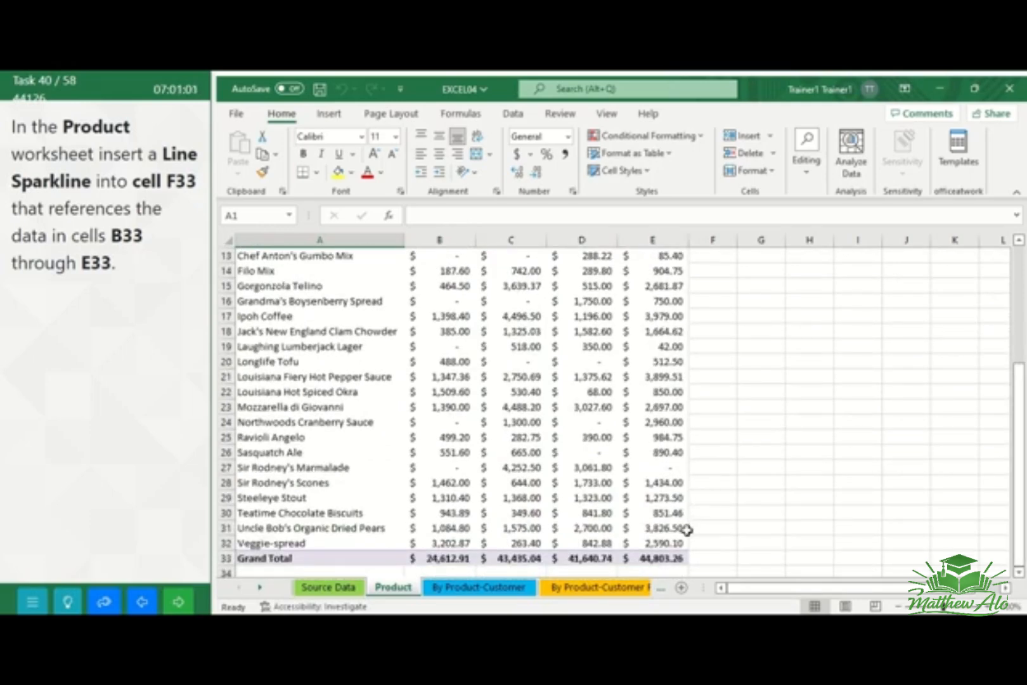
left_click(704, 558)
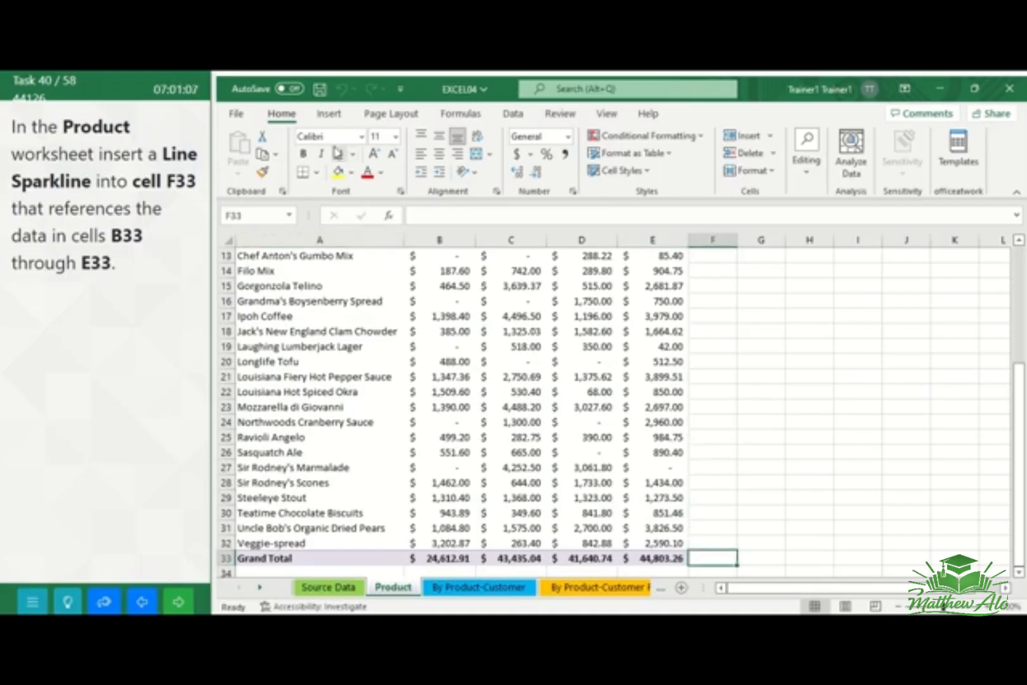
left_click(325, 116)
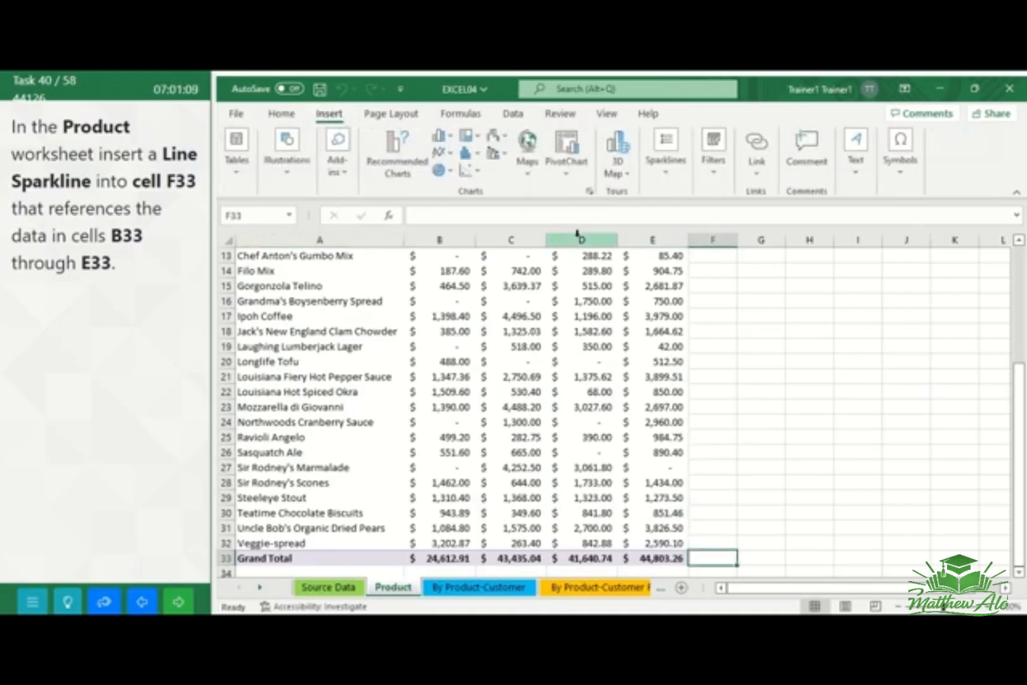
left_click(662, 164)
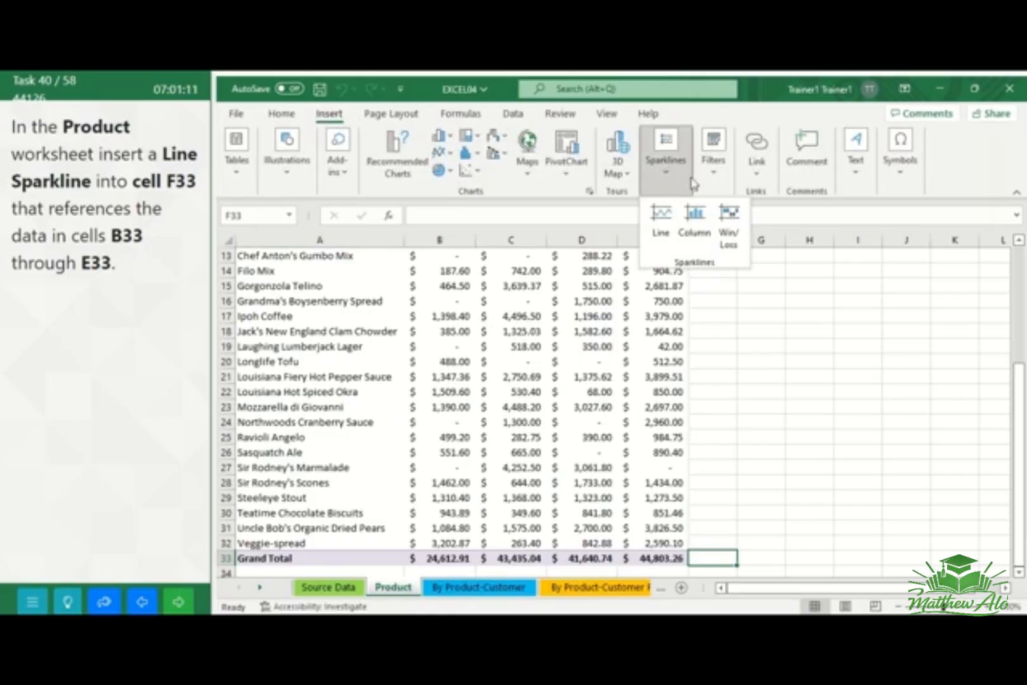
left_click(671, 214)
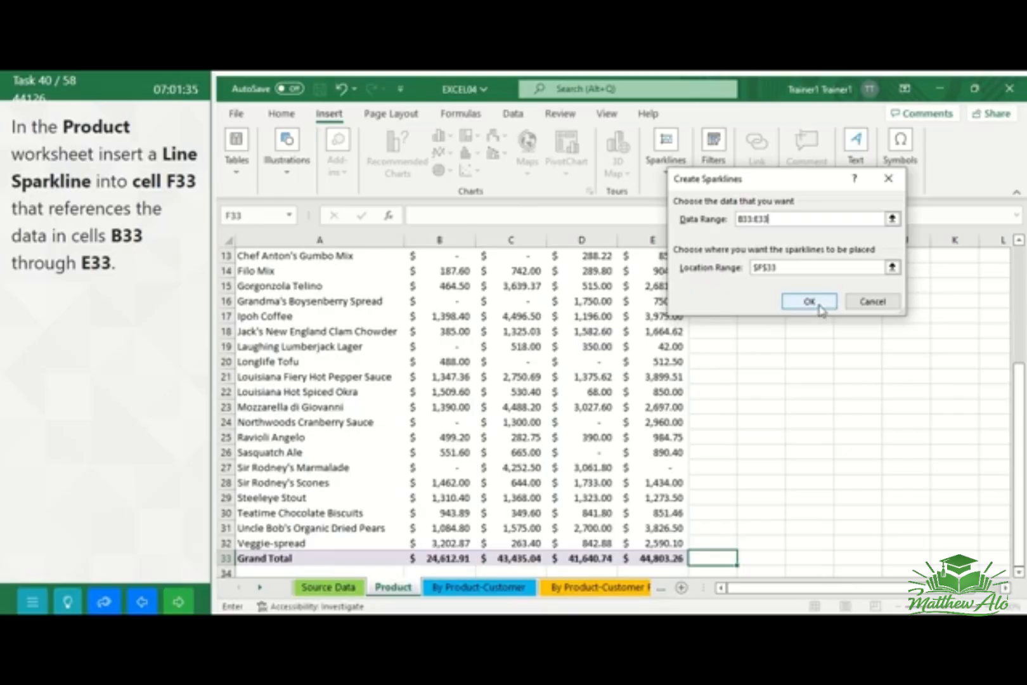
left_click(819, 306)
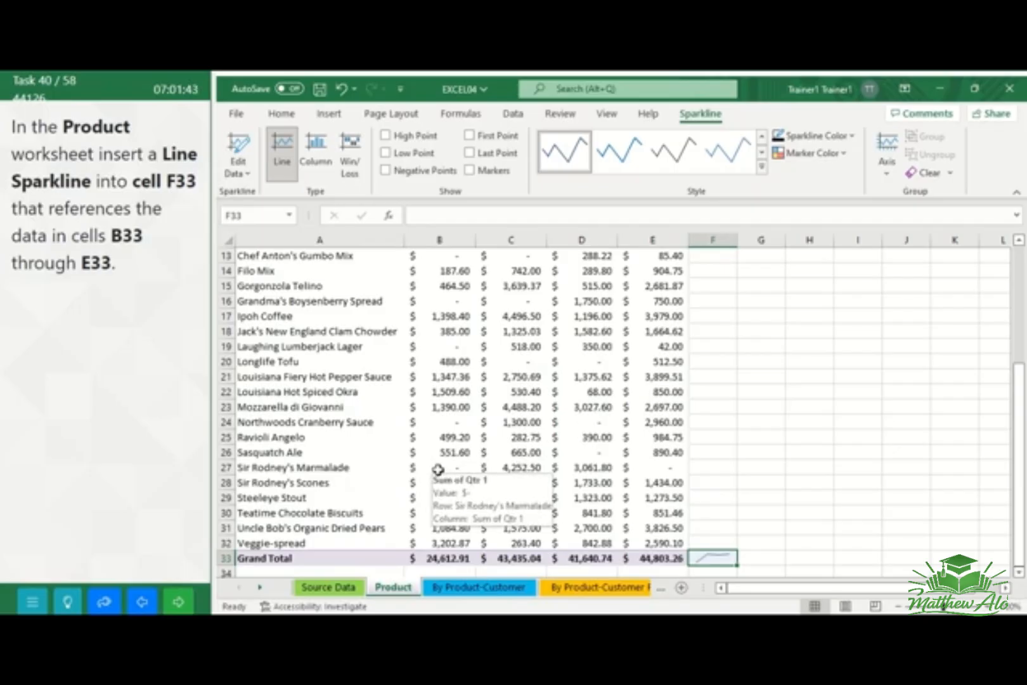
left_click(180, 602)
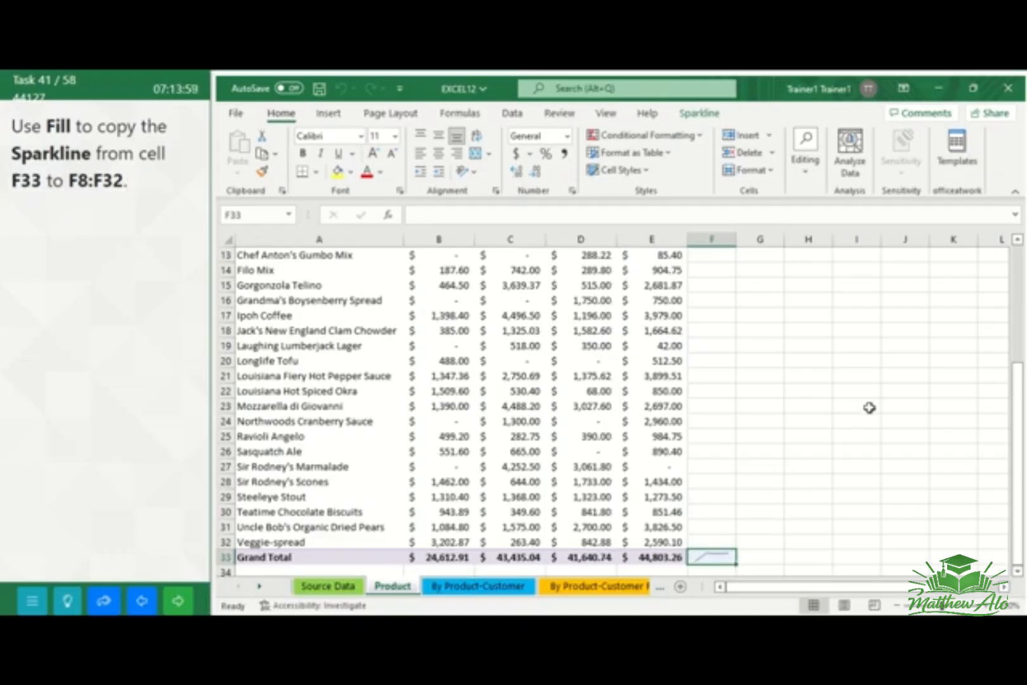
Fill the sparkline from cell F33 up into cells F8:F32 of the Product worksheet
left_click_drag(1014, 412, 1012, 320)
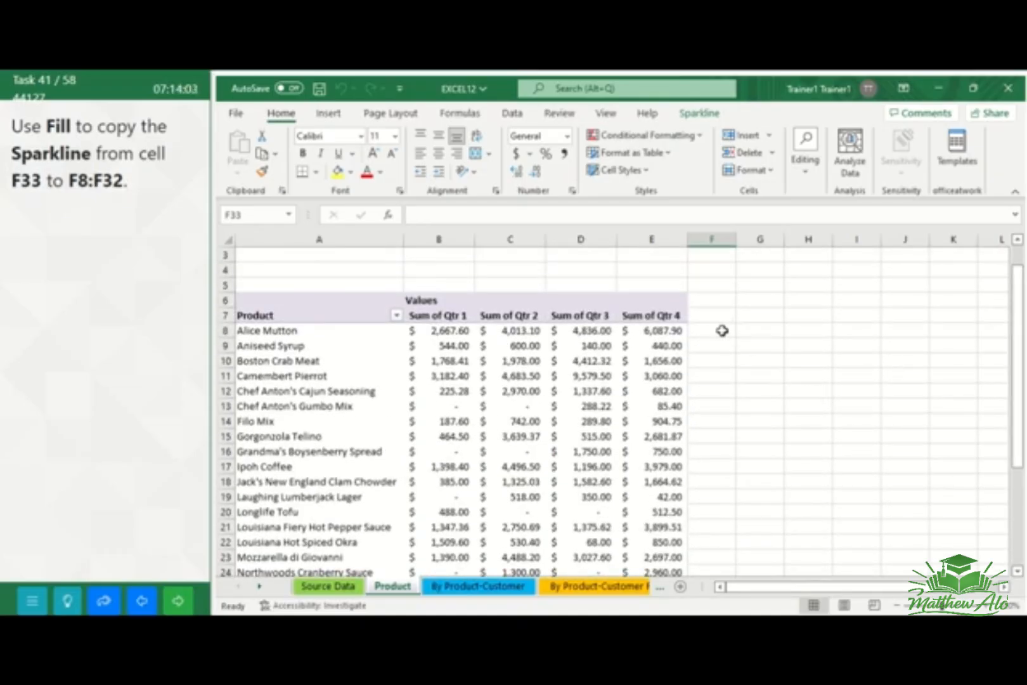
left_click_drag(712, 330, 702, 512)
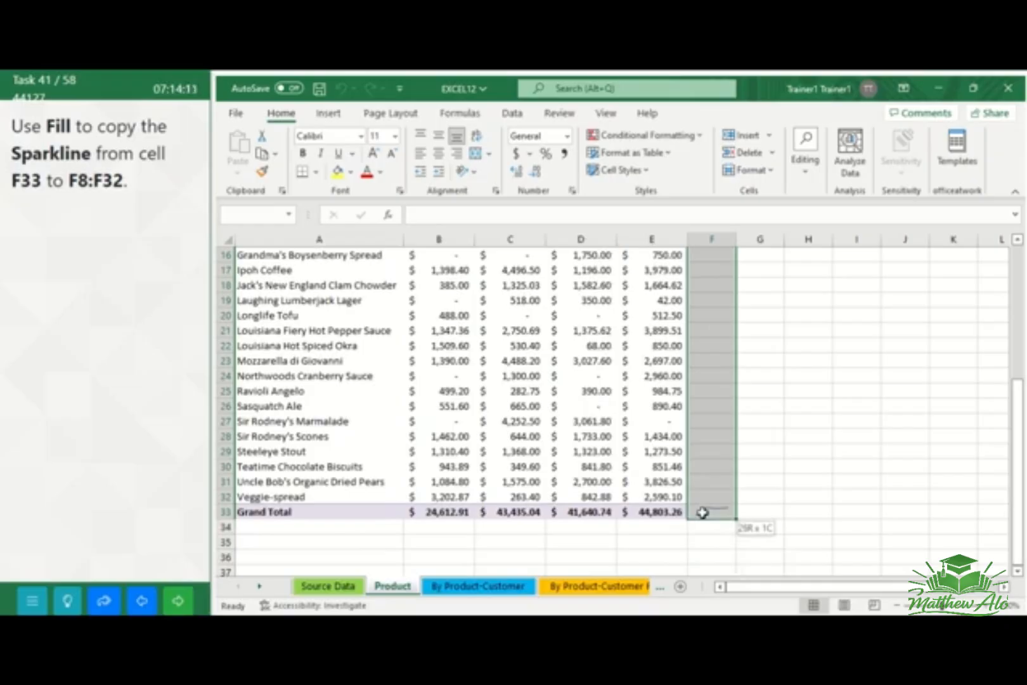
left_click_drag(702, 513, 702, 512)
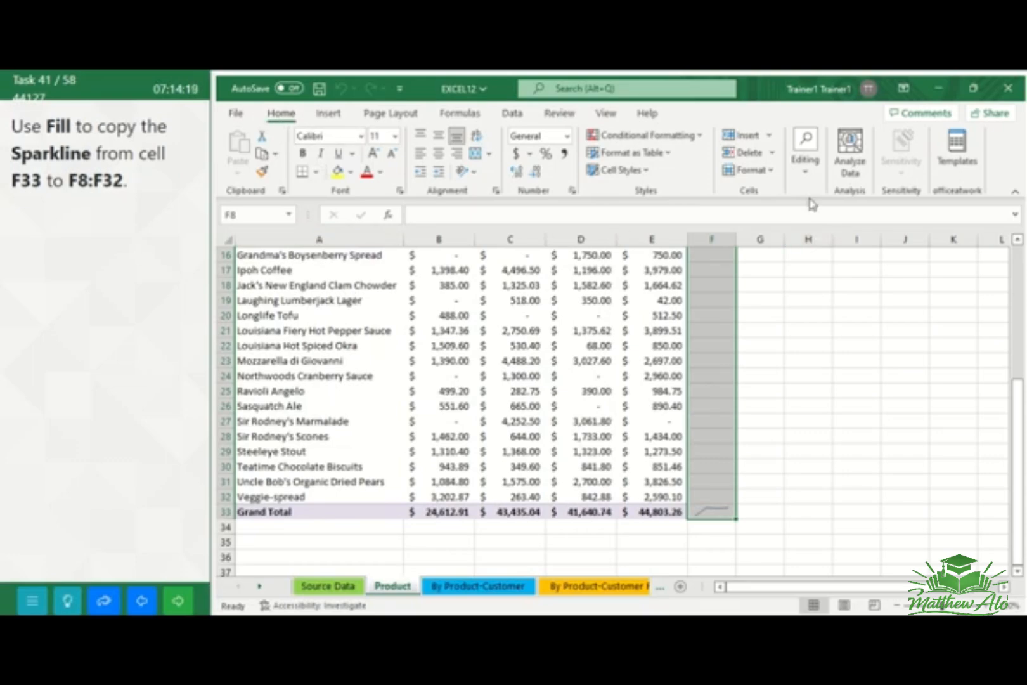
left_click(805, 174)
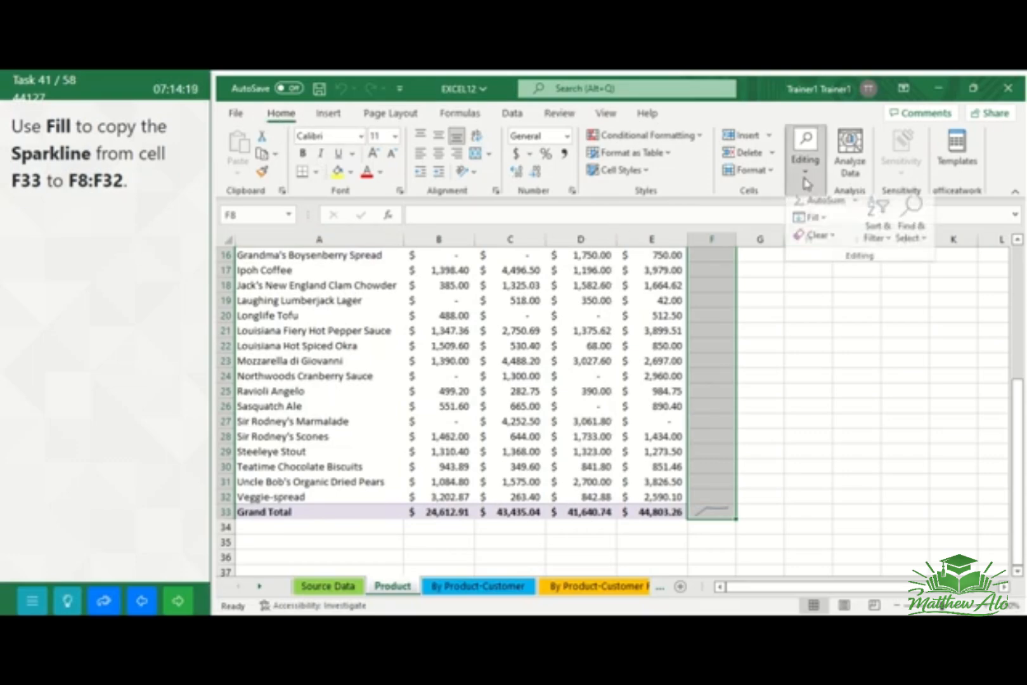
left_click(824, 225)
left_click(824, 286)
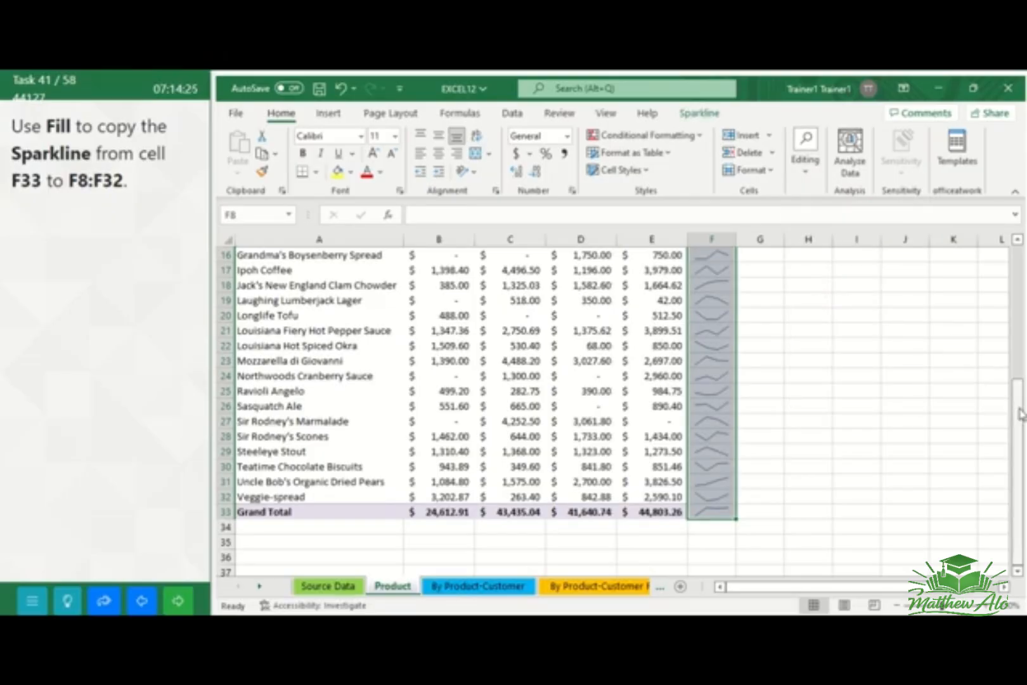
left_click_drag(1020, 415, 1019, 358)
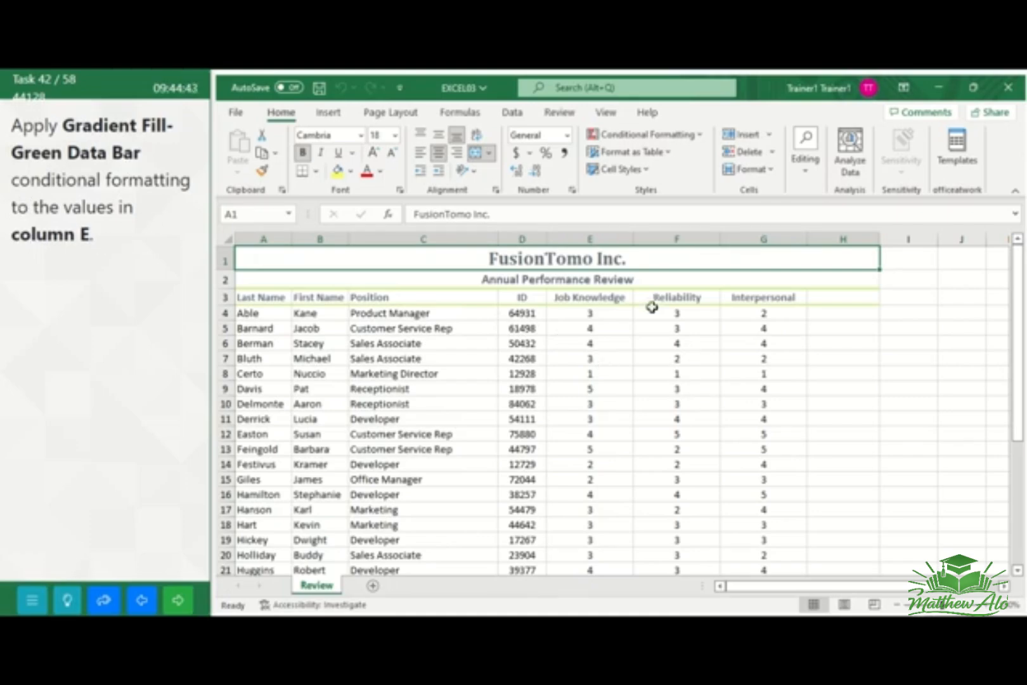
Apply Gradient Fill Green Data Bar conditional formatting to column E, and go to the next task
left_click(604, 239)
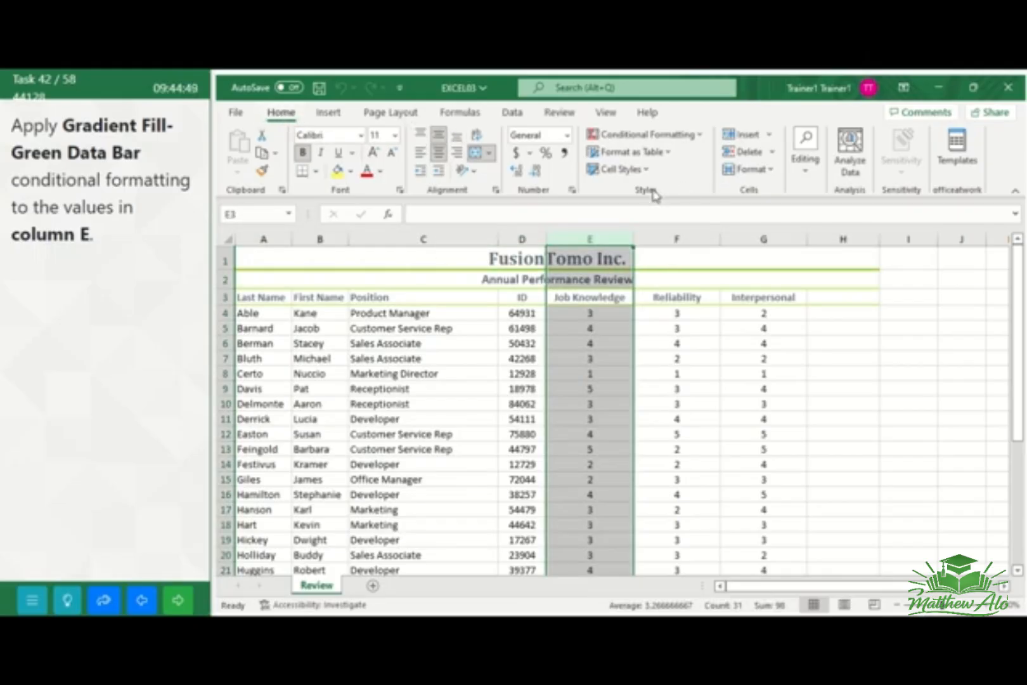
left_click(695, 137)
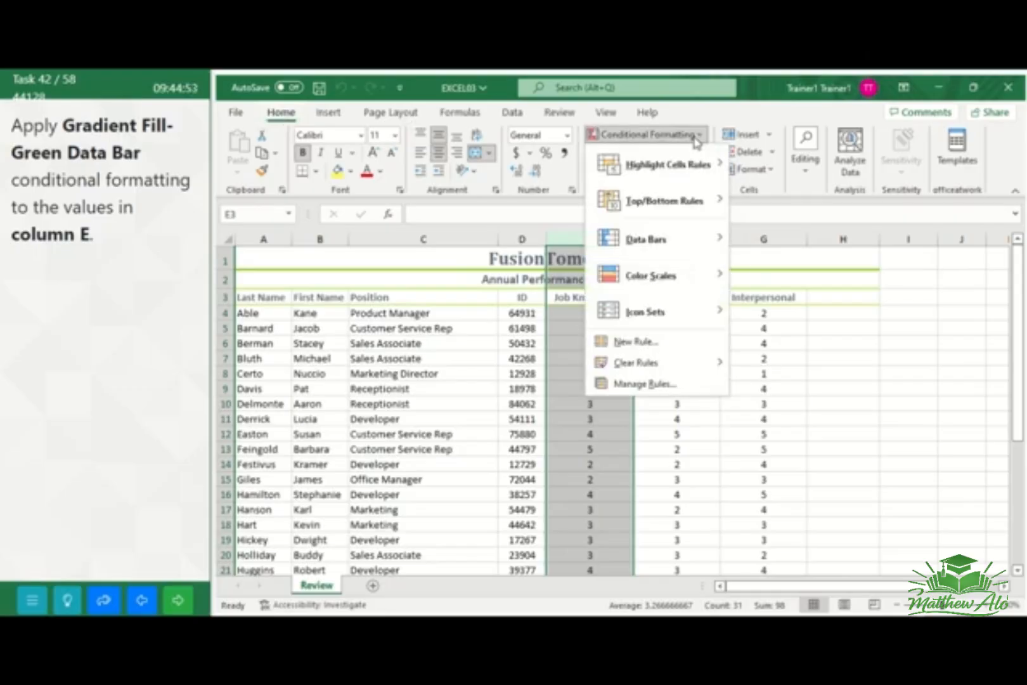
mouse_move(673, 255)
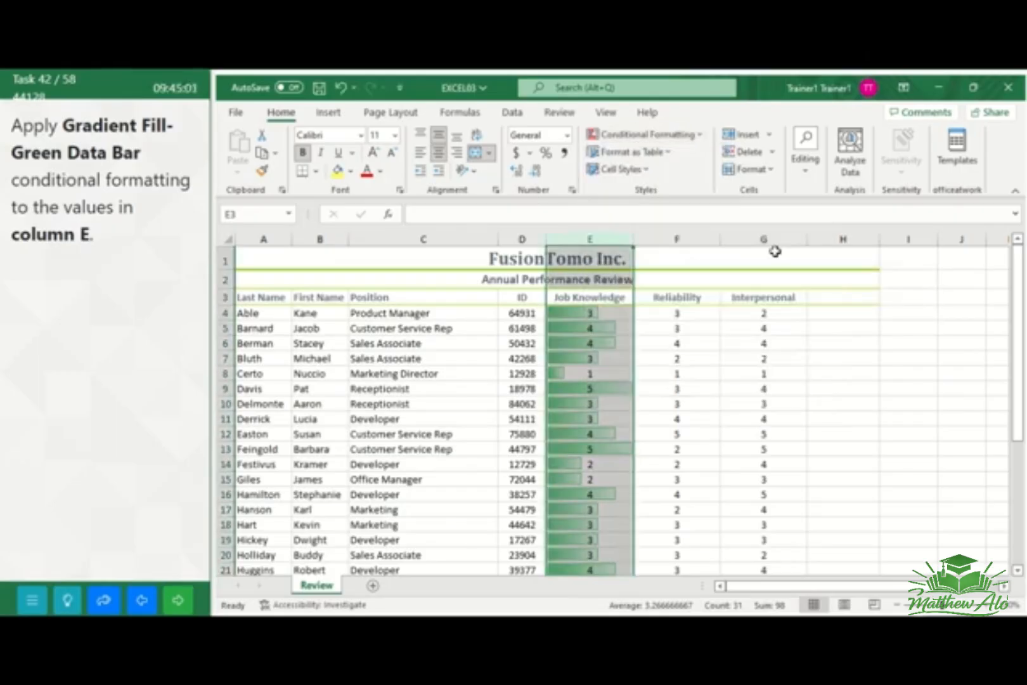
left_click(850, 344)
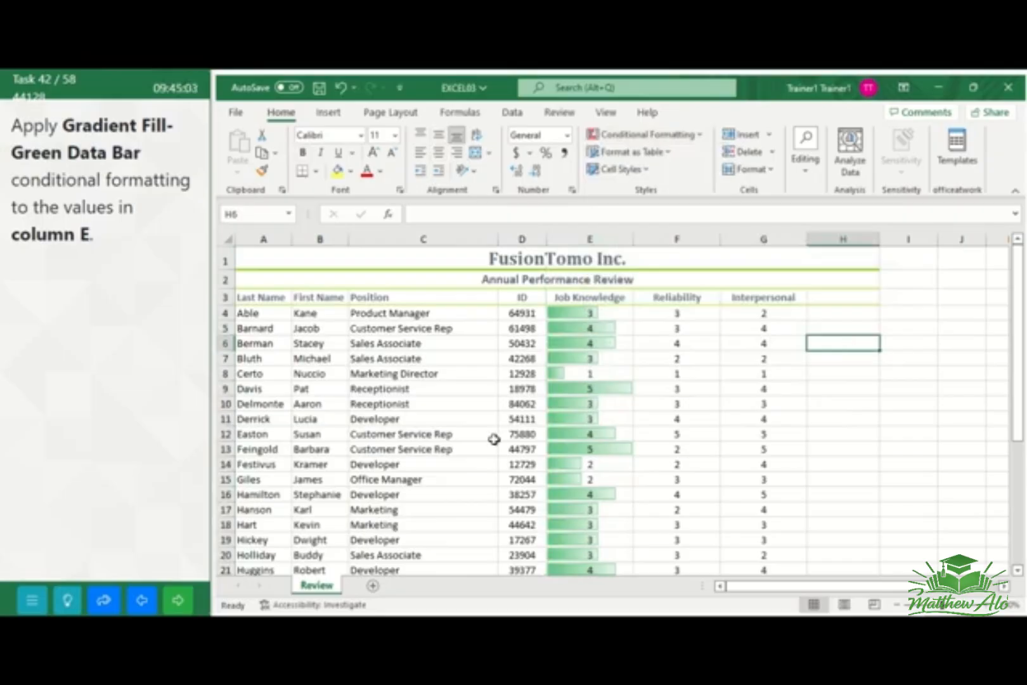
left_click(181, 599)
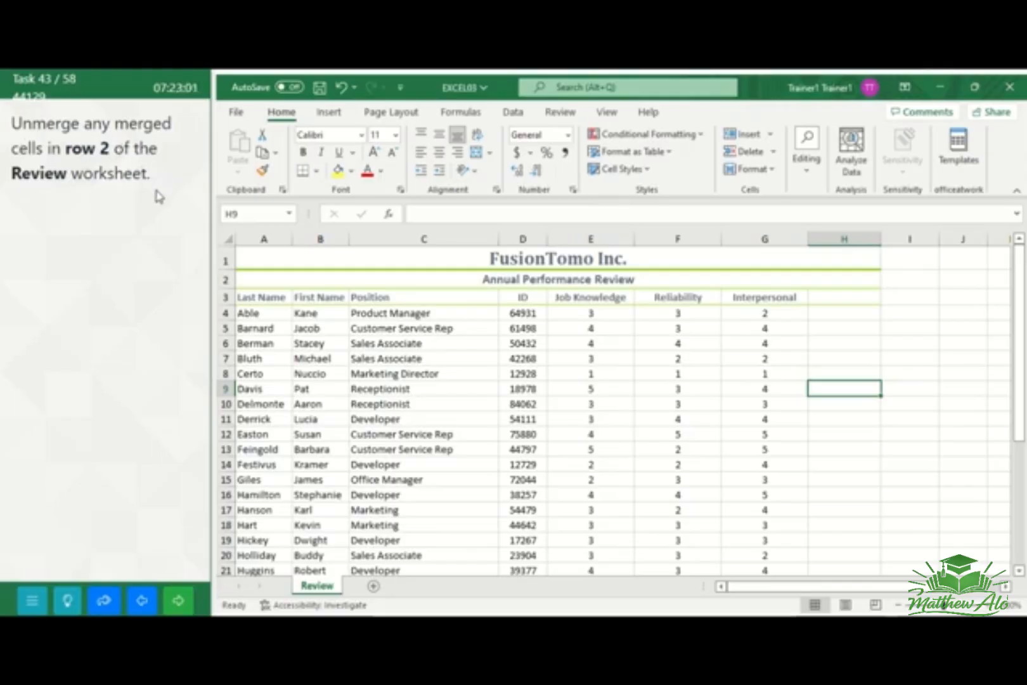
Unmerge the merged cells in row 2 of the Review worksheet, and go to the next task
left_click(226, 280)
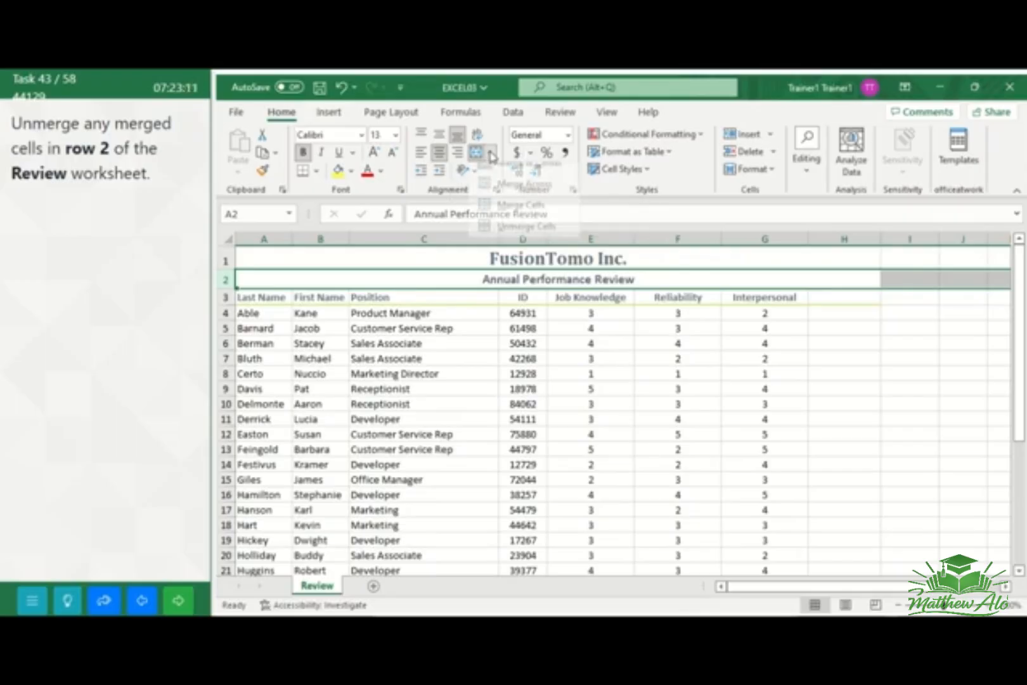
left_click(491, 154)
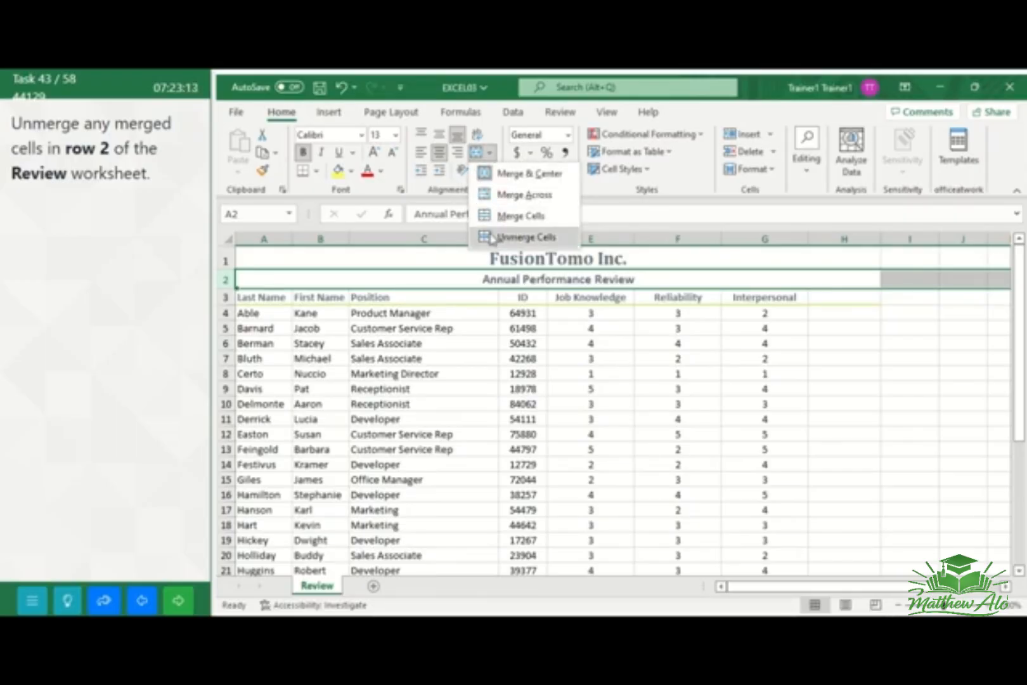
left_click(492, 237)
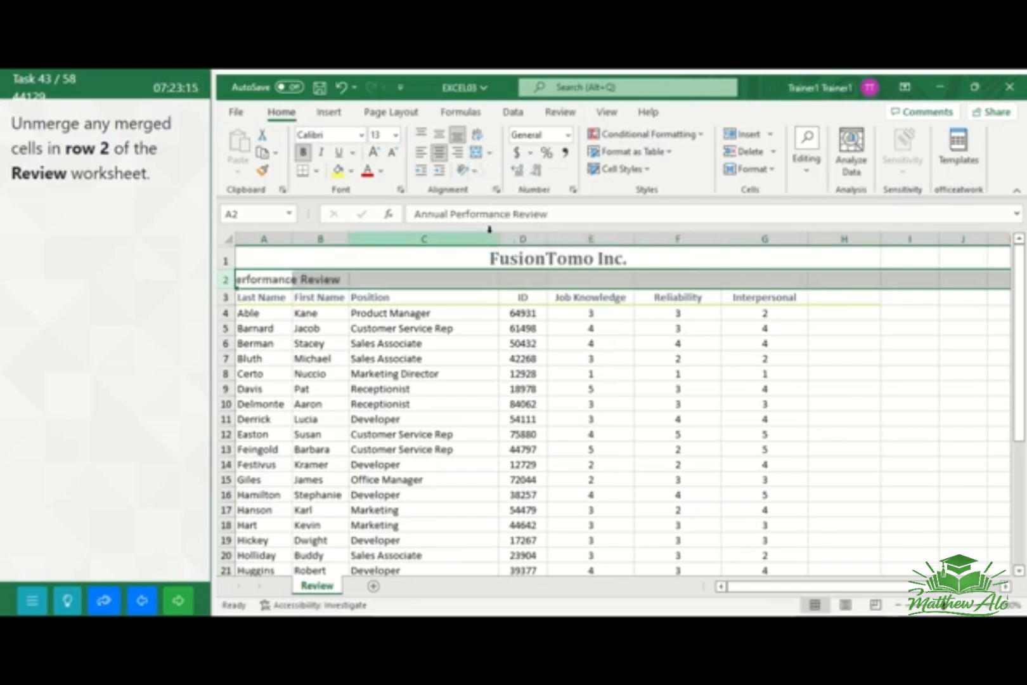
left_click(862, 353)
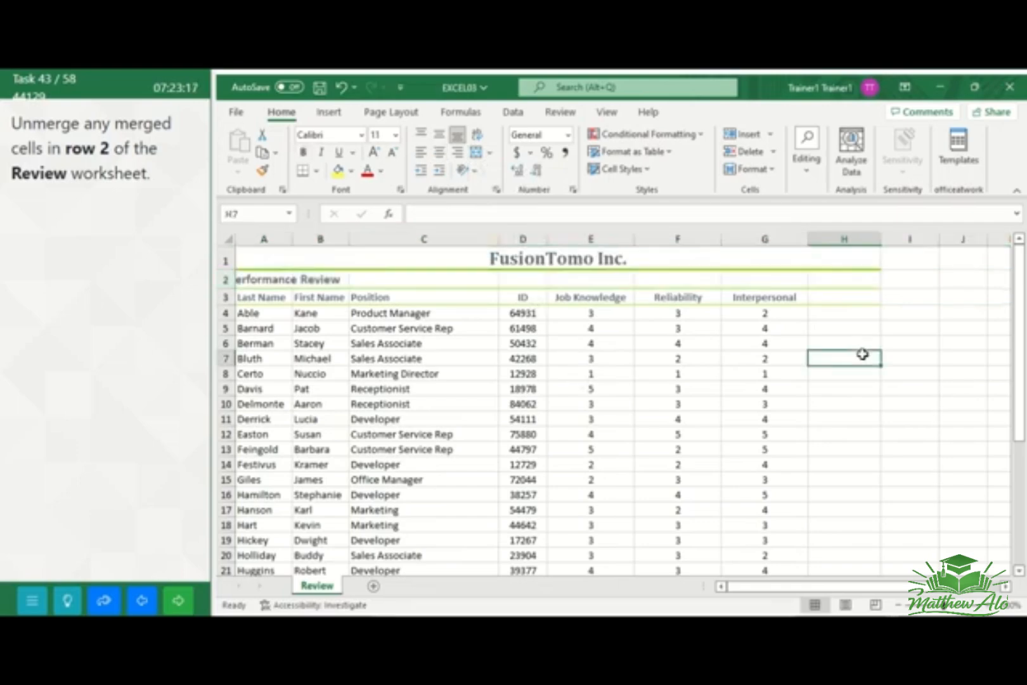
left_click(178, 600)
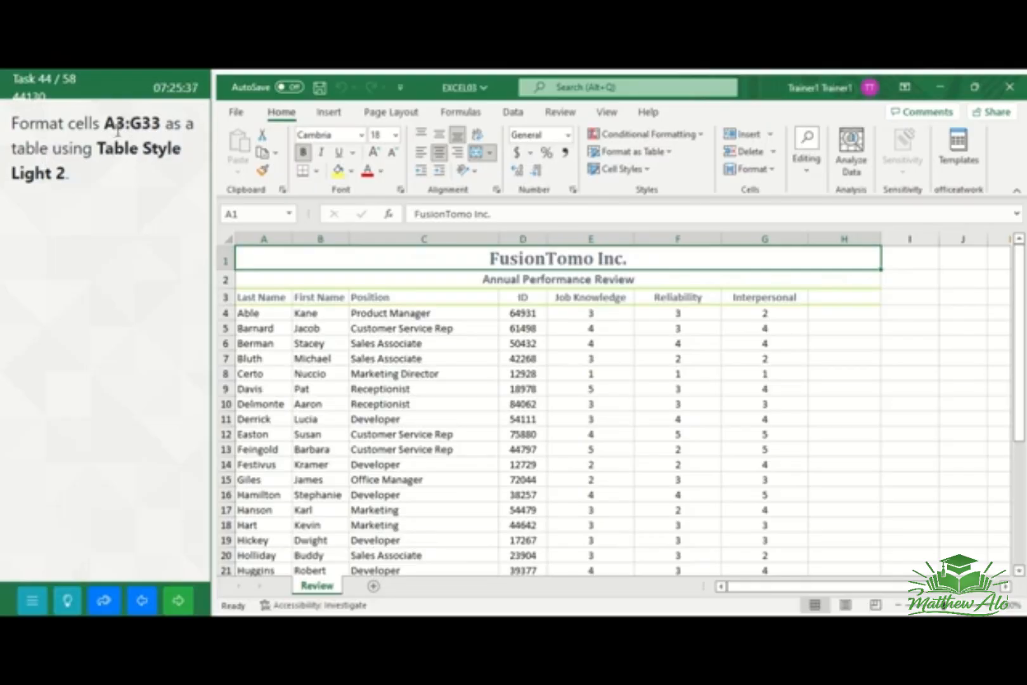
Format cells A3:G33 of the Review worksheet as a table with headers using Table Style Light 2
left_click(241, 217)
type("A3")
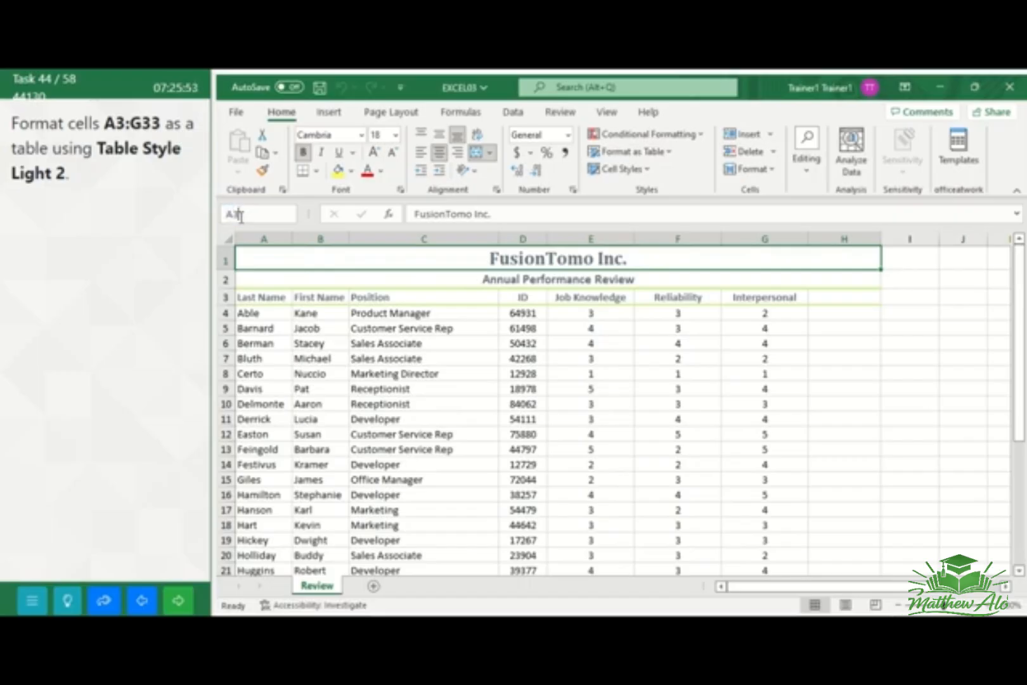
type(":")
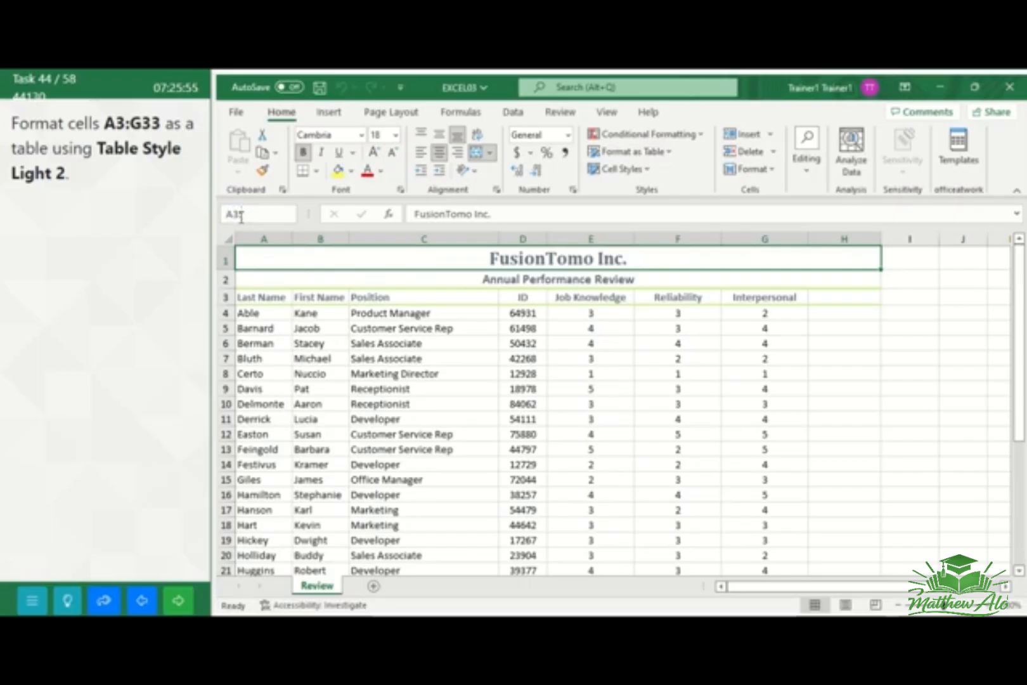
type("G33")
key("Return")
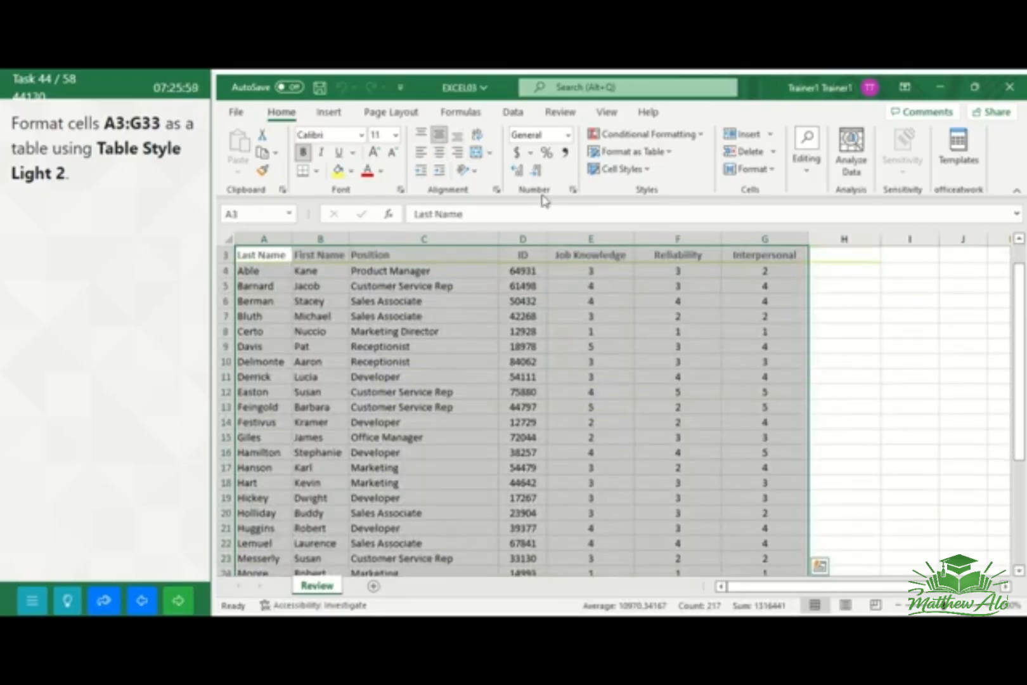
scroll(970, 342, "up", 1)
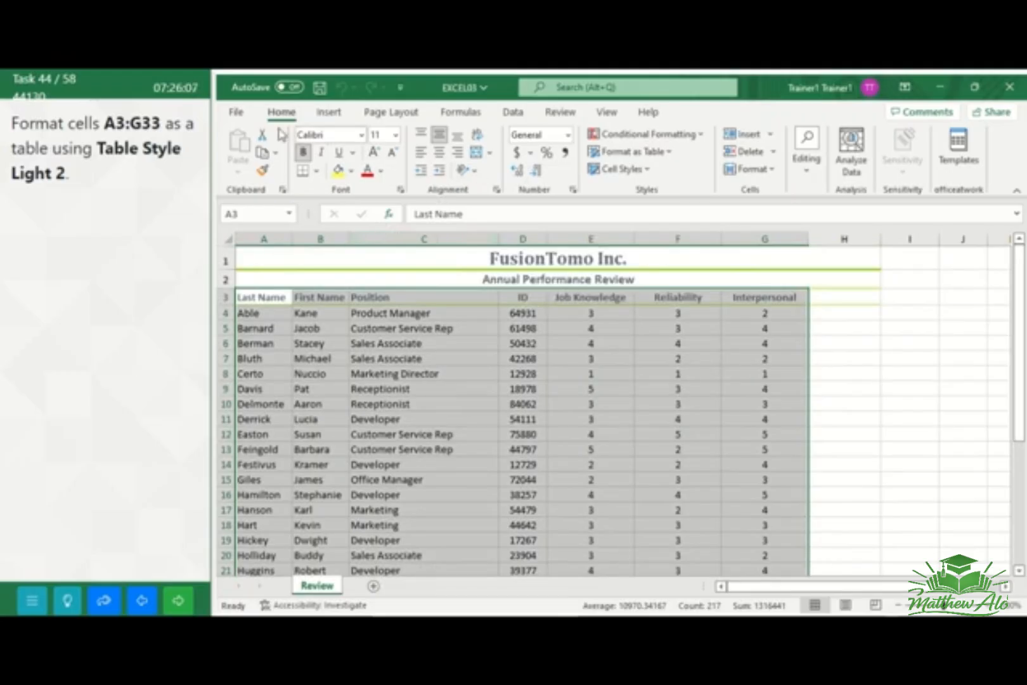
left_click(668, 154)
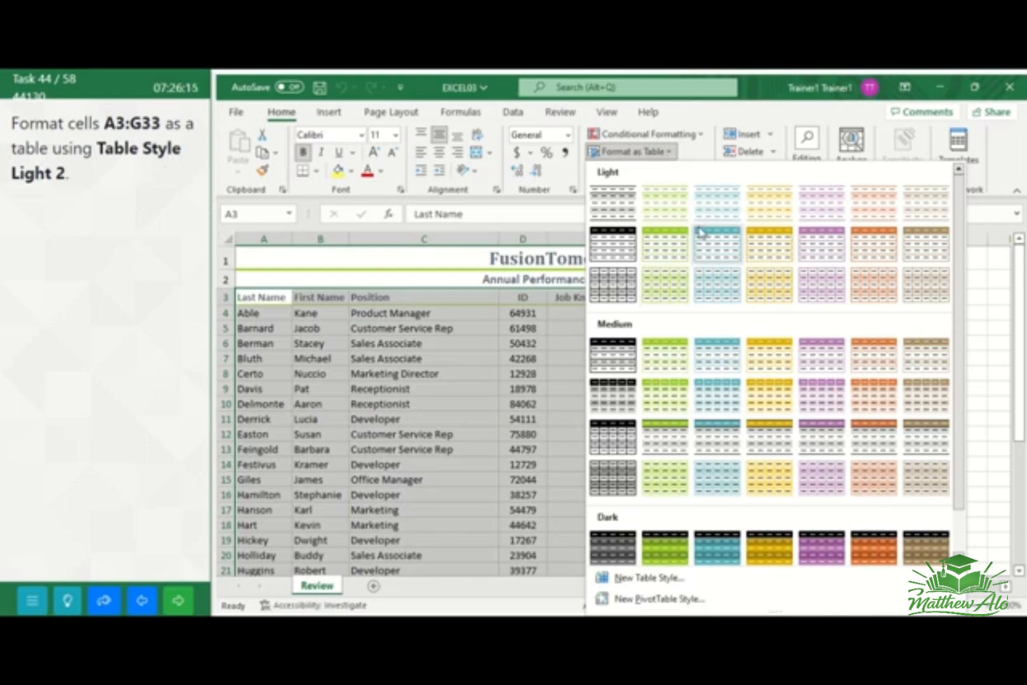
left_click(663, 215)
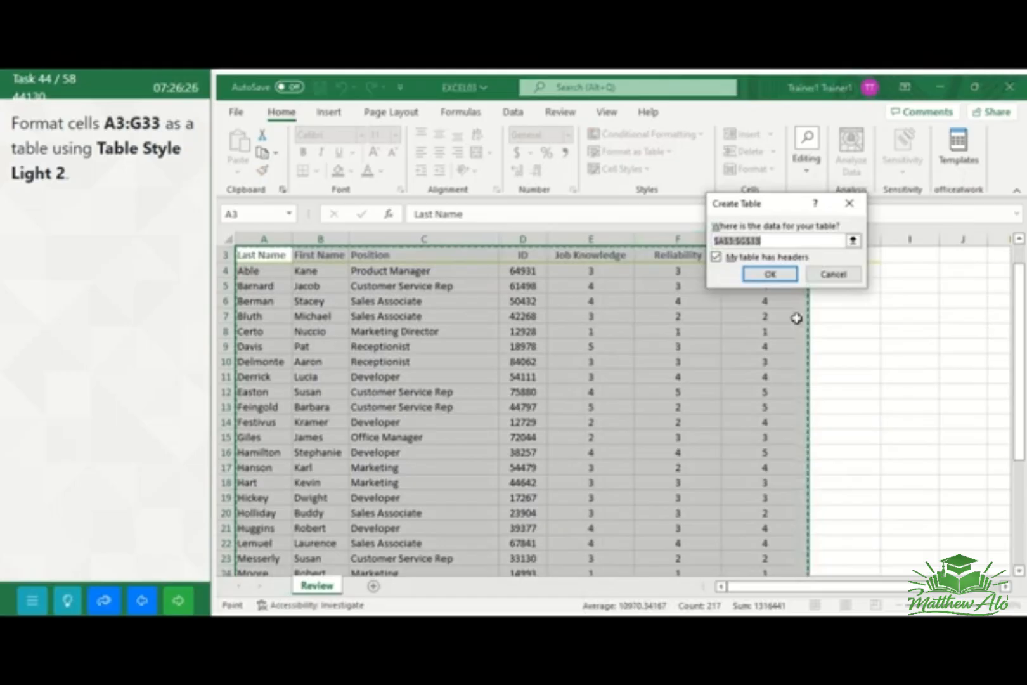
left_click(771, 274)
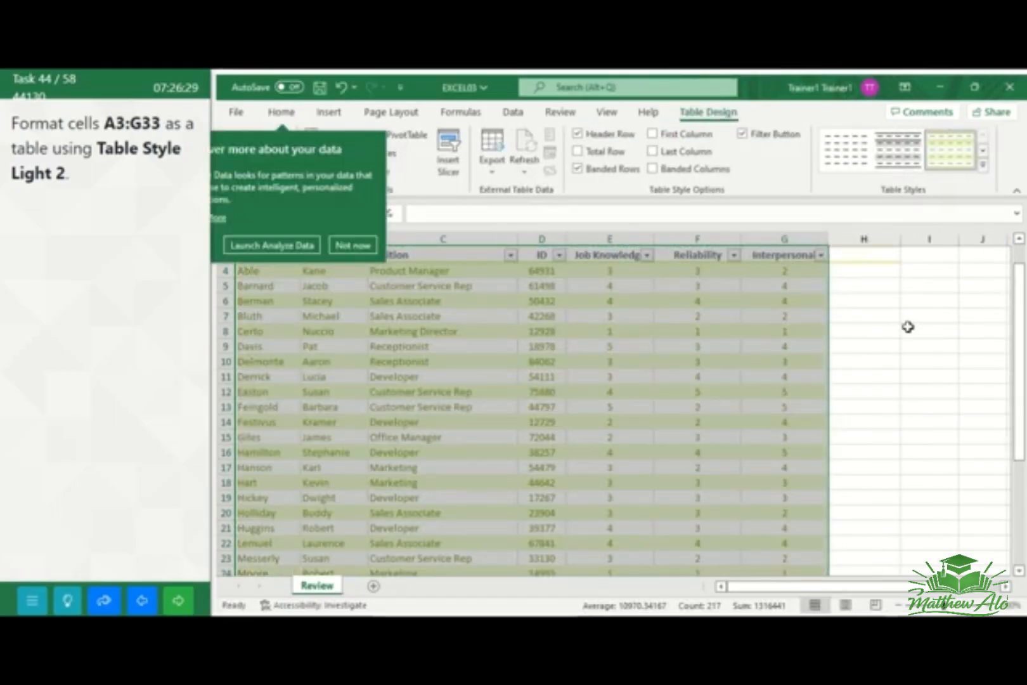
left_click(915, 333)
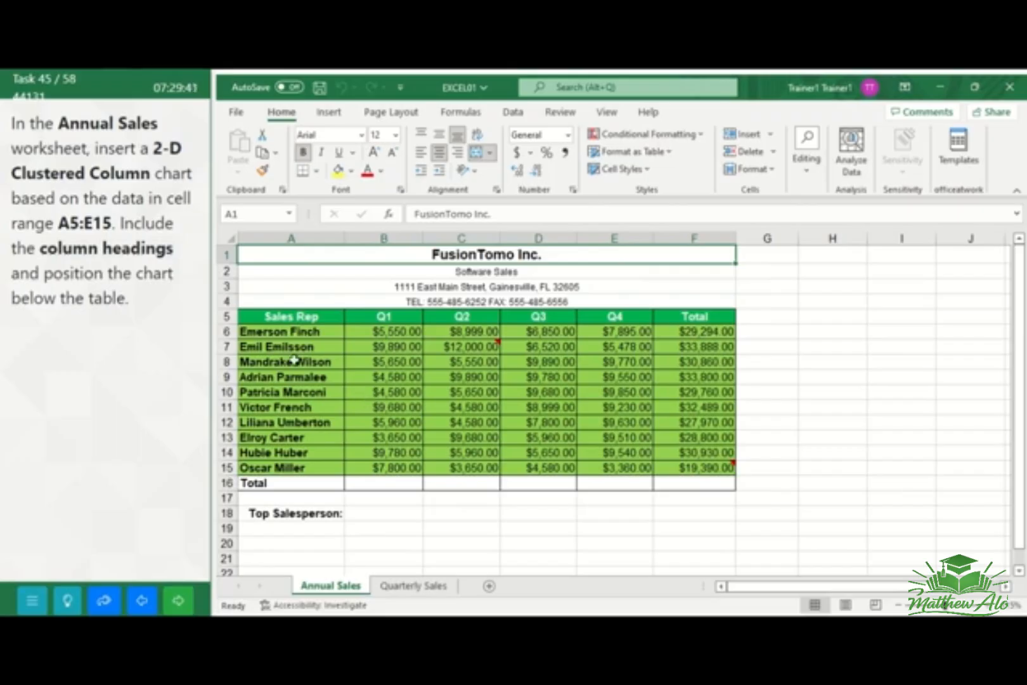
Insert a 2-D Clustered Column chart from cells A5:E15 of the Annual Sales worksheet
left_click(264, 316)
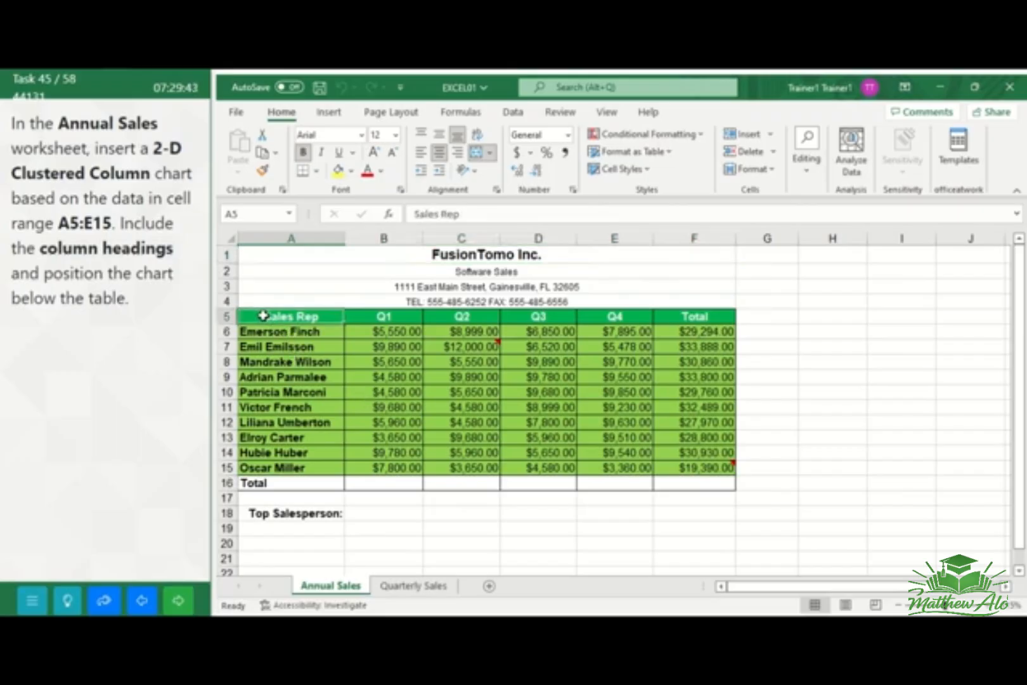
mouse_move(264, 316)
left_mouse_down()
mouse_move(511, 326)
mouse_move(562, 343)
mouse_move(578, 352)
mouse_move(626, 468)
left_mouse_up()
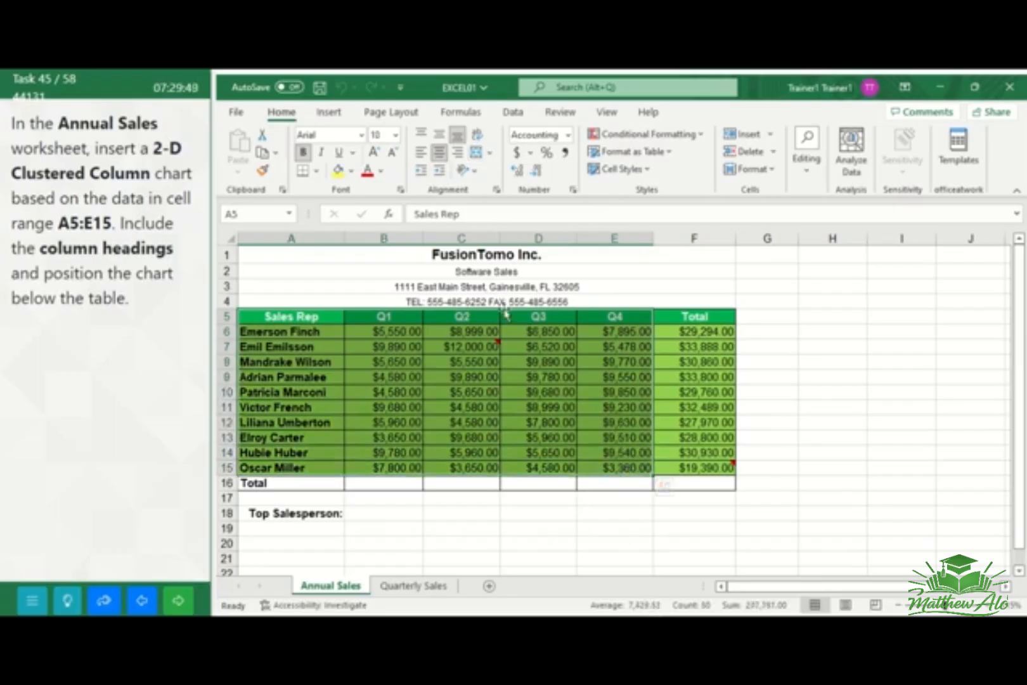
left_click(328, 113)
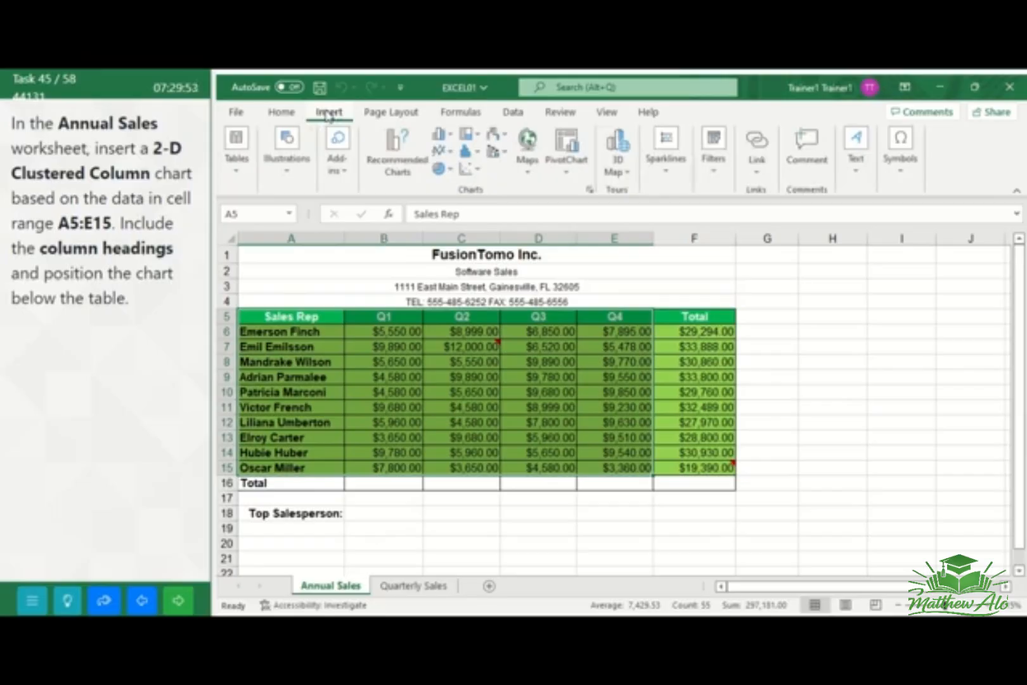
left_click(449, 139)
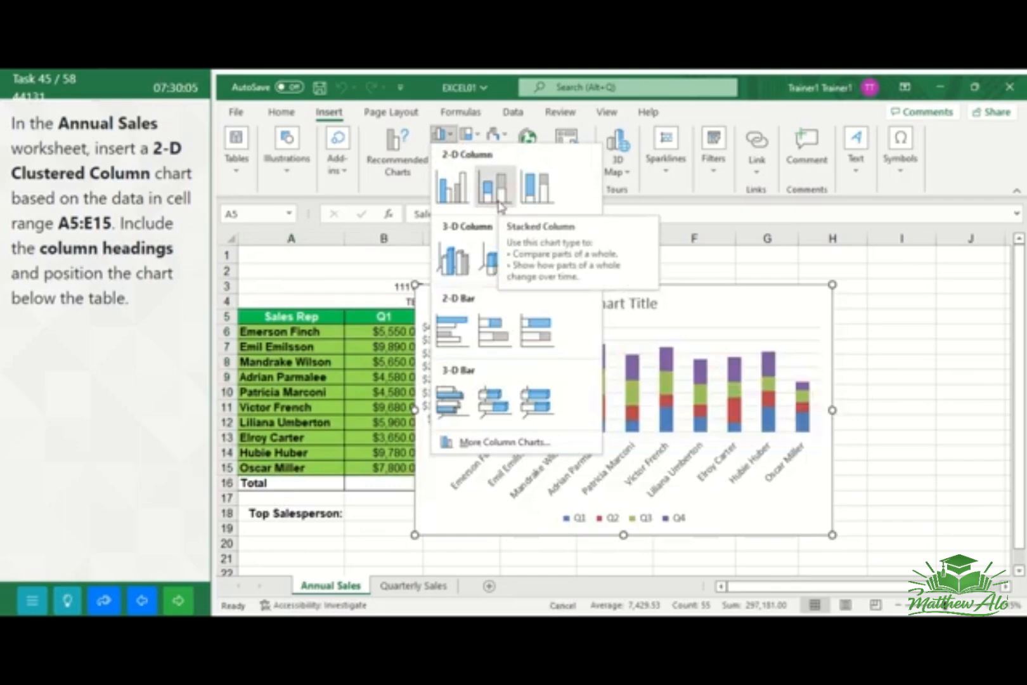
left_click(465, 185)
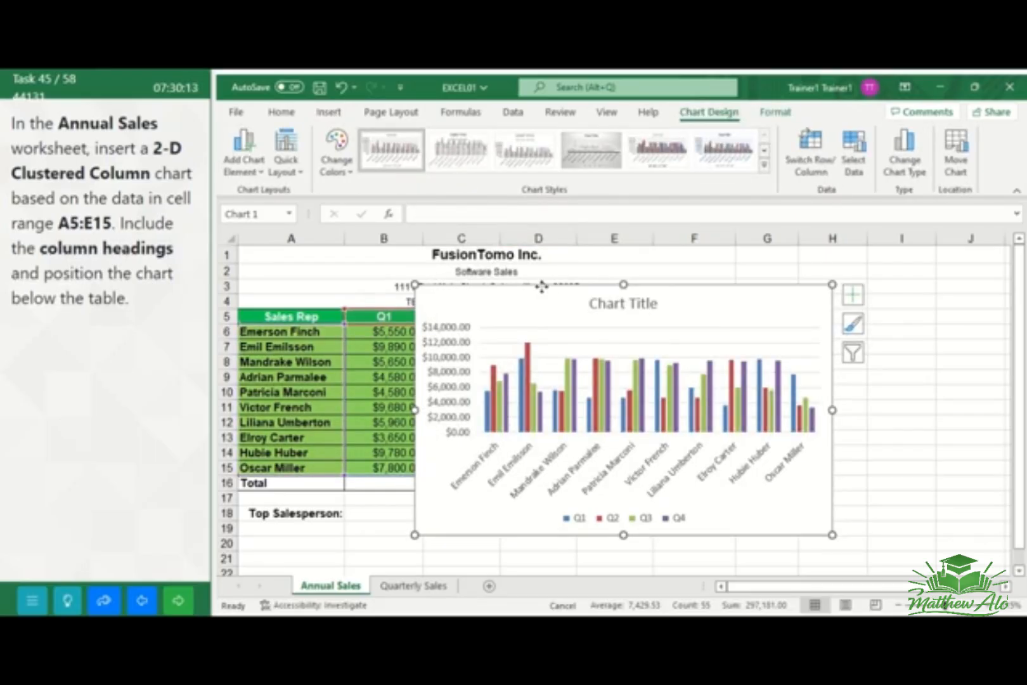
Move the chart below the table, beneath the Top Salesperson row, and go to the next task
mouse_move(540, 288)
left_mouse_down()
mouse_move(491, 385)
mouse_move(425, 452)
left_mouse_up()
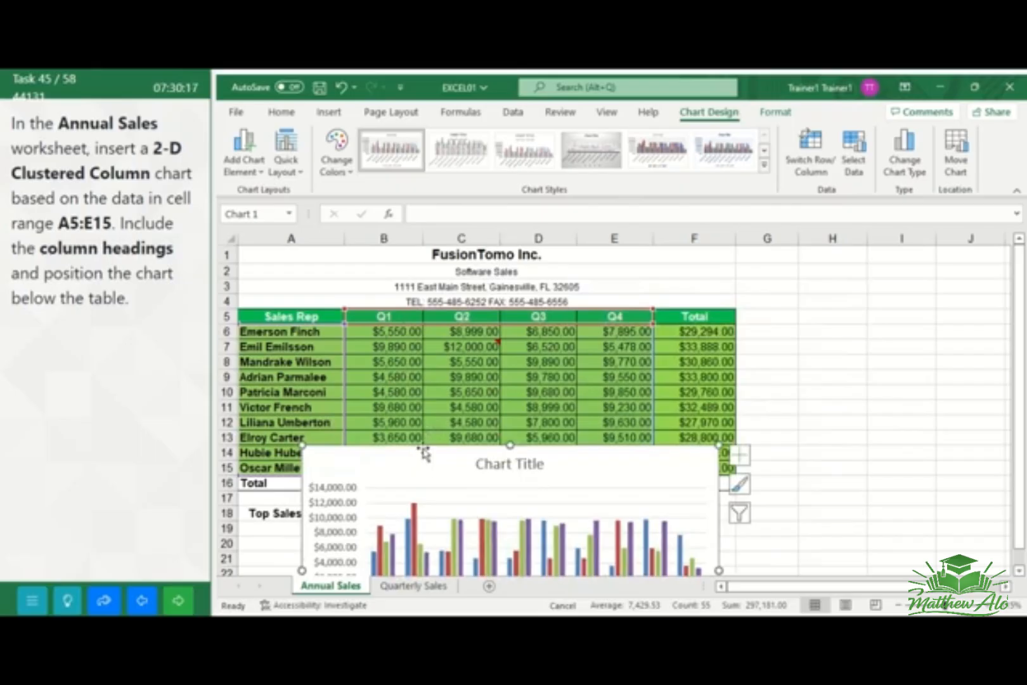
left_click_drag(424, 454, 365, 537)
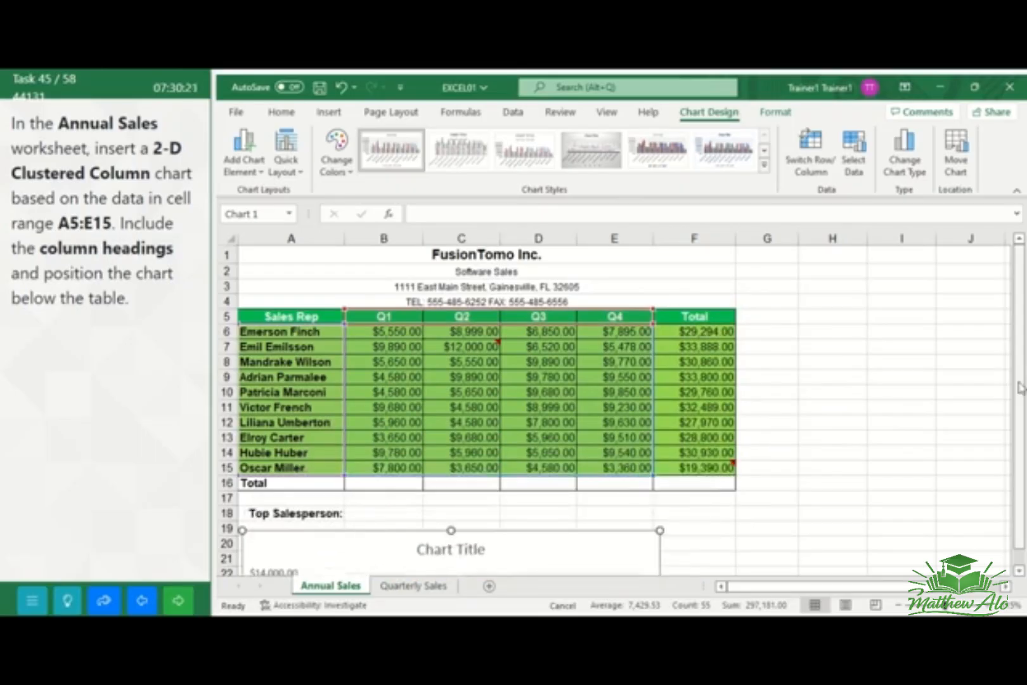
left_click_drag(1021, 386, 1021, 482)
left_click(835, 514)
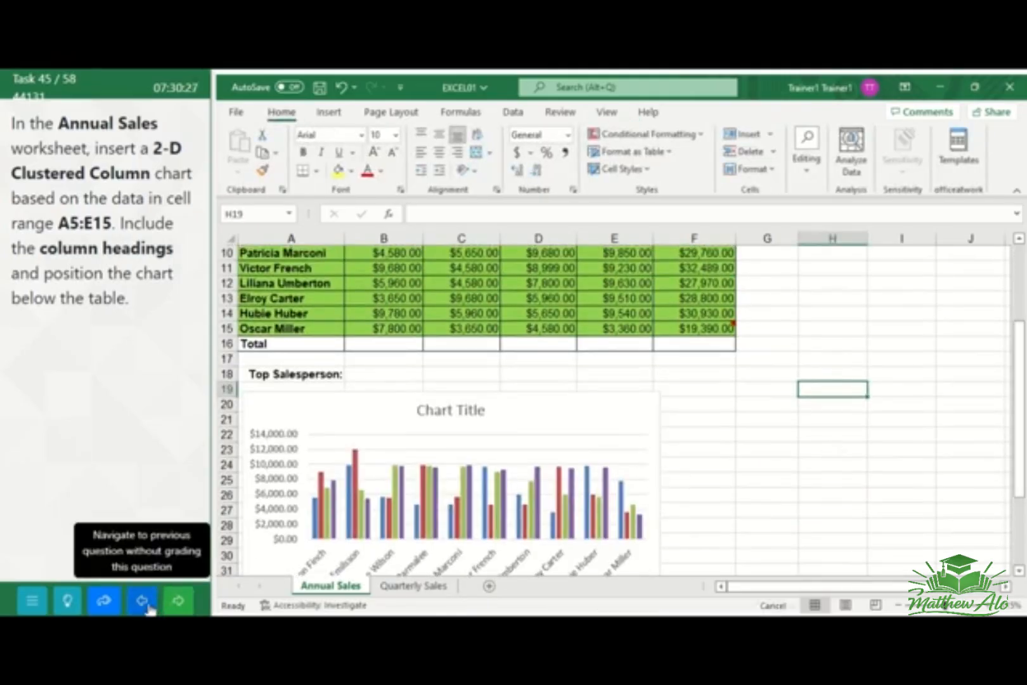
left_click(182, 602)
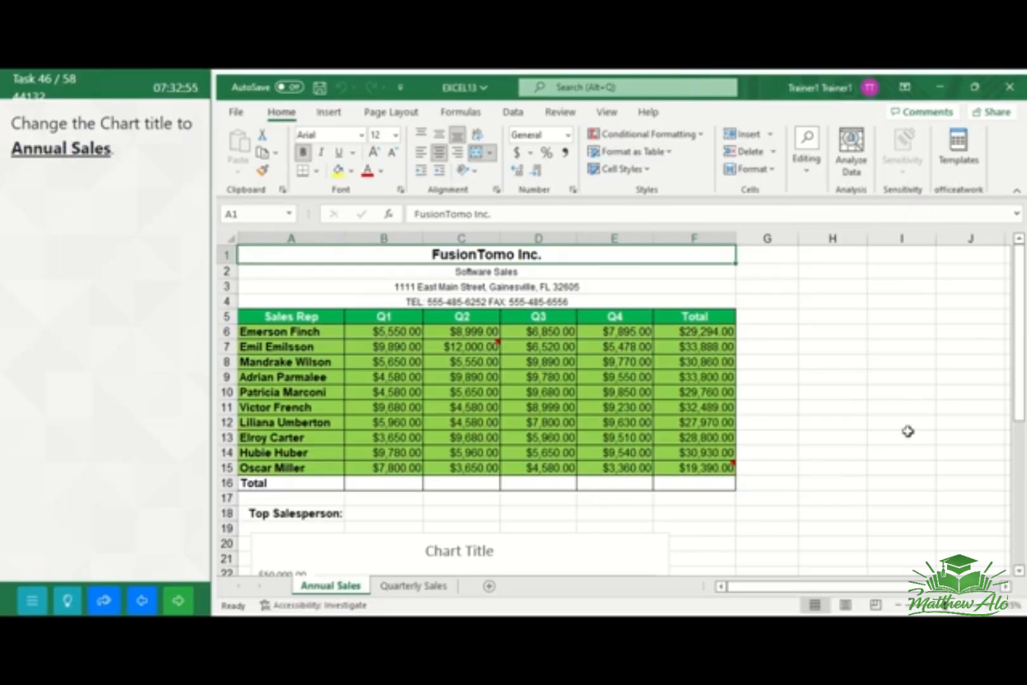
Change the chart title to Annual Sales, and go to the next task
left_click_drag(1017, 411, 1022, 488)
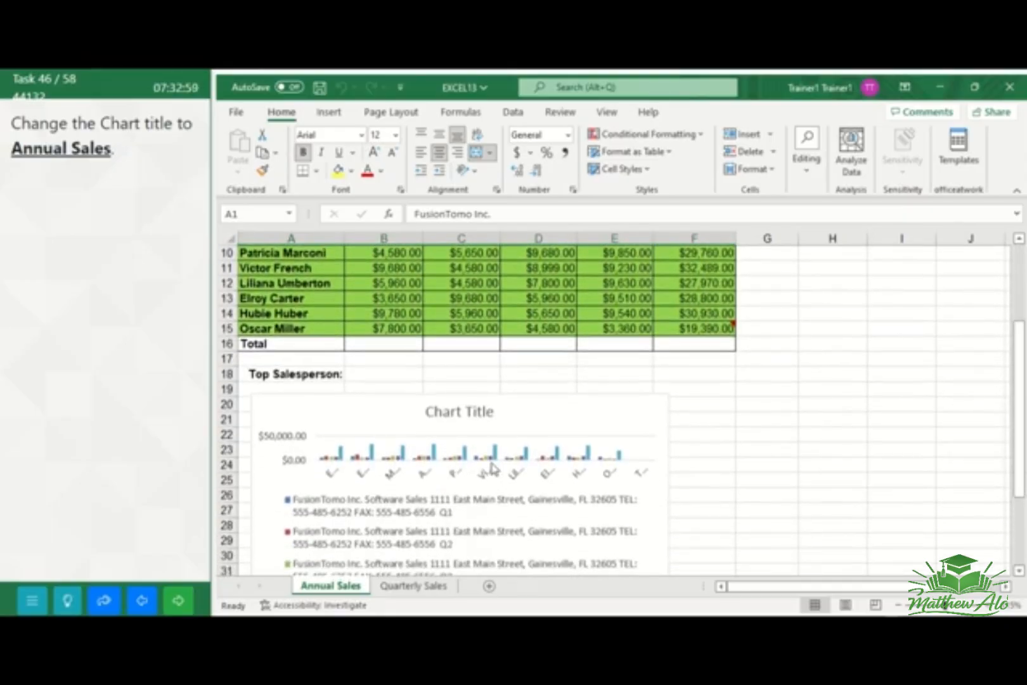
left_click(469, 416)
left_click(494, 412)
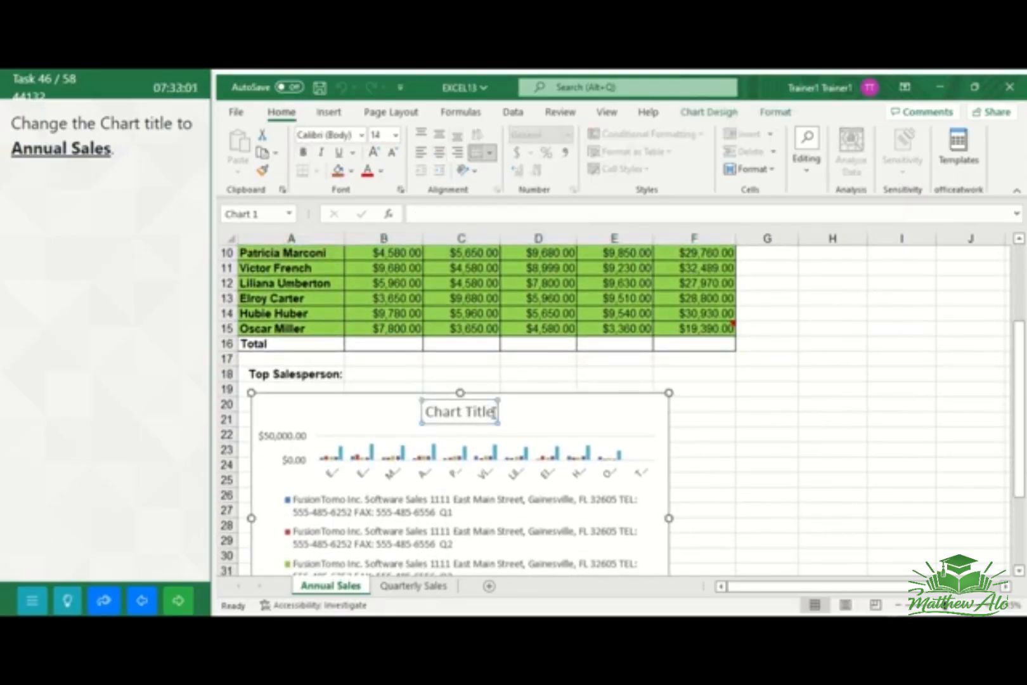
key("BackSpace")
key("BackSpace")
key("BackSpace")
key("BackSpace")
key("BackSpace")
key("BackSpace")
key("BackSpace")
key("BackSpace")
key("BackSpace")
key("BackSpace")
key("BackSpace")
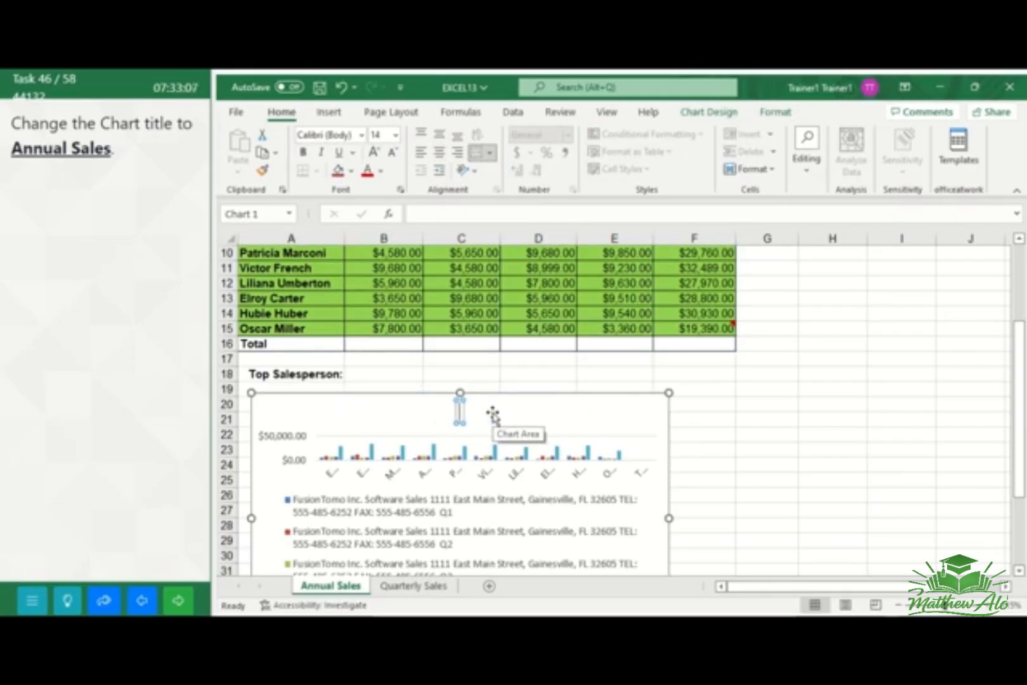
type("Annual")
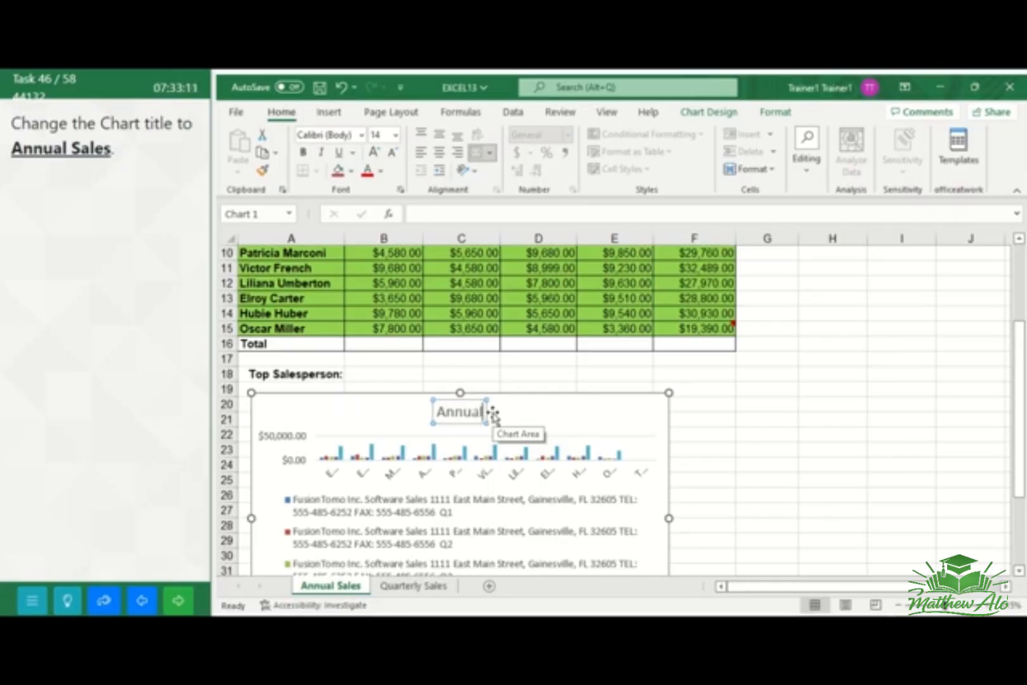
type(" Sales")
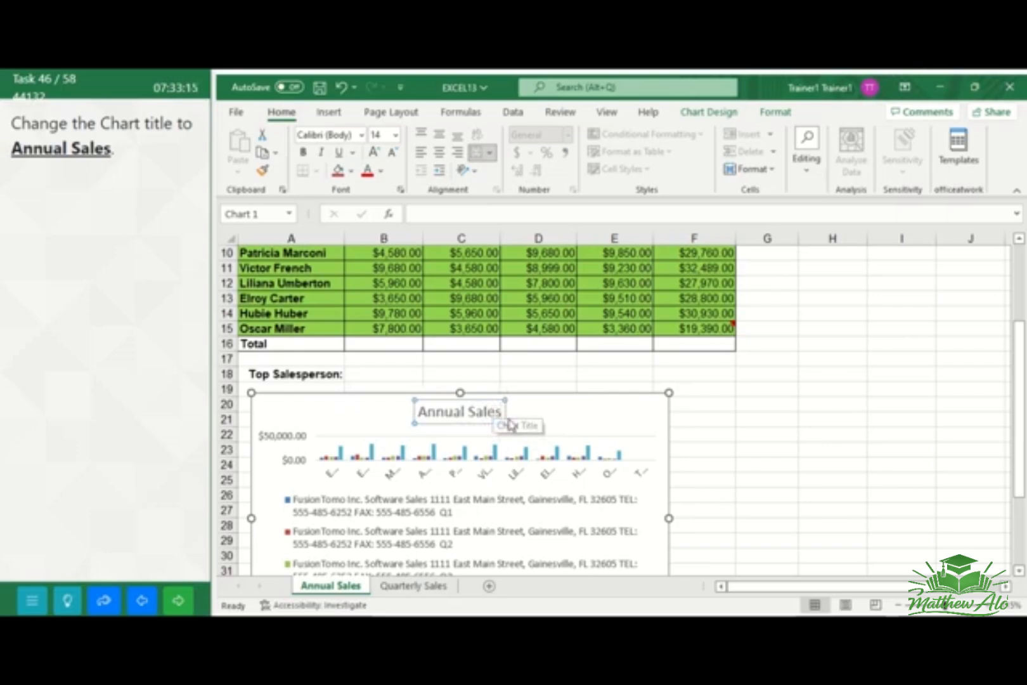
left_click(718, 416)
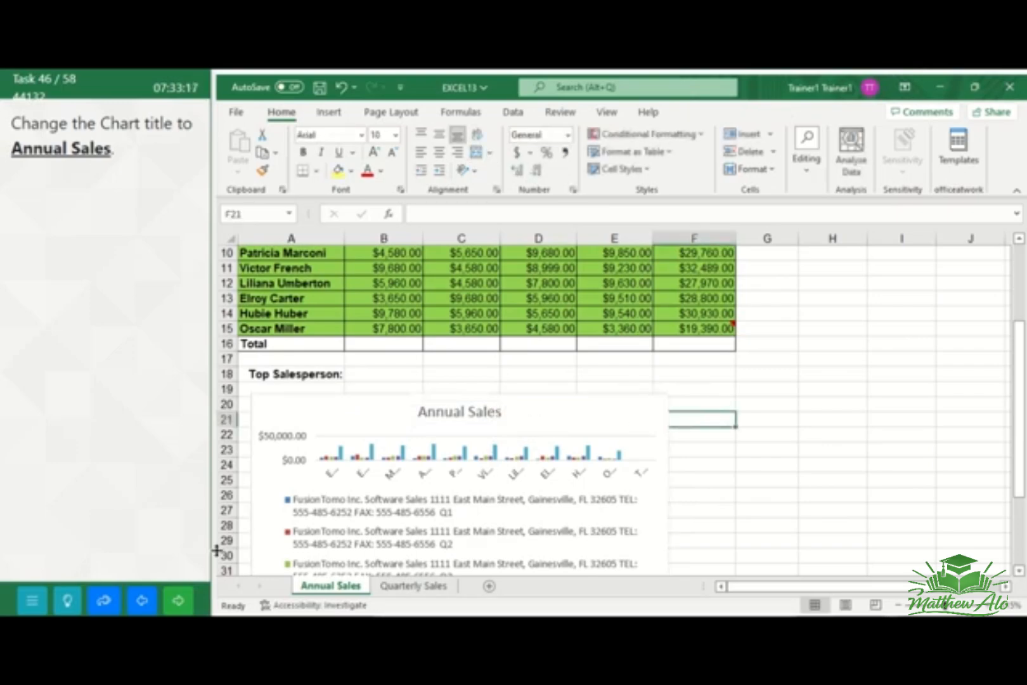
left_click(182, 605)
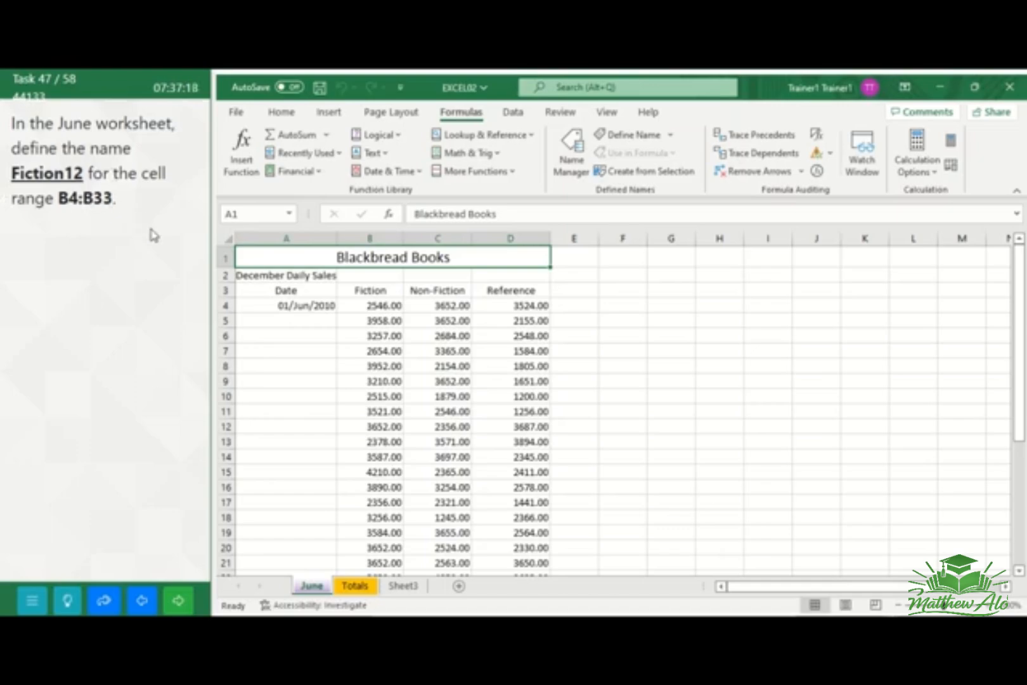
Define the name Fiction12 for cells B4:B33 of the June worksheet, and go to the next task
left_click(245, 215)
left_click(304, 588)
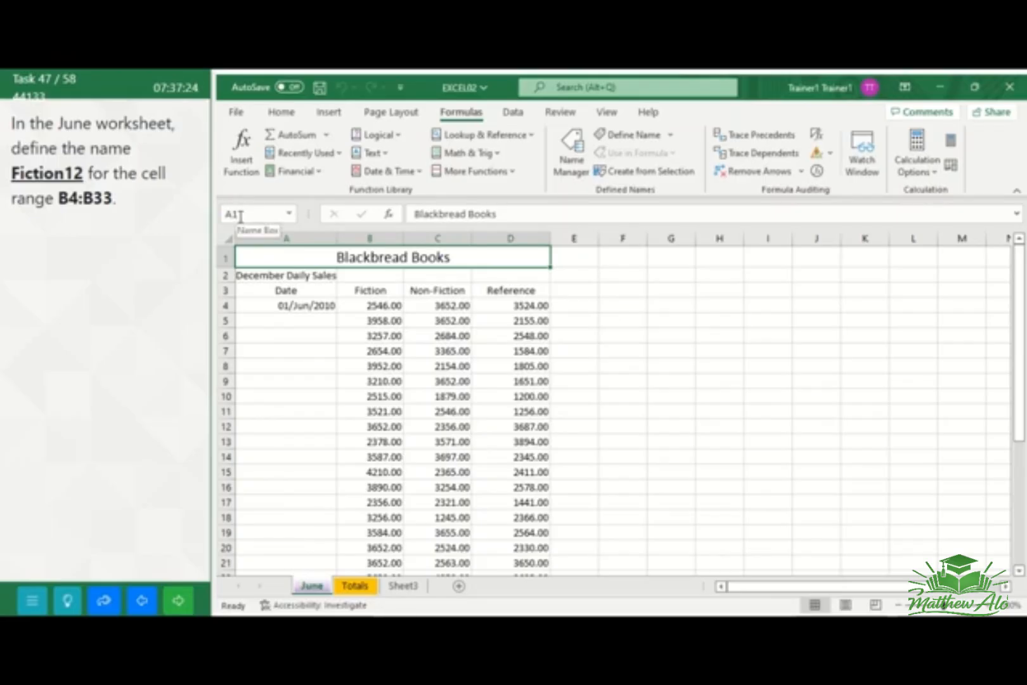
left_click(240, 216)
type("b4:b33")
key("Return")
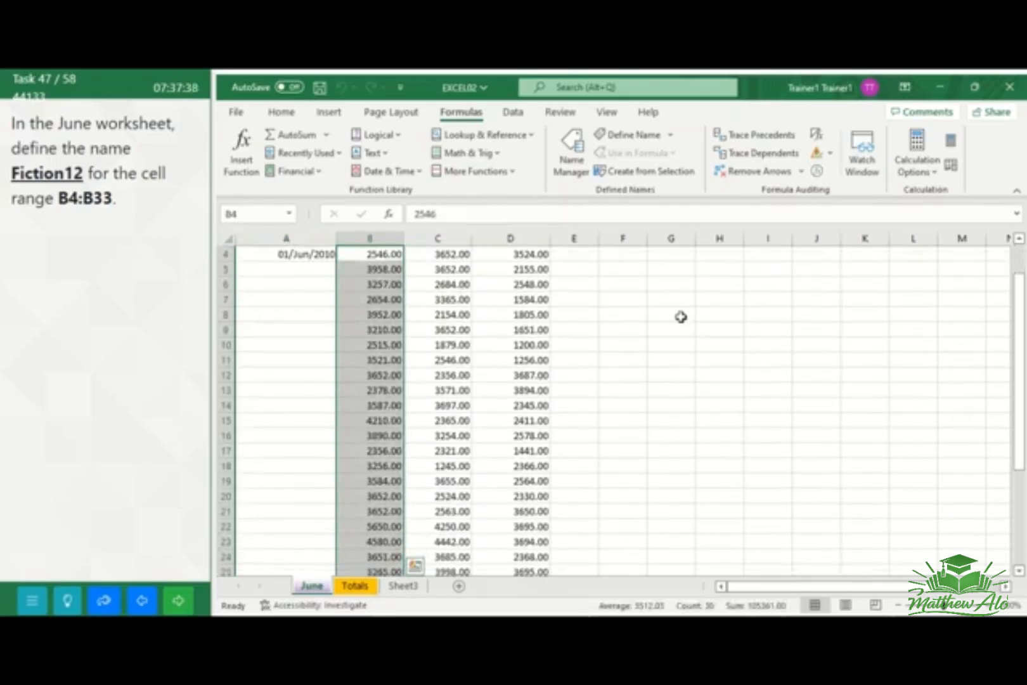
left_click_drag(1022, 374, 1021, 322)
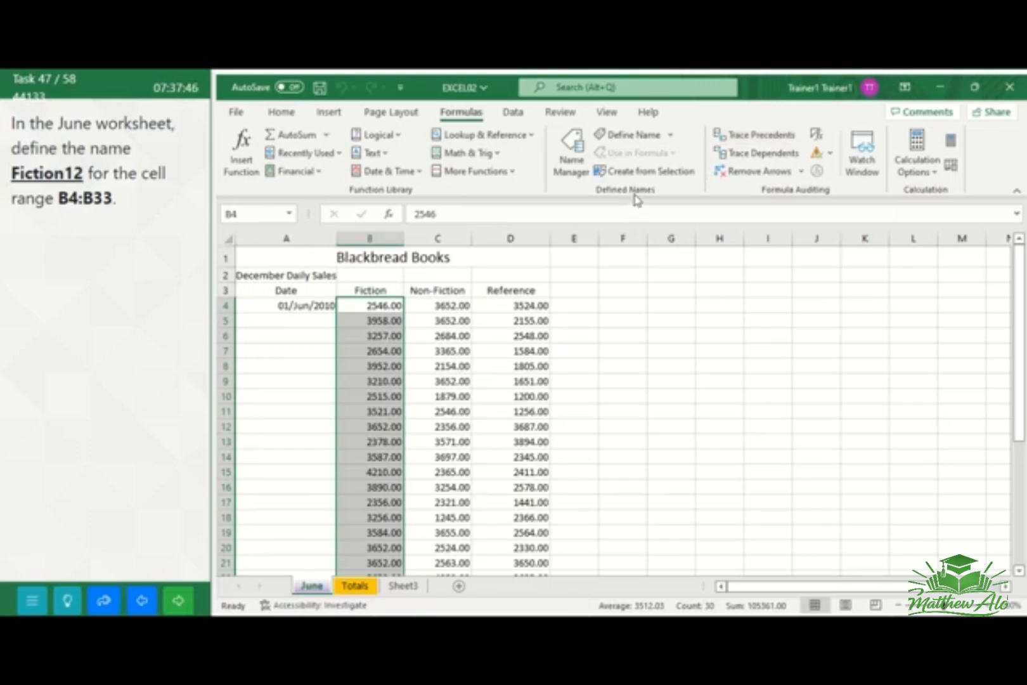
left_click(672, 135)
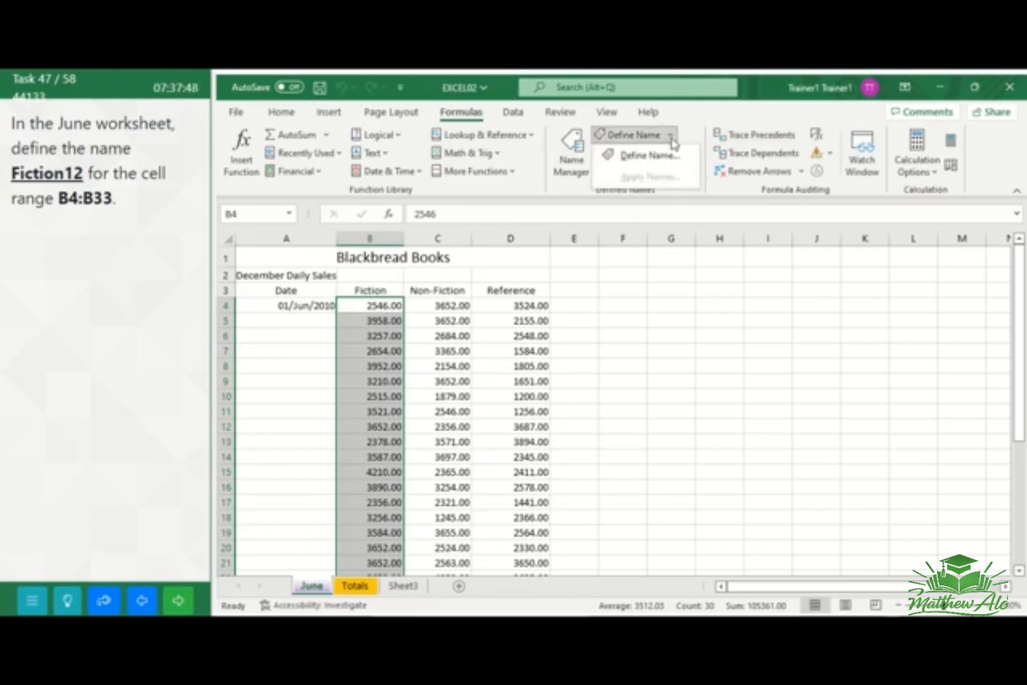
left_click(652, 154)
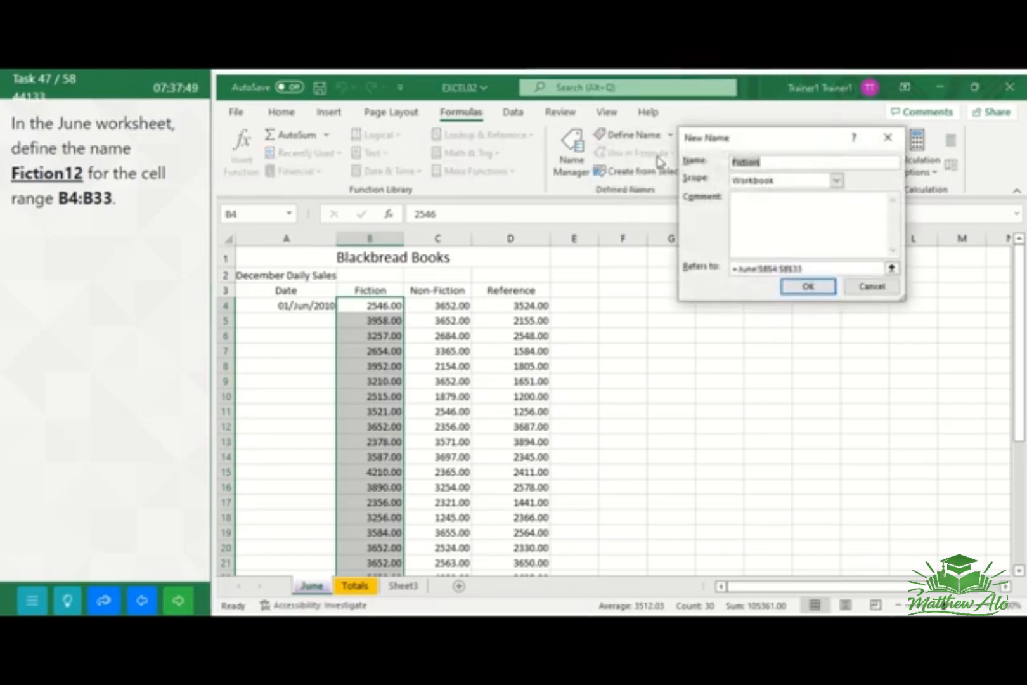
left_click(767, 163)
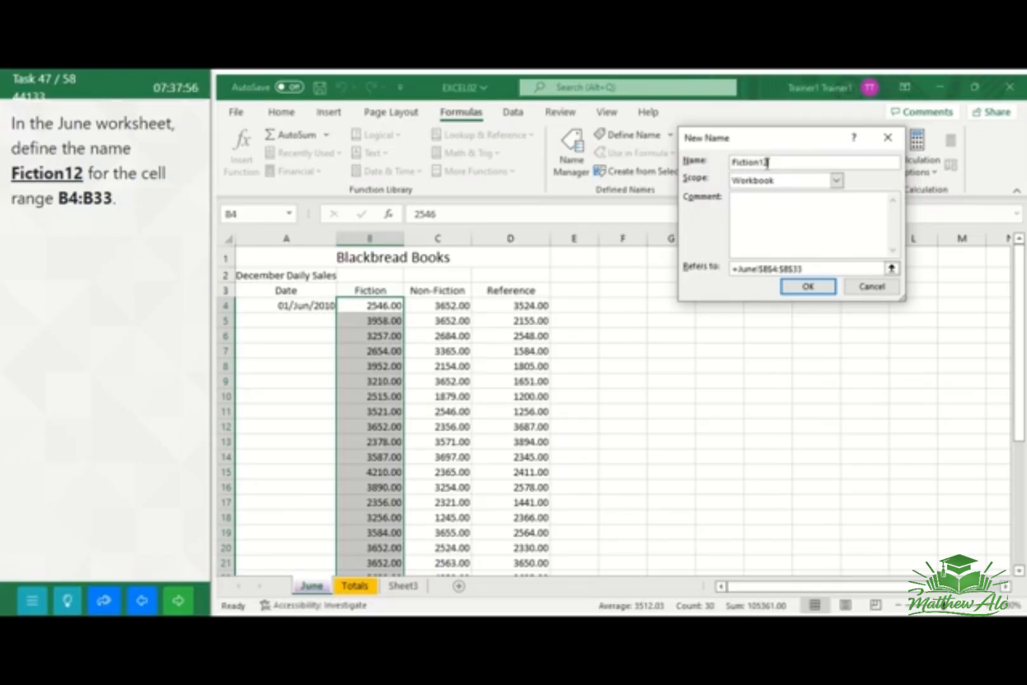
left_click(819, 287)
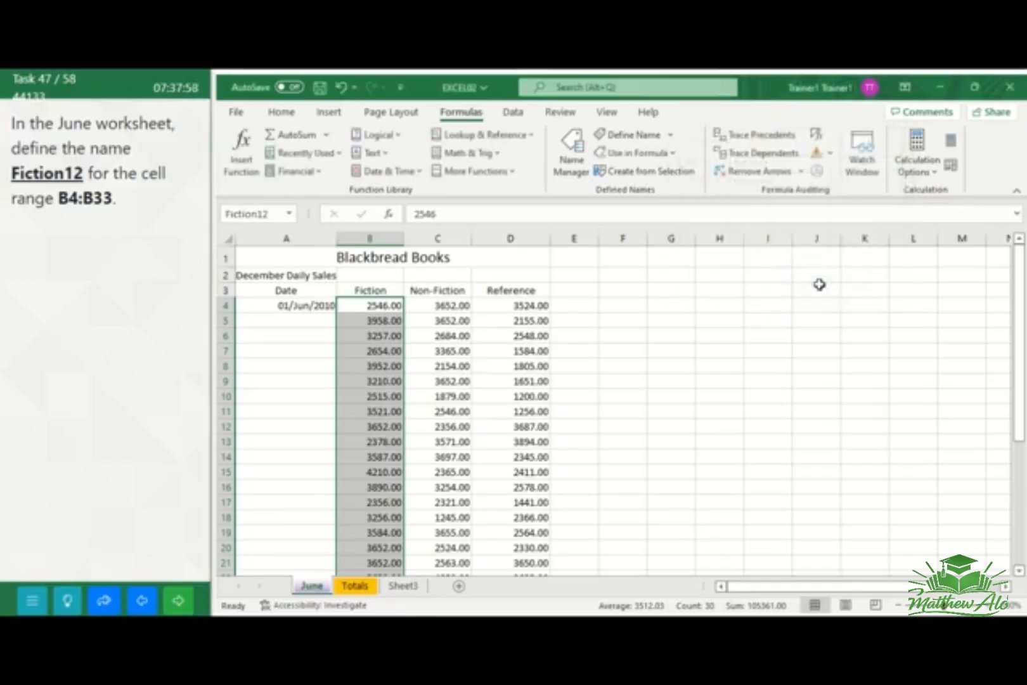
left_click(639, 363)
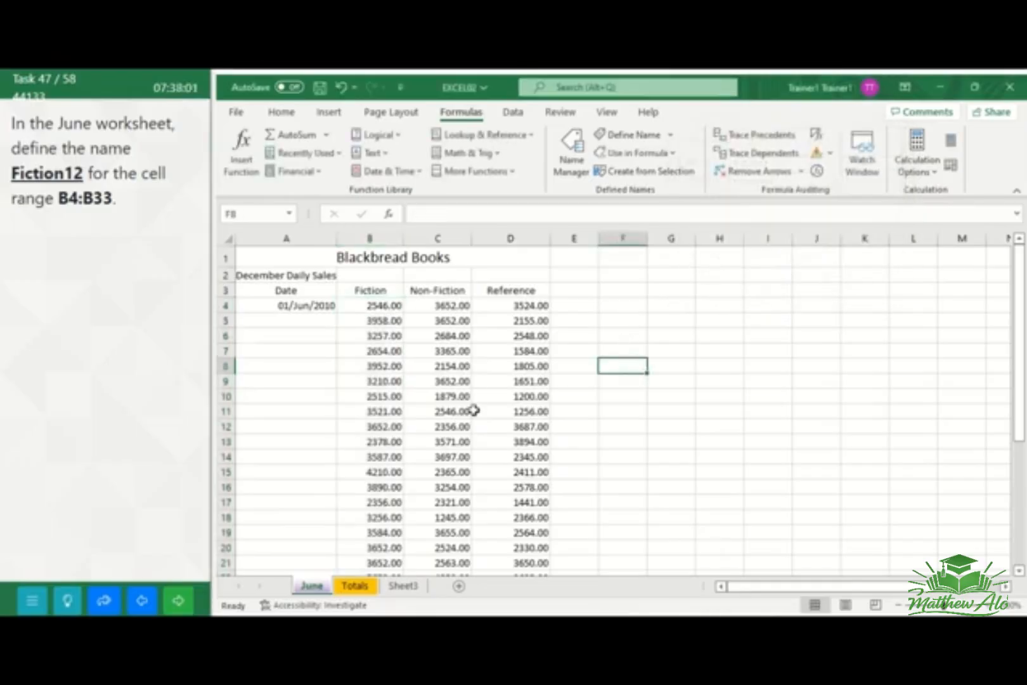
left_click(189, 601)
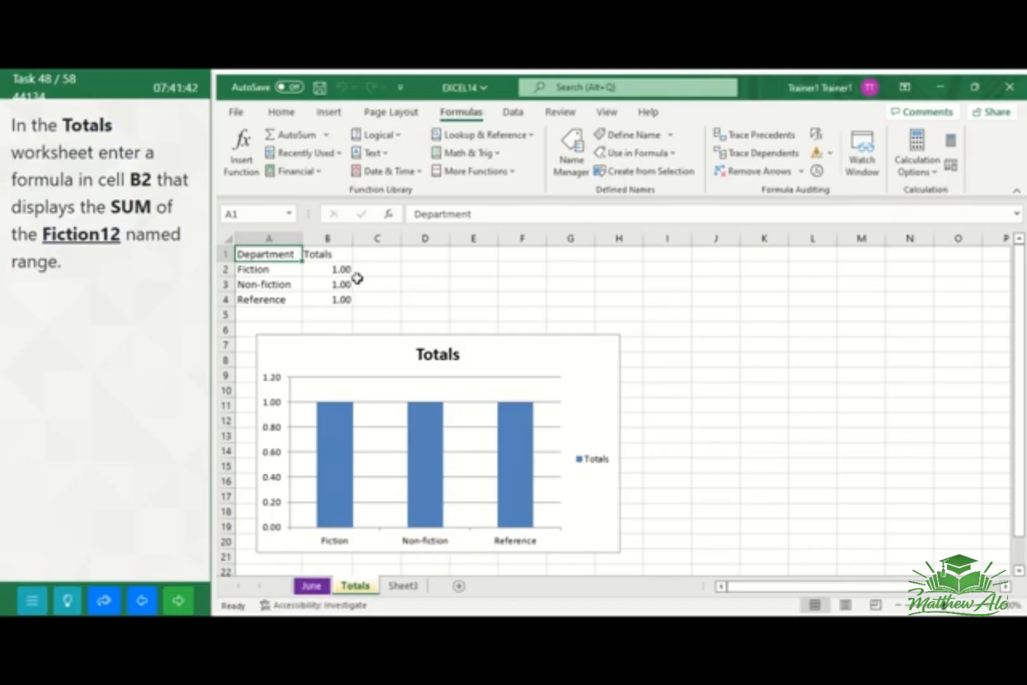
Enter the formula =SUM(Fiction12) in cell B2 of the Totals worksheet, and go to the next task
left_click(332, 272)
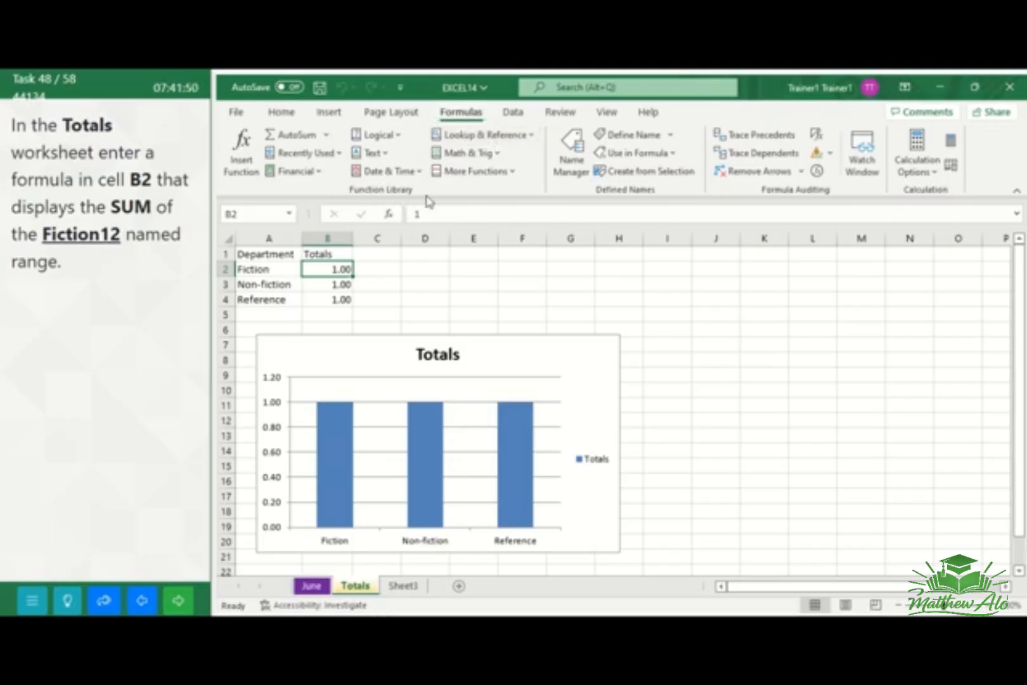
left_click(326, 134)
left_click(293, 158)
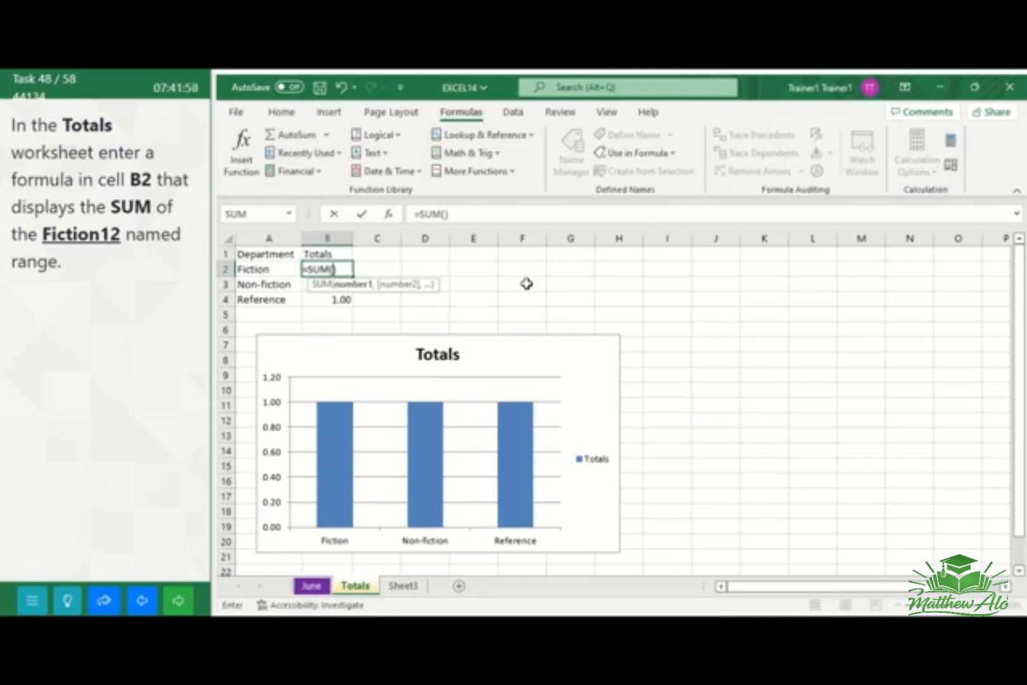
type("Ficti")
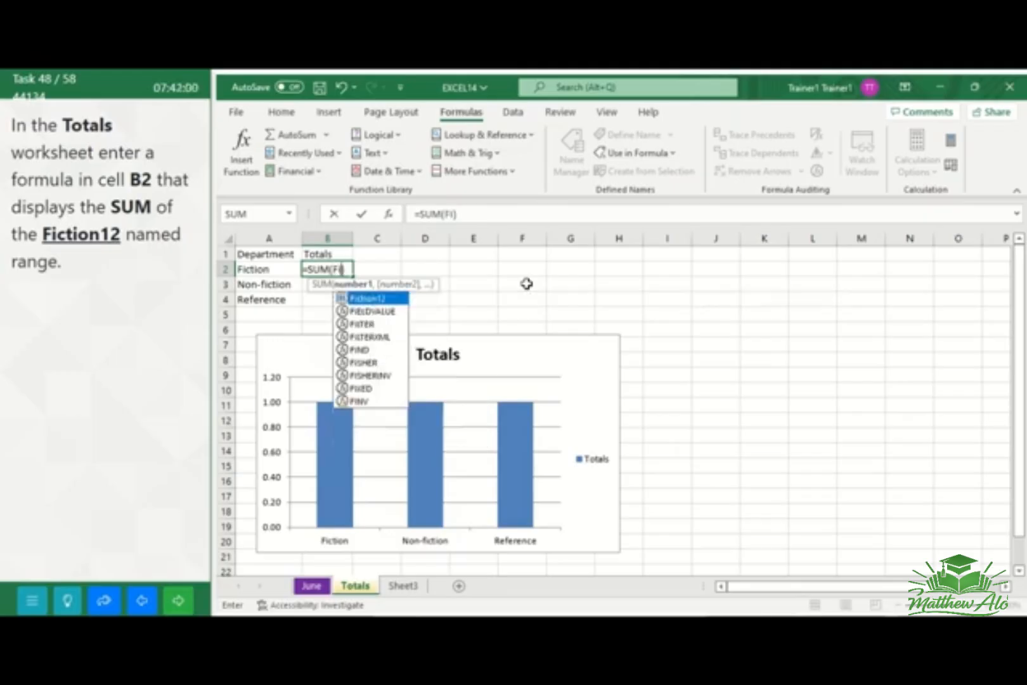
type("on12")
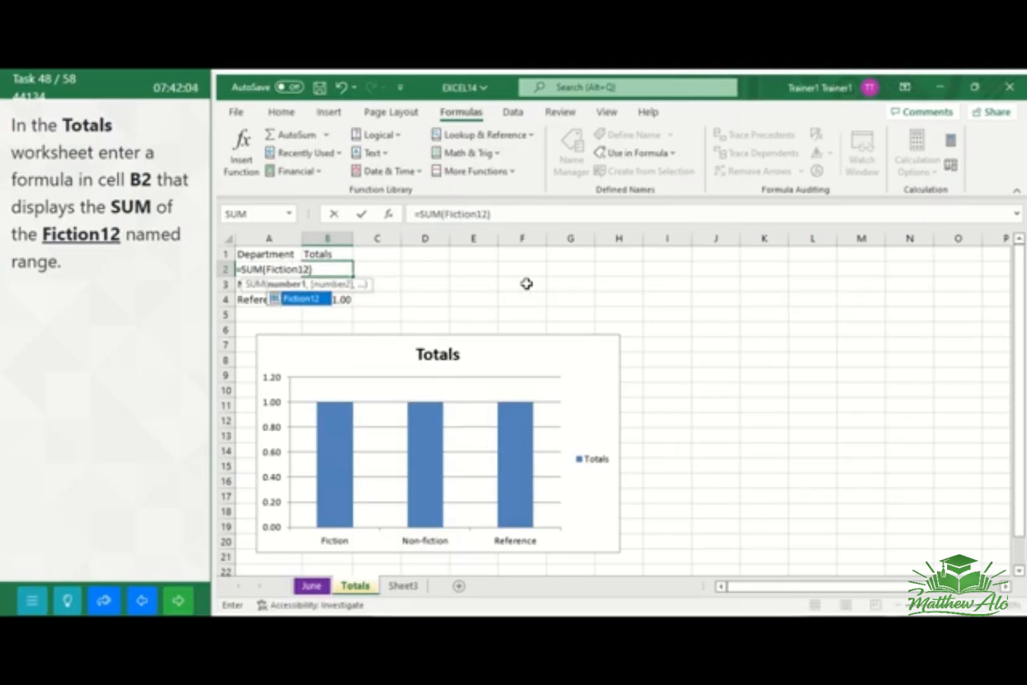
key("Return")
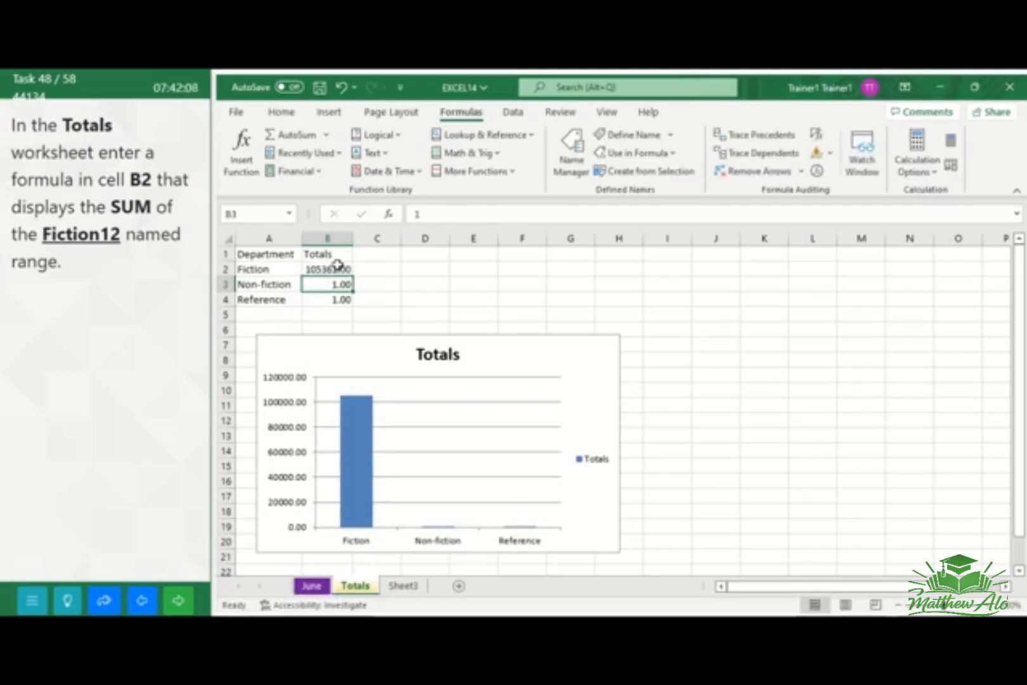
left_click(507, 296)
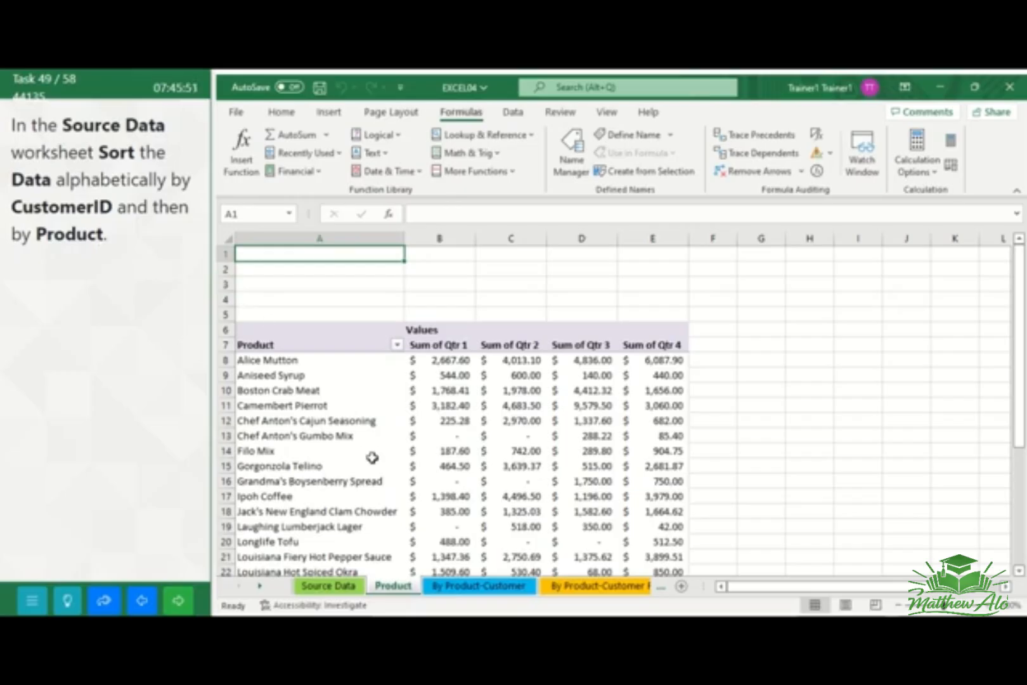
Start a custom sort of all the data in the Source Data worksheet, A1:F278, with CustomerID from A to Z as the first level
left_click(325, 587)
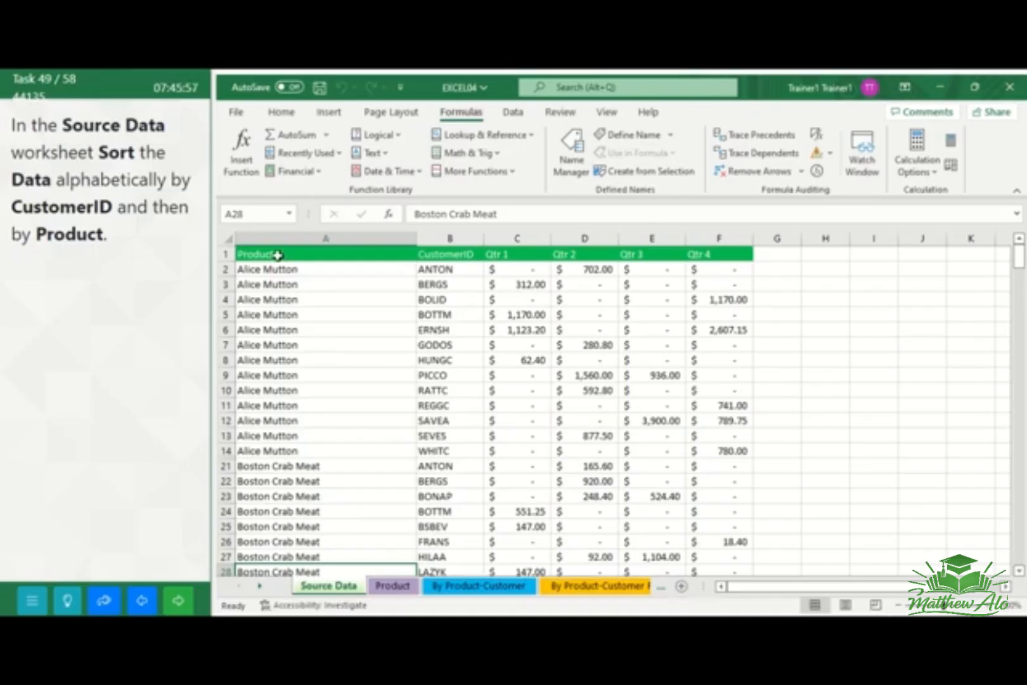
left_click(277, 255)
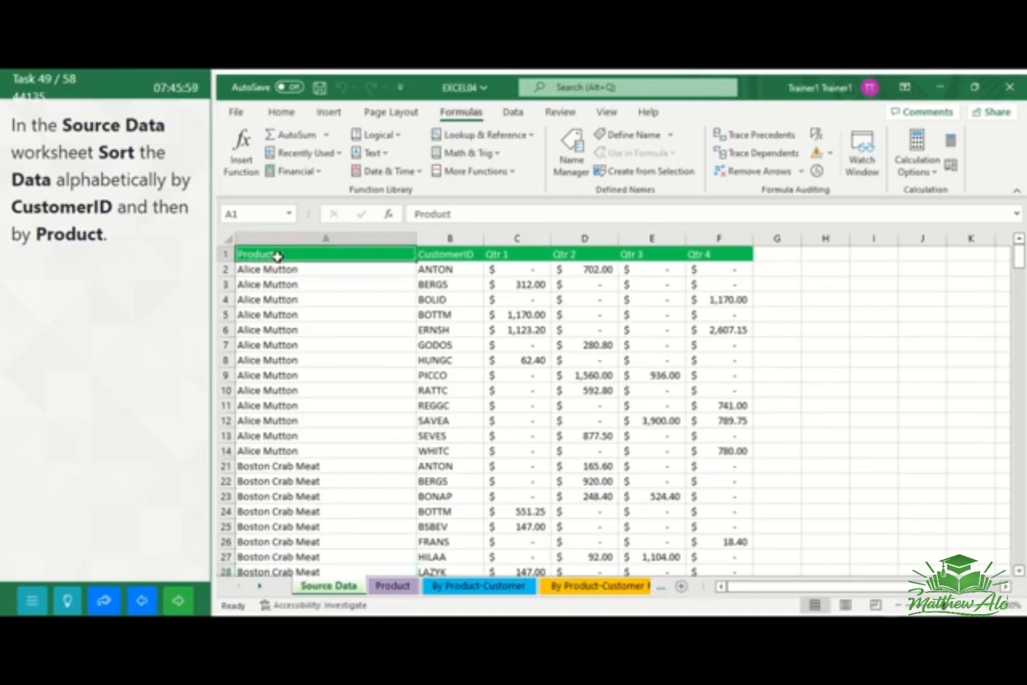
mouse_move(277, 257)
left_mouse_down()
mouse_move(360, 254)
mouse_move(498, 284)
mouse_move(587, 333)
mouse_move(657, 417)
mouse_move(723, 568)
mouse_move(720, 558)
mouse_move(753, 564)
mouse_move(730, 539)
left_mouse_up()
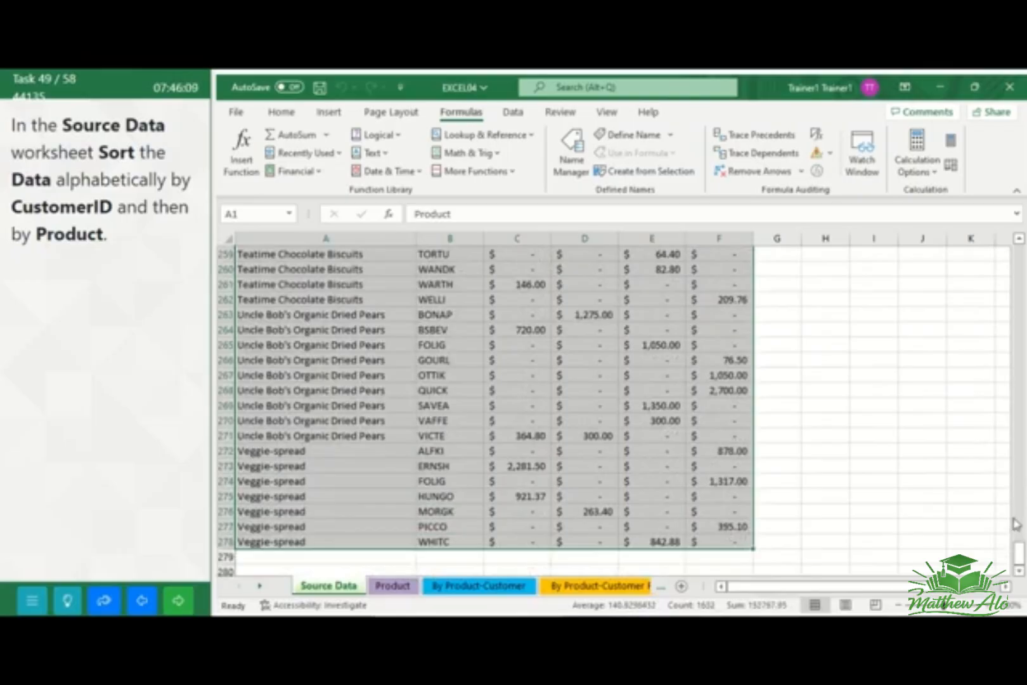
left_click_drag(1019, 551, 1014, 249)
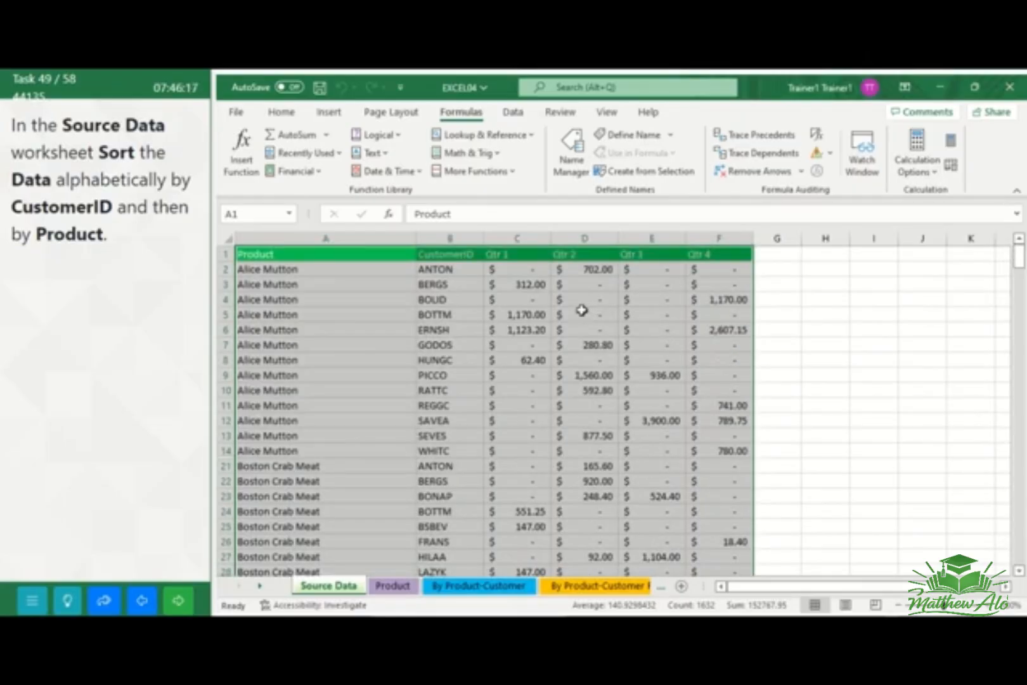
left_click(283, 114)
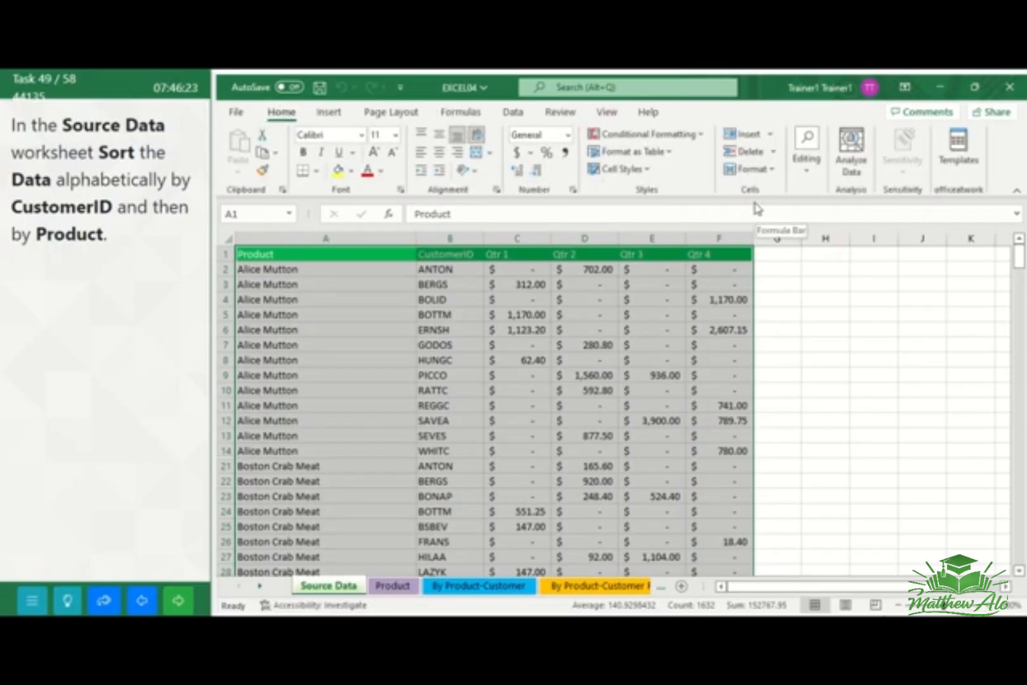
left_click(804, 172)
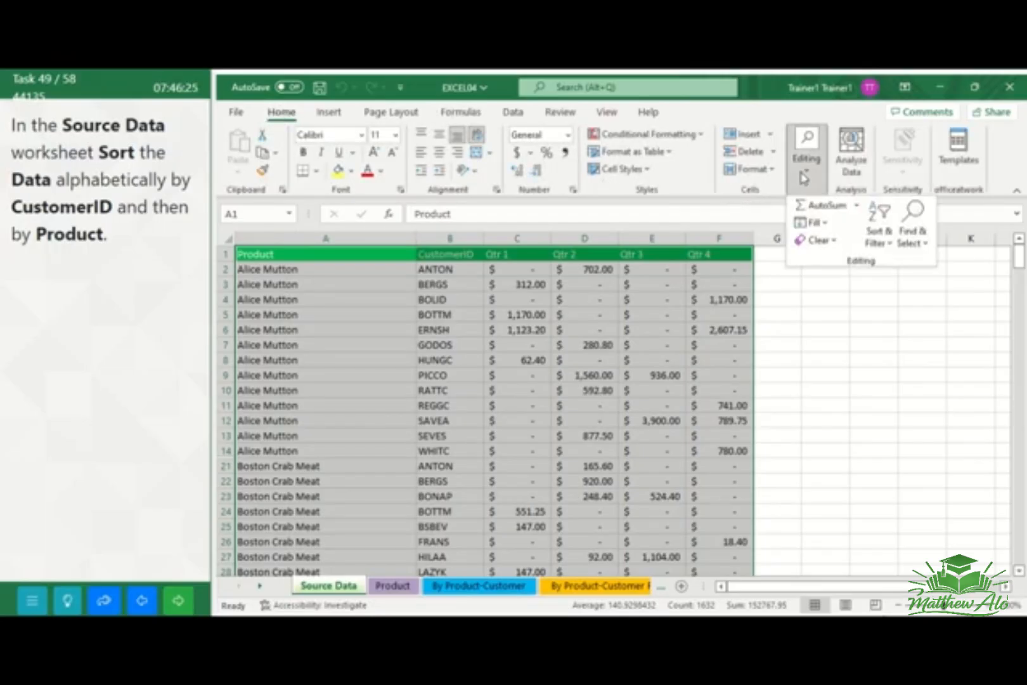
left_click(880, 240)
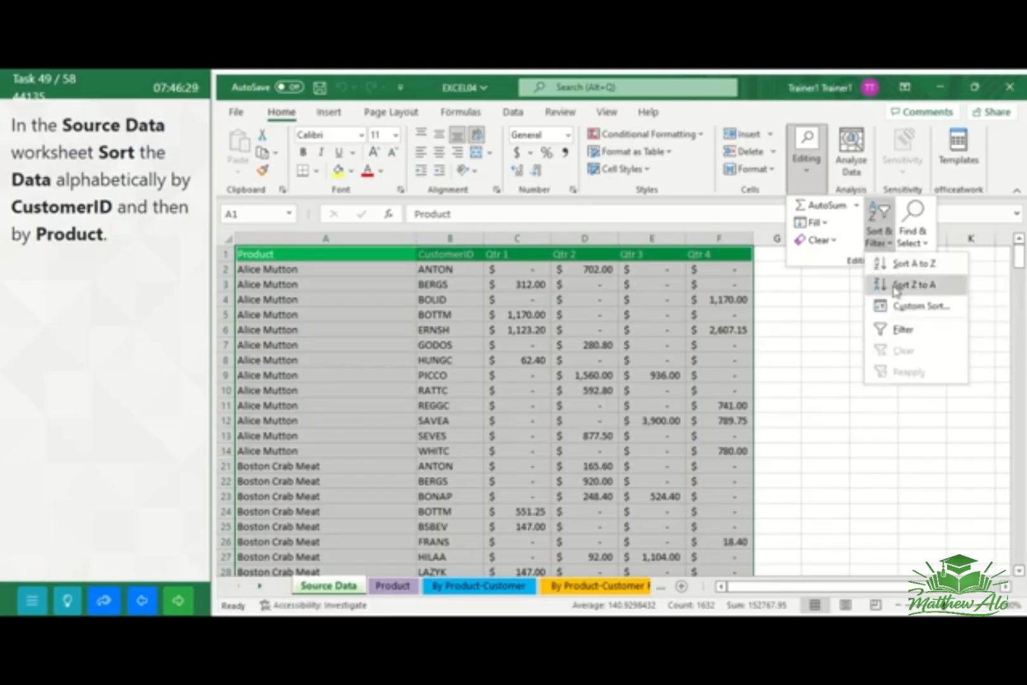
left_click(900, 307)
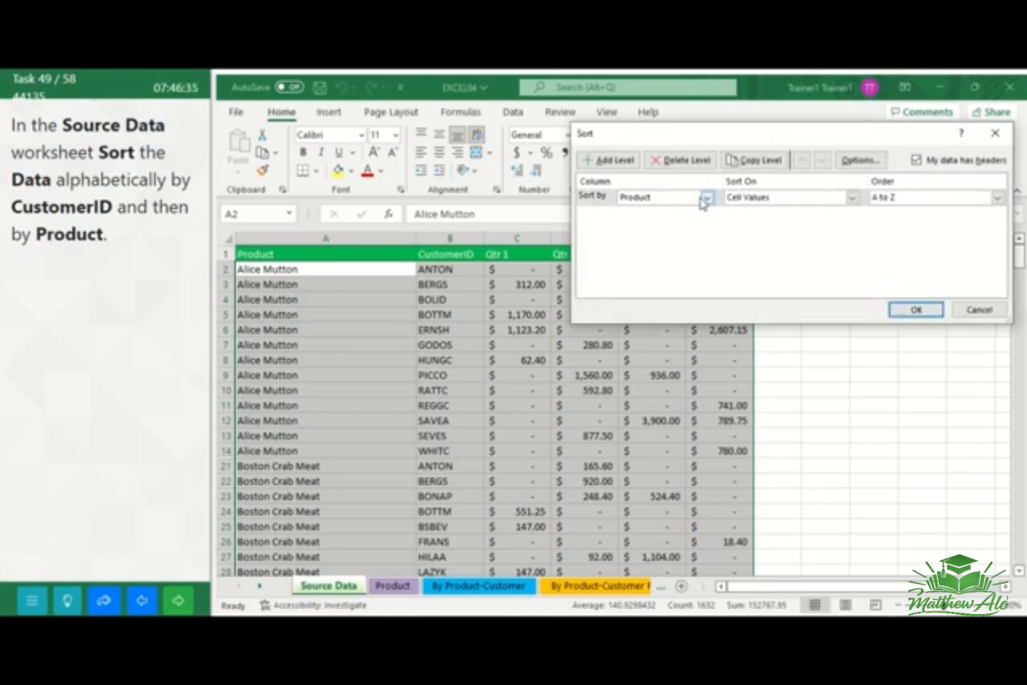
left_click(708, 200)
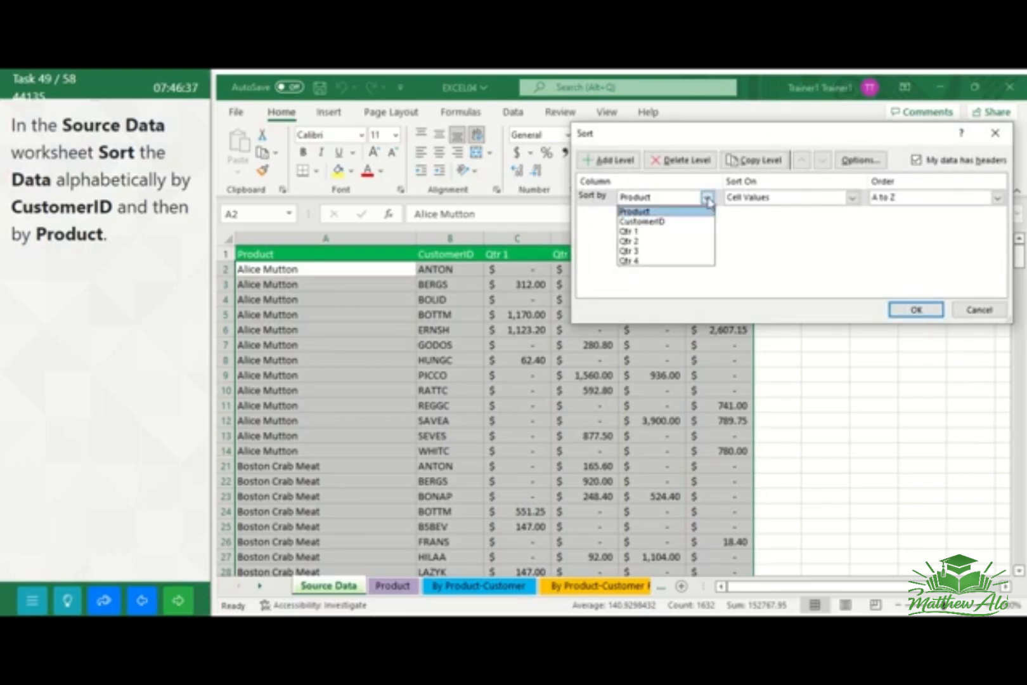
left_click(675, 222)
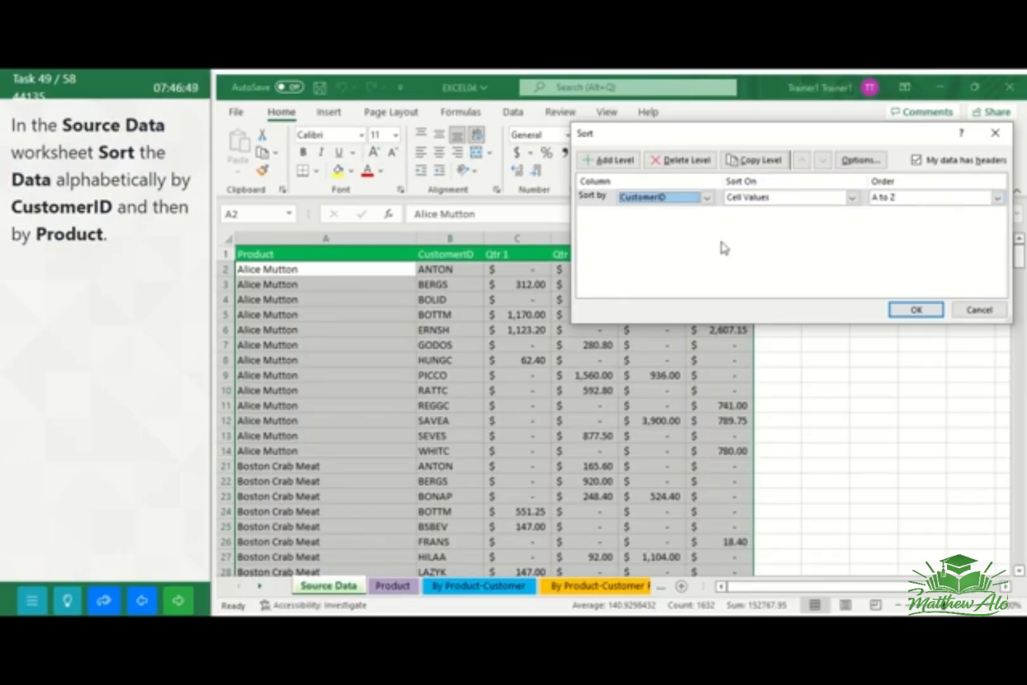
Add Product from A to Z as the second sort level, apply the sort, and go to the next task
left_click(608, 163)
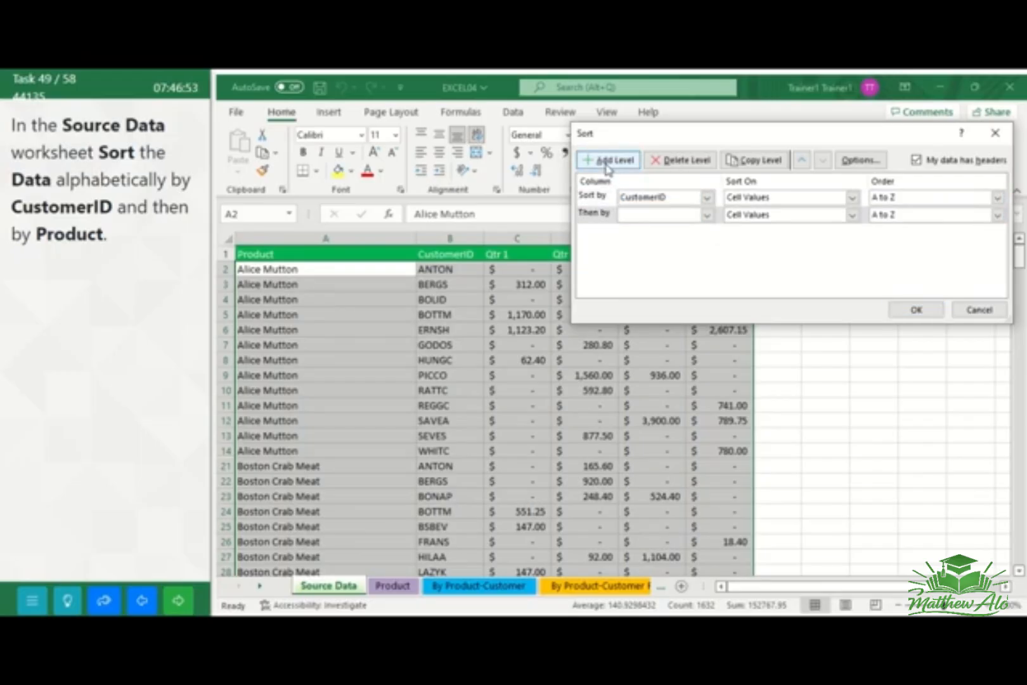
left_click(707, 217)
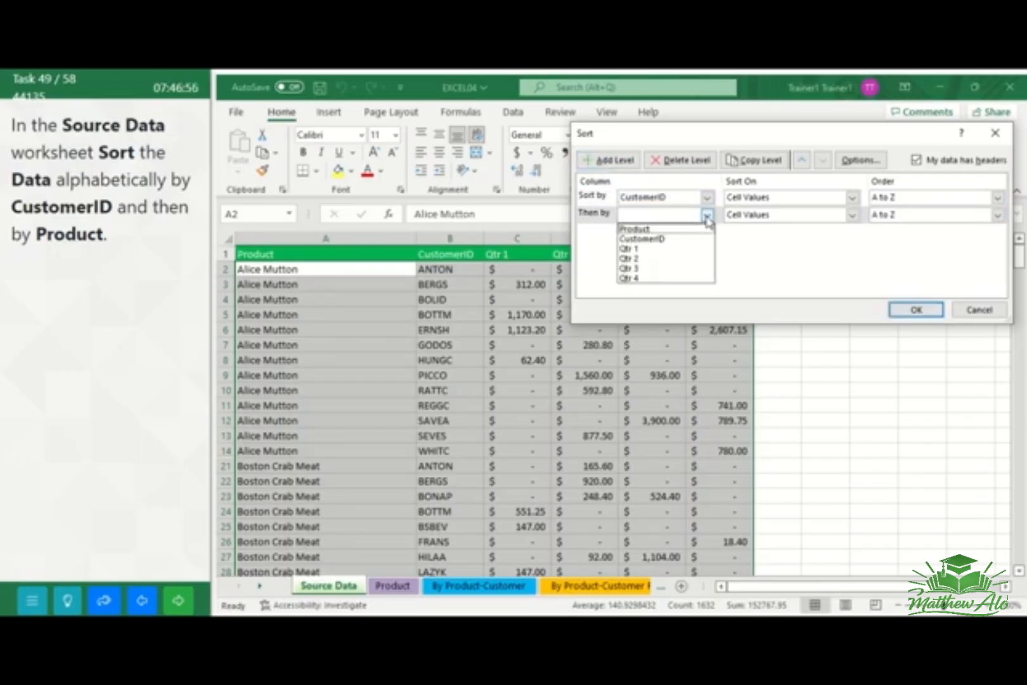
left_click(671, 230)
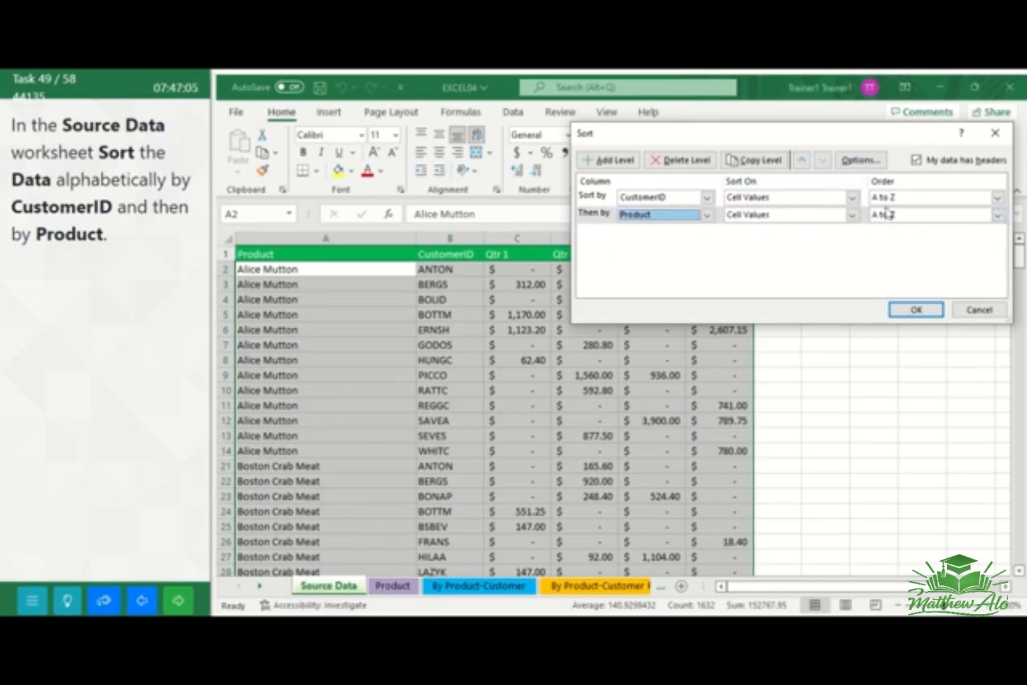
left_click(908, 311)
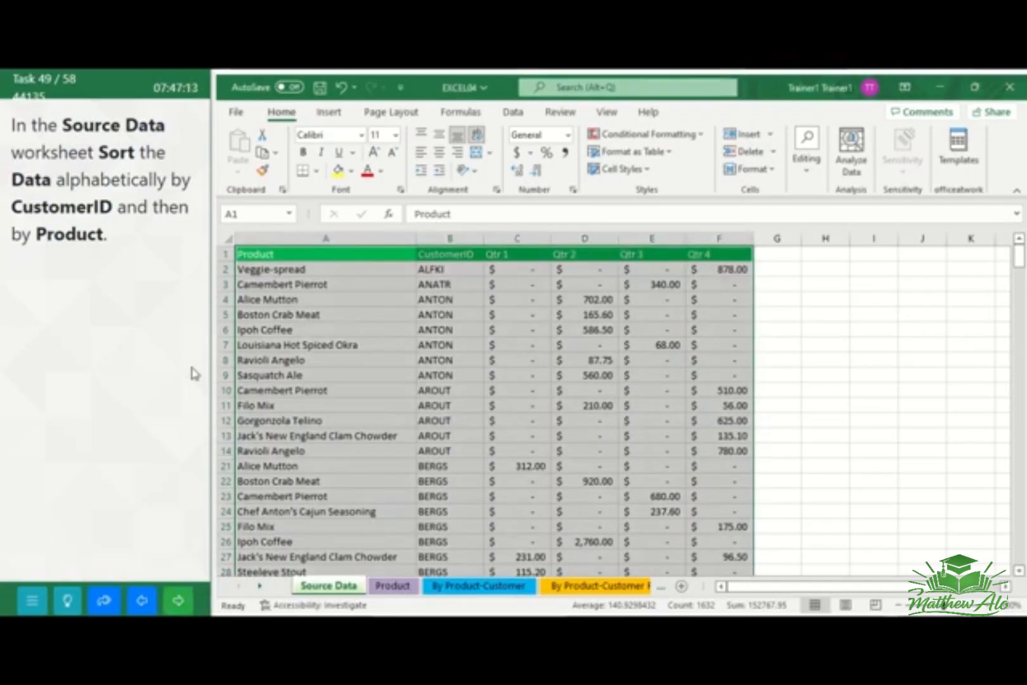
left_click(178, 599)
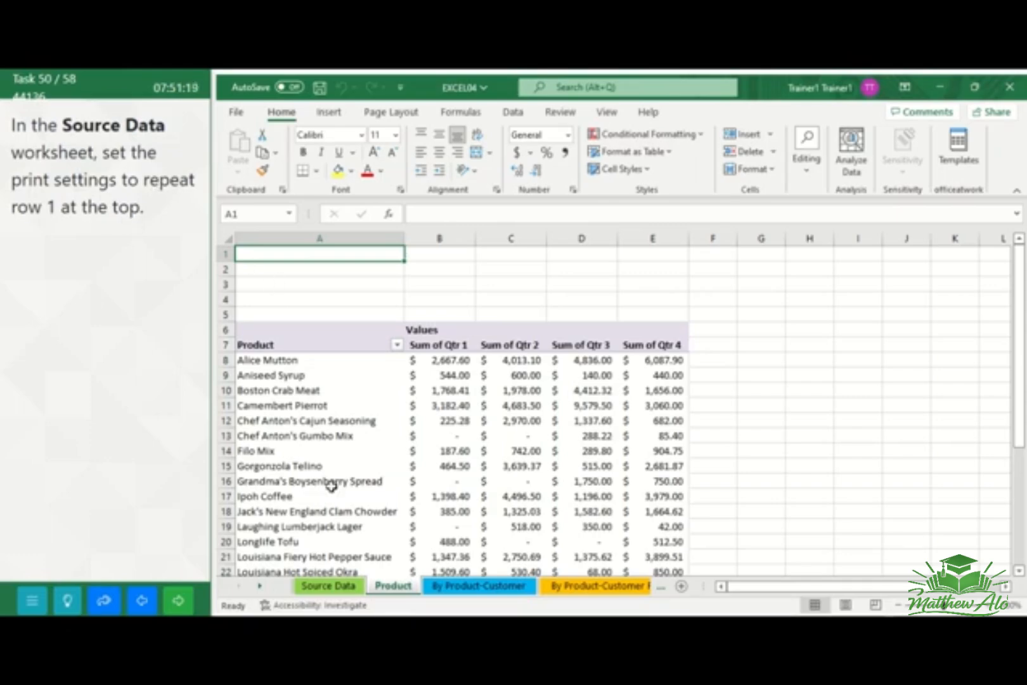
Set row 1 ($1:$1) of the Source Data worksheet to repeat at the top when printing, and go to the next task
left_click(323, 586)
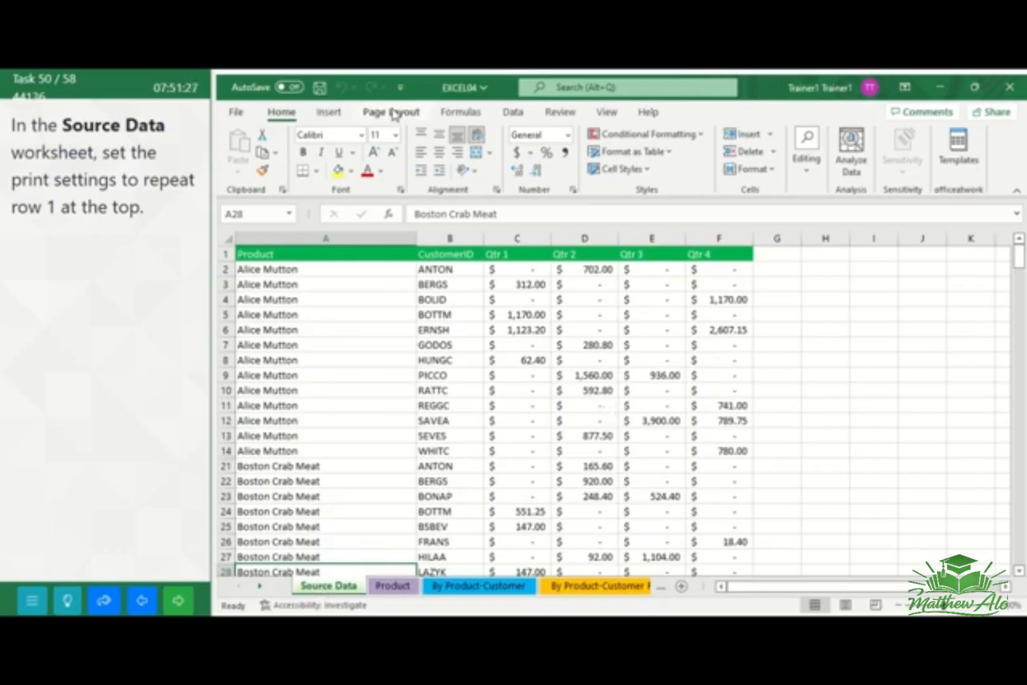
left_click(394, 114)
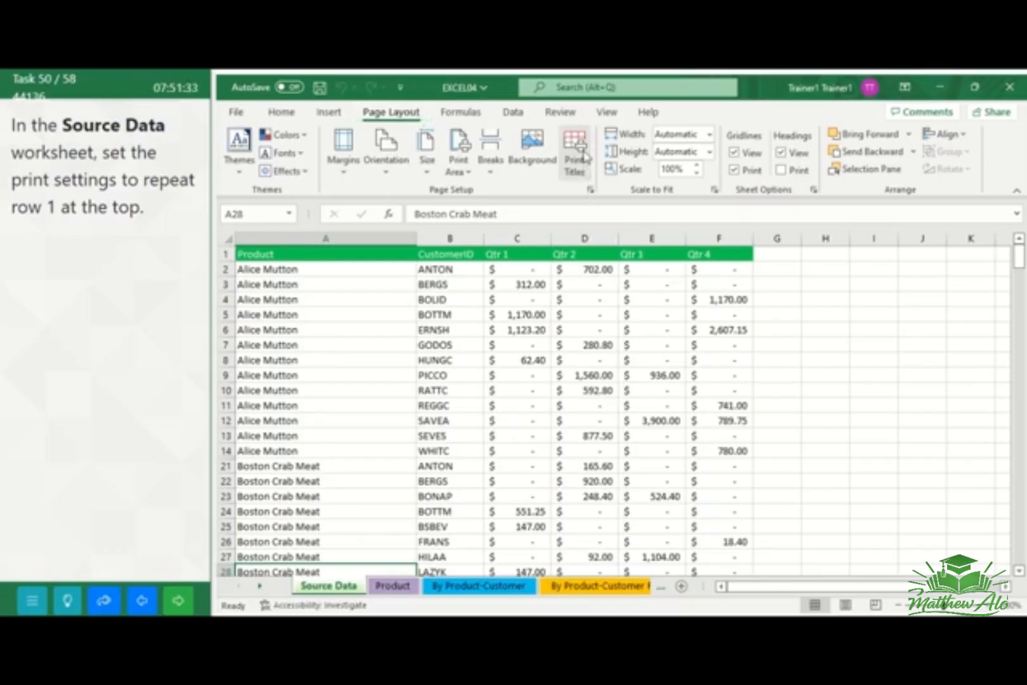
left_click(585, 157)
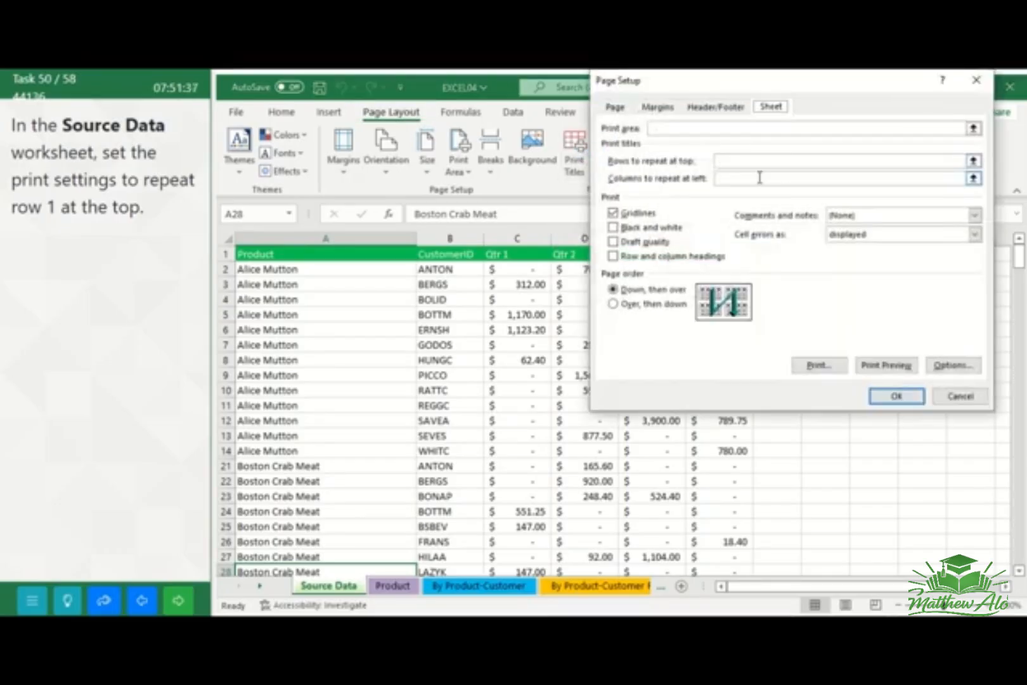
left_click(723, 162)
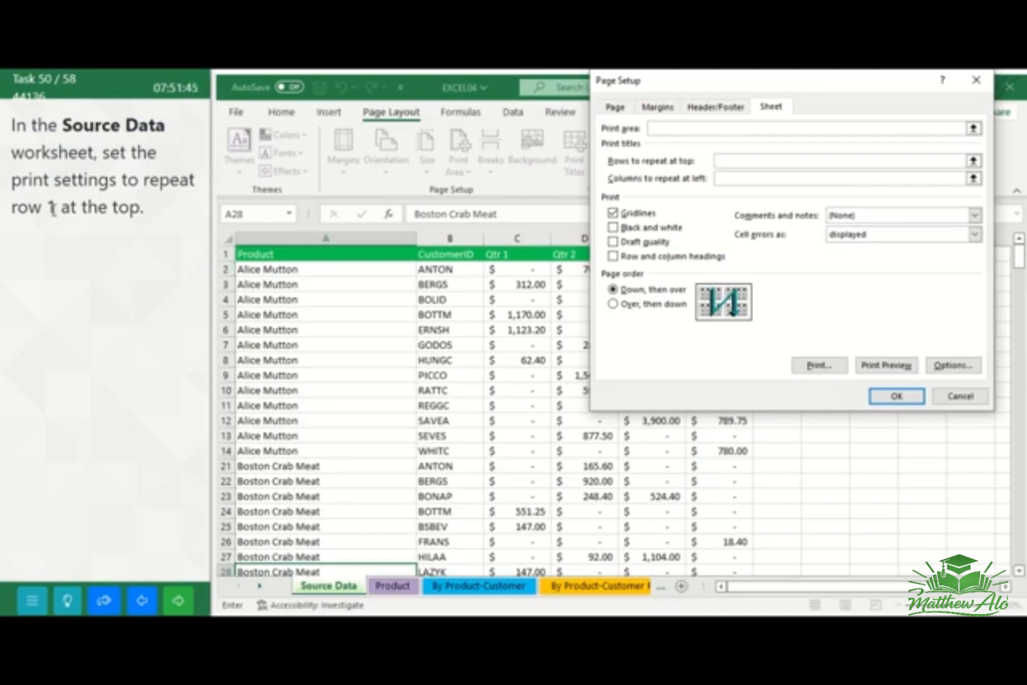
left_click(223, 254)
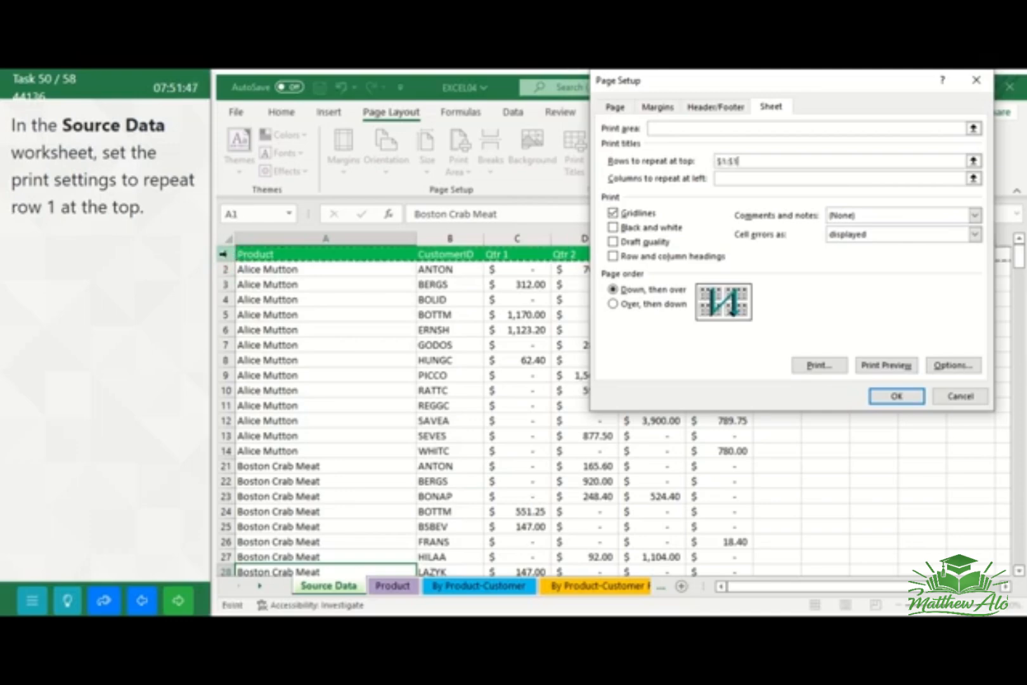
left_click(913, 398)
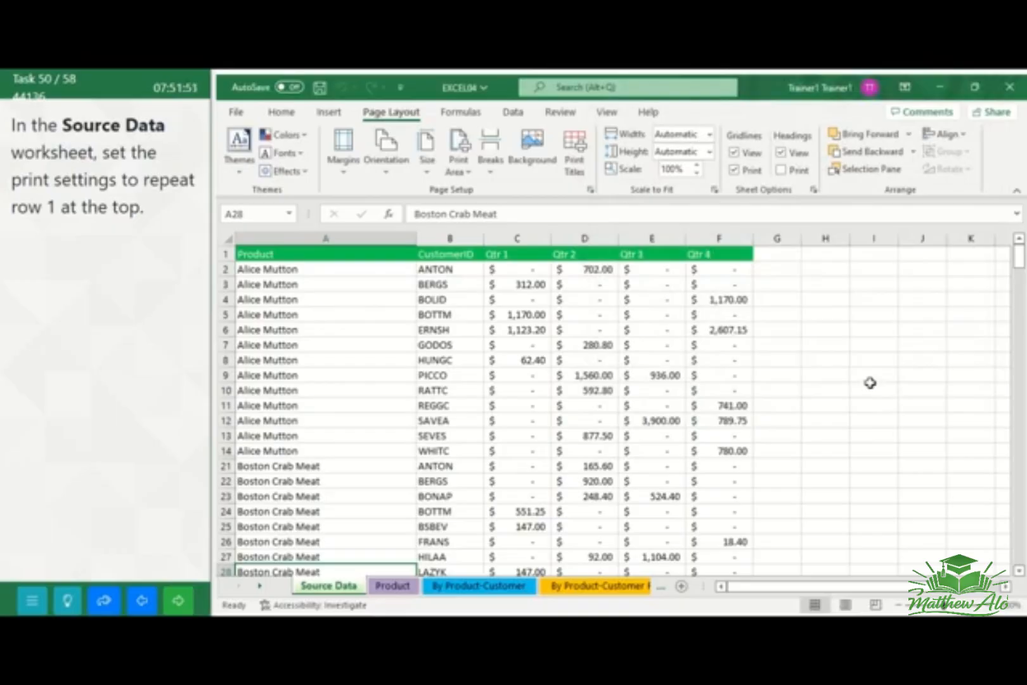
left_click(870, 383)
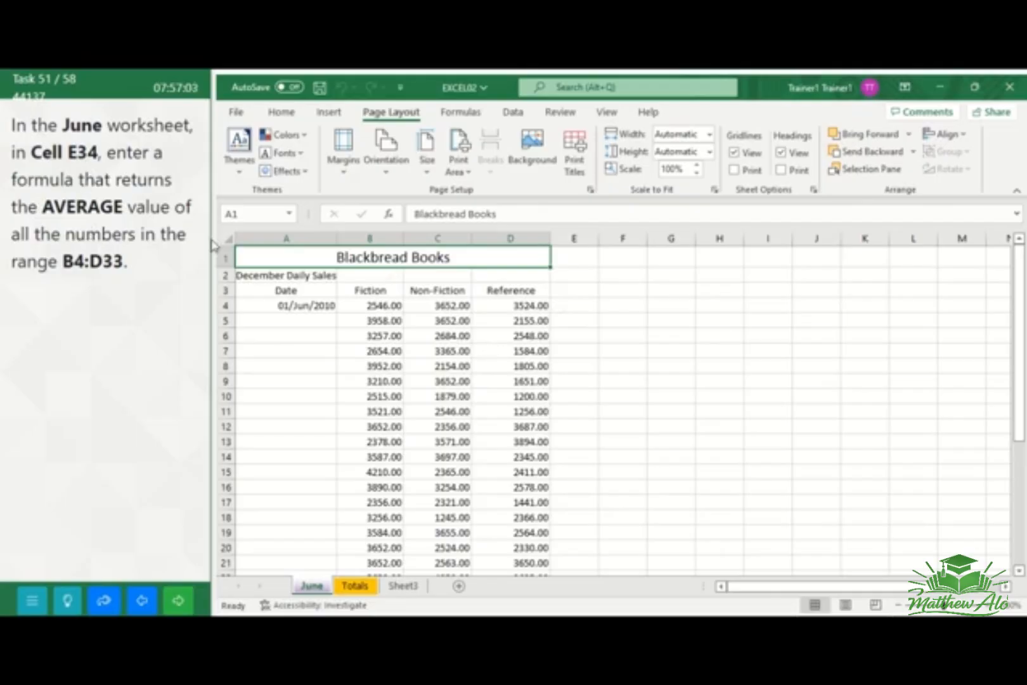
Enter the formula =AVERAGE(B4:D33) in cell E34 of the June worksheet, and go to the next task
left_click(243, 218)
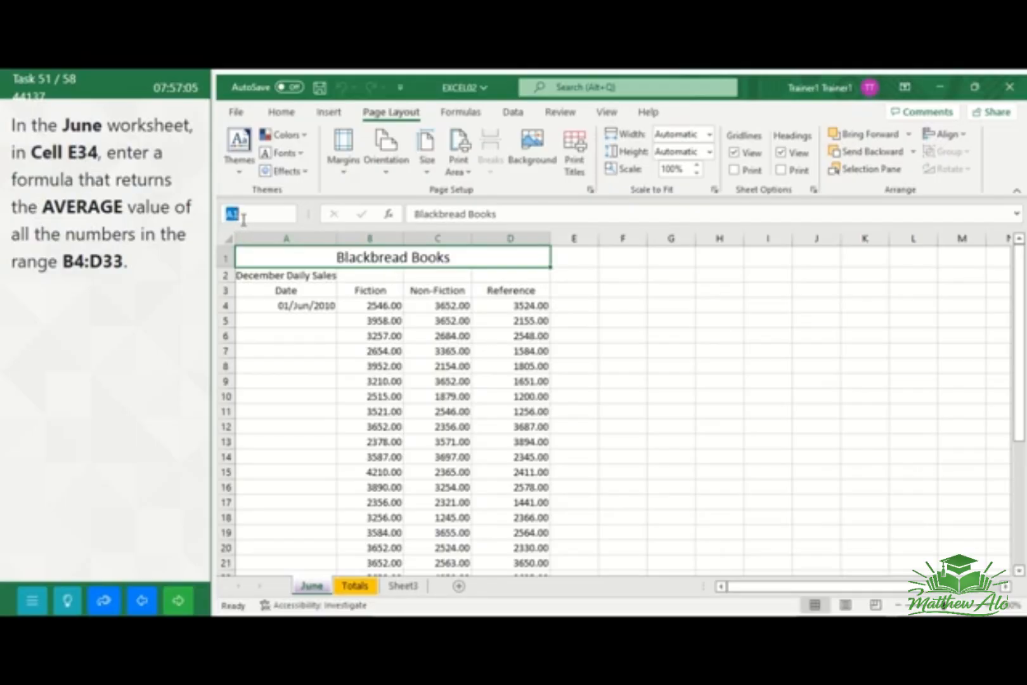
type("E34")
key("Return")
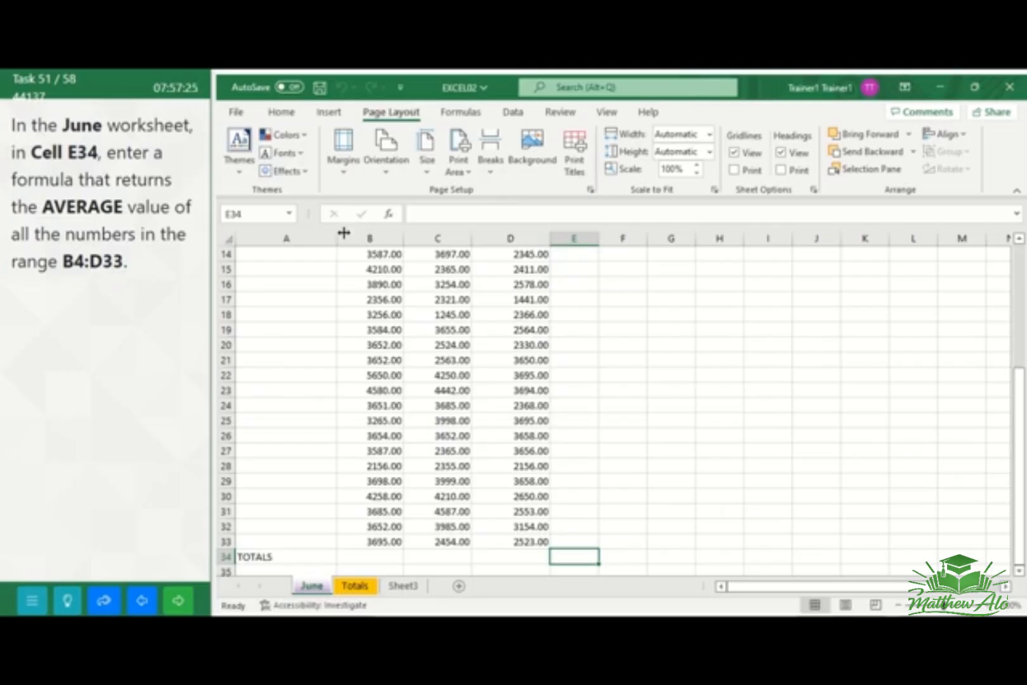
left_click(282, 114)
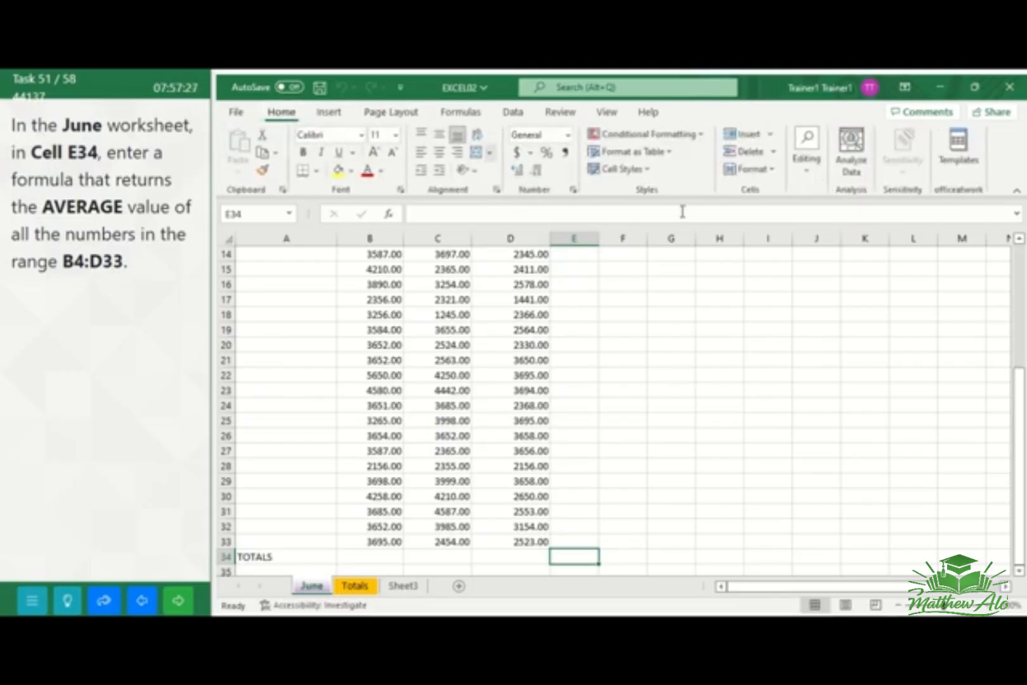
left_click(807, 170)
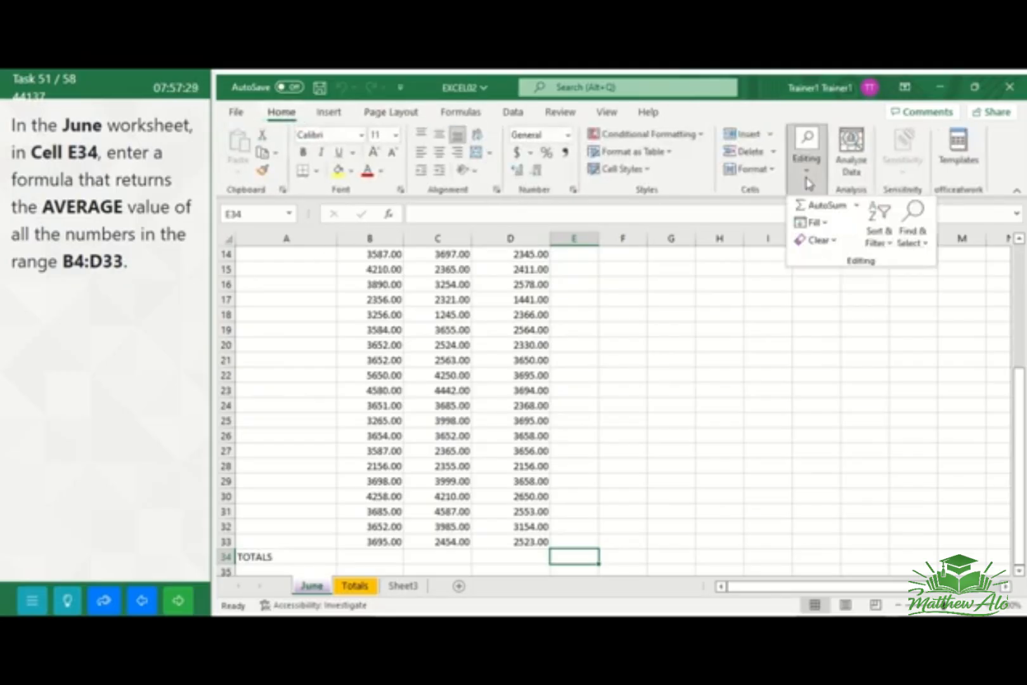
left_click(856, 205)
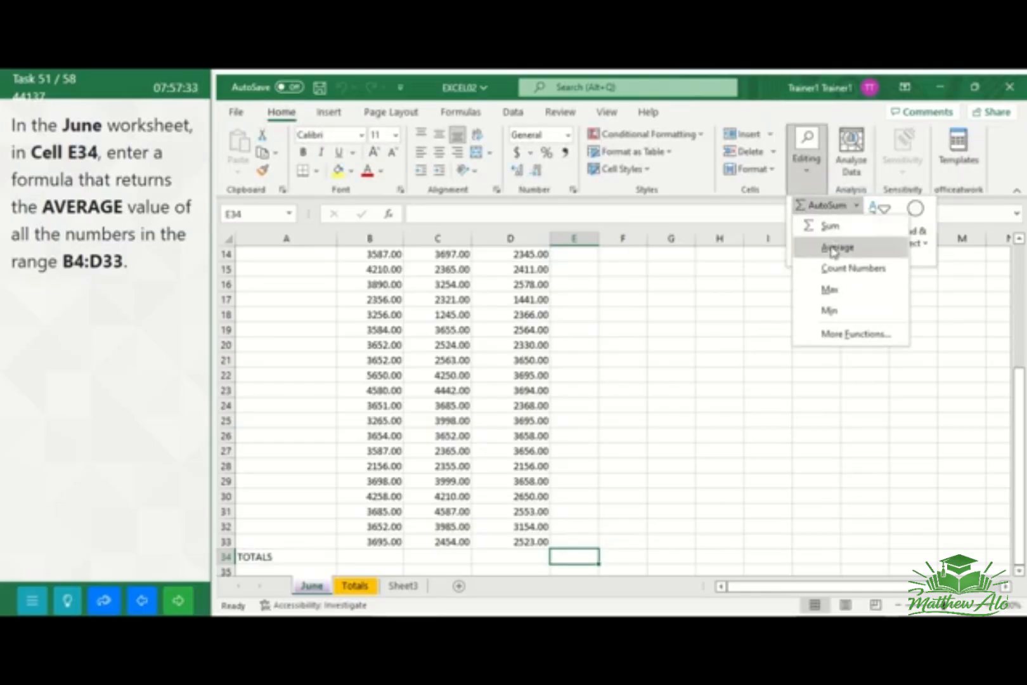
left_click(836, 248)
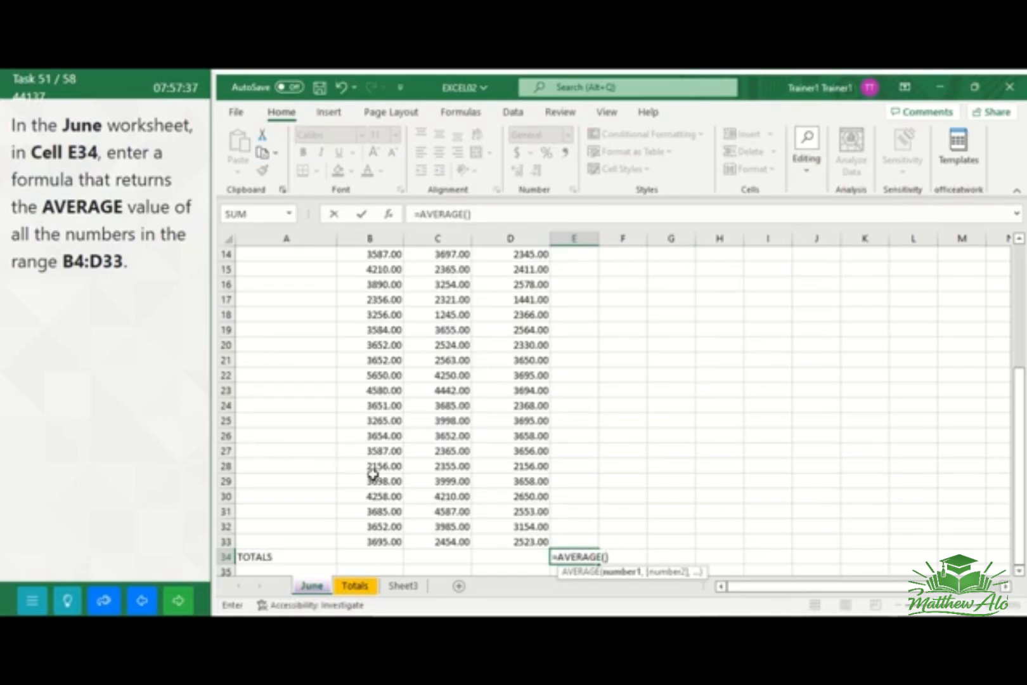
type("B")
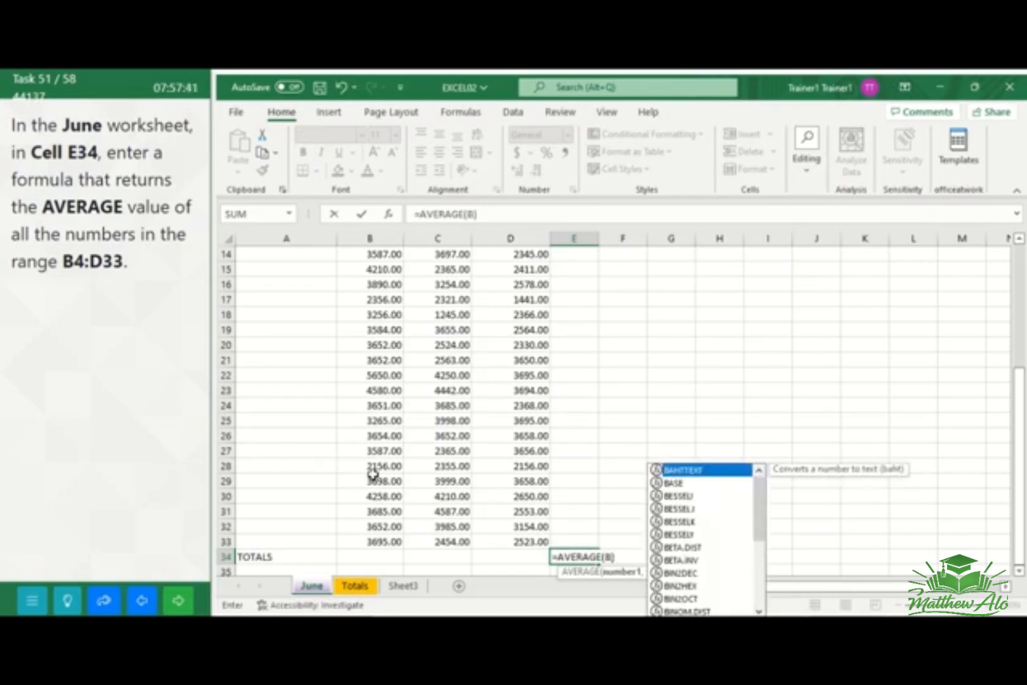
type("4")
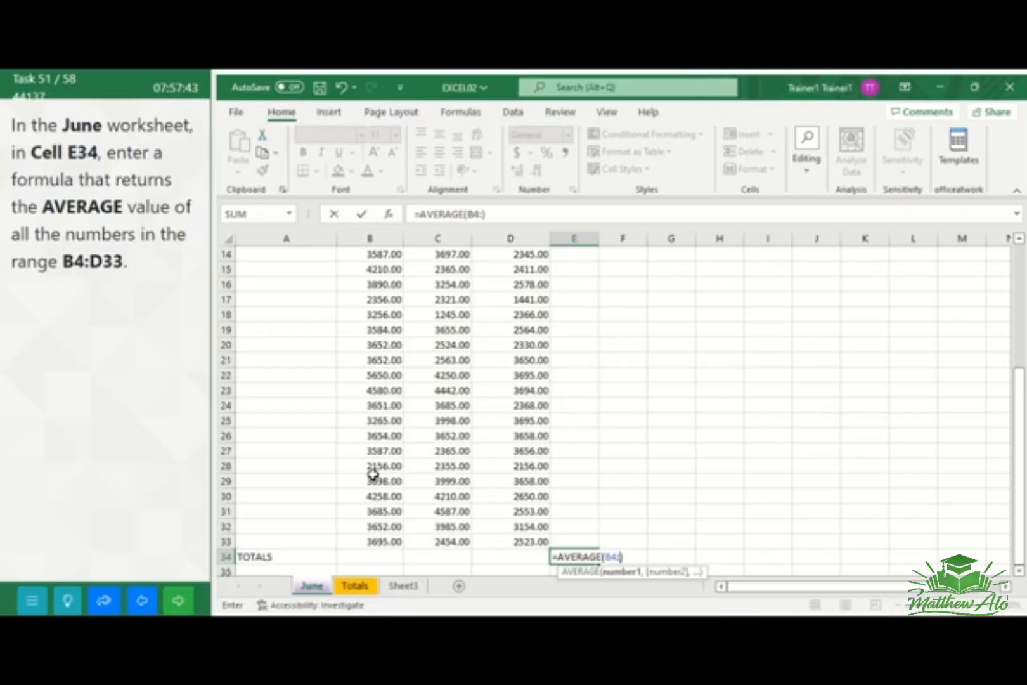
type(":D")
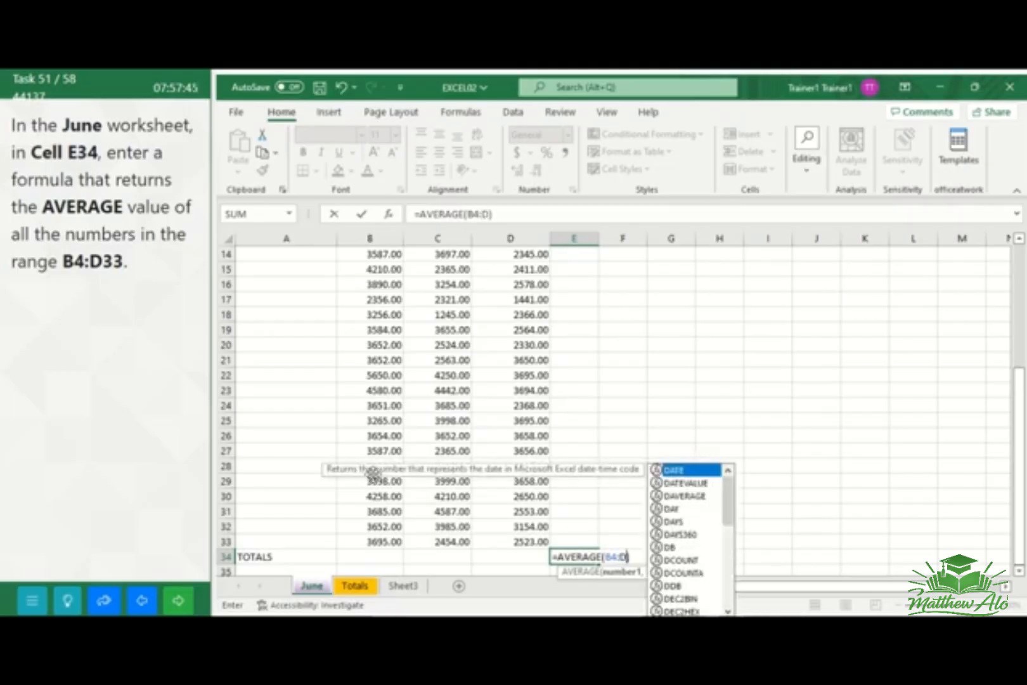
type("33")
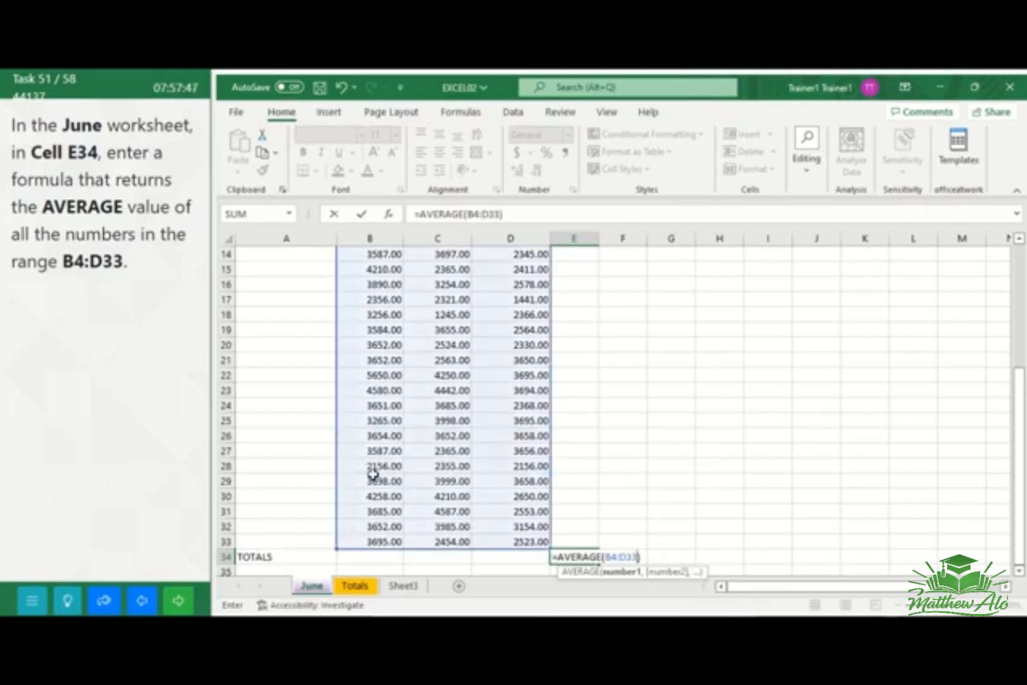
key("Return")
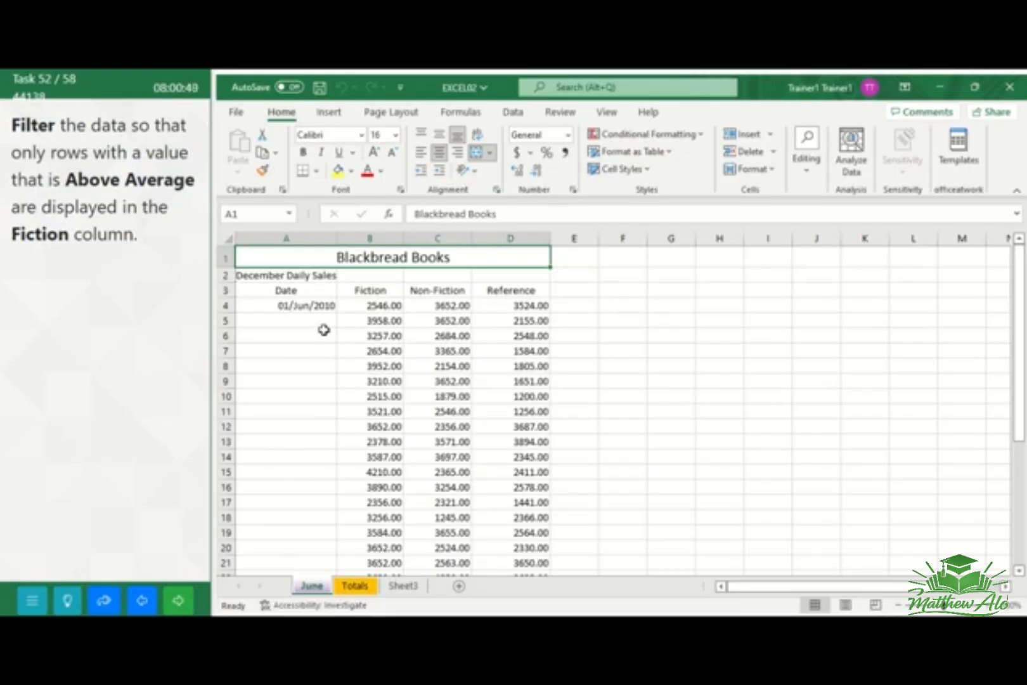
Turn on filtering for the header row A3:D3 in the June worksheet
left_click(260, 292)
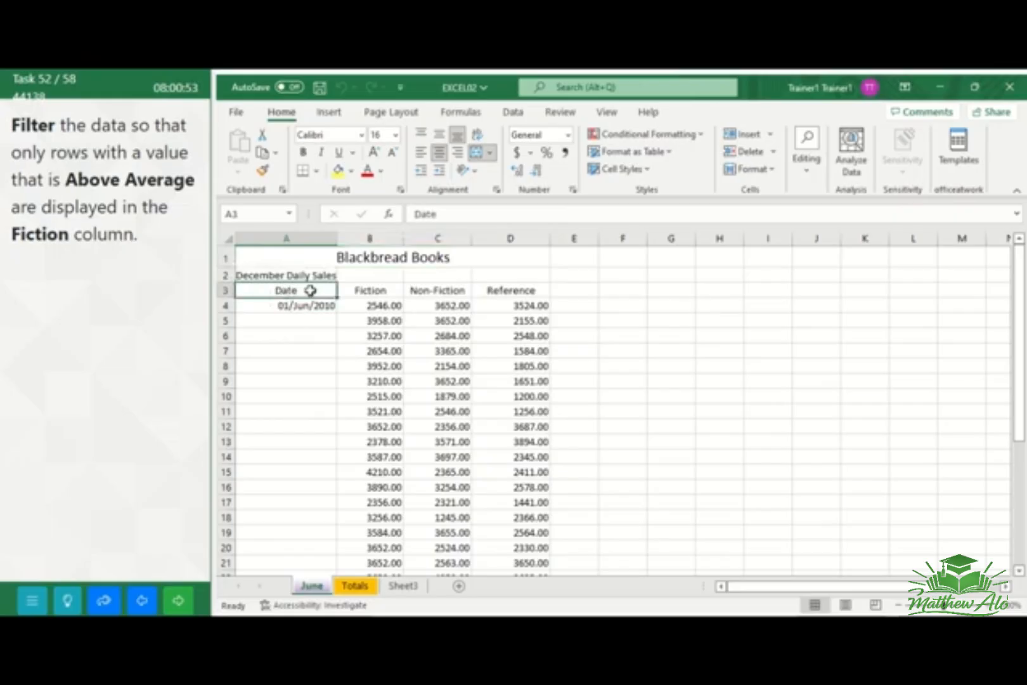
left_click_drag(315, 290, 486, 301)
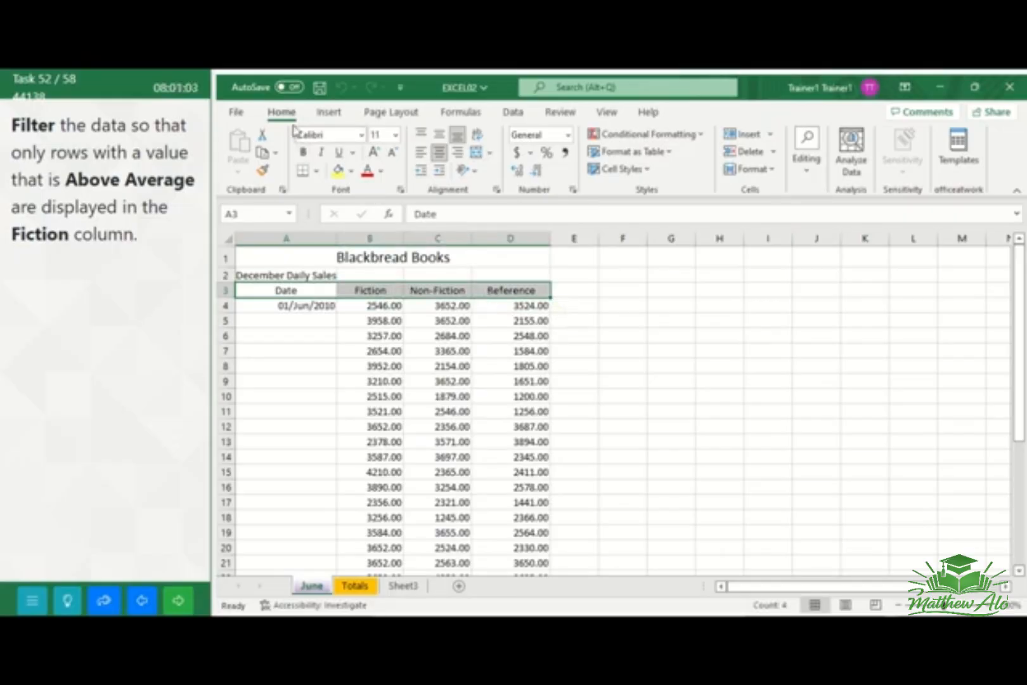
left_click(811, 172)
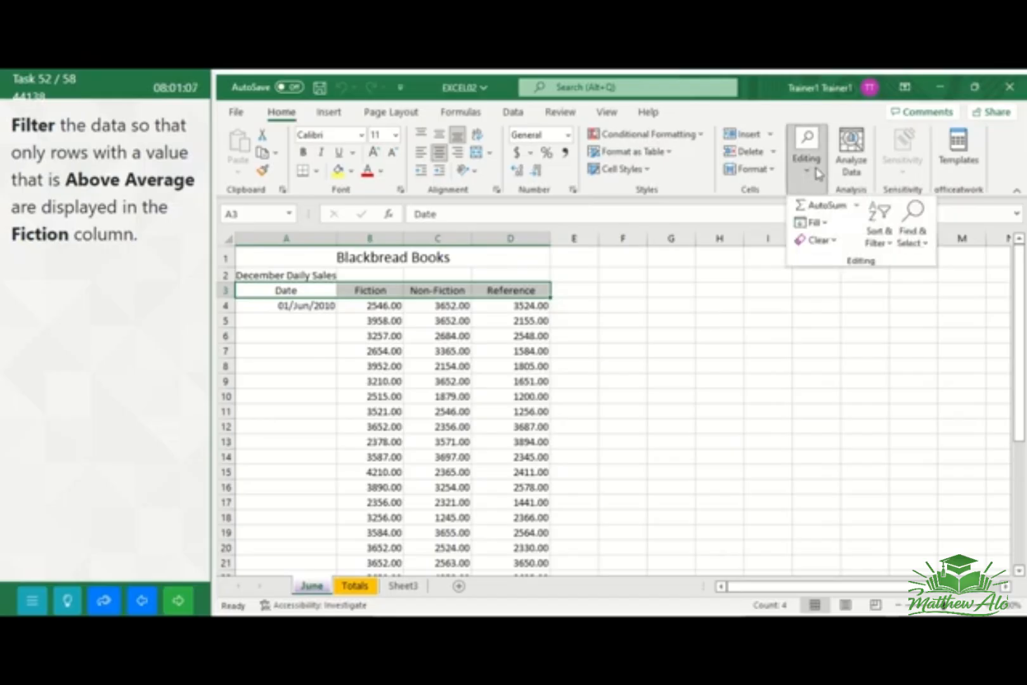
left_click(888, 241)
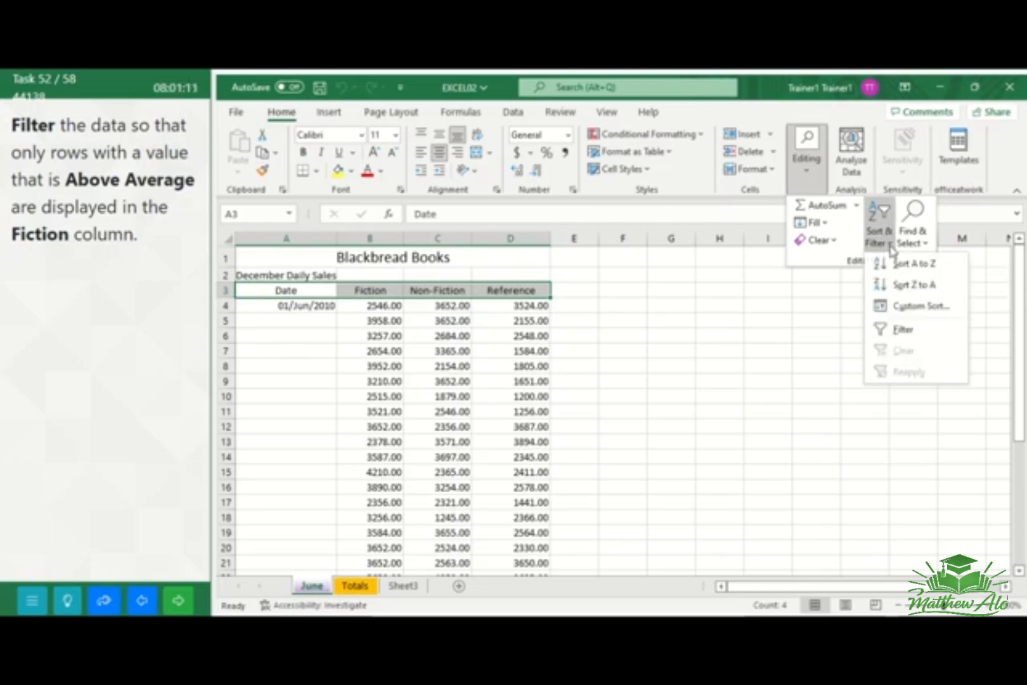
left_click(899, 333)
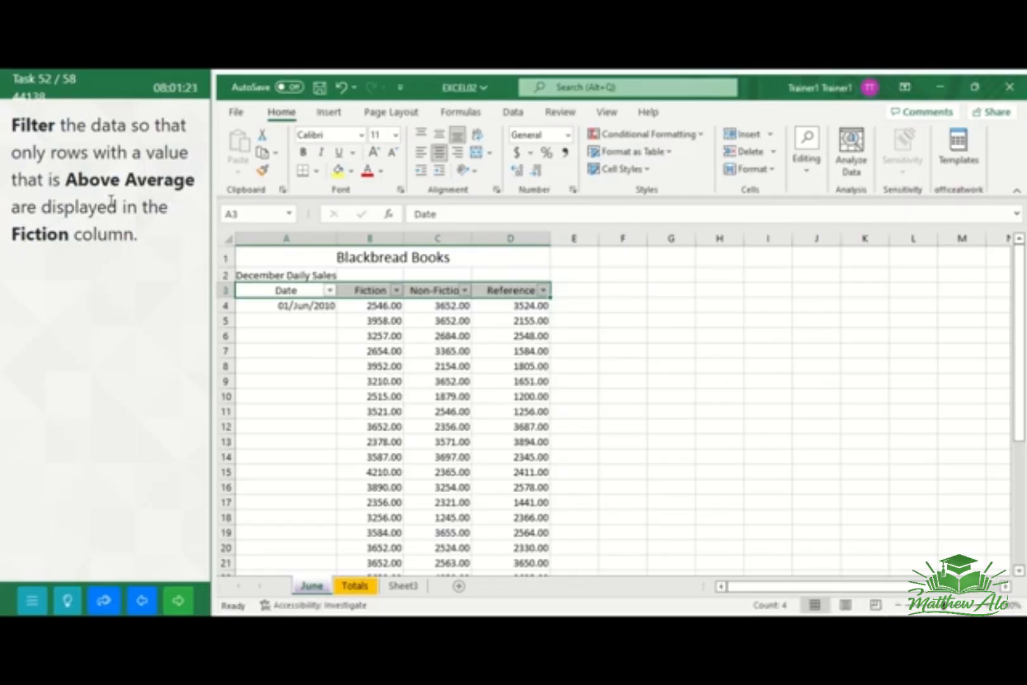
Filter the Fiction column to show only Above Average values, and go to the next task
left_click(397, 291)
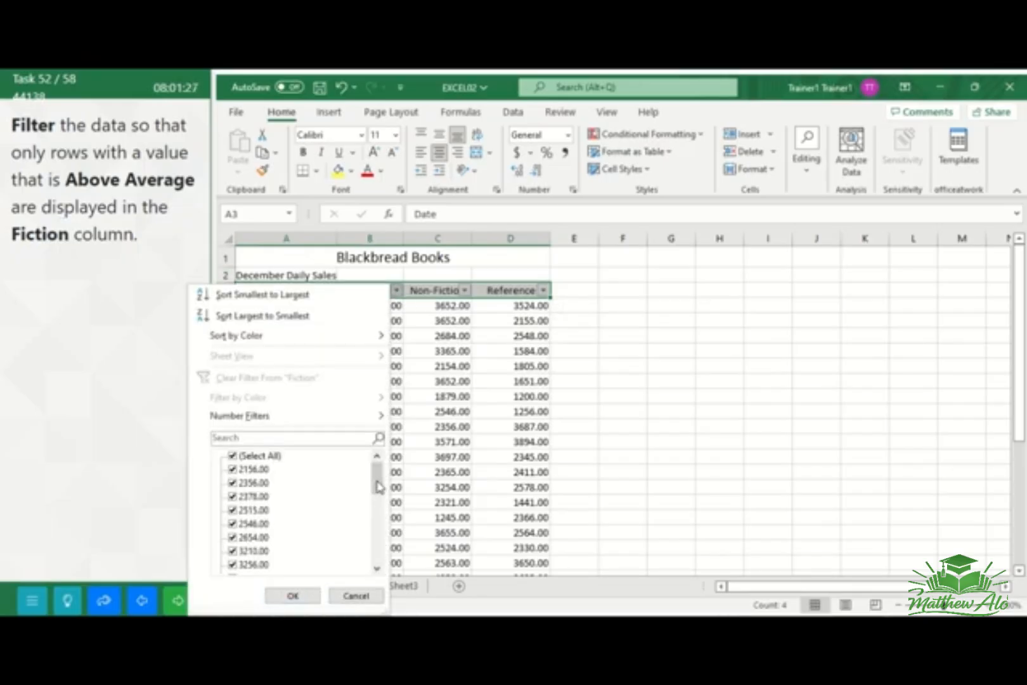
mouse_move(376, 487)
left_mouse_down()
mouse_move(379, 528)
mouse_move(378, 487)
left_mouse_up()
mouse_move(379, 421)
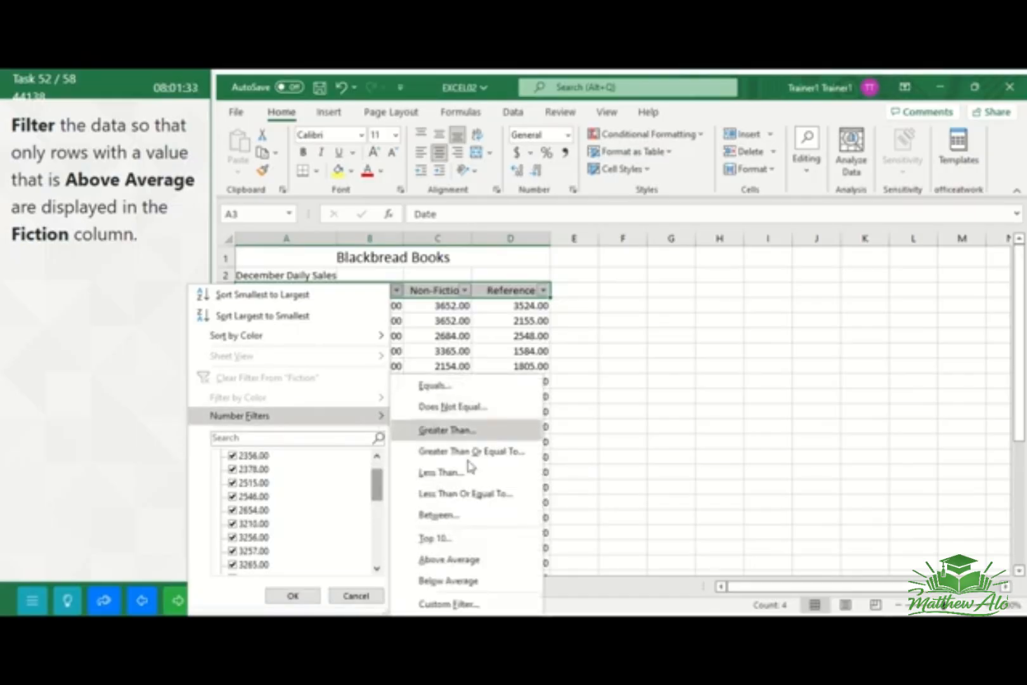
left_click(450, 561)
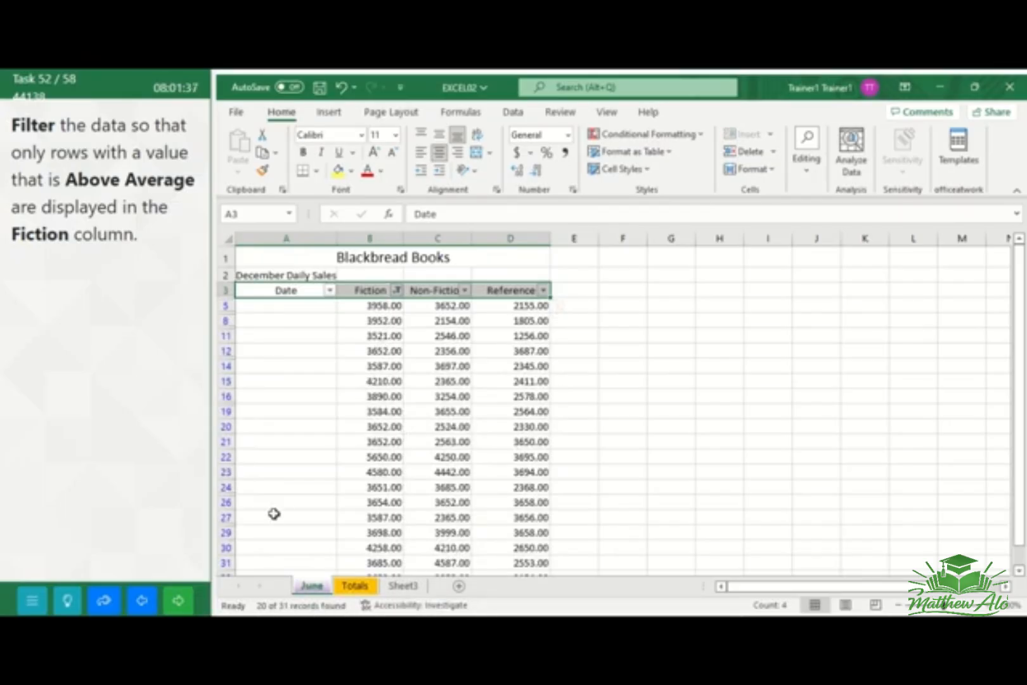
left_click(181, 601)
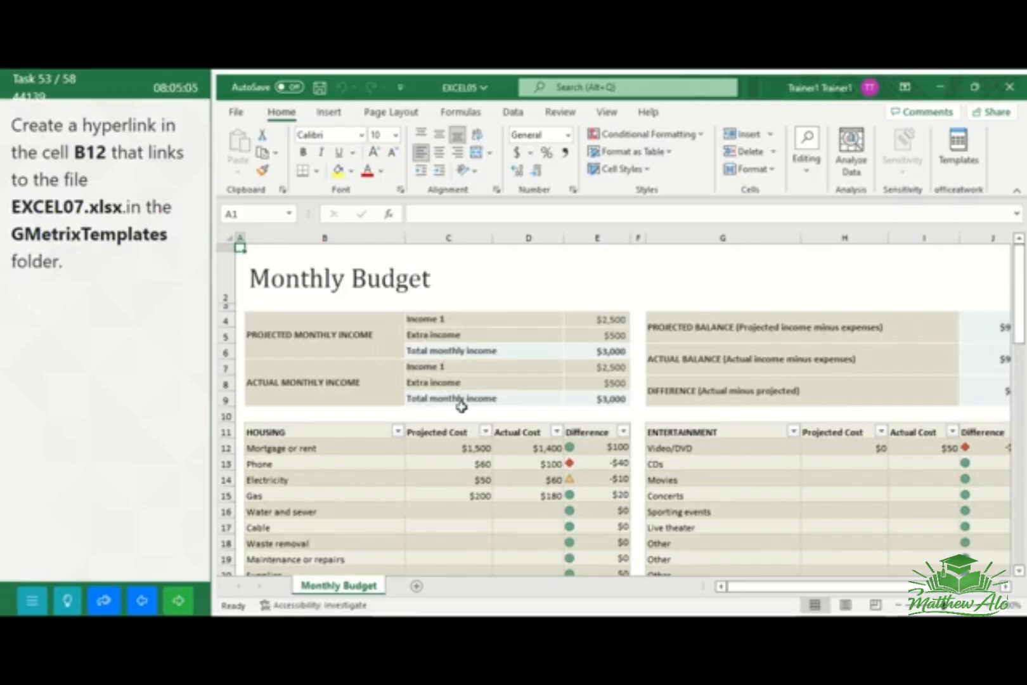
Insert a hyperlink in cell B12 of the Monthly Budget worksheet to EXCEL07.xlsx in the GMetrixTemplates folder, and go to the next task
left_click(452, 449)
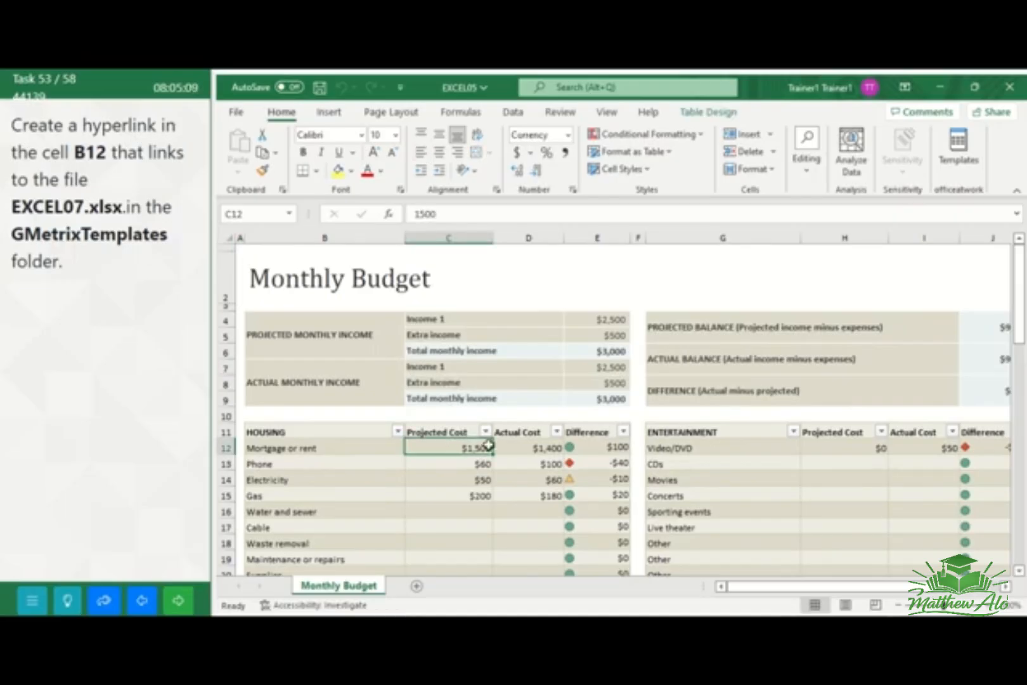
left_click(387, 449)
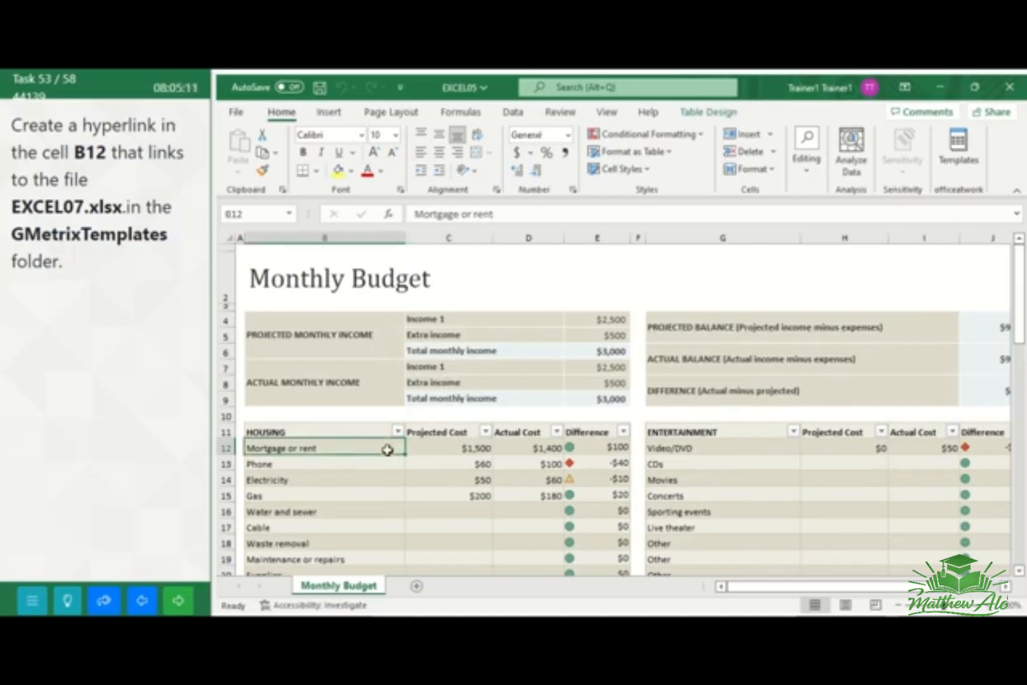
left_click(329, 114)
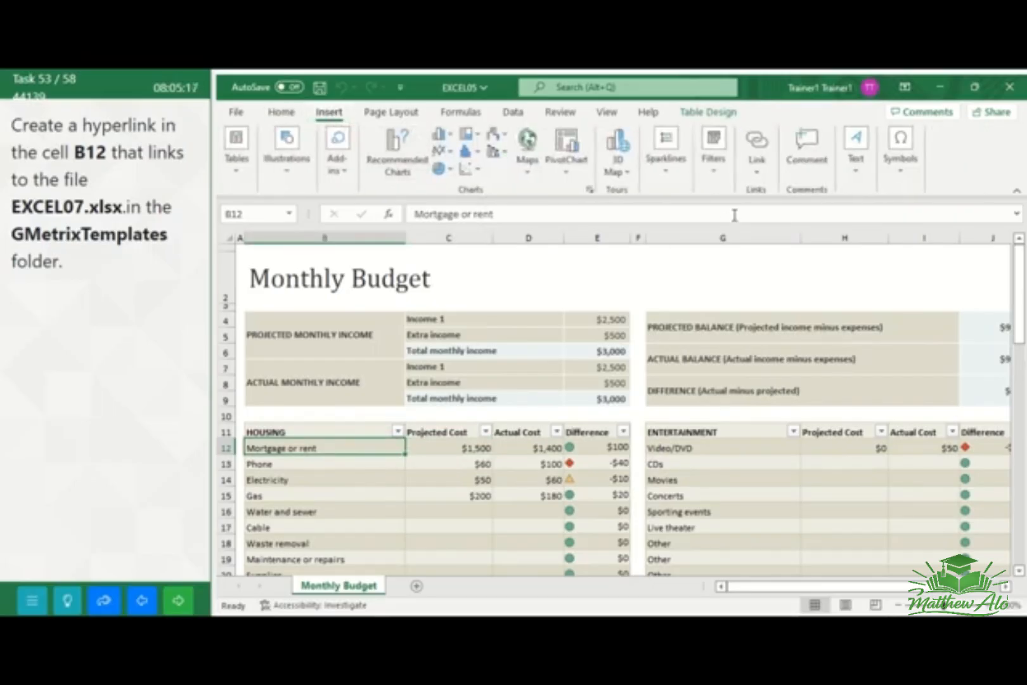
left_click(755, 176)
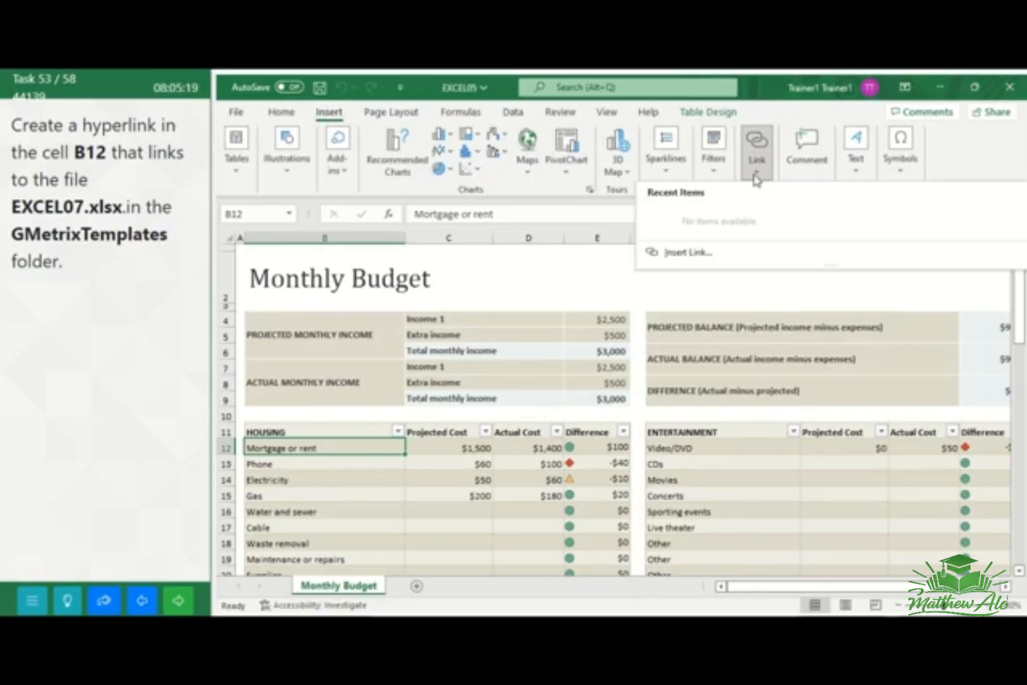
left_click(690, 252)
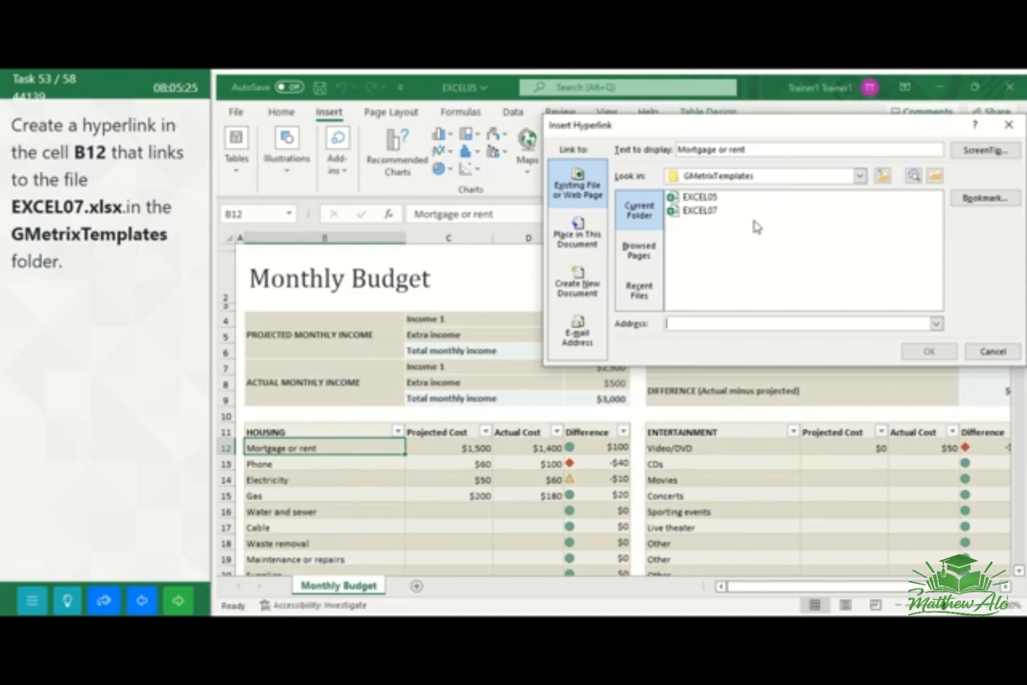
left_click(700, 211)
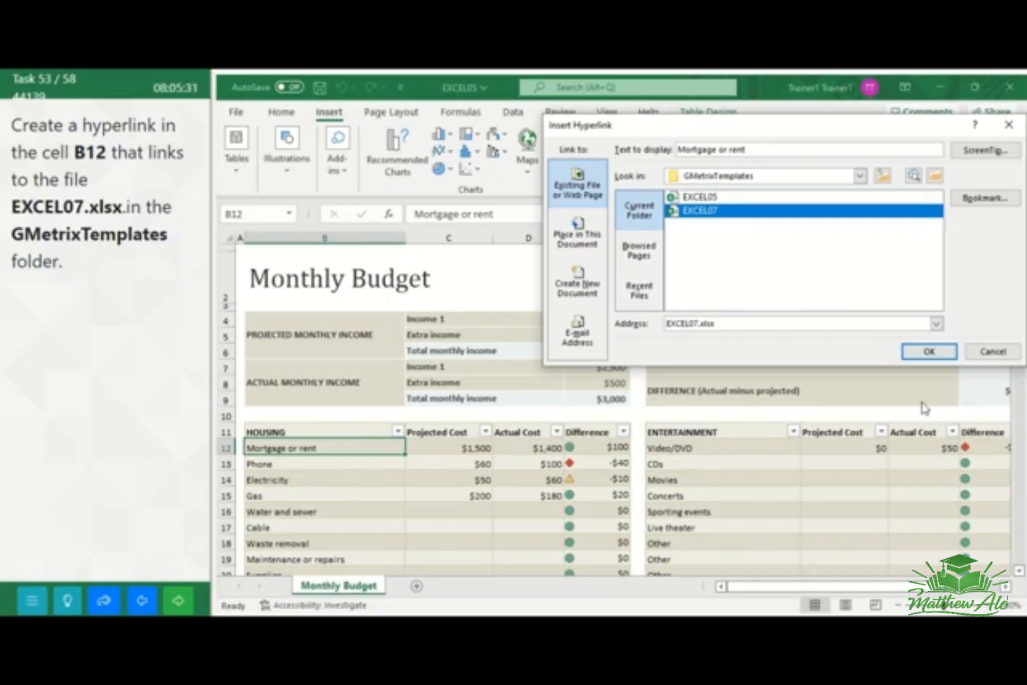
left_click(927, 352)
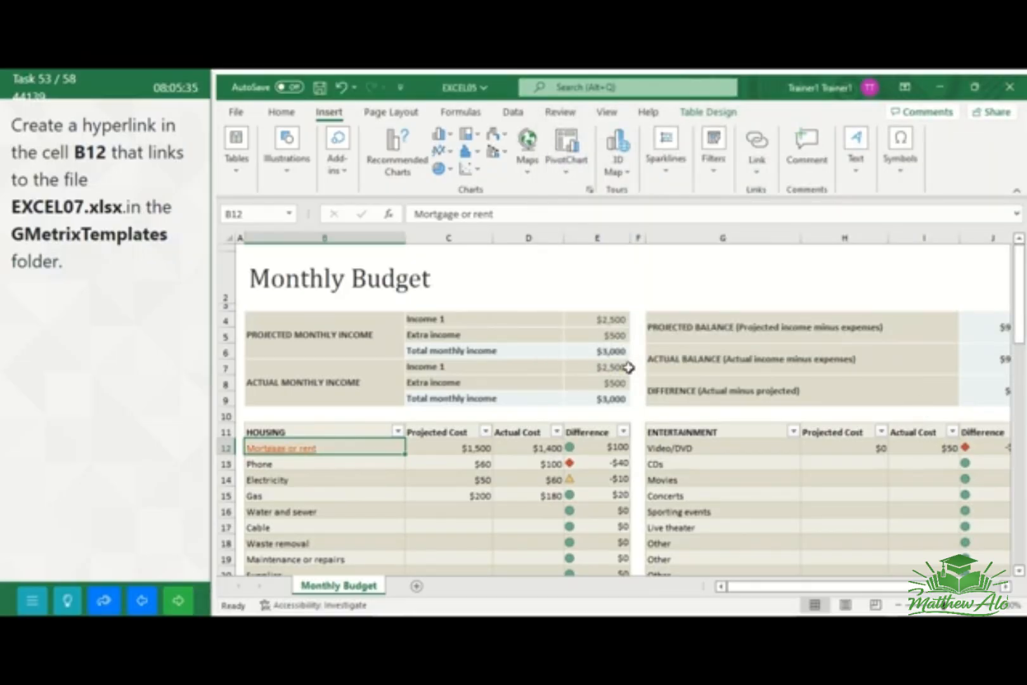
left_click(177, 604)
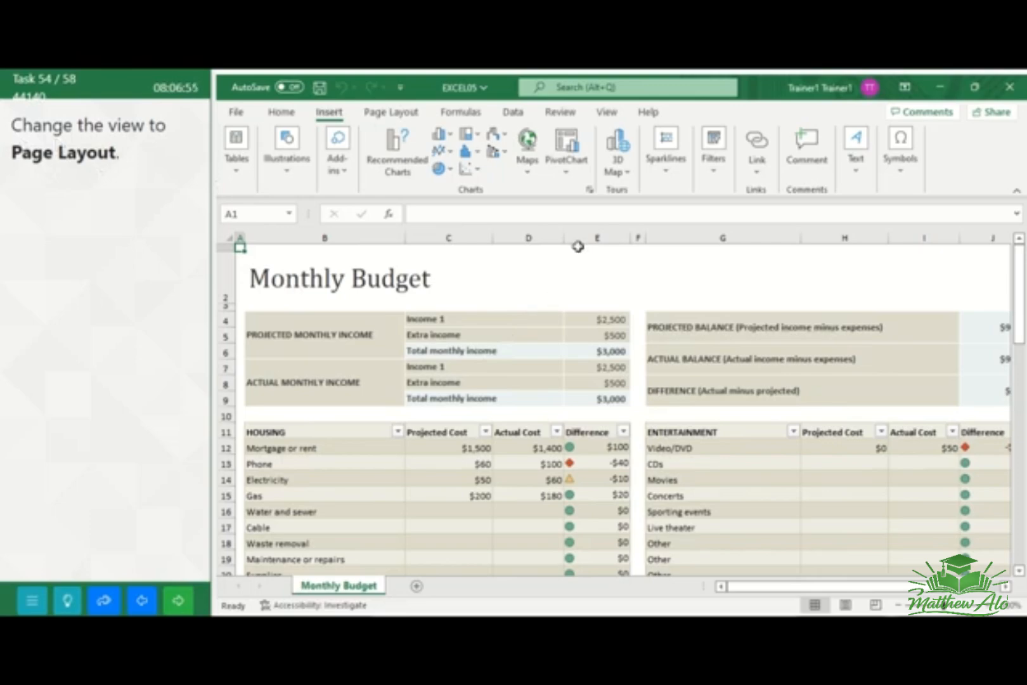
Change the Monthly Budget worksheet to Page Layout view
left_click(607, 112)
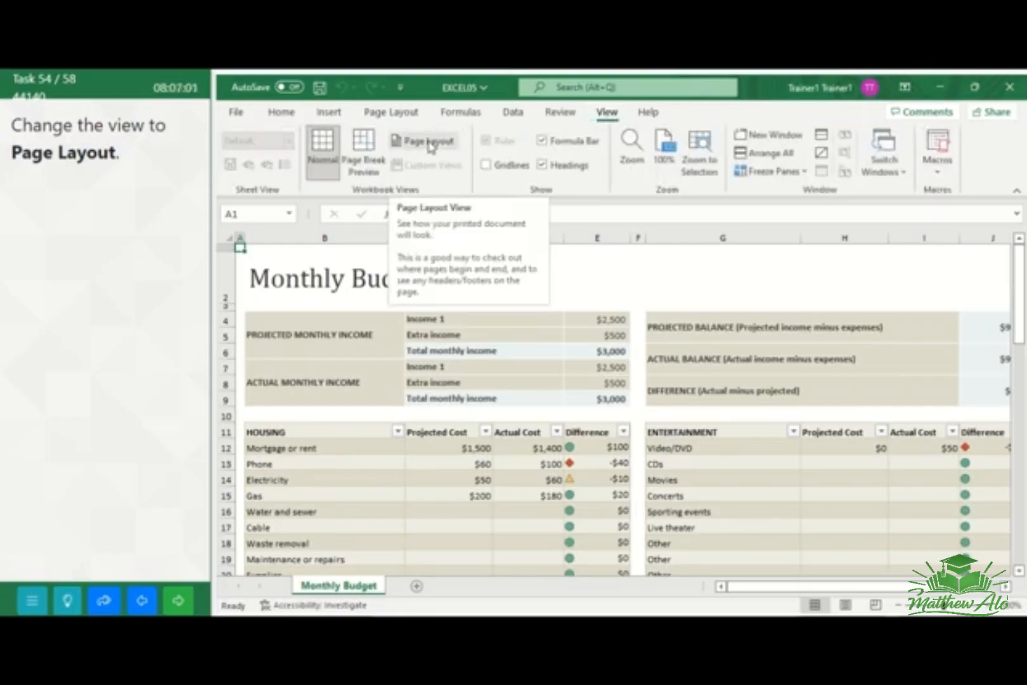
left_click(430, 146)
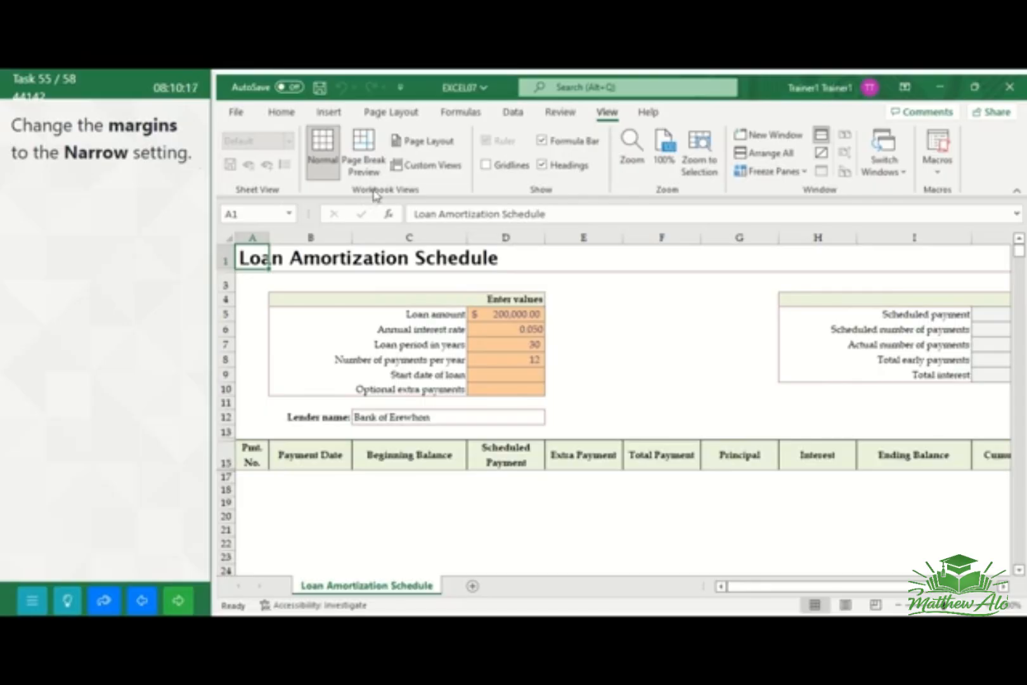
Set the page margins of the Loan Amortization Schedule worksheet to Narrow, and submit the task
left_click(390, 112)
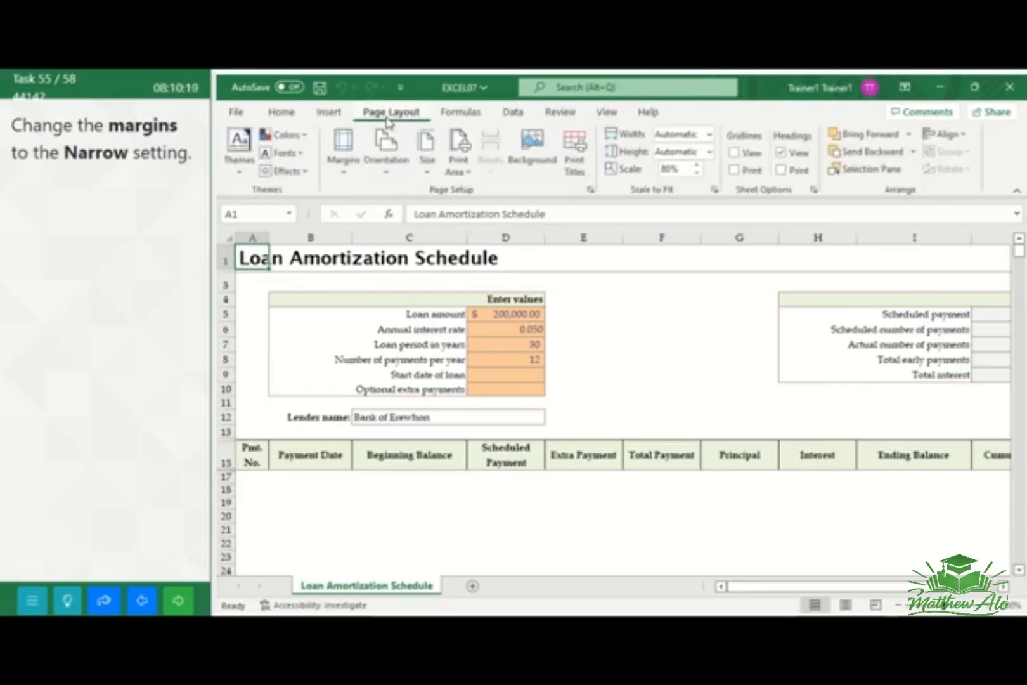
left_click(343, 158)
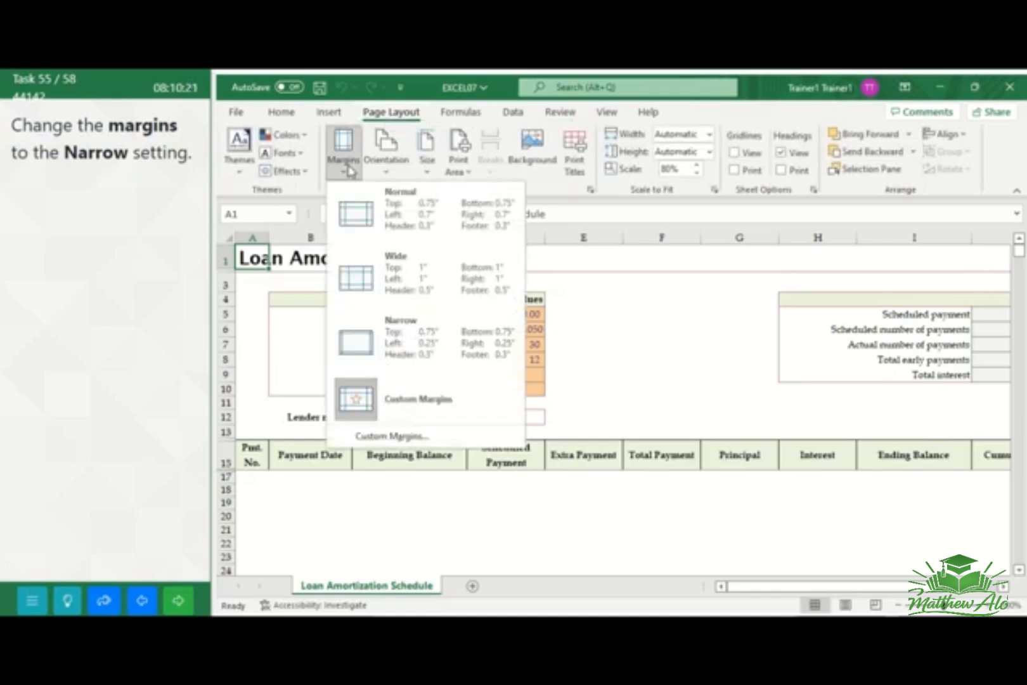
left_click(388, 357)
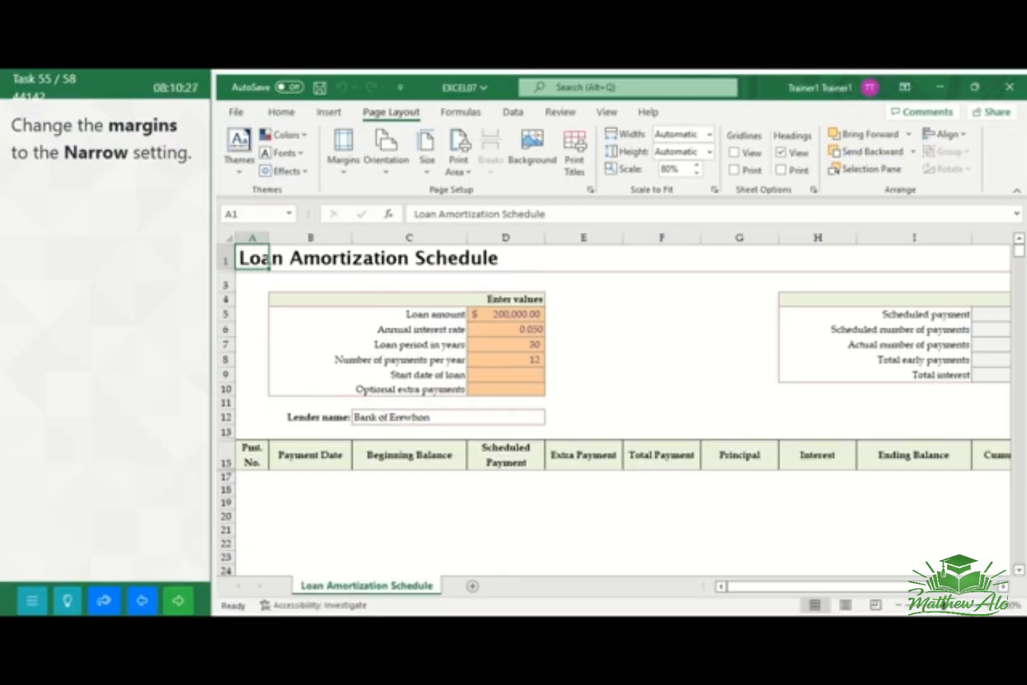
left_click(179, 607)
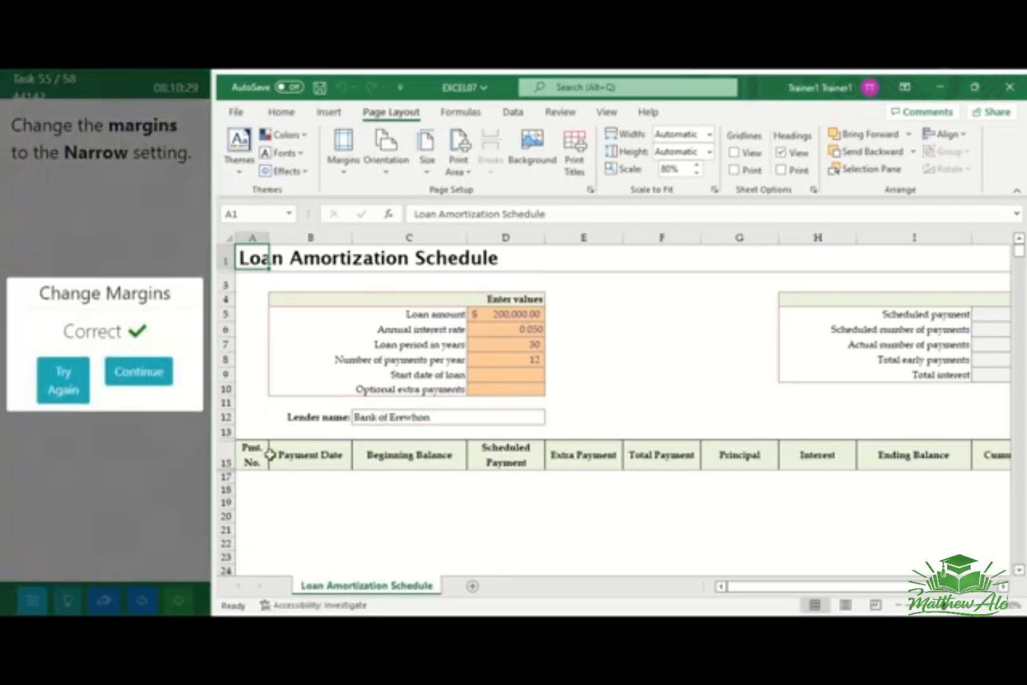
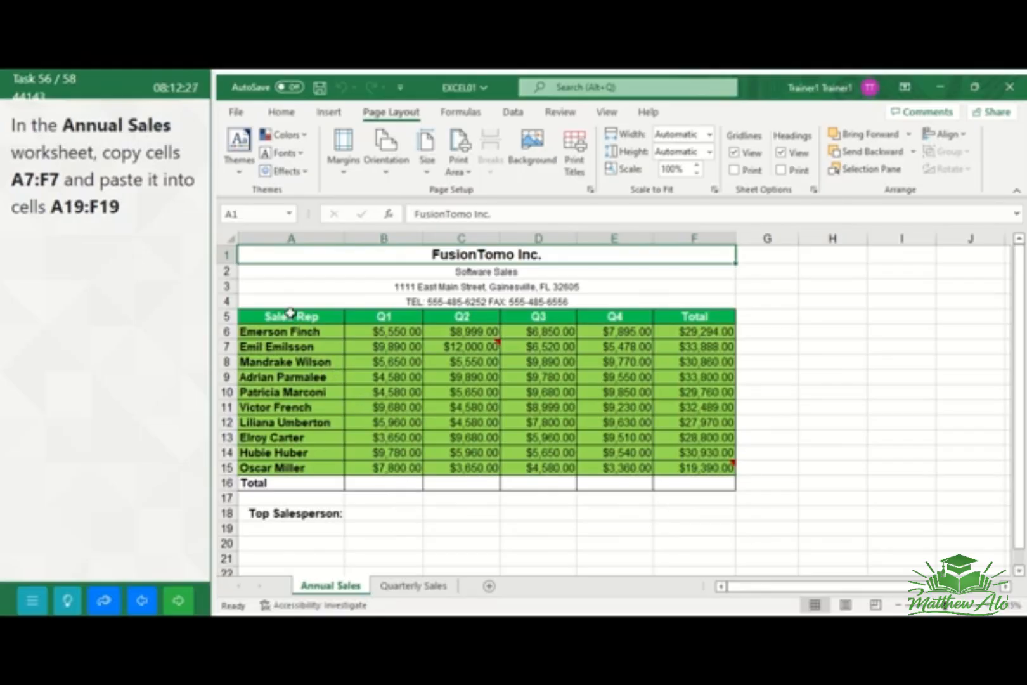
Copy cells A7:F7 of the Annual Sales worksheet into cells A19:F19, and go to the next task
left_click(257, 346)
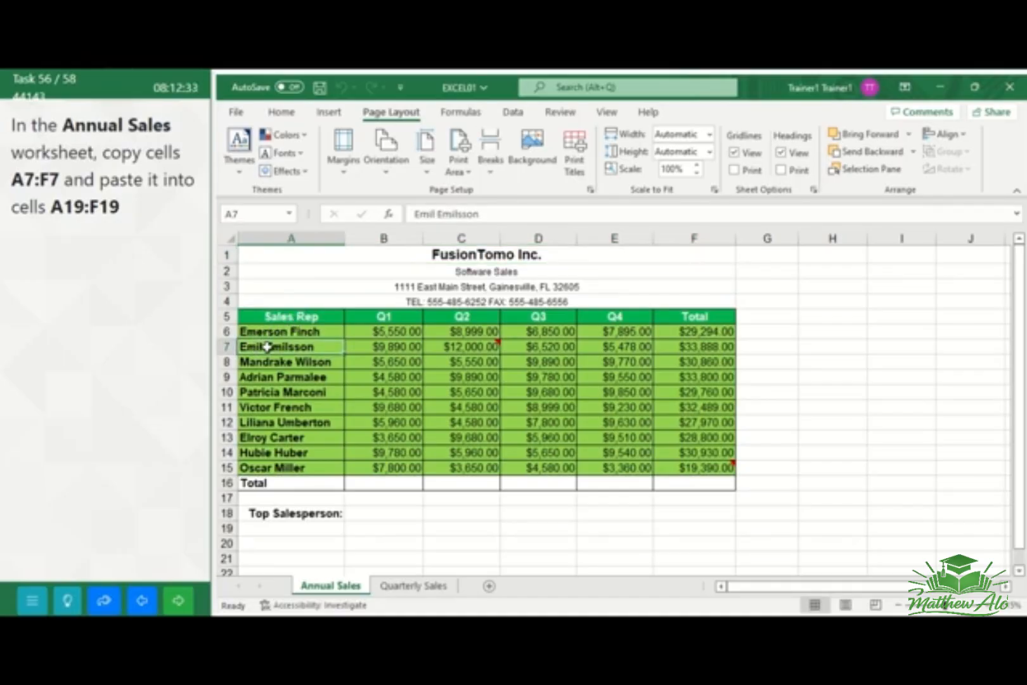
left_click_drag(273, 347, 707, 343)
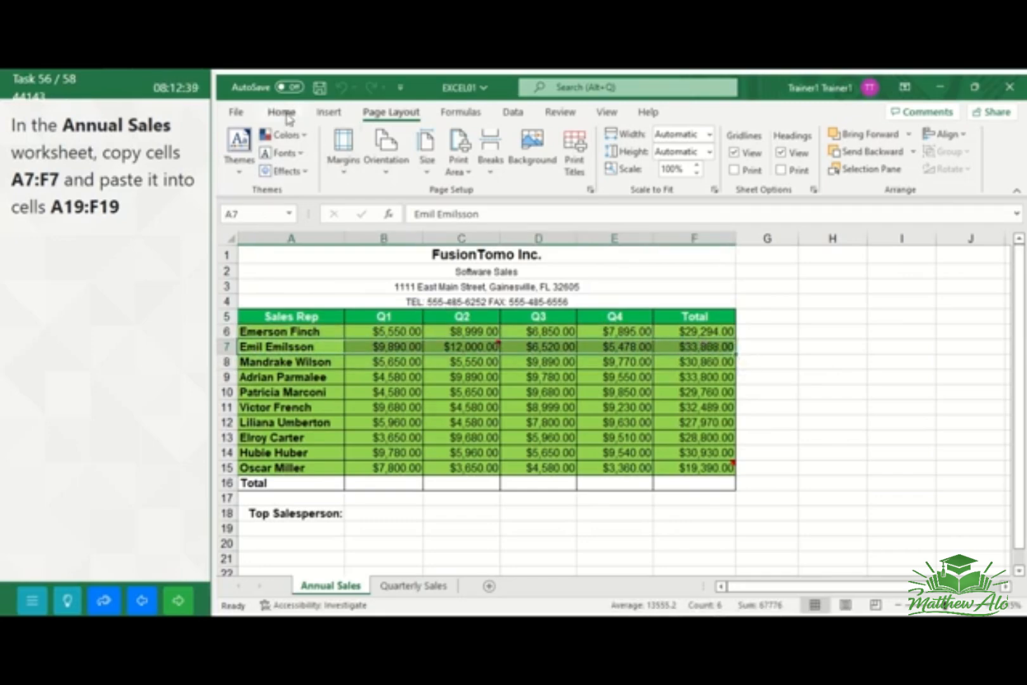
left_click(282, 113)
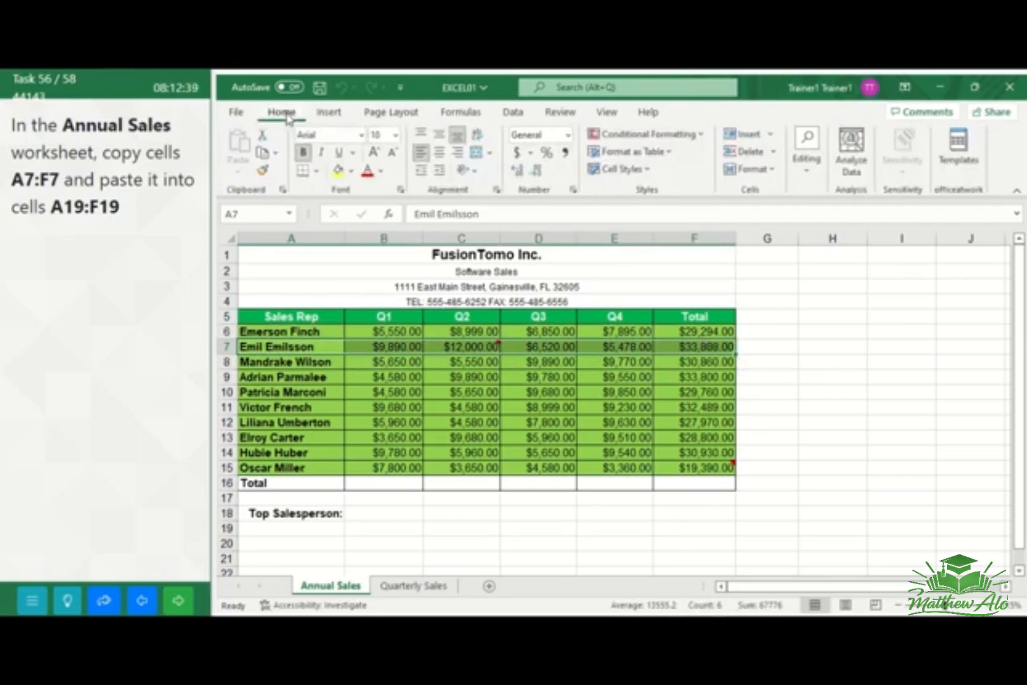
left_click(277, 157)
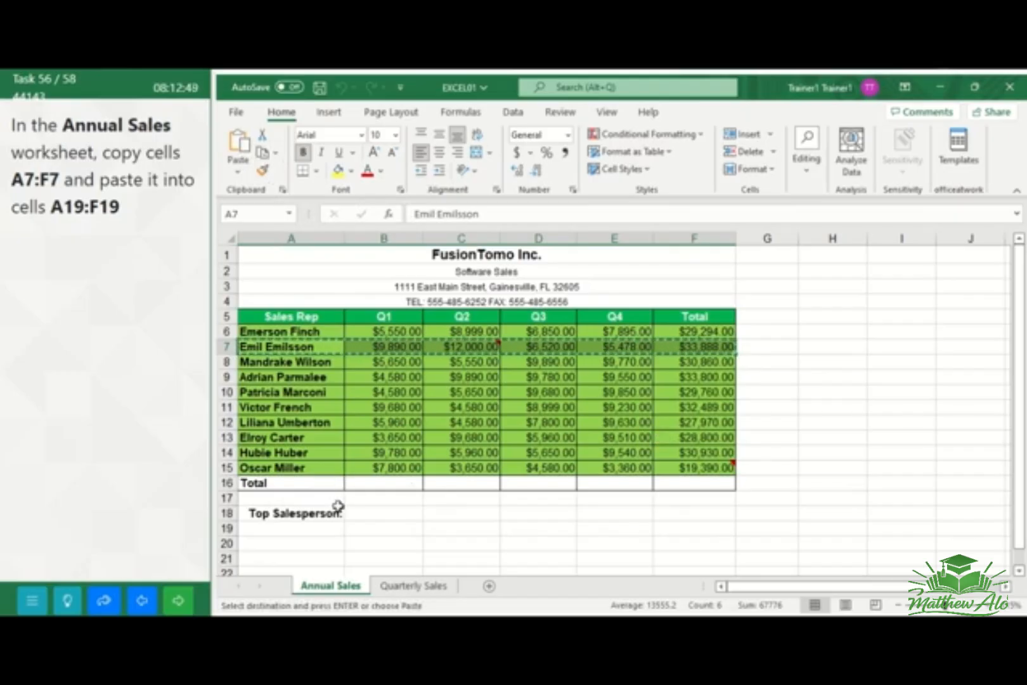
left_click(252, 529)
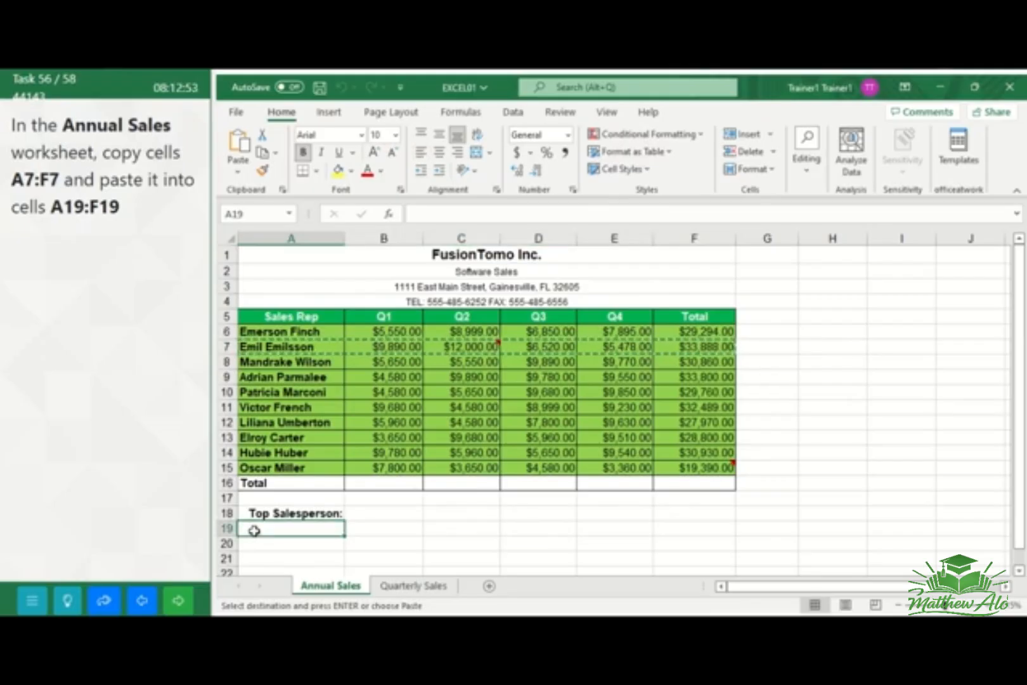
left_click_drag(254, 530, 703, 538)
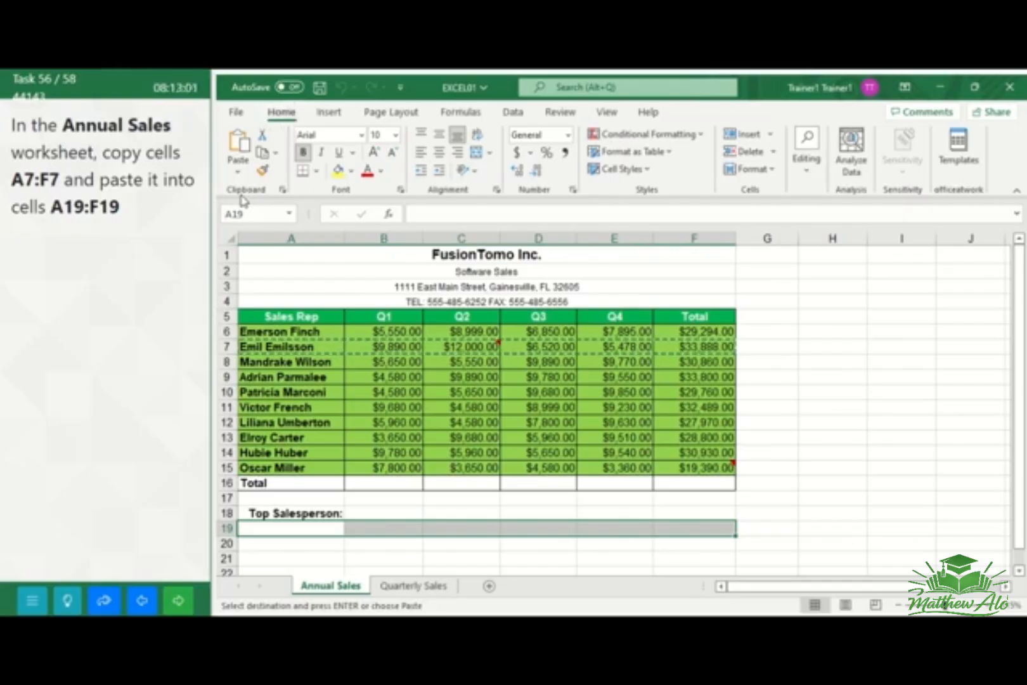
left_click(241, 146)
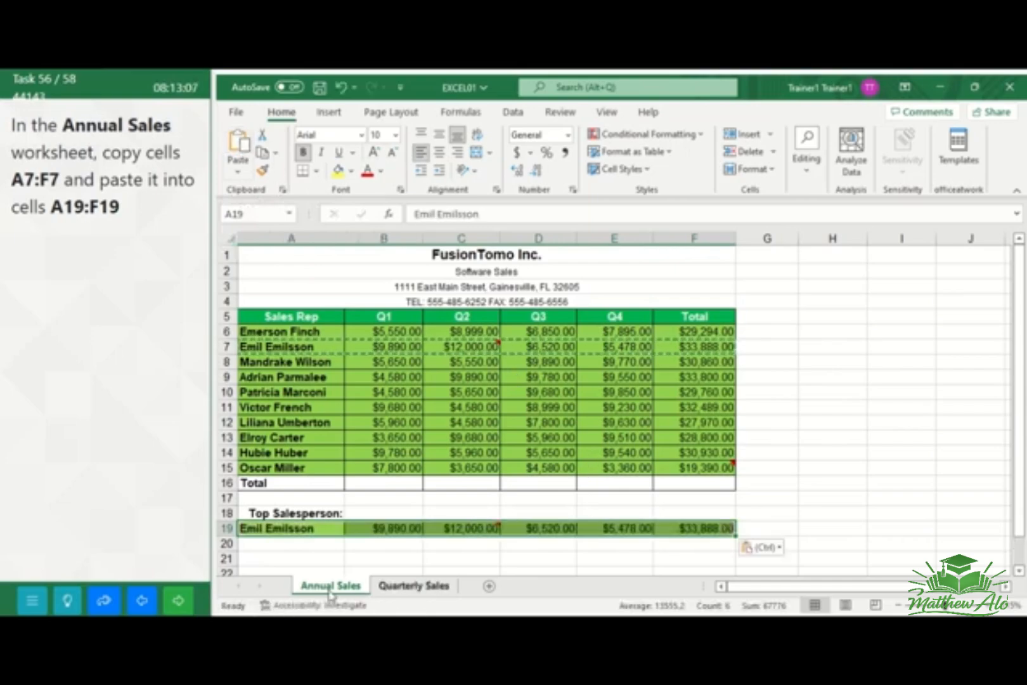
left_click(181, 605)
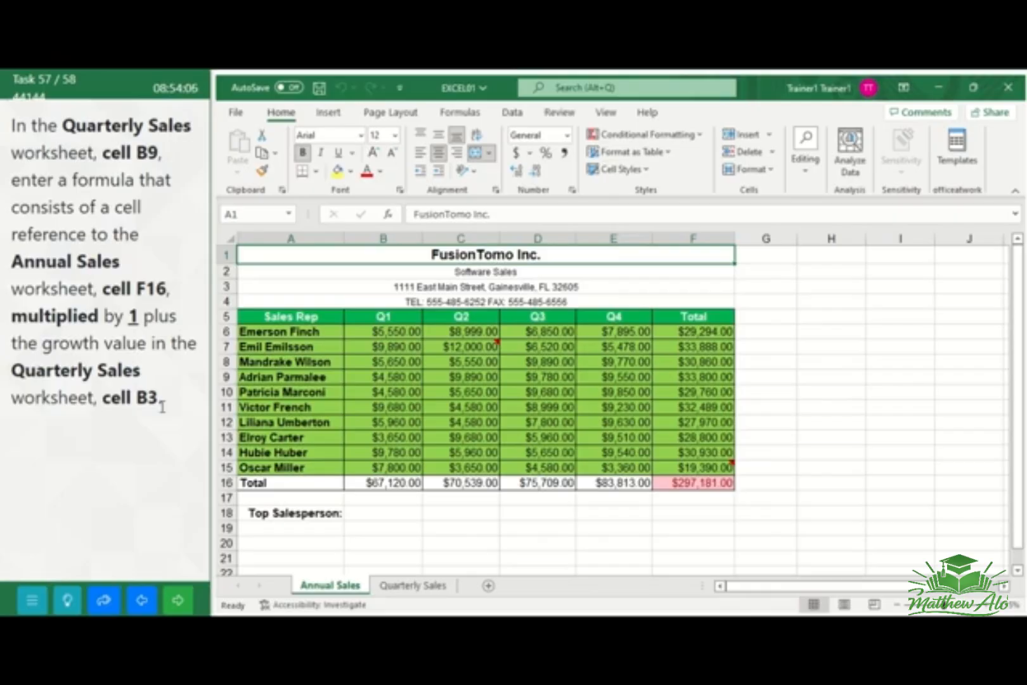
Enter the formula ='Annual Sales'!F16*(1+'Quarterly Sales'!B3) in cell B9 of the Quarterly Sales worksheet, and go to the next task
left_click(406, 586)
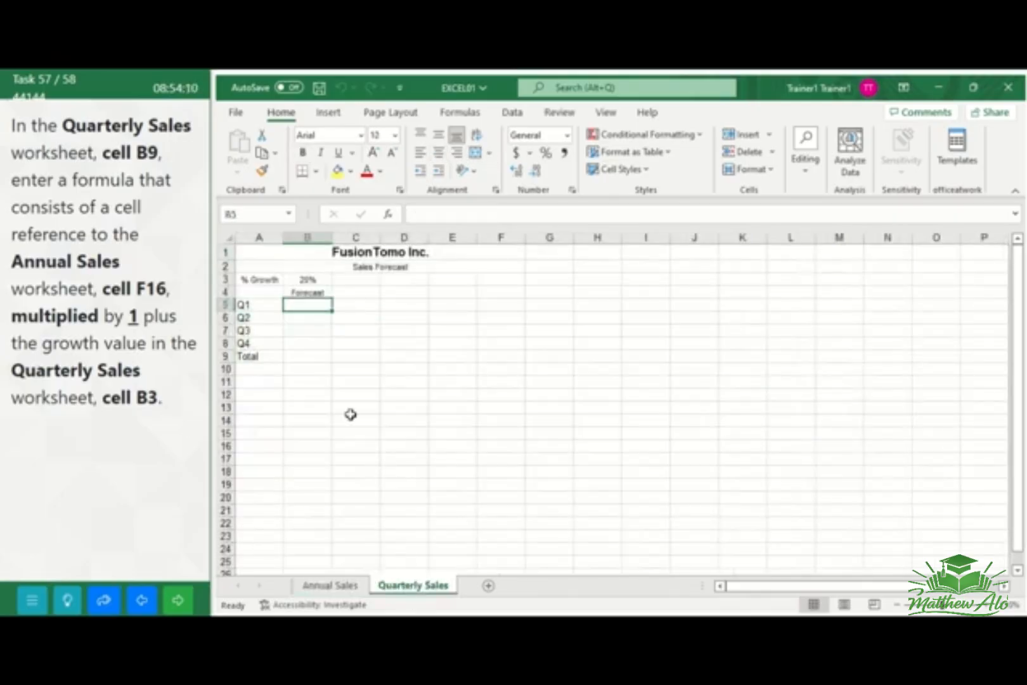
left_click(301, 356)
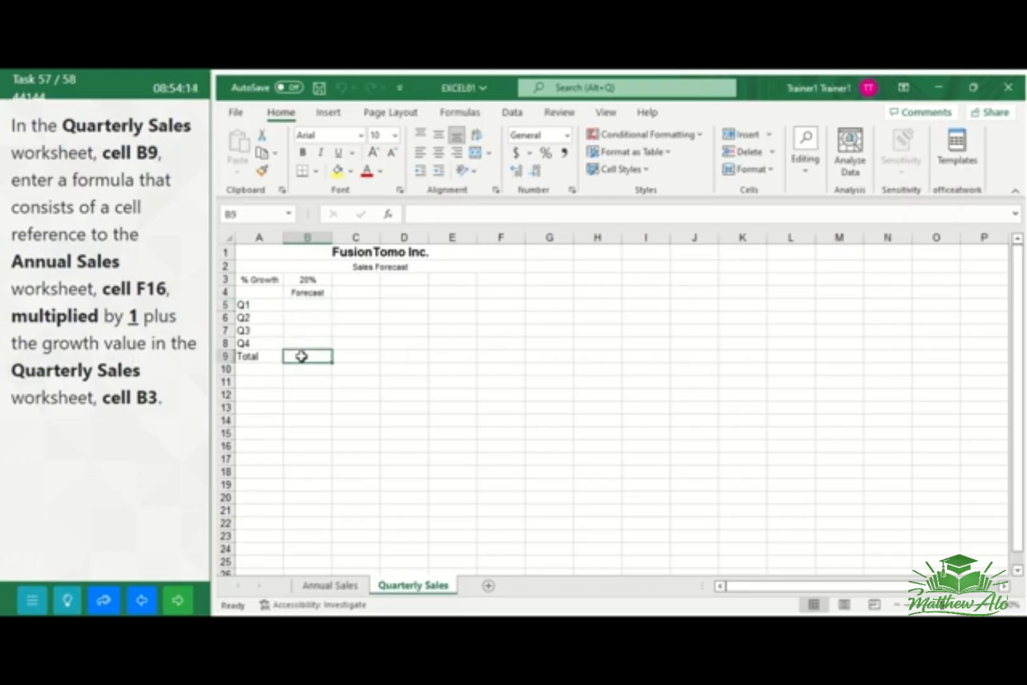
type("=")
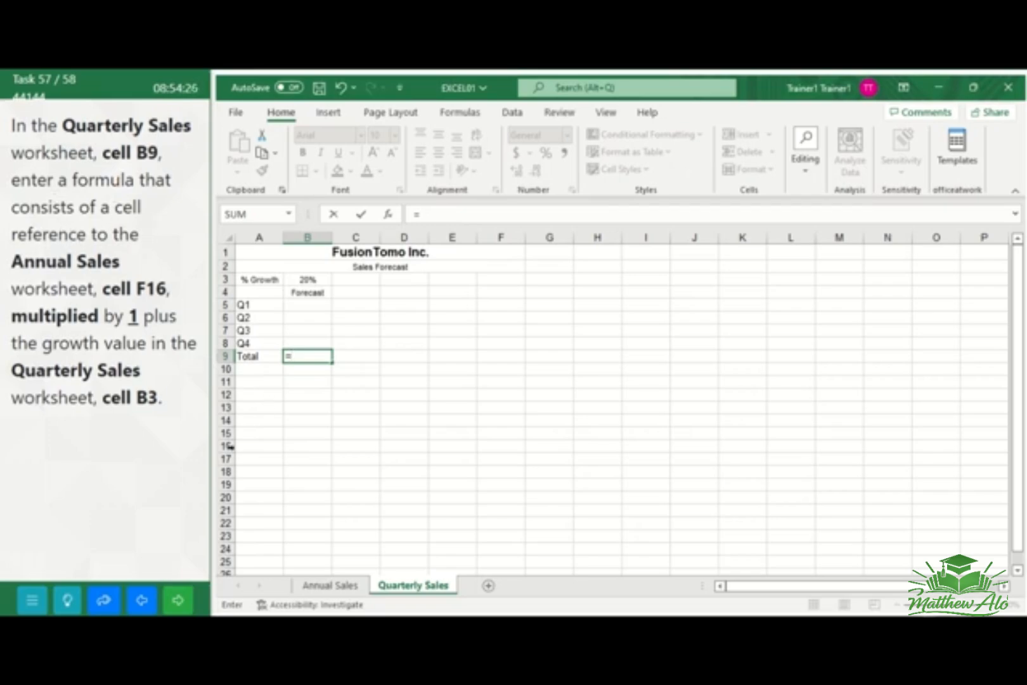
left_click(315, 588)
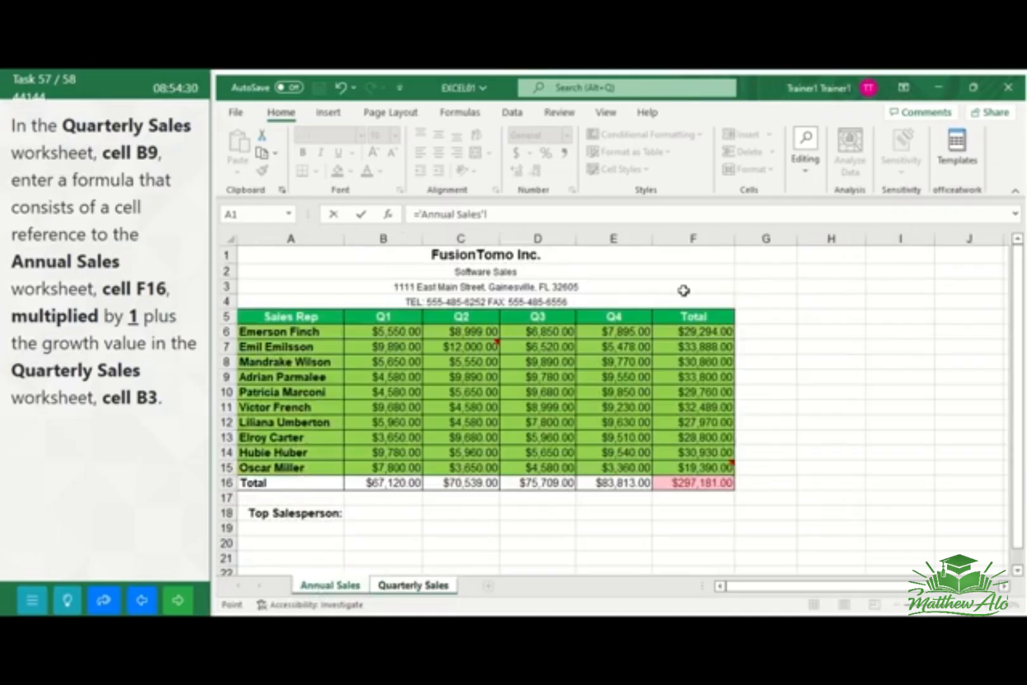
left_click(685, 482)
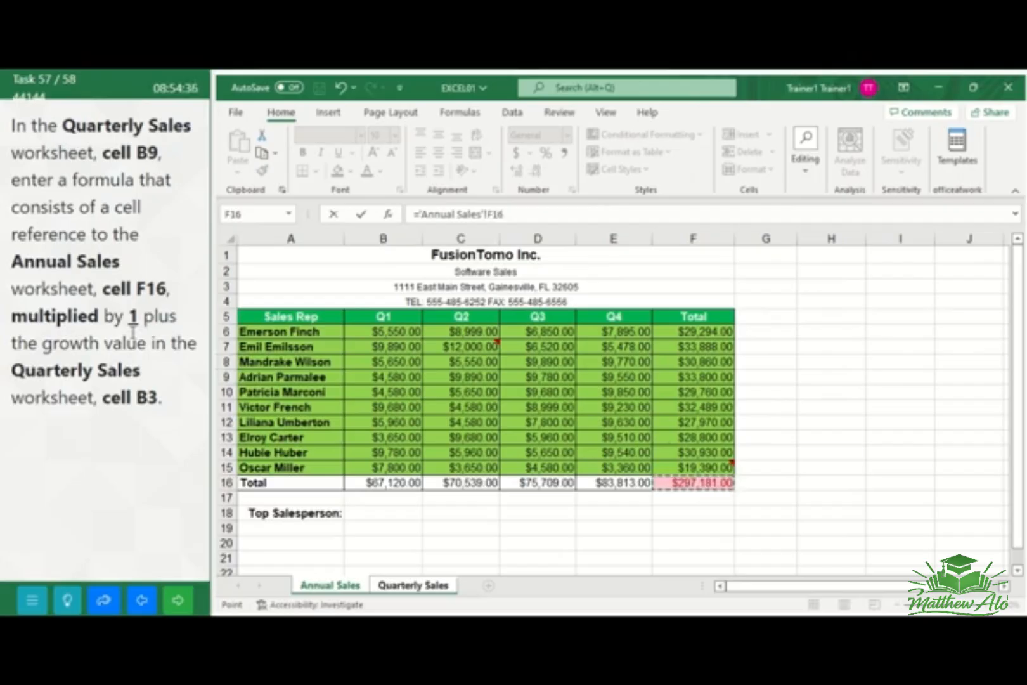
type("*")
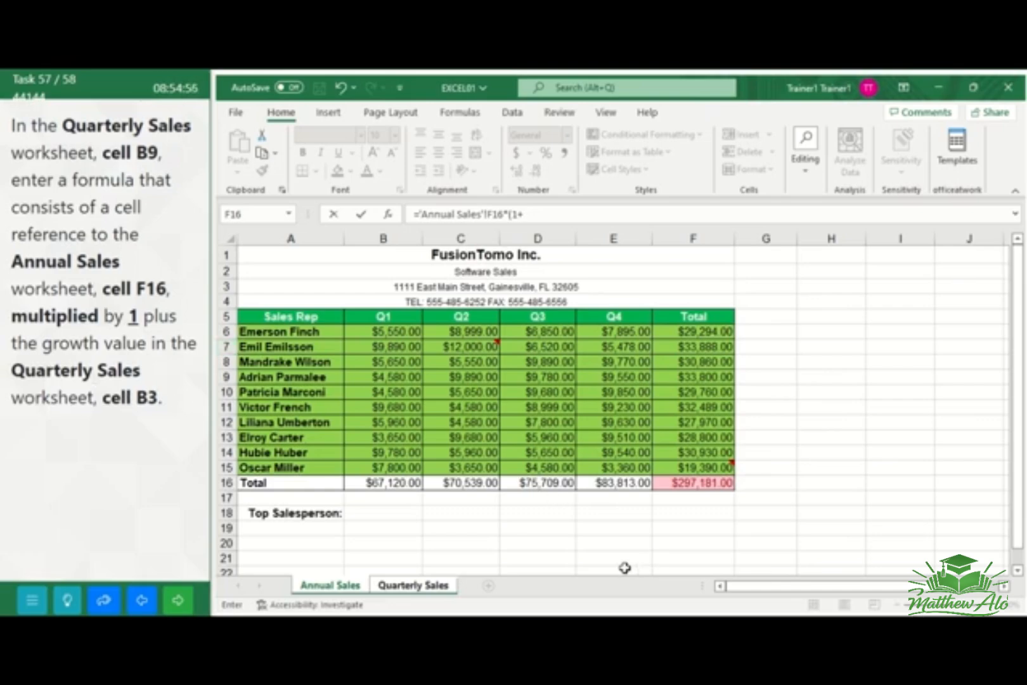
left_click(406, 586)
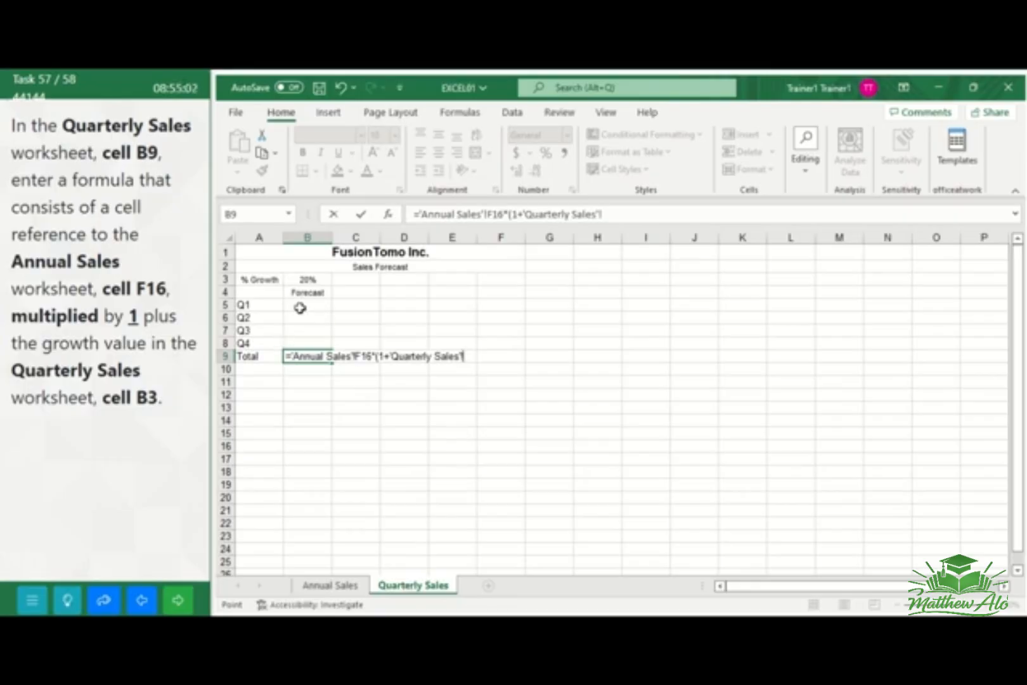
left_click(308, 279)
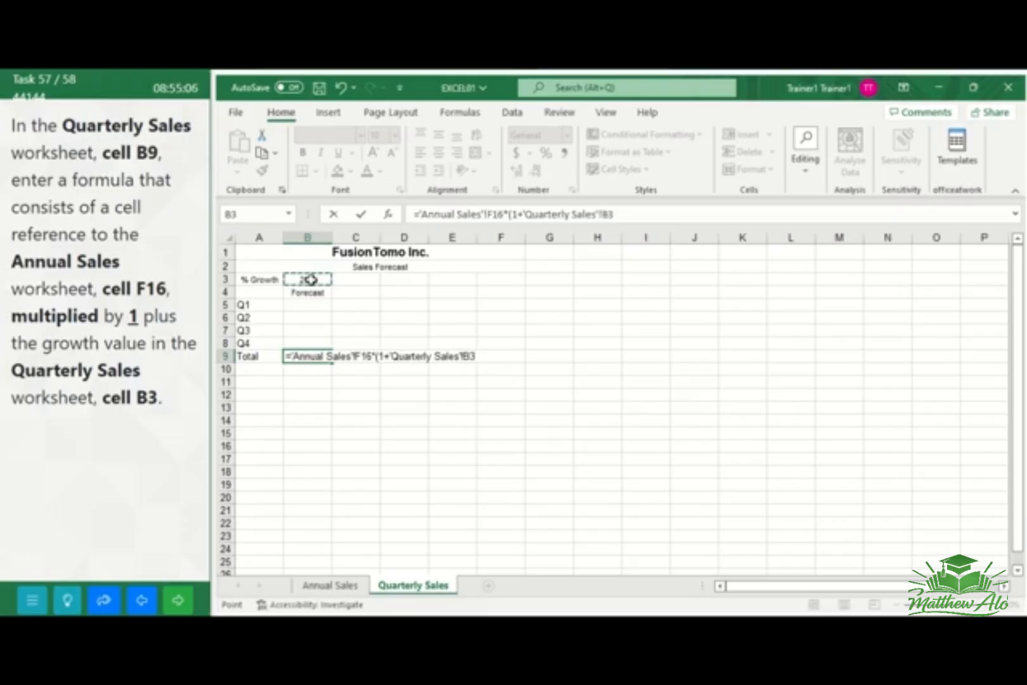
type(")")
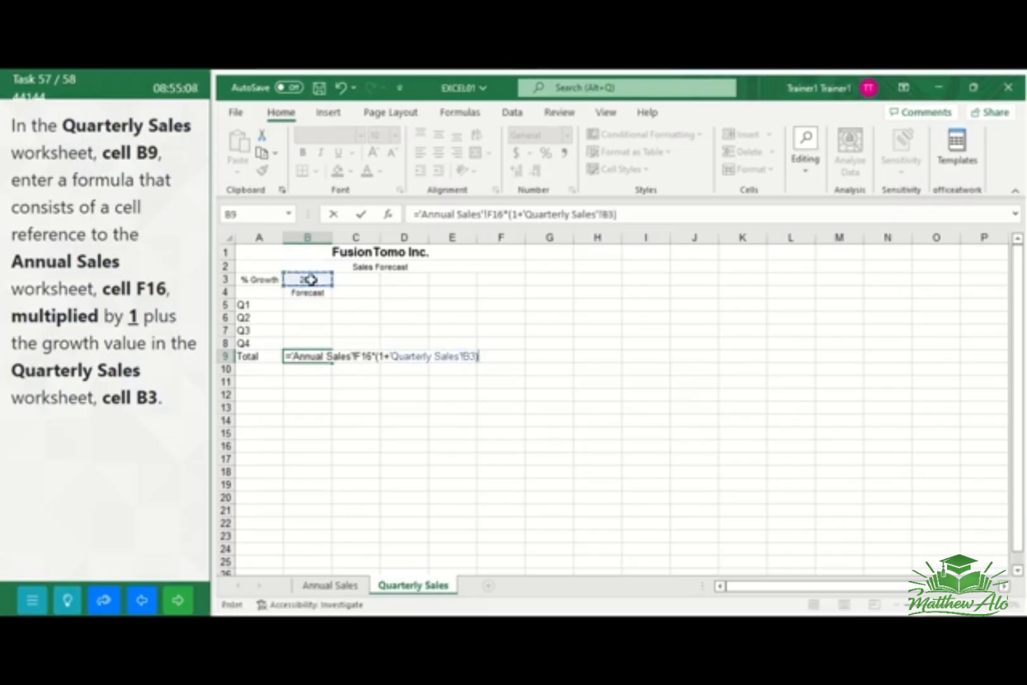
key("Return")
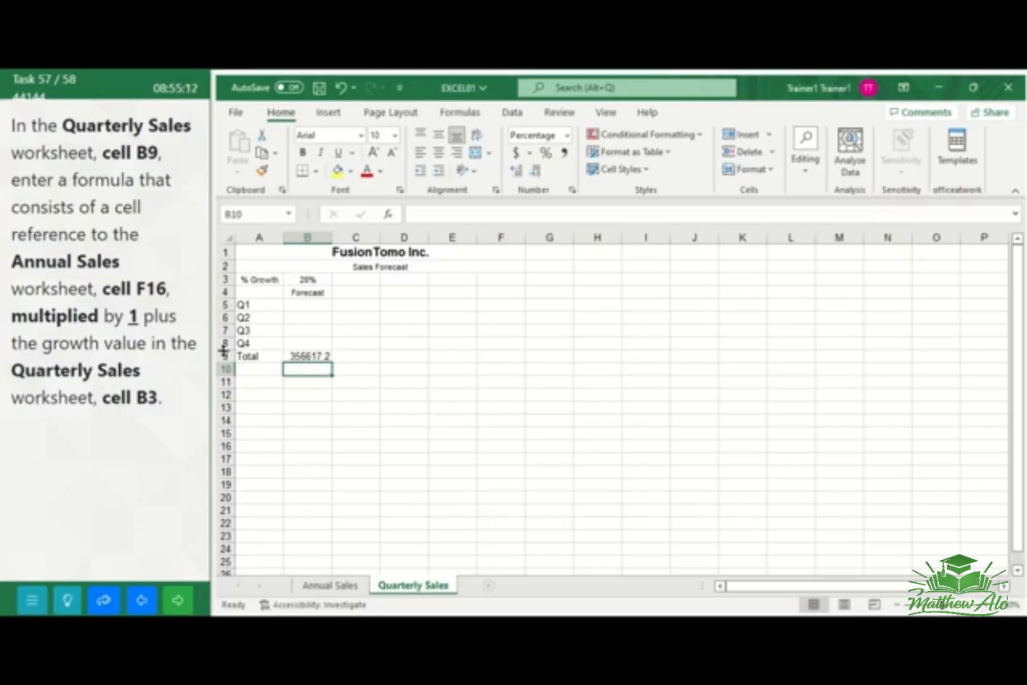
left_click(175, 601)
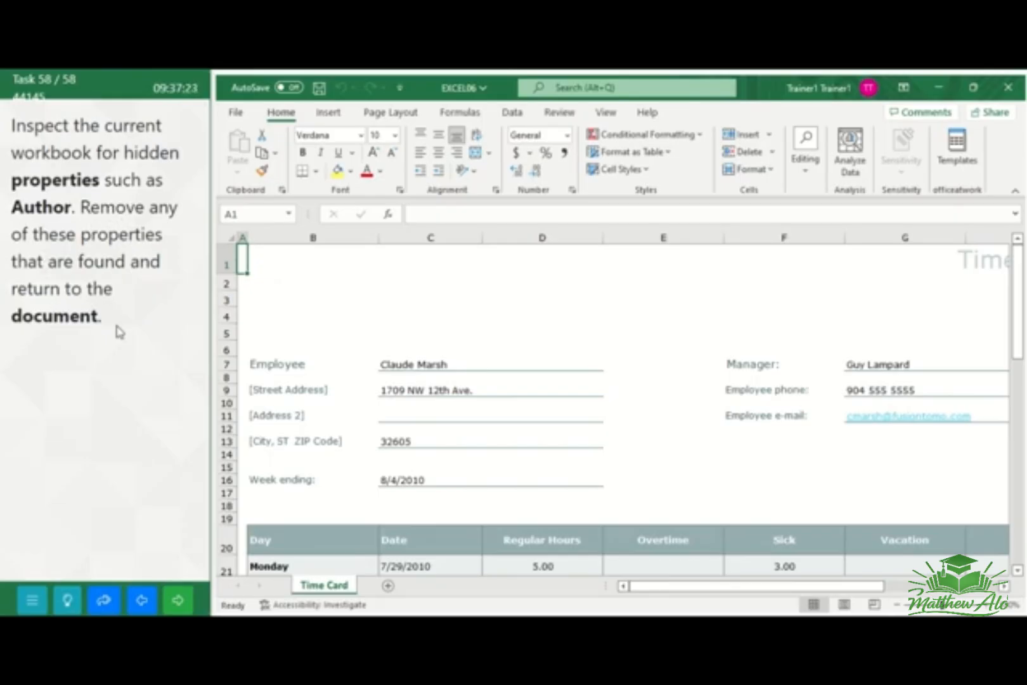
Inspect the workbook with Document Inspector, remove all document properties and personal information, return to the worksheet, and submit the task
left_click(235, 110)
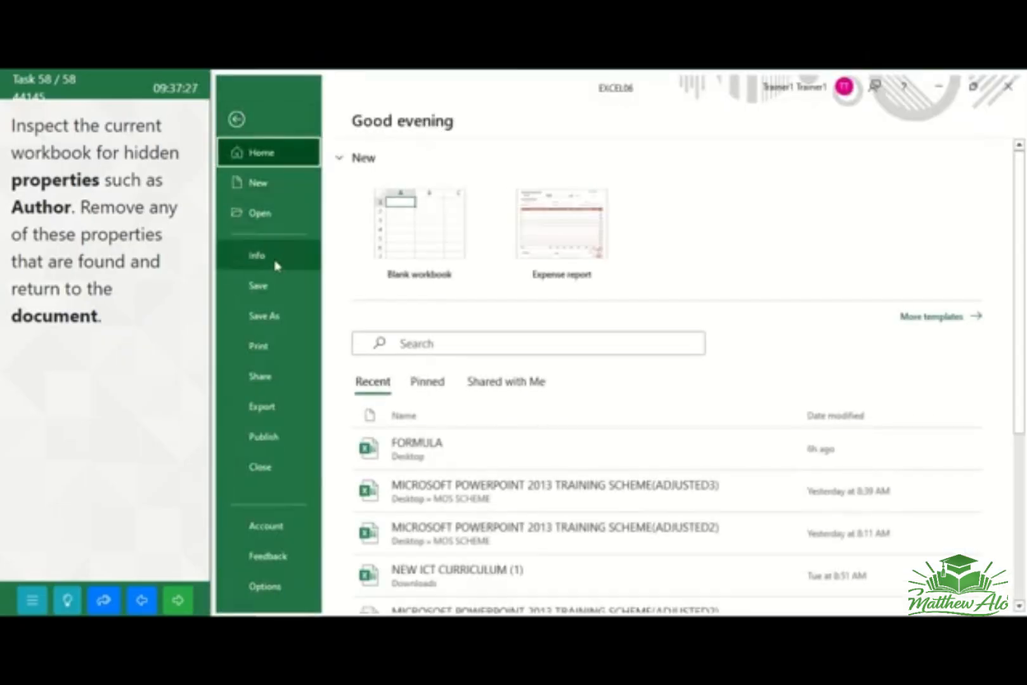
left_click(276, 265)
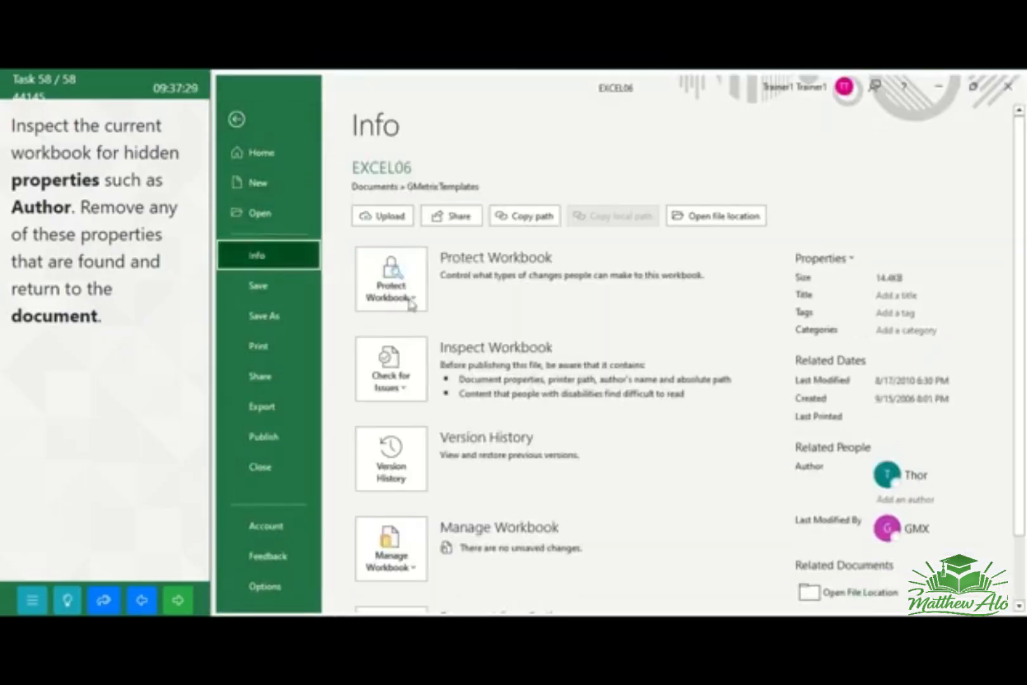
left_click(388, 362)
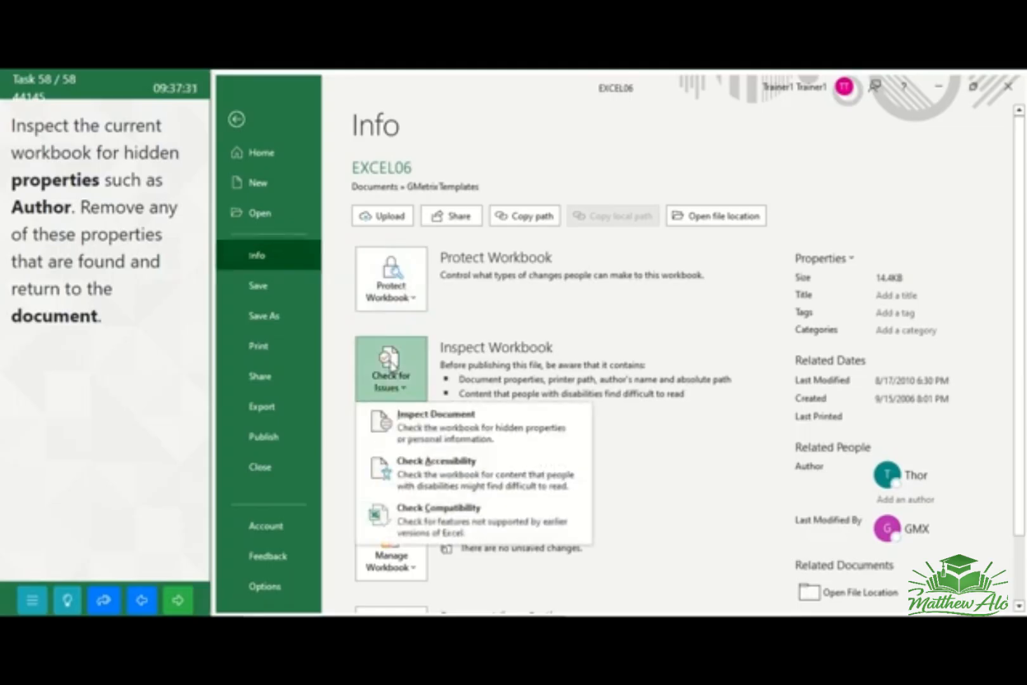
left_click(422, 430)
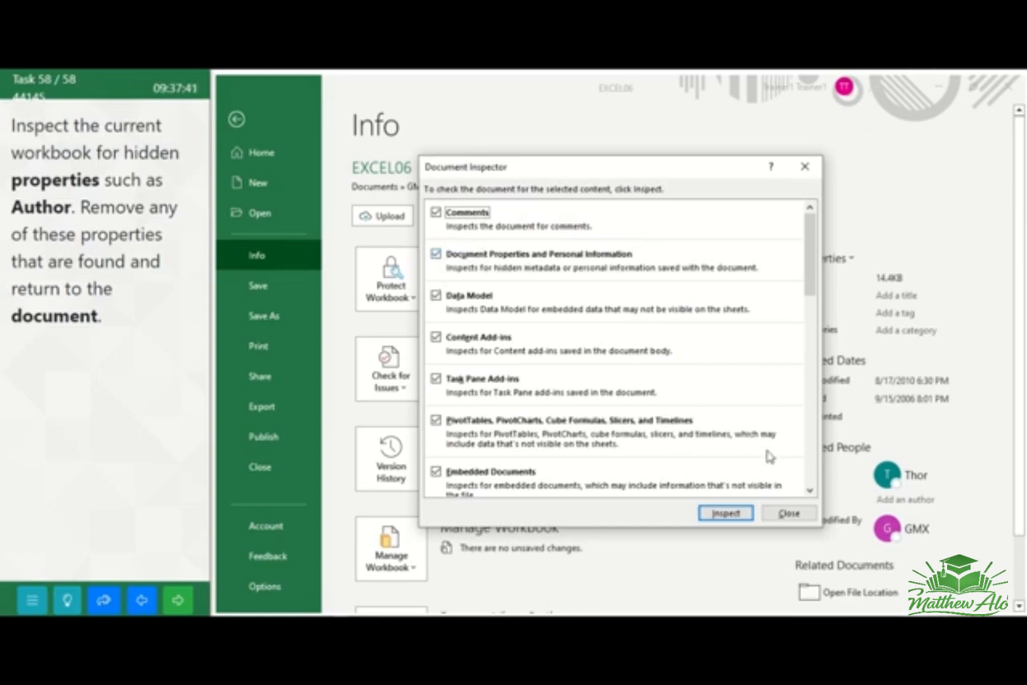
left_click(724, 516)
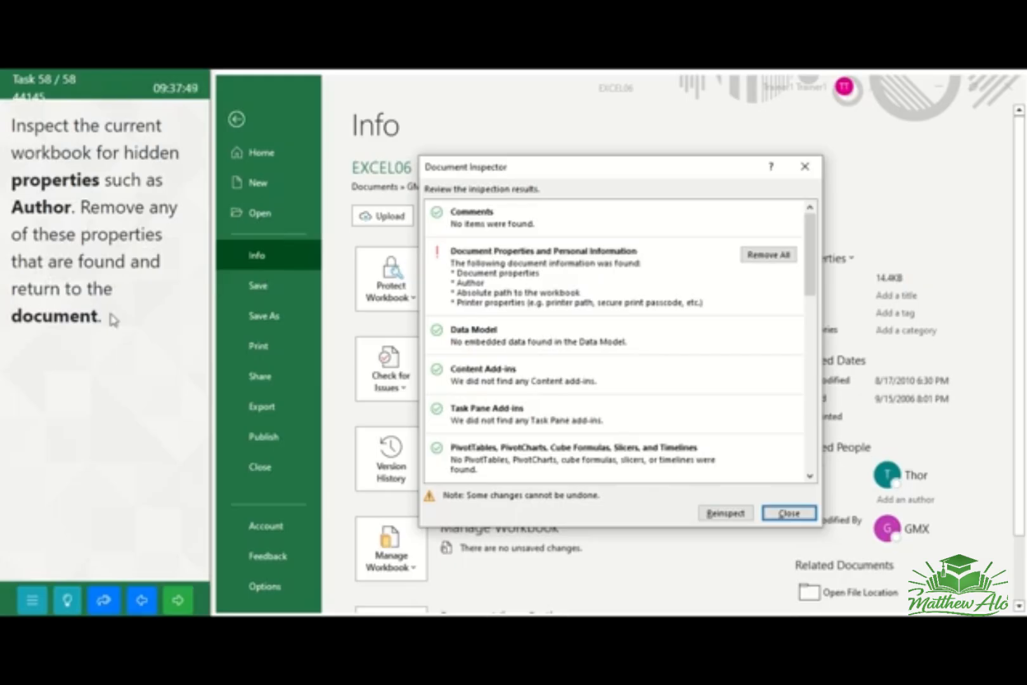
left_click(773, 256)
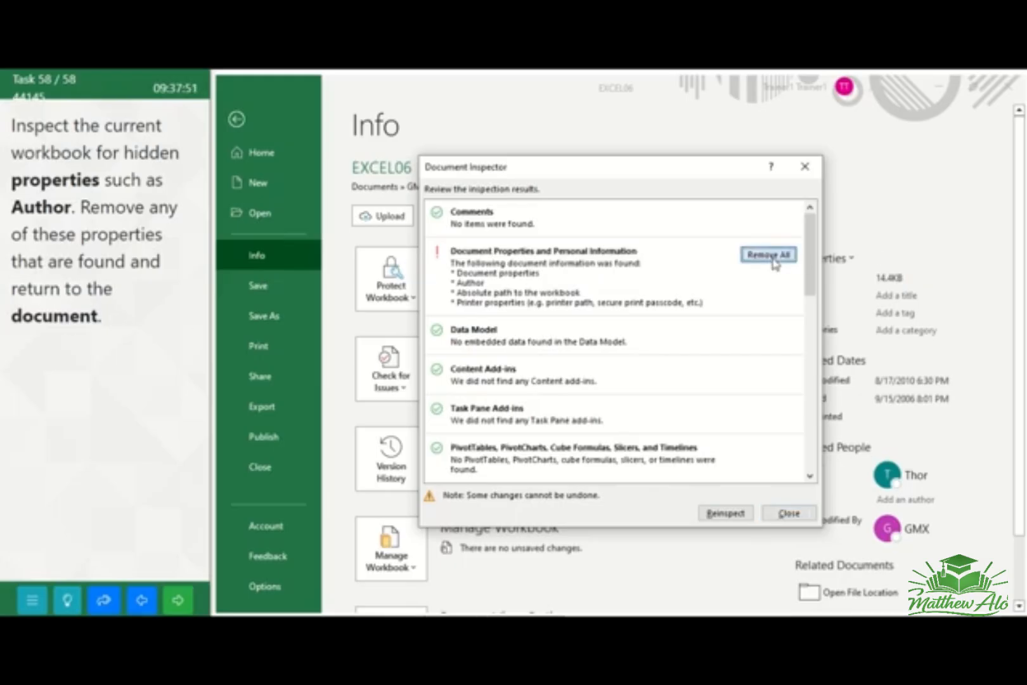
left_click(788, 513)
left_click(254, 127)
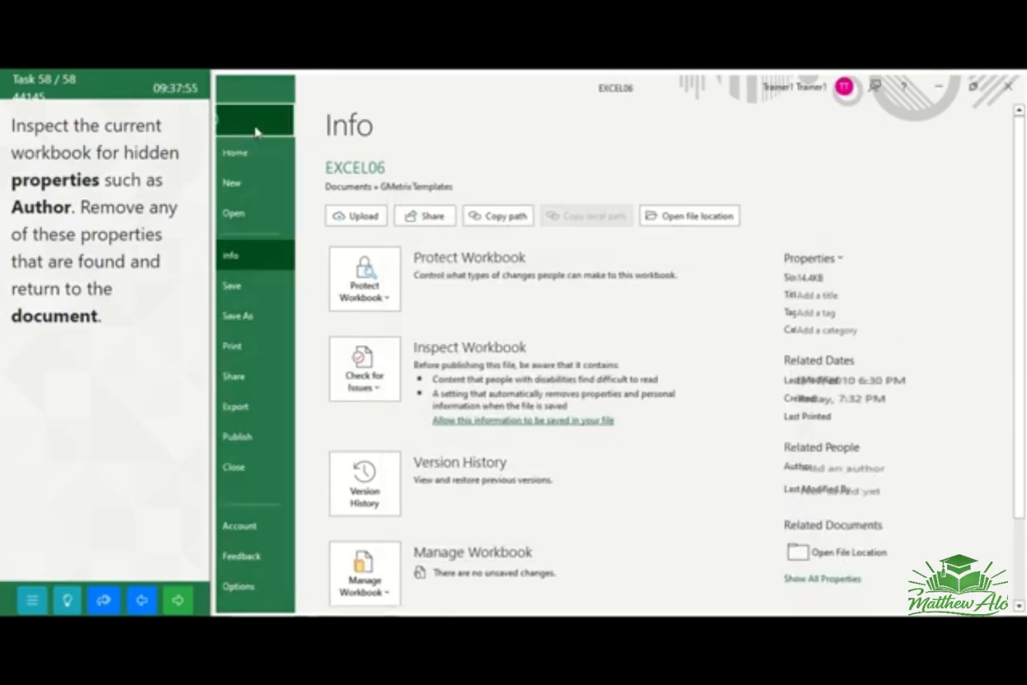
left_click(178, 602)
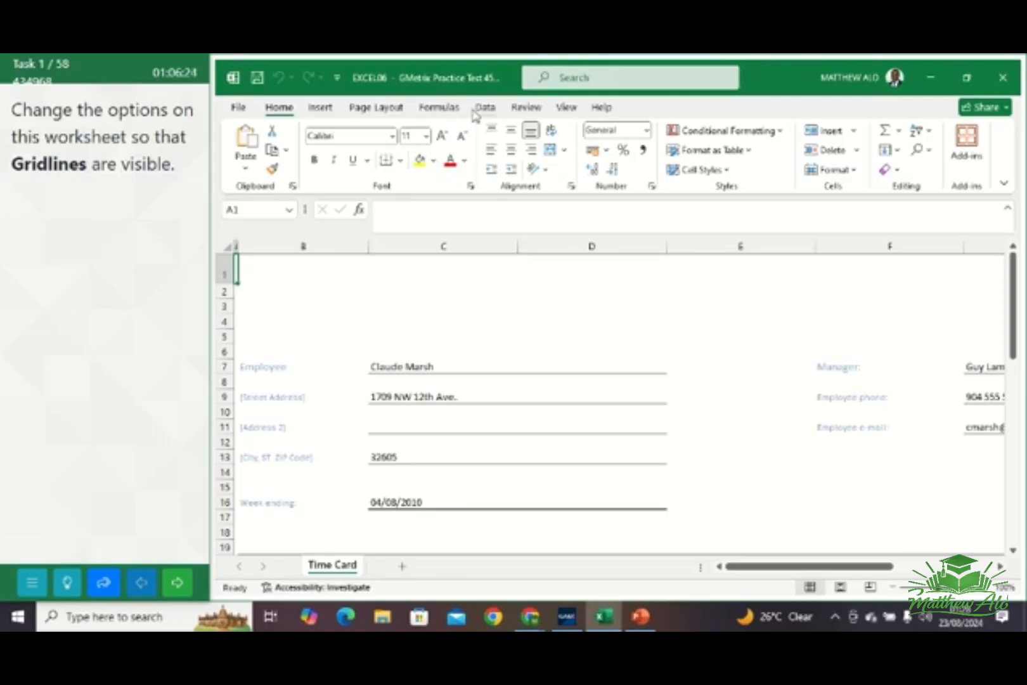
Make the gridlines visible on the Time Card worksheet, and go to the next task
left_click(567, 108)
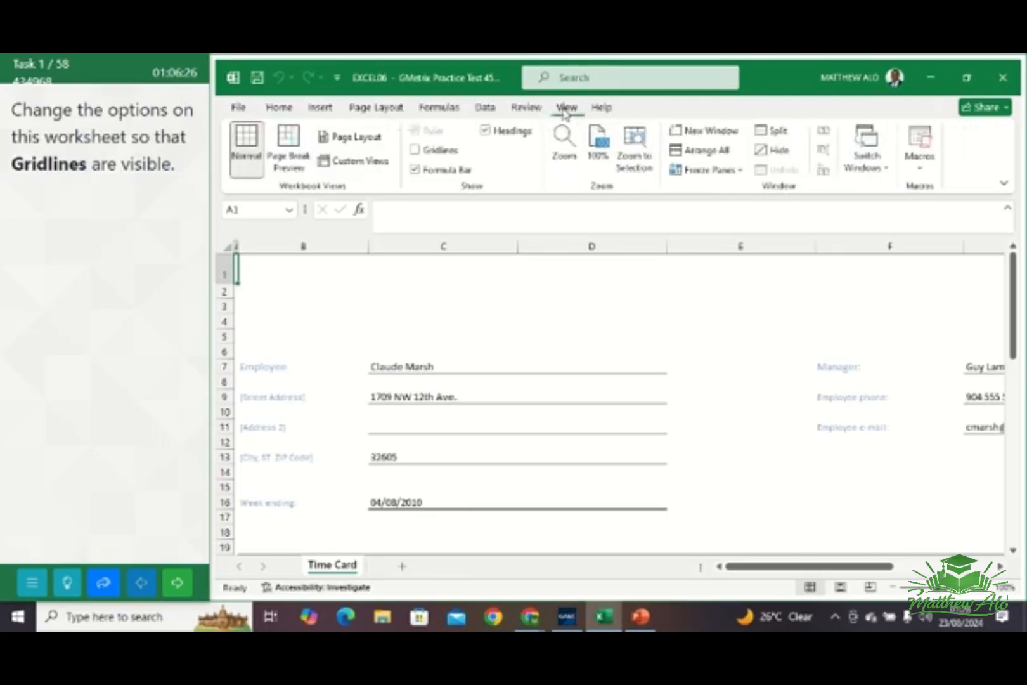
left_click(417, 151)
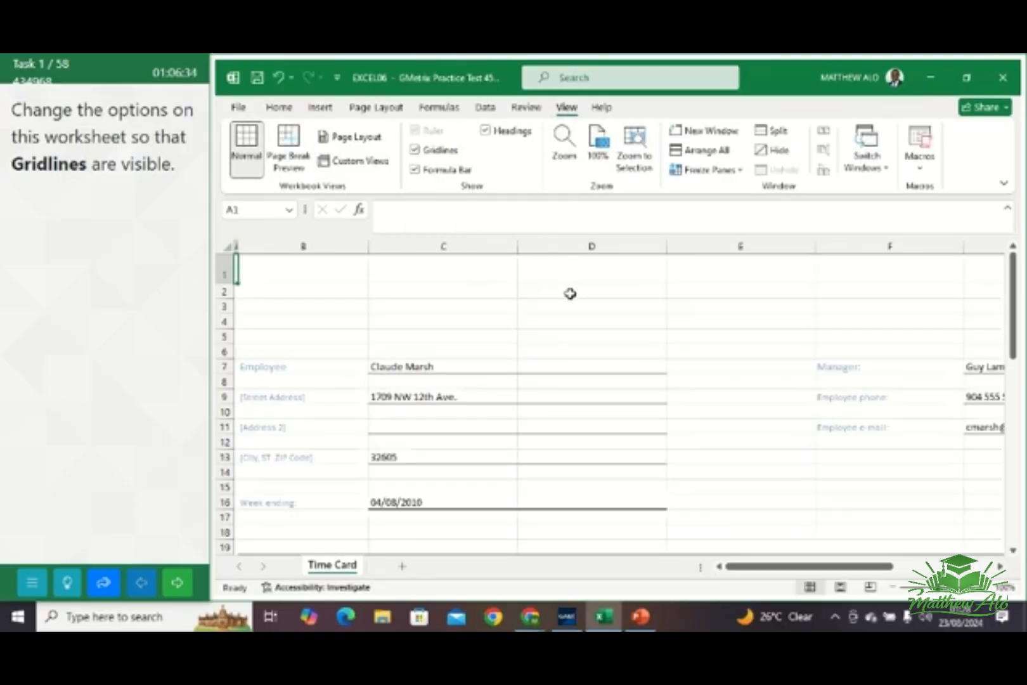
left_click(184, 584)
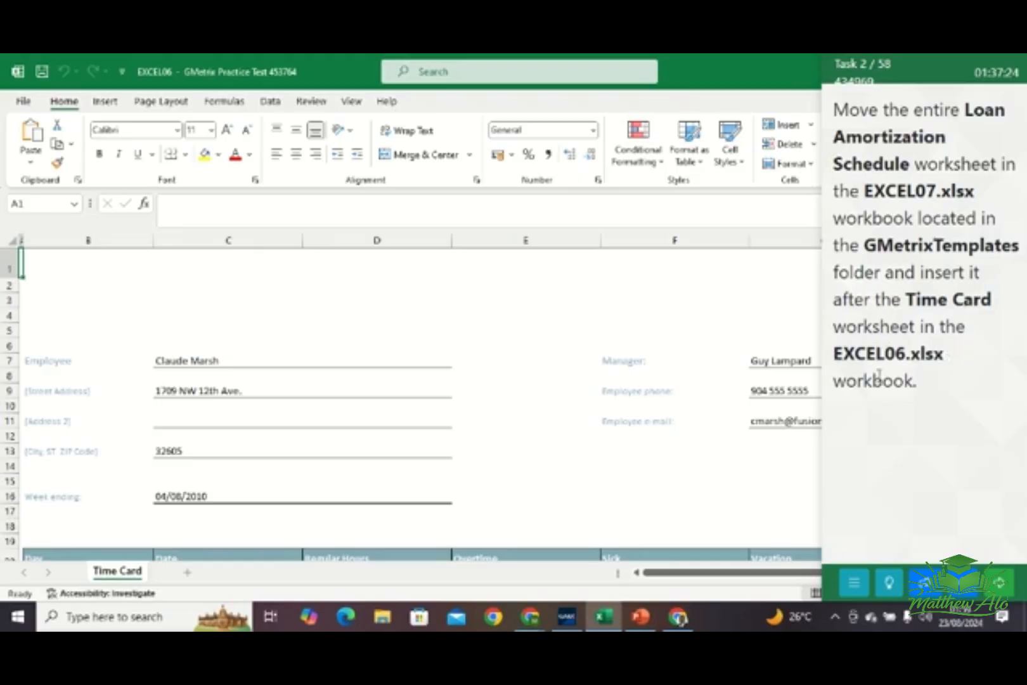
Open the EXCEL07 workbook from the GMetrixTemplates folder
left_click(21, 103)
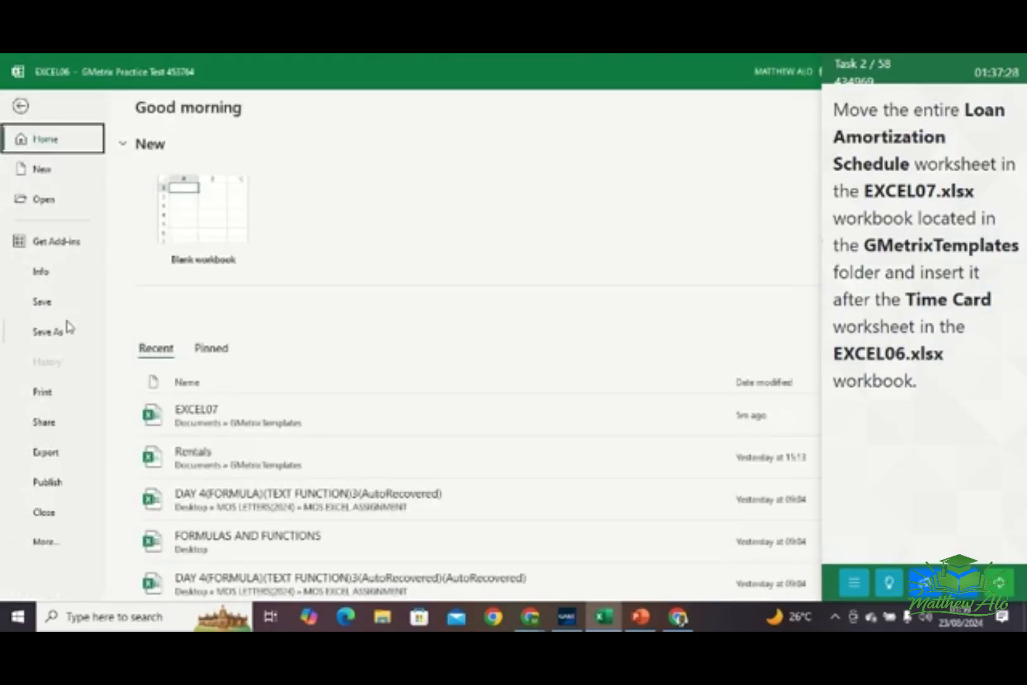
left_click(45, 202)
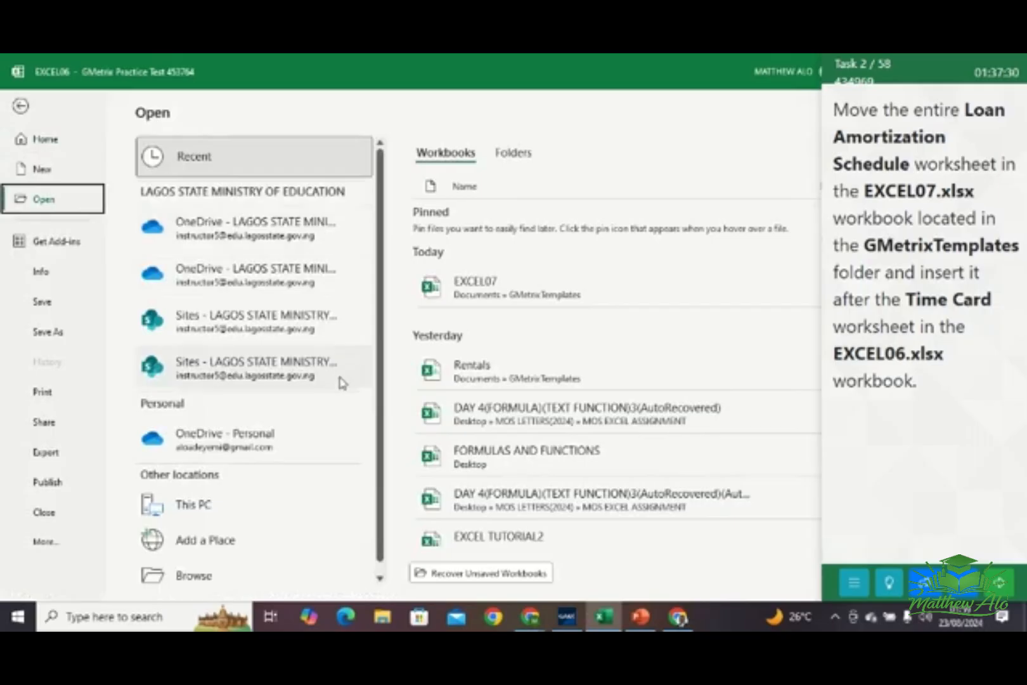
scroll(266, 489, "down", 1)
left_click(200, 574)
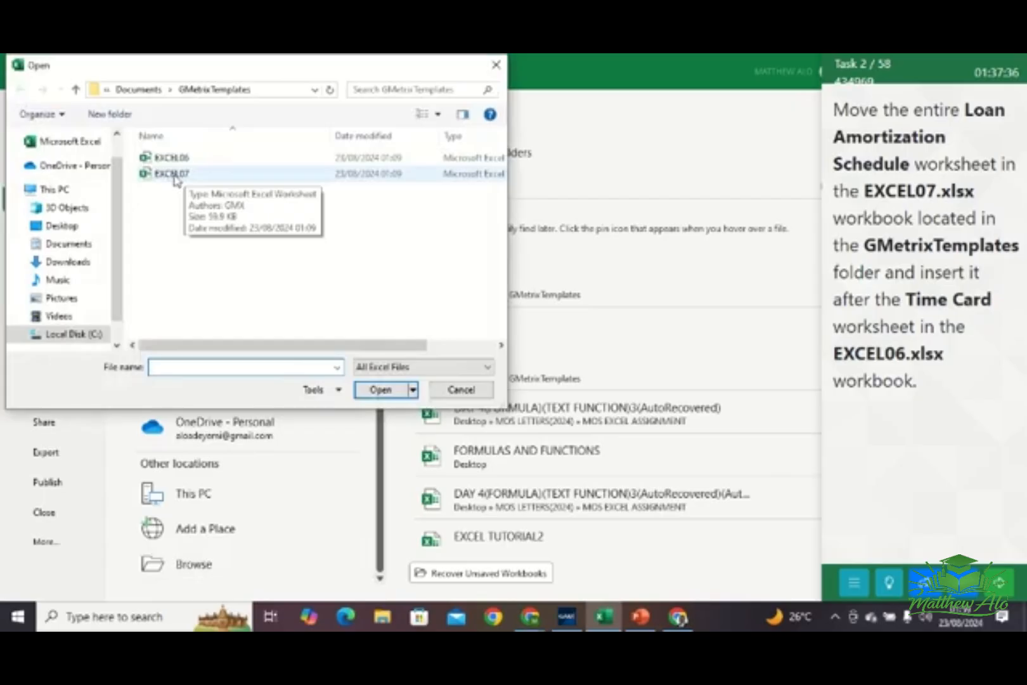
left_click(176, 176)
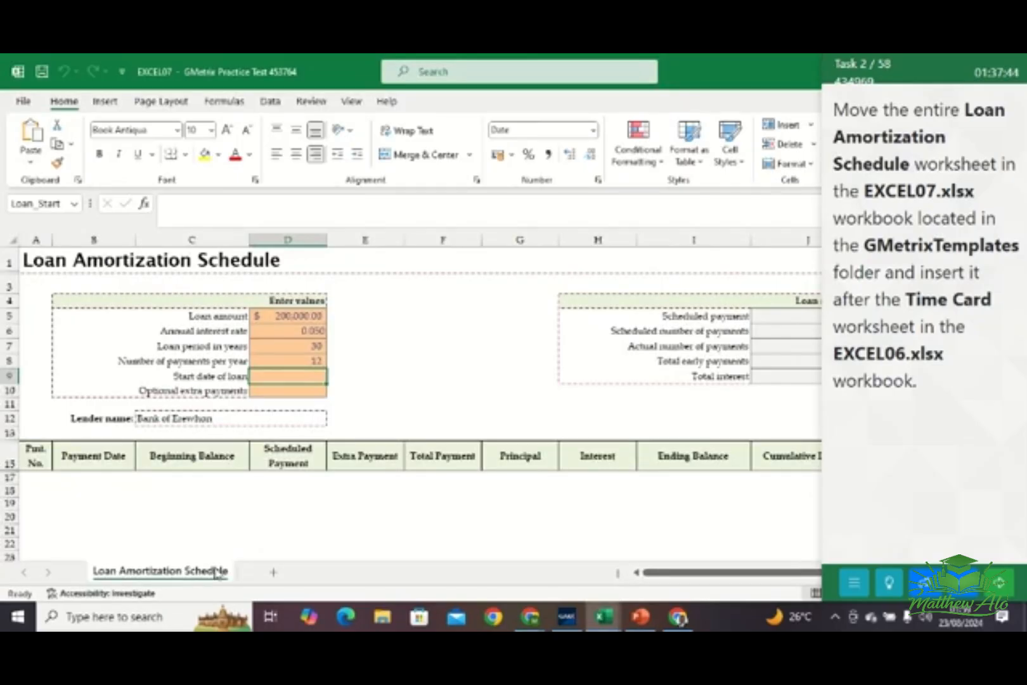
Move the Loan Amortization Schedule worksheet to the end of the EXCEL06.xlsx workbook, after Time Card, and go to the next task
right_click(183, 575)
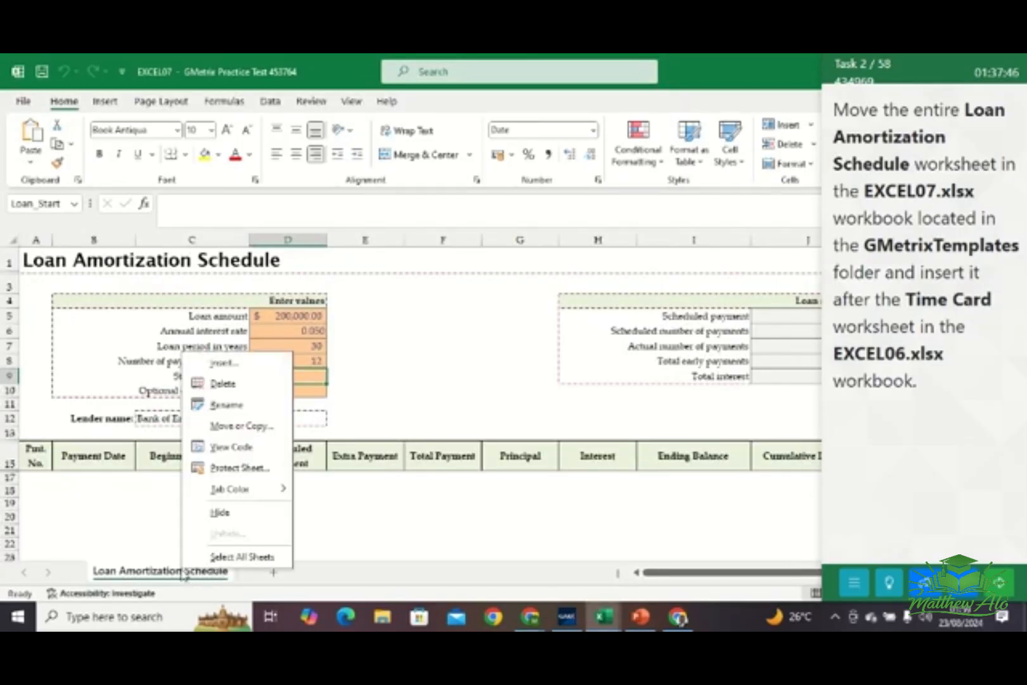
left_click(236, 431)
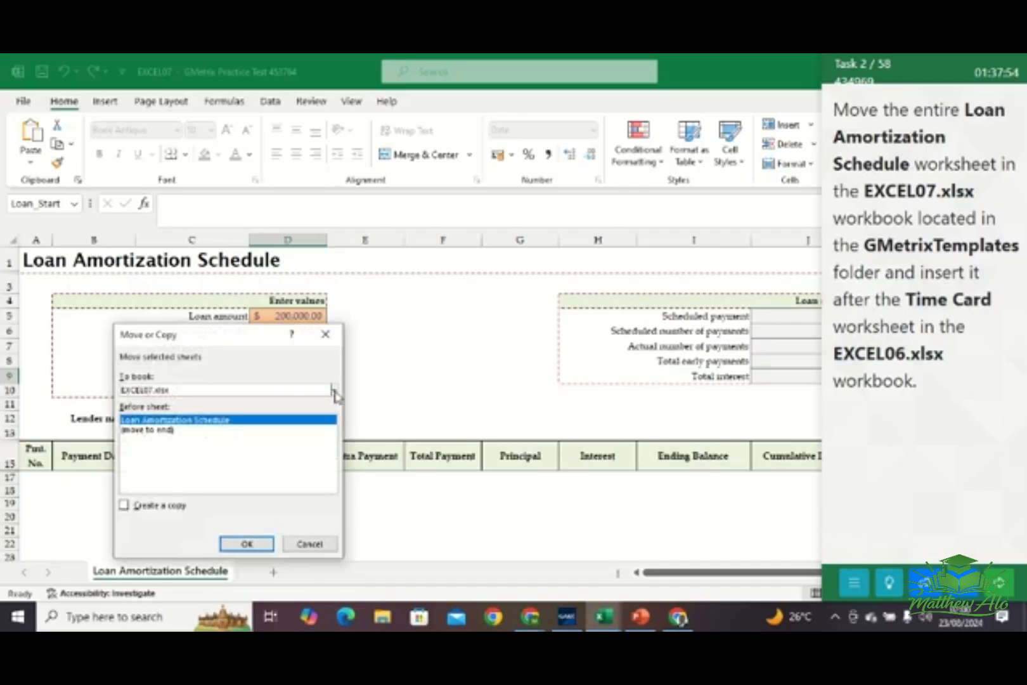
left_click(334, 391)
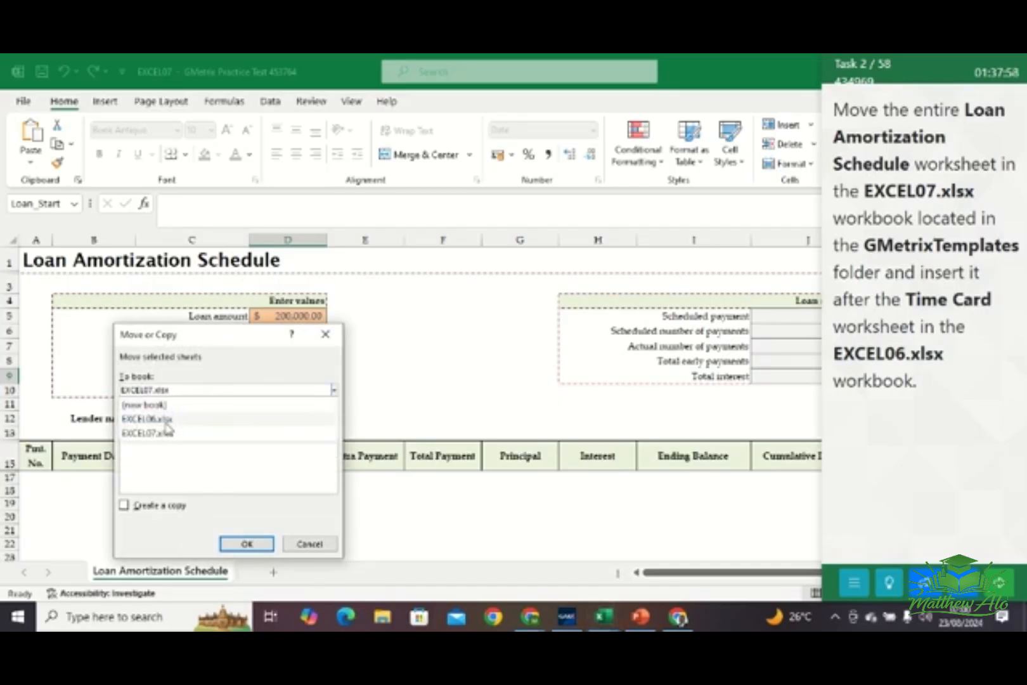
left_click(166, 421)
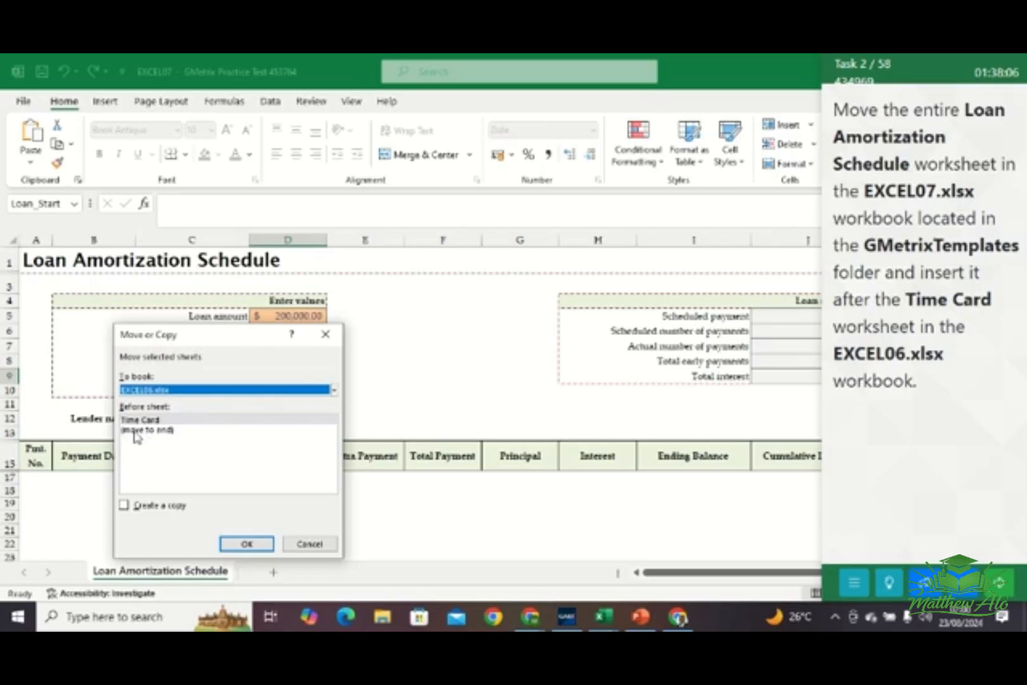
left_click(135, 432)
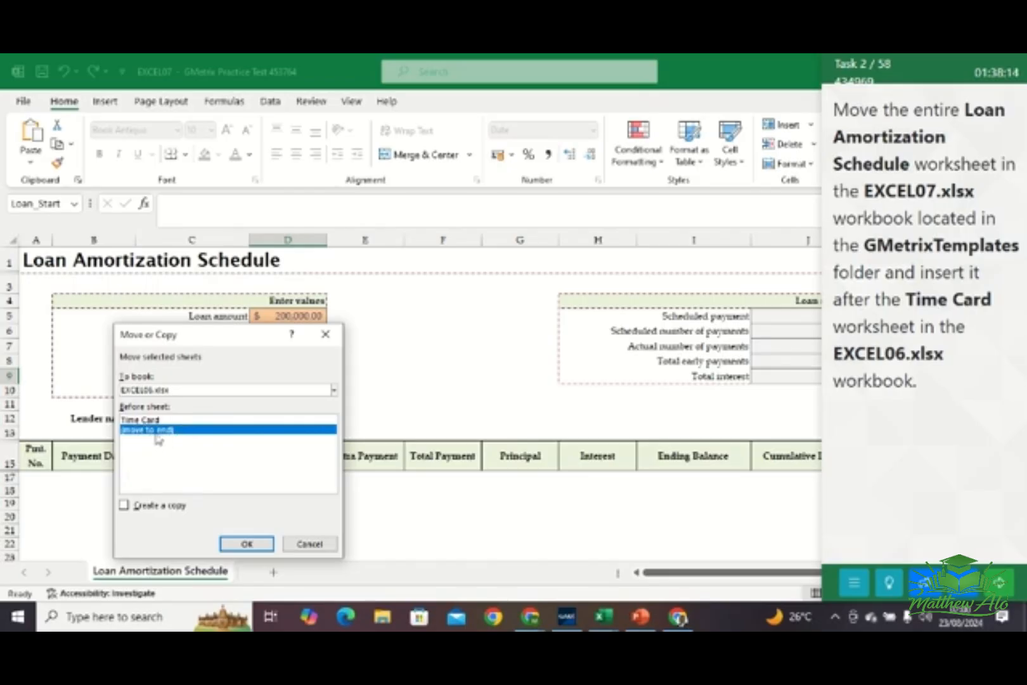
left_click(238, 543)
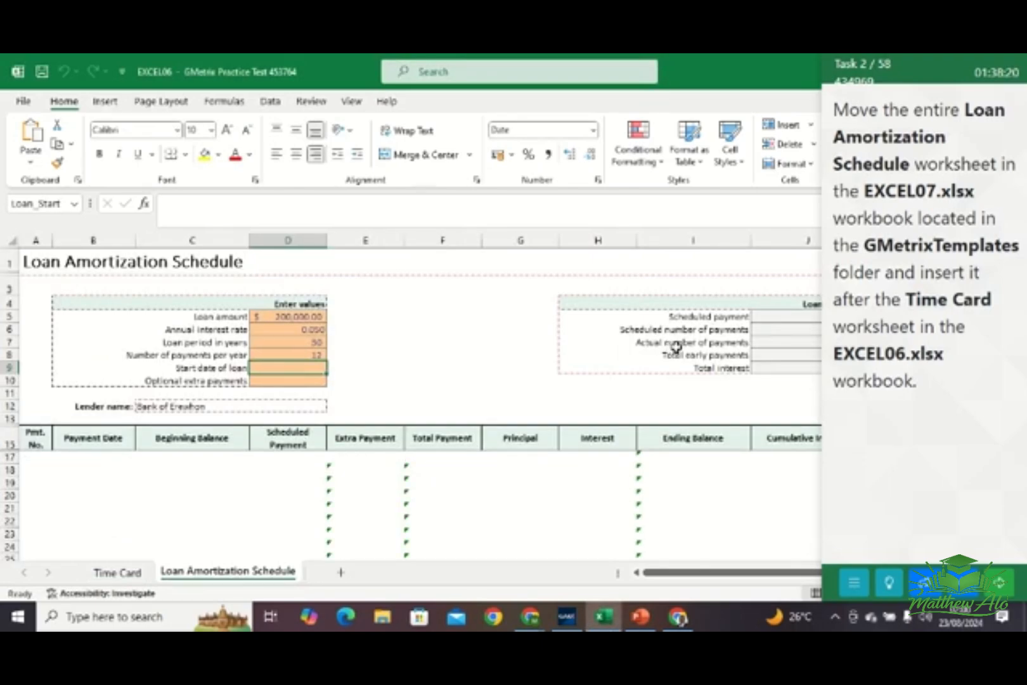
left_click(994, 582)
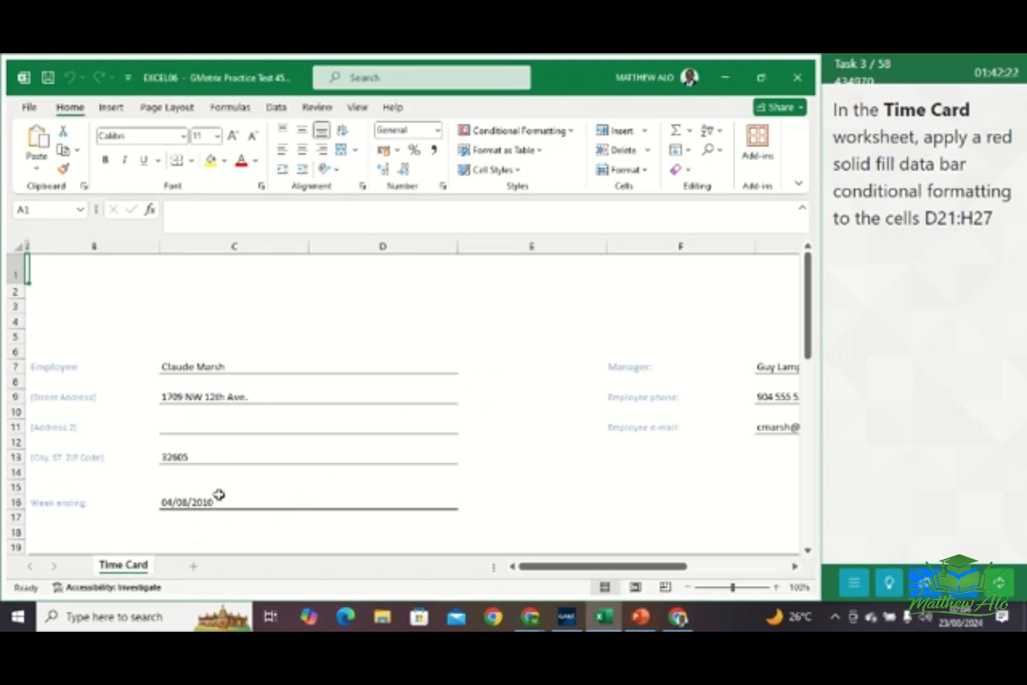
Apply red solid fill data bar conditional formatting to cells D21:H27 of the Time Card worksheet
left_click(48, 209)
type("D2")
key("Return")
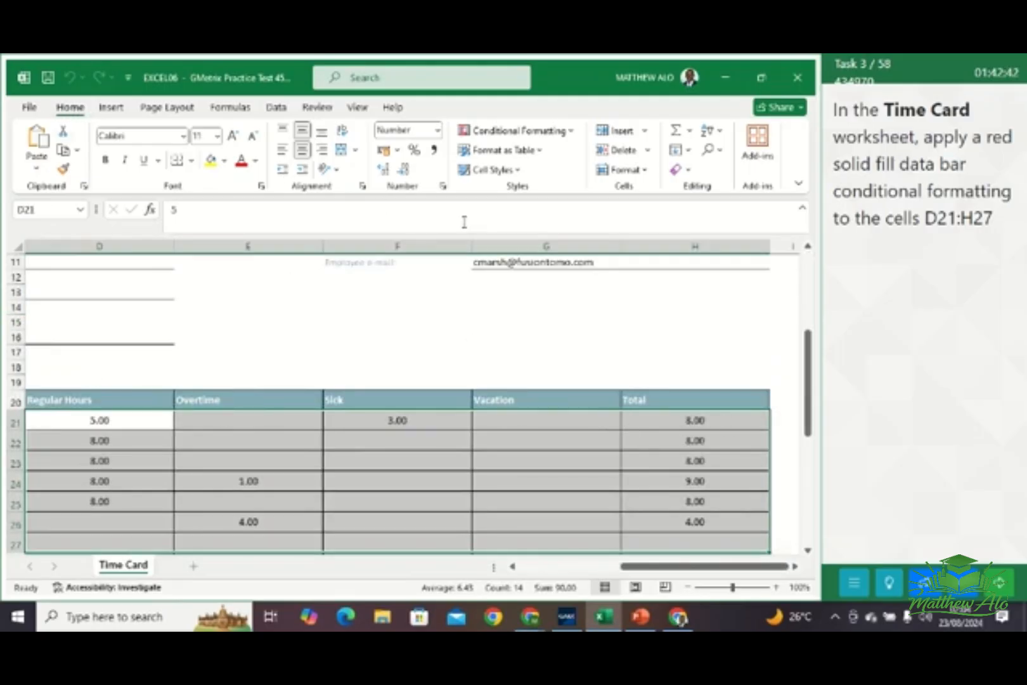
left_click(565, 132)
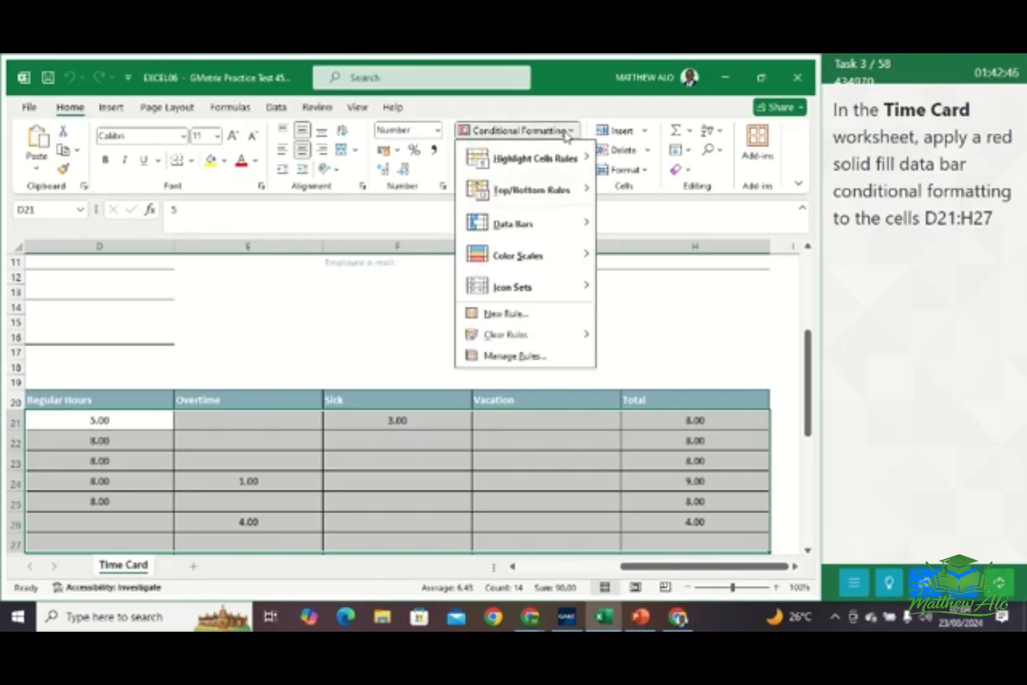
mouse_move(524, 227)
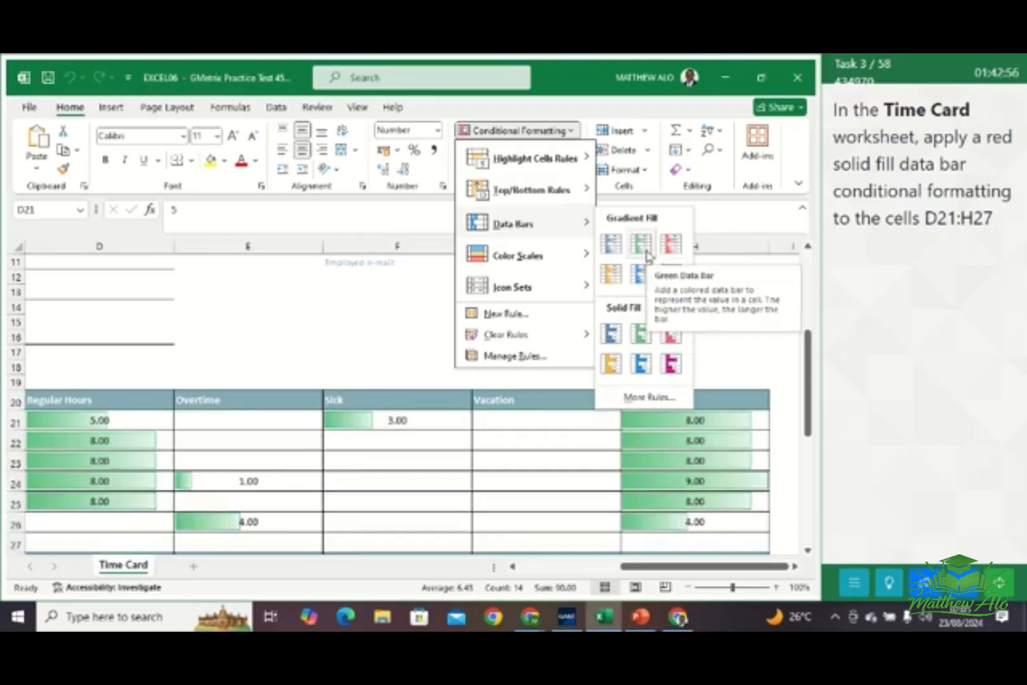
left_click(672, 336)
left_click(482, 353)
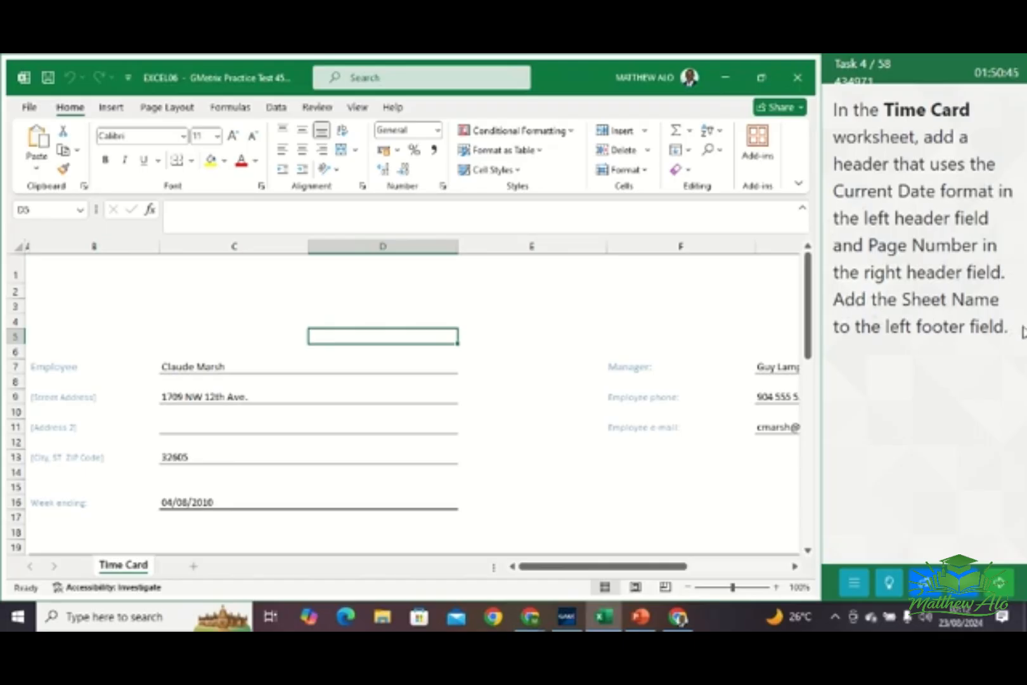
Add a header to the Time Card worksheet with the Current Date in the left field and the Page Number in the right field
left_click(113, 110)
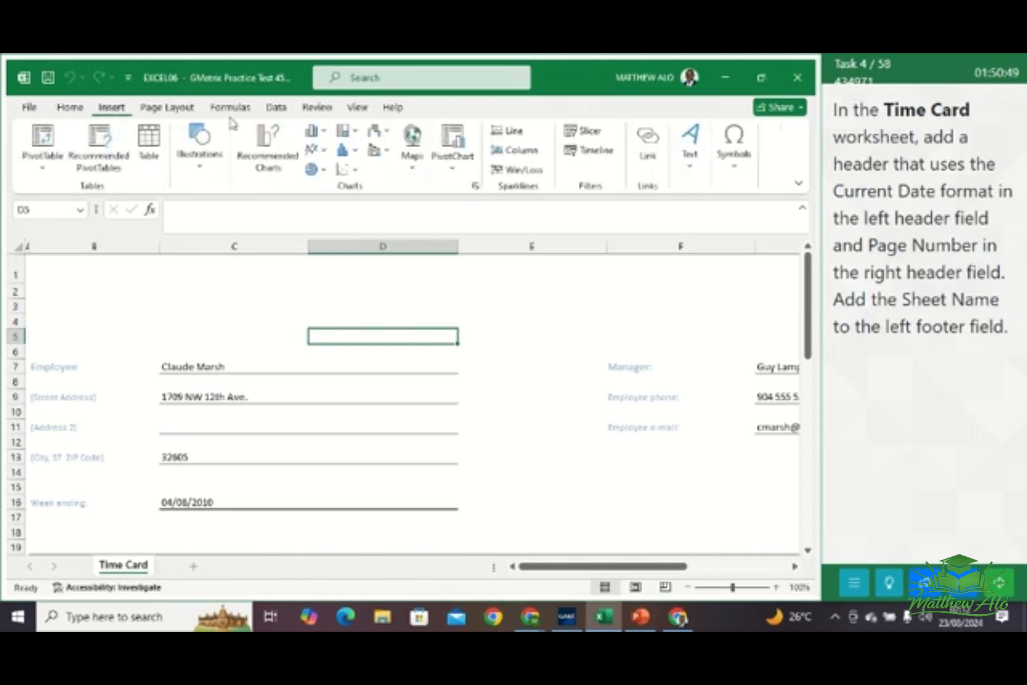
left_click(693, 167)
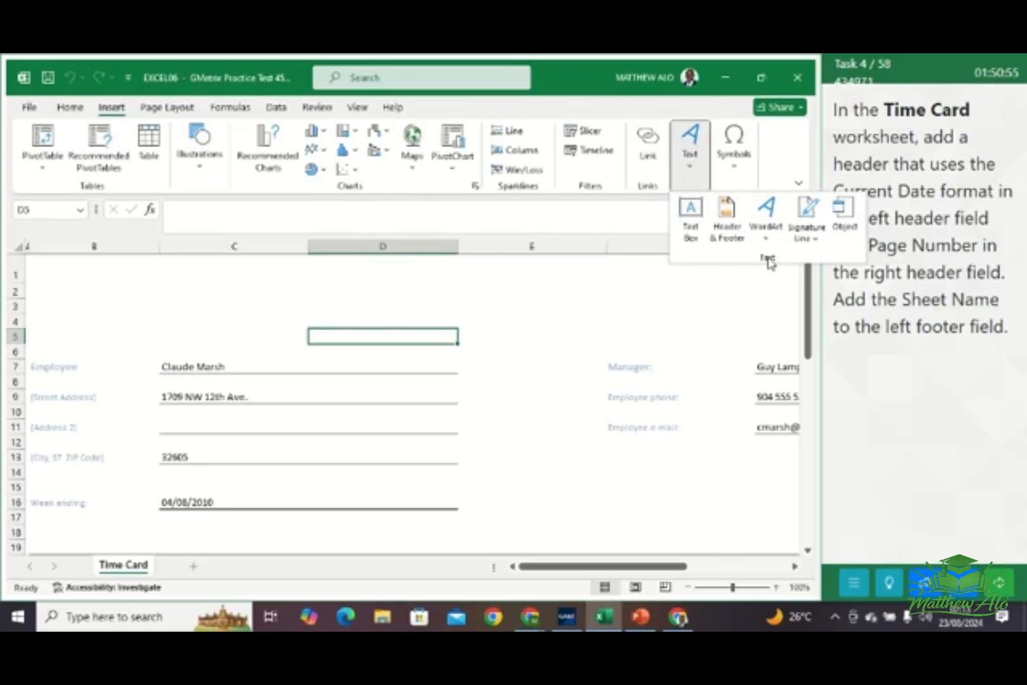
left_click(726, 230)
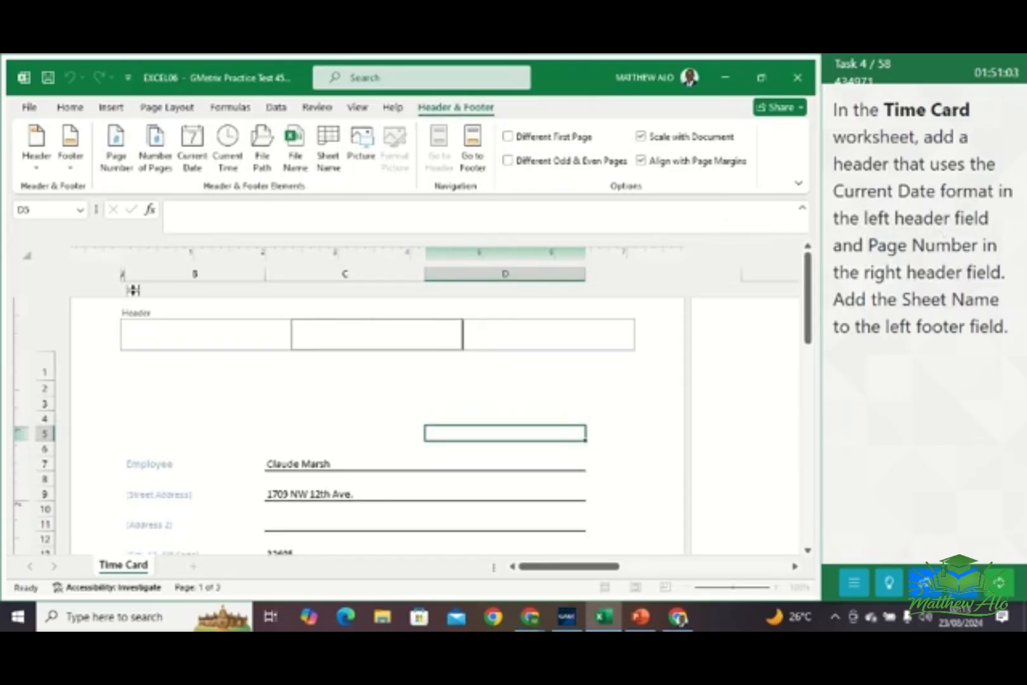
left_click(190, 339)
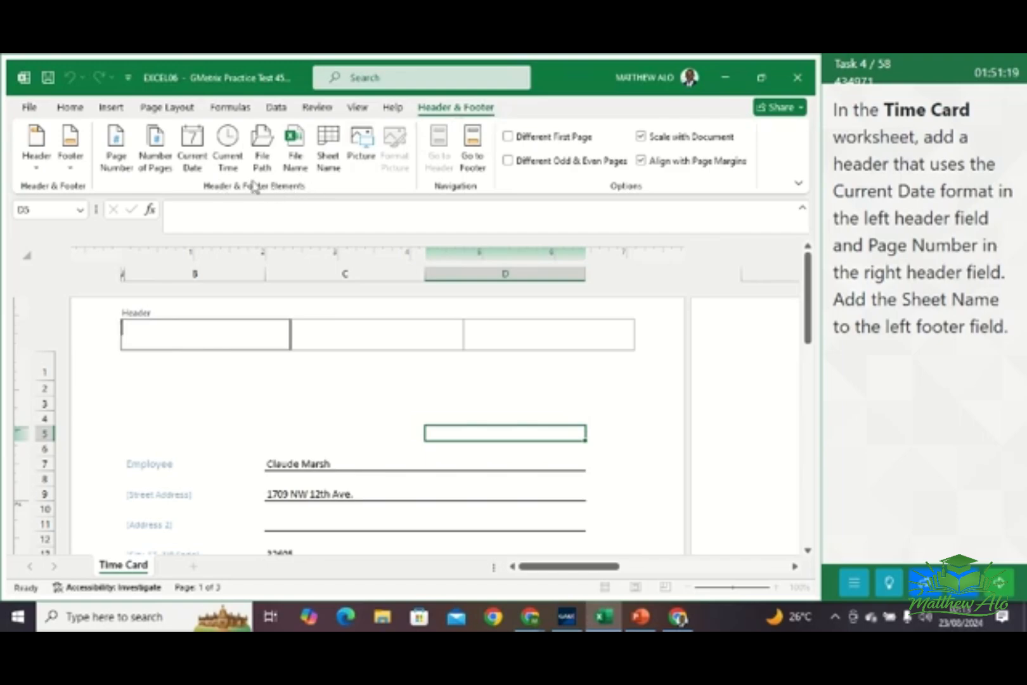
left_click(198, 154)
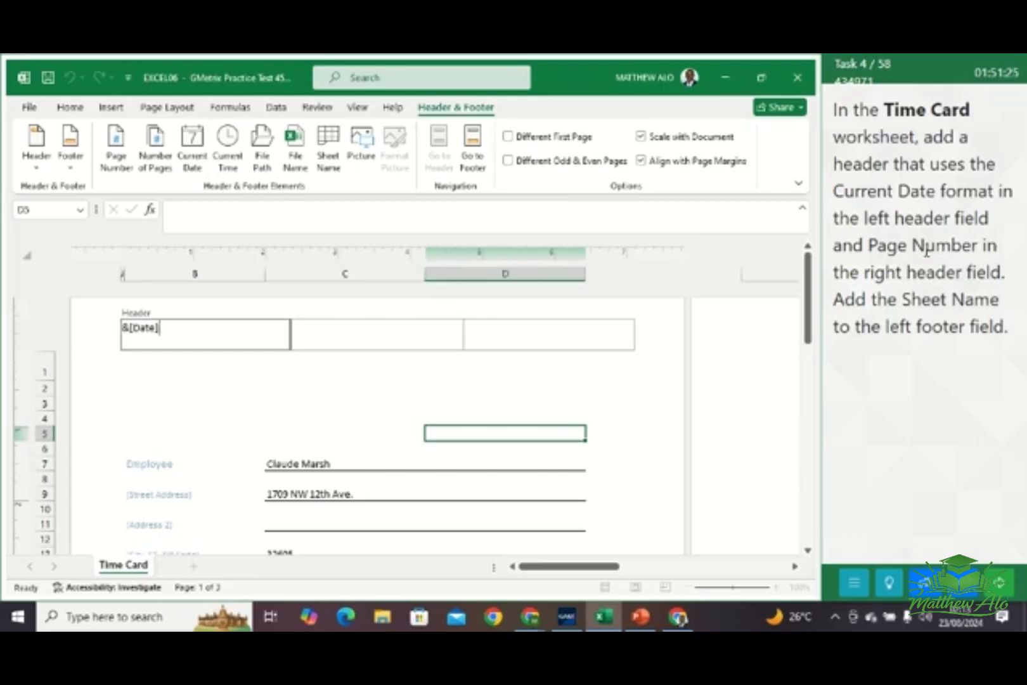
left_click(527, 330)
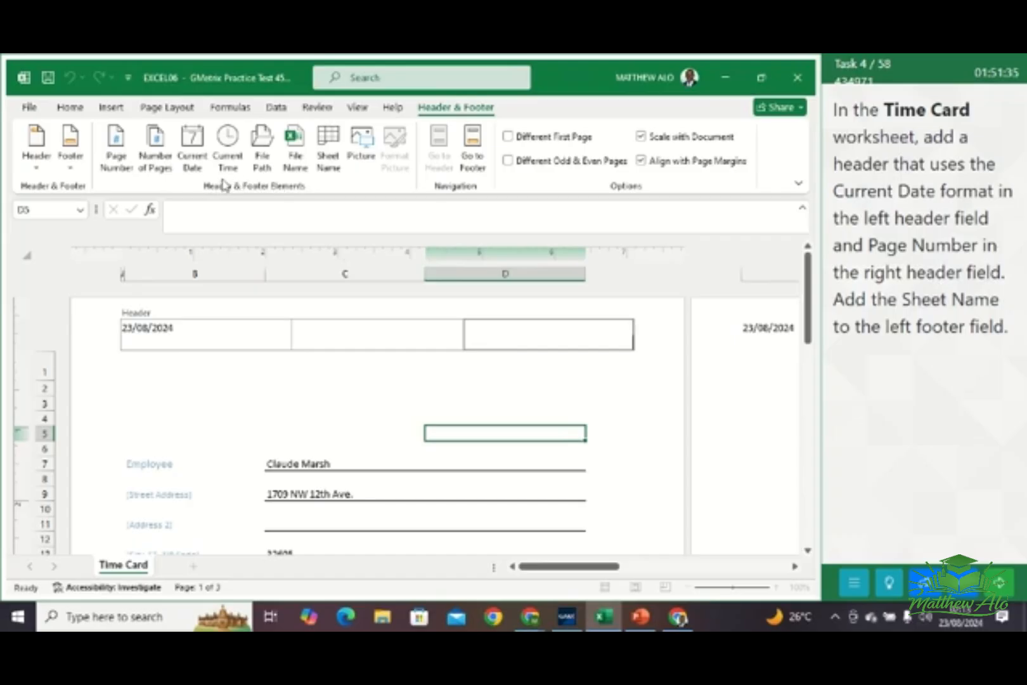
left_click(116, 152)
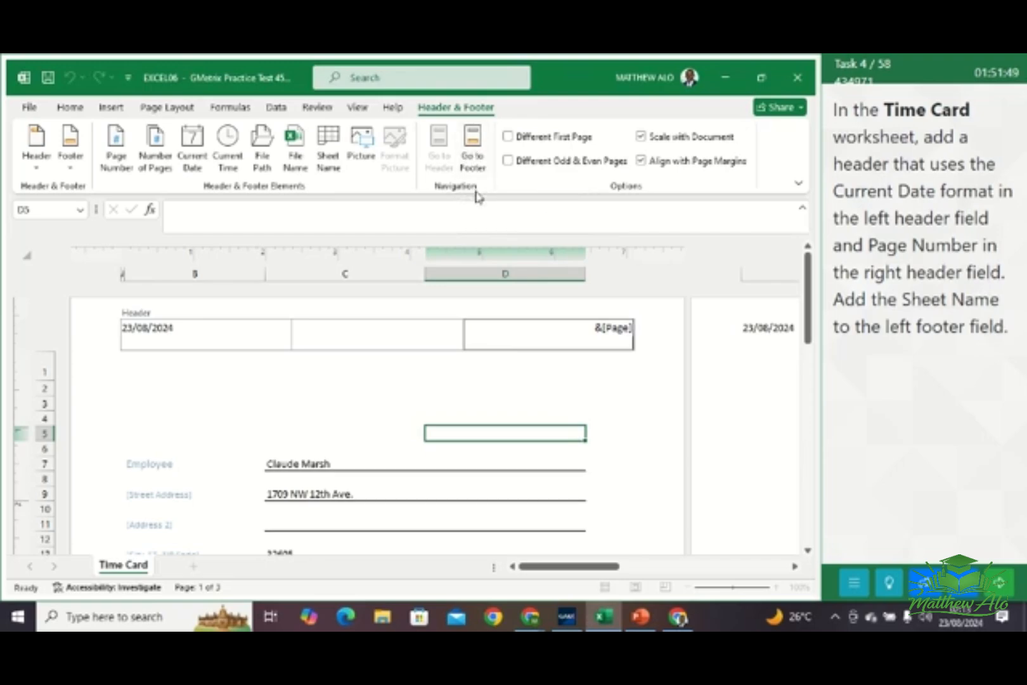
Insert the Sheet Name in the left footer field of the Time Card worksheet, and go to the next task
left_click(473, 152)
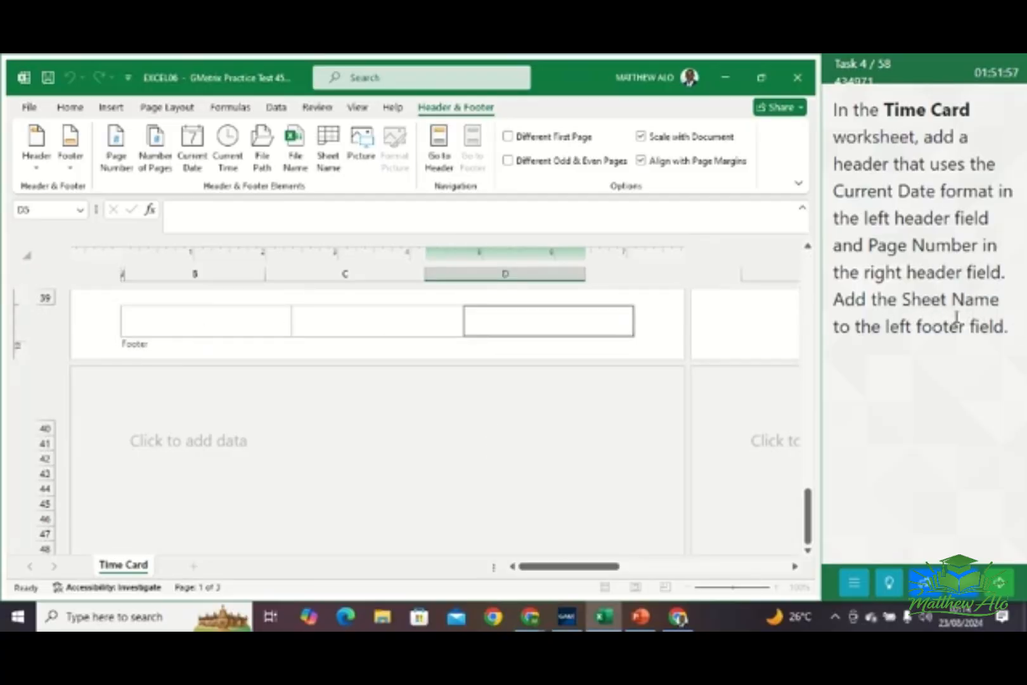
left_click(183, 322)
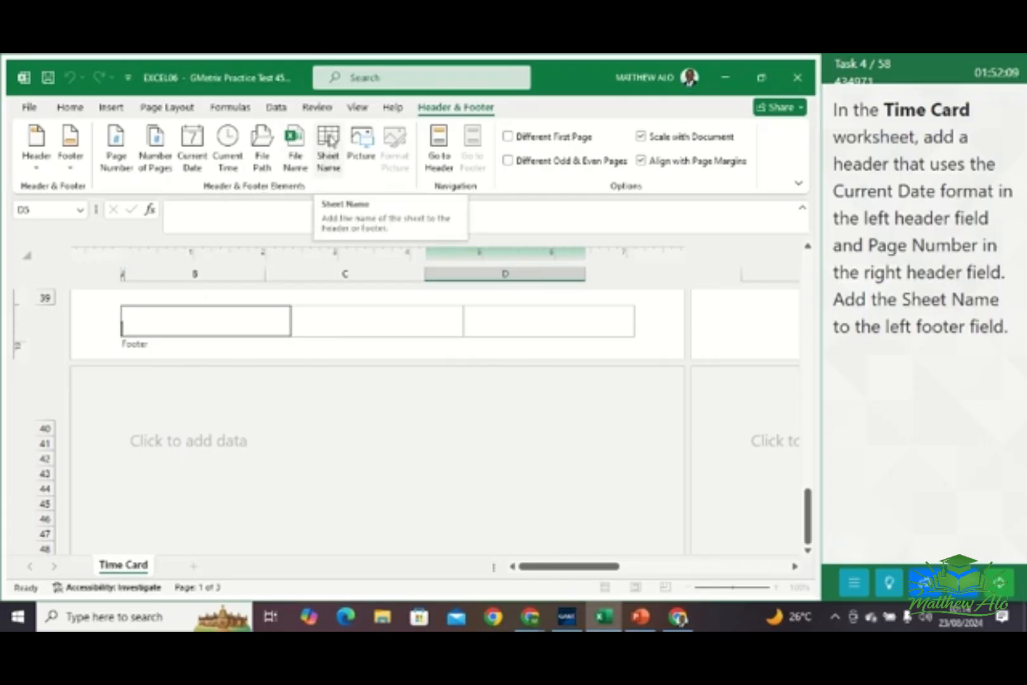
left_click(329, 141)
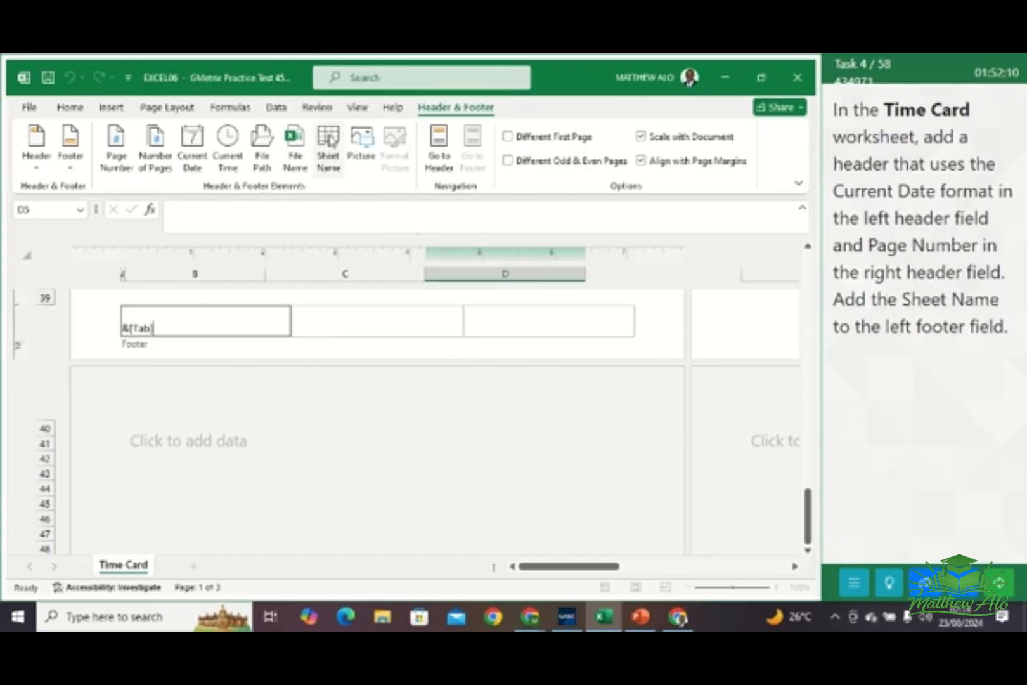
left_click(392, 320)
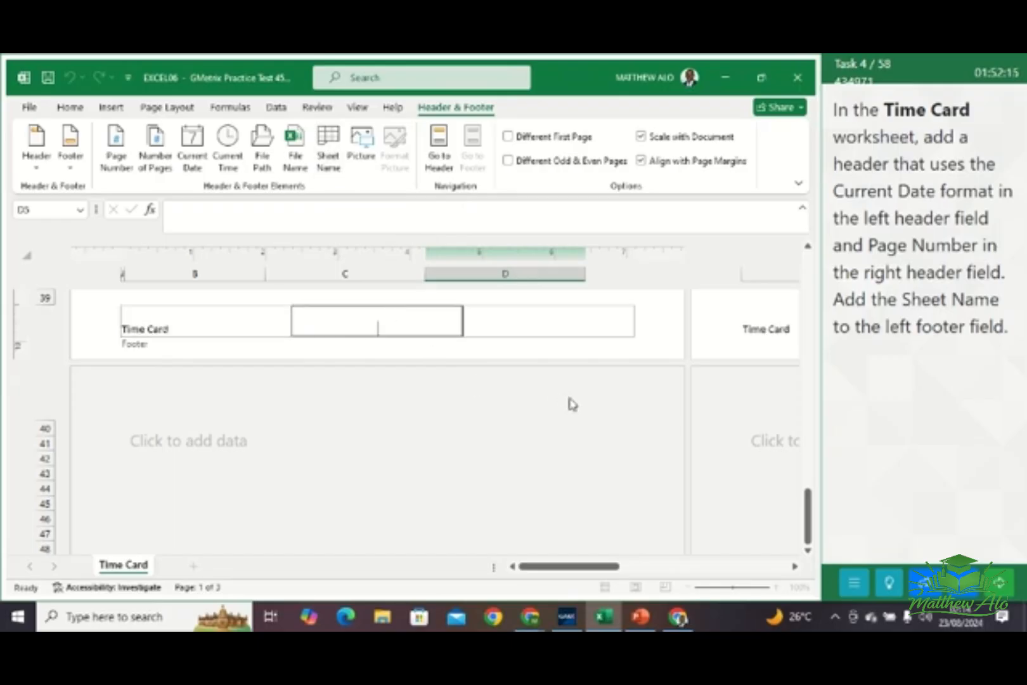
left_click(999, 582)
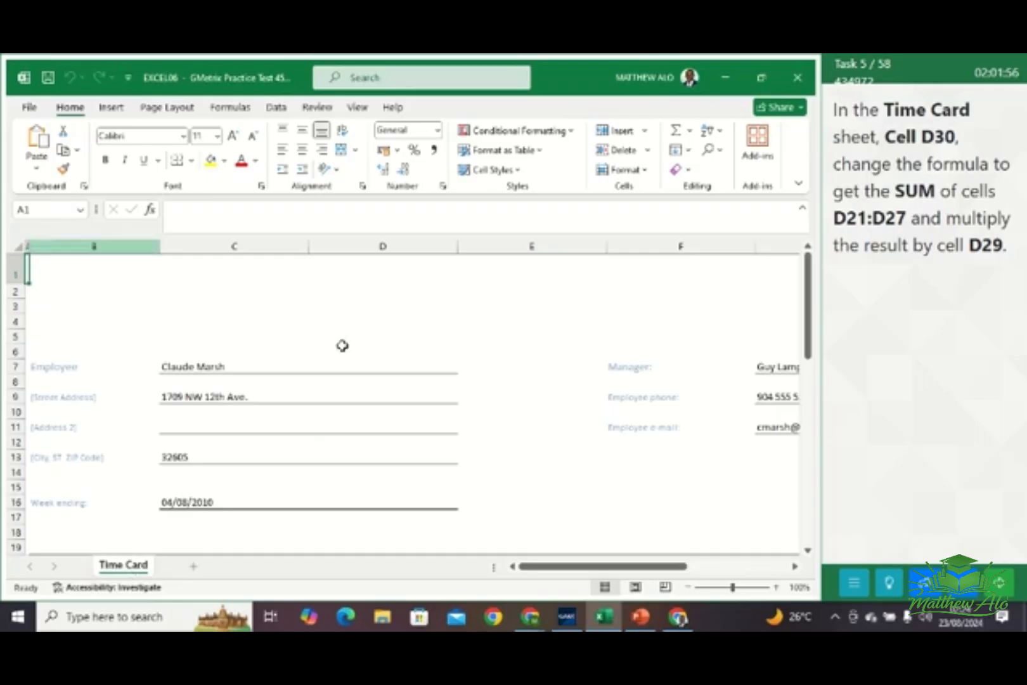
Replace the content of cell D30 in the Time Card worksheet with the formula =SUM(D21:D27)*D29
scroll(418, 400, "down", 4)
scroll(417, 401, "down", 3)
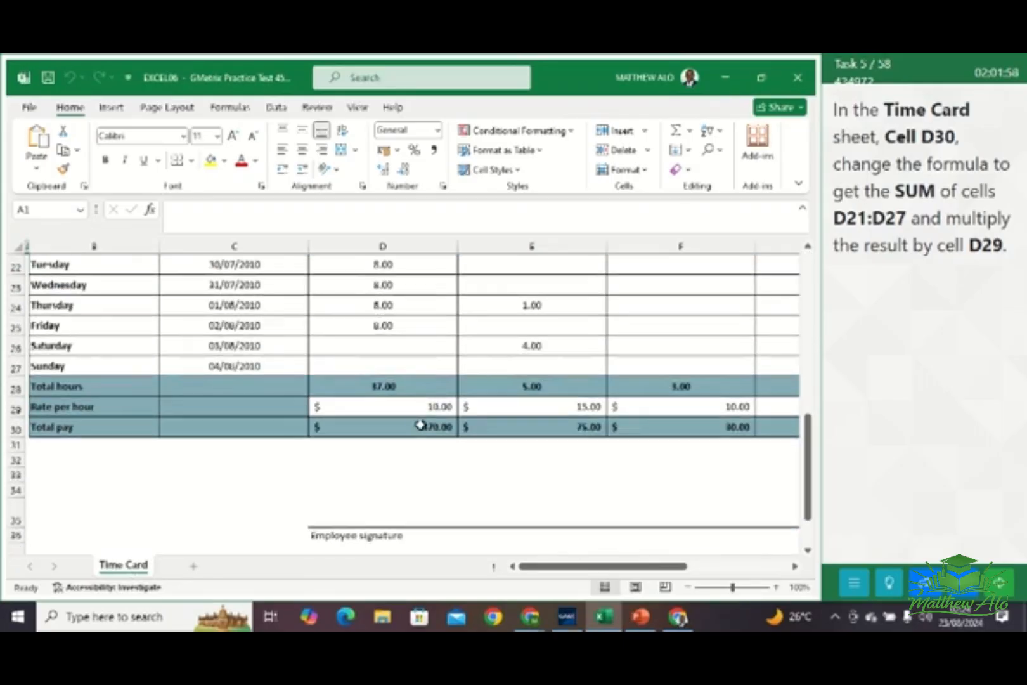
left_click(416, 430)
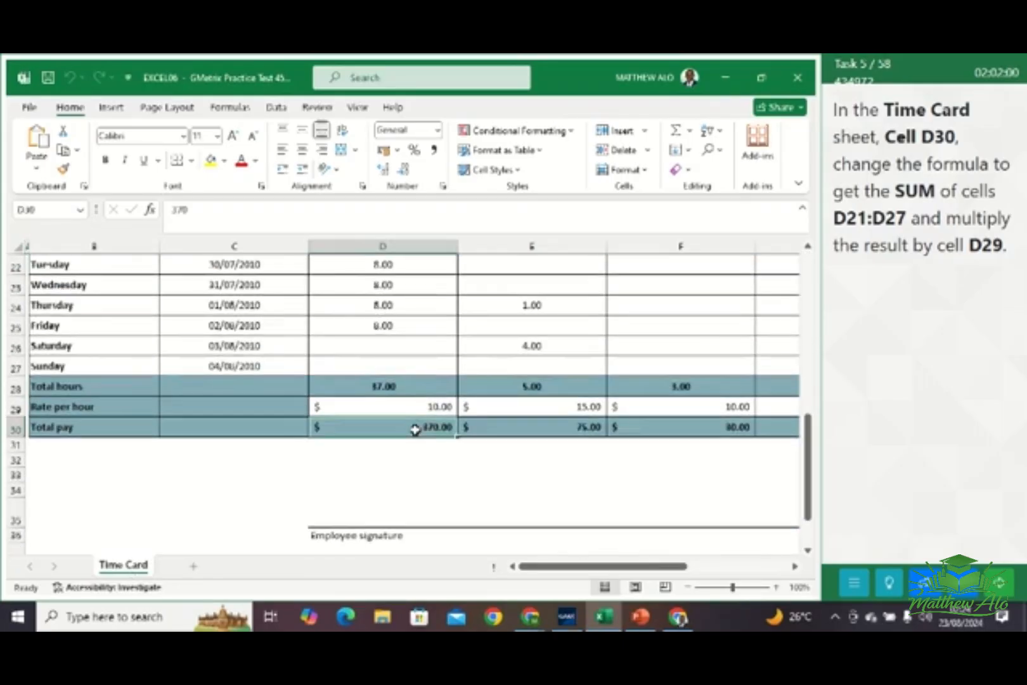
left_click(196, 211)
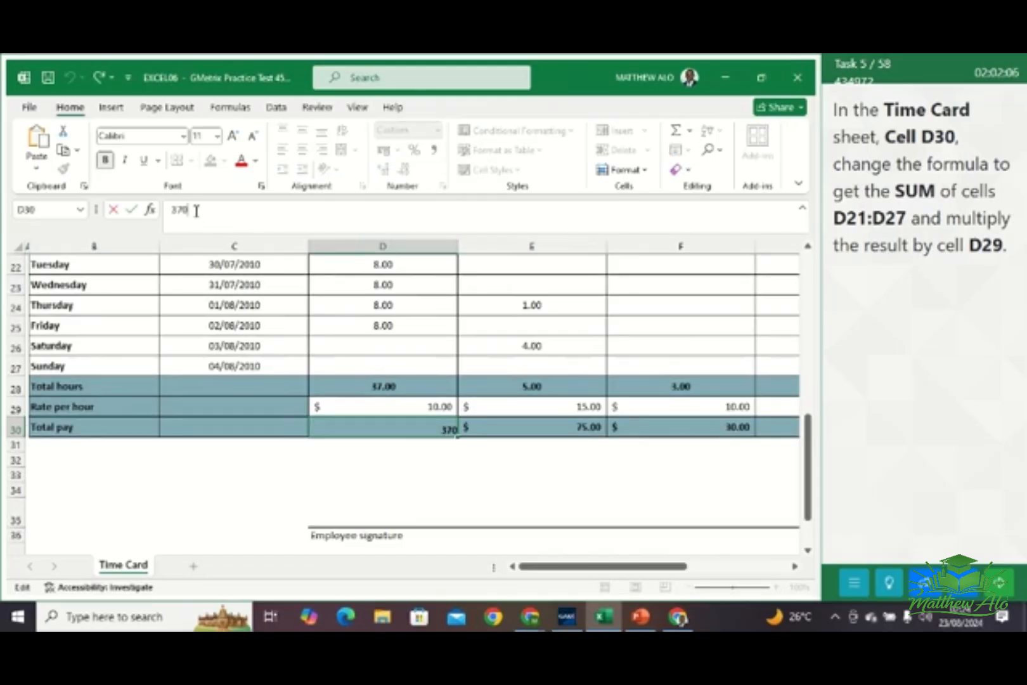
key("BackSpace")
key("BackSpace")
key("BackSpace")
type("=")
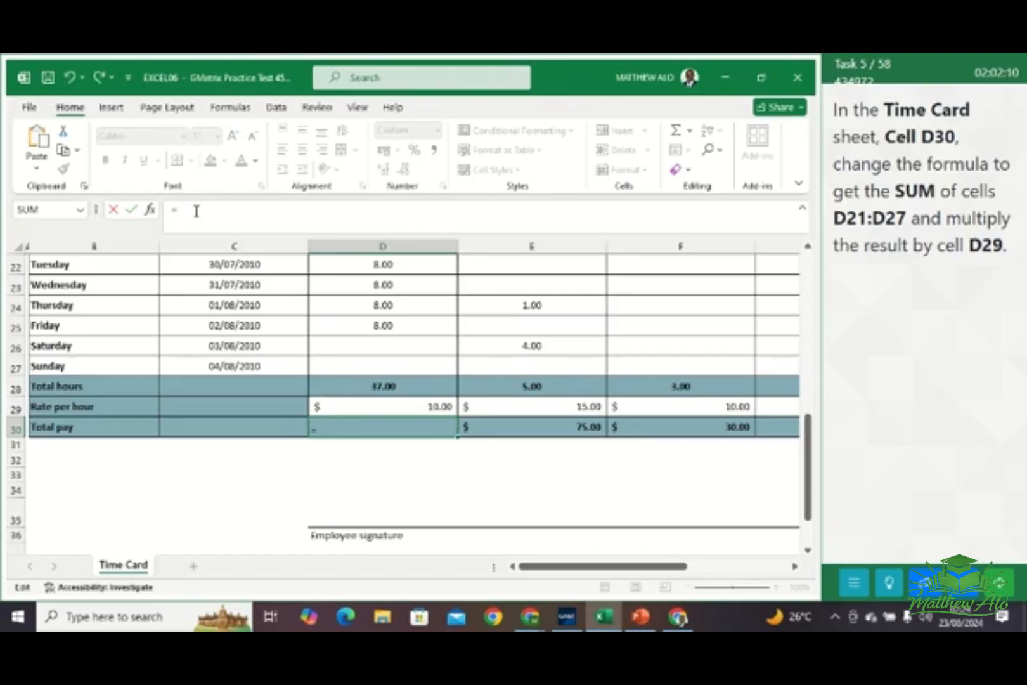
type("SUM")
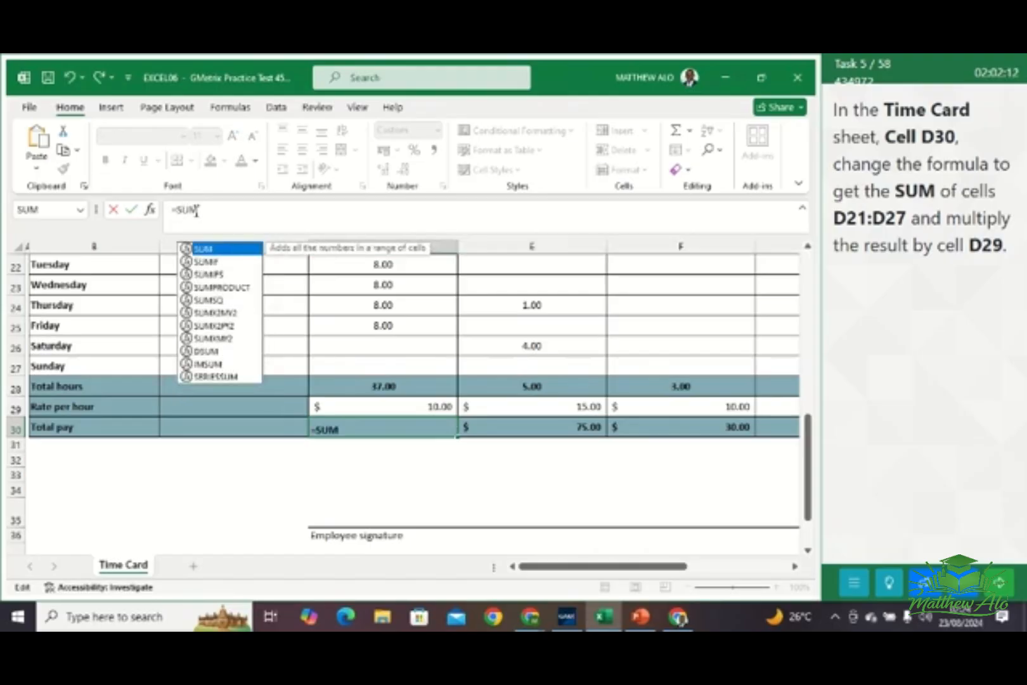
type("(")
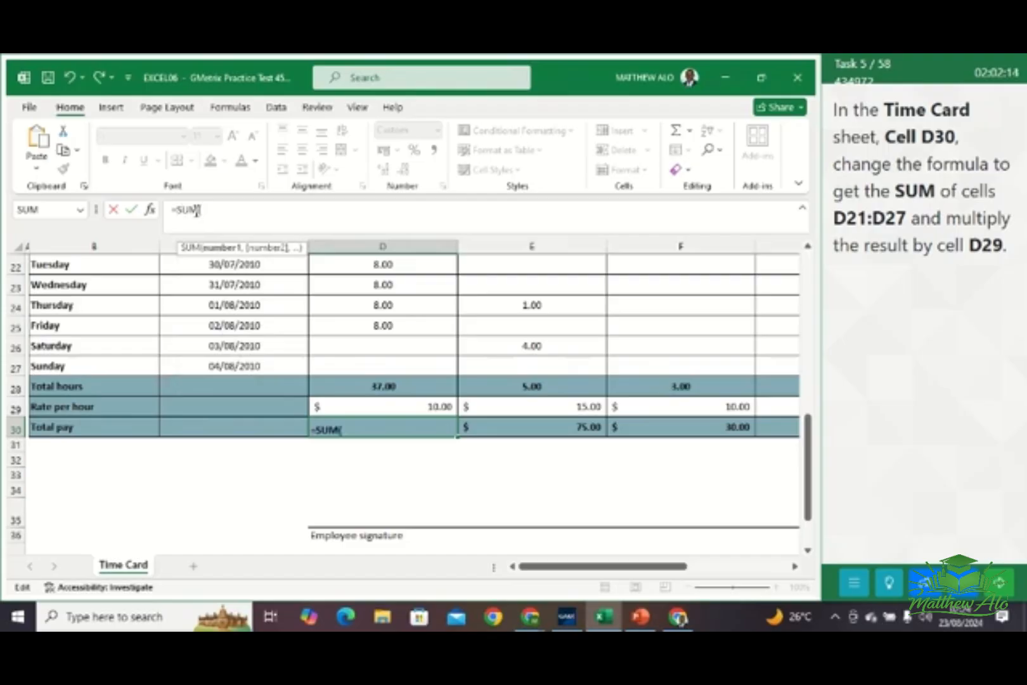
type("D21")
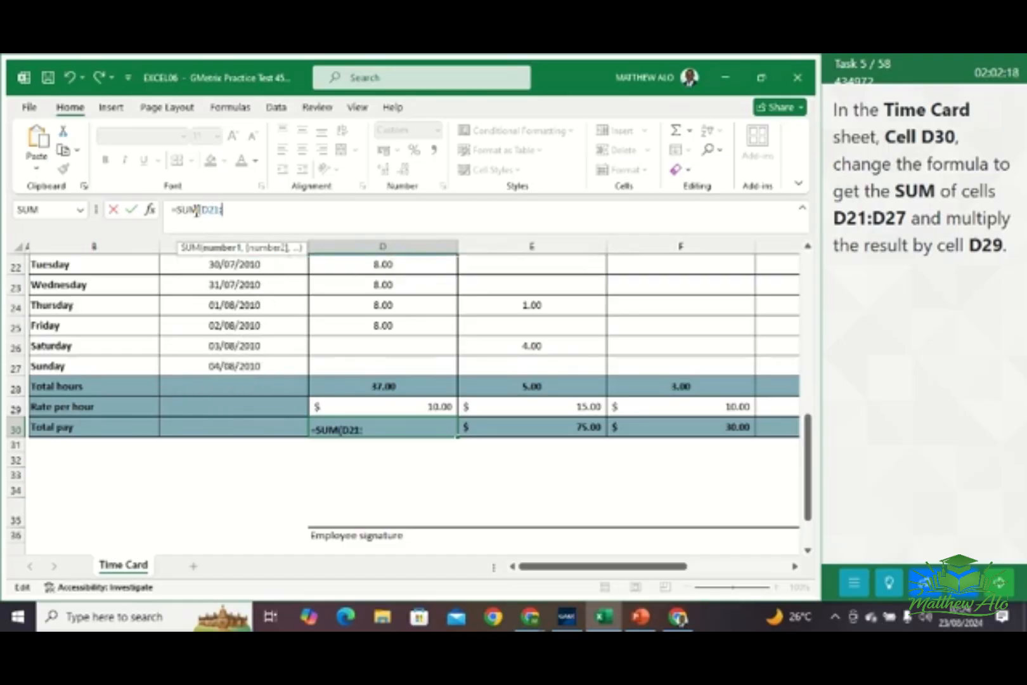
type(":D")
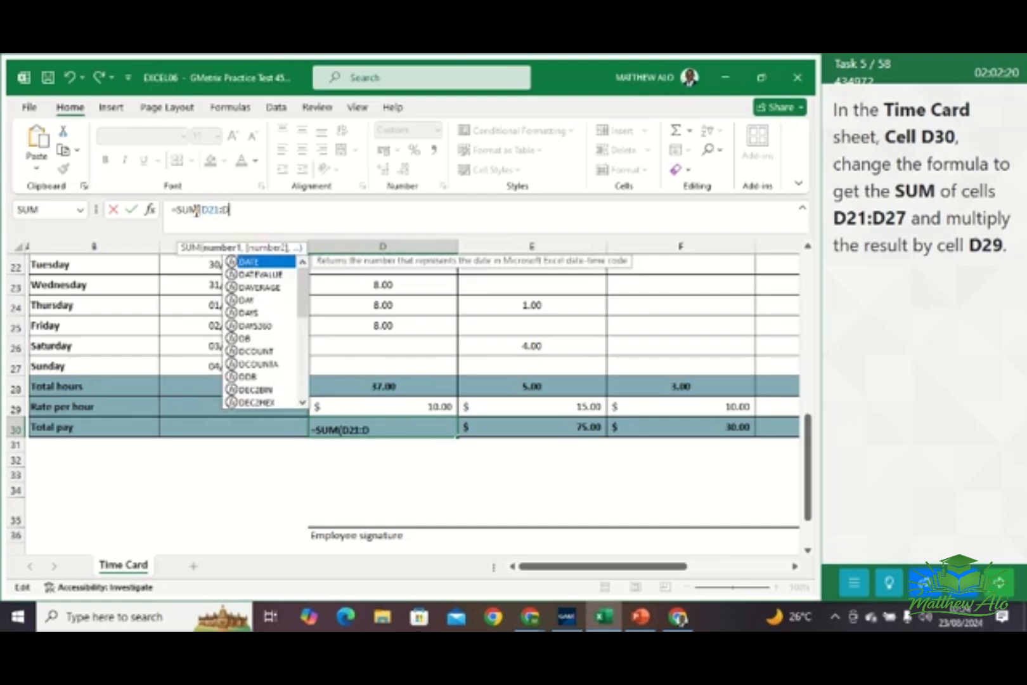
type("27")
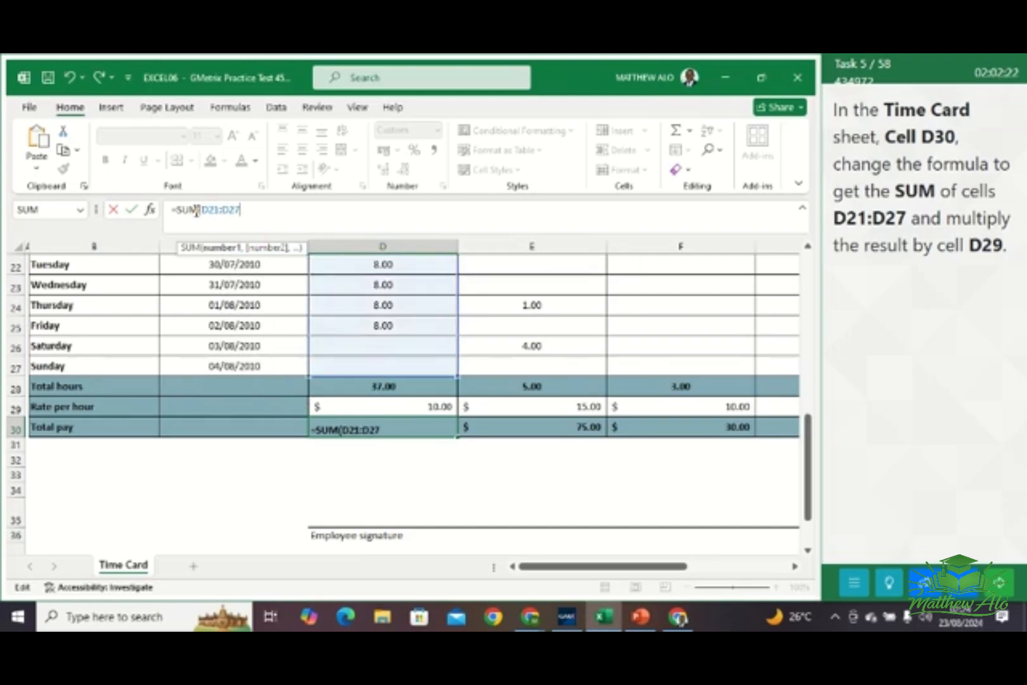
type(")*")
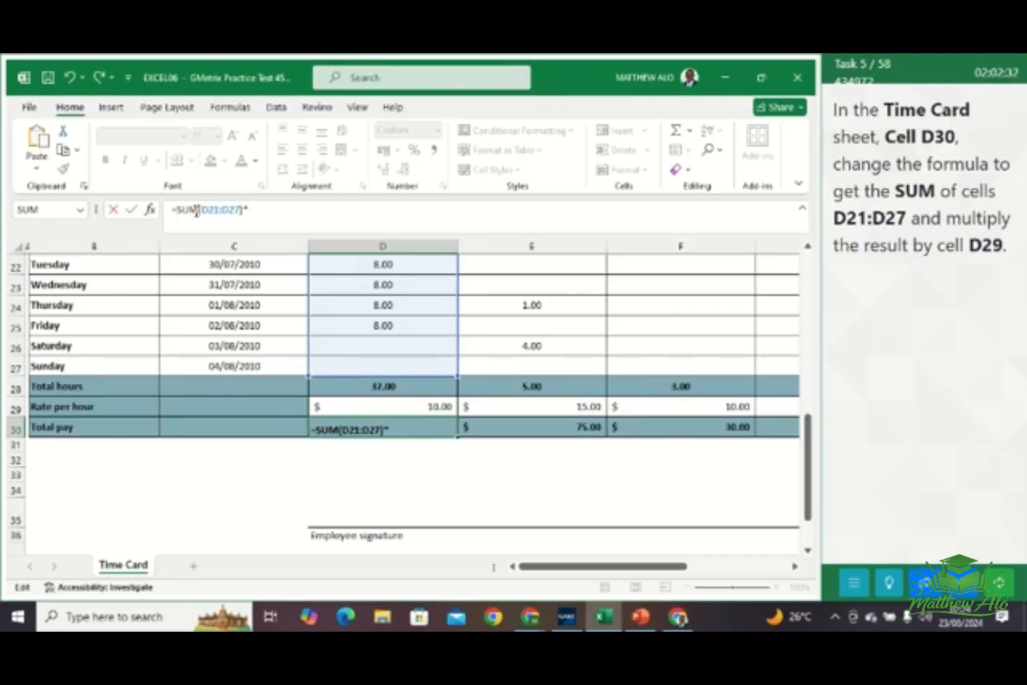
type("D29")
key("Return")
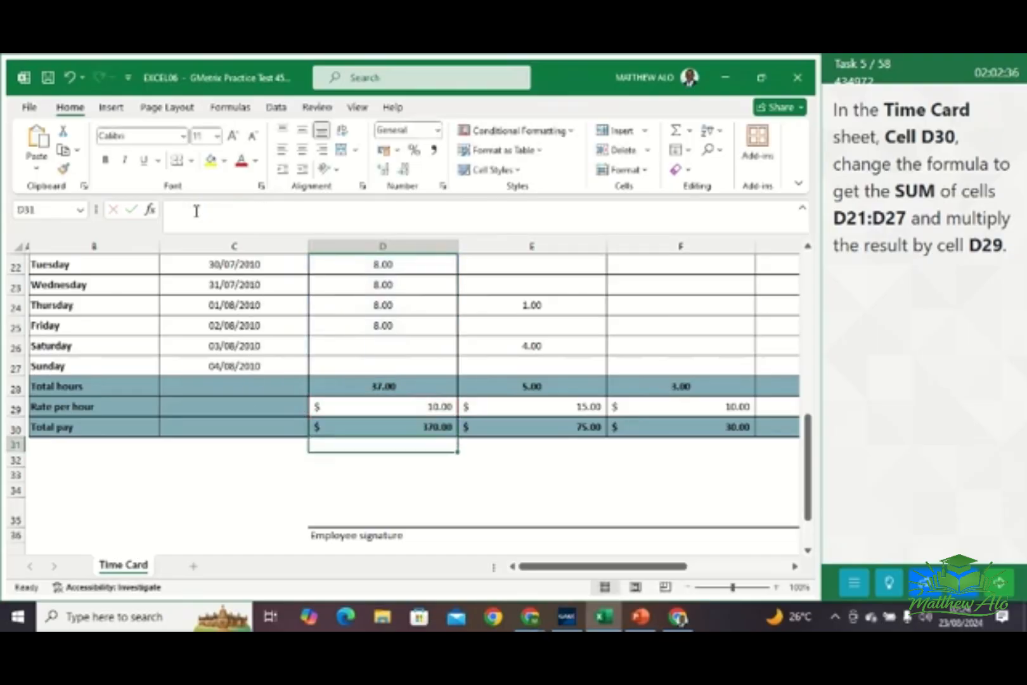
left_click(392, 424)
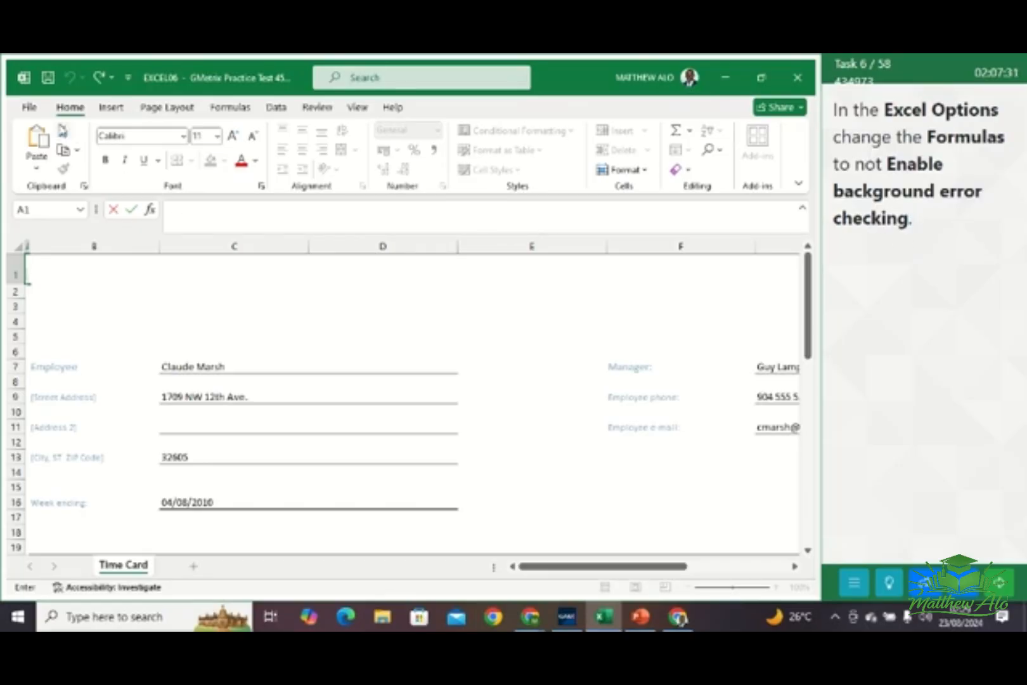
Disable background error checking in the Formulas settings of Excel Options, and go to the next task
left_click(30, 108)
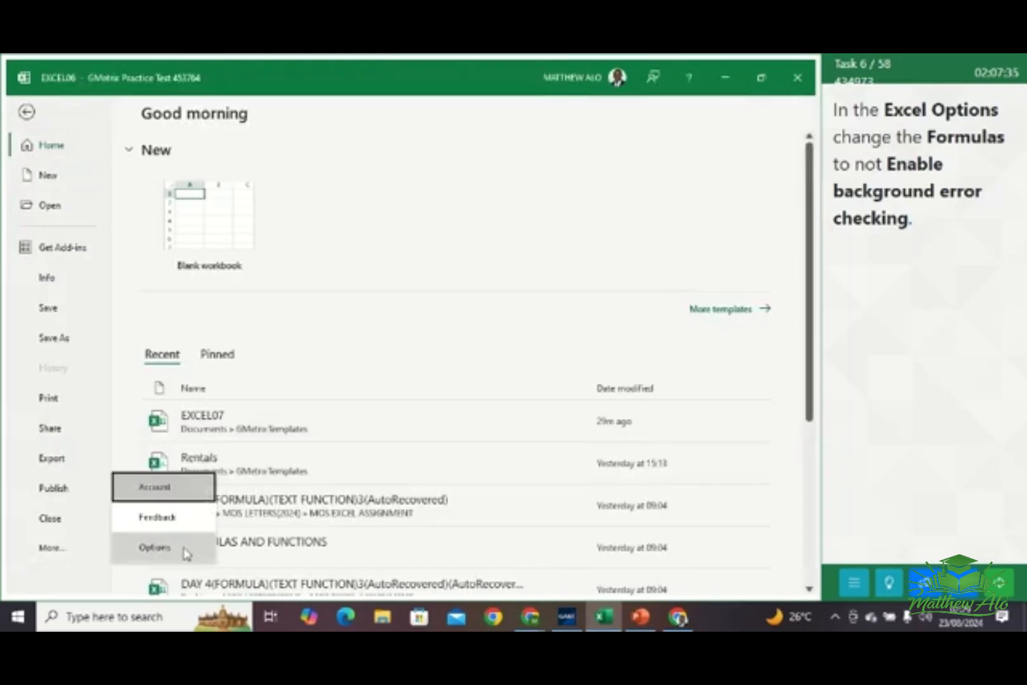
left_click(183, 554)
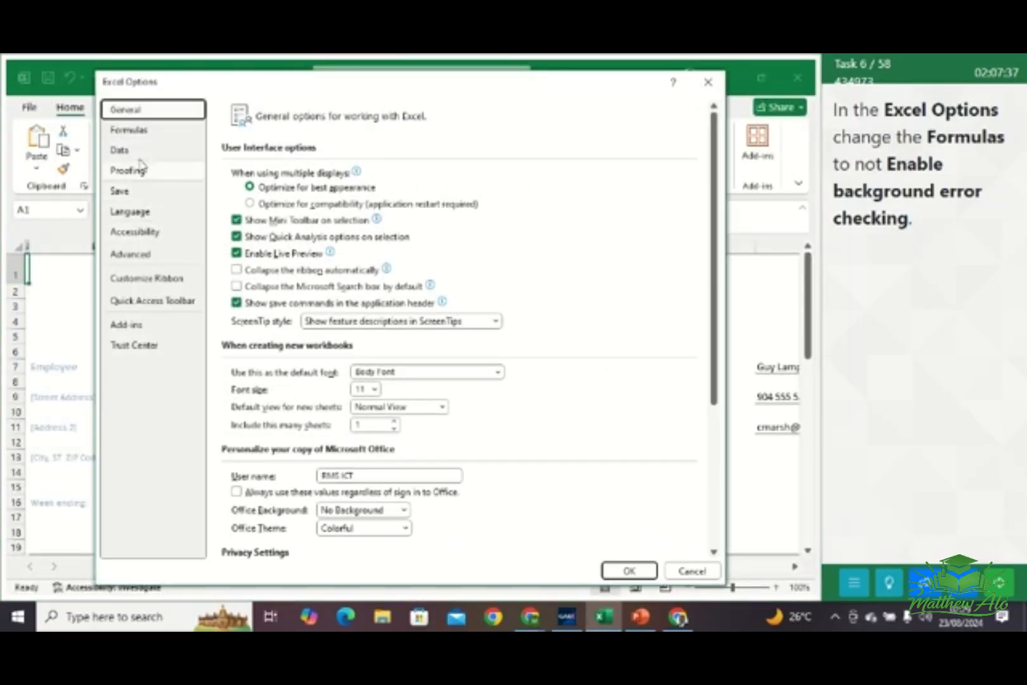
left_click(126, 130)
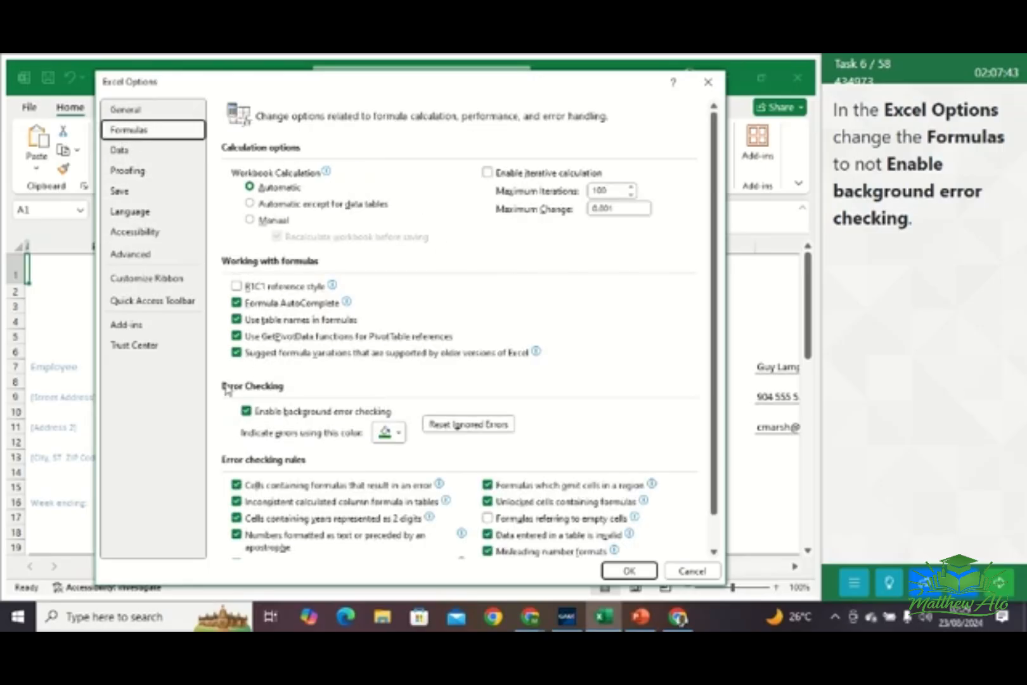
left_click(247, 413)
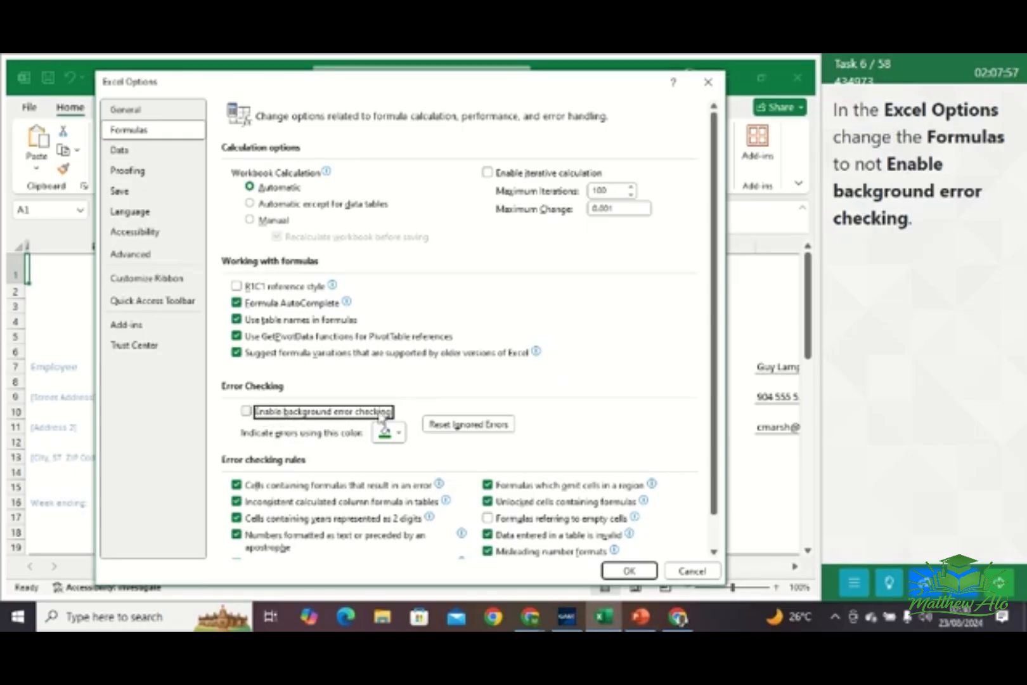
left_click(636, 576)
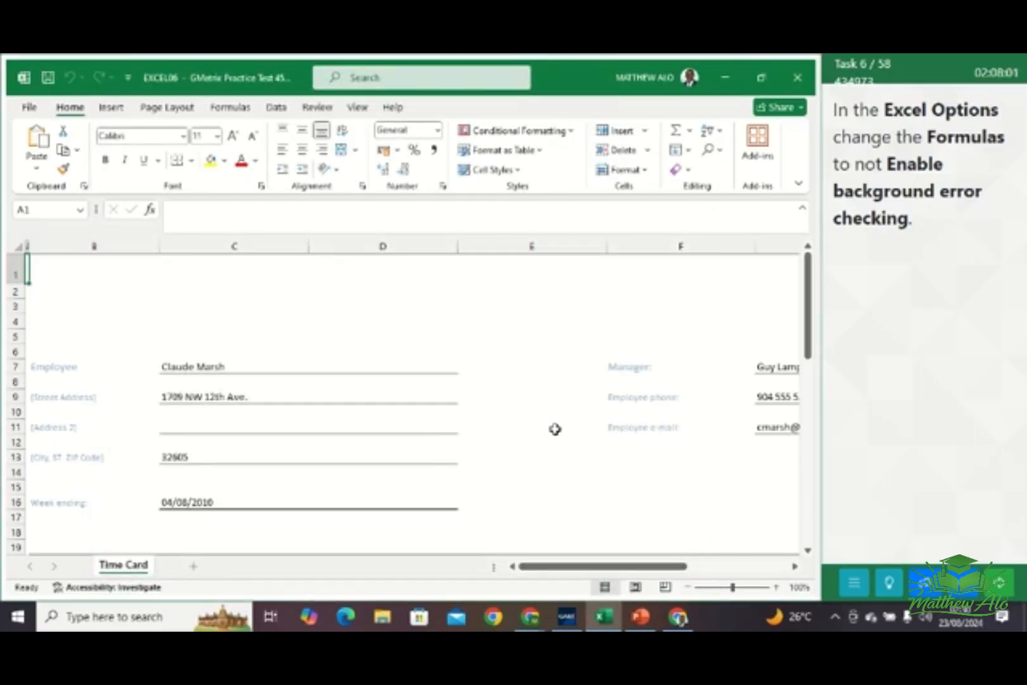
left_click(998, 582)
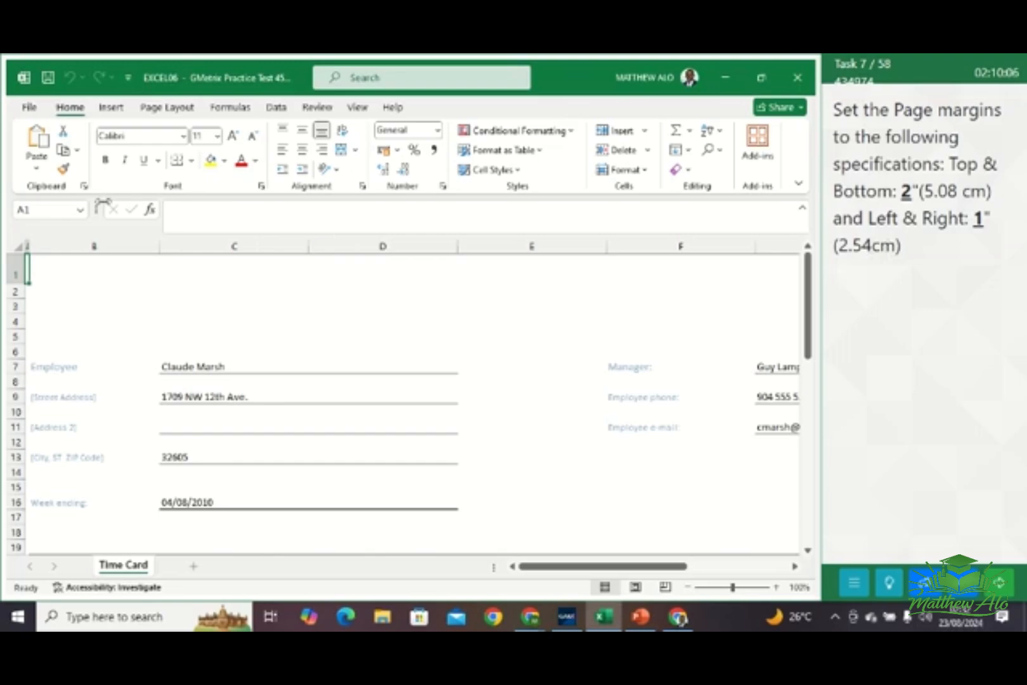
Set the top and bottom page margins of the Time Card worksheet to 2 inches using custom margins
left_click(175, 111)
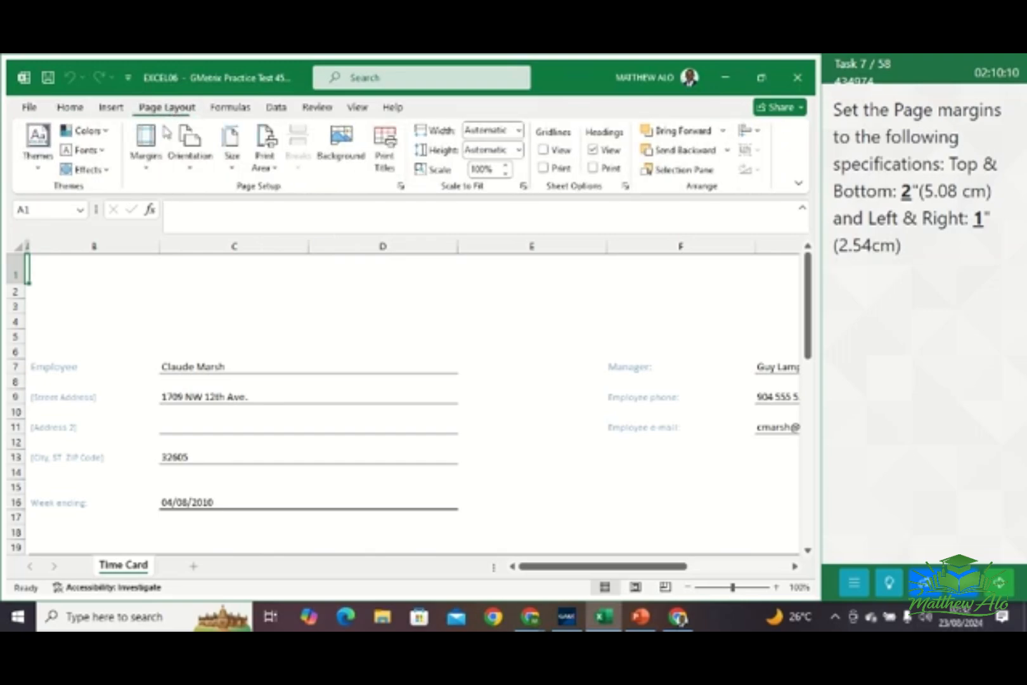
left_click(145, 166)
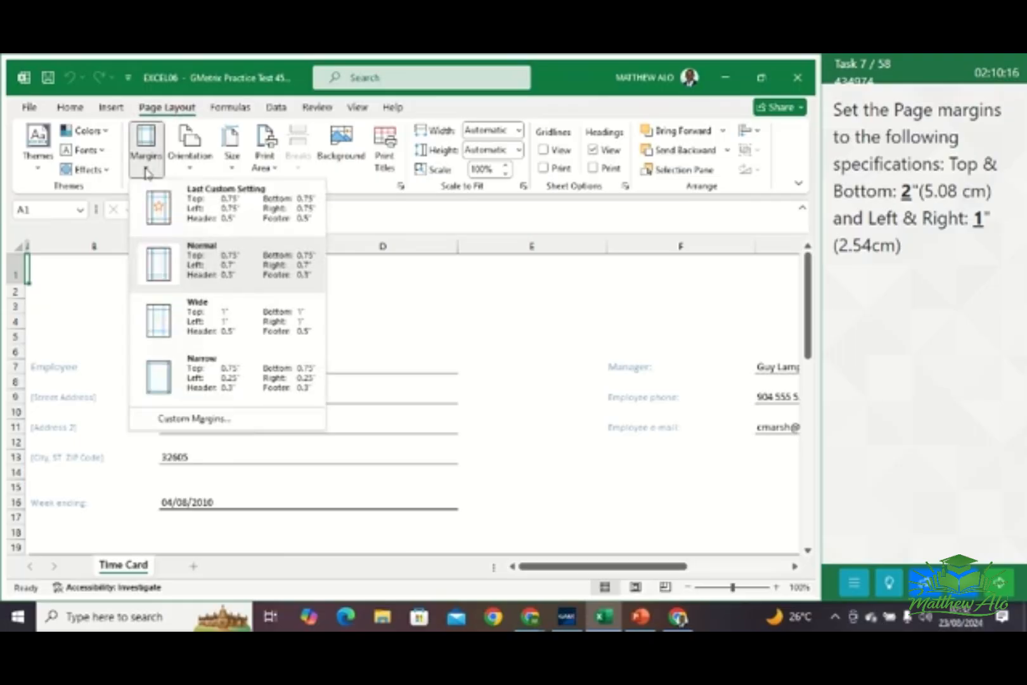
left_click(193, 419)
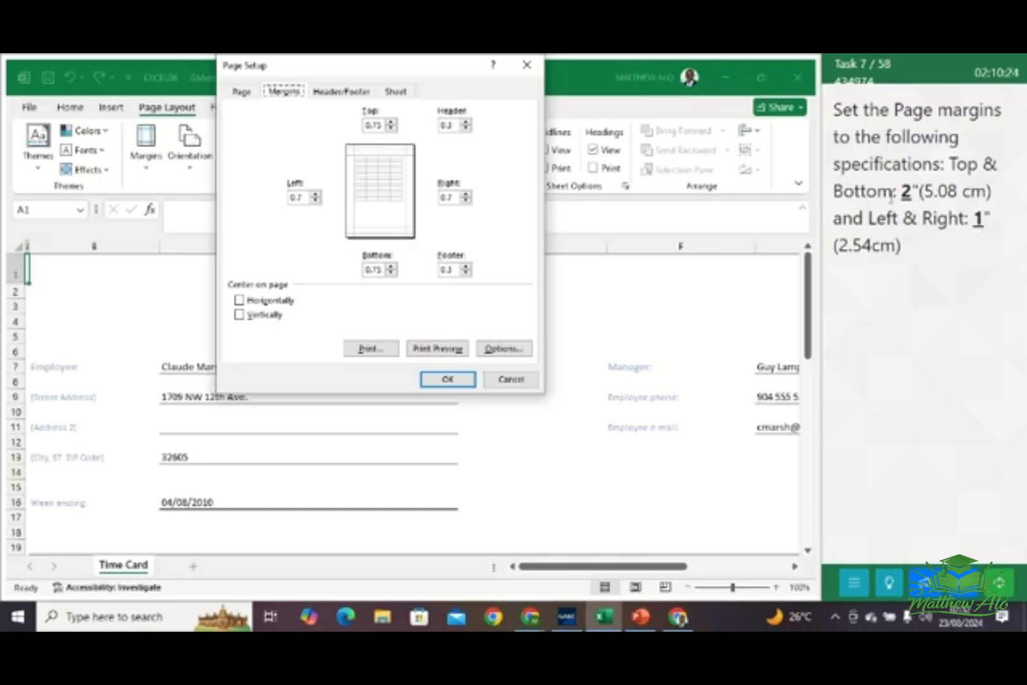
left_click(391, 129)
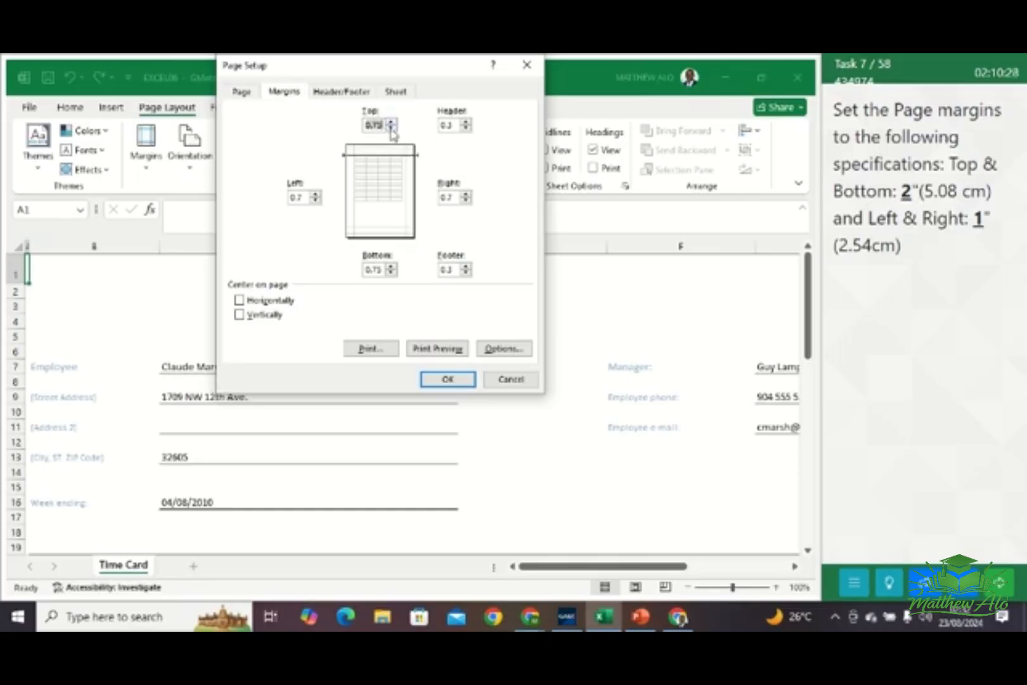
type("2")
left_click(392, 125)
left_click(392, 124)
left_click(393, 267)
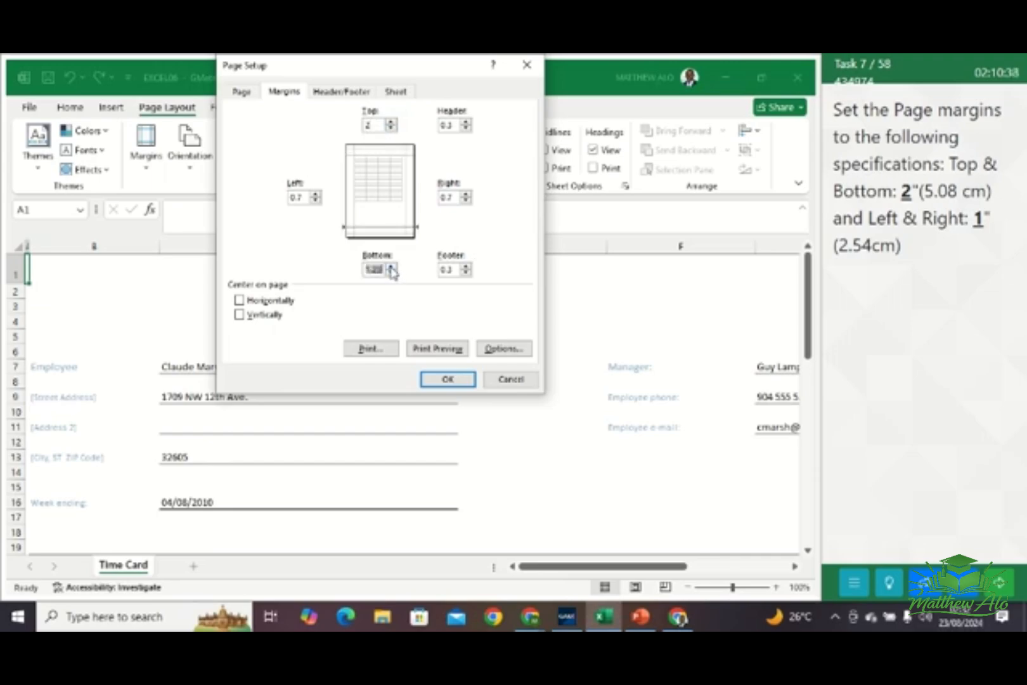
left_click(391, 267)
Set the left and right page margins to 1 inch, apply the page setup, and go to the next task
left_click(316, 194)
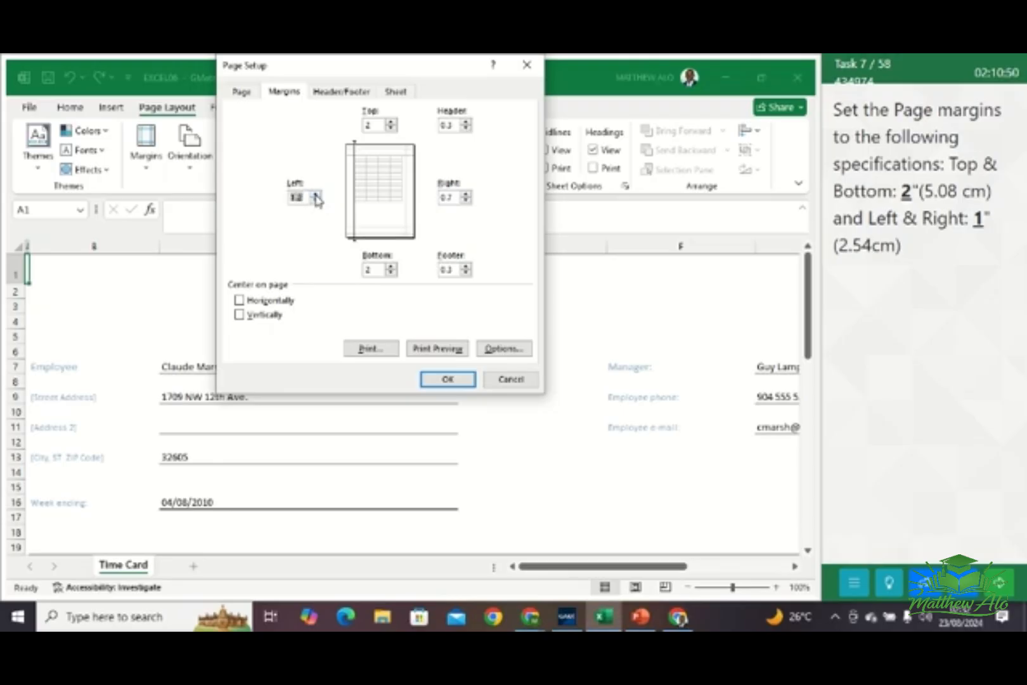
left_click(315, 201)
type("1")
double_click(448, 197)
double_click(447, 197)
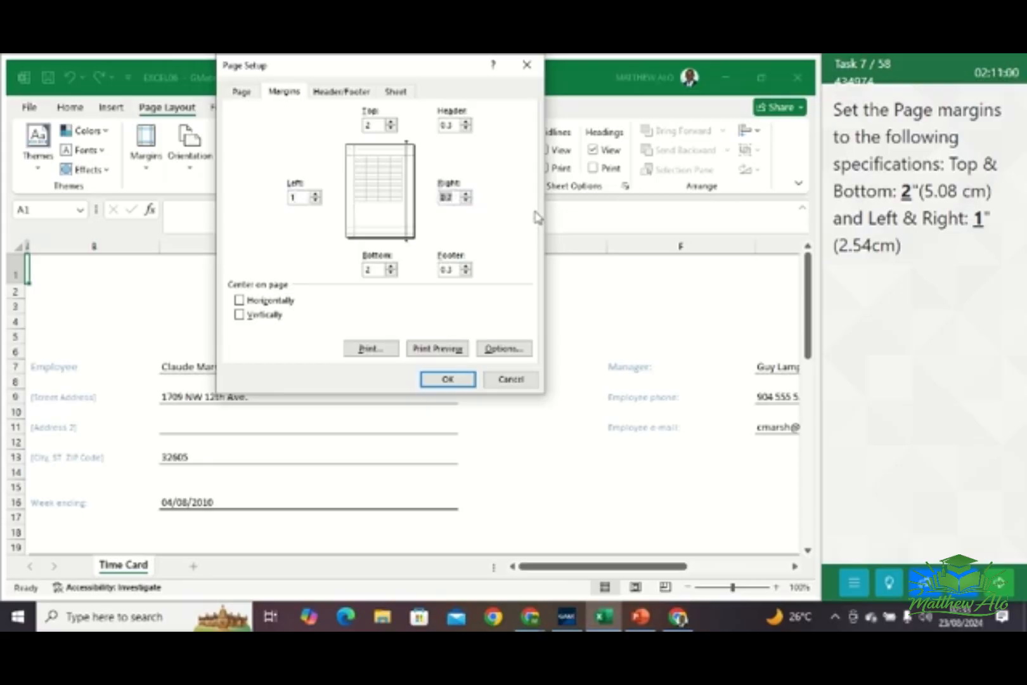
type("1")
left_click(448, 380)
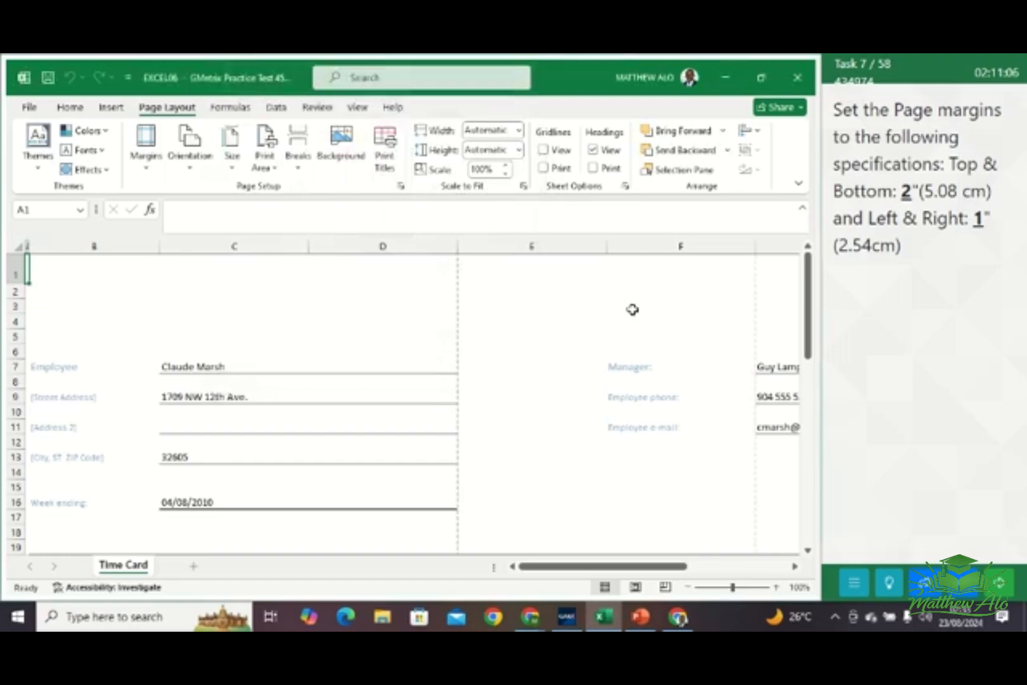
left_click(998, 583)
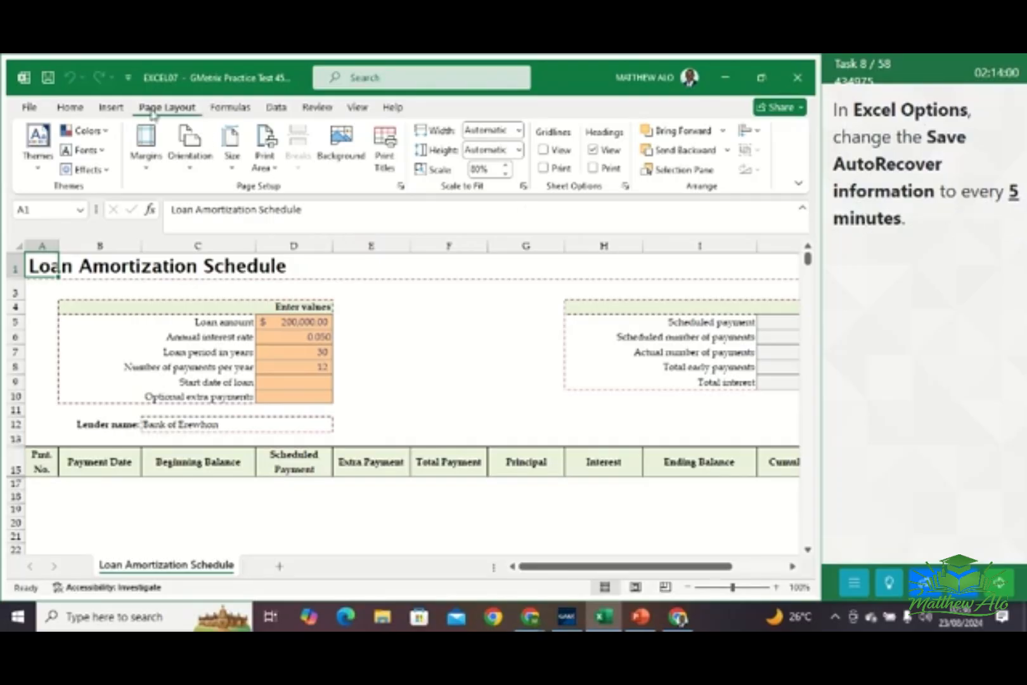
Set Excel Options to save AutoRecover information every 5 minutes, and go to the next task
left_click(26, 112)
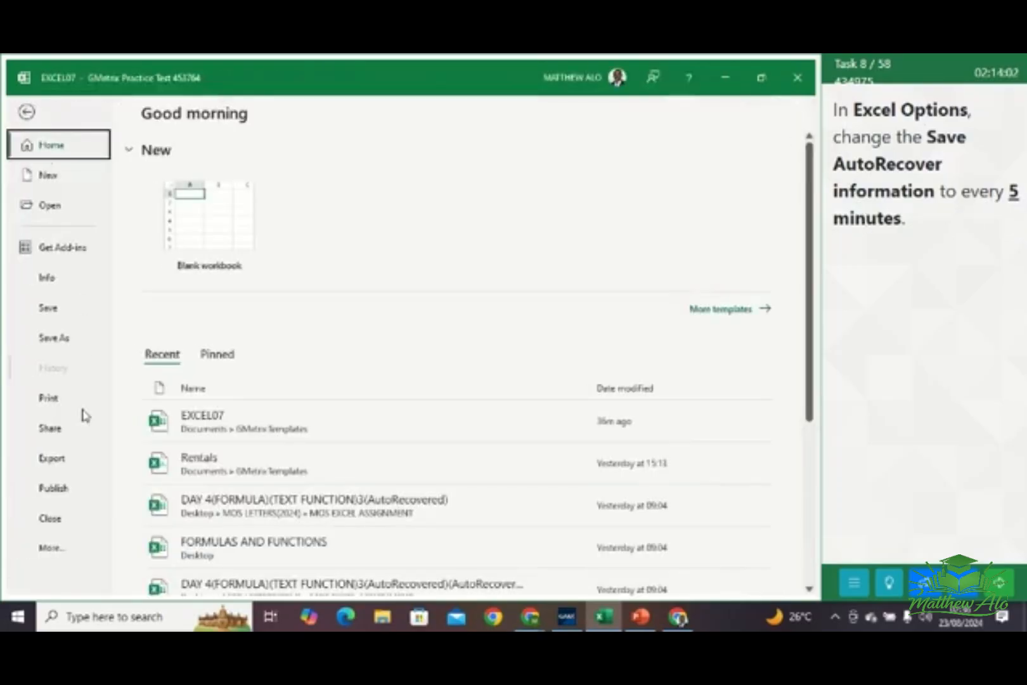
left_click(62, 549)
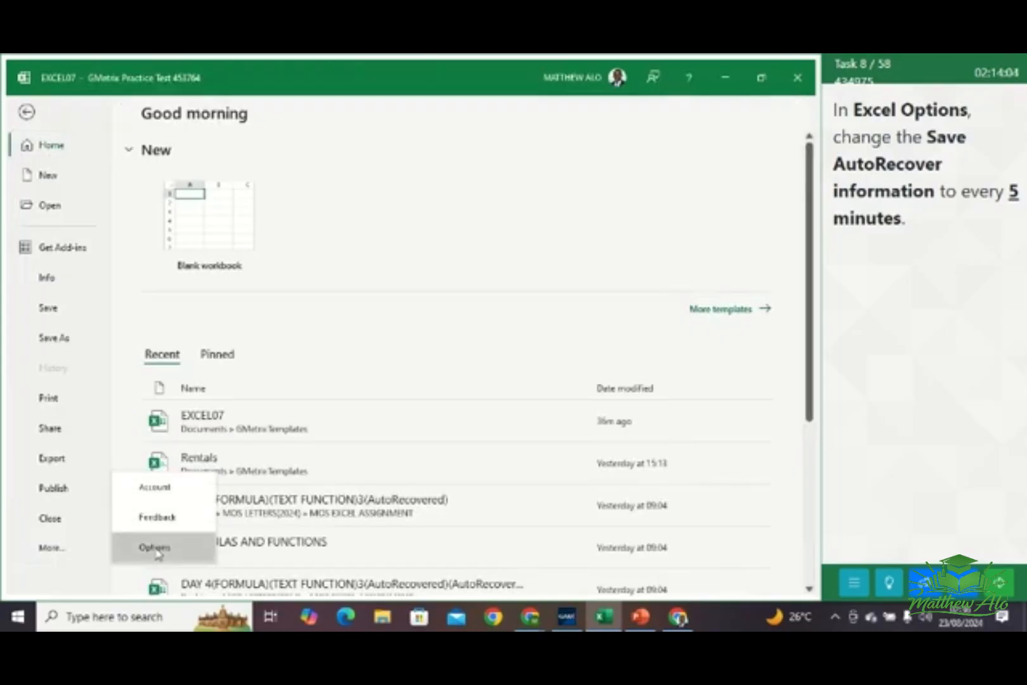
left_click(154, 547)
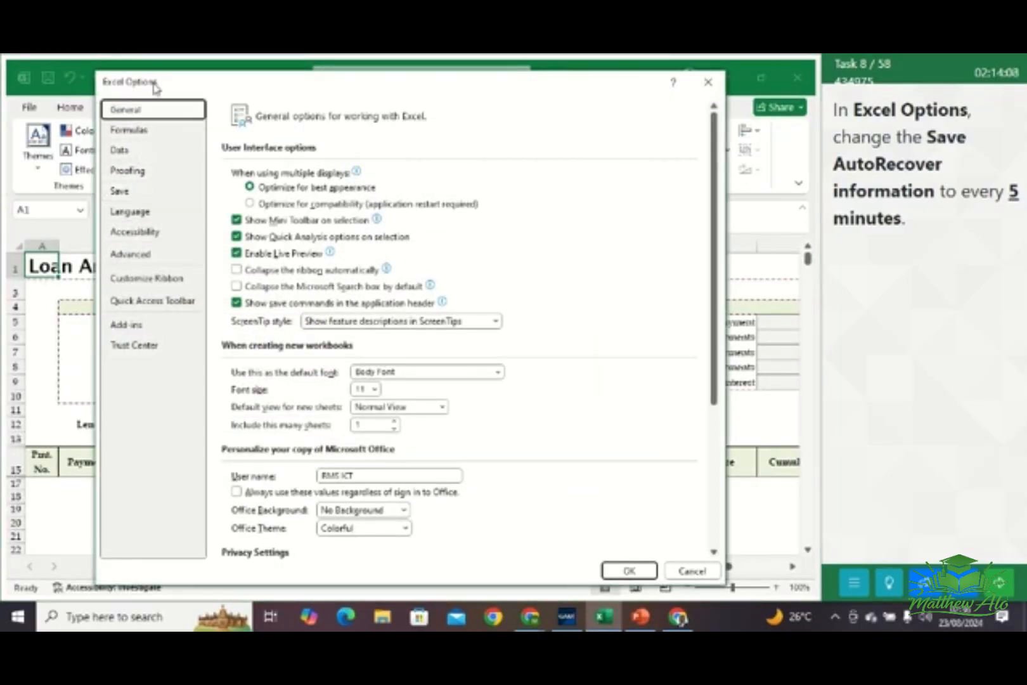
left_click(121, 192)
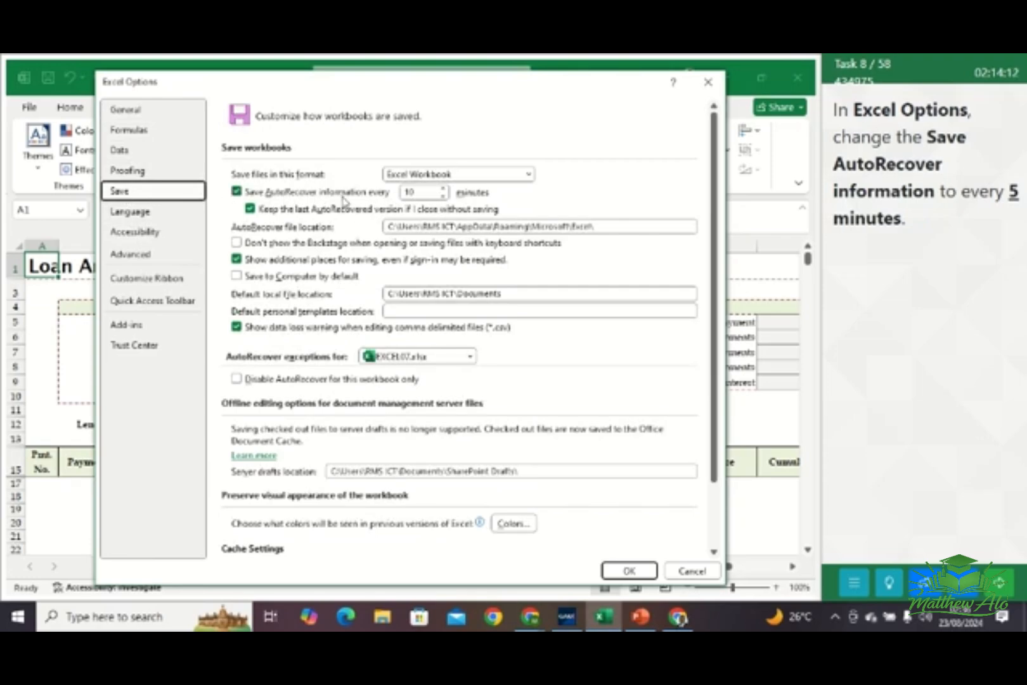
left_click(444, 197)
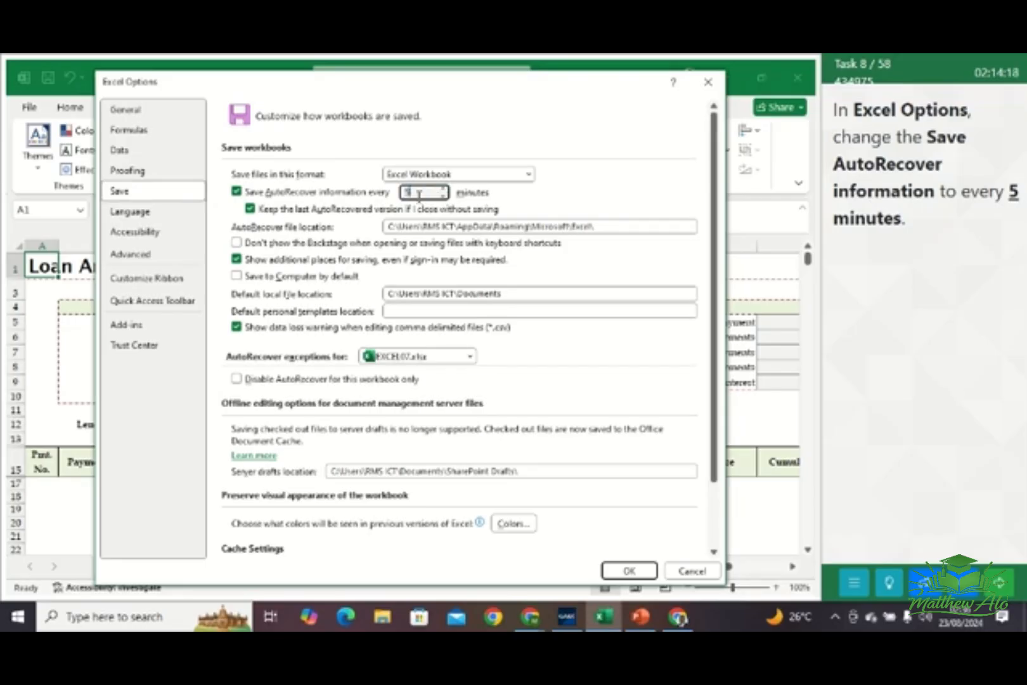
type("5")
left_click(628, 572)
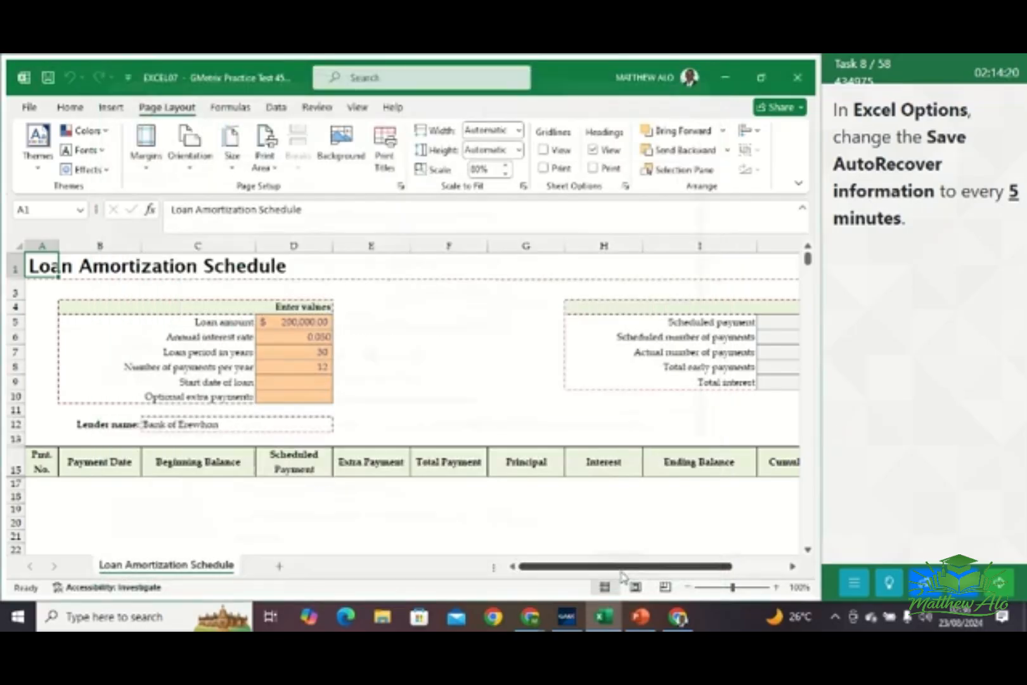
left_click(1003, 574)
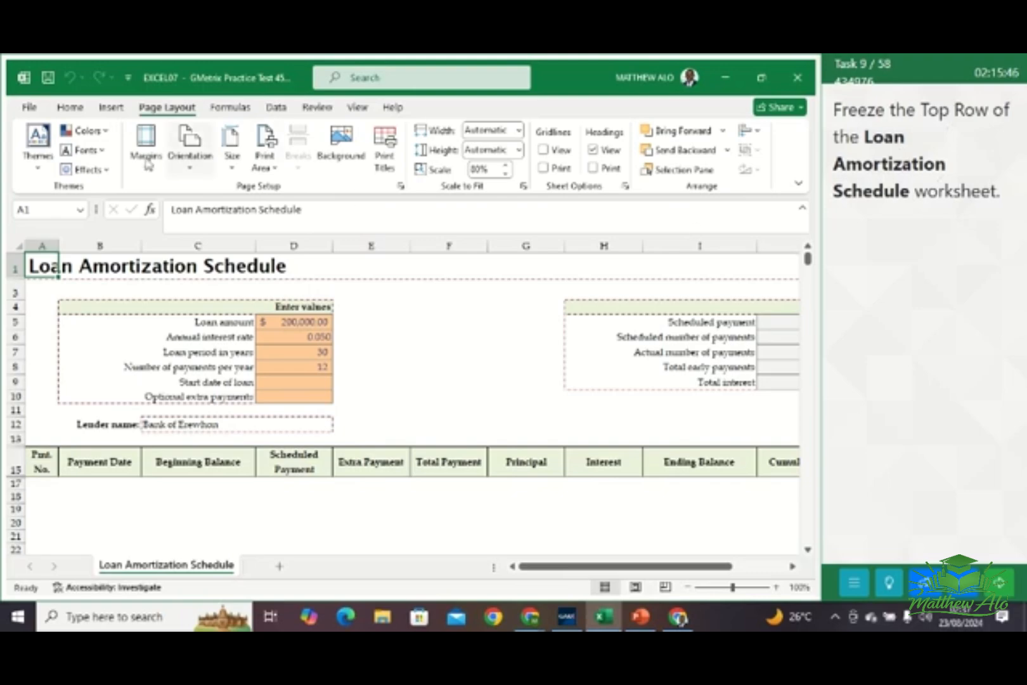
Freeze the top row of the Loan Amortization Schedule worksheet, and go to the next task
left_click(359, 109)
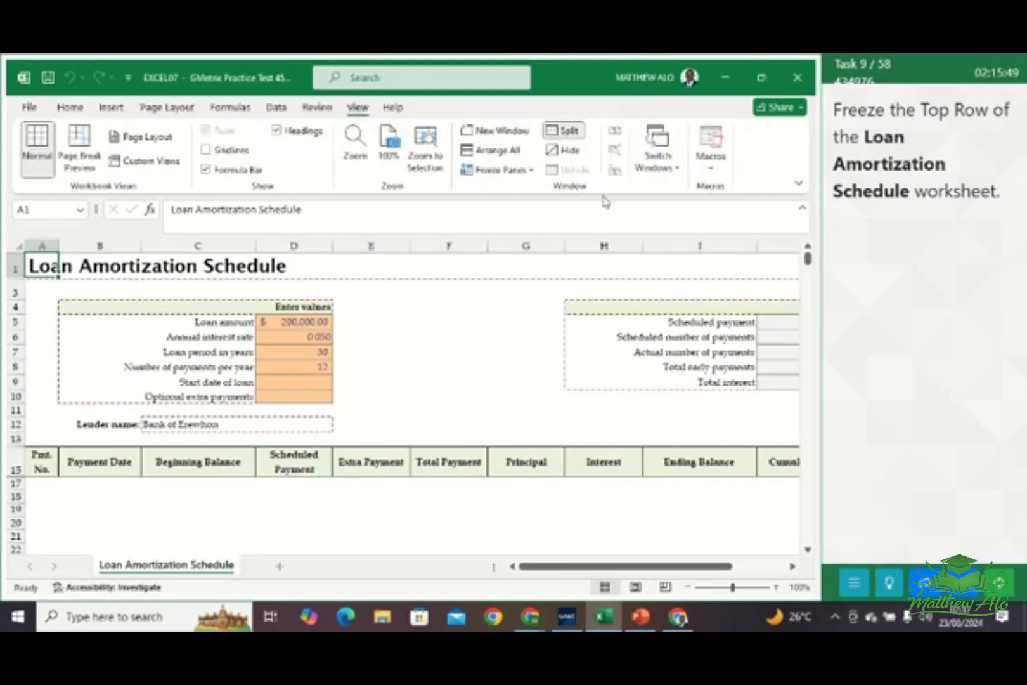
left_click(525, 175)
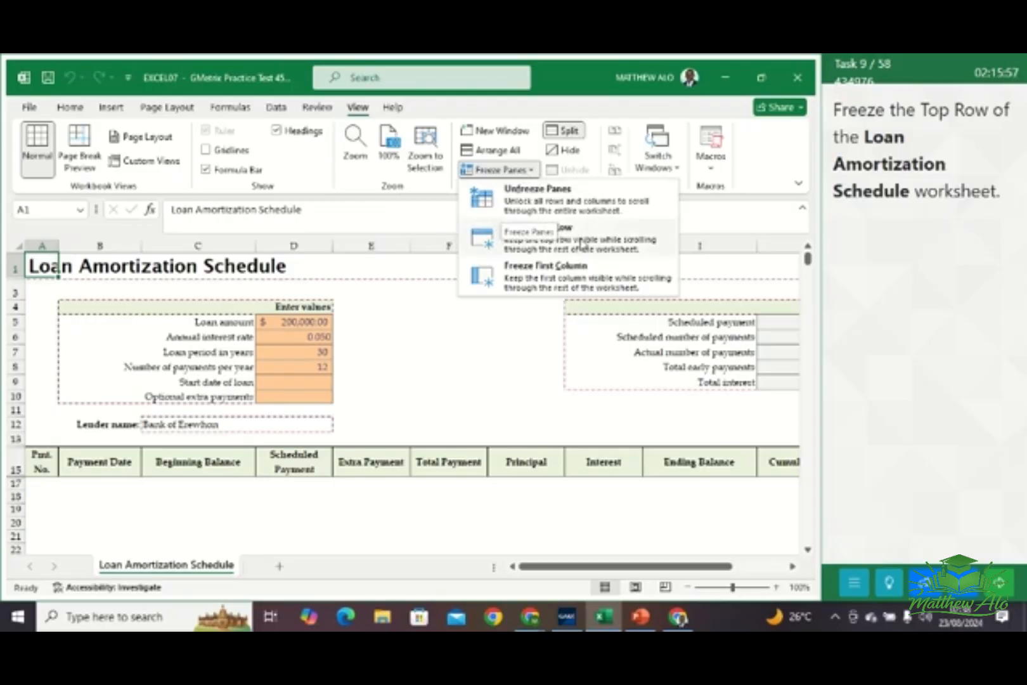
left_click(547, 240)
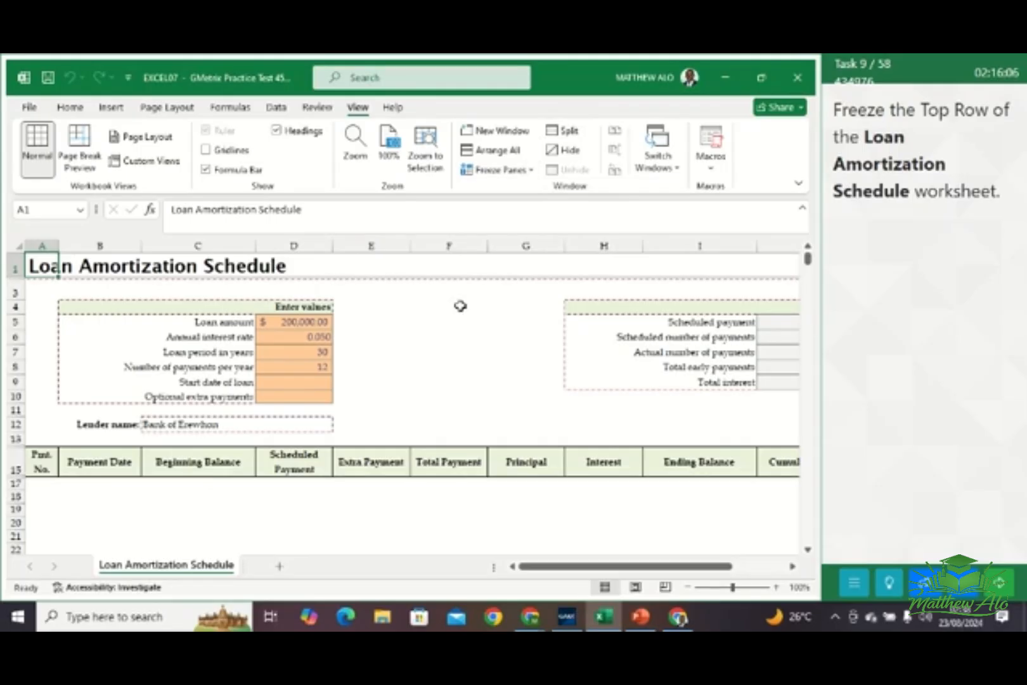
left_click(1003, 587)
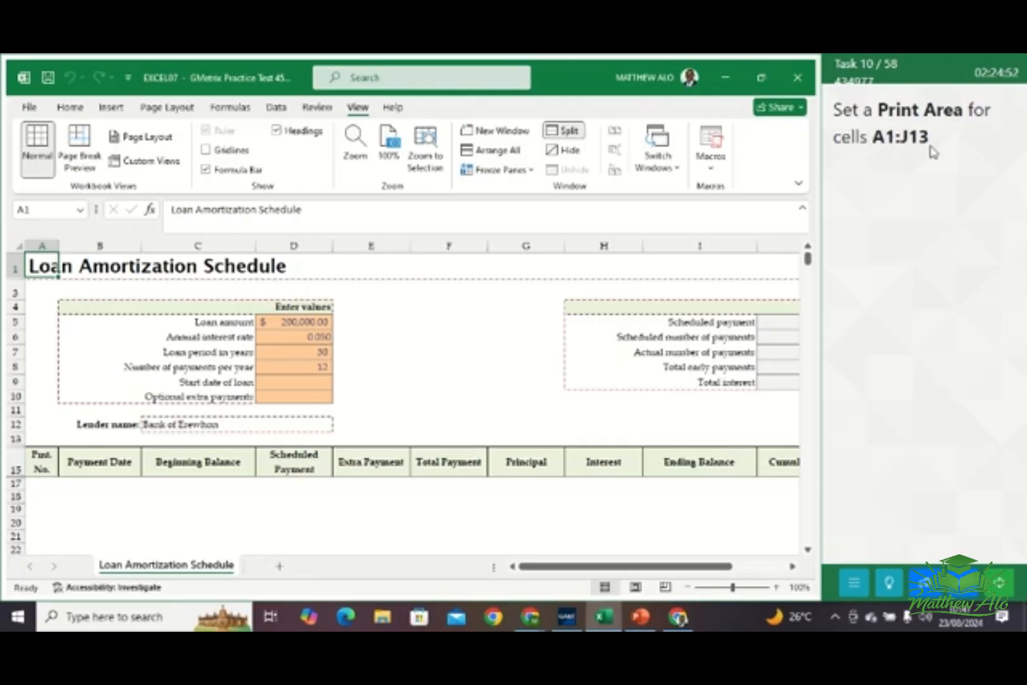
Set cells A1:J13 of the Loan Amortization Schedule worksheet as the print area, and check the range in the page setup
left_click(40, 211)
left_click(40, 211)
type(":J13")
key("Return")
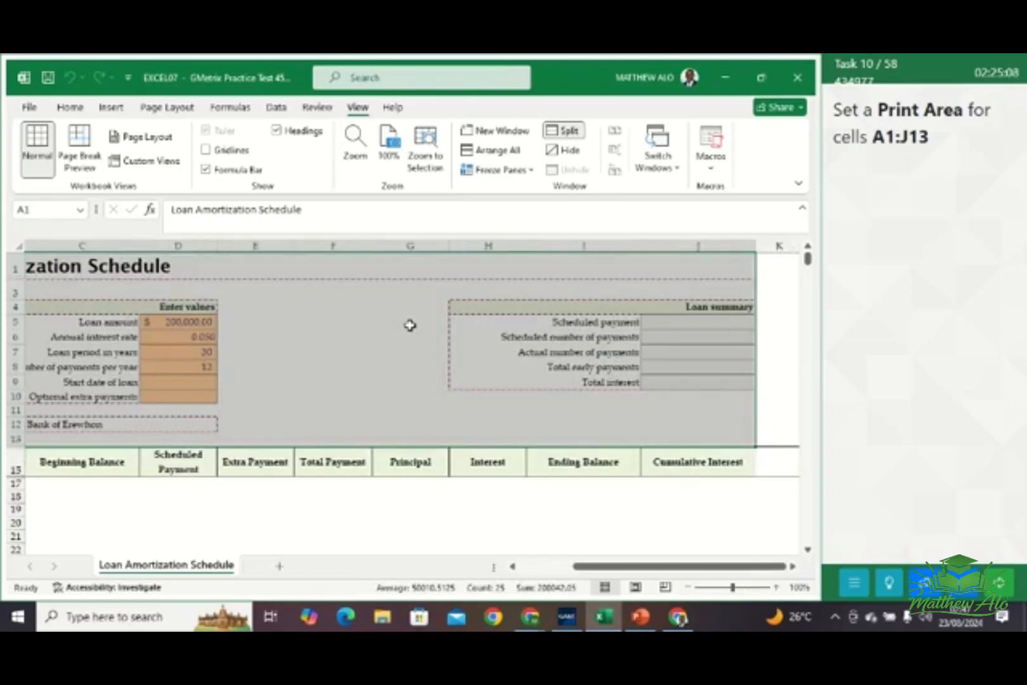
left_click(167, 107)
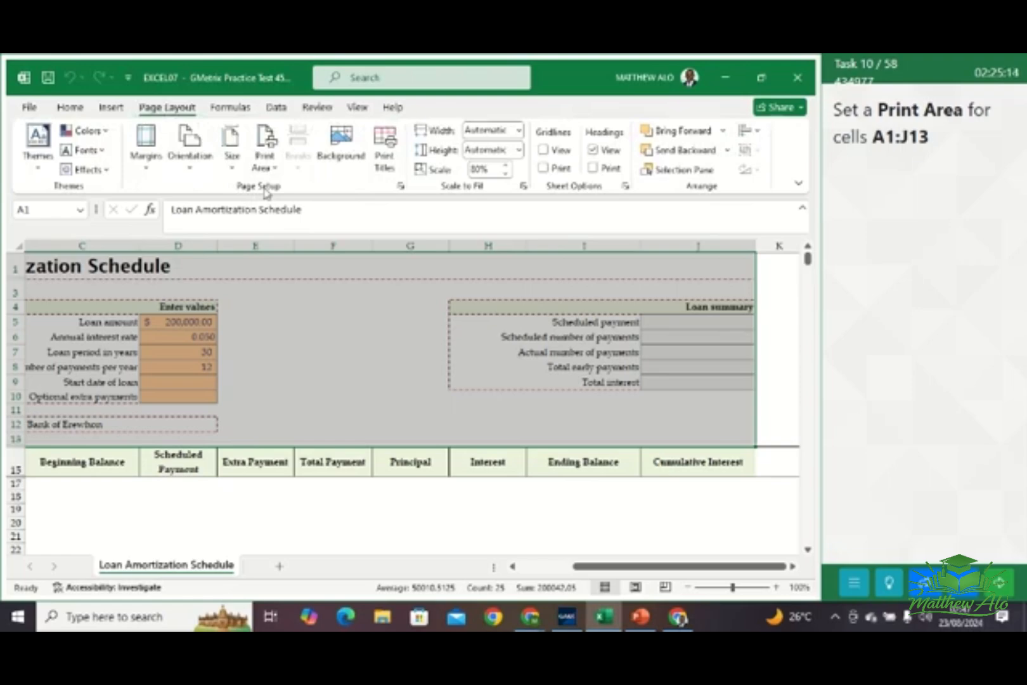
left_click(269, 167)
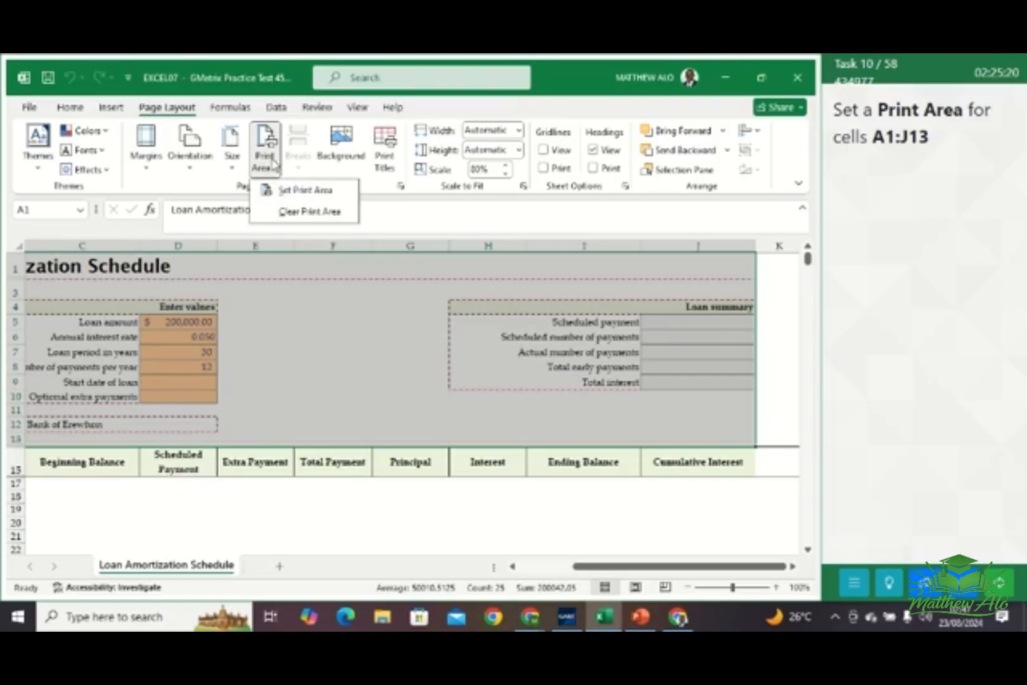
left_click(295, 192)
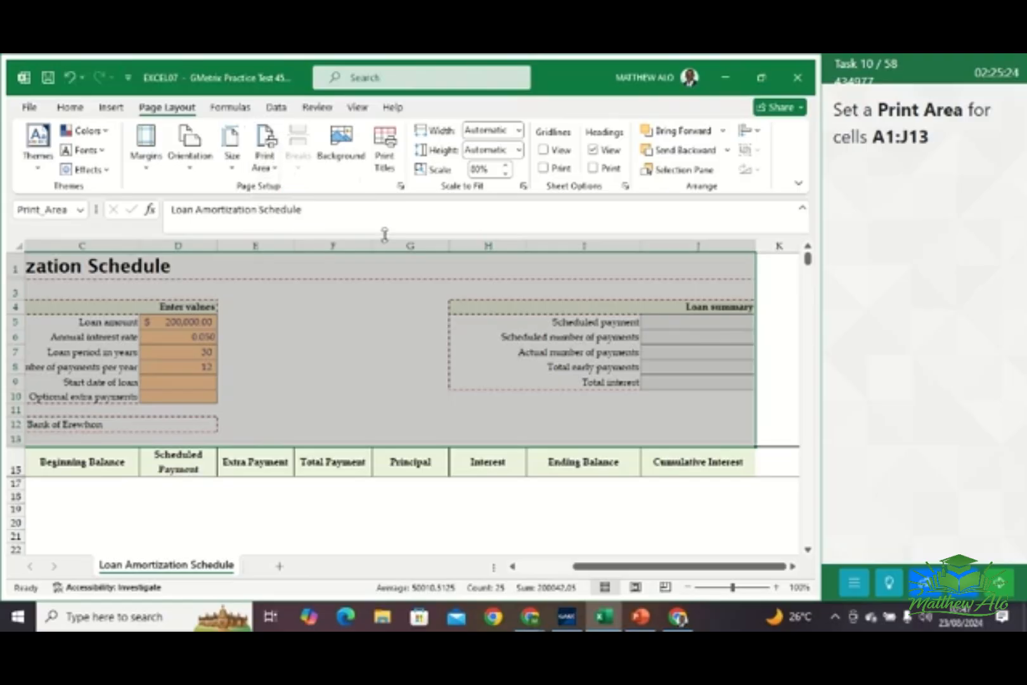
left_click(775, 394)
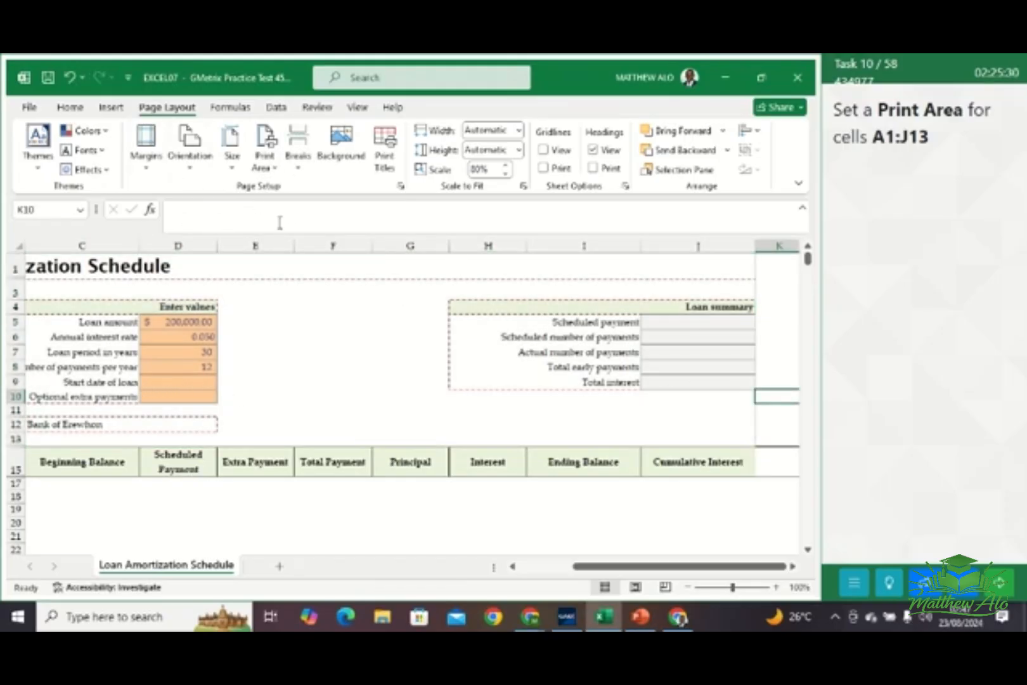
left_click(400, 187)
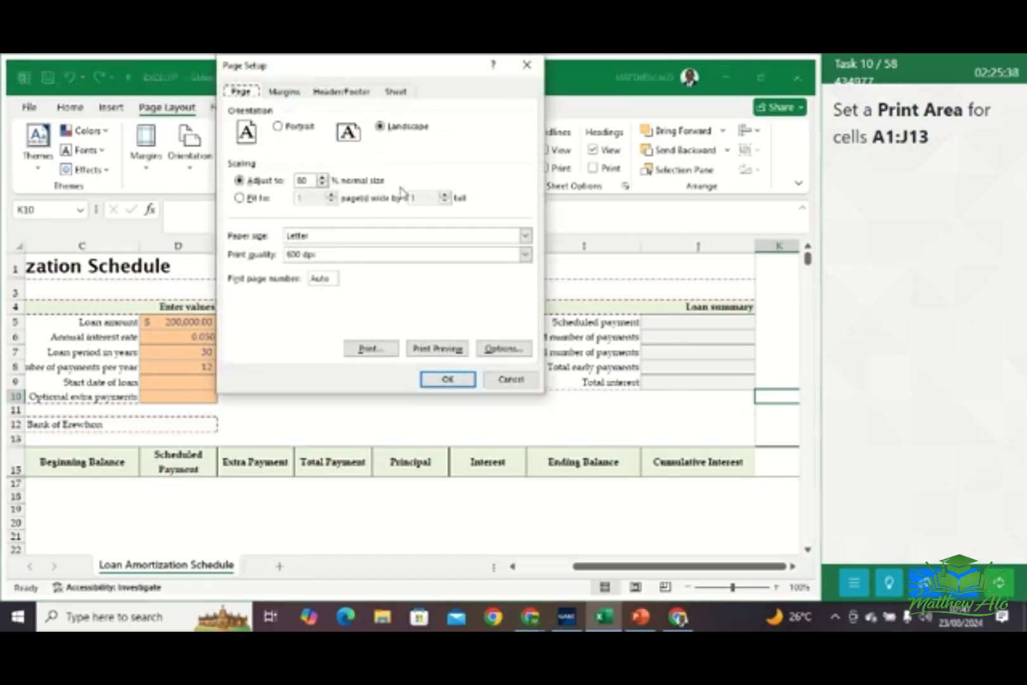
left_click(397, 92)
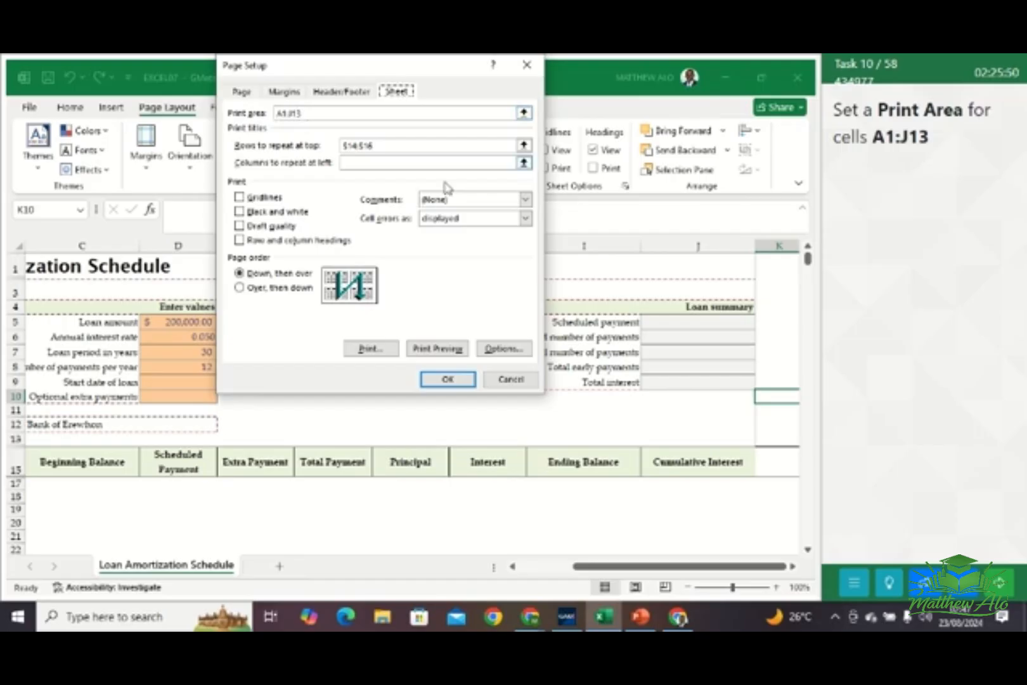
left_click(448, 381)
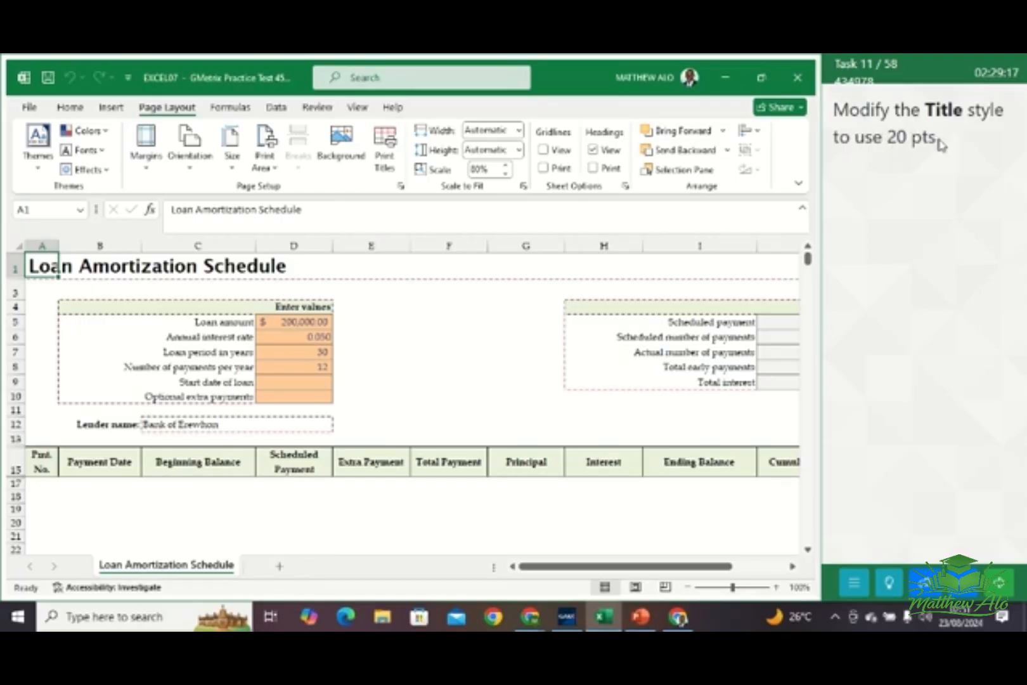
Modify the Title cell style to use a 20 pt font size, and go to the next task
left_click(69, 107)
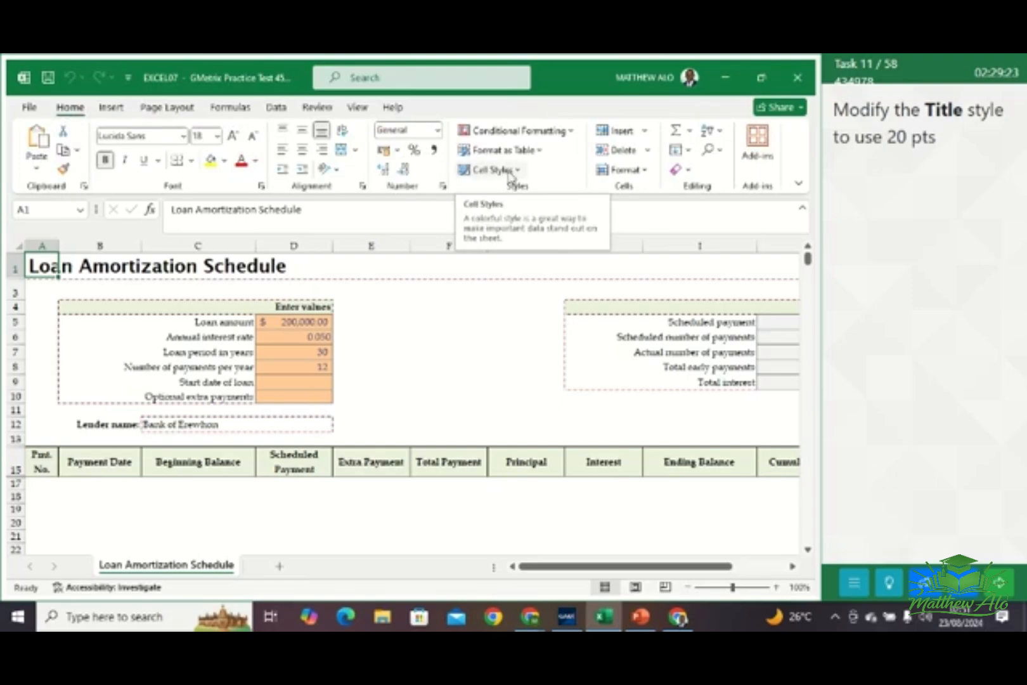
left_click(511, 175)
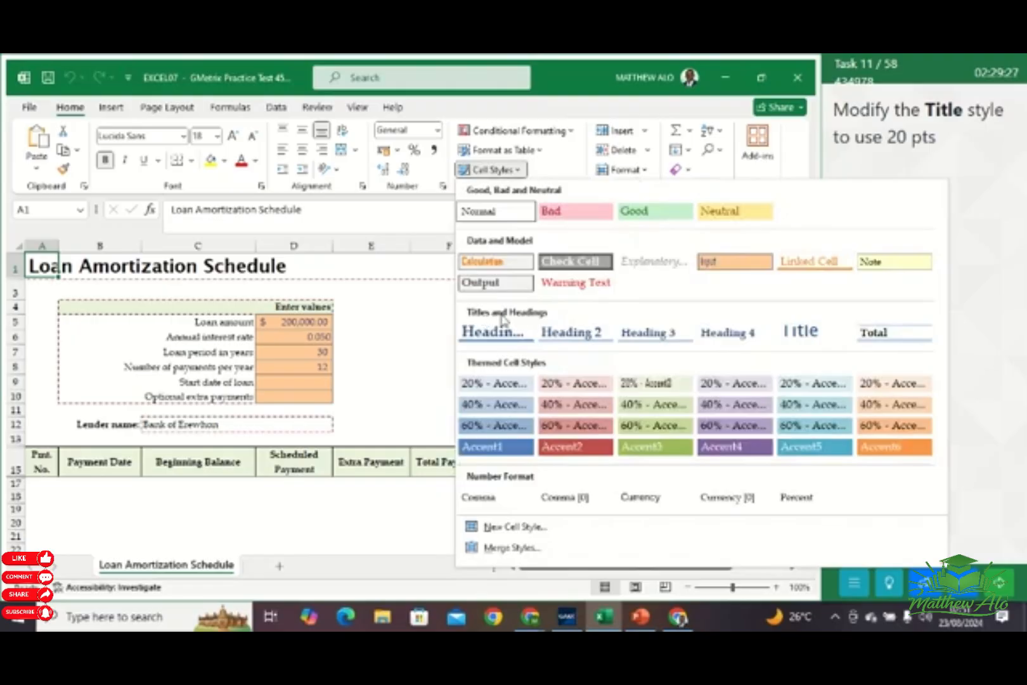
right_click(796, 334)
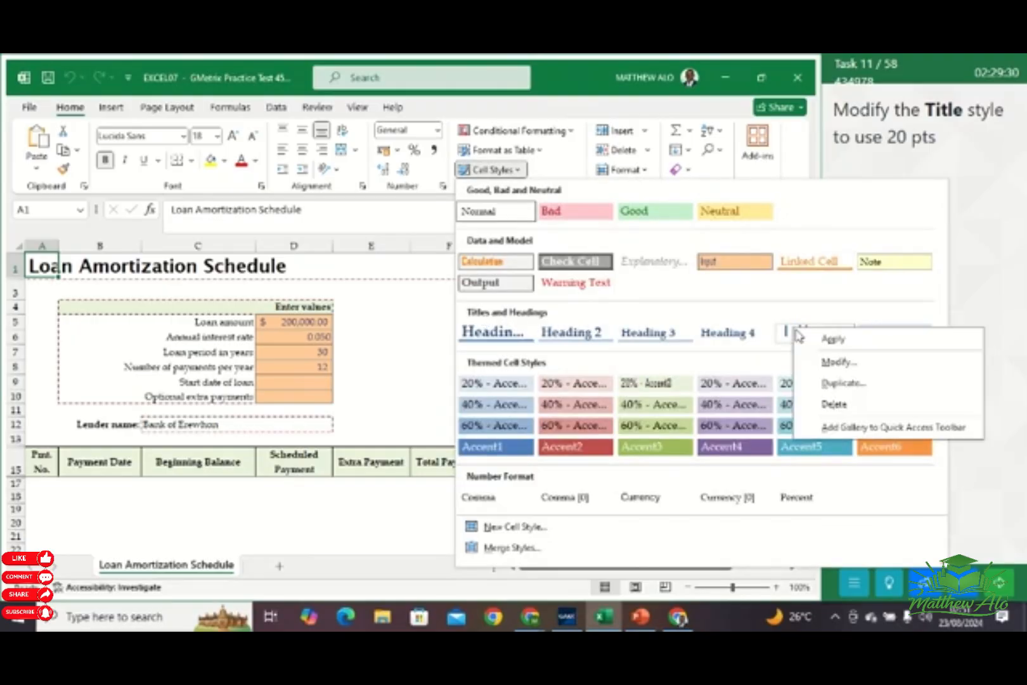
left_click(837, 362)
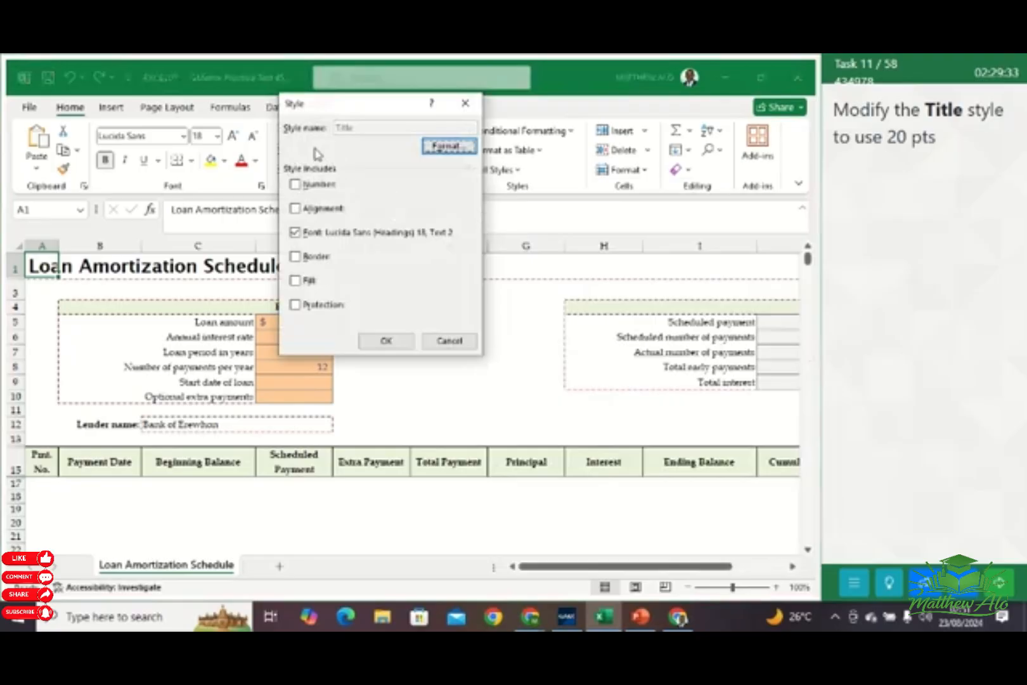
left_click(448, 147)
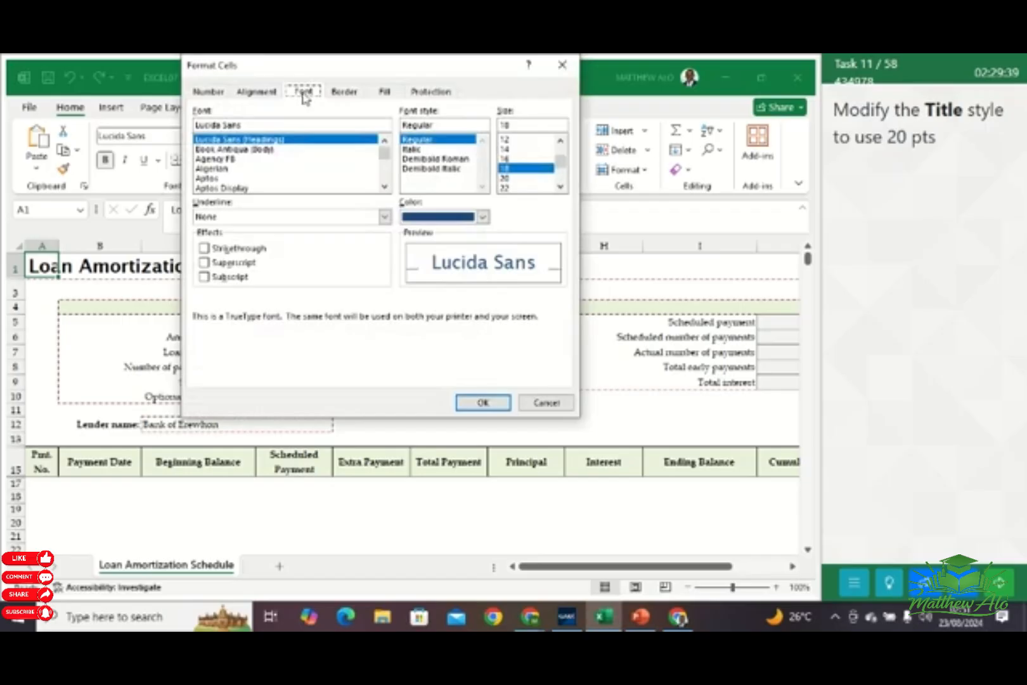
left_click(505, 178)
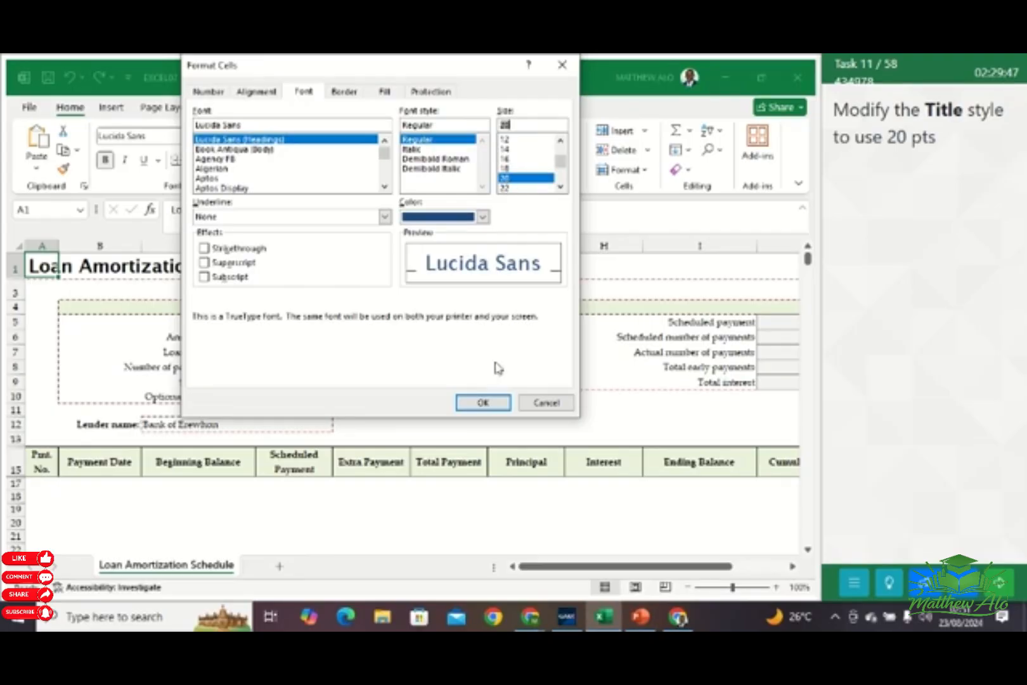
left_click(483, 403)
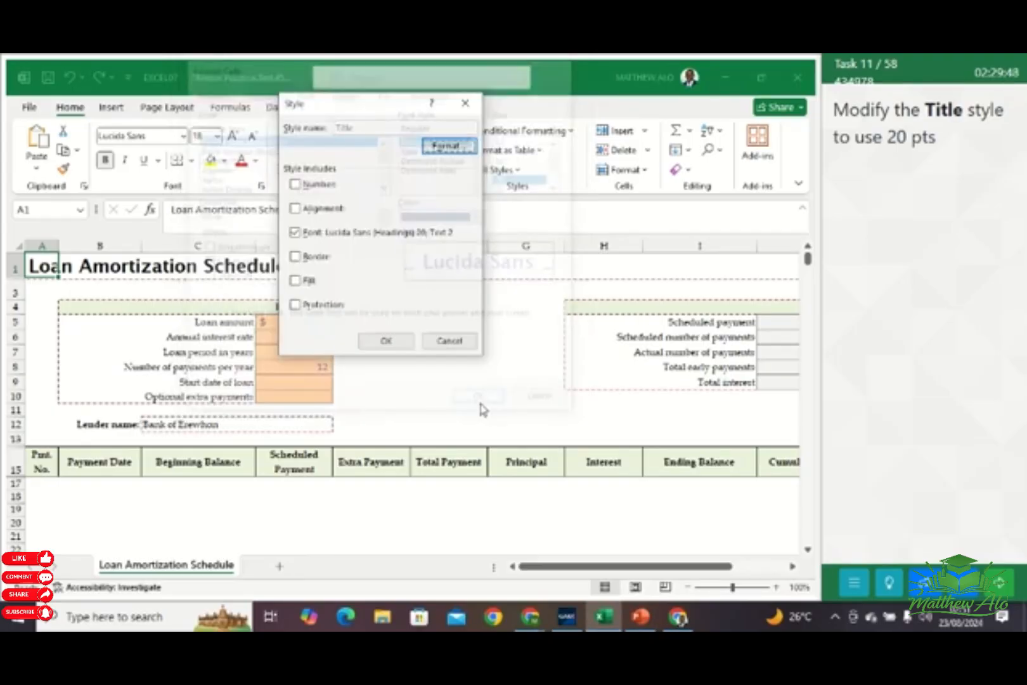
left_click(388, 343)
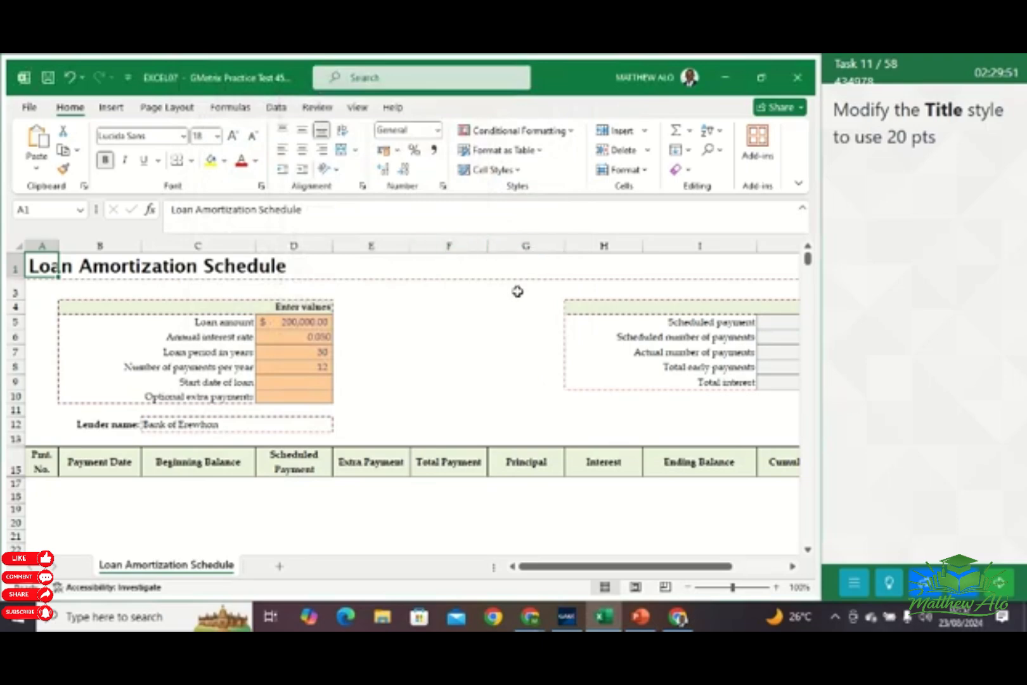
left_click(999, 582)
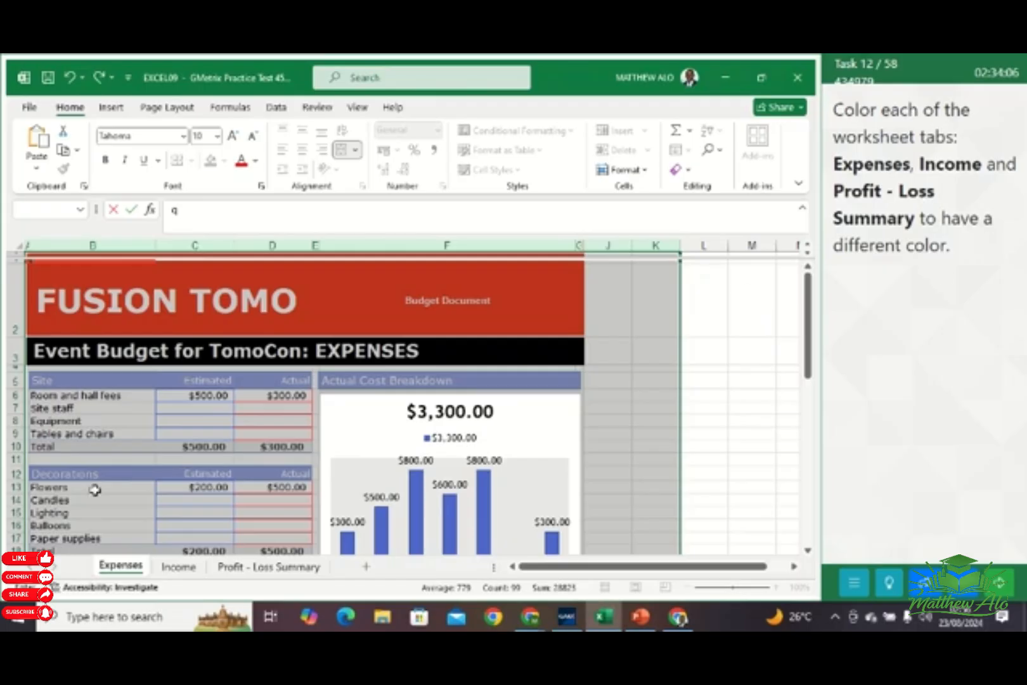
Color the Expenses worksheet tab red and the Income worksheet tab green, using the standard colors
right_click(130, 572)
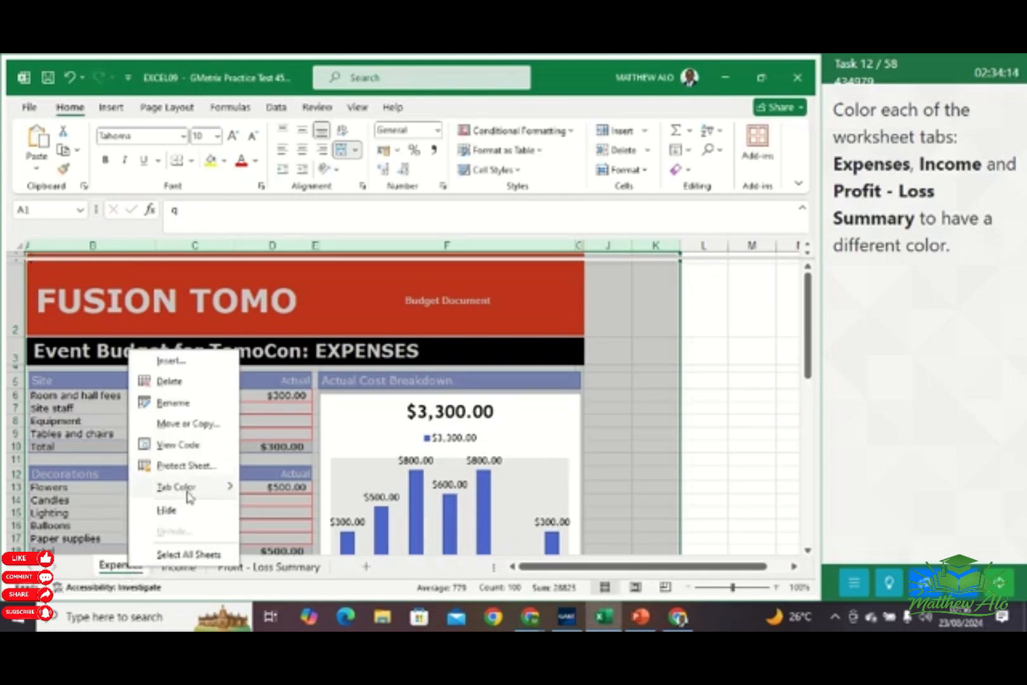
mouse_move(191, 487)
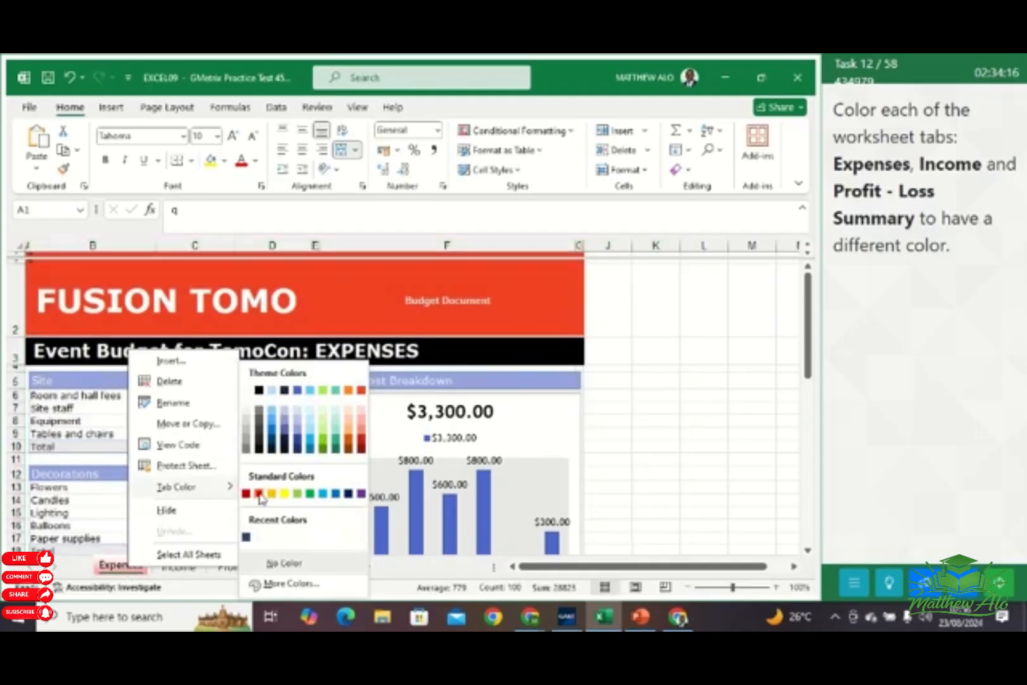
left_click(260, 494)
left_click(182, 571)
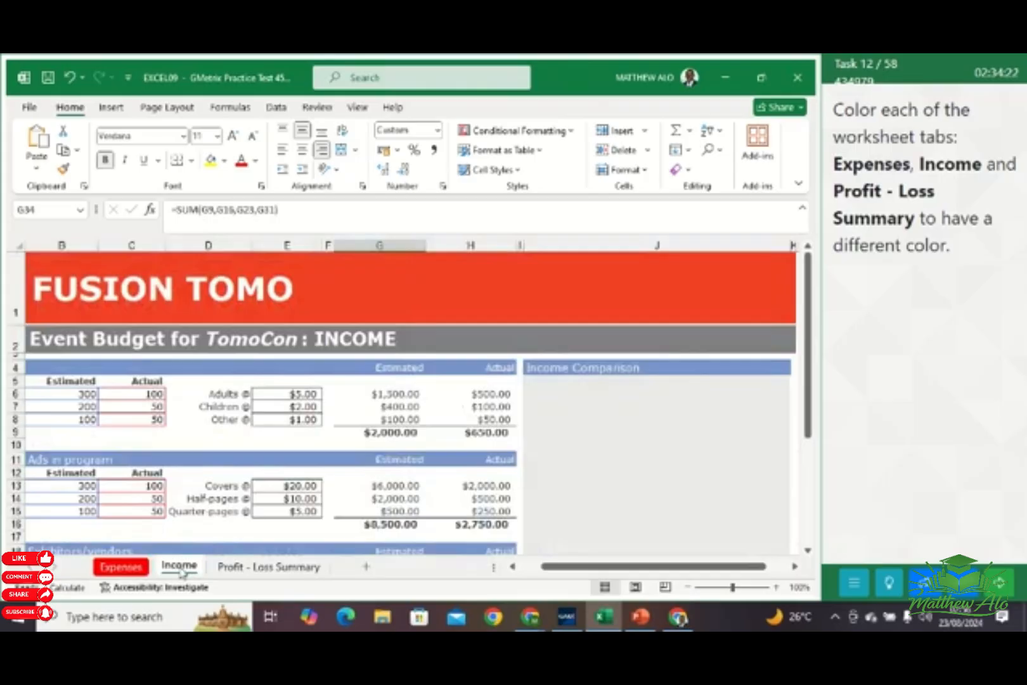
right_click(181, 570)
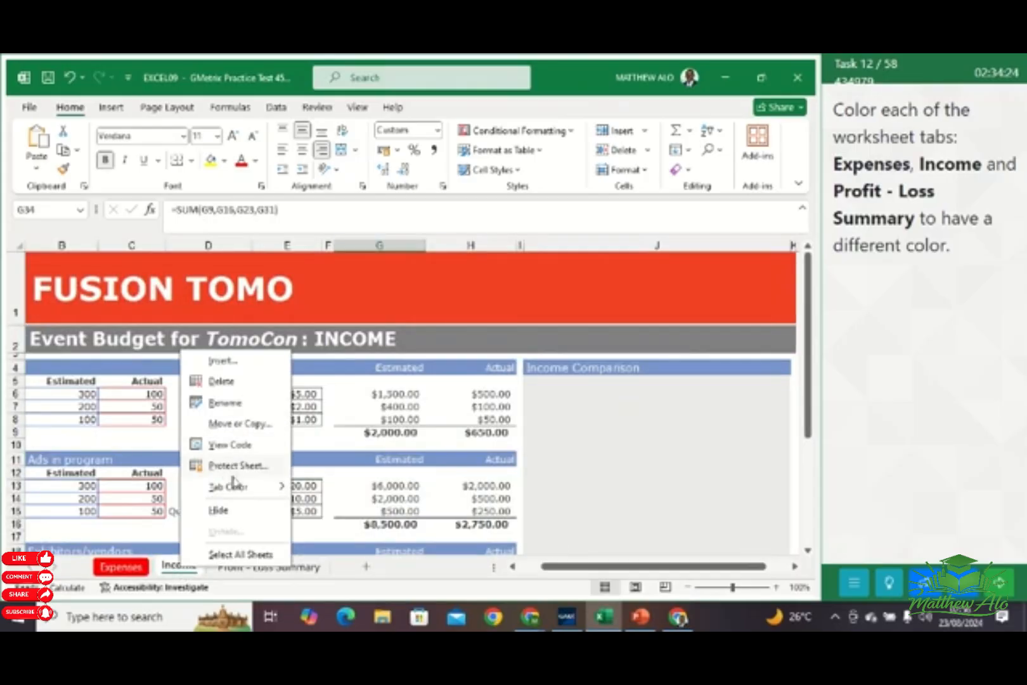
mouse_move(230, 497)
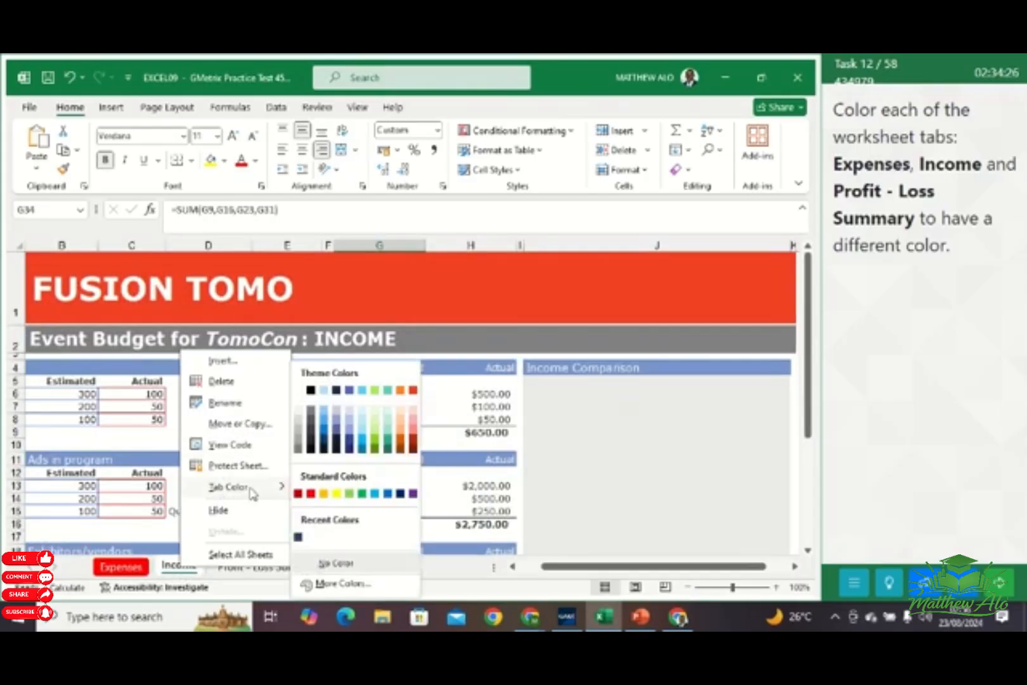
left_click(361, 495)
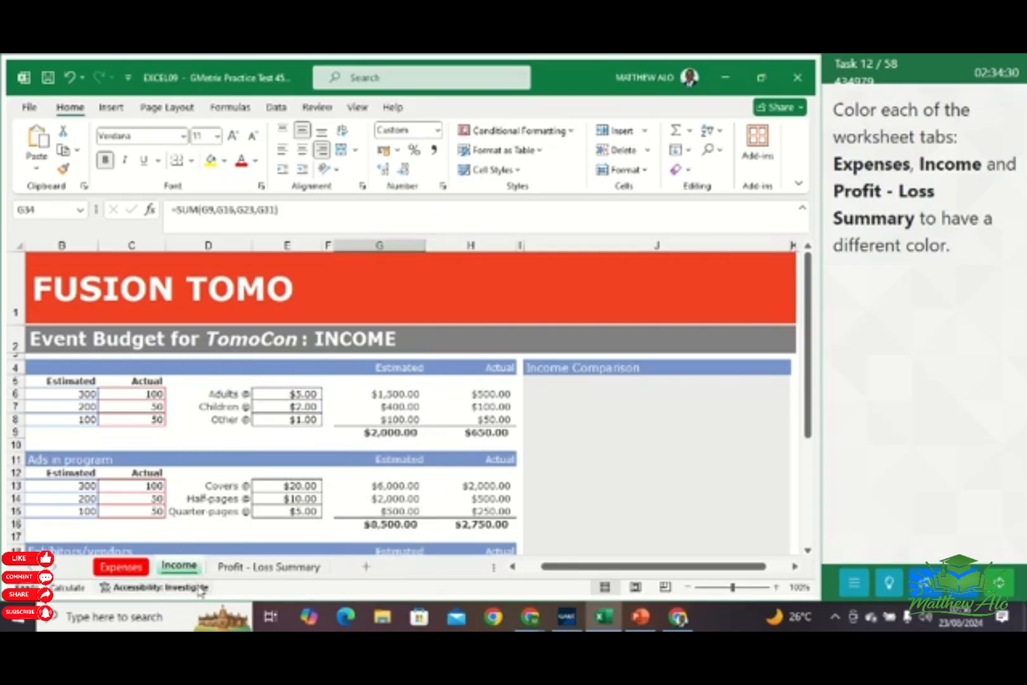
Color the Profit - Loss Summary worksheet tab standard dark blue, and continue to the next task
left_click(248, 574)
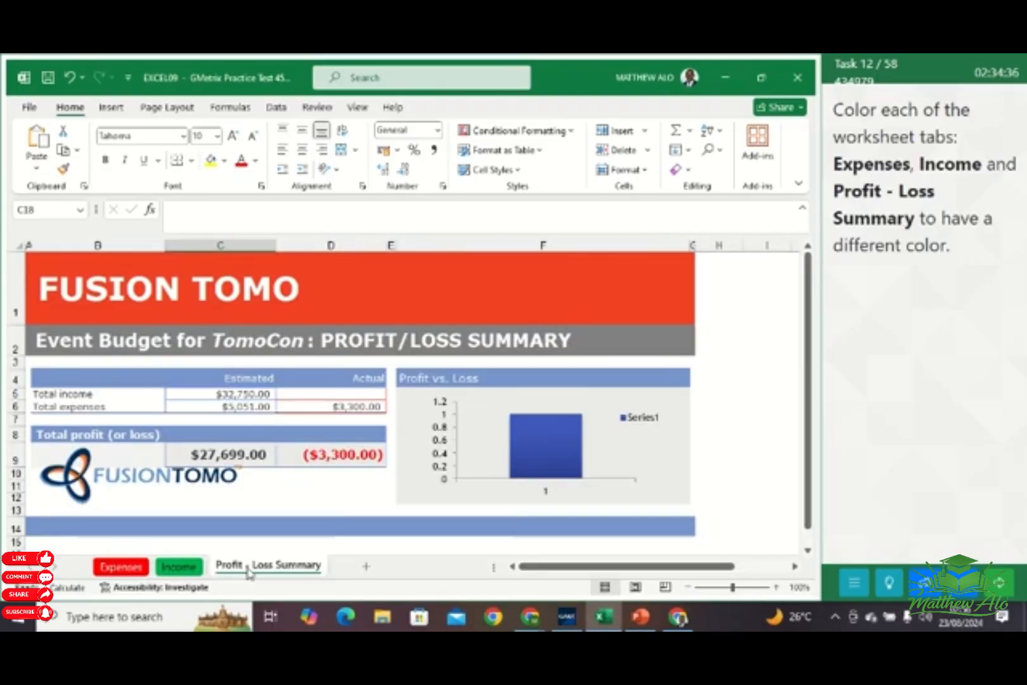
right_click(248, 572)
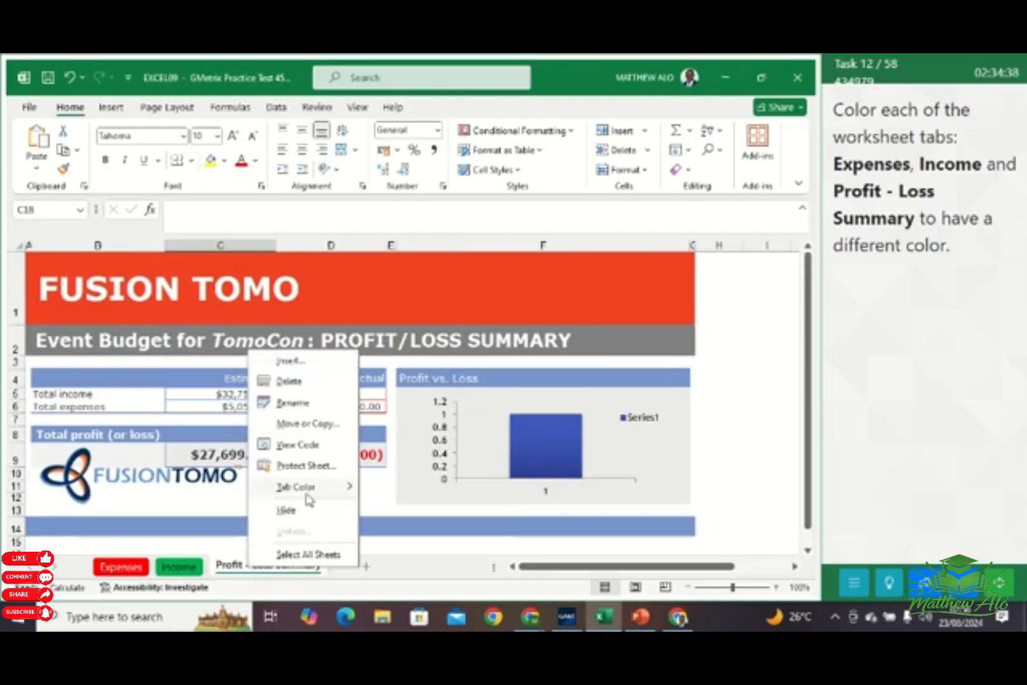
mouse_move(309, 497)
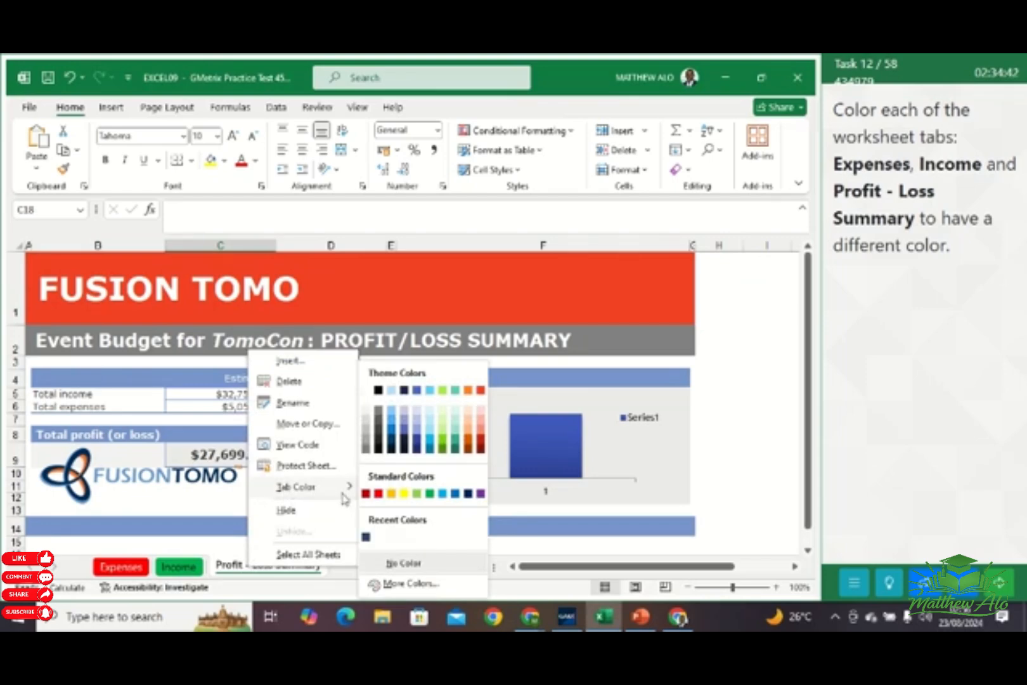
left_click(468, 499)
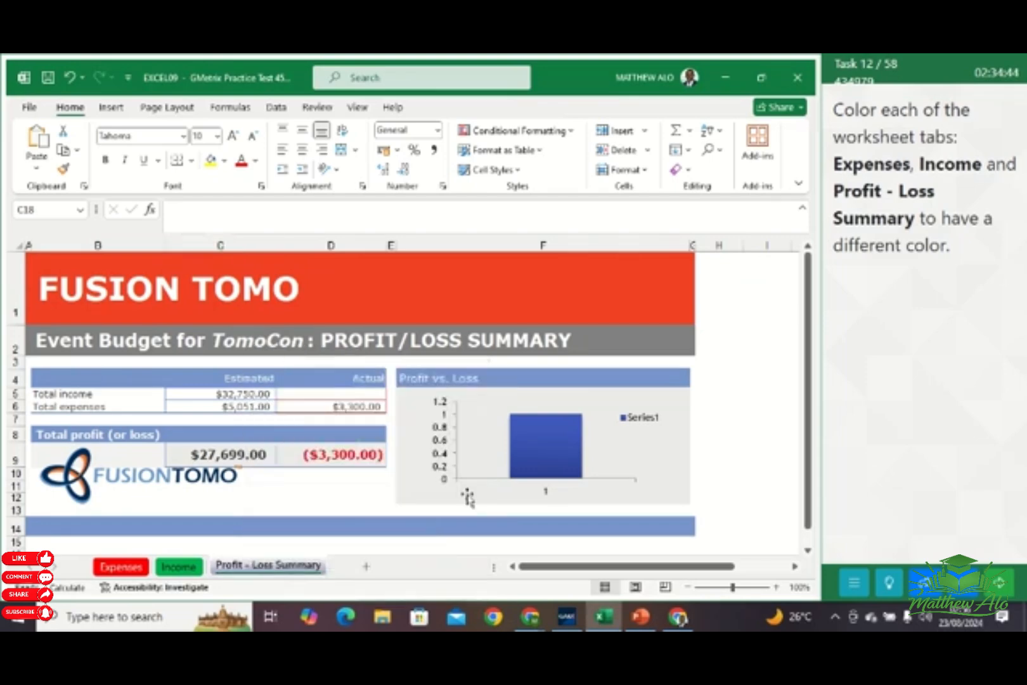
left_click(739, 398)
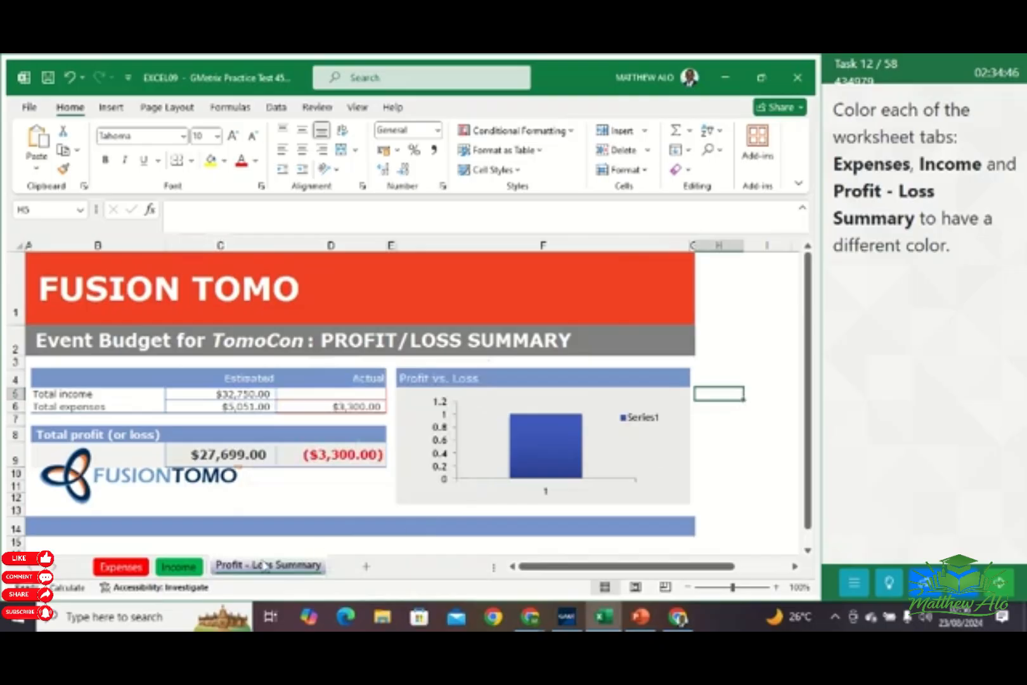
left_click(178, 566)
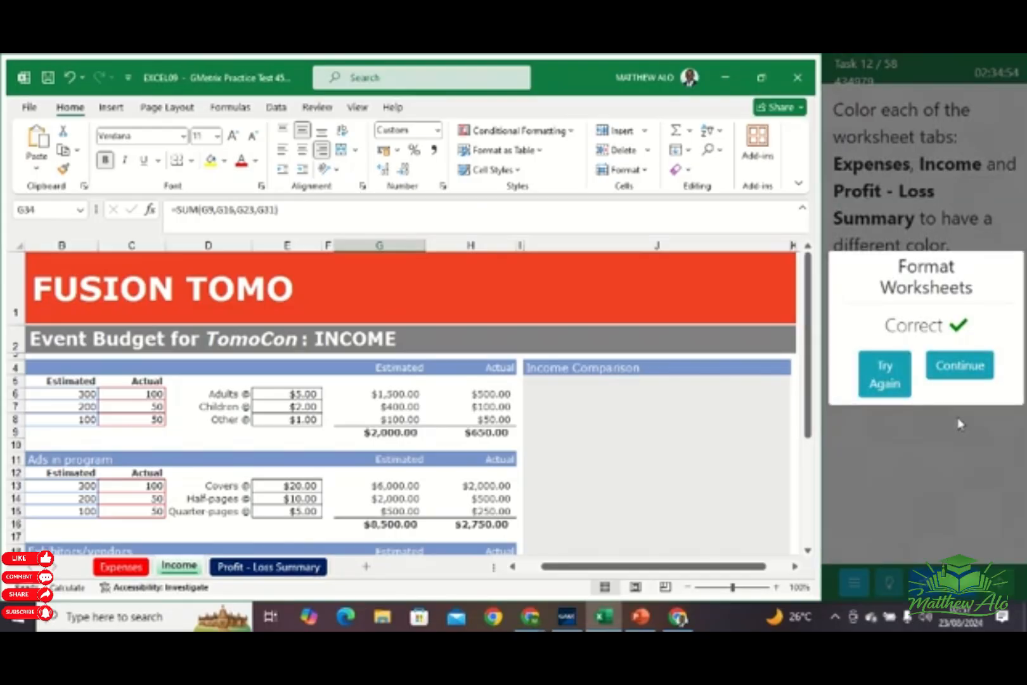
left_click(956, 366)
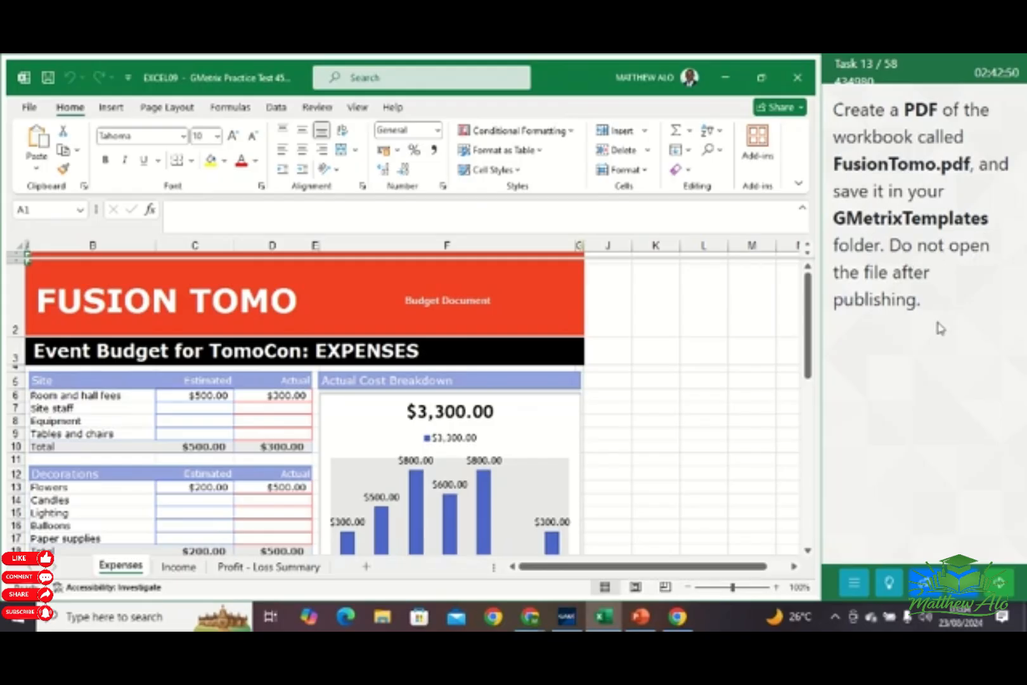
Save the workbook as a PDF named FusionTomo in the GMetrixTemplates folder, without opening the file after publishing
left_click(29, 107)
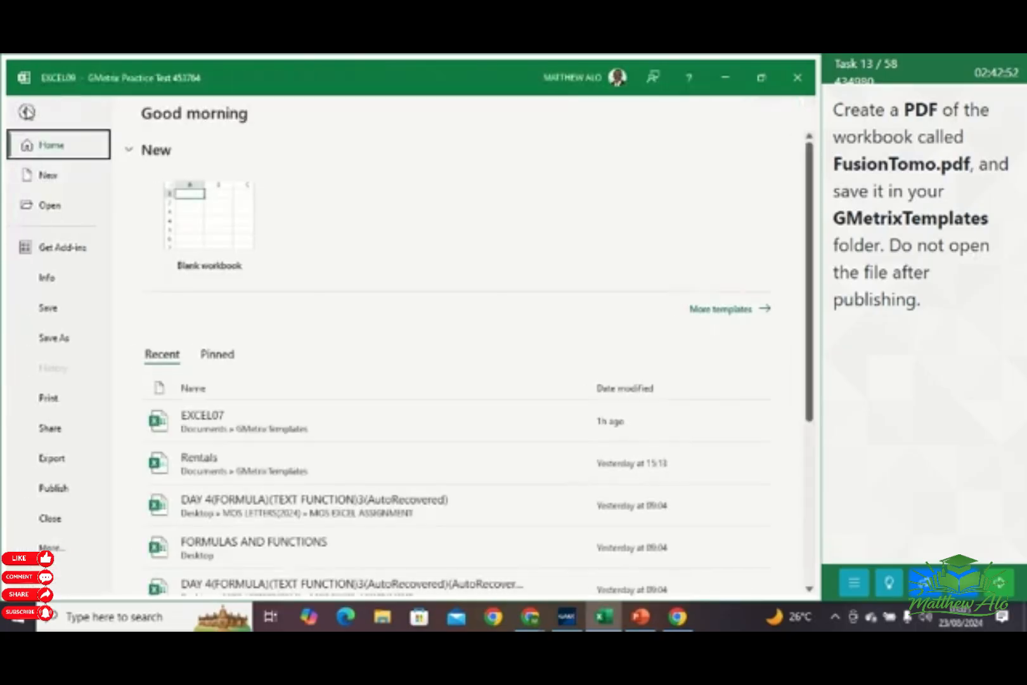
left_click(69, 347)
scroll(293, 342, "down", 3)
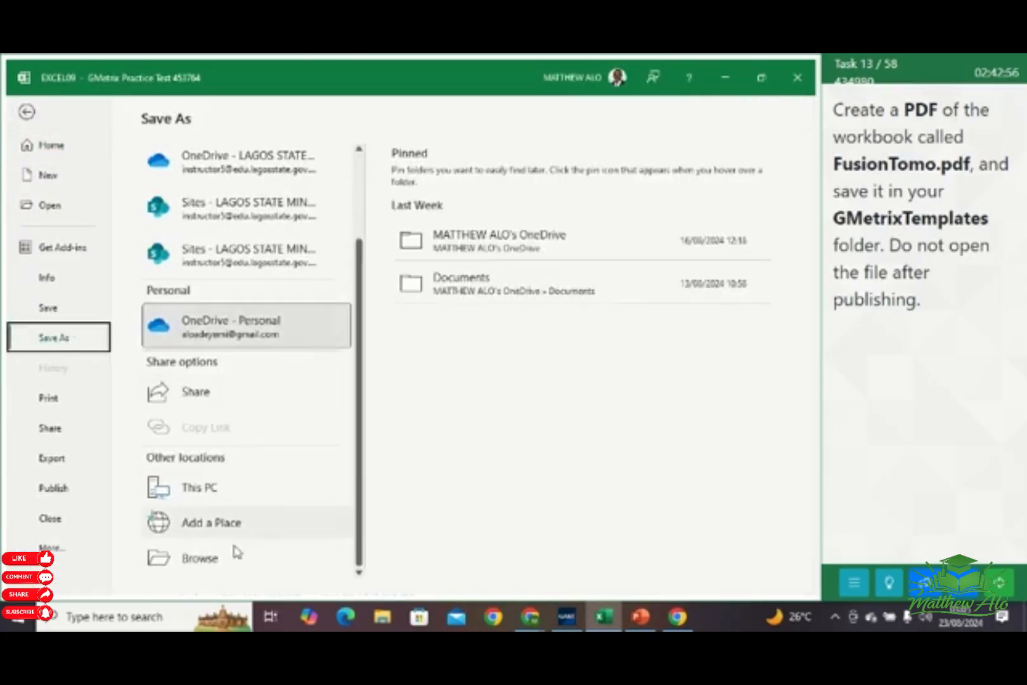
left_click(200, 559)
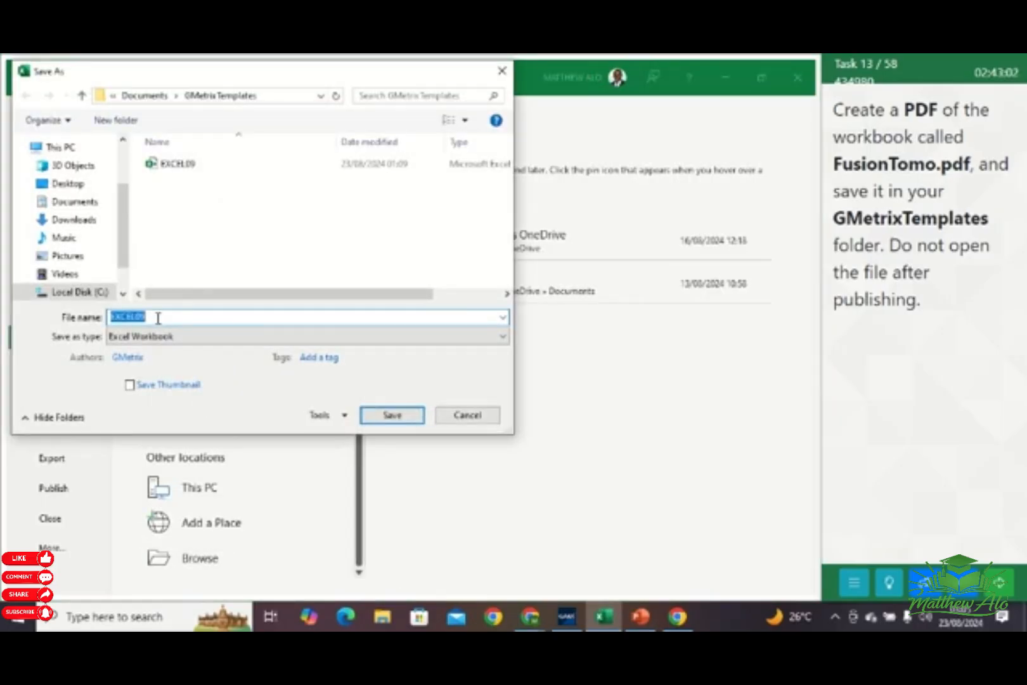
type("FusionTomo")
left_click(254, 336)
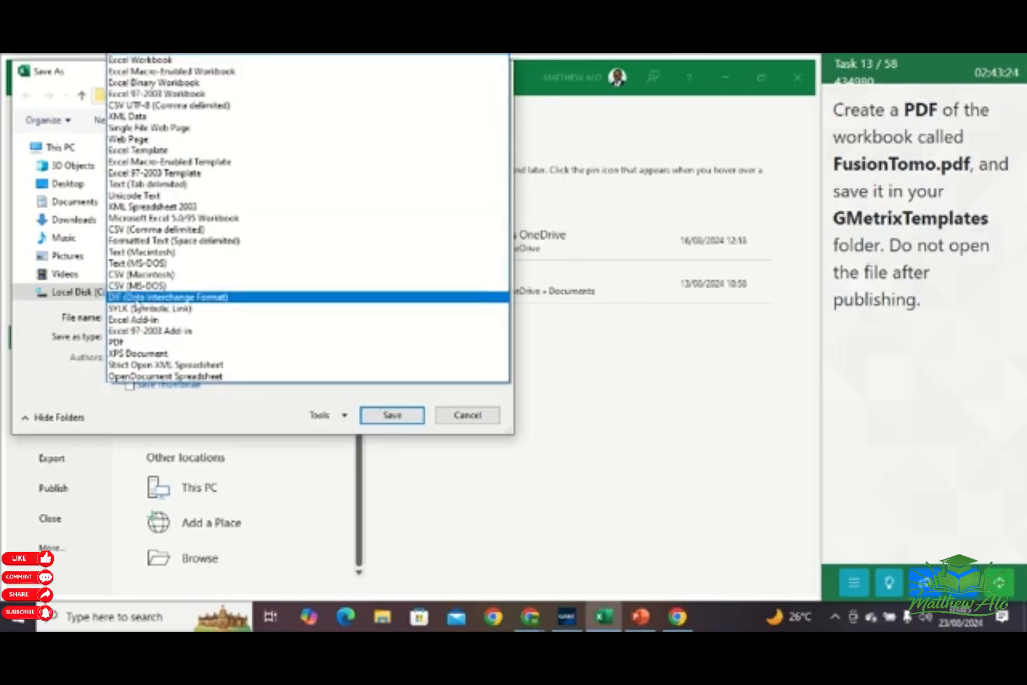
left_click(190, 342)
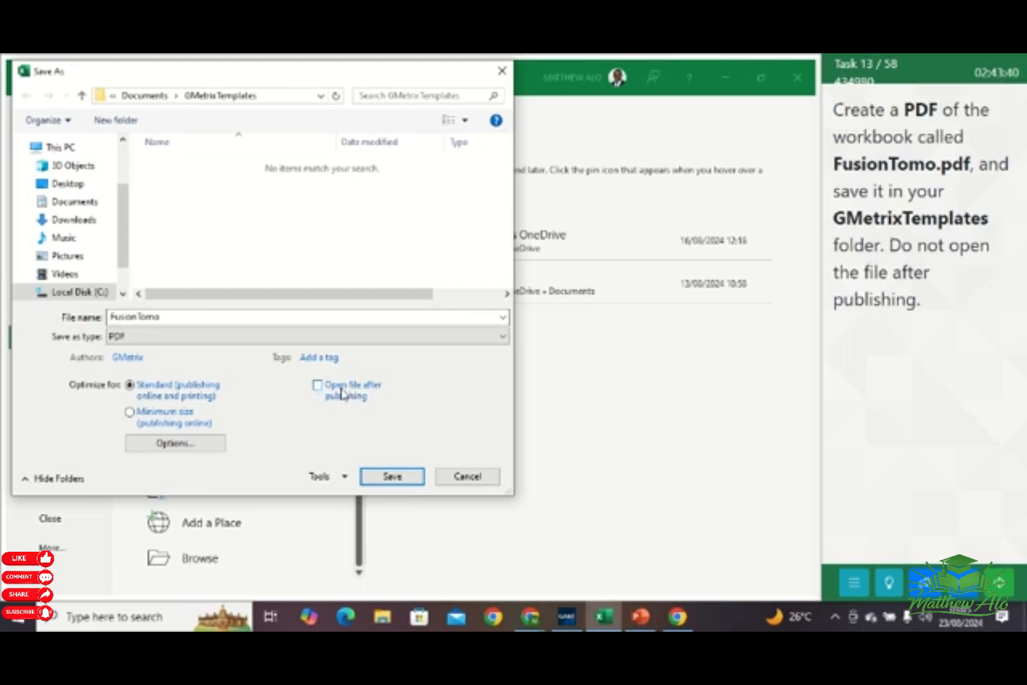
left_click(393, 477)
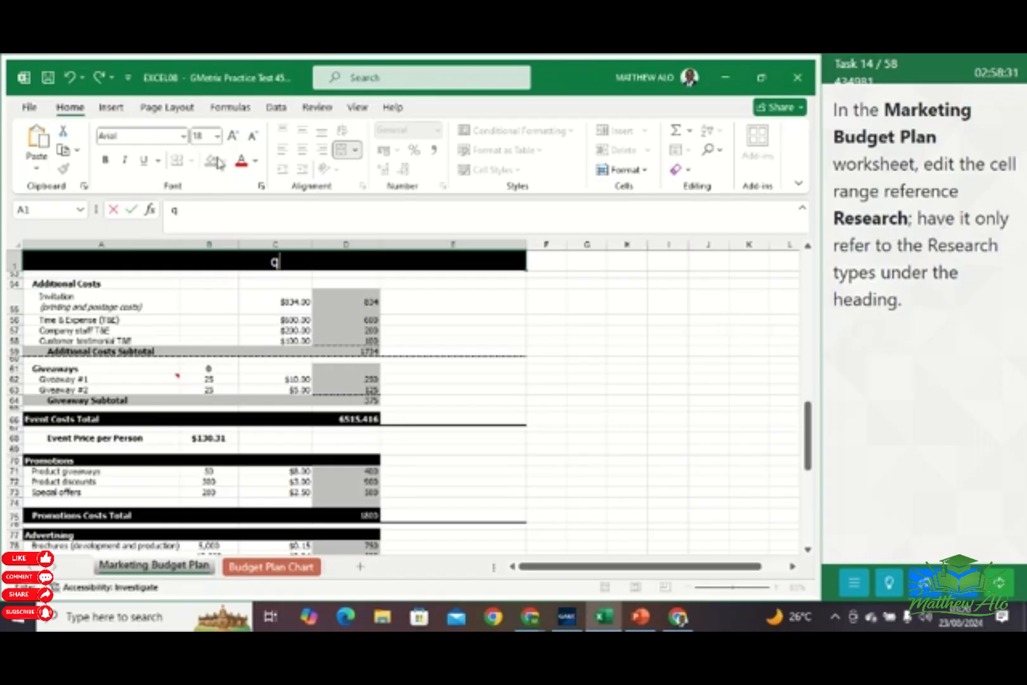
Edit the Research named range to refer only to cells A5:A8 of the Marketing Budget Plan worksheet
left_click(233, 109)
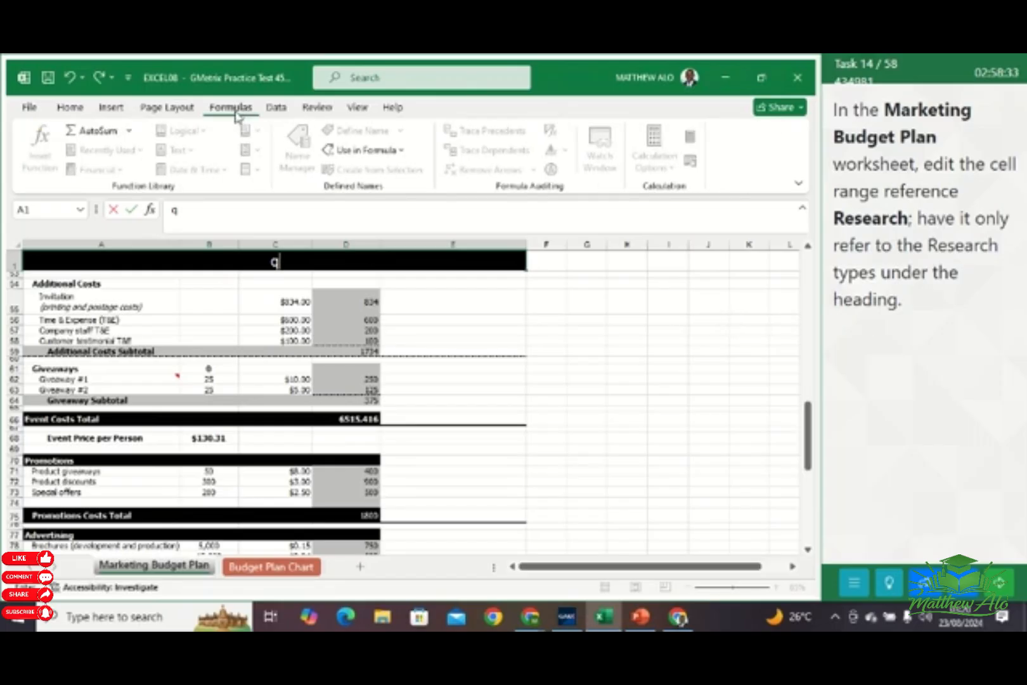
left_click(524, 342)
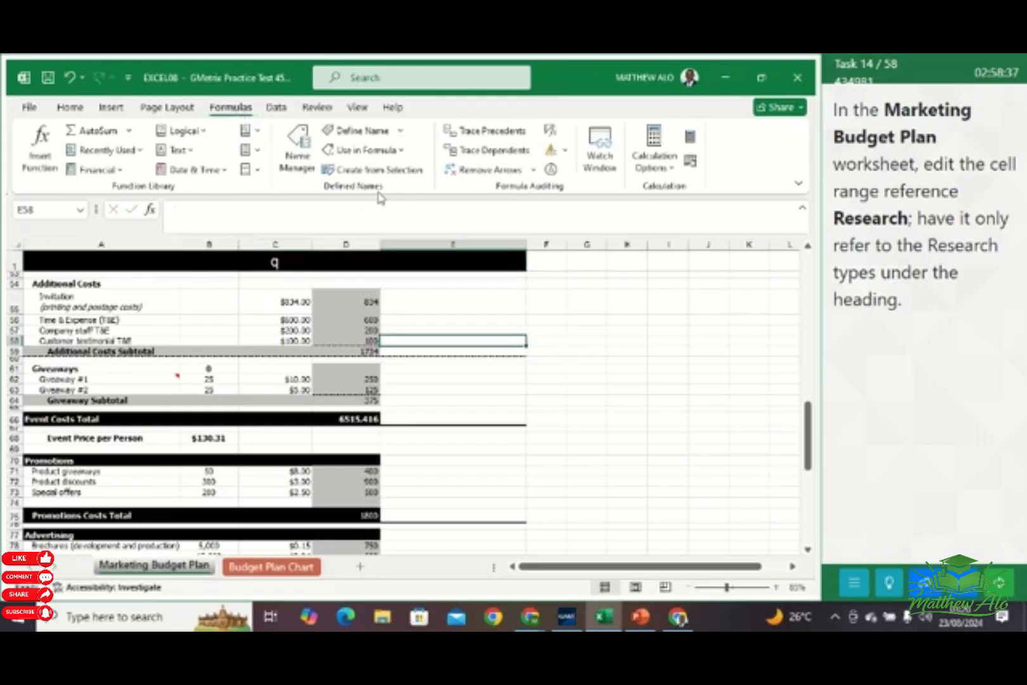
left_click(303, 162)
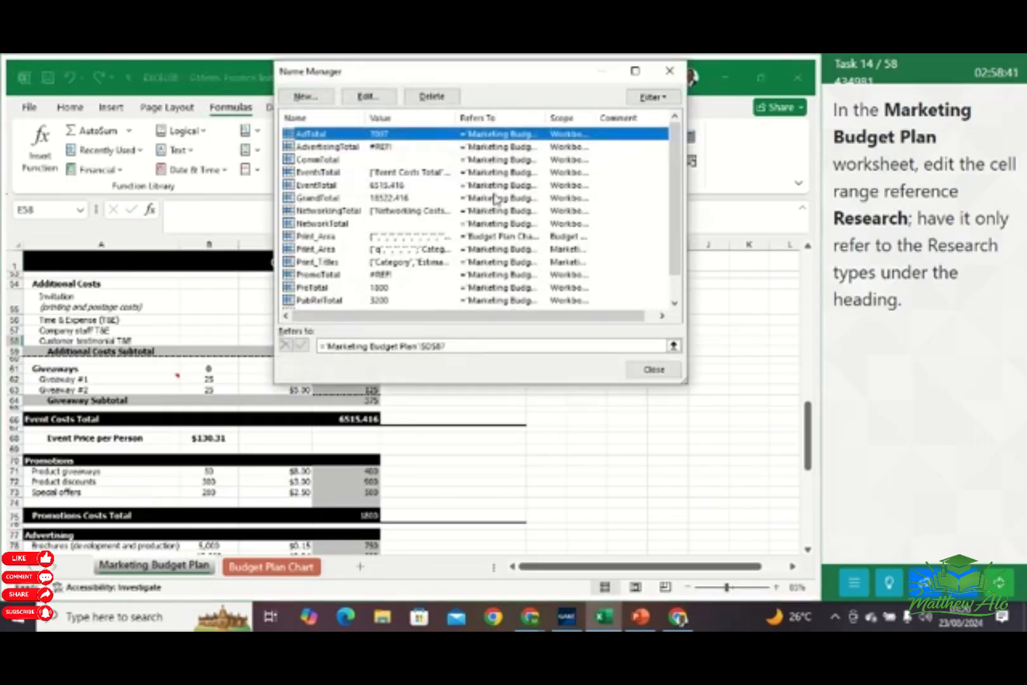
scroll(494, 199, "down", 1)
left_click(343, 289)
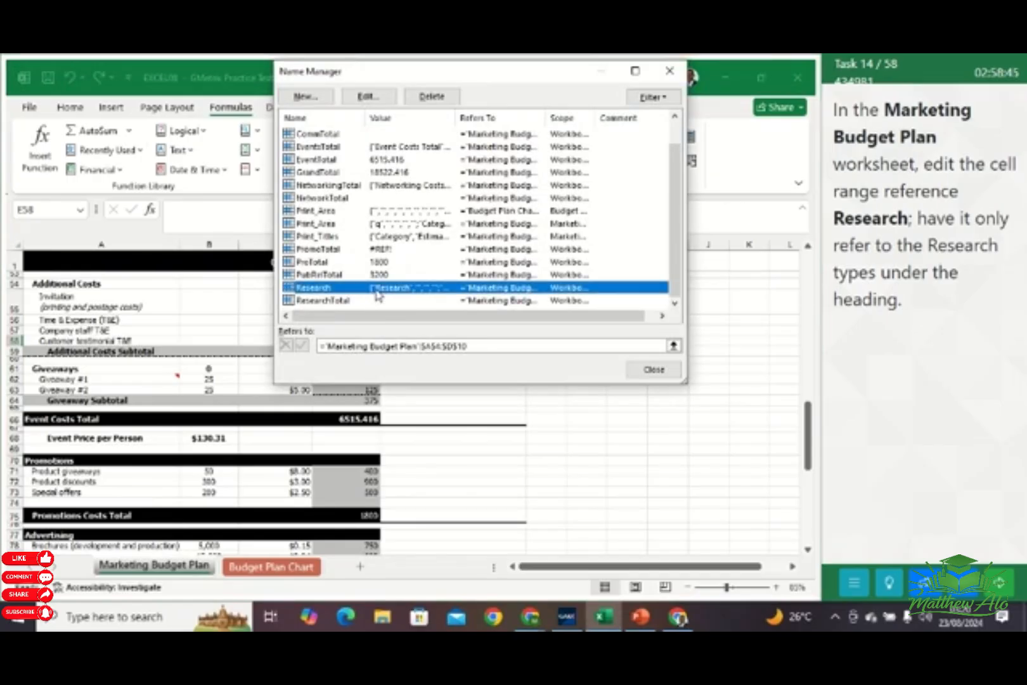
left_click(375, 102)
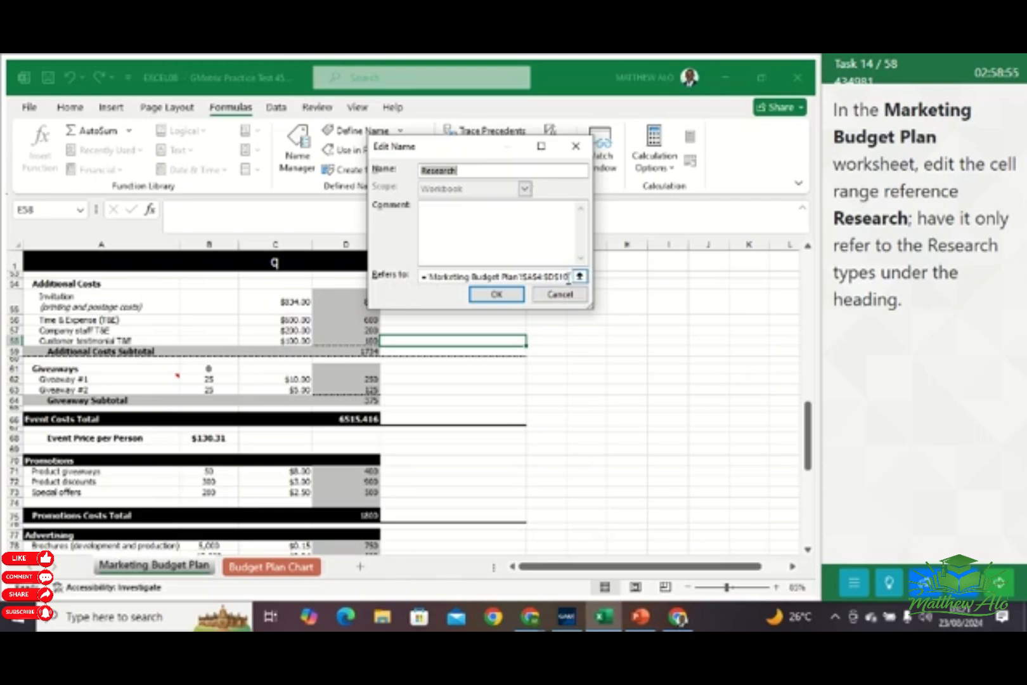
left_click(566, 277)
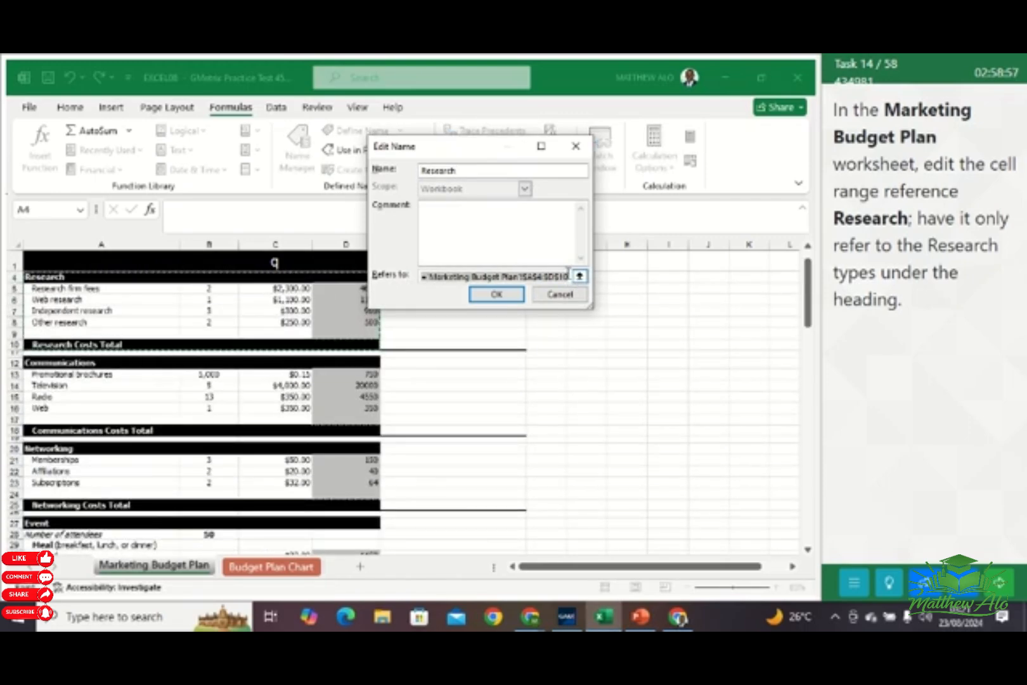
key("BackSpace")
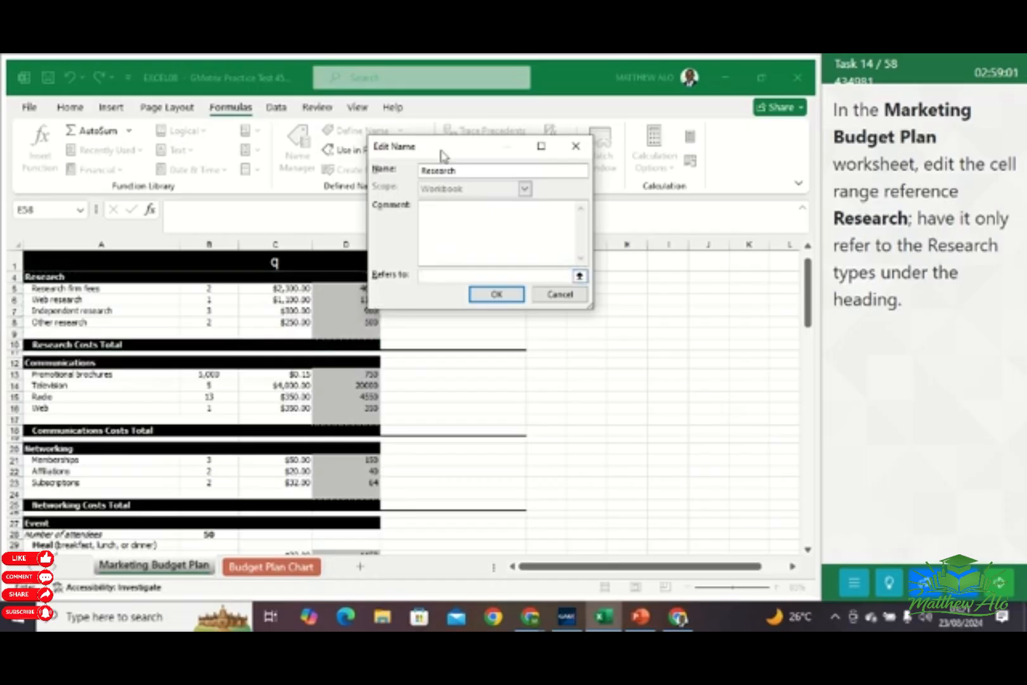
left_click_drag(442, 155, 591, 169)
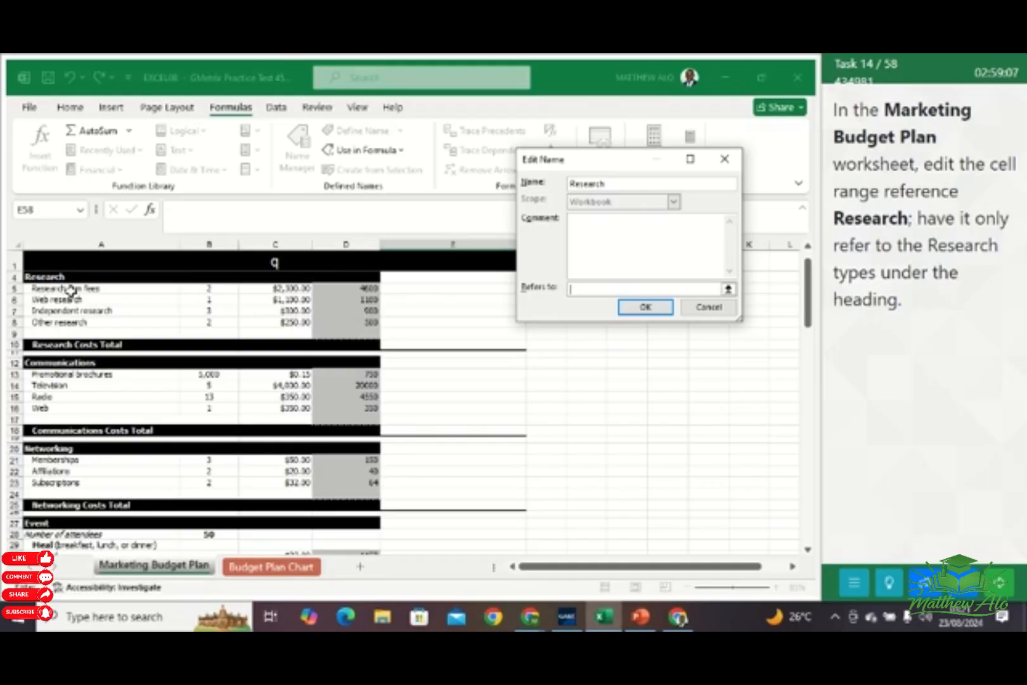
left_click_drag(71, 291, 69, 321)
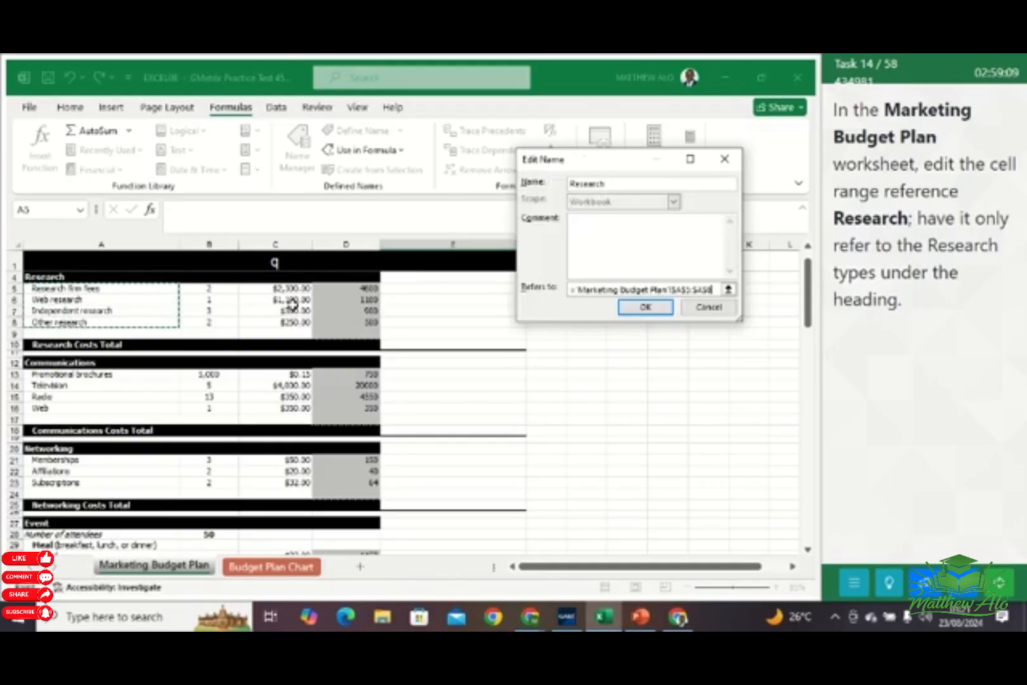
left_click(645, 308)
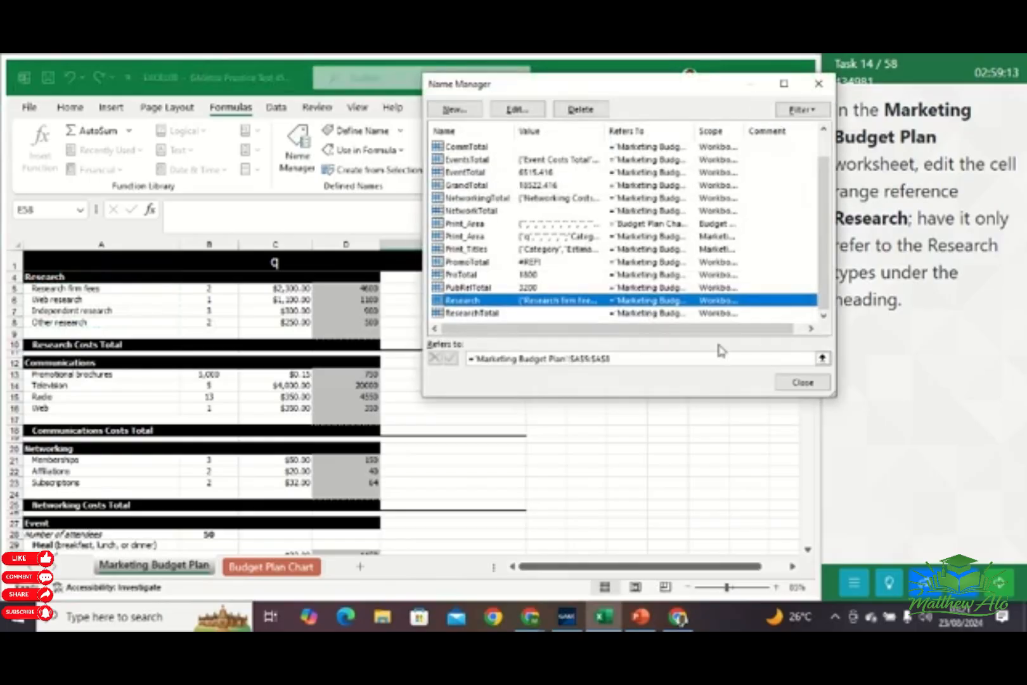
left_click(803, 382)
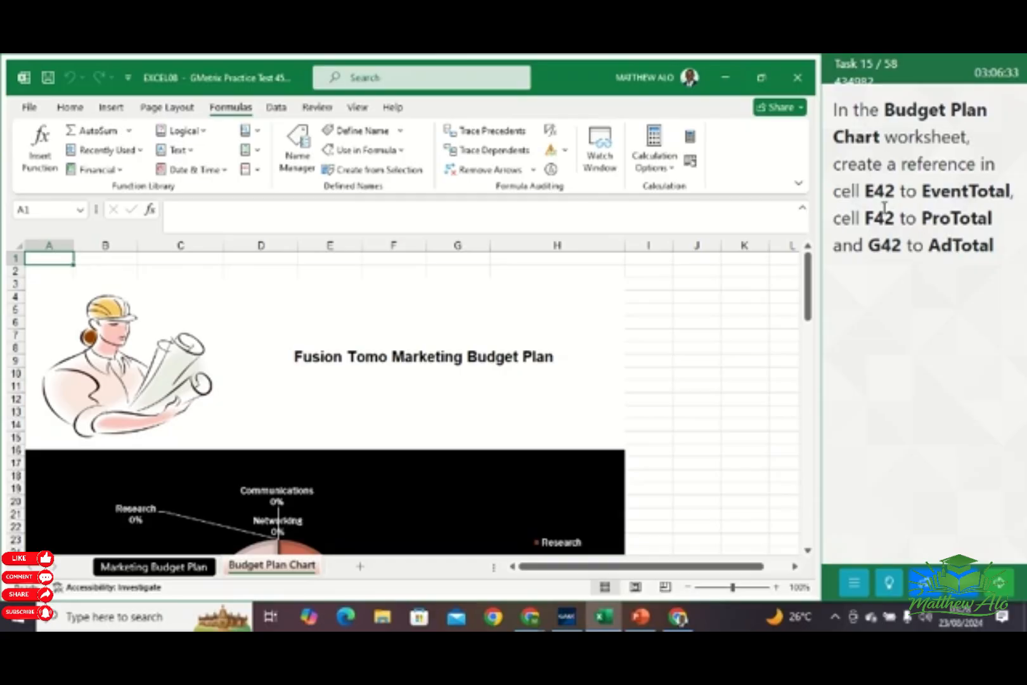
Enter the formula =EventTotal in cell E42 of the Budget Plan Chart worksheet
left_click(52, 209)
type("E42")
key("Return")
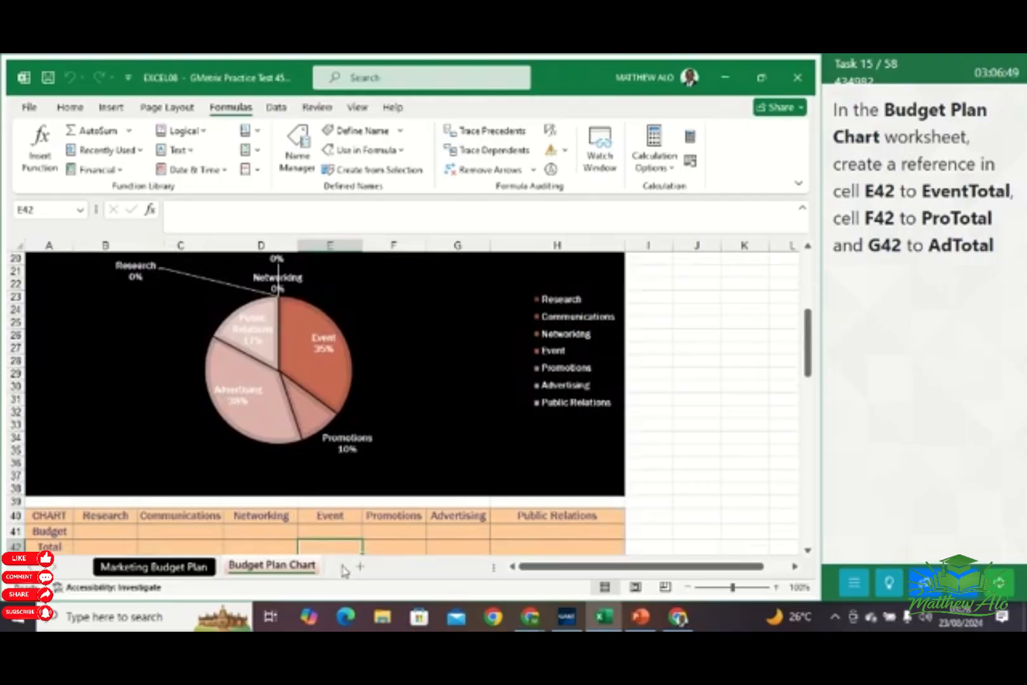
left_click(704, 229)
type("=")
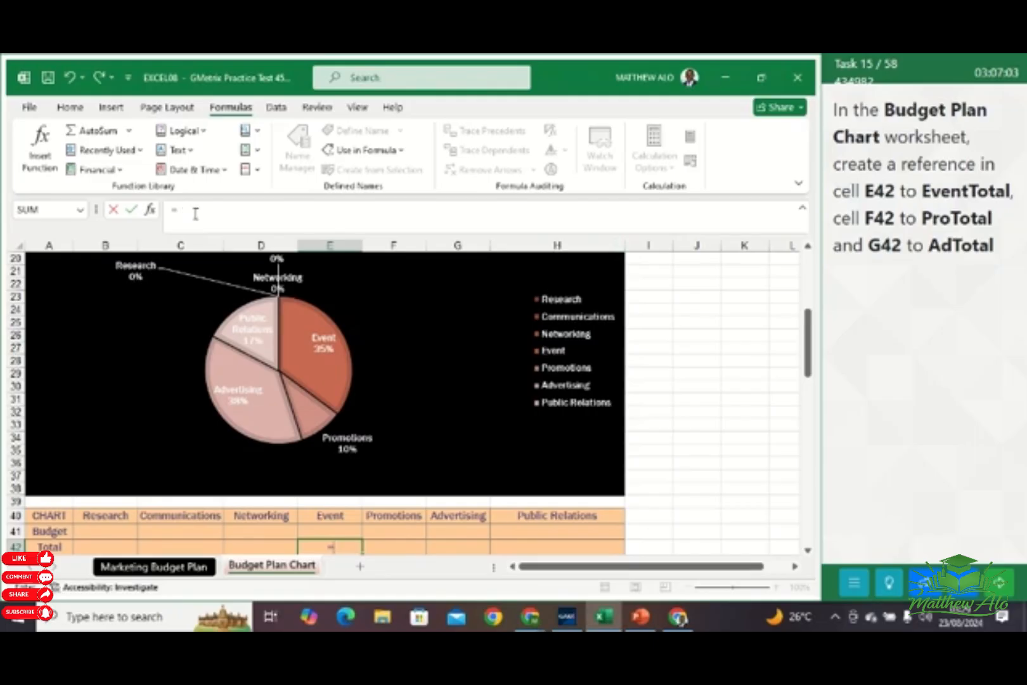
type("E")
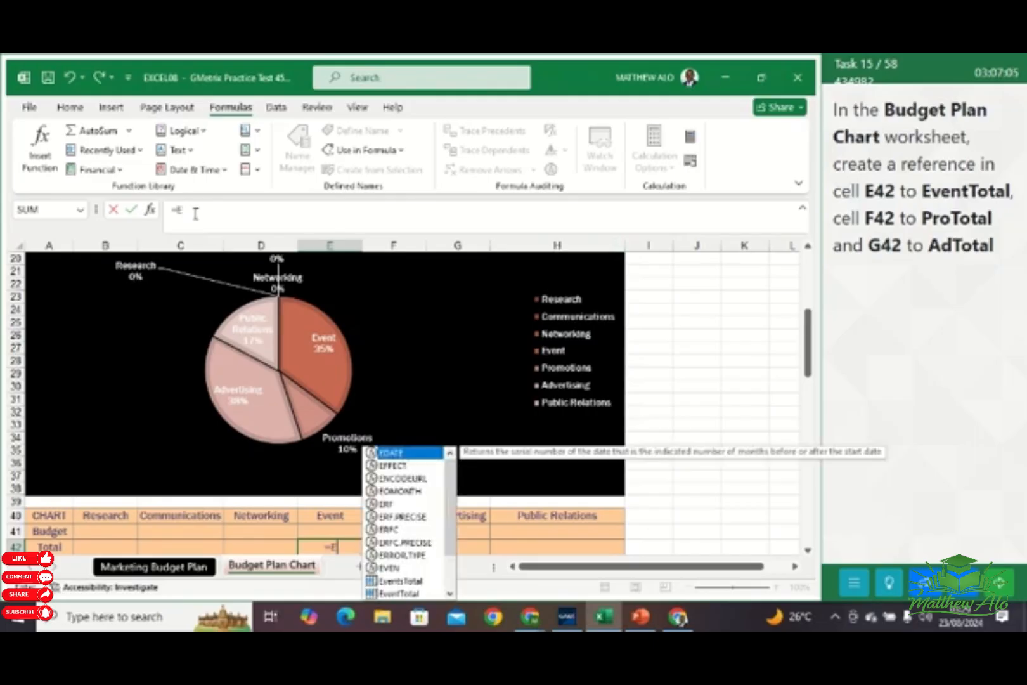
type("v")
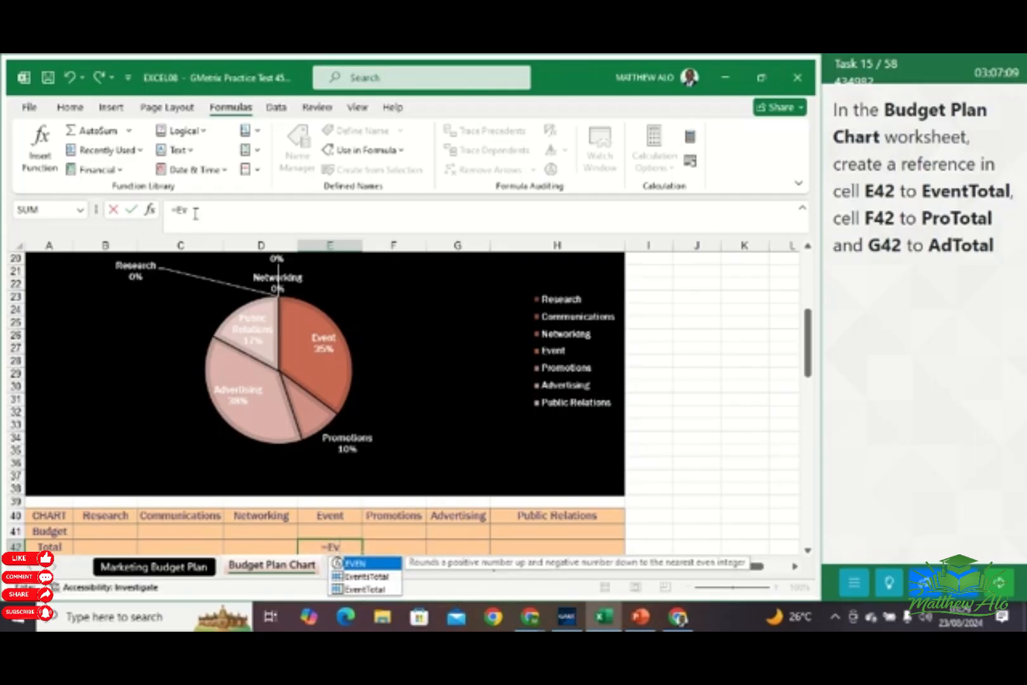
left_click(368, 590)
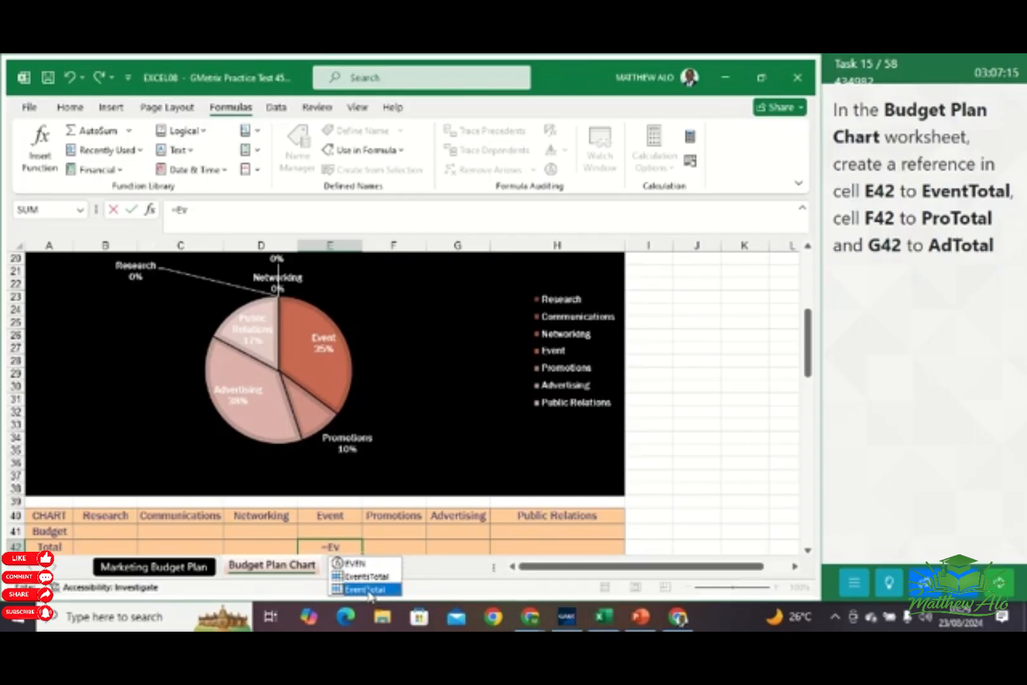
double_click(368, 591)
scroll(427, 512, "down", 1)
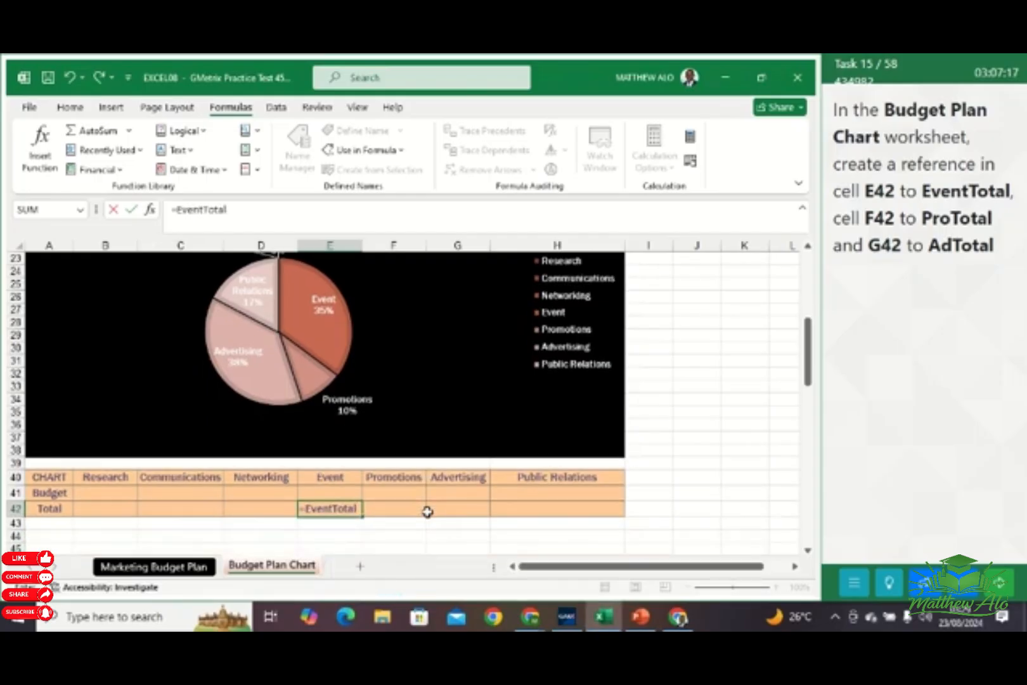
key("Return")
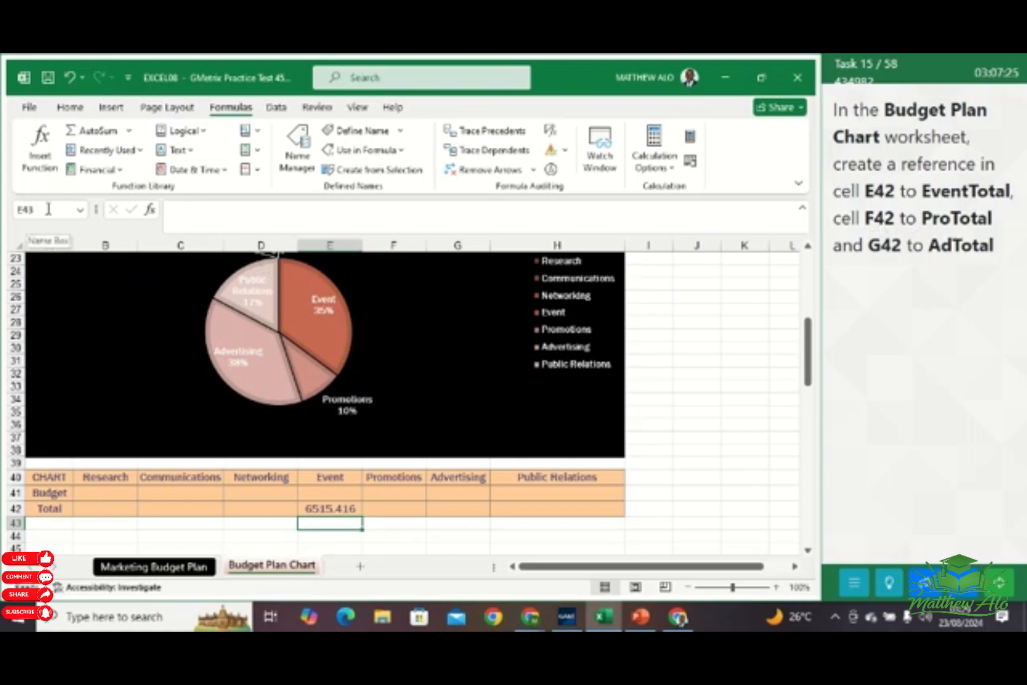
Enter the formula =ProTotal in cell F42 for the Promotions total
left_click(392, 511)
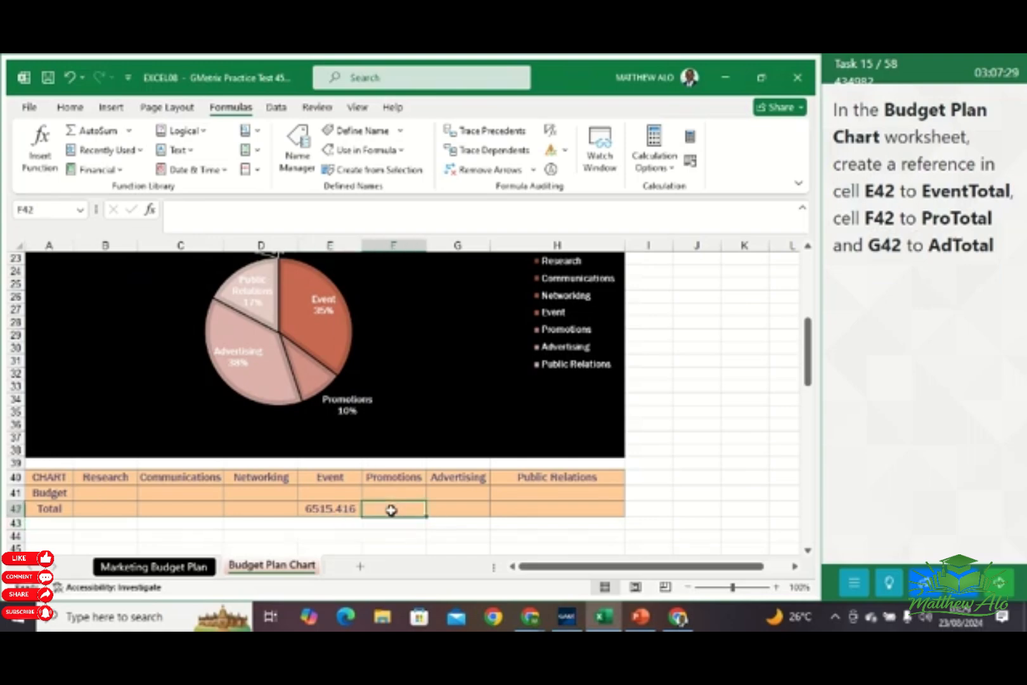
type("=")
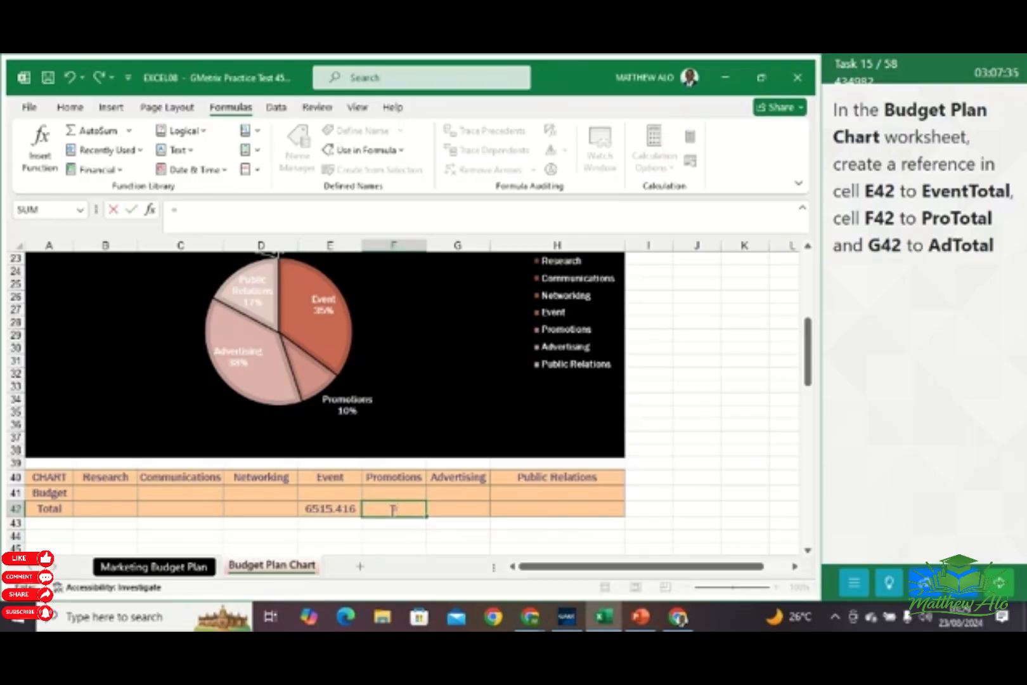
type("pr")
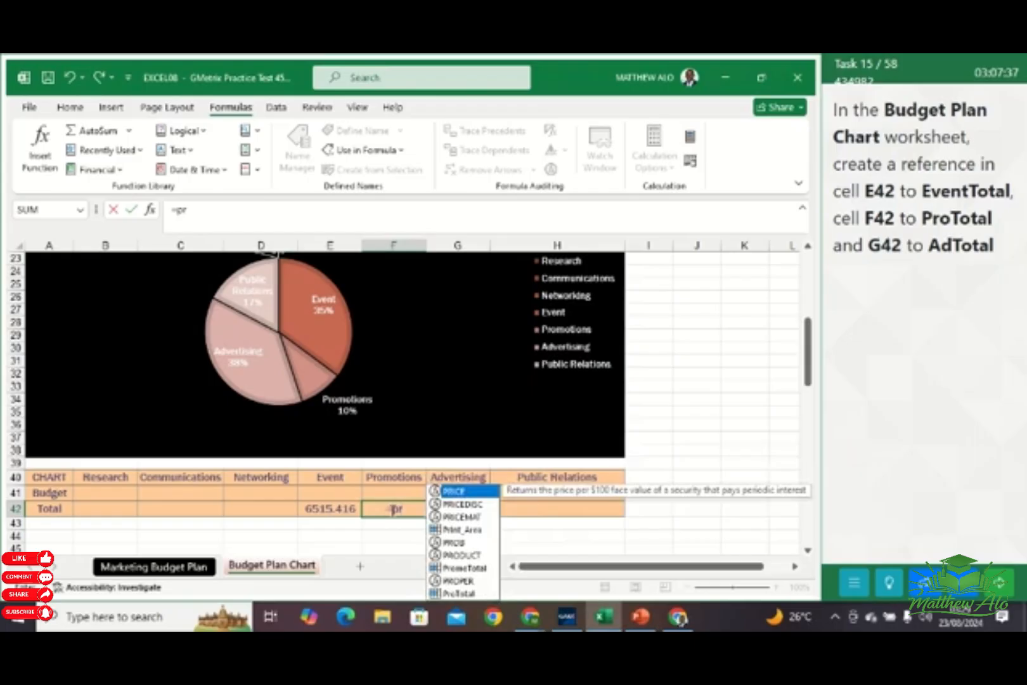
type("o")
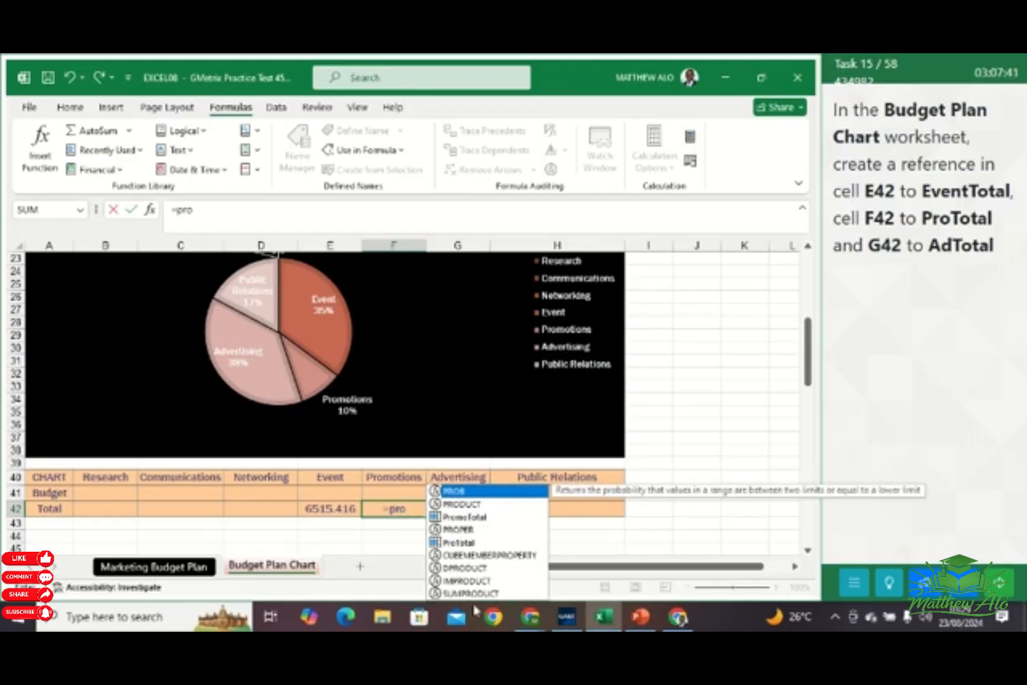
double_click(459, 542)
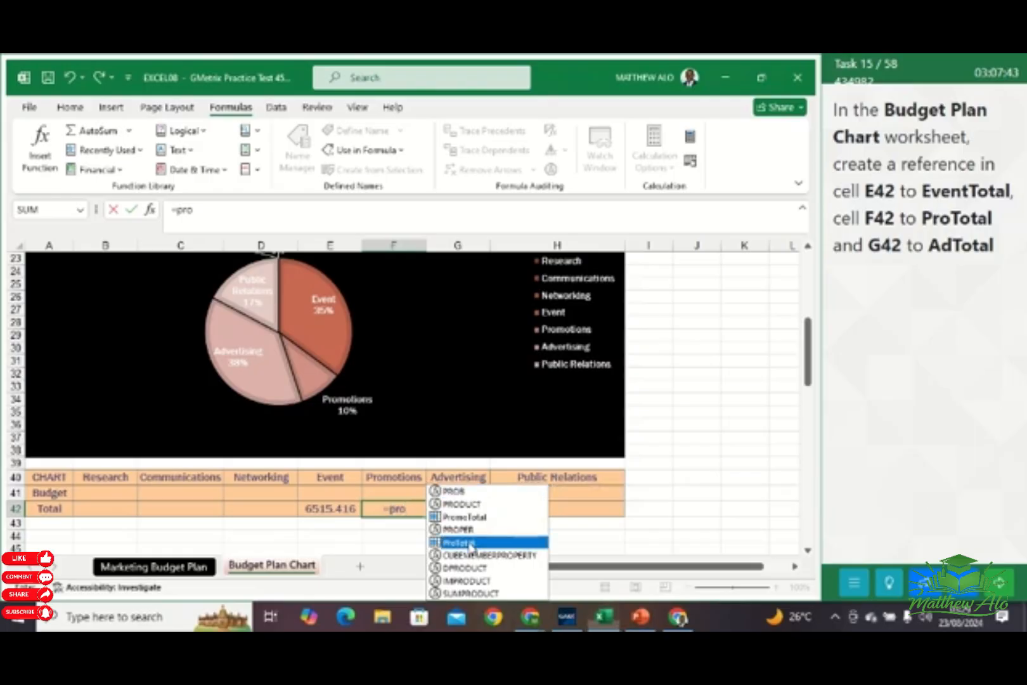
key("Return")
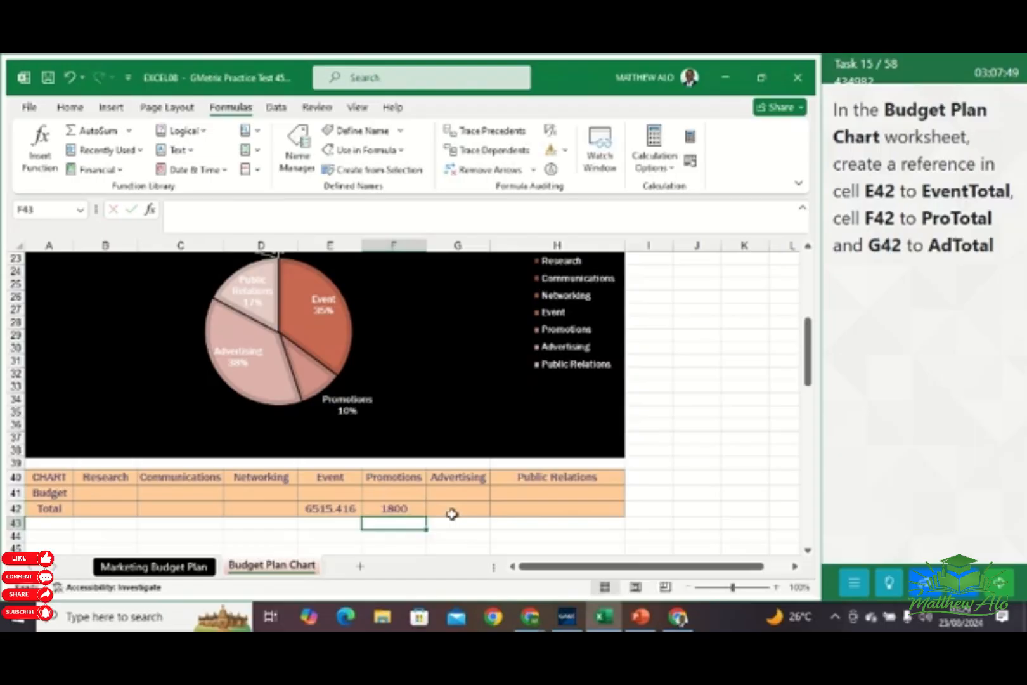
Enter the formula =AdTotal in cell G42 for the Advertising total
left_click(452, 511)
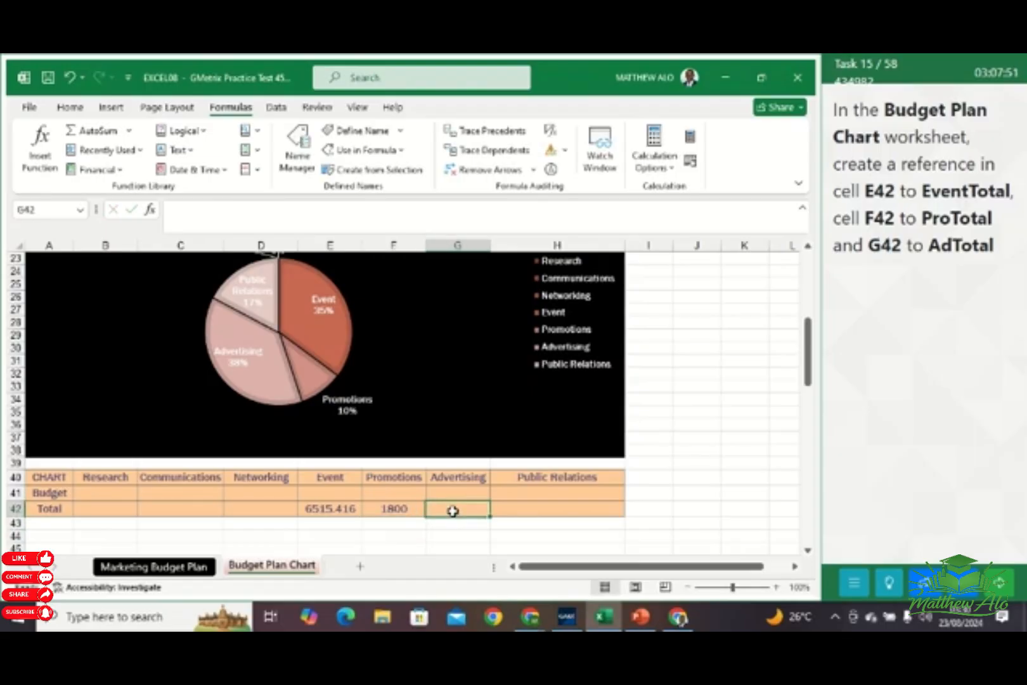
type("=")
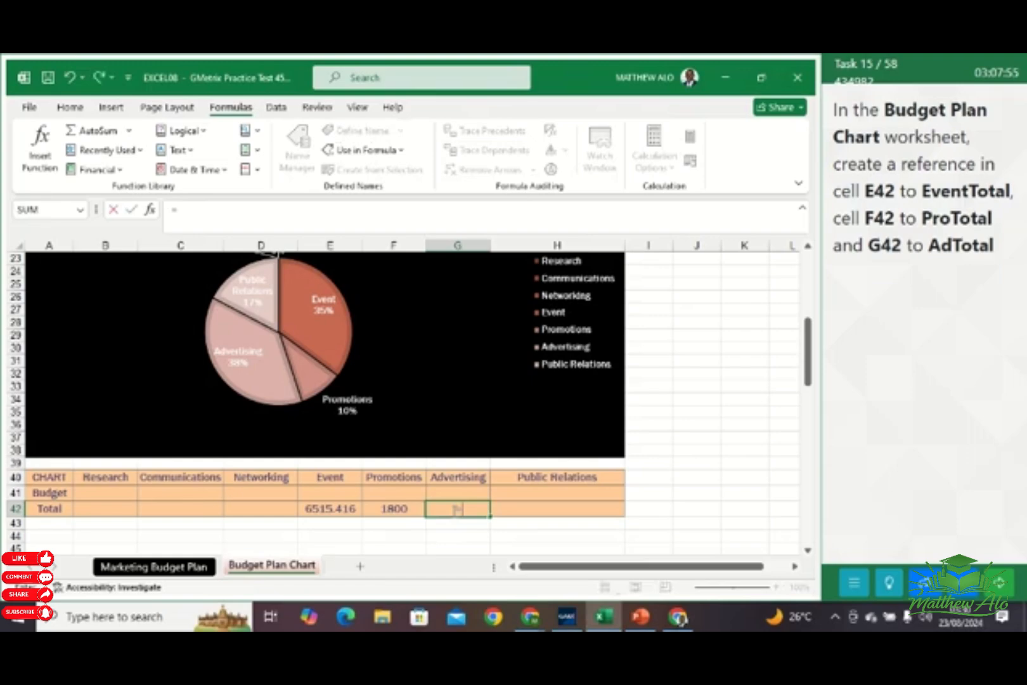
type("Ad")
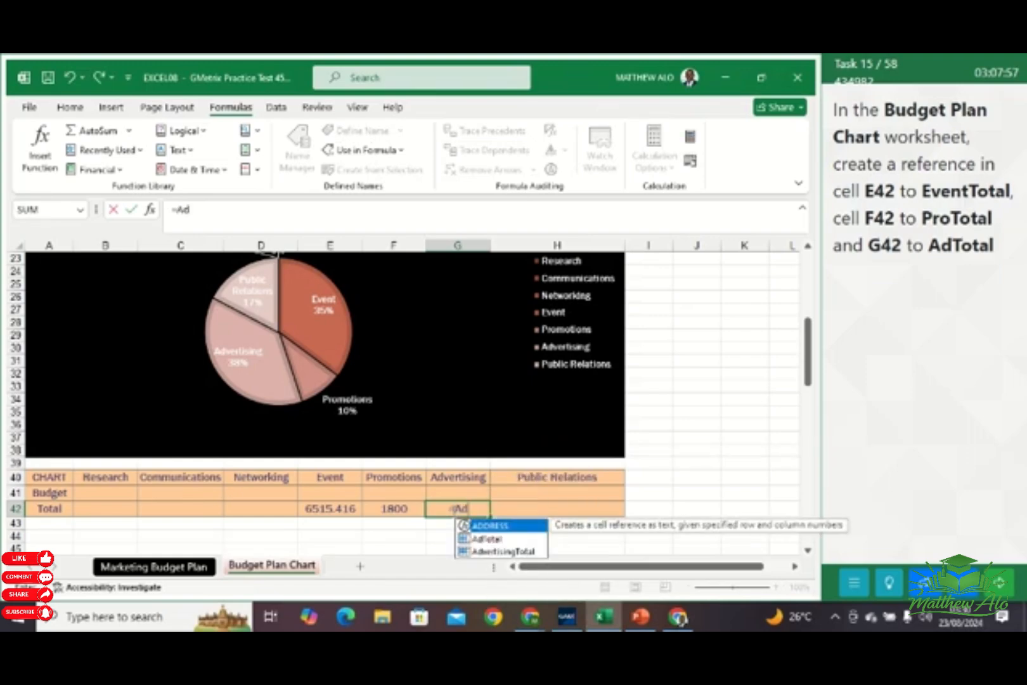
double_click(487, 540)
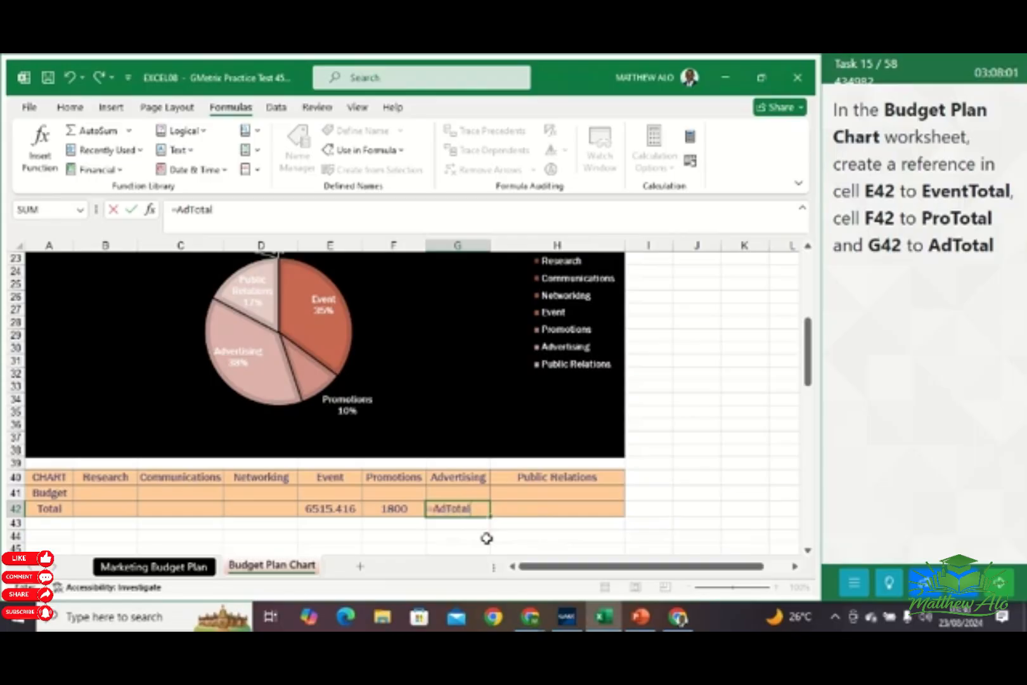
key("Return")
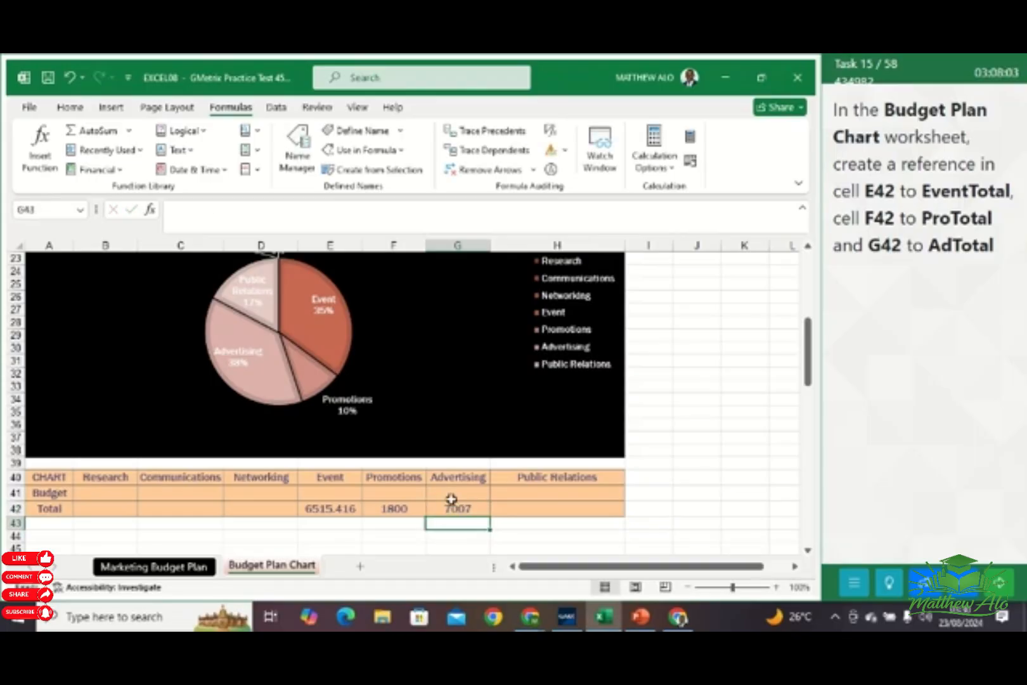
Go to the next task and switch the Budget Plan Chart worksheet to Page Break Preview
left_click(999, 583)
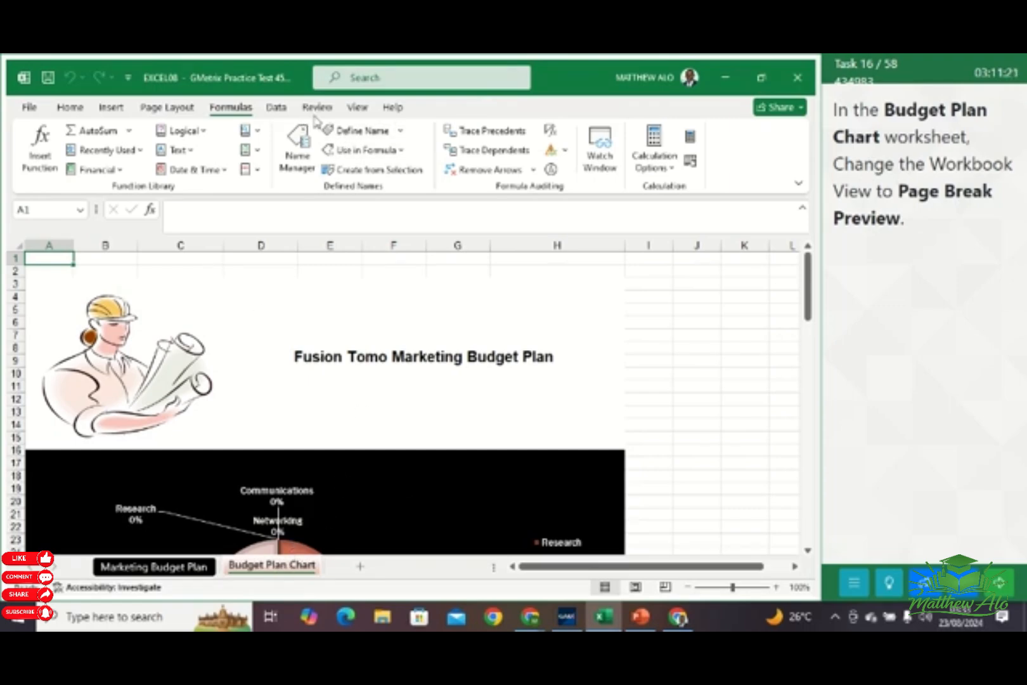
left_click(358, 107)
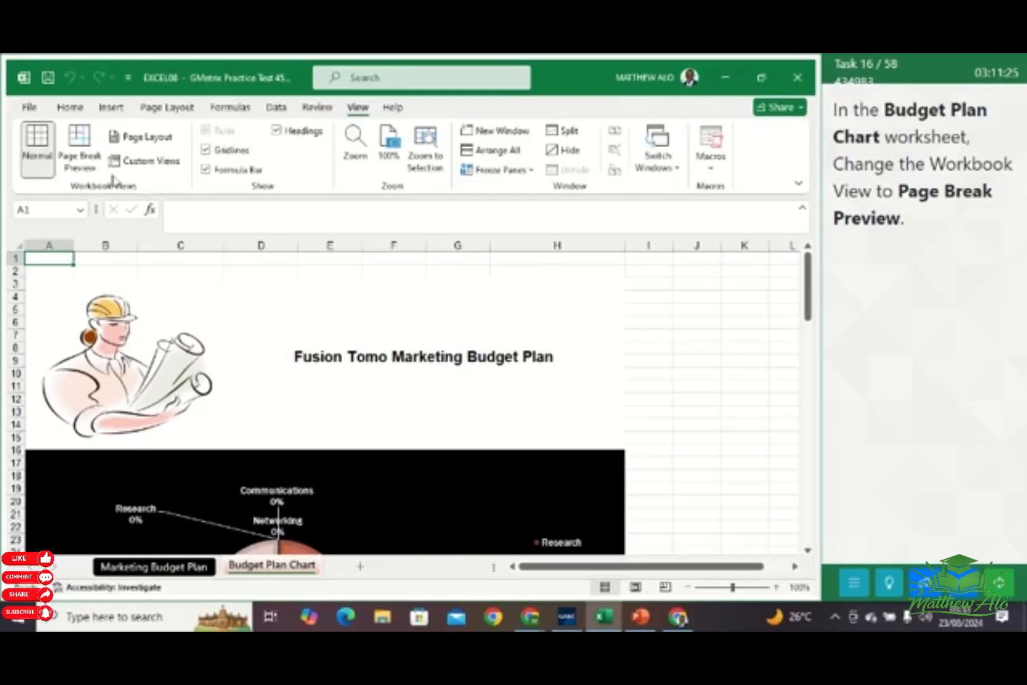
left_click(88, 149)
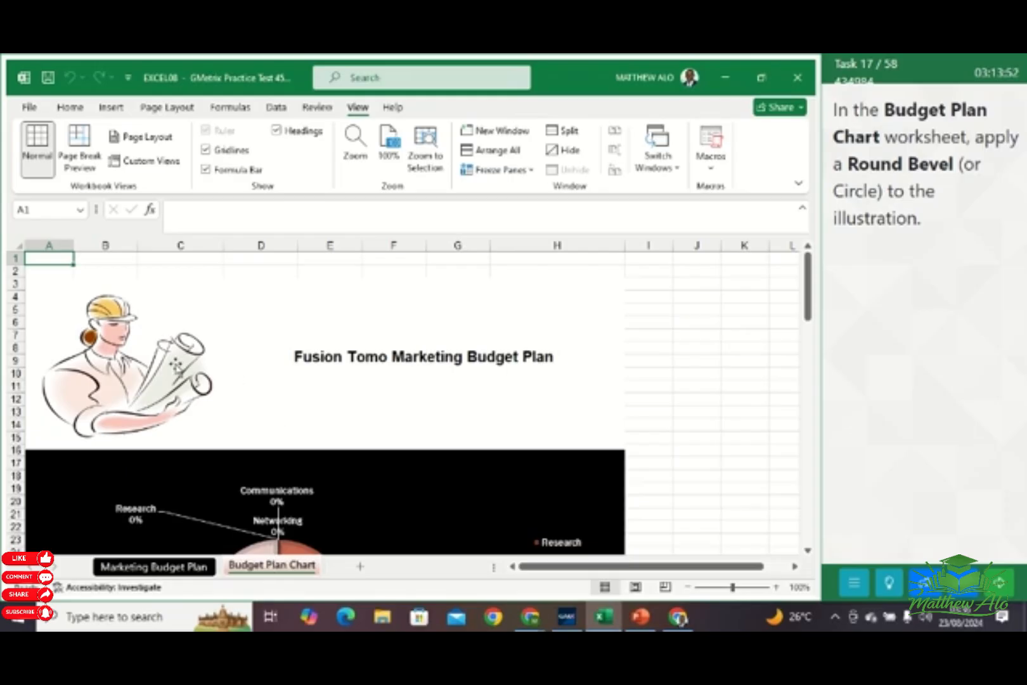
Apply the Round bevel effect to the illustration on the Budget Plan Chart worksheet, and deselect it
left_click(176, 367)
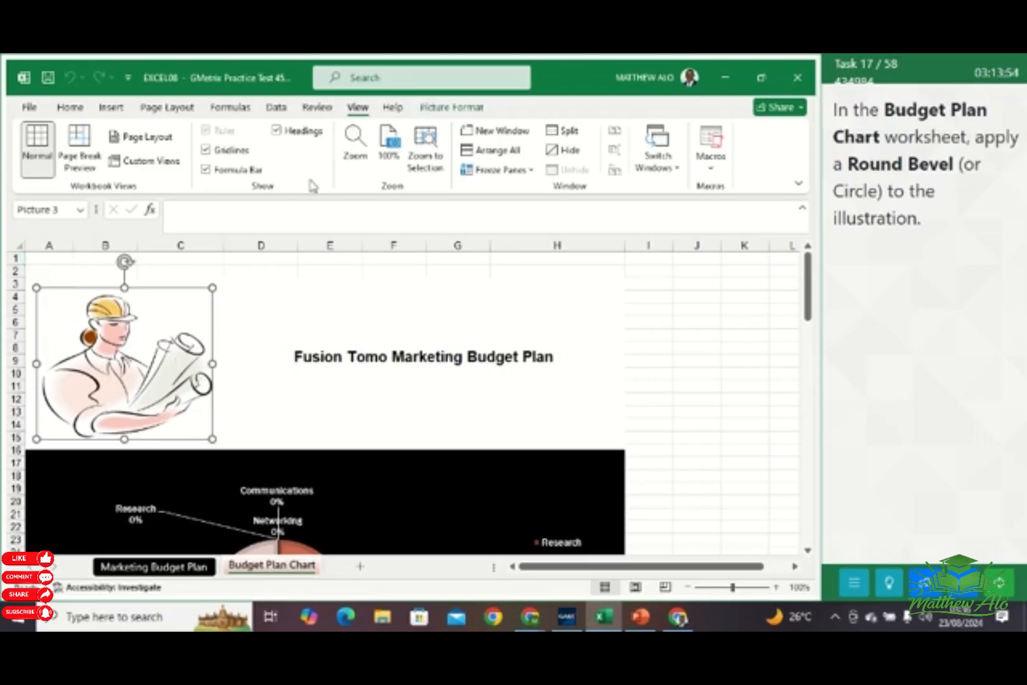
left_click(453, 107)
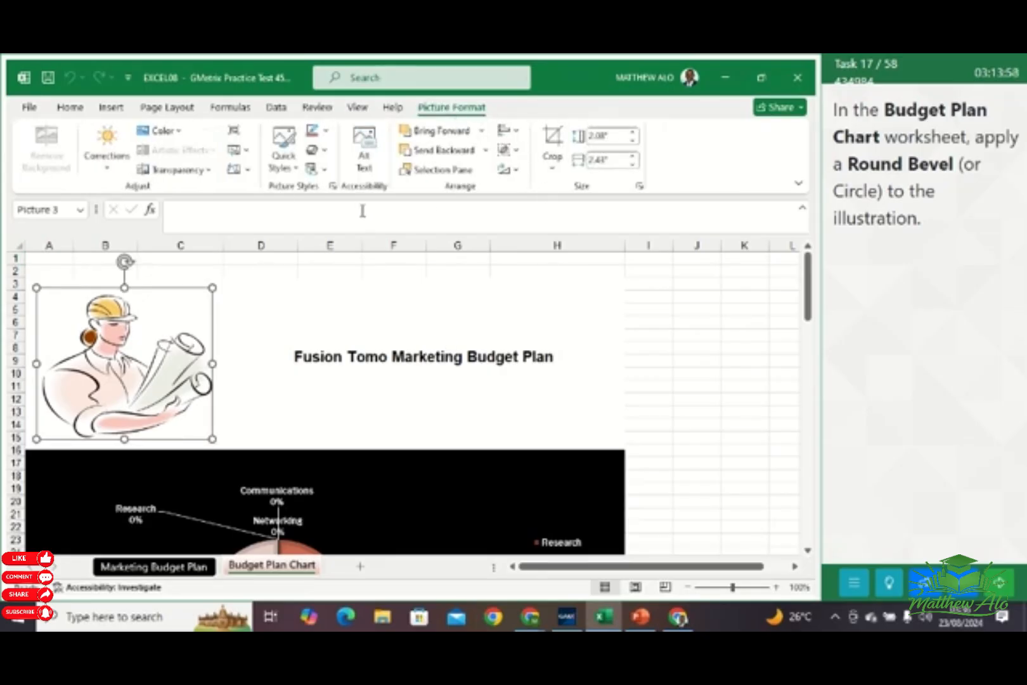
left_click(321, 154)
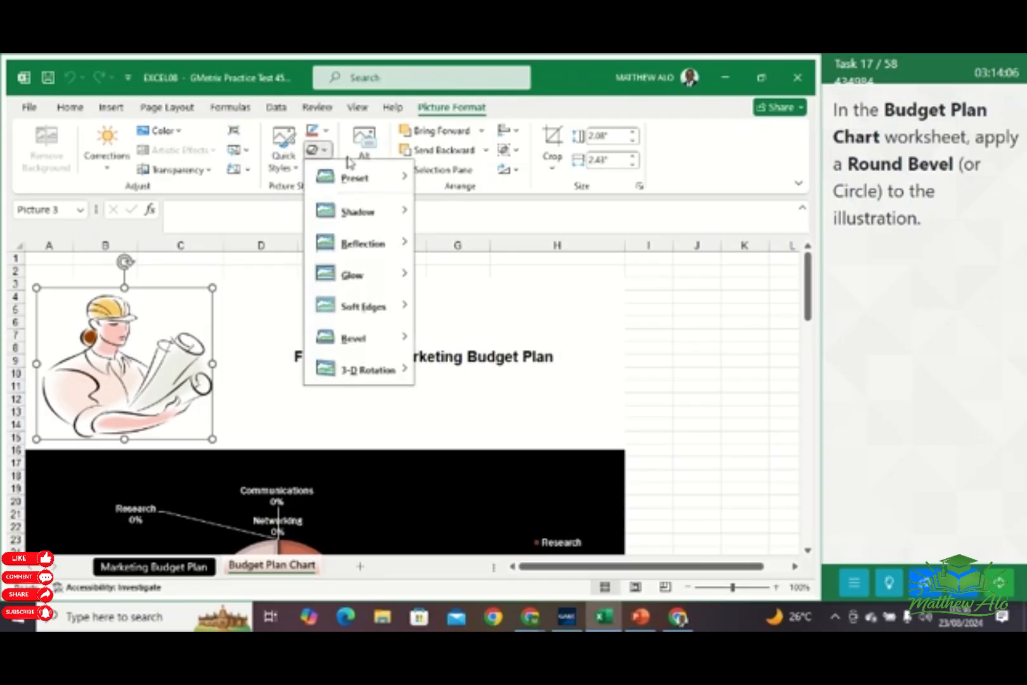
mouse_move(352, 340)
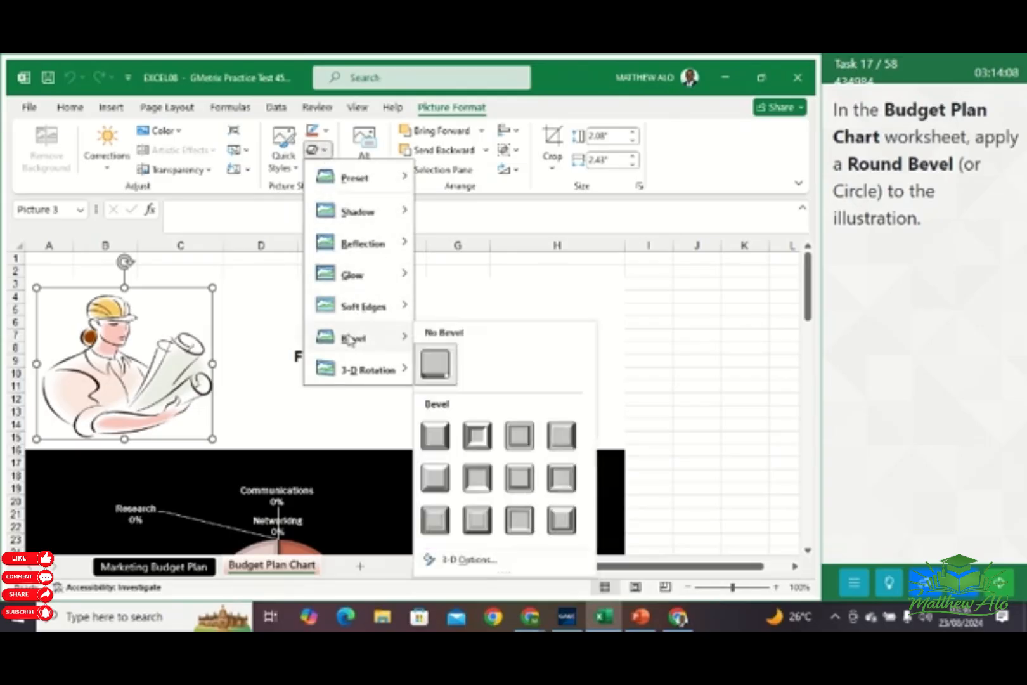
left_click(436, 436)
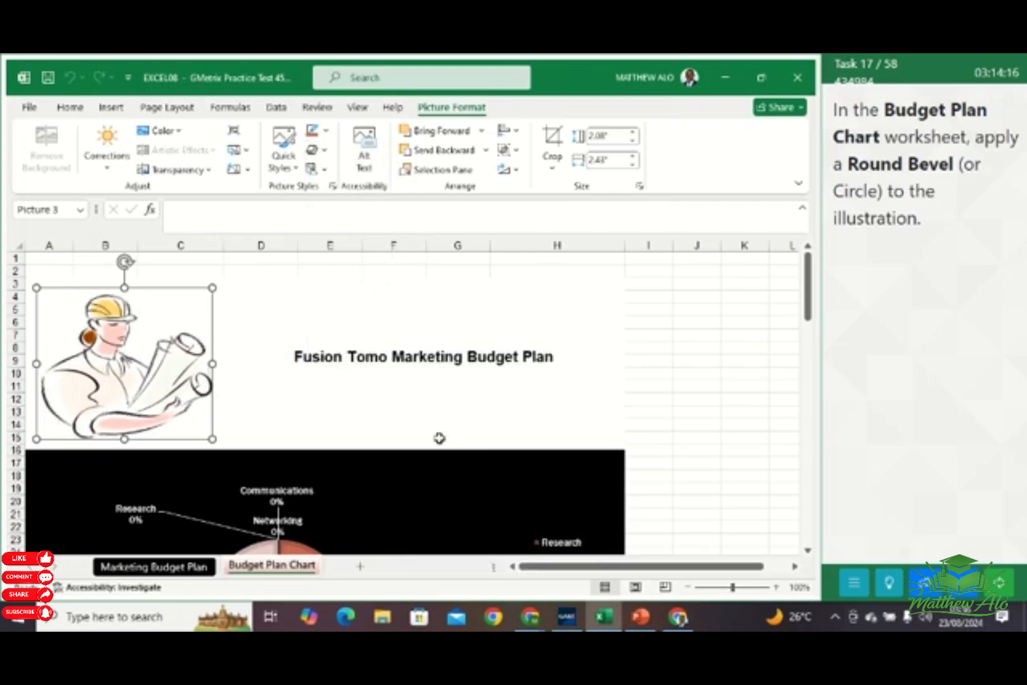
left_click(583, 331)
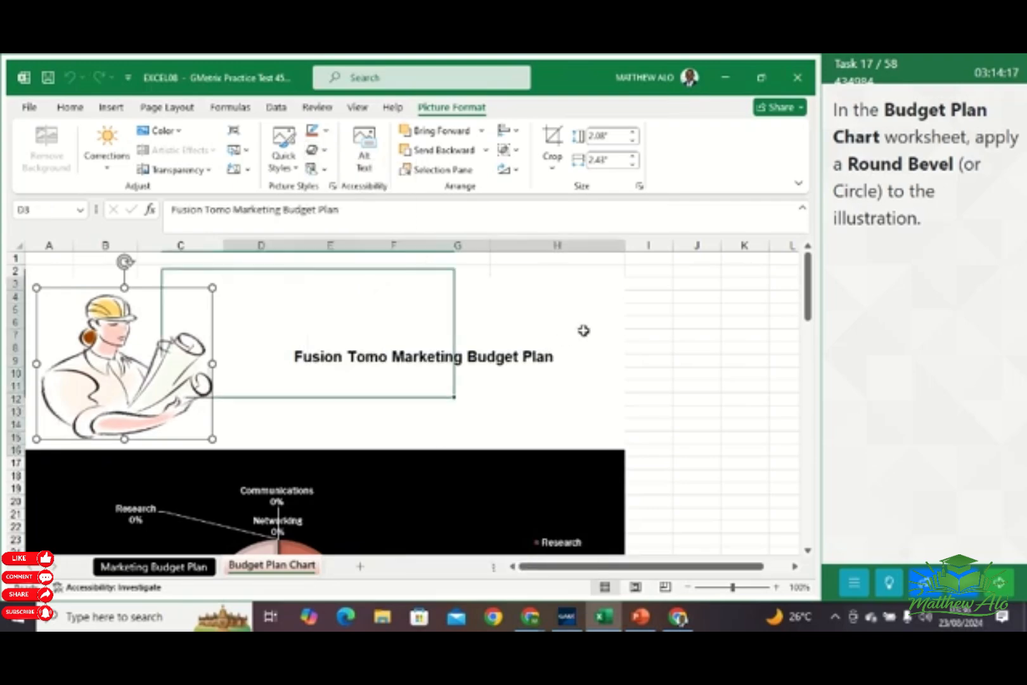
left_click(637, 360)
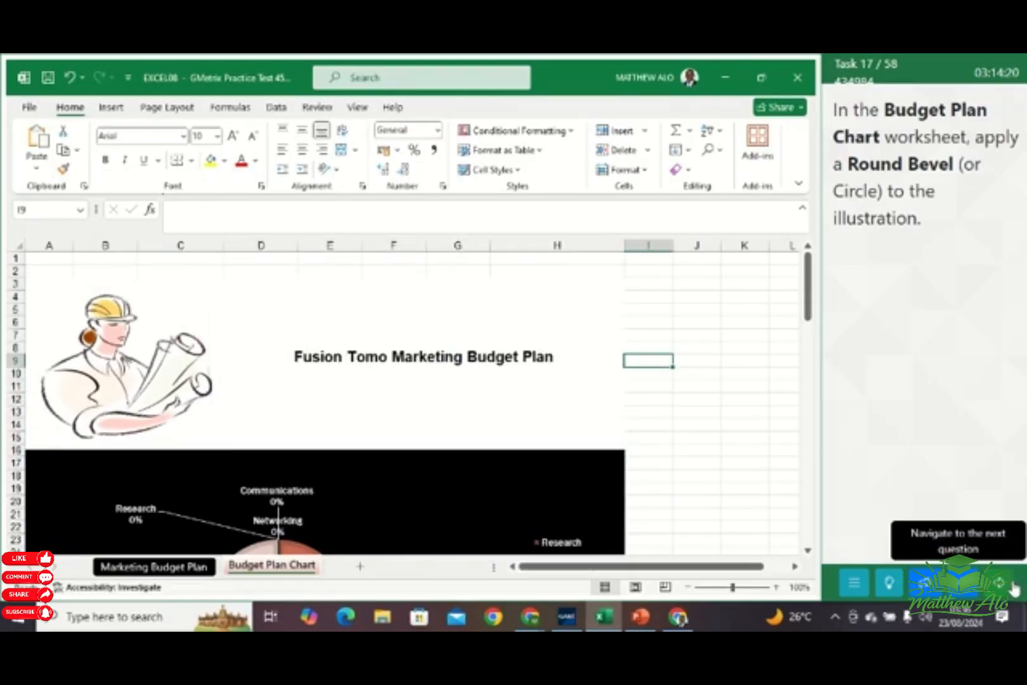
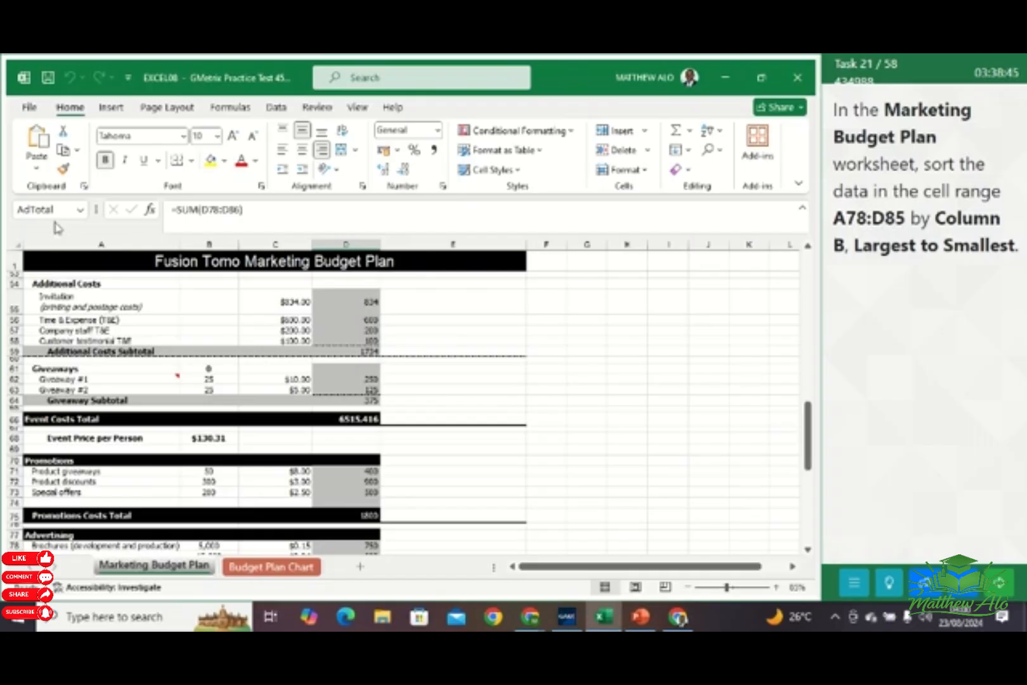
Select the cell range A78:D85 in the Advertising section of the Marketing Budget Plan worksheet
left_click(55, 209)
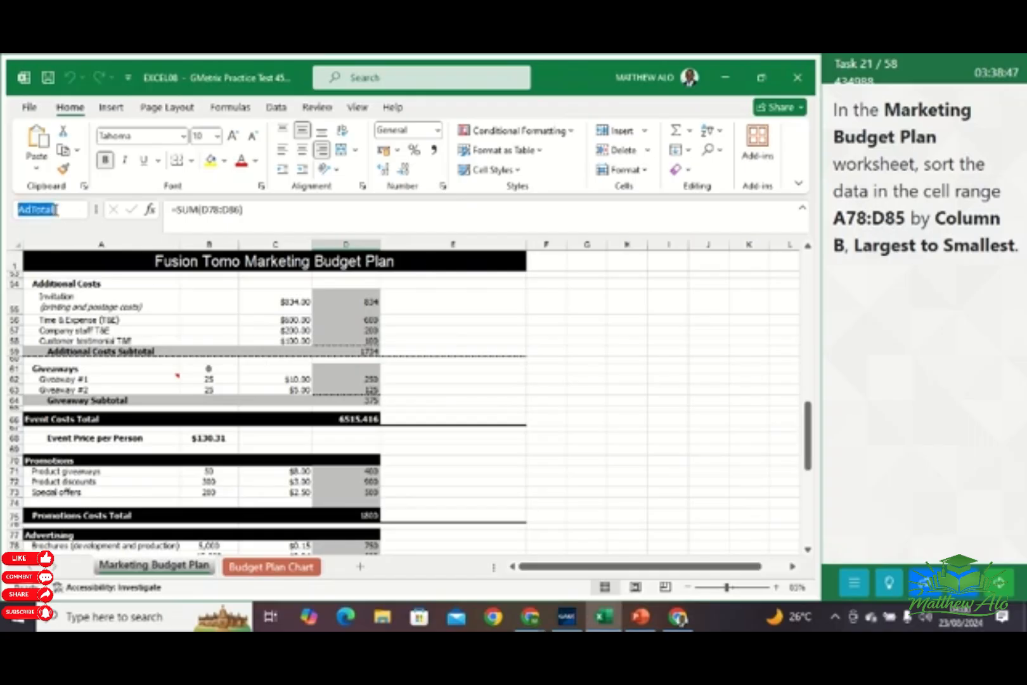
type("A")
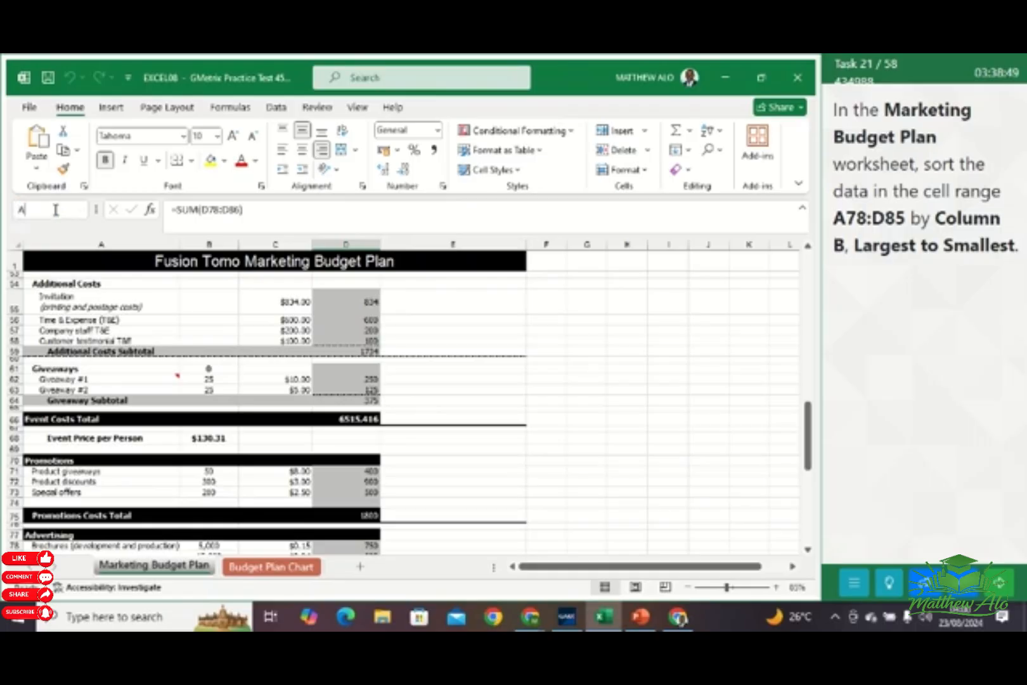
type("78:D85")
key("Return")
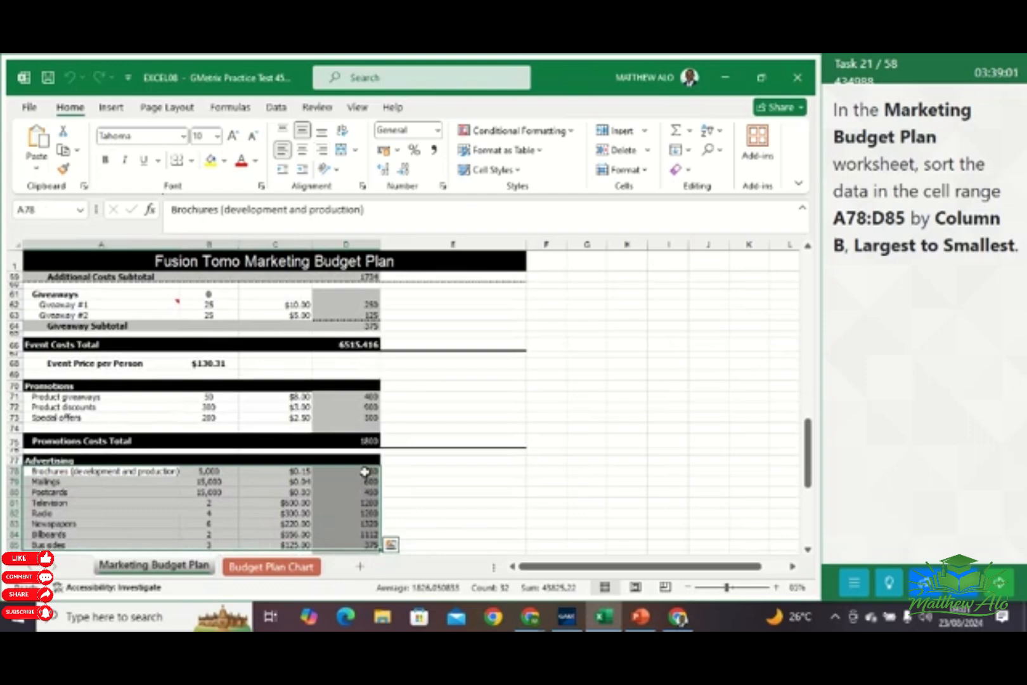
scroll(384, 442, "down", 1)
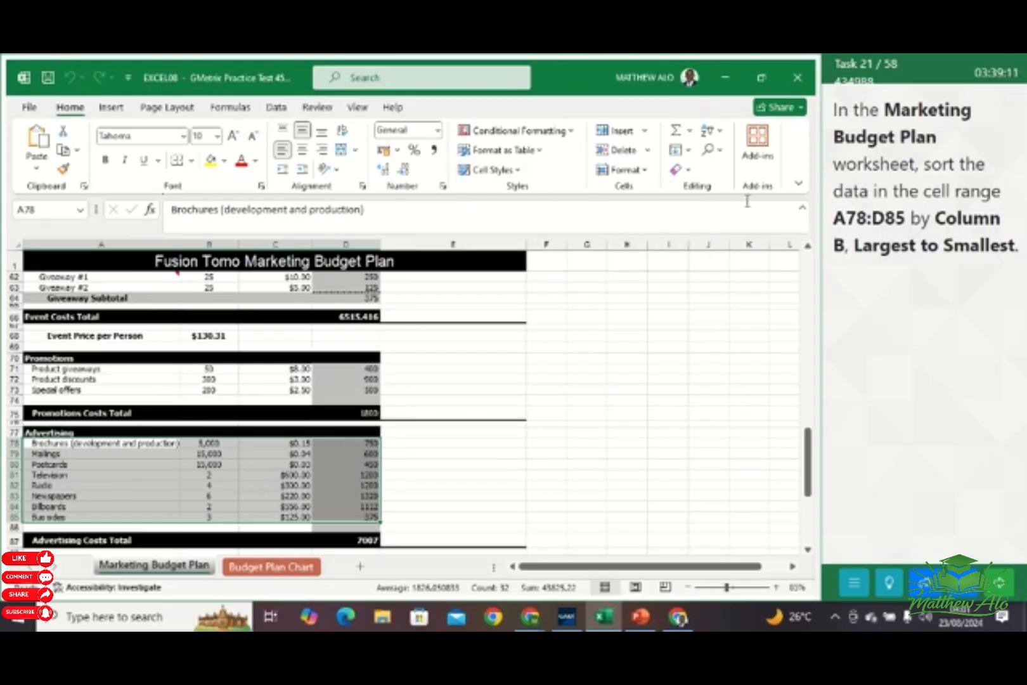
Apply a custom sort to the selected advertising rows by Column B on cell values, ordered Largest to Smallest
left_click(720, 135)
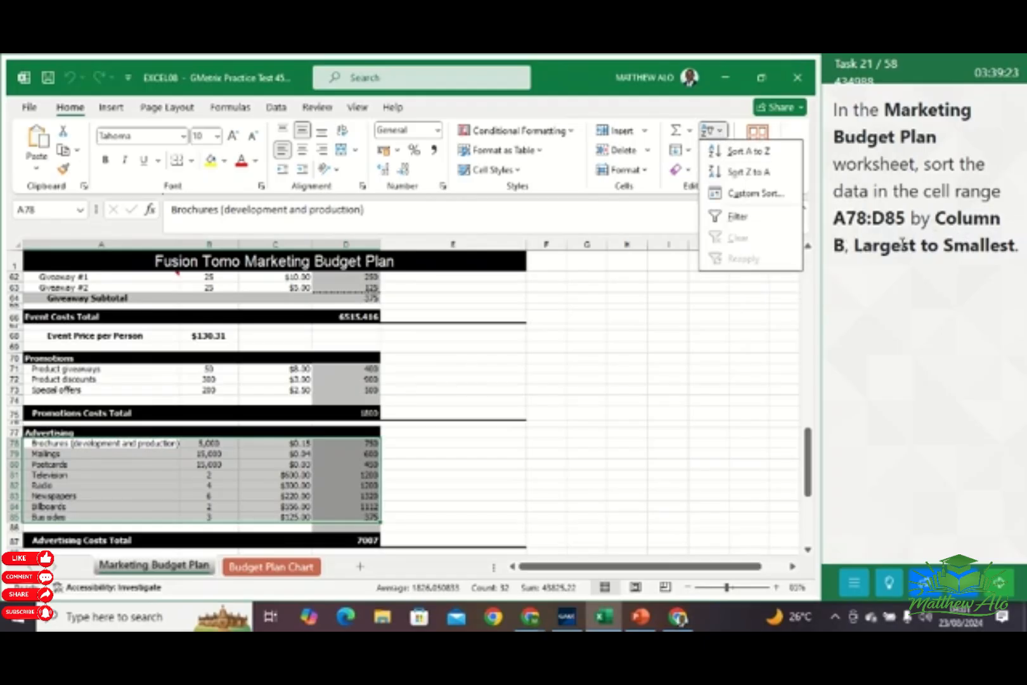
left_click(756, 195)
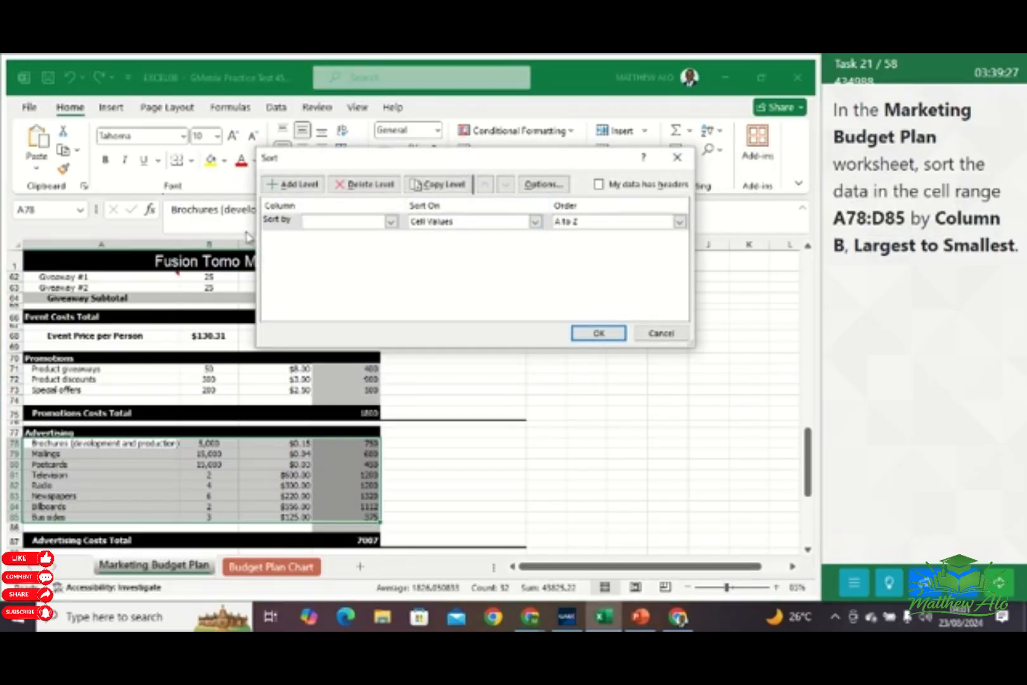
left_click(391, 222)
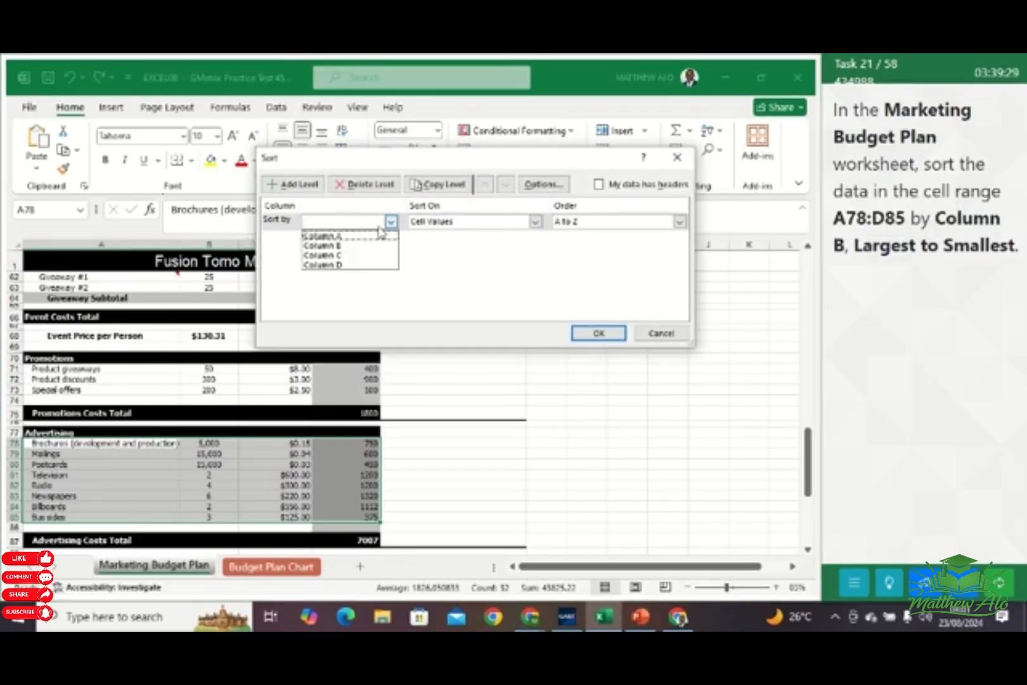
left_click(342, 244)
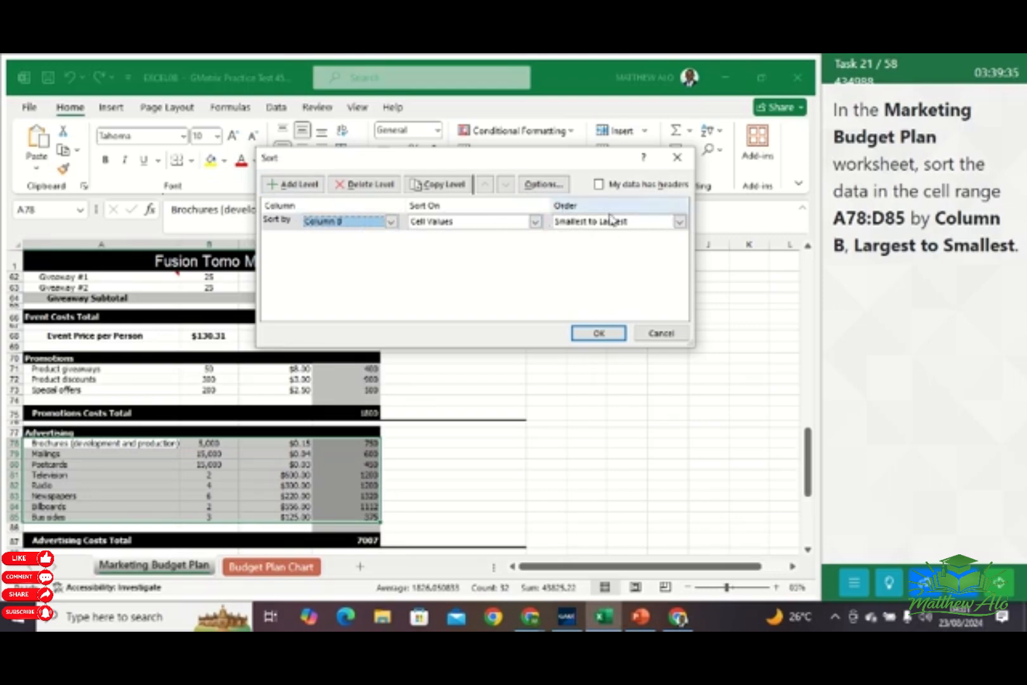
left_click(679, 222)
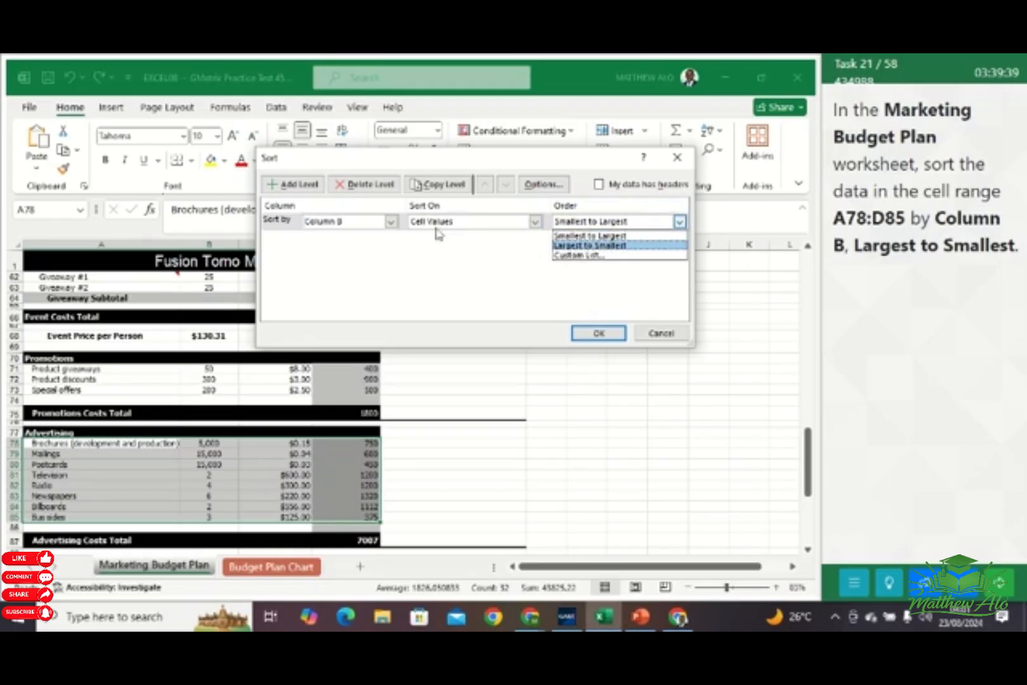
left_click(589, 246)
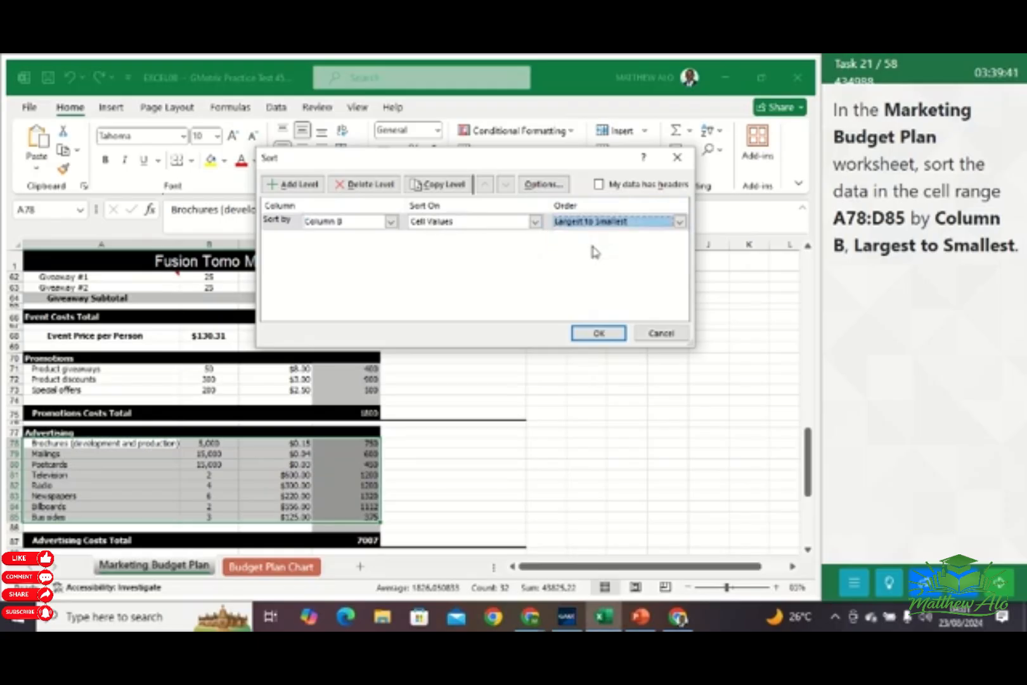
left_click(598, 333)
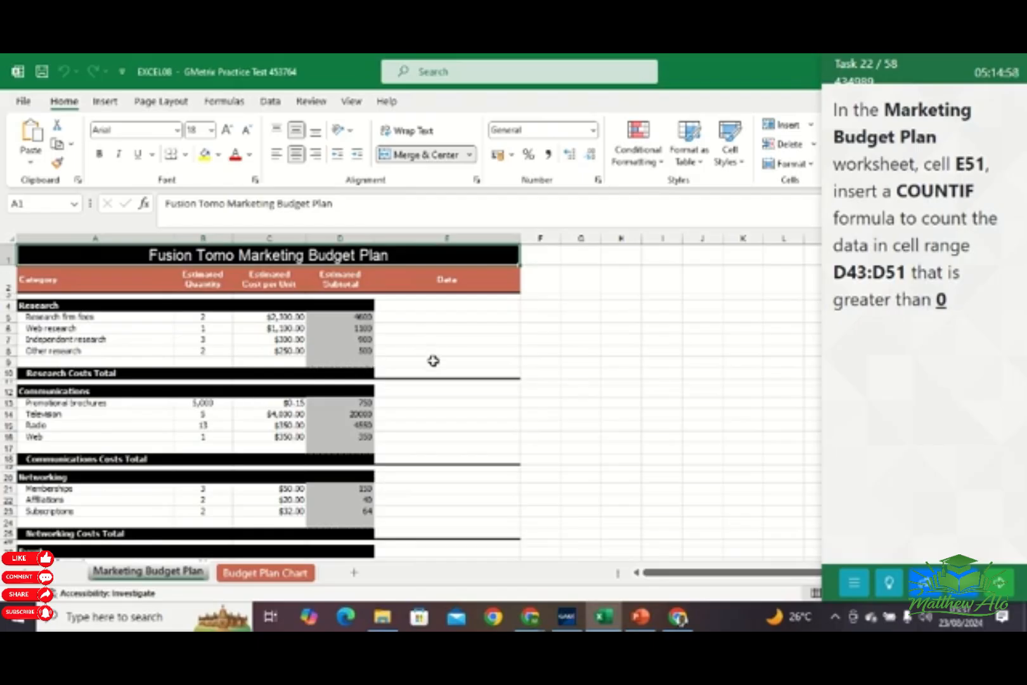
Start a COUNTIF formula in cell E51 of the Marketing Budget Plan worksheet
scroll(432, 365, "down", 6)
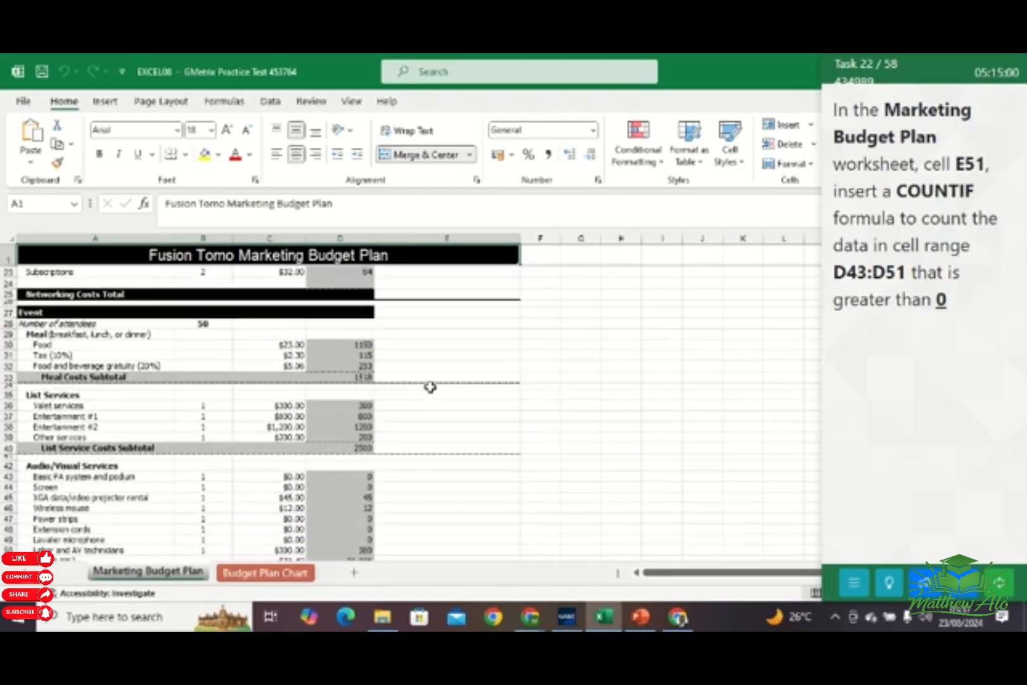
scroll(431, 398, "down", 3)
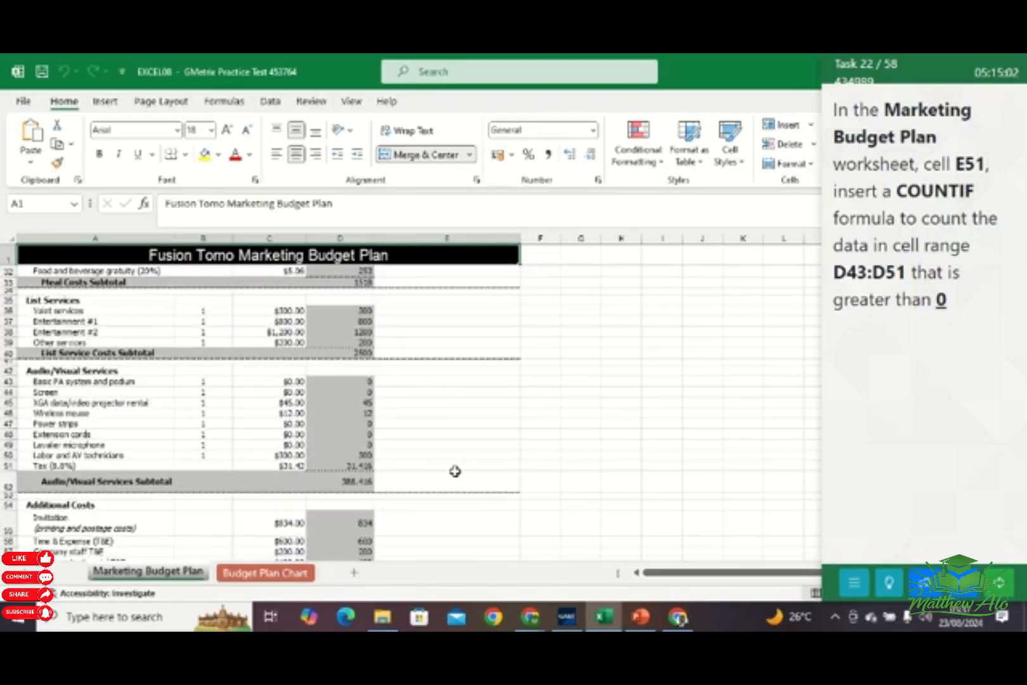
left_click(418, 469)
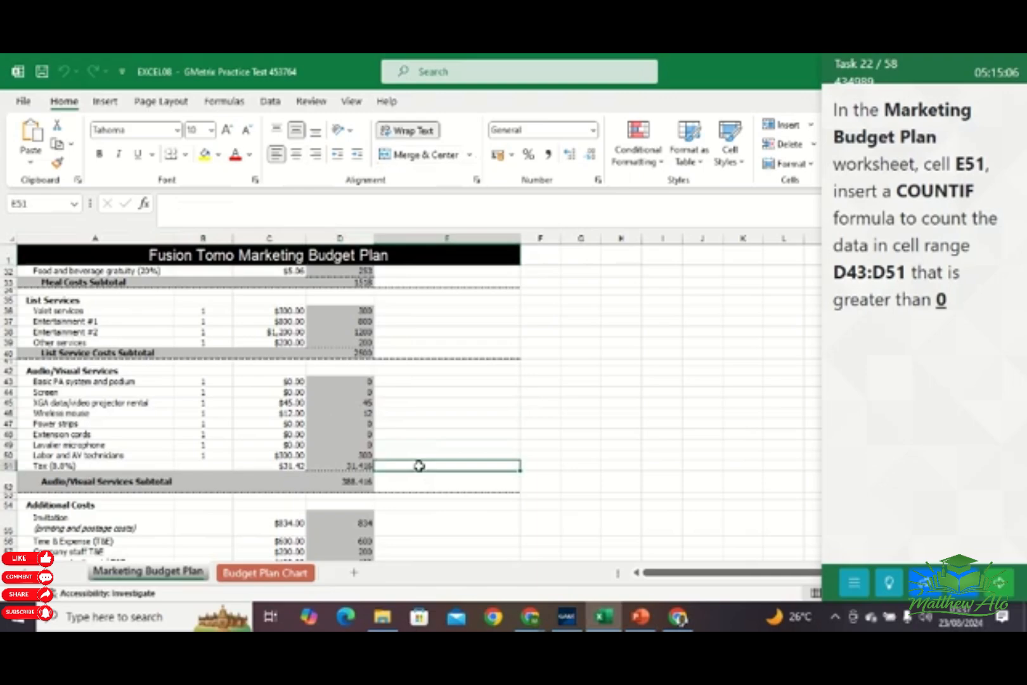
type("=")
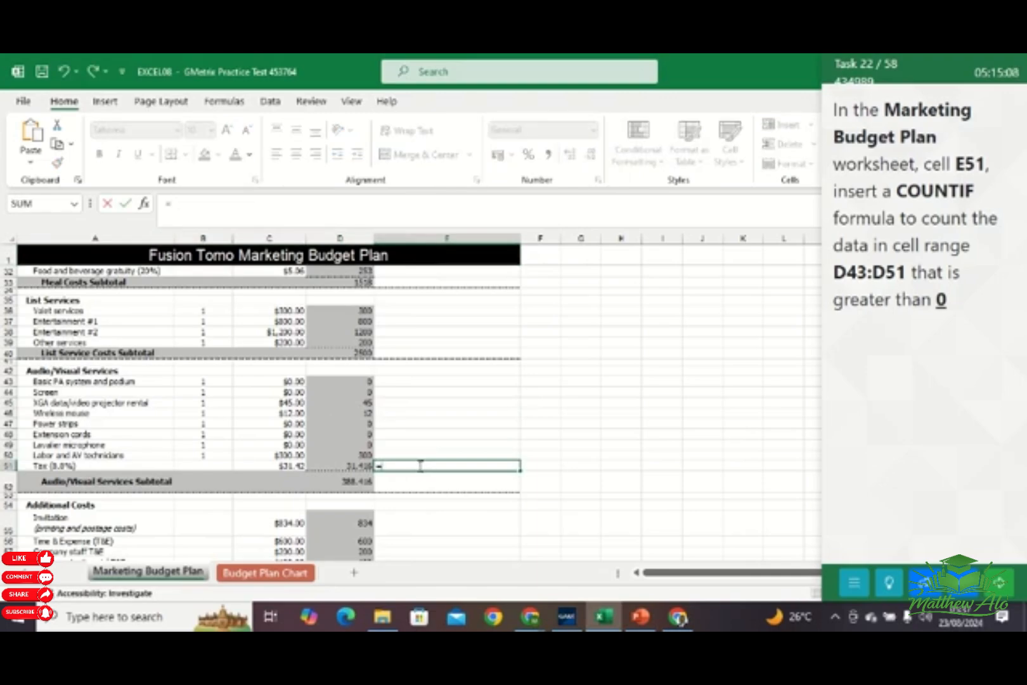
type("COUN")
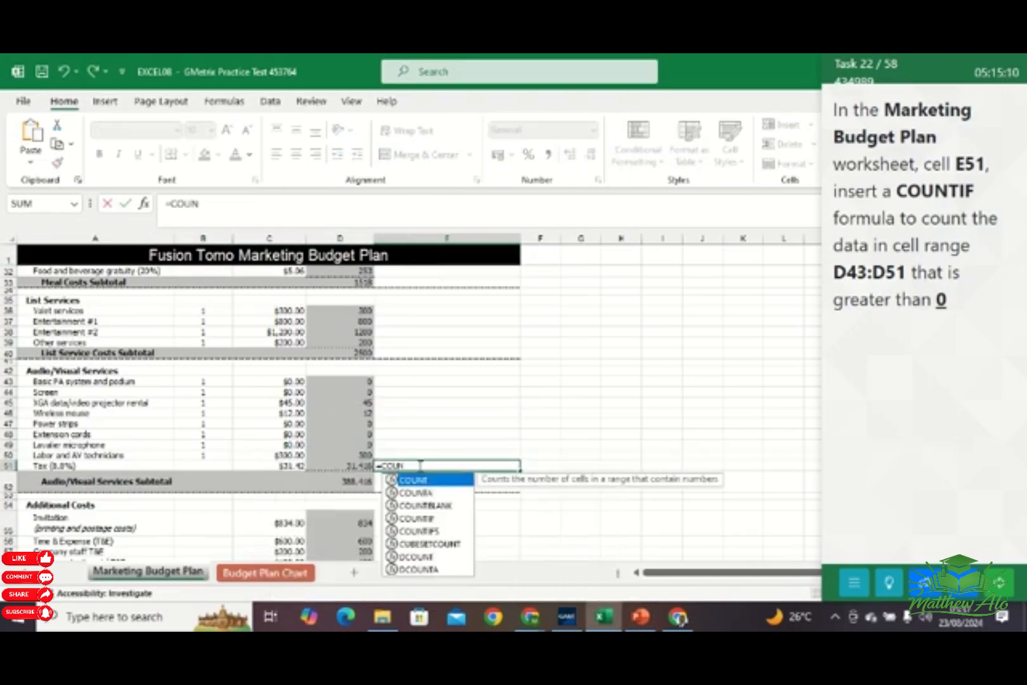
type("F")
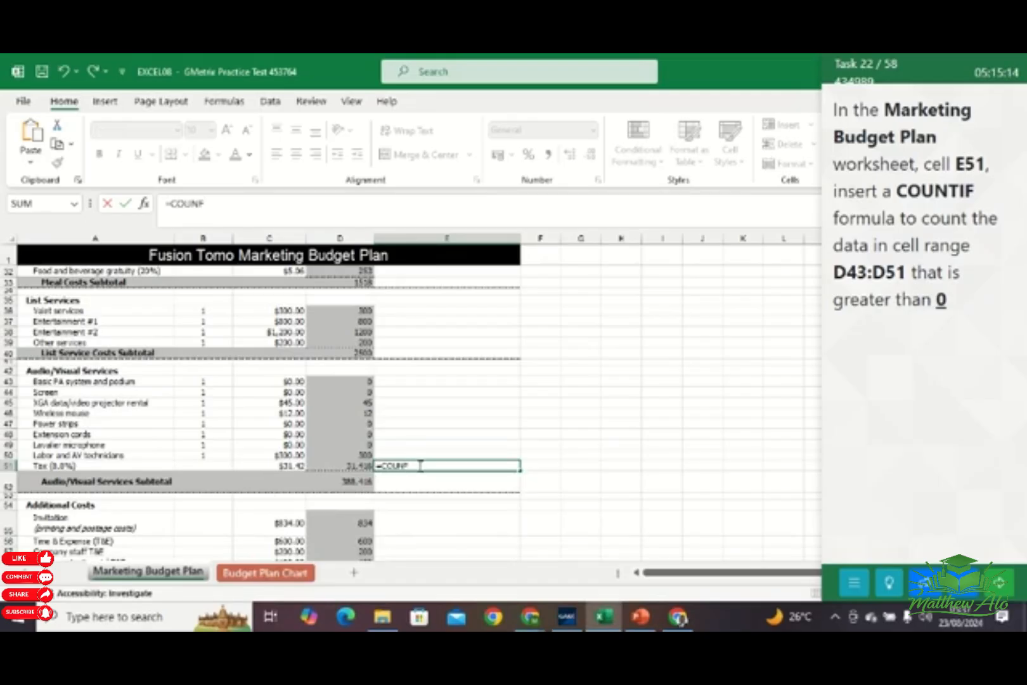
key("BackSpace")
type("TI")
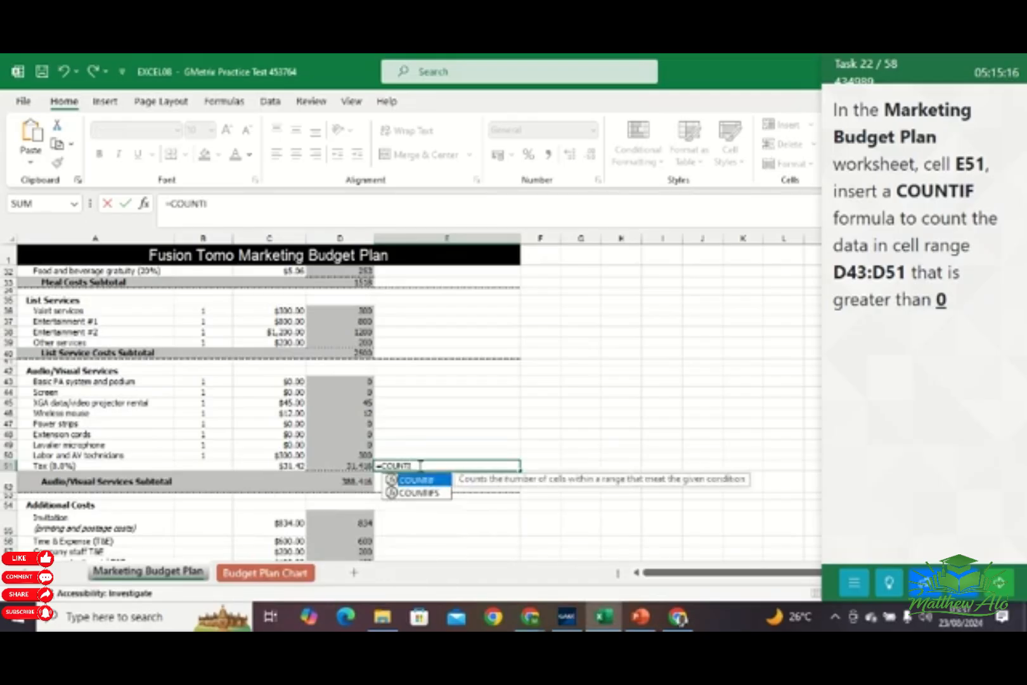
type("F(")
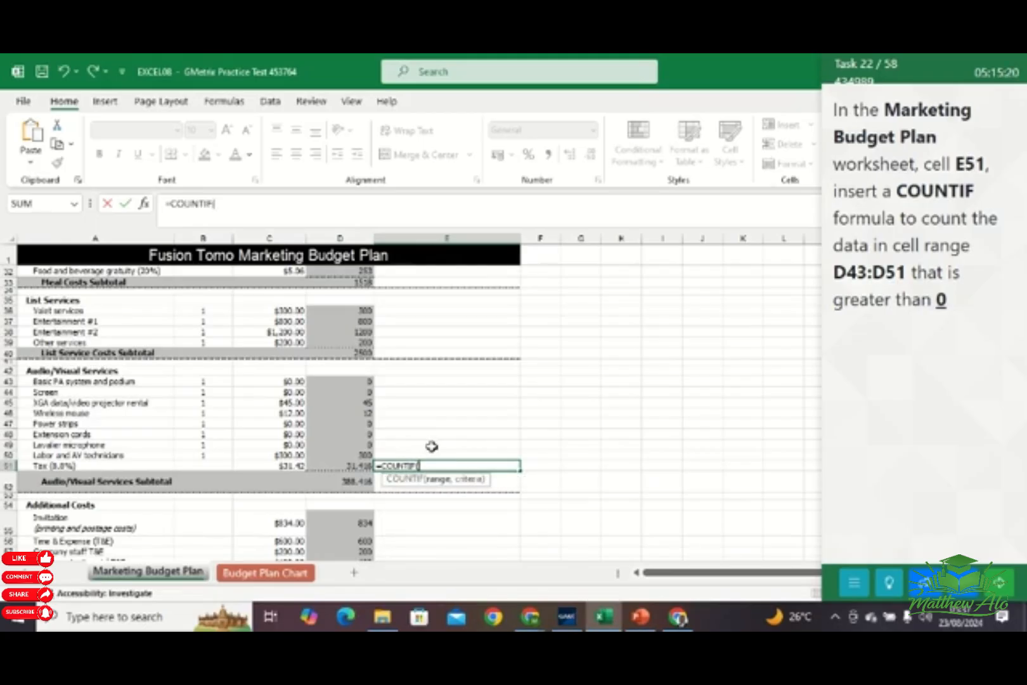
type("D")
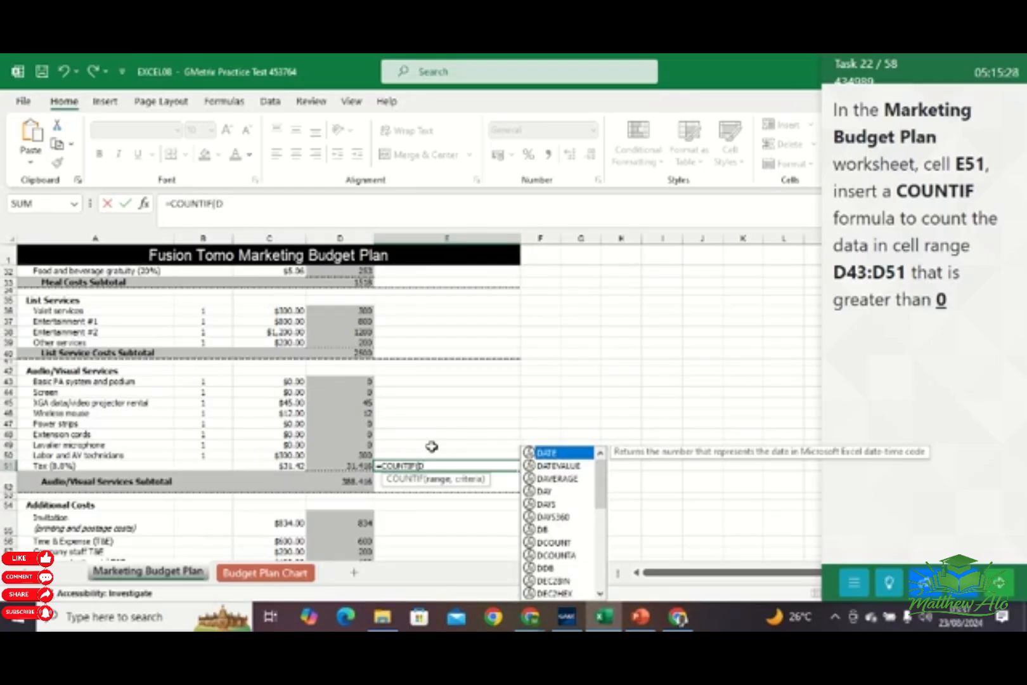
Complete the COUNTIF formula with the range (D43:D51) and the criterion ">0", and enter it
key("BackSpace")
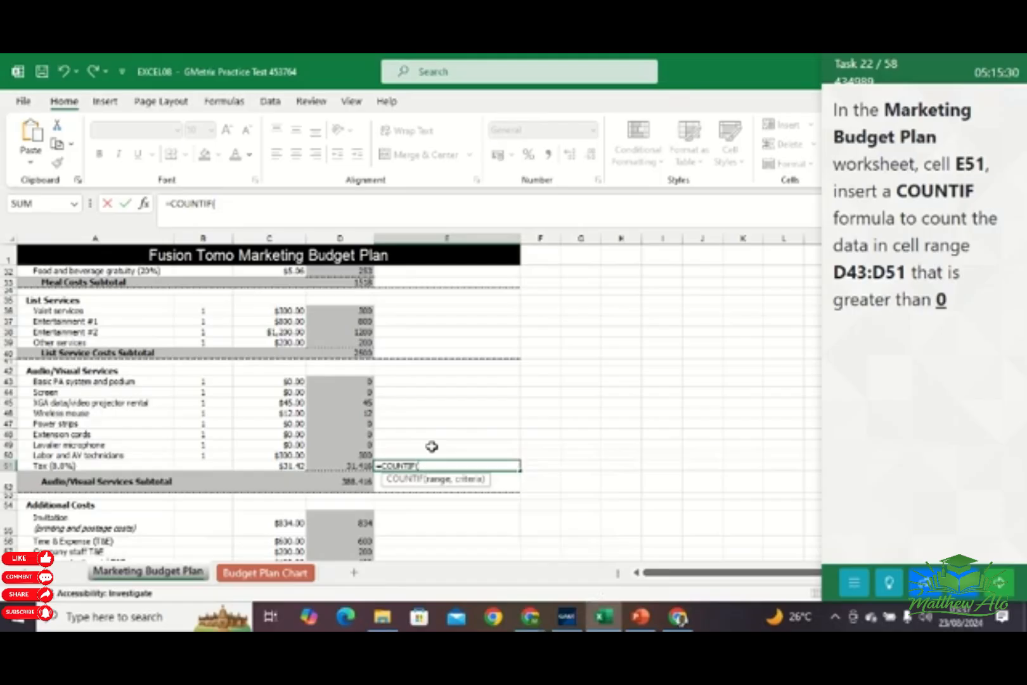
type("D")
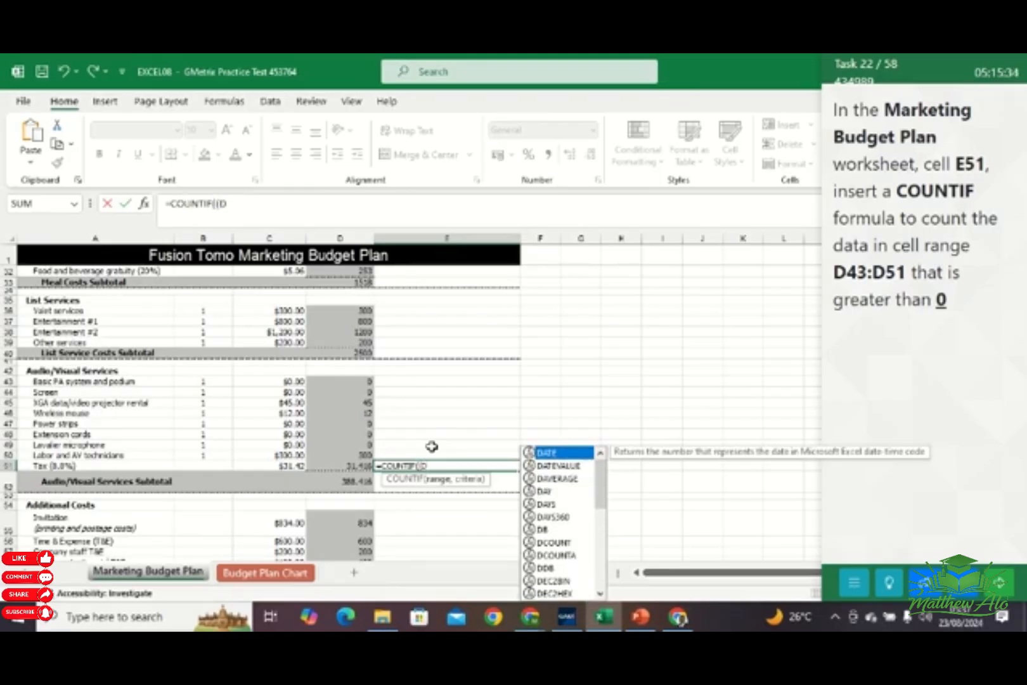
type("4")
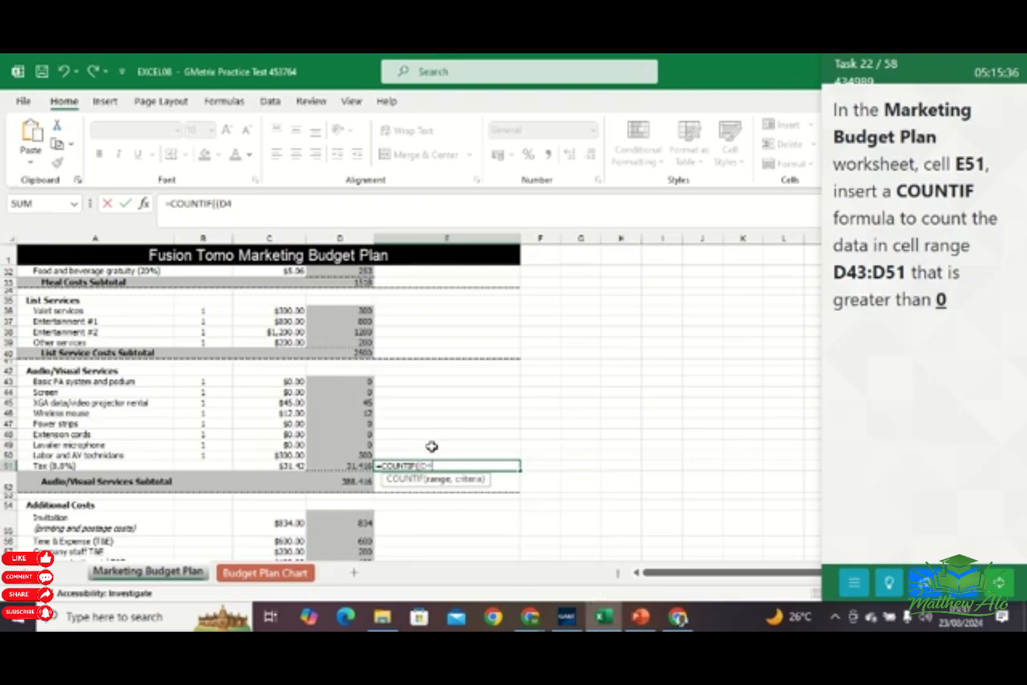
type("3")
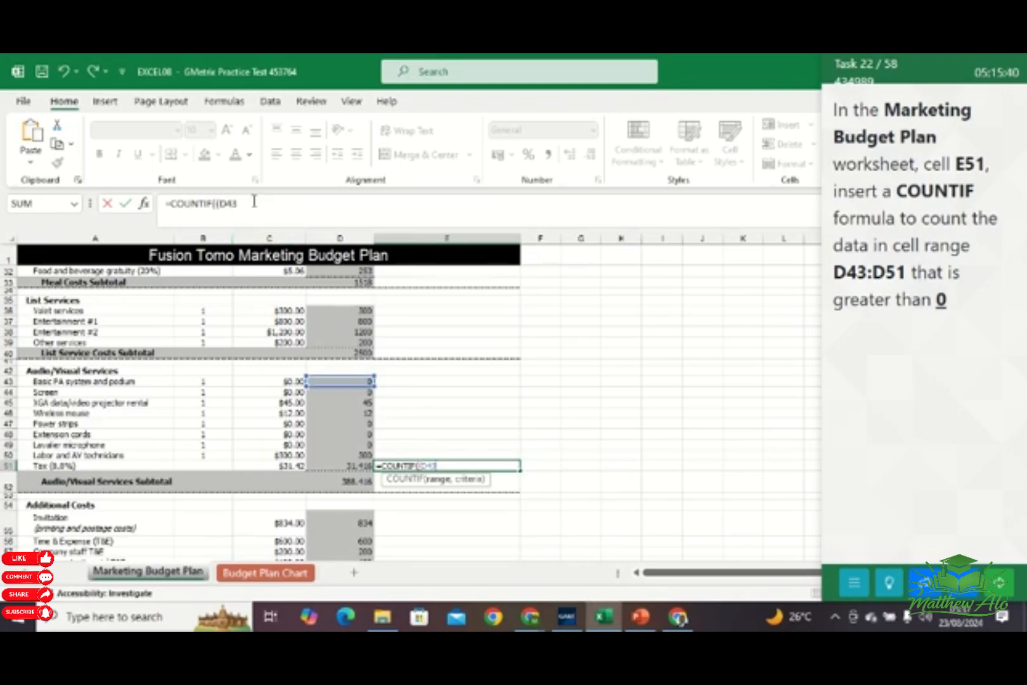
type(":D51")
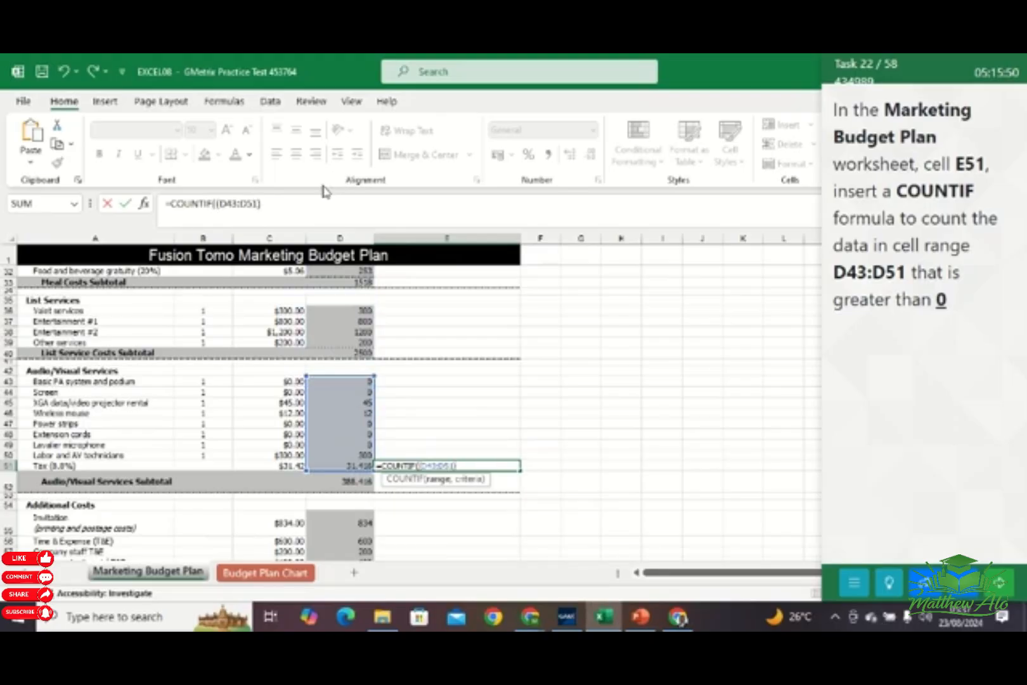
type(",")
type("\">0")
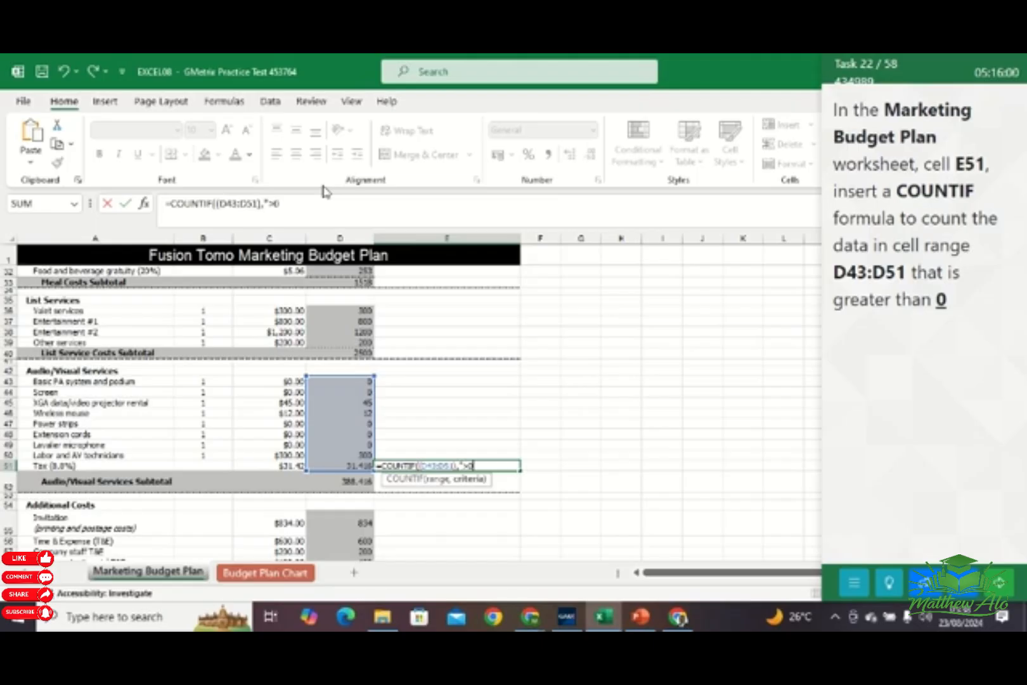
type("\")")
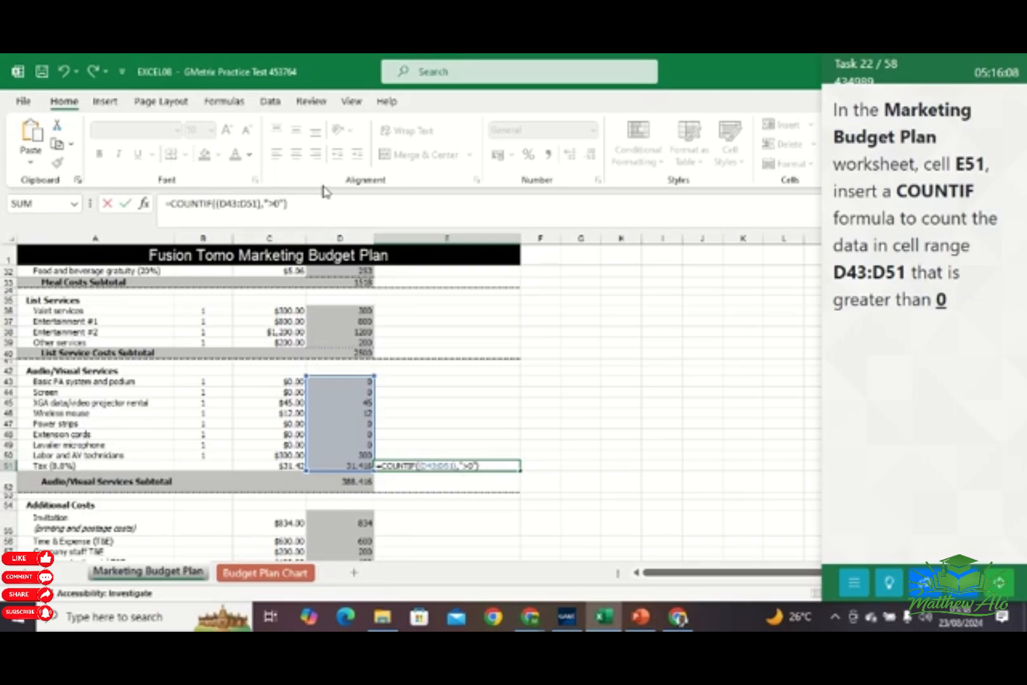
key("Return")
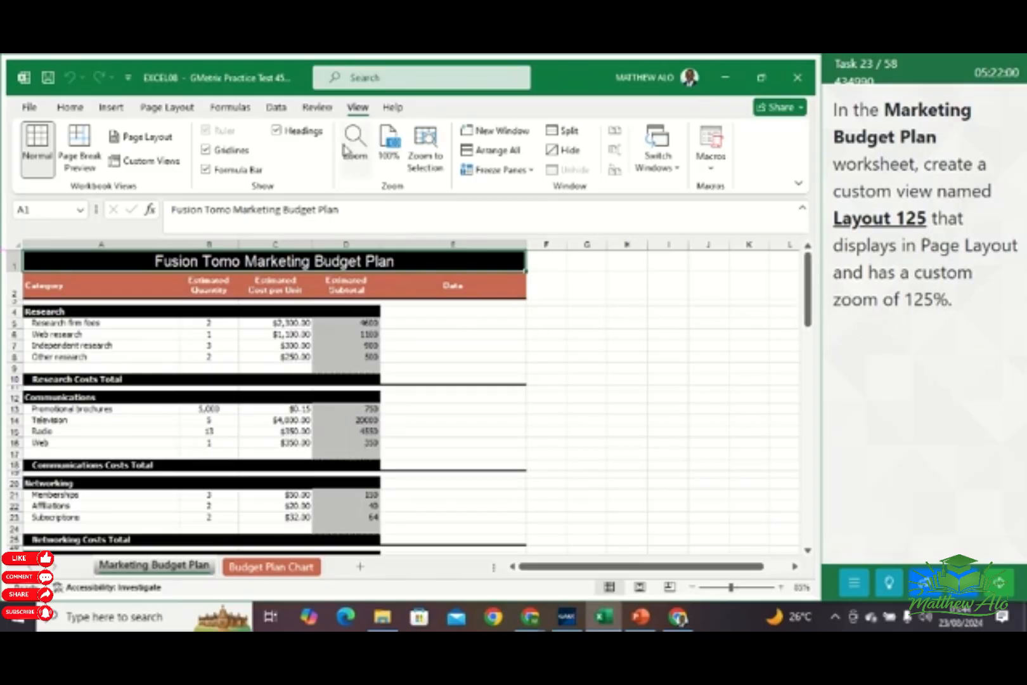
Switch the Marketing Budget Plan worksheet to Page Layout view and set a custom zoom of 125%
left_click(138, 137)
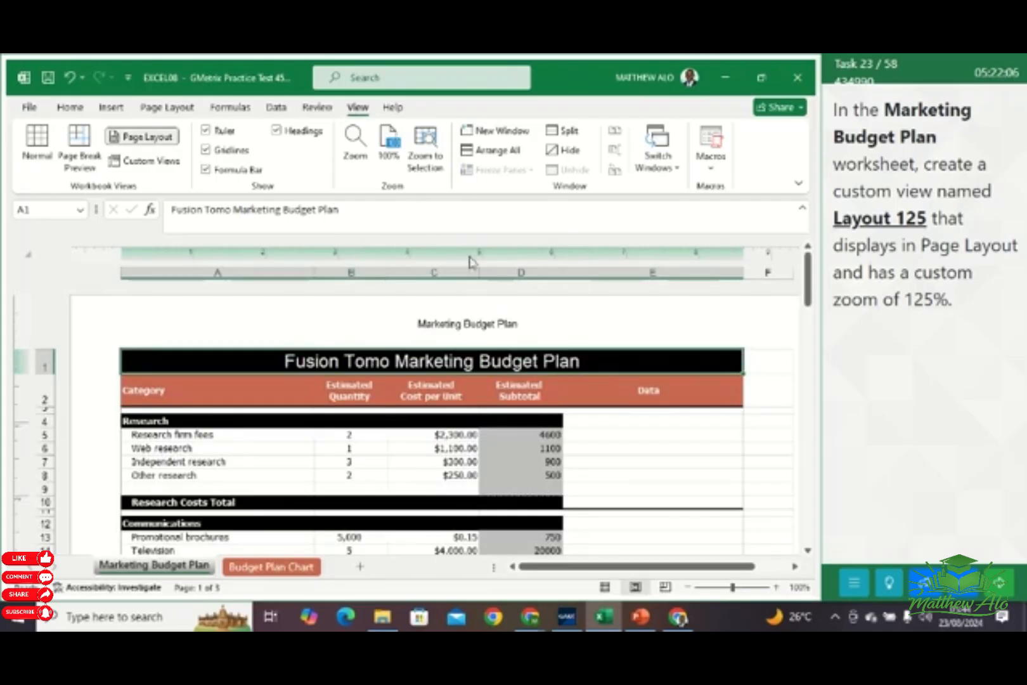
left_click(355, 154)
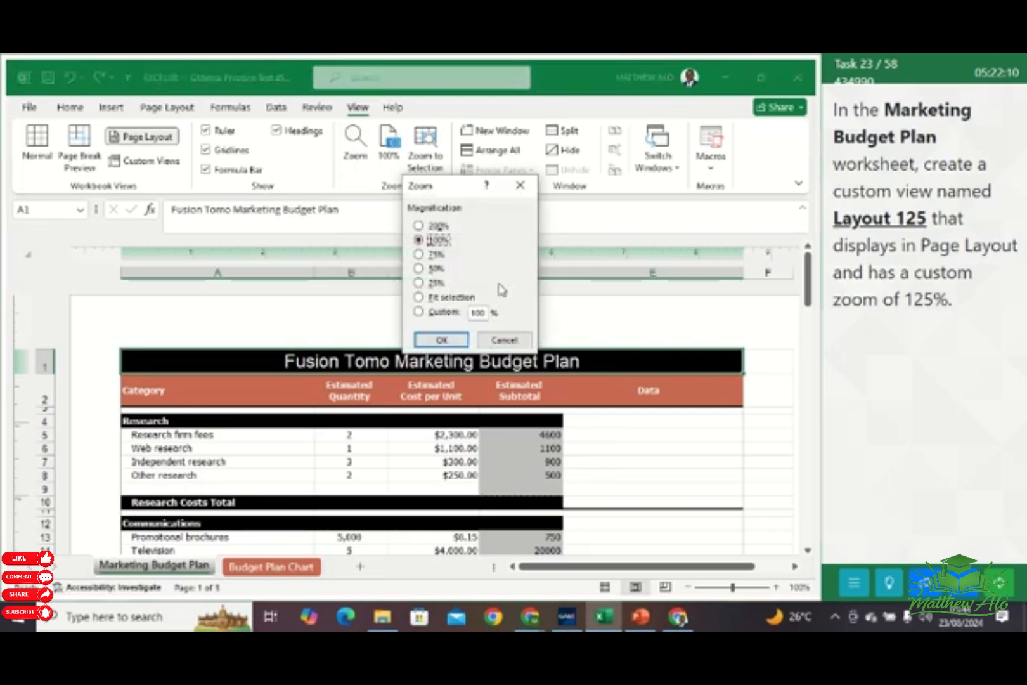
left_click(484, 316)
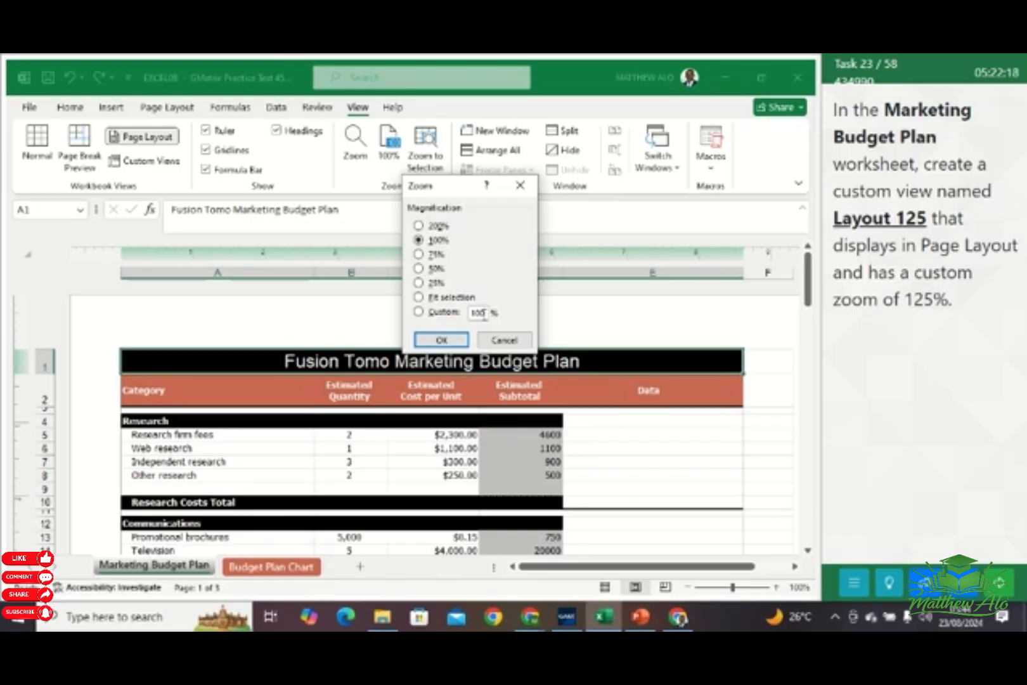
key("BackSpace")
left_click(451, 341)
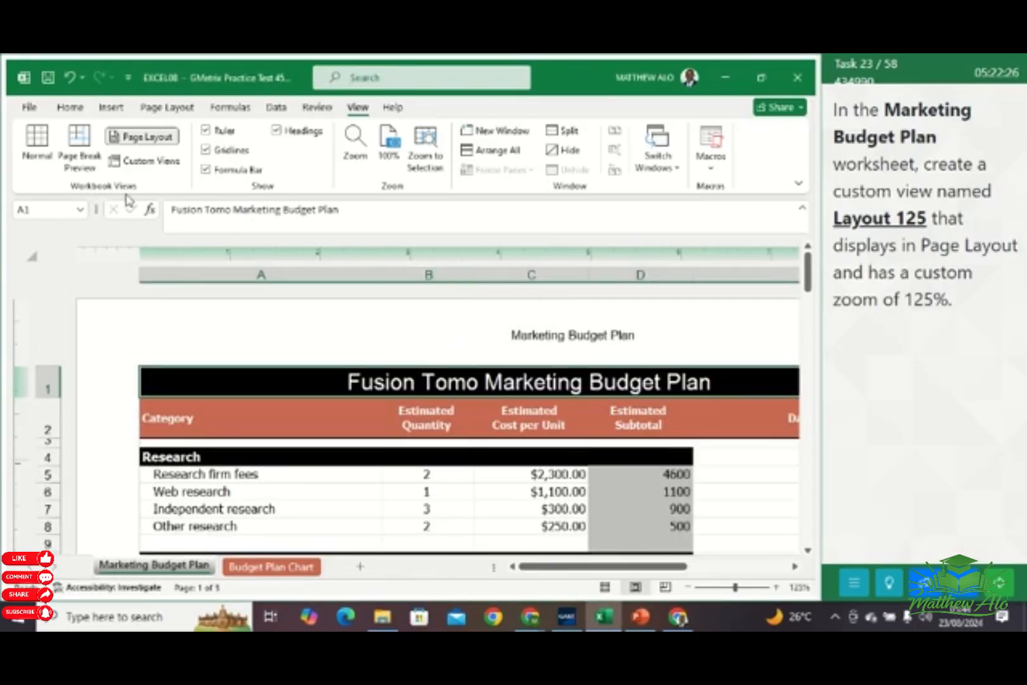
Save the current display as a custom view named Layout 125, including print settings and hidden rows, columns and filter settings
left_click(168, 163)
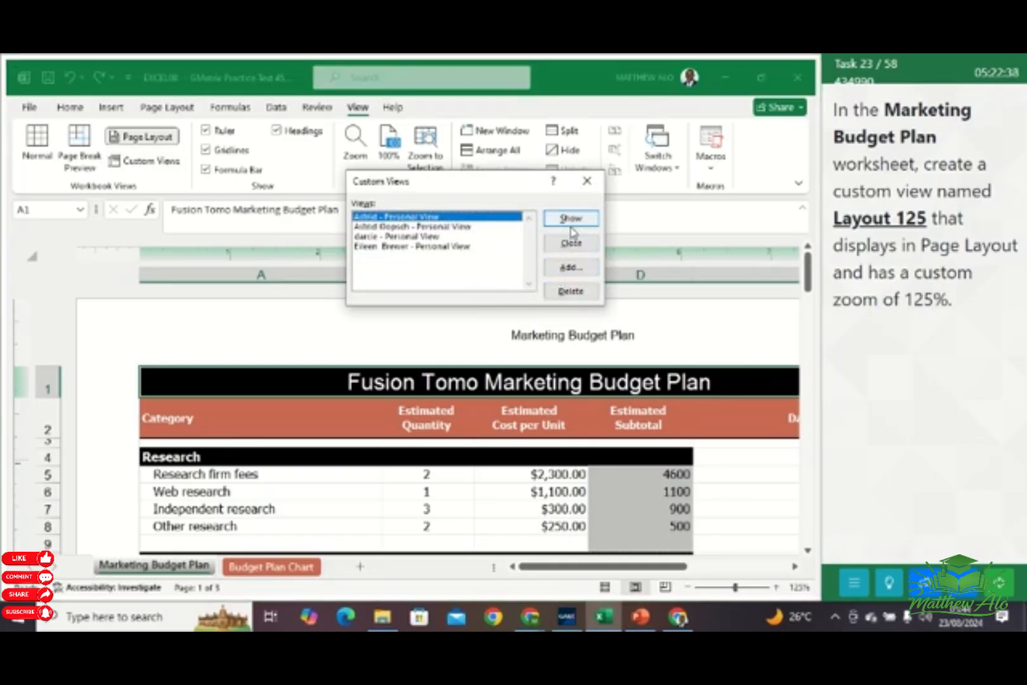
left_click(571, 267)
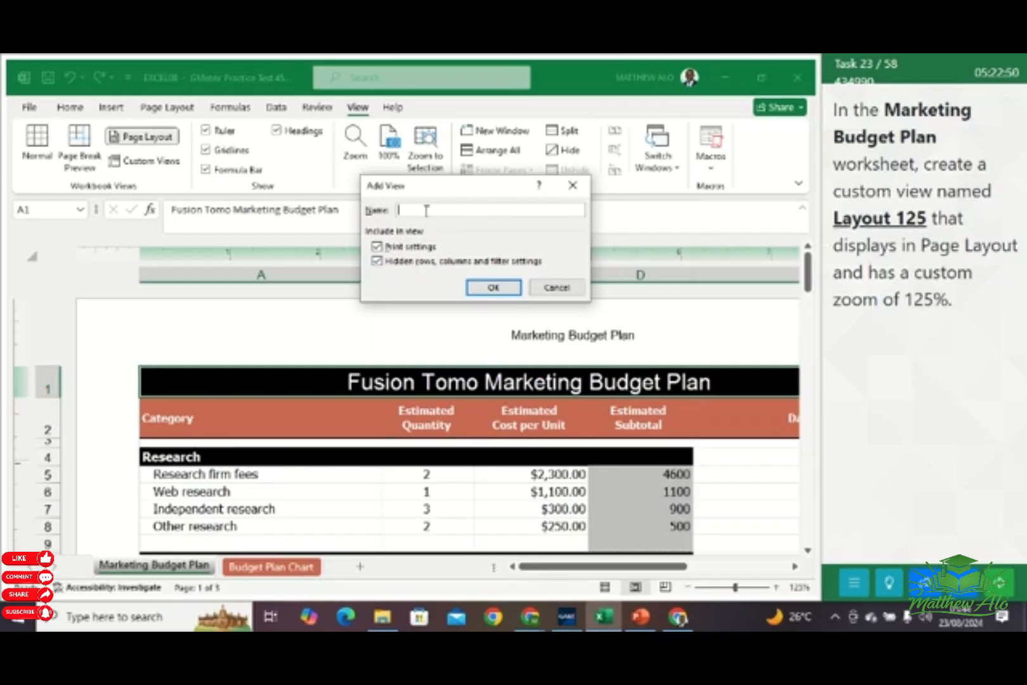
type("L")
type("ayout 124")
left_click(494, 289)
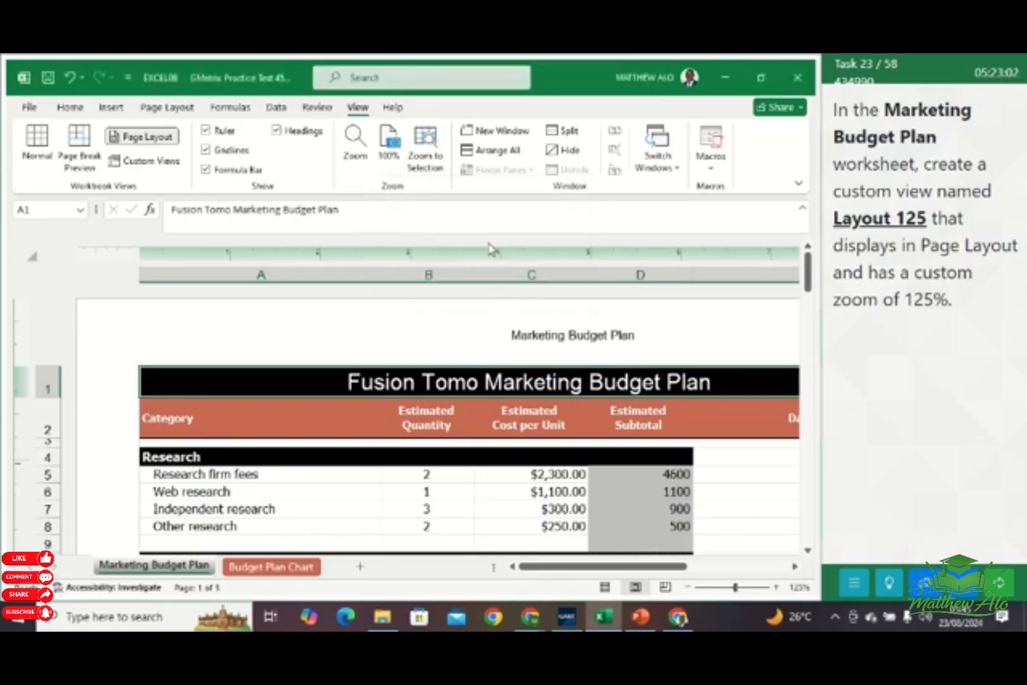
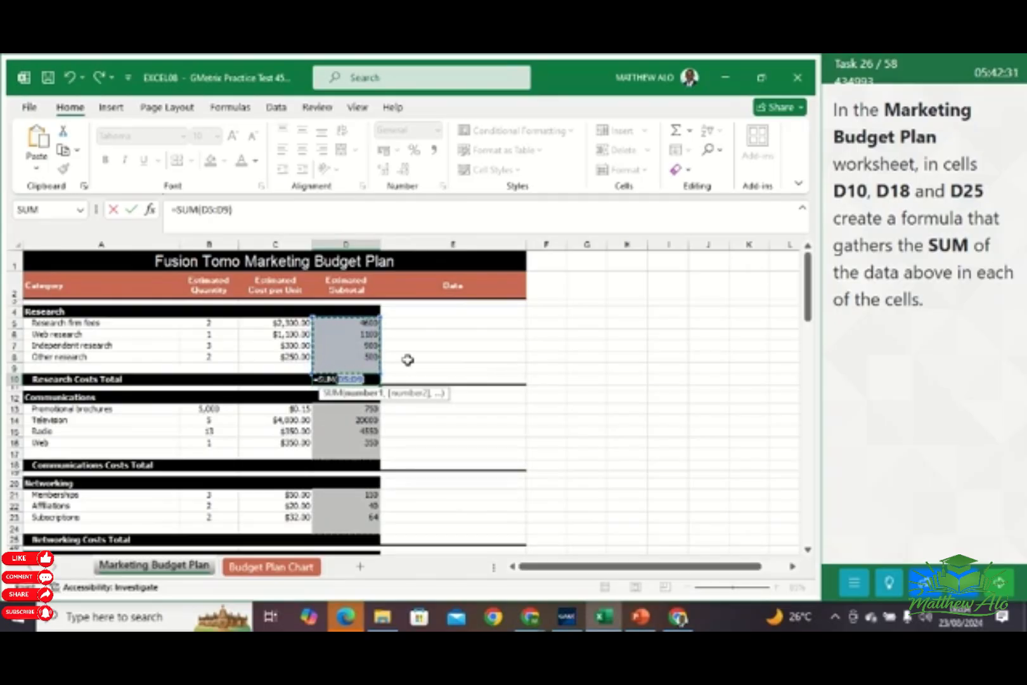
Enter the D5:D9 SUM formula in cell D10 and add a SUM of D13:D17 in cell D18
key("Return")
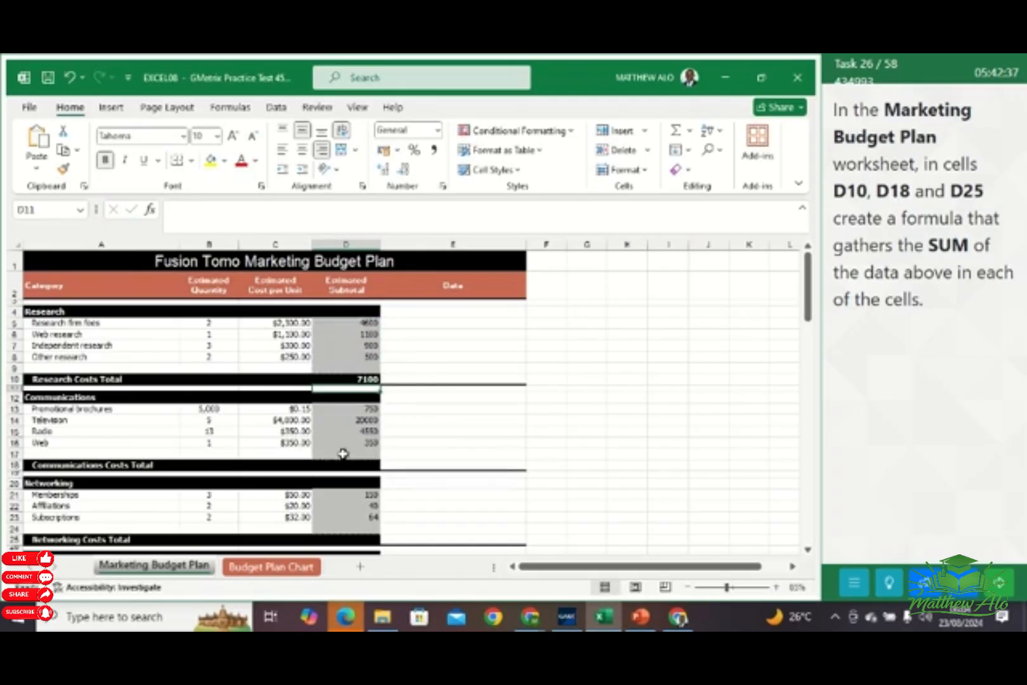
left_click(341, 466)
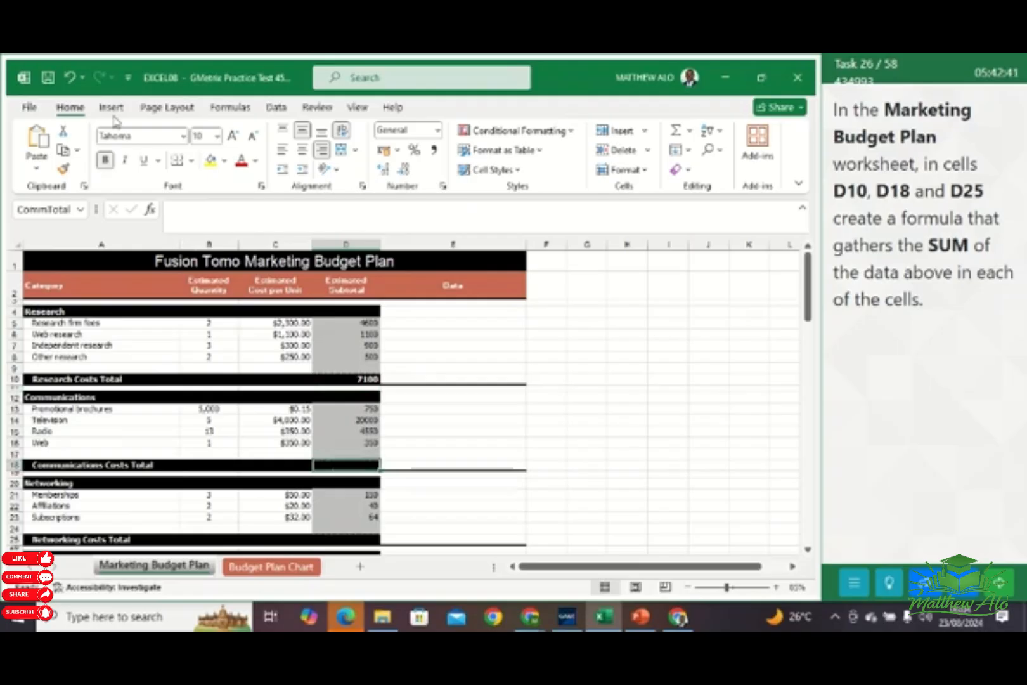
left_click(690, 131)
left_click(696, 154)
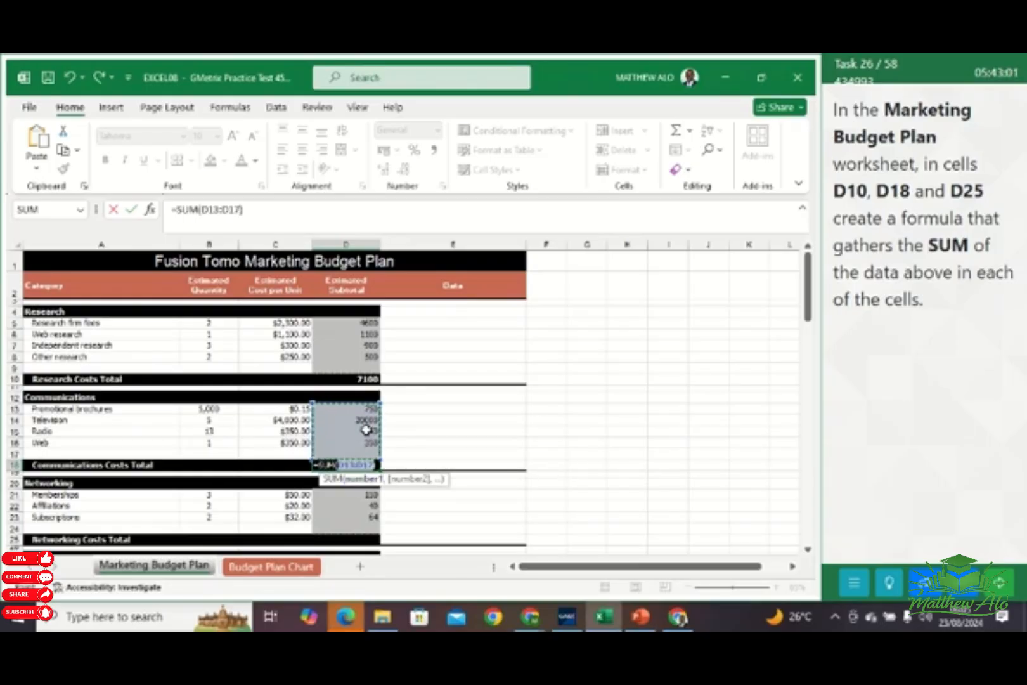
key("Return")
Add a SUM formula for D21:D24 in cell D25 and continue to the next practice task
scroll(416, 500, "down", 1)
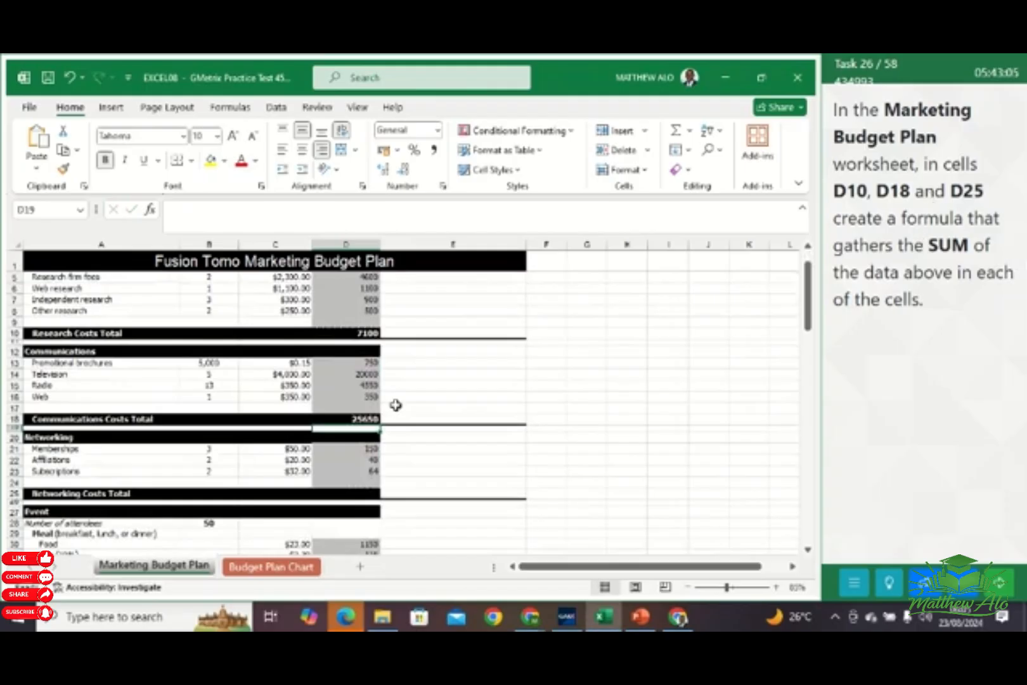
left_click(356, 494)
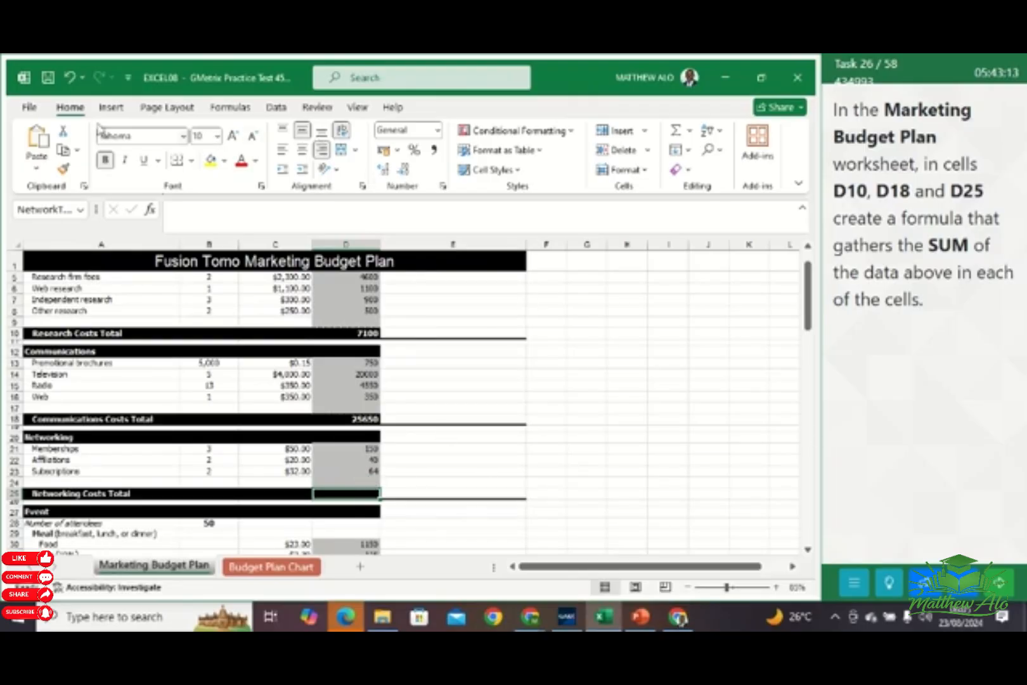
left_click(689, 130)
left_click(701, 152)
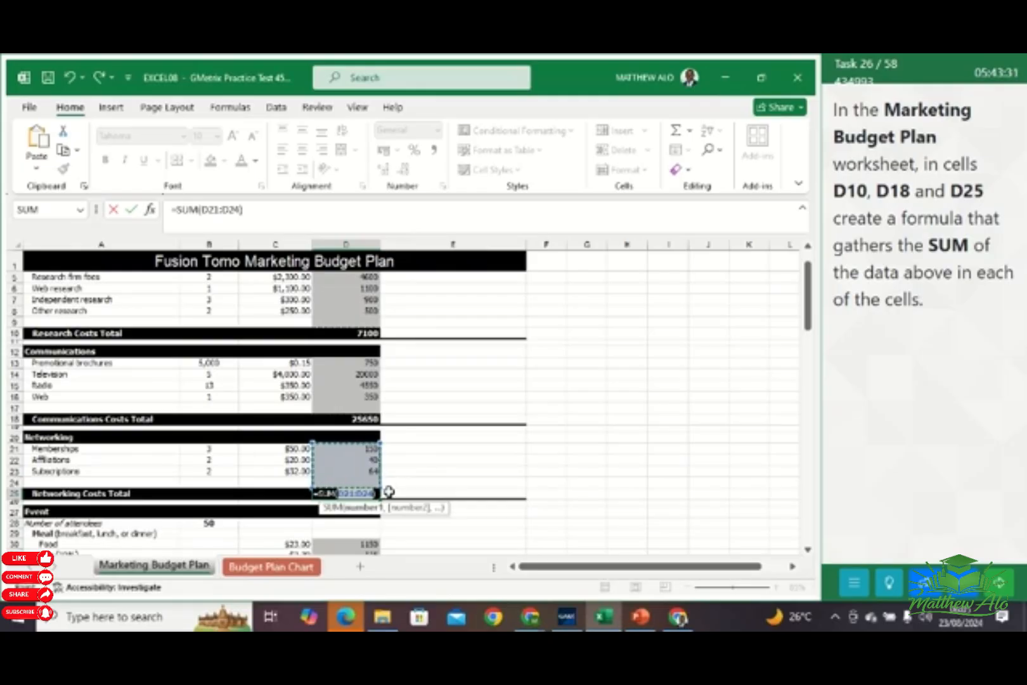
key("Return")
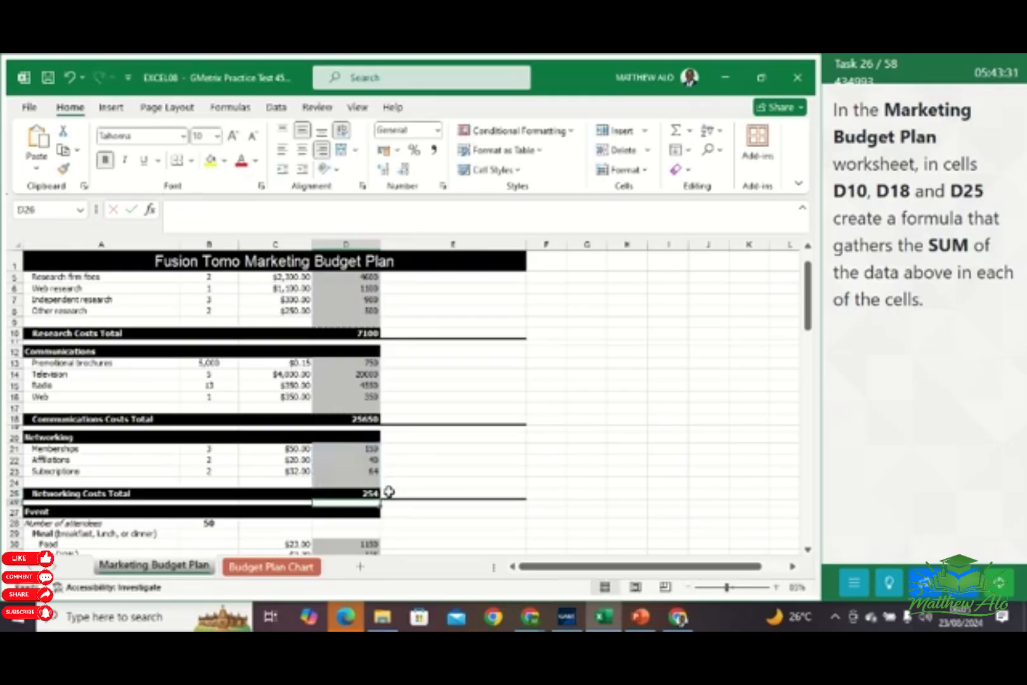
left_click(653, 409)
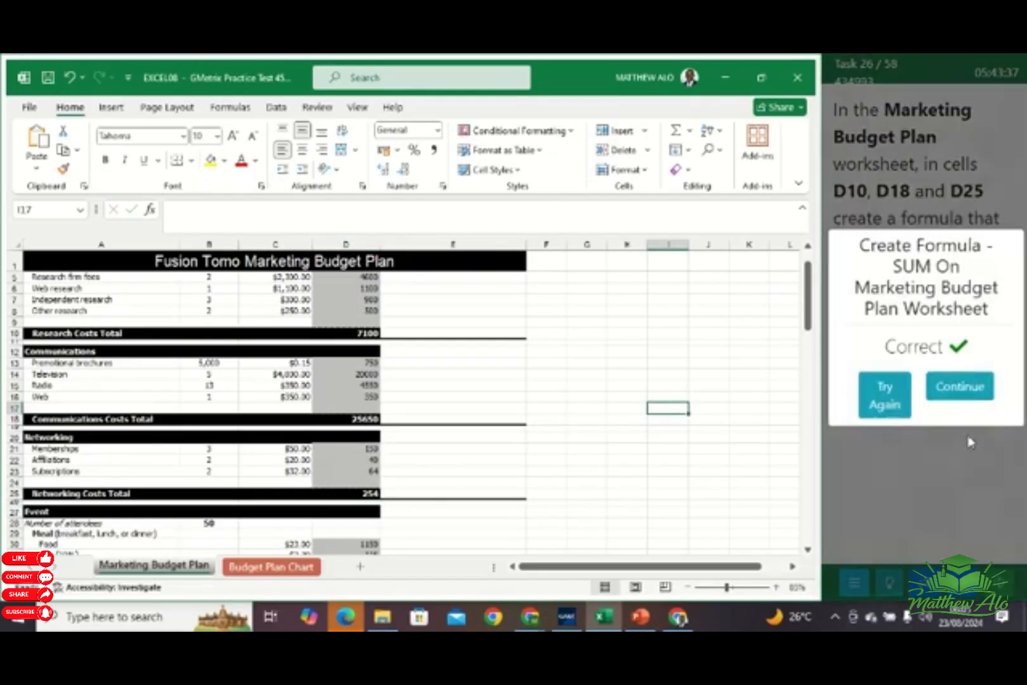
left_click(952, 409)
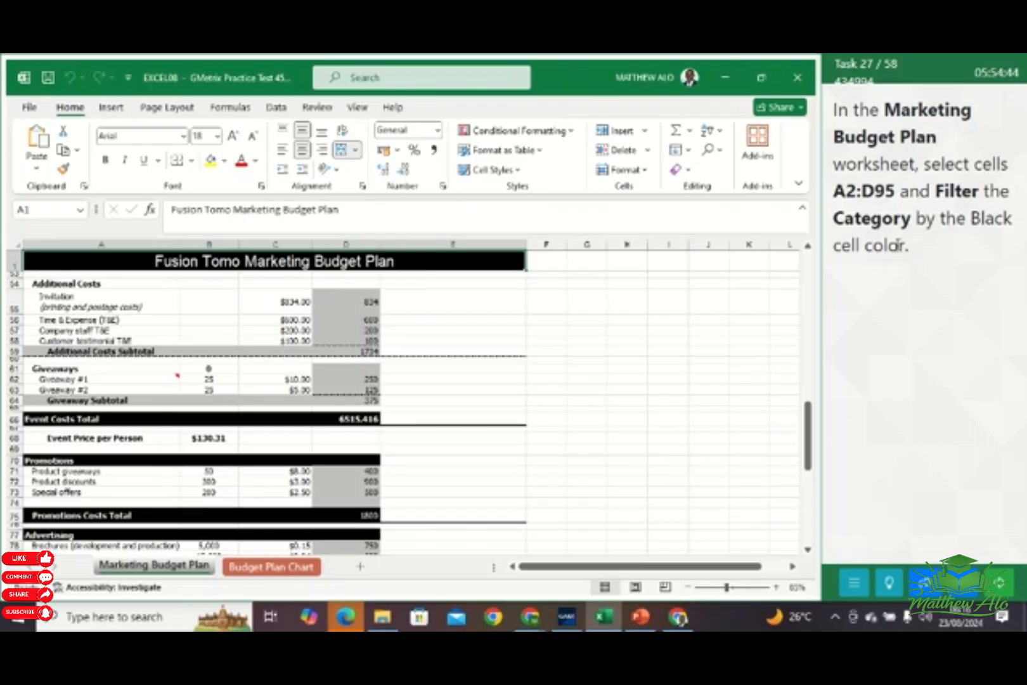
Select the range A2:D95 in the Marketing Budget Plan worksheet and turn on filtering for it
scroll(347, 302, "up", 3)
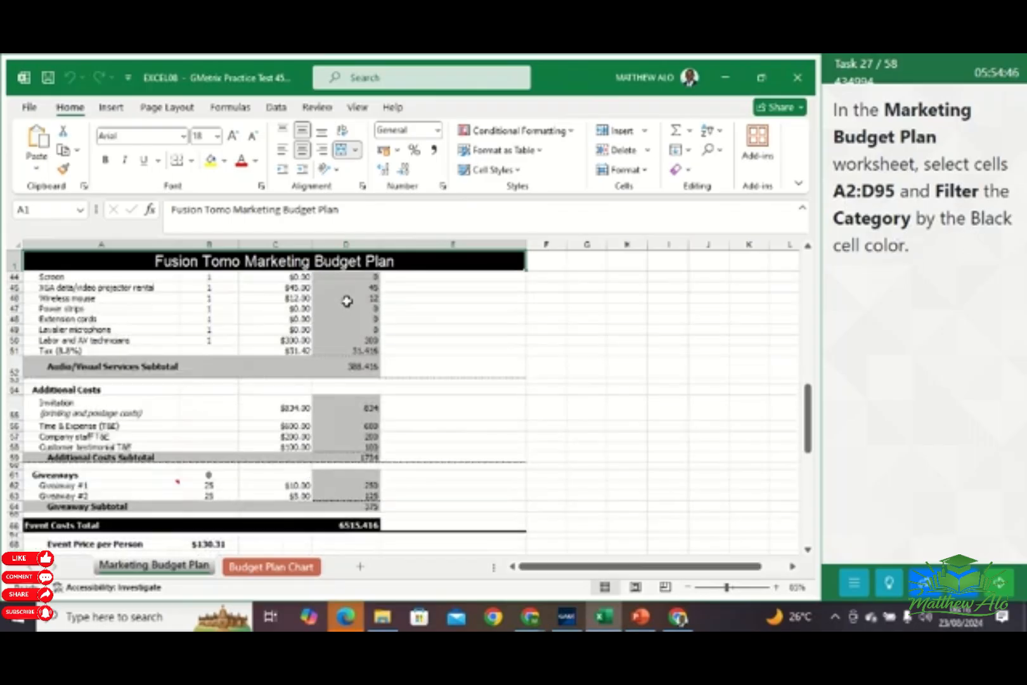
scroll(346, 301, "up", 6)
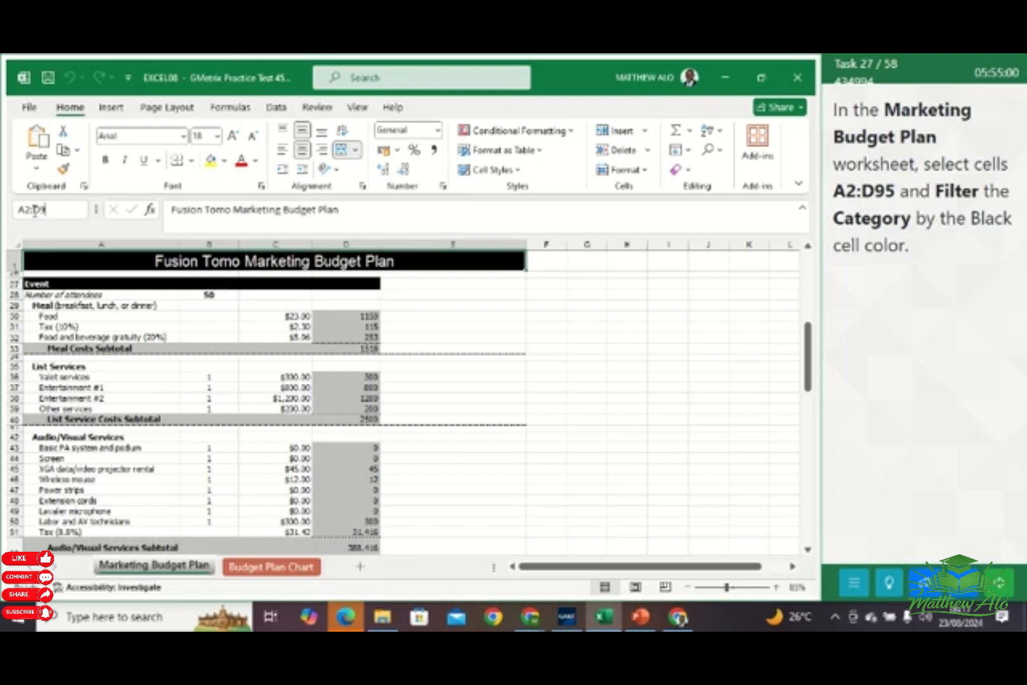
type("5")
key("Return")
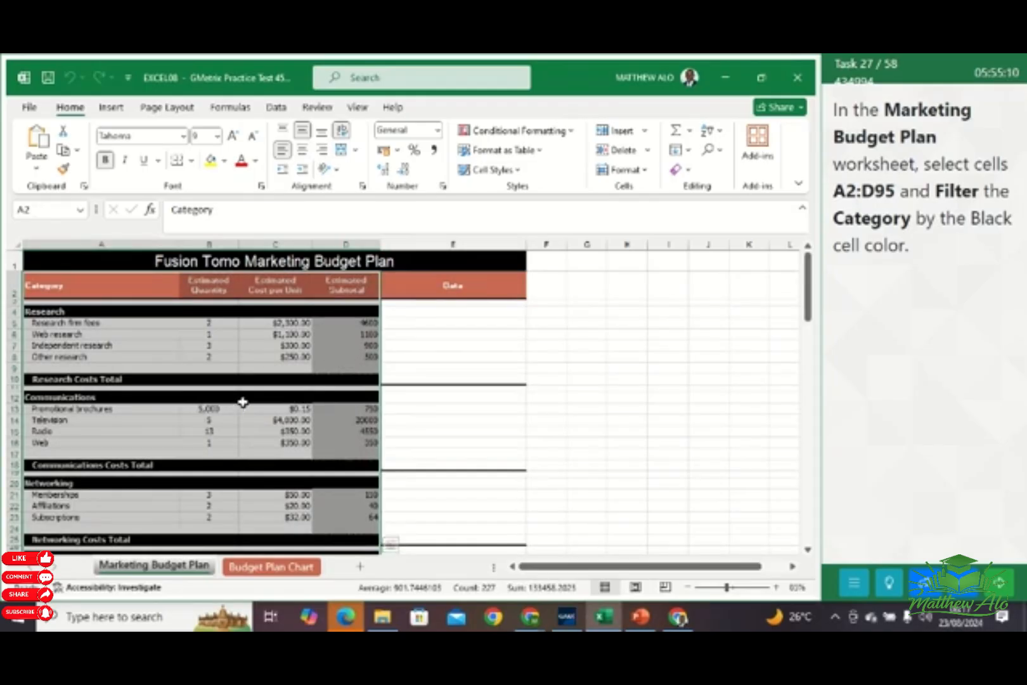
left_click(276, 108)
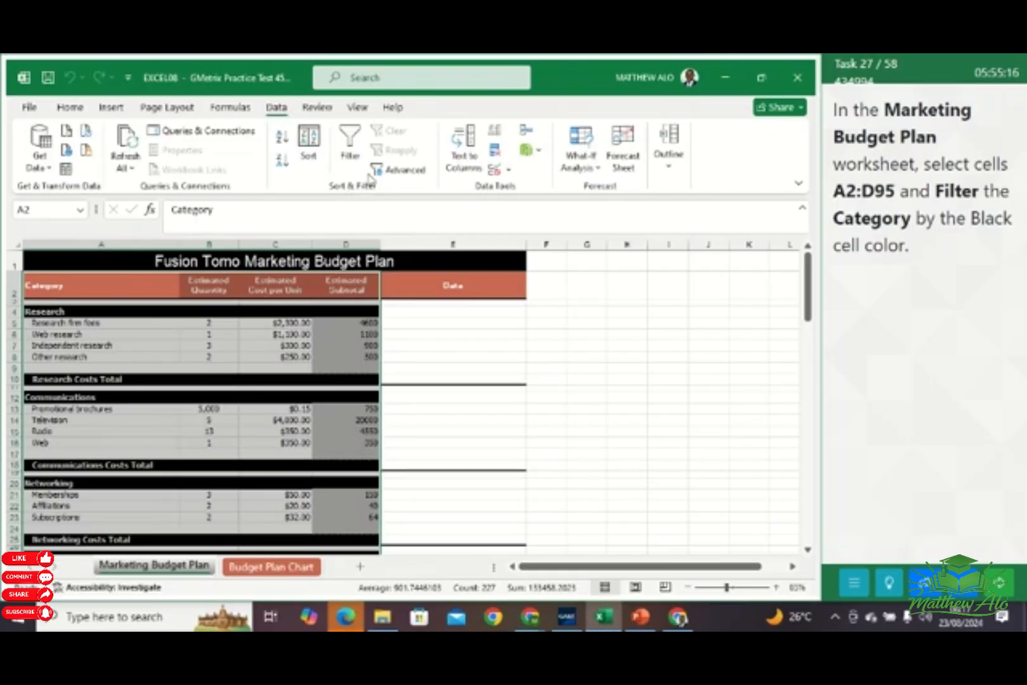
left_click(349, 145)
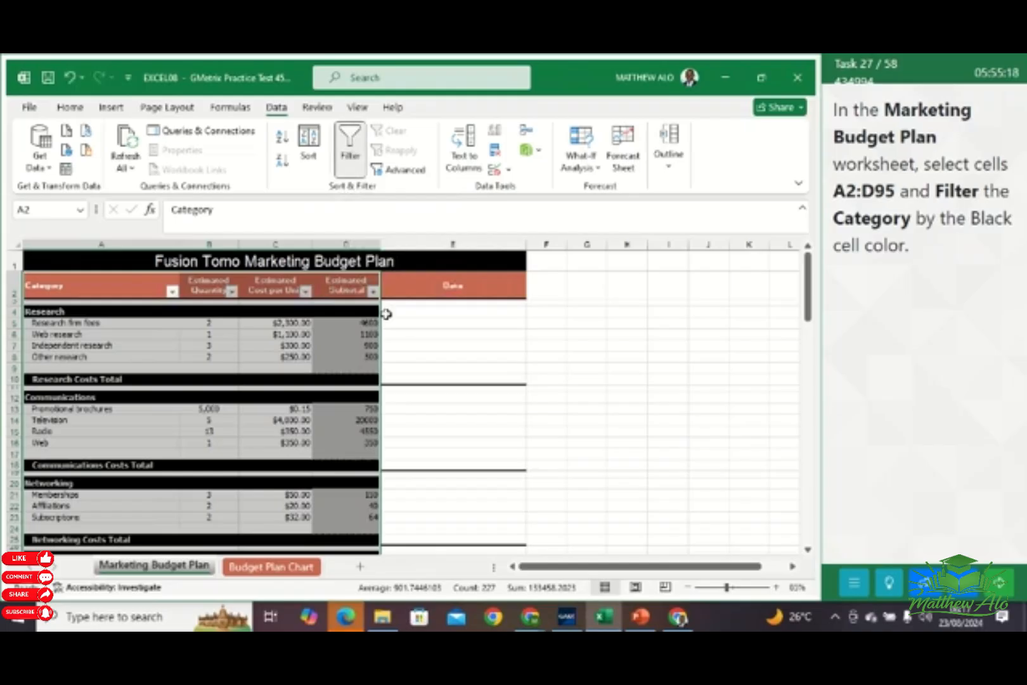
left_click(461, 399)
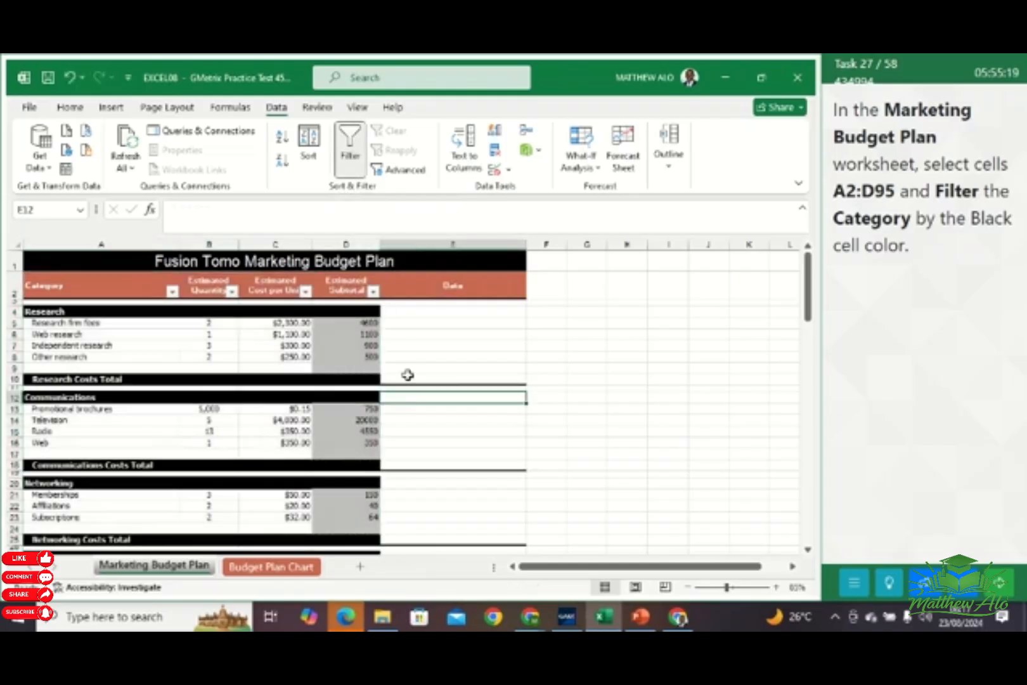
Filter the Category column by color, using the white font color of the black heading and total rows
left_click(172, 292)
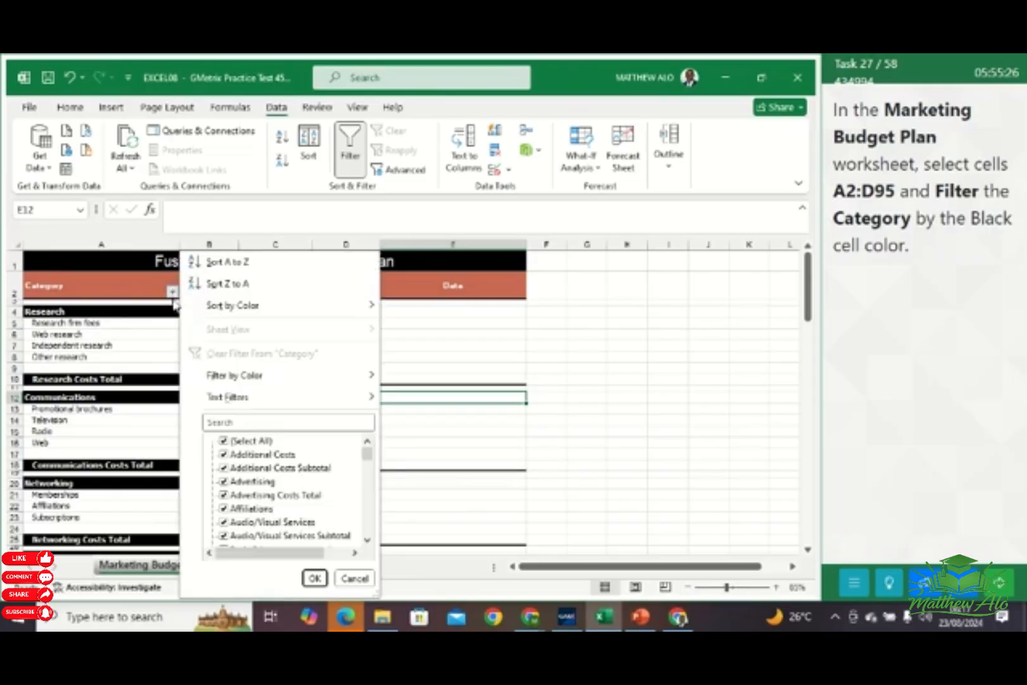
mouse_move(216, 377)
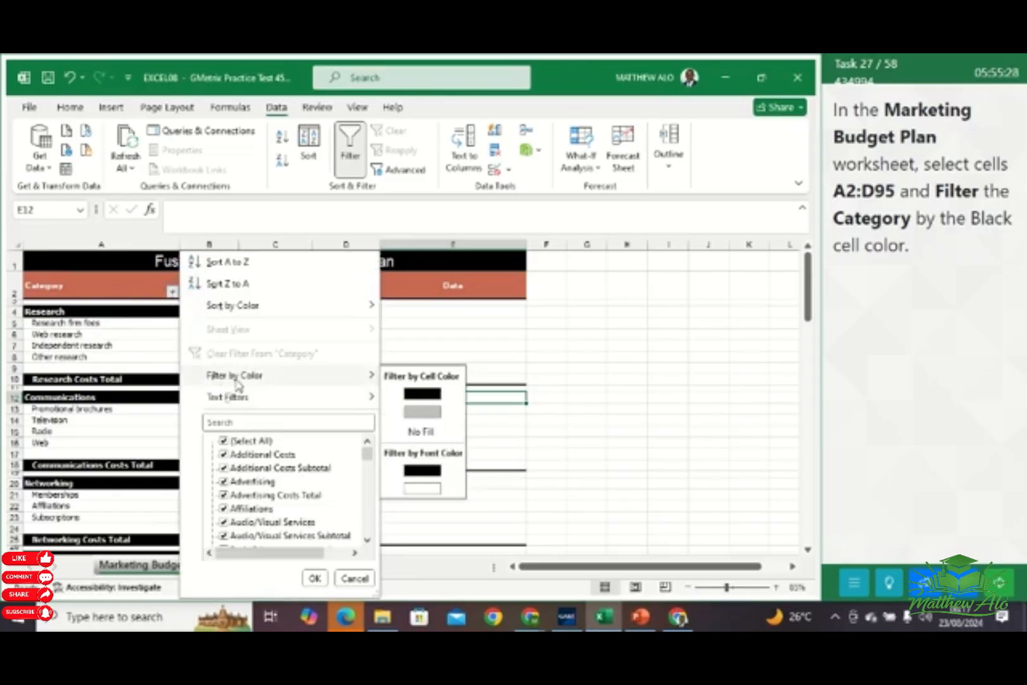
left_click(420, 494)
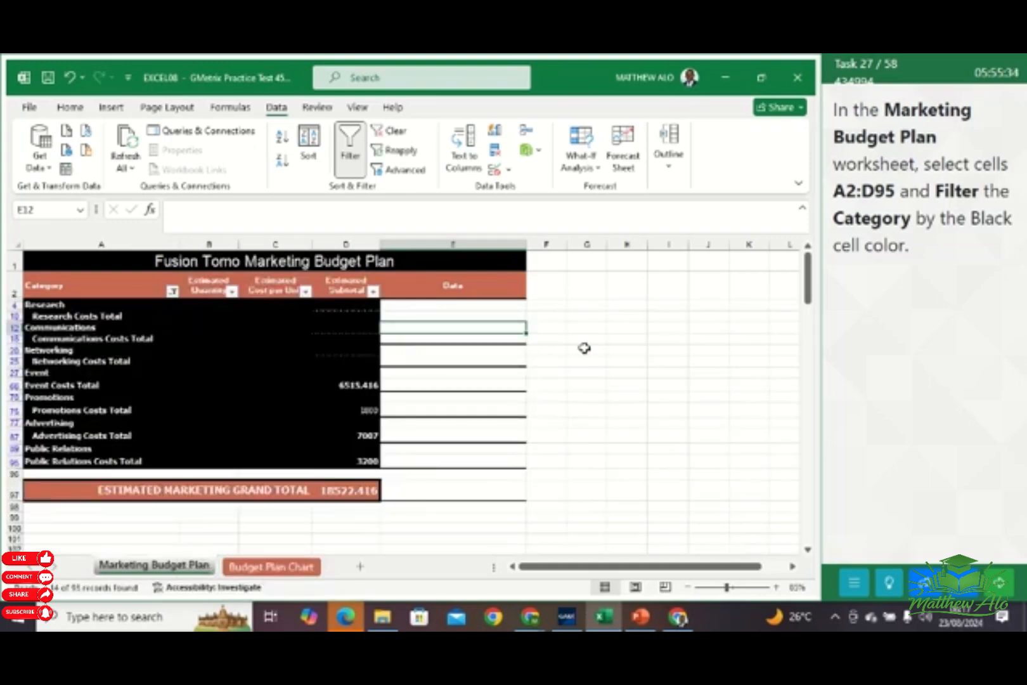
left_click(626, 350)
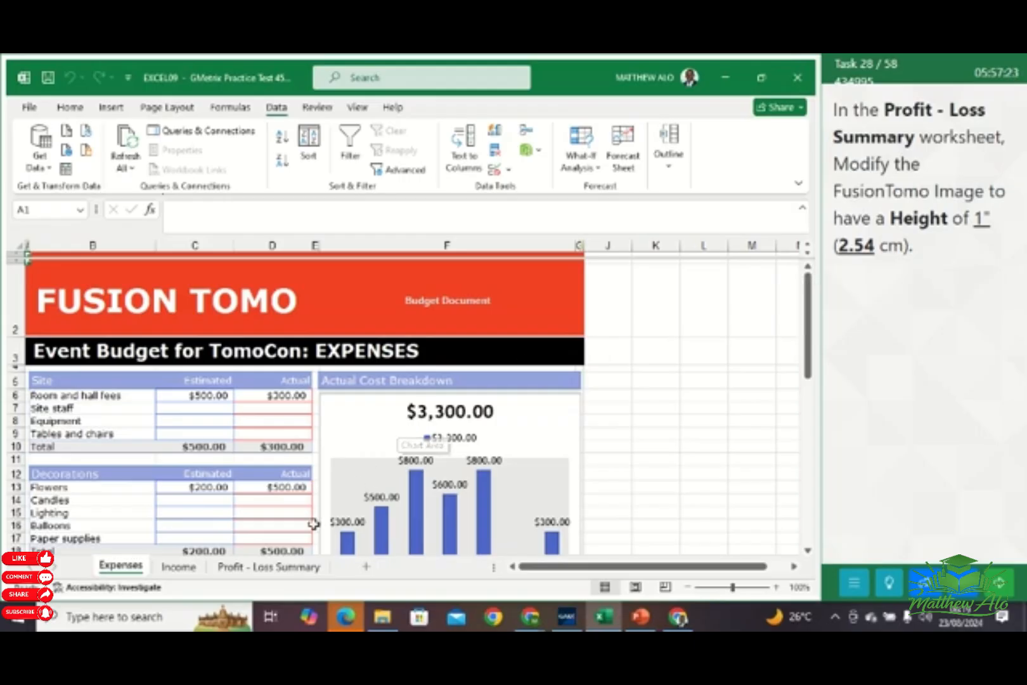
Set the height of the FusionTomo image in the Profit - Loss Summary worksheet to 1" and submit the task
left_click(259, 567)
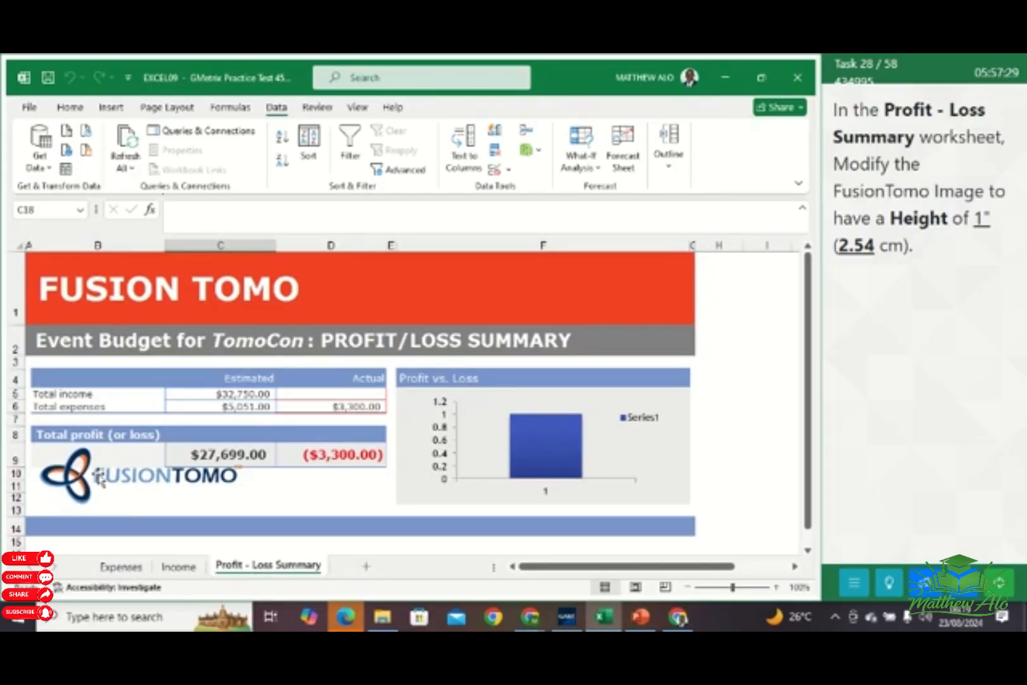
left_click(99, 479)
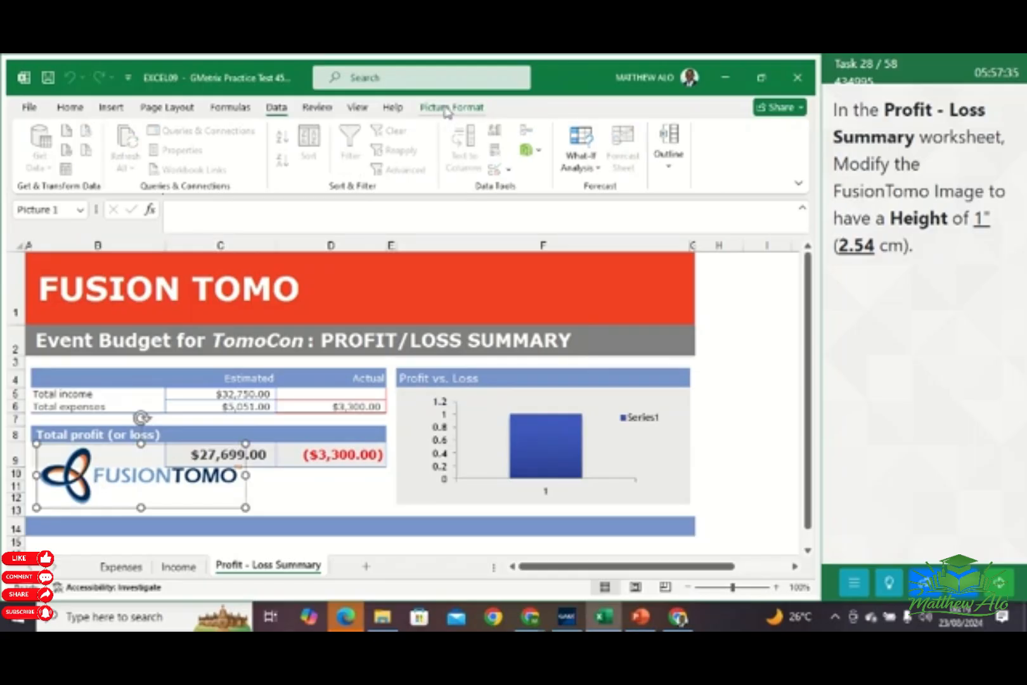
left_click(469, 110)
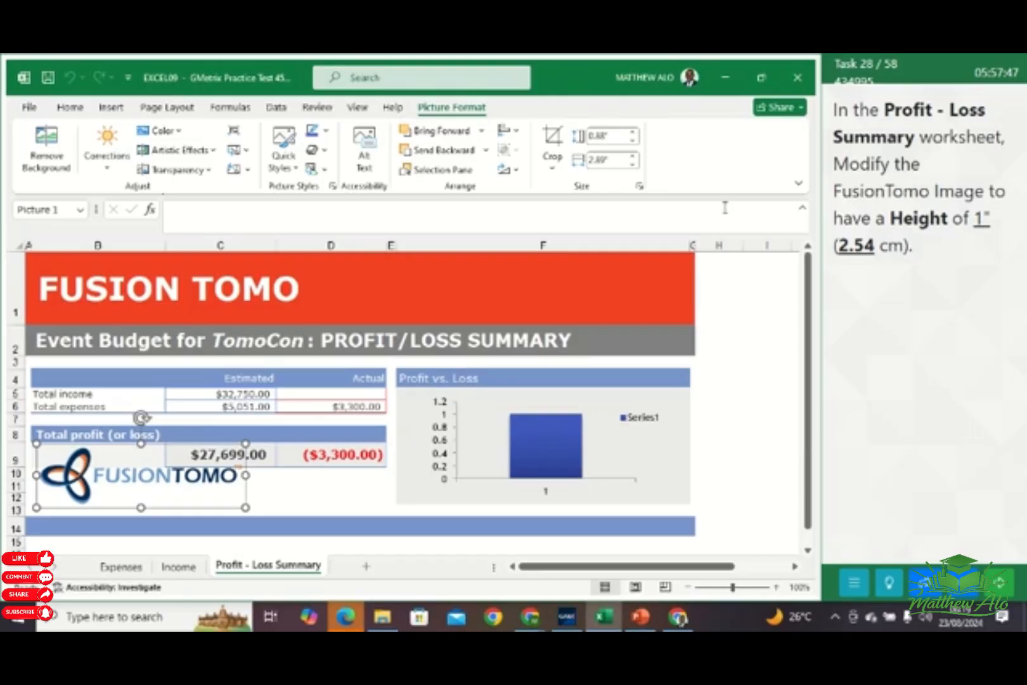
left_click(634, 134)
left_click(634, 133)
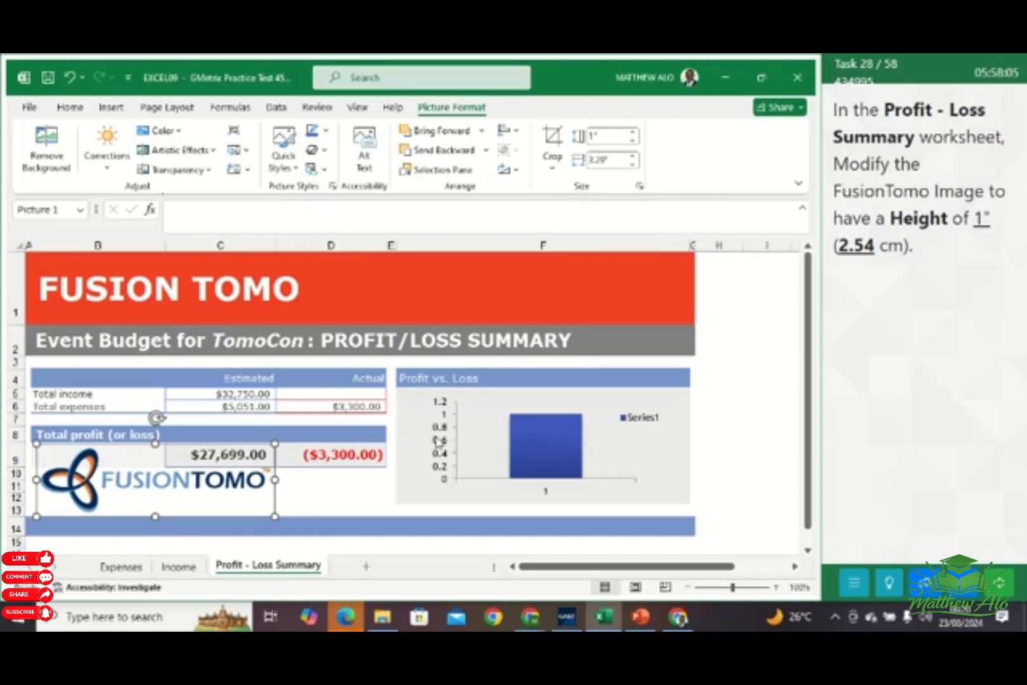
left_click(368, 495)
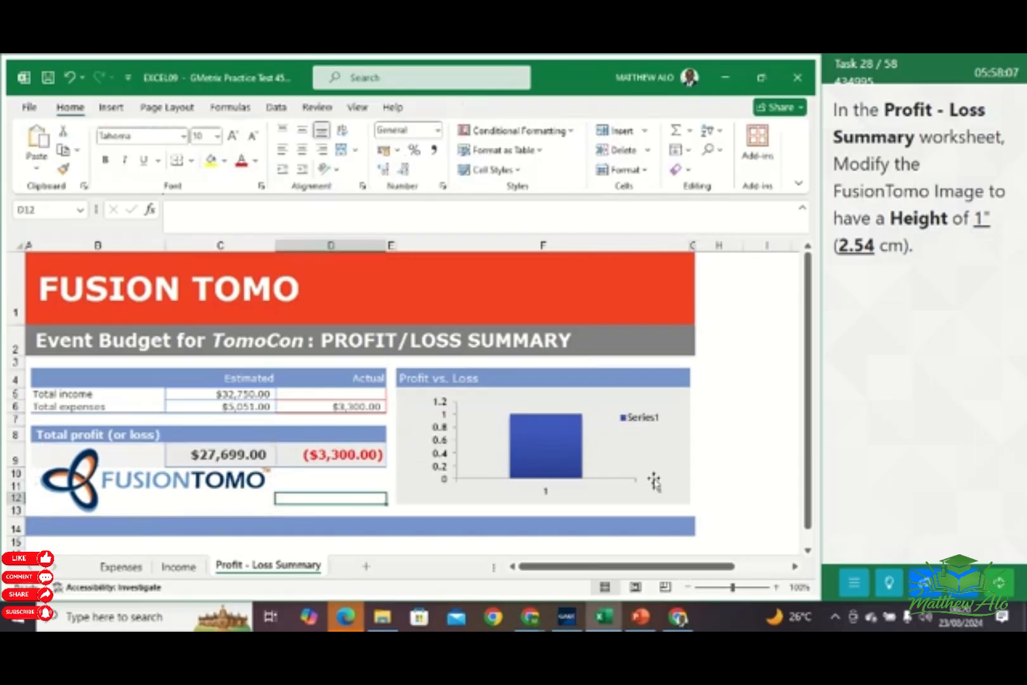
left_click(999, 579)
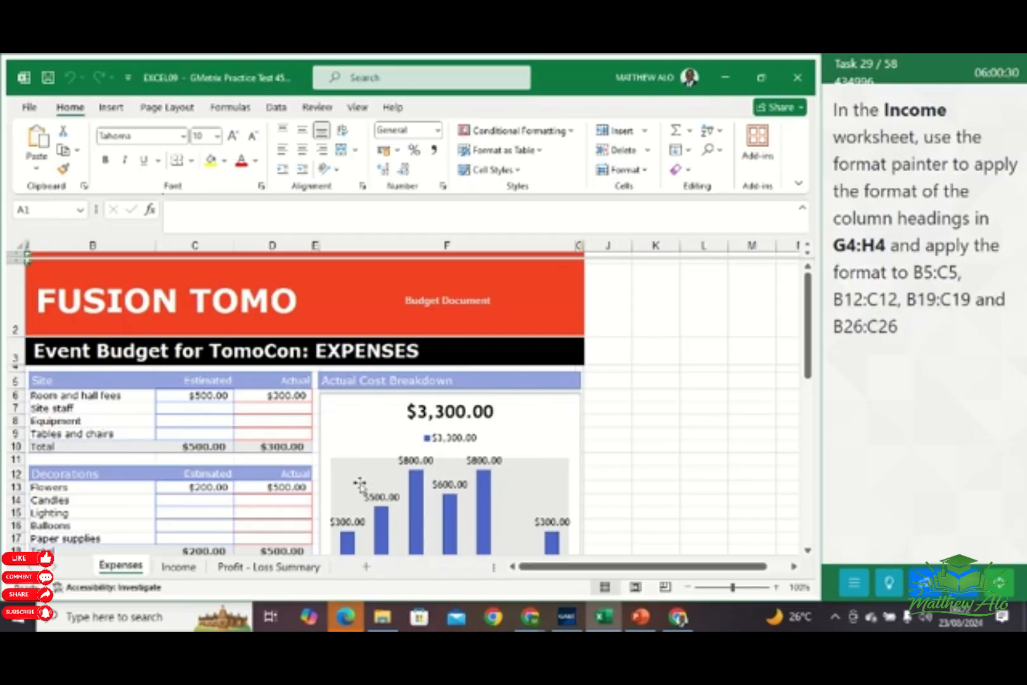
In the Income worksheet, copy the format of headings G4:H4 with the Format Painter, locked for repeated use, and apply it to B5:C5
left_click(179, 570)
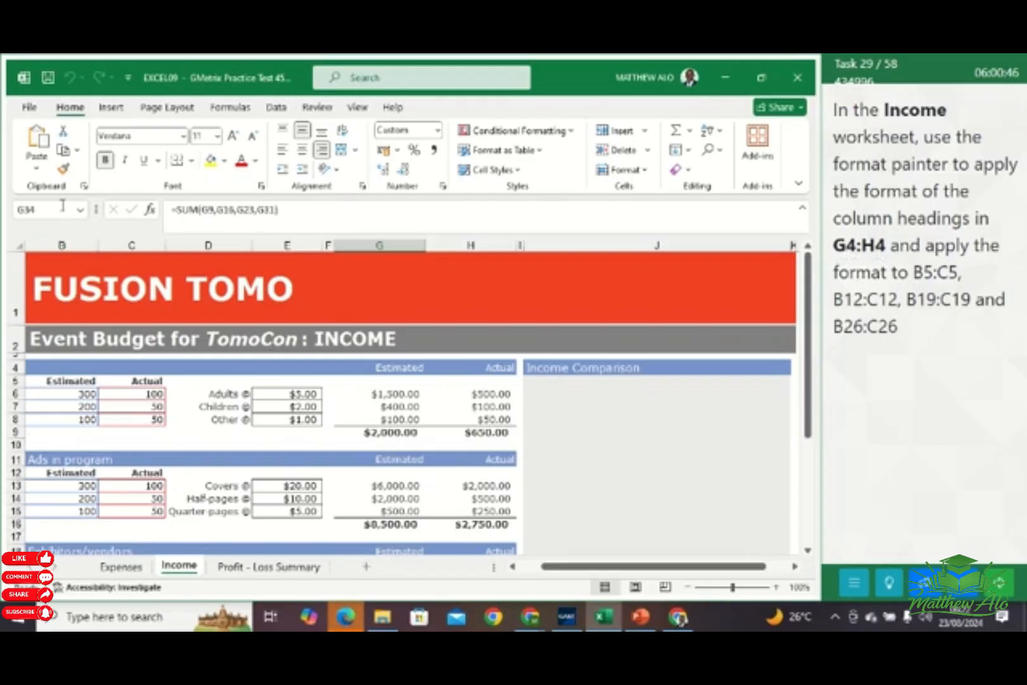
left_click(37, 209)
left_click(37, 209)
type("G4:H4")
key("Return")
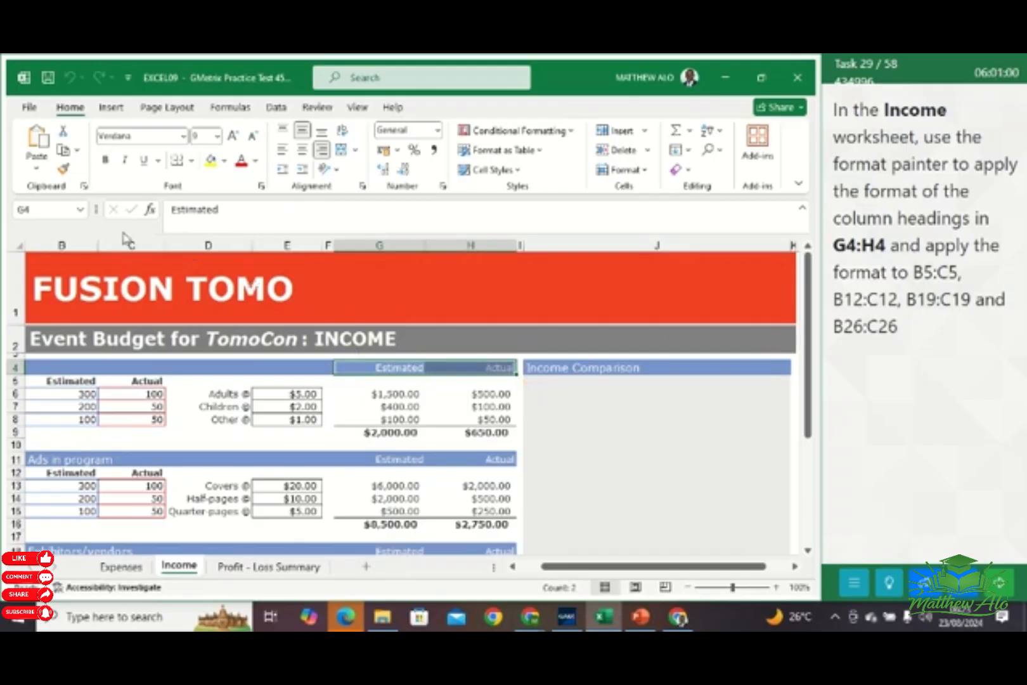
left_click(64, 170)
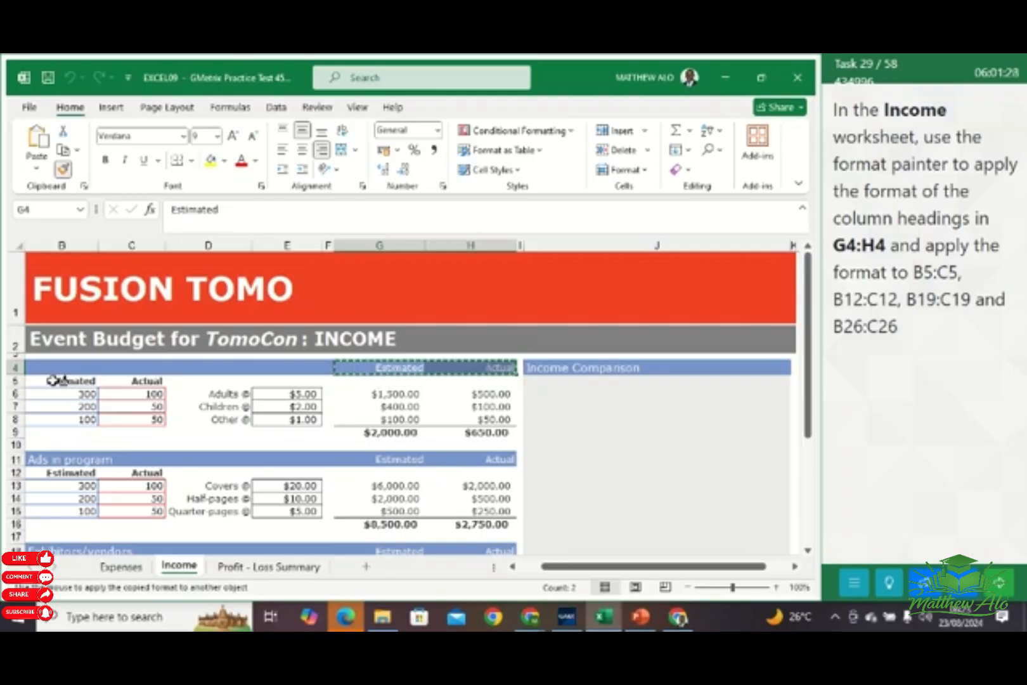
left_click_drag(61, 379, 130, 381)
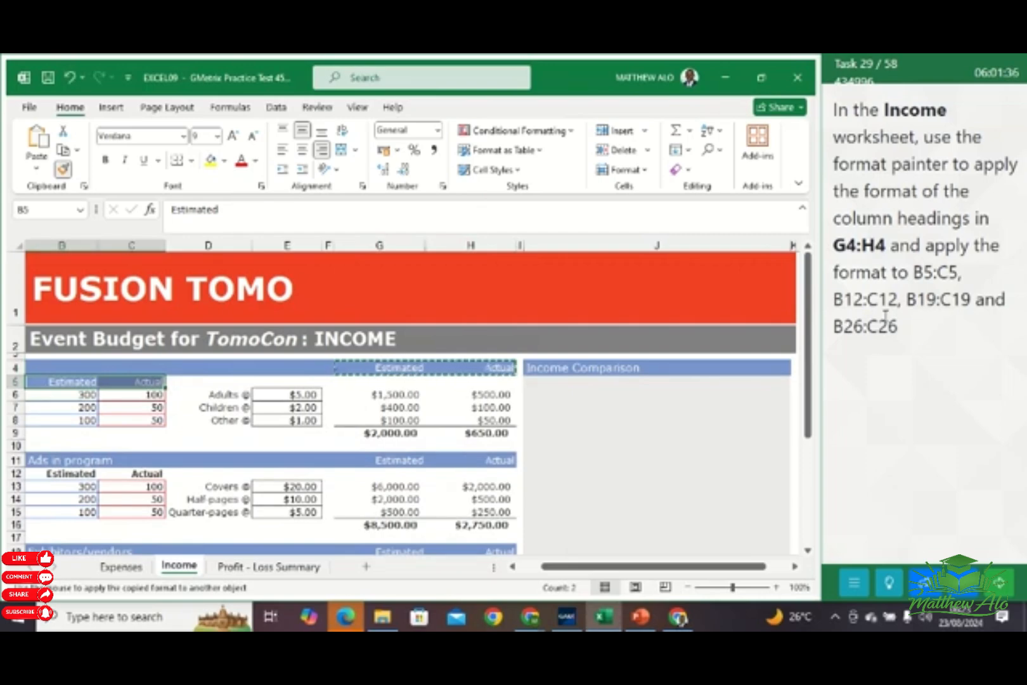
Apply the copied heading format to the ranges B12:C12, B19:C19 and B26:C26
scroll(486, 487, "down", 1)
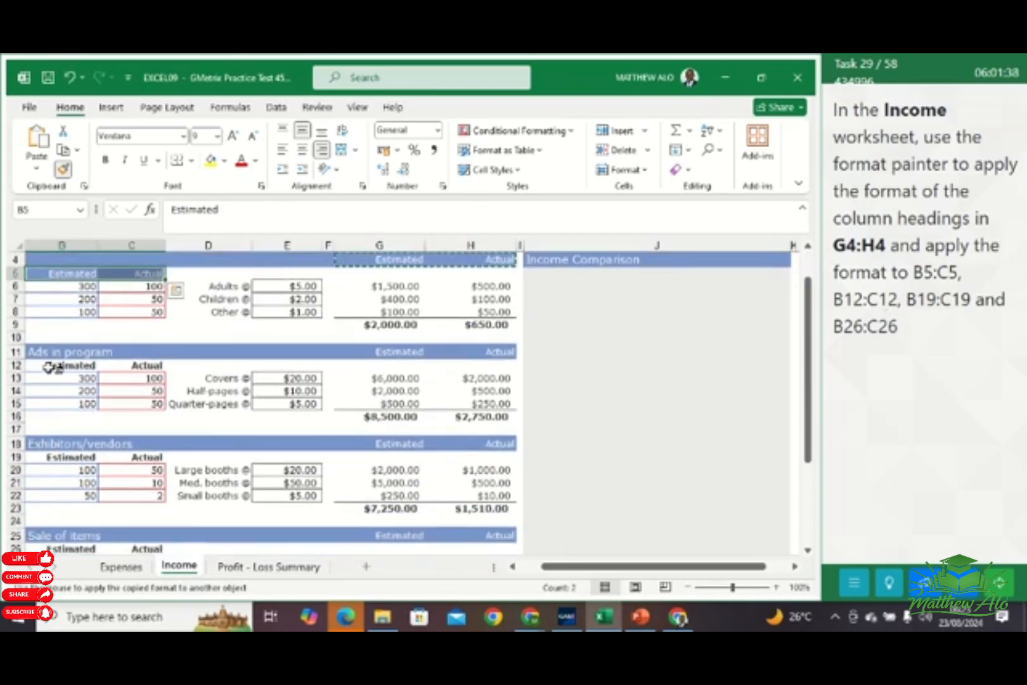
left_click_drag(38, 362, 138, 360)
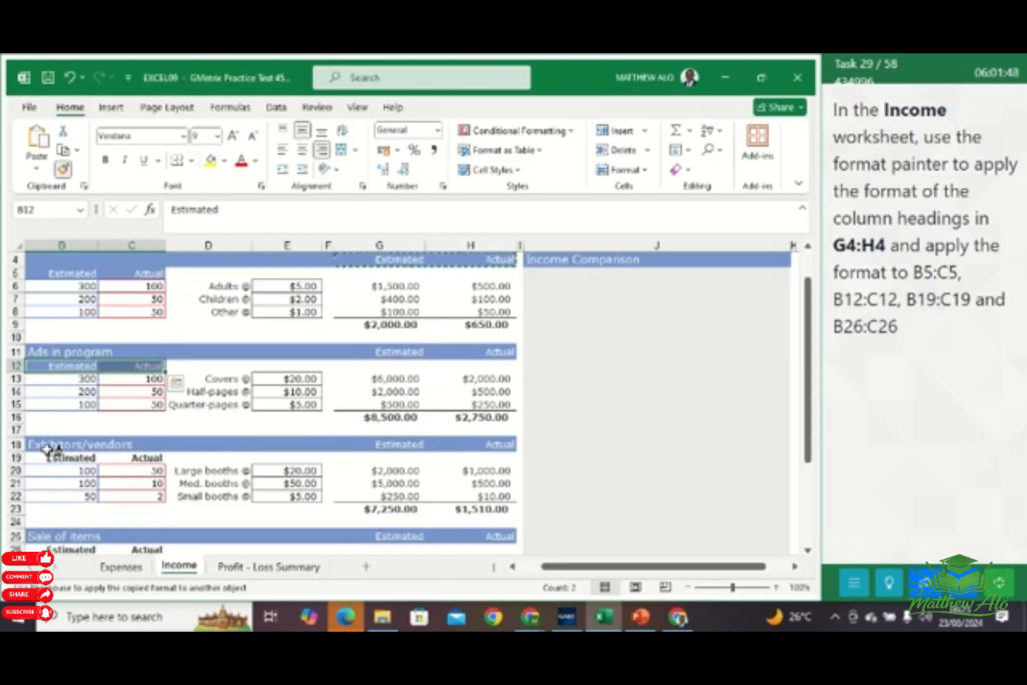
left_click_drag(47, 455, 131, 455)
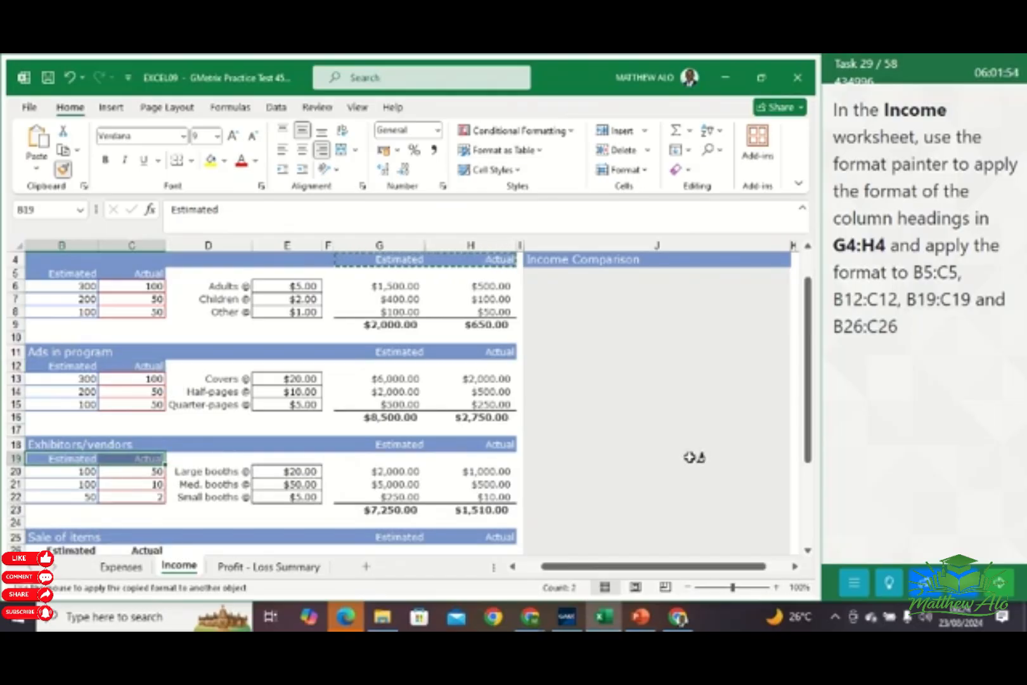
scroll(684, 445, "down", 1)
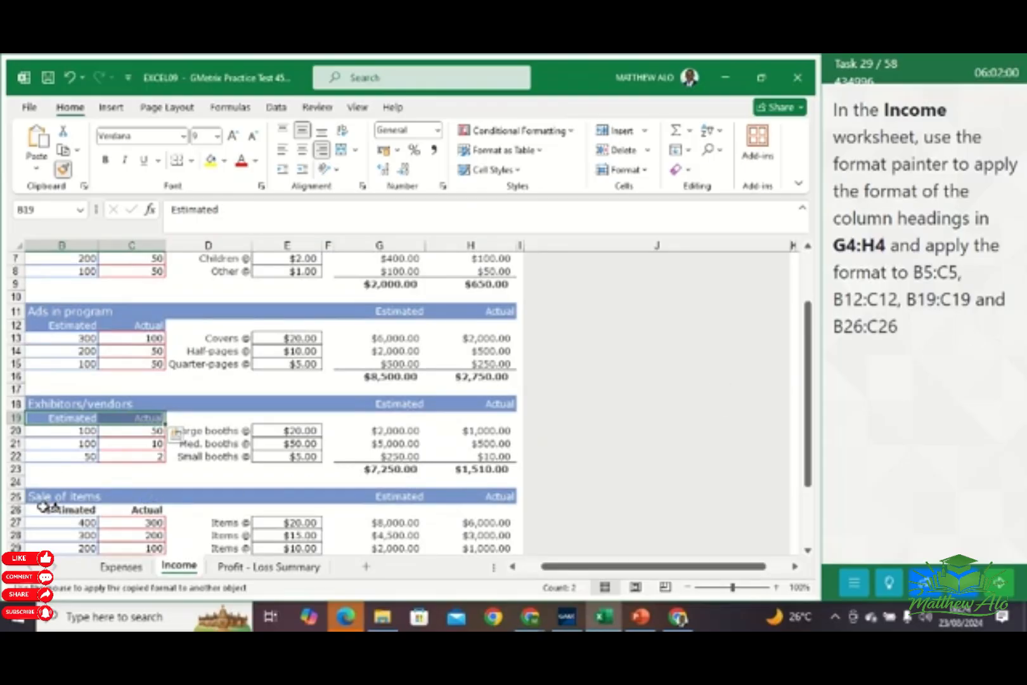
left_click_drag(48, 509, 136, 511)
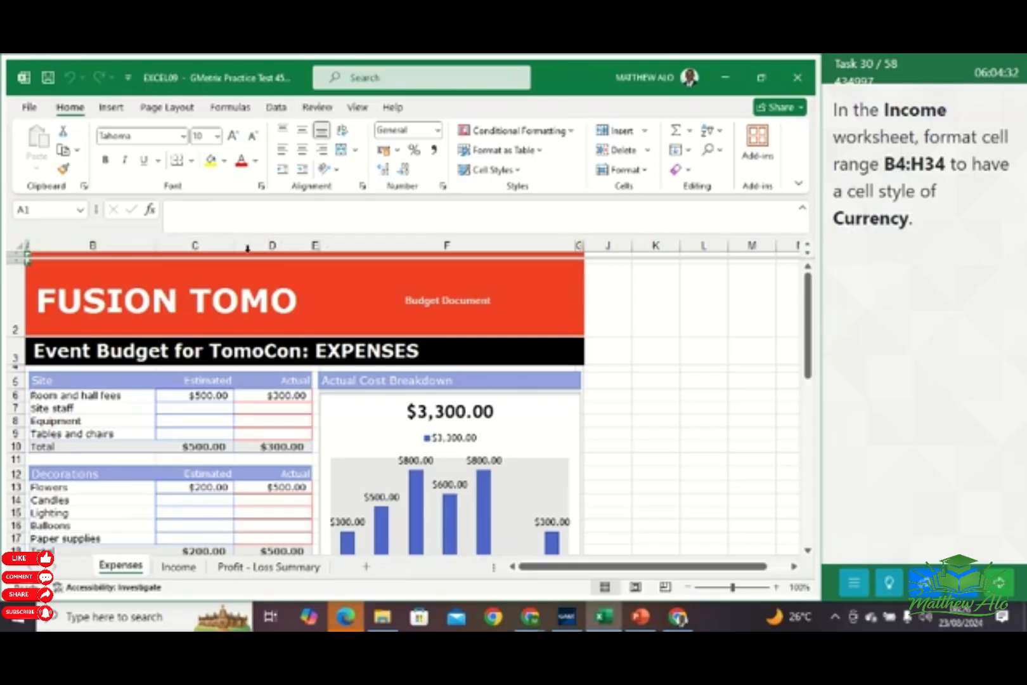
In the Income worksheet, format the range B4:H34 with the Currency number format and submit the task
left_click(177, 568)
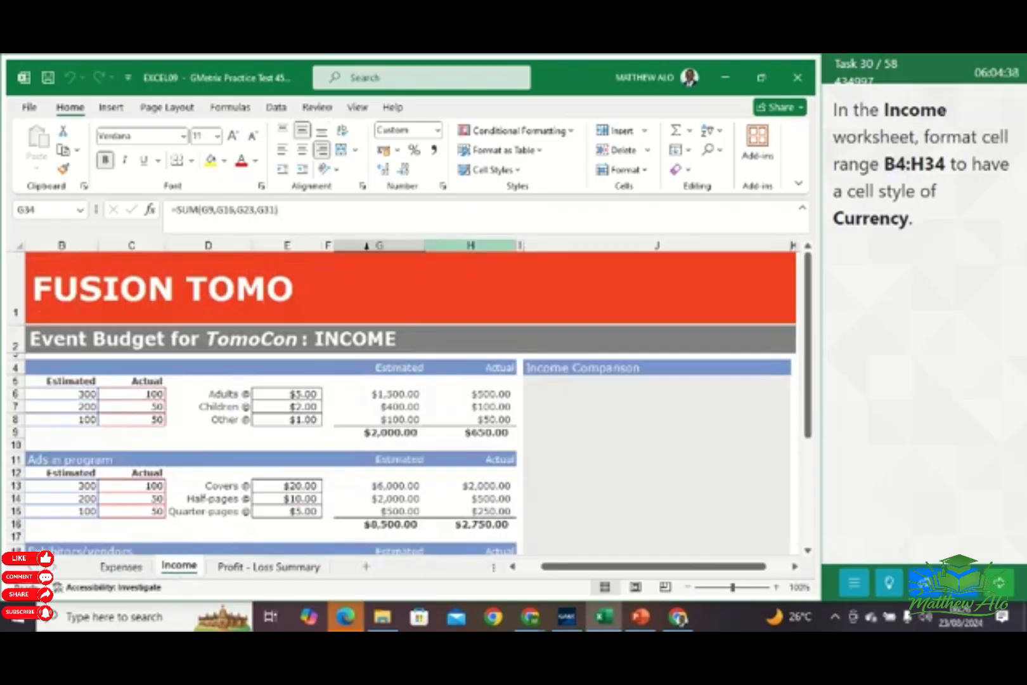
left_click(52, 212)
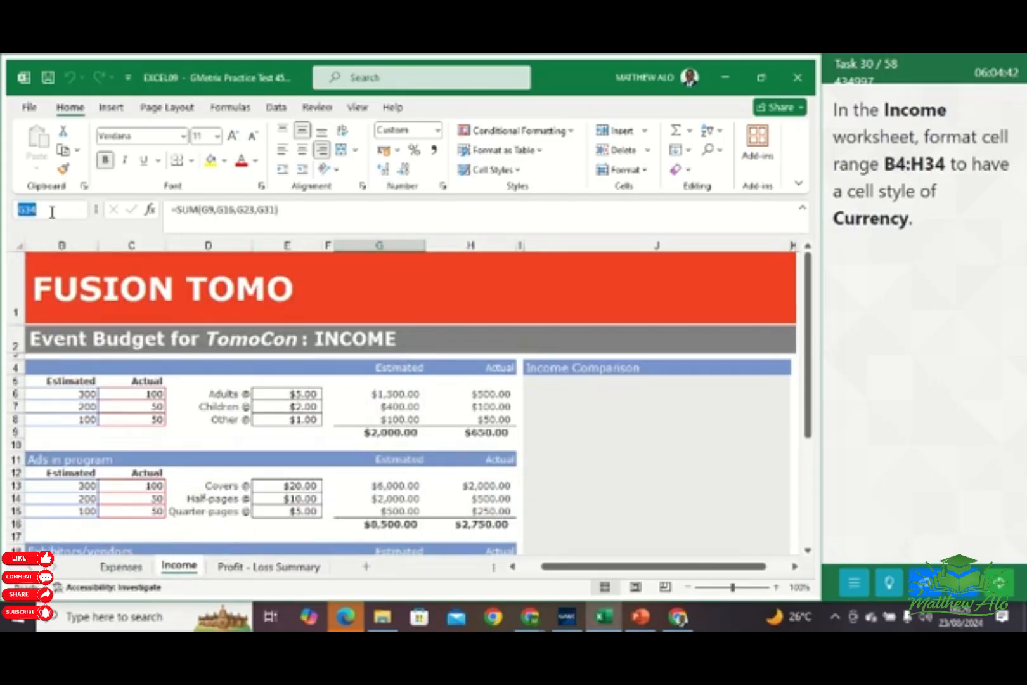
type("B4:H34")
key("Return")
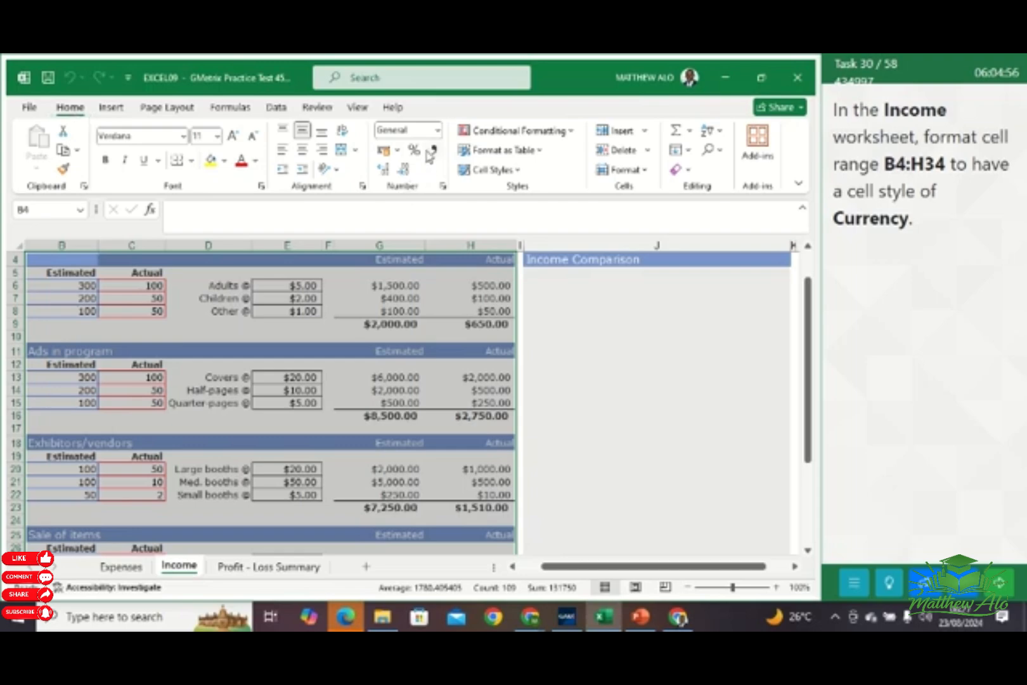
left_click(437, 130)
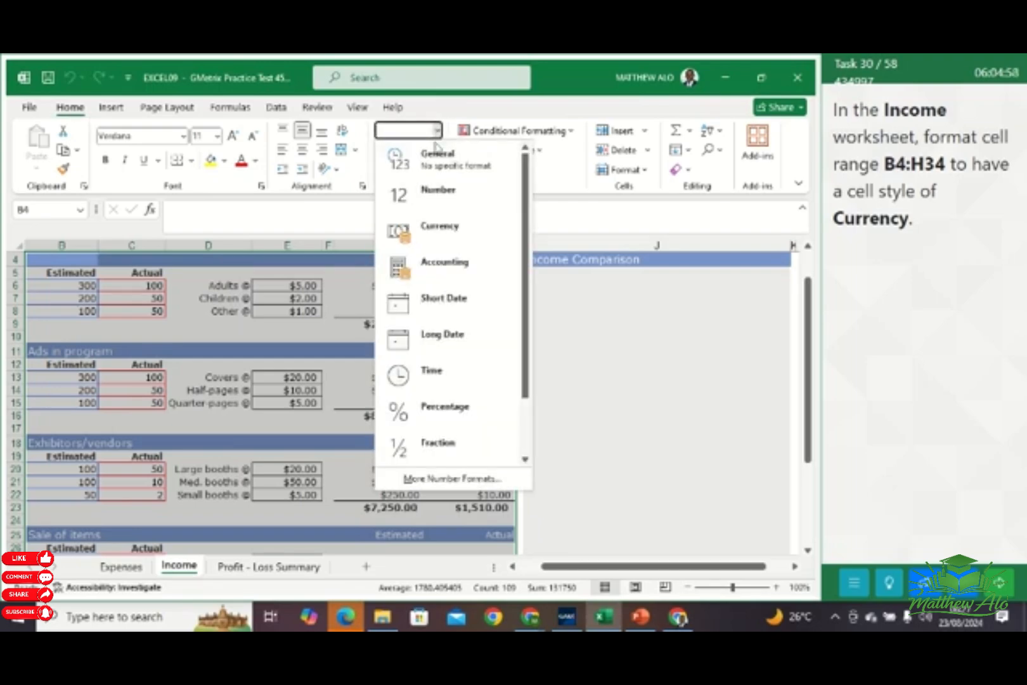
left_click(436, 229)
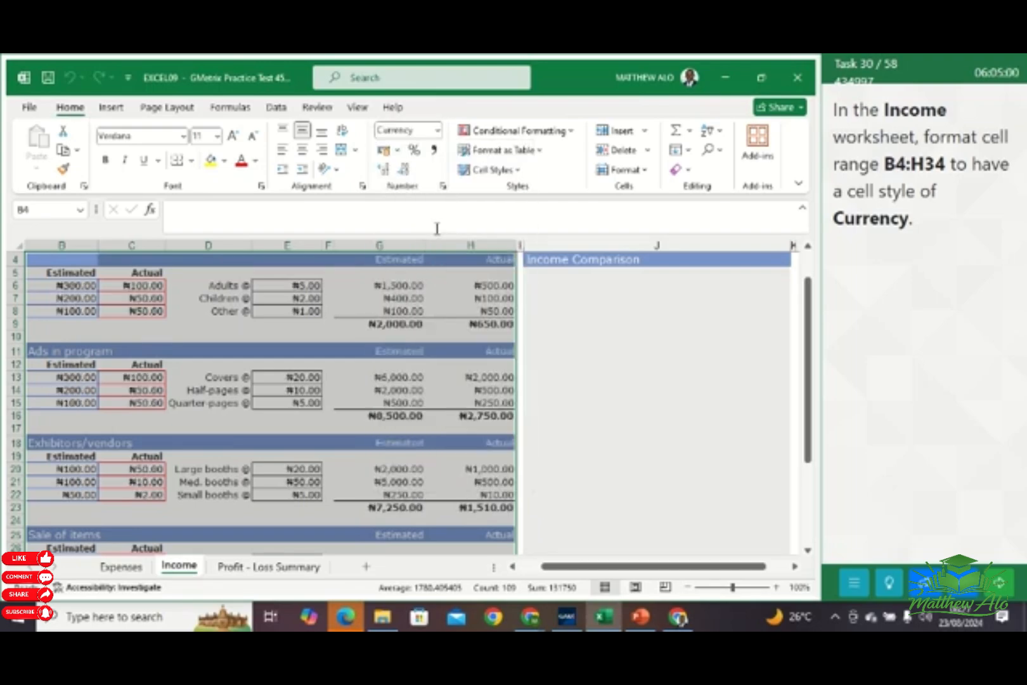
left_click(574, 343)
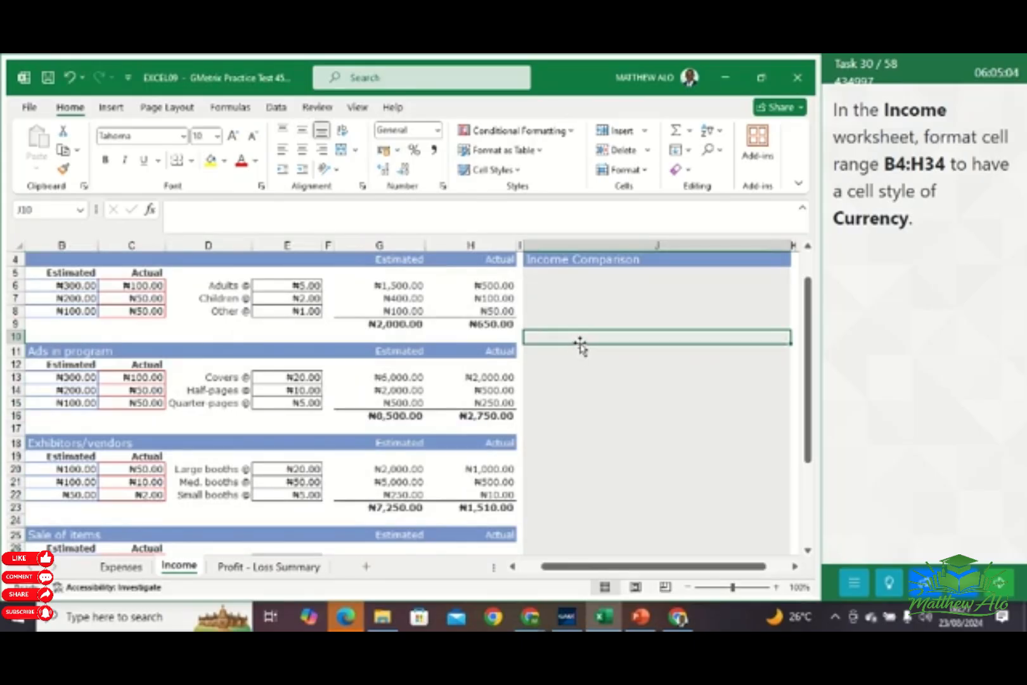
left_click(994, 564)
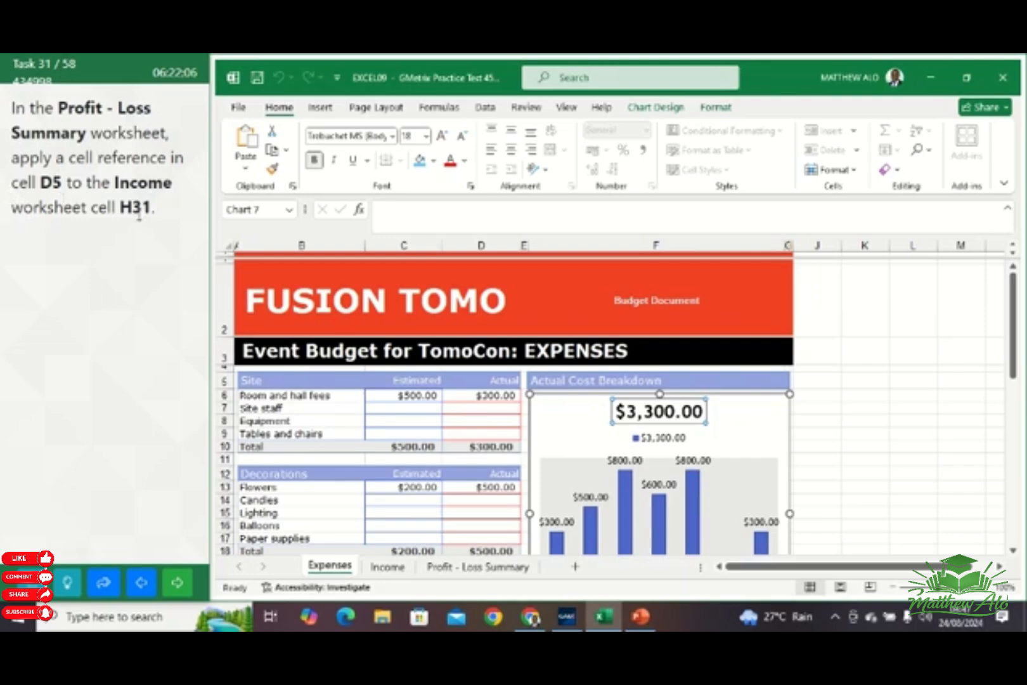
In cell D5 of the Profit - Loss Summary worksheet, enter a reference to cell H31 of the Income worksheet
left_click(480, 571)
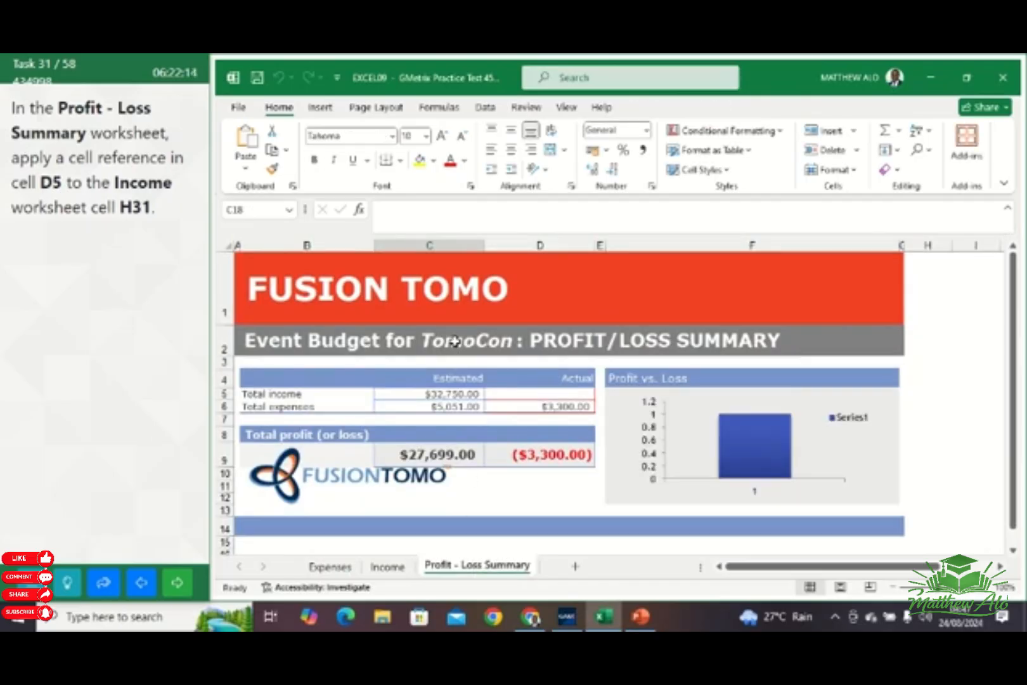
left_click(542, 393)
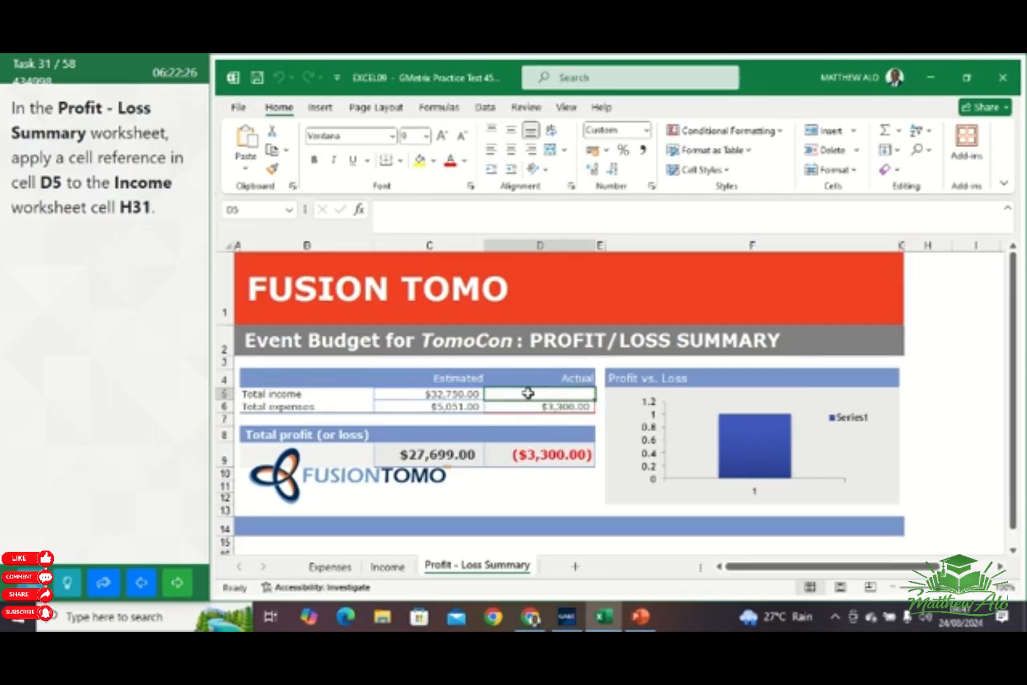
type("=")
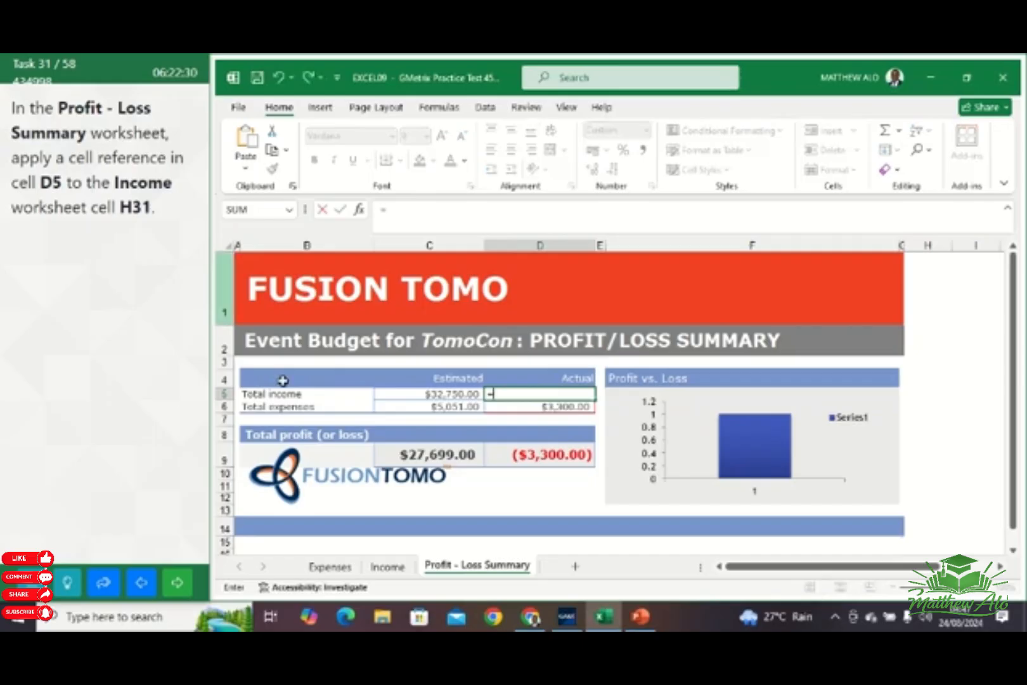
left_click(389, 567)
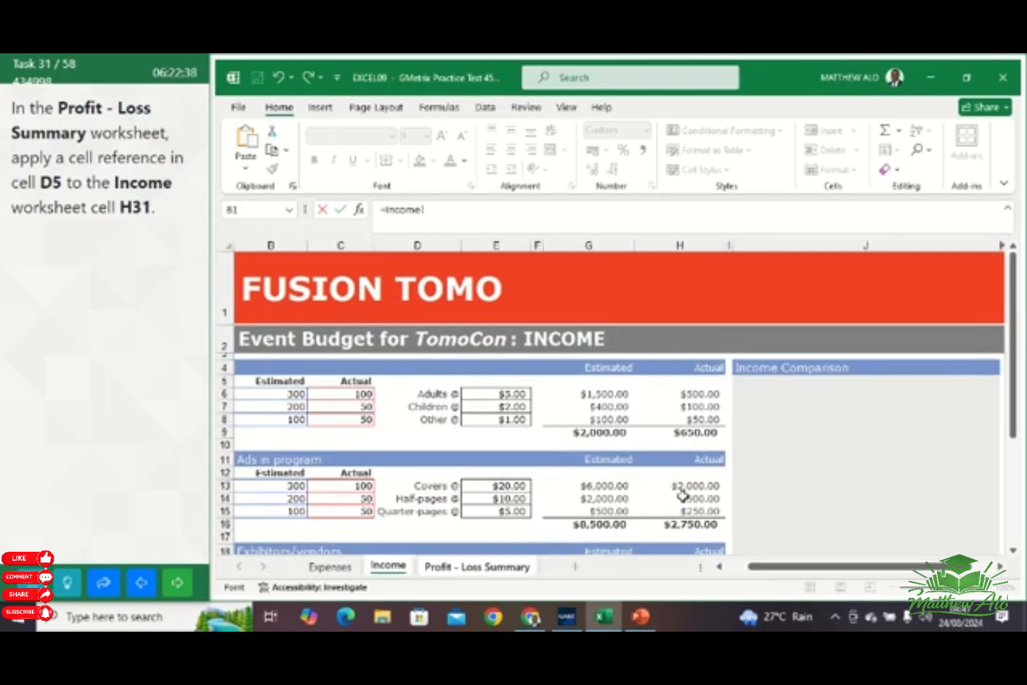
scroll(681, 493, "down", 3)
scroll(663, 493, "down", 1)
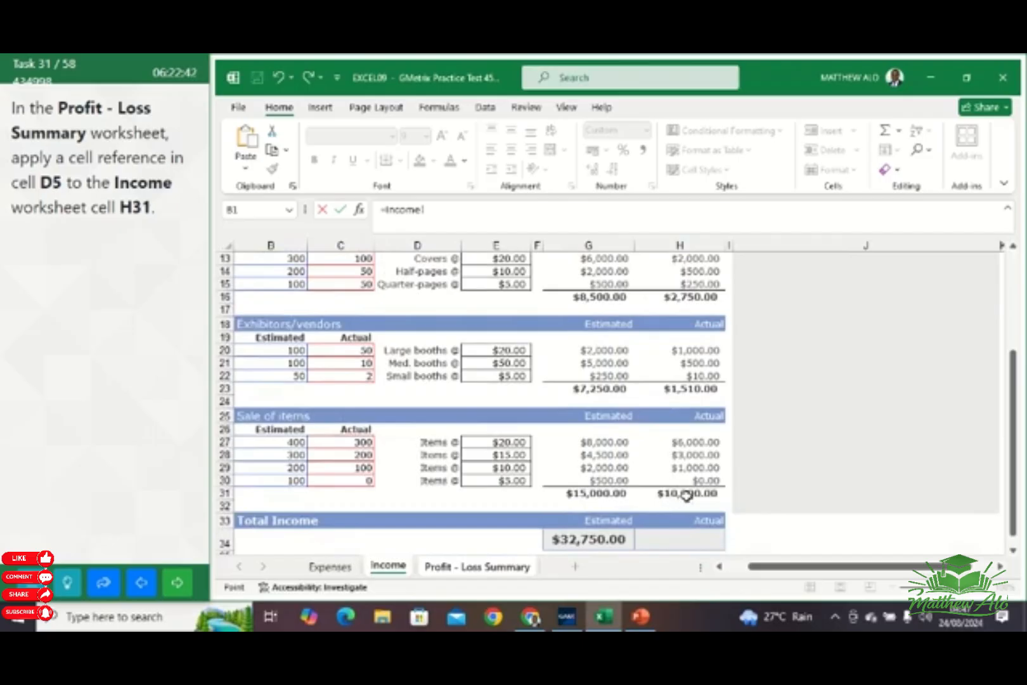
left_click(686, 495)
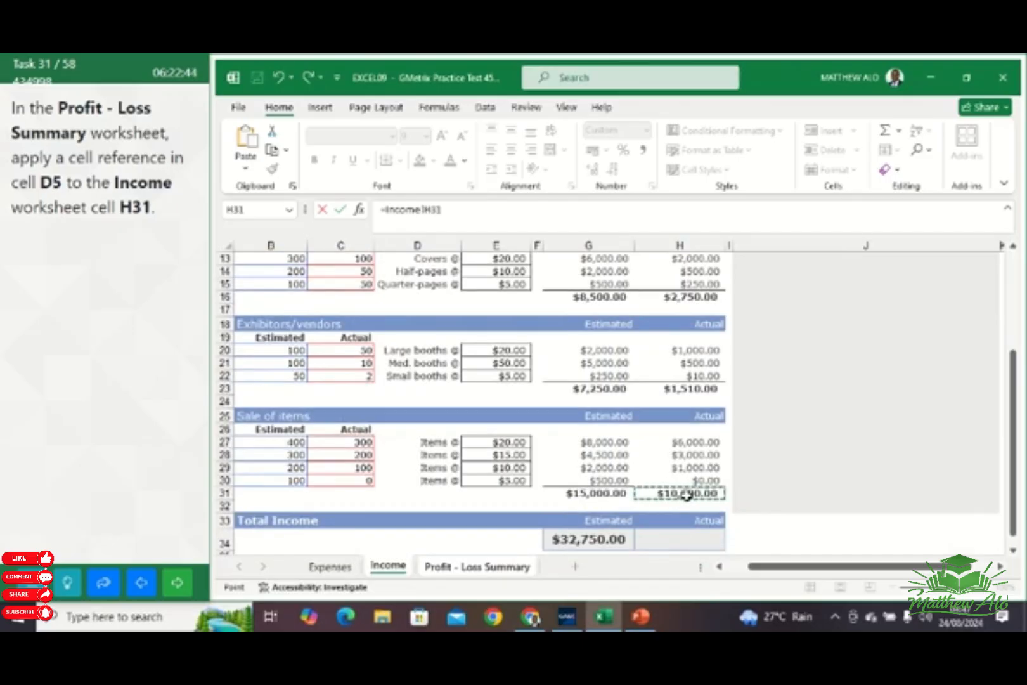
key("Return")
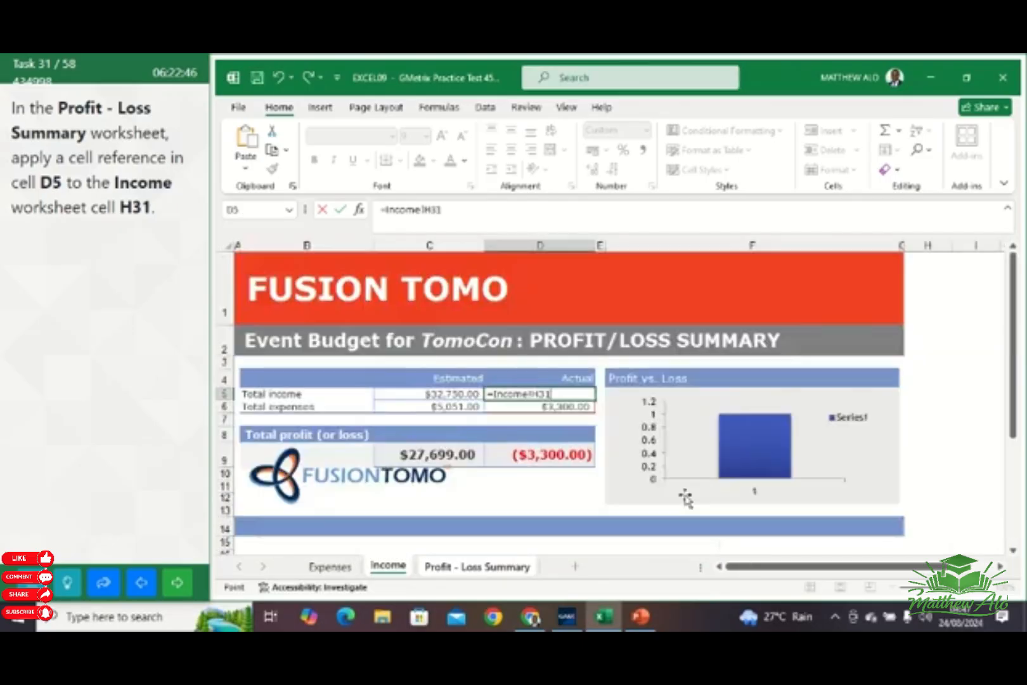
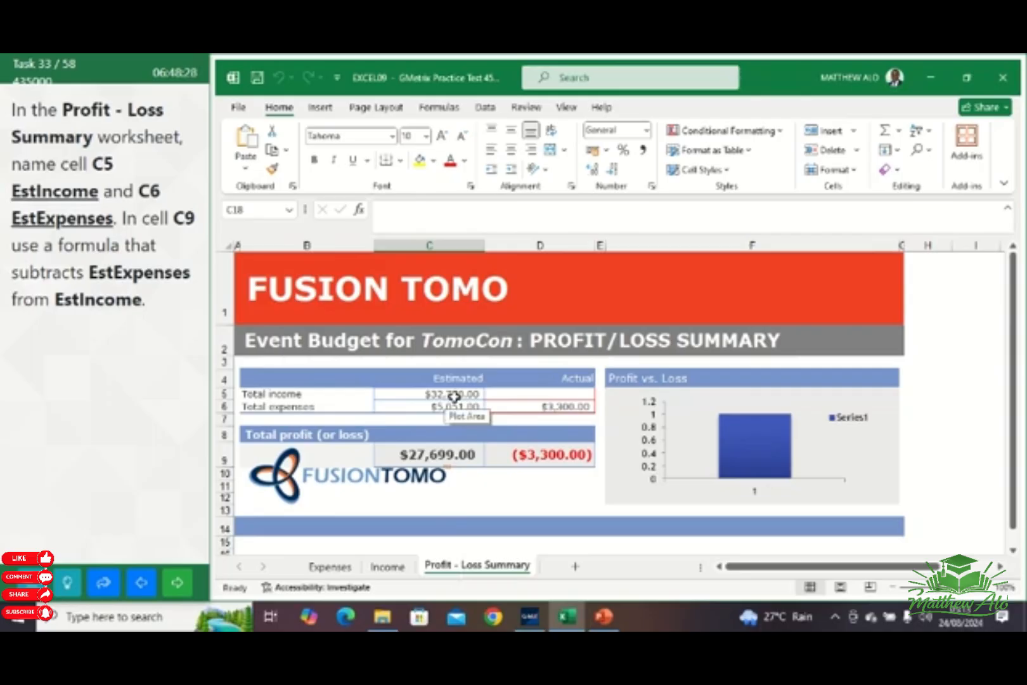
In the Profit - Loss Summary worksheet, define the name EstIncome for cell C5 with workbook scope
left_click(455, 394)
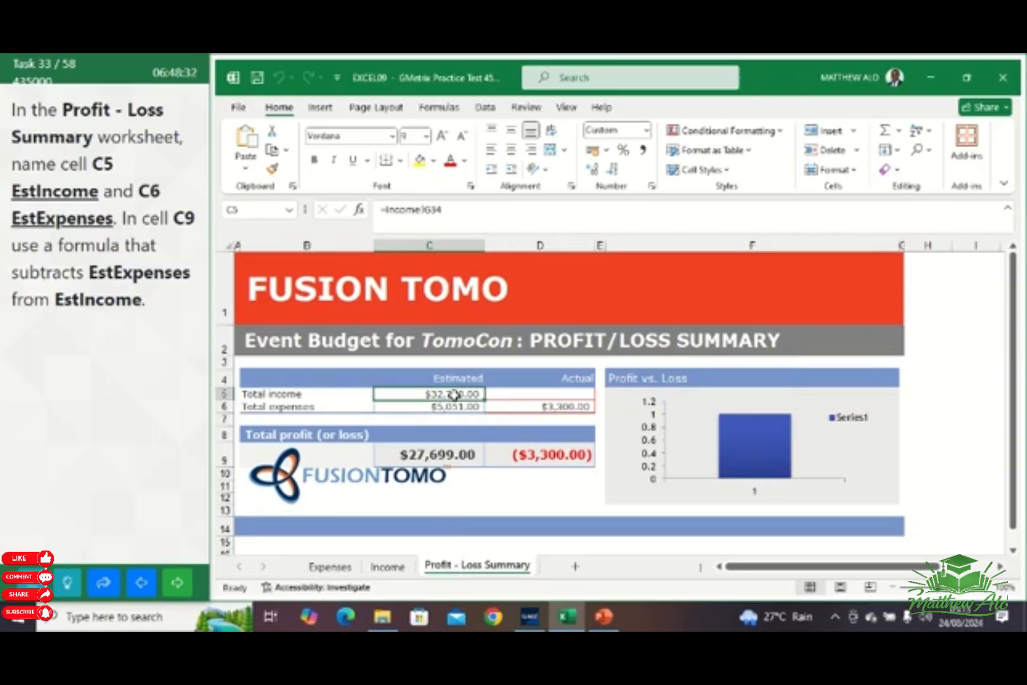
right_click(455, 394)
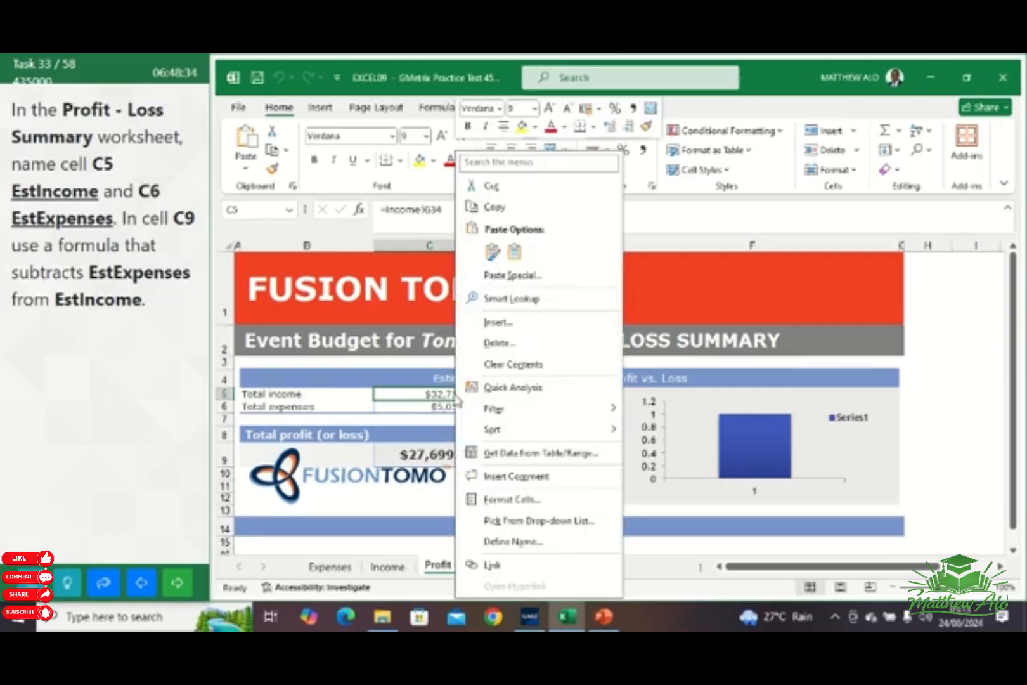
left_click(514, 542)
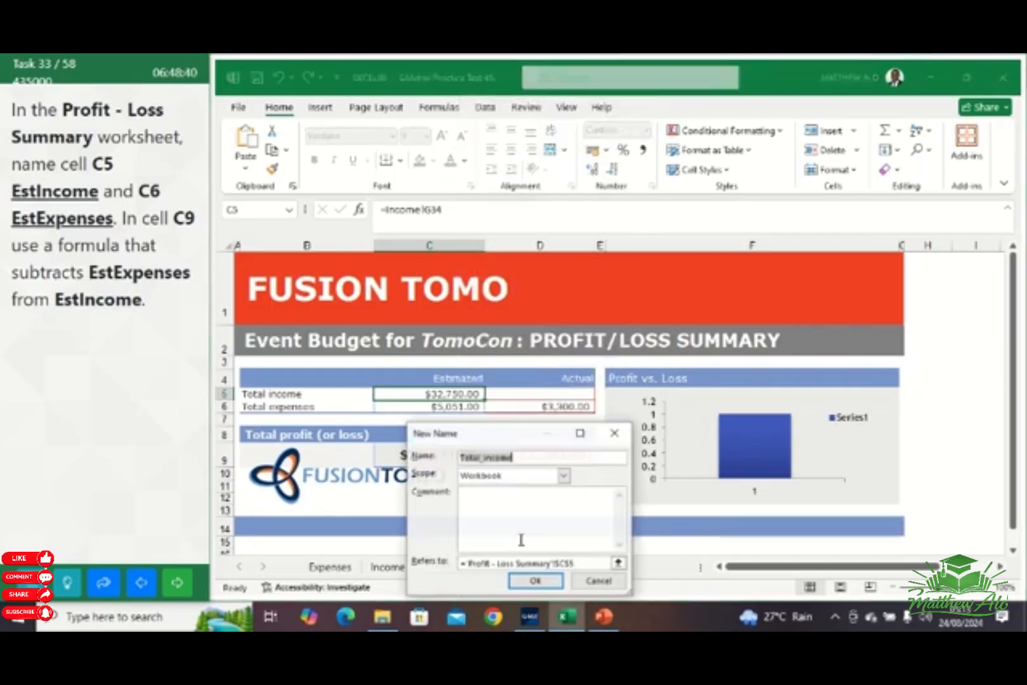
left_click(525, 456)
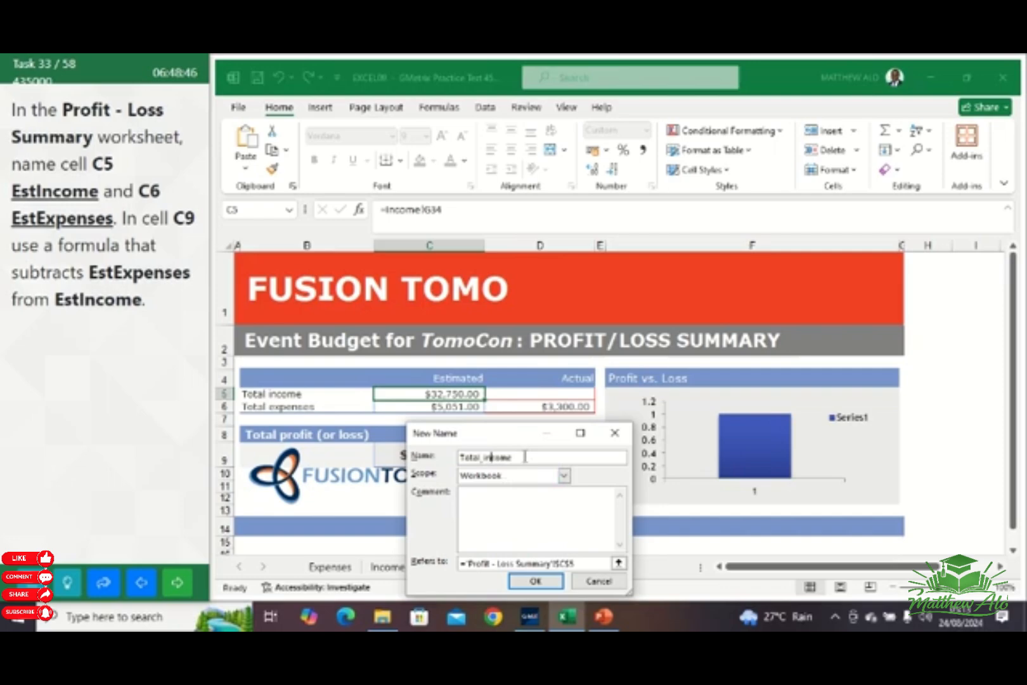
key("Left")
key("Left")
key("BackSpace")
key("BackSpace")
key("BackSpace")
key("BackSpace")
key("BackSpace")
key("BackSpace")
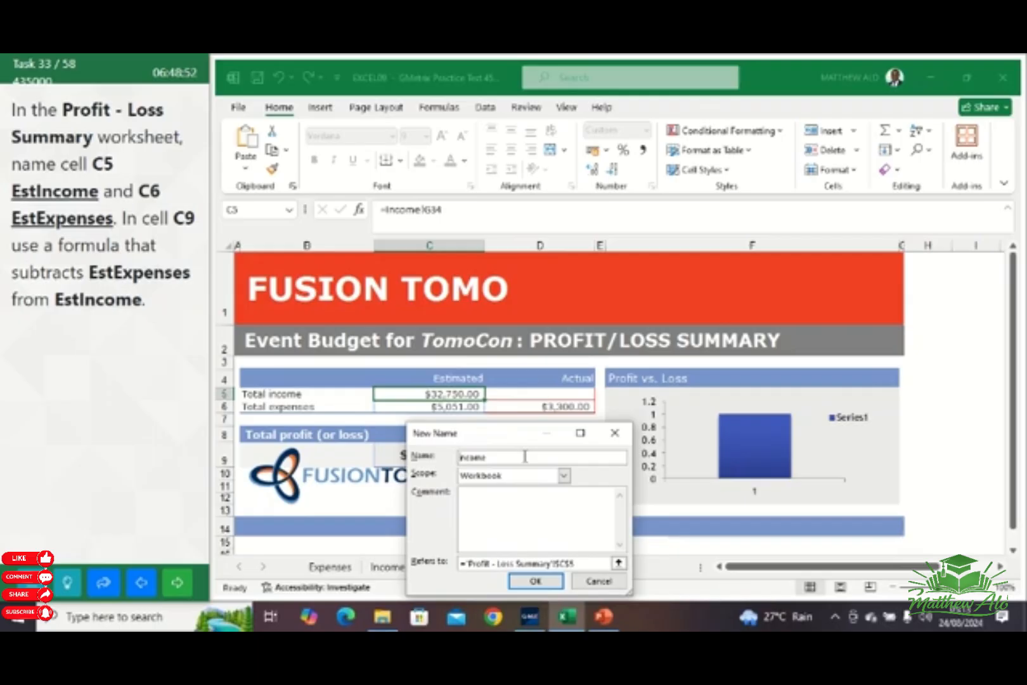
type("Est")
key("Delete")
left_click(536, 582)
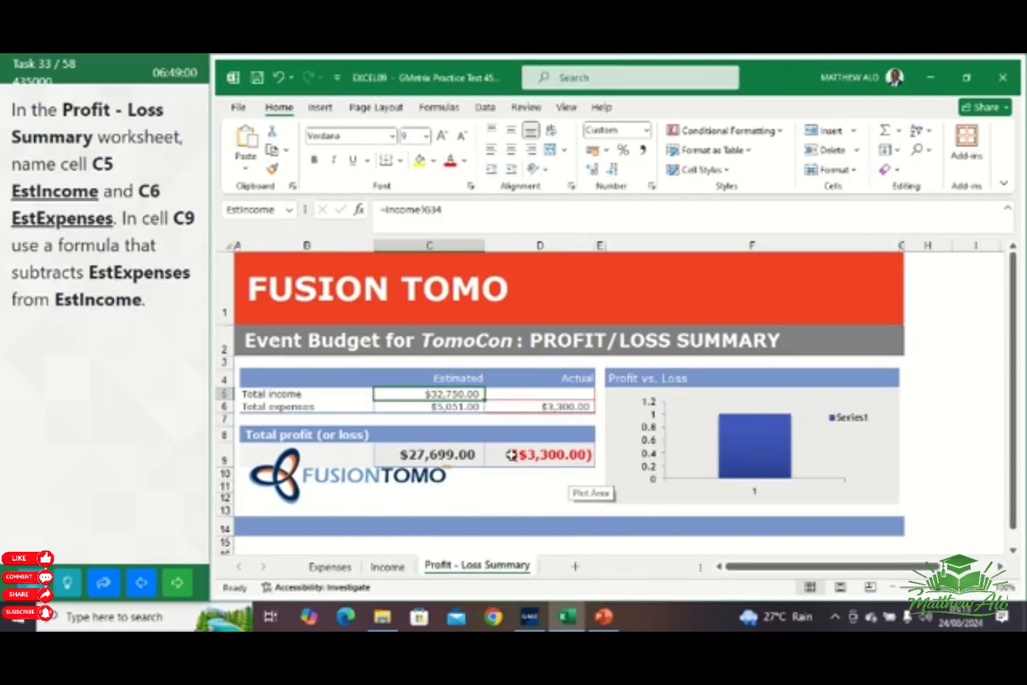
Define the name EstExpenses for the estimated total expenses in cell C6 with workbook scope
left_click(449, 407)
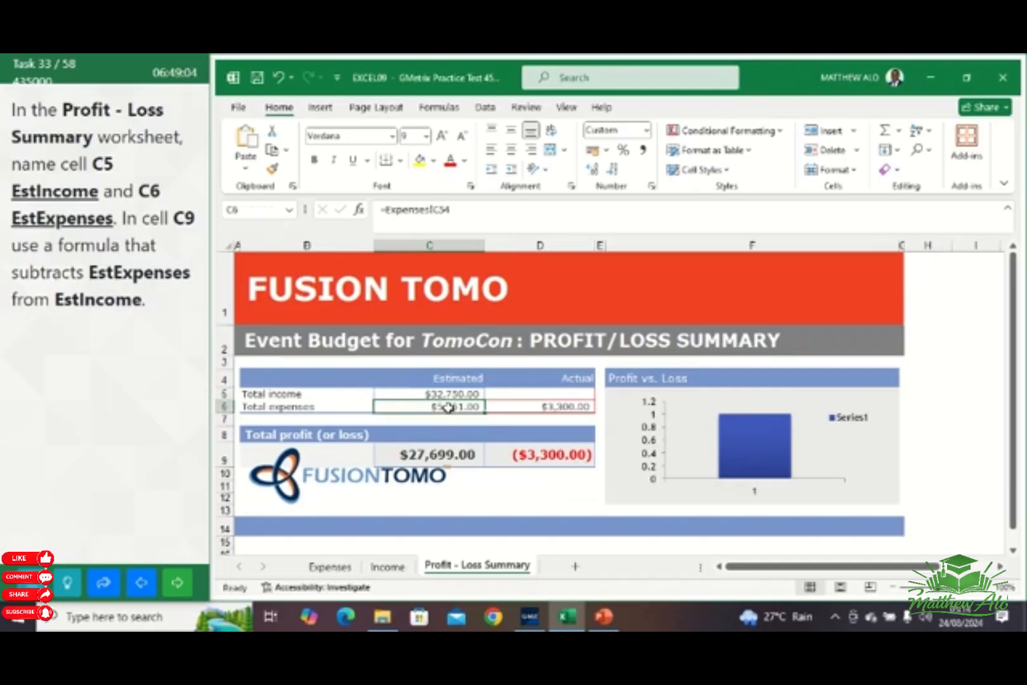
right_click(449, 407)
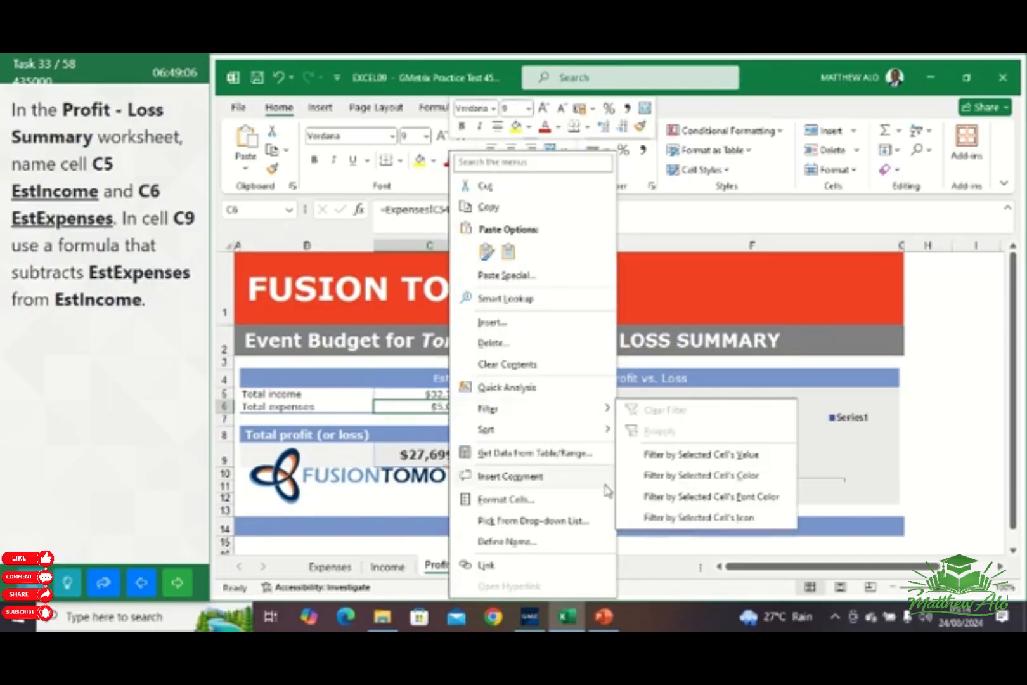
left_click(507, 542)
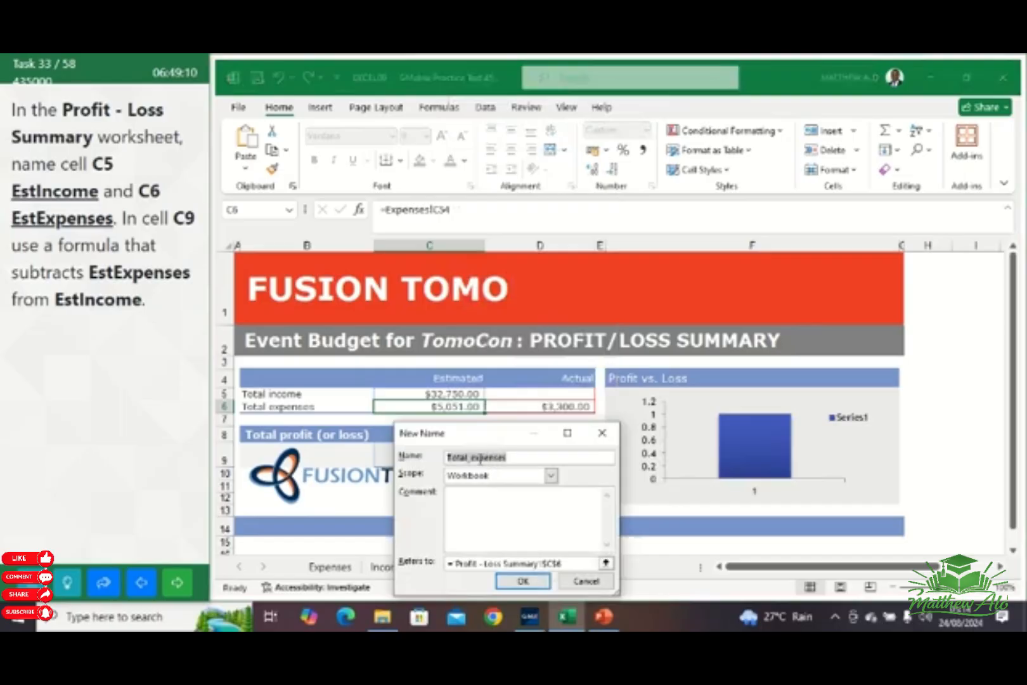
left_click(478, 458)
key("BackSpace")
key("BackSpace")
key("BackSpace")
key("BackSpace")
key("BackSpace")
key("BackSpace")
key("BackSpace")
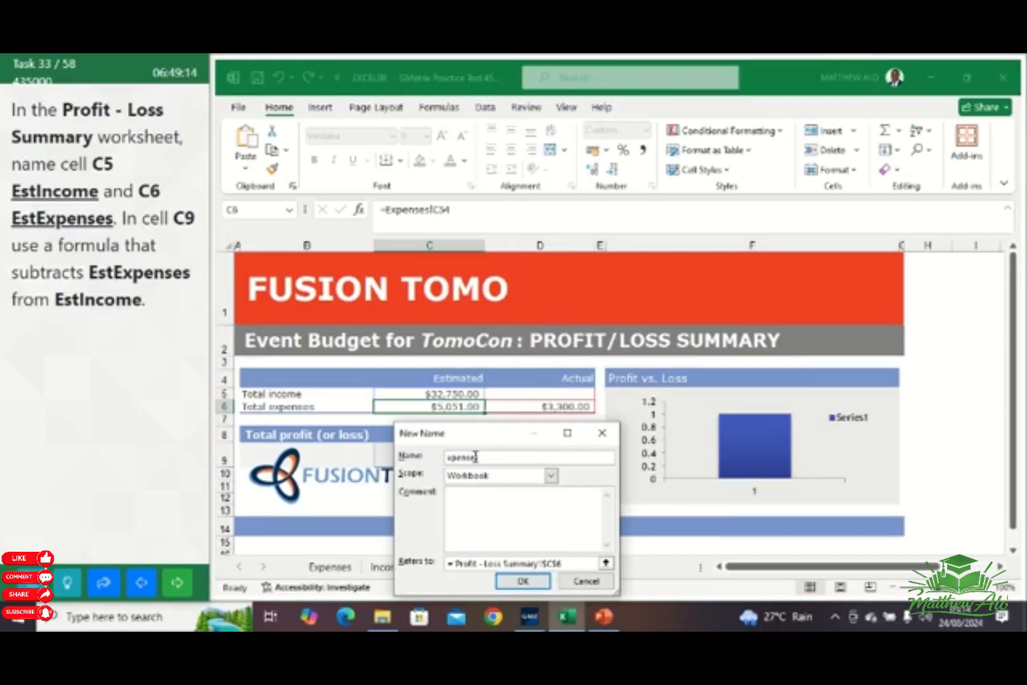
type("EstE")
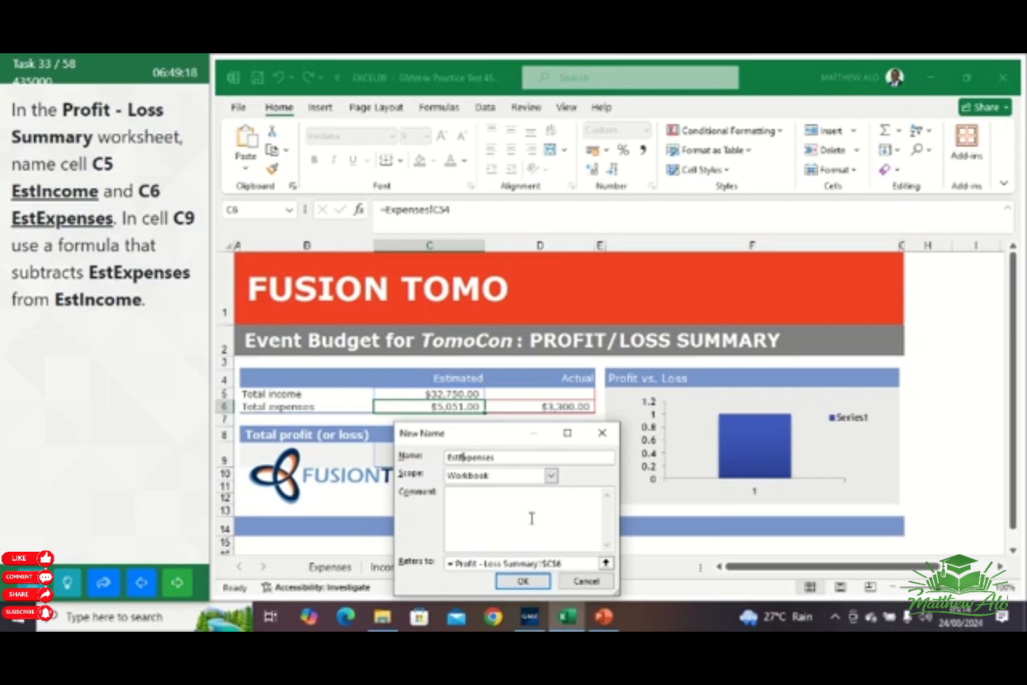
left_click(523, 581)
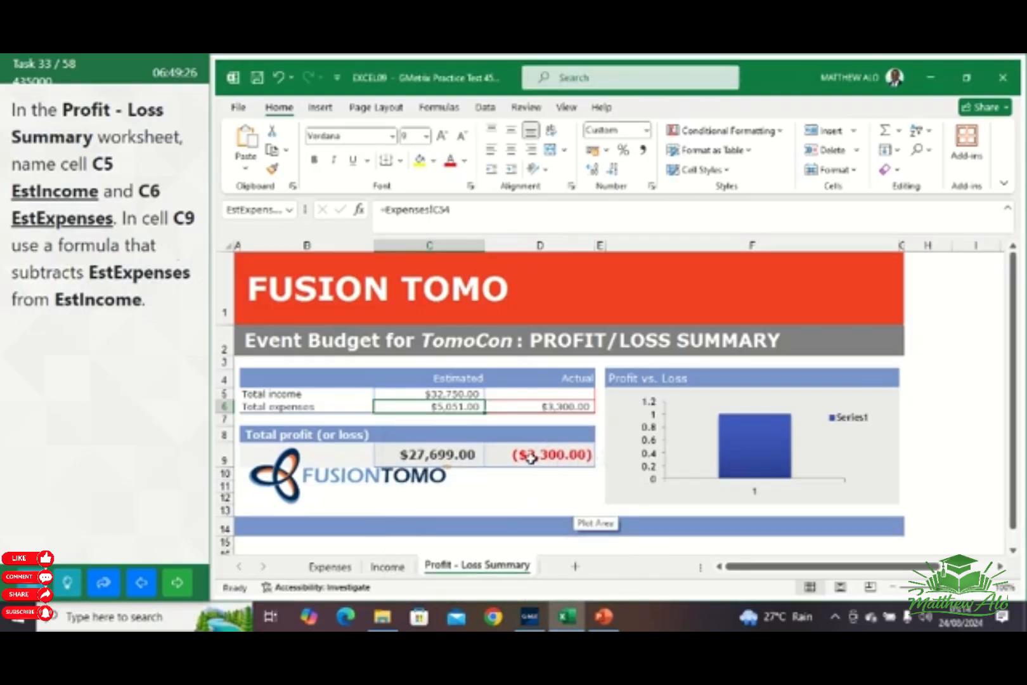
Replace the formula in cell C9 with =EstIncome-EstExpenses and move on to task 34
left_click(448, 461)
left_click(472, 451)
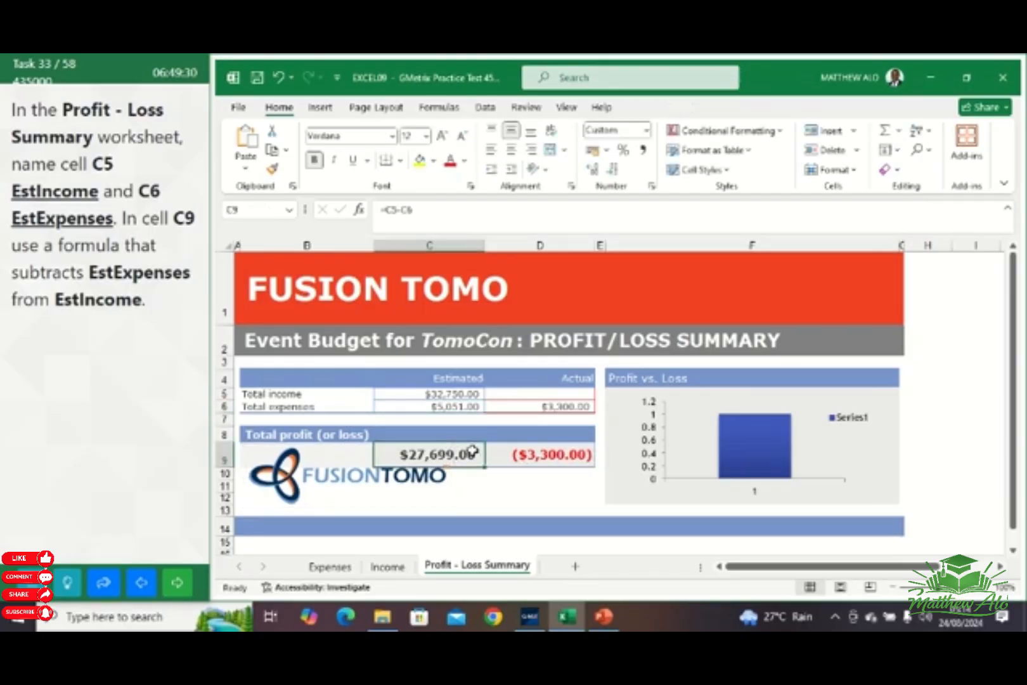
left_click(413, 213)
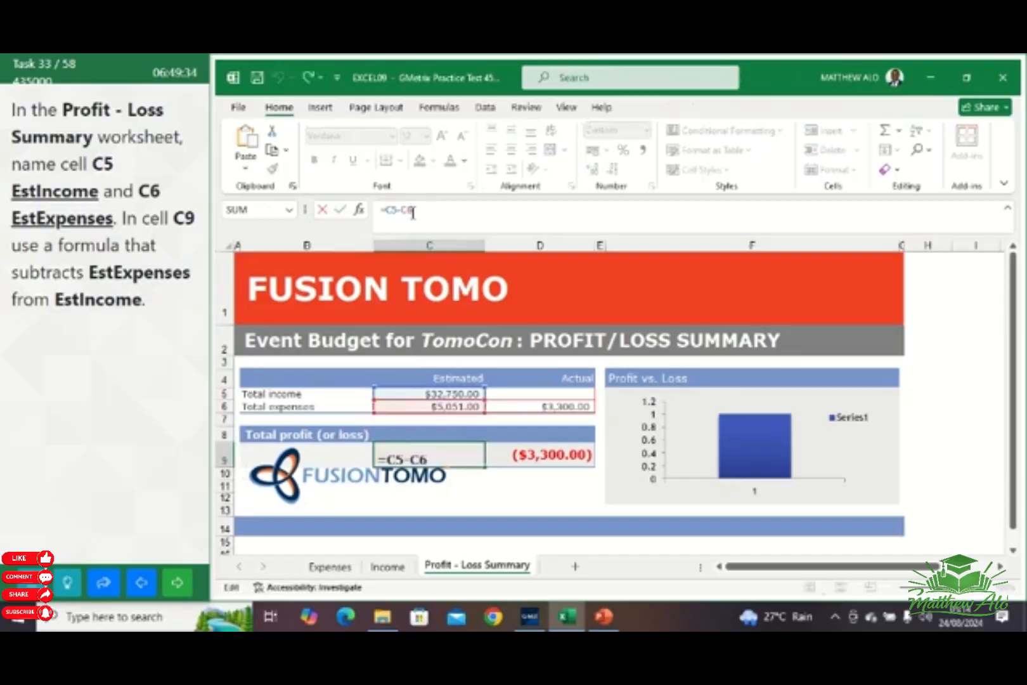
key("BackSpace")
key("BackSpace")
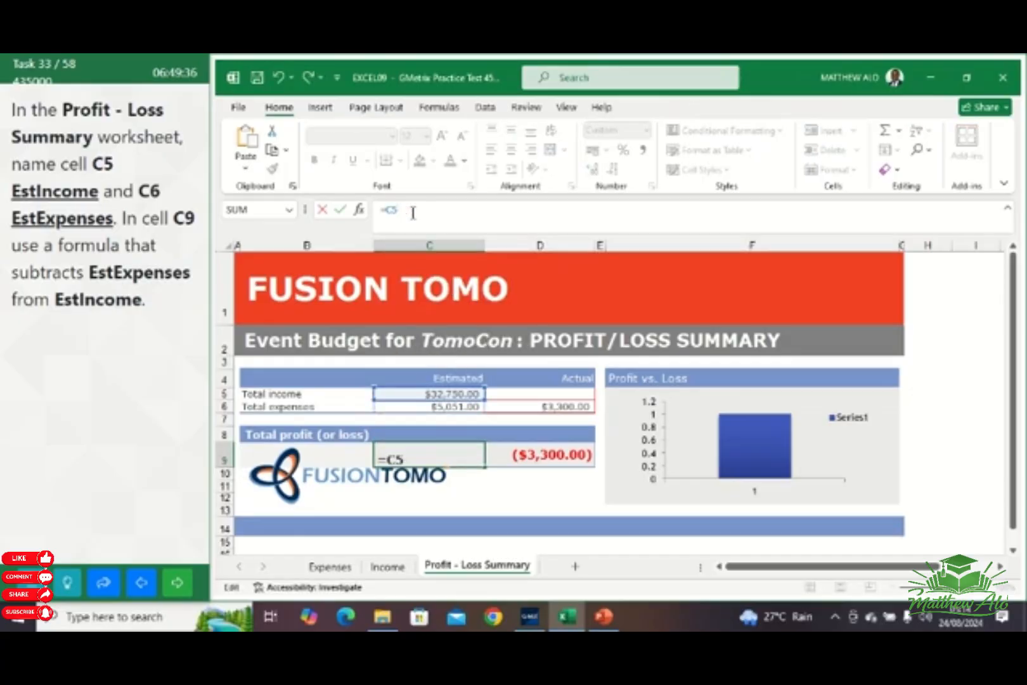
key("BackSpace")
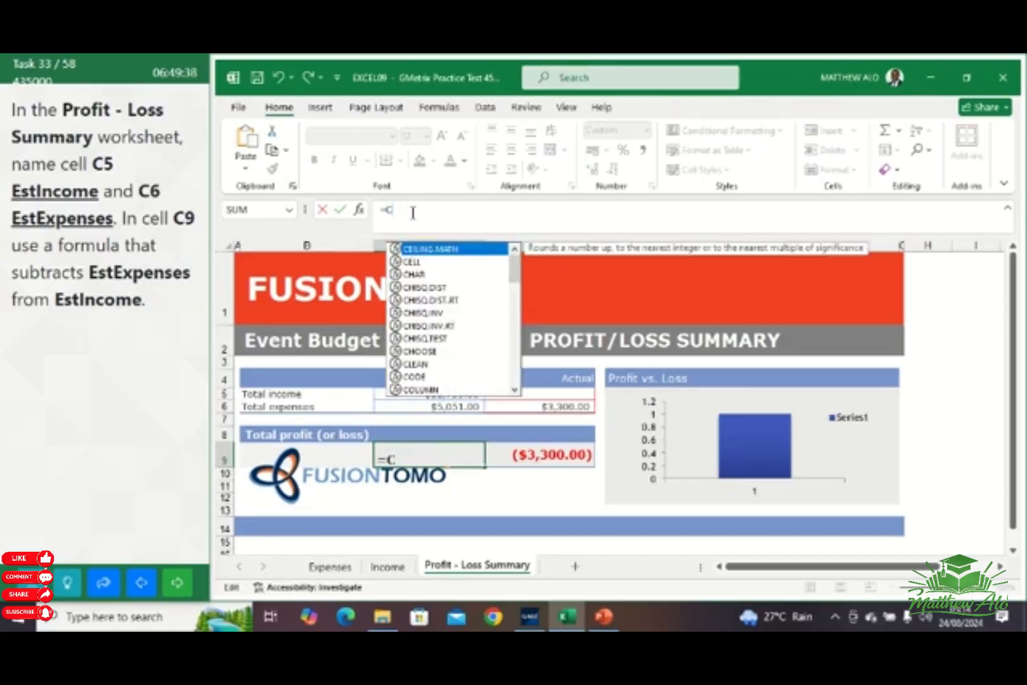
key("BackSpace")
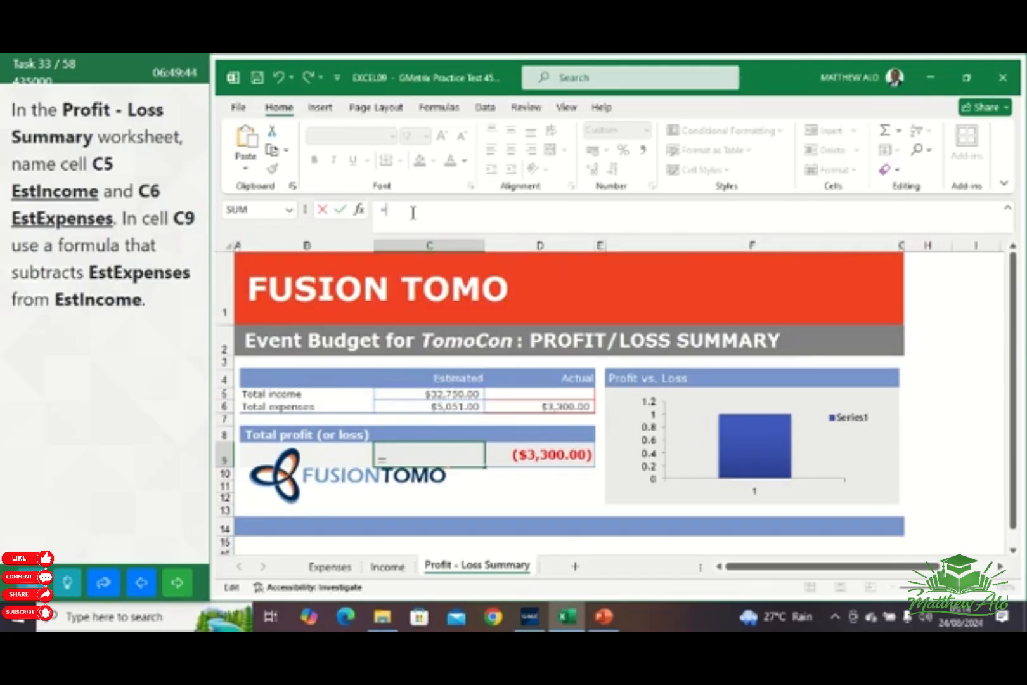
type("Es")
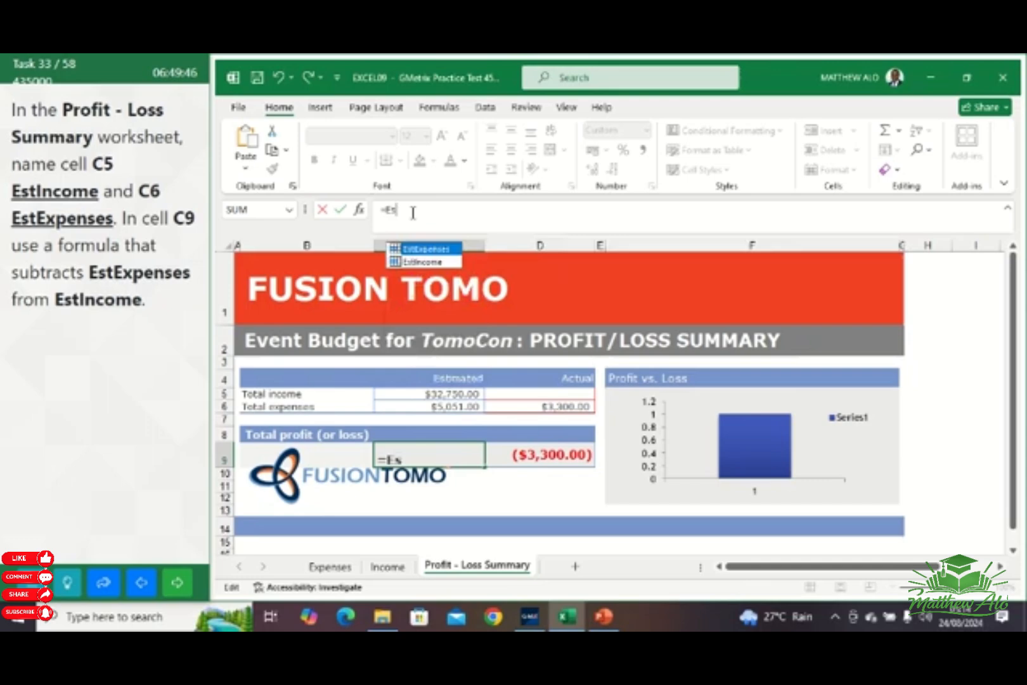
left_click(425, 267)
double_click(424, 267)
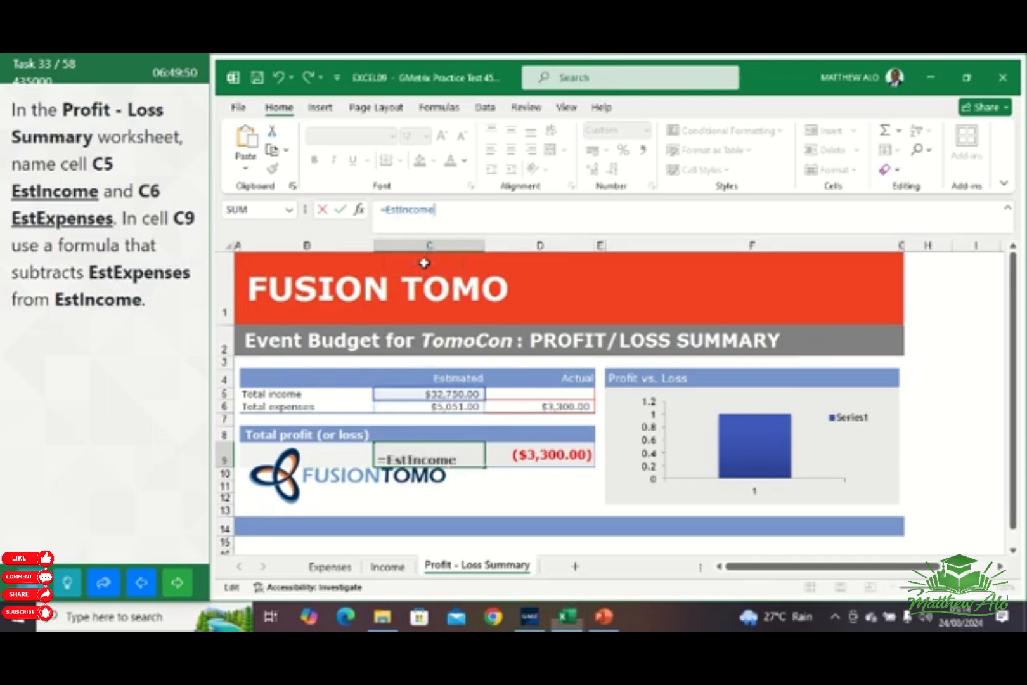
type("-")
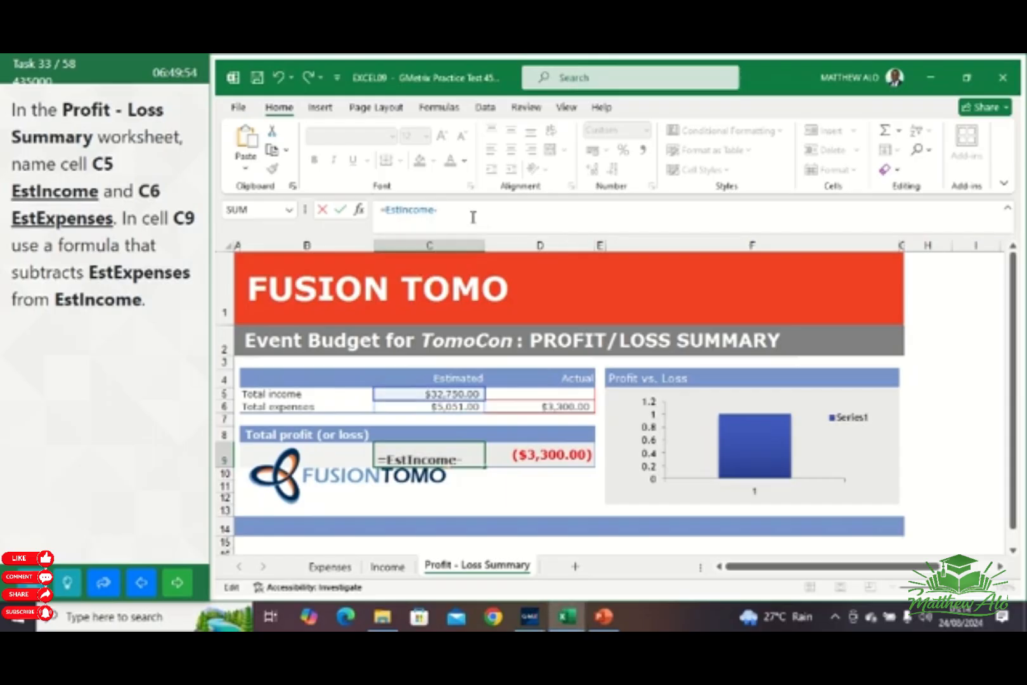
type("Es")
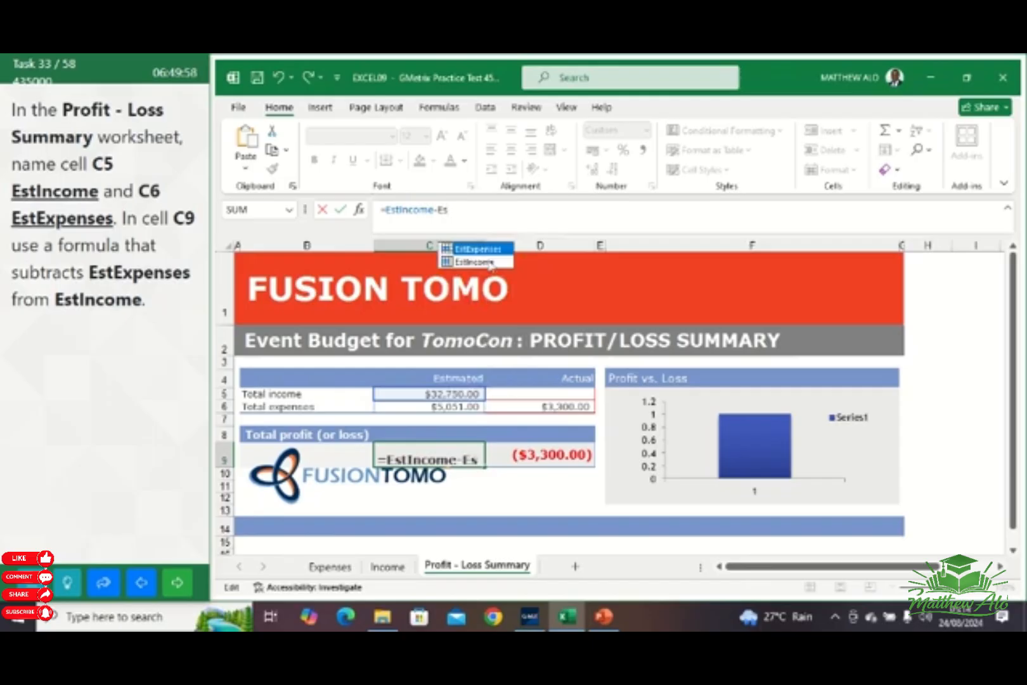
double_click(482, 249)
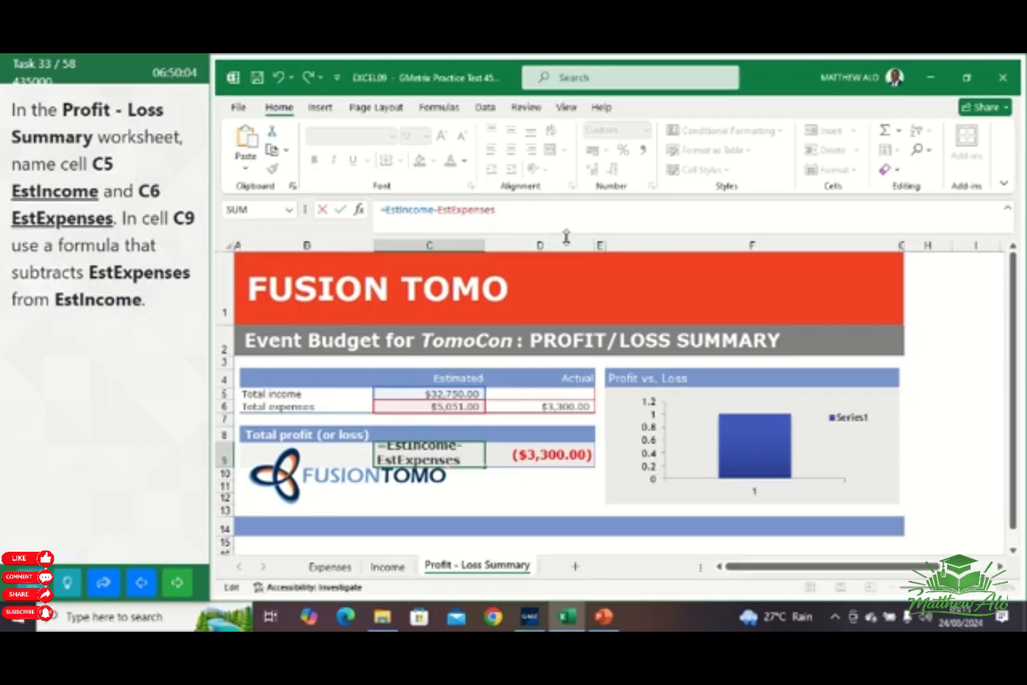
key("Return")
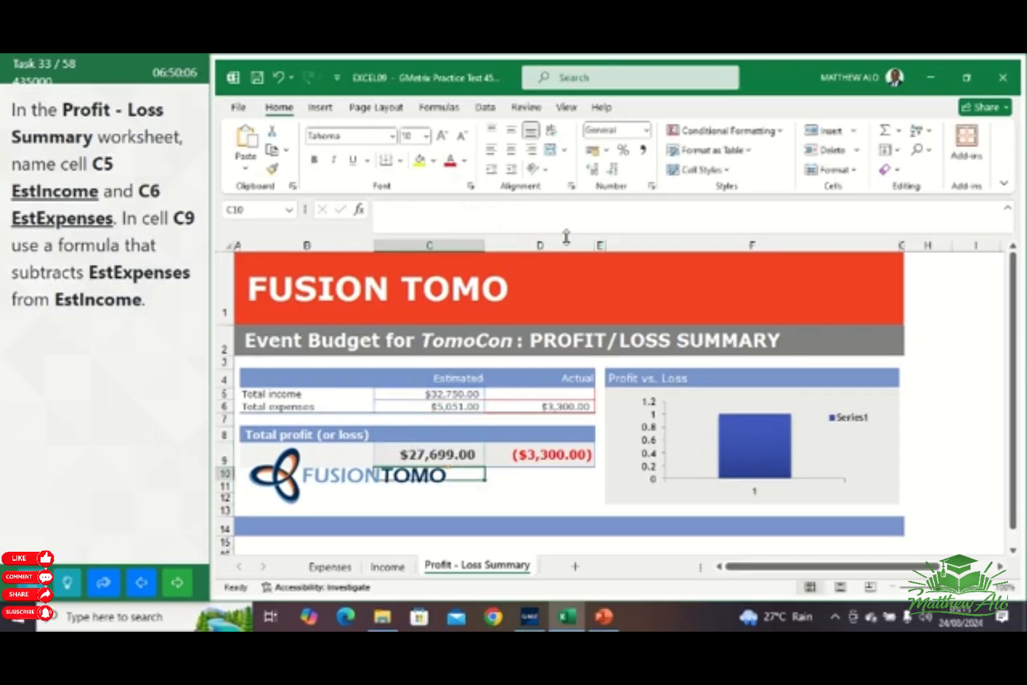
left_click(430, 452)
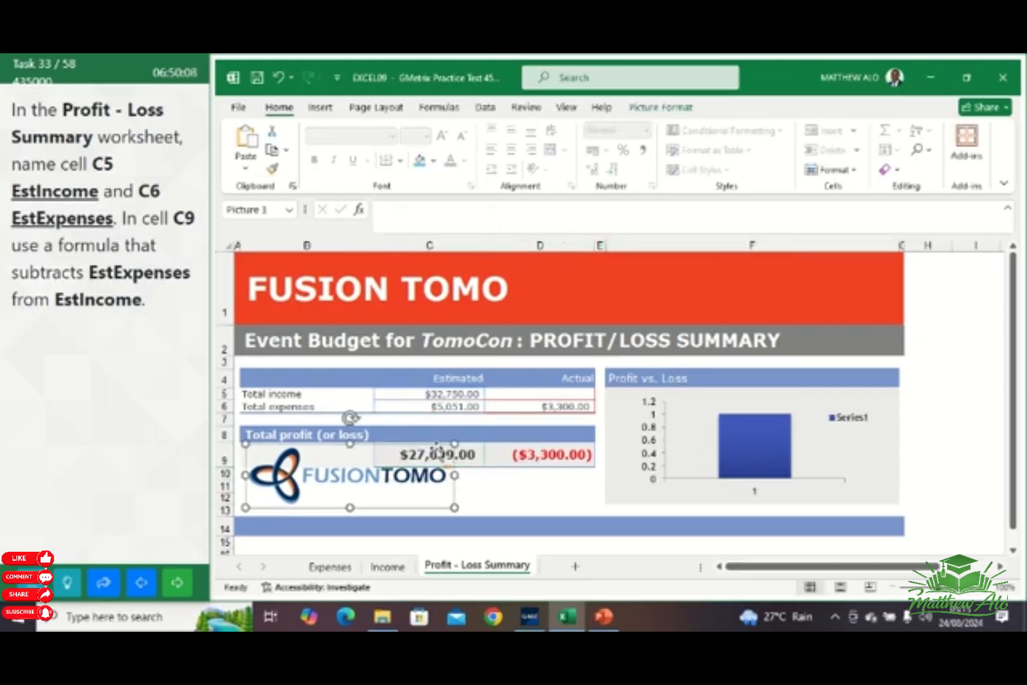
left_click(476, 458)
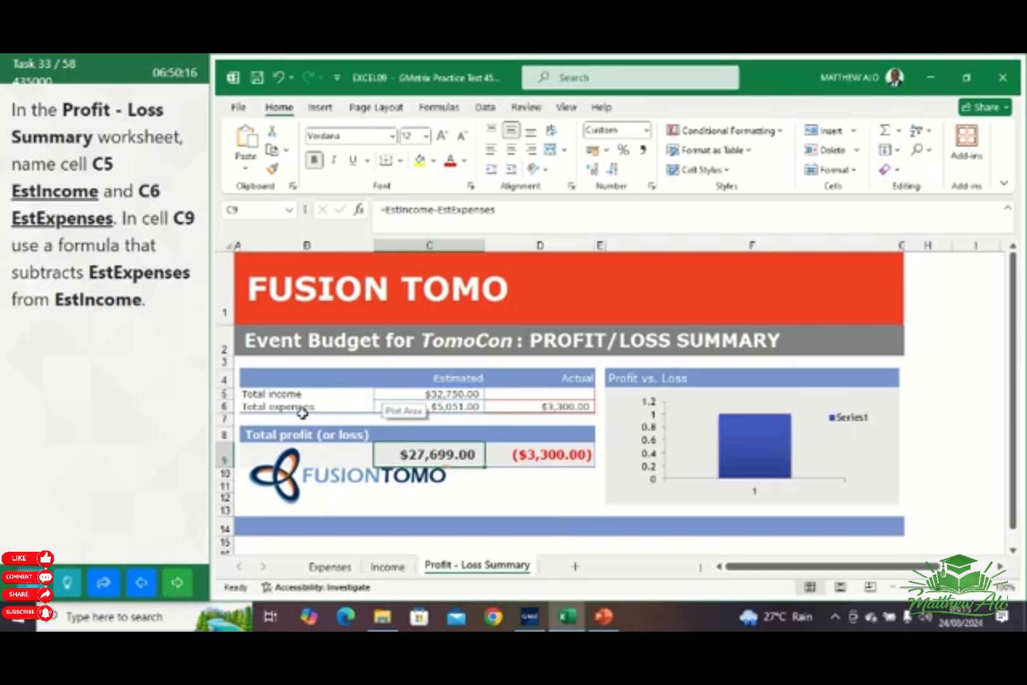
left_click(115, 351)
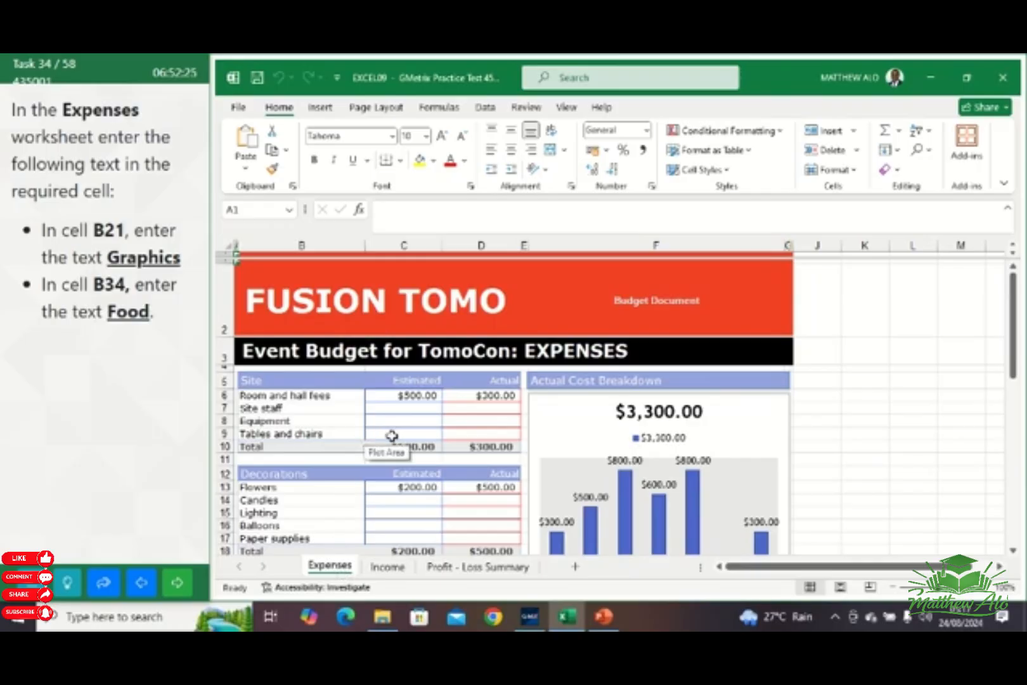
In the Expenses worksheet, enter the text Graphics in cell B21 under the Publicity heading
scroll(389, 438, "down", 3)
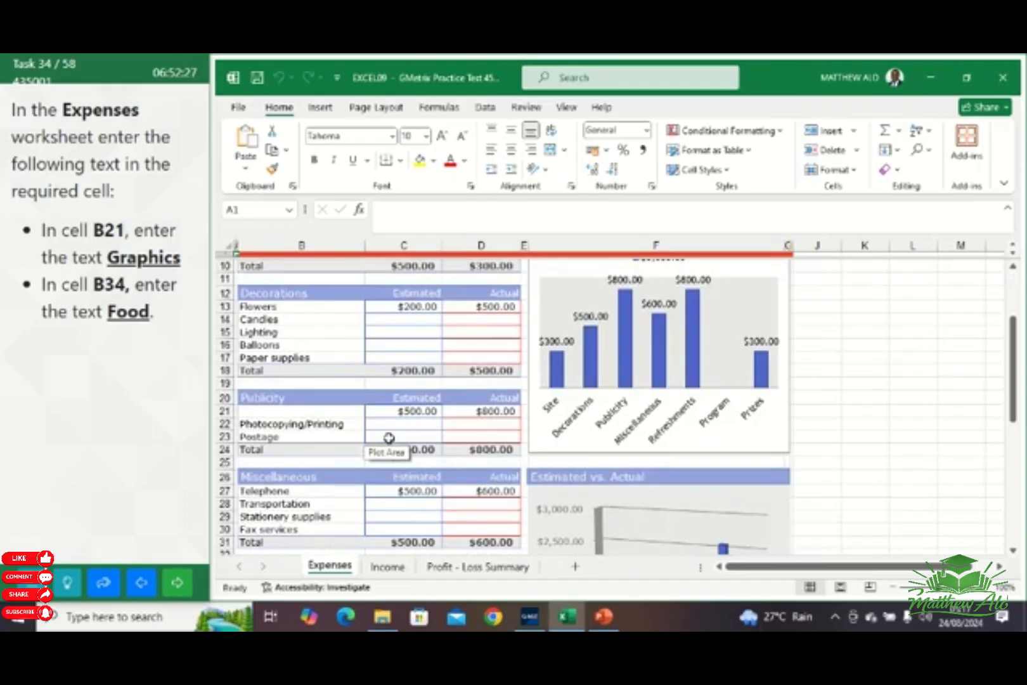
left_click(297, 414)
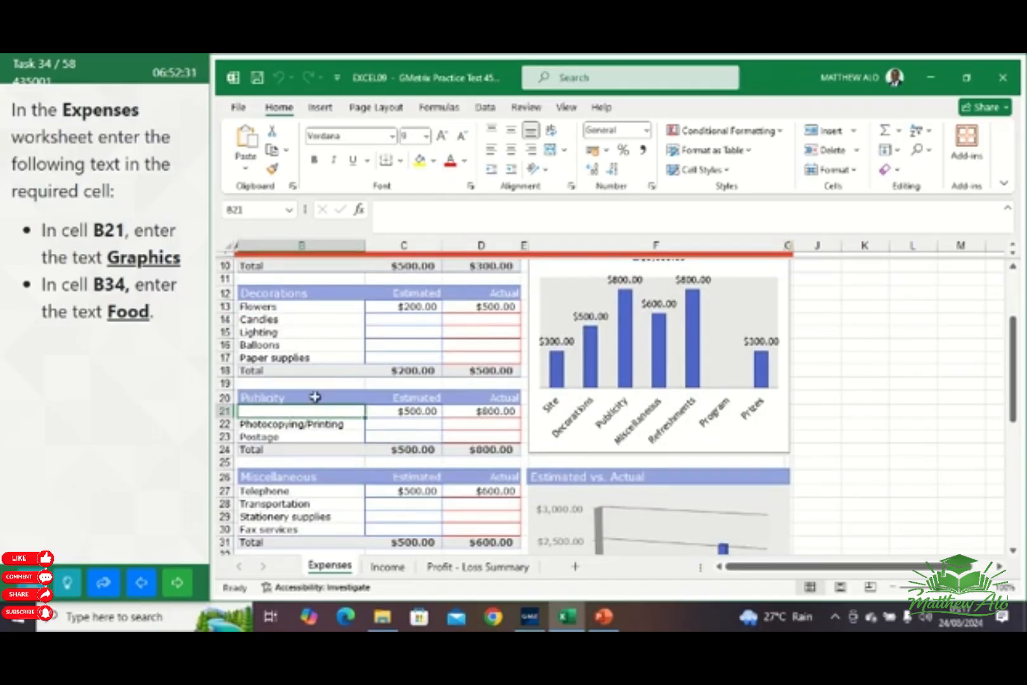
type("G")
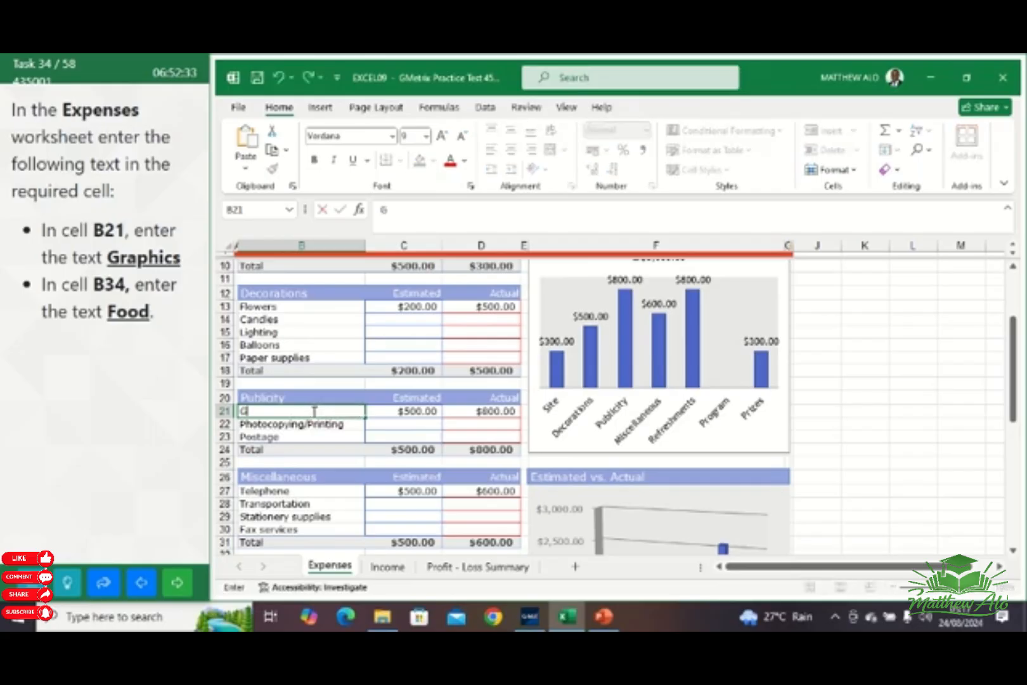
type("raphics")
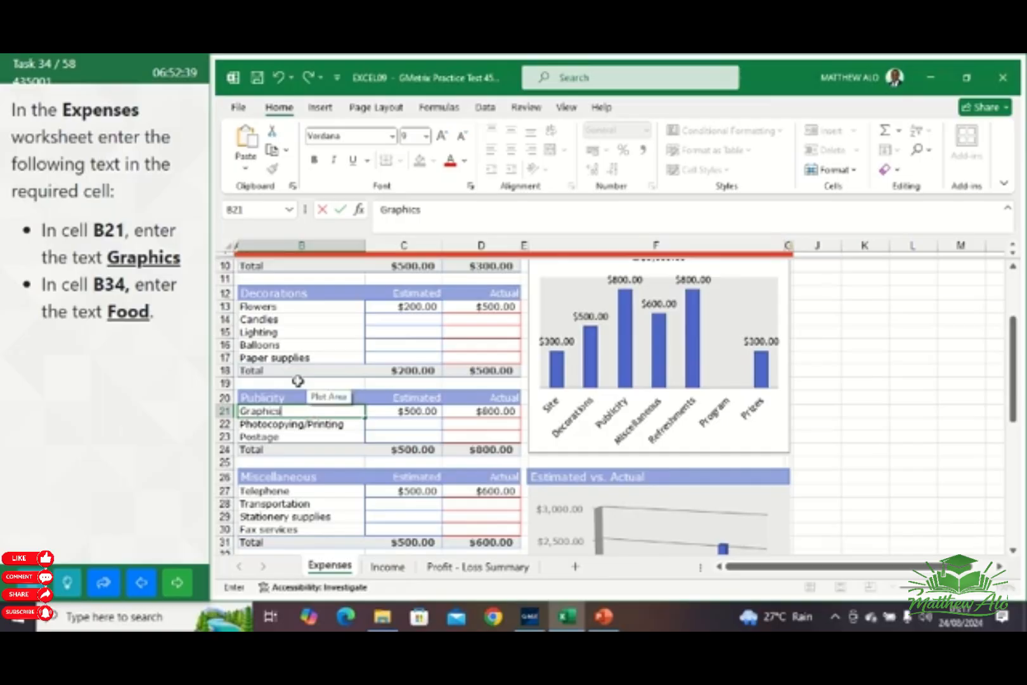
key("Return")
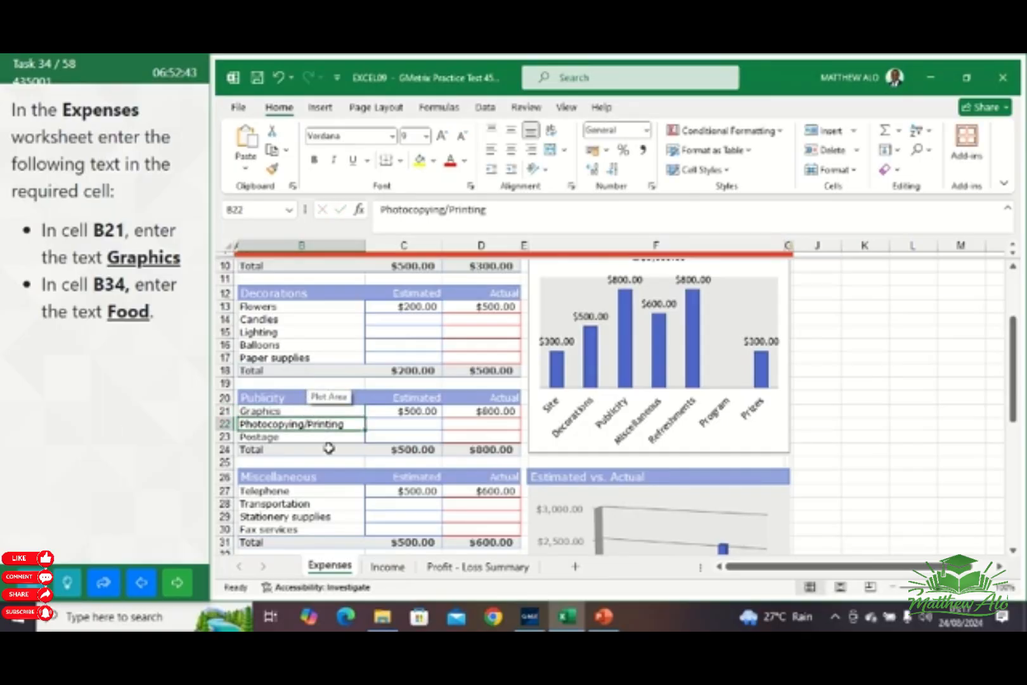
Enter the text Food in cell B34 under the Refreshments heading of the Expenses worksheet
scroll(333, 503, "down", 1)
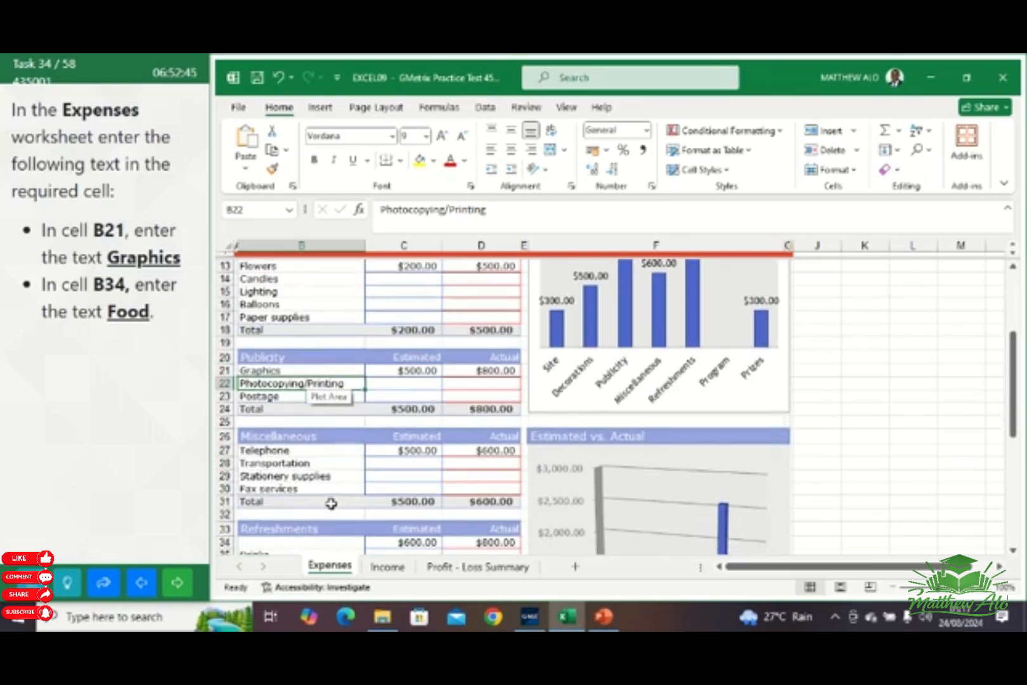
scroll(293, 520, "down", 2)
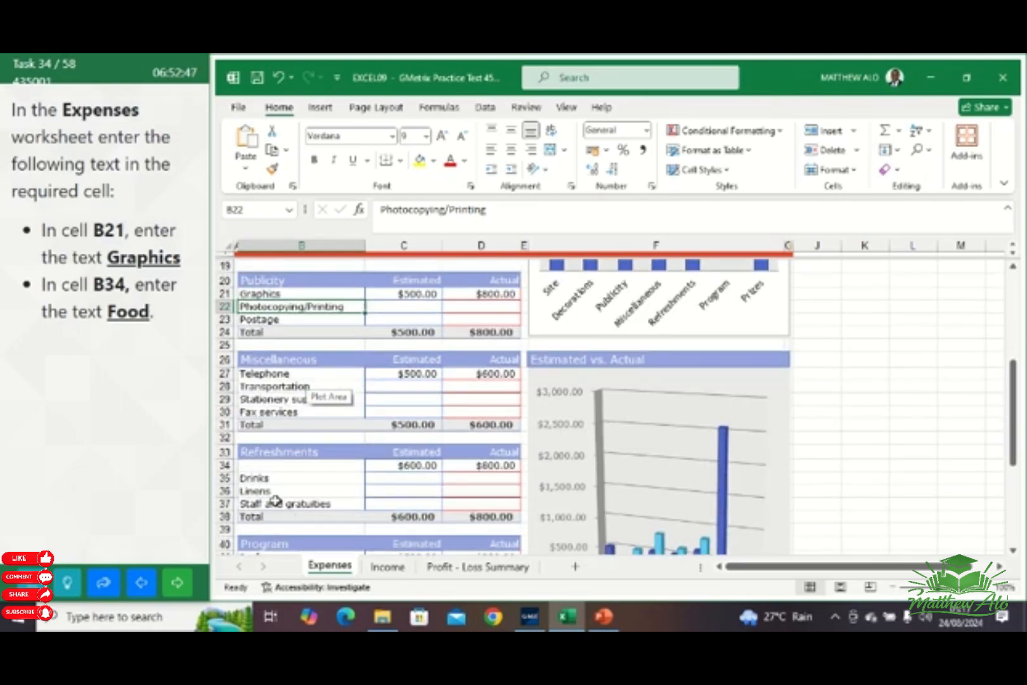
left_click(287, 469)
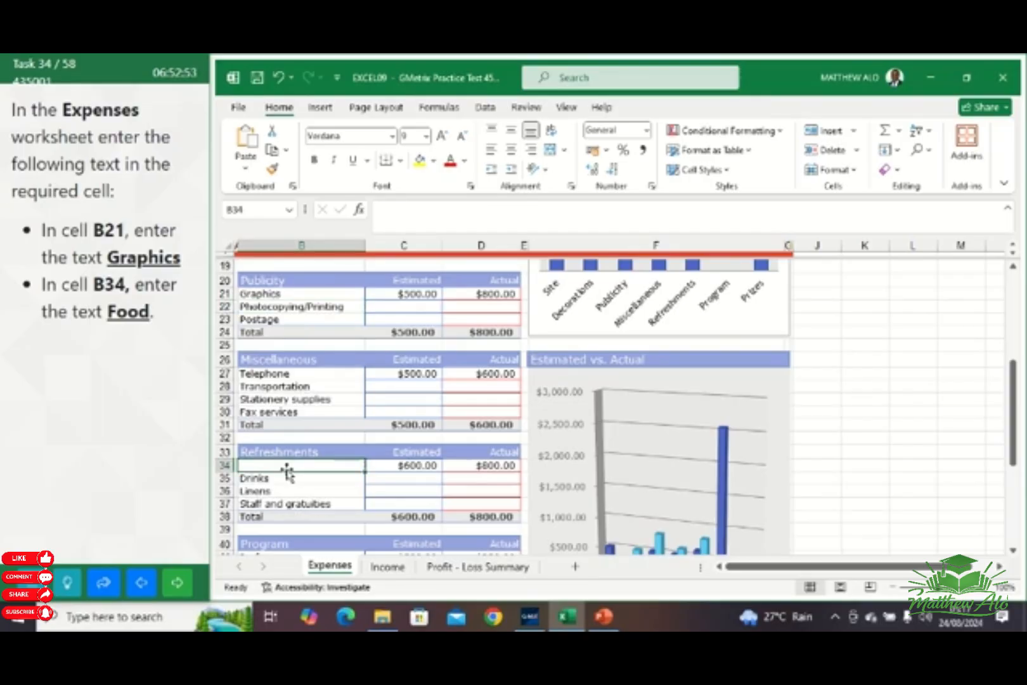
type("F")
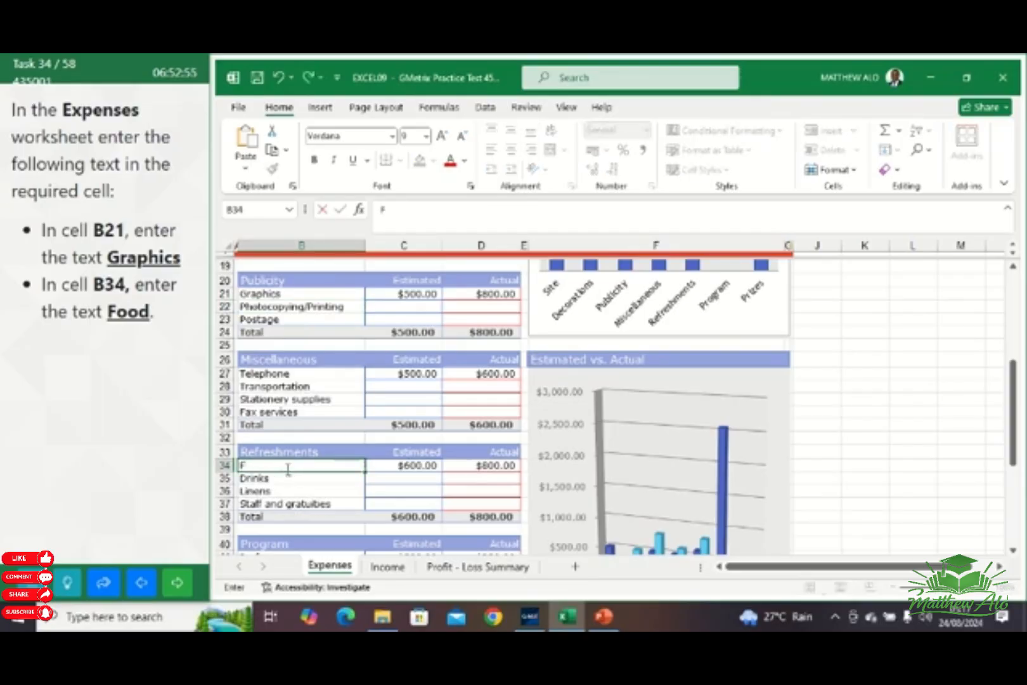
type("ood")
key("Return")
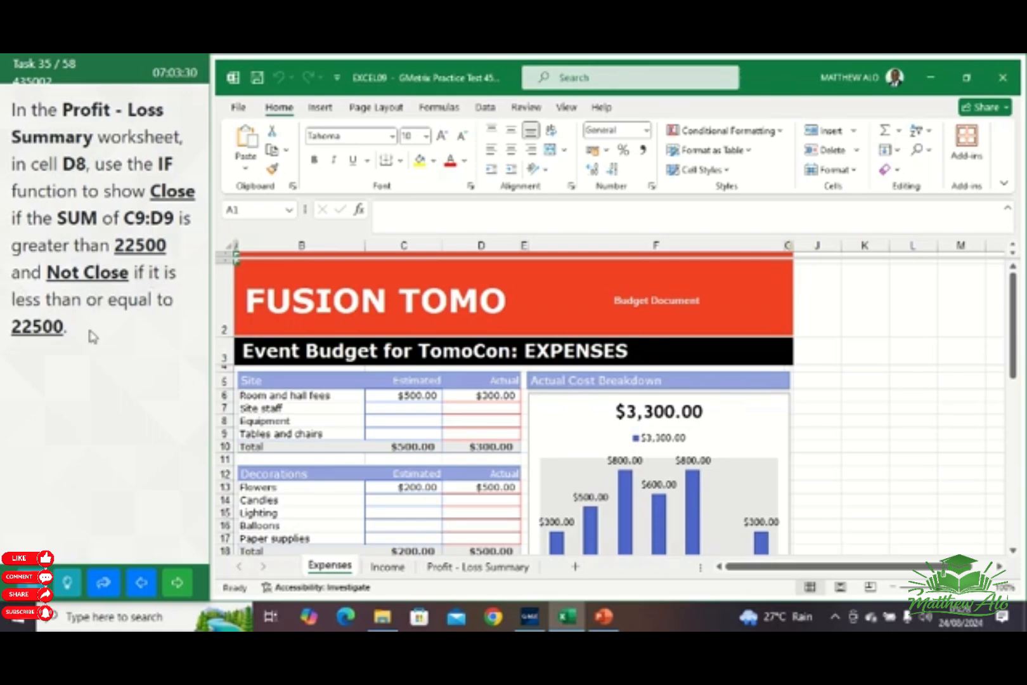
In cell D8 of the Profit - Loss Summary worksheet, begin an IF formula with the logical test SUM(C9:D9)>22500
left_click(488, 573)
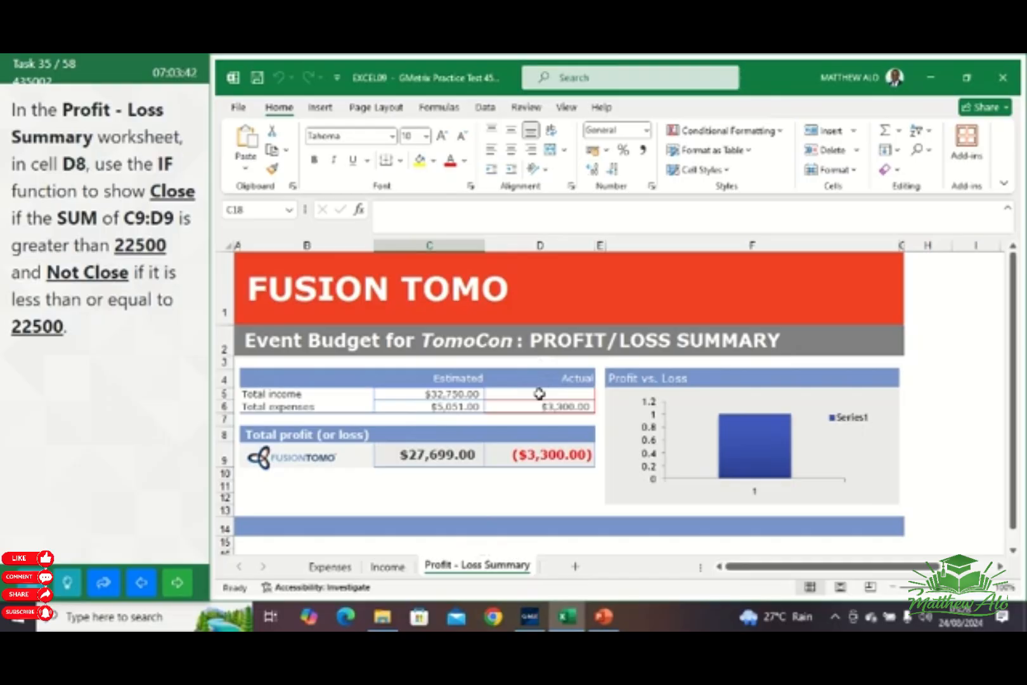
left_click(544, 433)
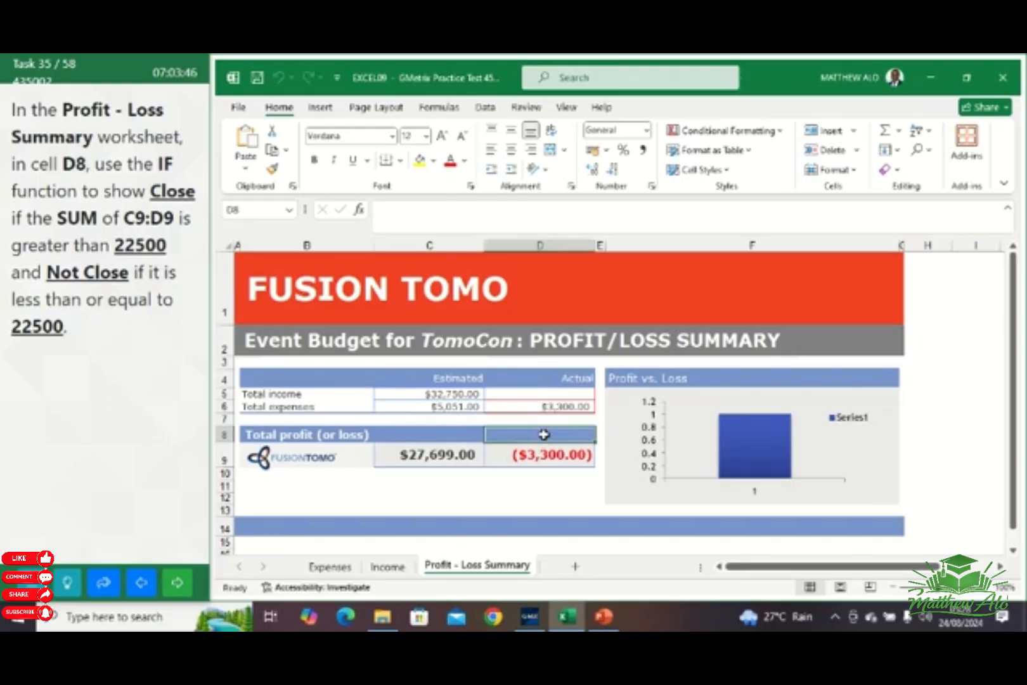
type("=")
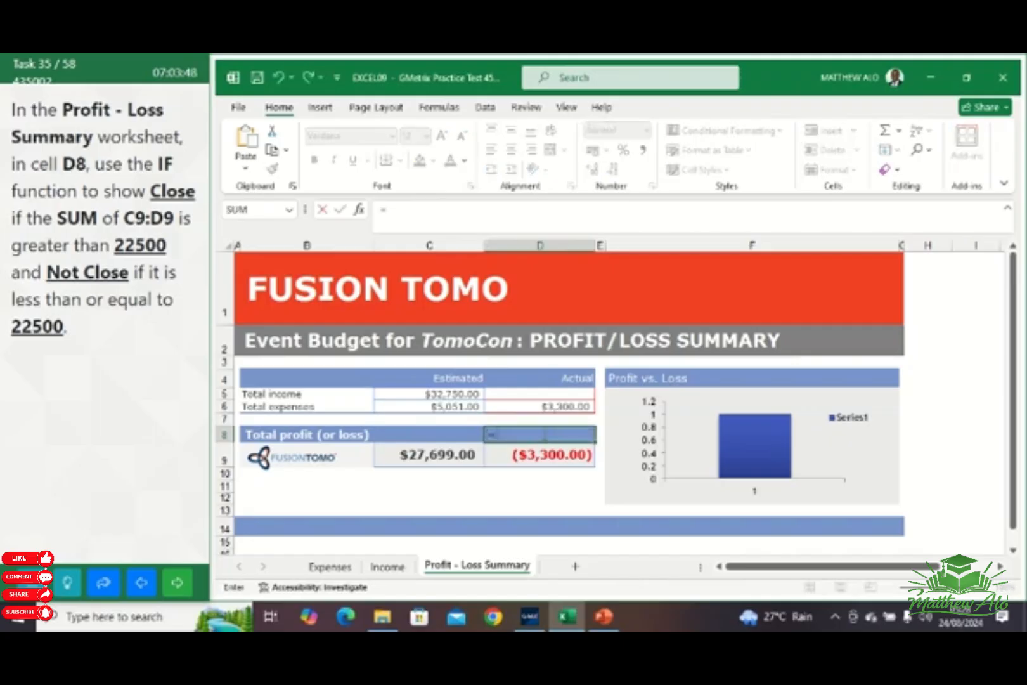
type("I")
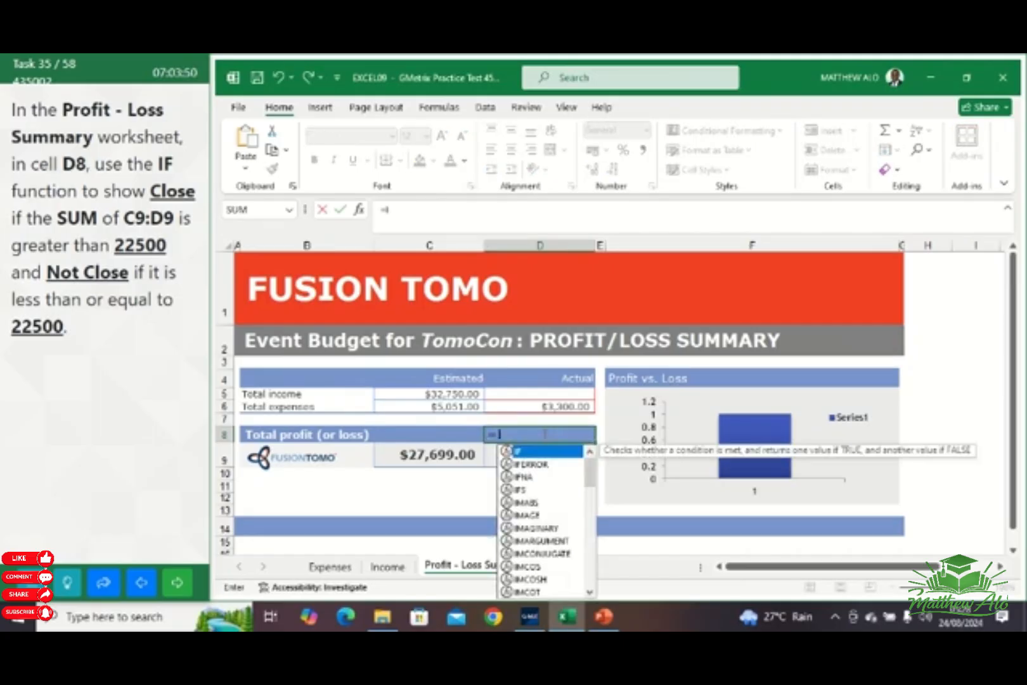
type("F")
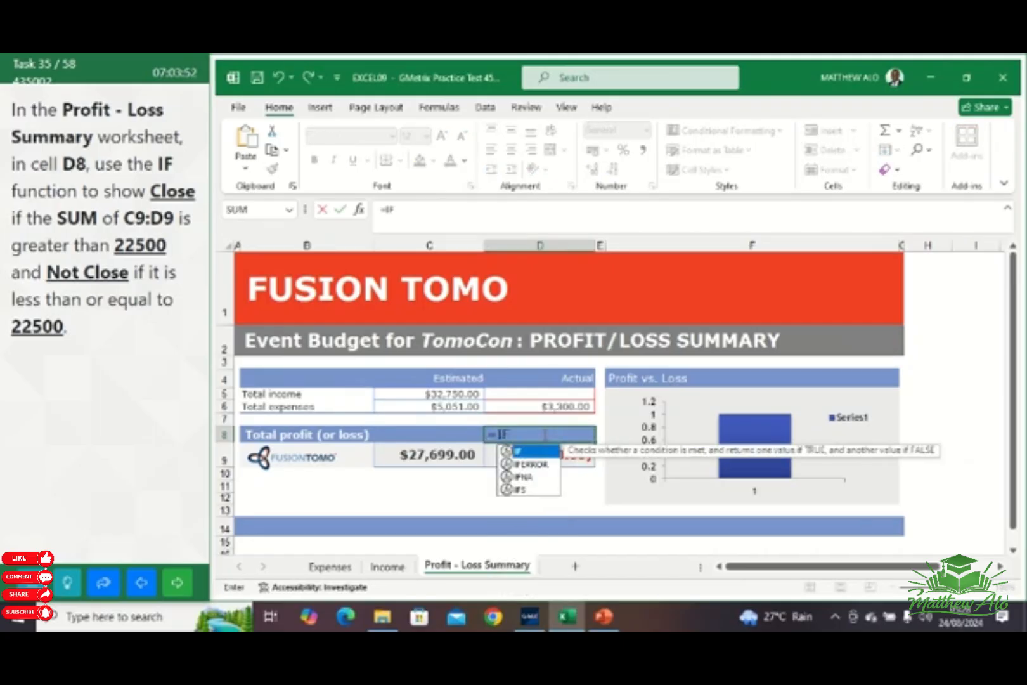
type("(")
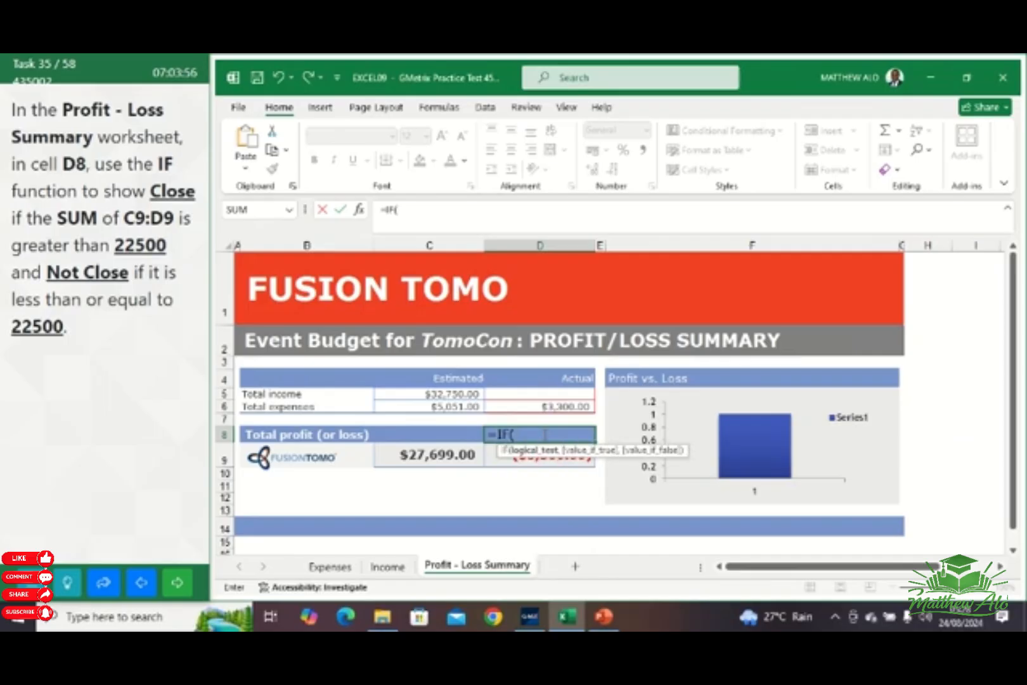
type("SU")
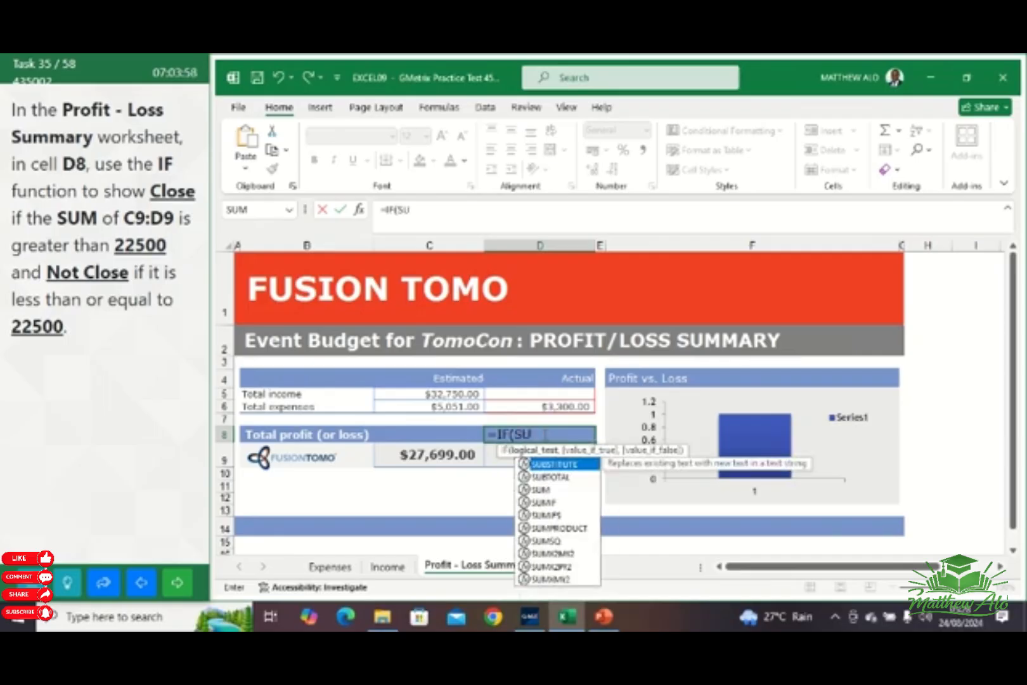
type("M(")
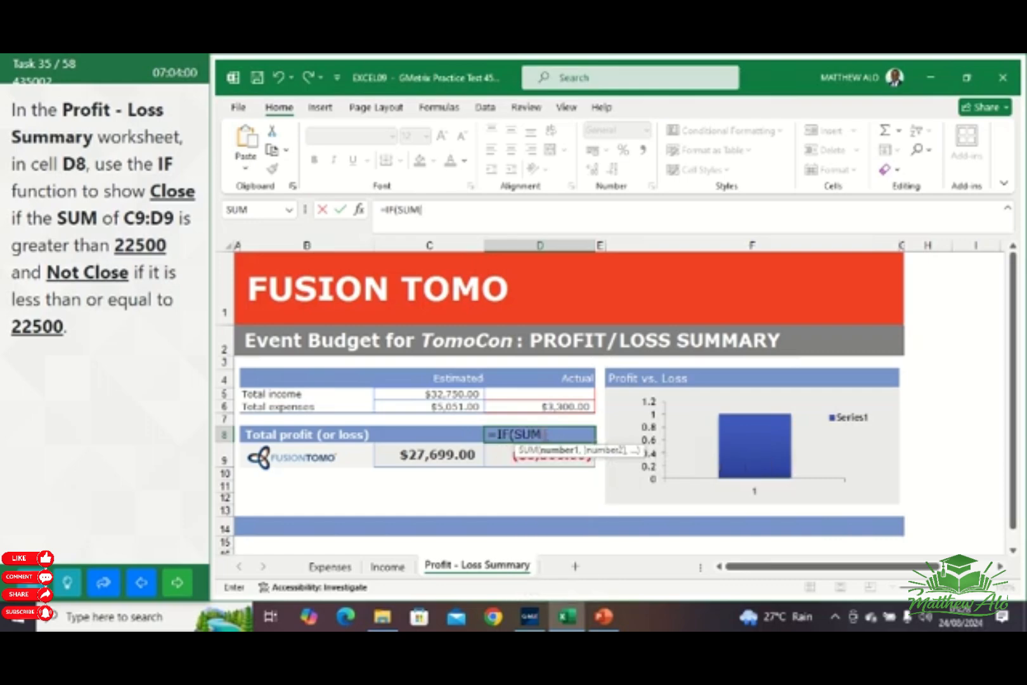
type("C")
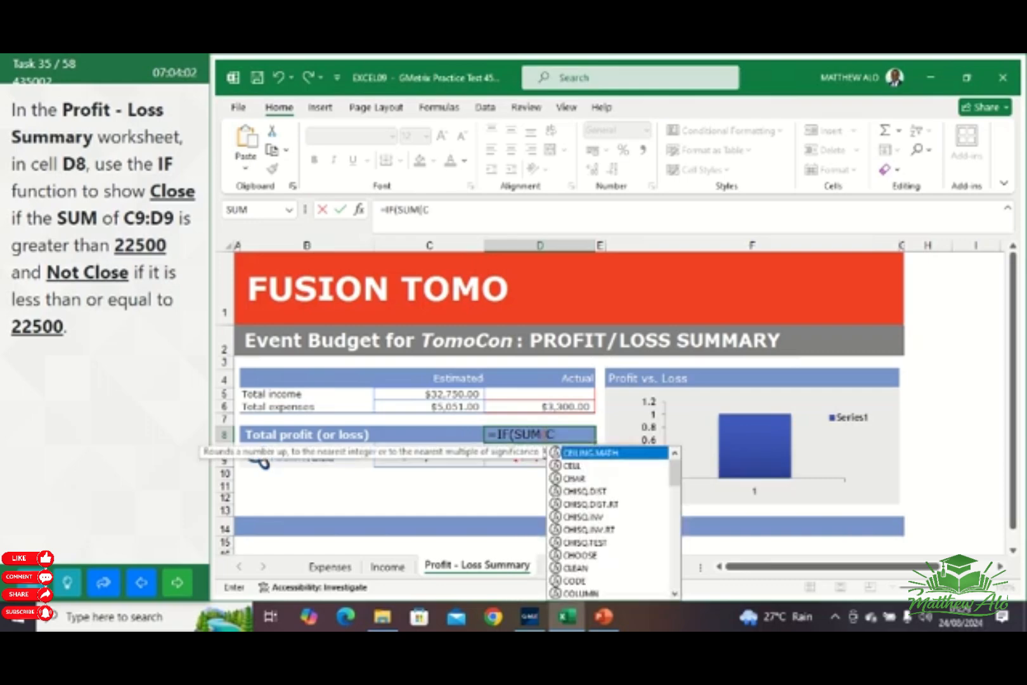
type("9")
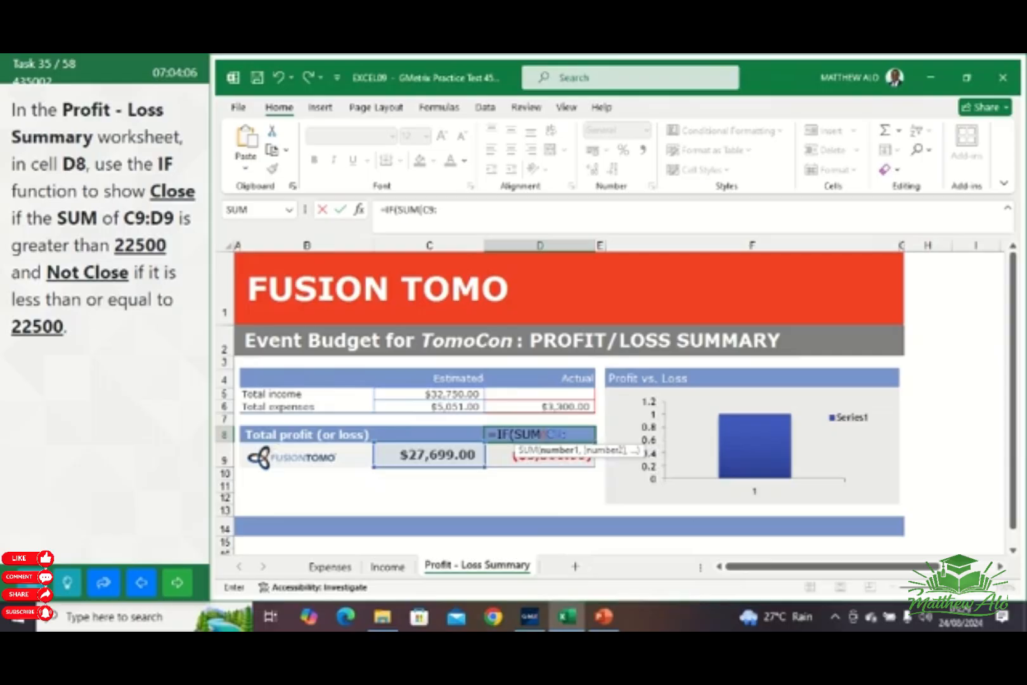
type(":D")
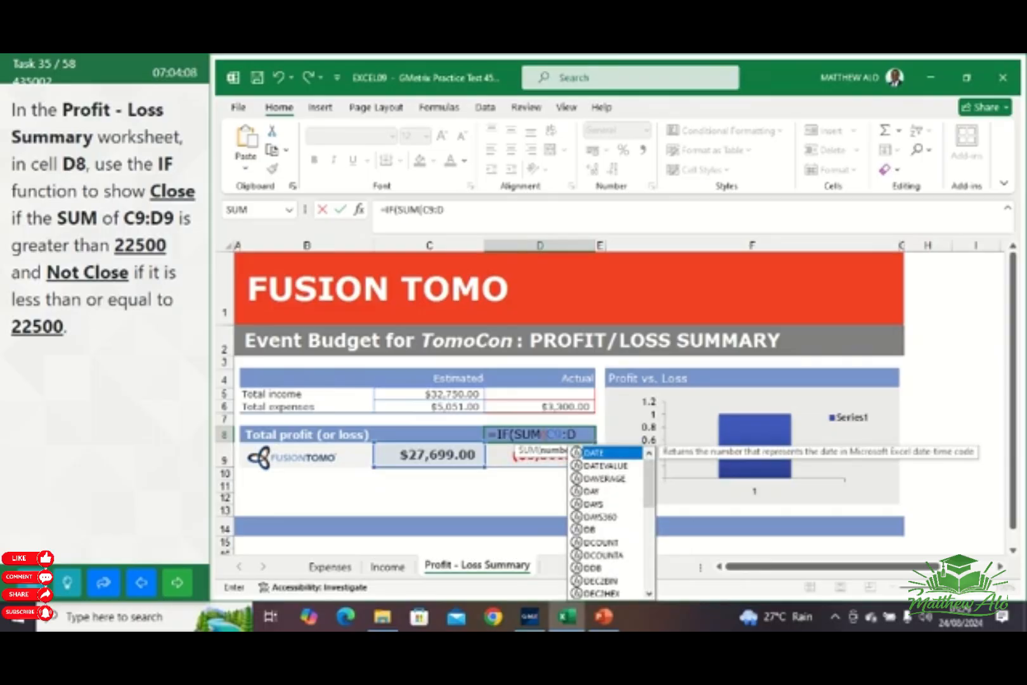
type("9")
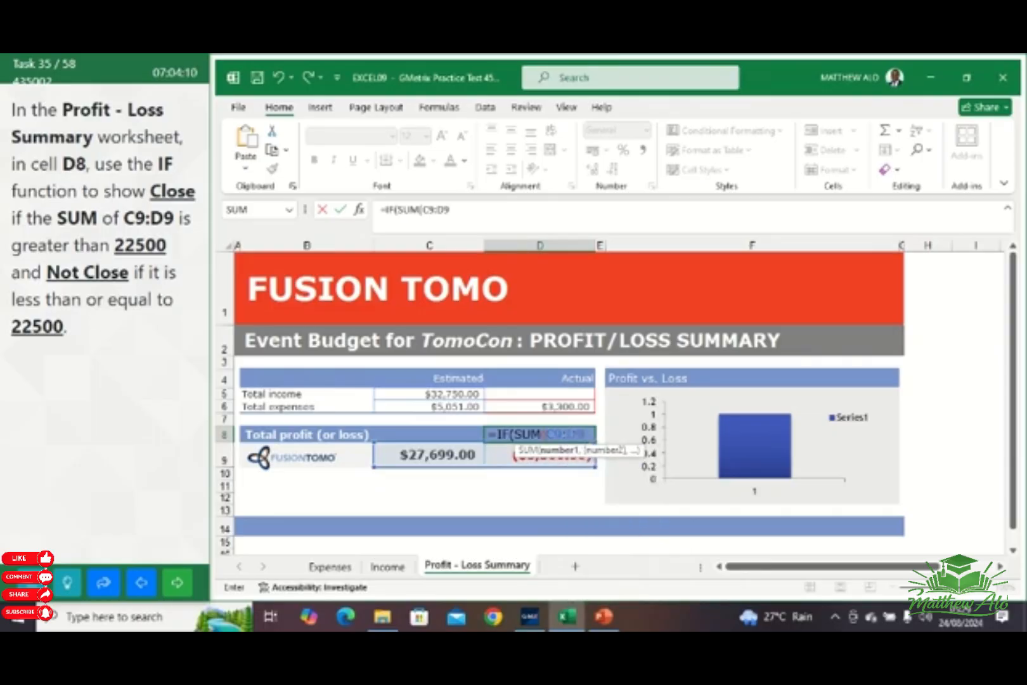
type(")")
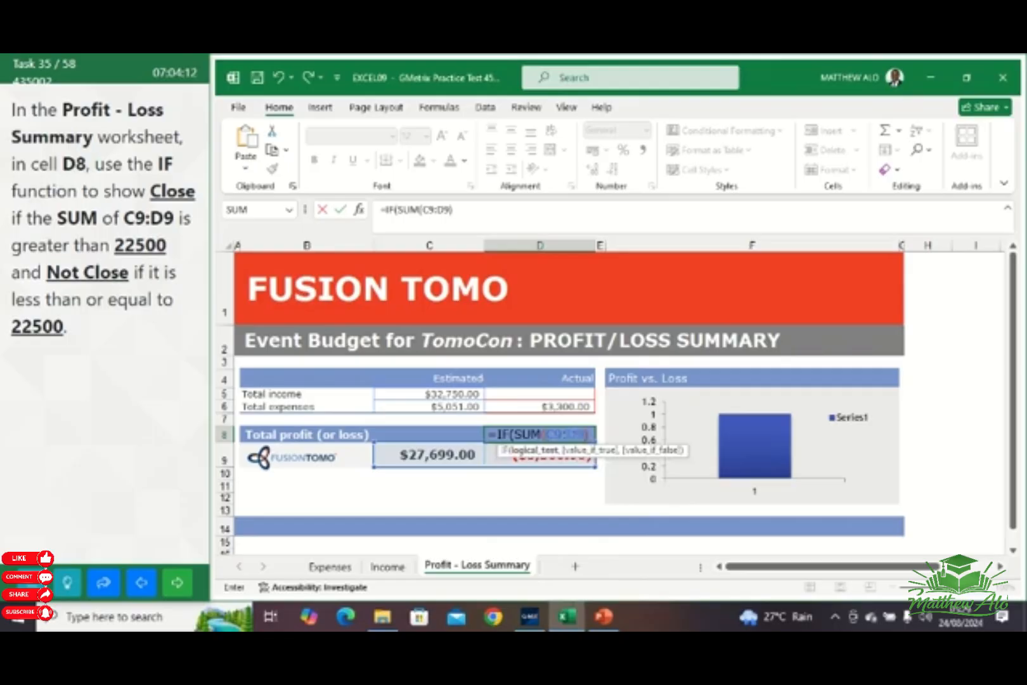
type(">22500")
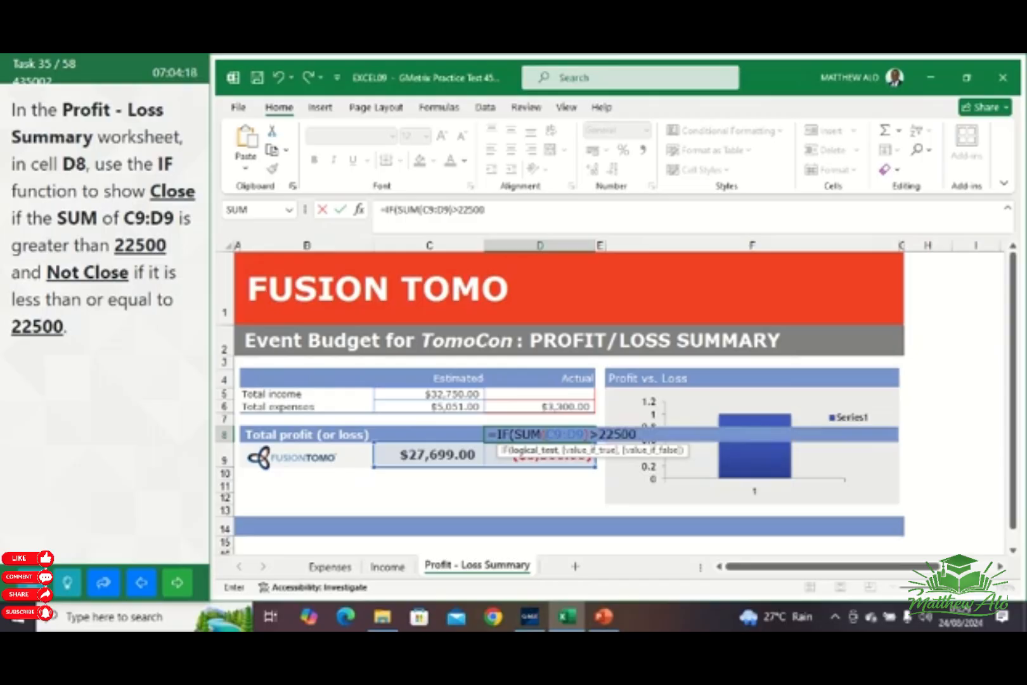
type(",")
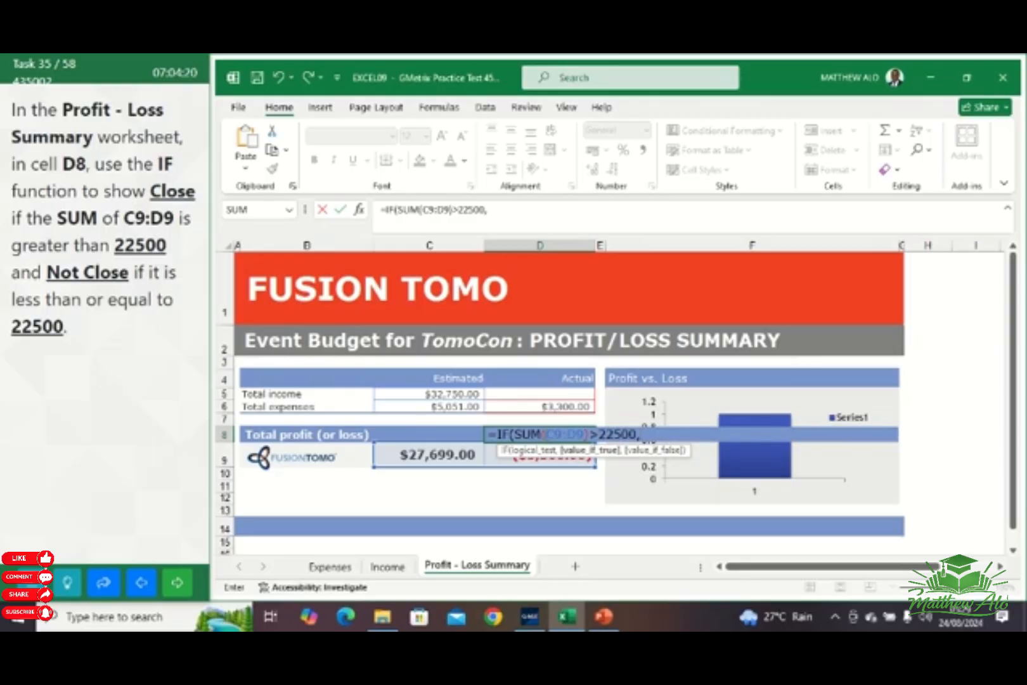
type("\"")
type("Not")
Complete the IF formula in D8 with "Close" as the true result and "Not Close" as the false result
key("BackSpace")
key("BackSpace")
key("BackSpace")
type("Close")
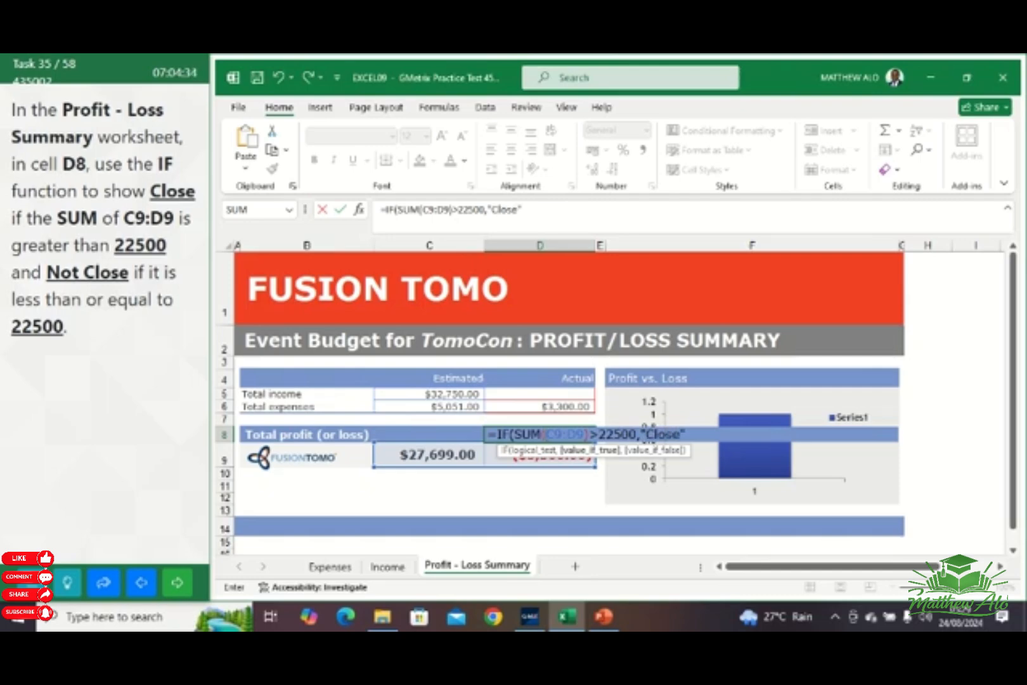
type("\",")
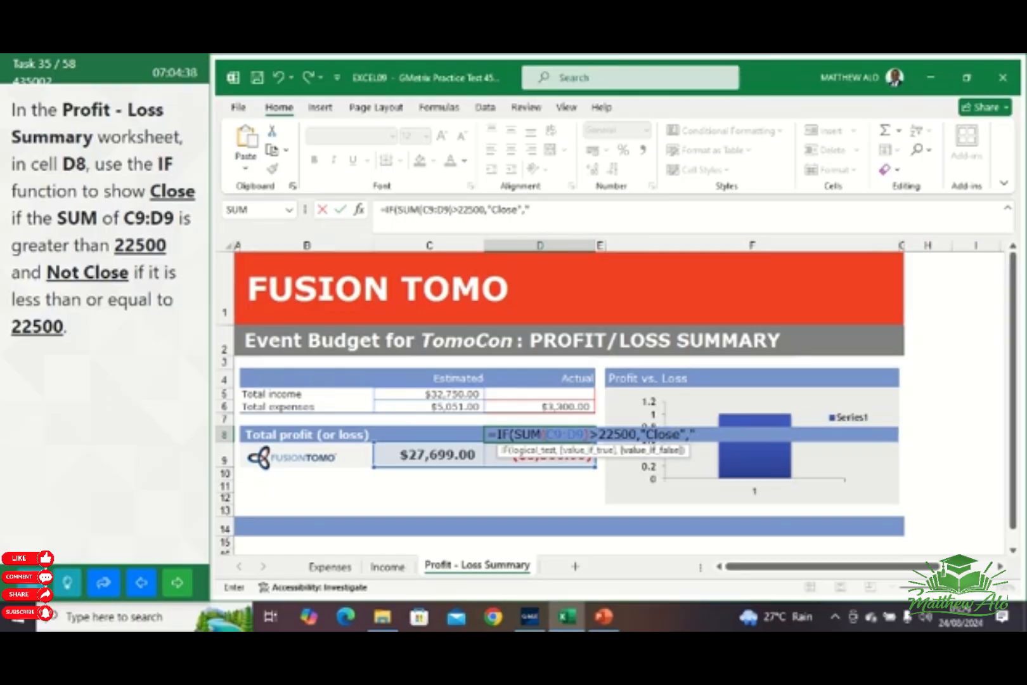
type("\"Not Clos")
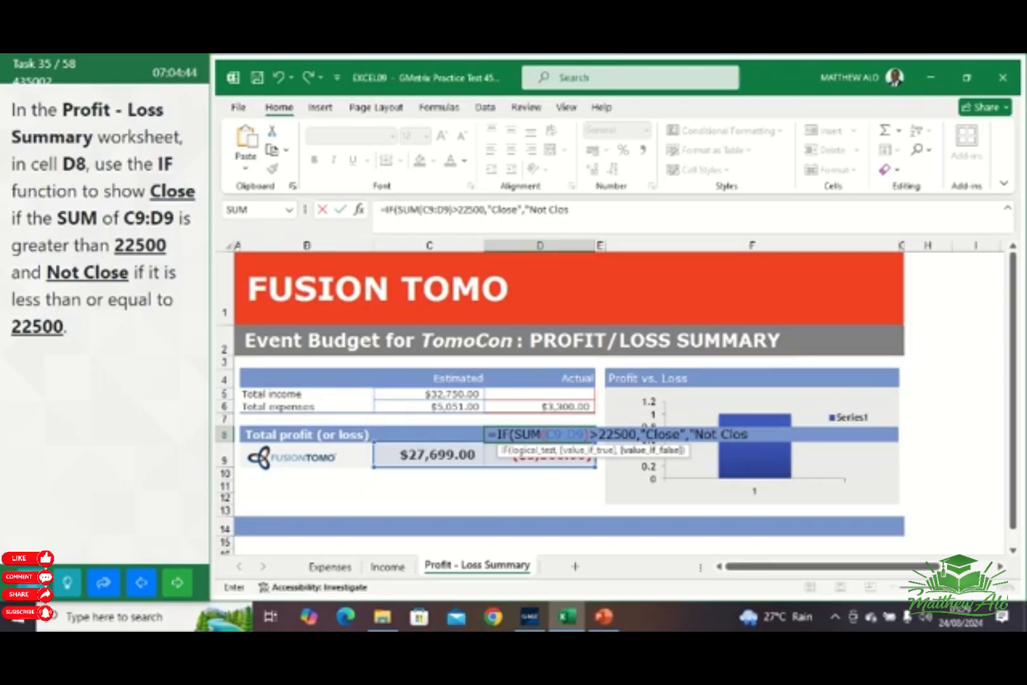
type("e\")")
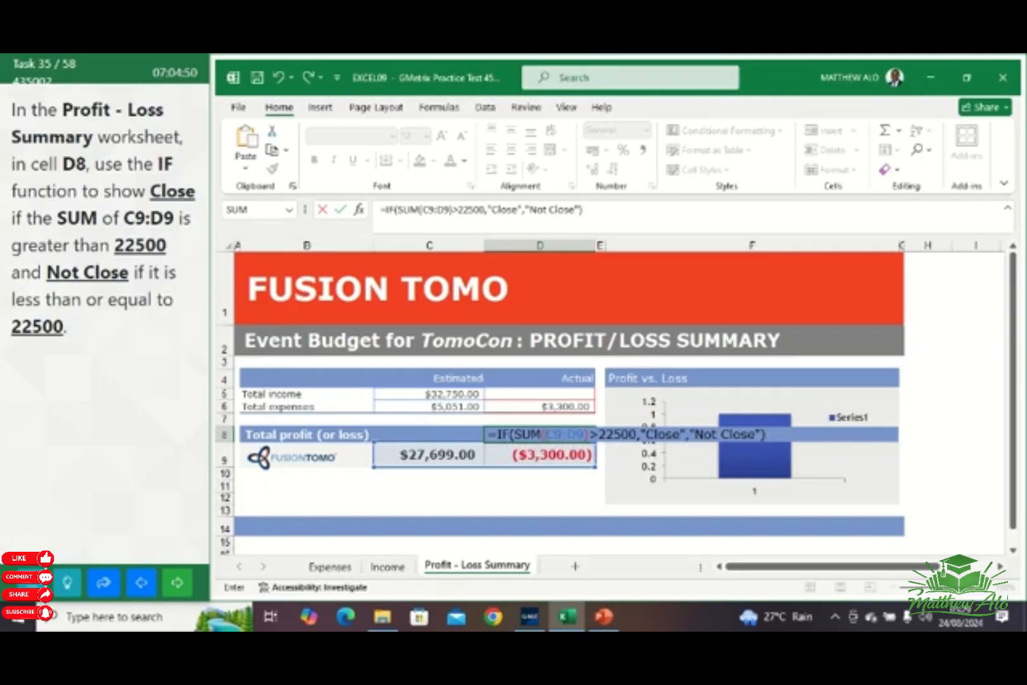
key("Return")
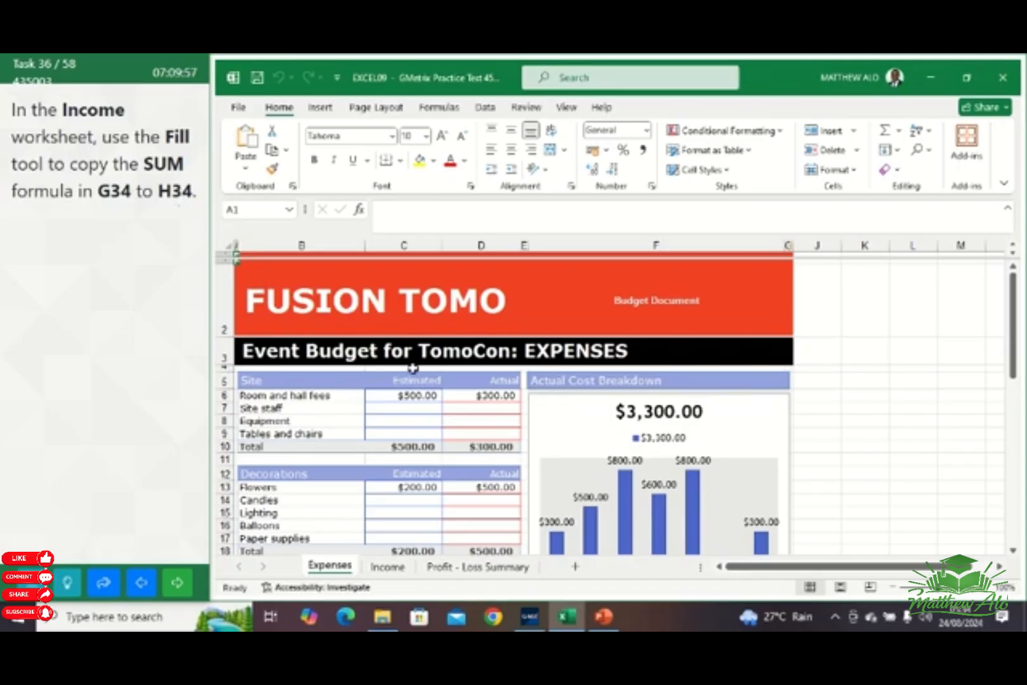
In the Income worksheet, use Fill Right to copy the SUM formula from G34 to H34, and move on to task 37
left_click(389, 567)
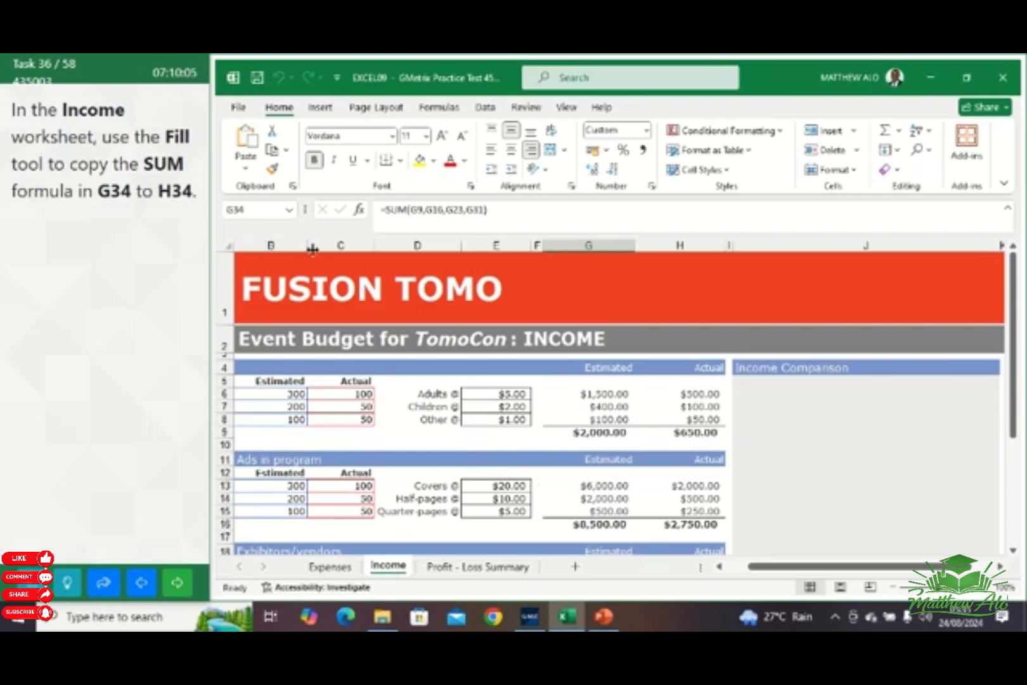
left_click(264, 212)
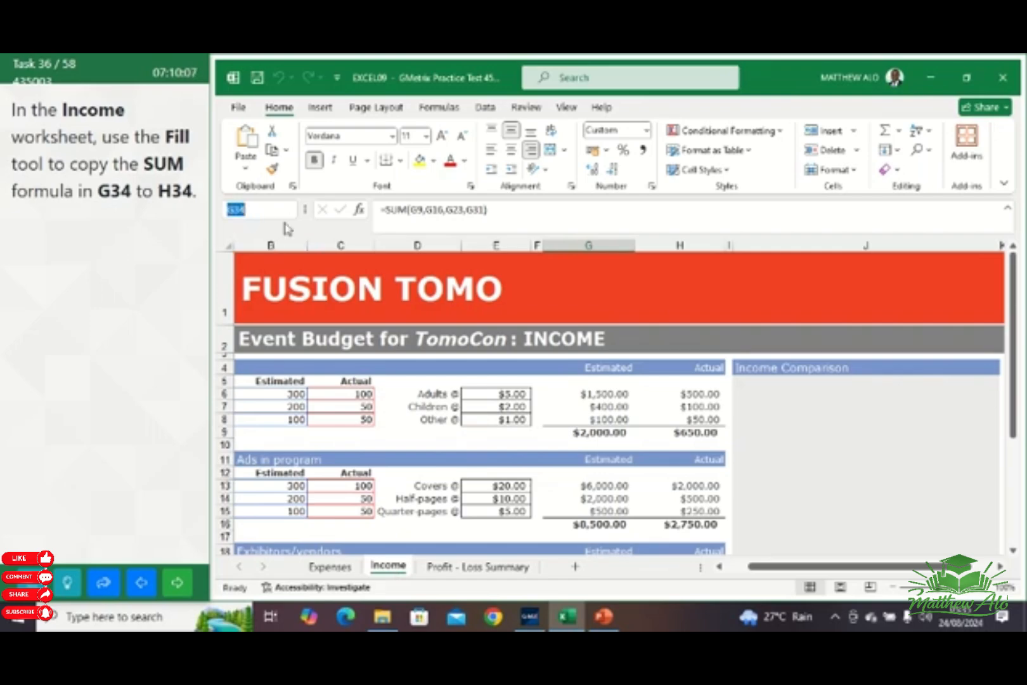
key("Return")
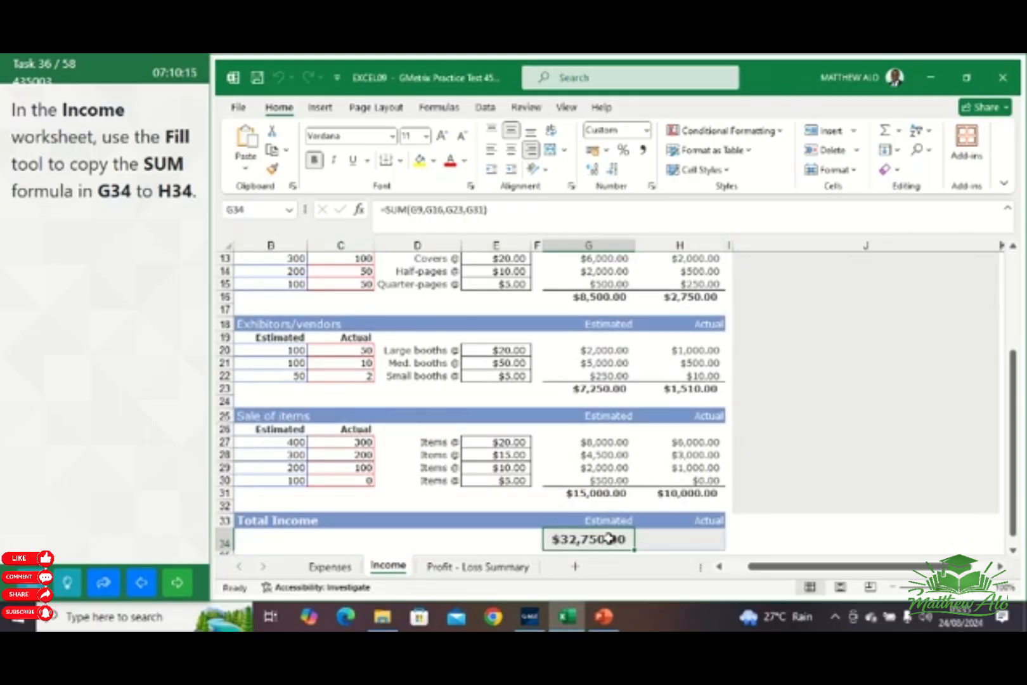
left_click_drag(609, 539, 649, 542)
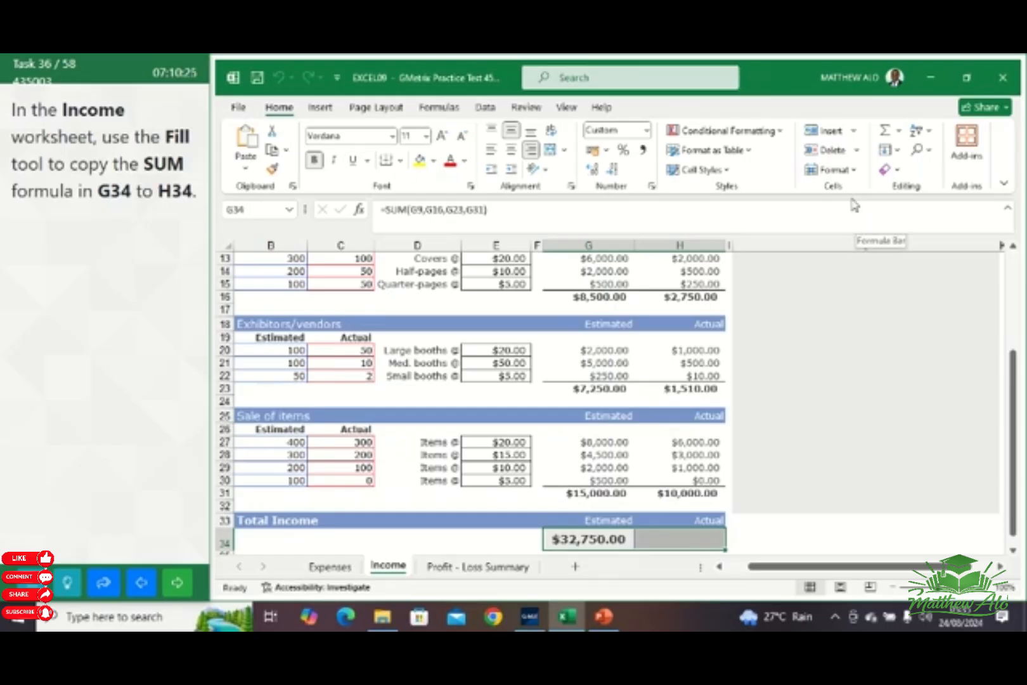
left_click(899, 152)
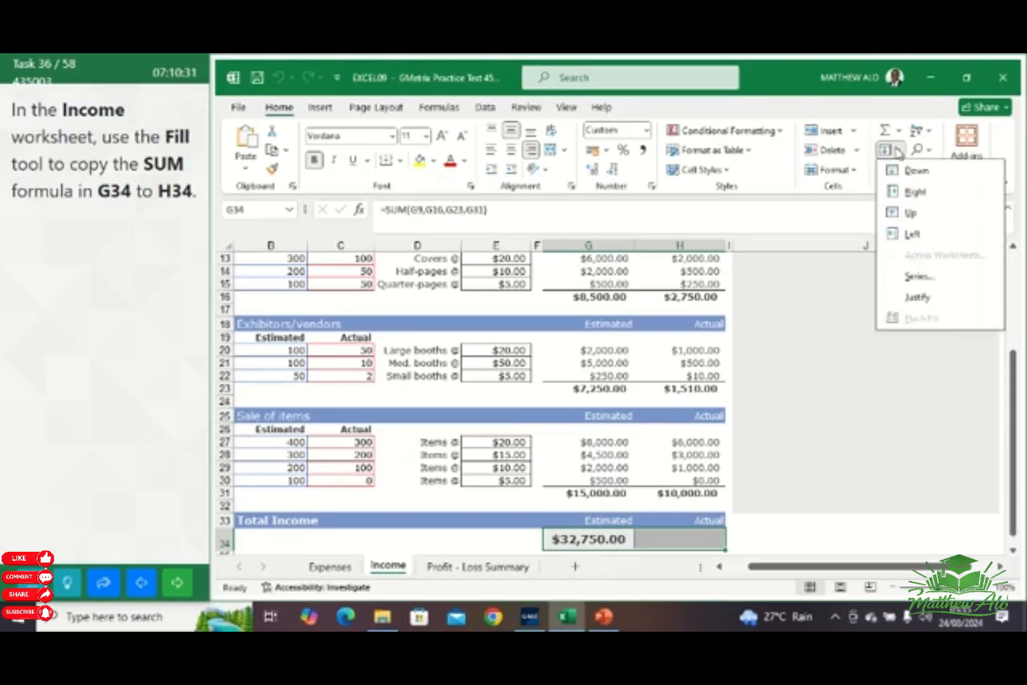
left_click(913, 193)
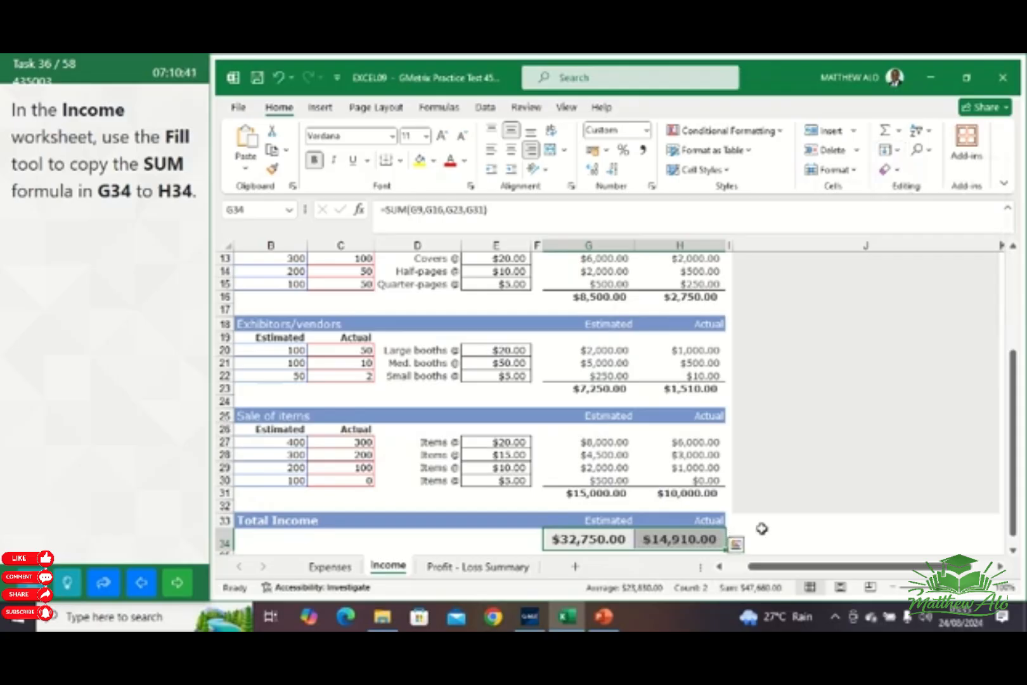
left_click(178, 582)
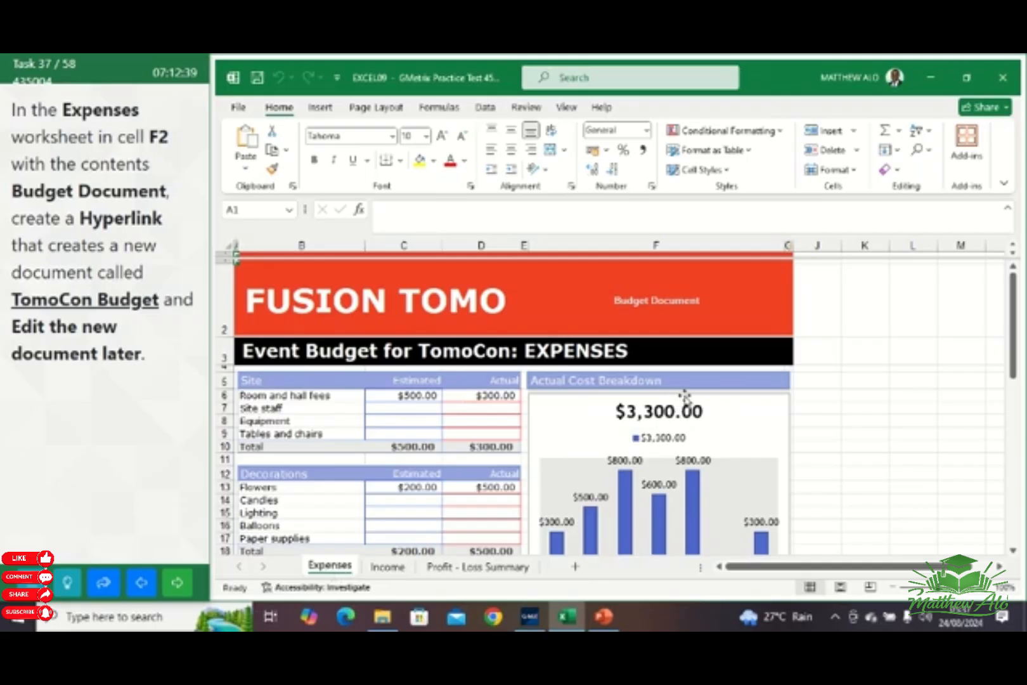
In cell F2 of the Expenses worksheet, insert a hyperlink that creates a new document named TomoCon Budget, set to edit the new document later
left_click(679, 303)
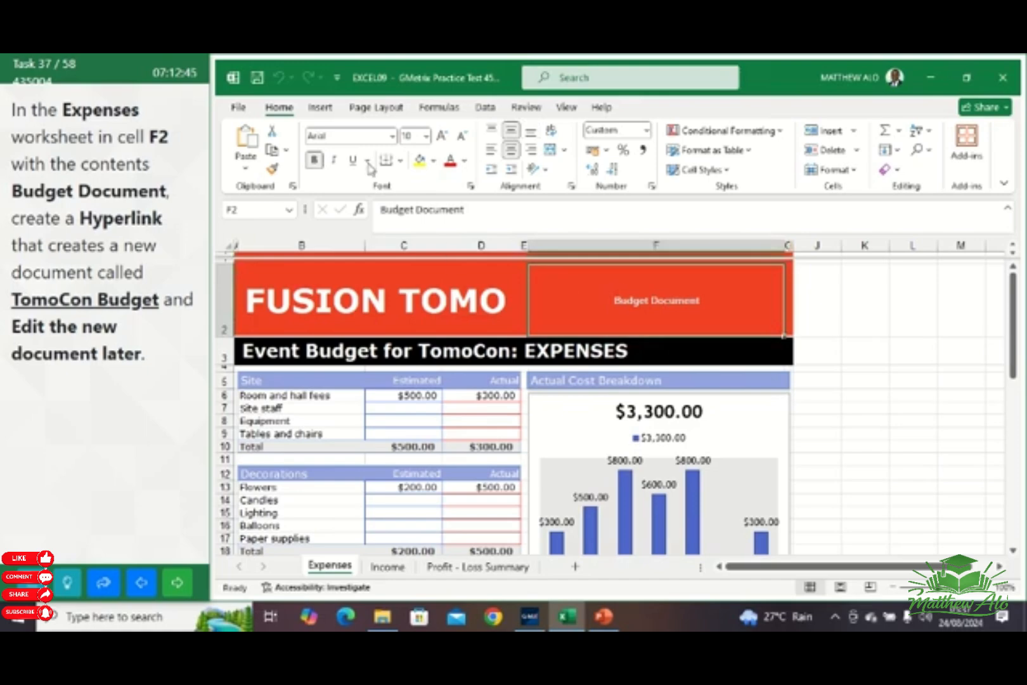
left_click(320, 108)
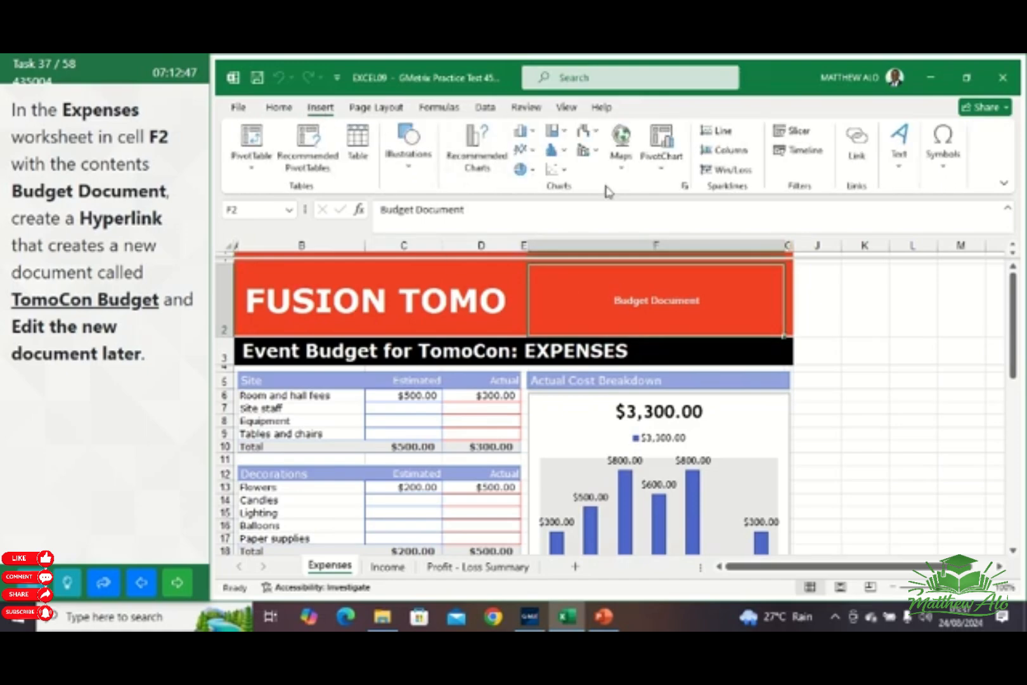
left_click(868, 166)
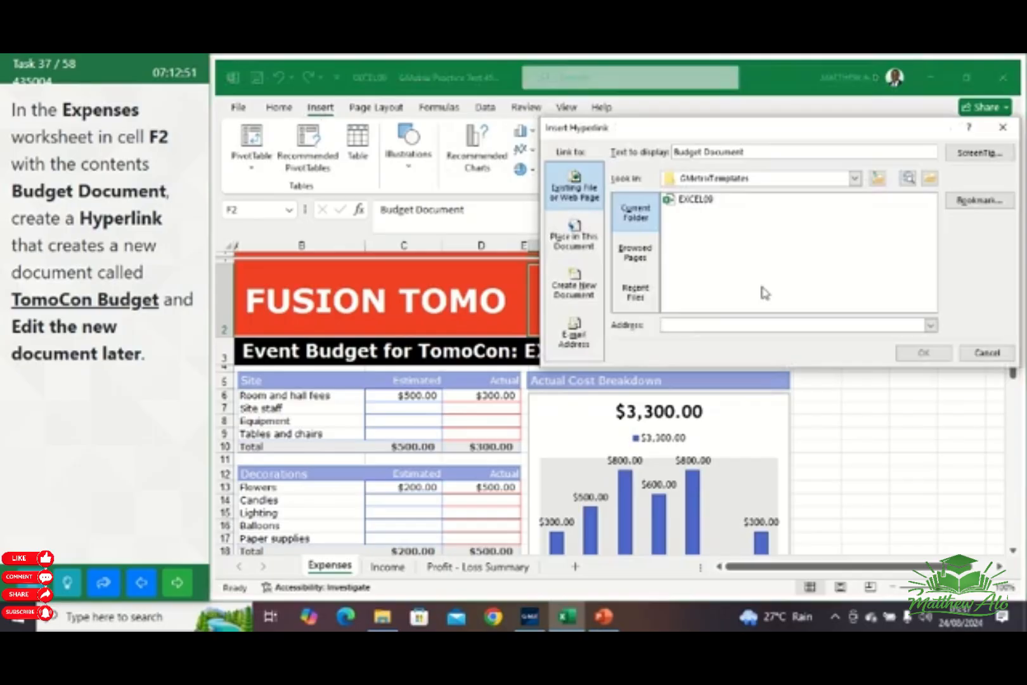
left_click(576, 288)
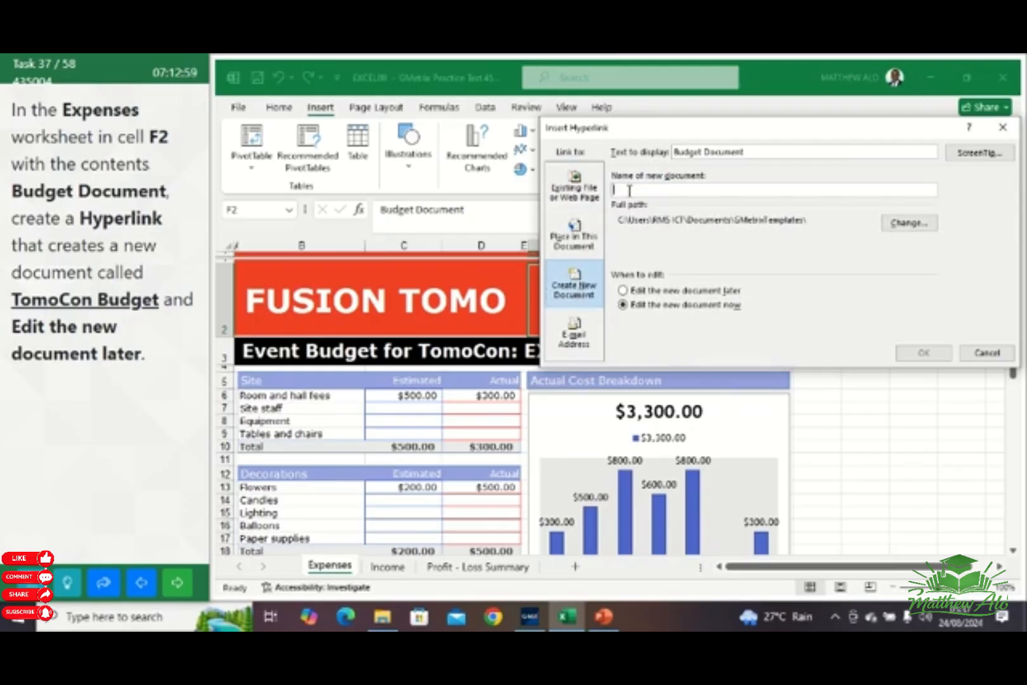
type("To")
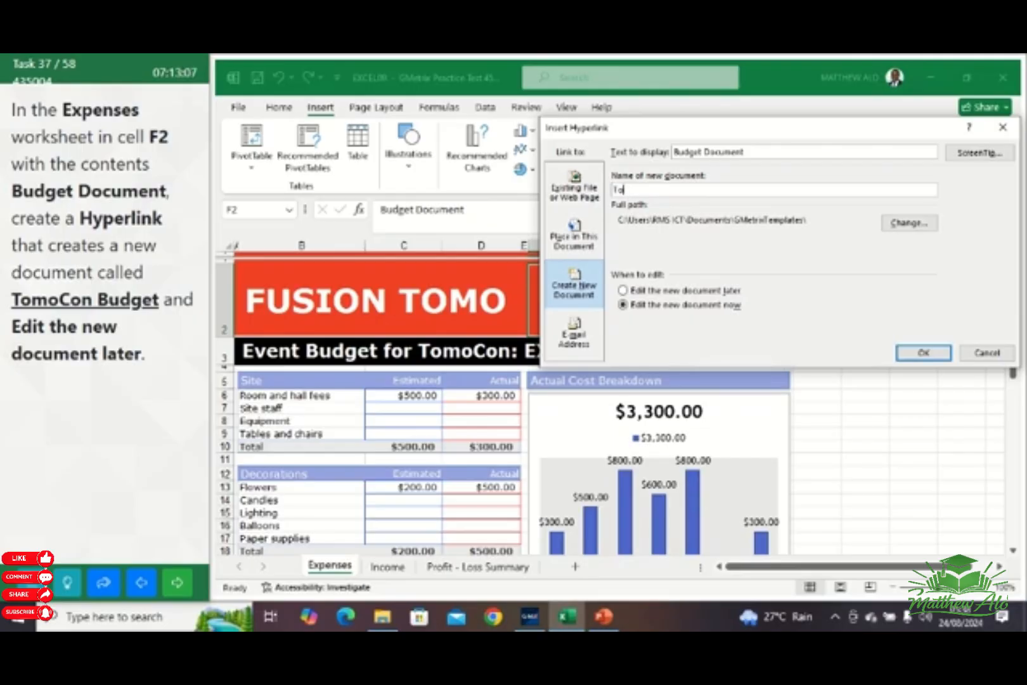
type("mo")
type("Con Budget")
left_click(622, 289)
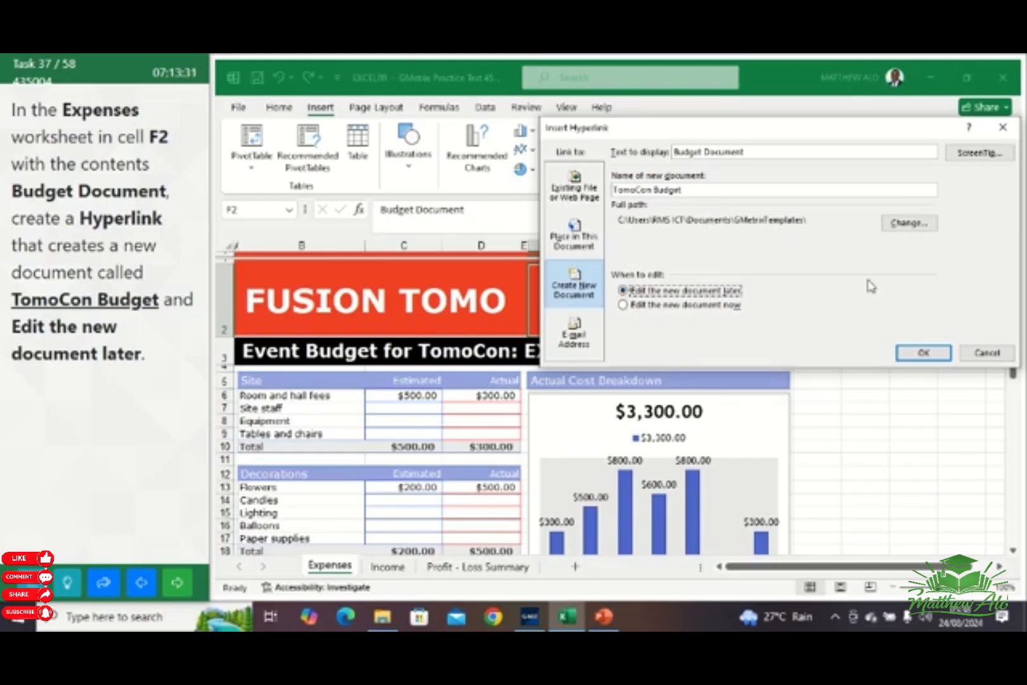
left_click(923, 353)
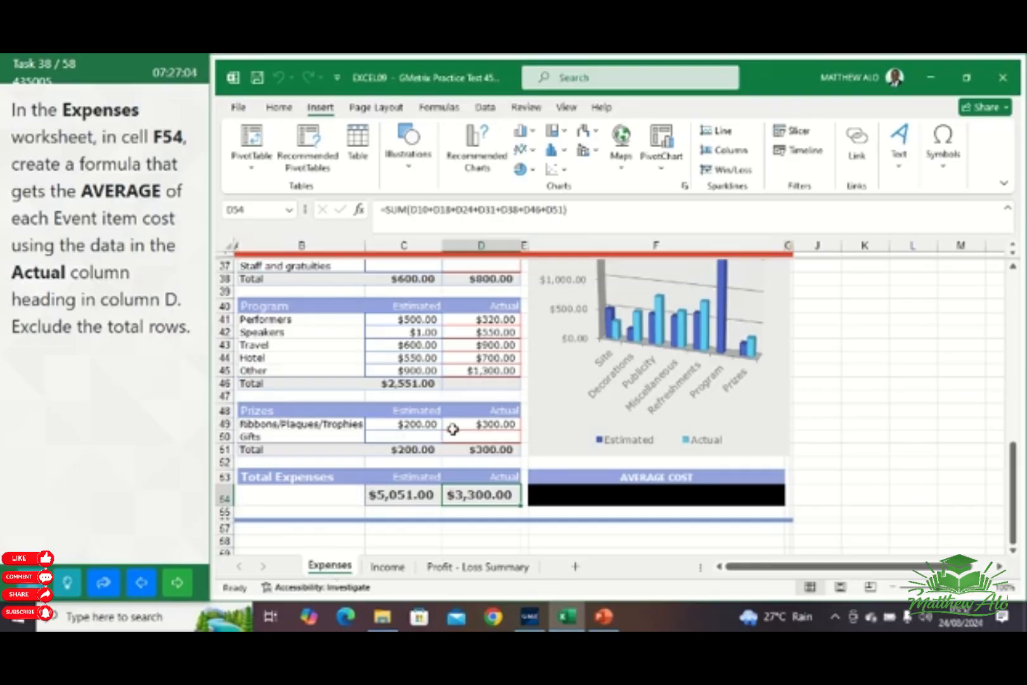
Begin an AVERAGE formula in cell F54 of the Expenses worksheet, under the AVERAGE COST heading
left_click(613, 499)
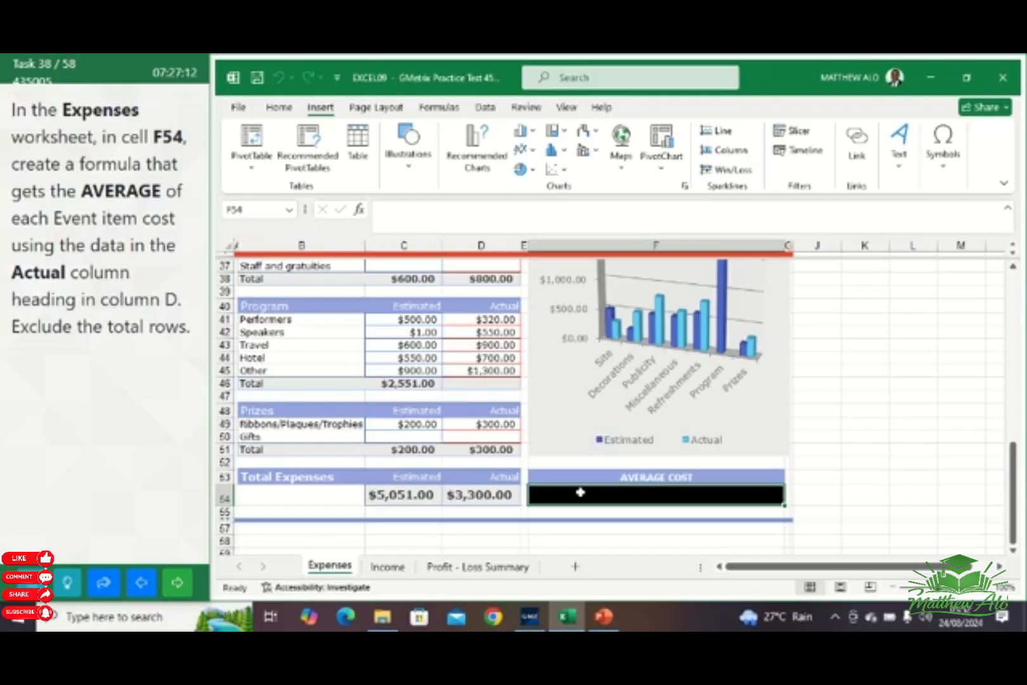
type("=")
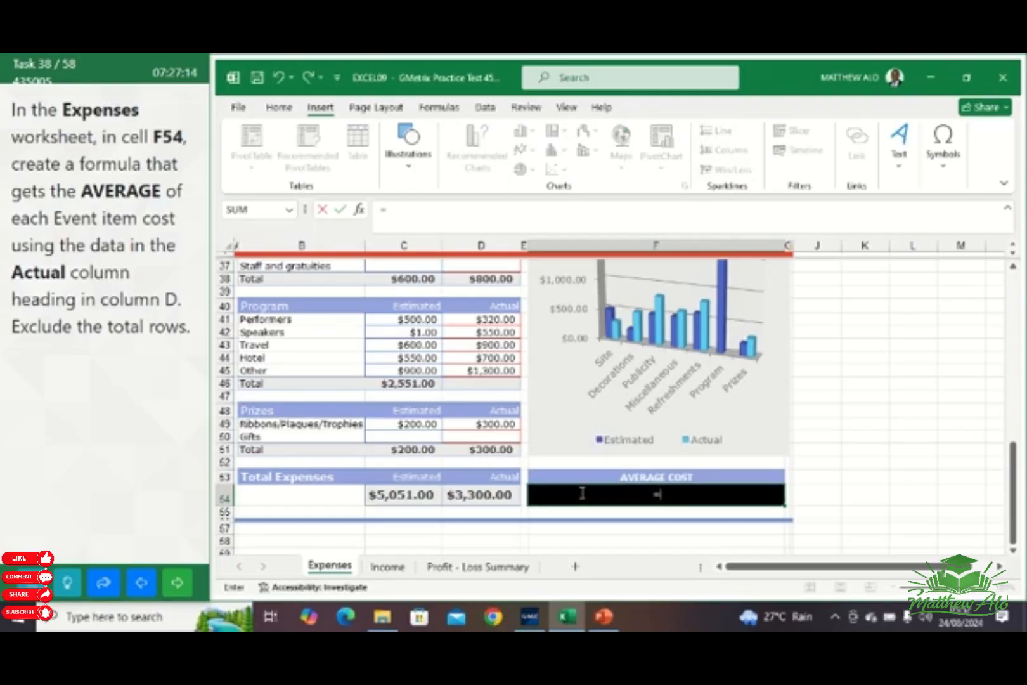
type("AVE")
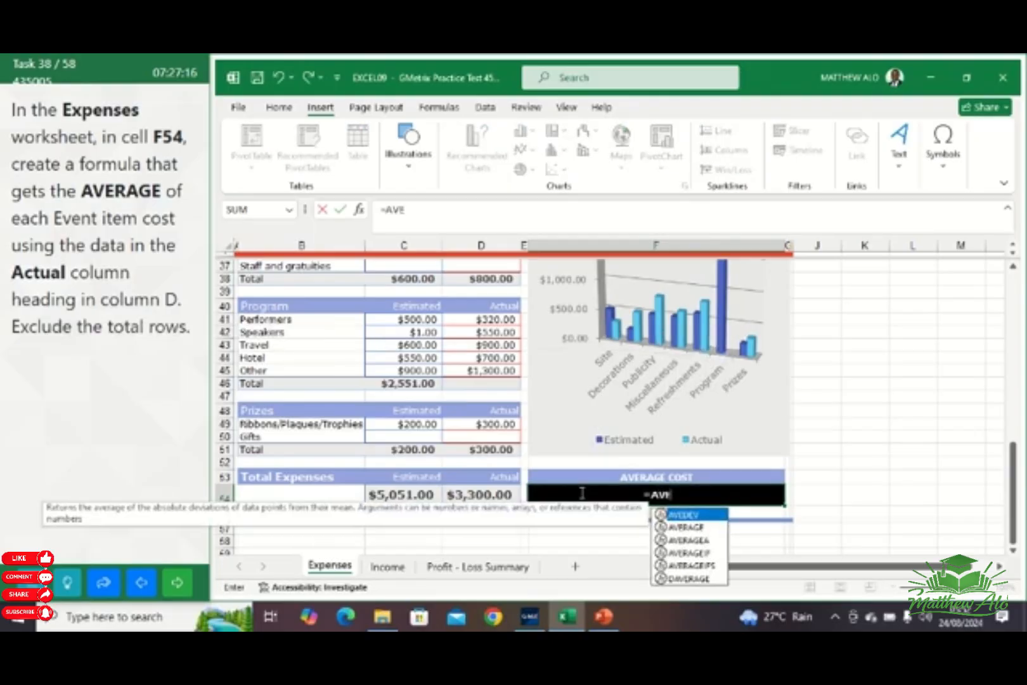
type("RAGE")
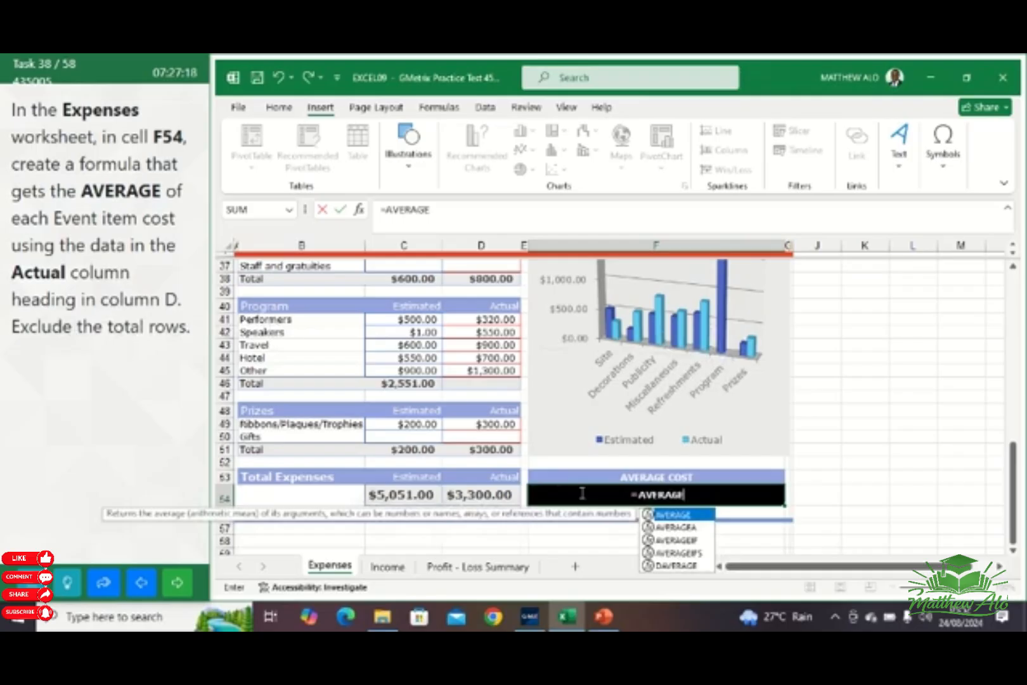
type("(")
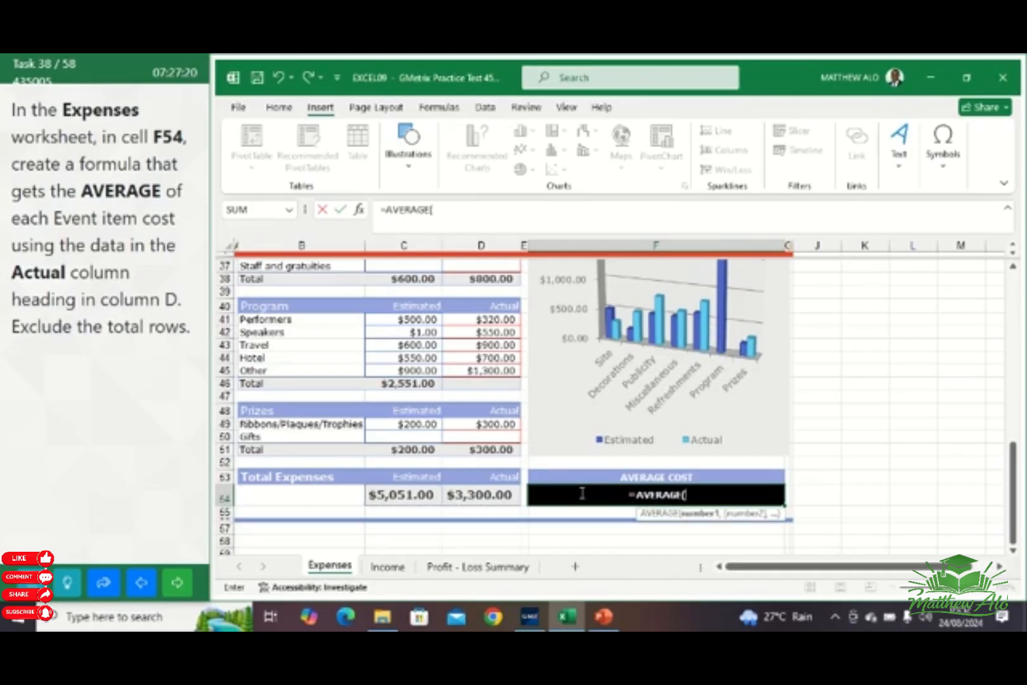
Add the Actual costs of the Site section, D6:D9, as the first range of the AVERAGE formula
scroll(743, 356, "up", 2)
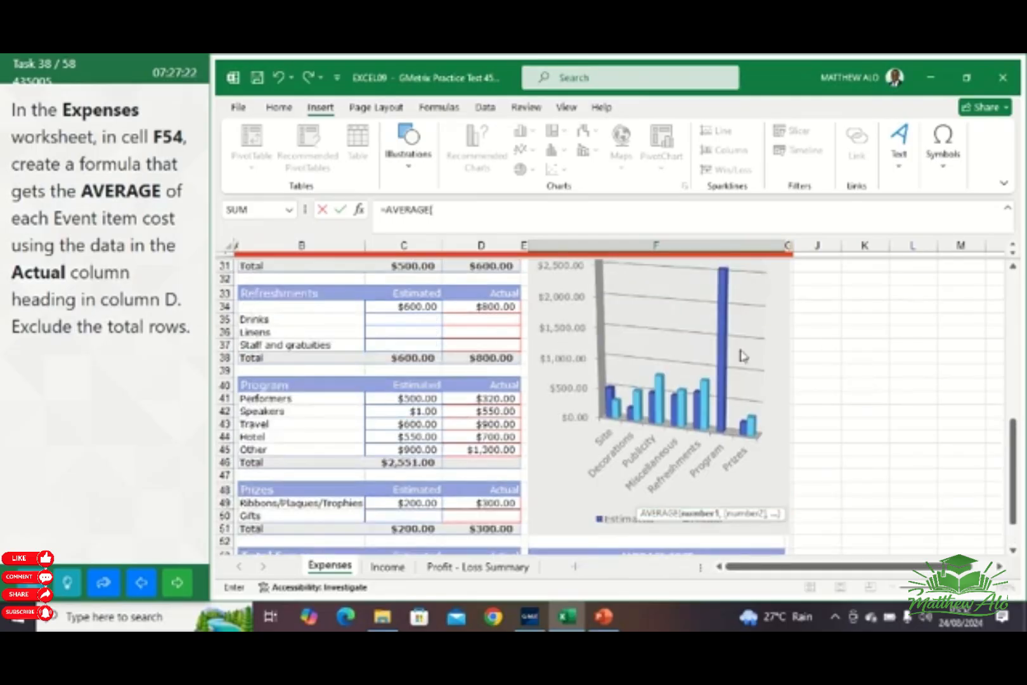
scroll(696, 348, "up", 2)
scroll(696, 344, "up", 2)
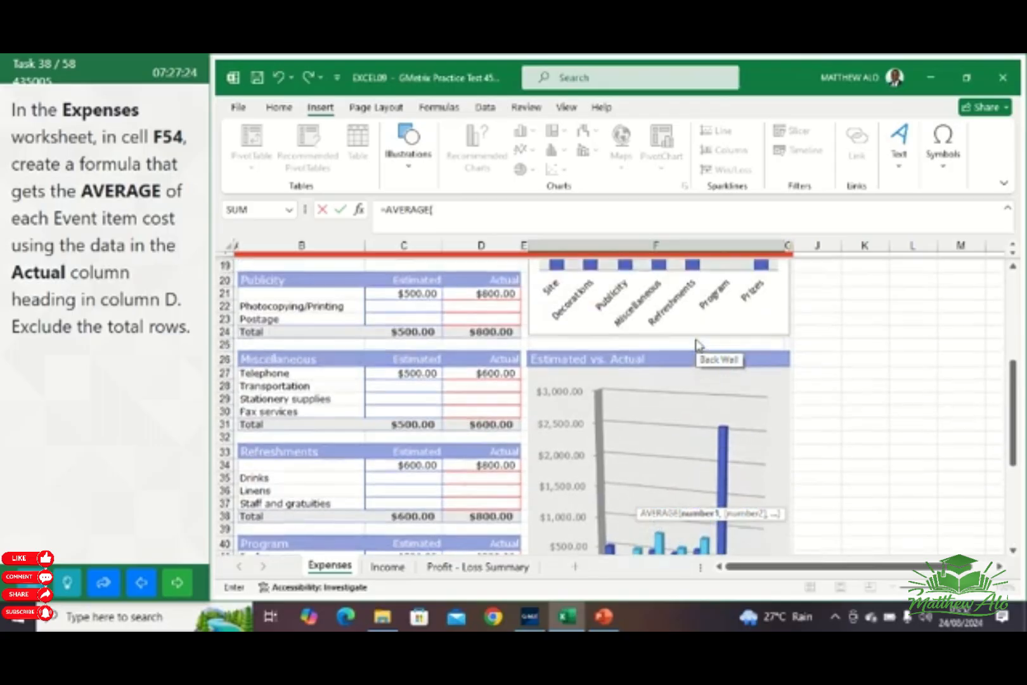
scroll(666, 352, "up", 6)
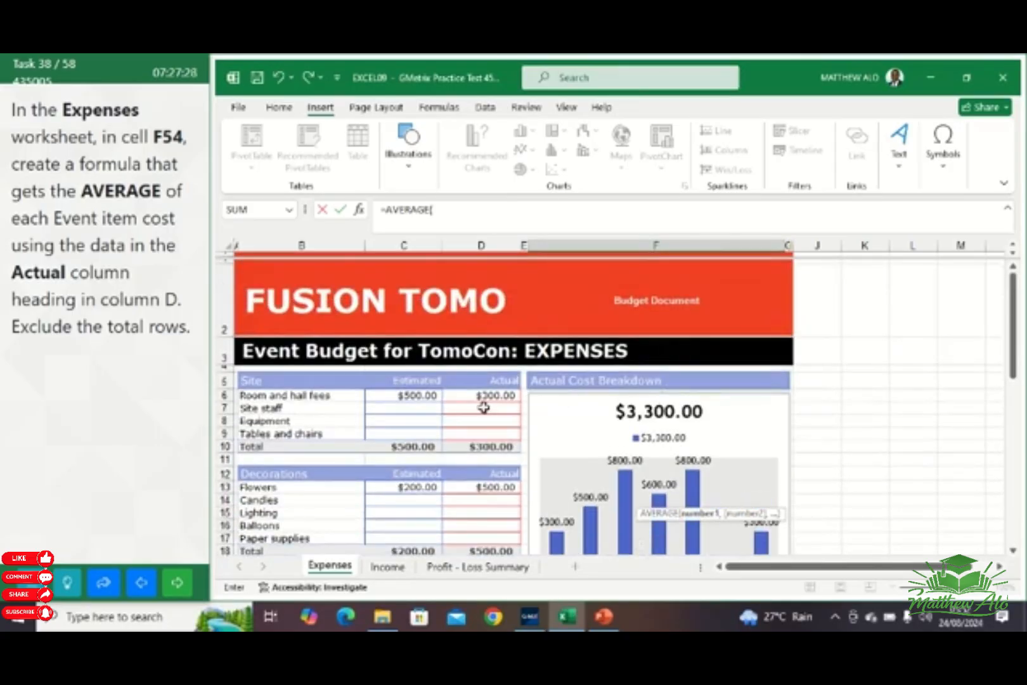
left_click(483, 408)
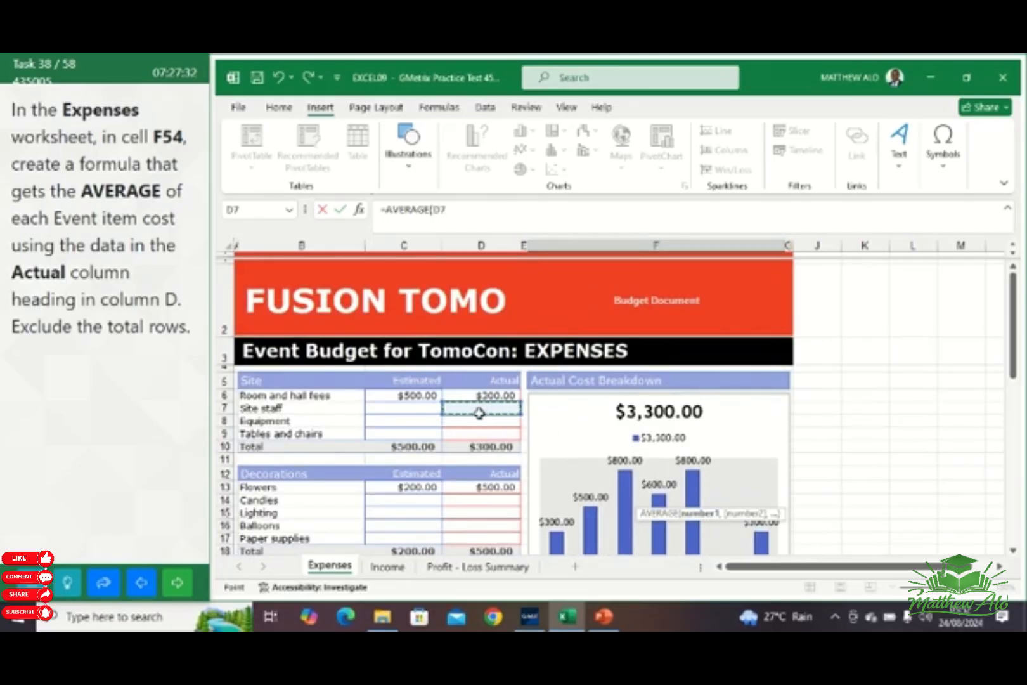
left_click_drag(480, 413, 478, 421)
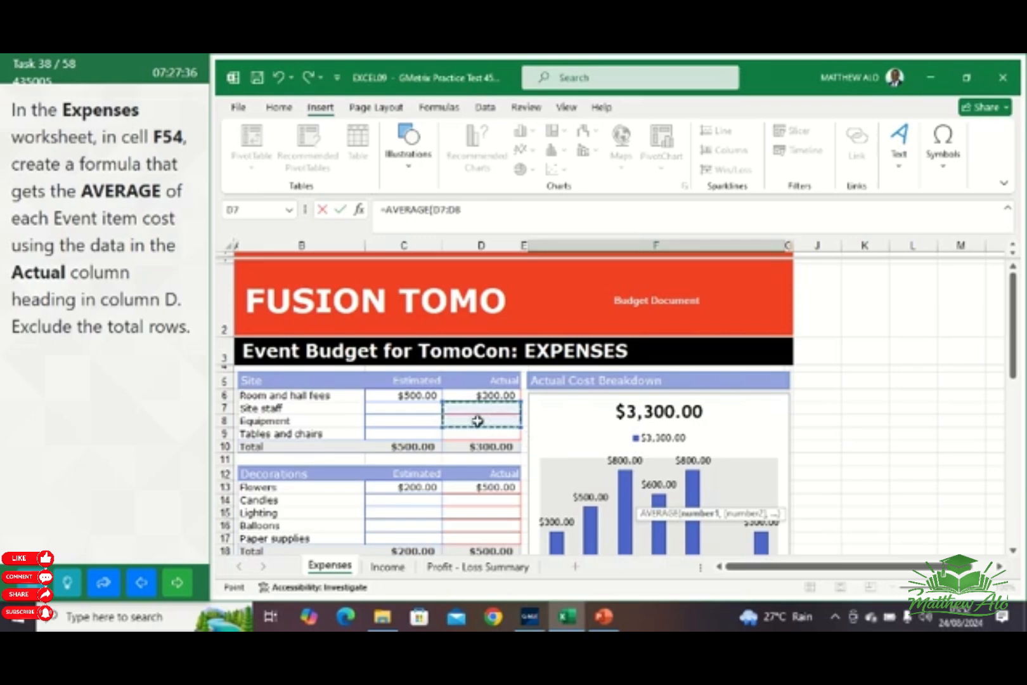
left_click(484, 395)
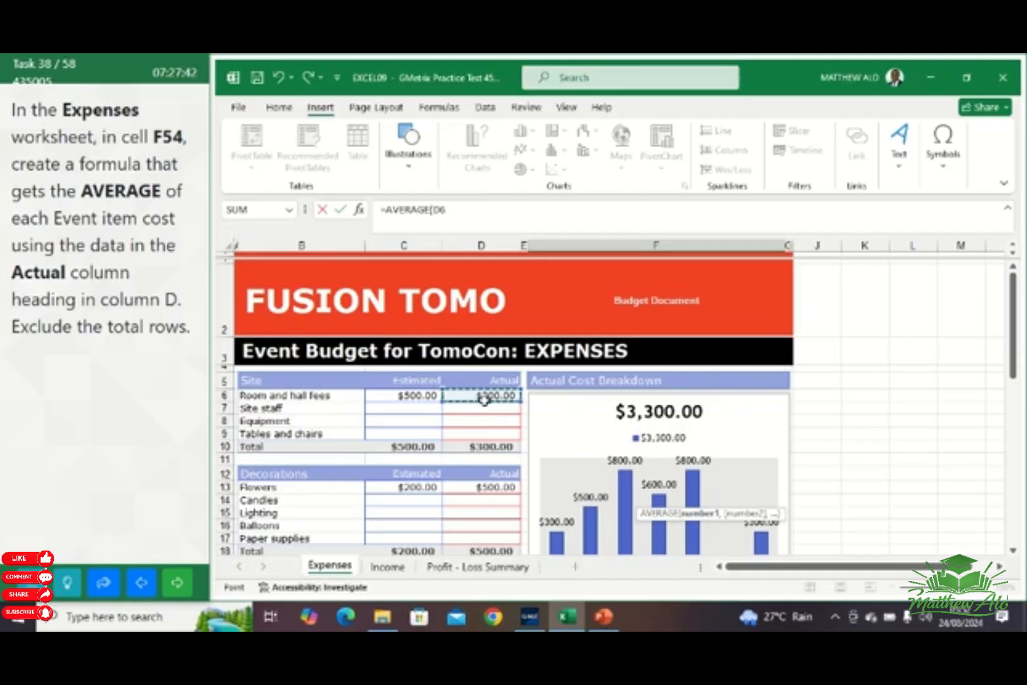
left_click_drag(484, 397, 484, 413)
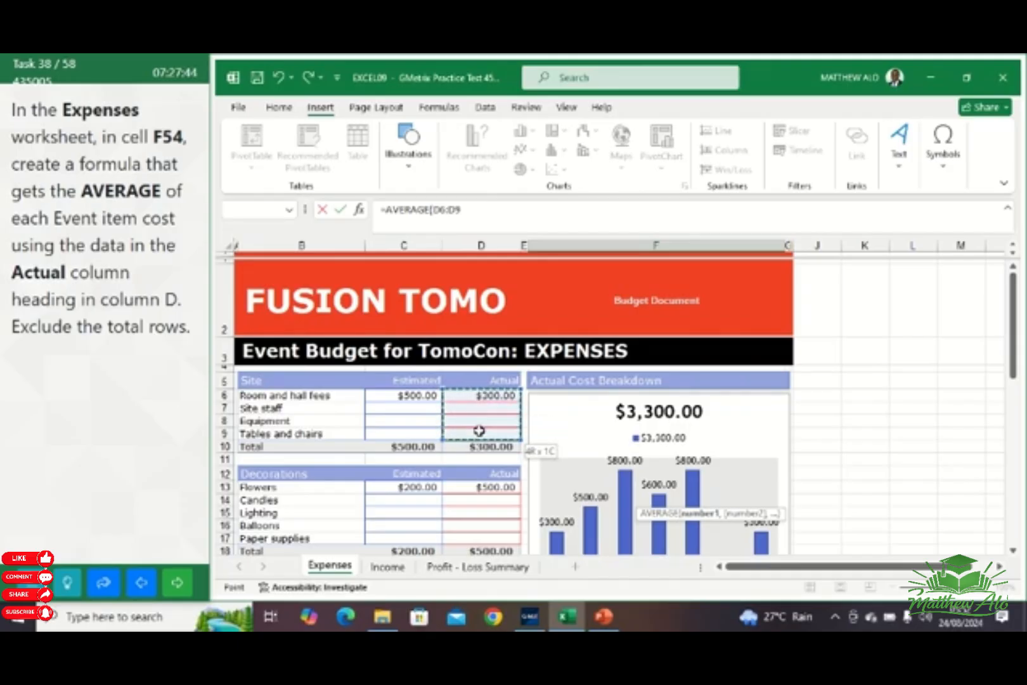
left_click_drag(479, 431, 484, 426)
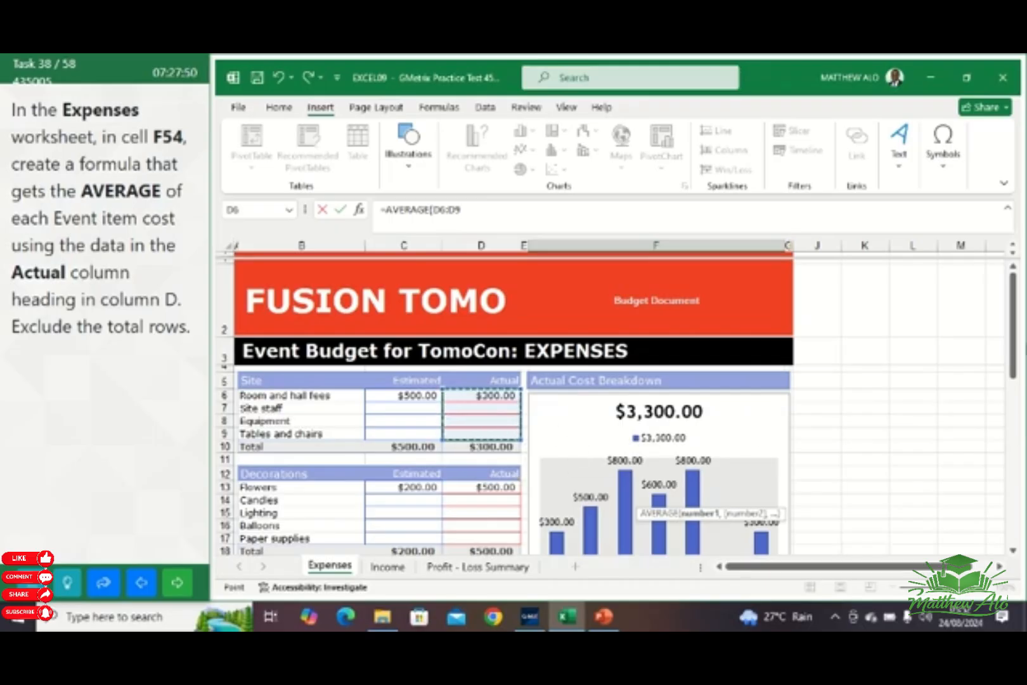
Add the Actual costs of the Decorations section, D13:D17, and the Publicity section, D21:D23, to the AVERAGE formula
left_click_drag(1013, 352, 1013, 356)
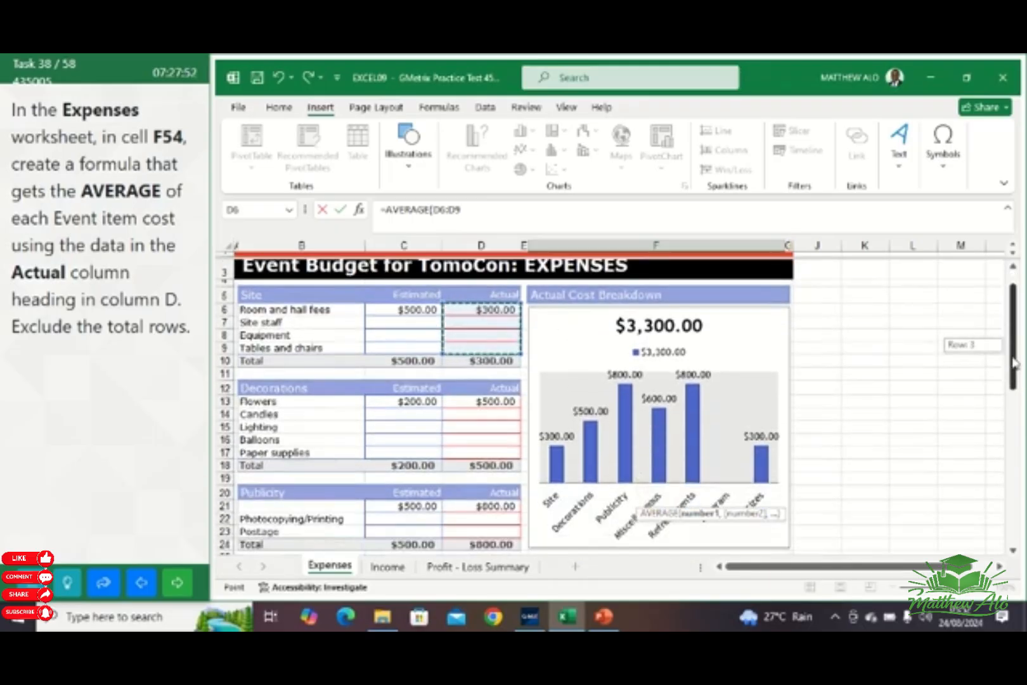
left_click(479, 411, "ctrl")
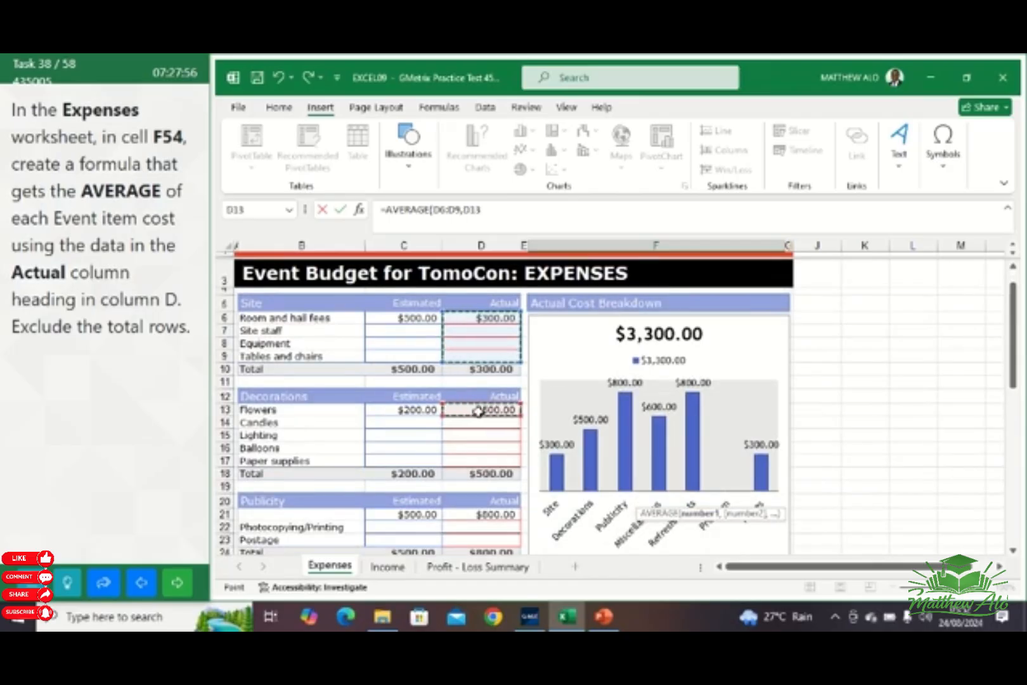
left_click_drag(479, 411, 477, 420)
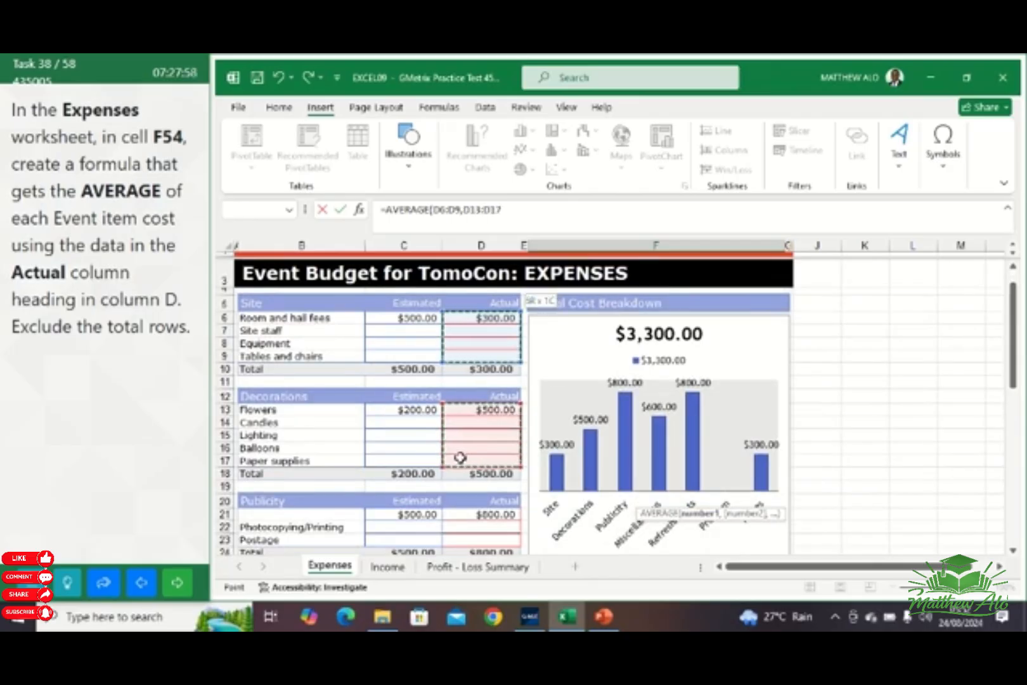
left_click_drag(459, 458, 461, 456)
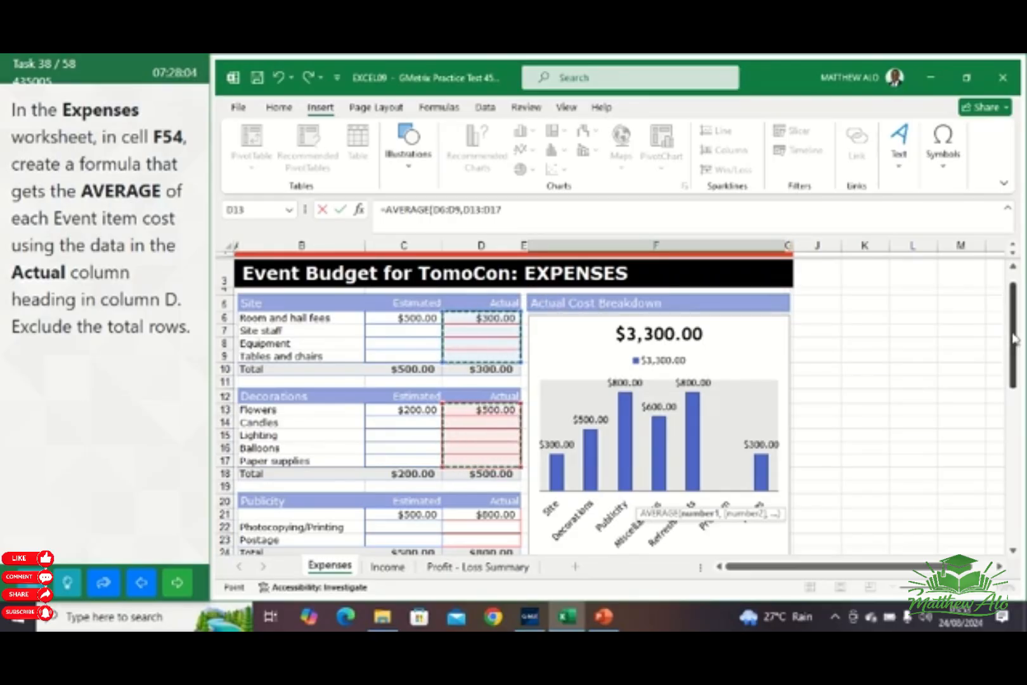
left_click_drag(1016, 340, 1014, 372)
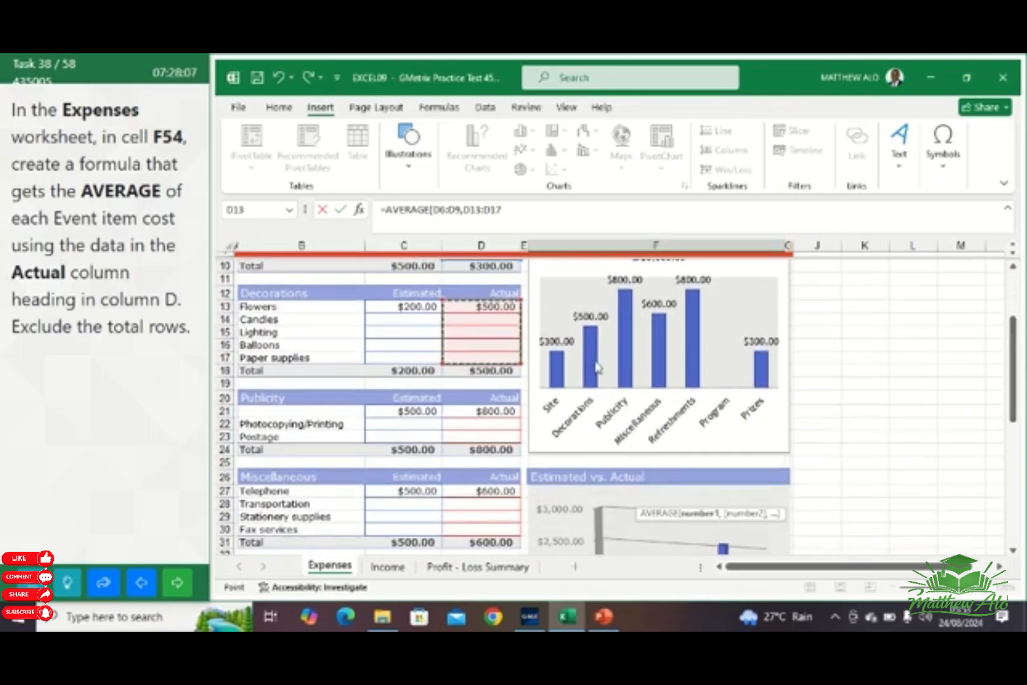
left_click(491, 411)
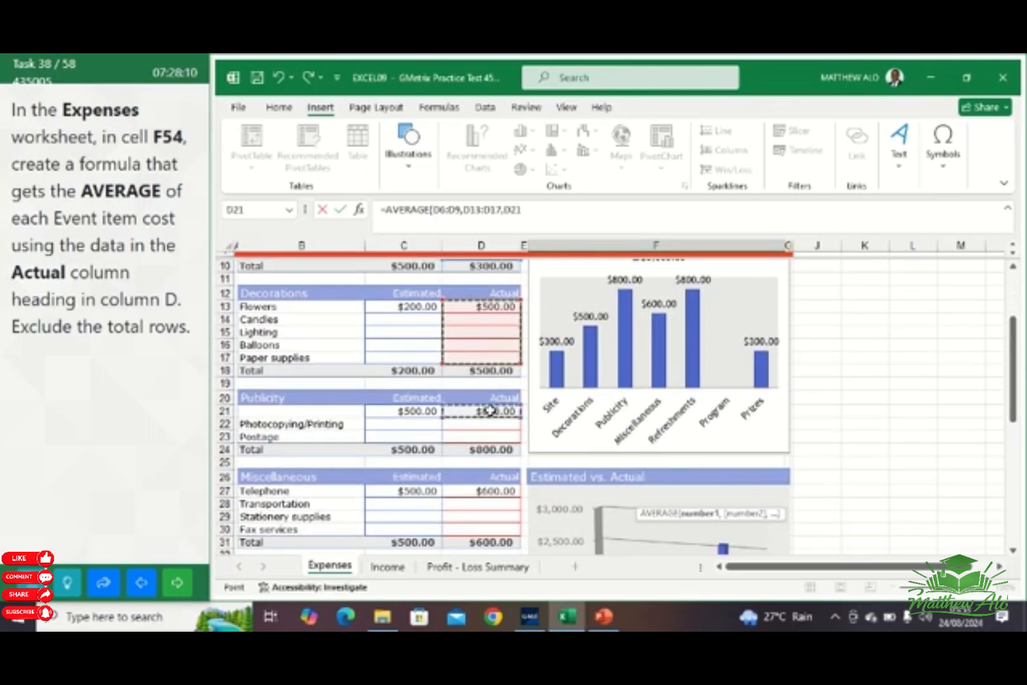
left_click_drag(487, 418, 482, 434)
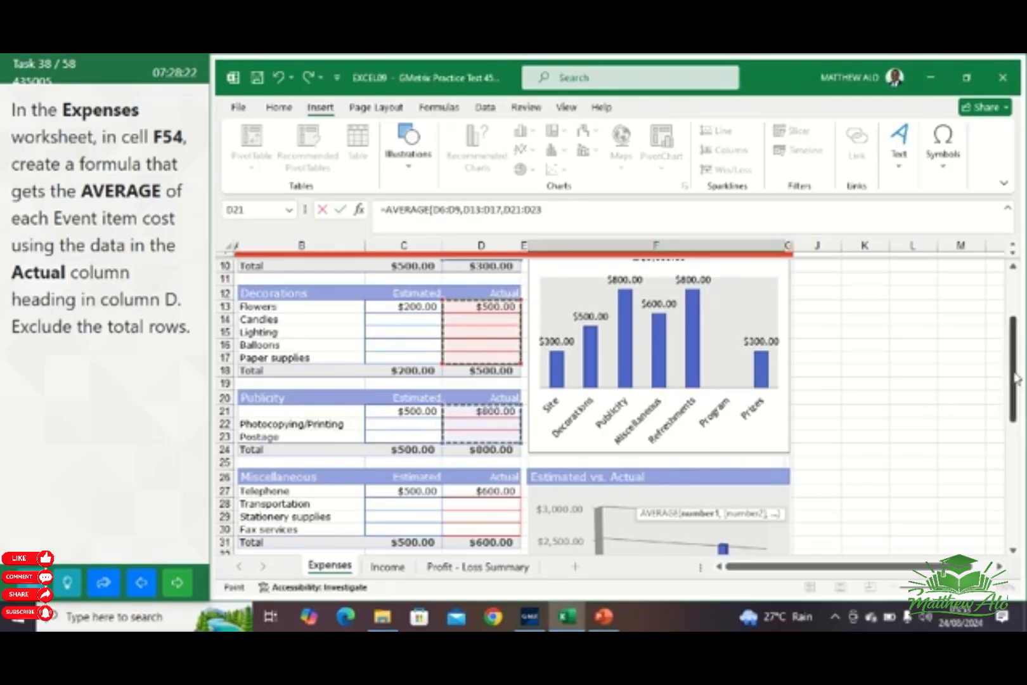
Add the Actual costs of the Miscellaneous section, D27:D30, and the Refreshments section, D34:D37, to the AVERAGE formula
left_click_drag(1015, 378, 1012, 413)
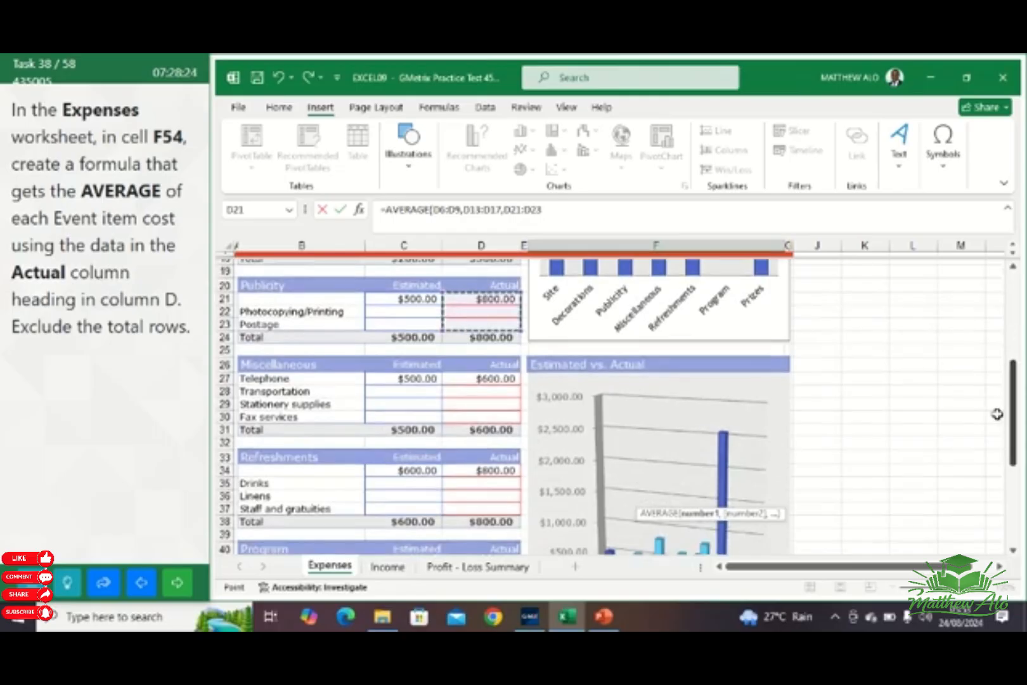
left_click_drag(476, 374, 477, 380)
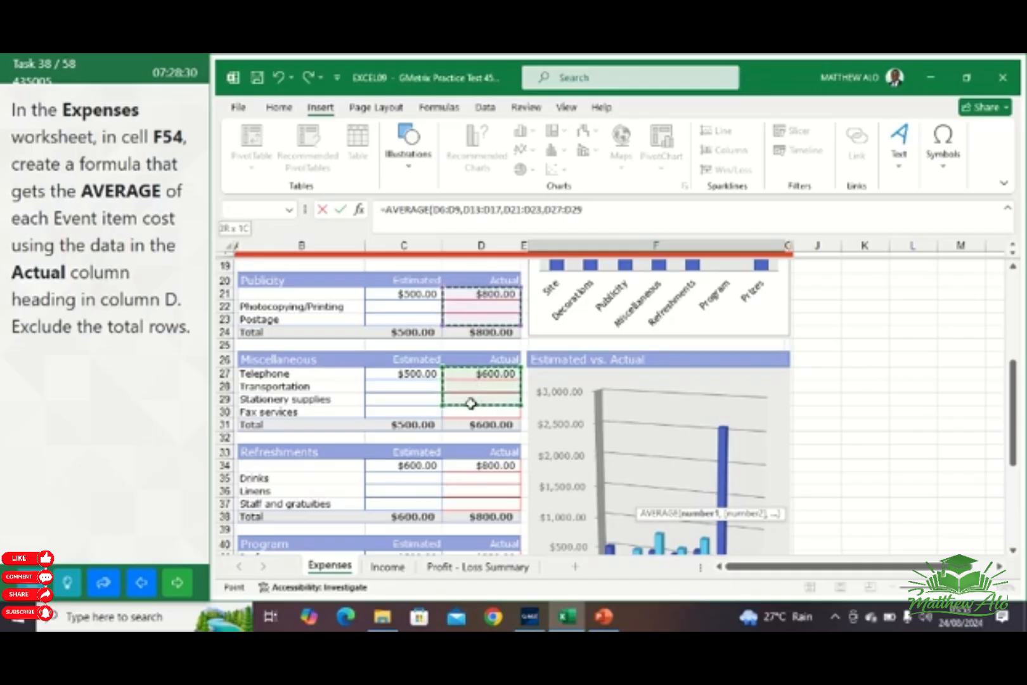
left_click_drag(470, 409, 470, 406)
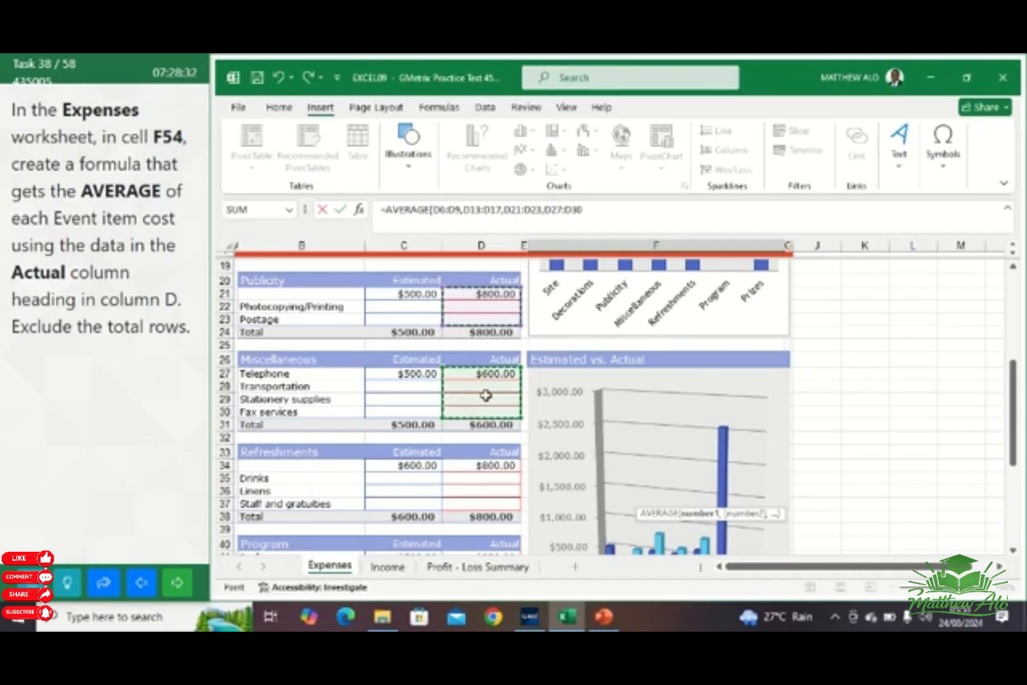
left_click_drag(1013, 387, 1013, 459)
left_click(493, 346, "ctrl")
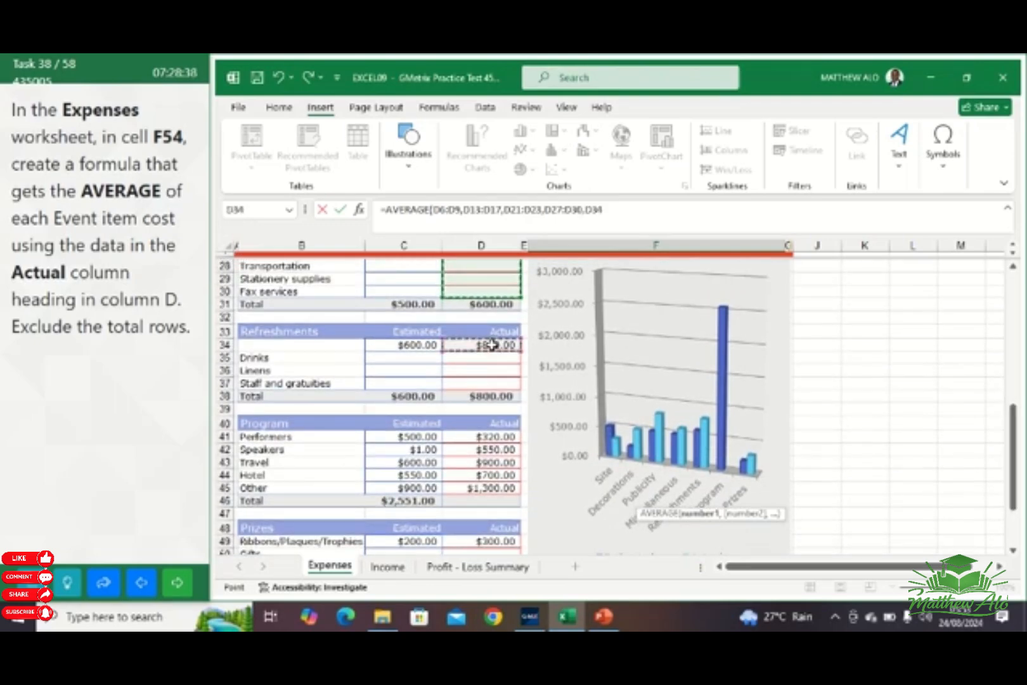
left_click_drag(492, 347, 493, 363)
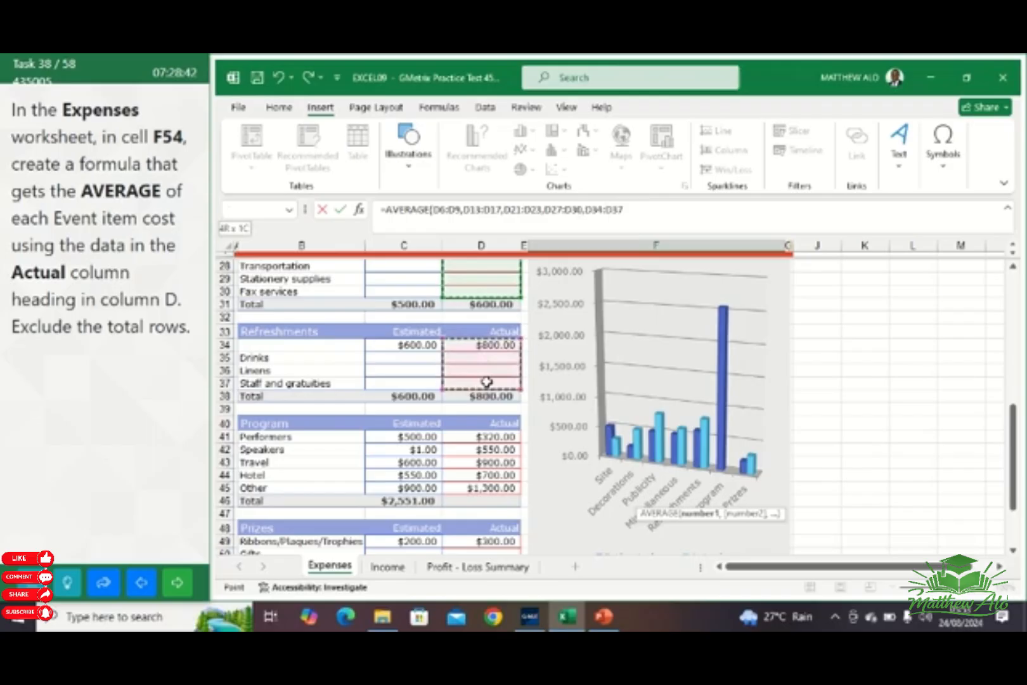
left_click_drag(487, 383, 487, 382)
Add the Actual costs of the Program section, D41:D45, to the AVERAGE formula
left_click_drag(1013, 431, 1013, 458)
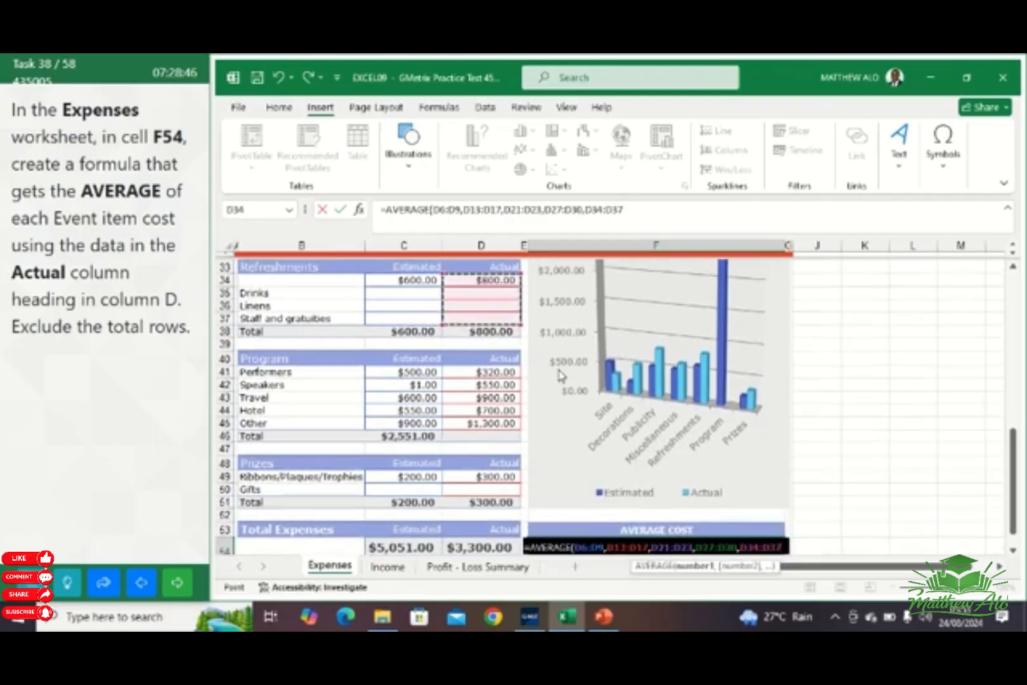
type(",")
left_click(484, 371)
left_click_drag(483, 371, 469, 422)
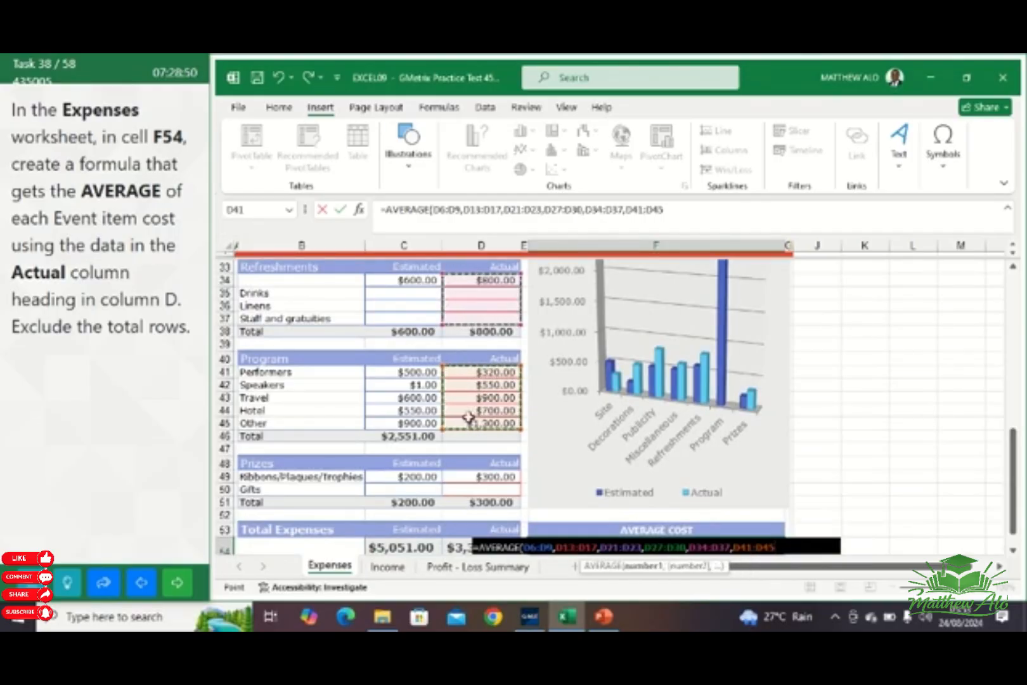
left_click_drag(1018, 467, 1015, 495)
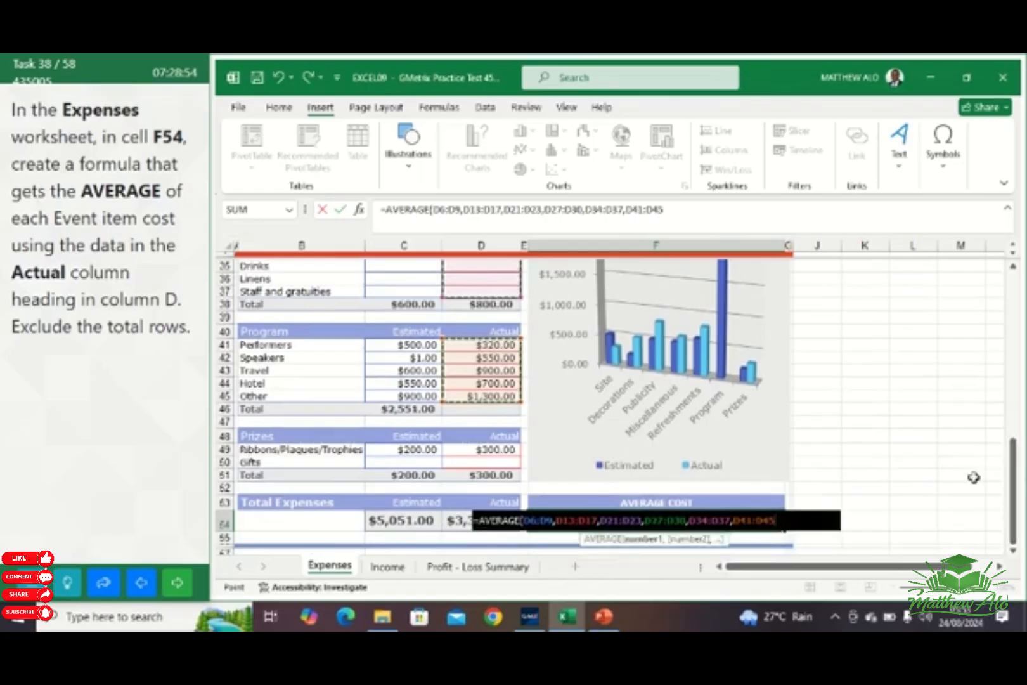
Add the Actual costs of the Prizes section, D49:D50, as the last range and complete the AVERAGE formula in F54
left_click(487, 449, "ctrl")
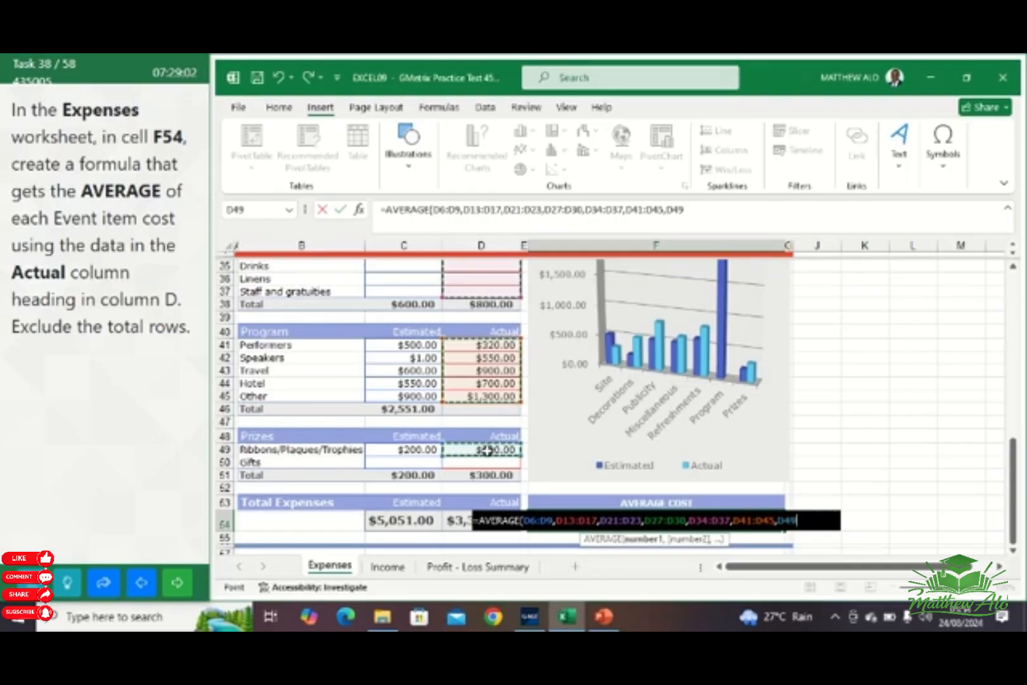
left_click_drag(487, 449, 486, 458)
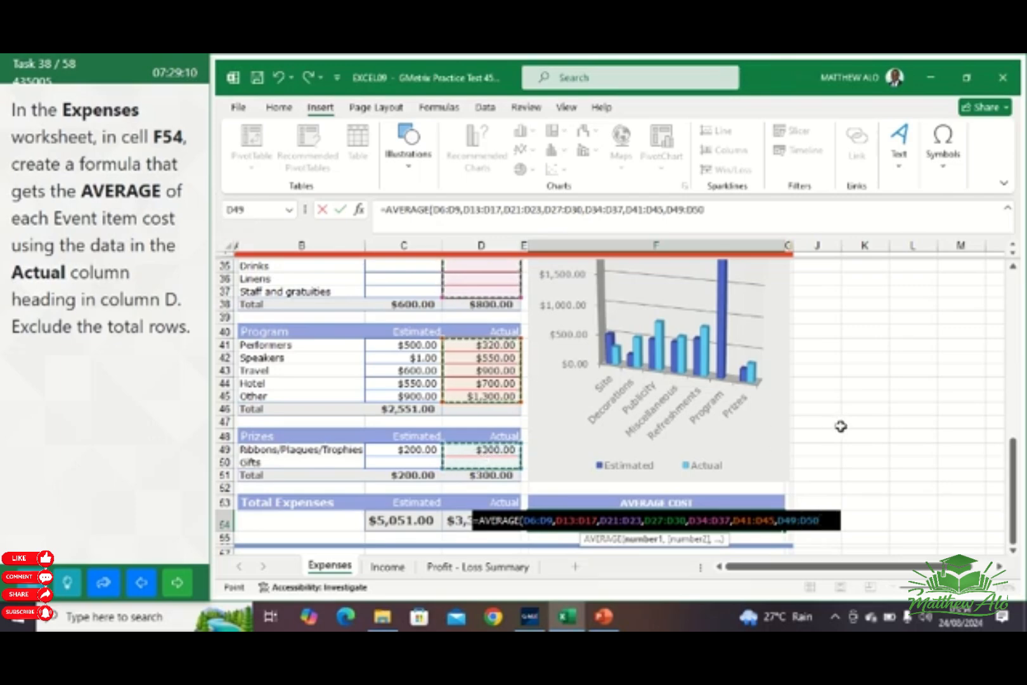
type(")")
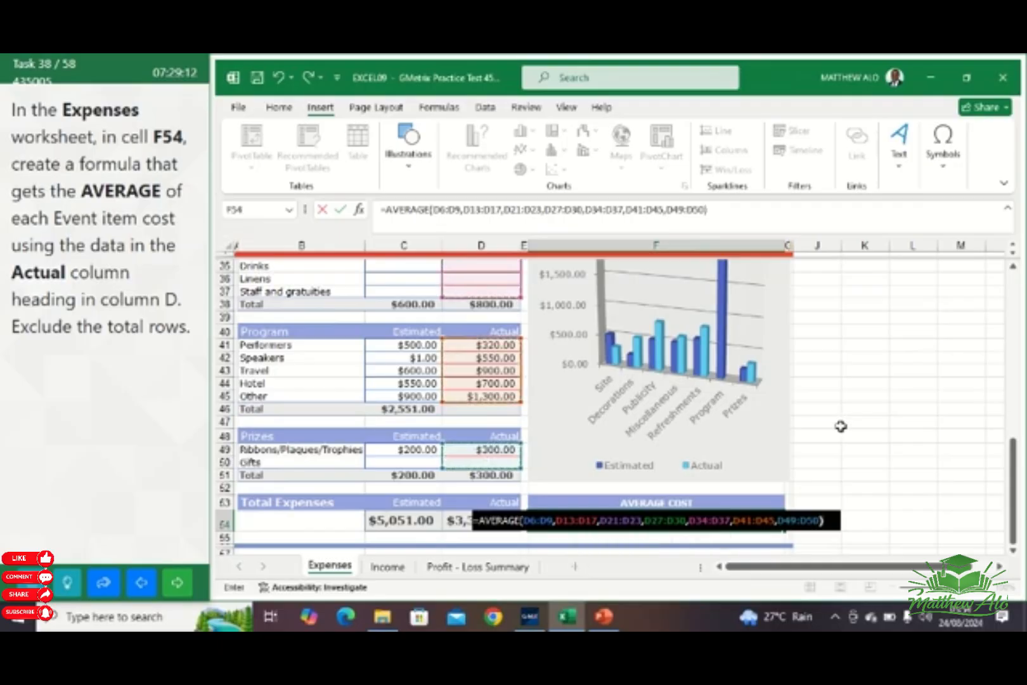
key("Return")
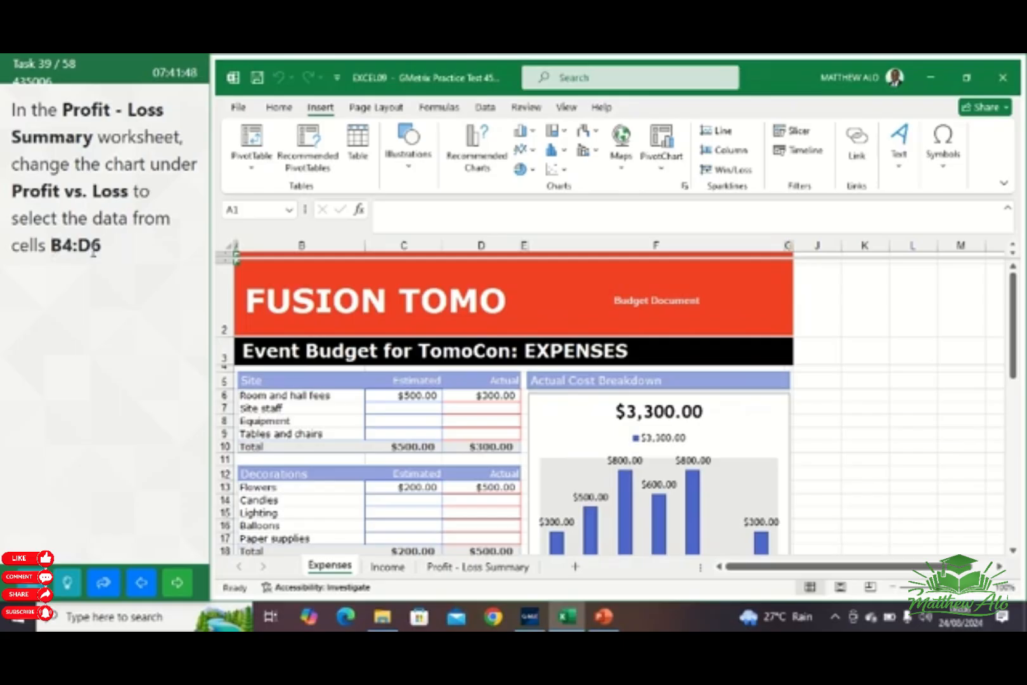
Set the data range of the Profit vs. Loss chart on the Profit - Loss Summary worksheet to cells B4:D6
left_click(485, 574)
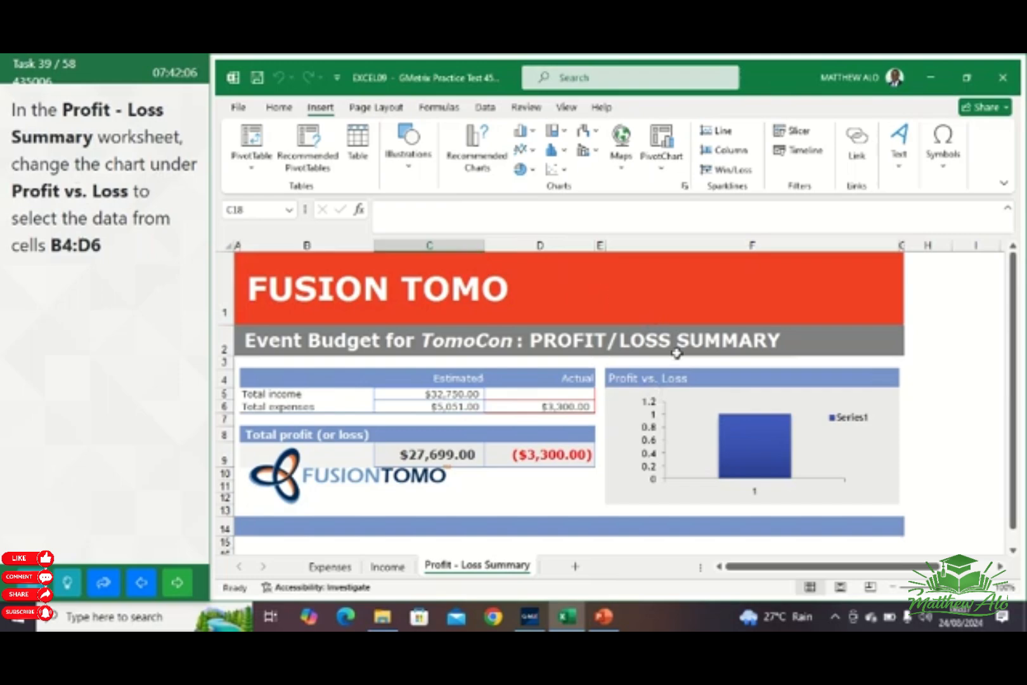
left_click(707, 397)
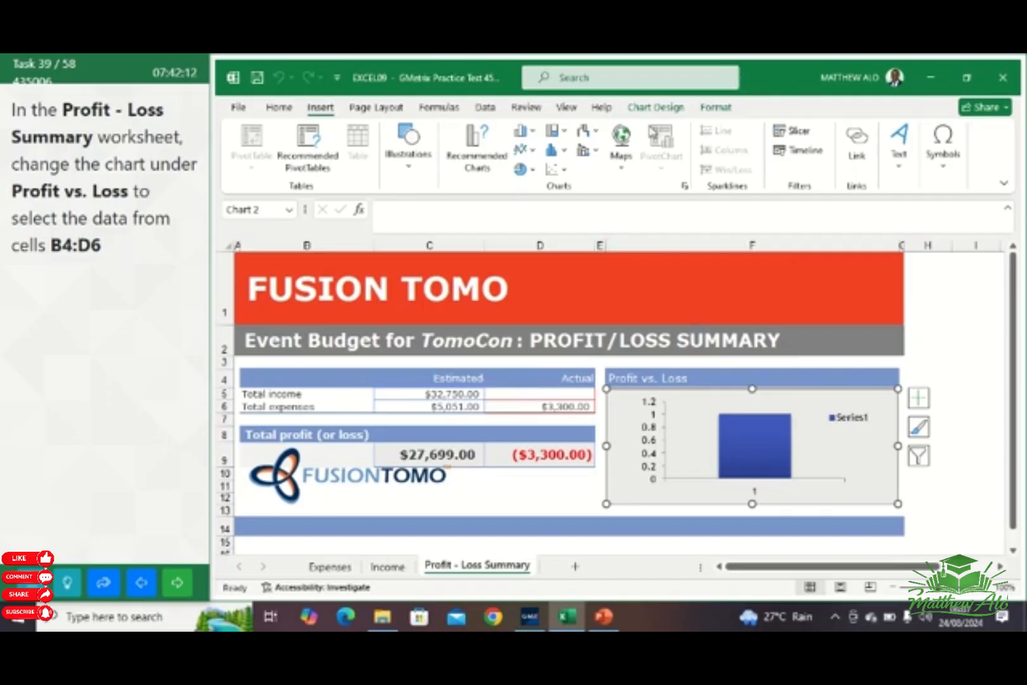
left_click(658, 109)
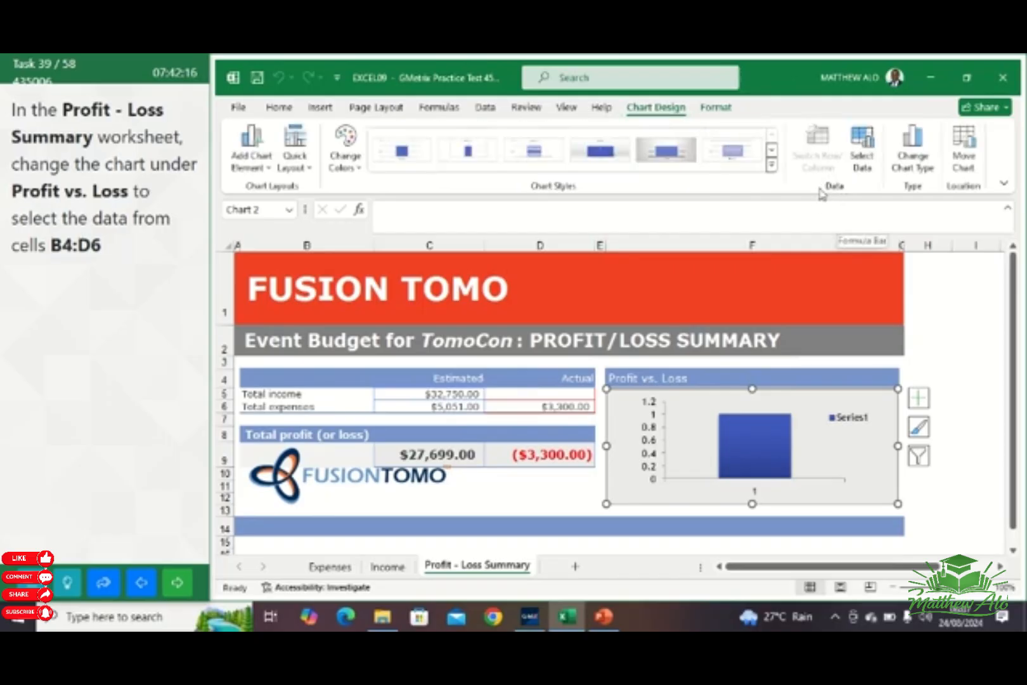
left_click(864, 160)
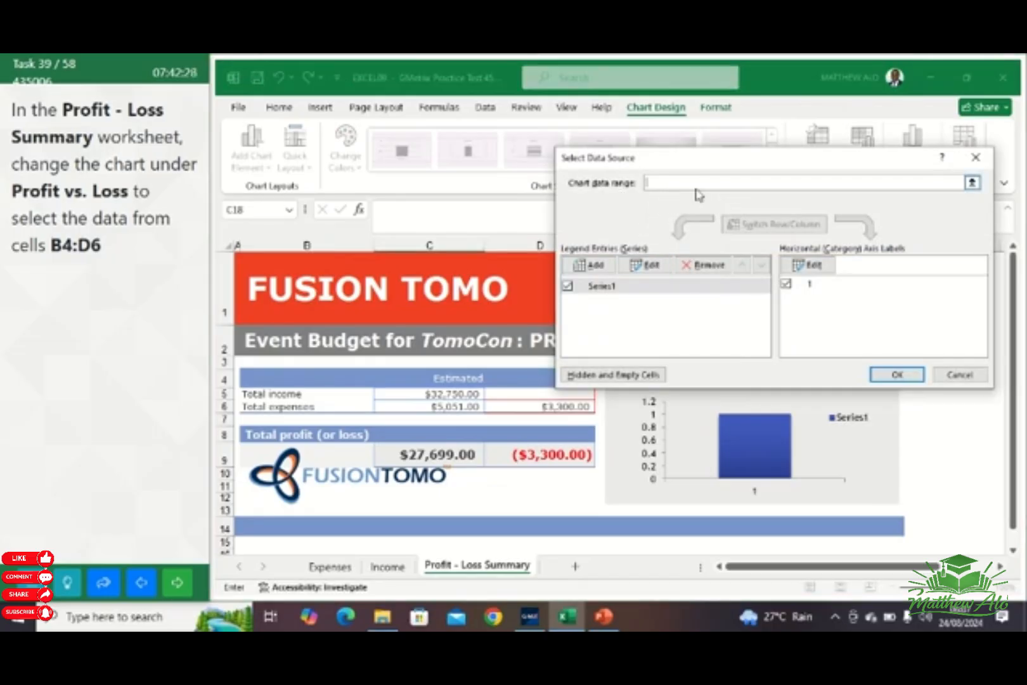
left_click_drag(738, 163, 559, 430)
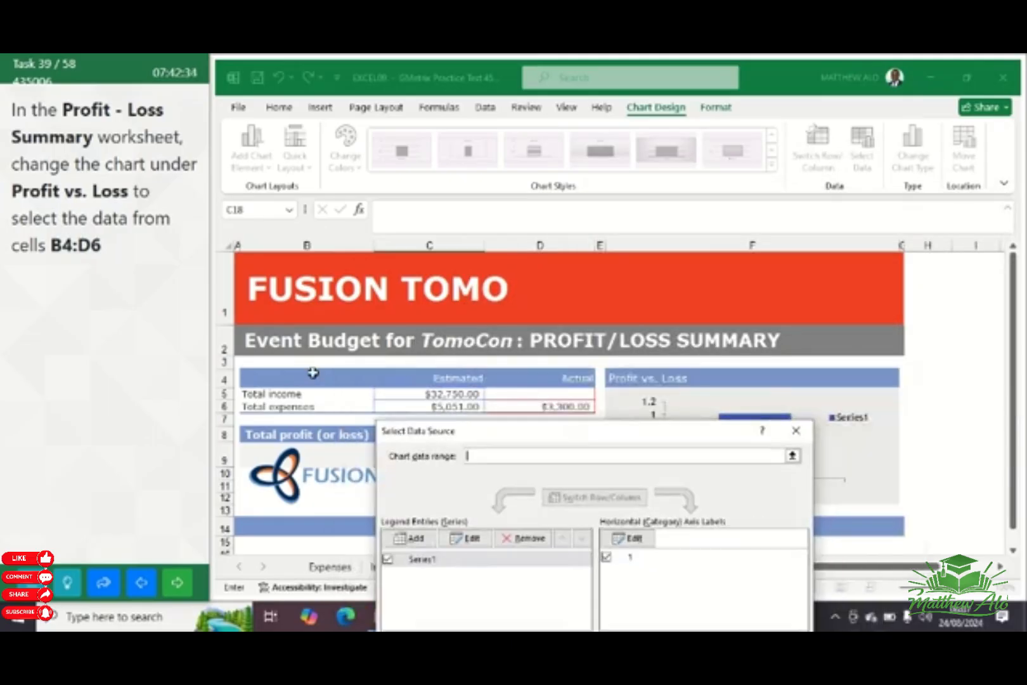
left_click(290, 379)
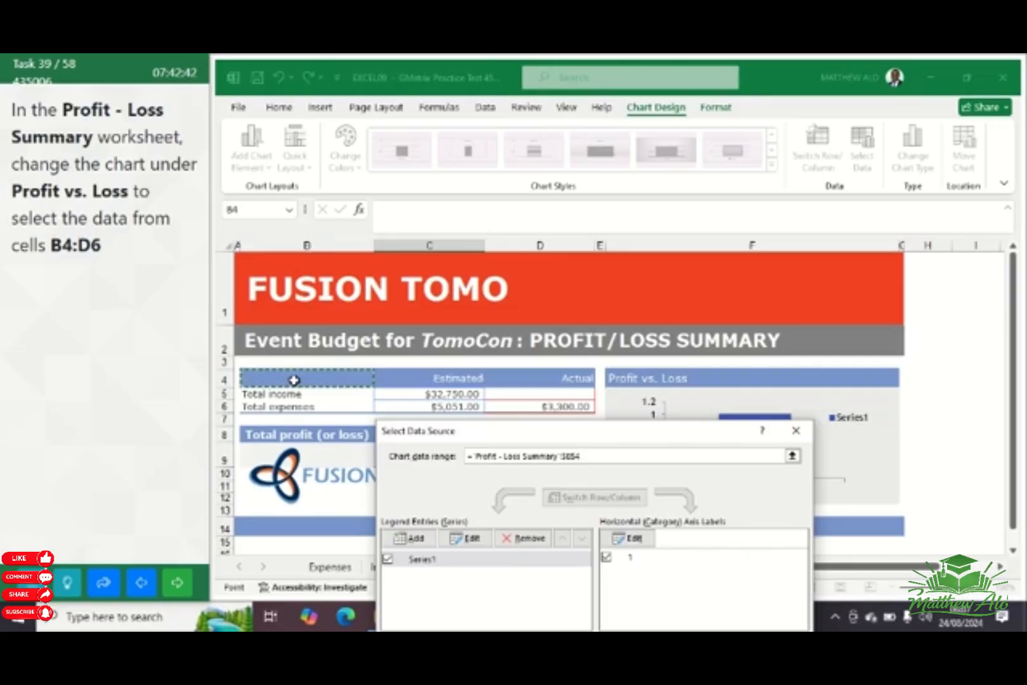
left_click_drag(294, 381, 295, 390)
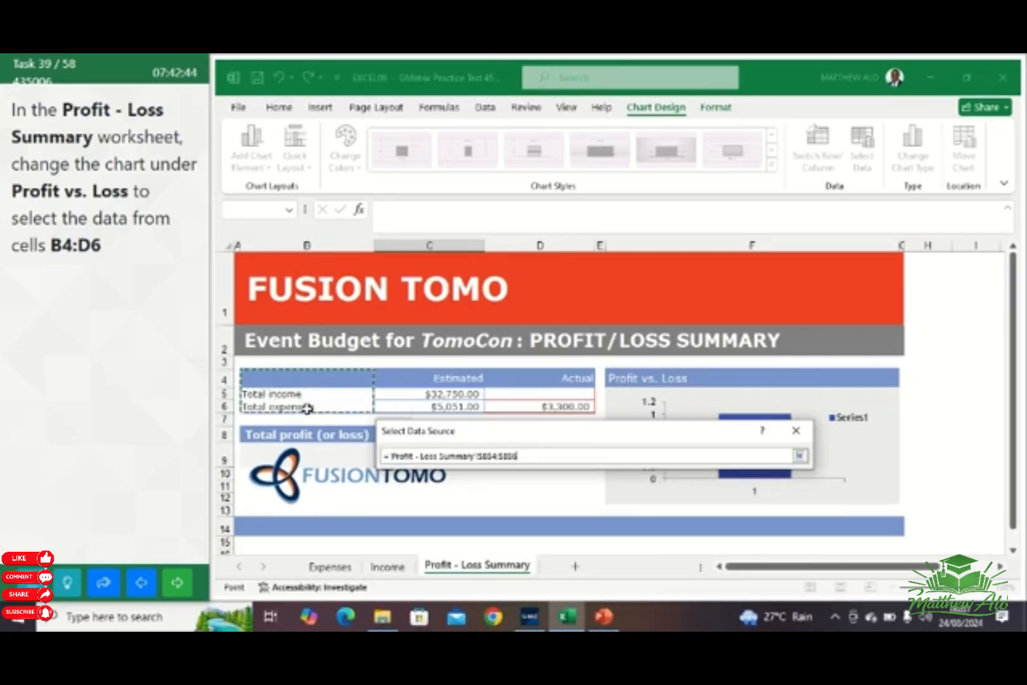
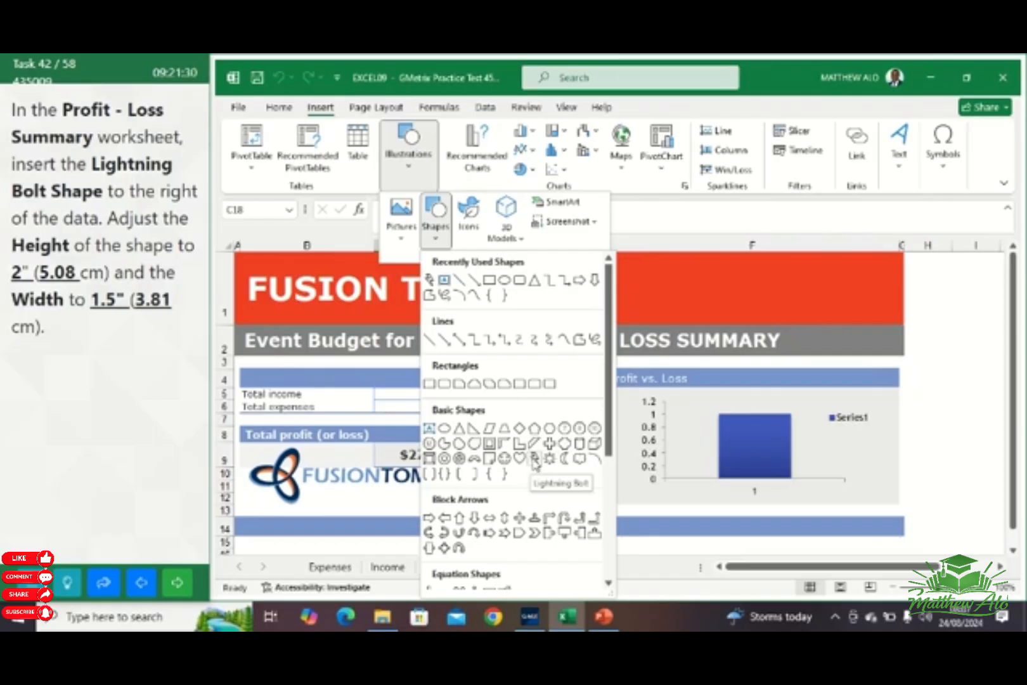
Insert a Lightning Bolt shape in the blank area beside the Profit vs. Loss chart and set its height to 2"
left_click(535, 459)
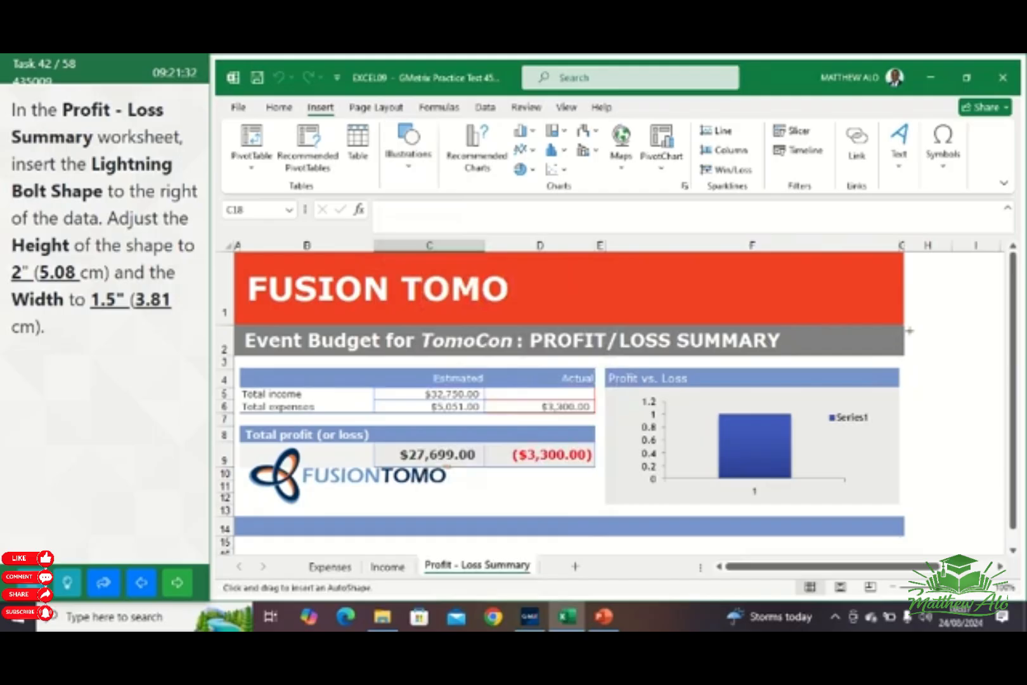
mouse_move(909, 330)
left_mouse_down()
mouse_move(941, 323)
mouse_move(961, 357)
mouse_move(994, 517)
left_mouse_up()
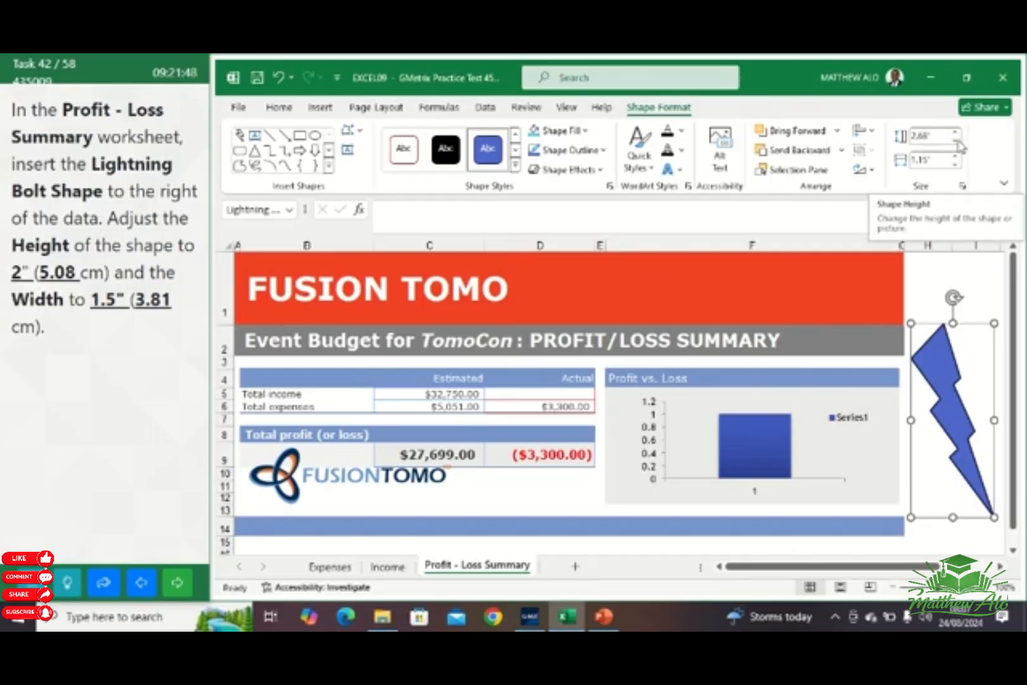
left_click(955, 144)
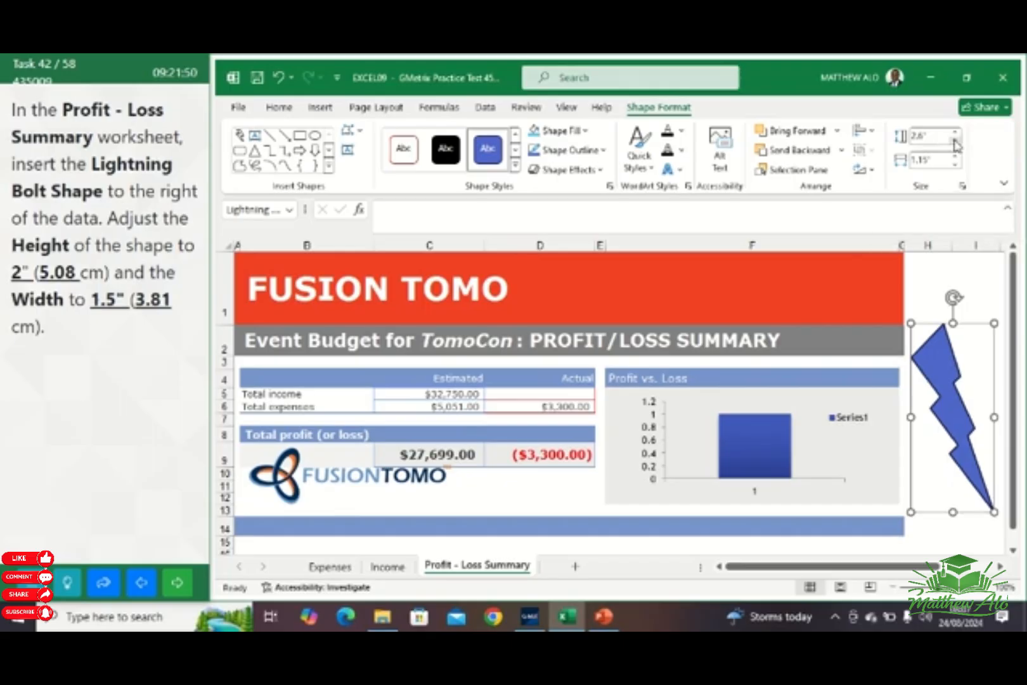
left_click(954, 143)
left_click(955, 143)
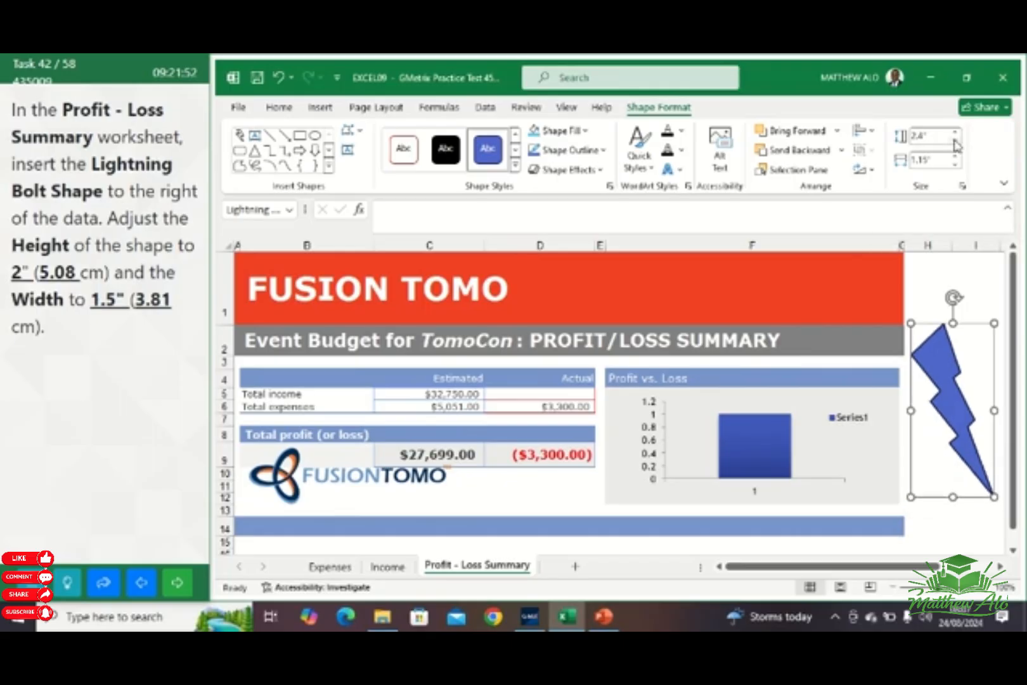
left_click(955, 144)
left_click(955, 143)
left_click(955, 143)
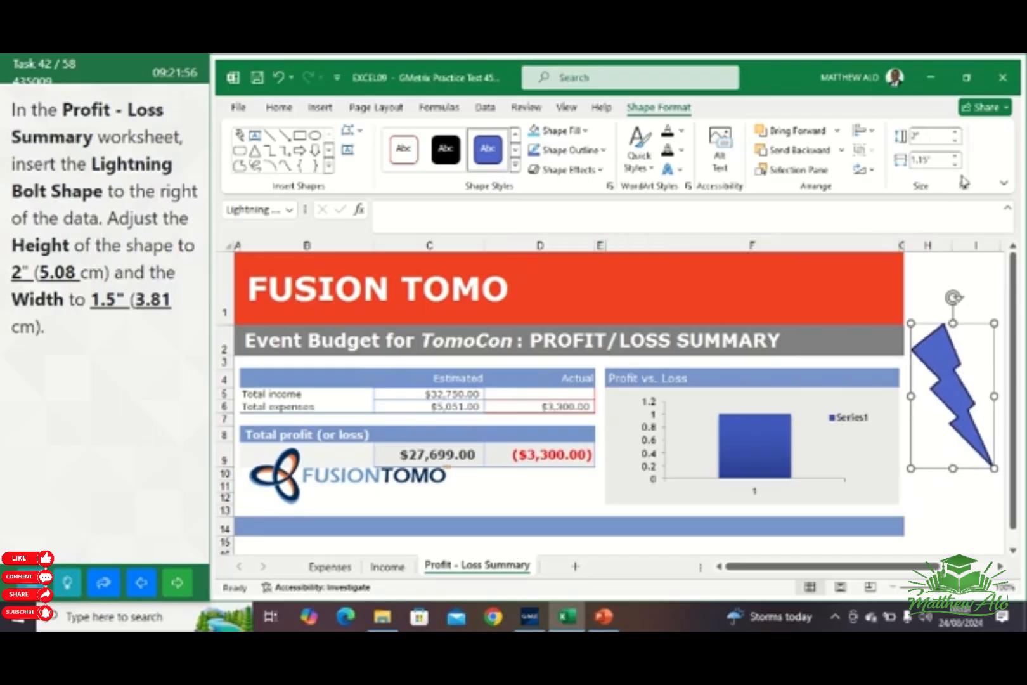
Set the width of the lightning bolt shape to 1.5"
left_click(956, 156)
left_click(956, 156)
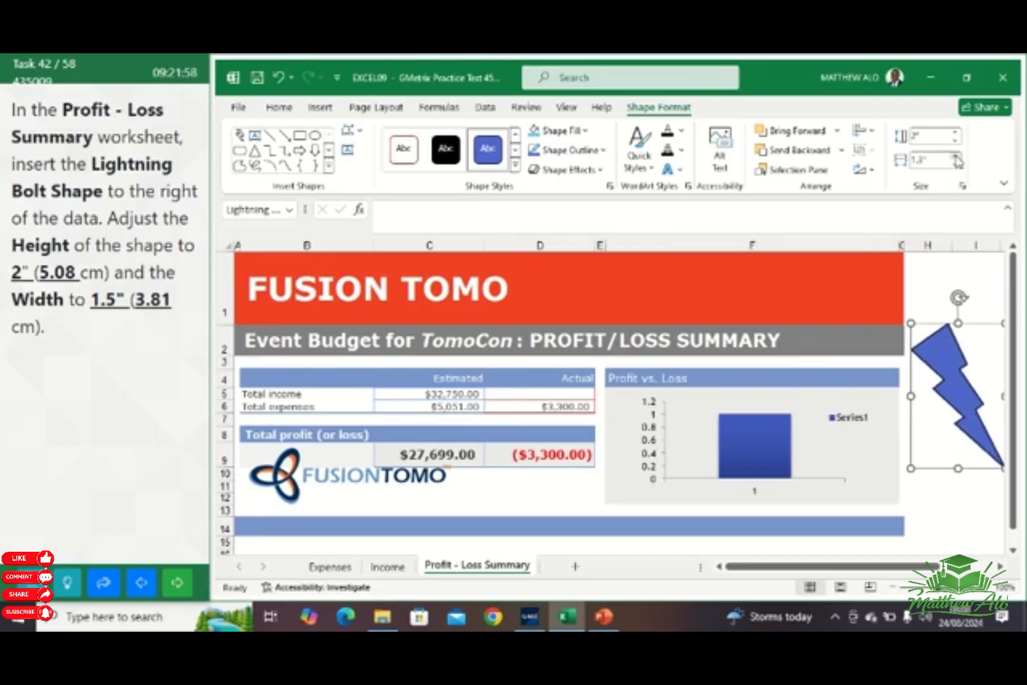
left_click(957, 156)
left_click(956, 157)
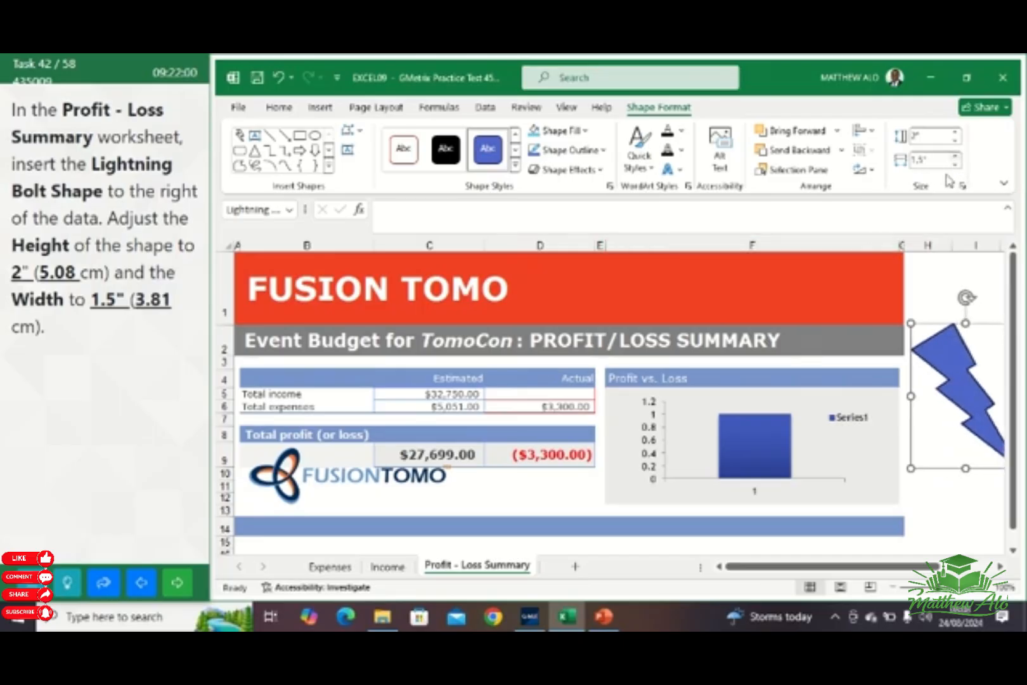
left_click(939, 301)
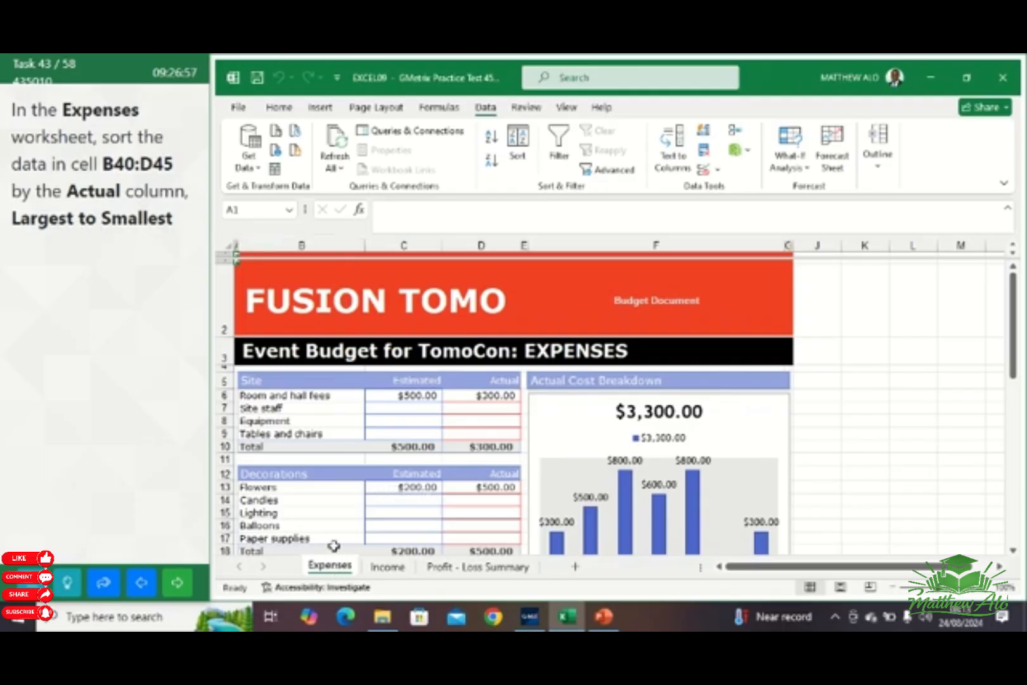
Sort the Program data in B40:D45 of the Expenses worksheet by the Actual column, Largest to Smallest, and advance to the next task
scroll(379, 487, "down", 3)
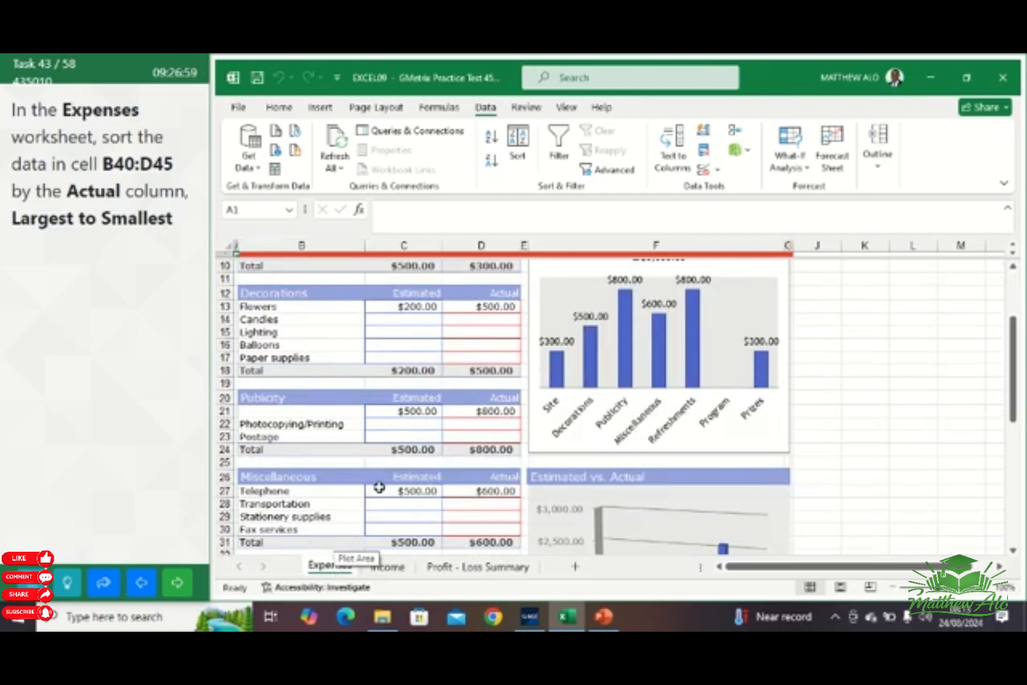
scroll(379, 487, "down", 1)
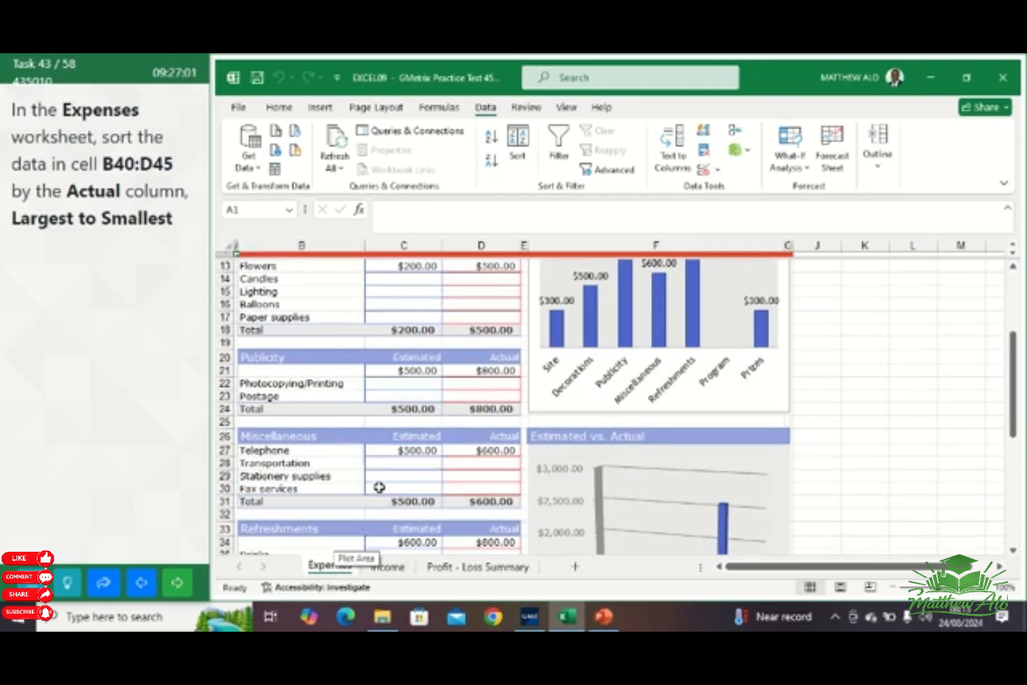
scroll(379, 487, "down", 3)
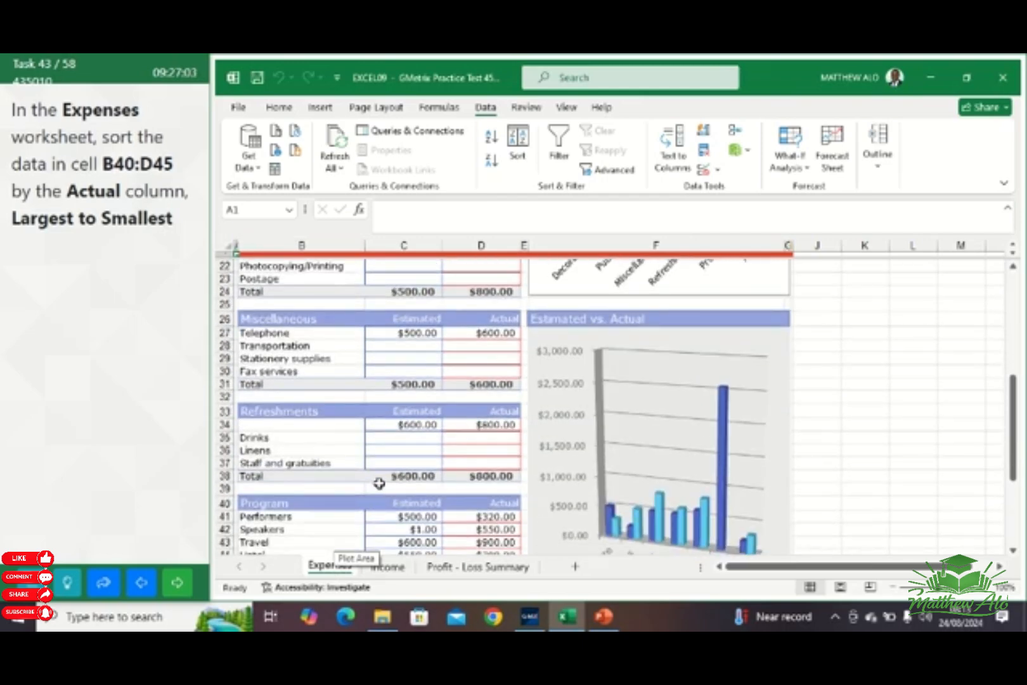
scroll(379, 483, "down", 1)
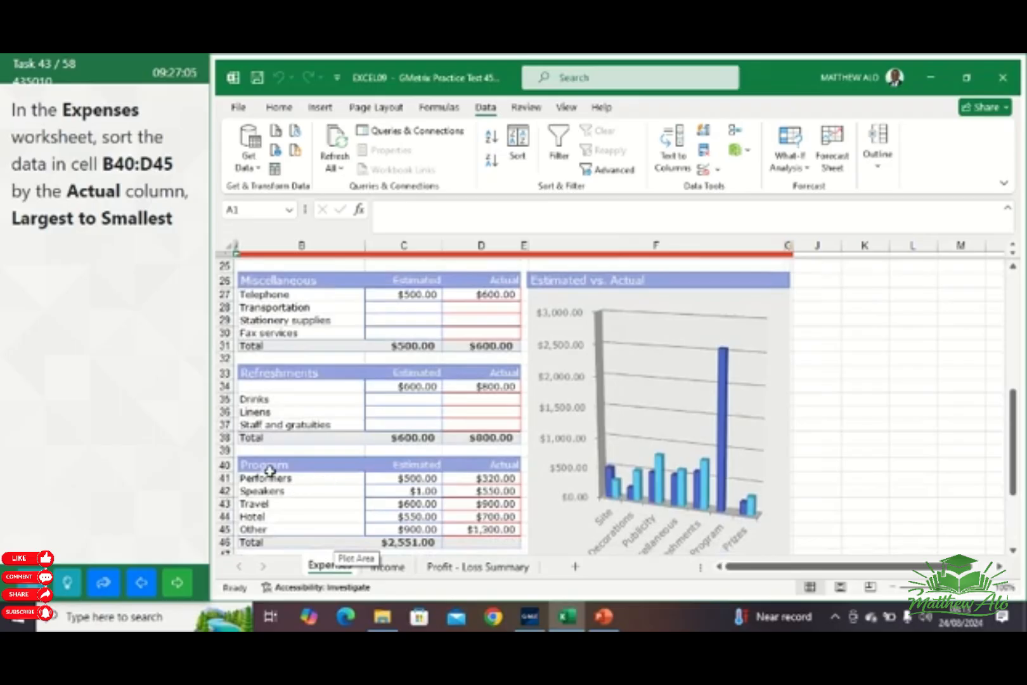
left_click_drag(270, 470, 478, 524)
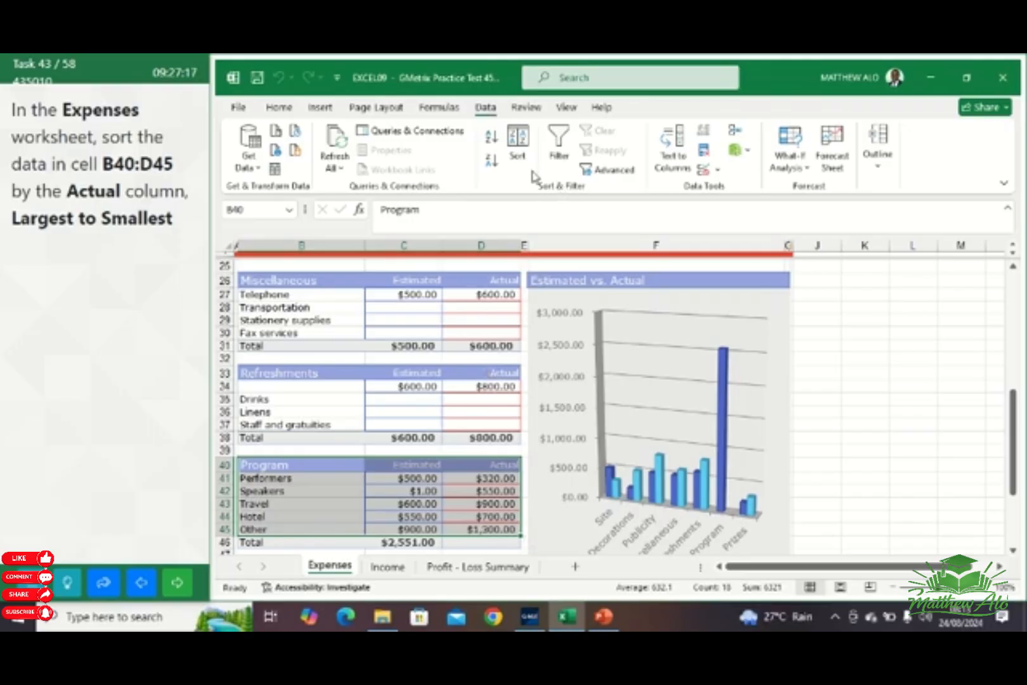
left_click(522, 147)
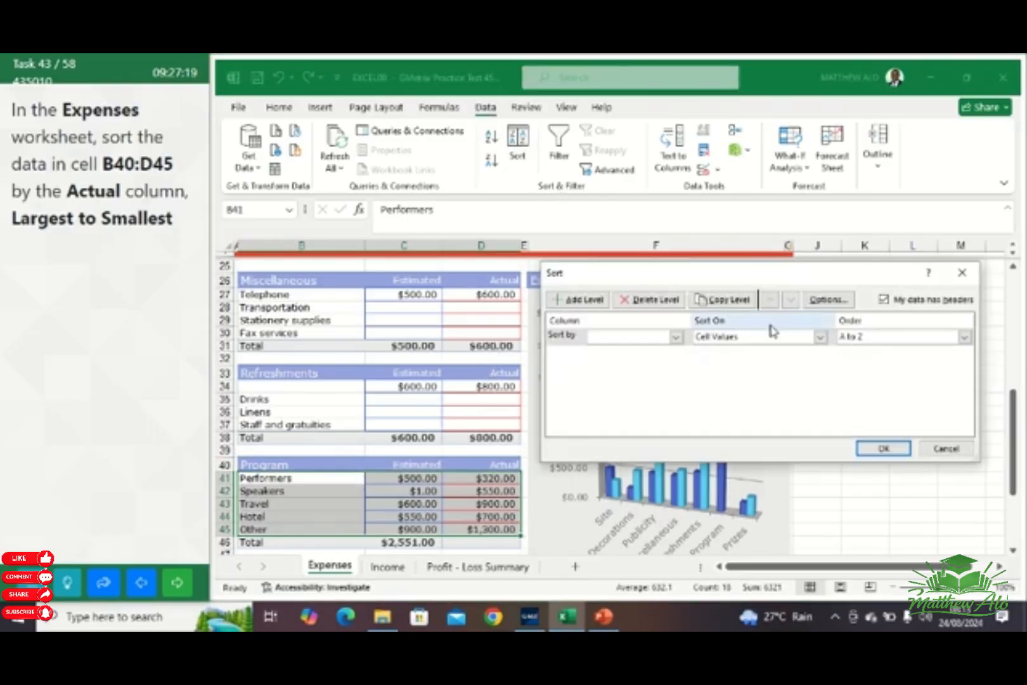
left_click(676, 337)
left_click(619, 375)
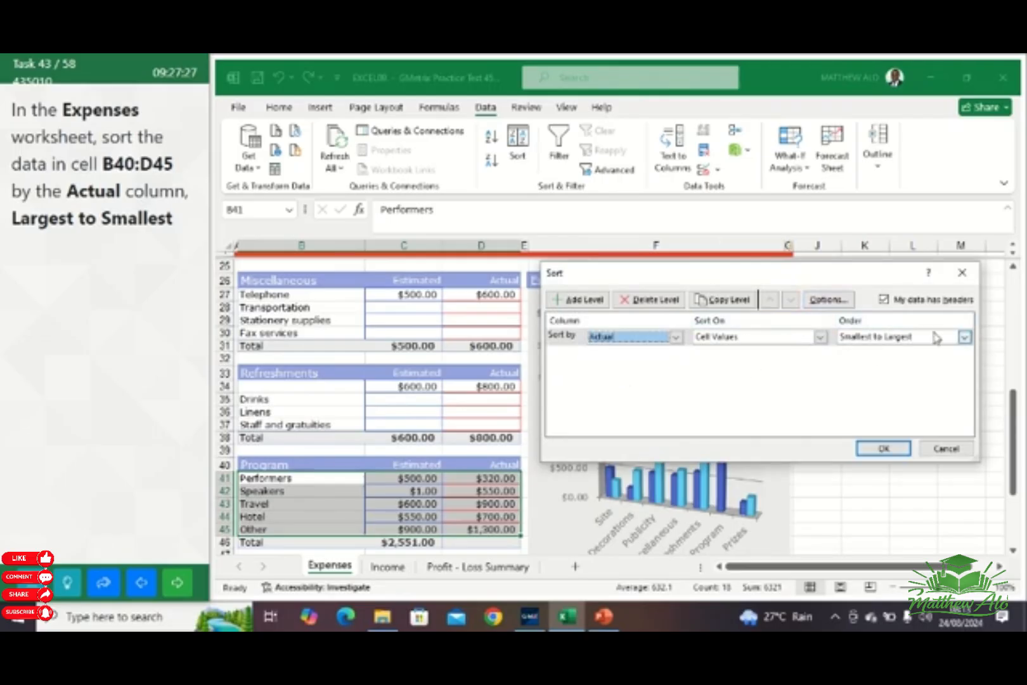
left_click(964, 337)
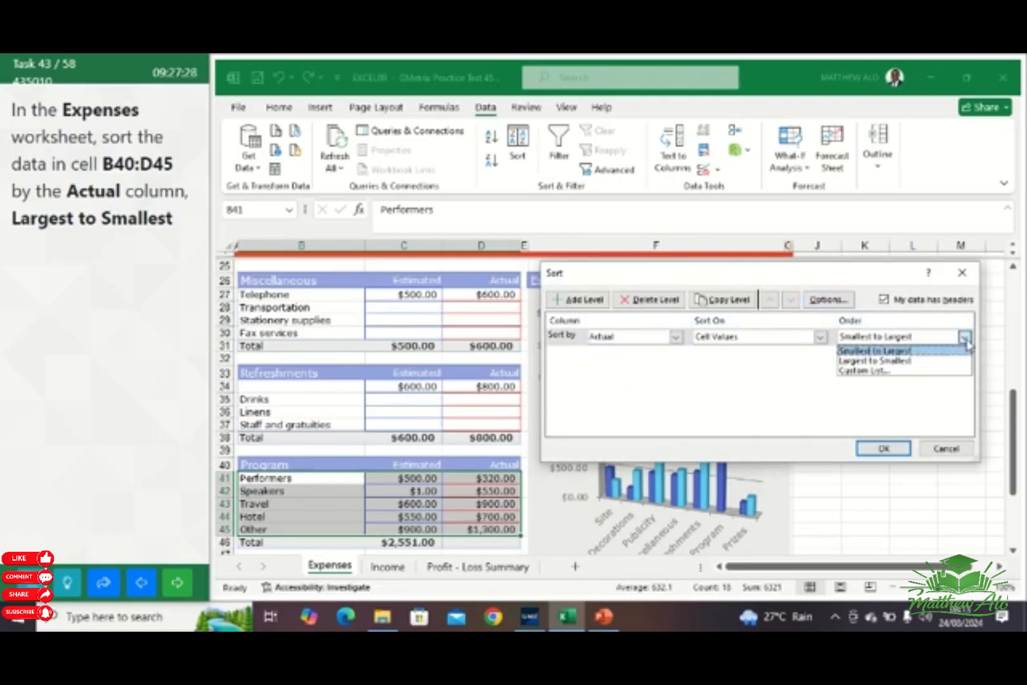
left_click(888, 360)
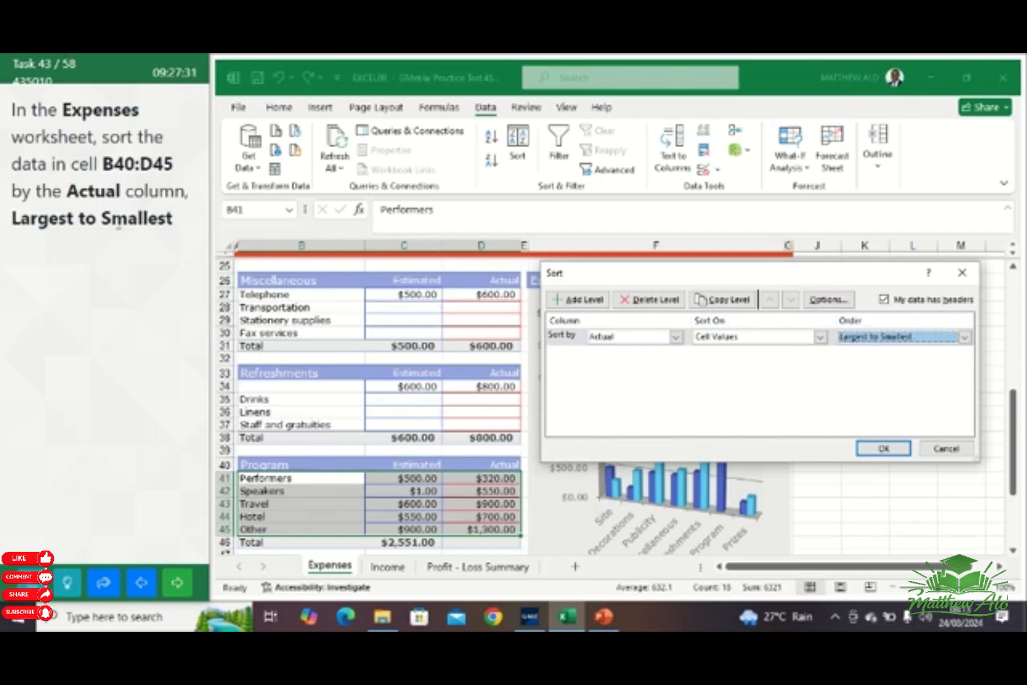
left_click(884, 448)
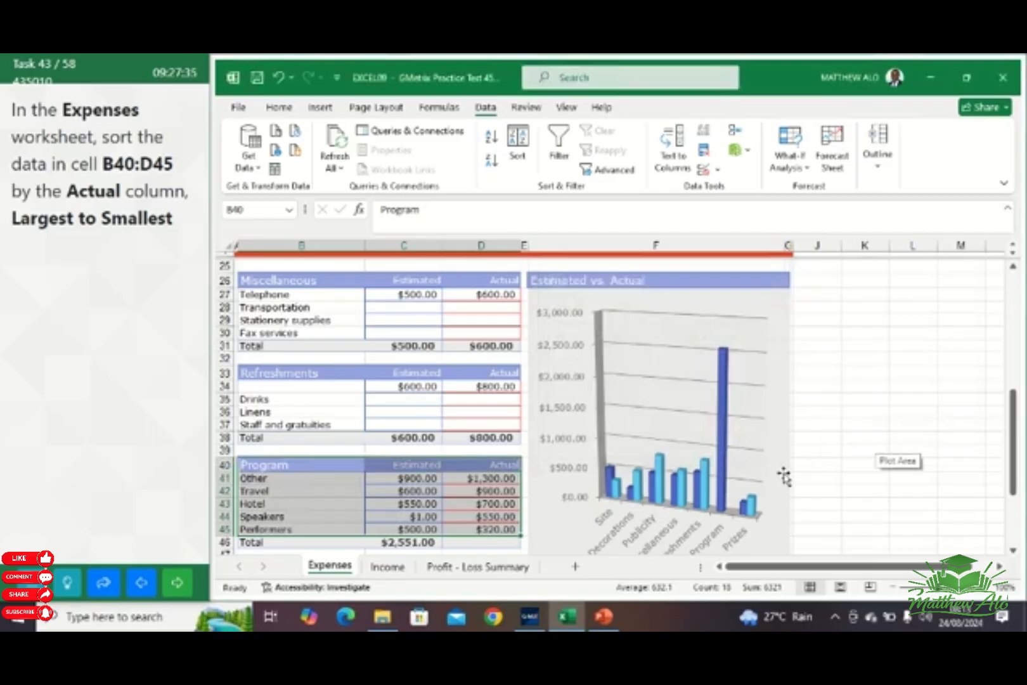
left_click(824, 463)
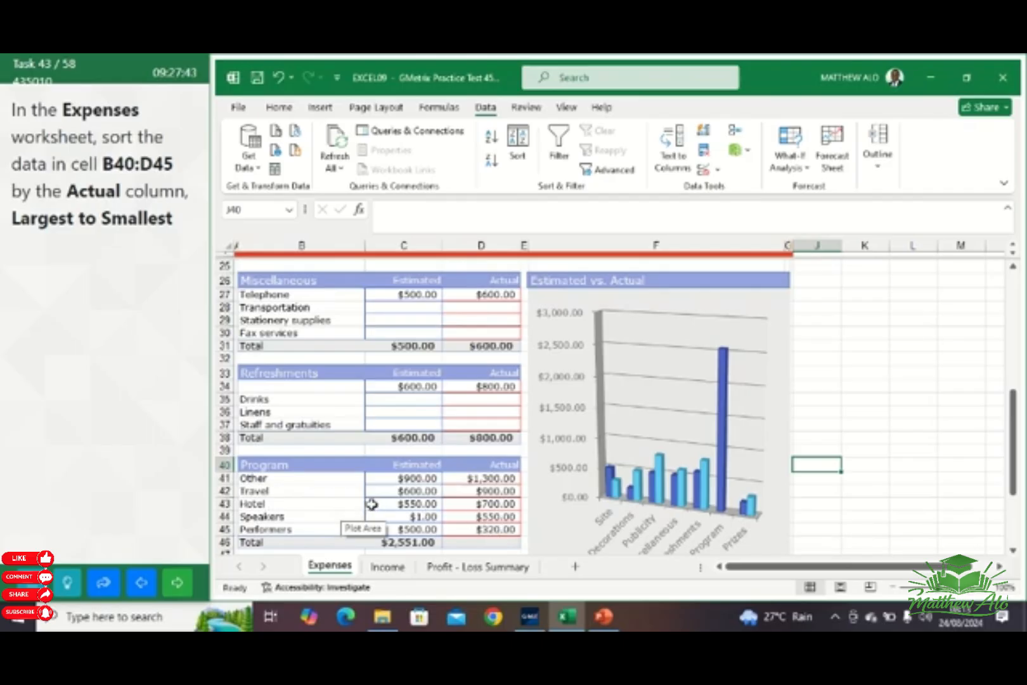
left_click(178, 582)
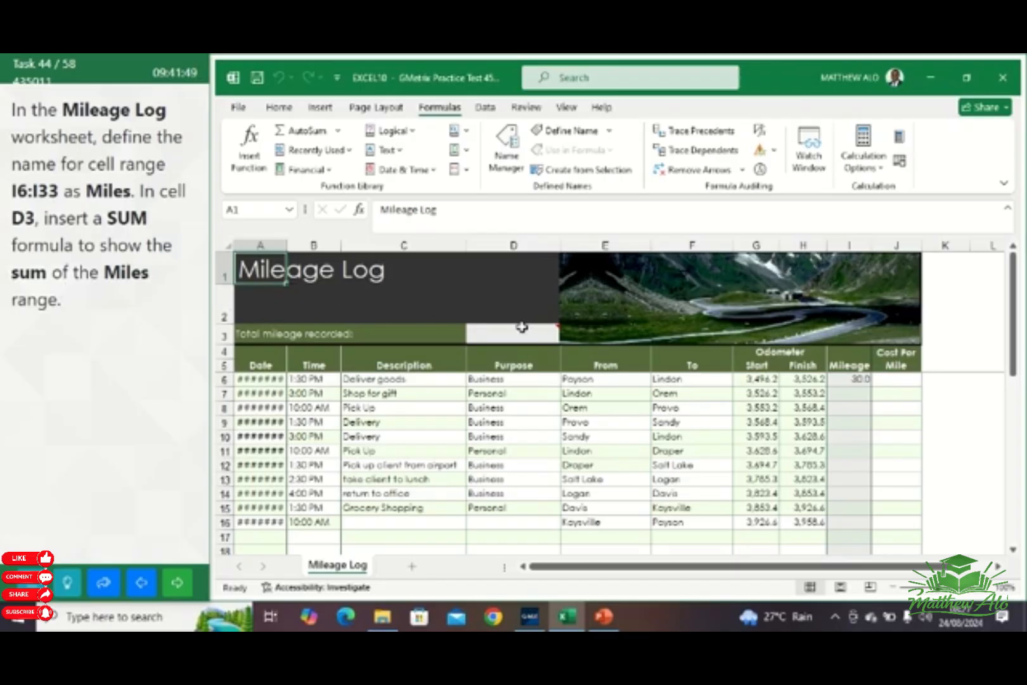
Define the name Miles for cell range I6:I33 on the Mileage Log worksheet, with Workbook scope
mouse_move(543, 332)
left_click(250, 213)
type("I6")
key("Return")
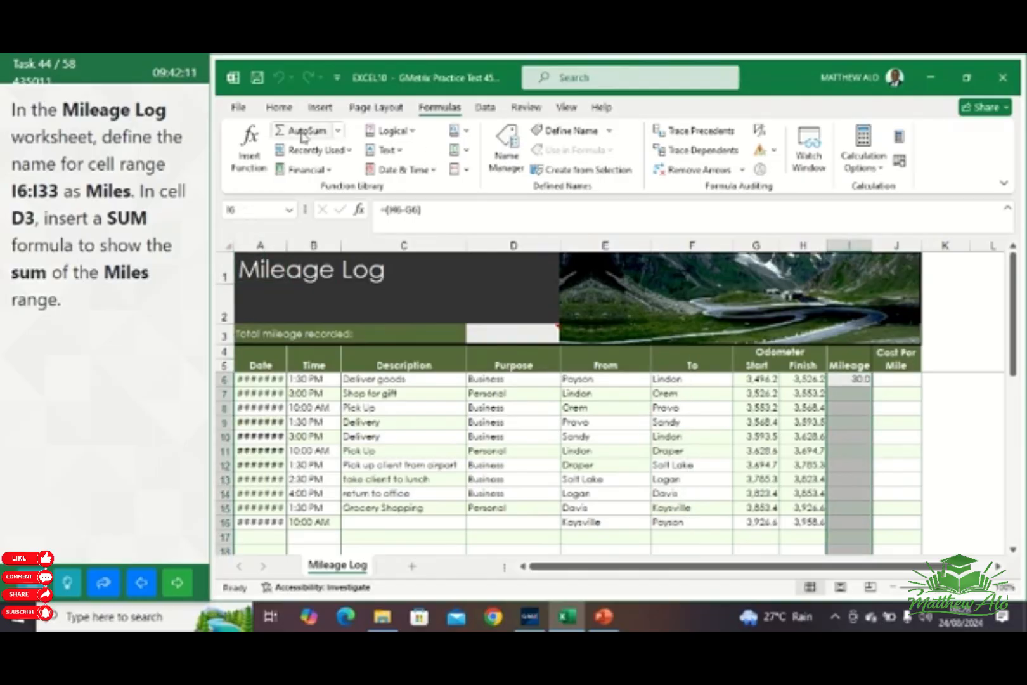
left_click(610, 131)
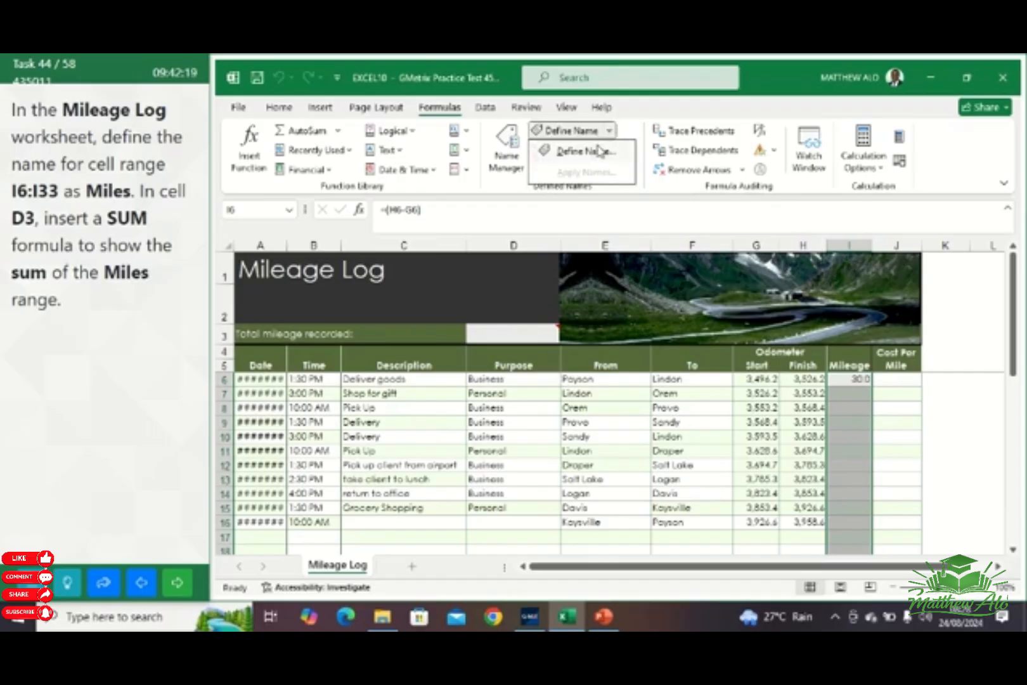
left_click(599, 150)
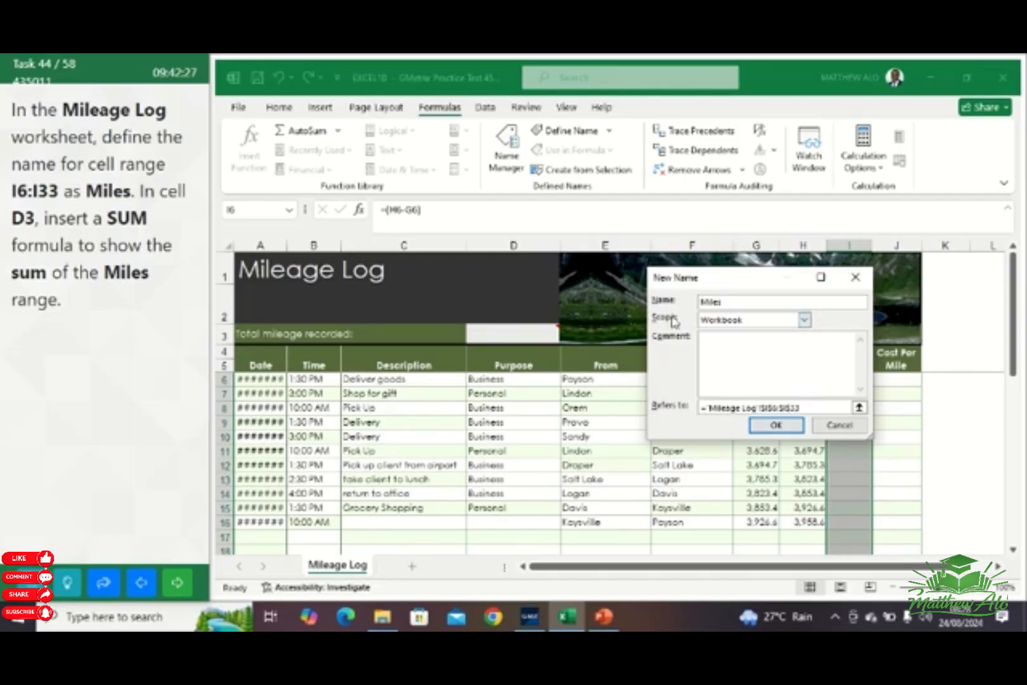
left_click(776, 426)
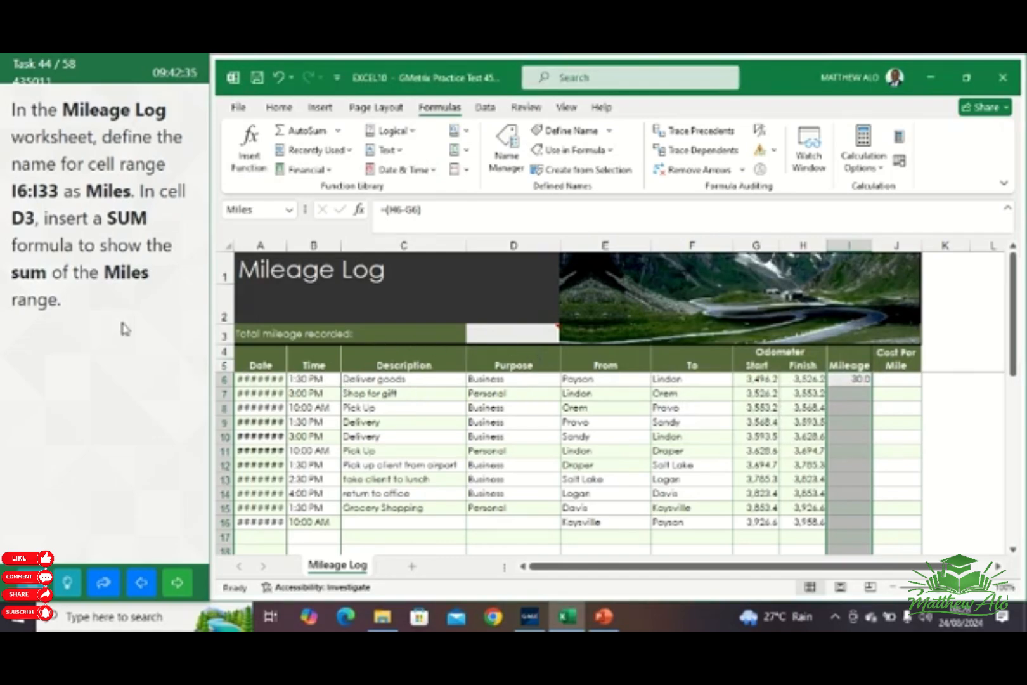
Enter the formula =SUM(Miles) in cell D3 to total the named range
left_click(259, 209)
type("d3")
key("Return")
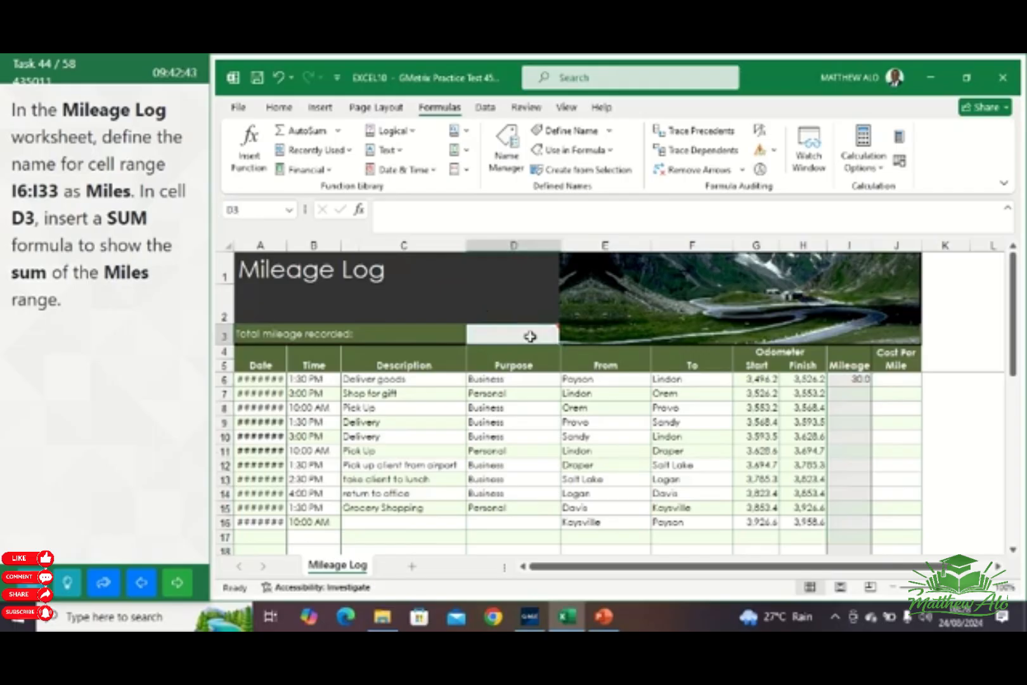
mouse_move(527, 336)
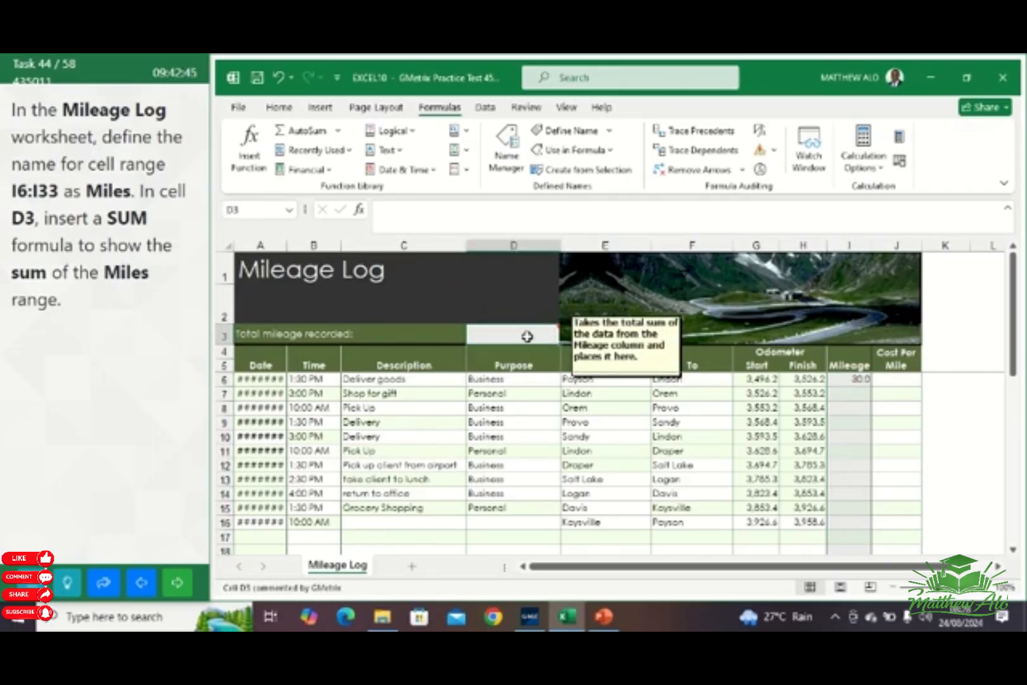
left_click(527, 336)
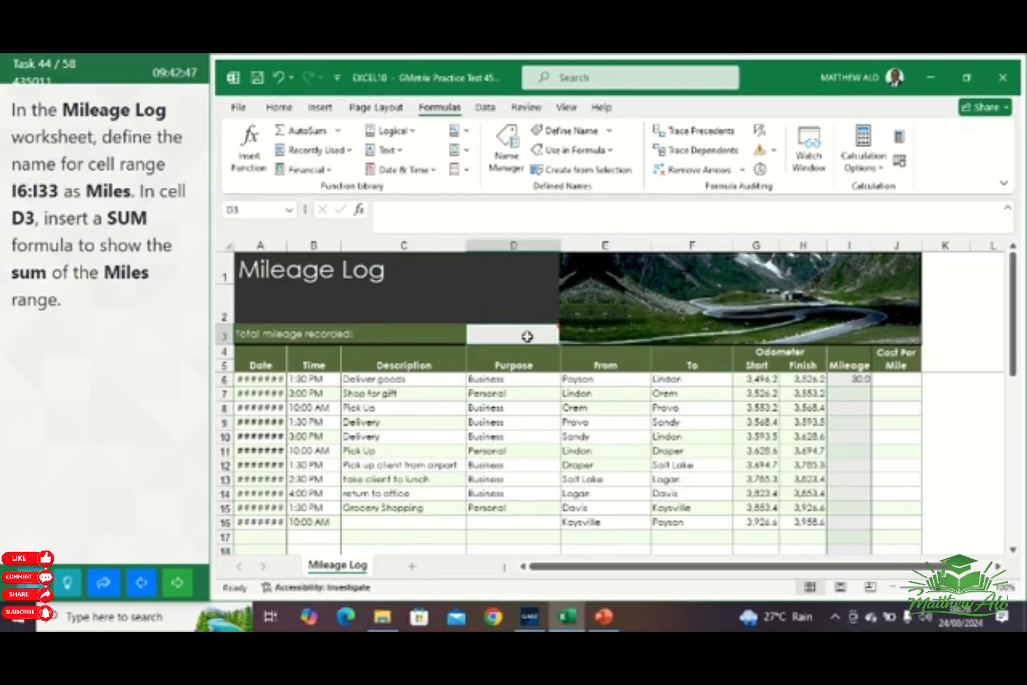
type("=")
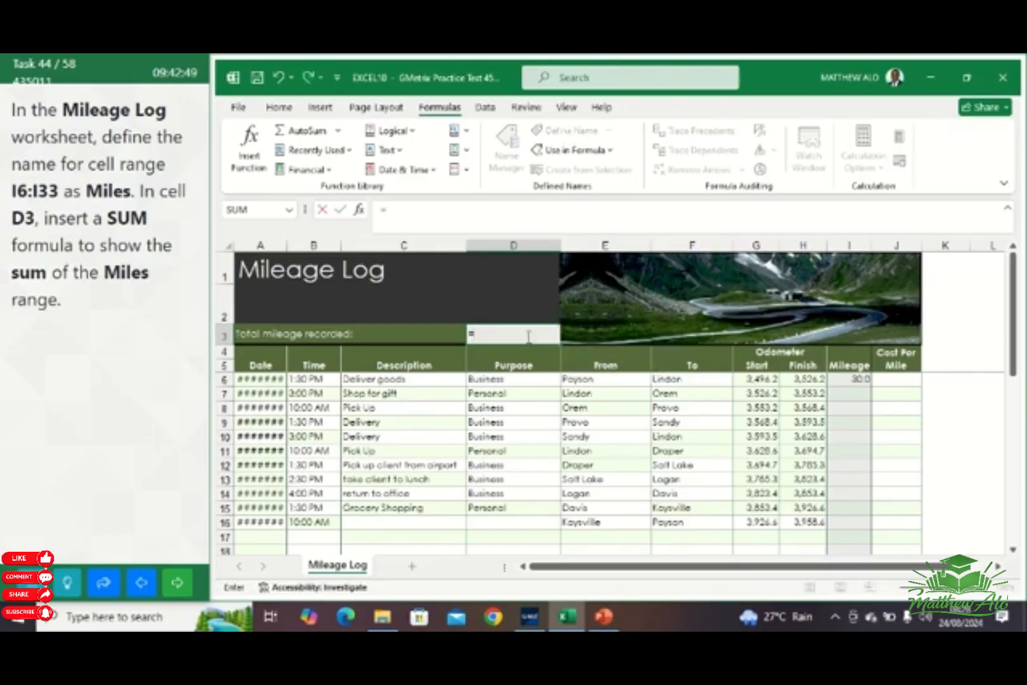
type("SU")
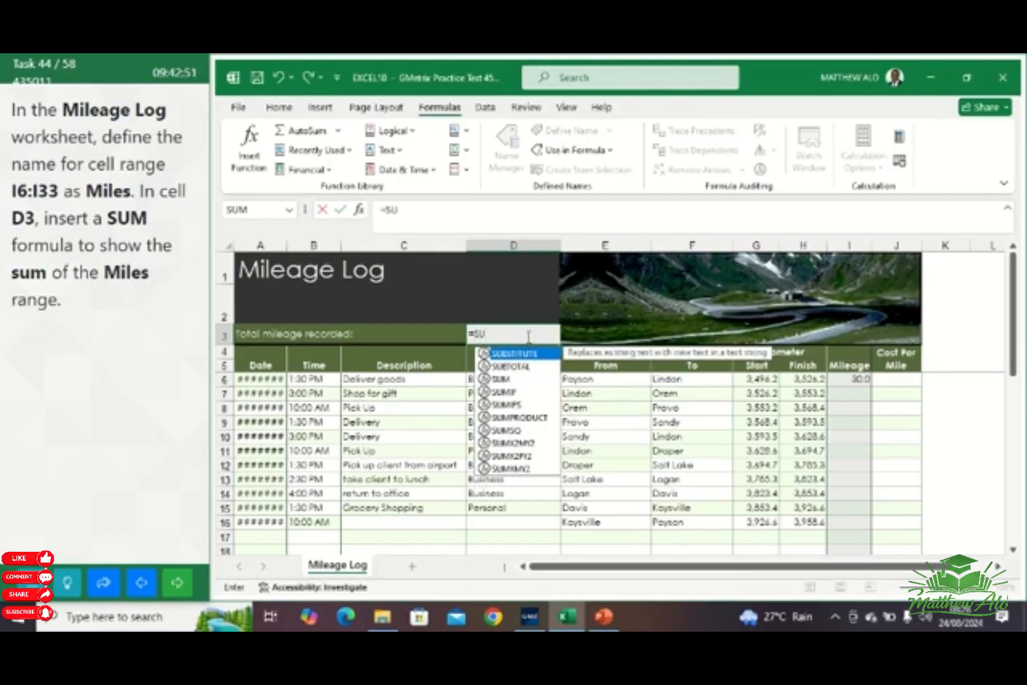
type("M(")
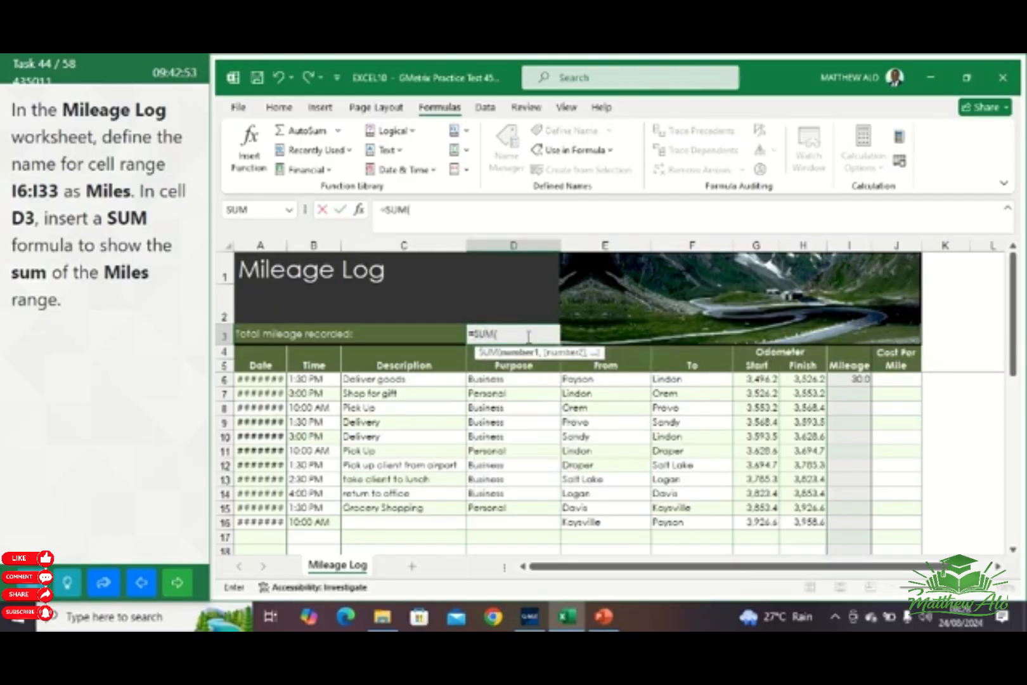
type("Mil")
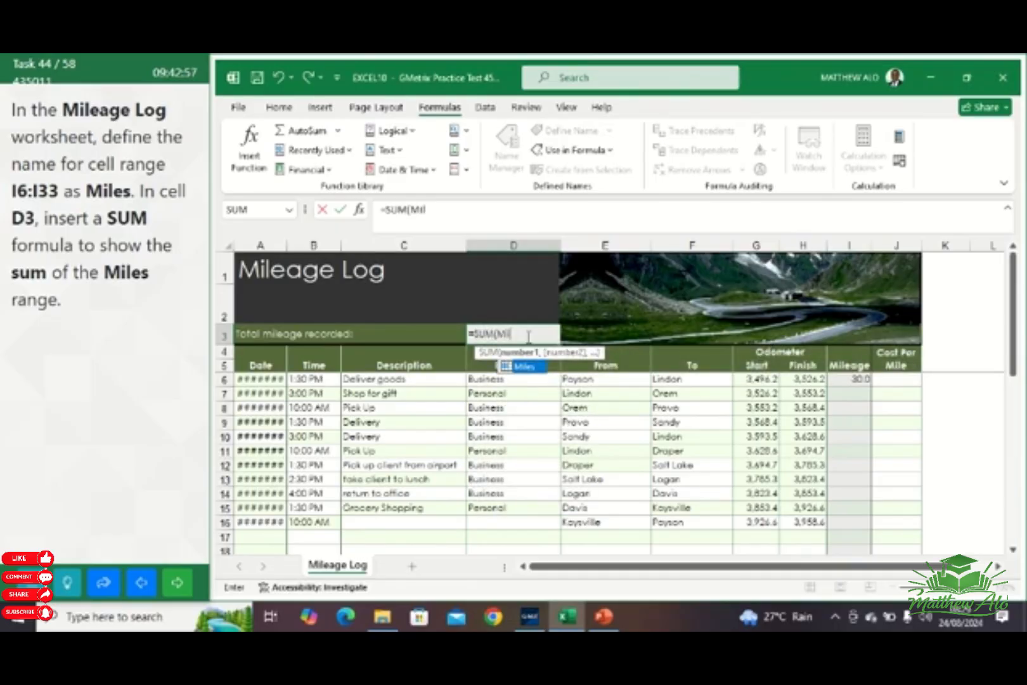
double_click(524, 367)
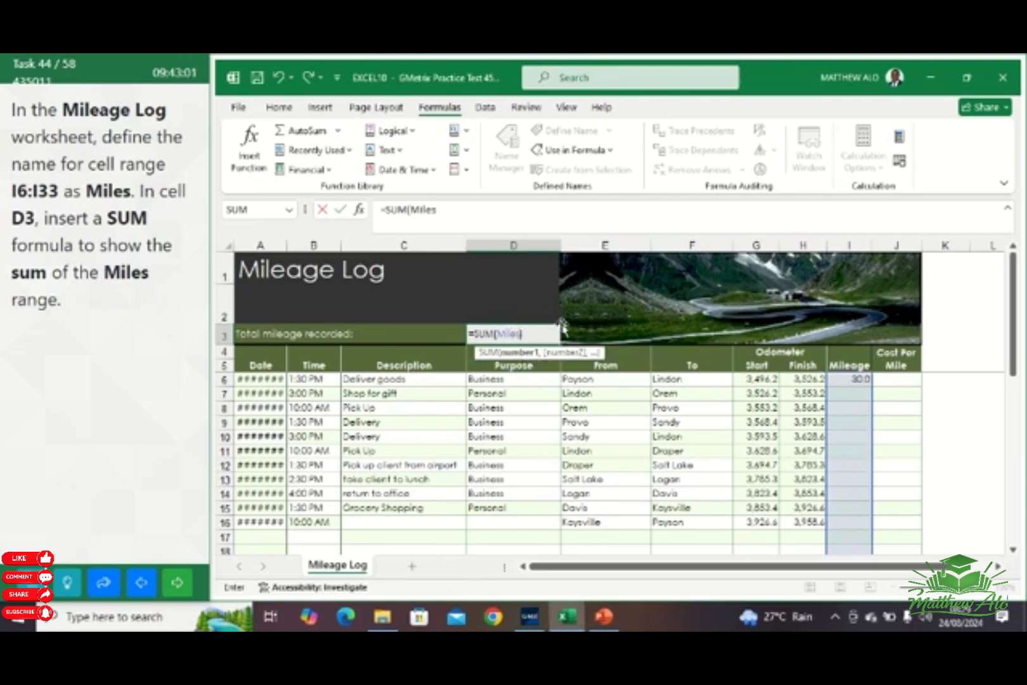
type(")")
key("Return")
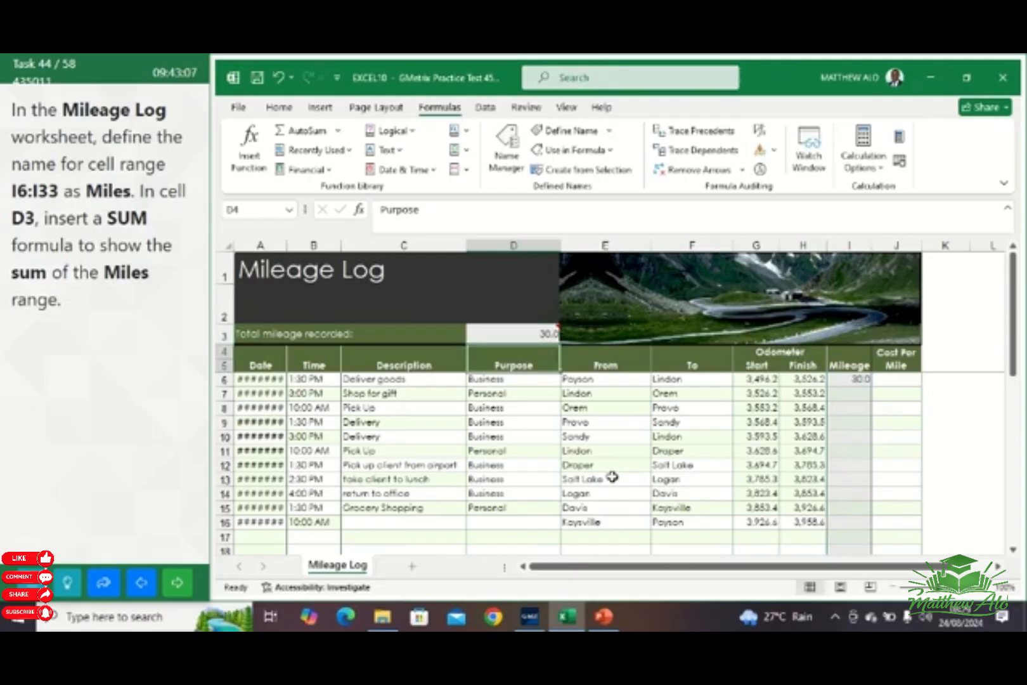
Advance to the next task and enter the formula =SUM(I6:I33) in cell D3 of the Mileage Log worksheet
left_click(178, 579)
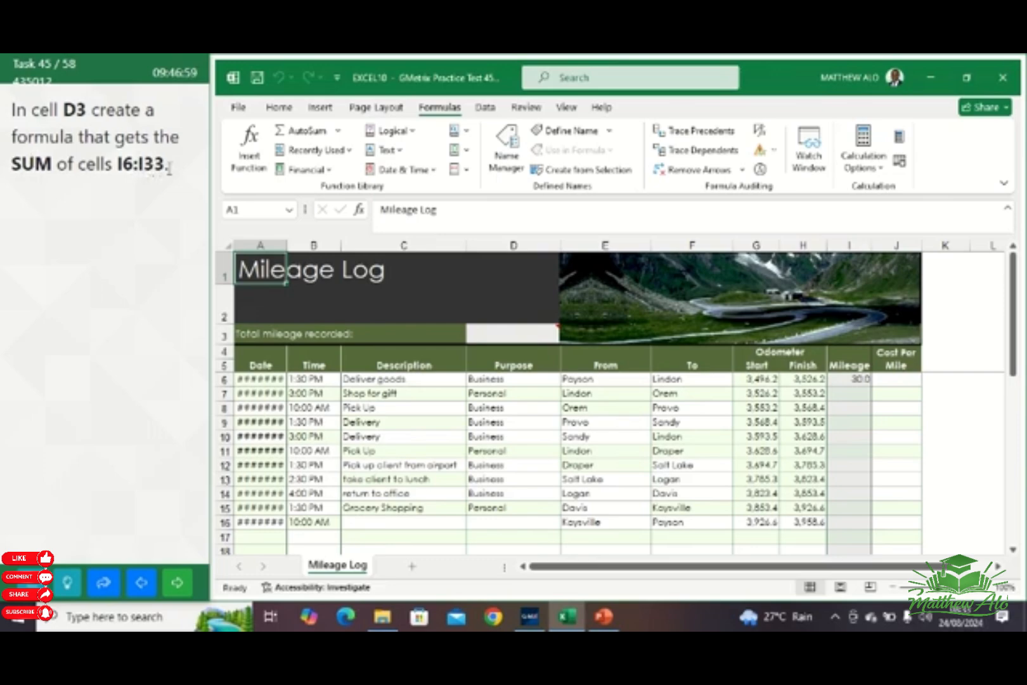
left_click(520, 337)
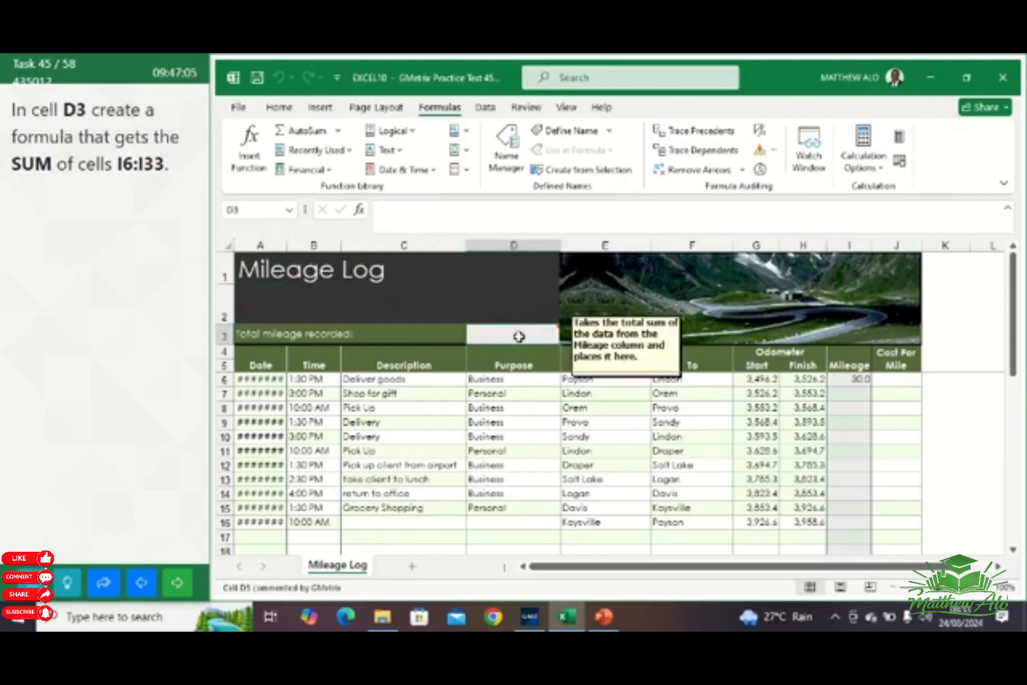
type("=")
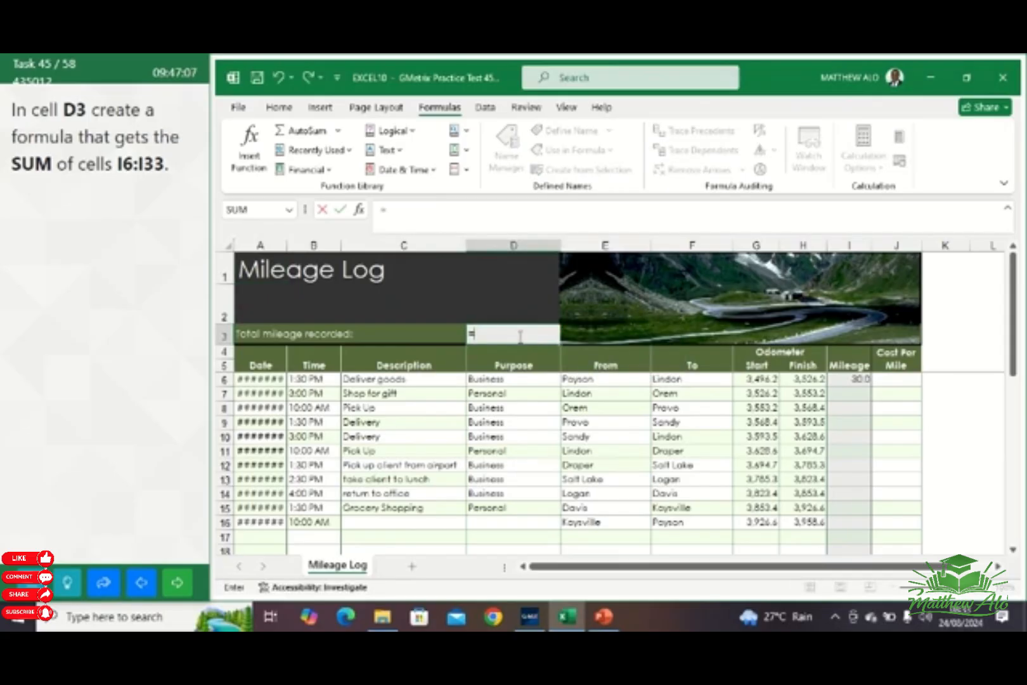
type("SUM")
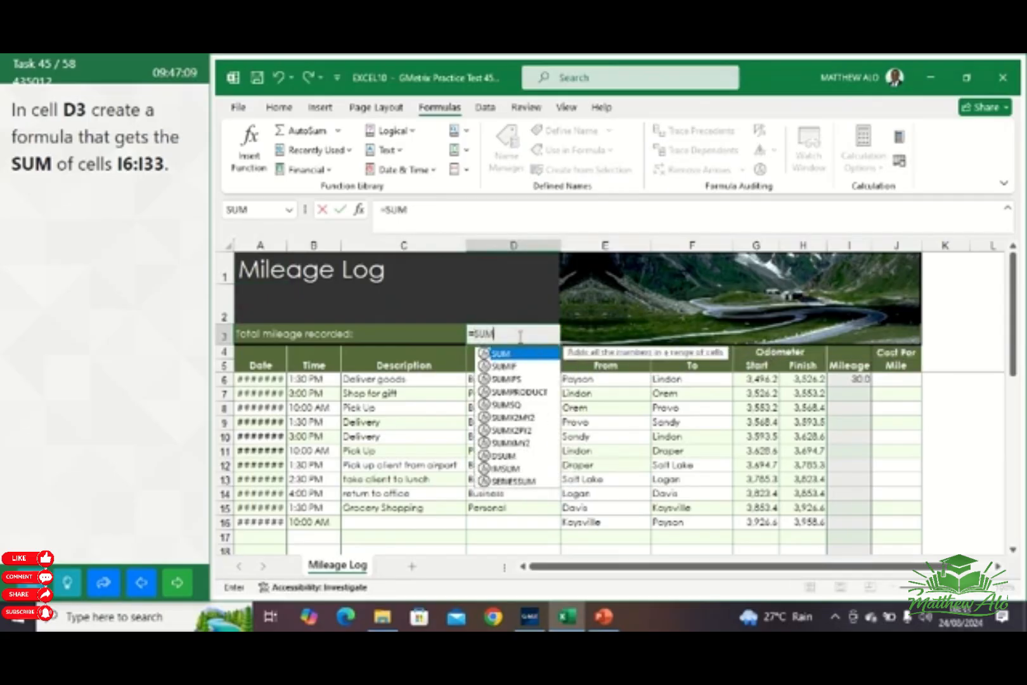
type("(")
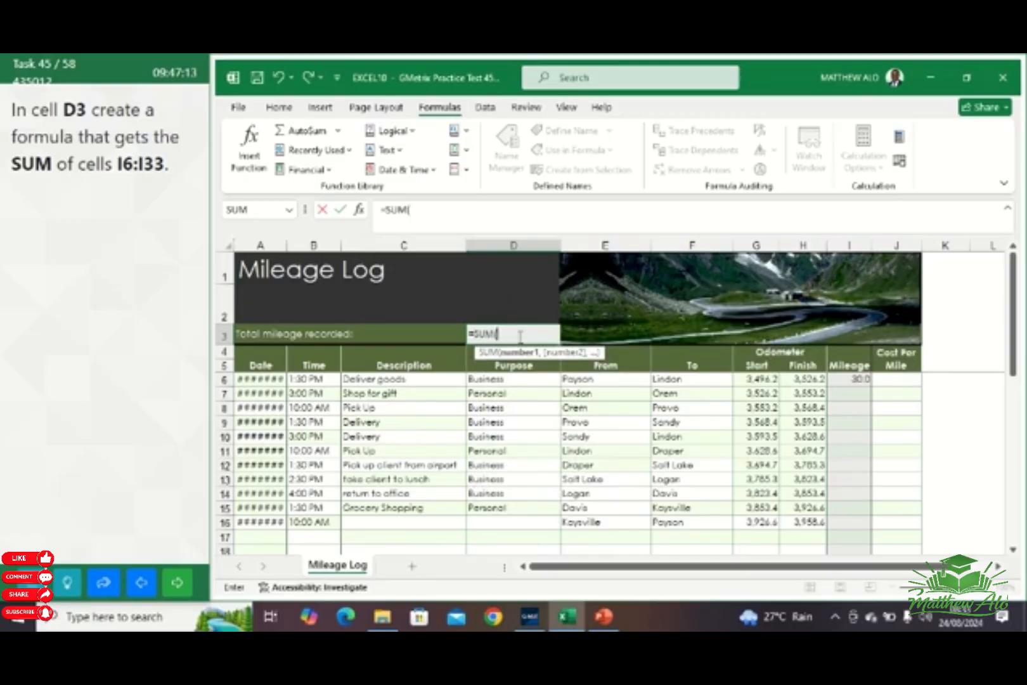
type("I6")
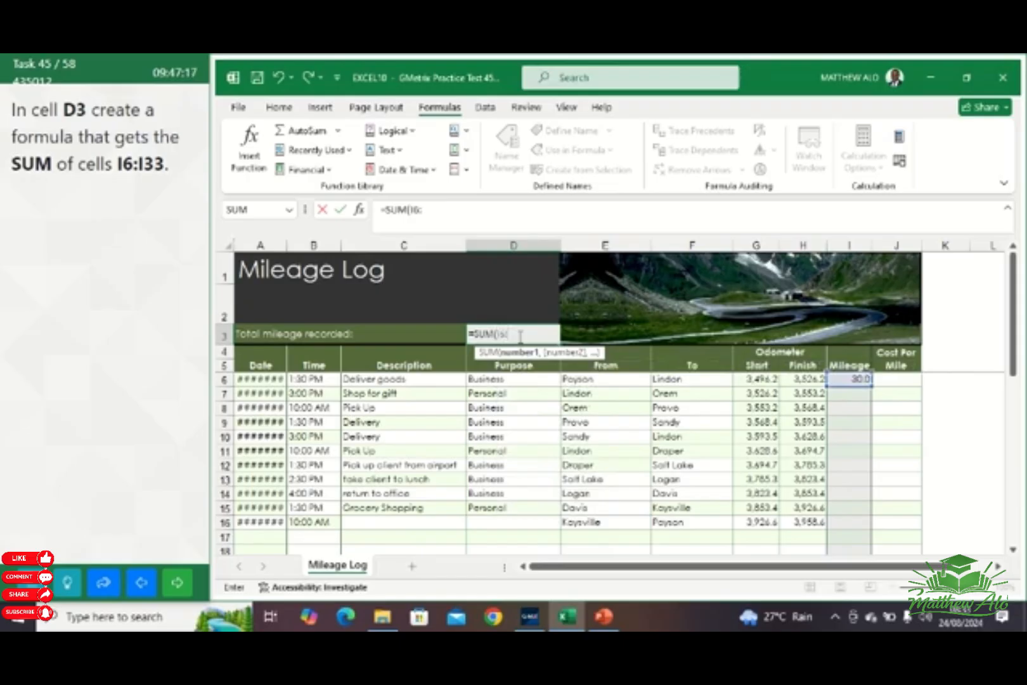
type(":I33")
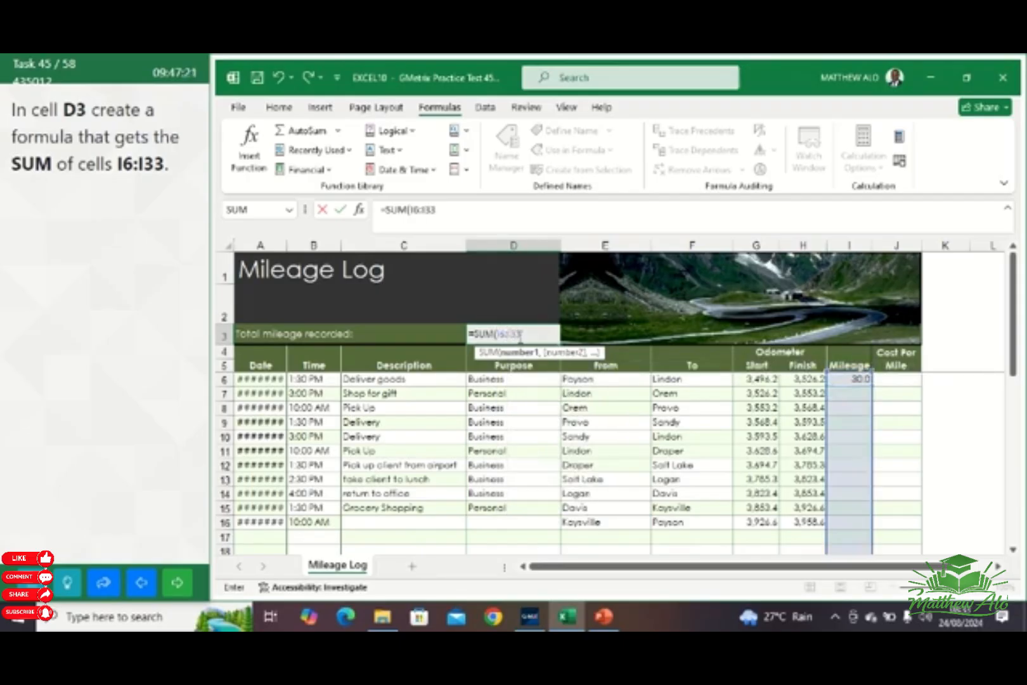
type(")")
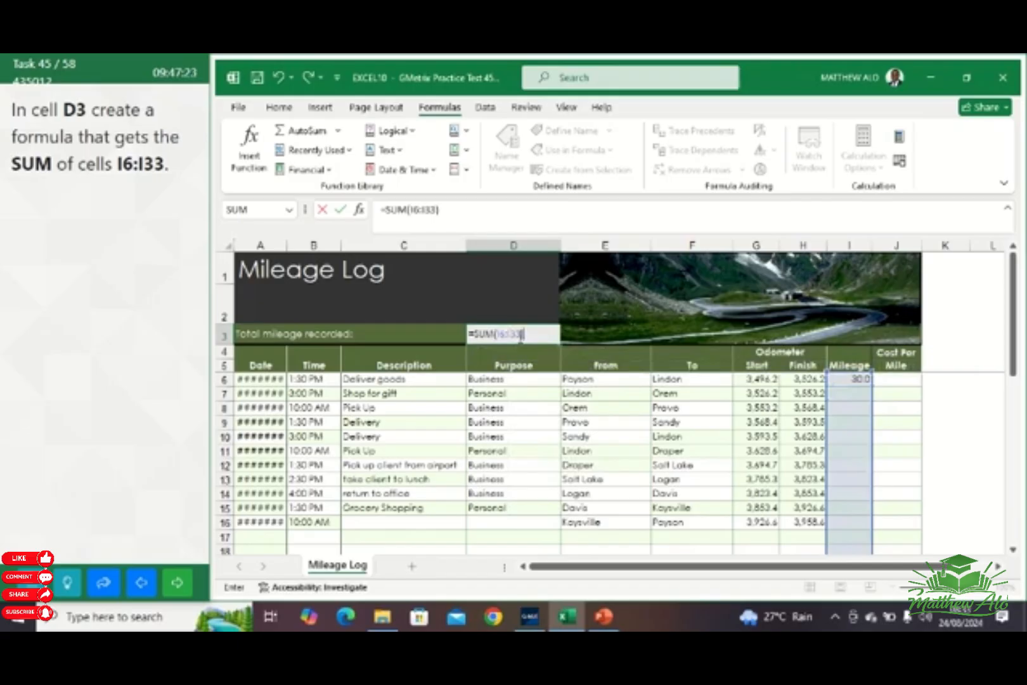
key("Return")
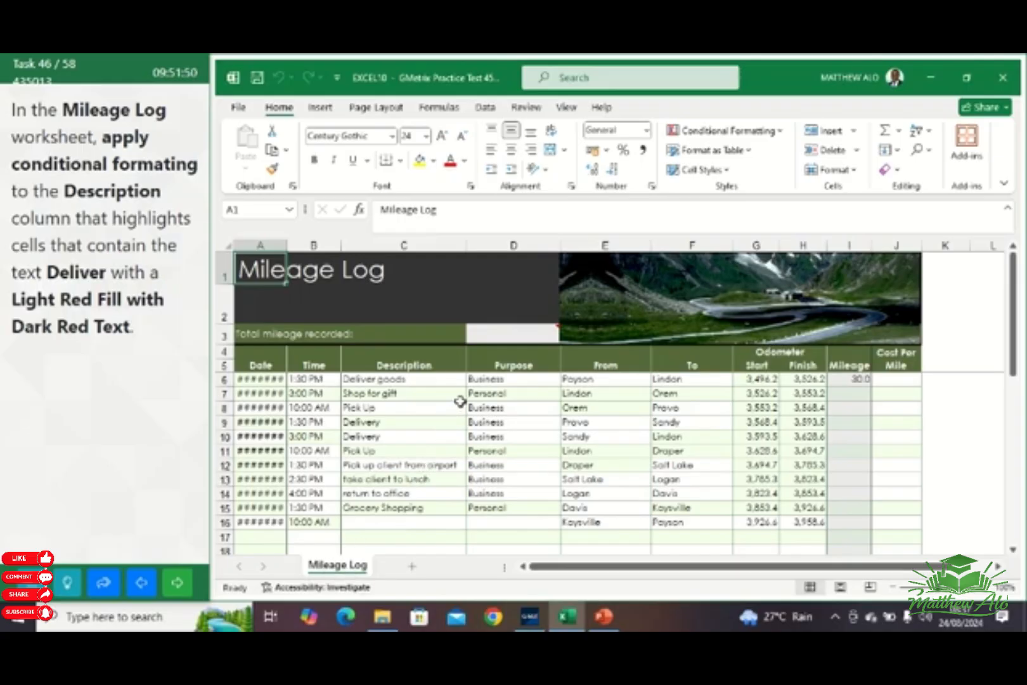
Apply conditional formatting to Description cells C6:C15 that highlights text containing Deliver with Light Red Fill with Dark Red Text
left_click(395, 377)
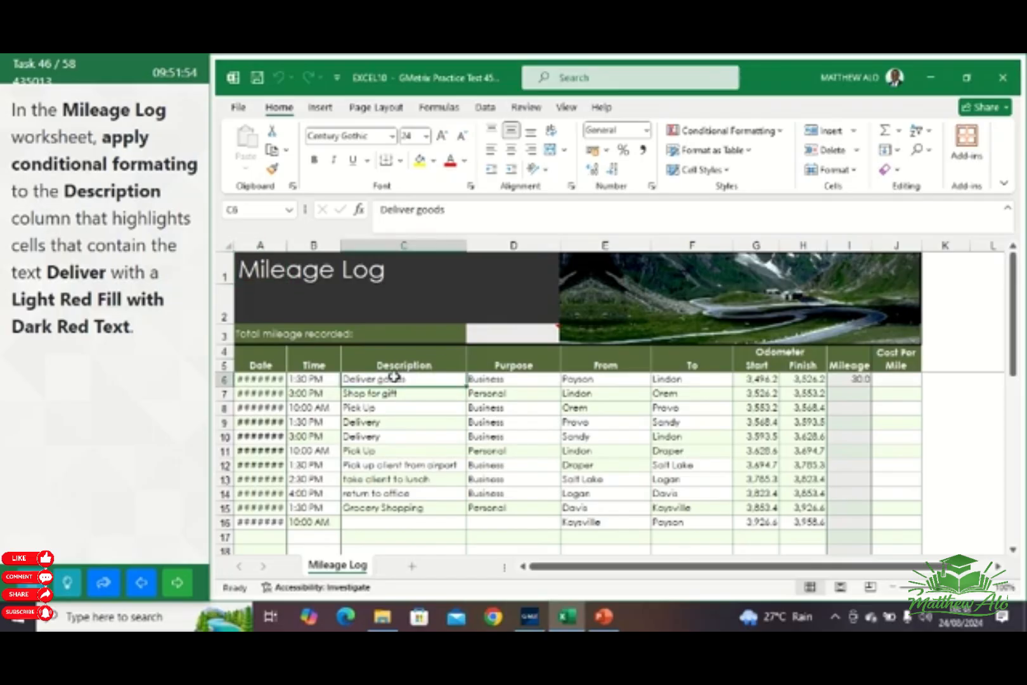
left_click_drag(395, 378, 406, 510)
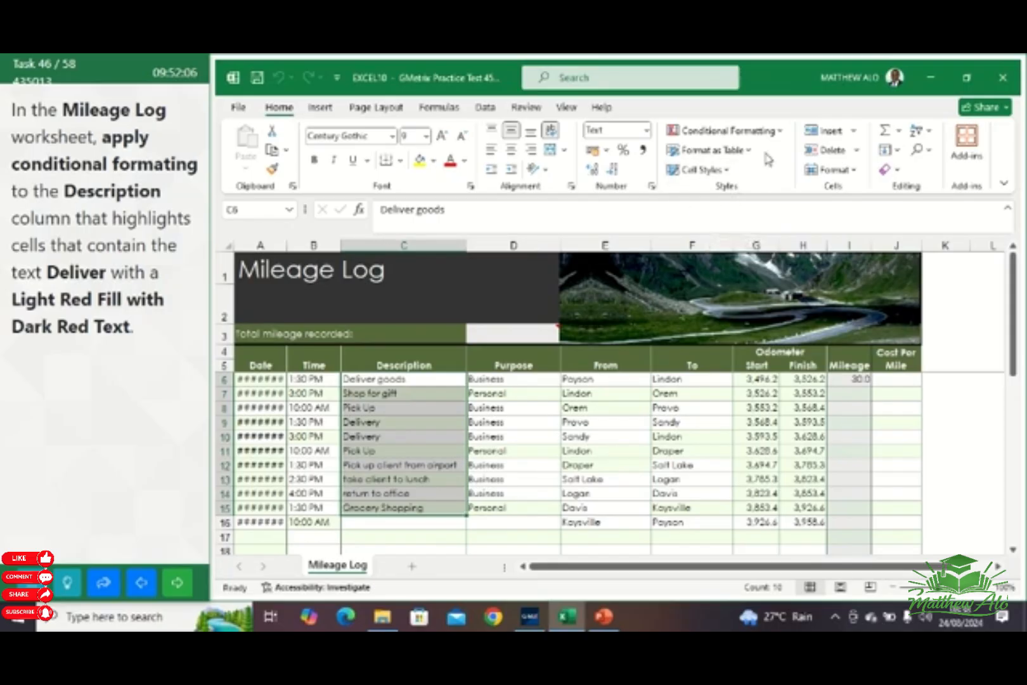
left_click(778, 134)
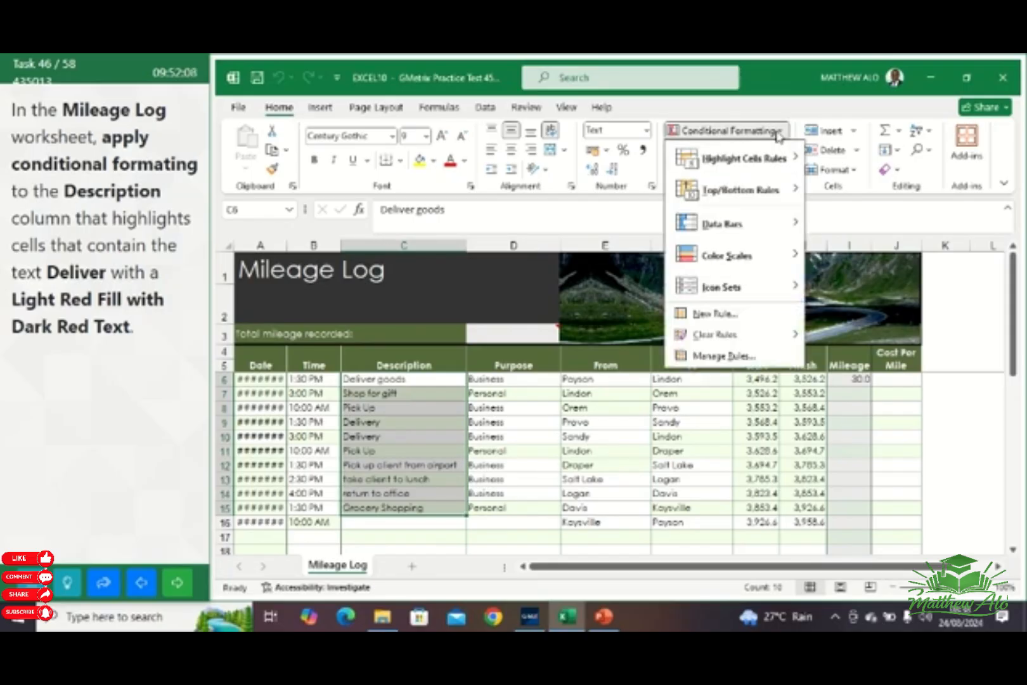
mouse_move(780, 159)
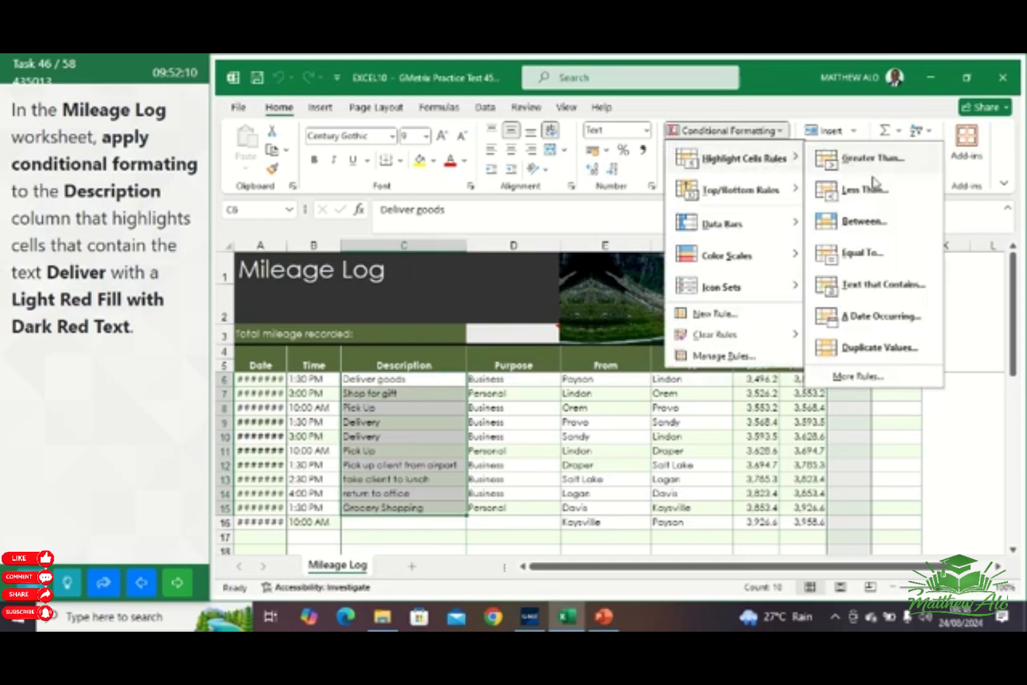
left_click(861, 286)
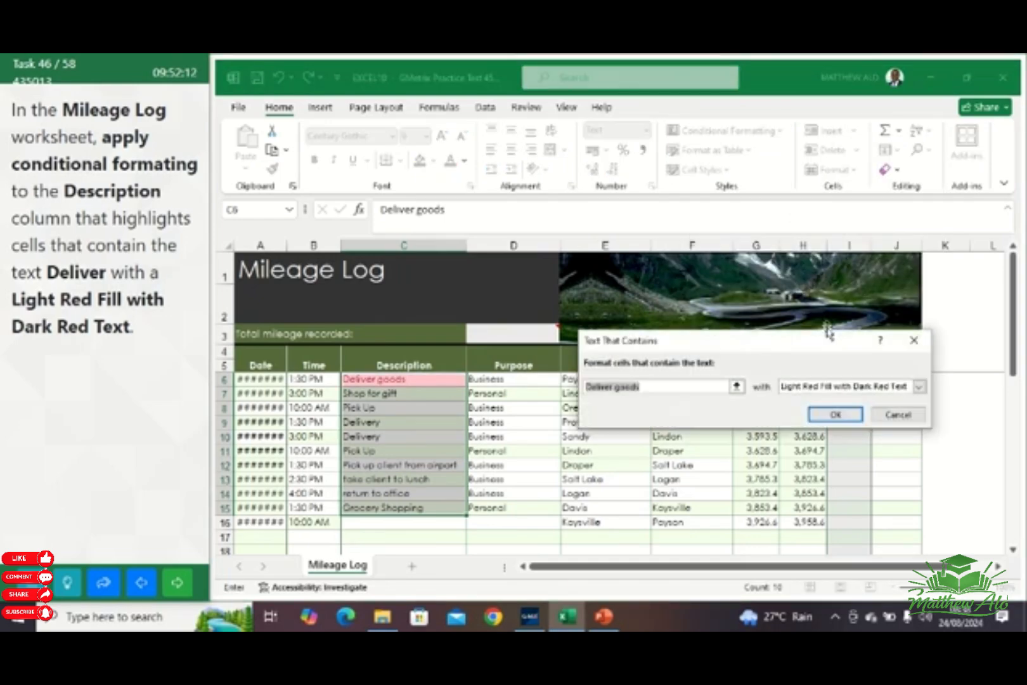
left_click(656, 387)
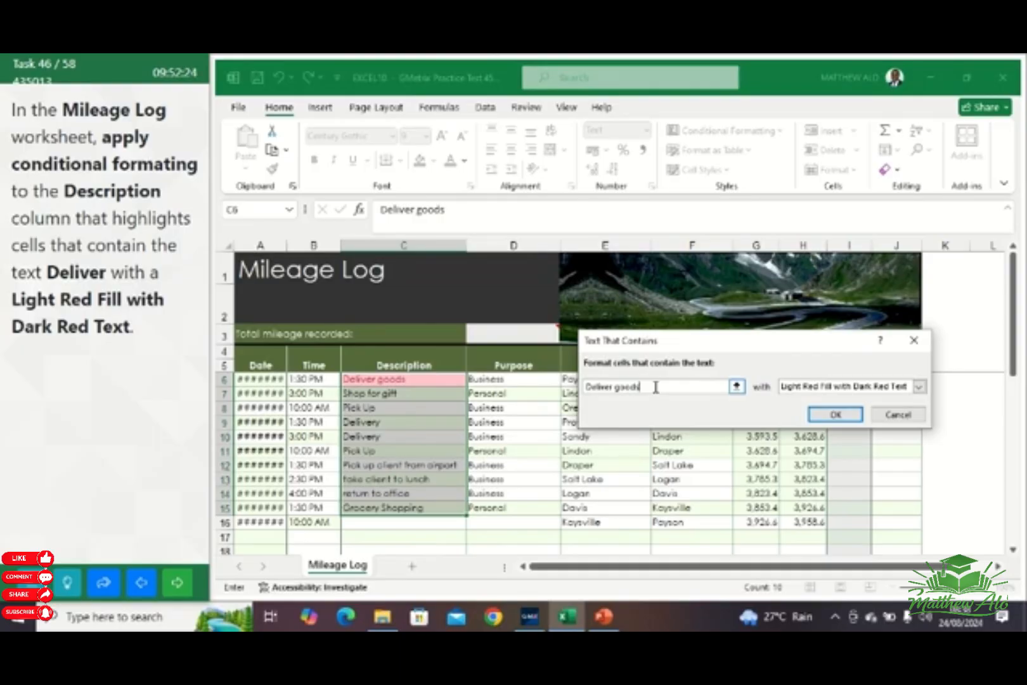
key("BackSpace")
key("BackSpace")
key("BackSpace")
key("BackSpace")
key("BackSpace")
key("BackSpace")
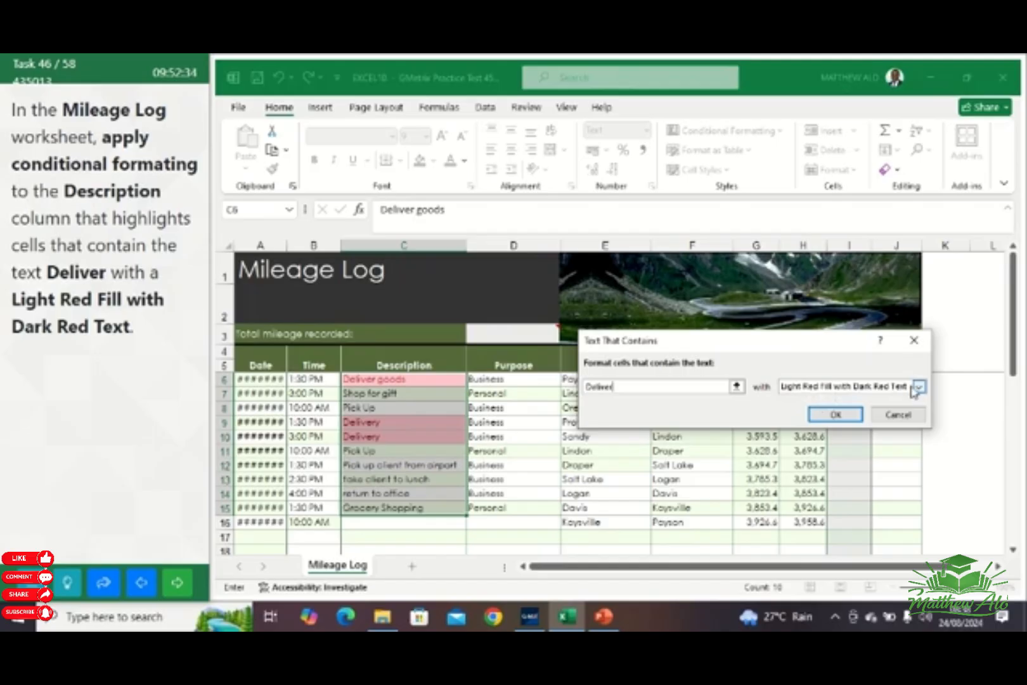
left_click(835, 416)
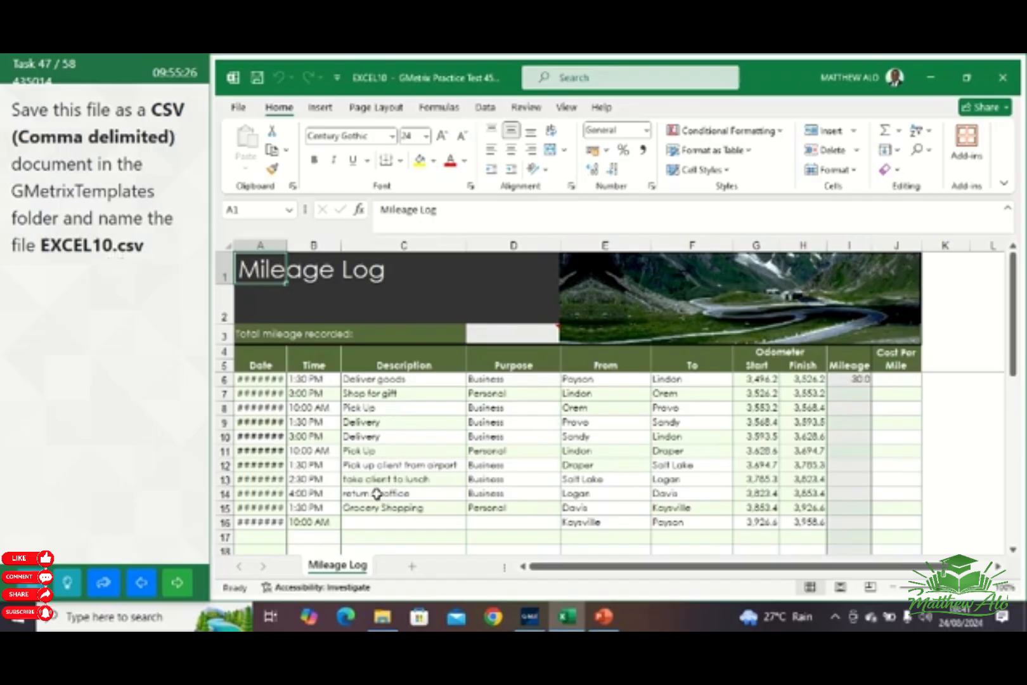
Save the workbook in the GMetrixTemplates folder as EXCEL10.csv, using the CSV (Comma delimited) file type
left_click(239, 107)
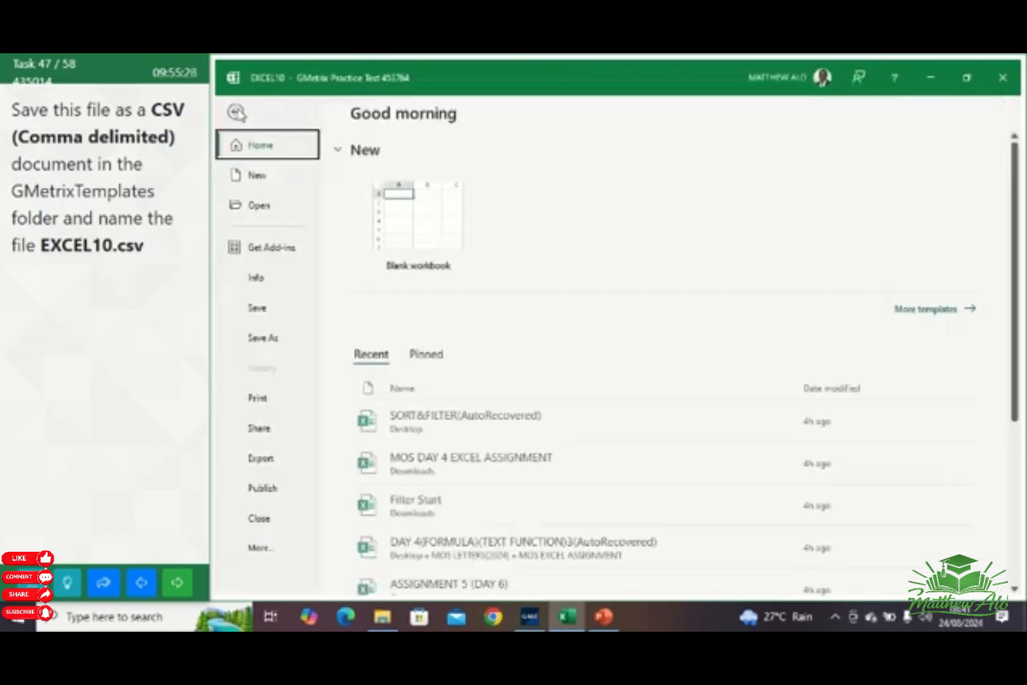
left_click(252, 341)
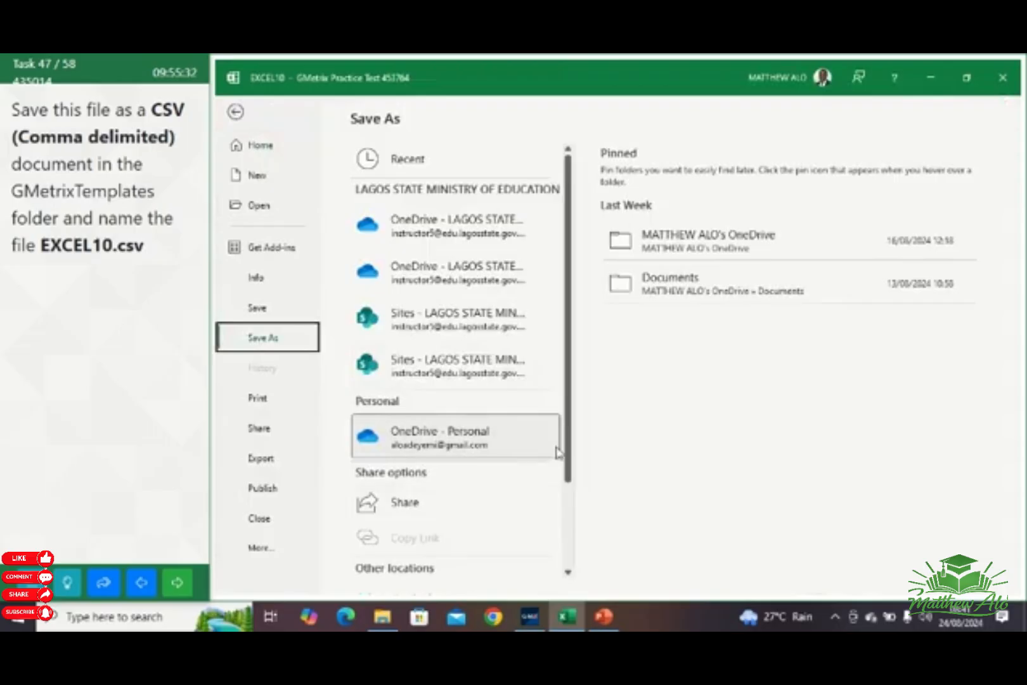
left_click_drag(572, 467, 553, 562)
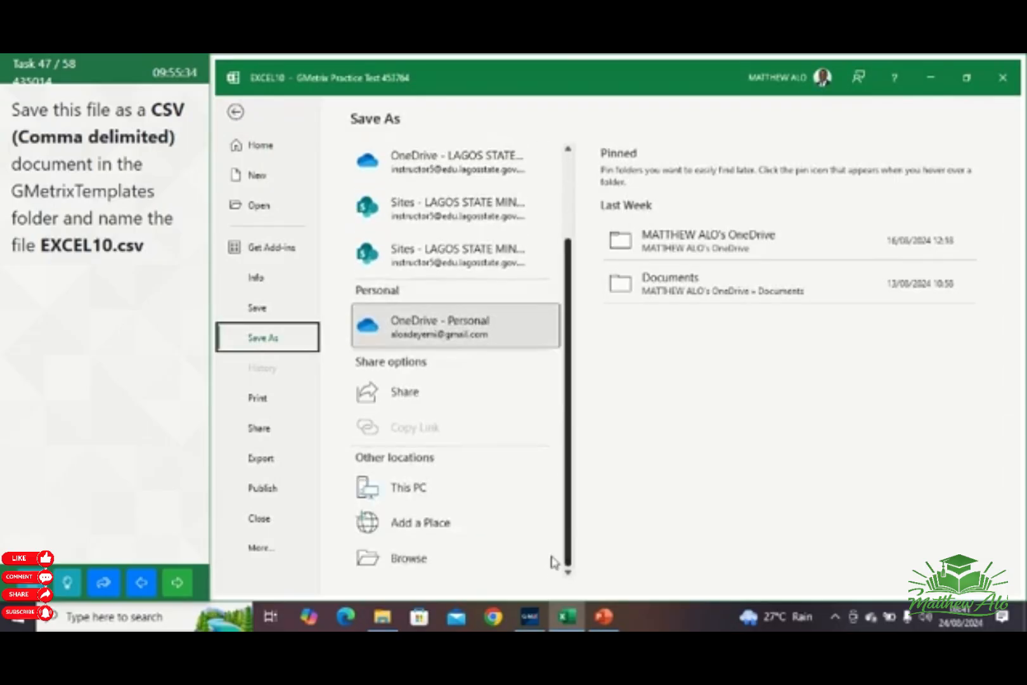
left_click(409, 559)
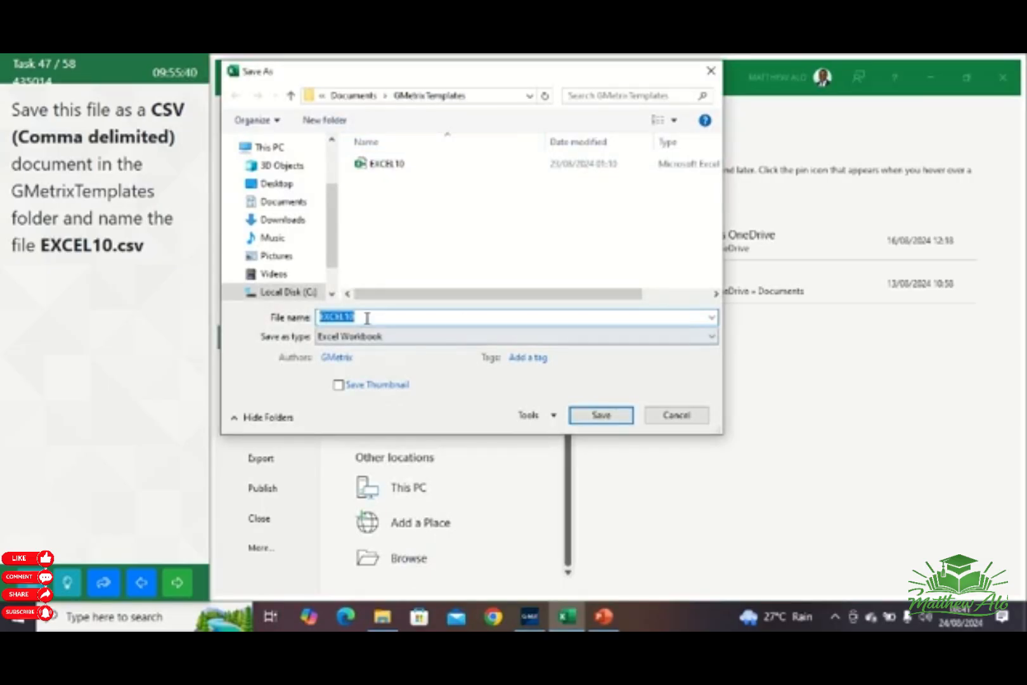
left_click(366, 318)
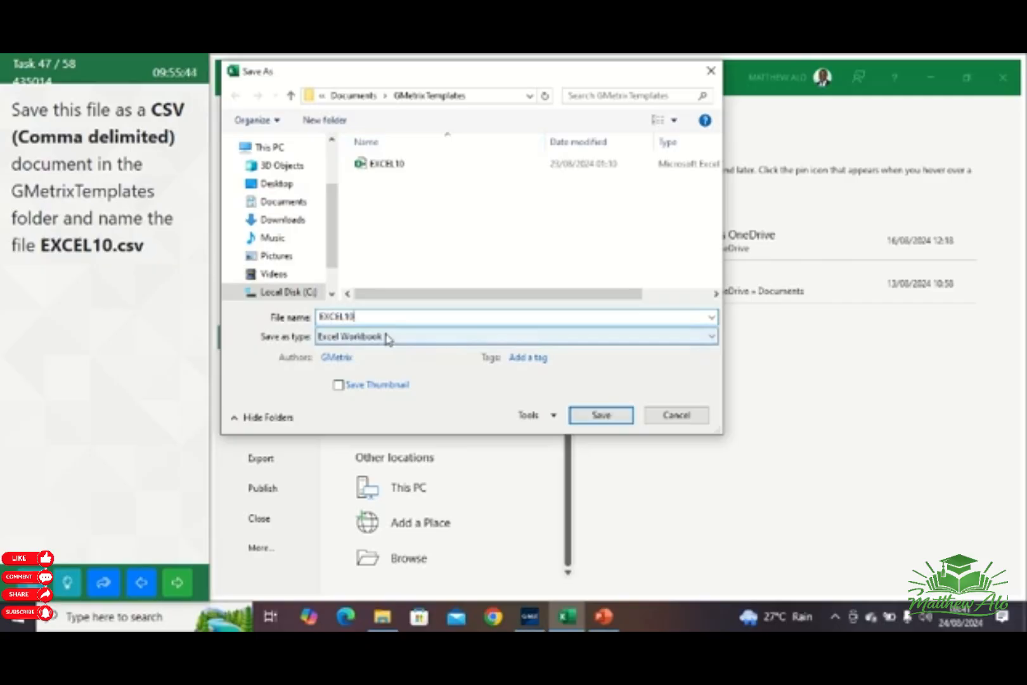
type(".")
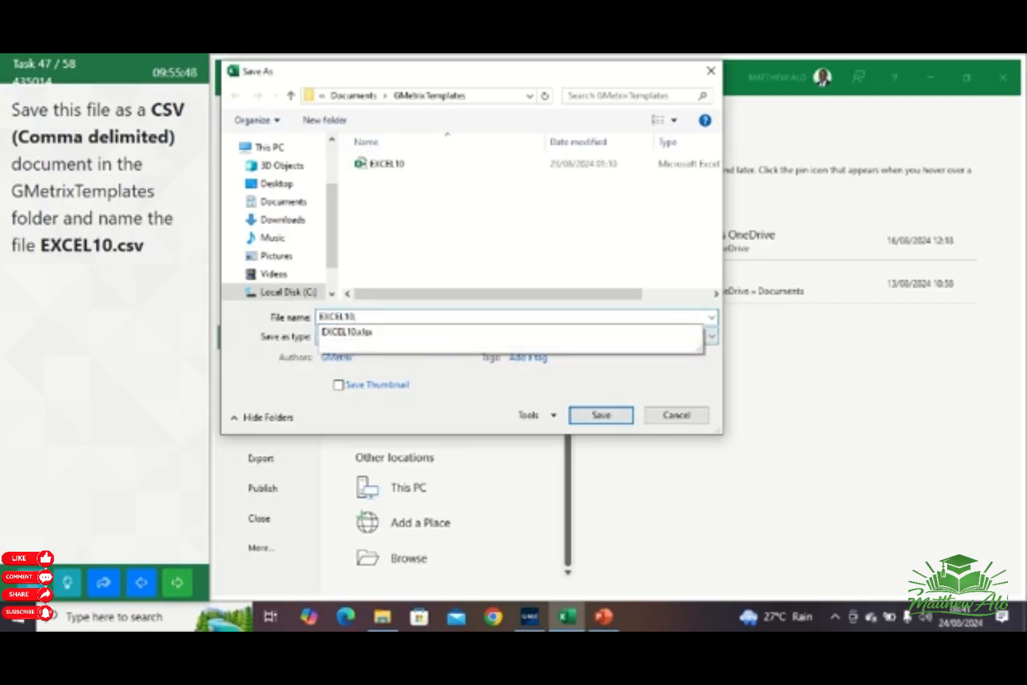
type("c")
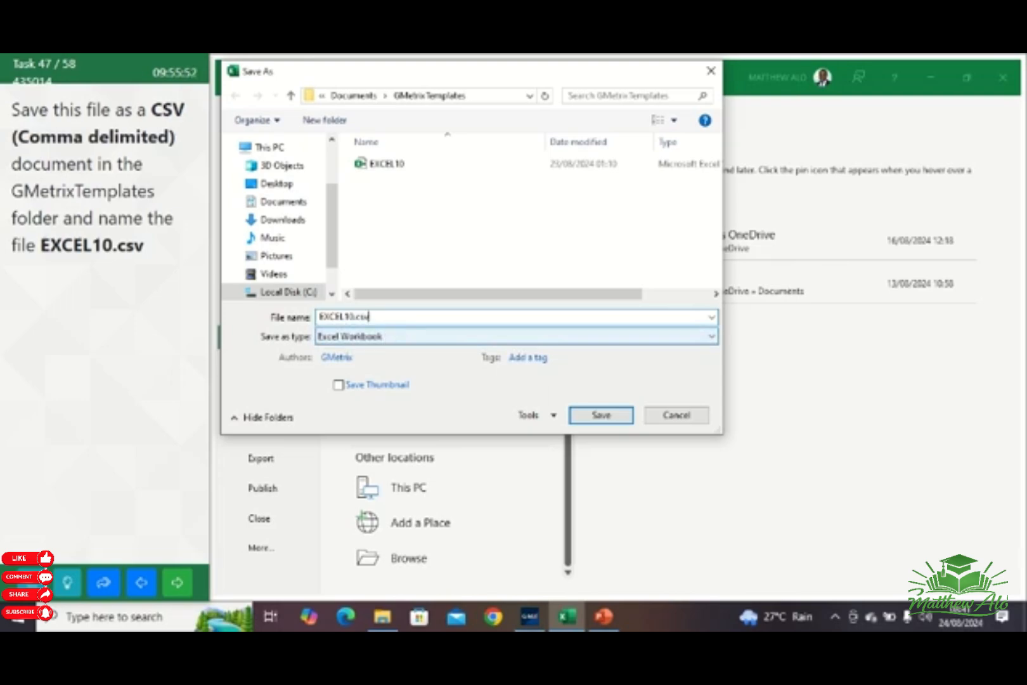
type("sv")
left_click(428, 342)
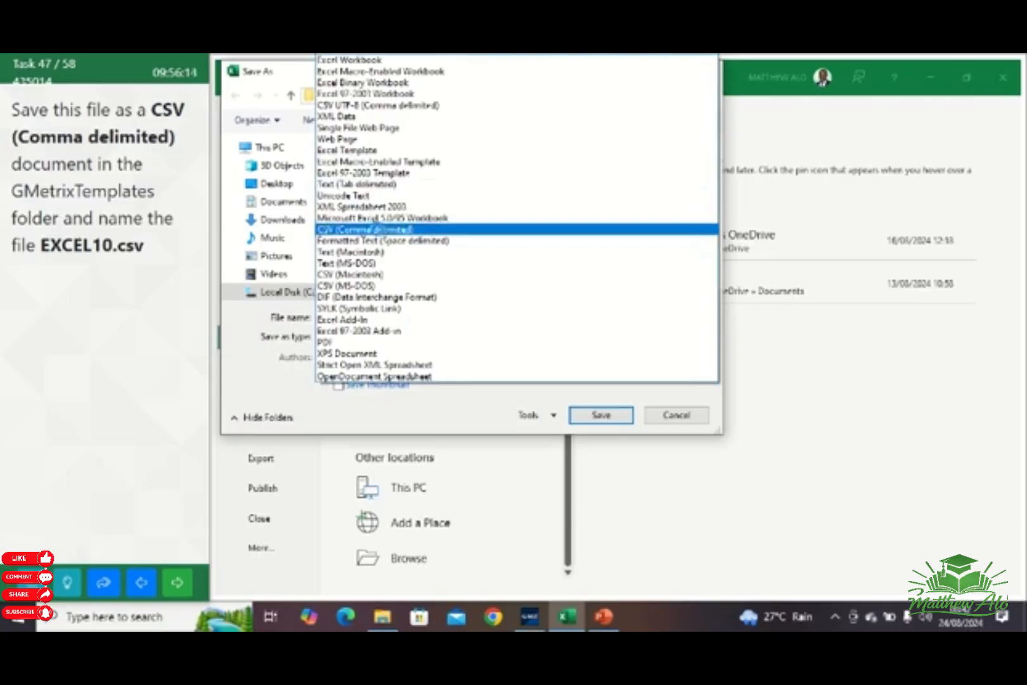
left_click(379, 231)
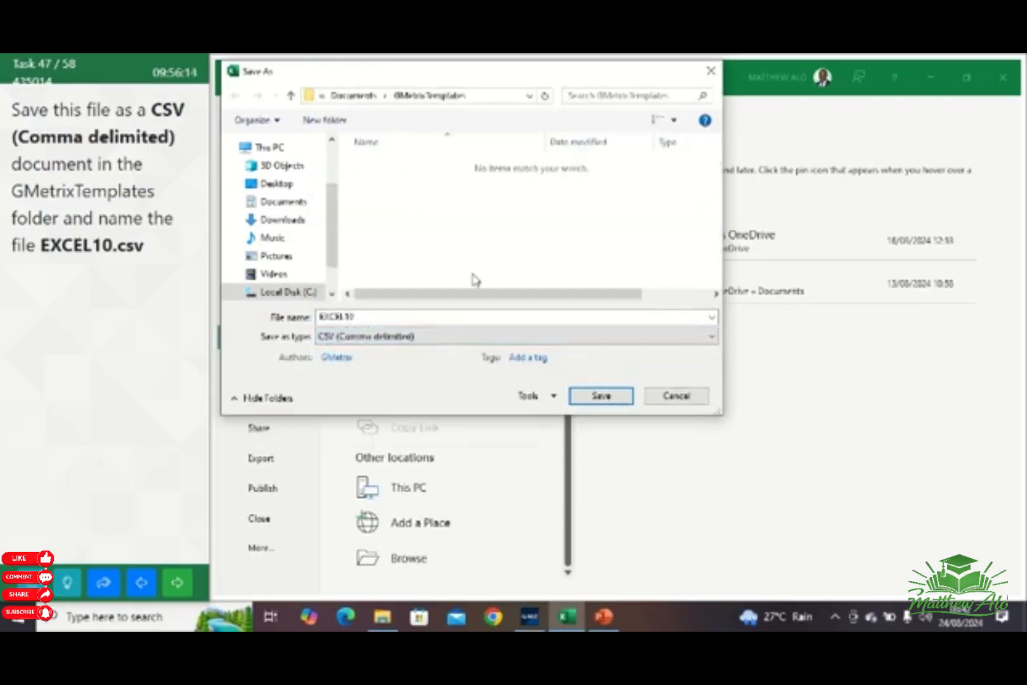
left_click(599, 396)
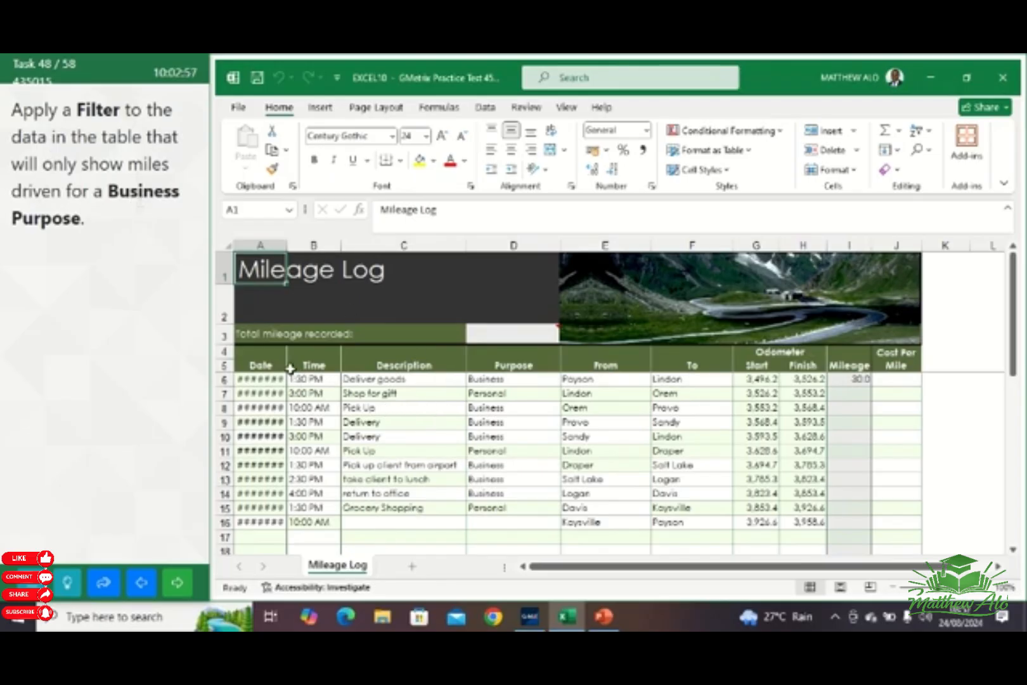
left_click(251, 352)
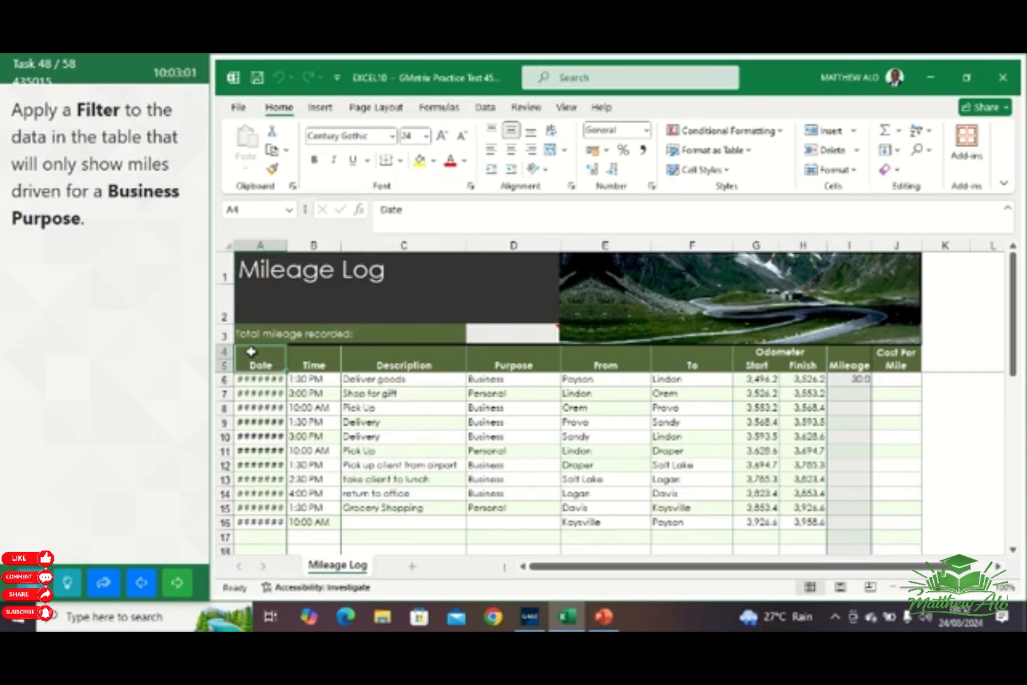
left_click_drag(251, 351, 915, 408)
scroll(913, 404, "up", 4)
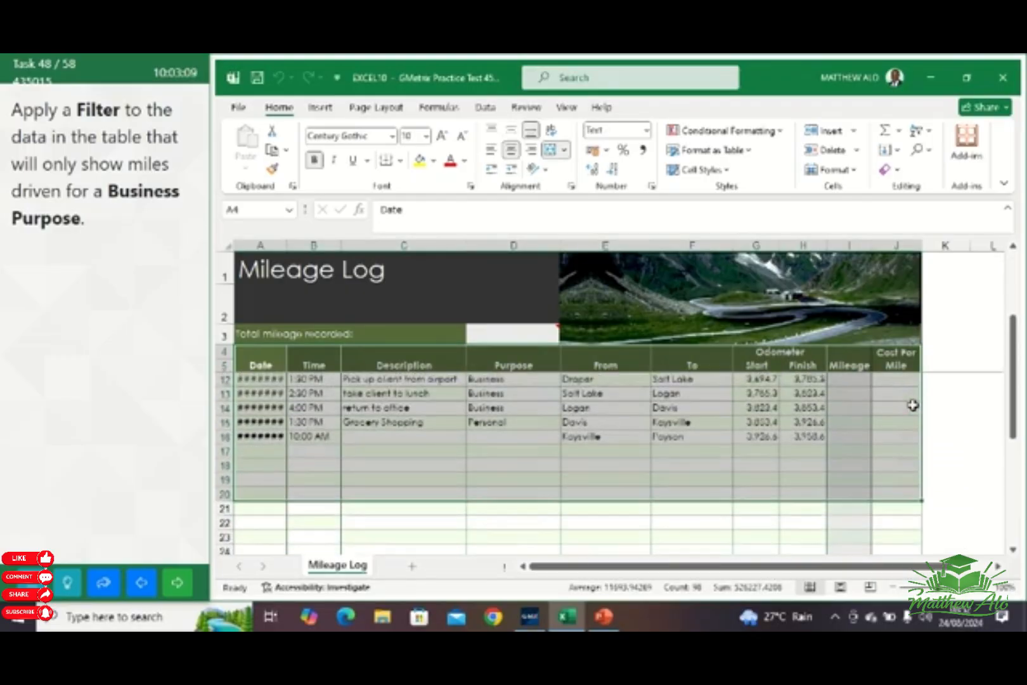
scroll(913, 405, "down", 2)
scroll(913, 405, "up", 2)
scroll(913, 404, "down", 4)
scroll(912, 405, "up", 4)
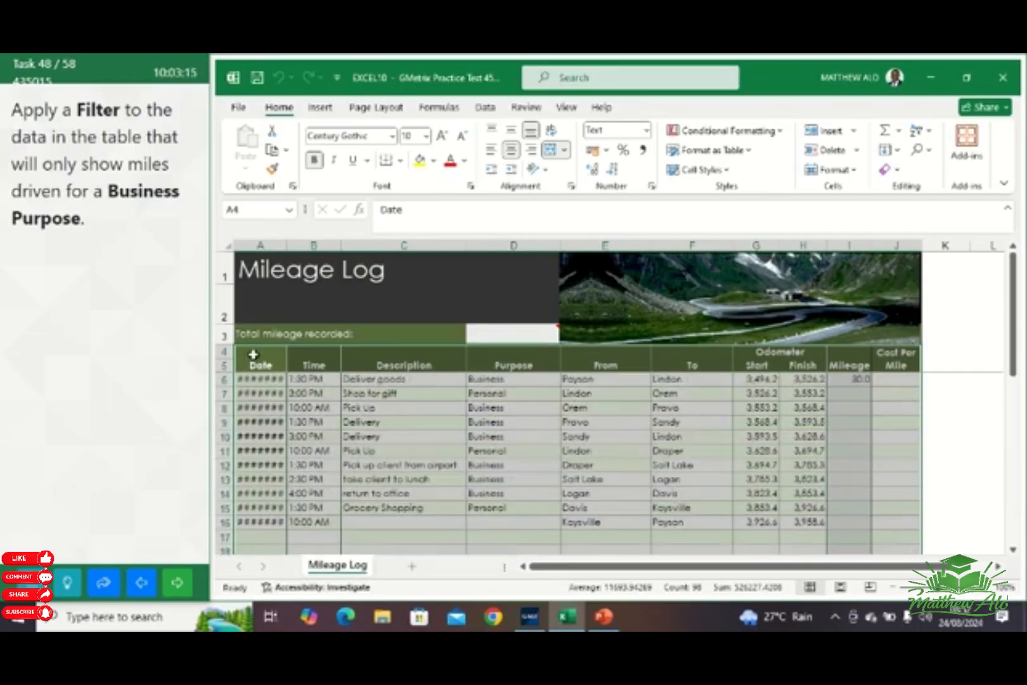
Turn on filtering for the mileage table range A4:J16 in the Mileage Log worksheet
left_click_drag(248, 360, 898, 519)
scroll(872, 513, "down", 2)
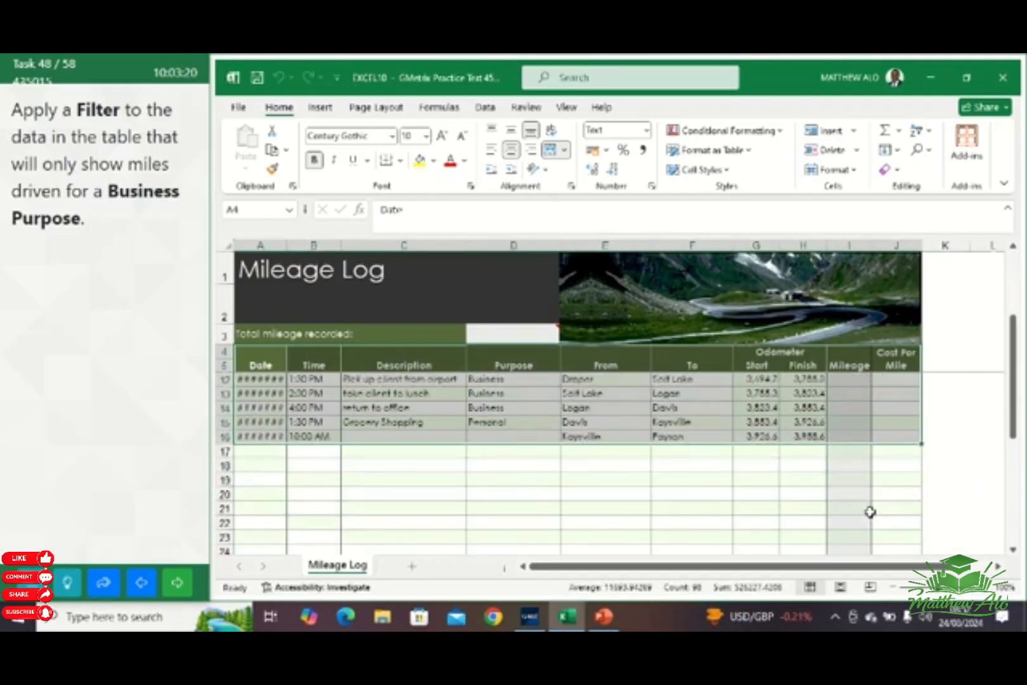
scroll(870, 512, "up", 2)
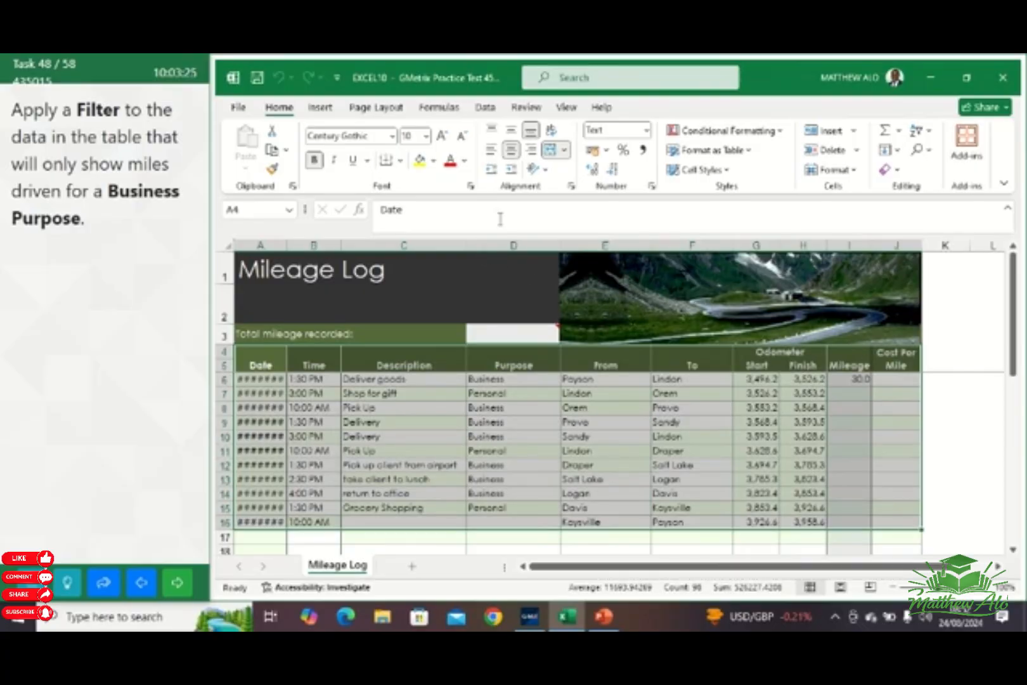
left_click(494, 111)
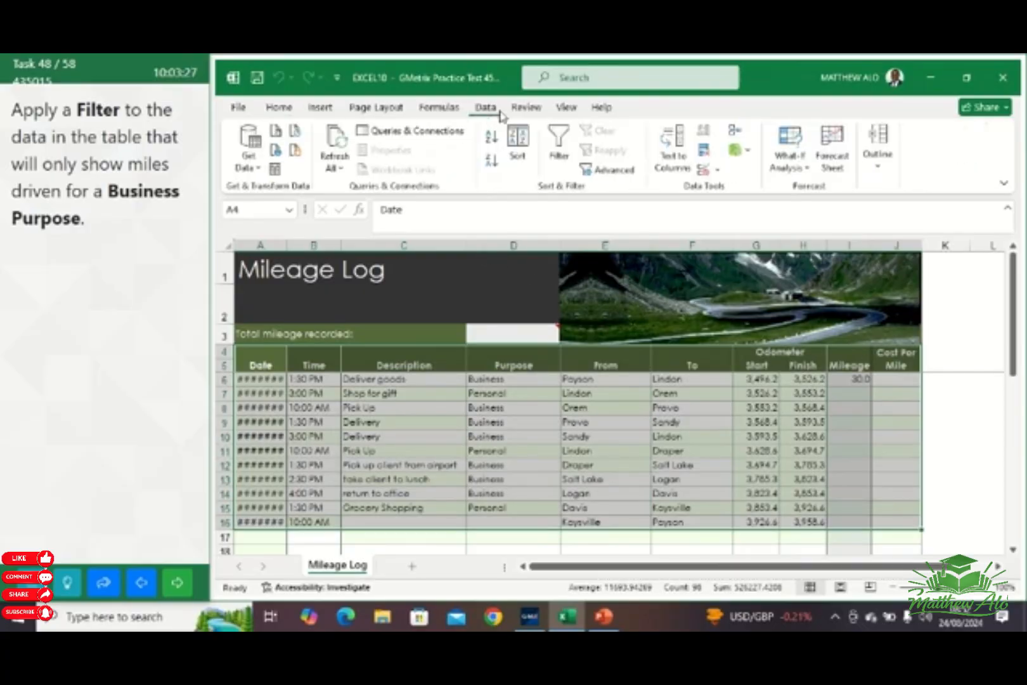
left_click(561, 150)
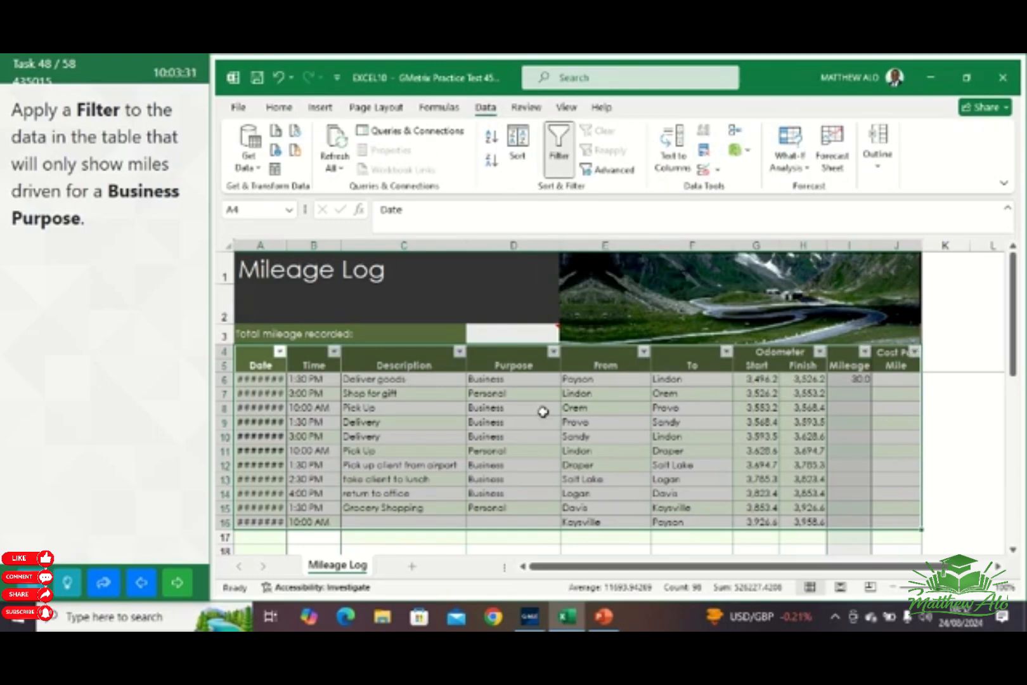
Filter the Purpose column to show only Business entries
left_click(553, 352)
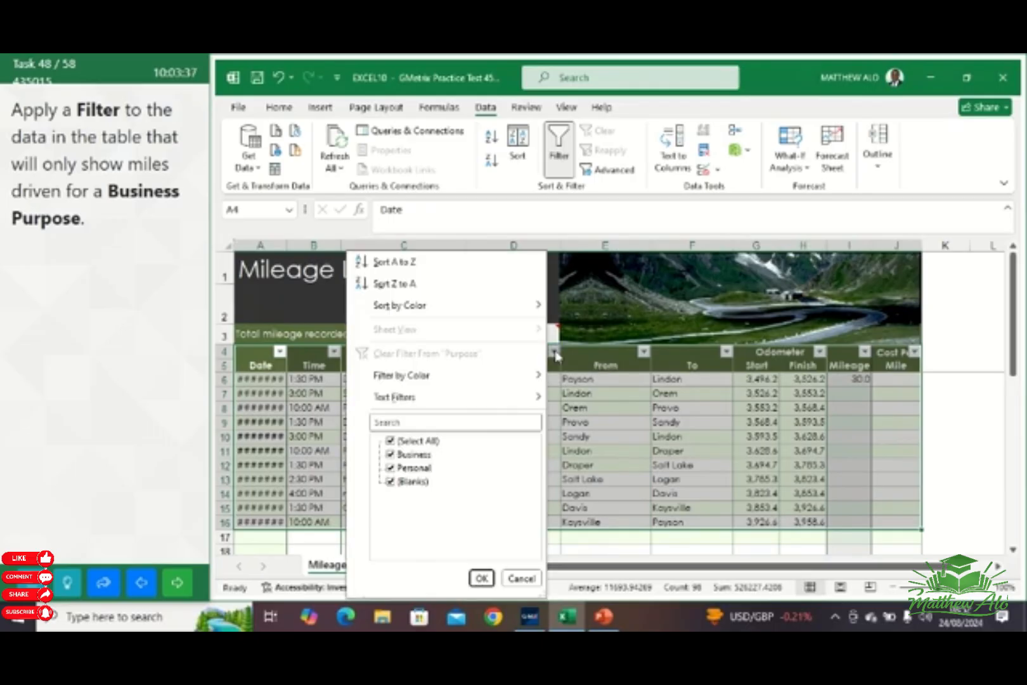
mouse_move(409, 397)
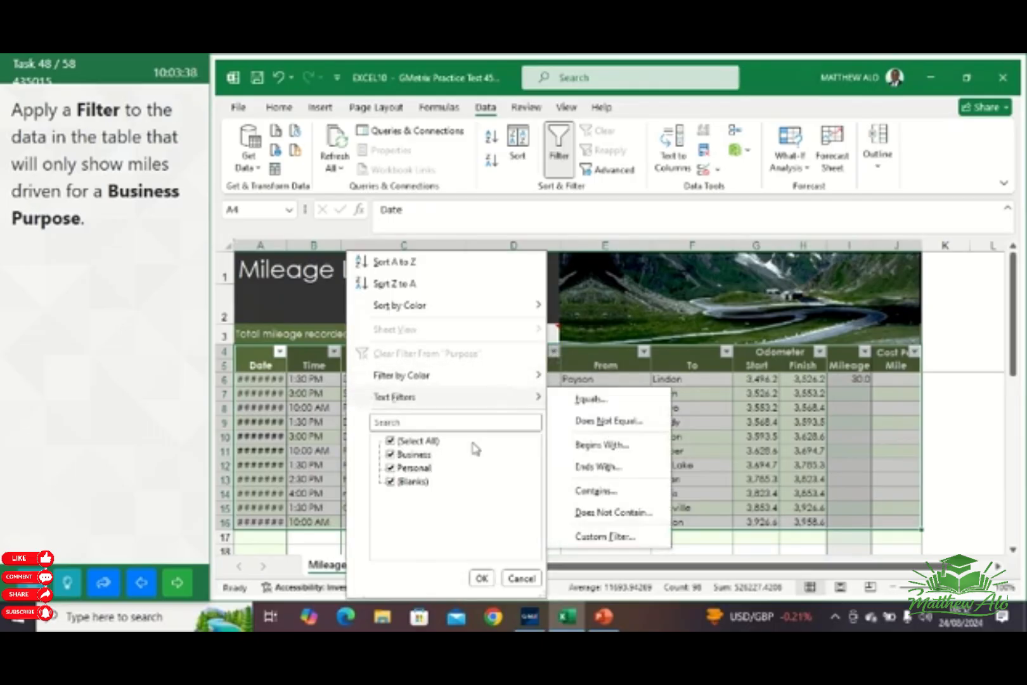
left_click(390, 441)
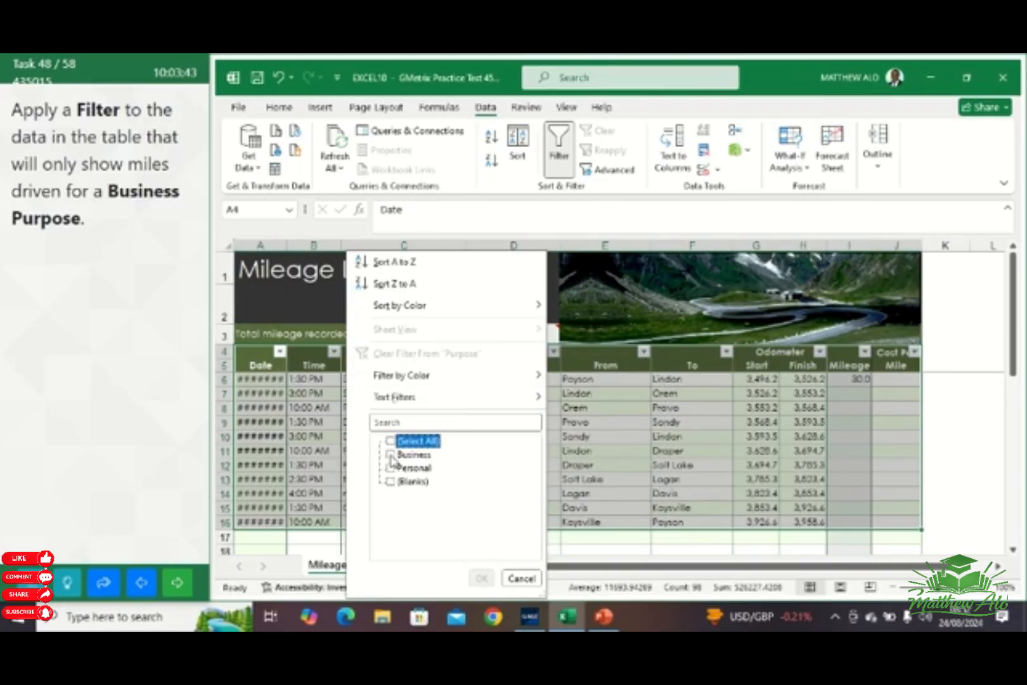
left_click(390, 455)
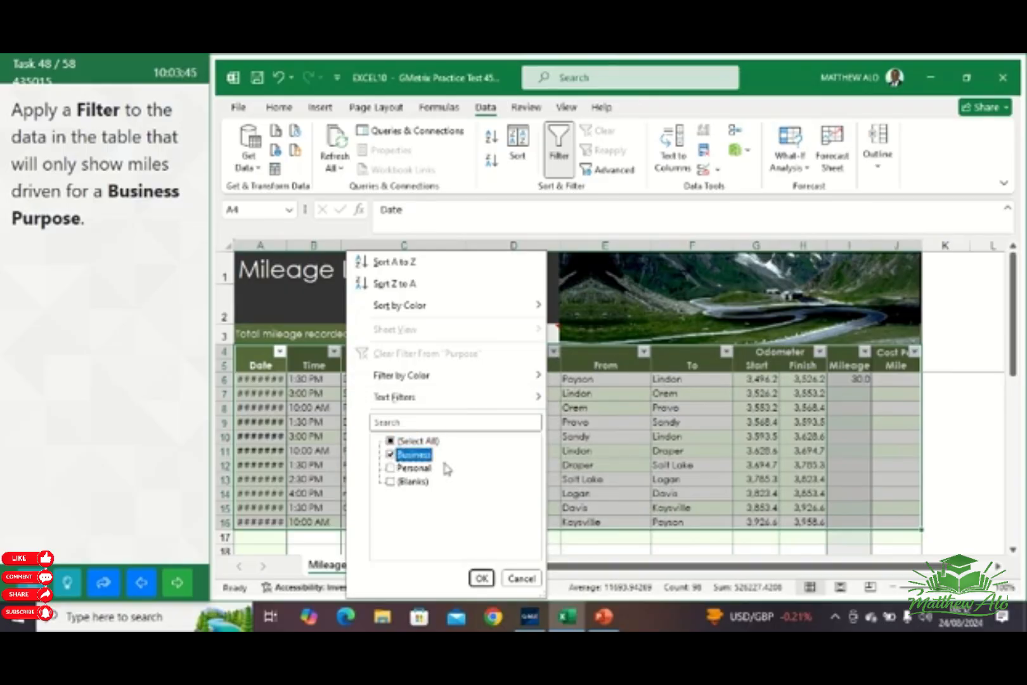
left_click(481, 579)
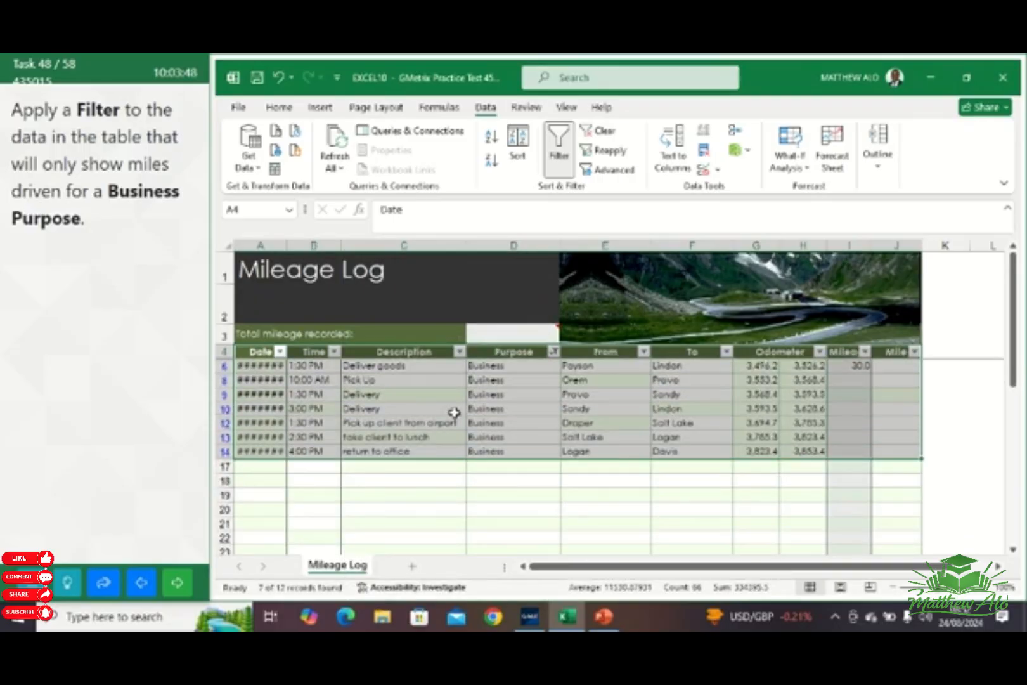
left_click(557, 505)
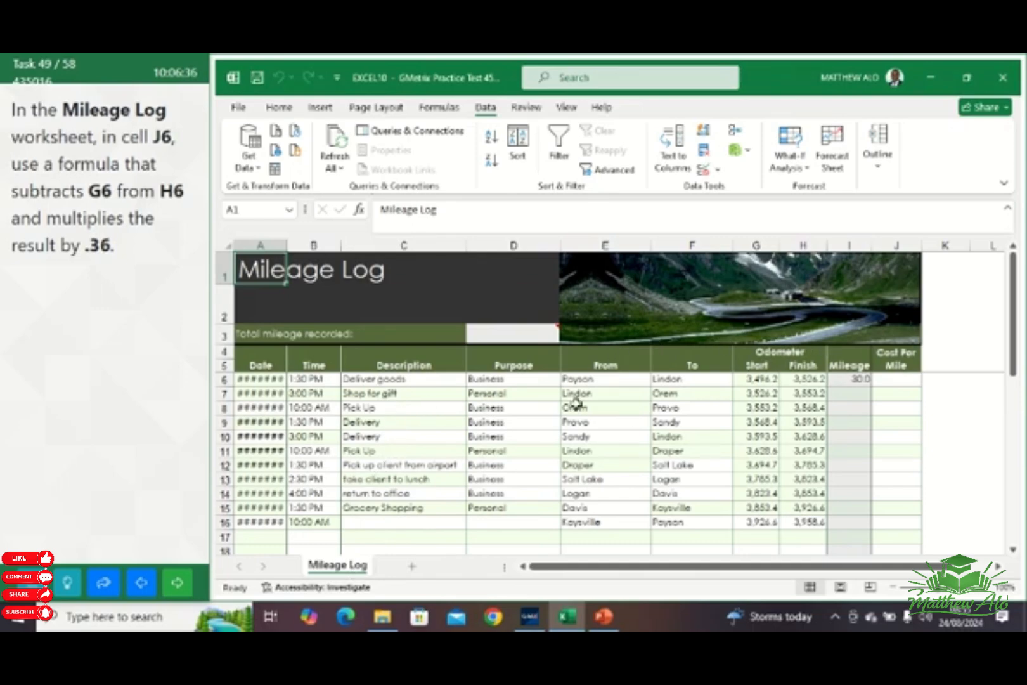
Enter the formula =(H6-G6)*.36 in cell J6 of the Mileage Log worksheet
left_click(902, 381)
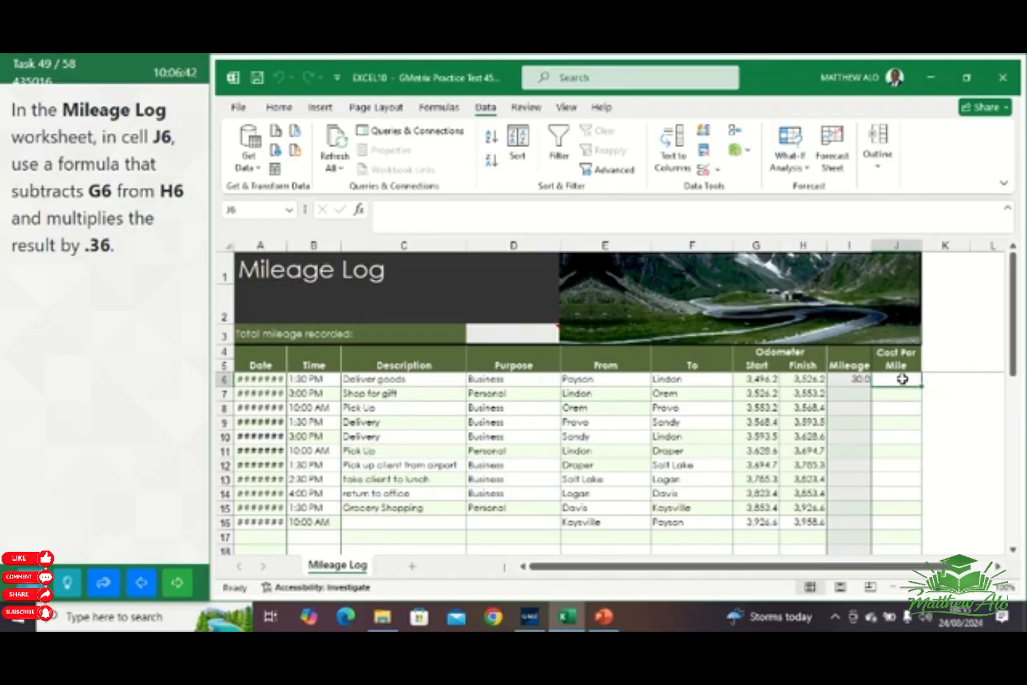
type("=(")
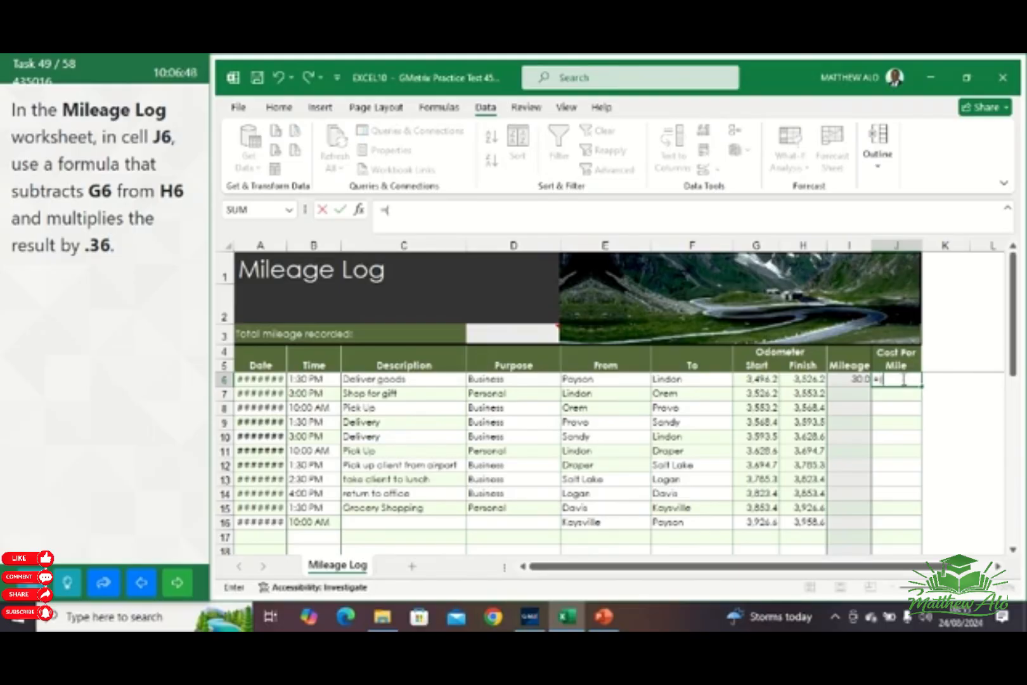
type("H")
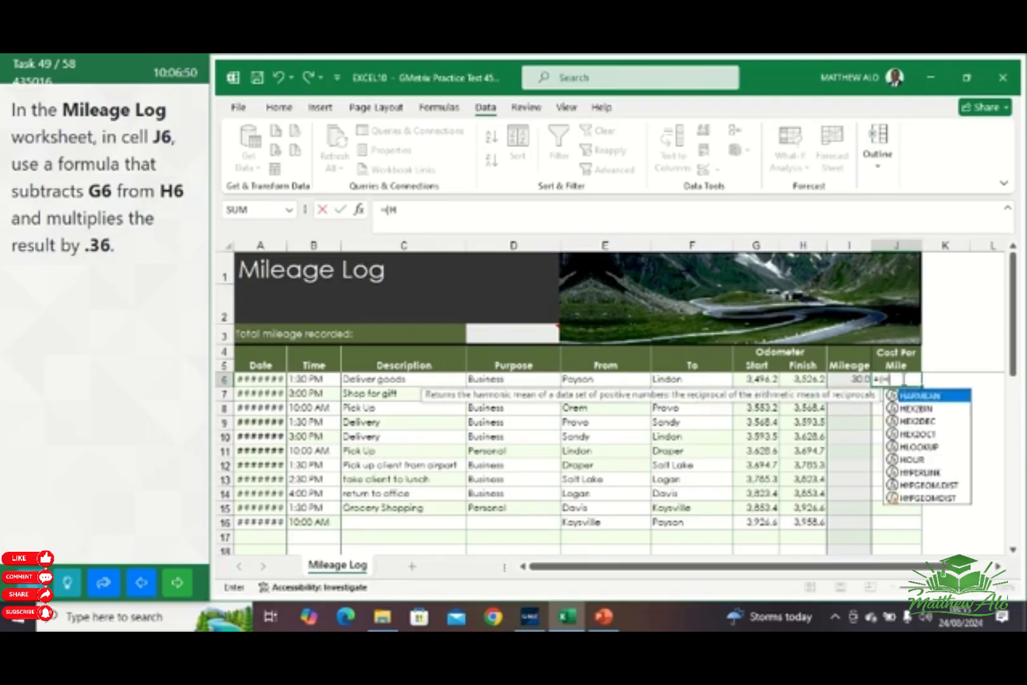
type("6")
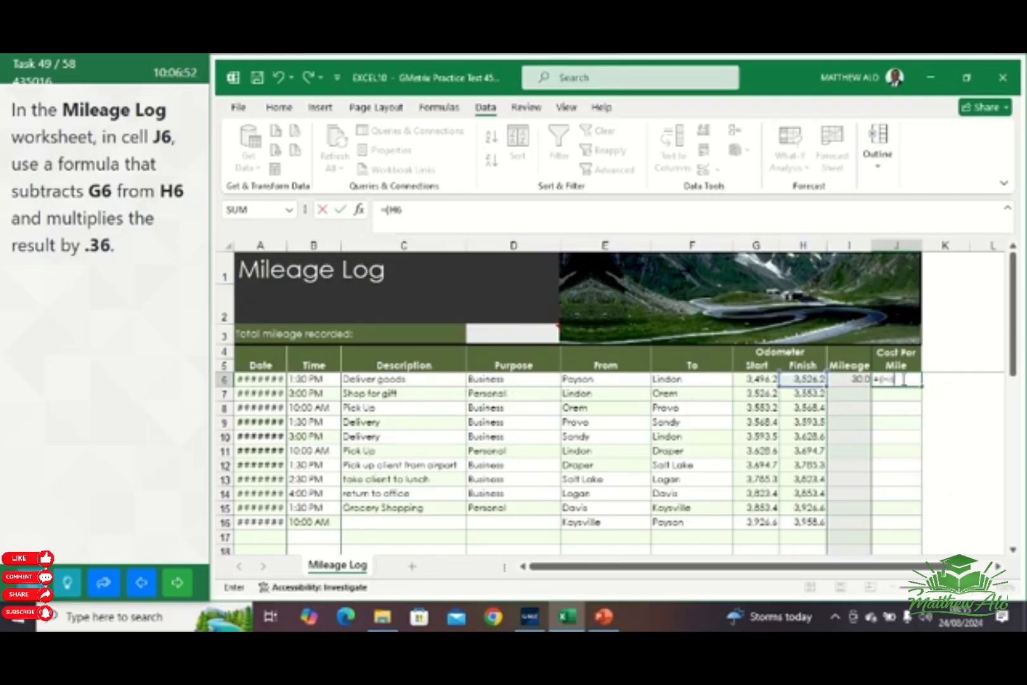
type("-G6")
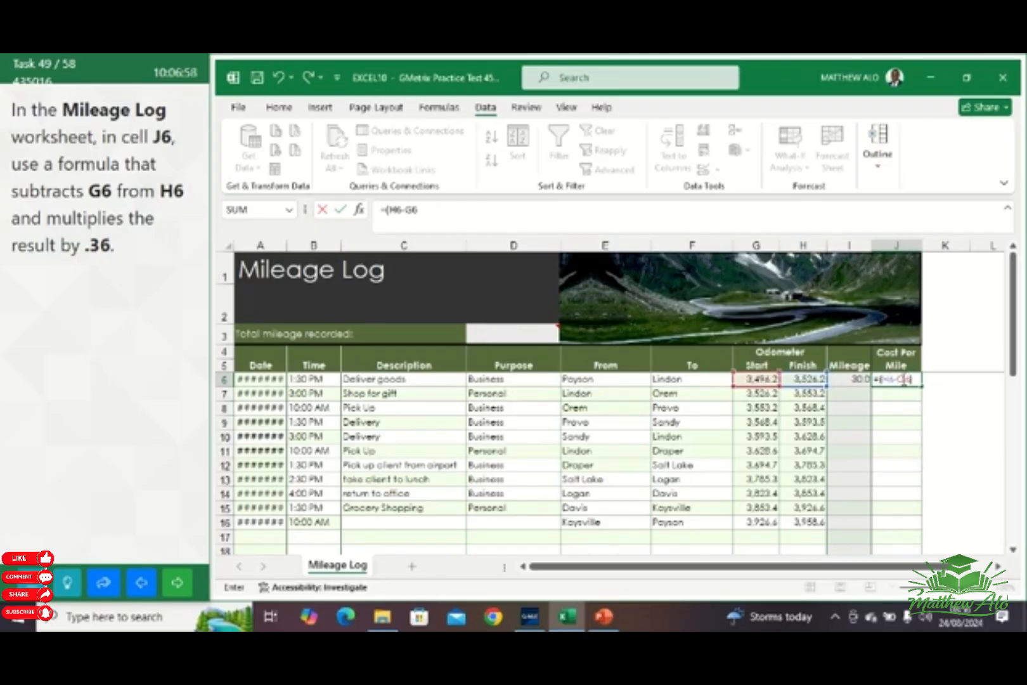
type(")*")
type(".36")
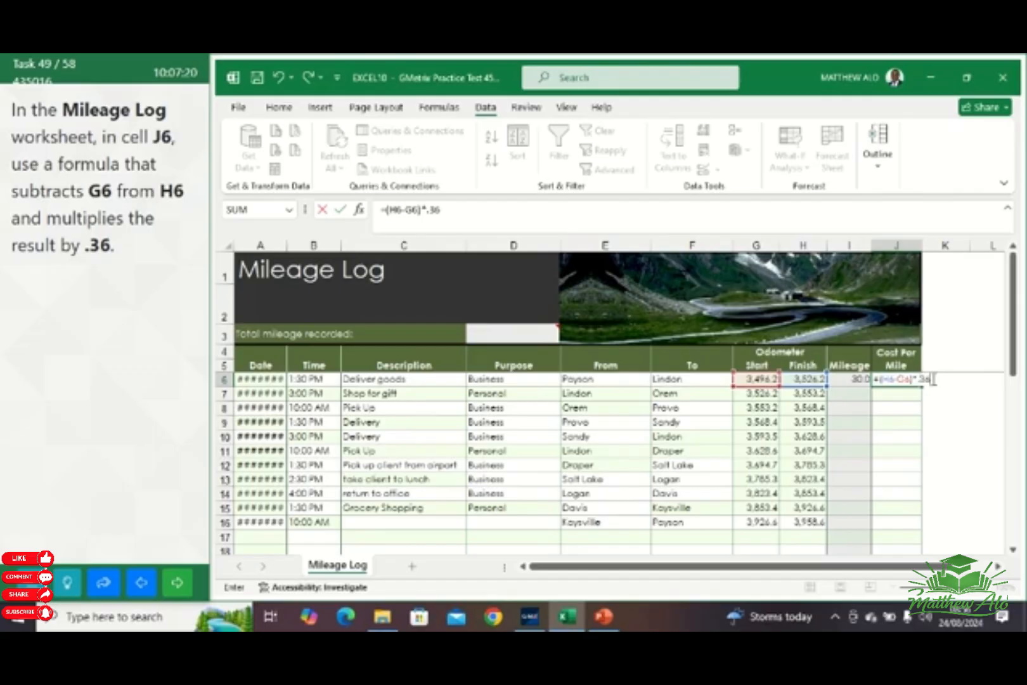
key("Return")
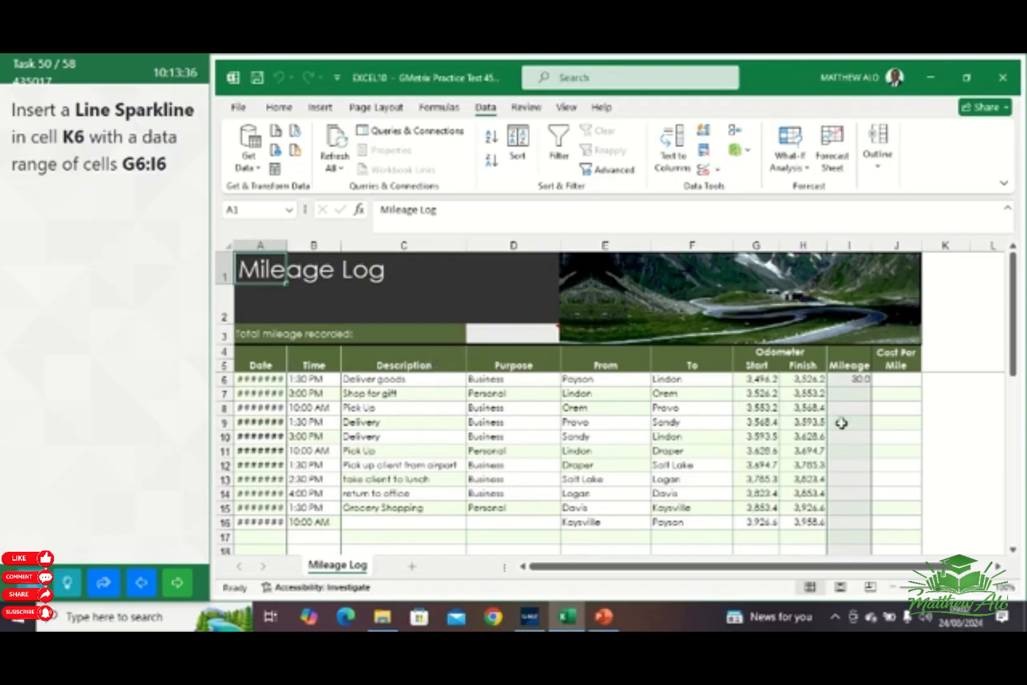
Insert a Line Sparkline in cell K6 using data range G6:I6, and advance to the next task
left_click(951, 379)
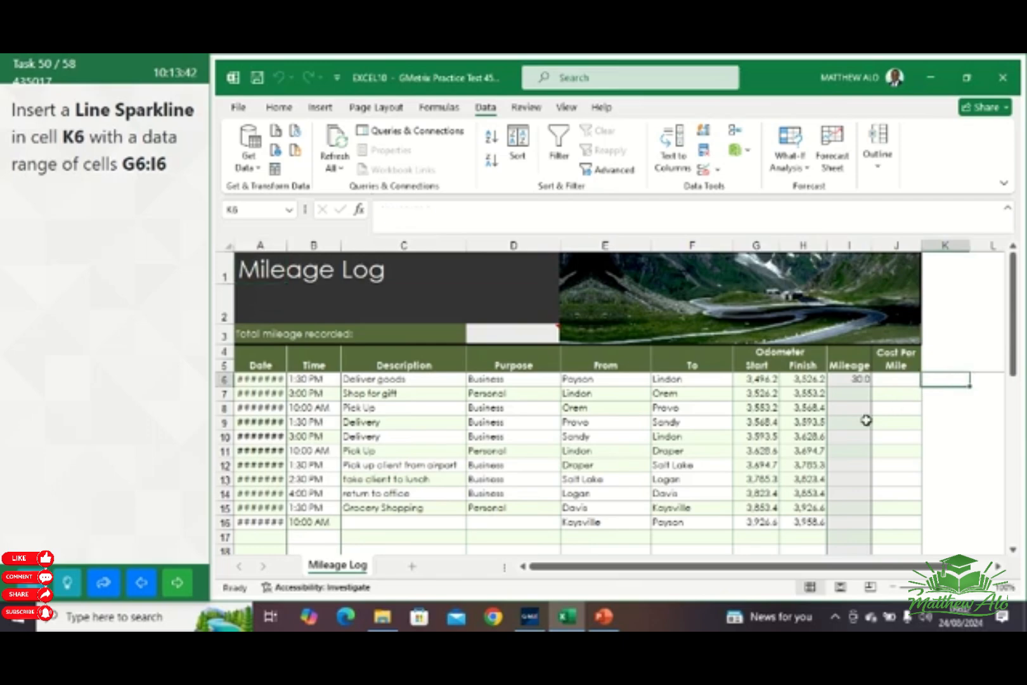
left_click(322, 114)
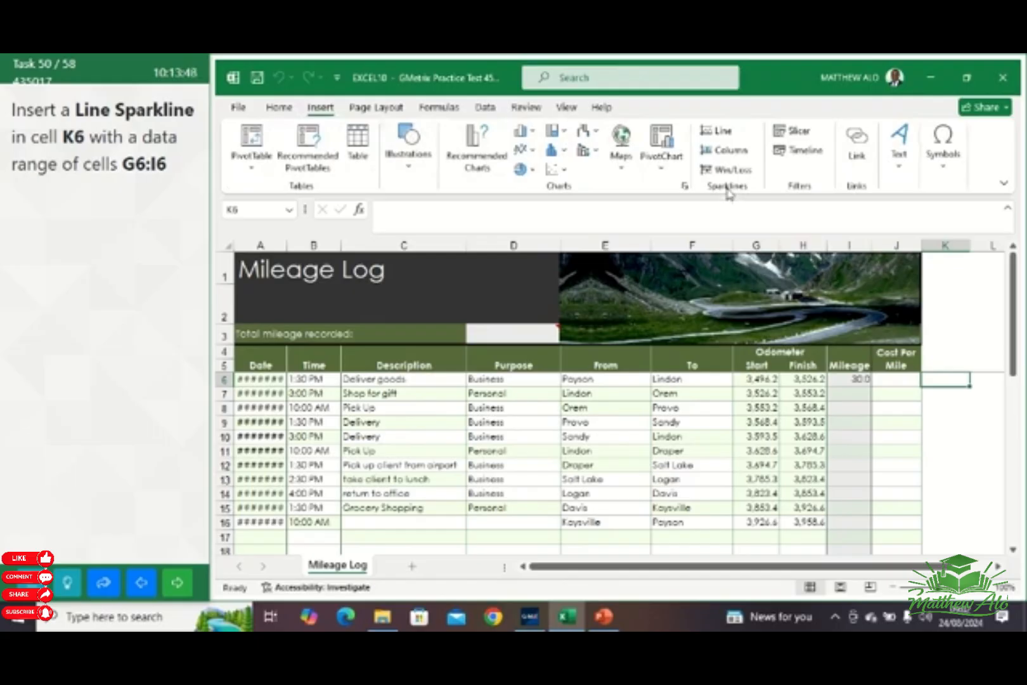
left_click(719, 135)
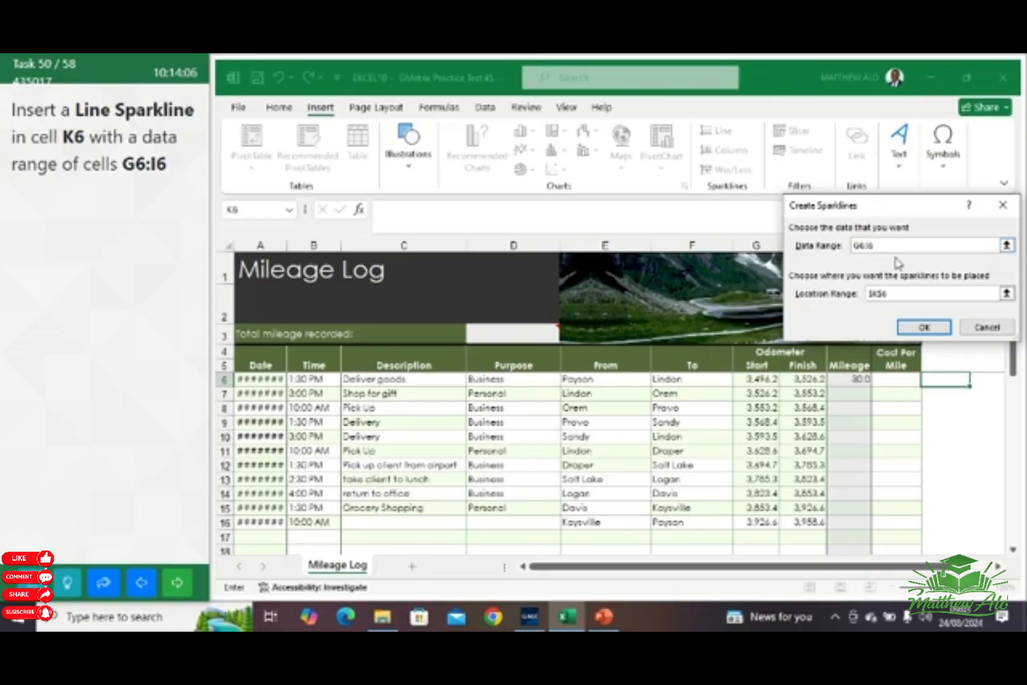
left_click(925, 328)
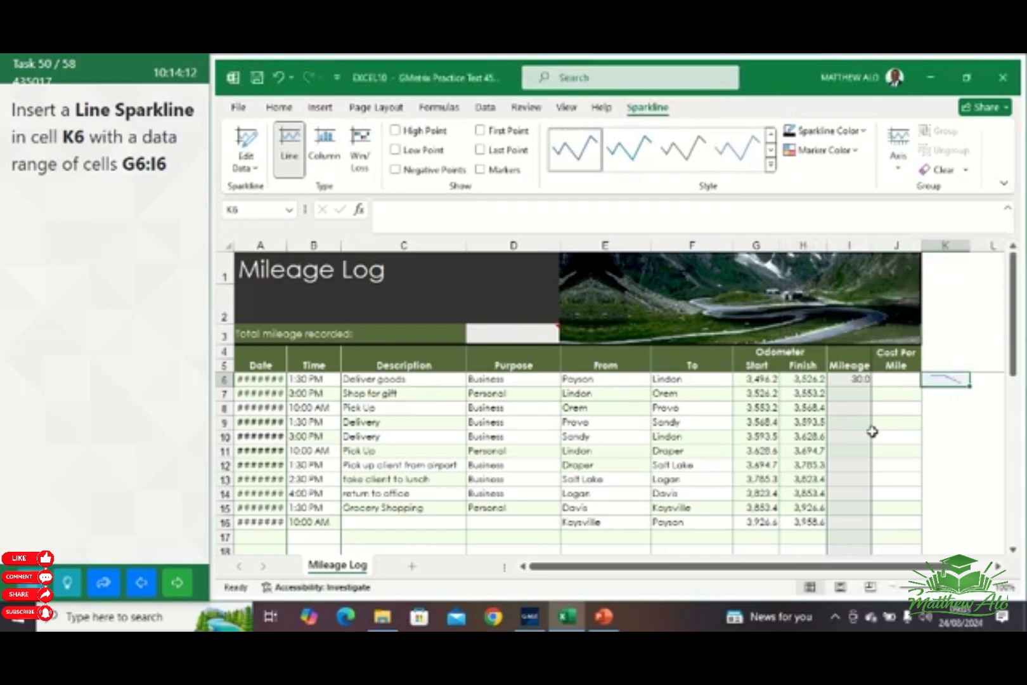
left_click(176, 584)
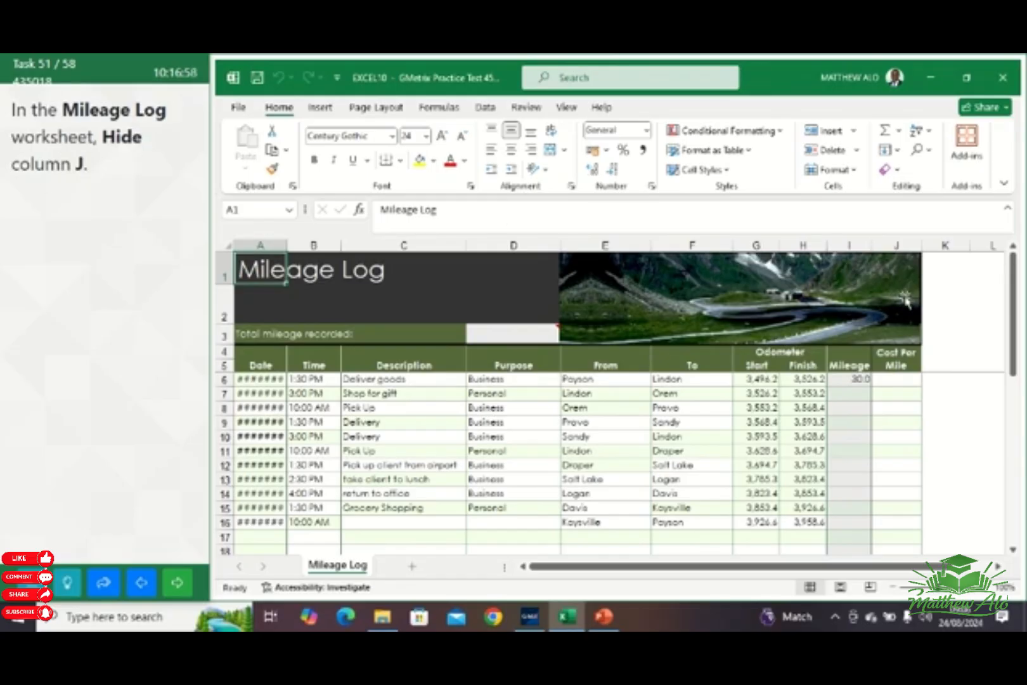
Hide column J in the Mileage Log worksheet and advance to the next task
left_click(897, 245)
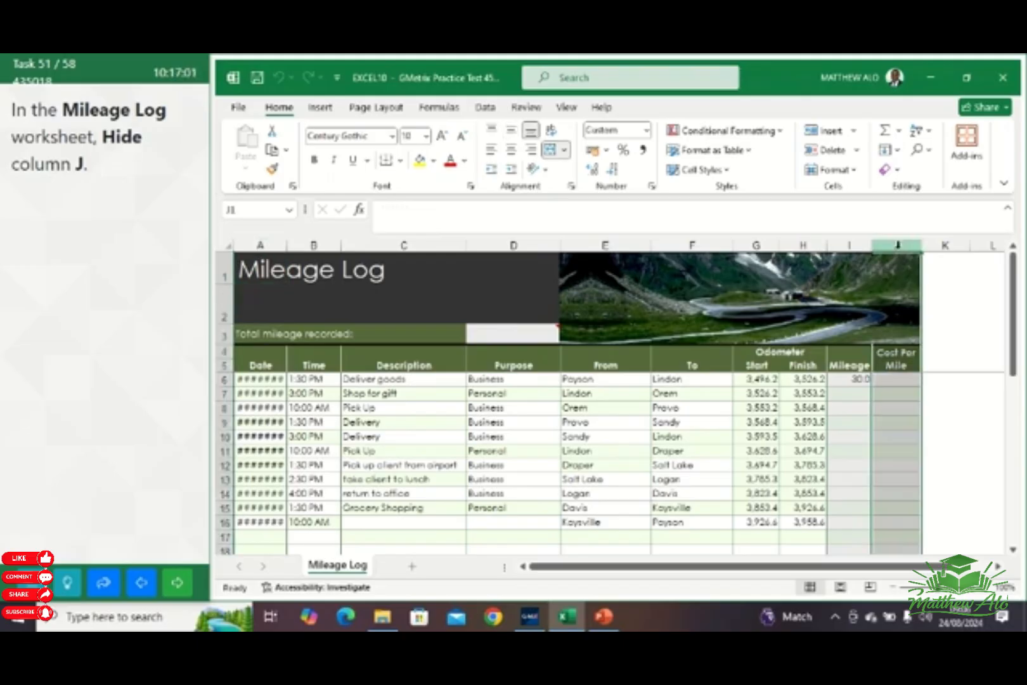
right_click(901, 441)
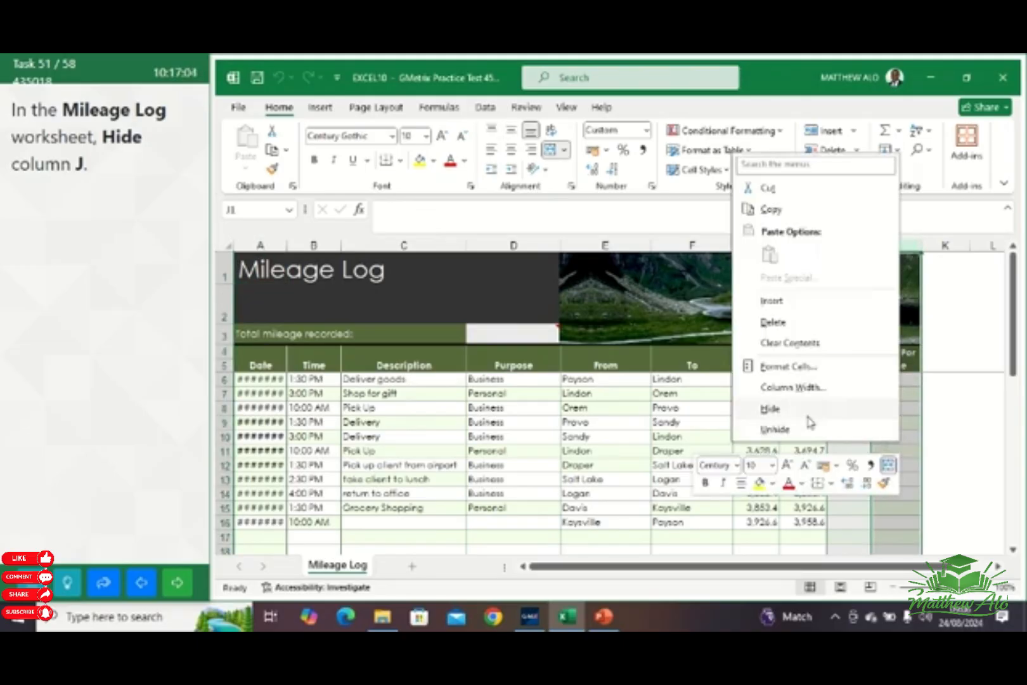
left_click(780, 410)
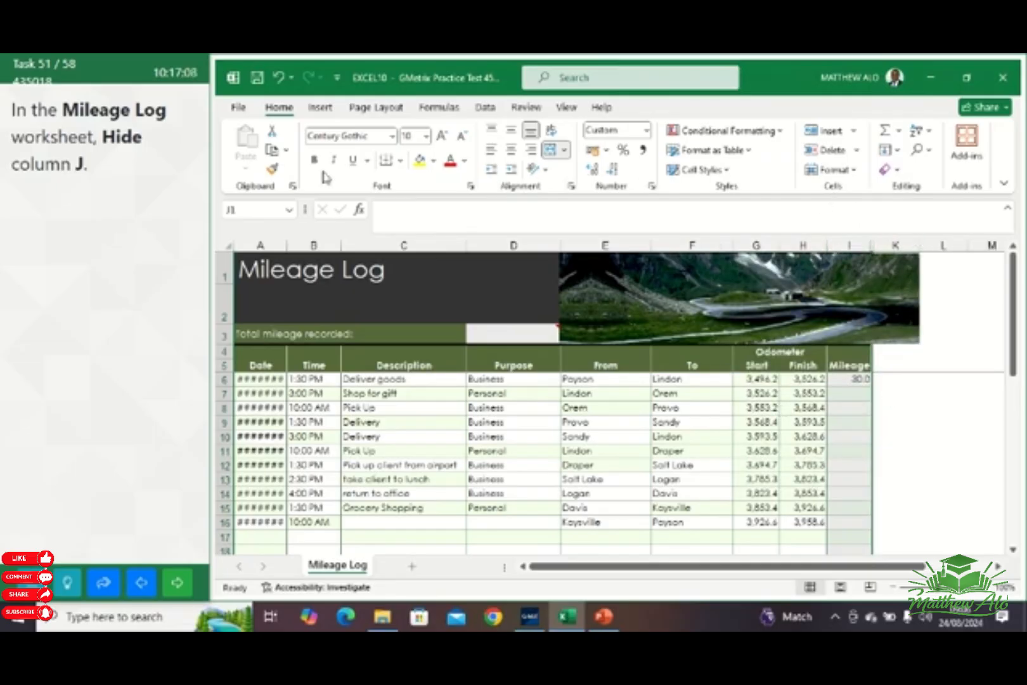
left_click(852, 171)
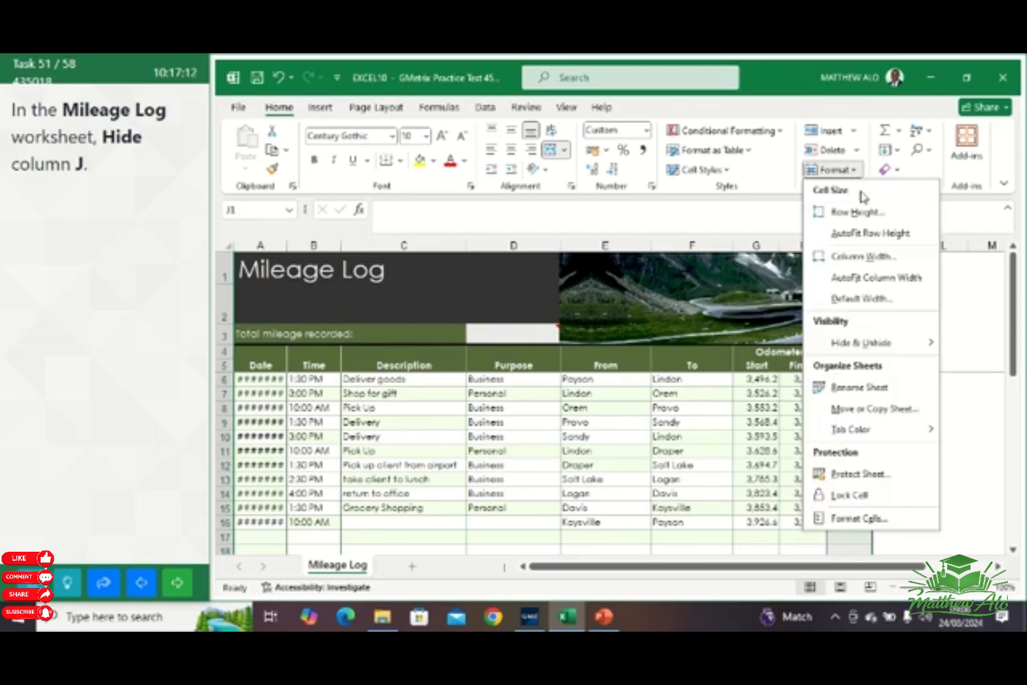
mouse_move(882, 348)
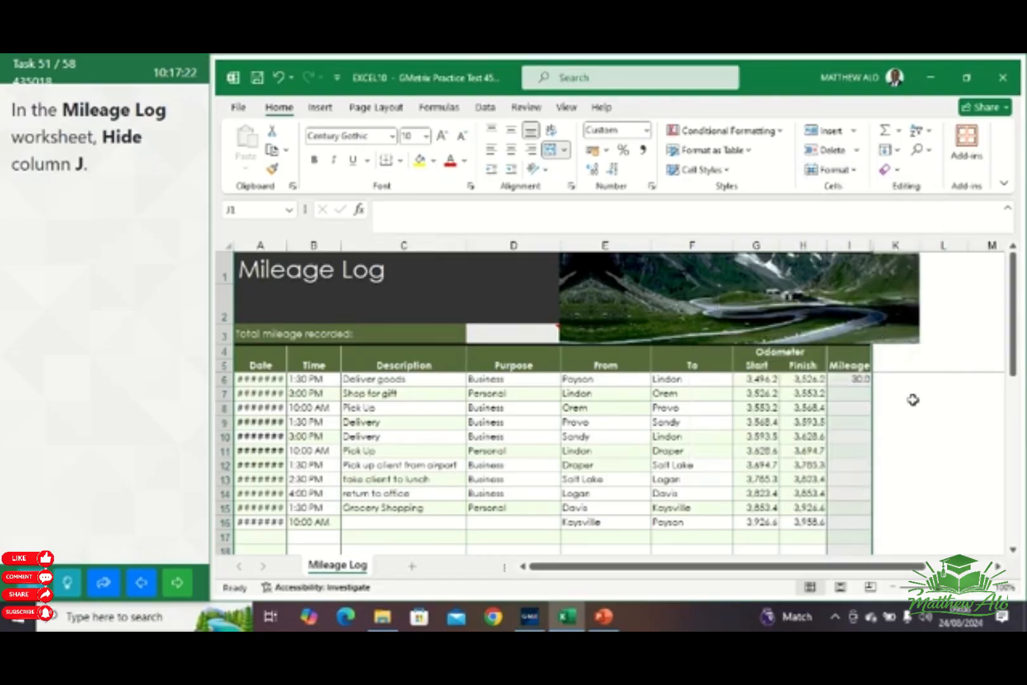
left_click(177, 582)
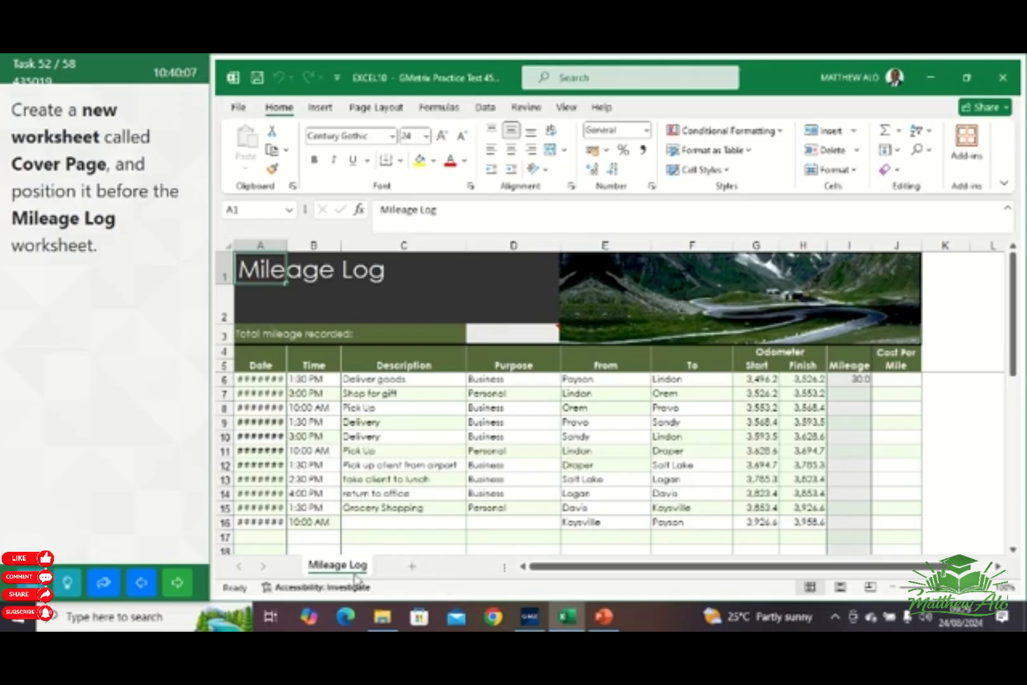
Add a new worksheet to the workbook and rename it Cover Page
left_click(413, 569)
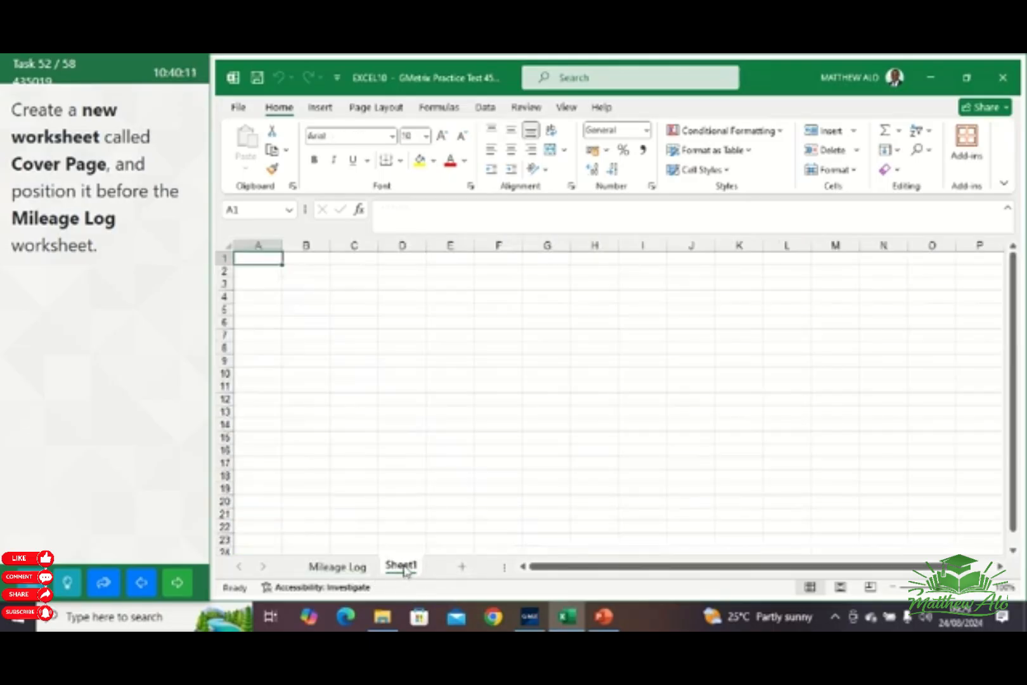
right_click(405, 570)
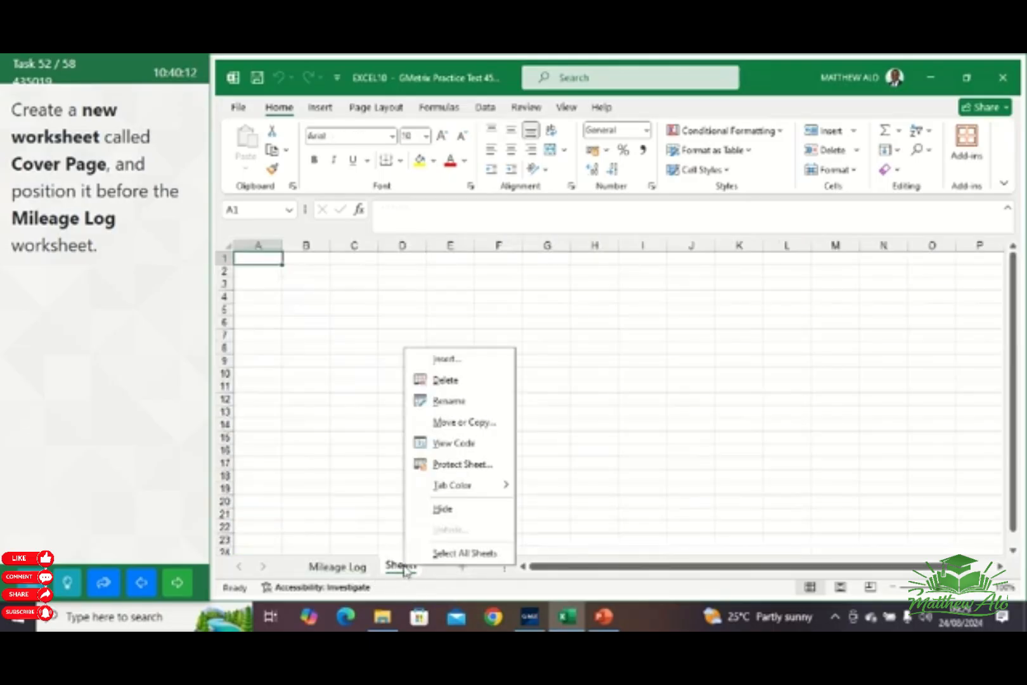
left_click(450, 402)
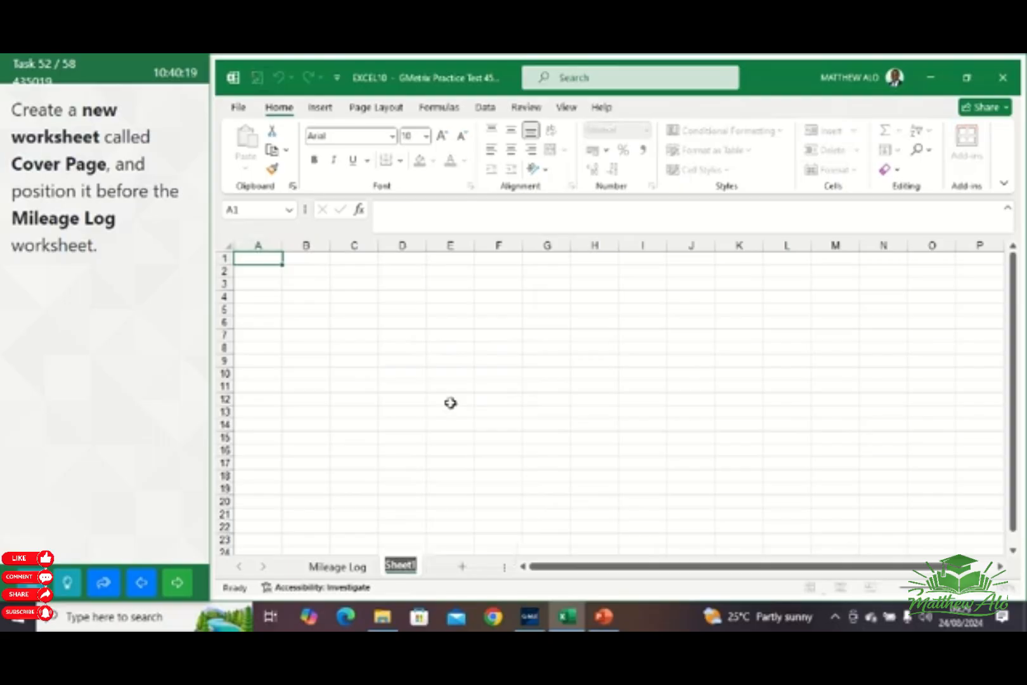
type("C")
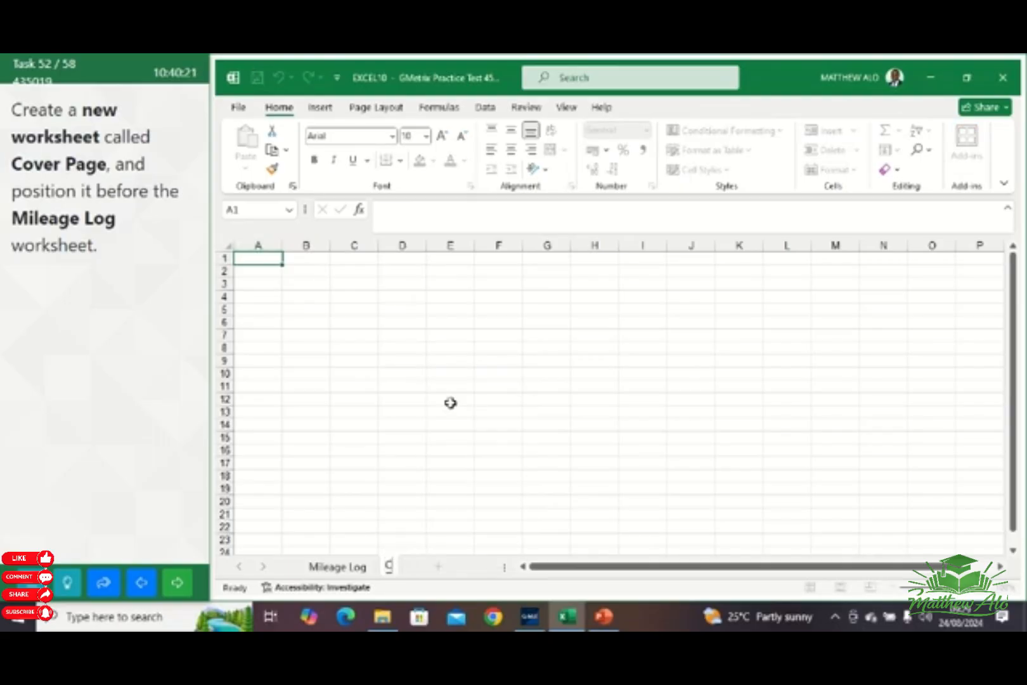
type("over Page")
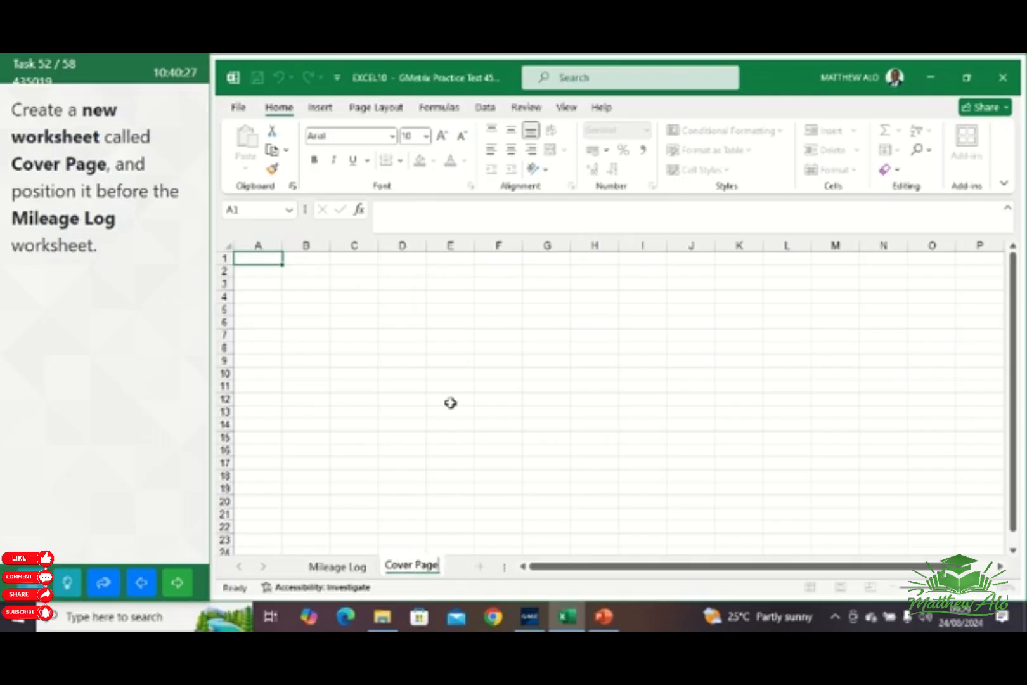
key("Return")
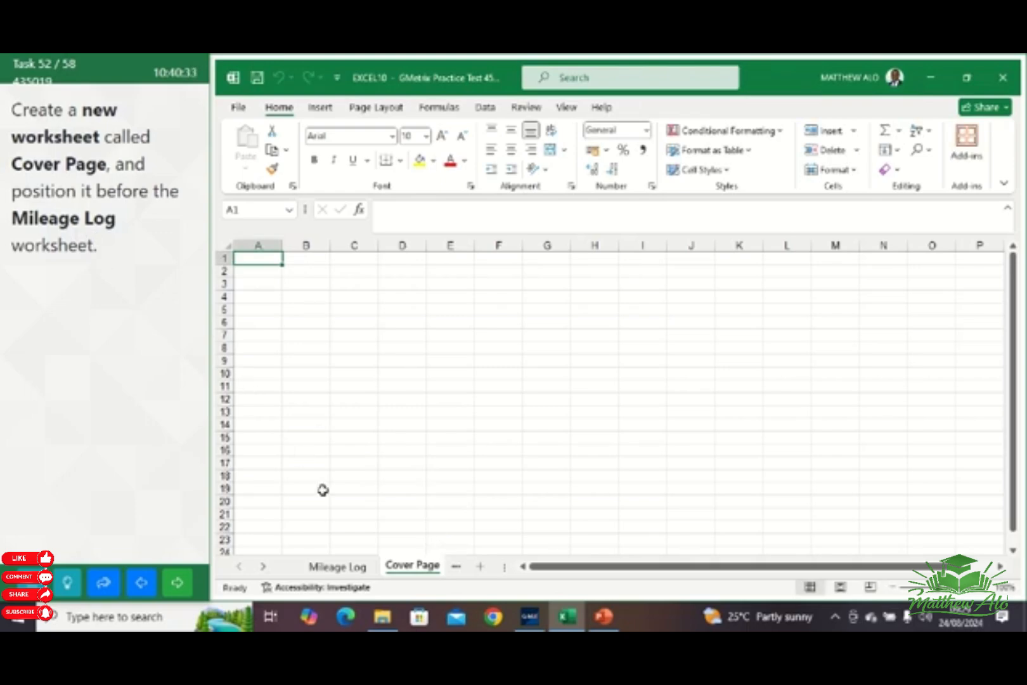
Move the Cover Page worksheet before the Mileage Log worksheet and advance to the next task
left_click(402, 568)
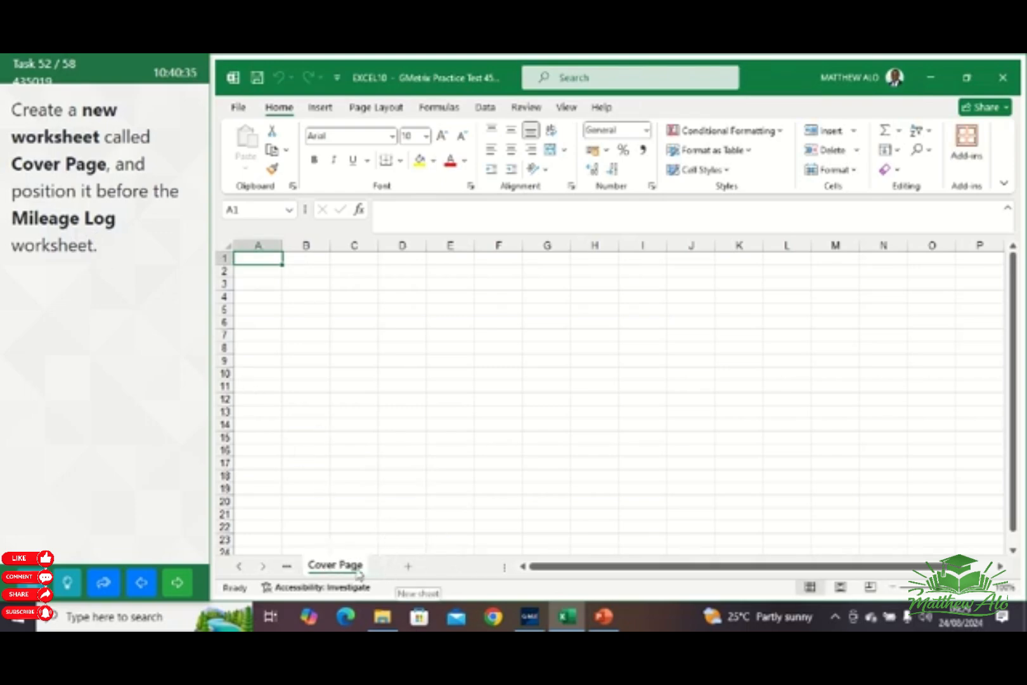
mouse_move(339, 571)
left_mouse_down()
mouse_move(302, 549)
mouse_move(281, 572)
left_mouse_up()
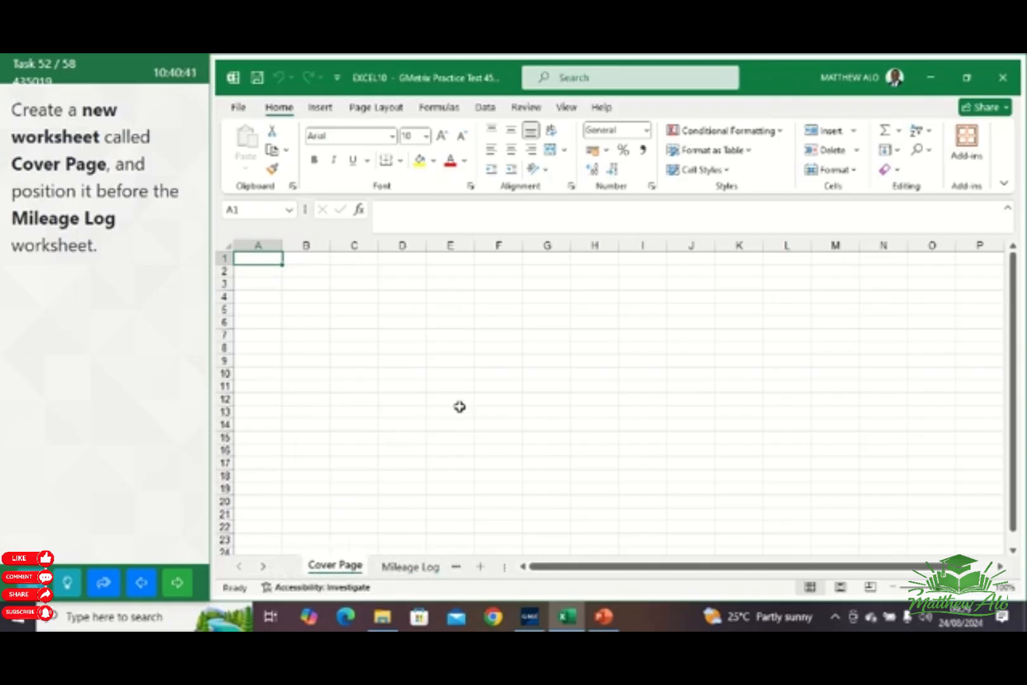
left_click(181, 583)
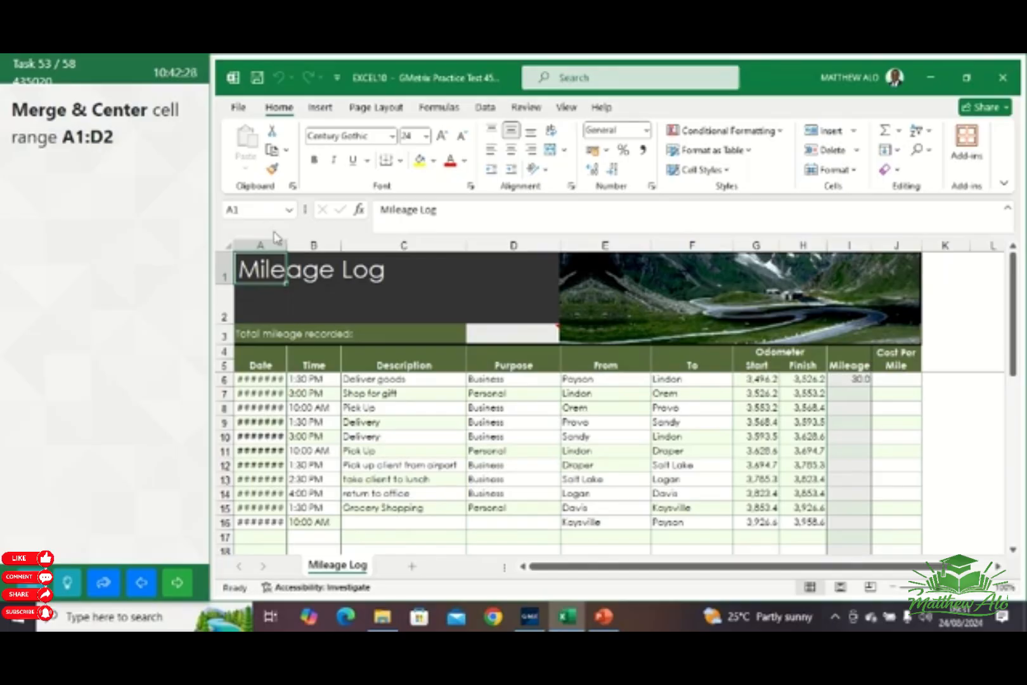
Merge and center the cell range A1:D2 containing the Mileage Log title
left_click(254, 213)
left_click(249, 209)
type(":D2")
key("Return")
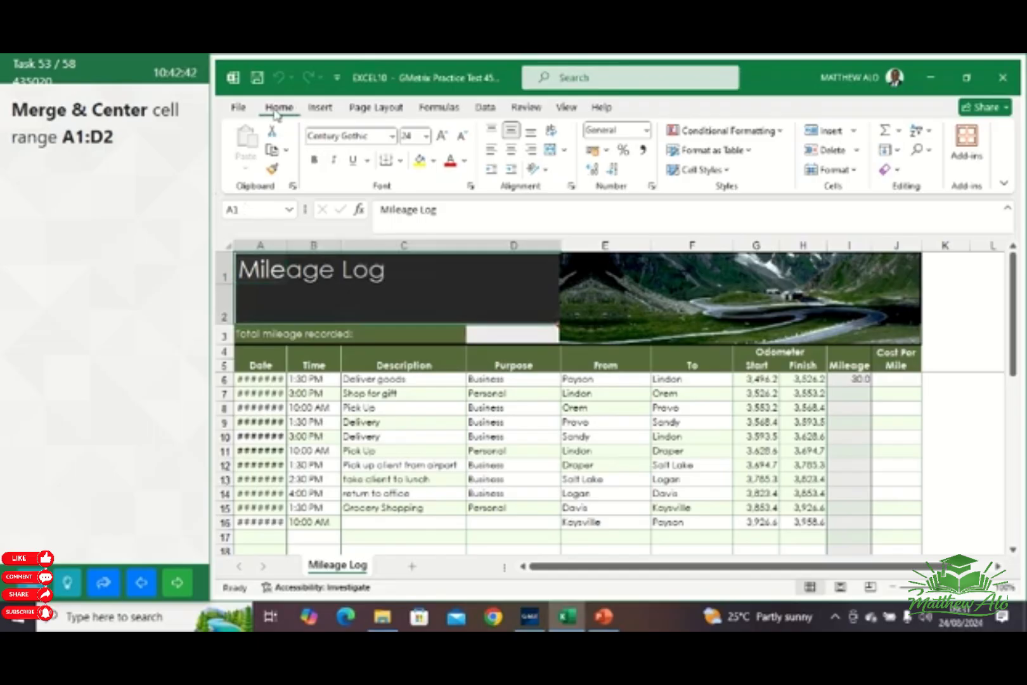
left_click(565, 151)
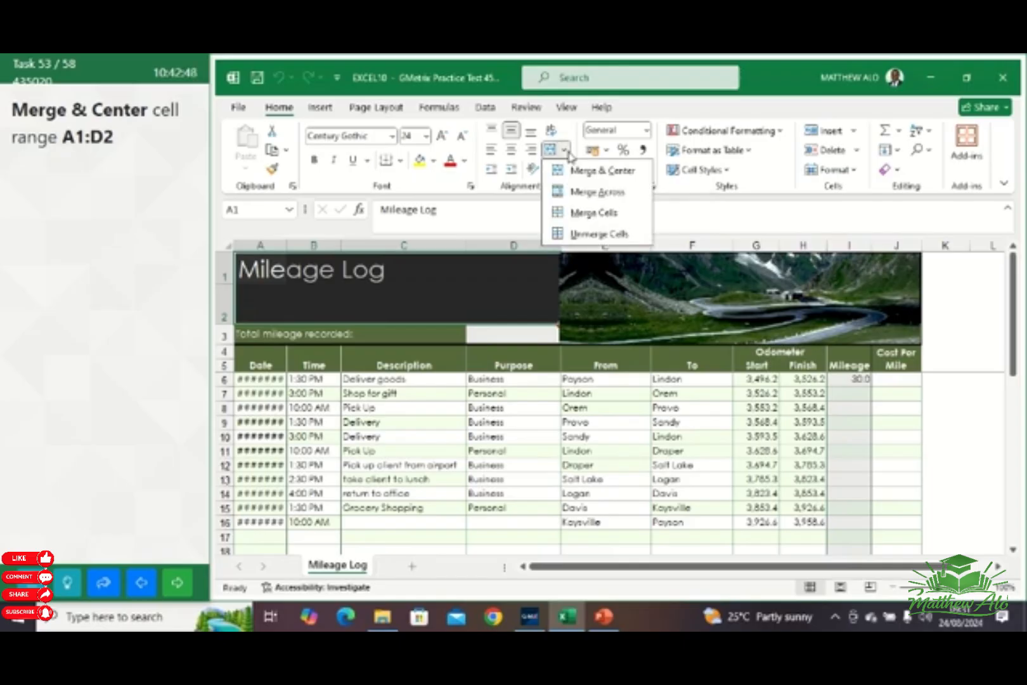
left_click(596, 170)
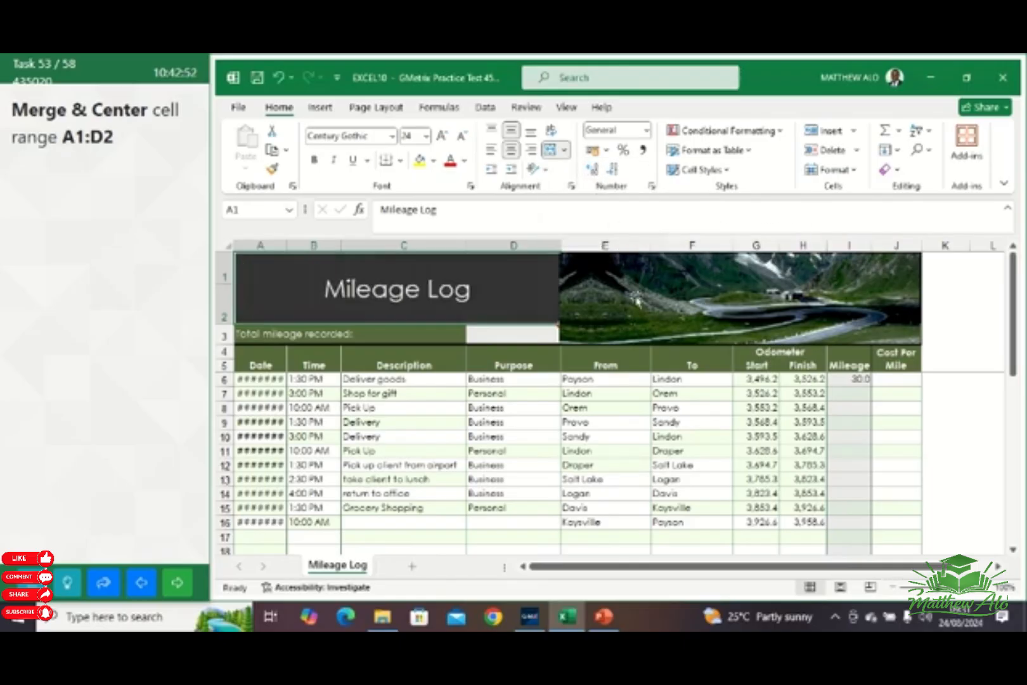
left_click(939, 411)
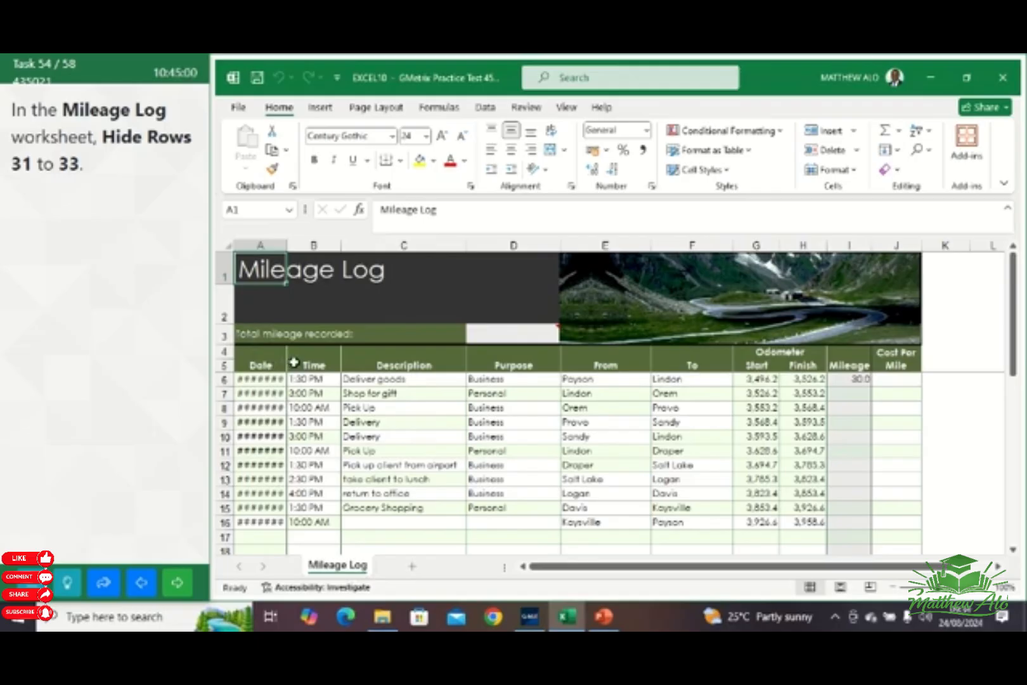
Hide rows 31 to 33 in the Mileage Log worksheet and advance to the next task
scroll(339, 454, "down", 3)
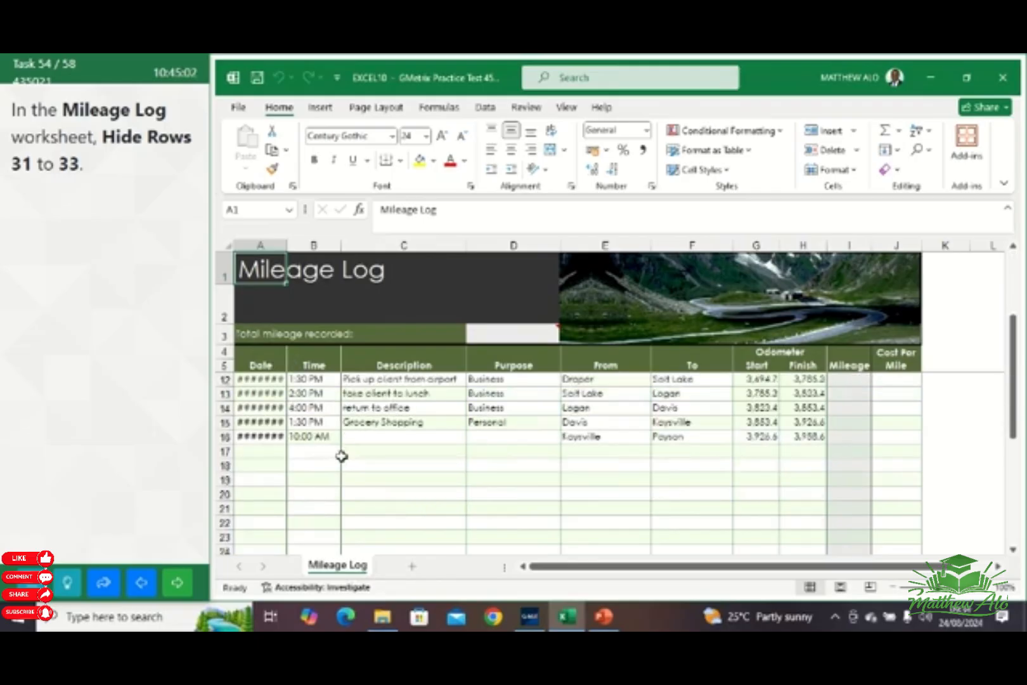
scroll(341, 456, "down", 7)
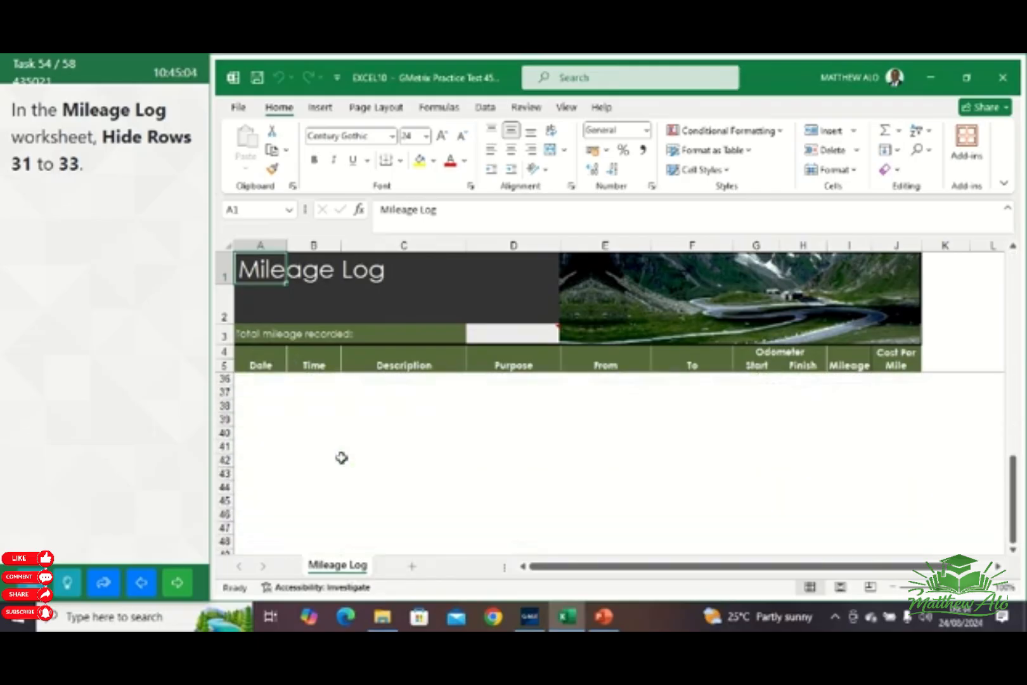
scroll(341, 457, "up", 2)
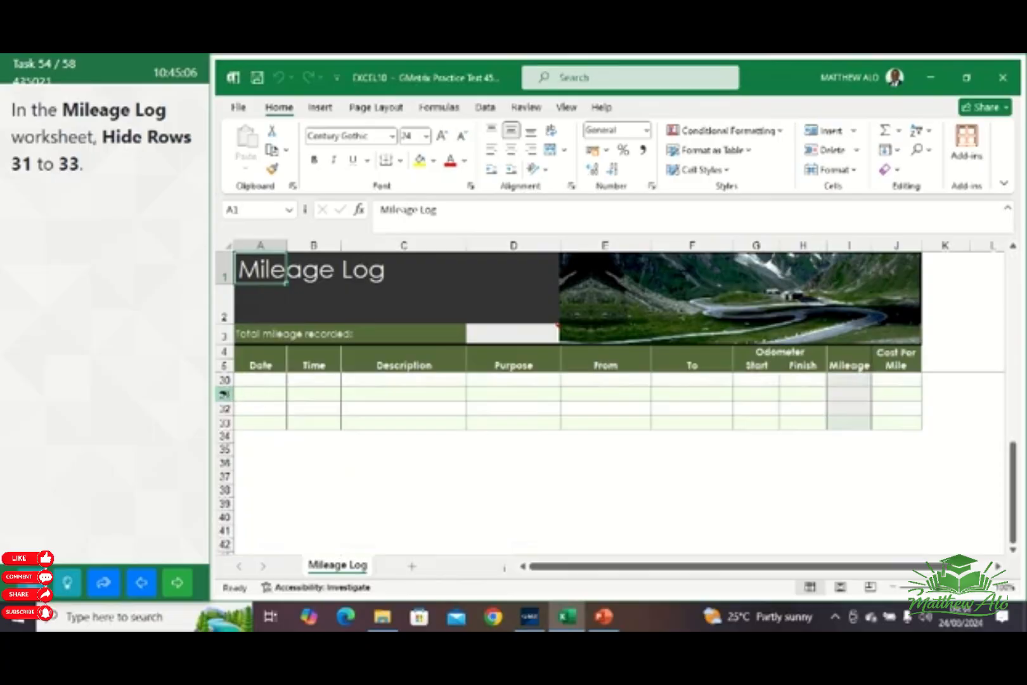
left_click_drag(225, 393, 220, 424)
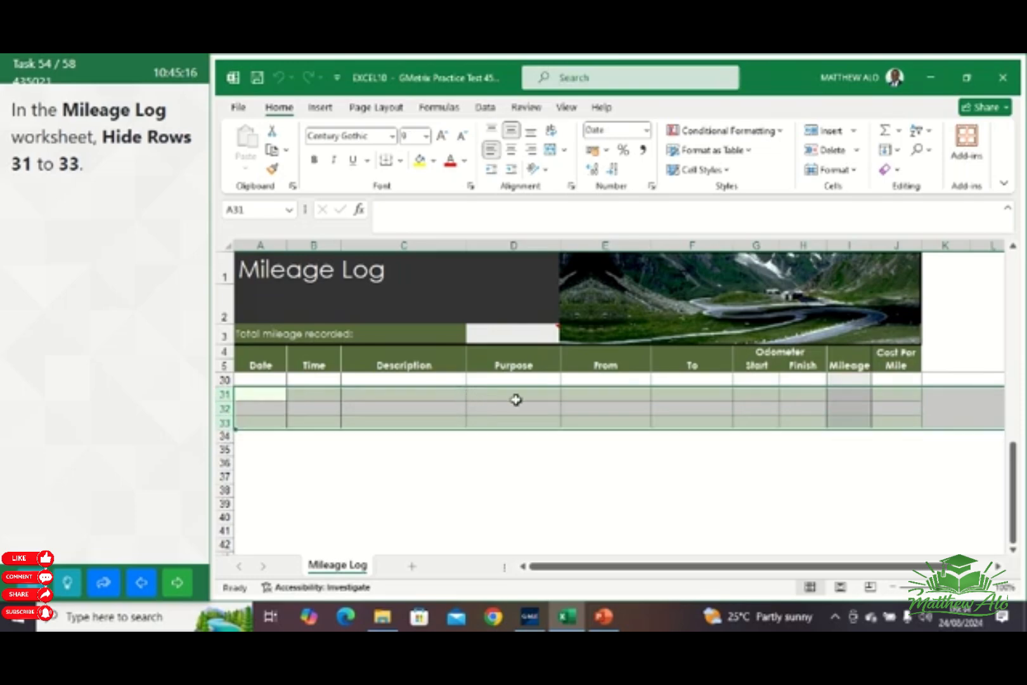
right_click(516, 399)
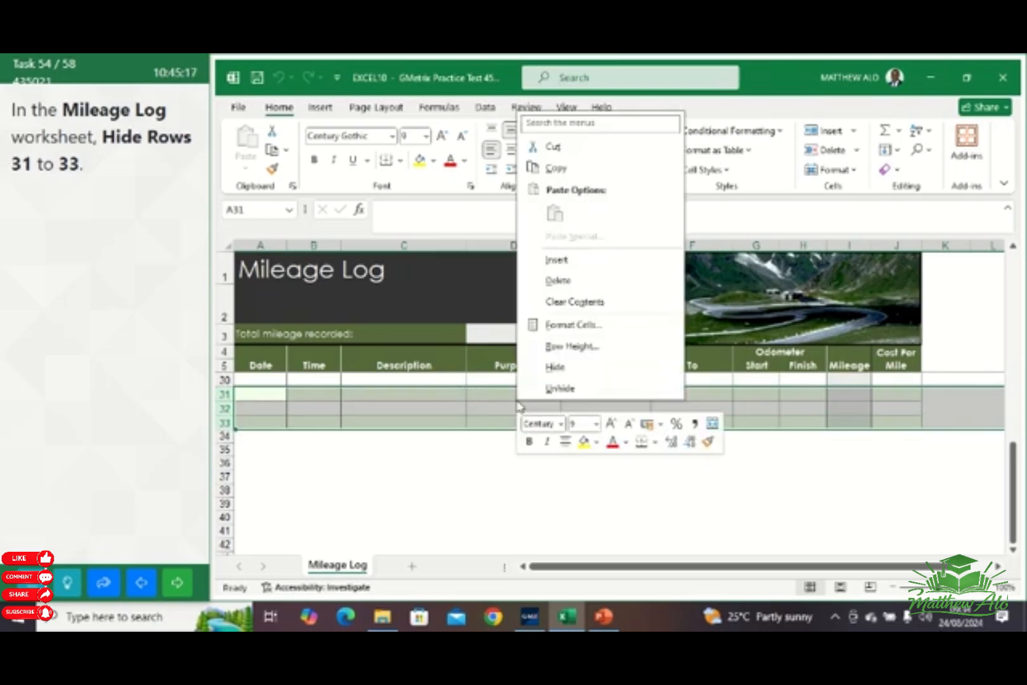
left_click(564, 370)
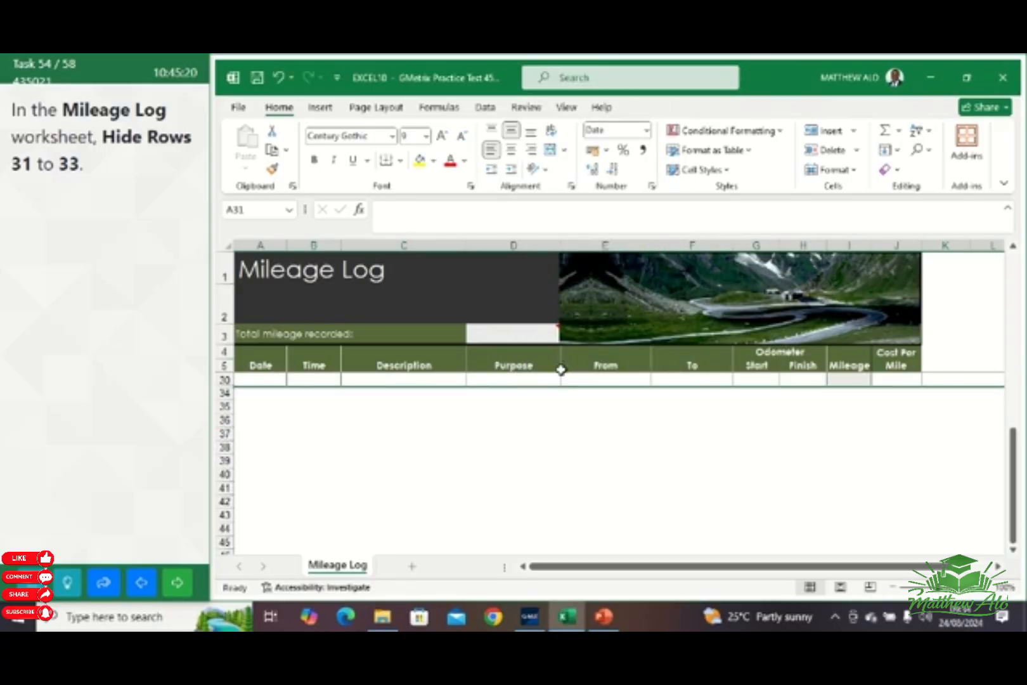
left_click(848, 171)
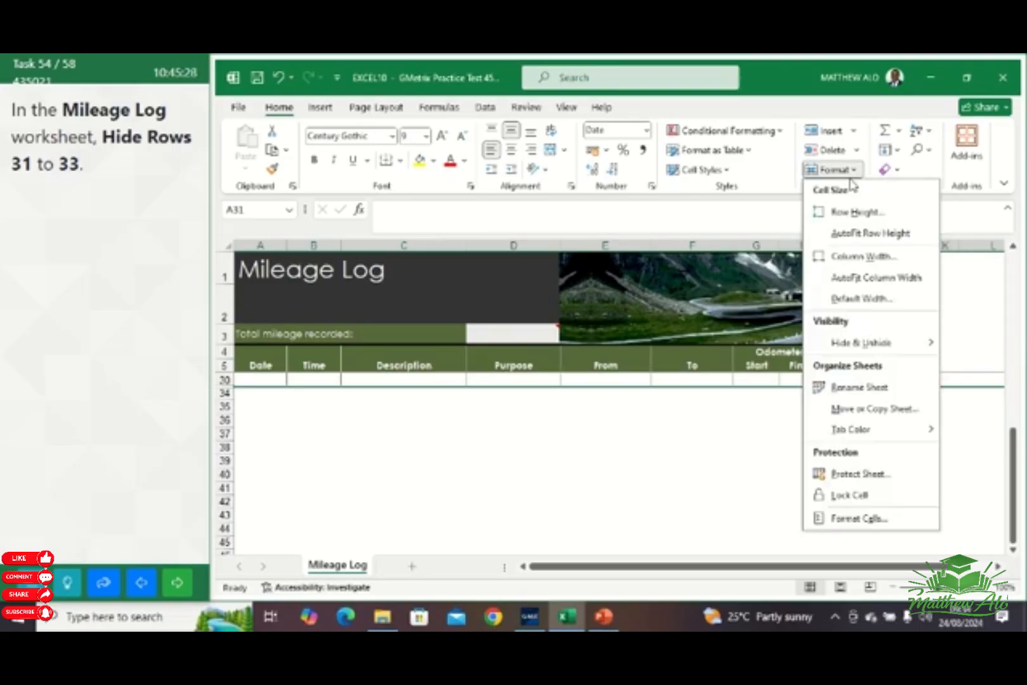
mouse_move(873, 346)
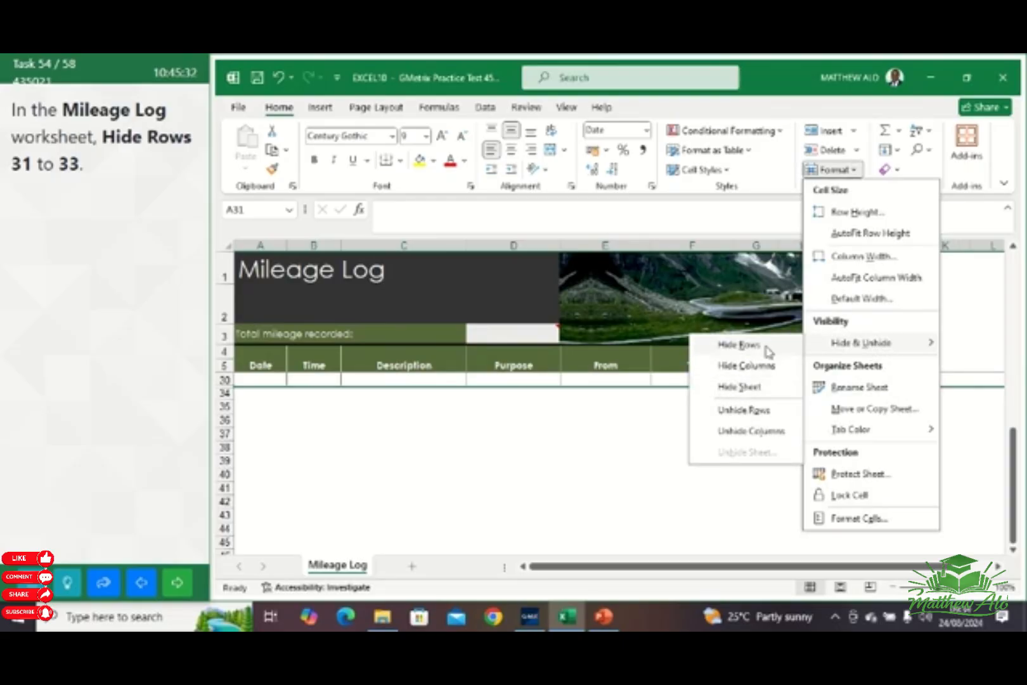
left_click(716, 345)
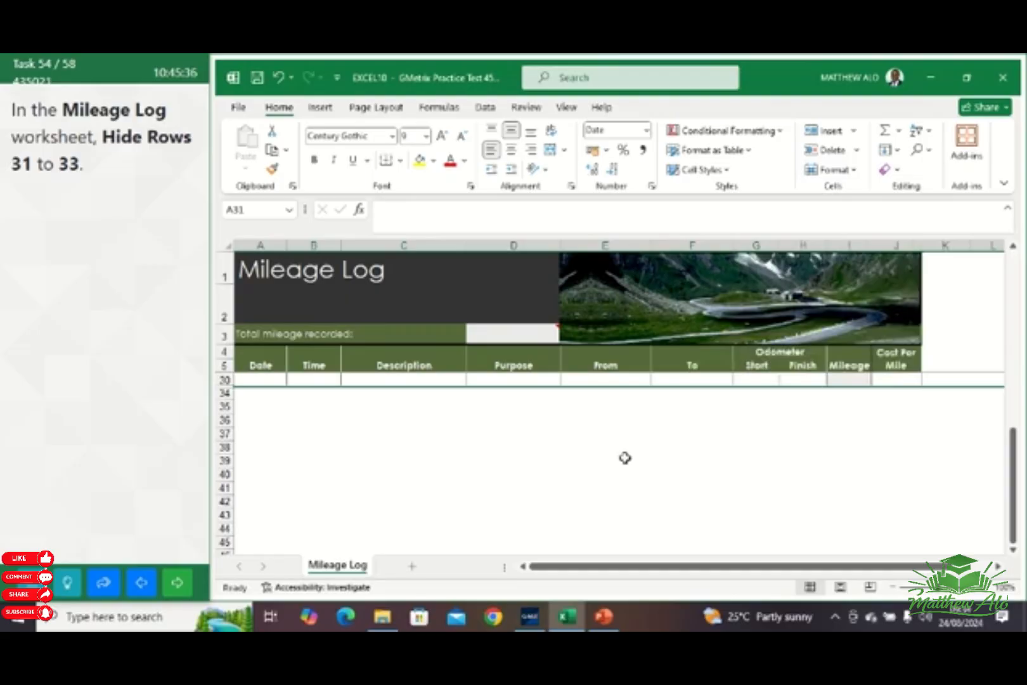
left_click(181, 588)
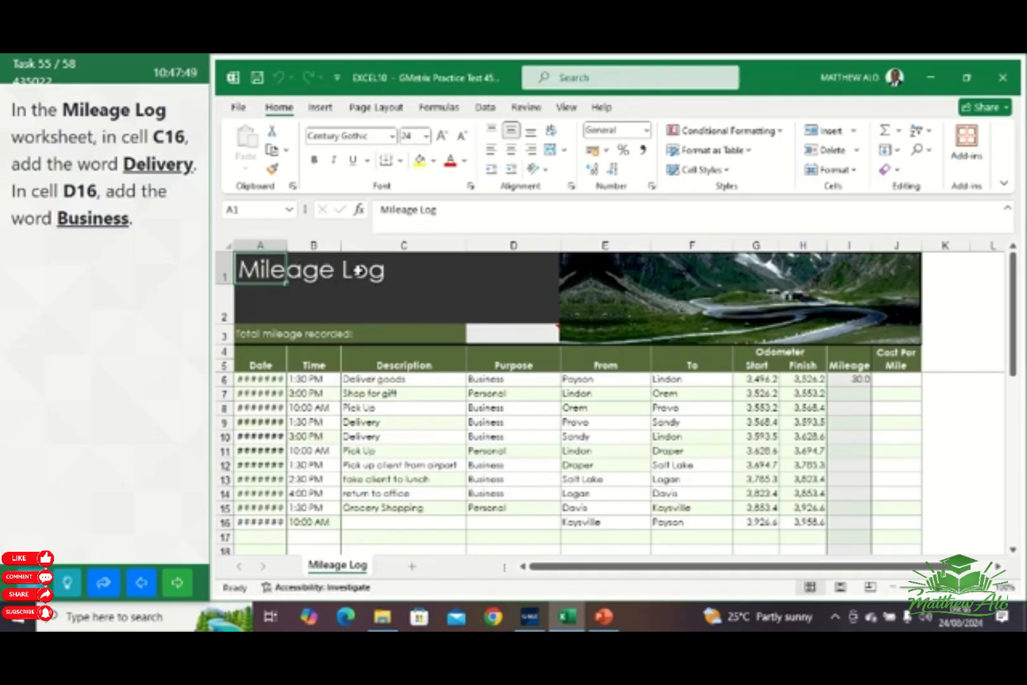
Enter the word Delivery in cell C16 of the Mileage Log worksheet
left_click(249, 210)
type("C16")
key("Return")
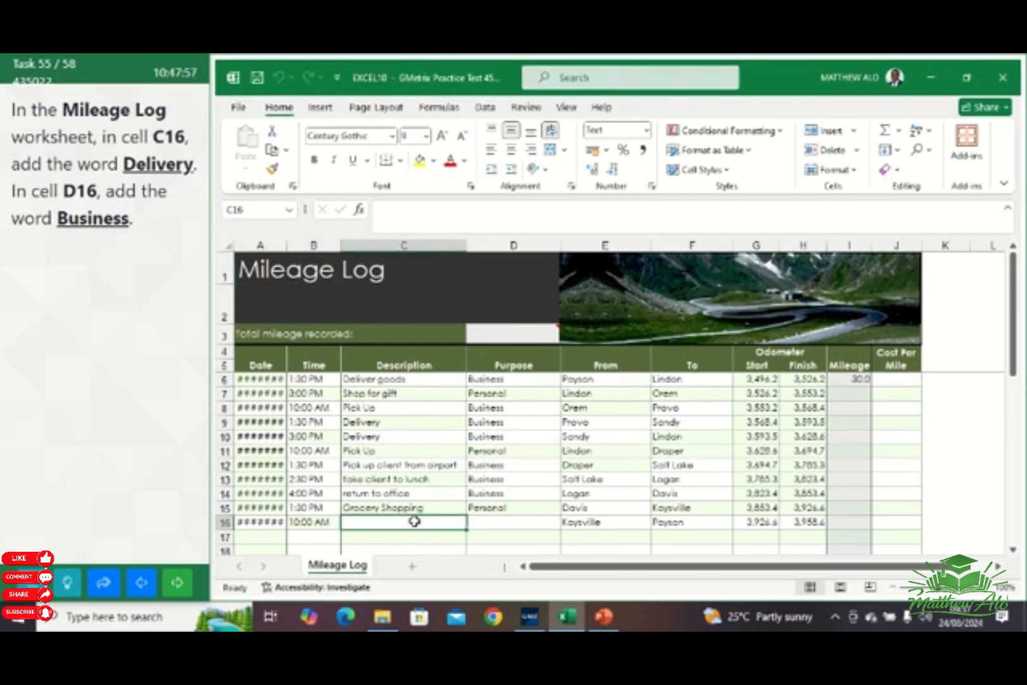
type("De")
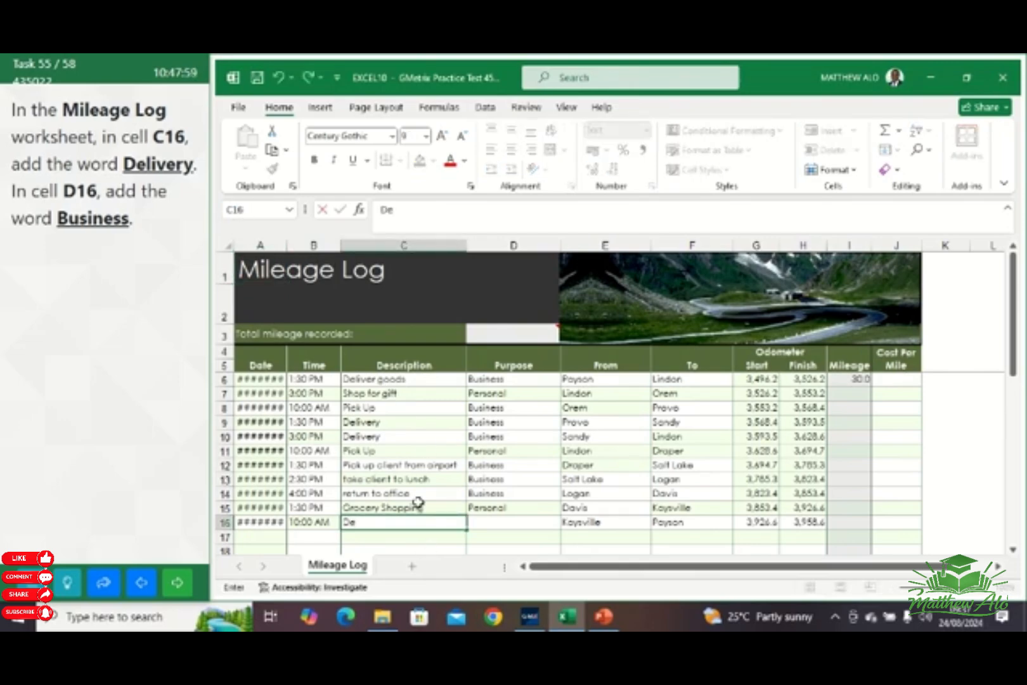
type("livery")
key("Return")
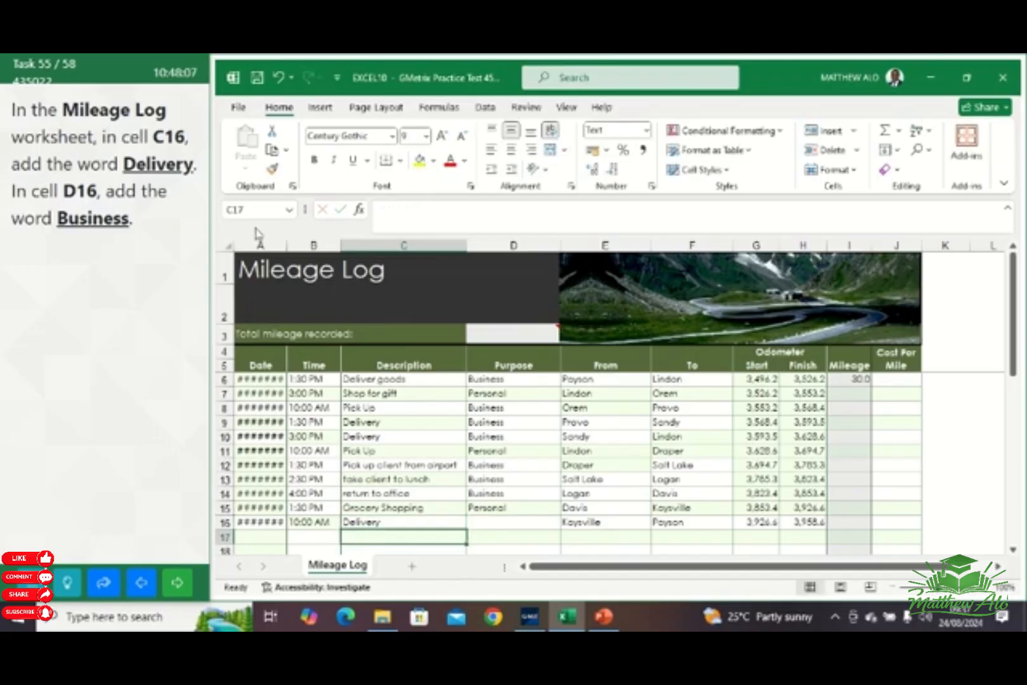
Enter the word Business in cell D16 and advance to the next task
left_click(246, 210)
left_click(248, 209)
left_click(501, 524)
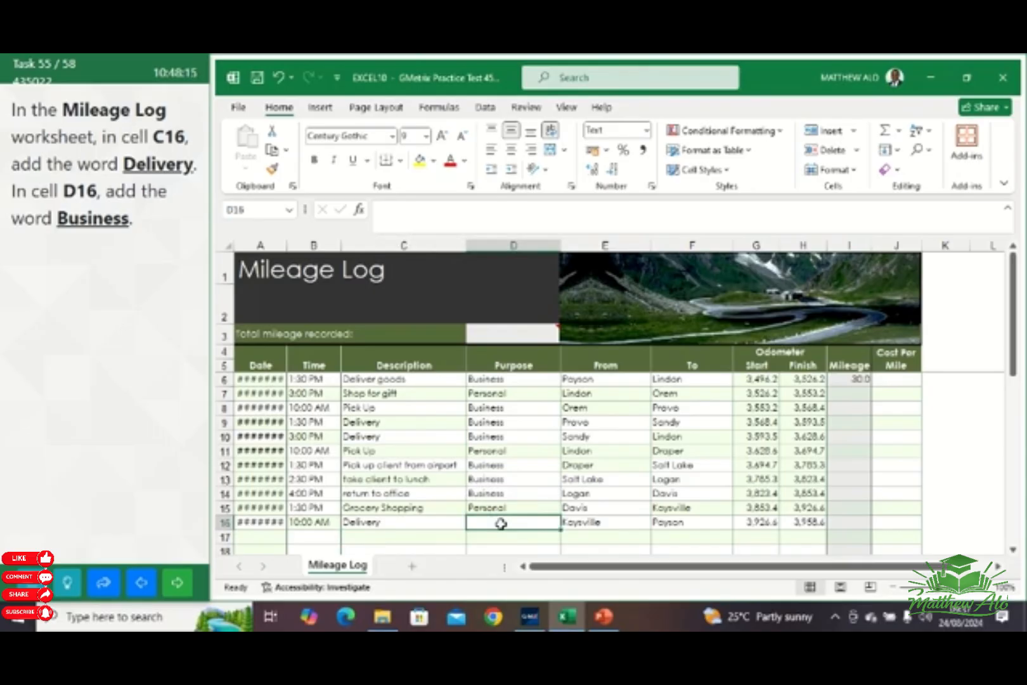
type("Business")
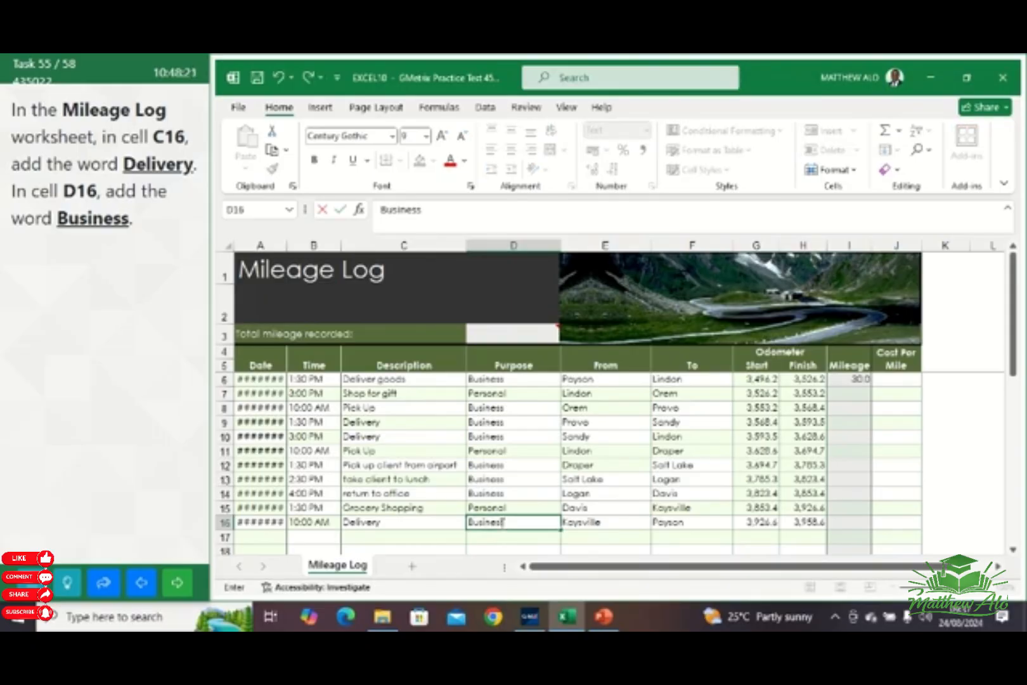
key("Return")
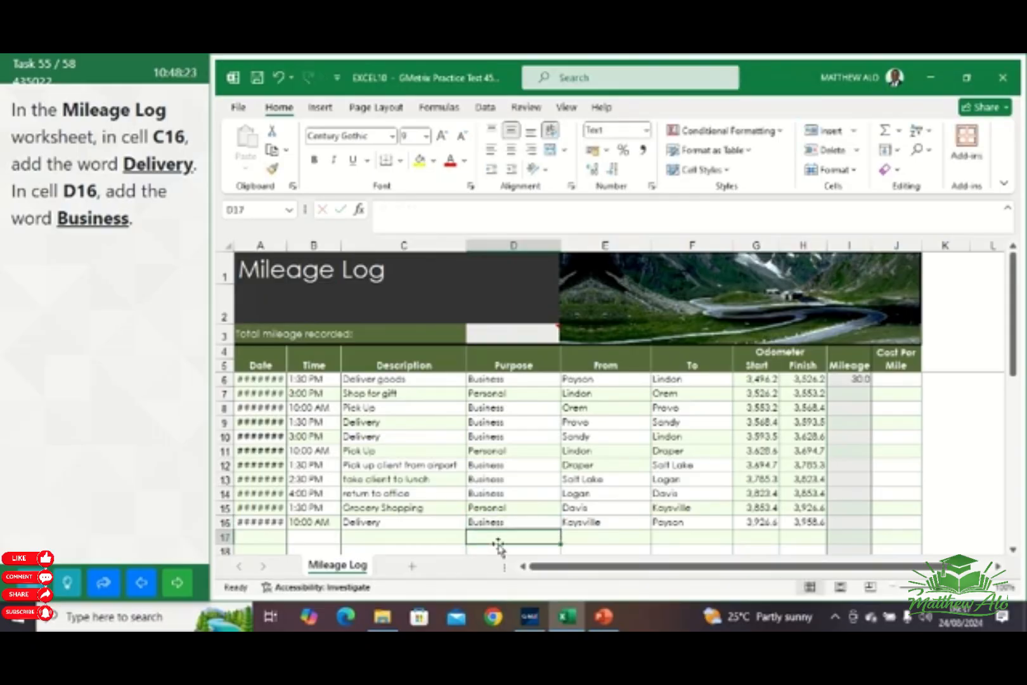
left_click(177, 582)
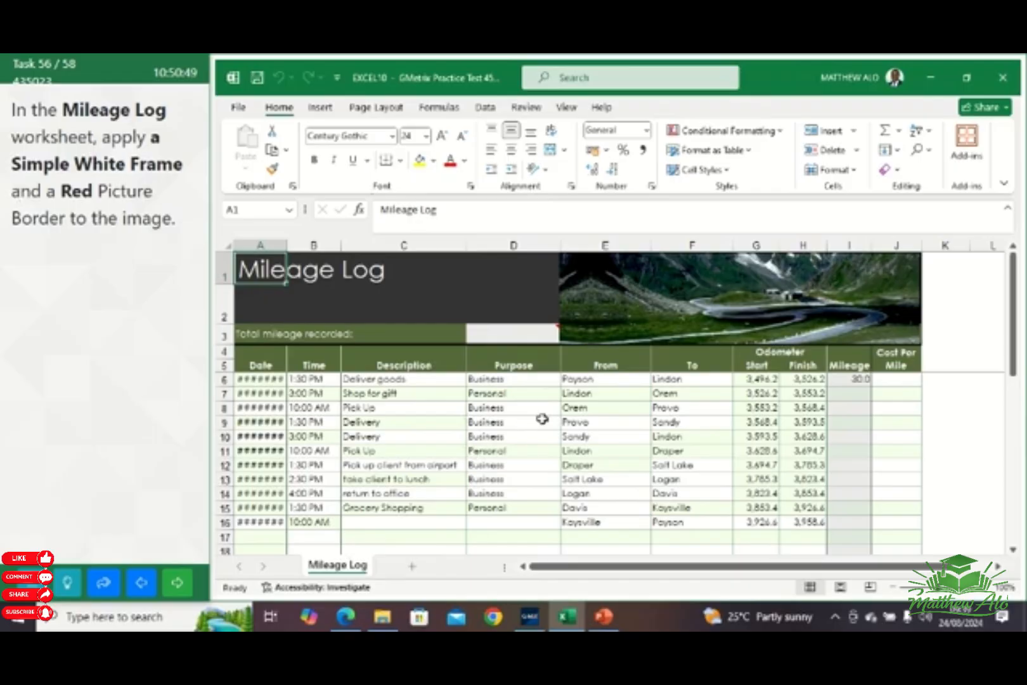
Apply the Simple Frame, White picture style to the road image in the Mileage Log header
left_click(740, 316)
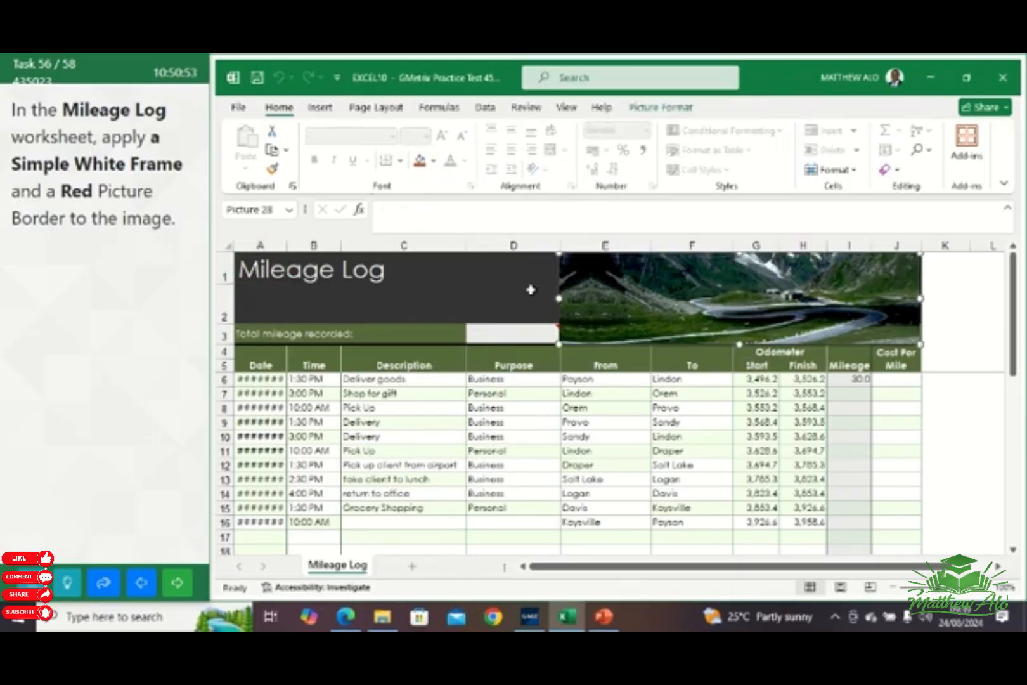
left_click(672, 112)
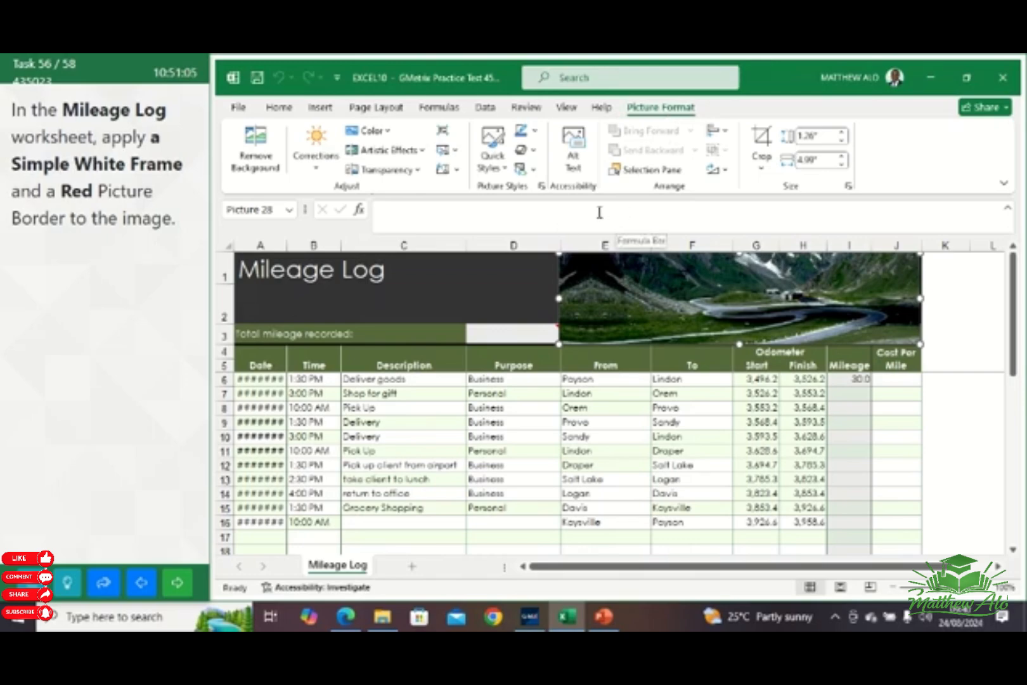
left_click(495, 164)
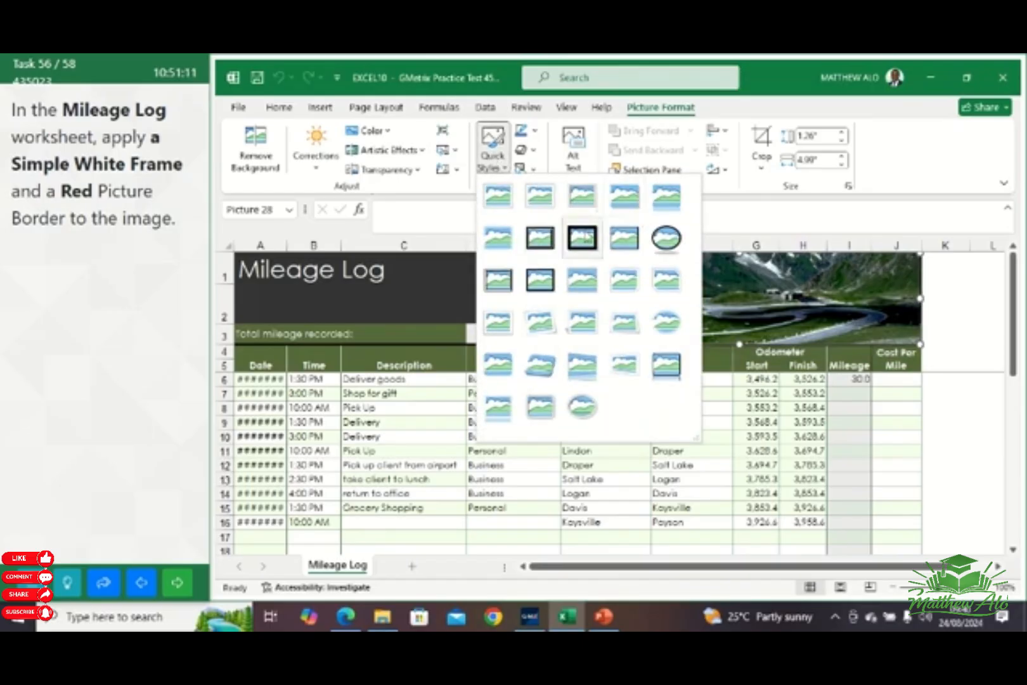
left_click(500, 198)
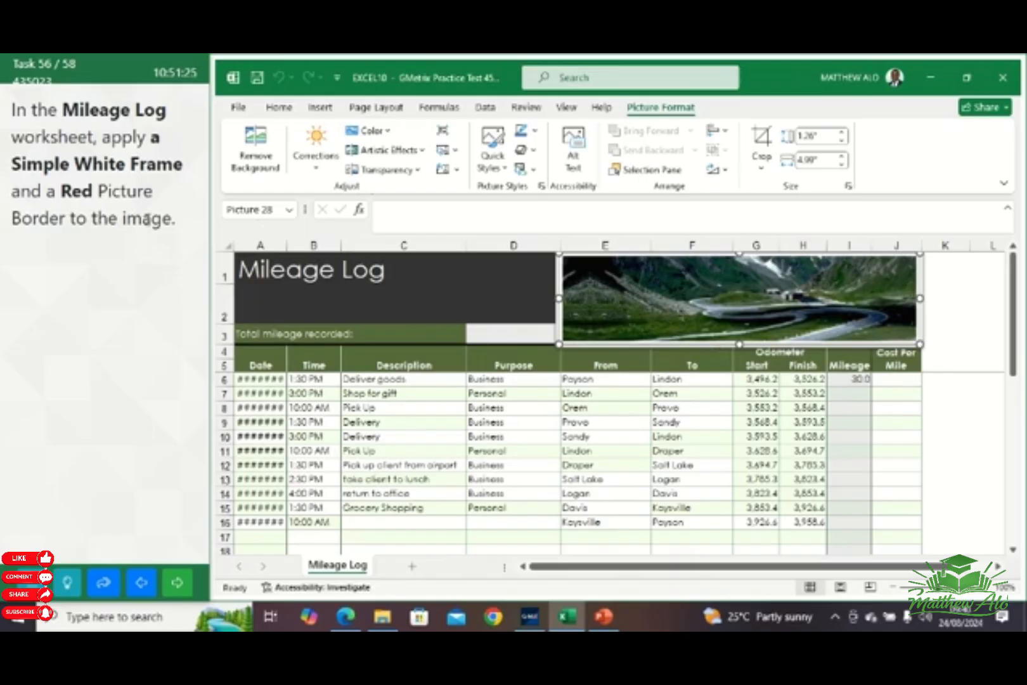
Apply a Red picture border to the road image in the Mileage Log header and advance to the next task
left_click(536, 133)
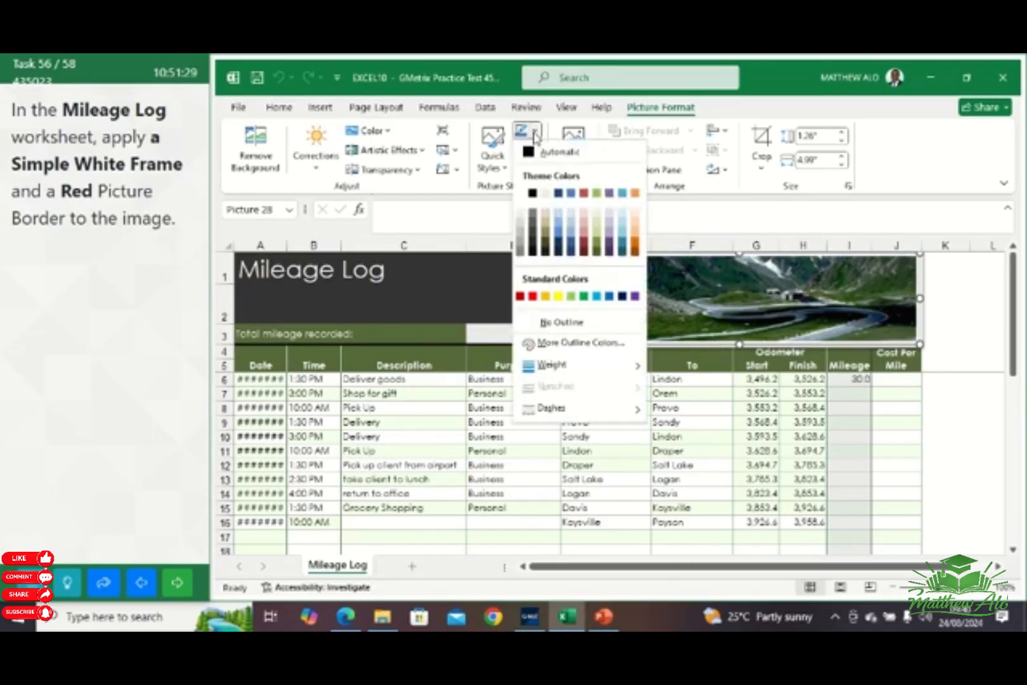
left_click(533, 296)
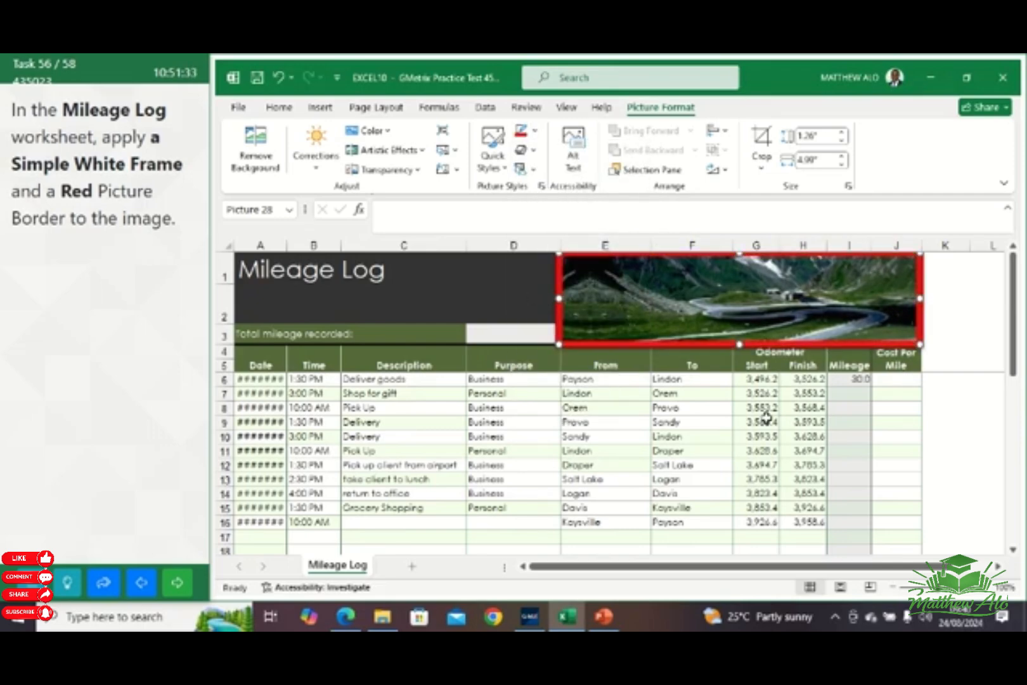
left_click(901, 421)
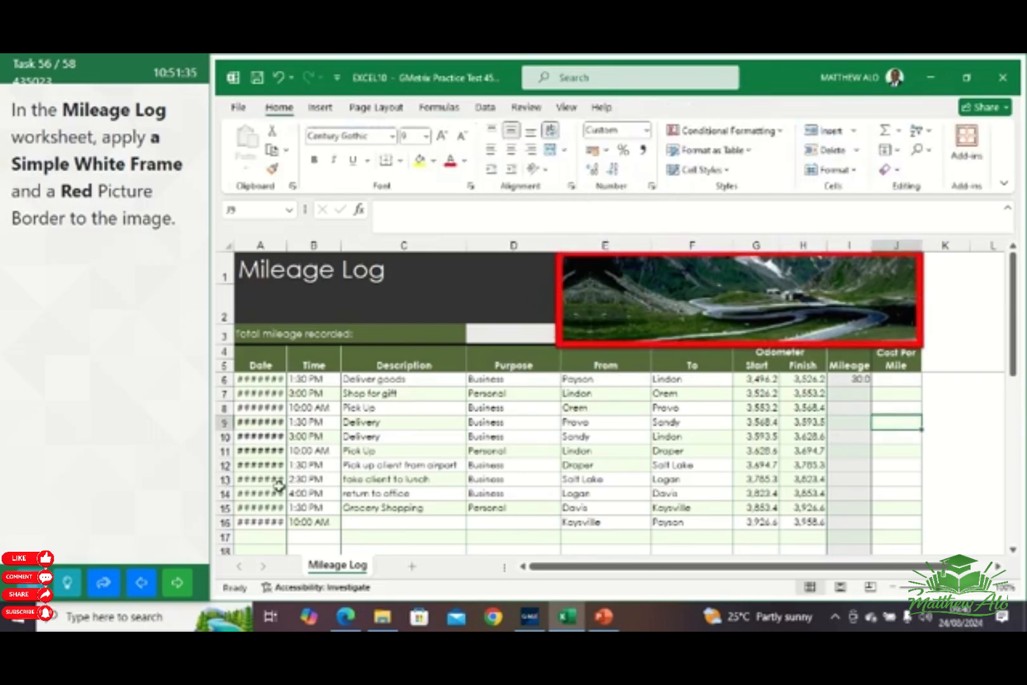
left_click(189, 582)
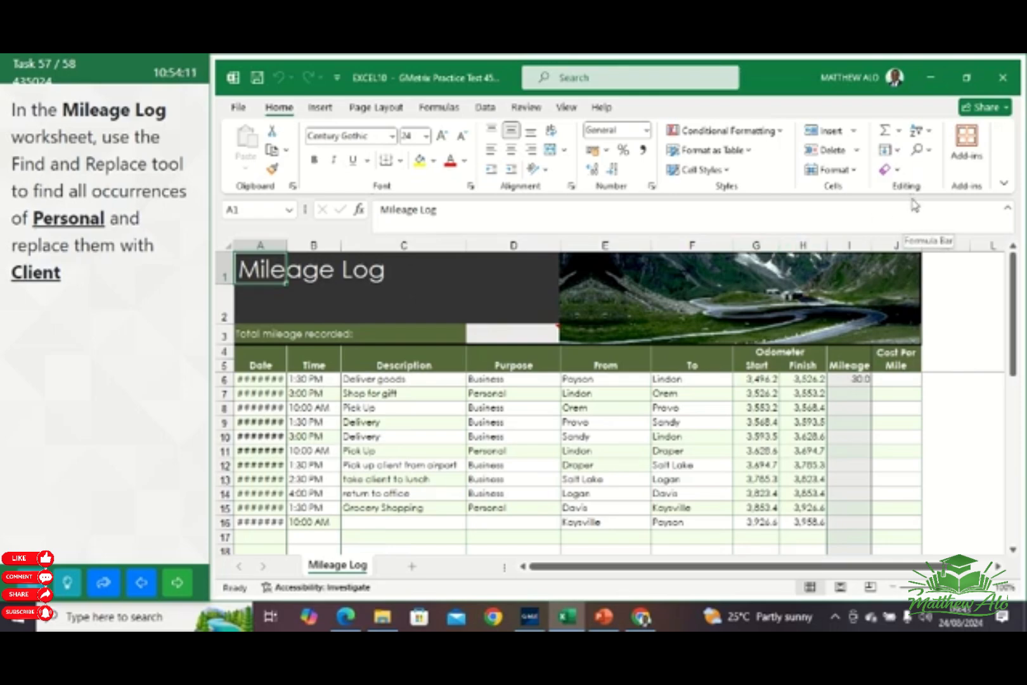
Replace all occurrences of Personal with Client in the Mileage Log worksheet and advance to the next task
left_click(929, 152)
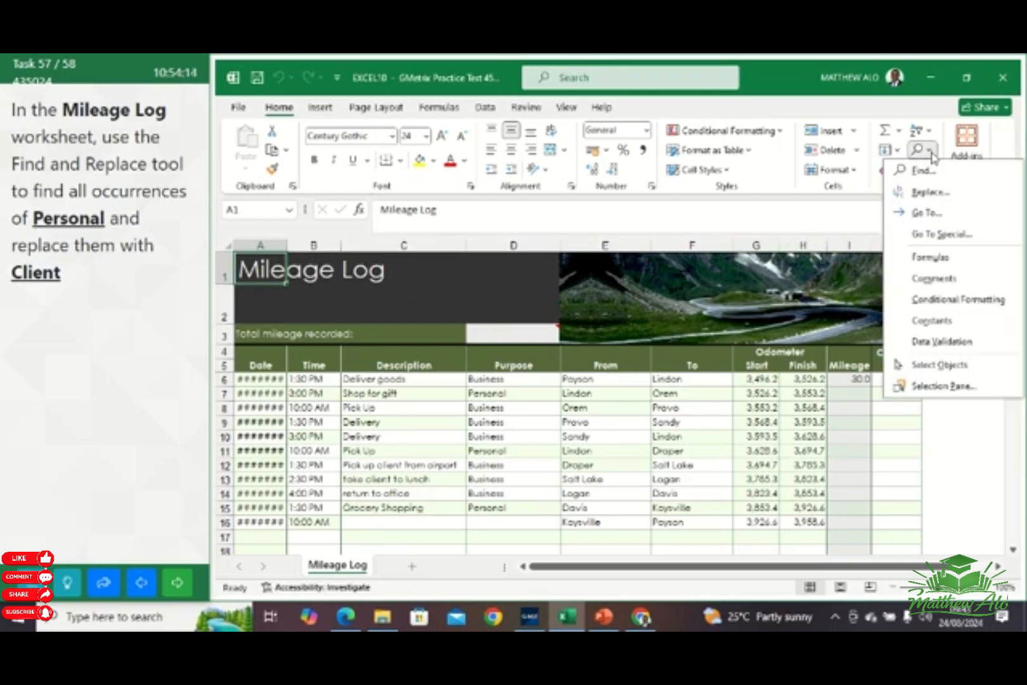
left_click(935, 194)
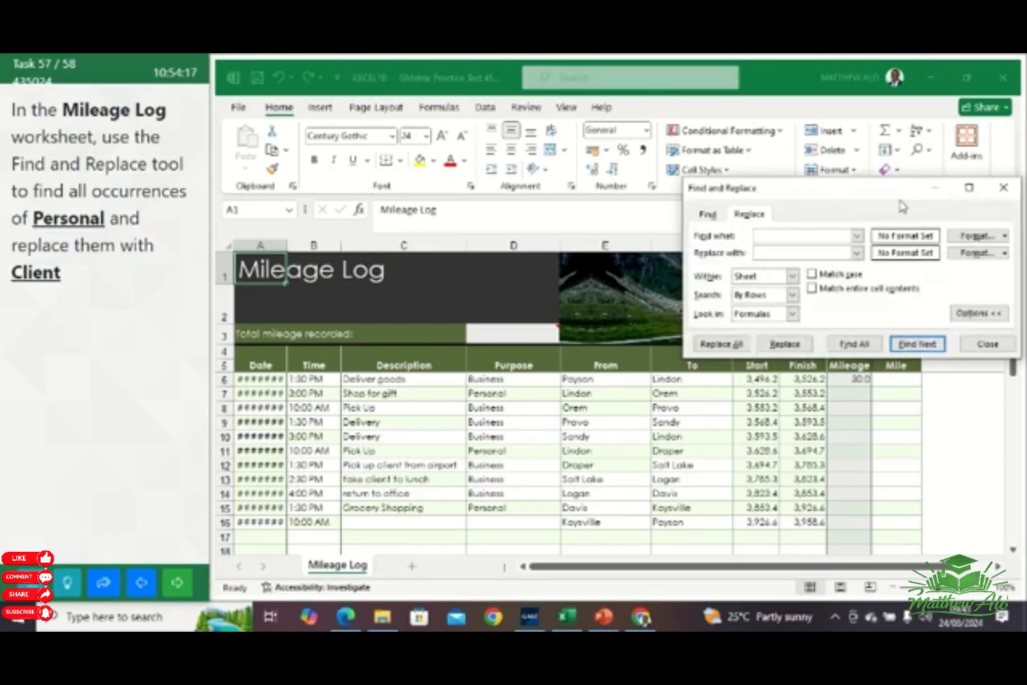
left_click_drag(877, 196, 719, 173)
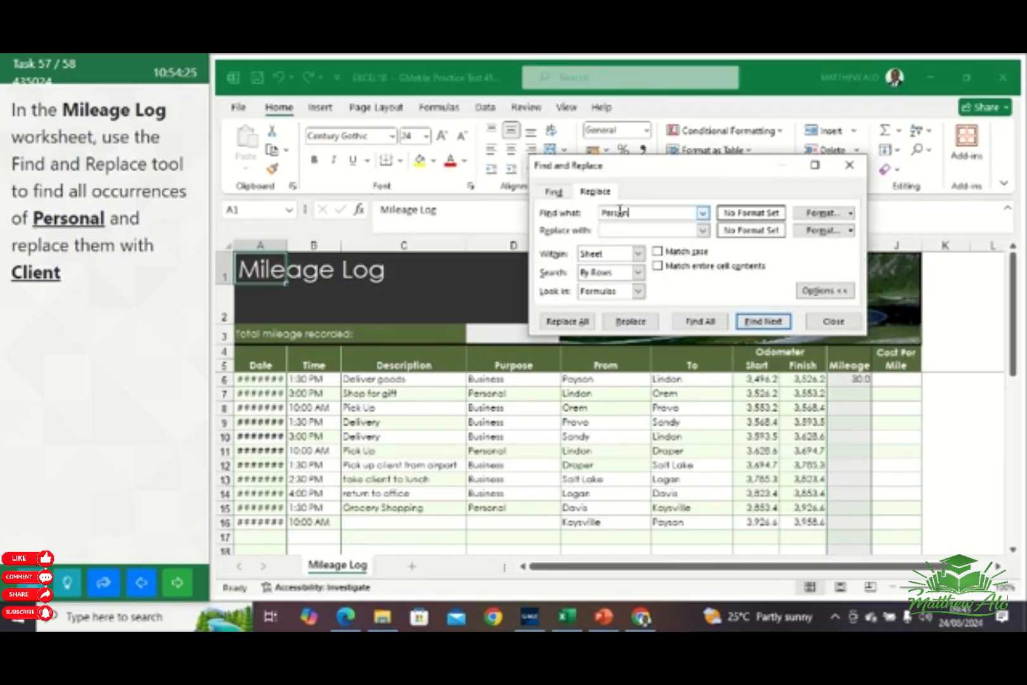
left_click(653, 230)
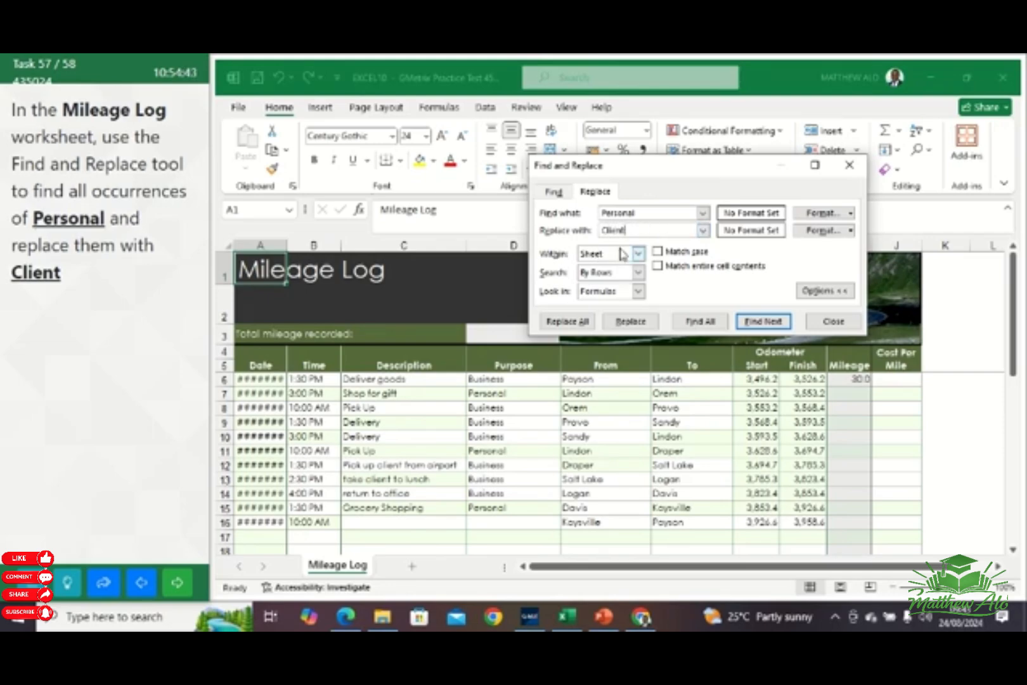
left_click(568, 322)
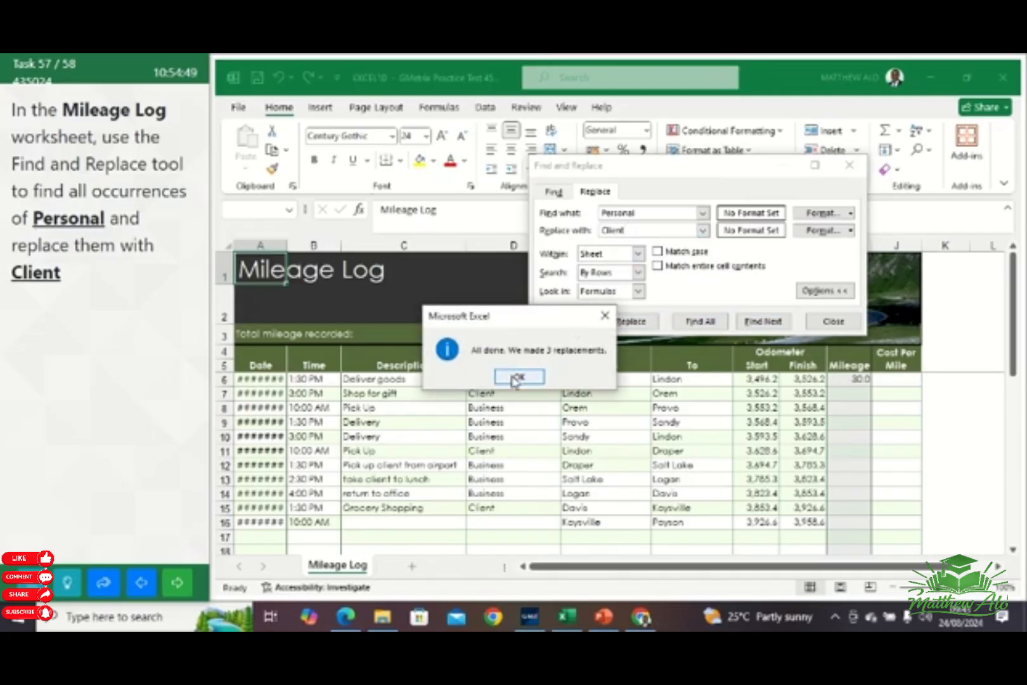
left_click(517, 377)
left_click(831, 325)
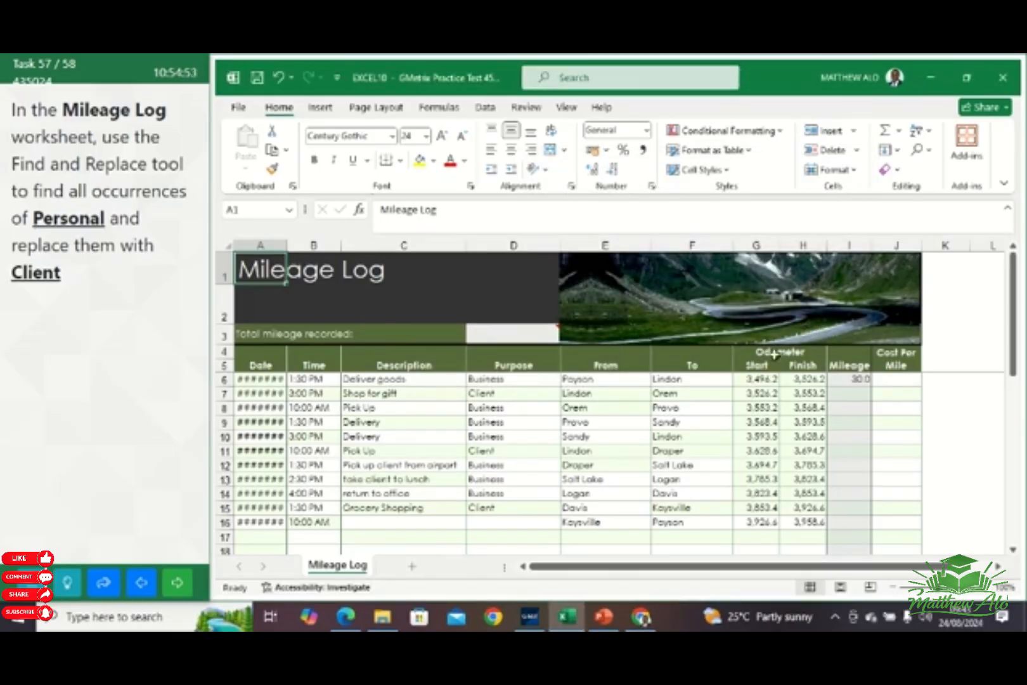
left_click(180, 585)
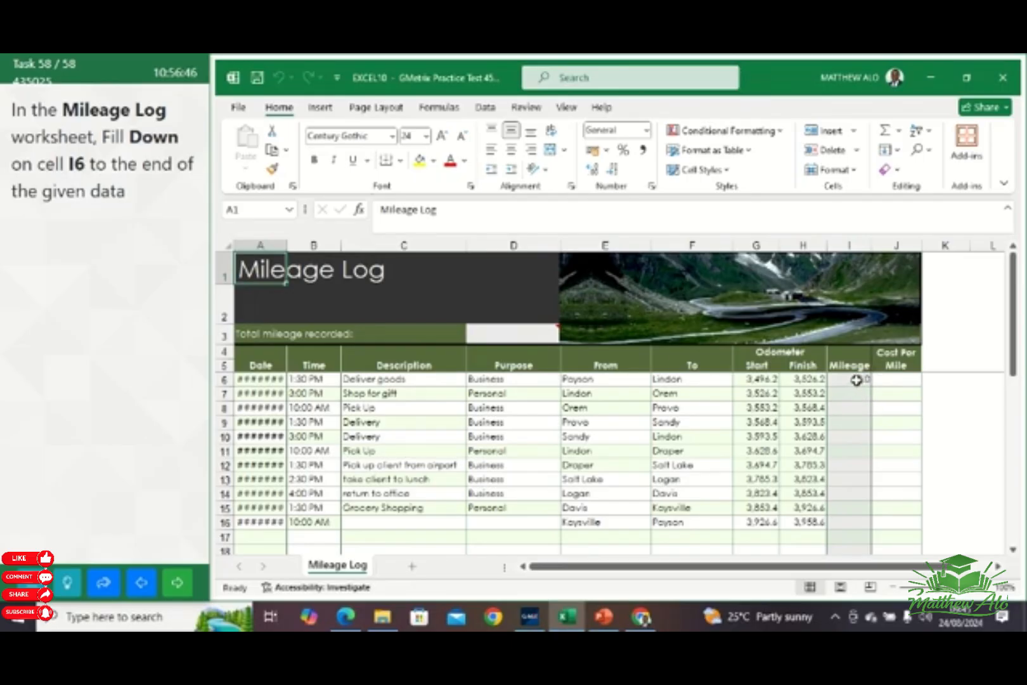
Fill the Mileage formula in cell I6 down through cell I16 of the Mileage Log worksheet
left_click_drag(856, 380, 842, 521)
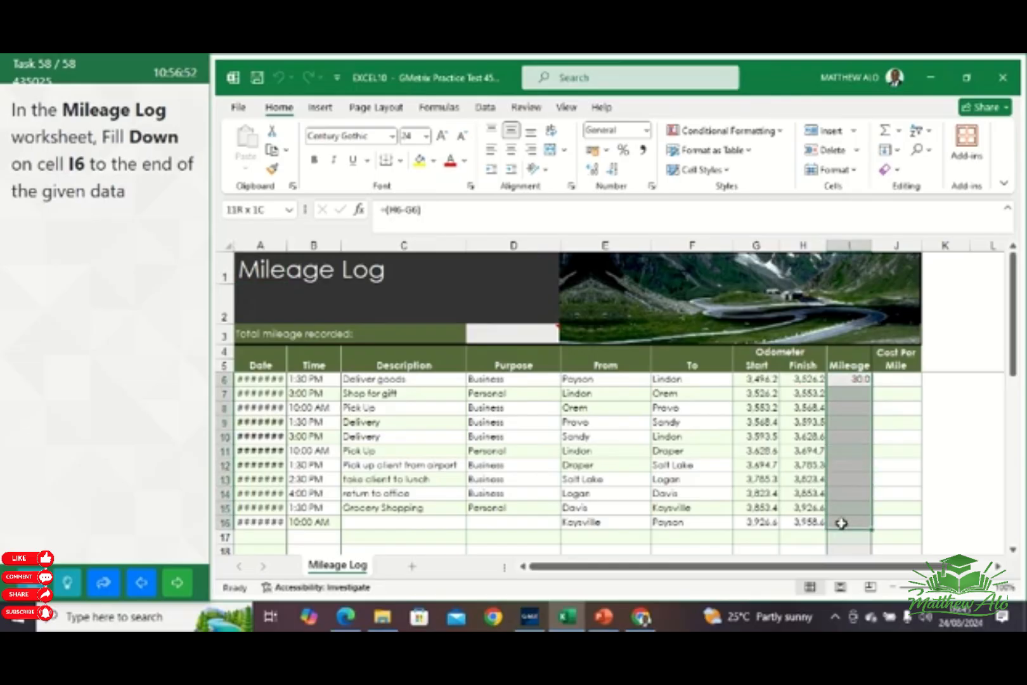
left_click_drag(842, 524, 842, 523)
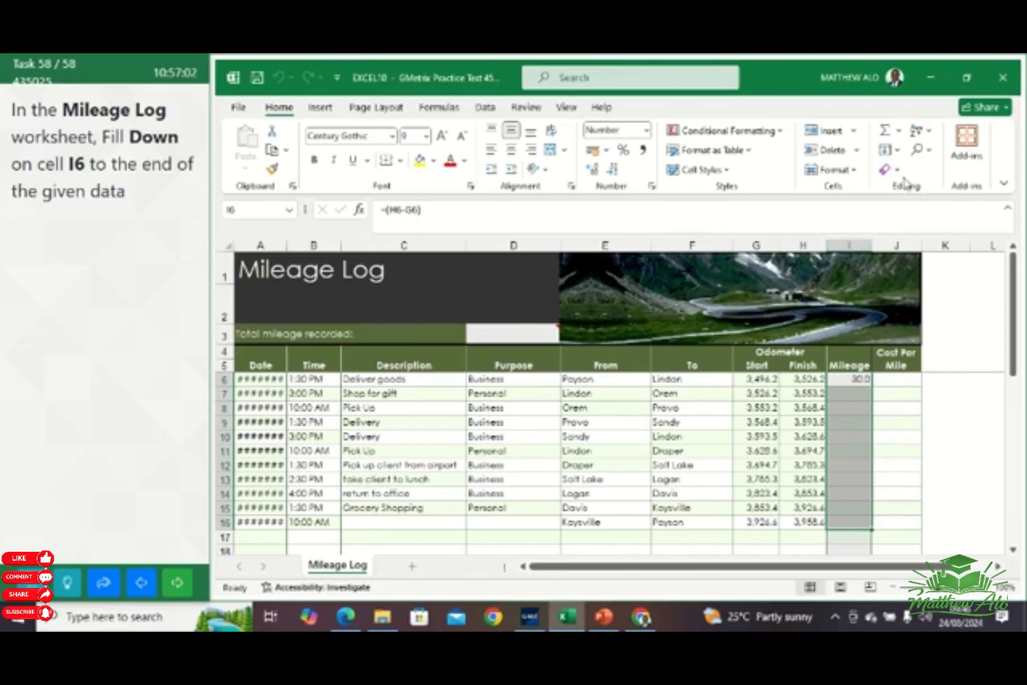
left_click(897, 150)
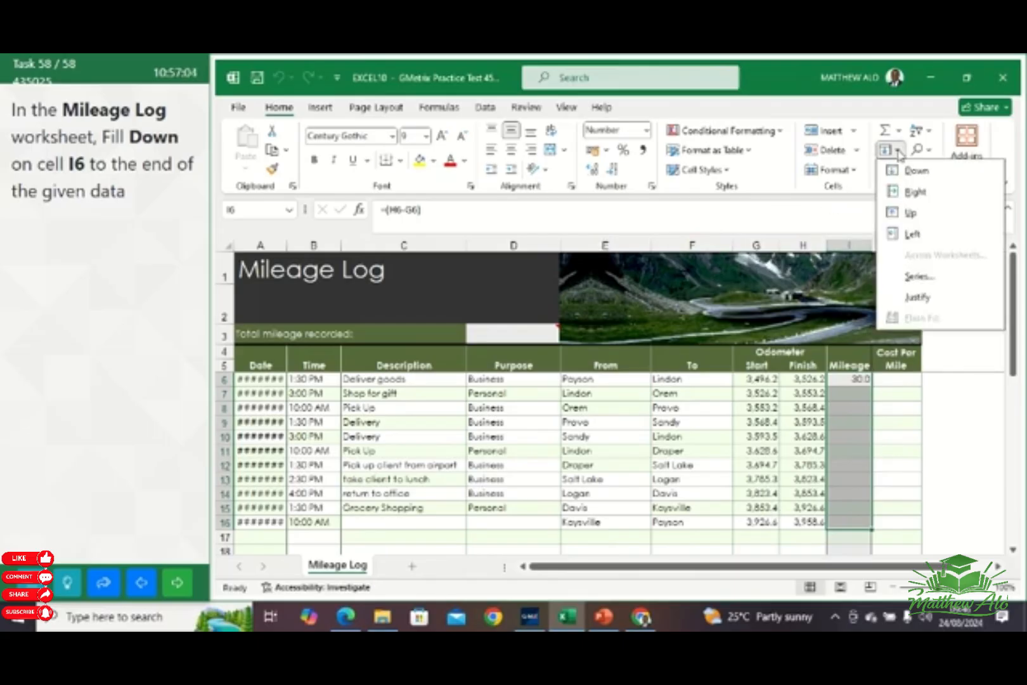
left_click(898, 152)
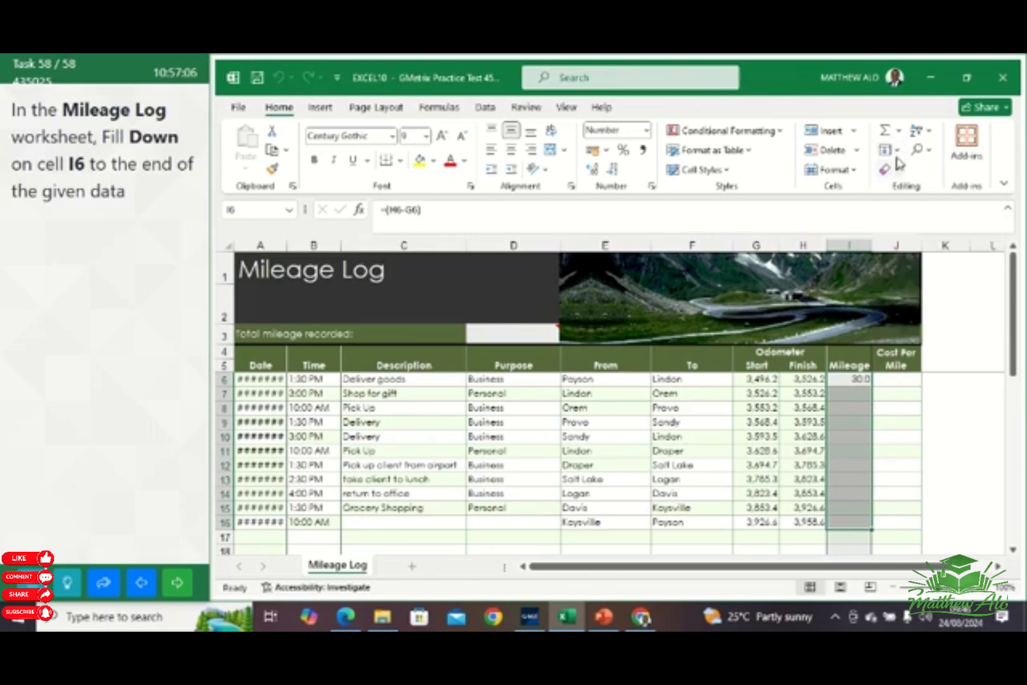
left_click(898, 151)
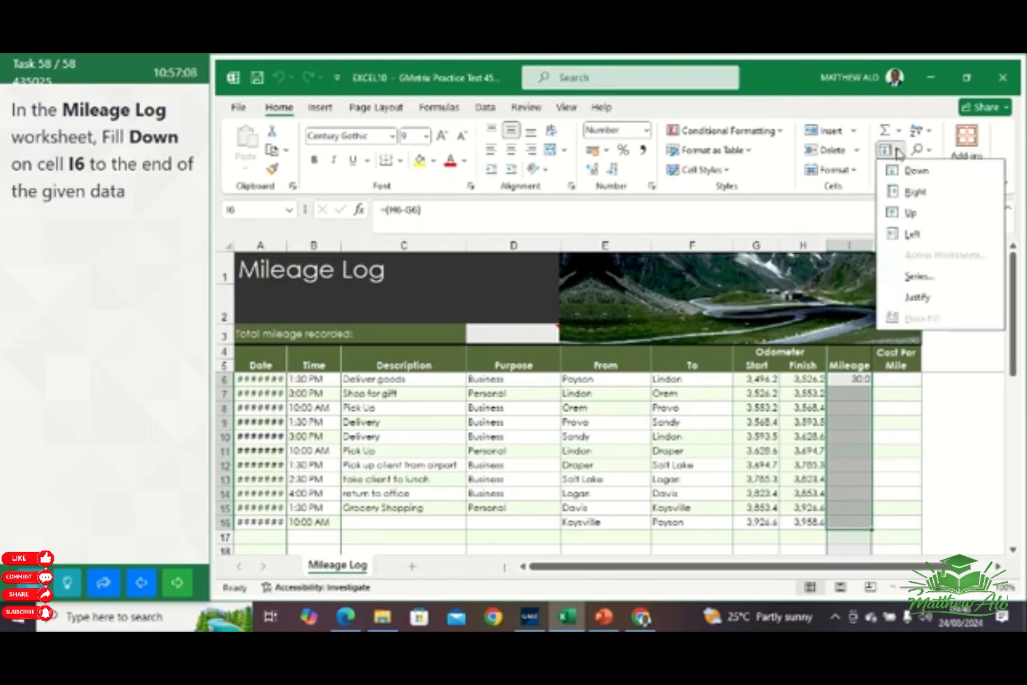
left_click(917, 173)
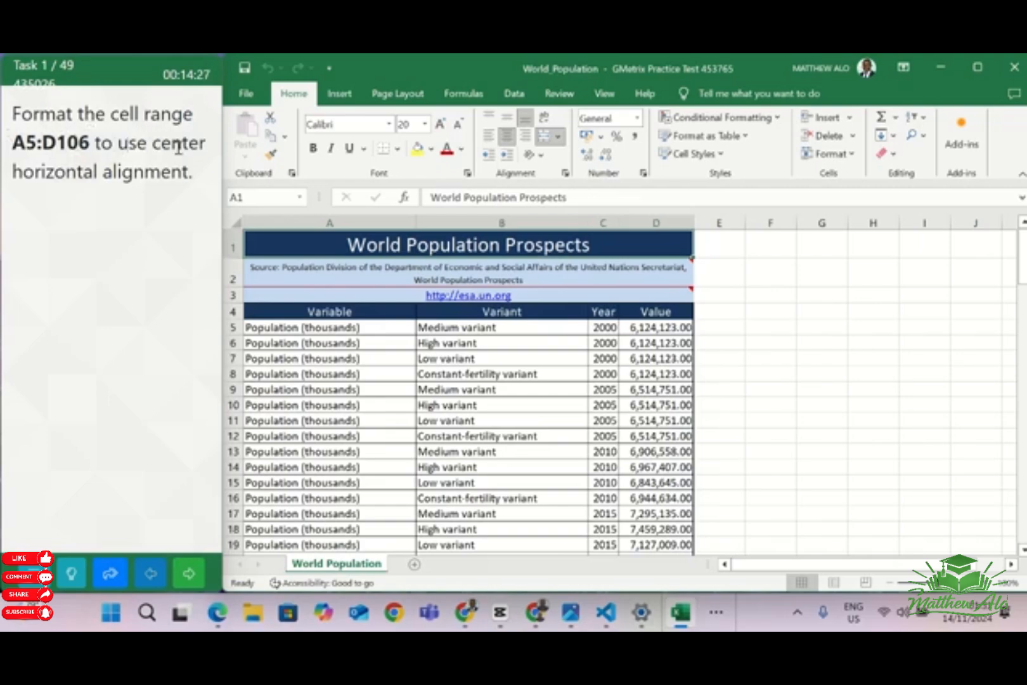
Set the horizontal alignment of cell range A5:D106 in the World Population worksheet to Center
left_click(260, 197)
key("Return")
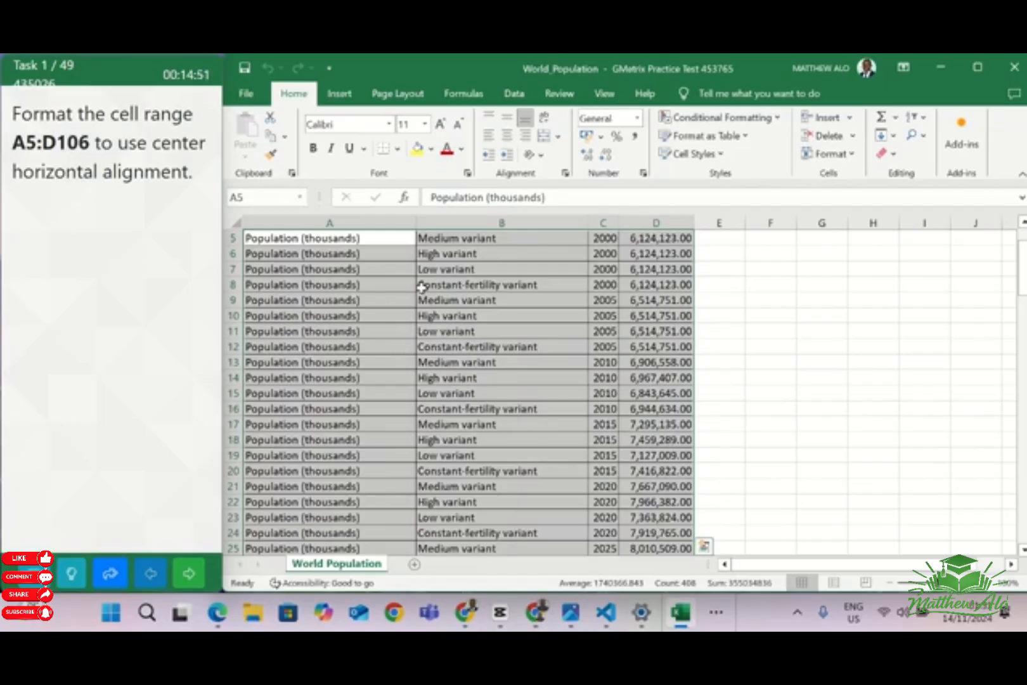
left_click(565, 174)
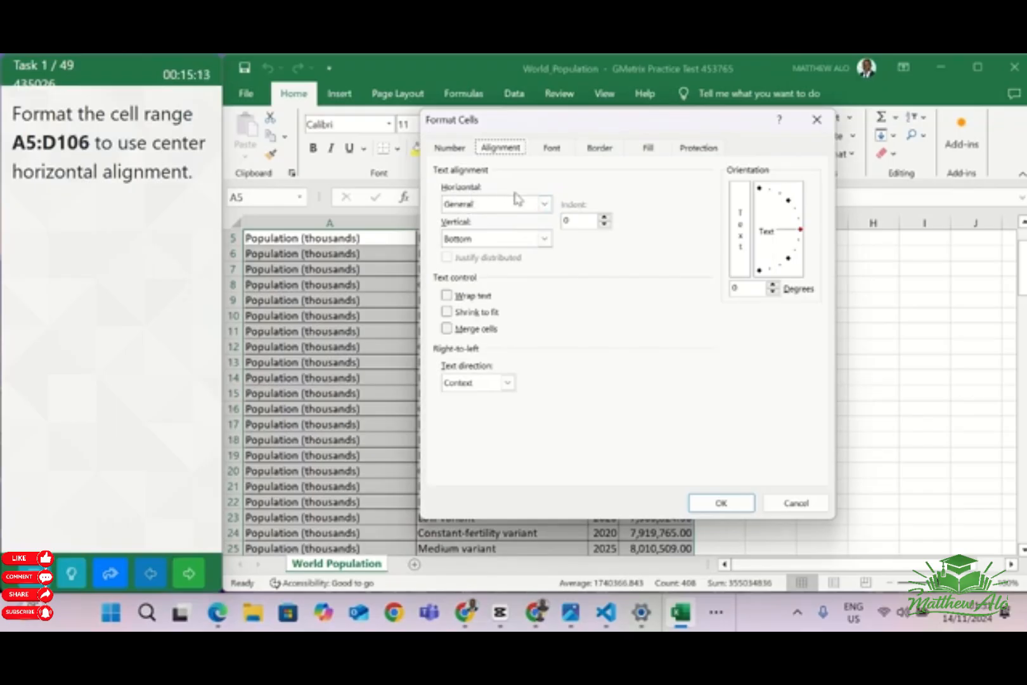
left_click(544, 204)
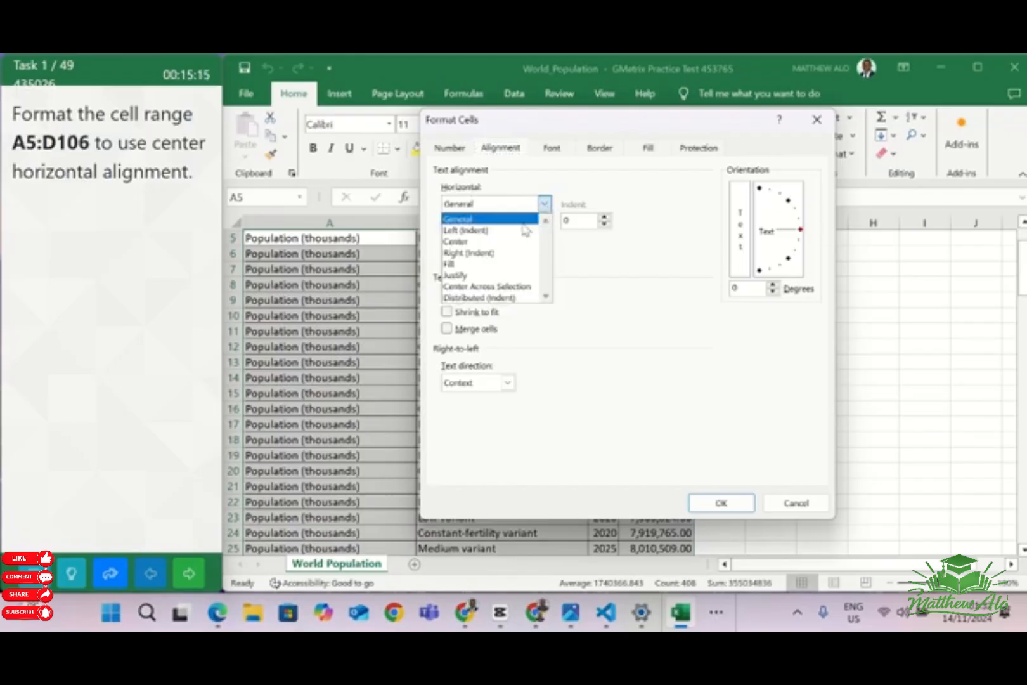
left_click(477, 242)
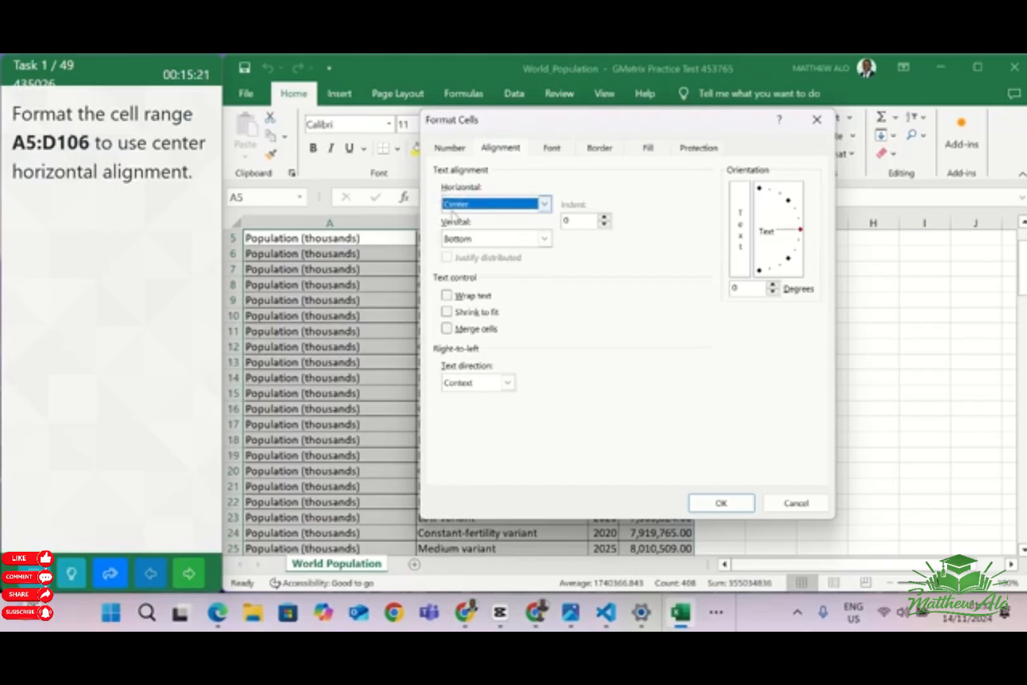
left_click(720, 501)
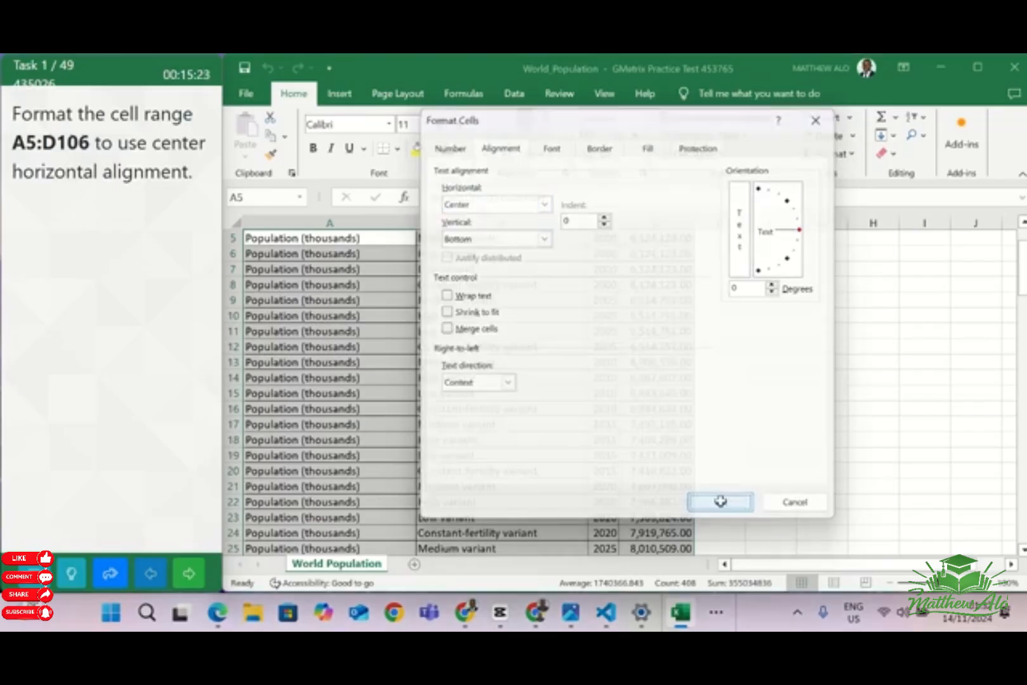
left_click(832, 352)
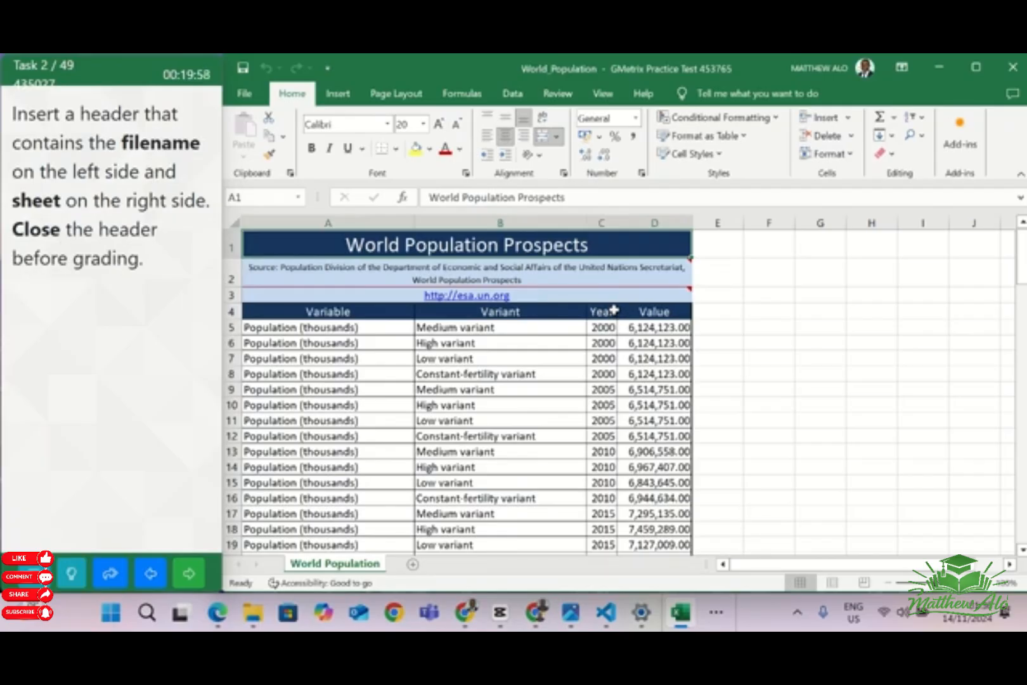
Insert a header in the World Population worksheet with the File Name element in its left section
left_click(346, 95)
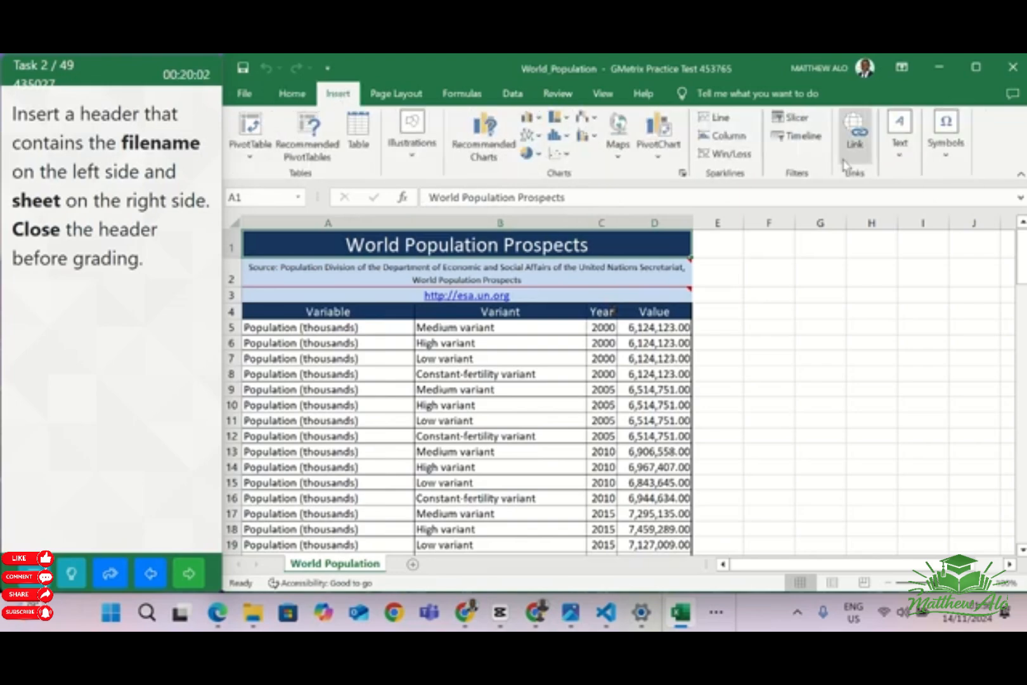
left_click(901, 158)
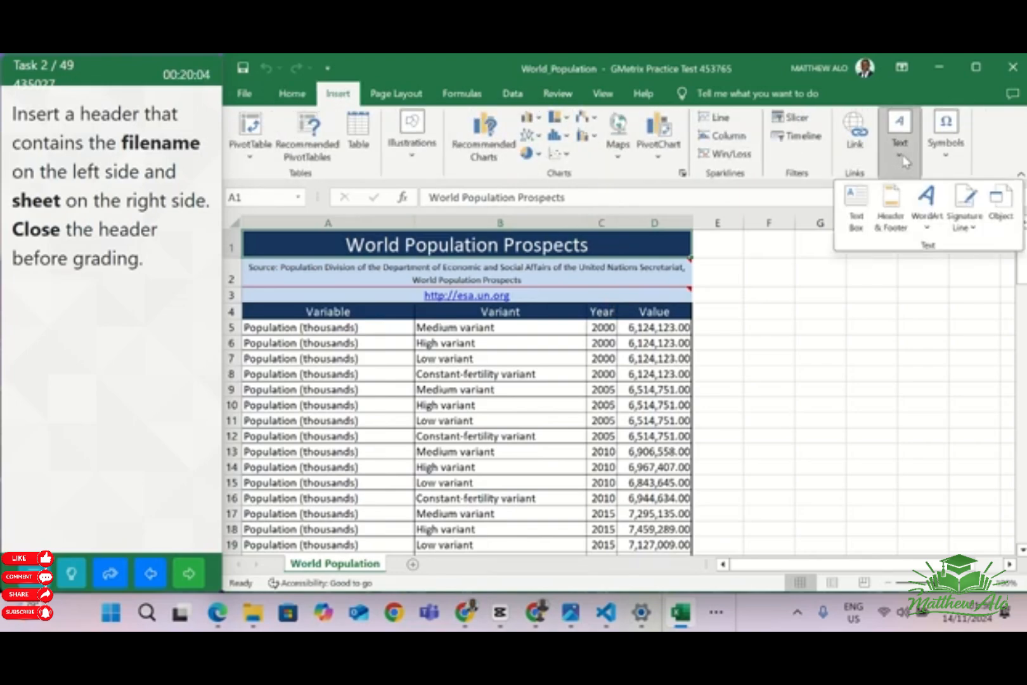
left_click(889, 215)
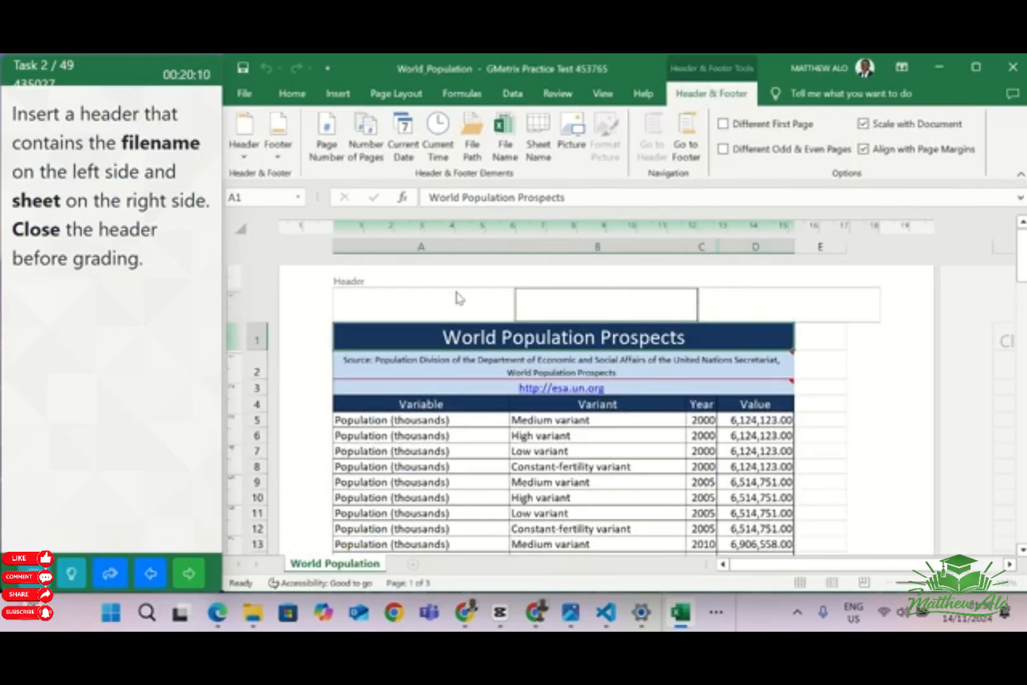
left_click(452, 304)
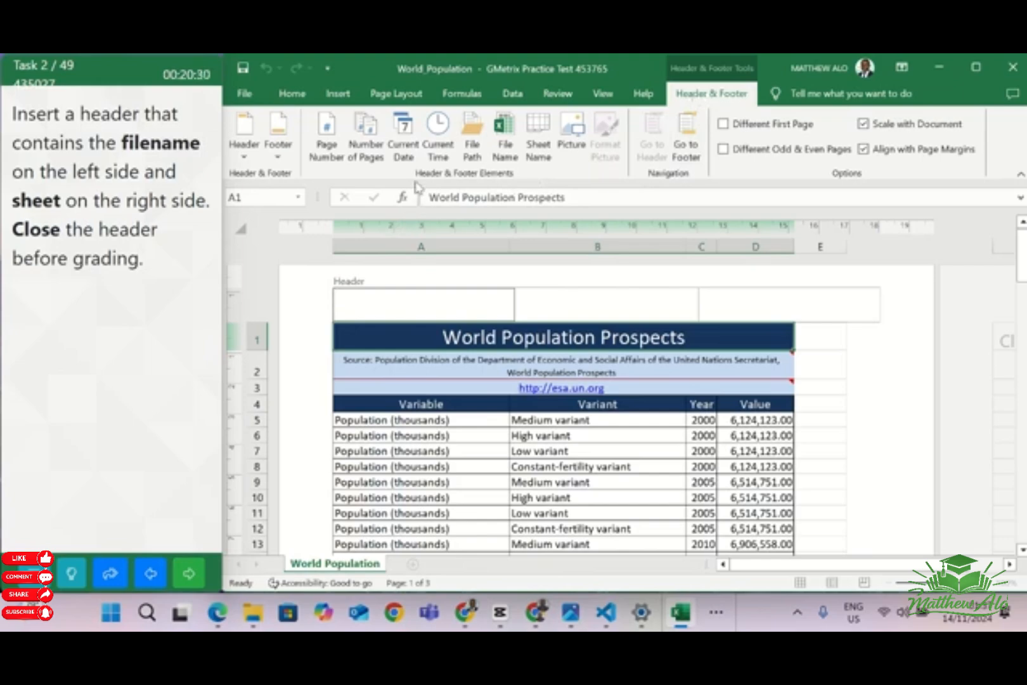
left_click(505, 149)
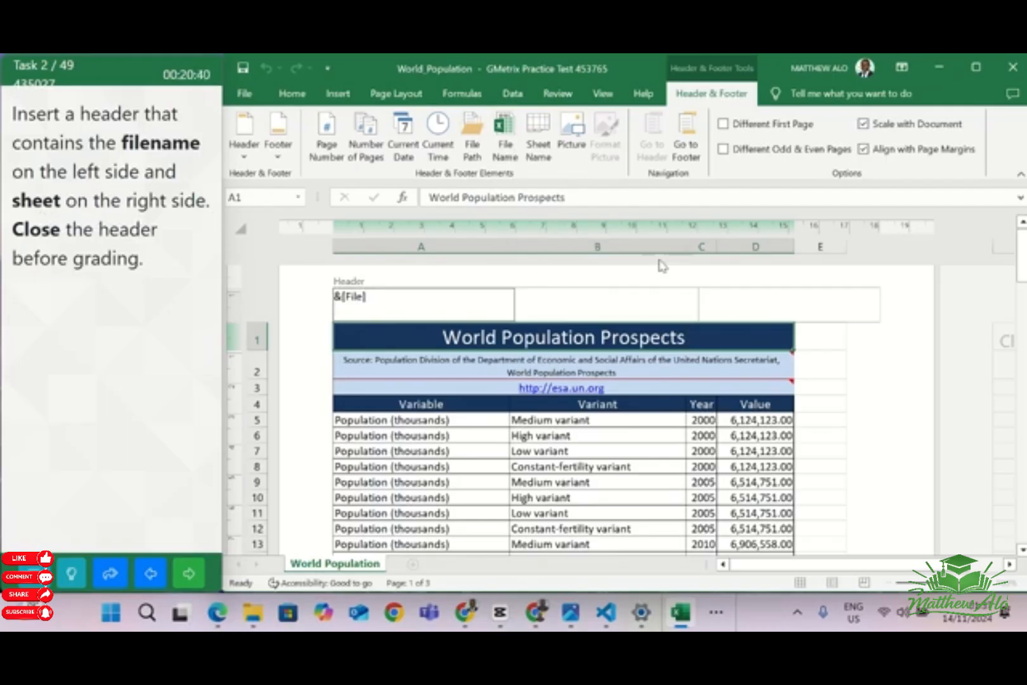
Add the Sheet Name element to the header's right section and close the header
left_click(725, 310)
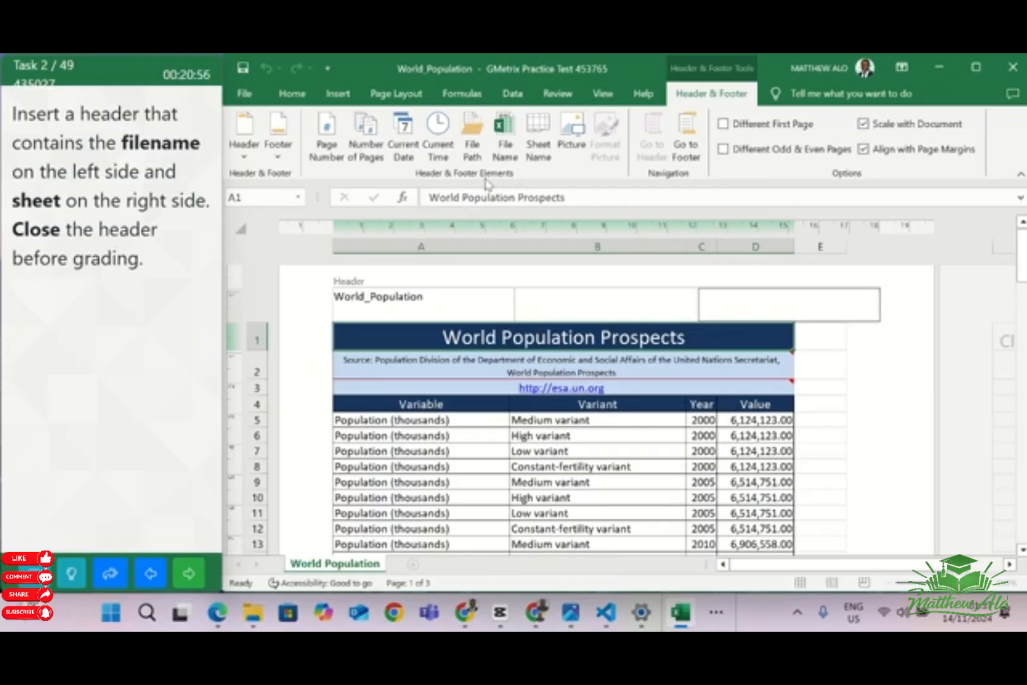
left_click(546, 154)
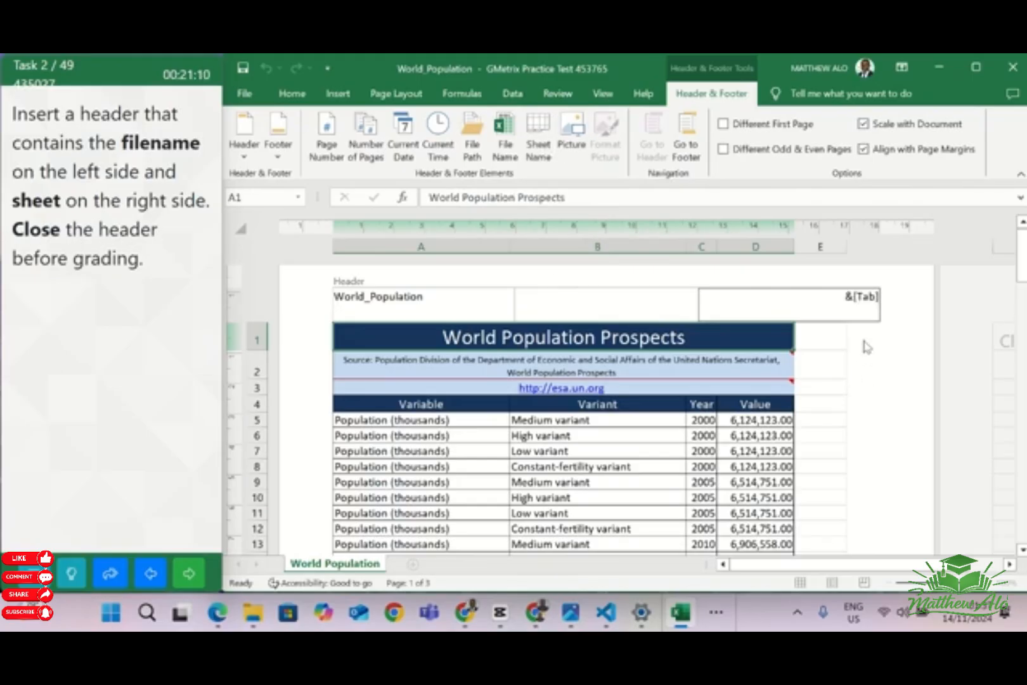
left_click(833, 340)
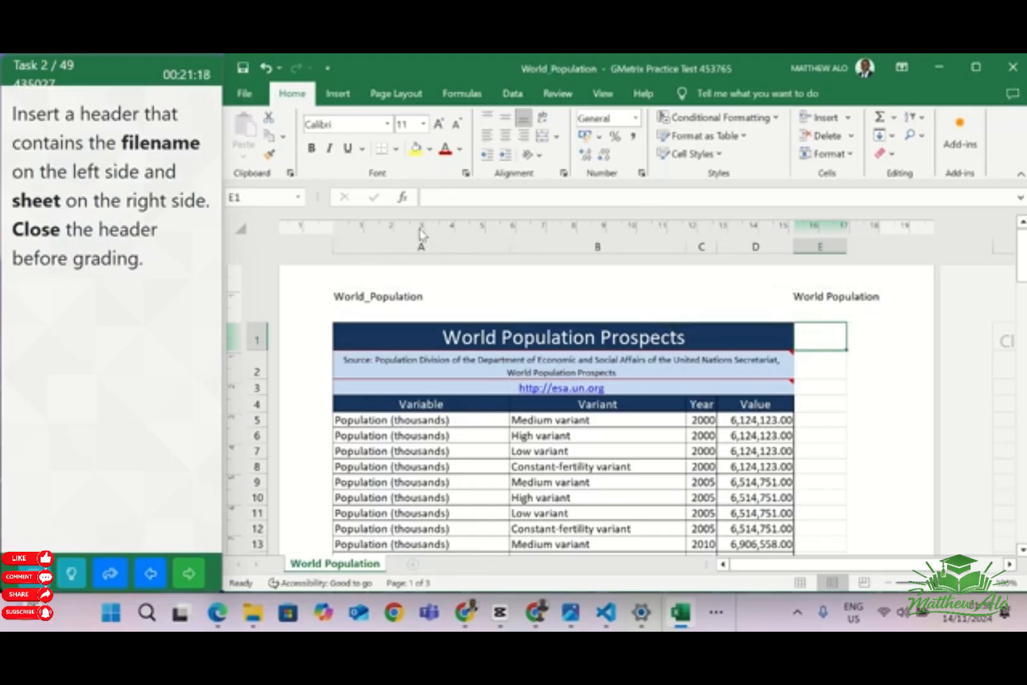
left_click(563, 300)
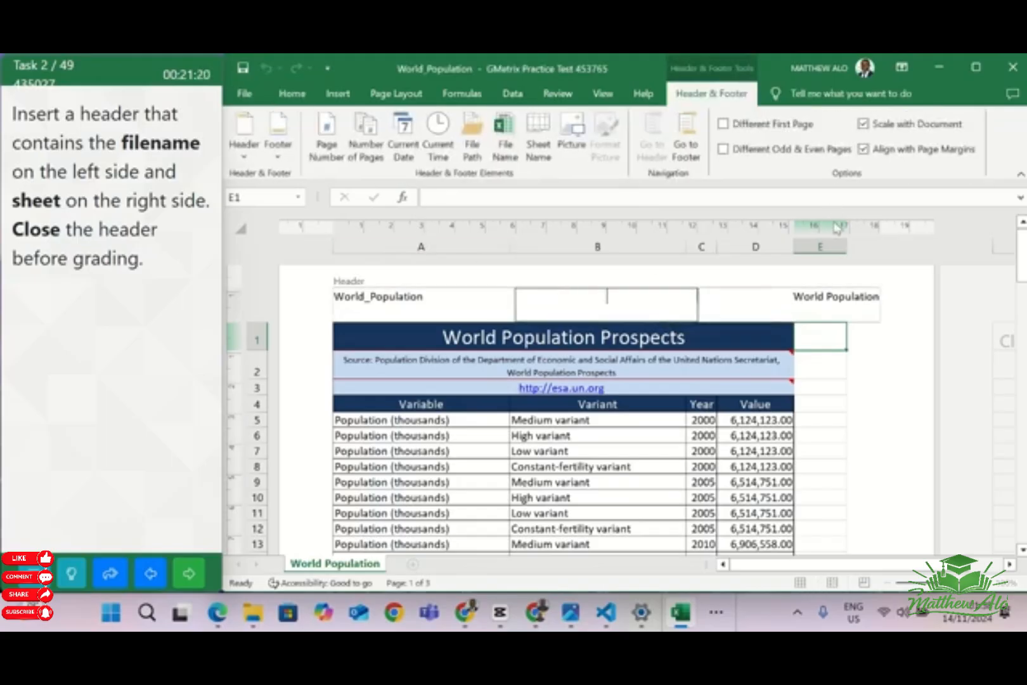
left_click(851, 384)
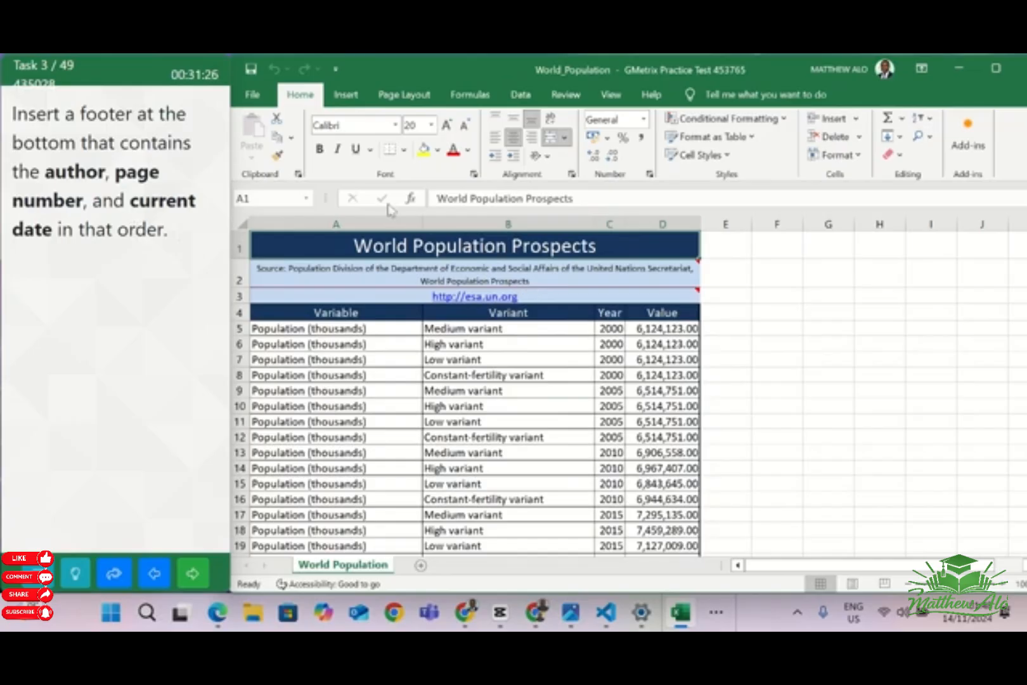
Insert the preset footer containing the author, page number and current date, in that order, in the World Population worksheet
left_click(346, 95)
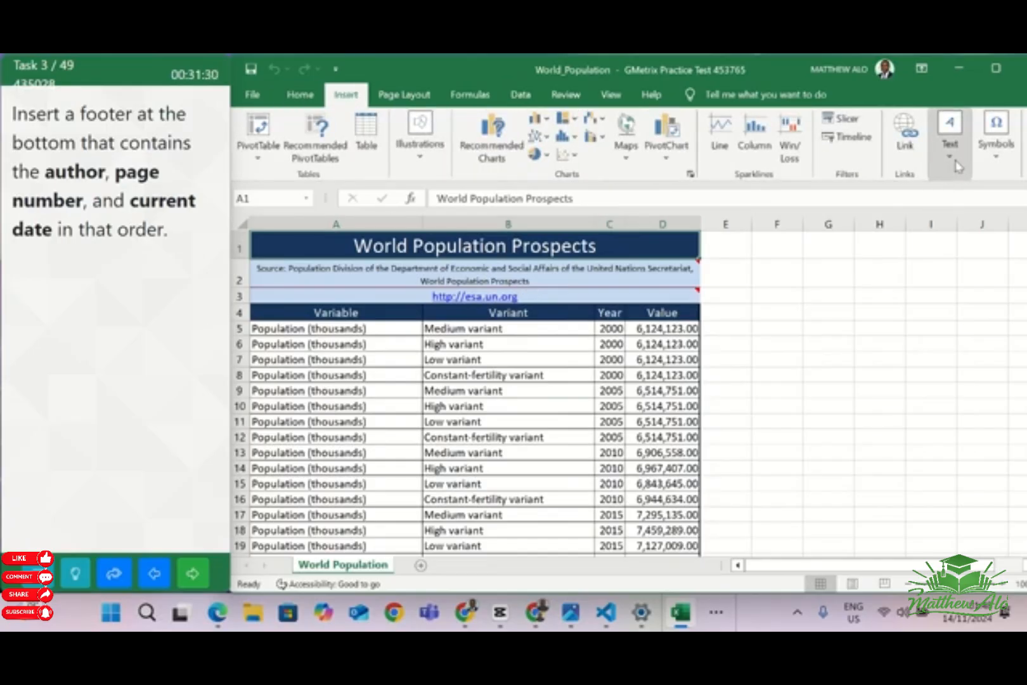
left_click(955, 165)
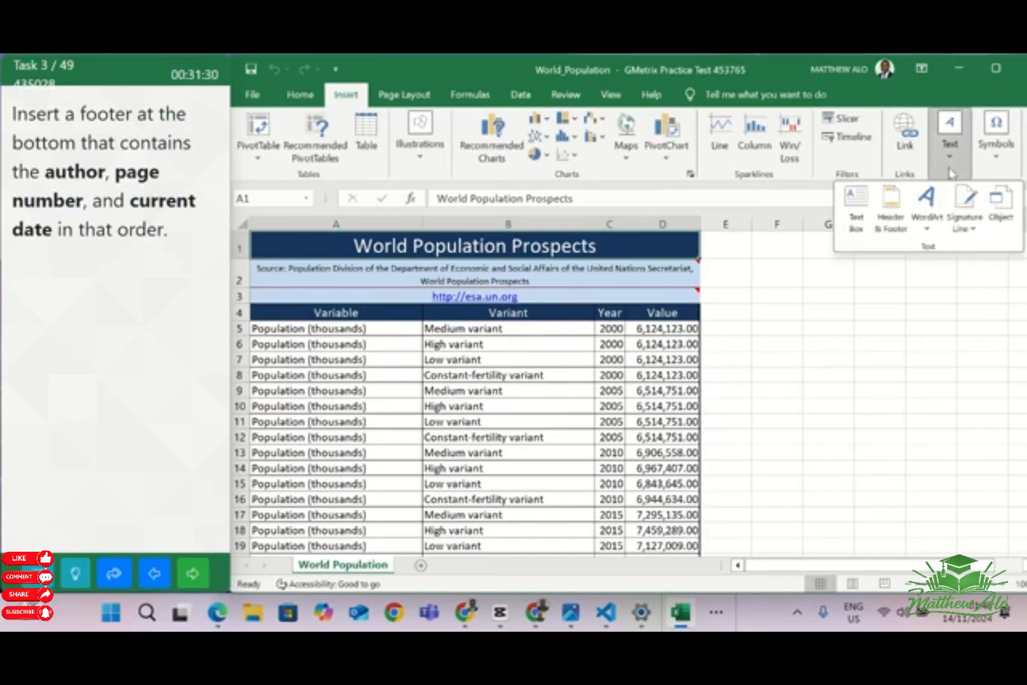
left_click(891, 203)
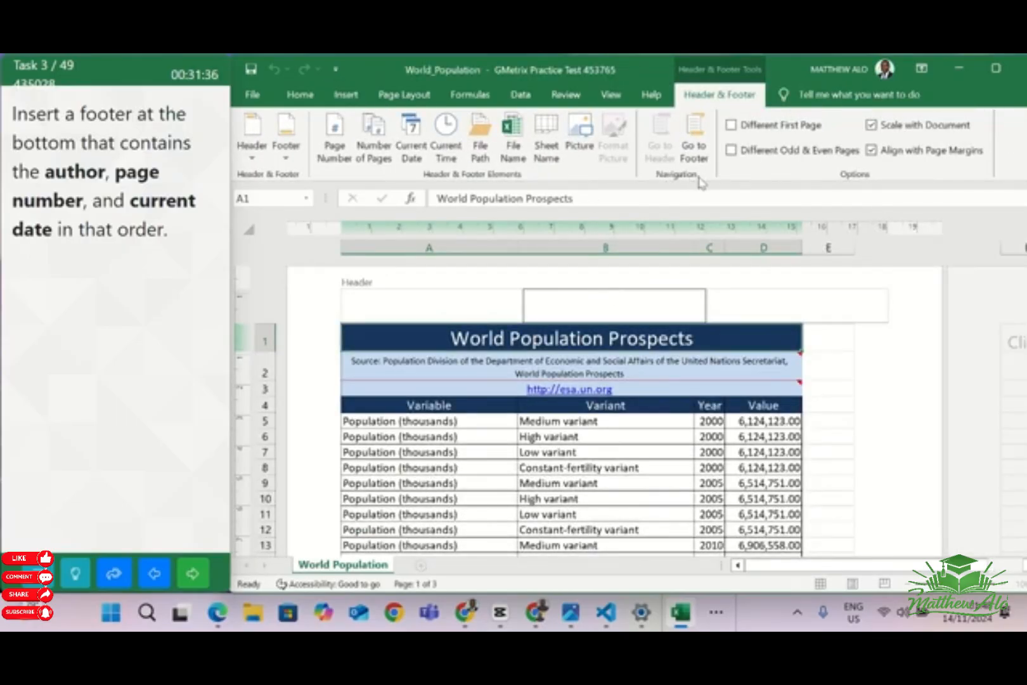
left_click(705, 146)
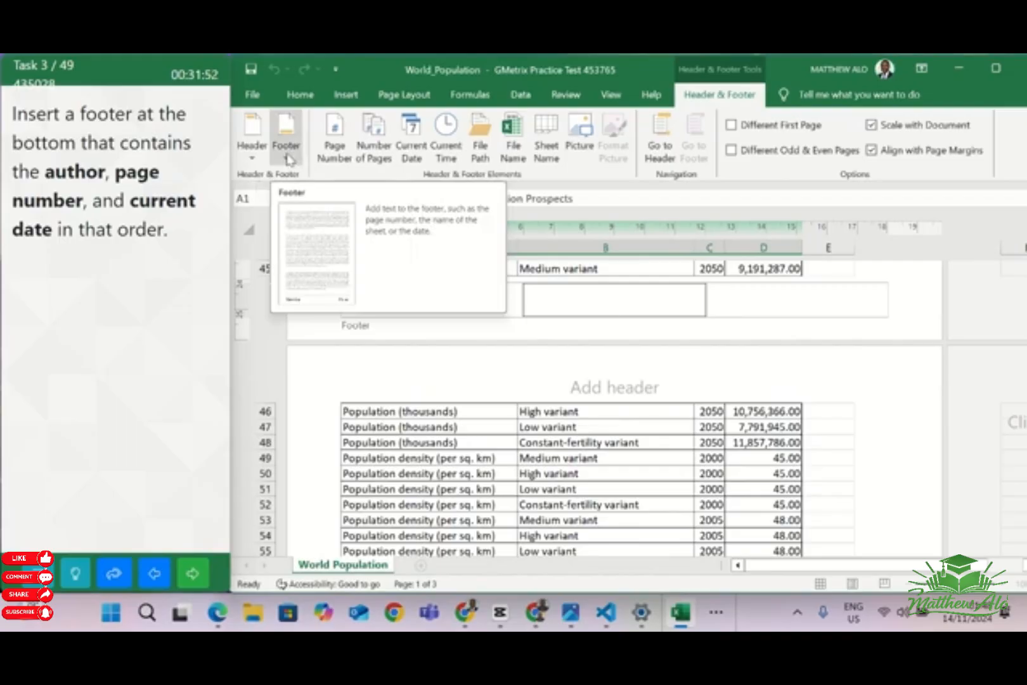
left_click(288, 158)
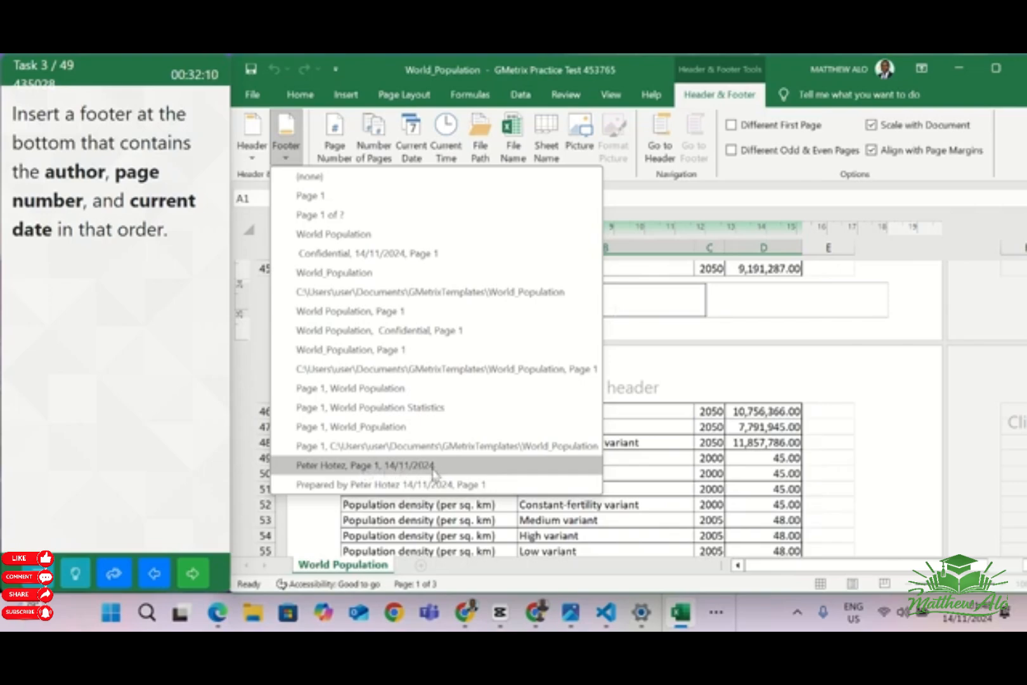
left_click(364, 469)
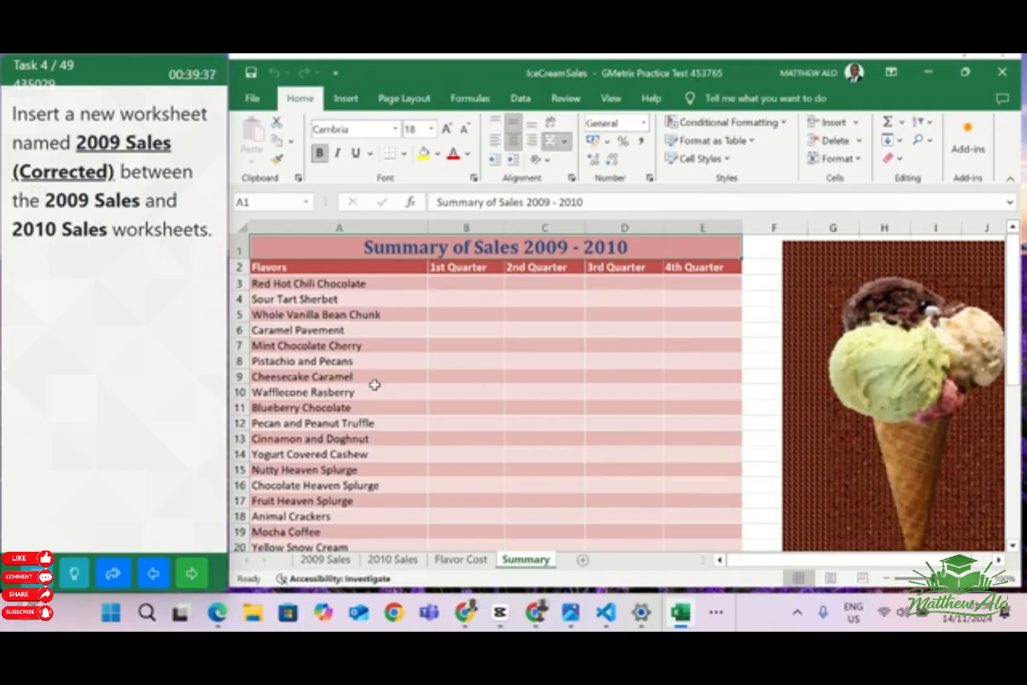
Insert a new worksheet between the 2009 Sales and 2010 Sales worksheets of the IceCreamSales workbook
left_click(393, 560)
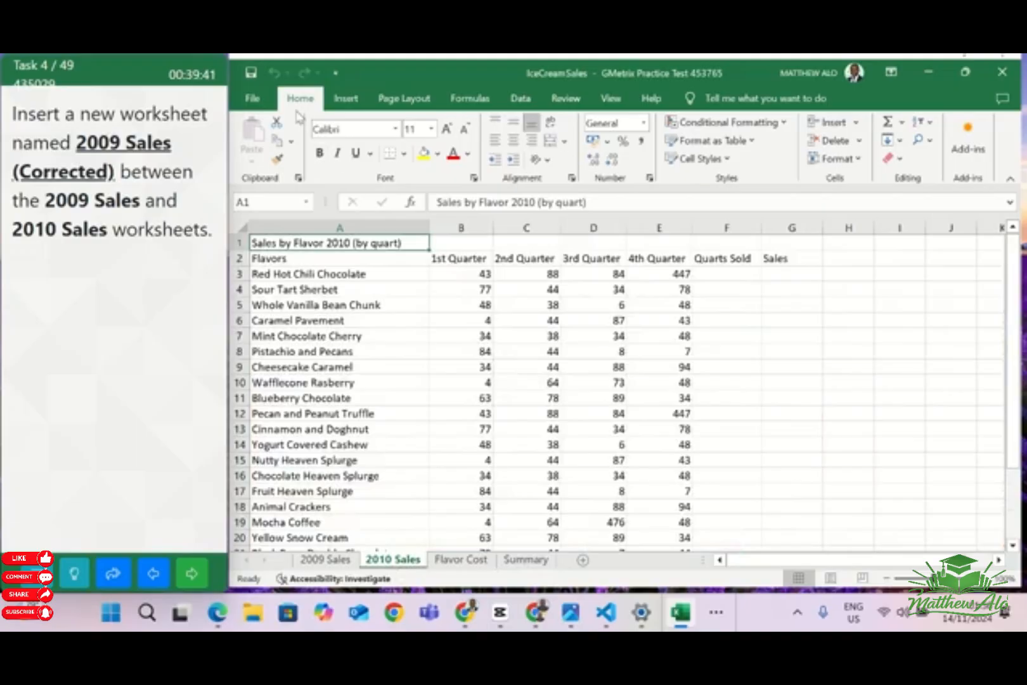
left_click(856, 125)
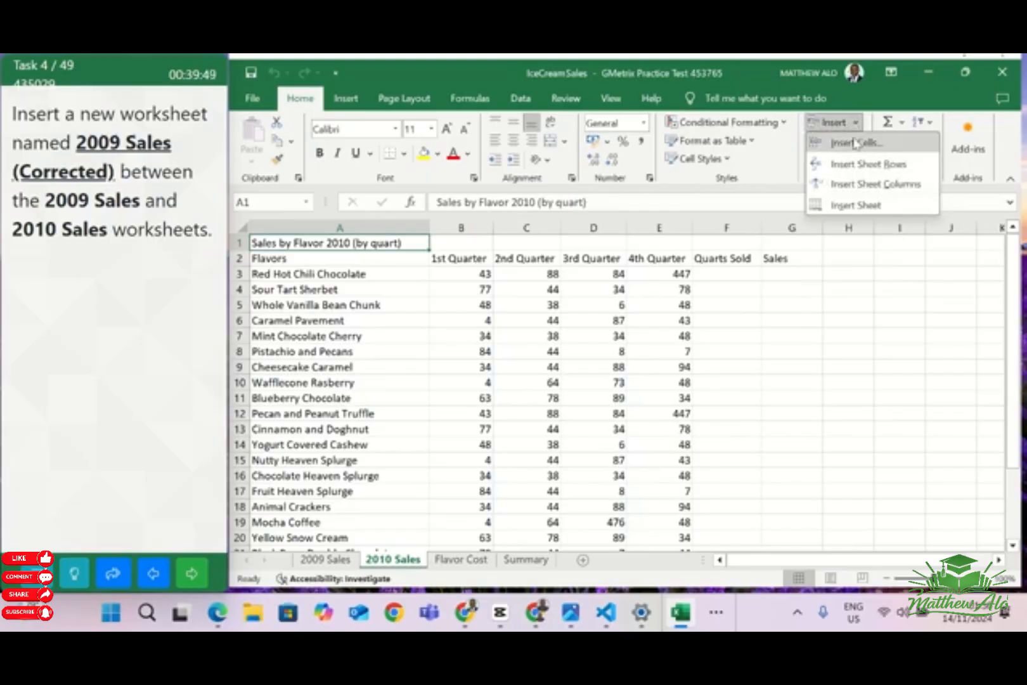
left_click(868, 206)
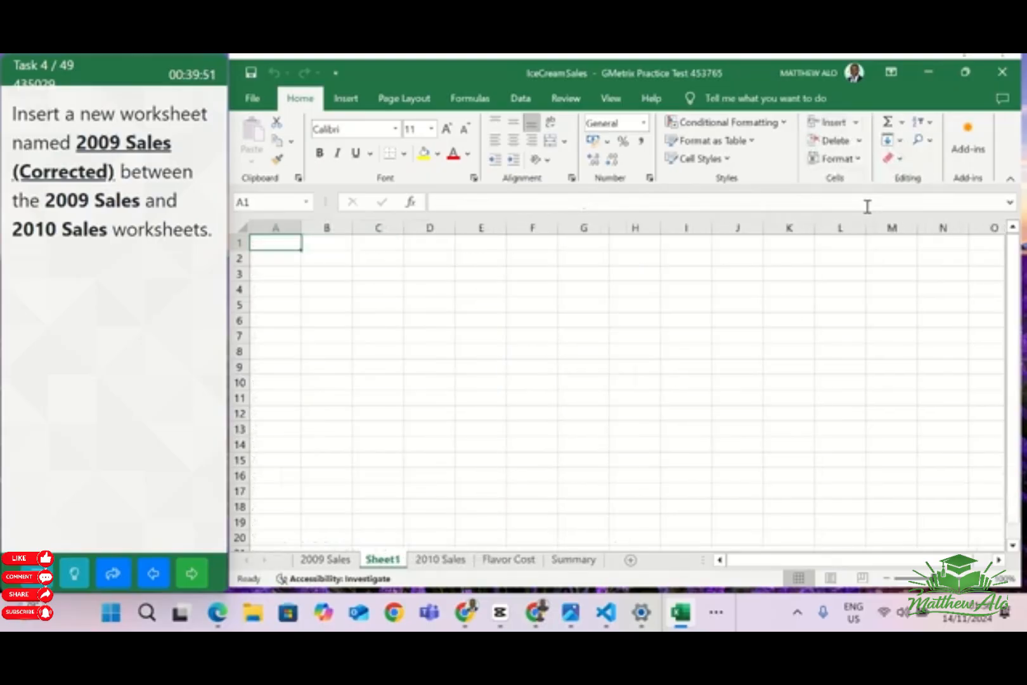
Rename the new worksheet as 2009 Sales (Corrected)
double_click(383, 559)
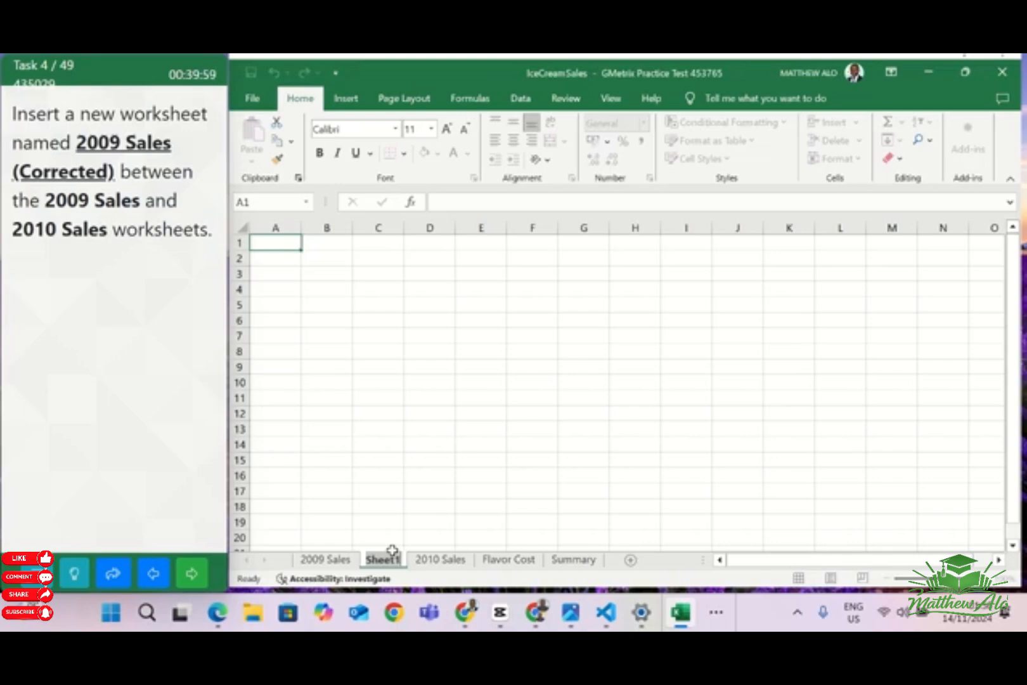
type("20")
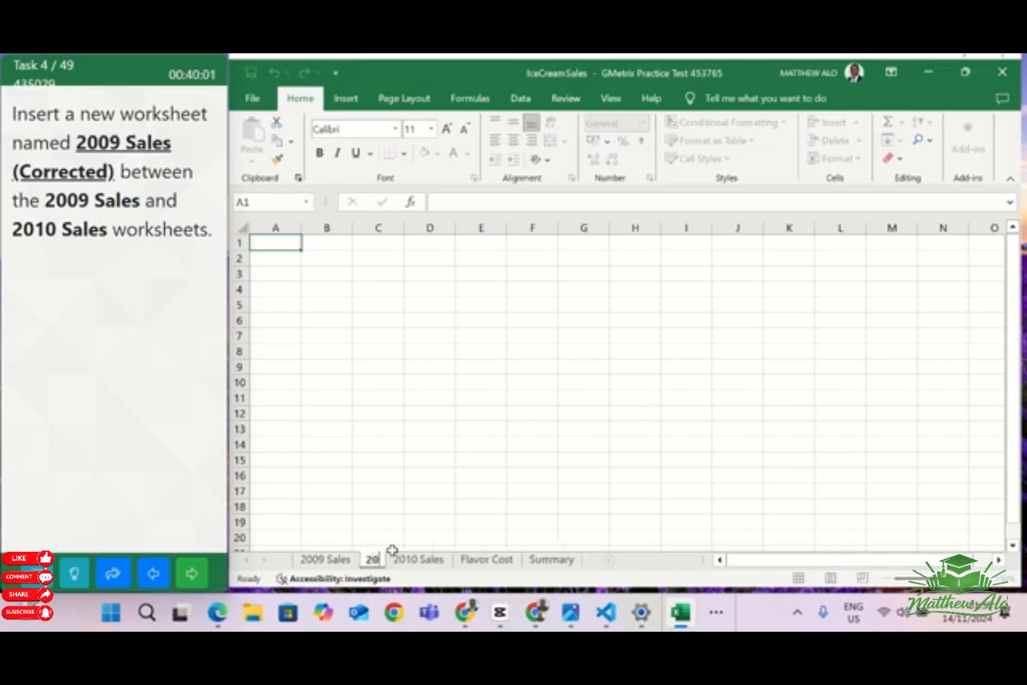
type("09")
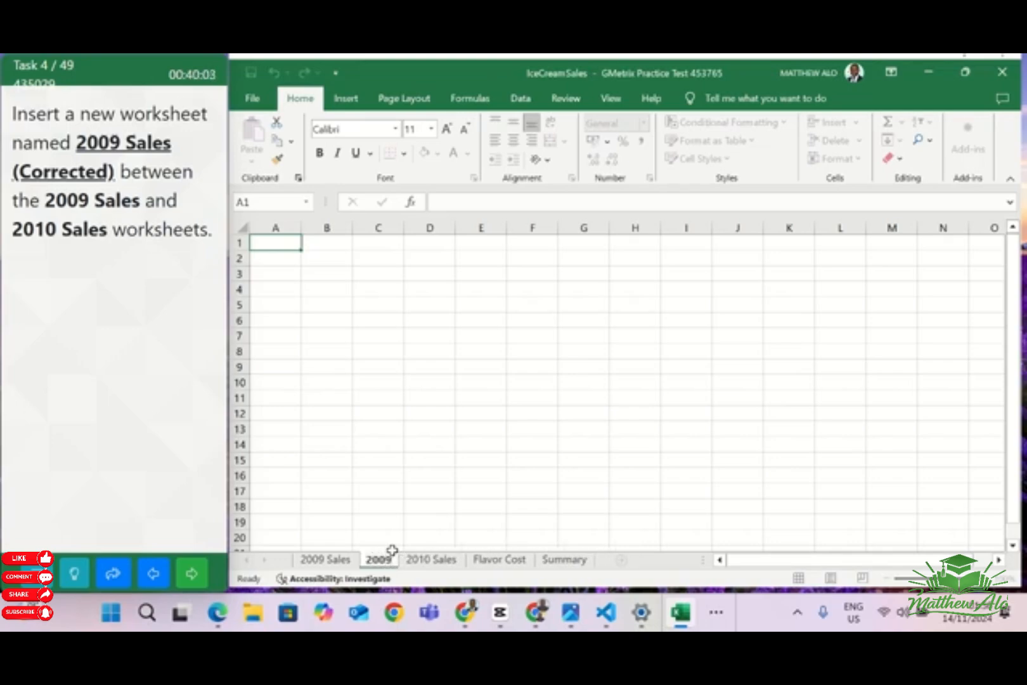
type(" S")
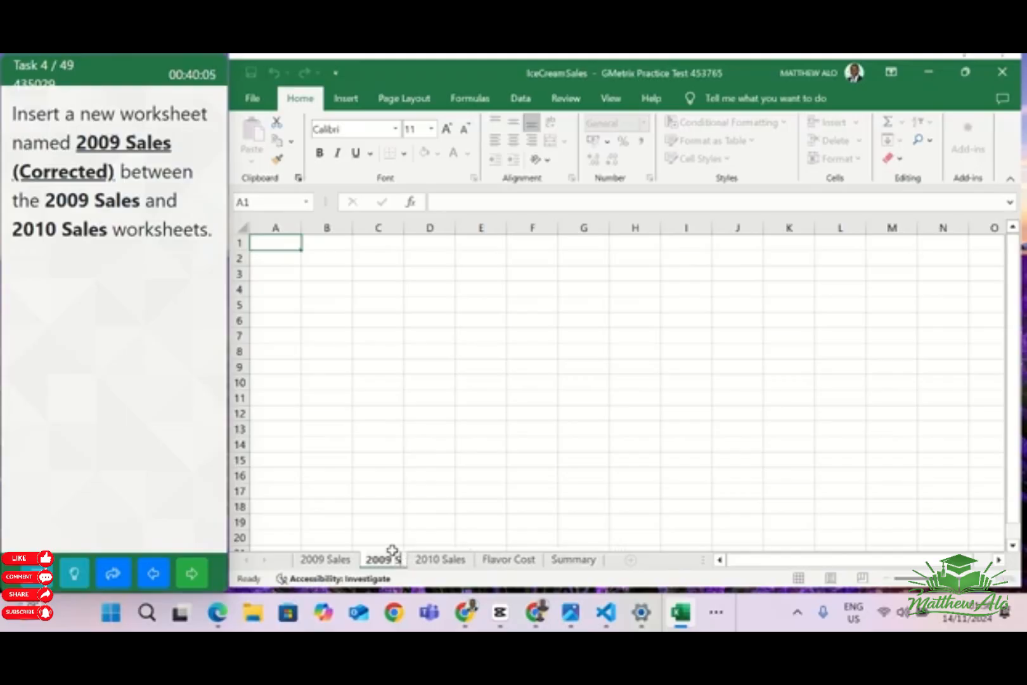
type("ales")
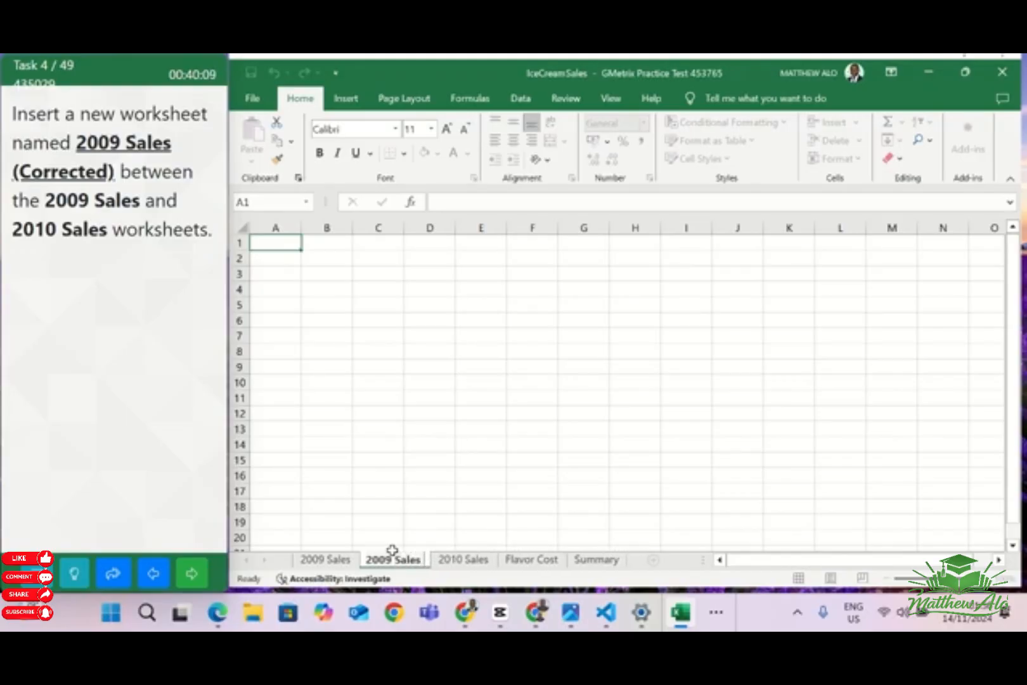
type(" (")
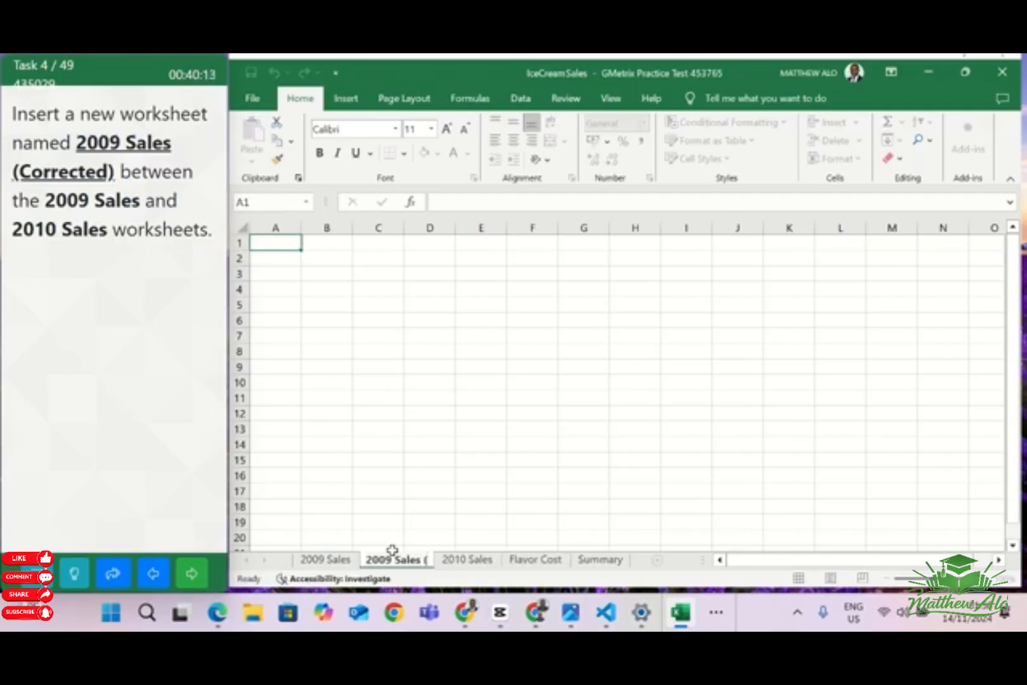
type("Co")
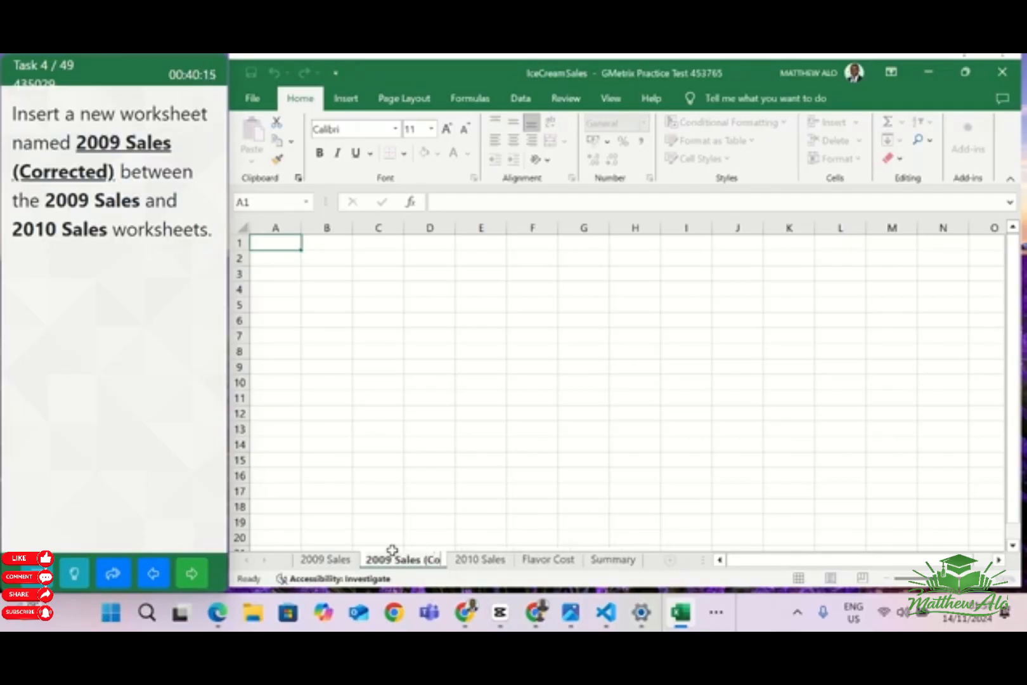
type("rrected")
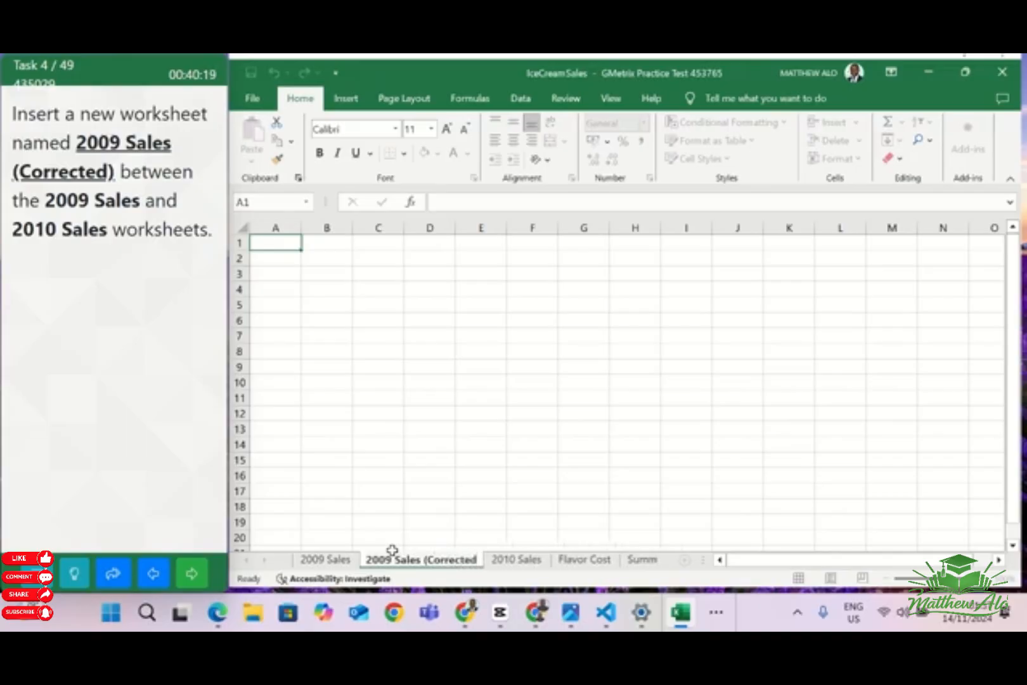
type(")")
key("Return")
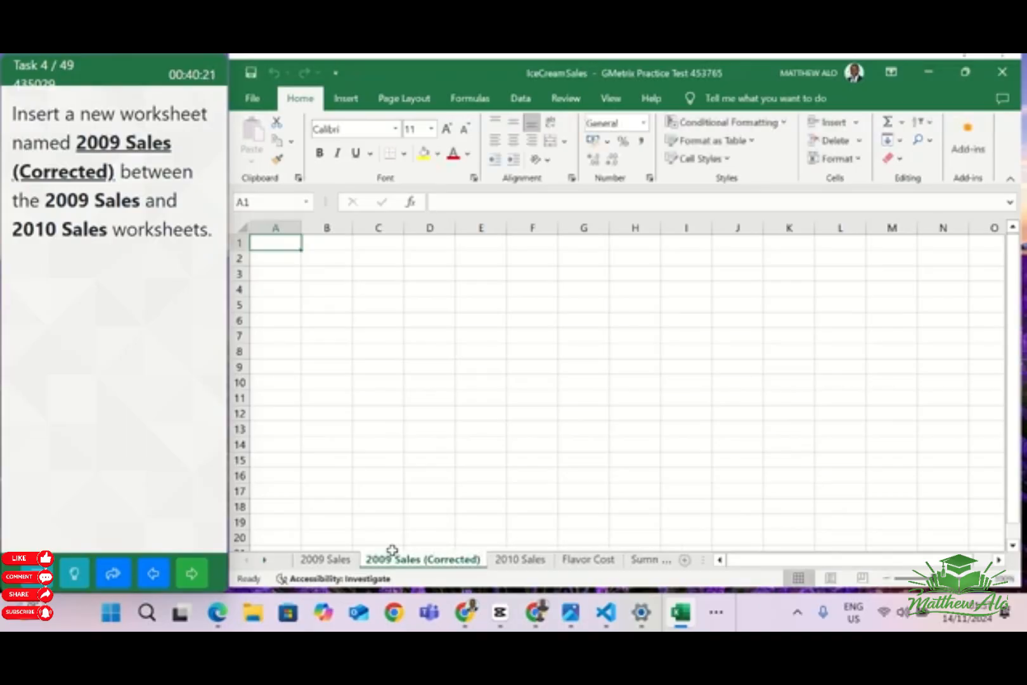
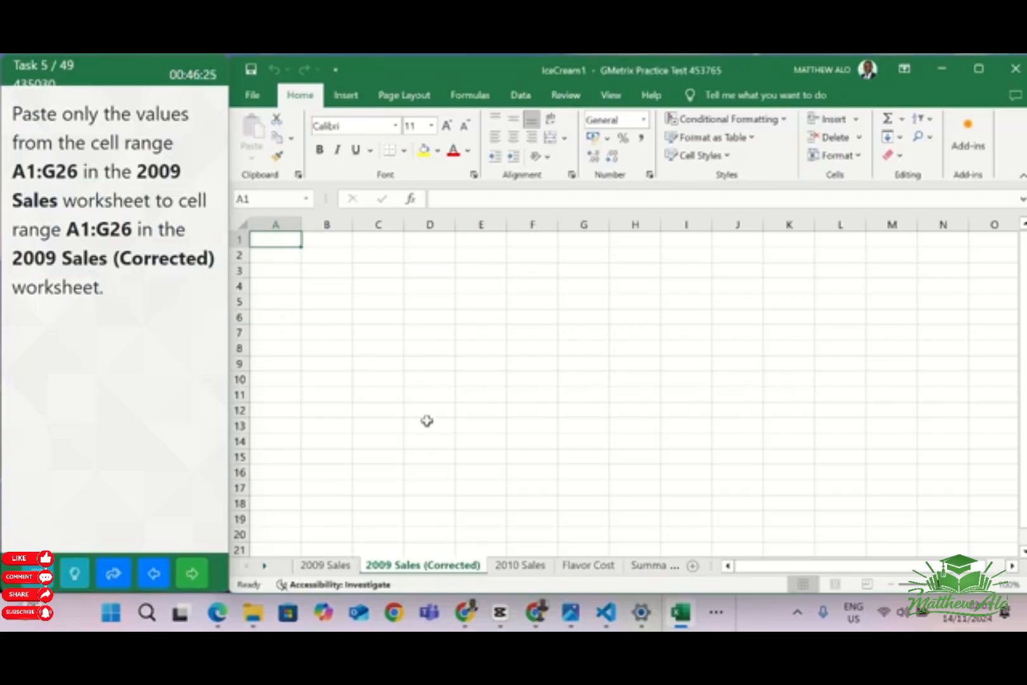
Copy the cell range A1:G26 from the 2009 Sales worksheet
left_click(338, 565)
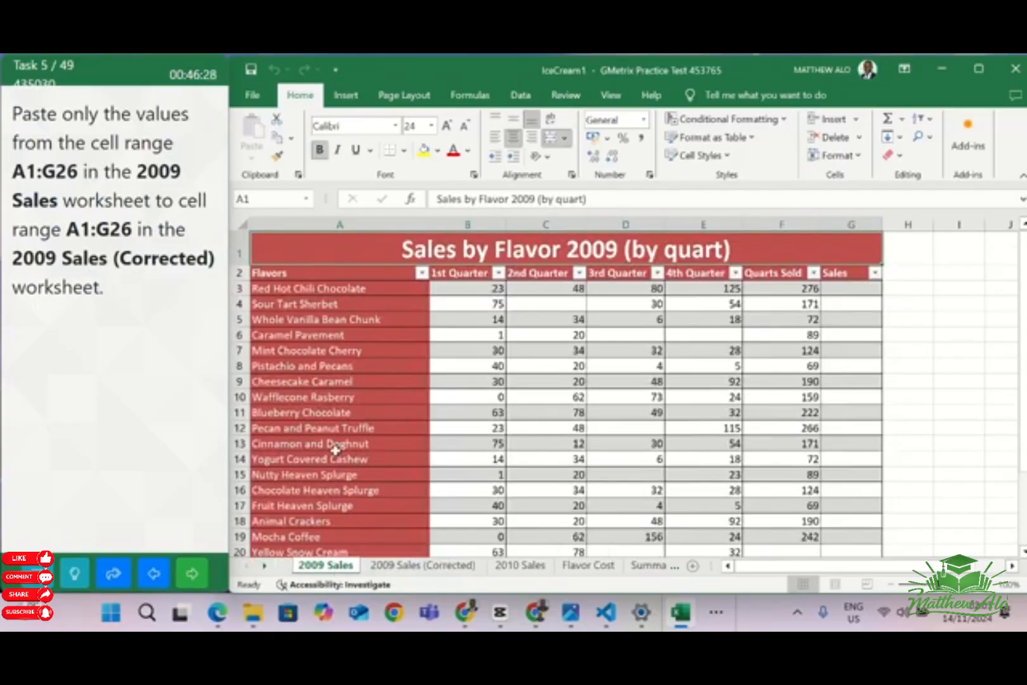
left_click(259, 197)
left_click(259, 196)
key("Return")
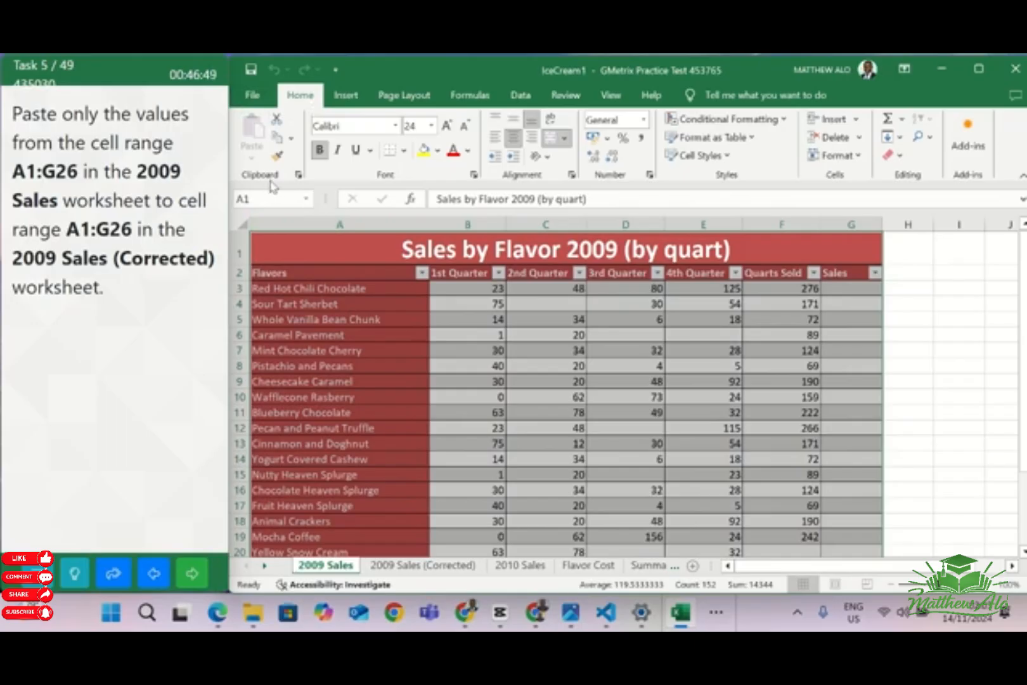
left_click(277, 138)
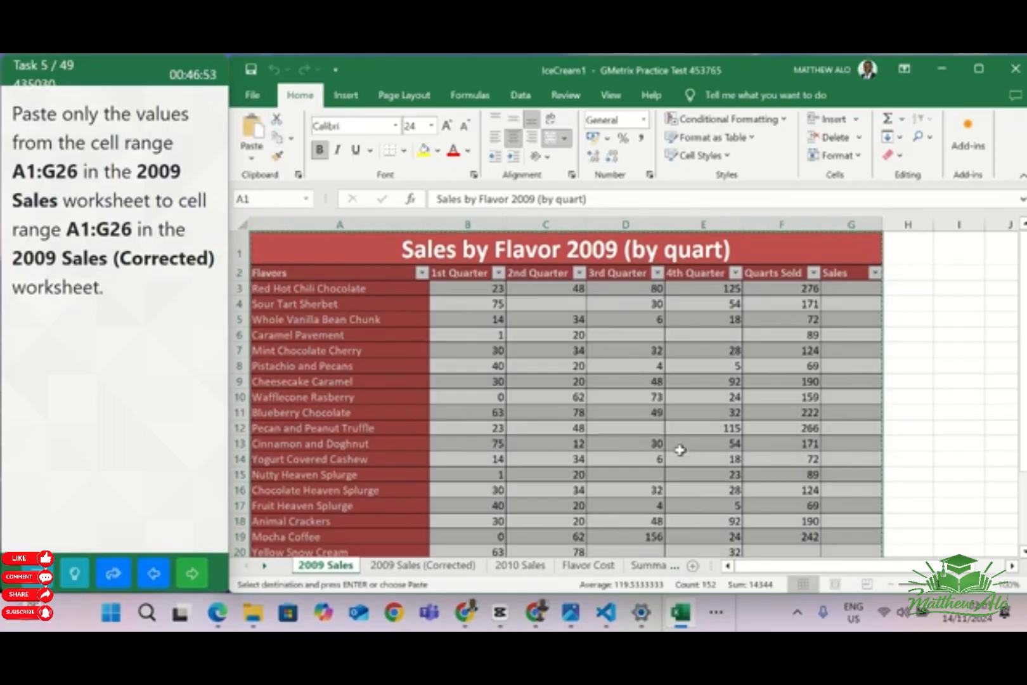
Paste only the values starting at cell A1 of the 2009 Sales (Corrected) worksheet, and go to the next question
left_click(430, 565)
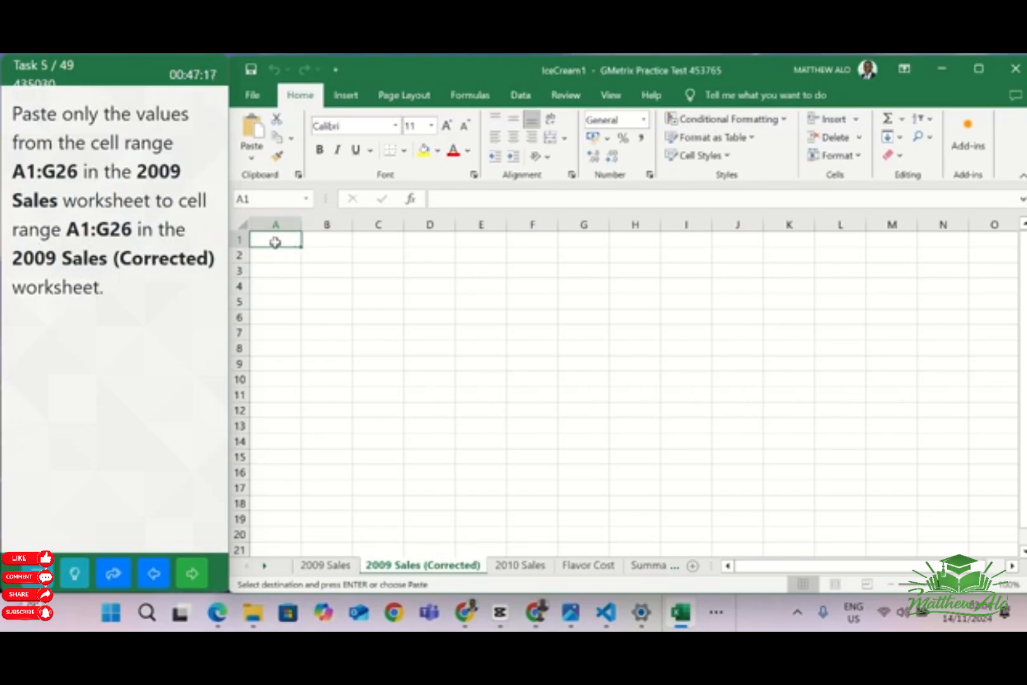
left_click(252, 161)
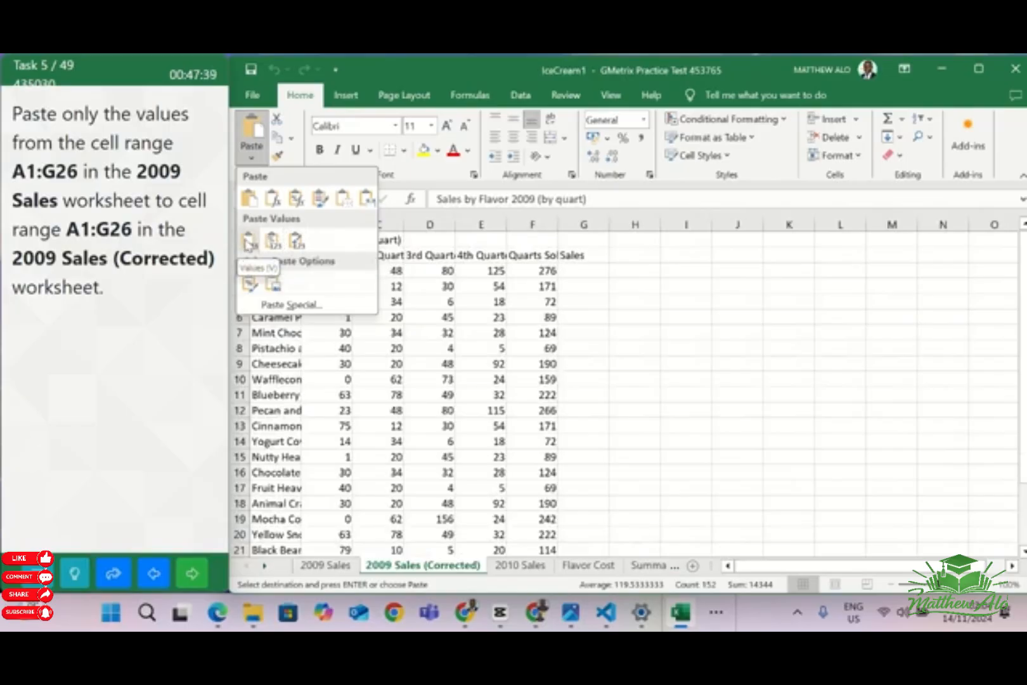
left_click(249, 241)
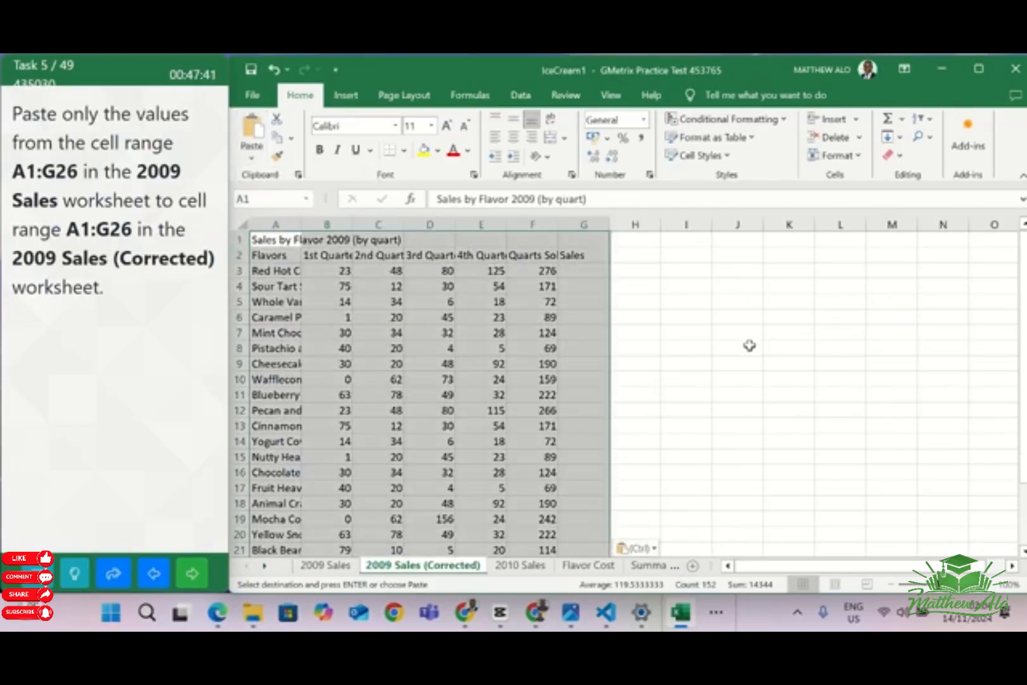
left_click(748, 343)
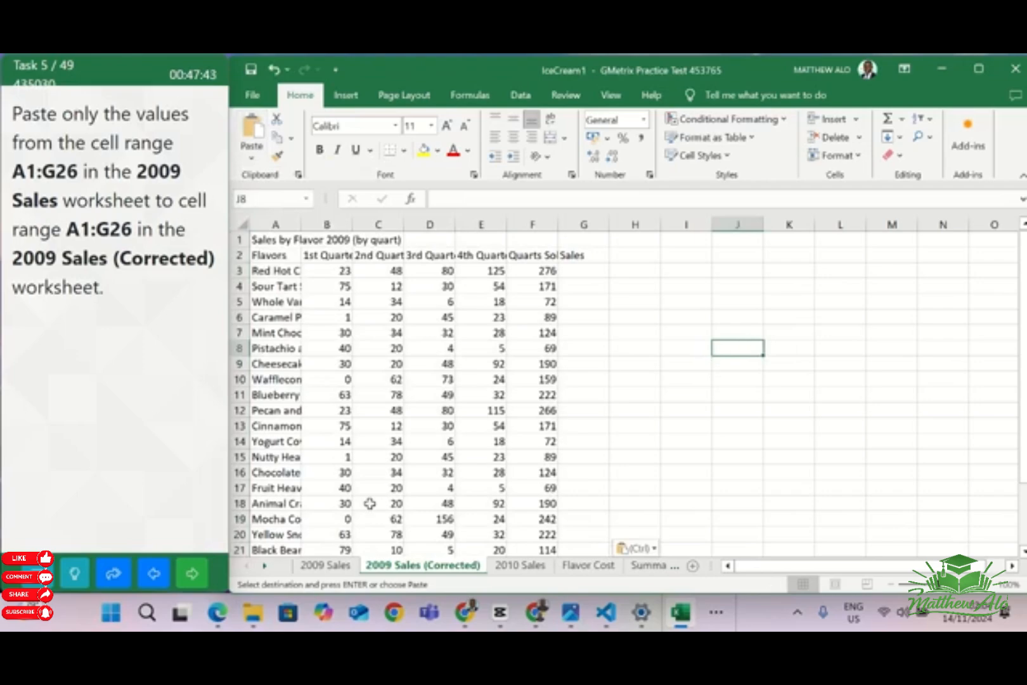
left_click(201, 579)
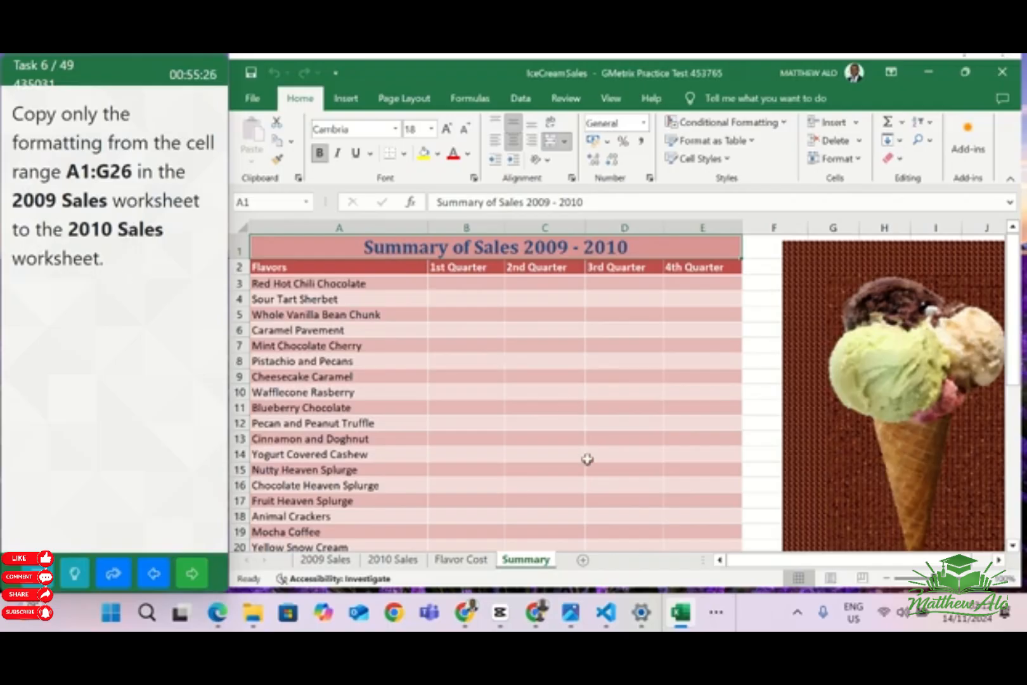
Select the range A1:G26 in the 2009 Sales worksheet and copy it
left_click(335, 560)
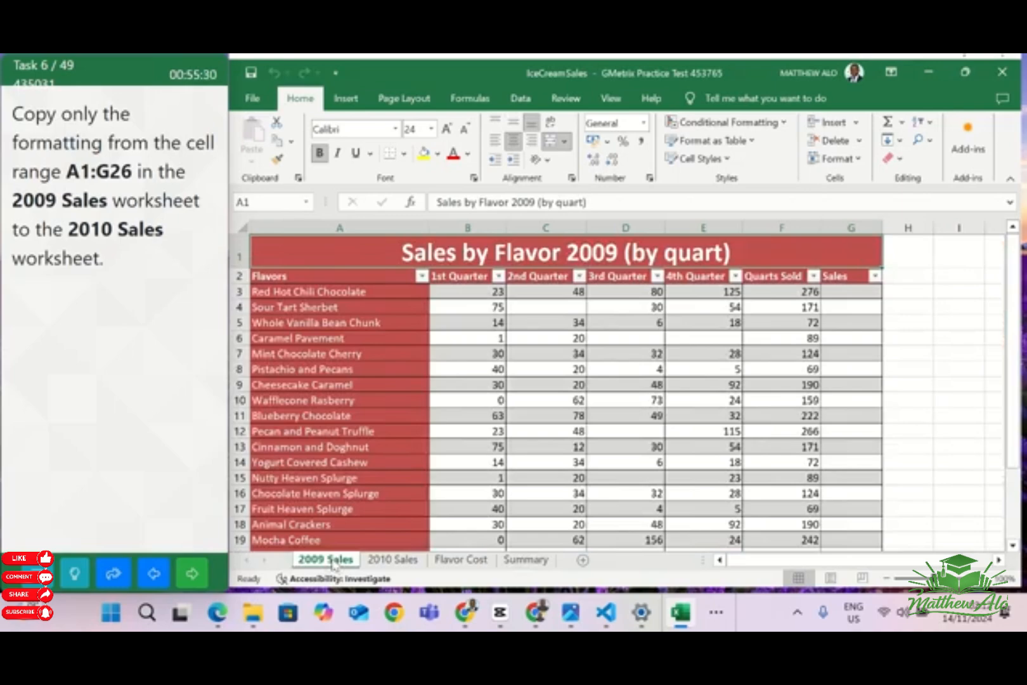
left_click(263, 203)
left_click(262, 202)
type(":G26")
key("Return")
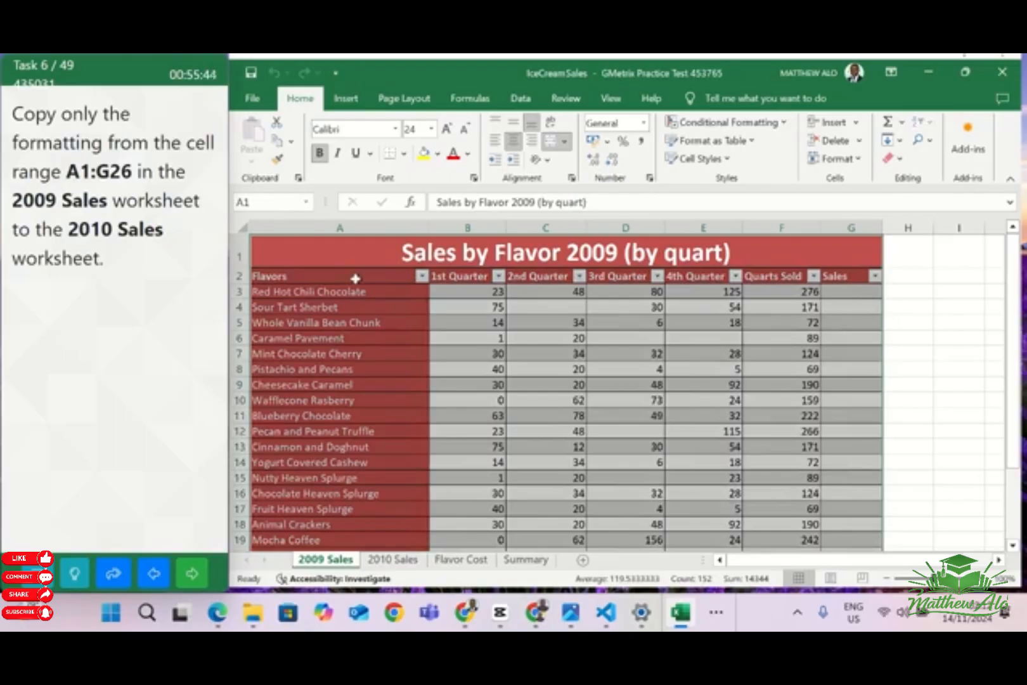
left_click(280, 143)
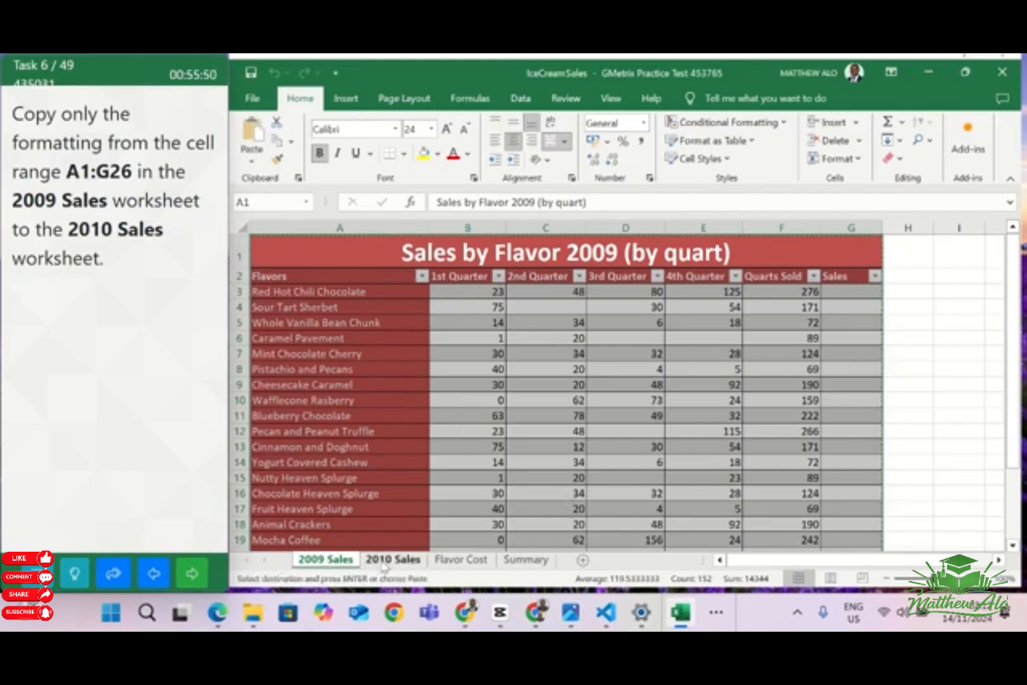
Paste only the copied formatting at cell A1 of the 2010 Sales worksheet, and go to the next question
left_click(384, 561)
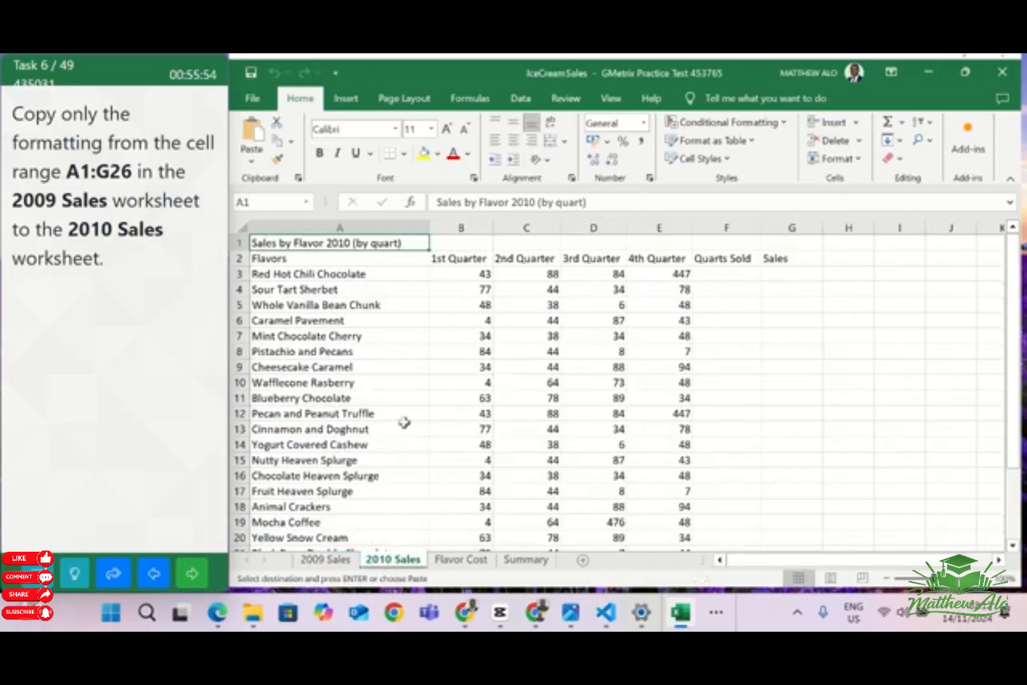
left_click(252, 163)
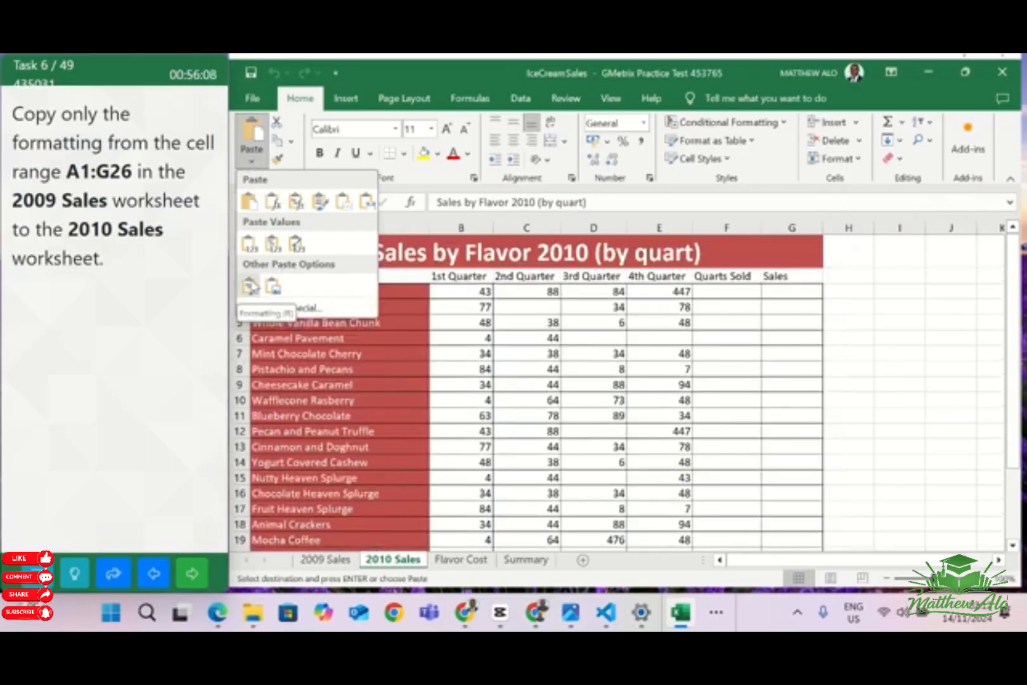
left_click(251, 286)
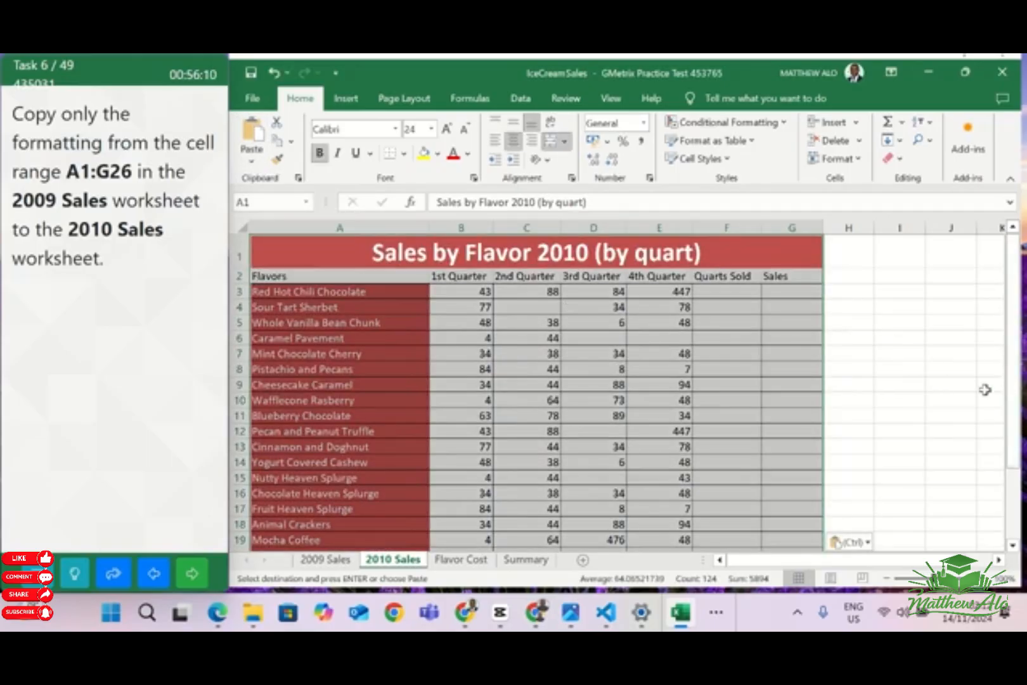
left_click(919, 369)
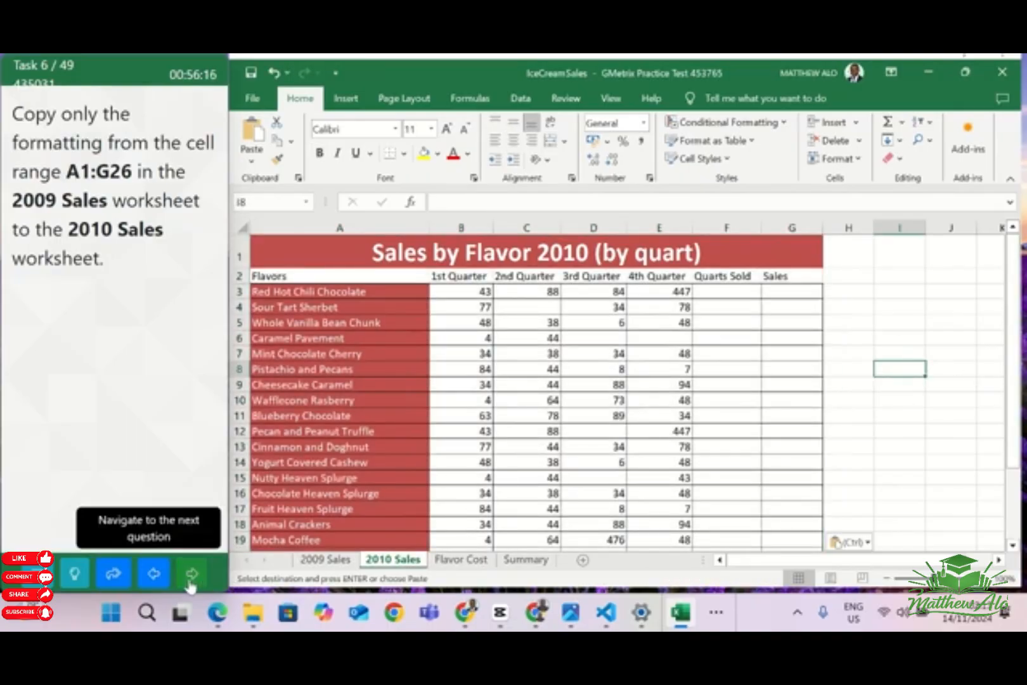
key("Escape")
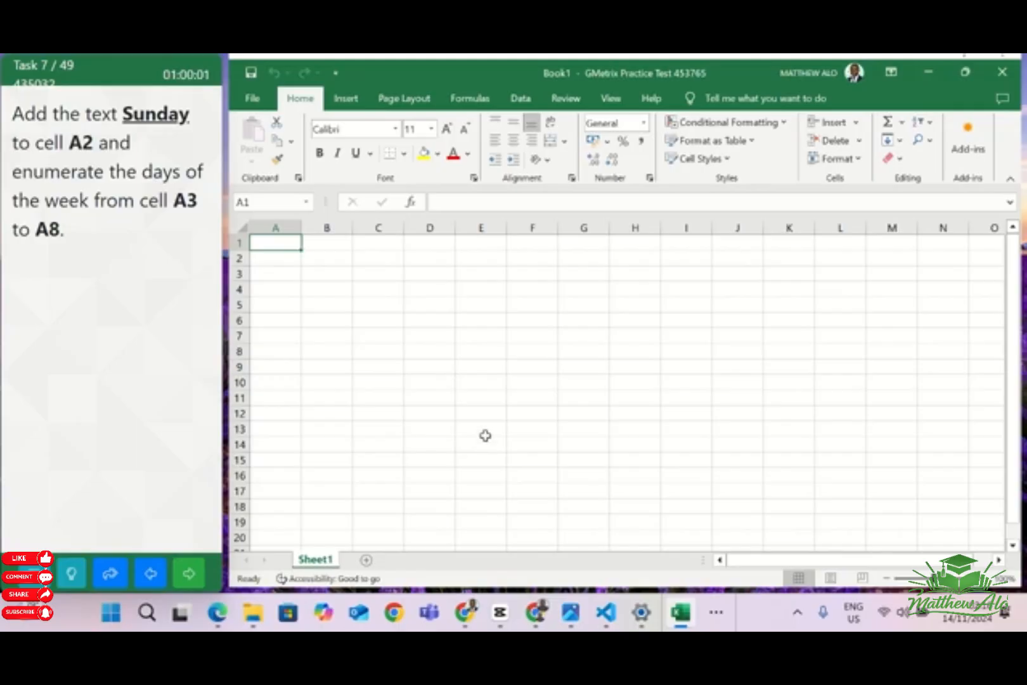
Enter the text Sunday in cell A2
left_click(274, 260)
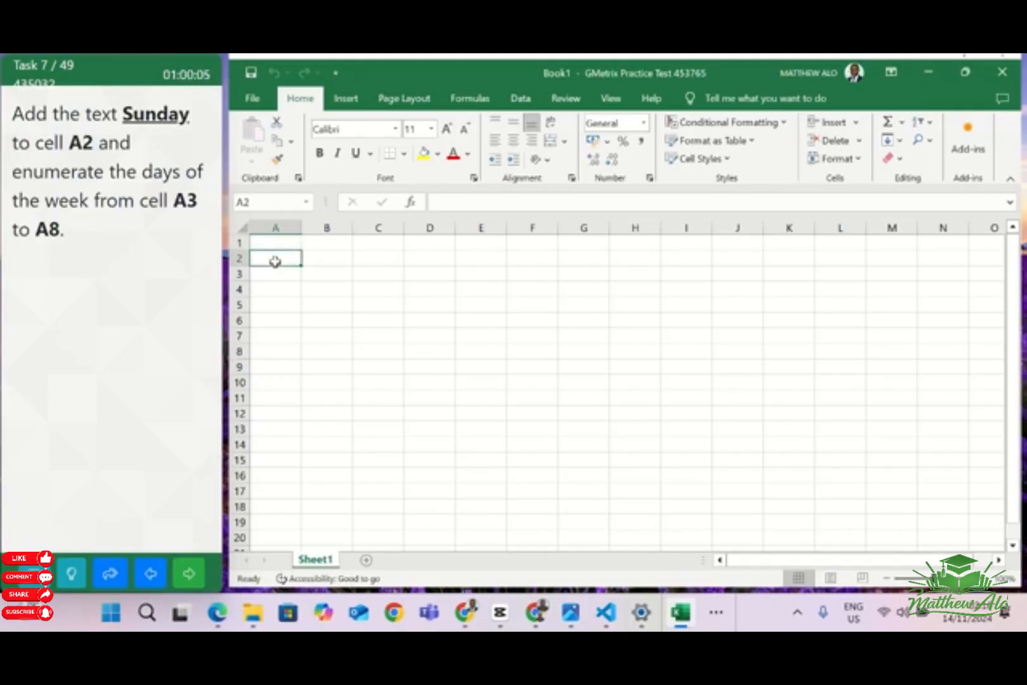
type("Sun")
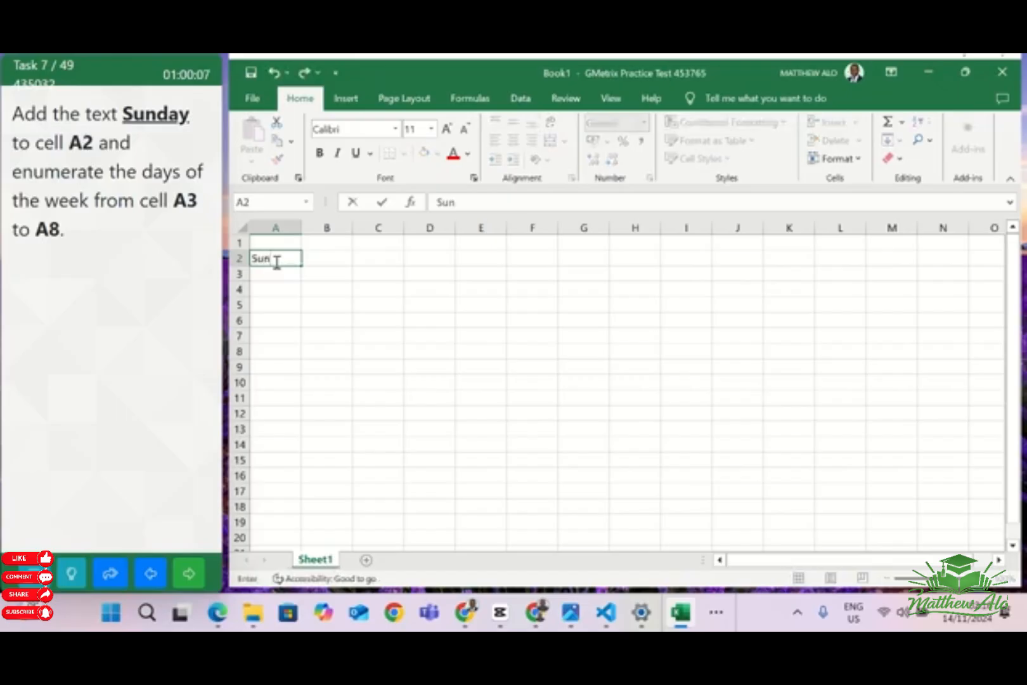
type("day")
key("Return")
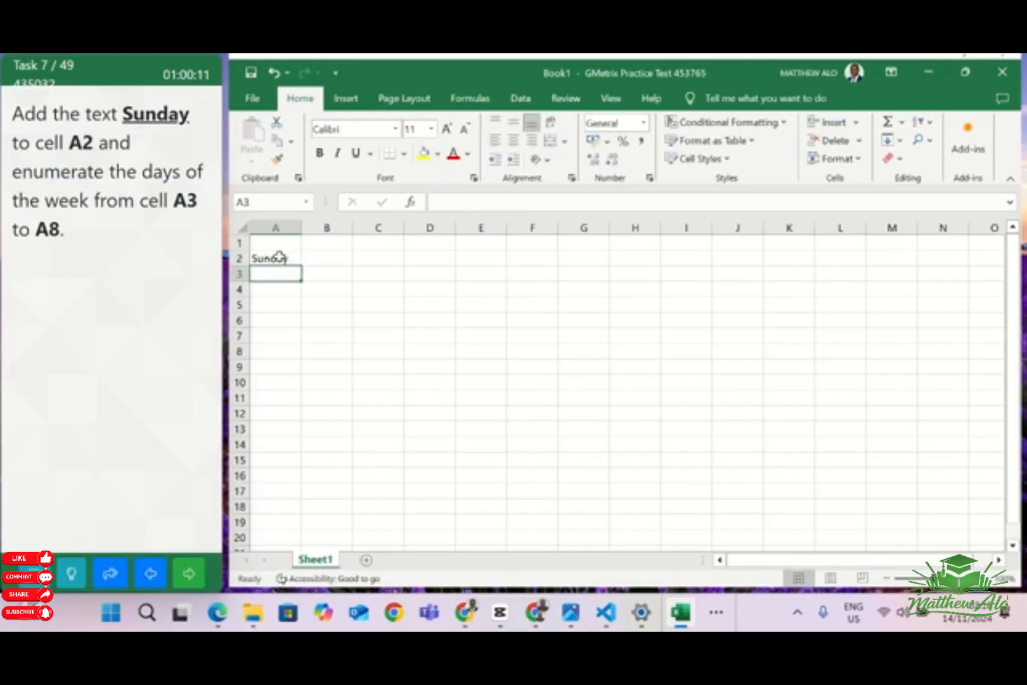
Auto-fill the days of the week from Sunday in A2 down through cell A8, and go to the next question
left_click(279, 256)
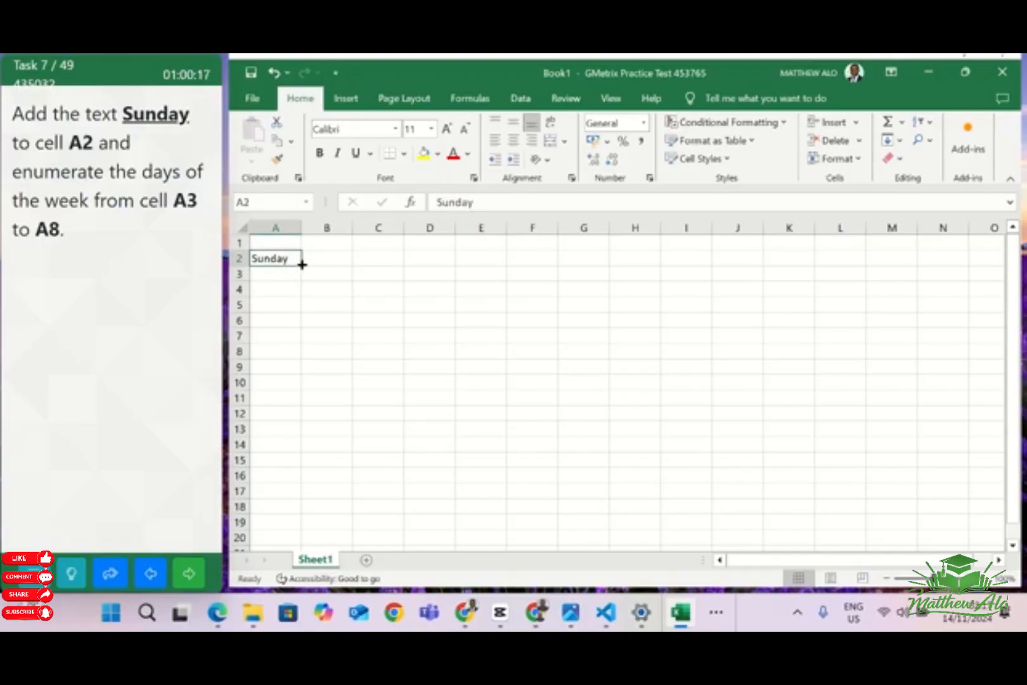
left_click_drag(301, 265, 303, 353)
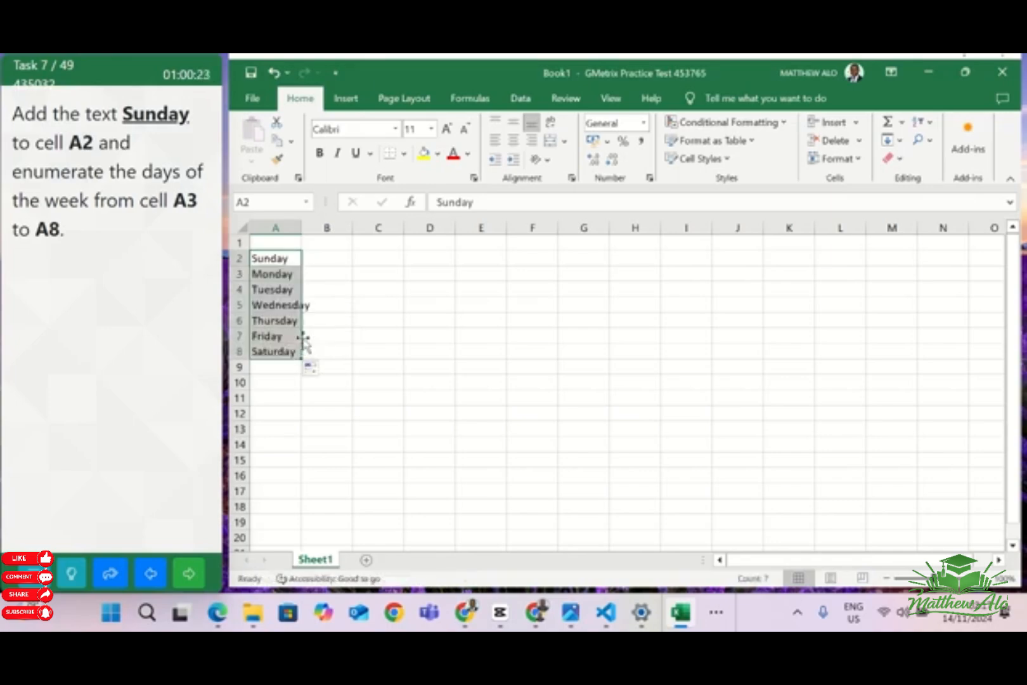
left_click(414, 370)
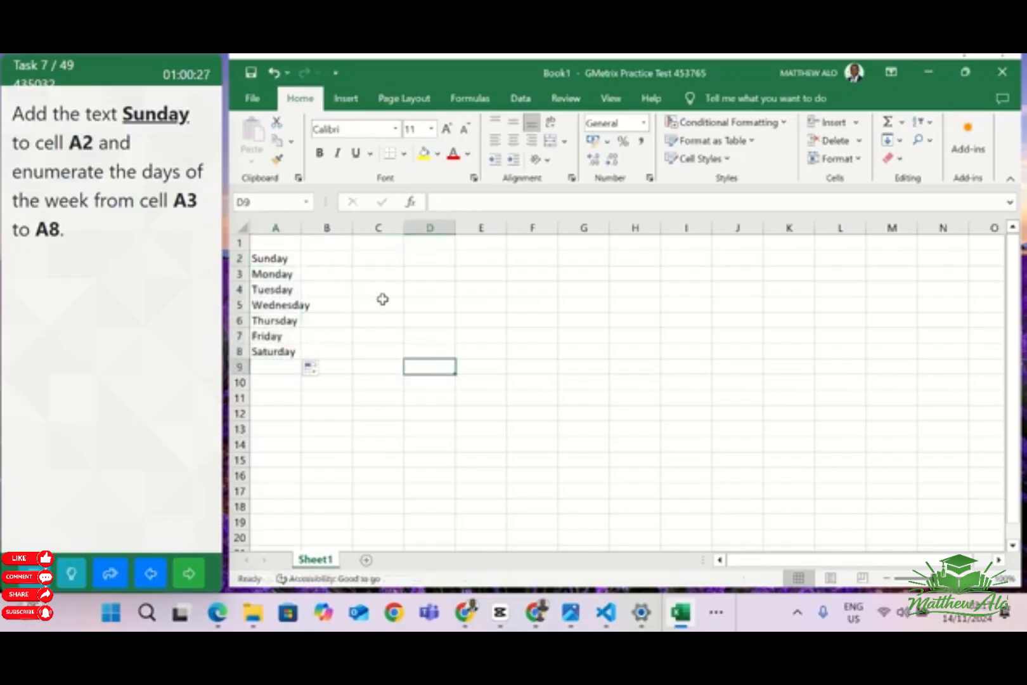
left_click(189, 574)
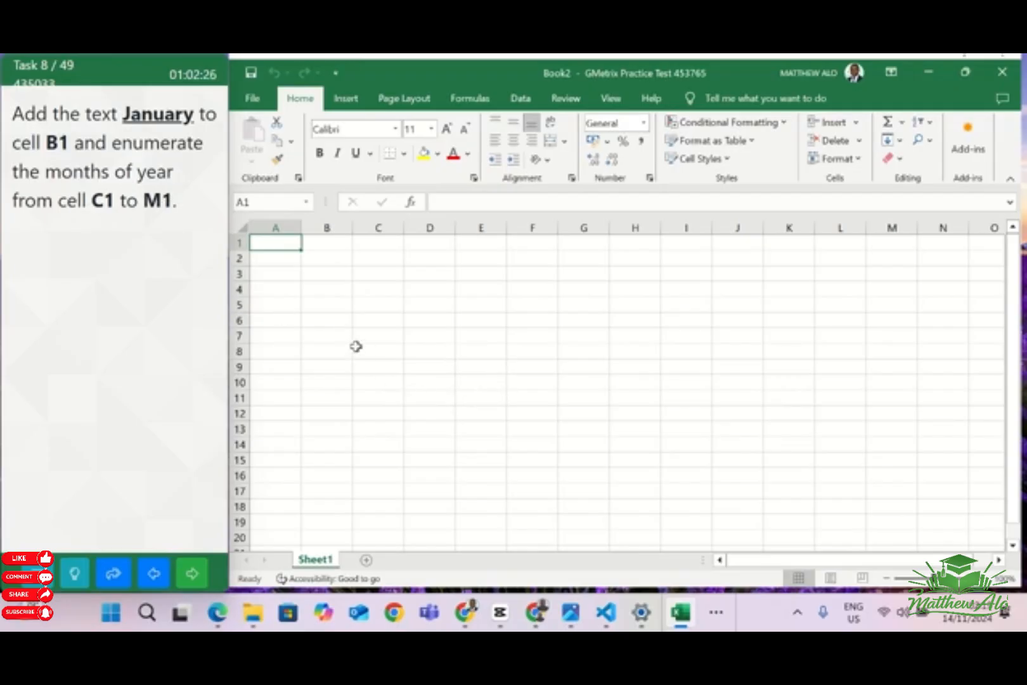
Enter the text January in cell B1
left_click(328, 241)
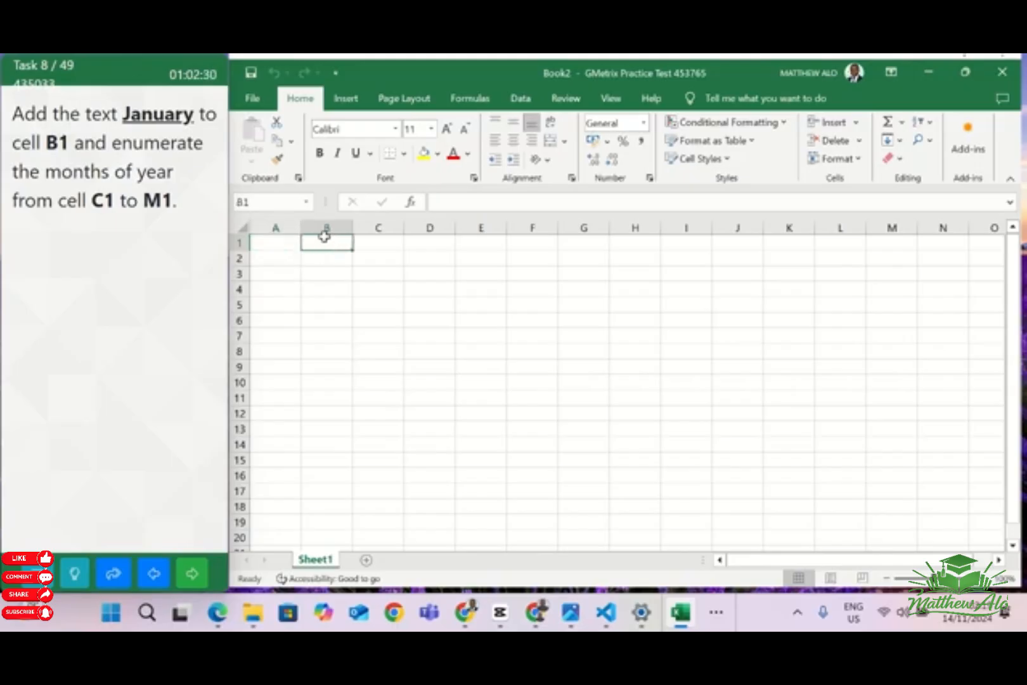
type("J")
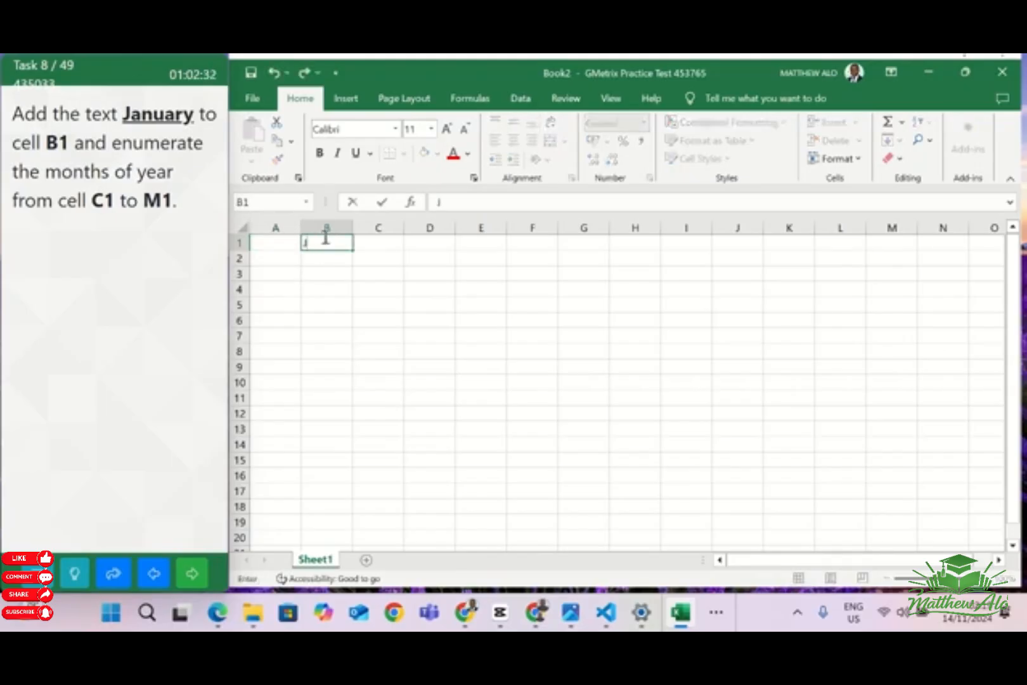
type("anuary")
key("Return")
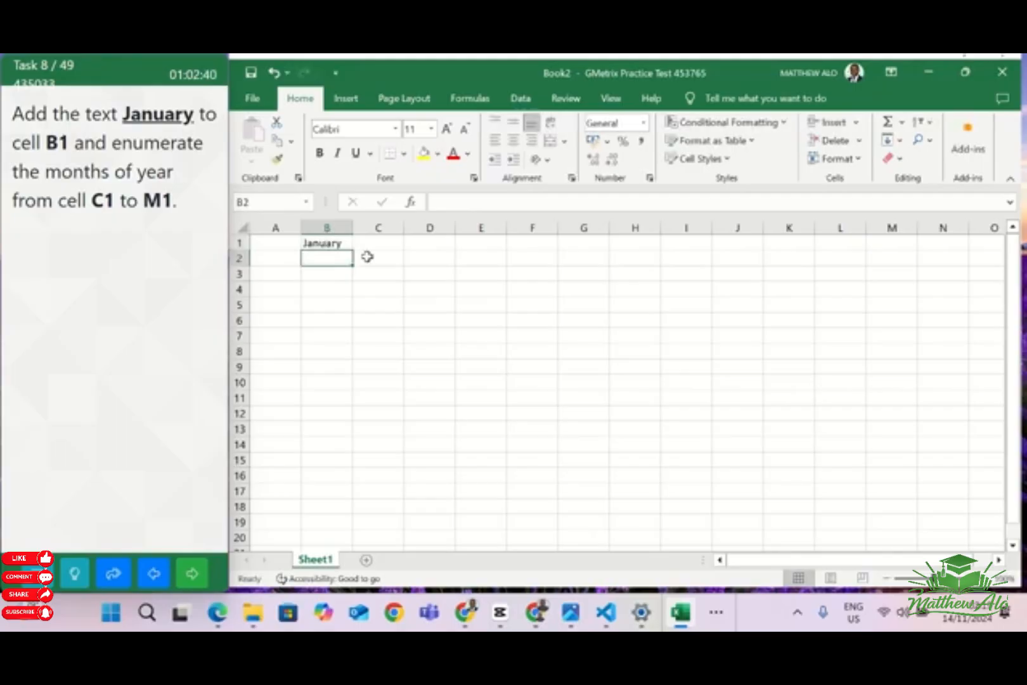
Auto-fill the months of the year from January in B1 across to cell M1, and go to the next question
left_click(333, 244)
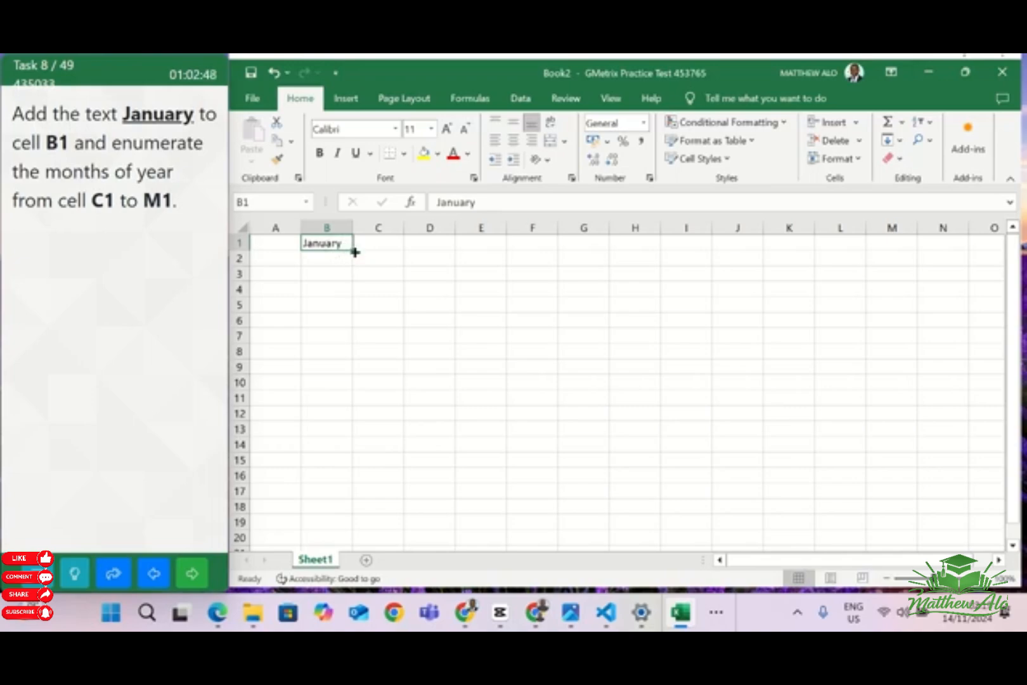
left_click_drag(355, 252, 912, 230)
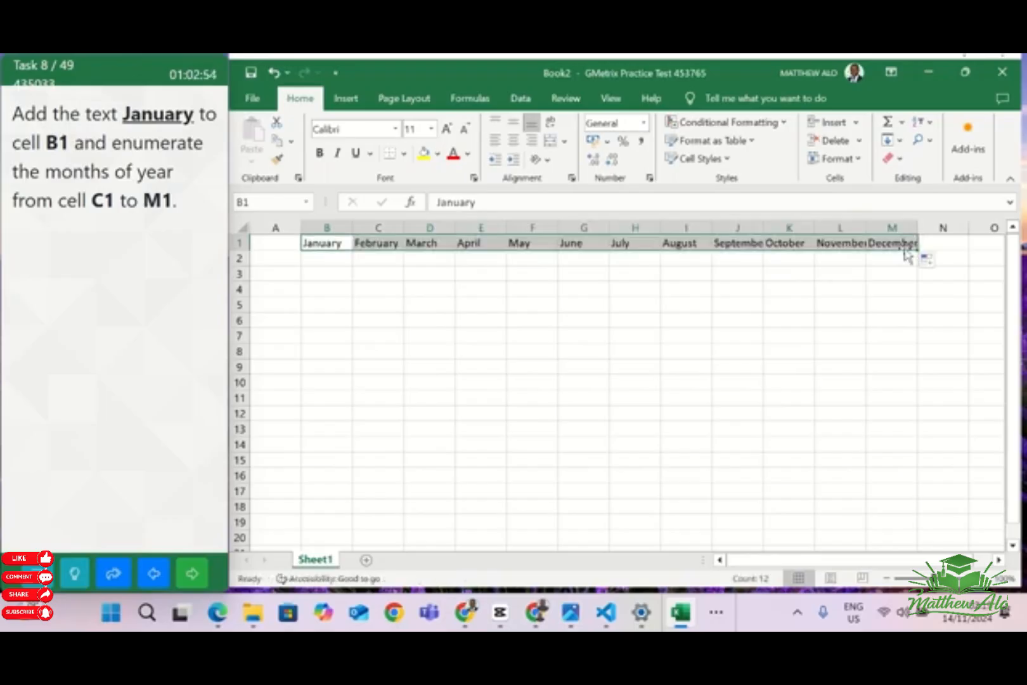
left_click(718, 349)
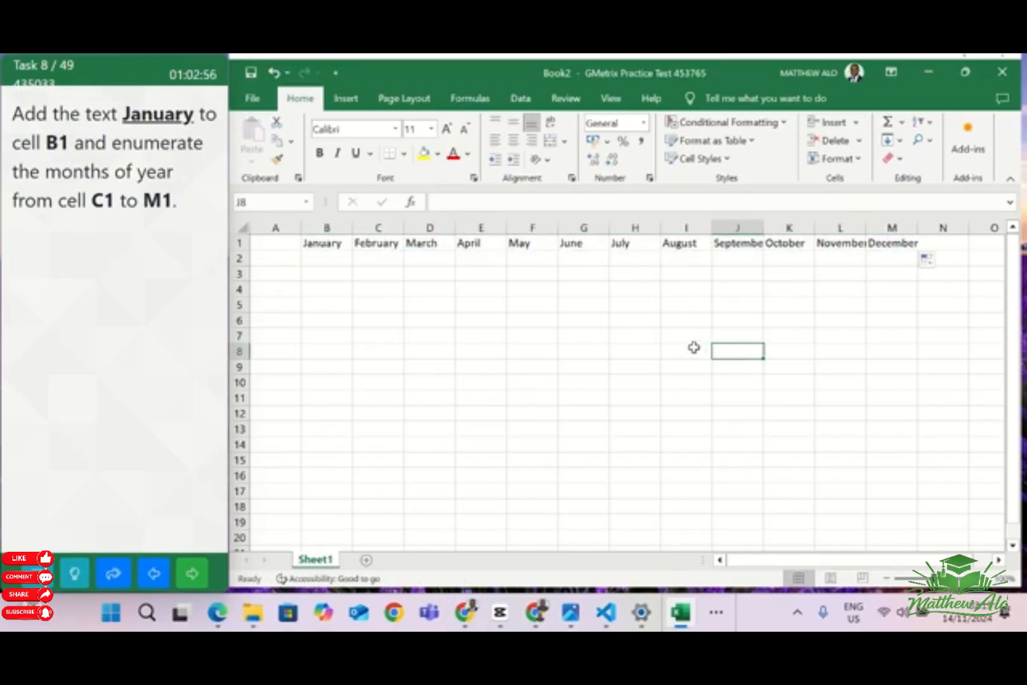
left_click(193, 574)
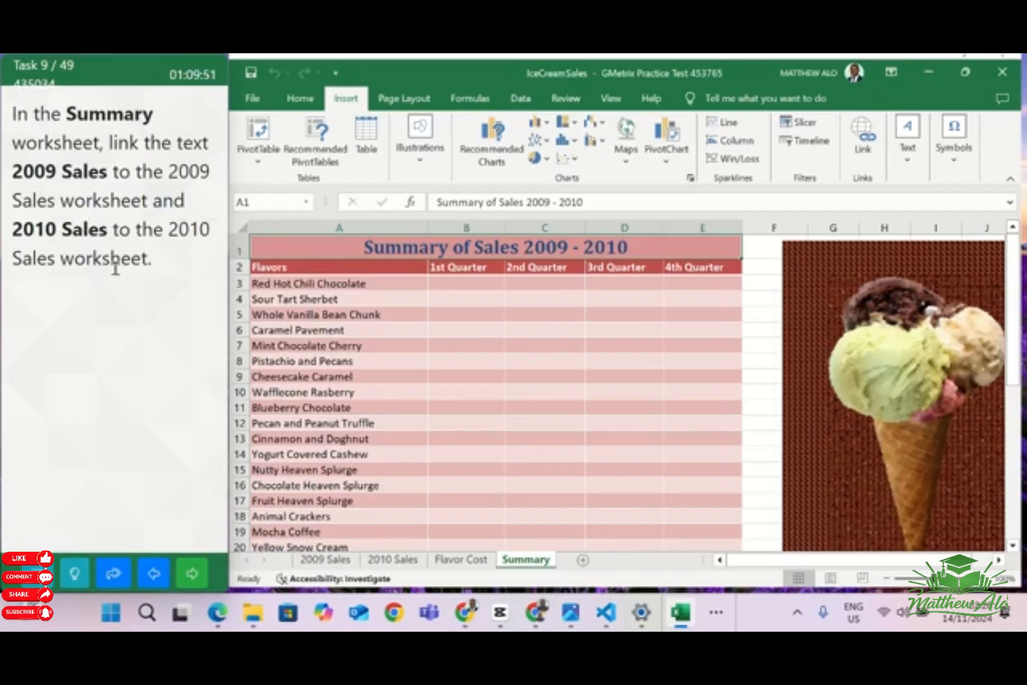
Link the 2009 Sales text in cell A28 of the Summary worksheet to cell A1 of the 2009 Sales worksheet
scroll(501, 375, "down", 5)
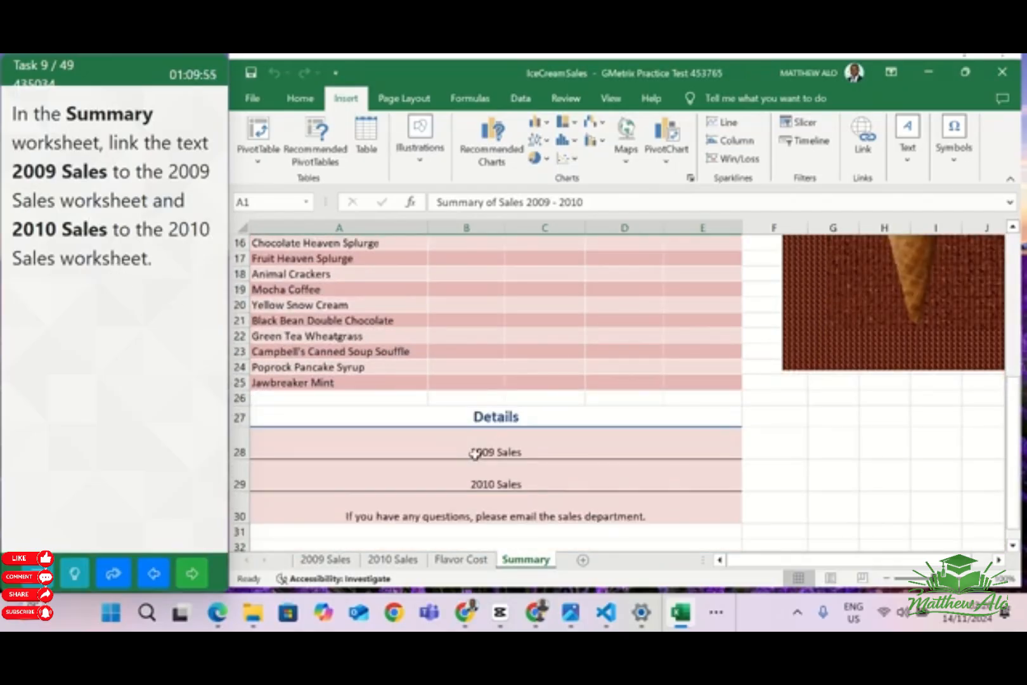
left_click(475, 454)
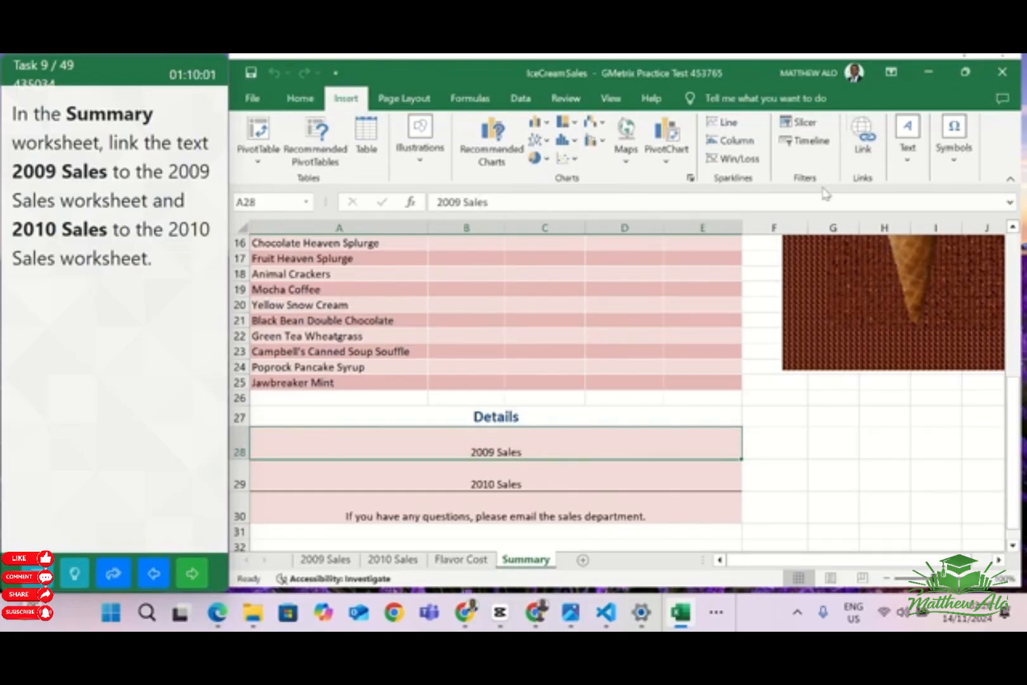
left_click(865, 142)
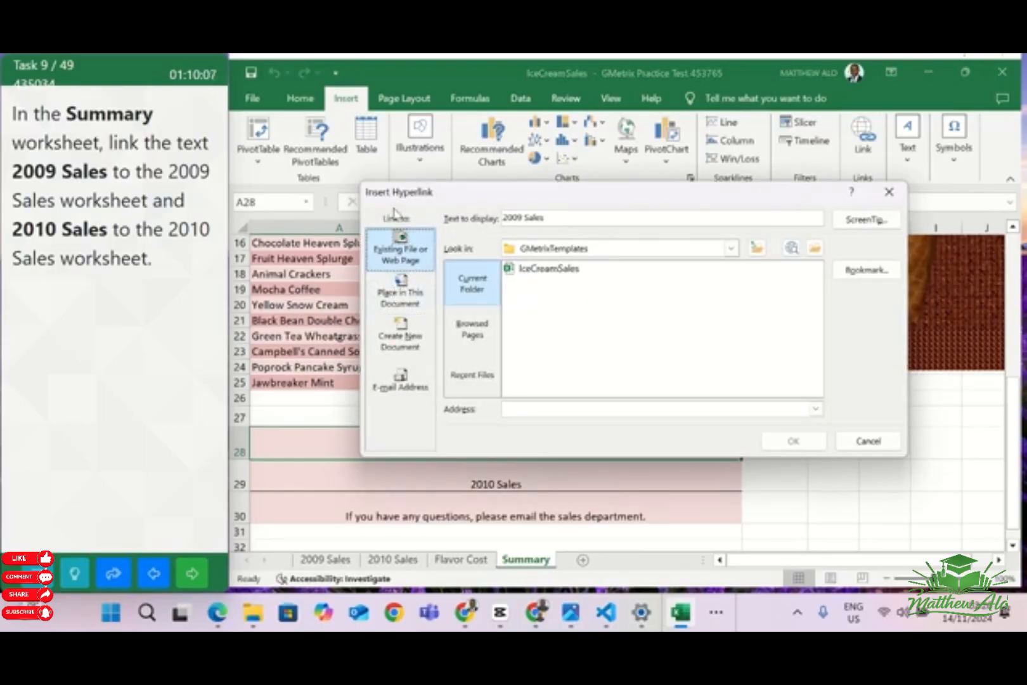
left_click(393, 295)
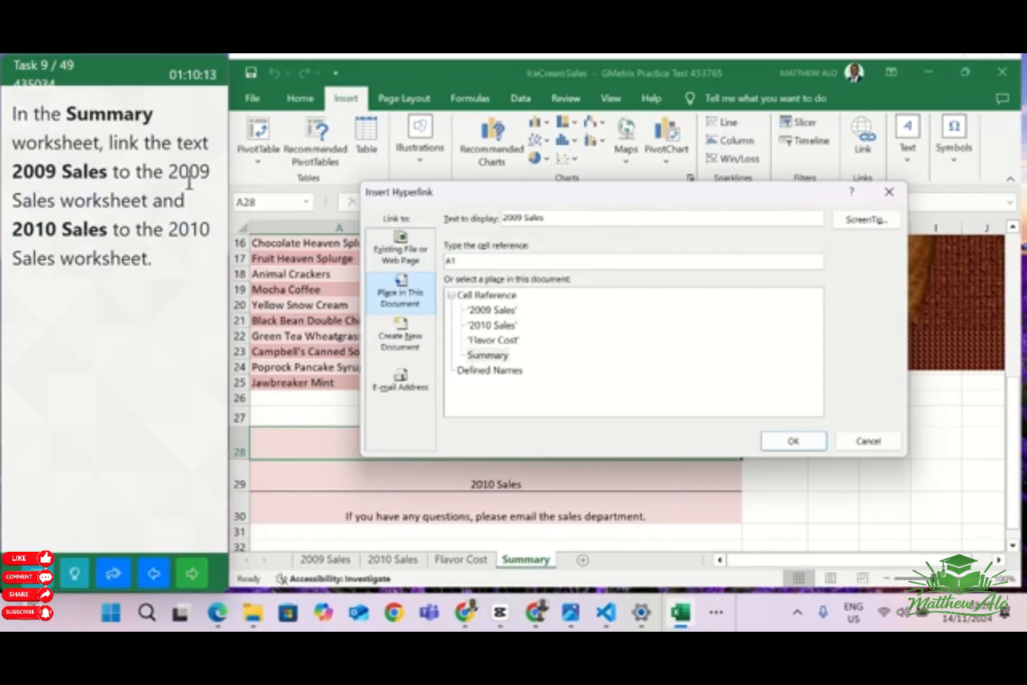
left_click(480, 311)
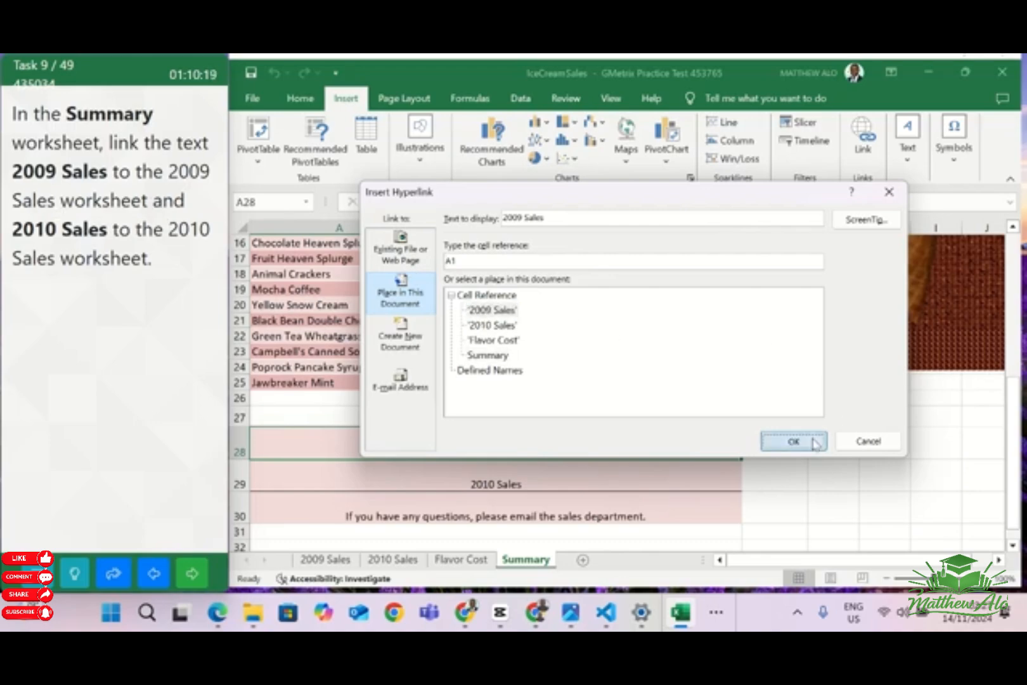
left_click(793, 441)
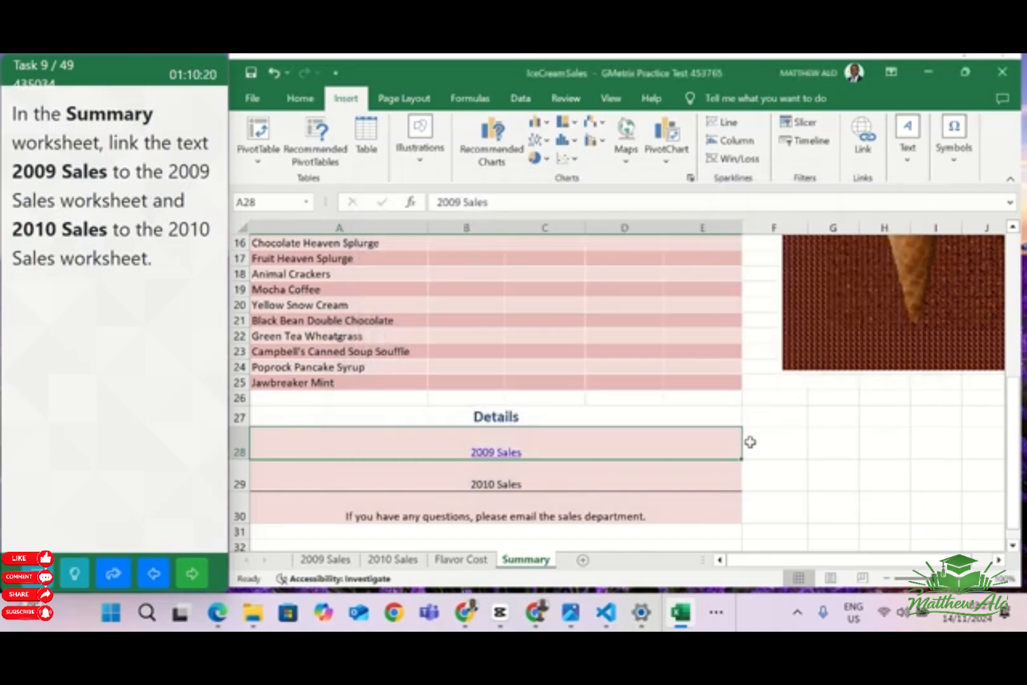
Link the 2010 Sales text in cell A29 to cell A1 of the 2010 Sales worksheet, and go to the next question
left_click(480, 486)
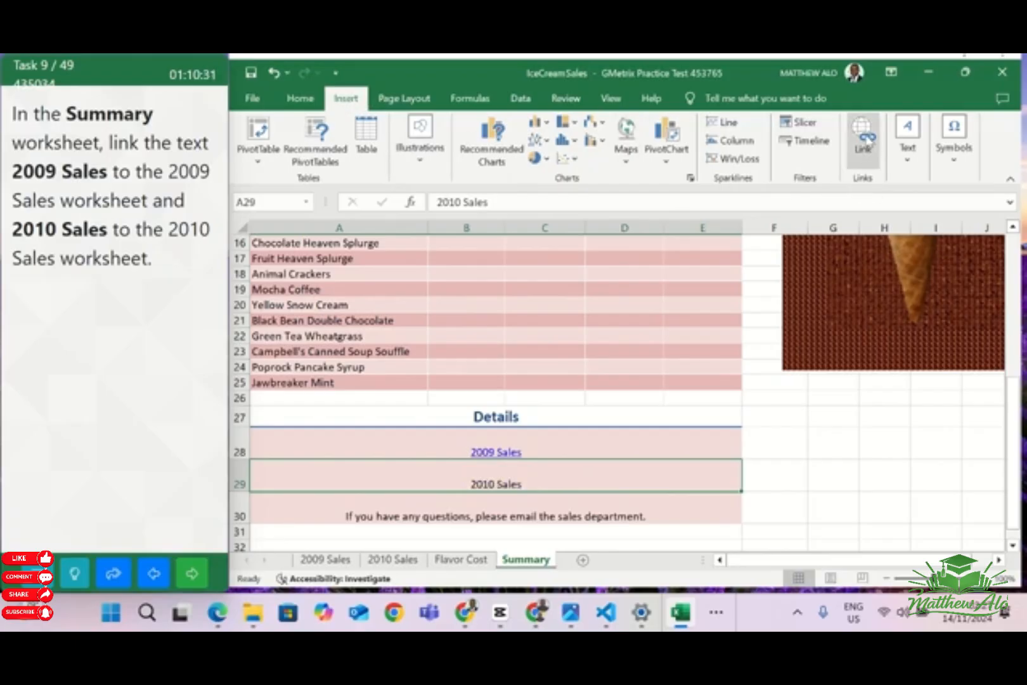
left_click(864, 136)
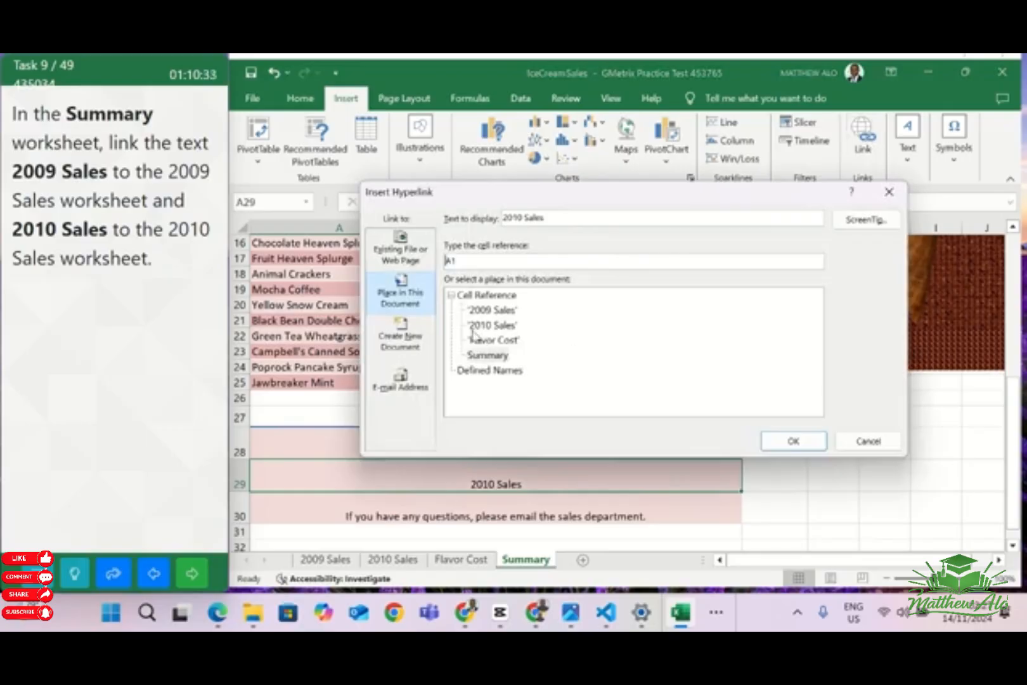
left_click(493, 327)
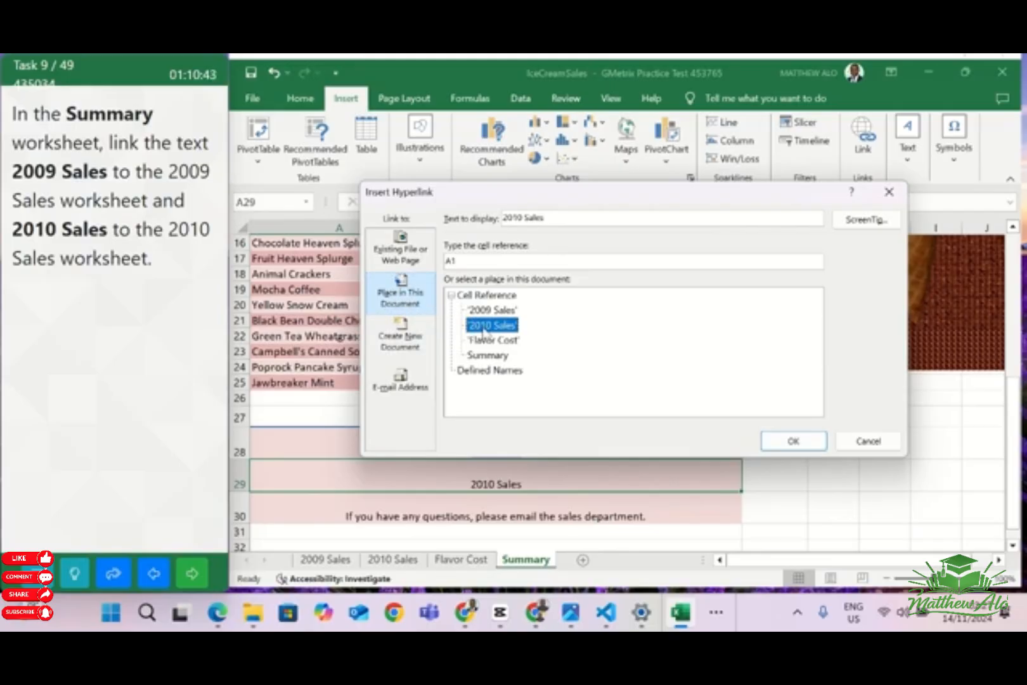
left_click(792, 441)
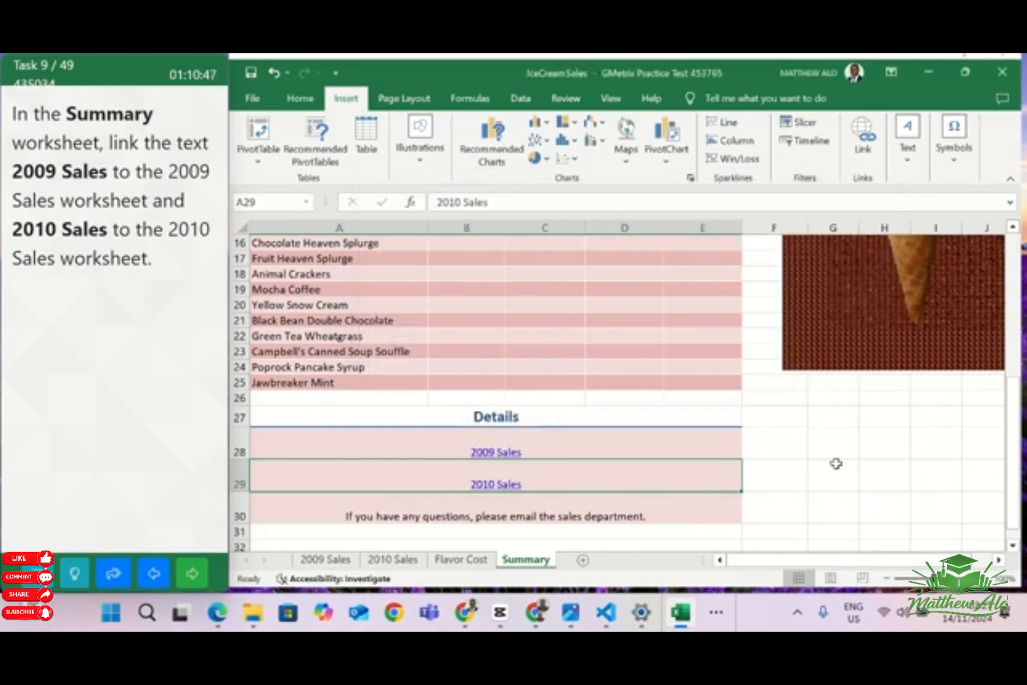
left_click(819, 436)
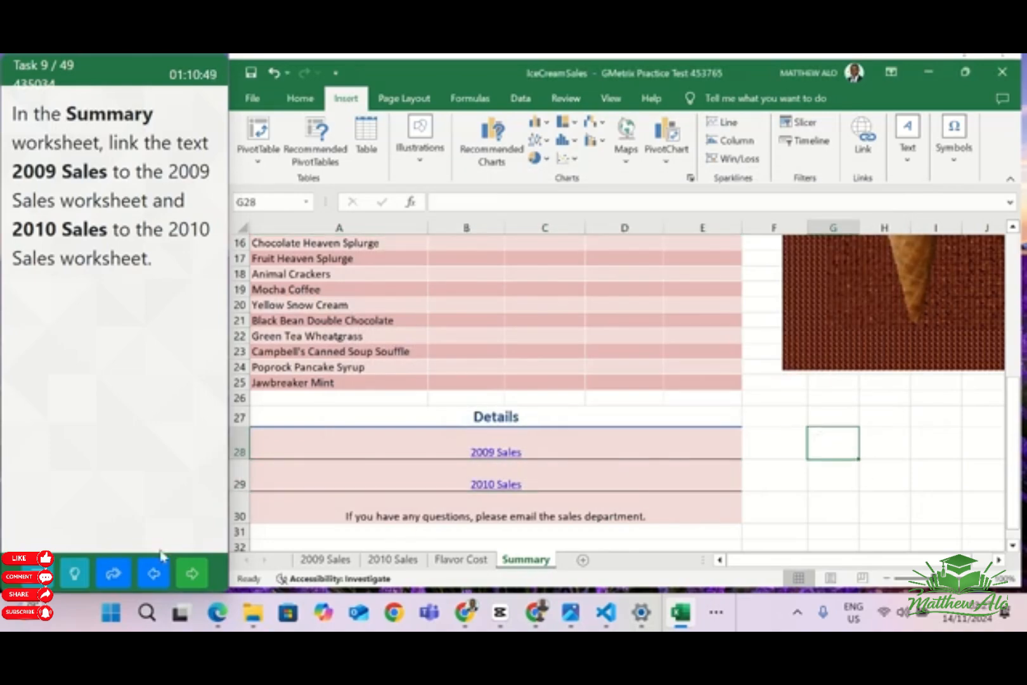
left_click(193, 573)
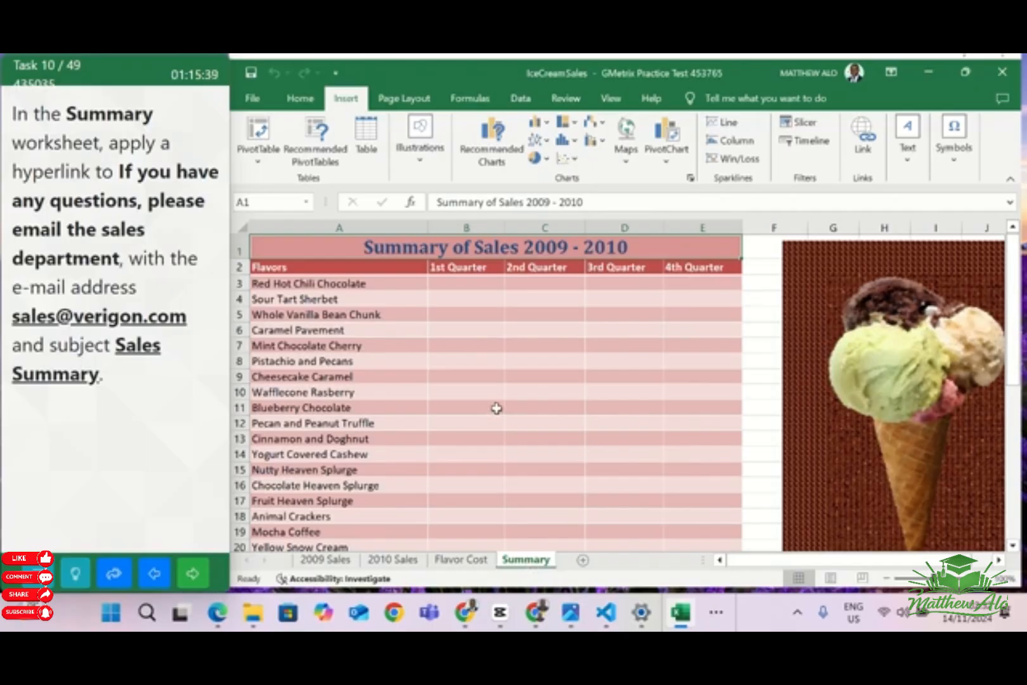
Add an e-mail hyperlink to the questions text in cell A30, using the sales department's e-mail address and the subject Sales Summary
scroll(497, 409, "down", 5)
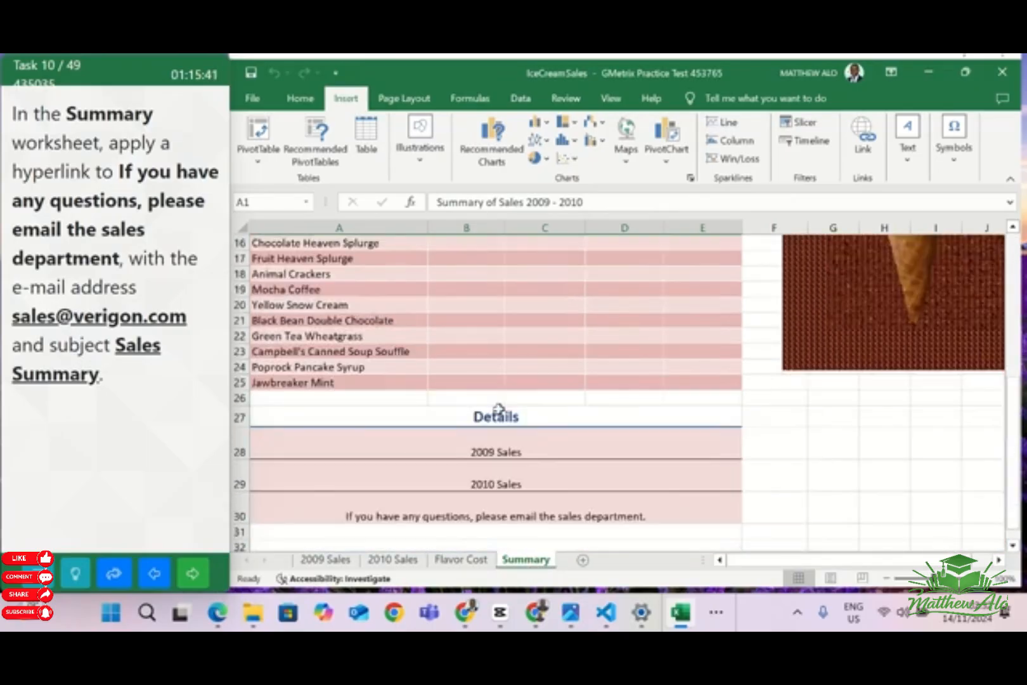
scroll(499, 408, "down", 1)
left_click(411, 469)
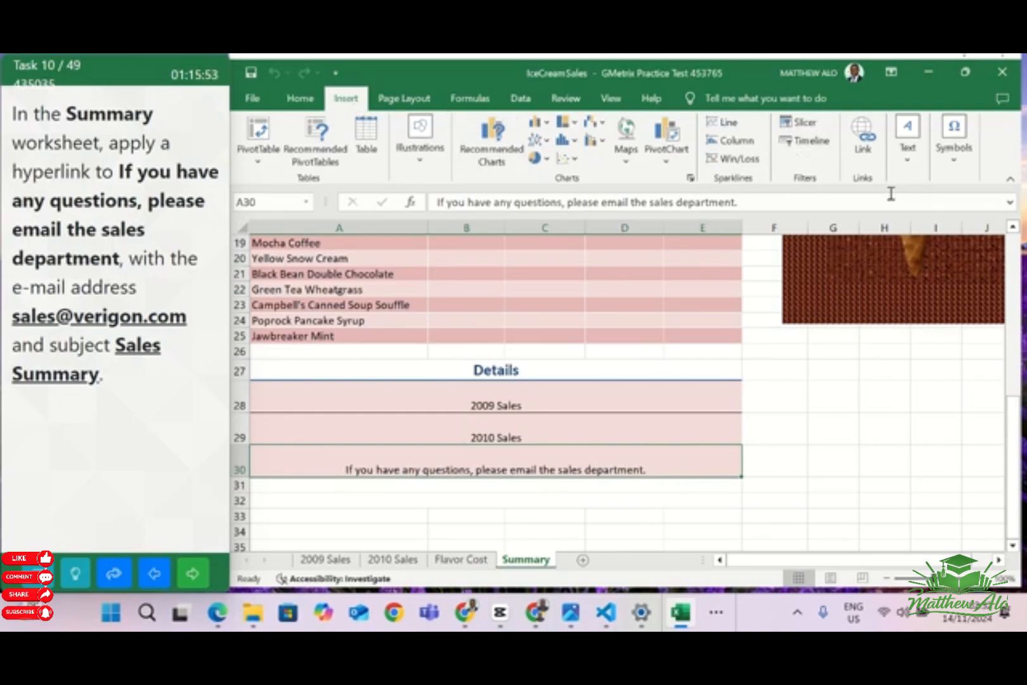
left_click(867, 151)
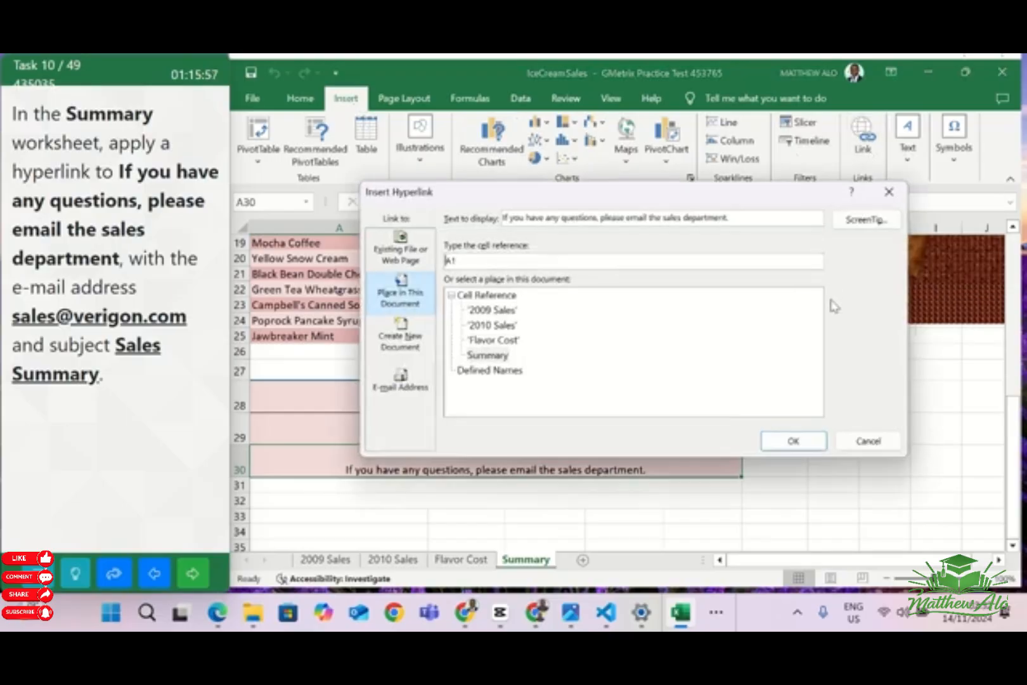
left_click(401, 378)
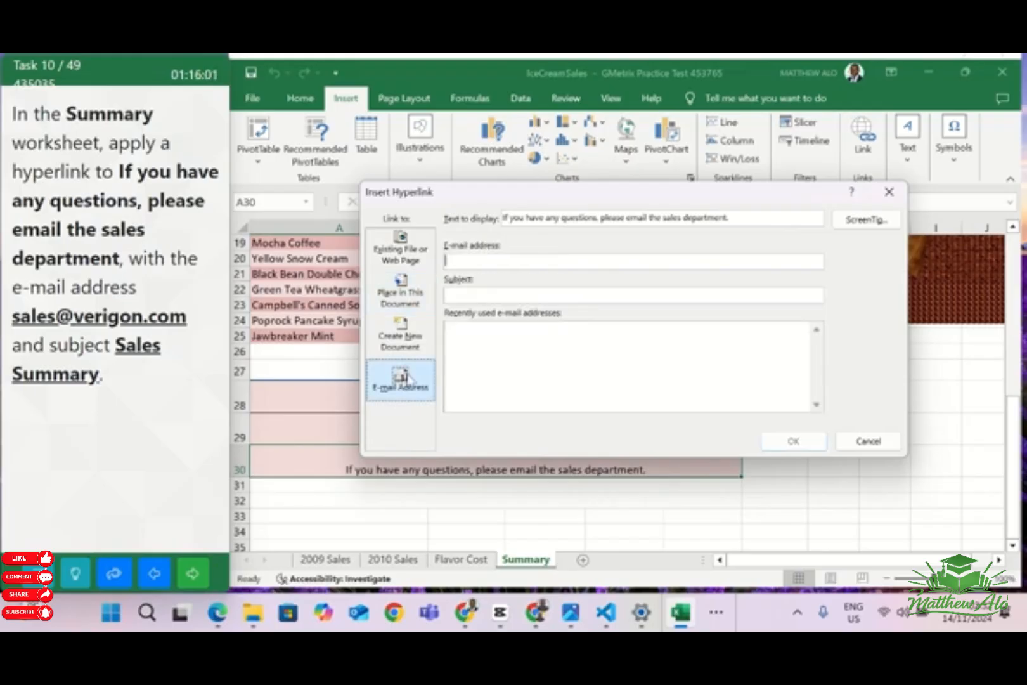
left_click(462, 259)
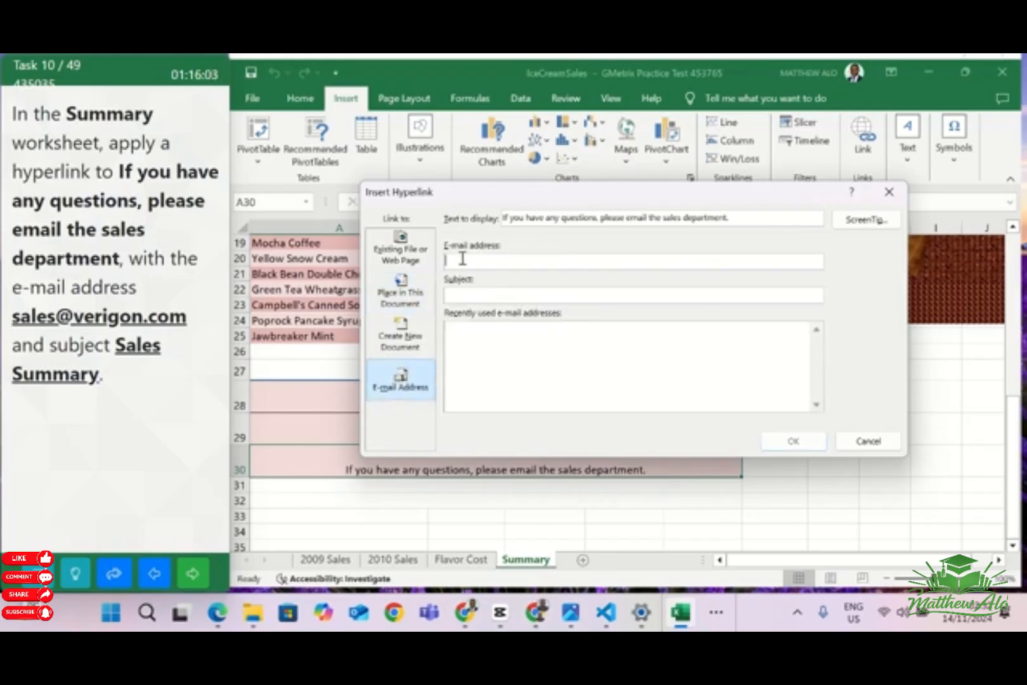
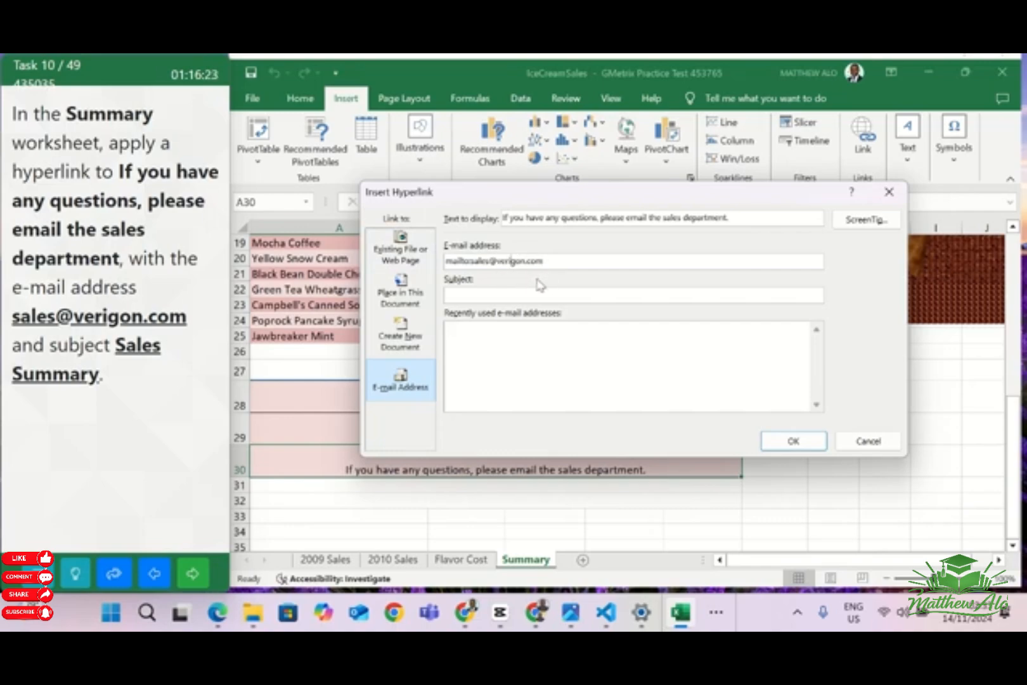
left_click(492, 295)
type("Sales Summary")
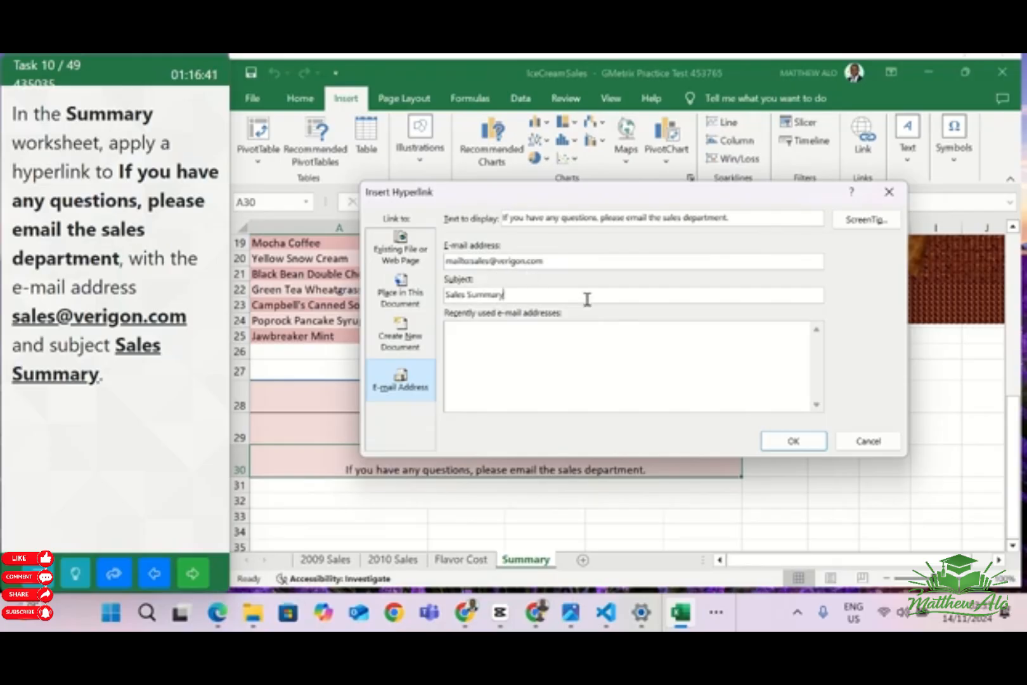
left_click(796, 443)
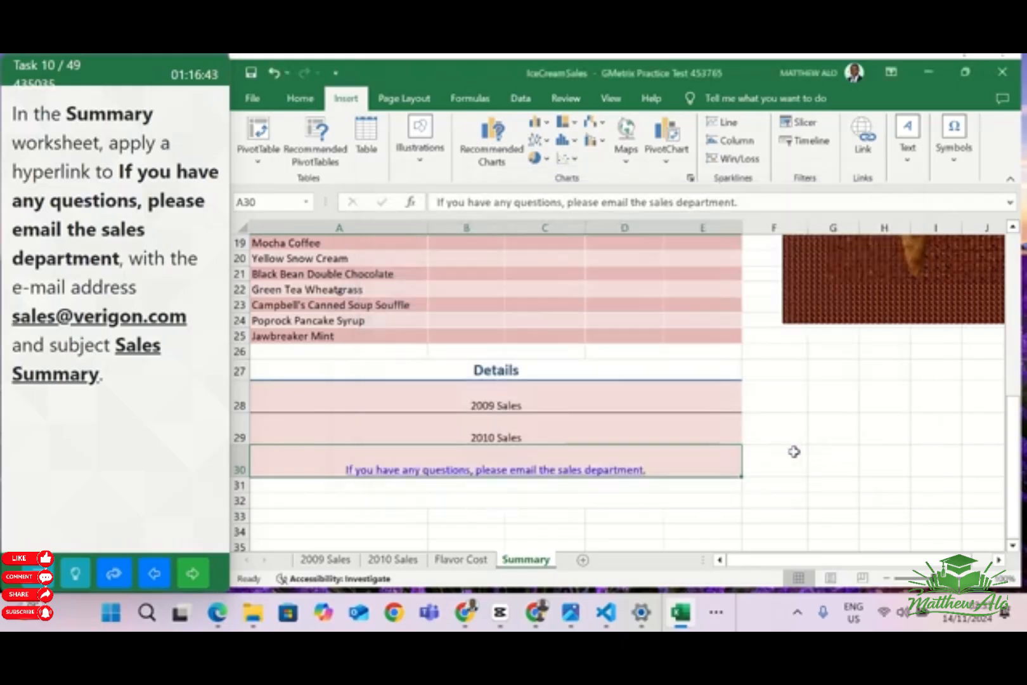
left_click(806, 460)
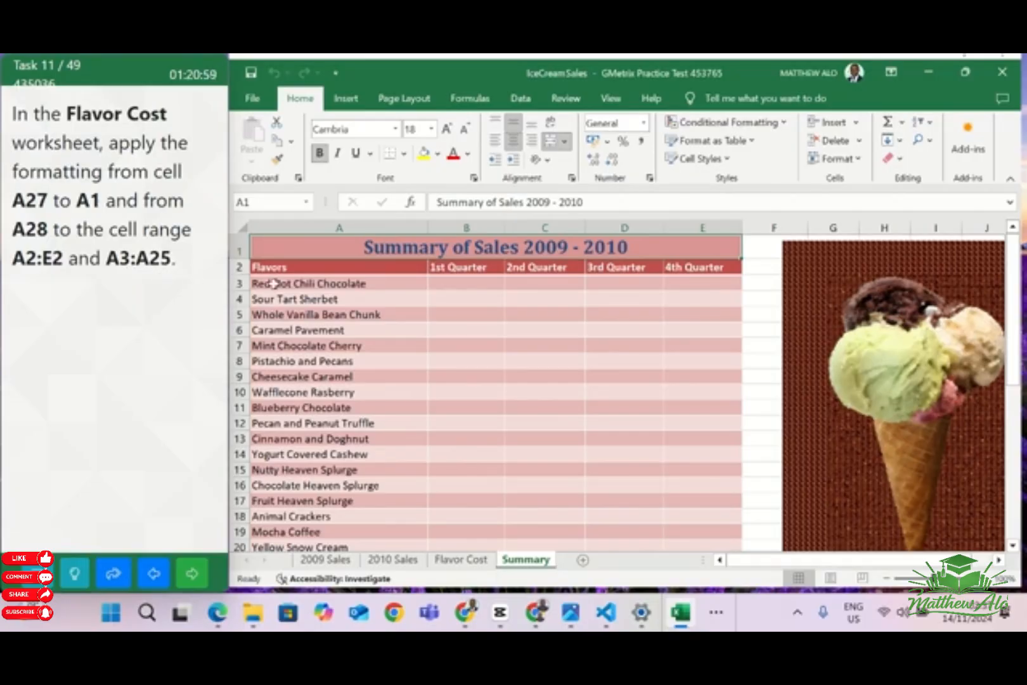
In the Flavor Cost worksheet, copy the formatting of cell A27 to cell A1 with Format Painter
left_click(461, 559)
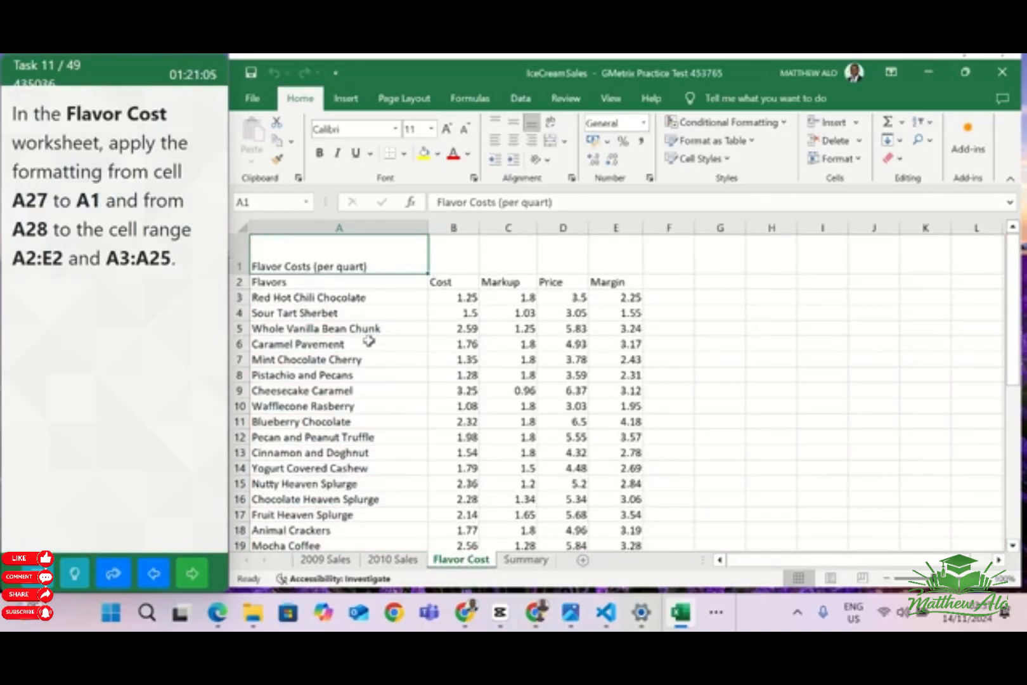
left_click(253, 202)
left_click(253, 202)
key("BackSpace")
type("27")
key("Return")
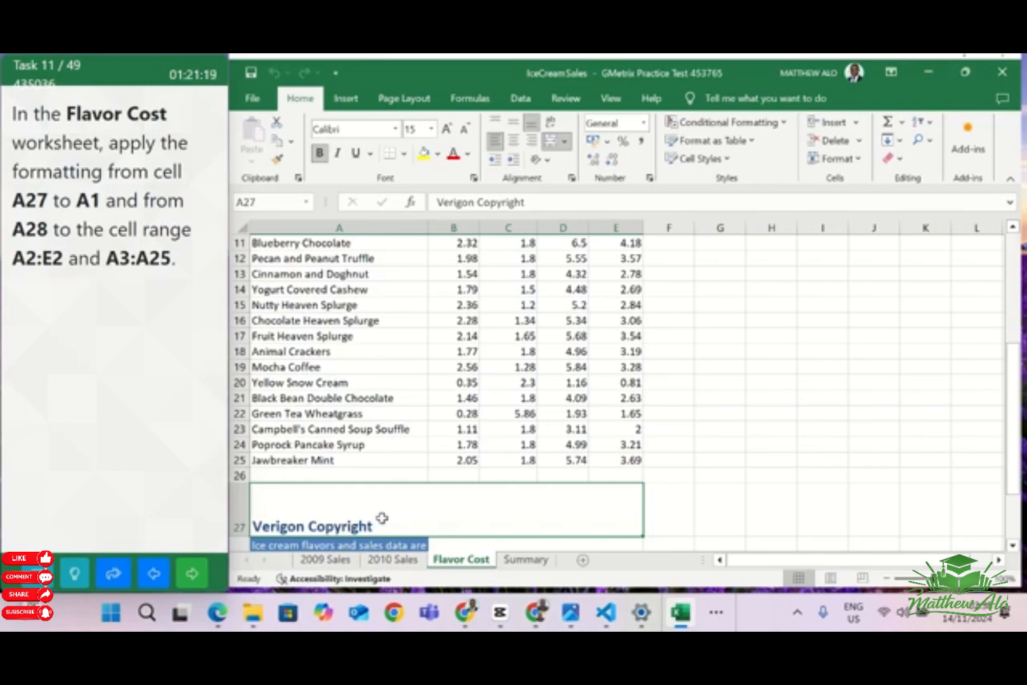
left_click(278, 162)
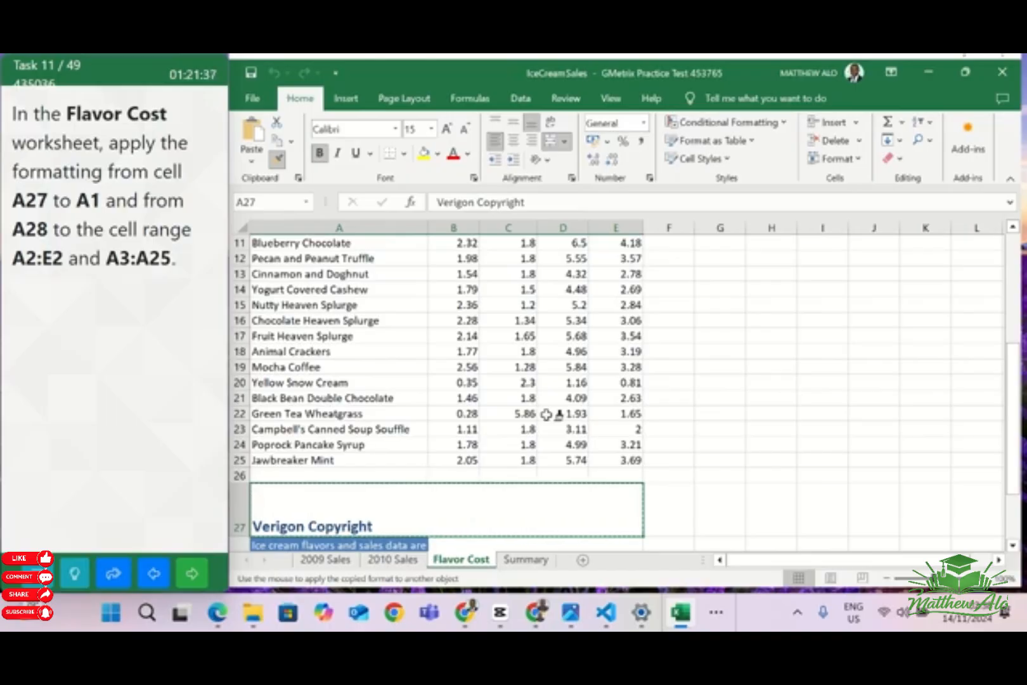
scroll(546, 414, "up", 4)
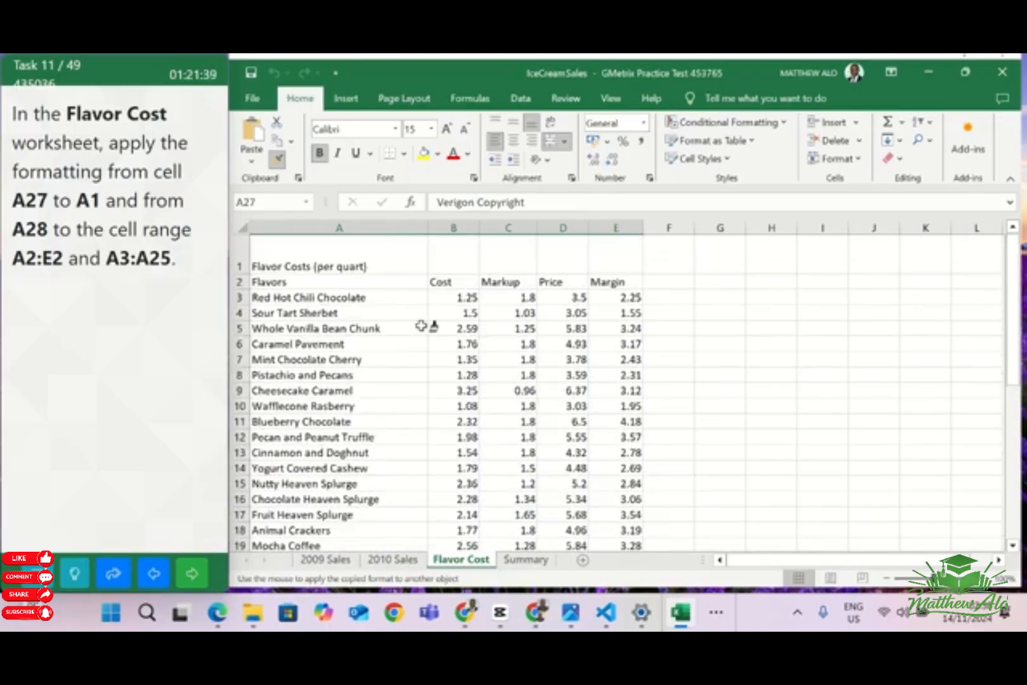
left_click(324, 255)
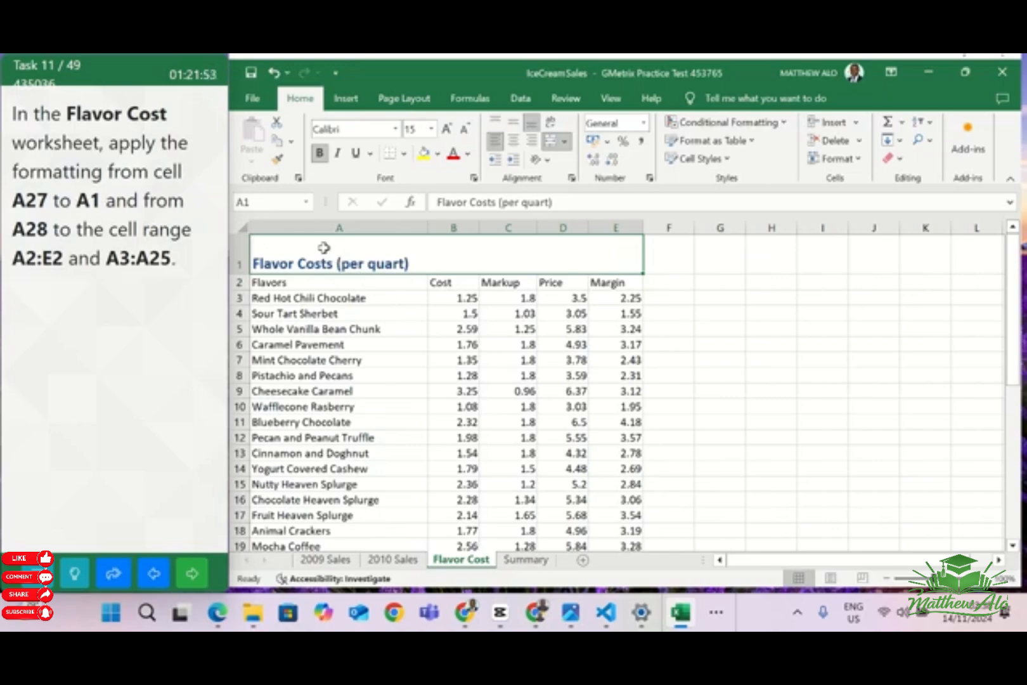
Copy the formatting of cell A28 to the header range A2:E2 with Format Painter, keeping it active for multiple ranges
left_click(255, 201)
left_click(255, 202)
key("BackSpace")
key("Return")
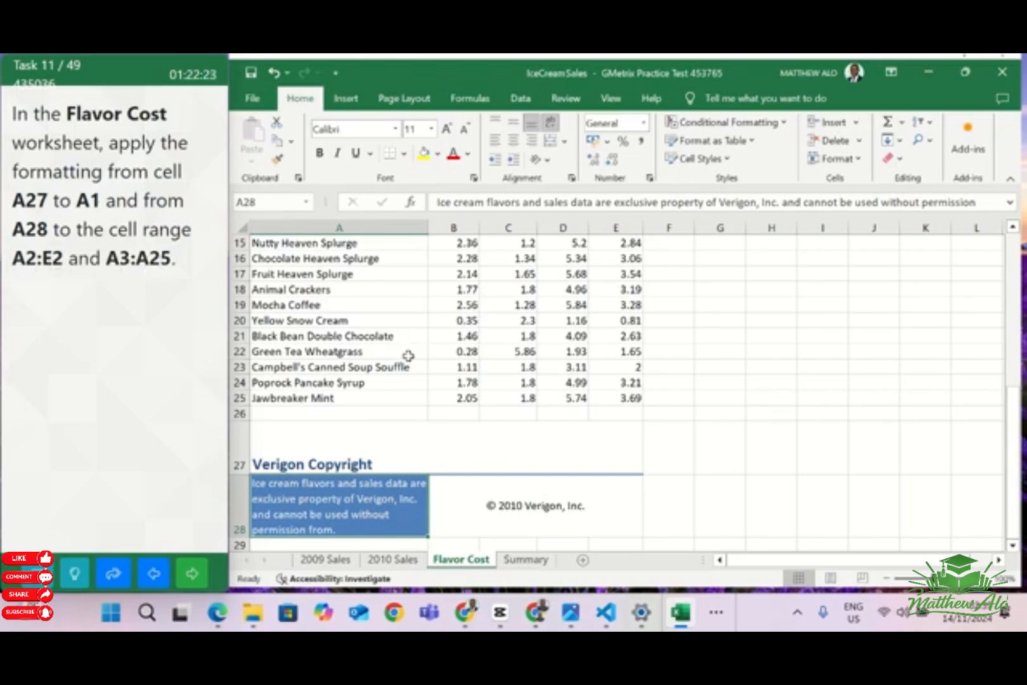
left_click(278, 164)
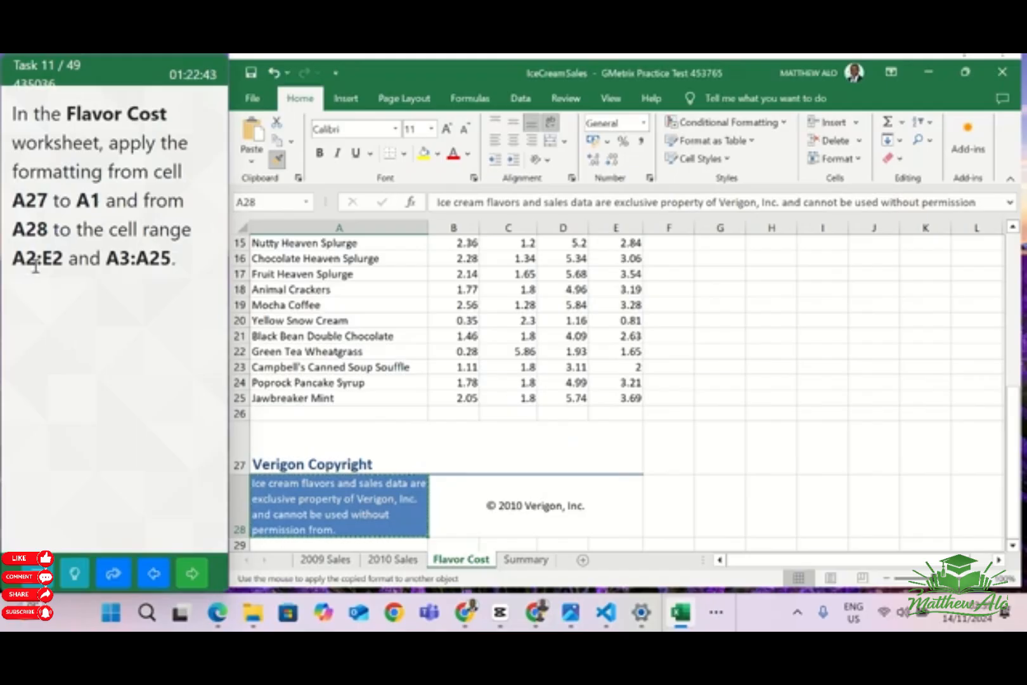
scroll(571, 387, "up", 5)
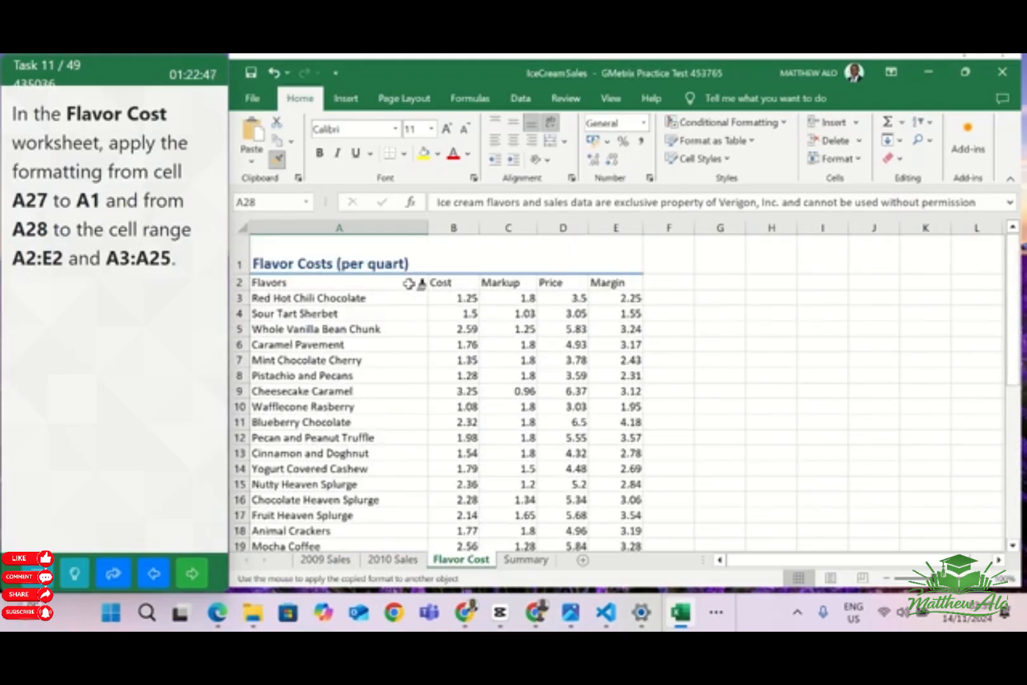
left_click(267, 280)
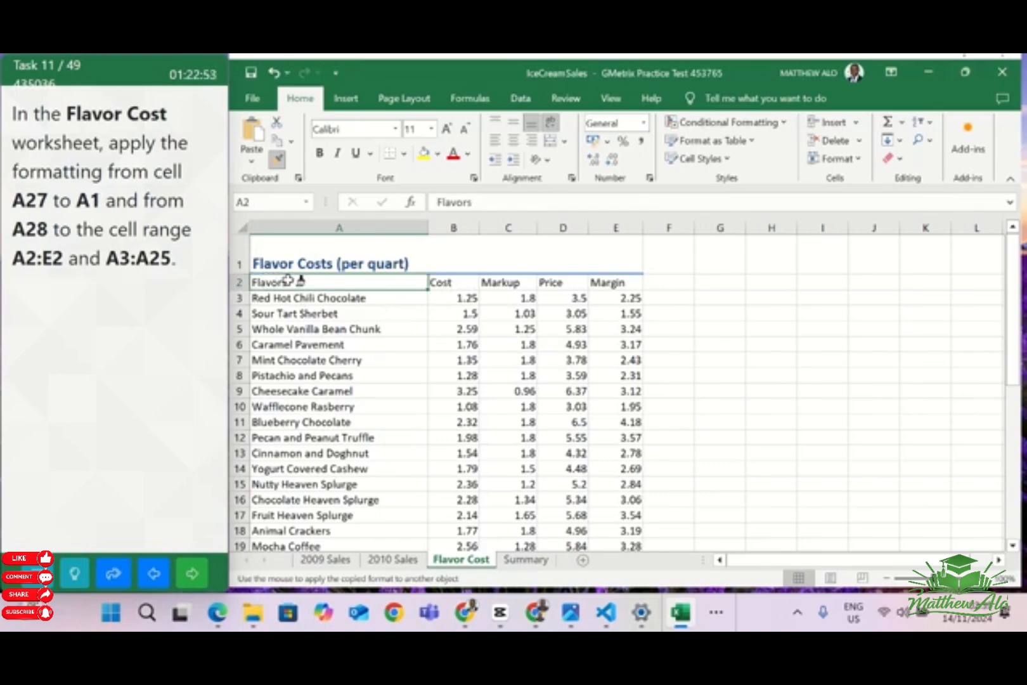
left_click_drag(418, 286, 609, 284)
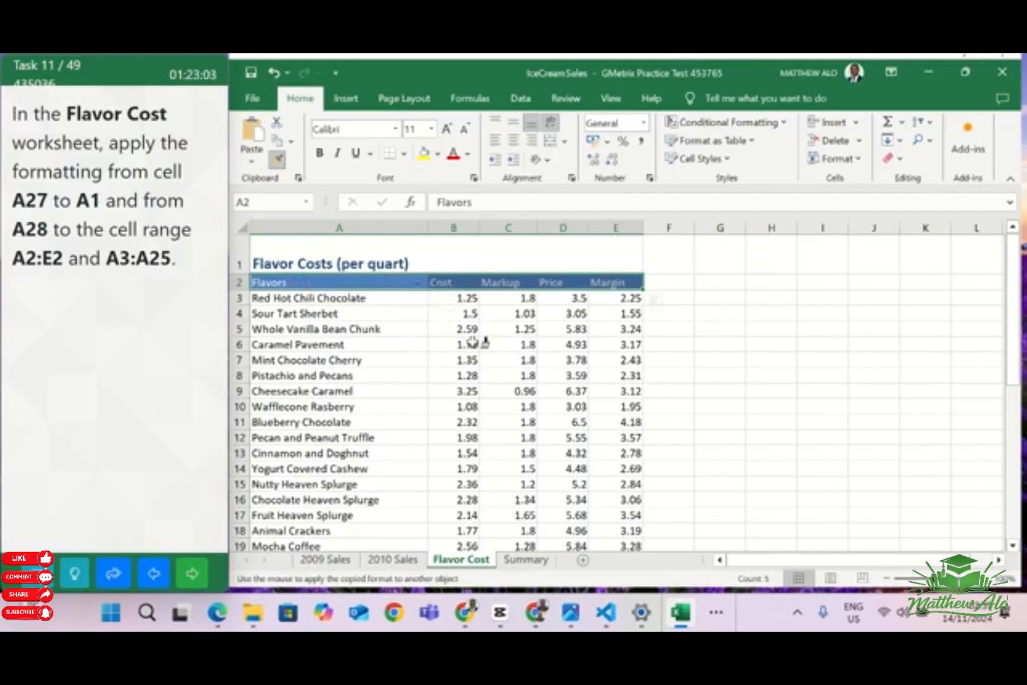
Apply the copied A28 formatting to the flavor names in A3:A25, and turn off Format Painter
left_click(262, 295)
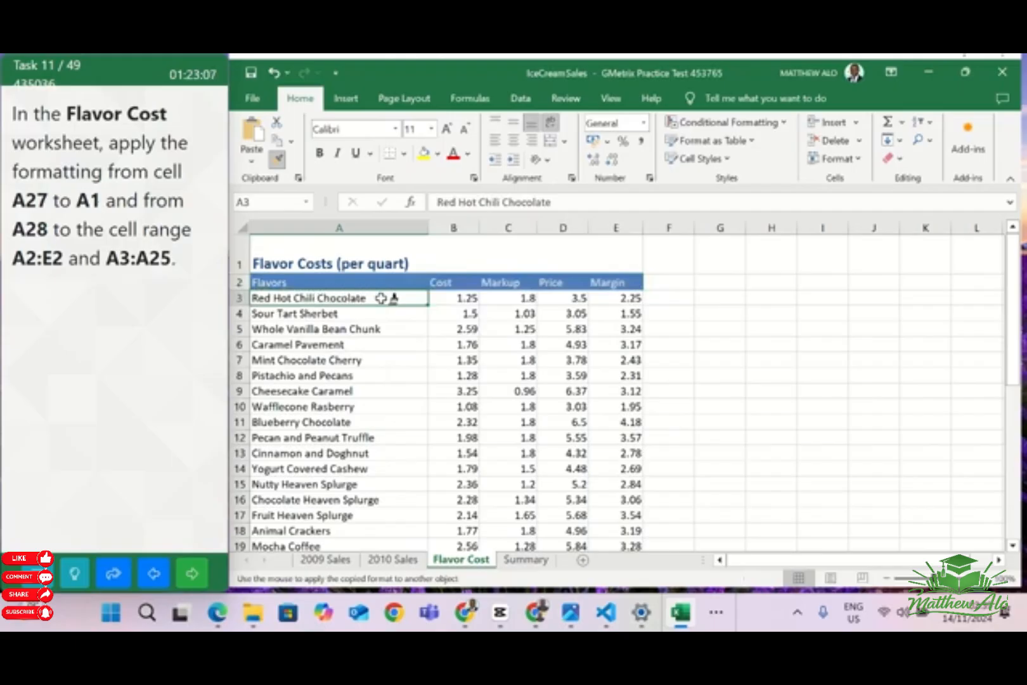
left_click_drag(380, 298, 456, 300)
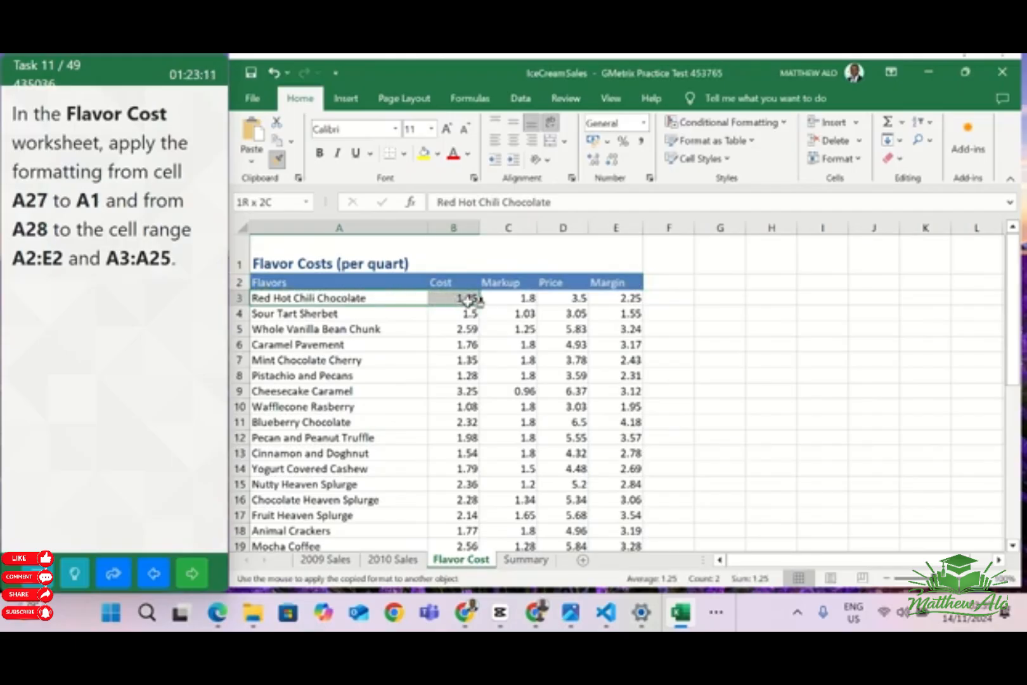
mouse_move(472, 298)
left_mouse_down()
mouse_move(386, 296)
mouse_move(374, 557)
mouse_move(376, 515)
left_mouse_up()
scroll(378, 507, "up", 2)
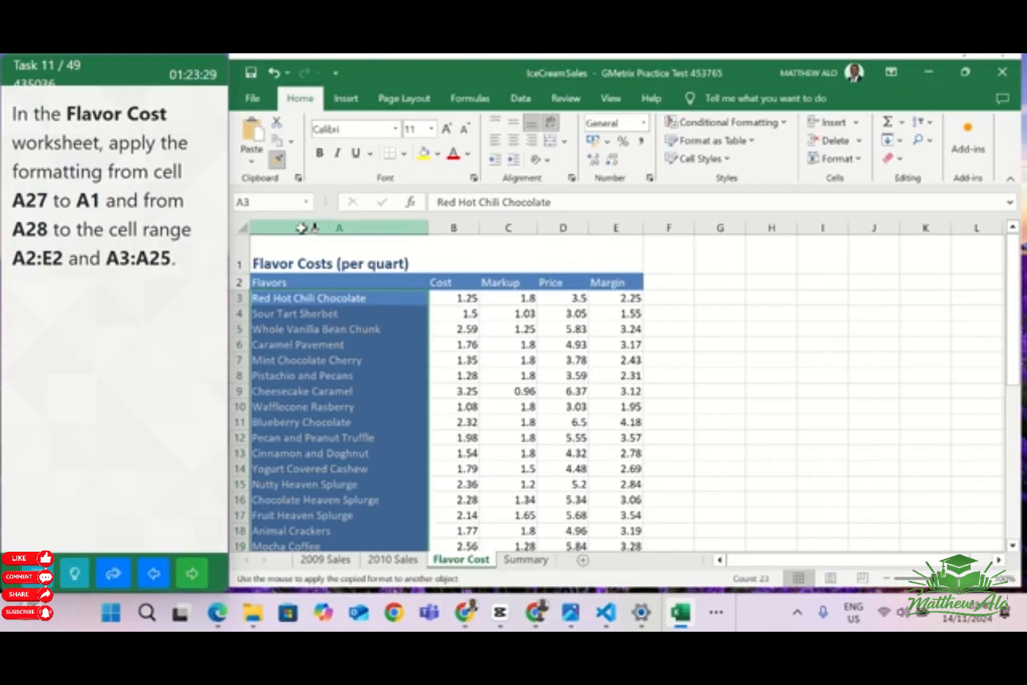
left_click(277, 161)
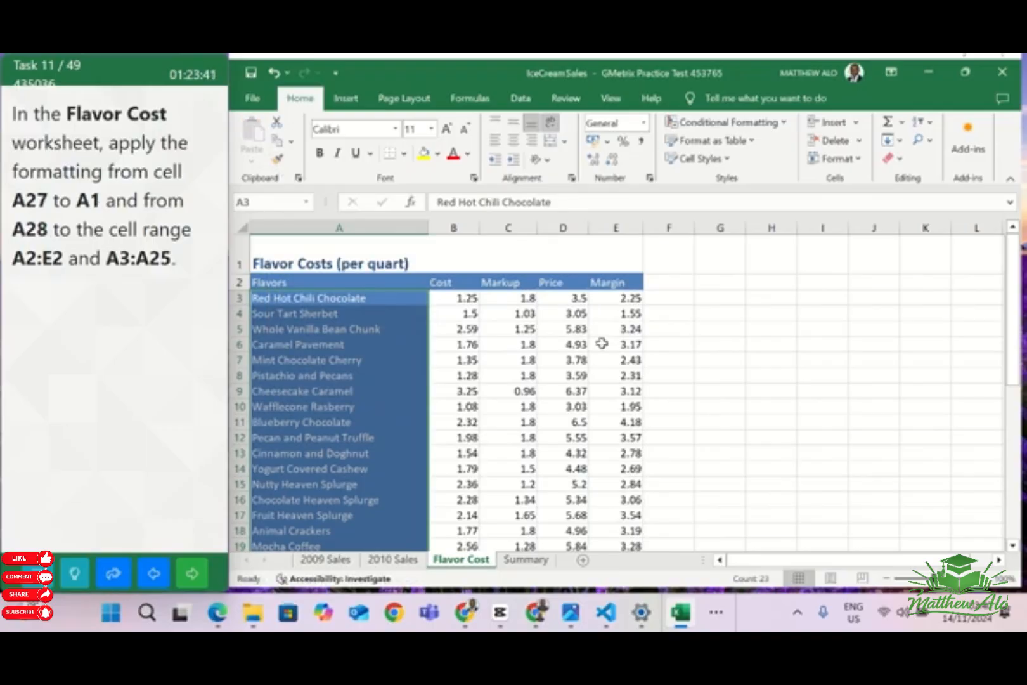
Advance to the next task and format the Markup values C3:C25 in the Flavor Cost worksheet as Percentage with 2 decimal places
left_click(202, 576)
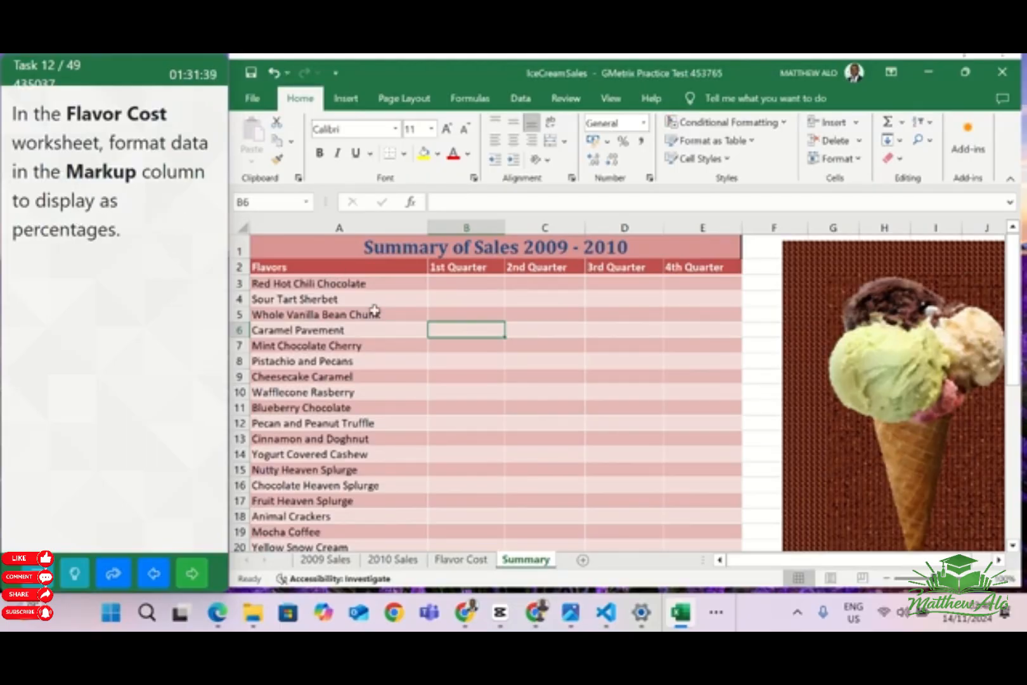
left_click(464, 559)
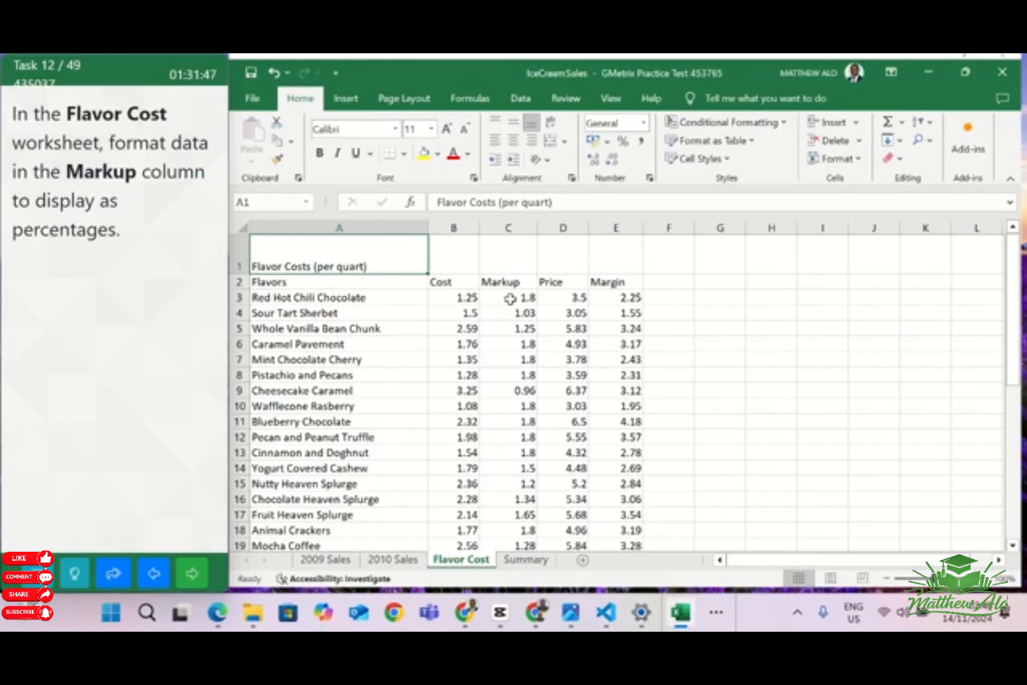
left_click_drag(509, 299, 523, 517)
scroll(523, 508, "up", 2)
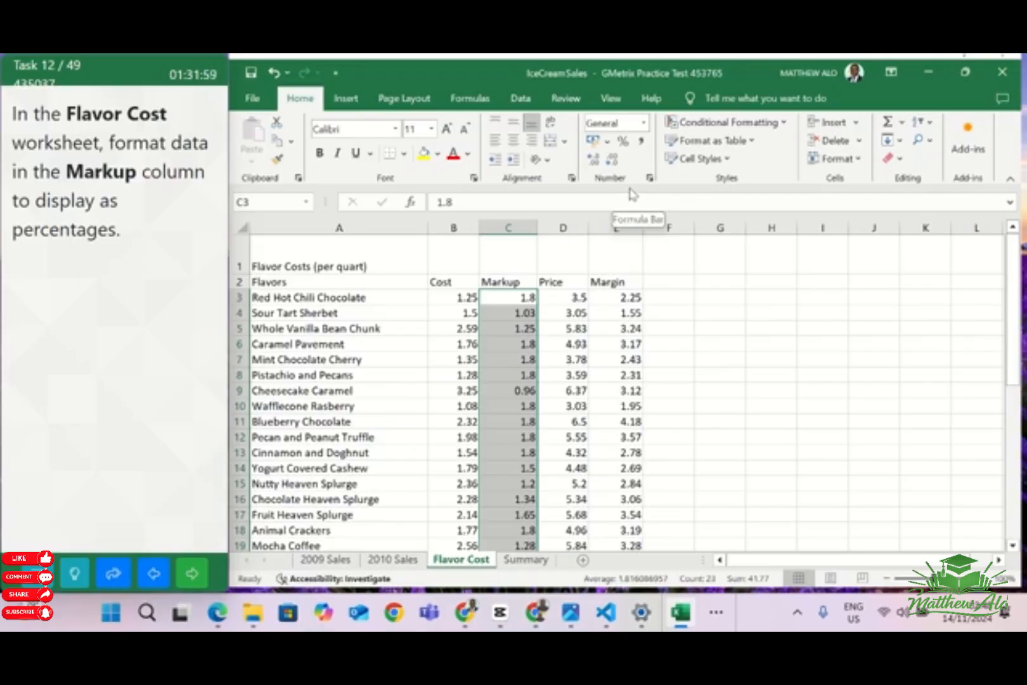
left_click(609, 142)
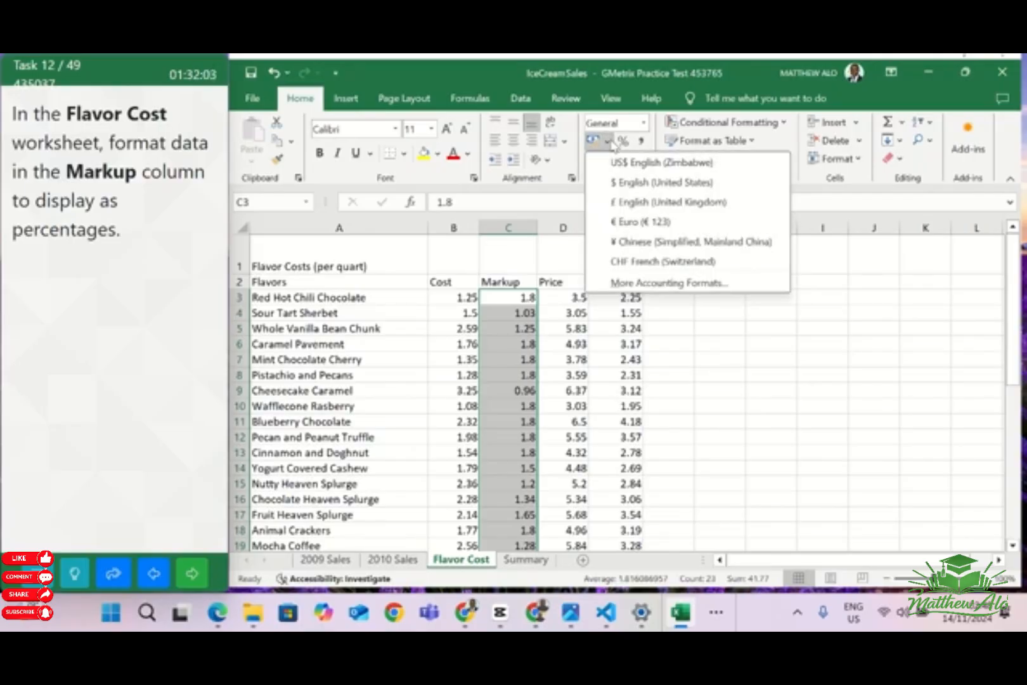
left_click(666, 283)
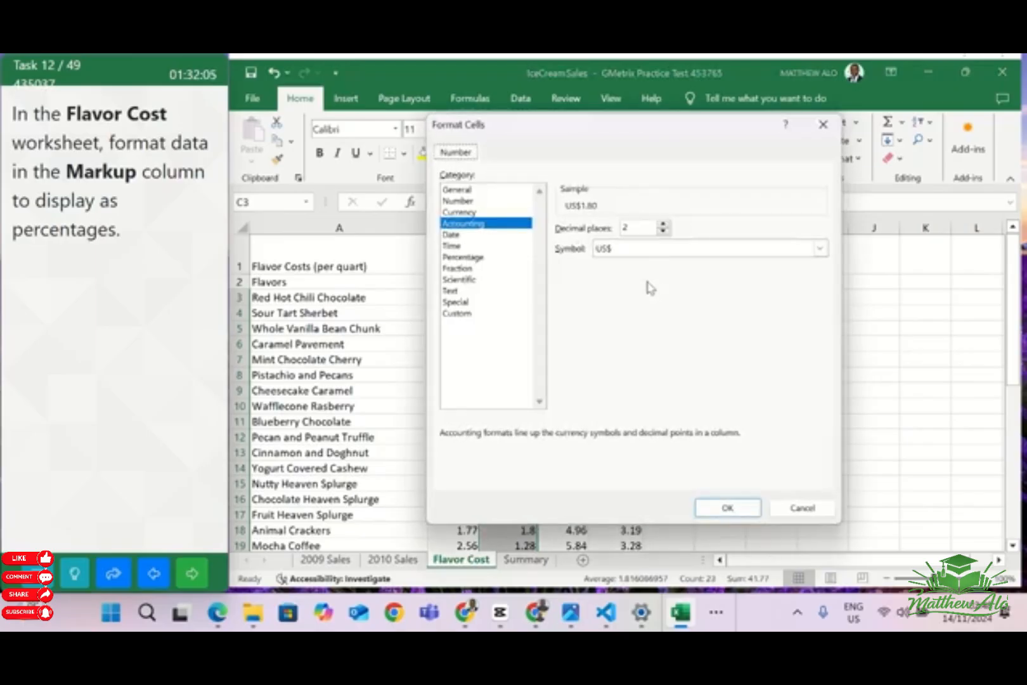
left_click(485, 258)
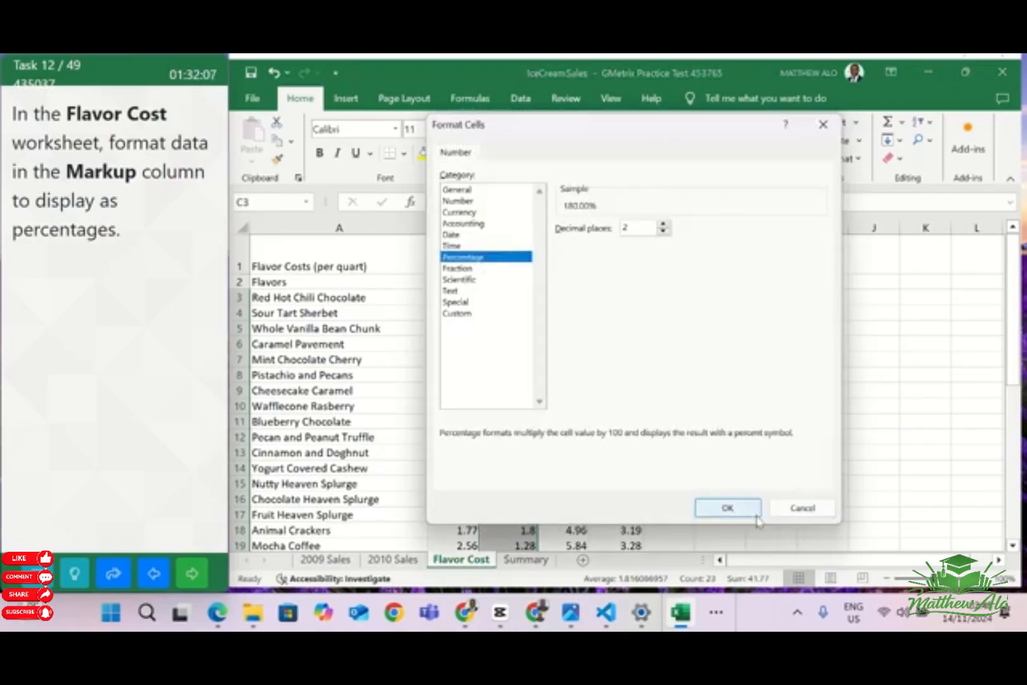
left_click(728, 508)
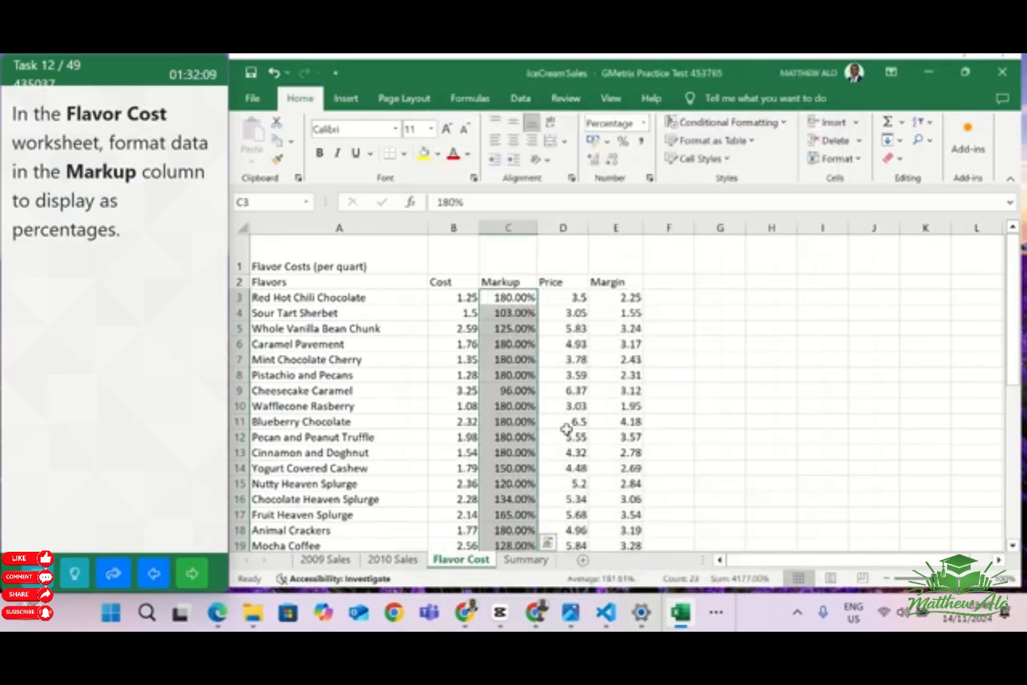
left_click(735, 381)
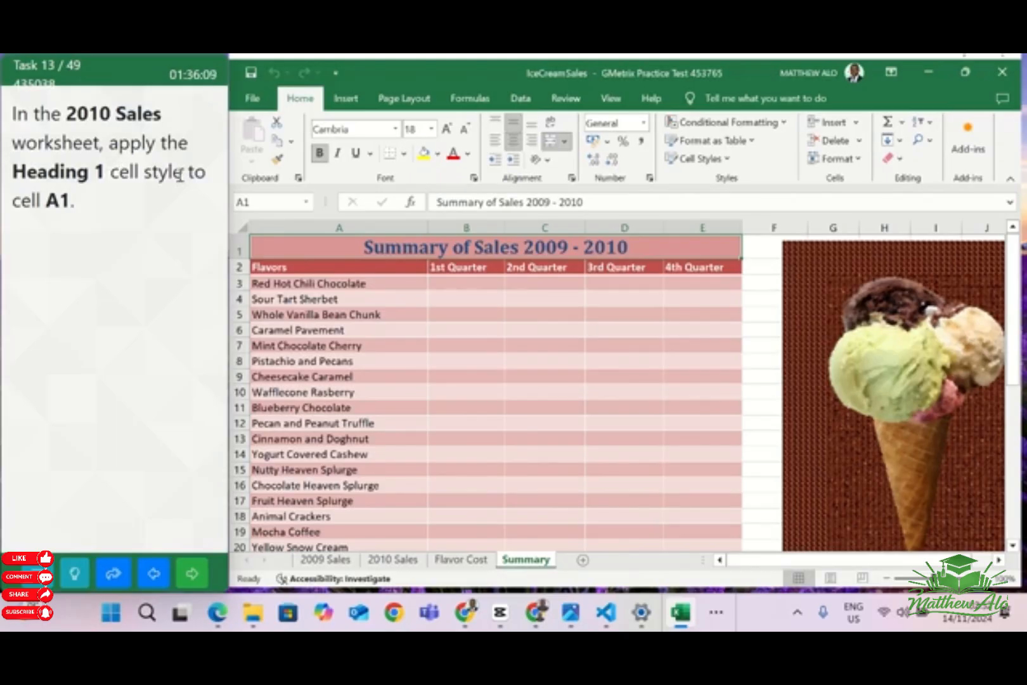
Apply the Heading 1 cell style to cell A1 of the 2010 Sales worksheet, and go on to the next task
left_click(393, 560)
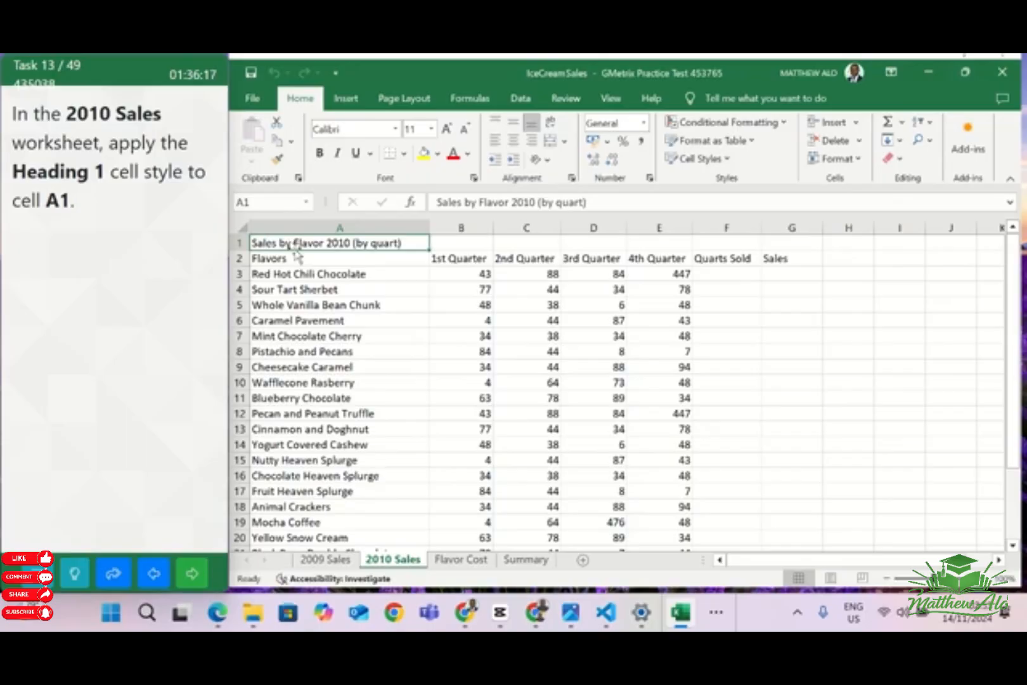
left_click(713, 161)
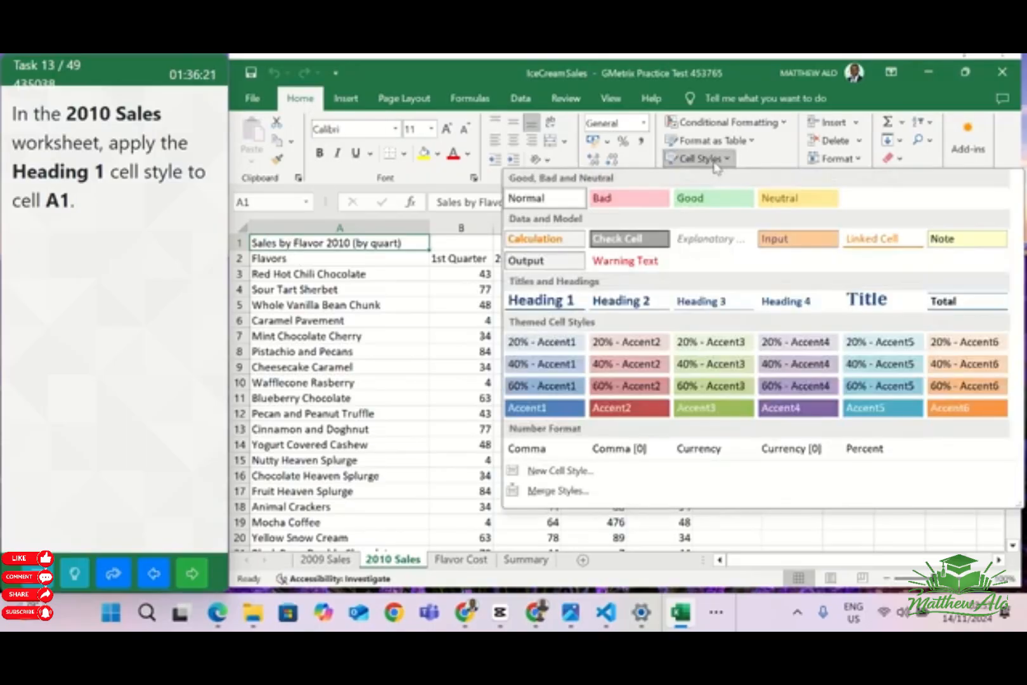
left_click(547, 303)
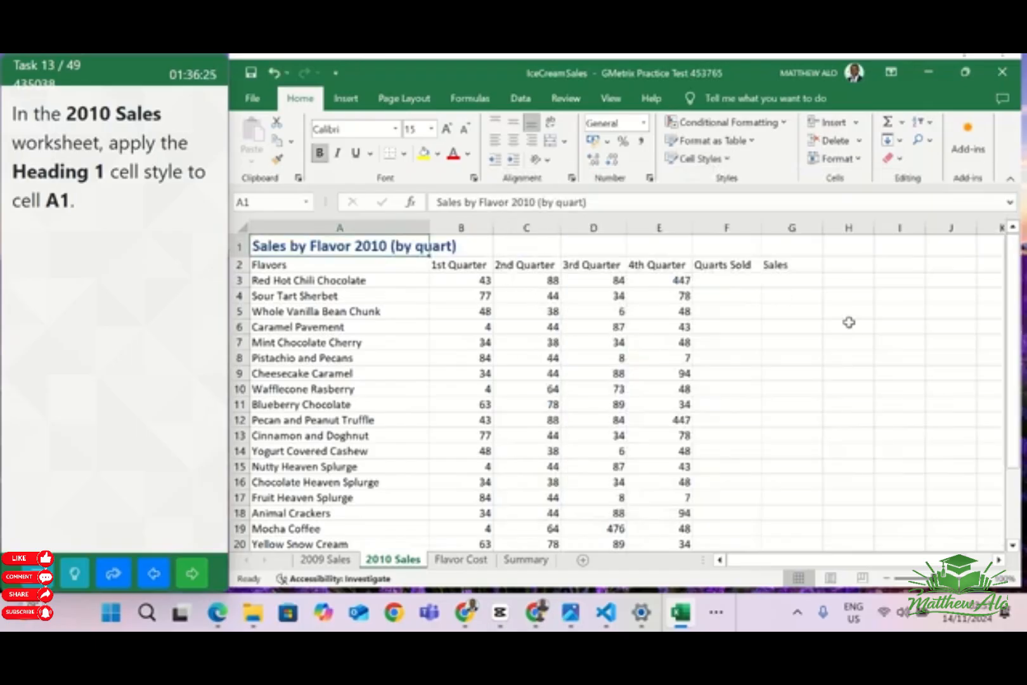
left_click(854, 324)
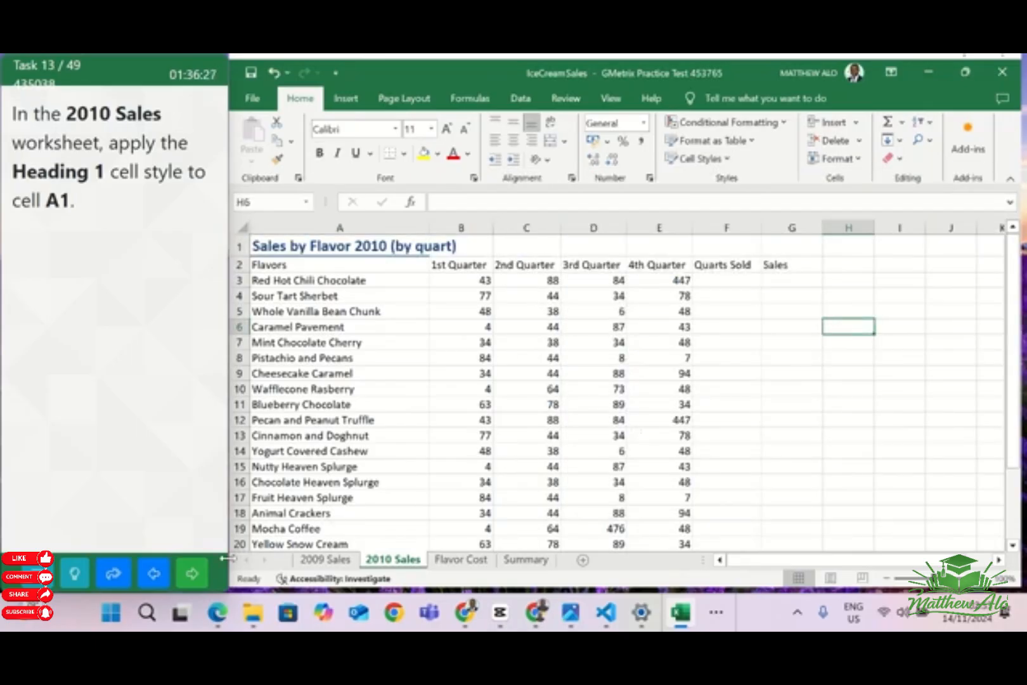
left_click(200, 576)
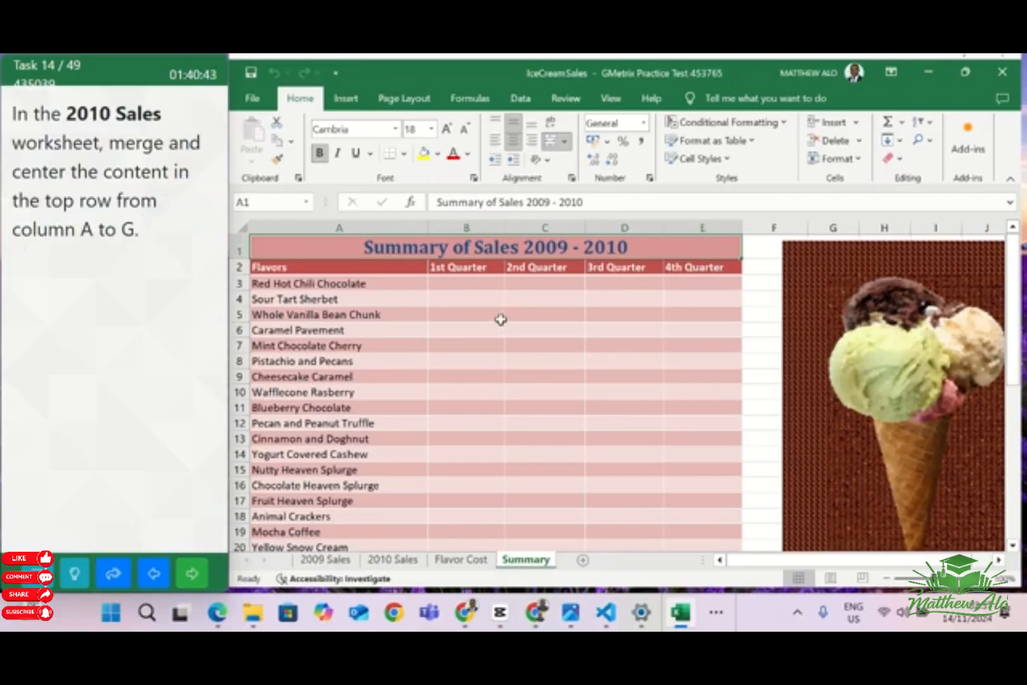
Merge and center the title across A1:G1 in the 2010 Sales worksheet, and go on to the next task
left_click(394, 561)
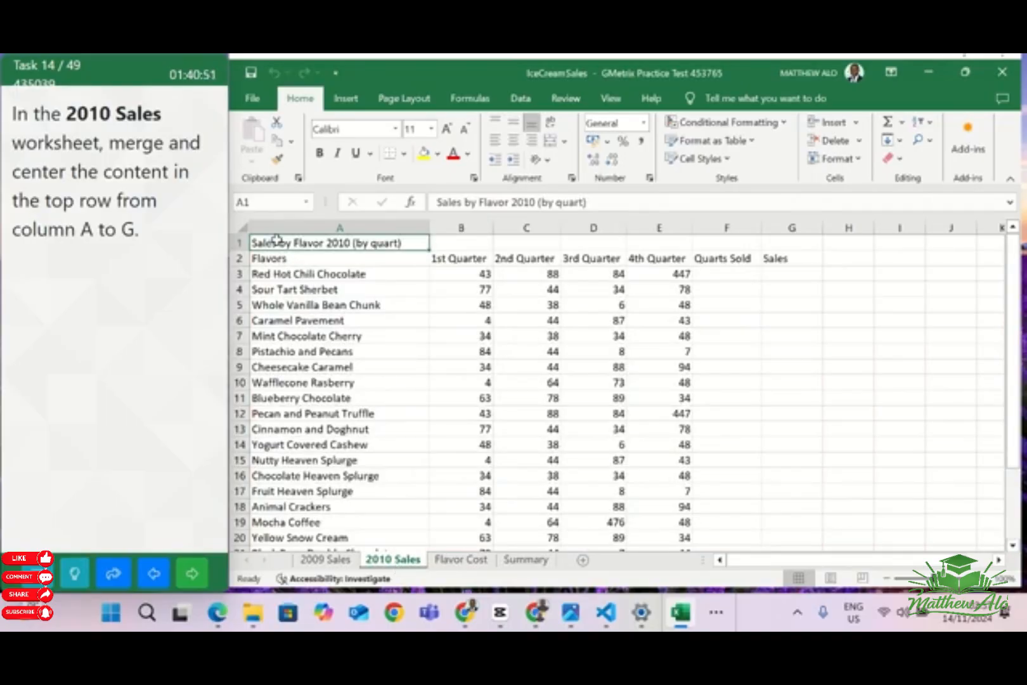
left_click_drag(284, 243, 797, 241)
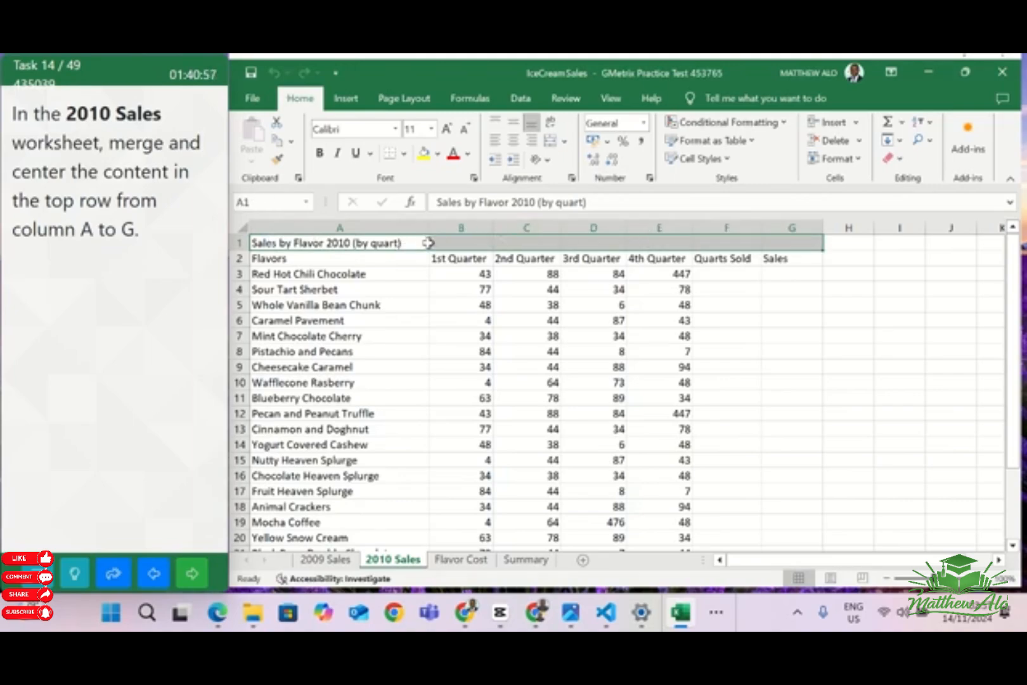
left_click(565, 143)
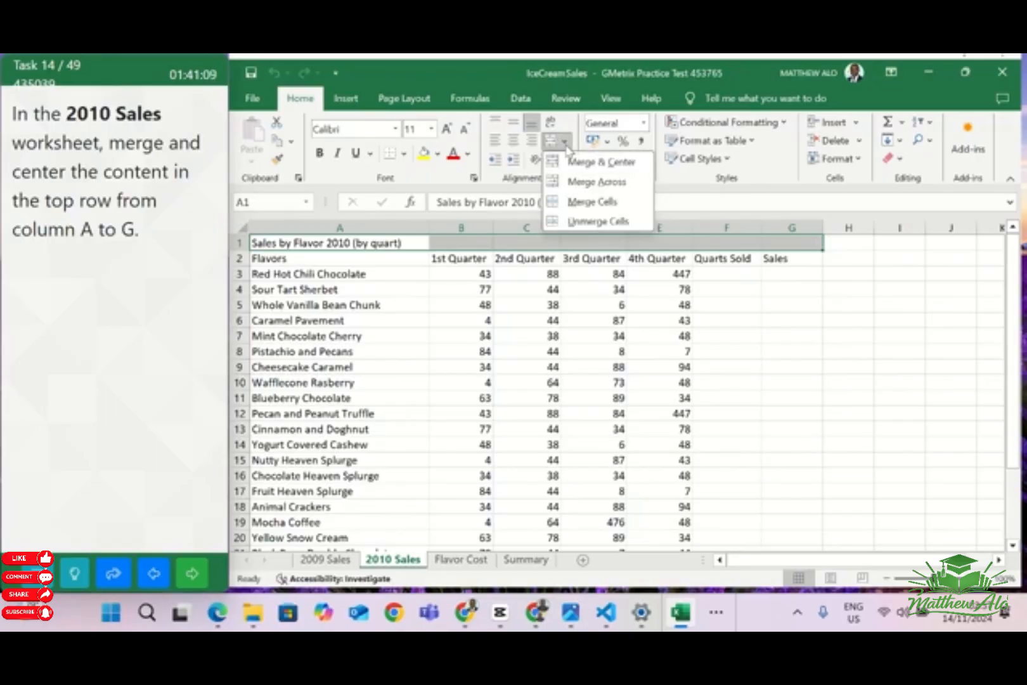
left_click(588, 166)
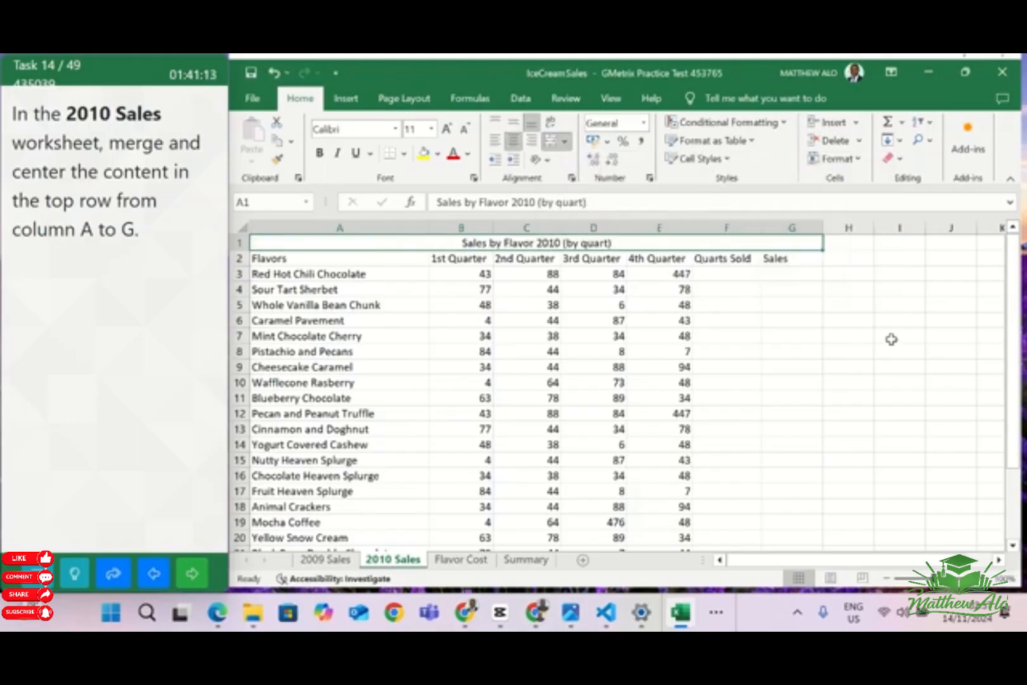
left_click(864, 334)
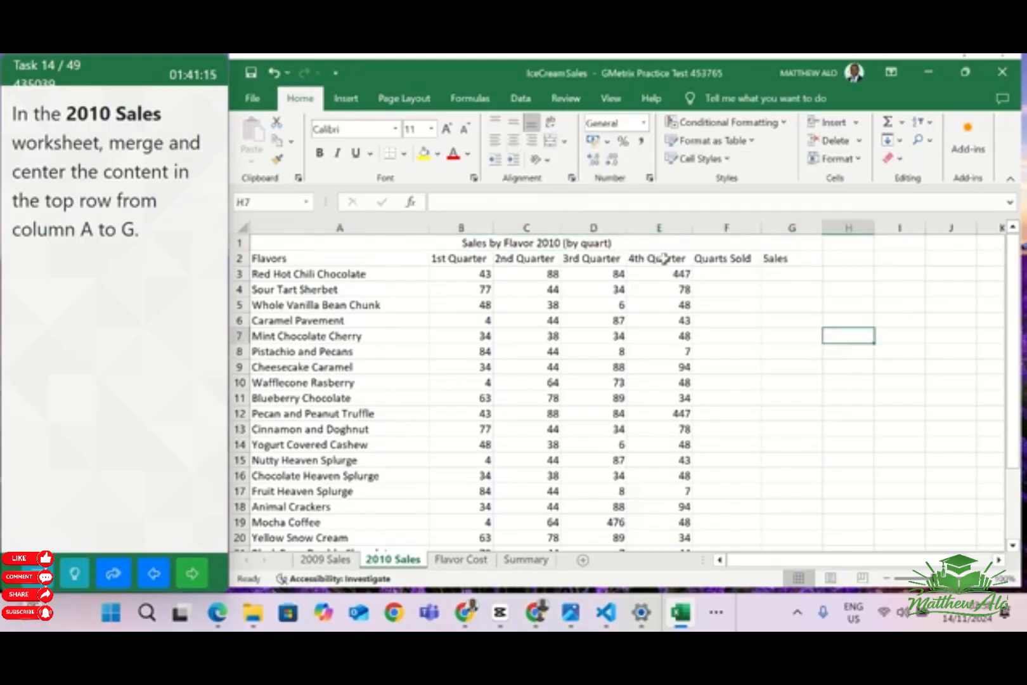
left_click(189, 574)
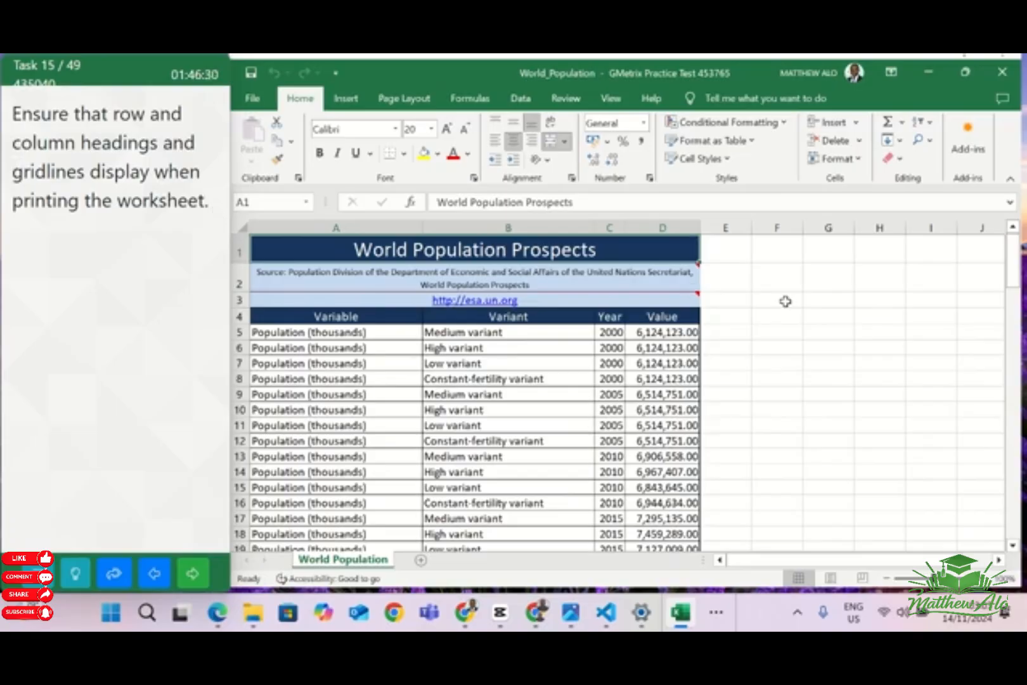
Set the World Population worksheet to print its gridlines and row and column headings, and go on to the next task
left_click(404, 99)
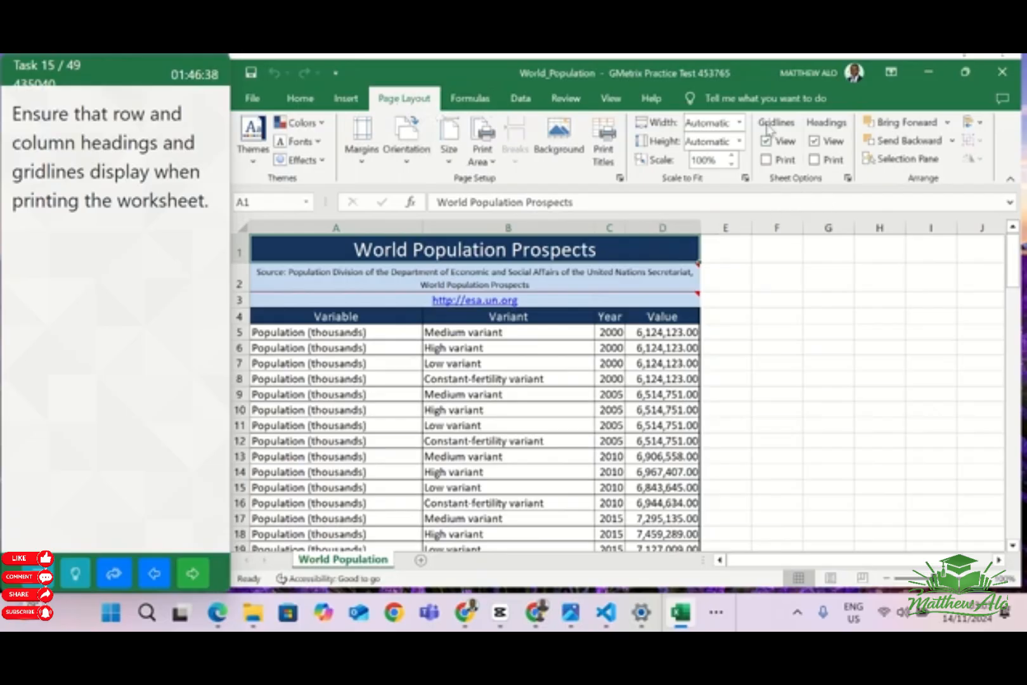
left_click(766, 159)
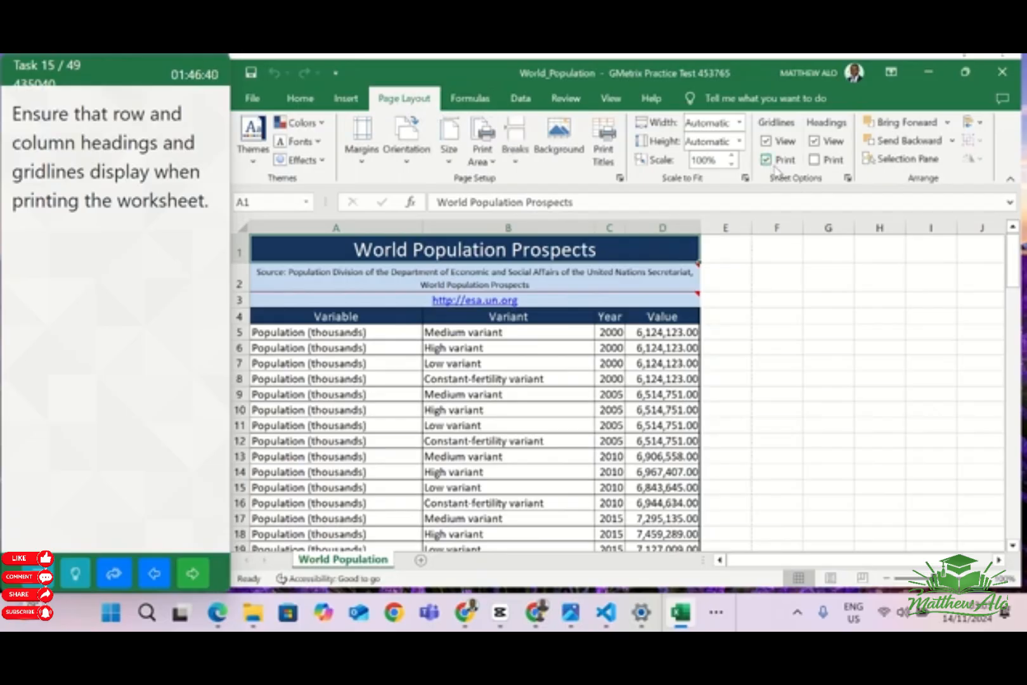
left_click(815, 160)
left_click(193, 573)
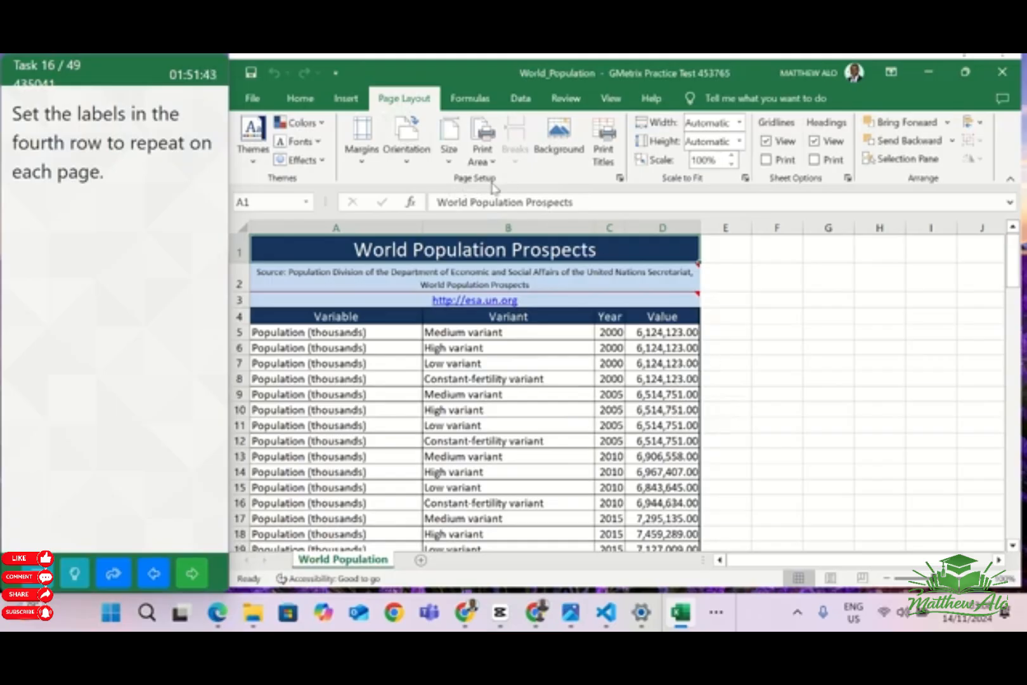
Set row 4 ($4:$4) of the World Population worksheet as the print title row repeated at the top of each page
left_click(606, 164)
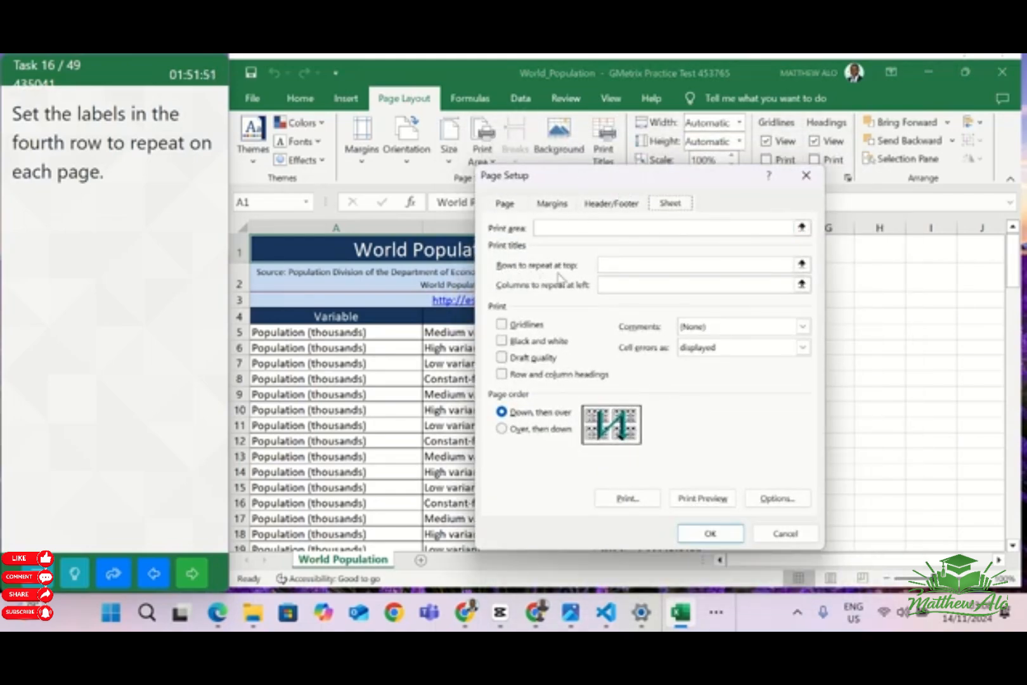
left_click(603, 265)
left_click(615, 266)
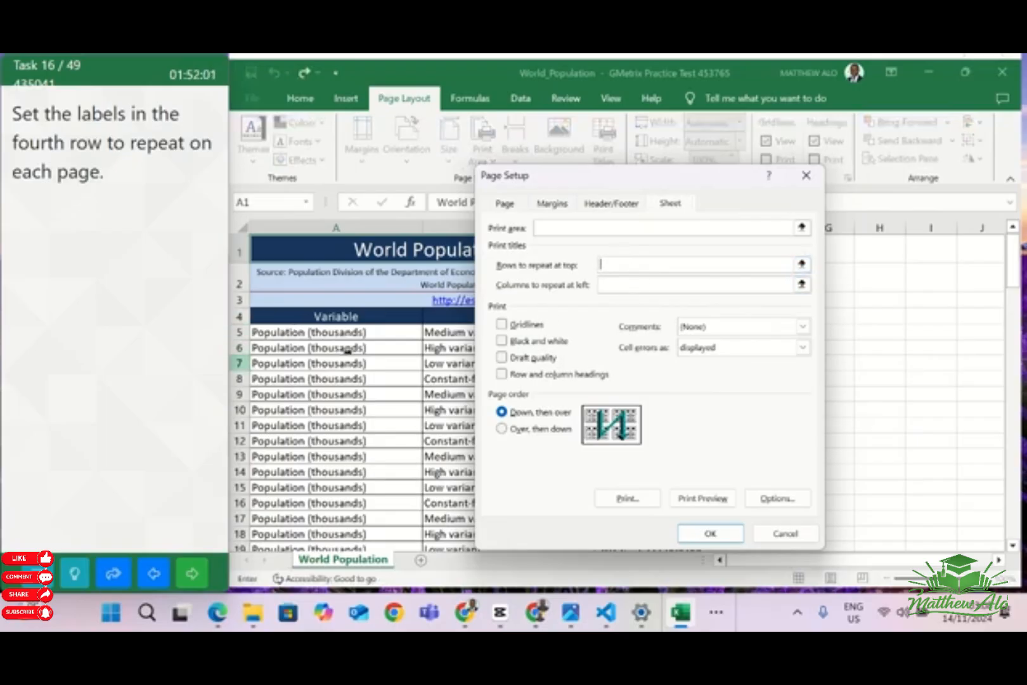
left_click(241, 317)
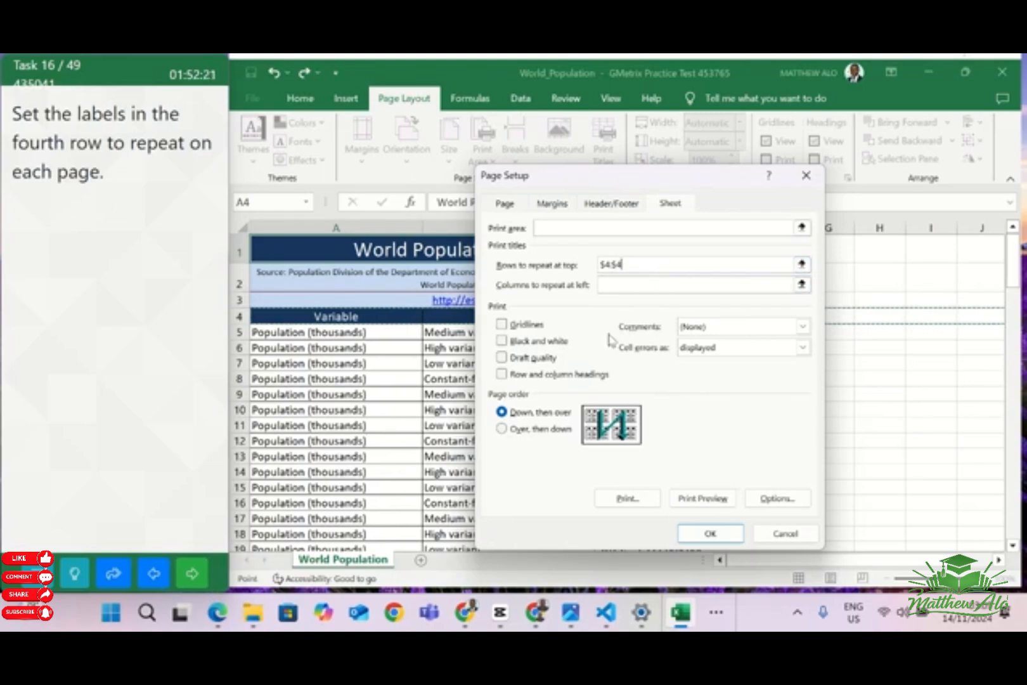
left_click(710, 533)
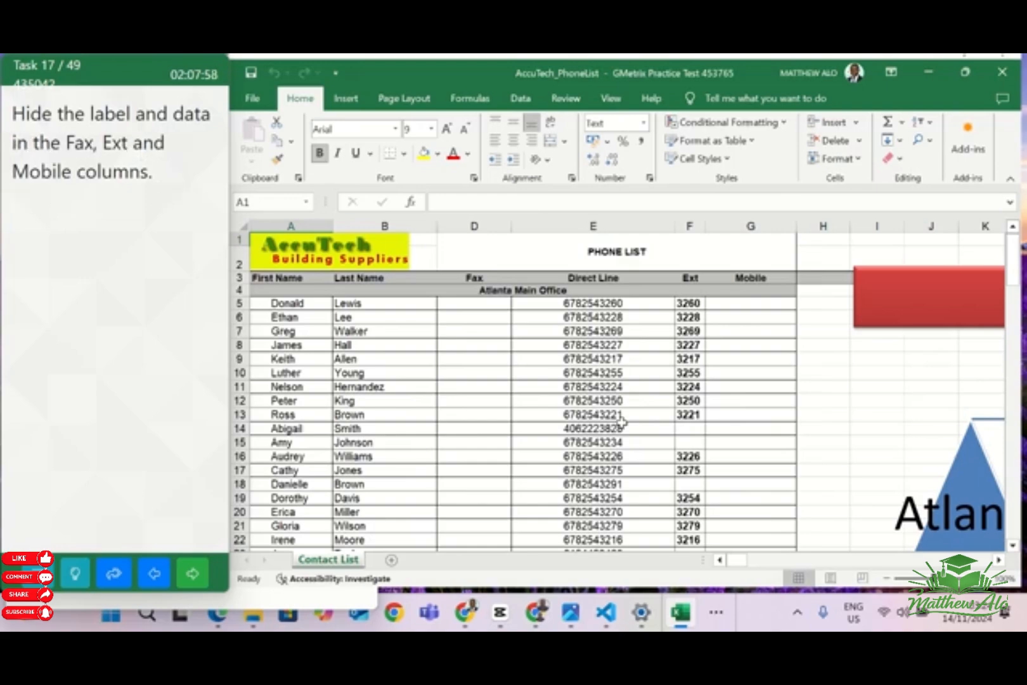
Hide the Fax, Ext and Mobile columns (D, F and G) in the Contact List worksheet
left_click(479, 226)
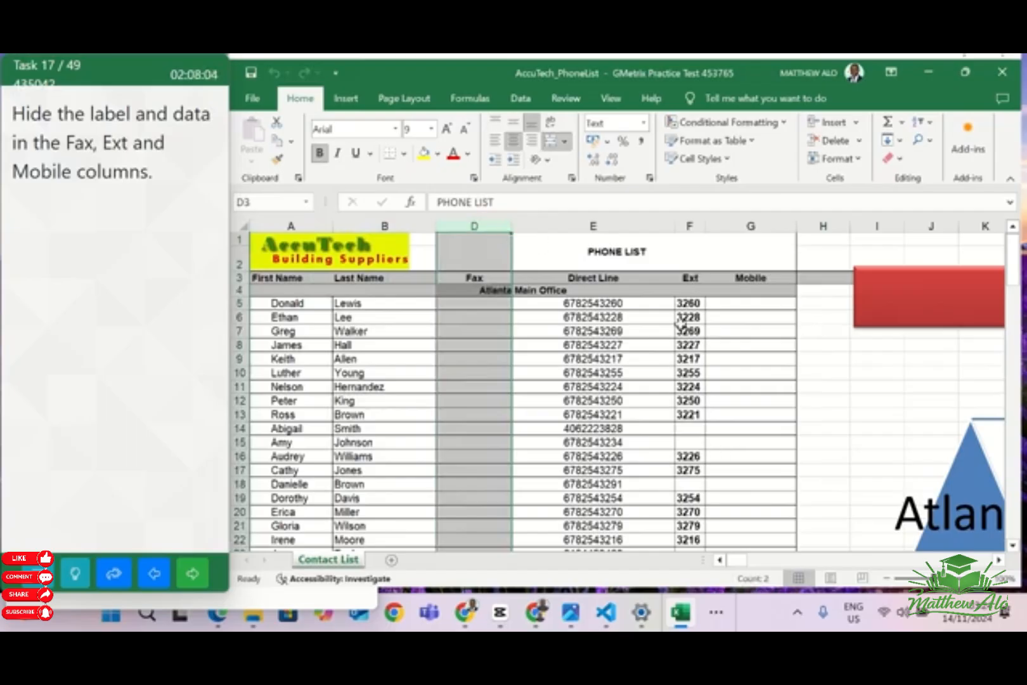
left_click(689, 225, "ctrl")
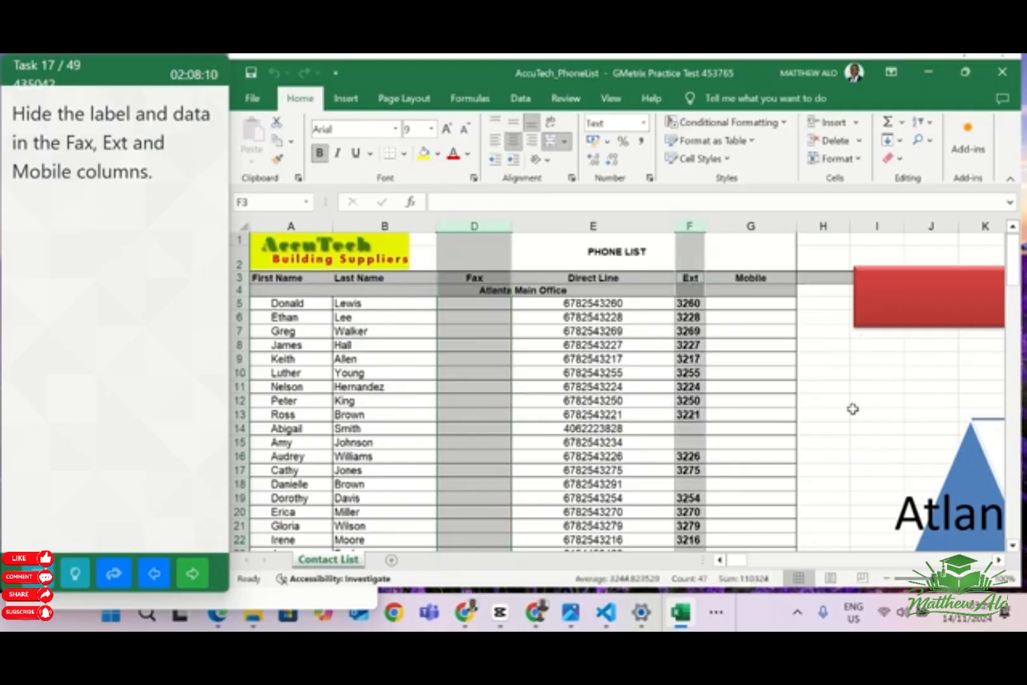
left_click(751, 223, "ctrl")
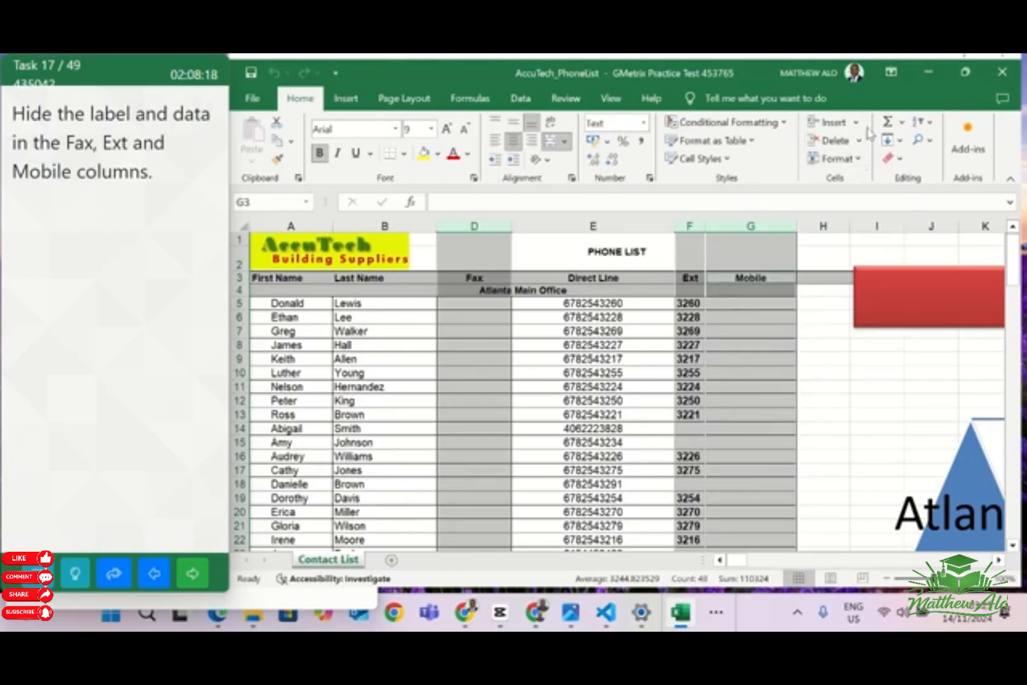
left_click(856, 159)
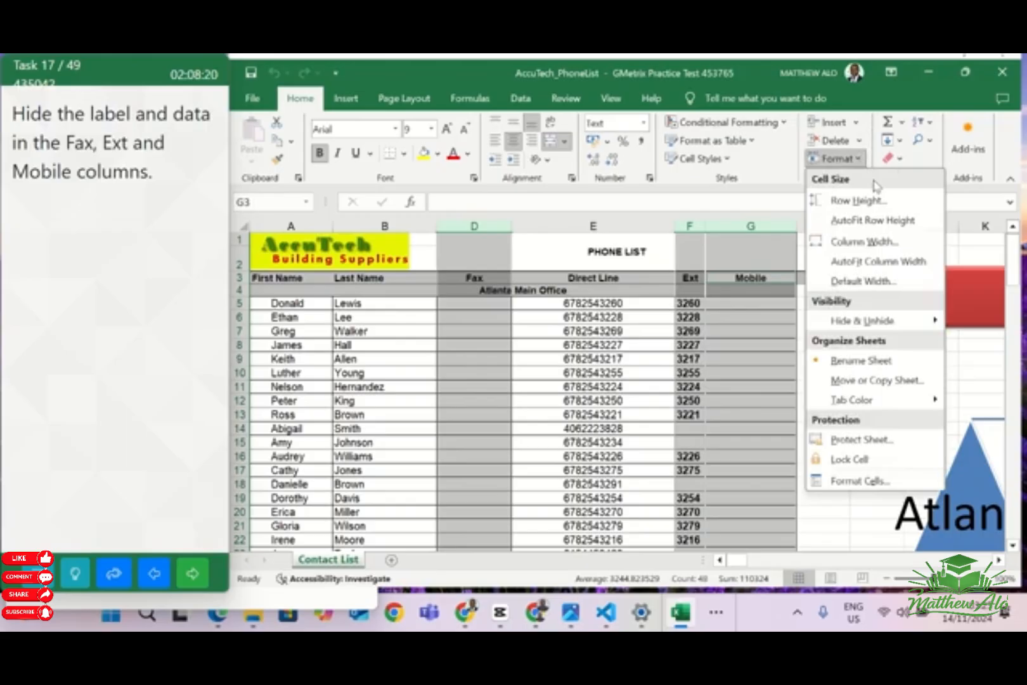
mouse_move(885, 321)
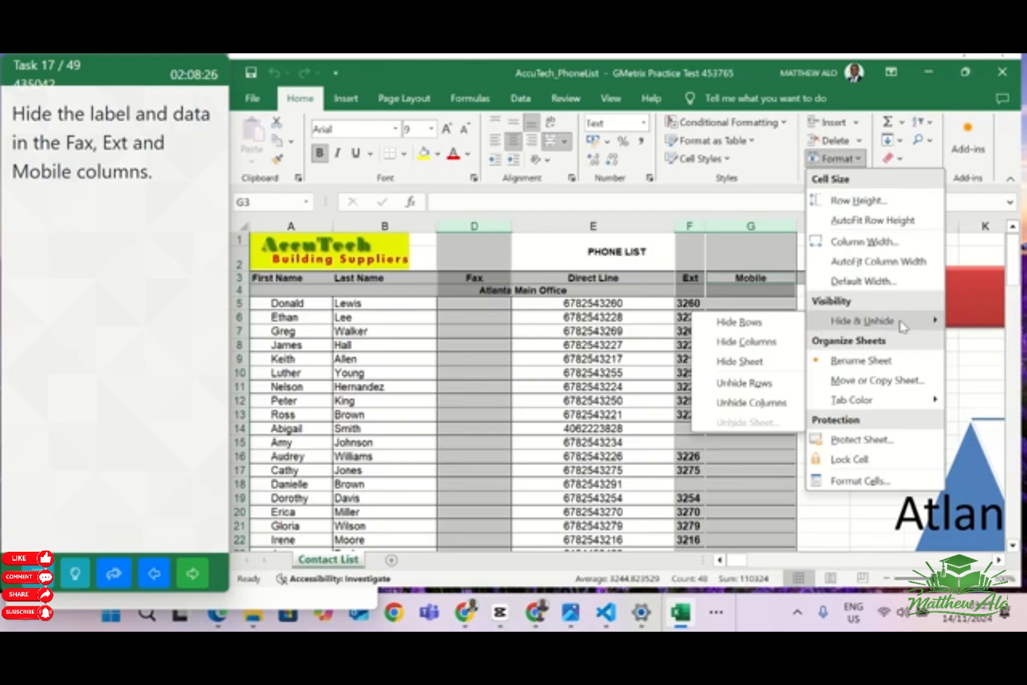
left_click(747, 343)
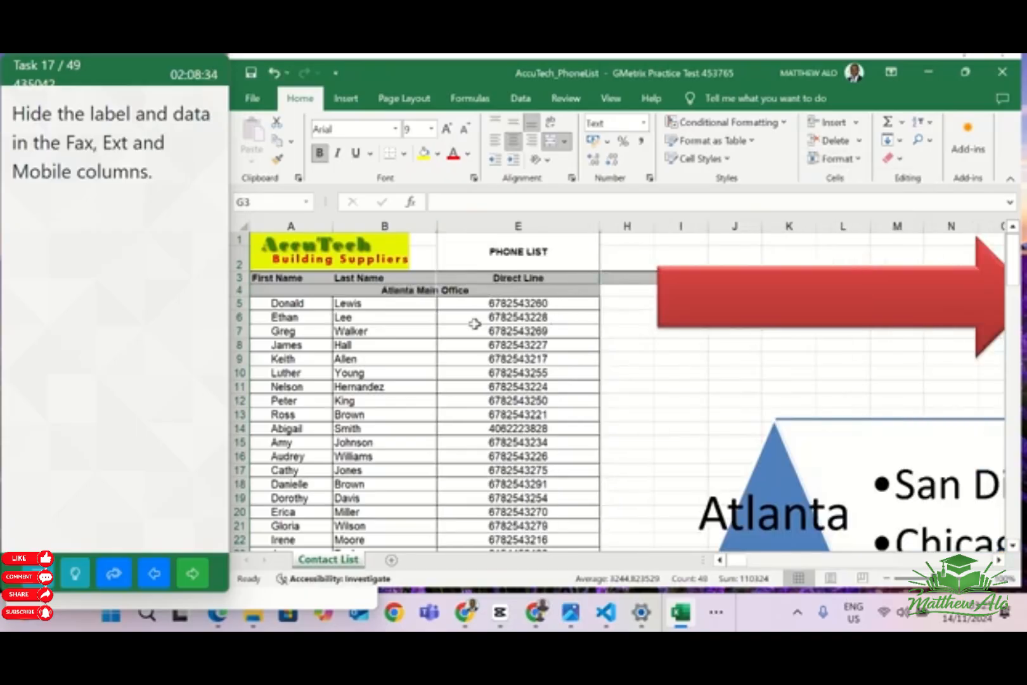
left_click(632, 381)
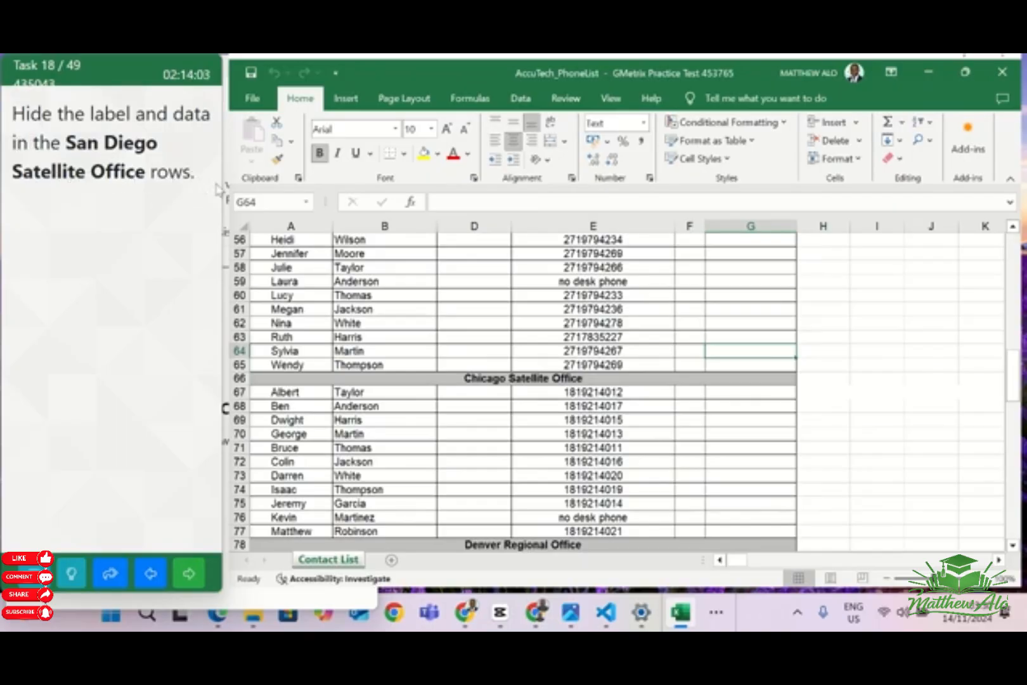
Hide the San Diego Satellite Office label and data rows (rows 48 to 65) in the Contact List worksheet
scroll(626, 392, "up", 1)
scroll(627, 388, "down", 2)
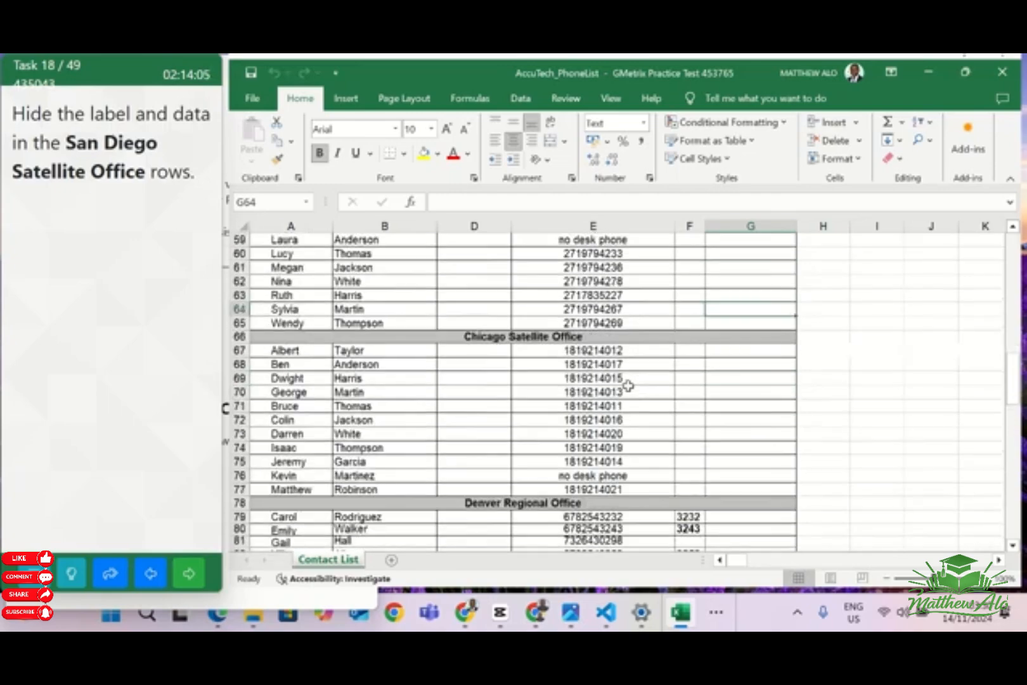
scroll(628, 385, "down", 1)
scroll(628, 381, "up", 4)
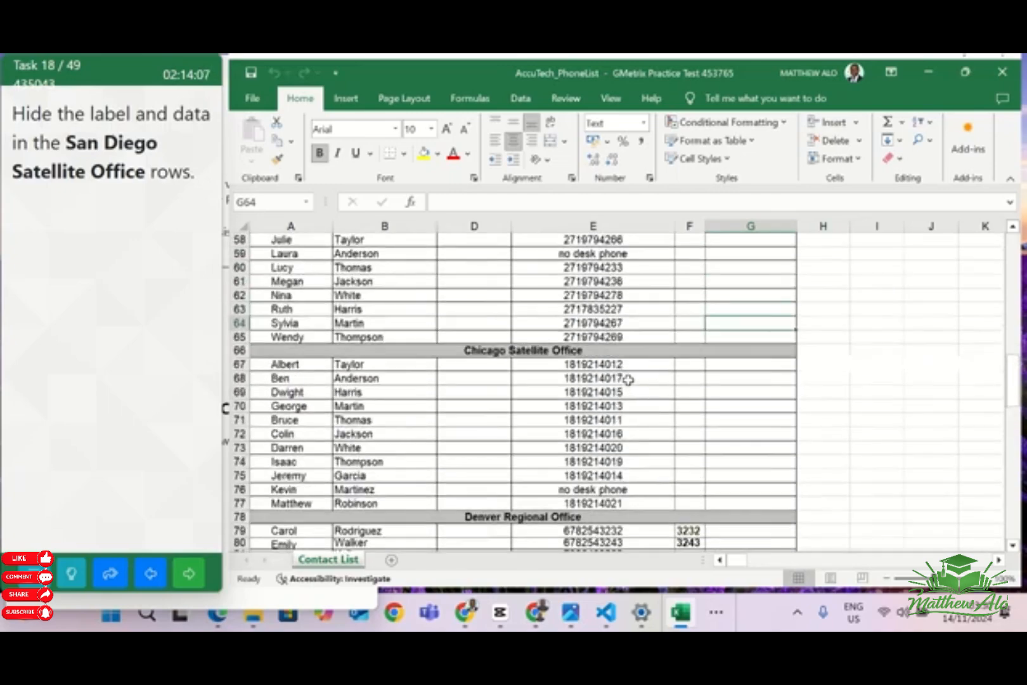
scroll(628, 375, "up", 1)
scroll(627, 373, "up", 1)
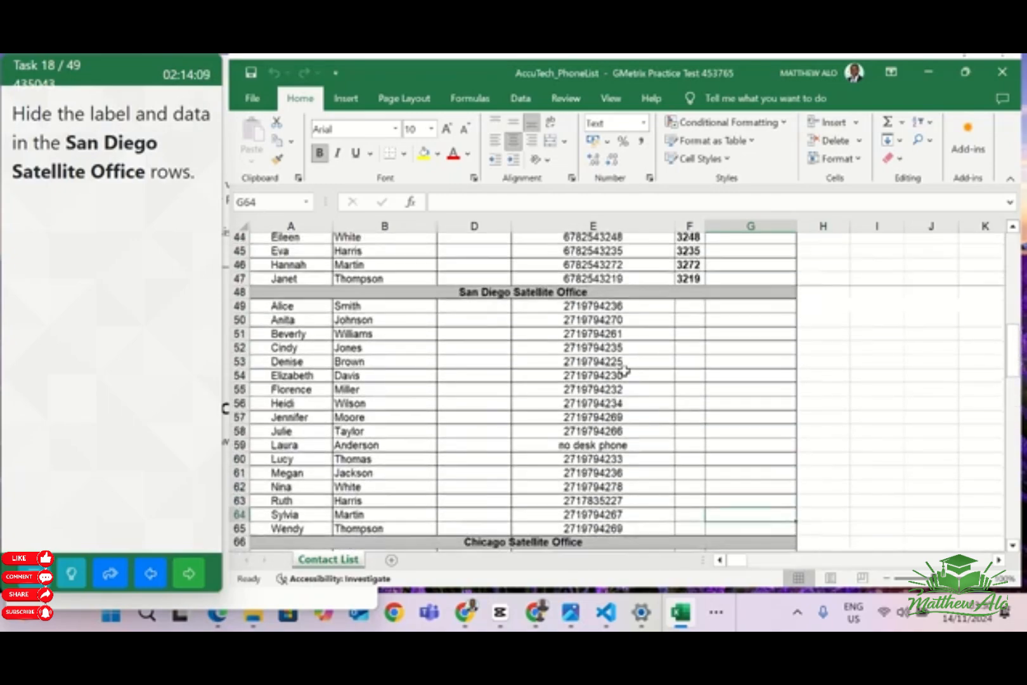
left_click(337, 298)
left_click_drag(337, 298, 672, 526)
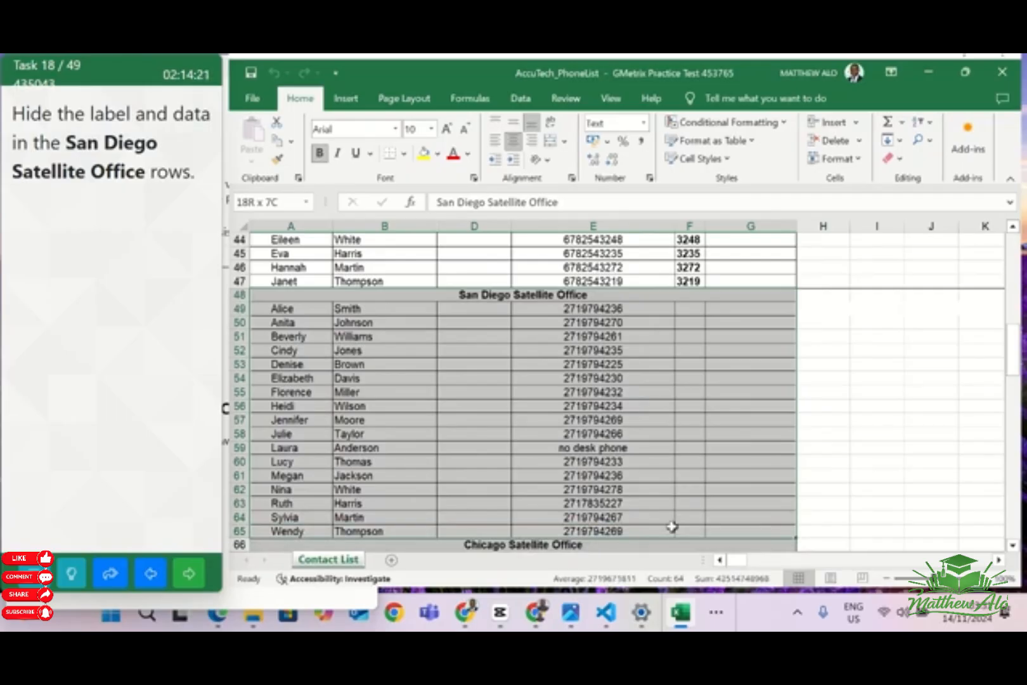
left_click_drag(672, 526, 672, 526)
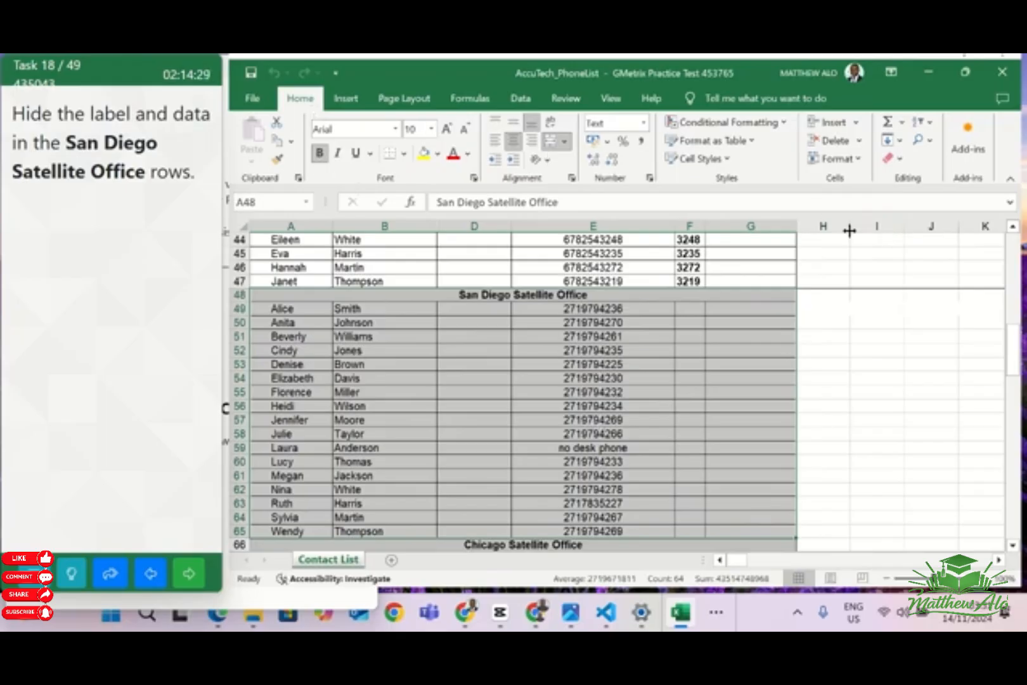
left_click(860, 162)
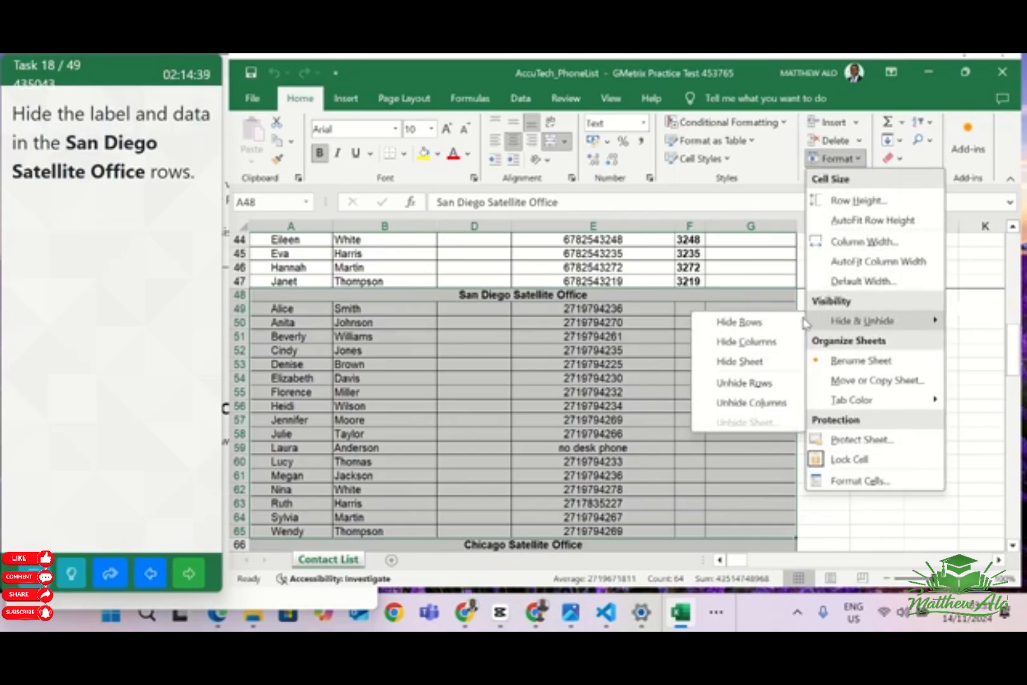
left_click(737, 322)
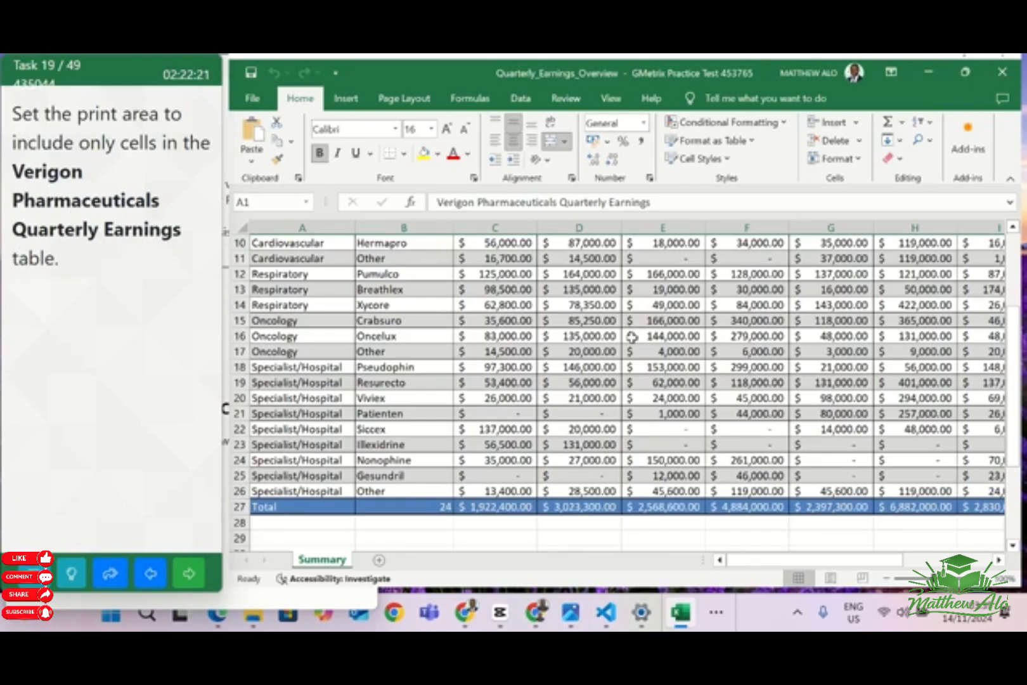
Set the print area of the Summary worksheet to the whole Verigon Pharmaceuticals Quarterly Earnings table, from its title through the Total row
scroll(632, 336, "up", 2)
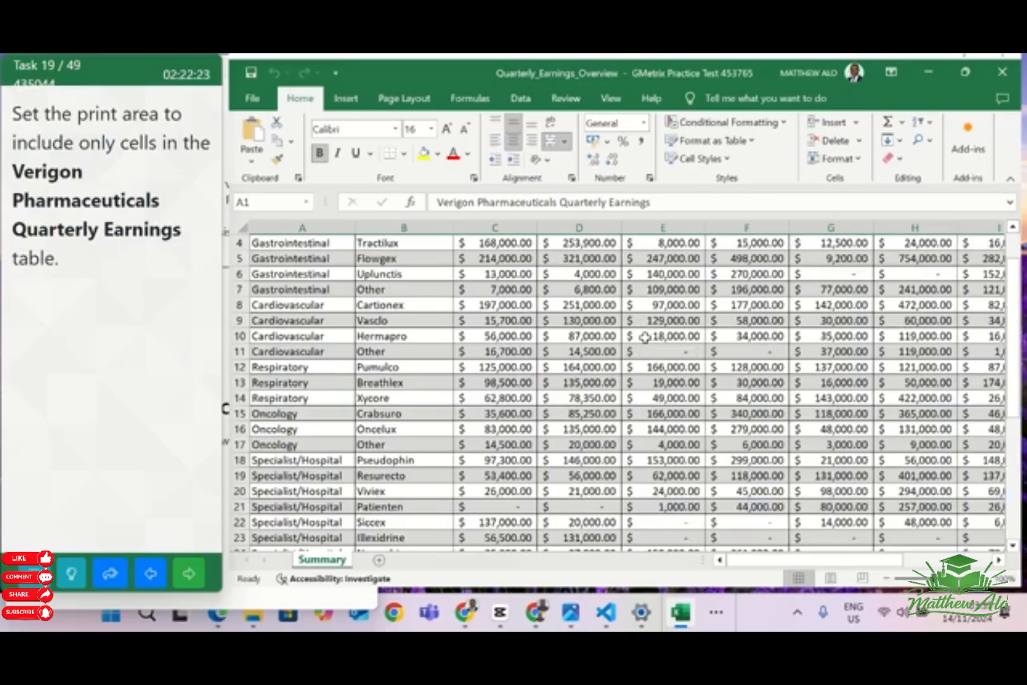
scroll(644, 340, "up", 1)
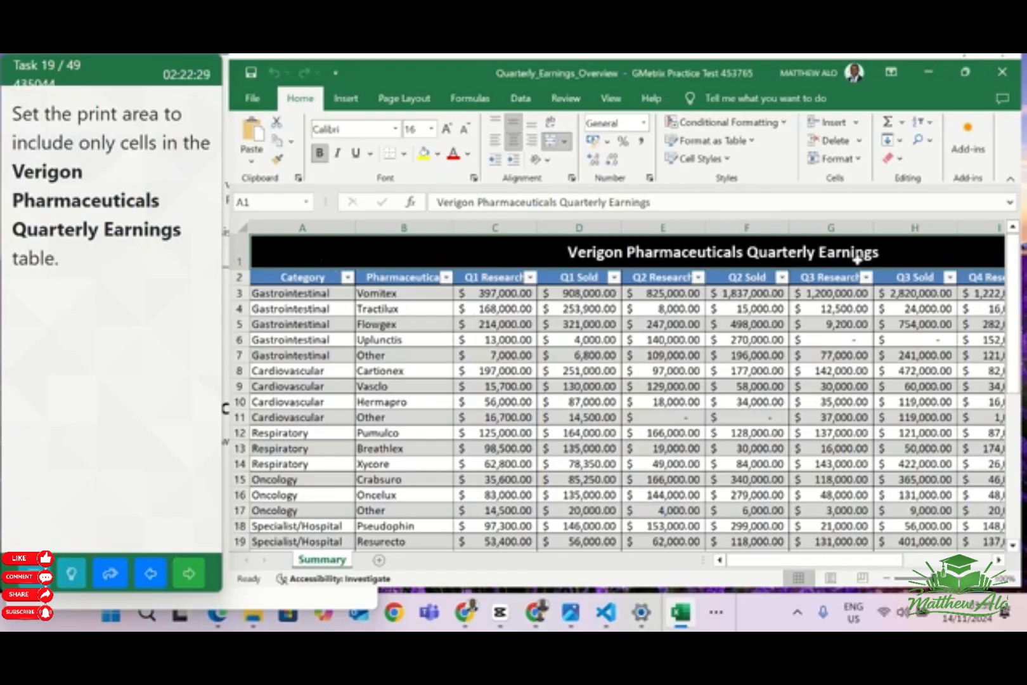
left_click_drag(912, 271, 761, 425)
left_click_drag(834, 561, 691, 554)
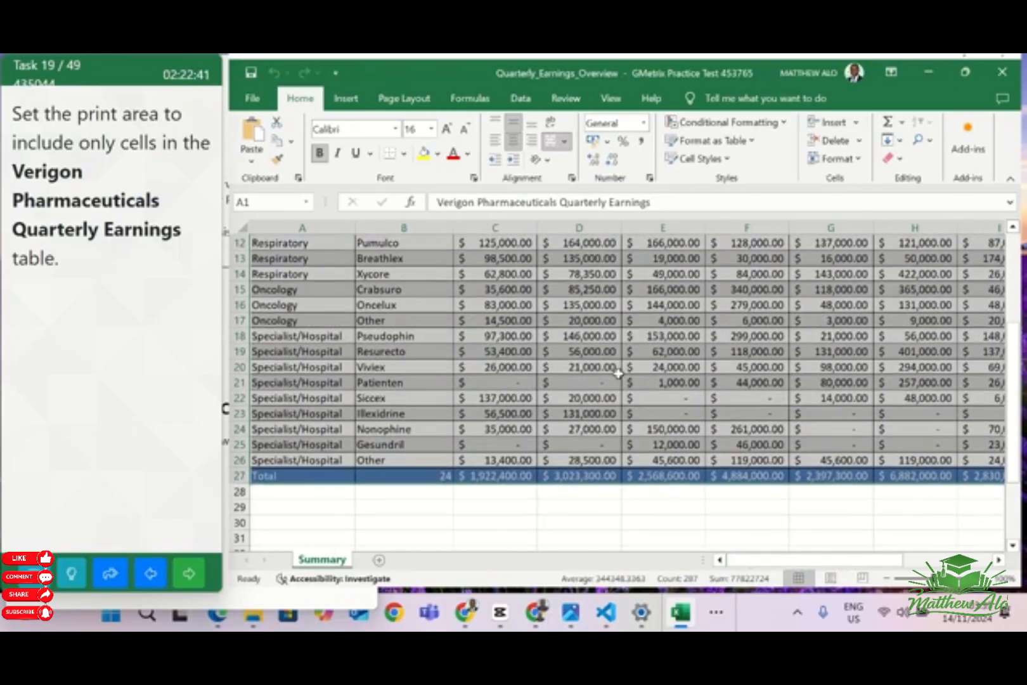
scroll(619, 374, "down", 2)
scroll(628, 368, "up", 2)
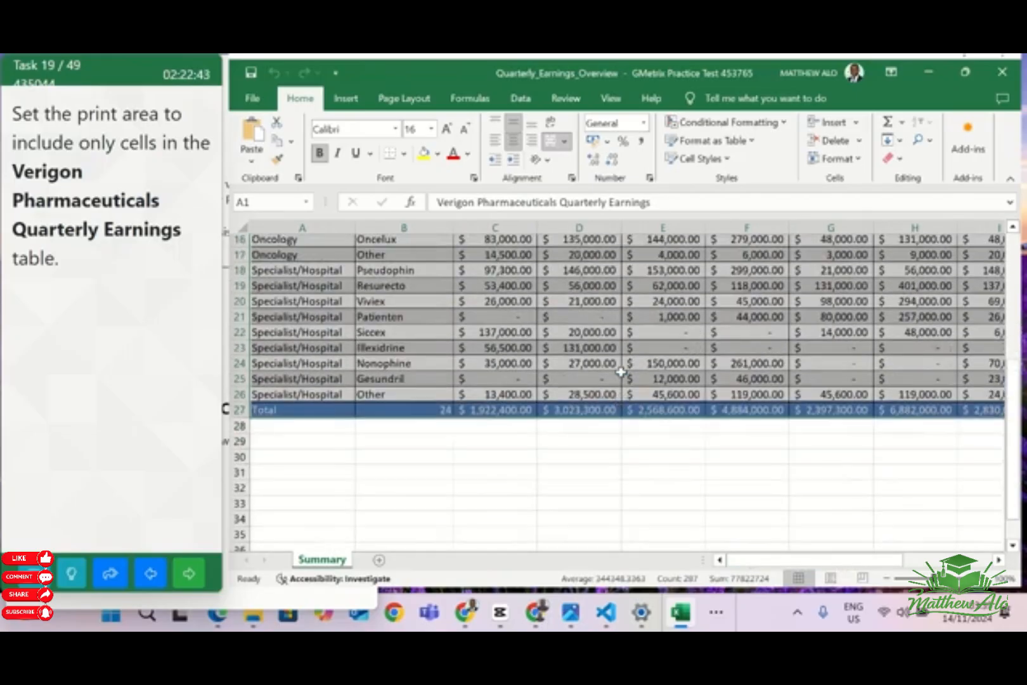
scroll(631, 365, "up", 3)
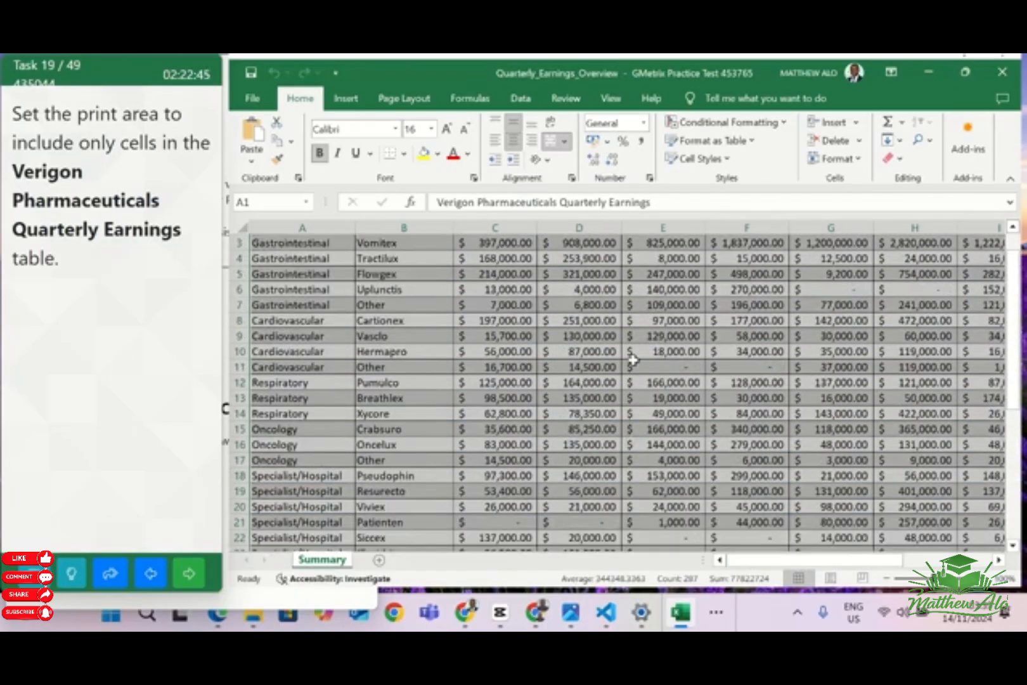
scroll(634, 358, "up", 1)
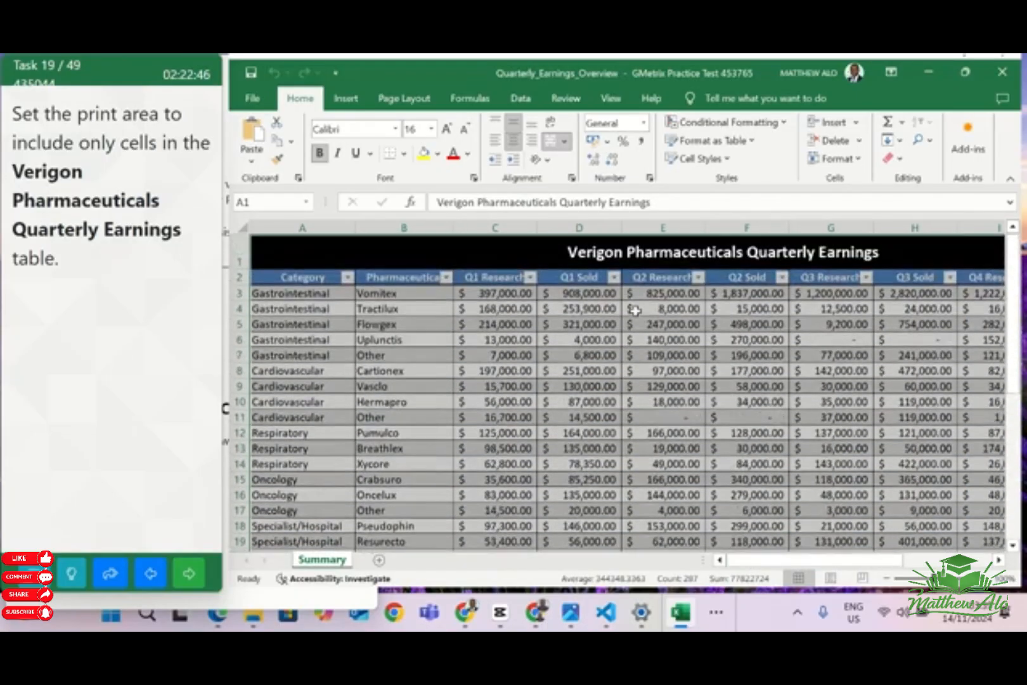
left_click(406, 99)
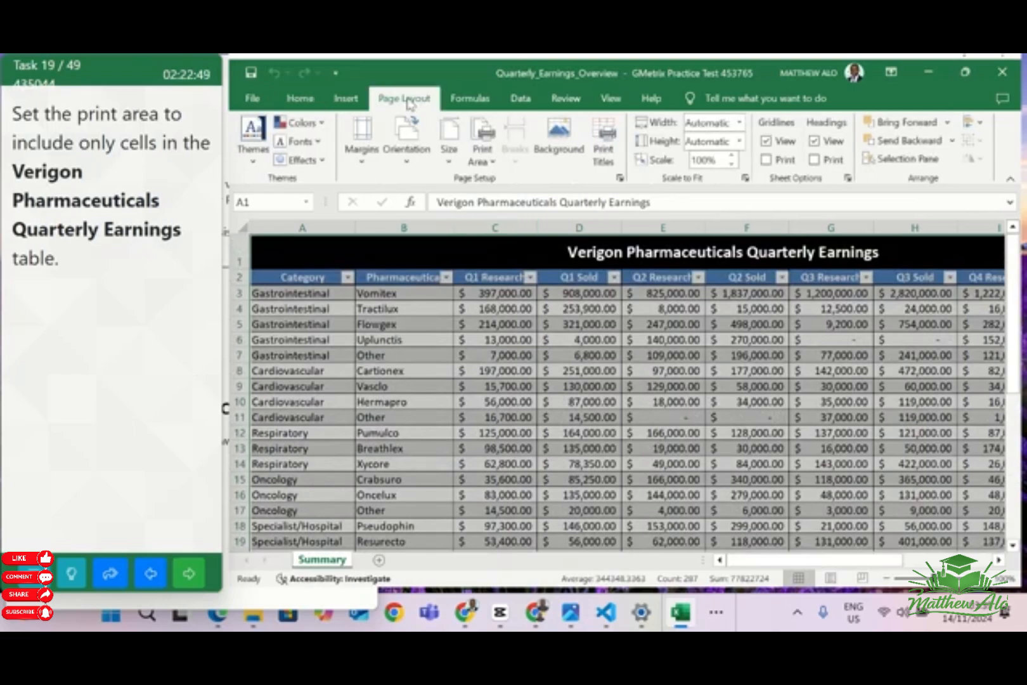
left_click(492, 164)
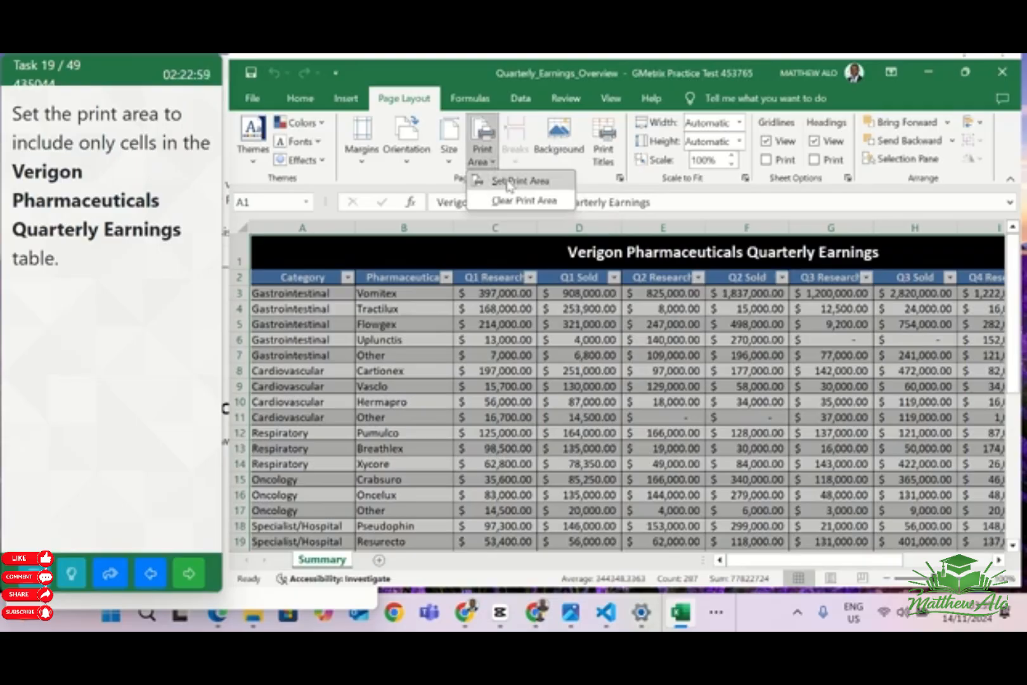
left_click(507, 183)
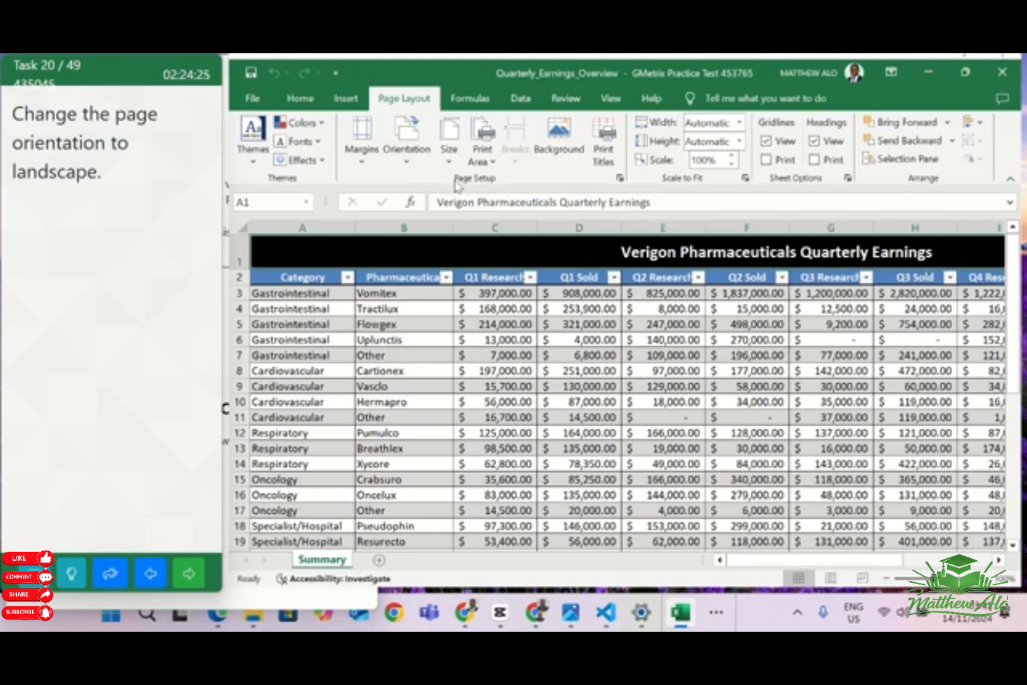
Change the page orientation of the Summary worksheet to landscape
left_click(406, 158)
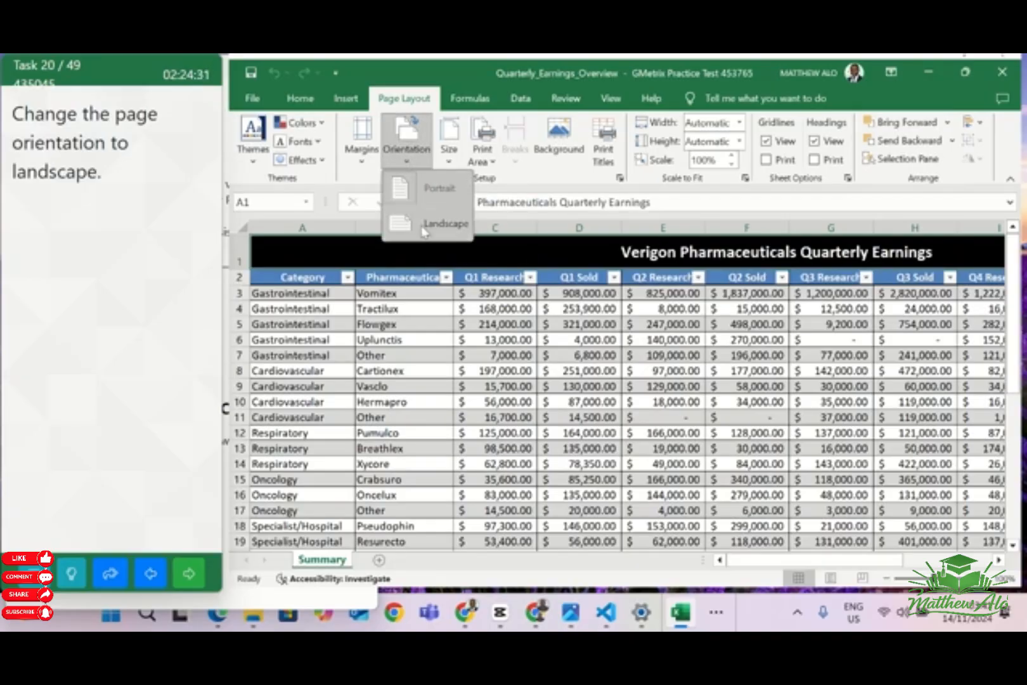
left_click(424, 231)
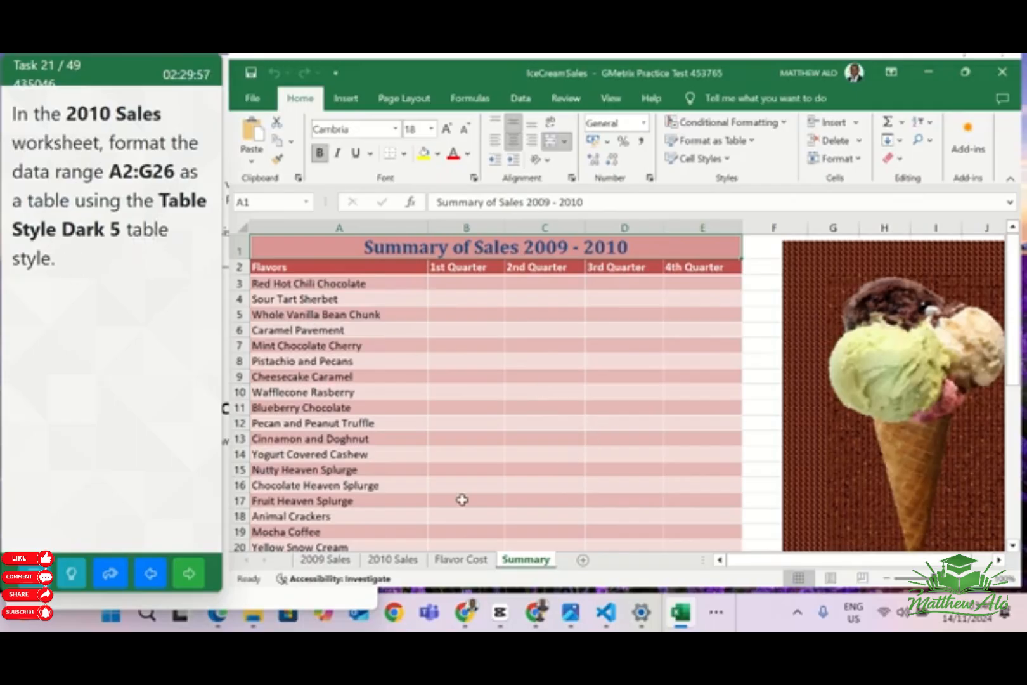
Format A2:G26 in the 2010 Sales worksheet as a table with headers using Table Style Dark 5, and go on to the next task
left_click(393, 561)
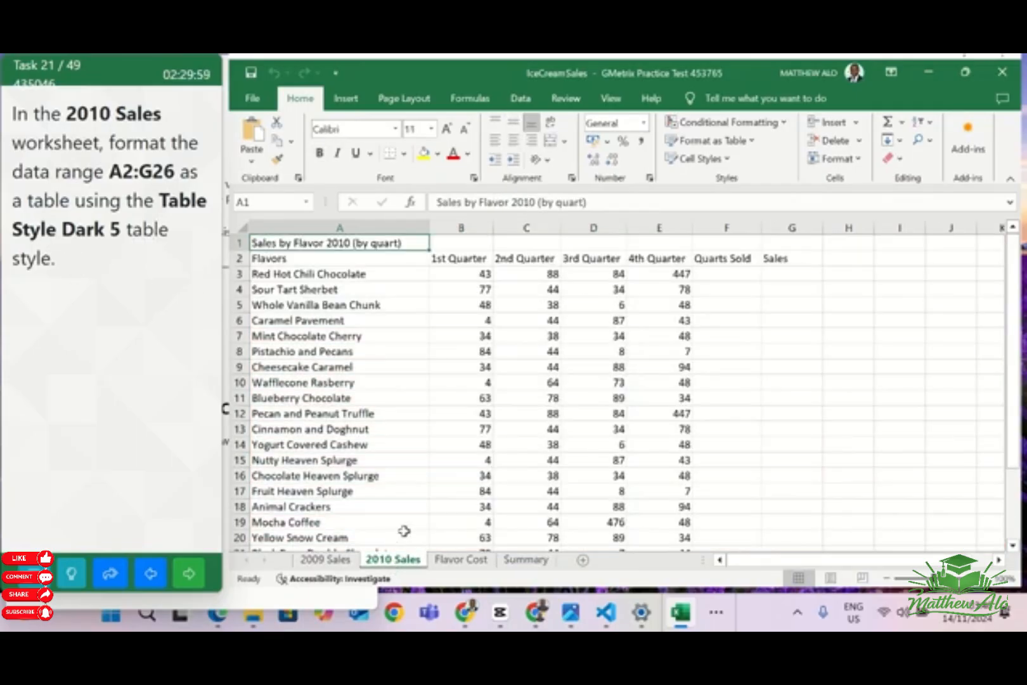
left_click(259, 201)
left_click(258, 201)
key("Return")
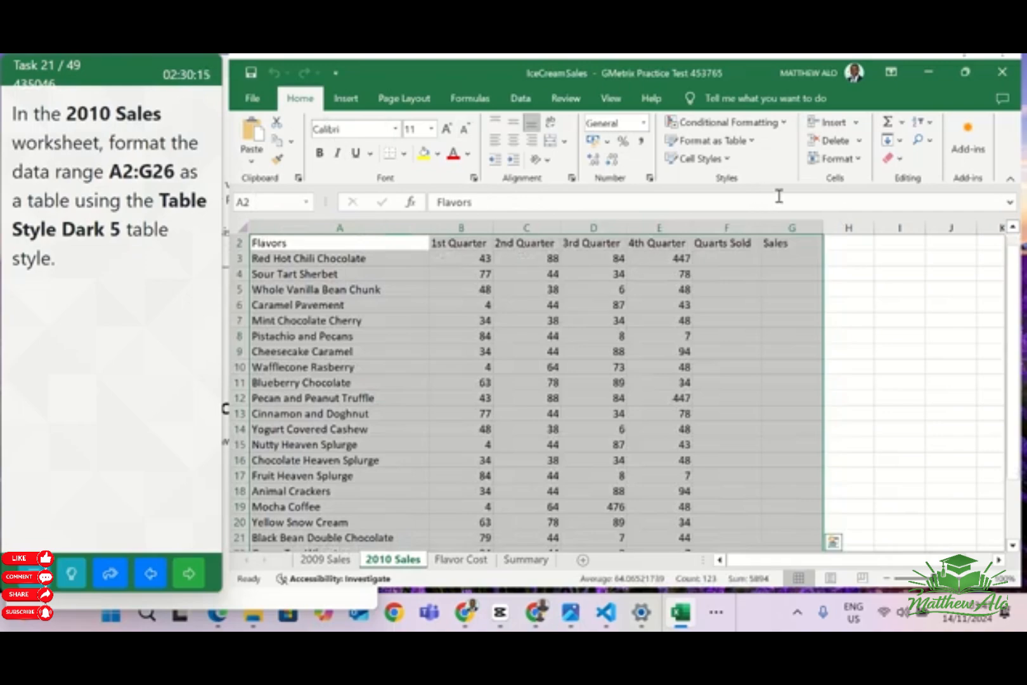
left_click(750, 146)
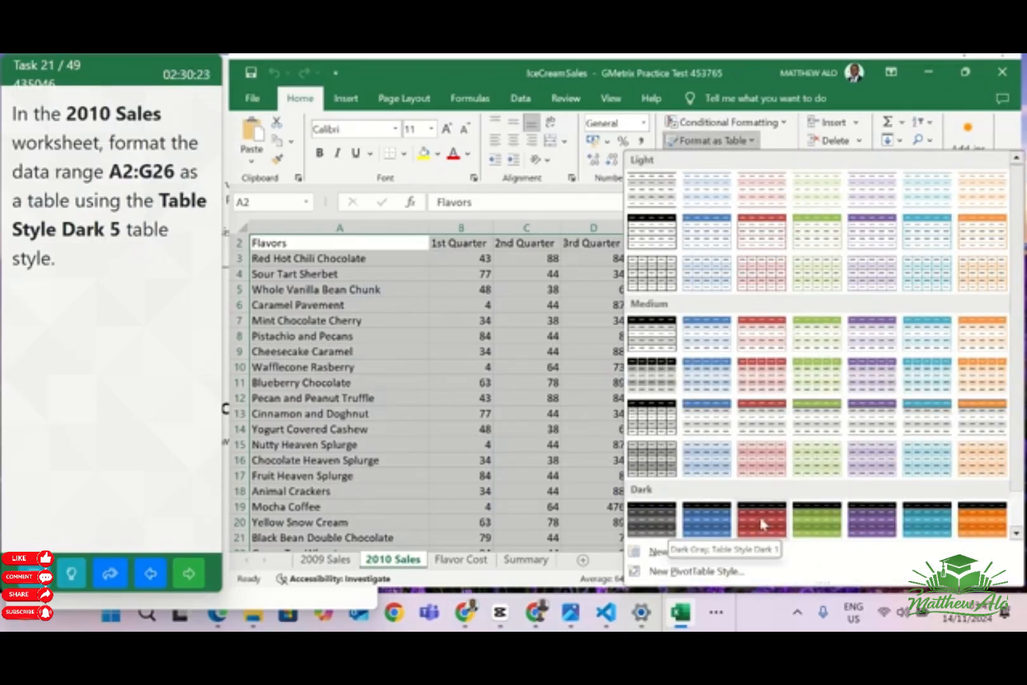
left_click(867, 521)
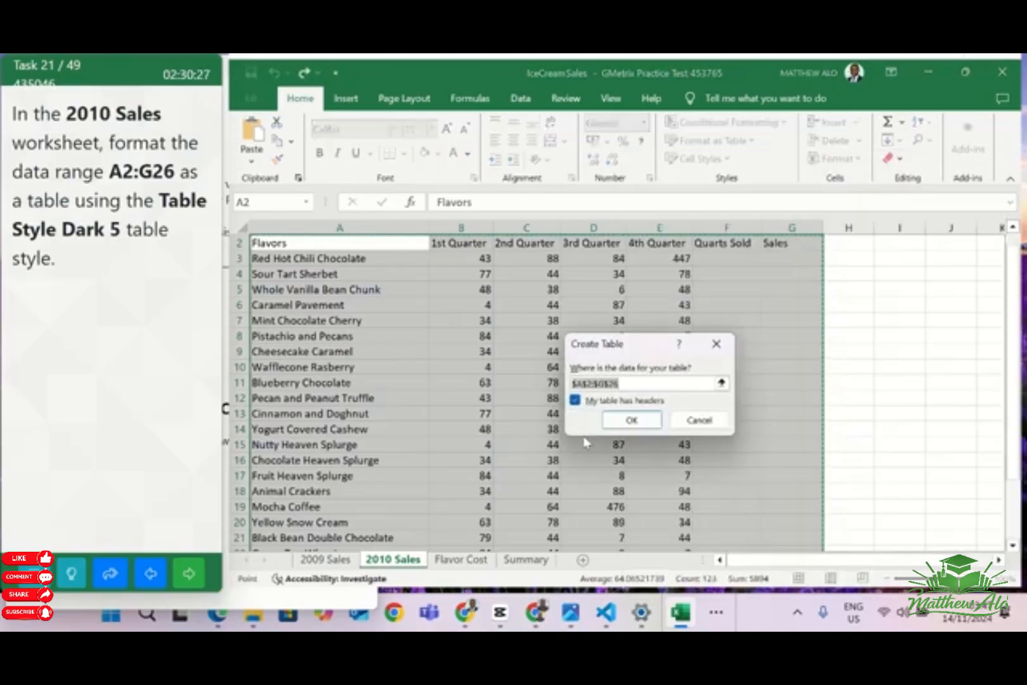
left_click(650, 427)
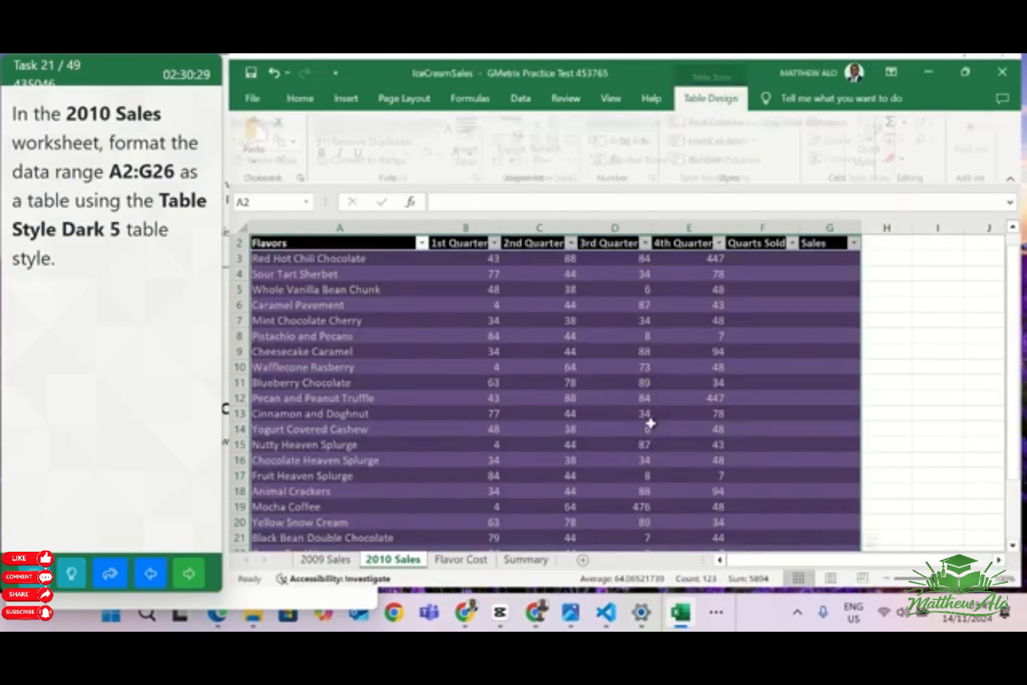
left_click(937, 373)
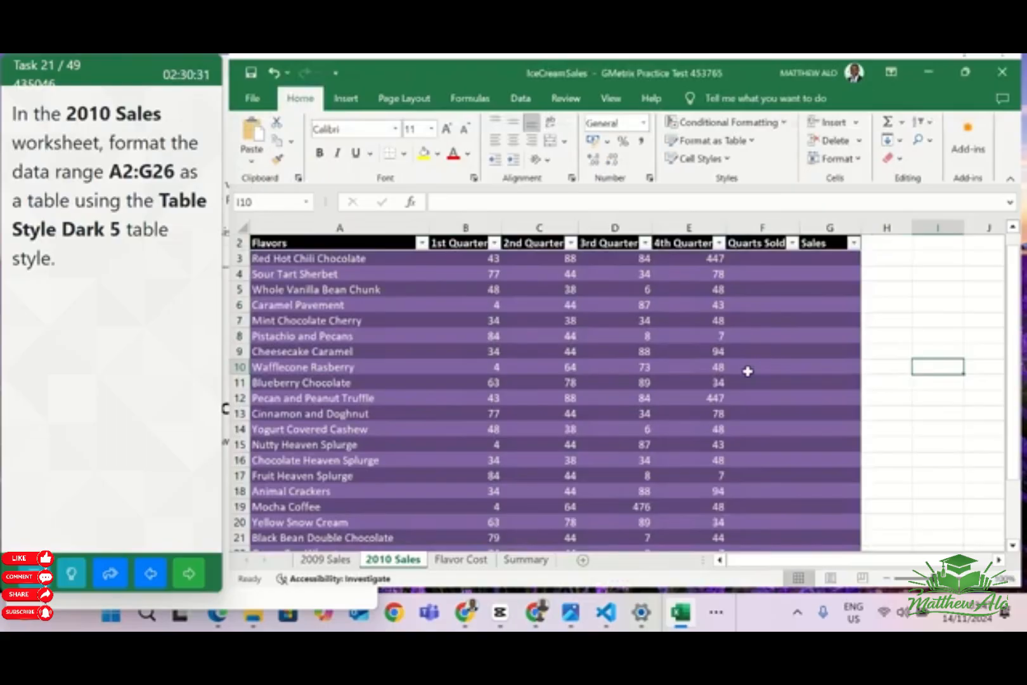
left_click(198, 564)
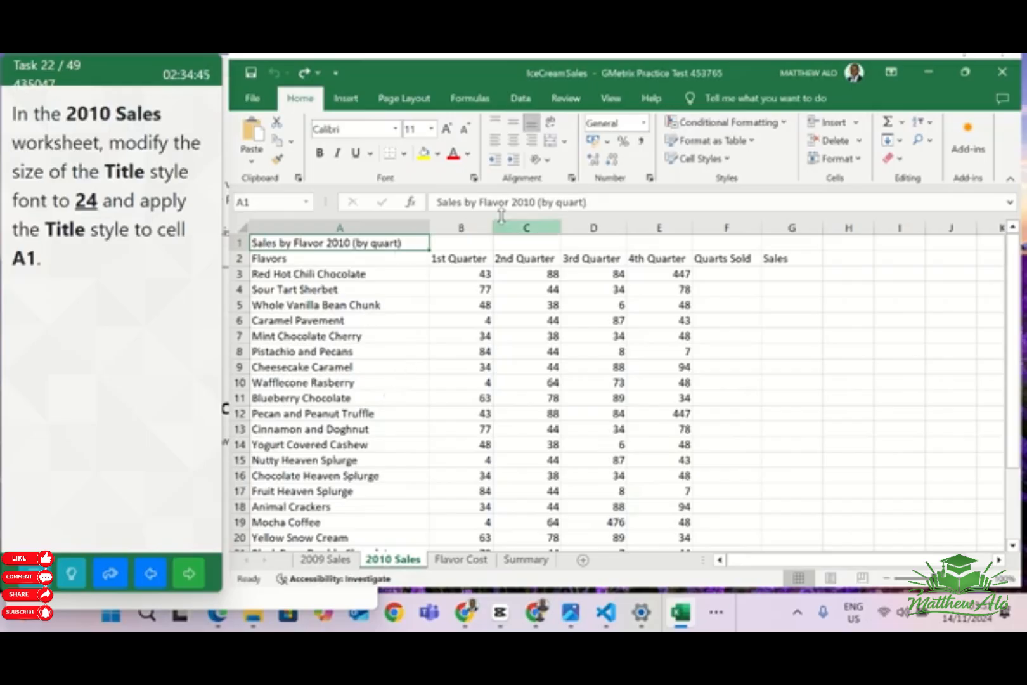
Modify the Title cell style so that its font size is 24
left_click(708, 161)
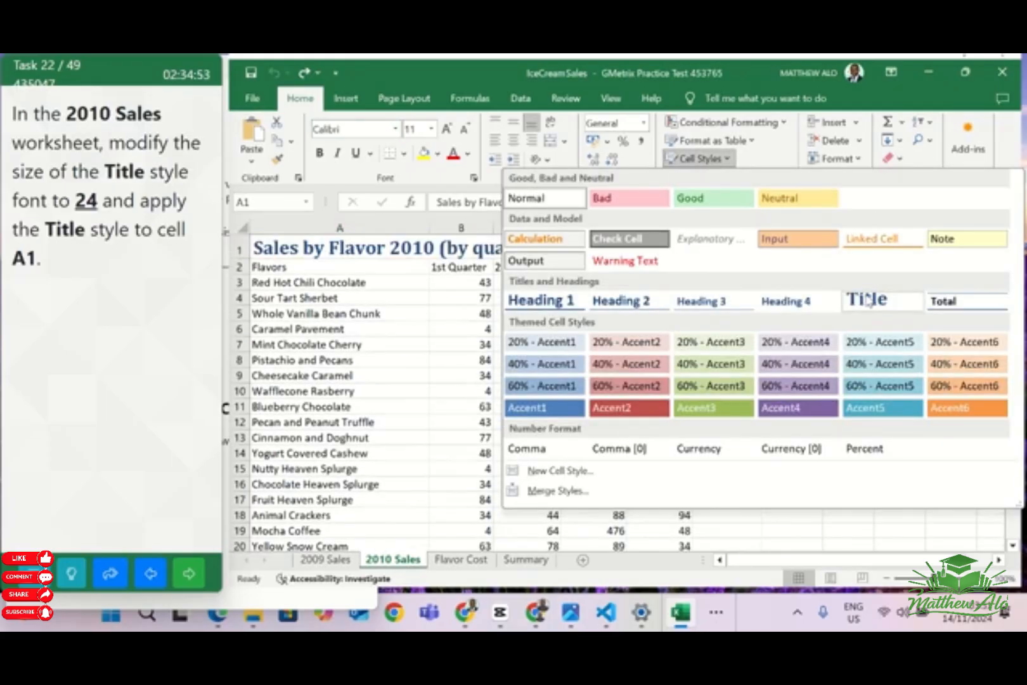
right_click(867, 300)
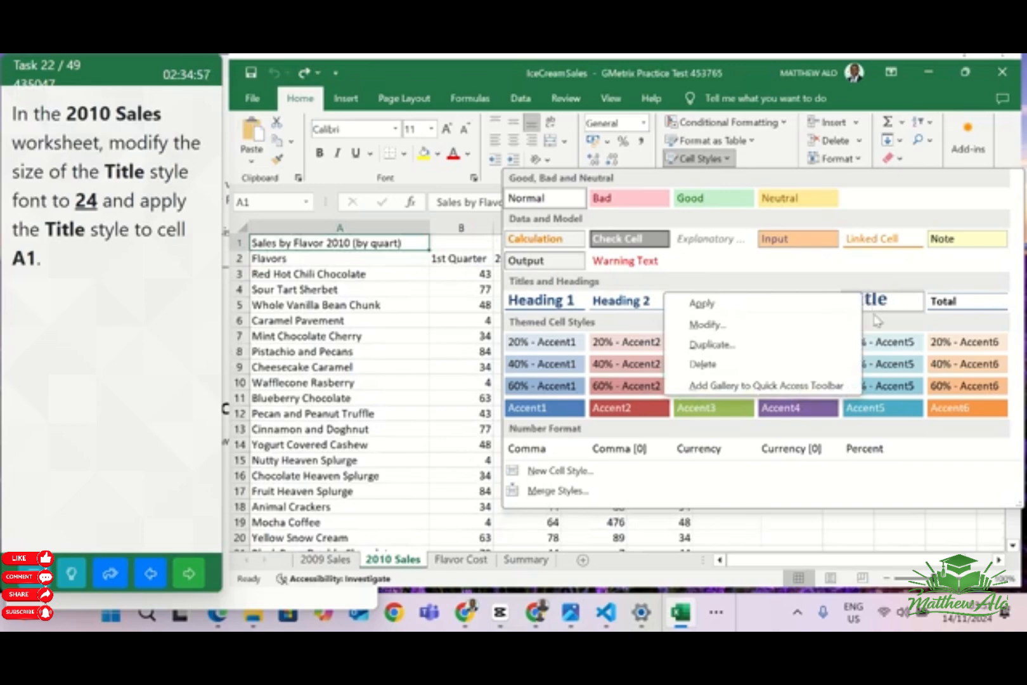
left_click(707, 325)
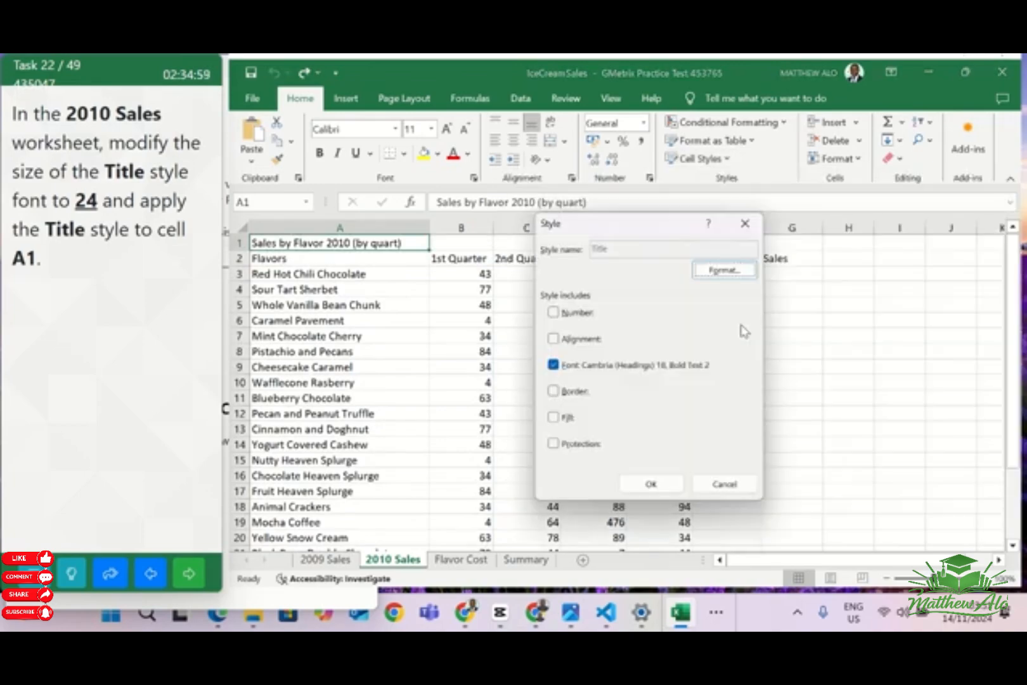
left_click(710, 277)
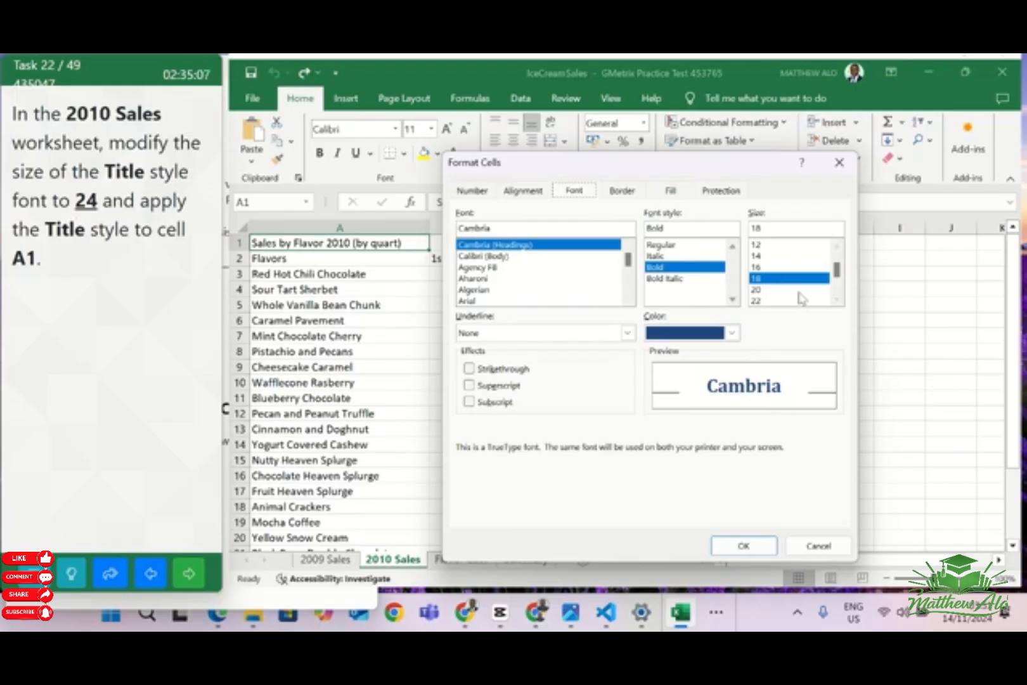
left_click(840, 300)
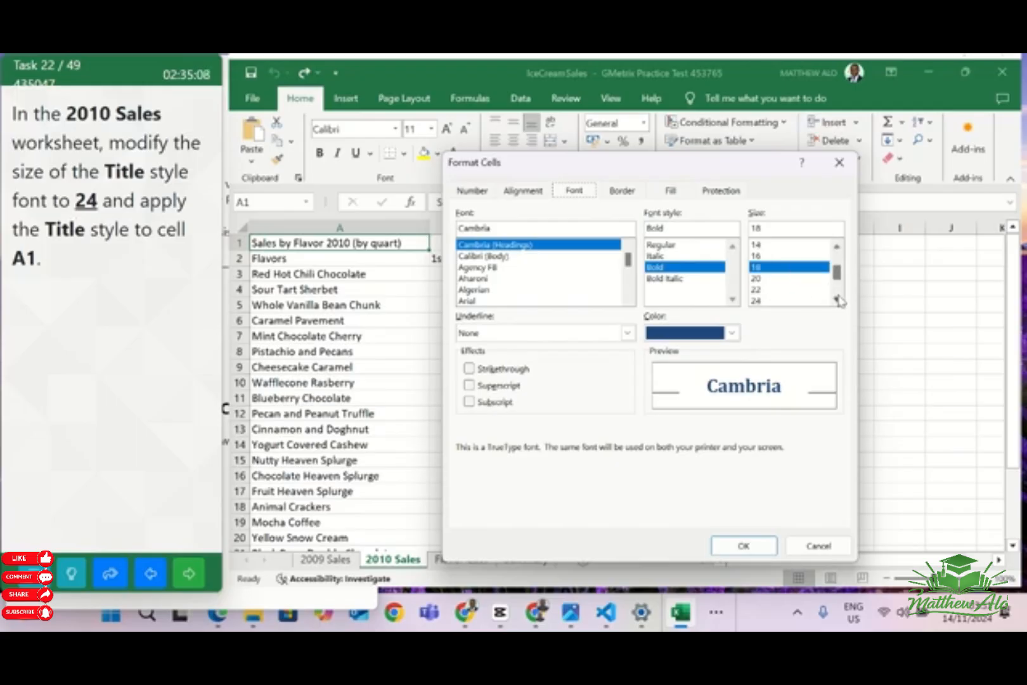
left_click(761, 301)
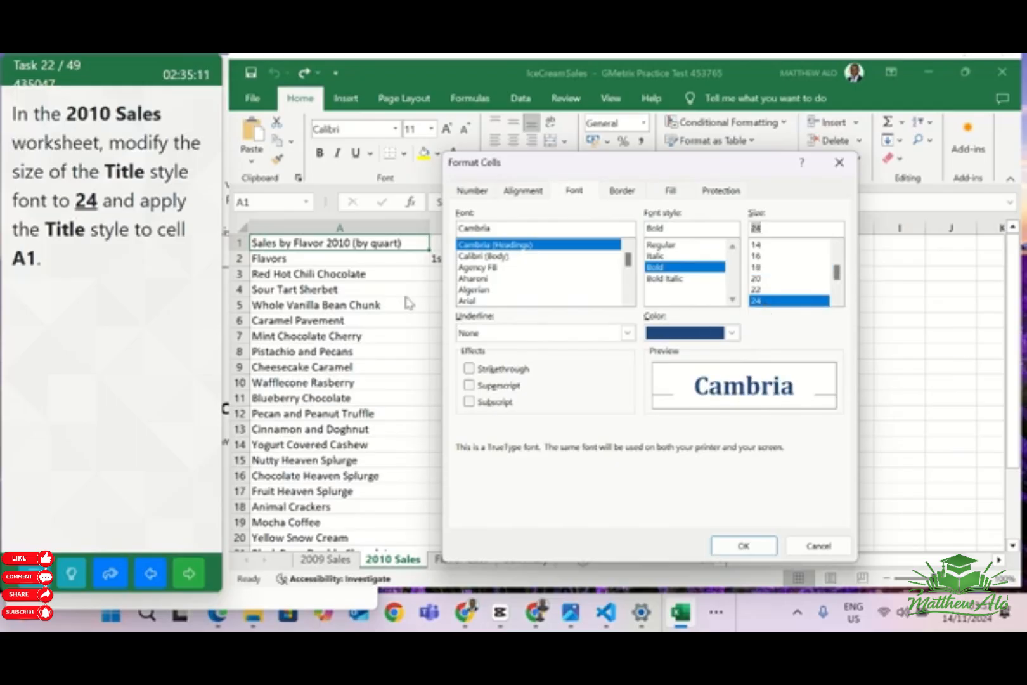
left_click(743, 546)
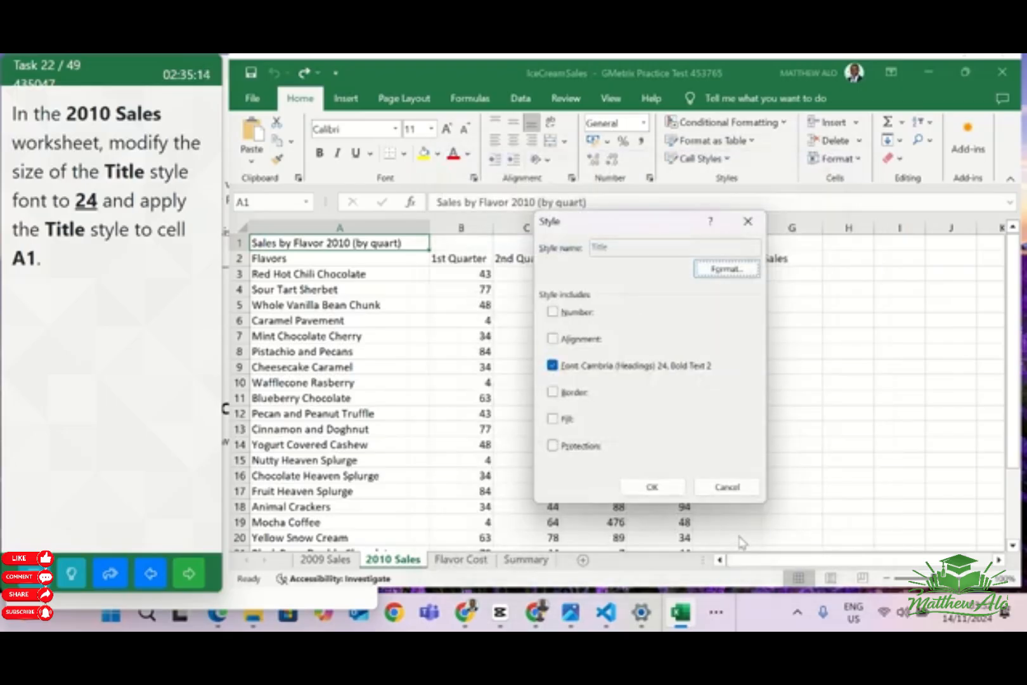
left_click(649, 486)
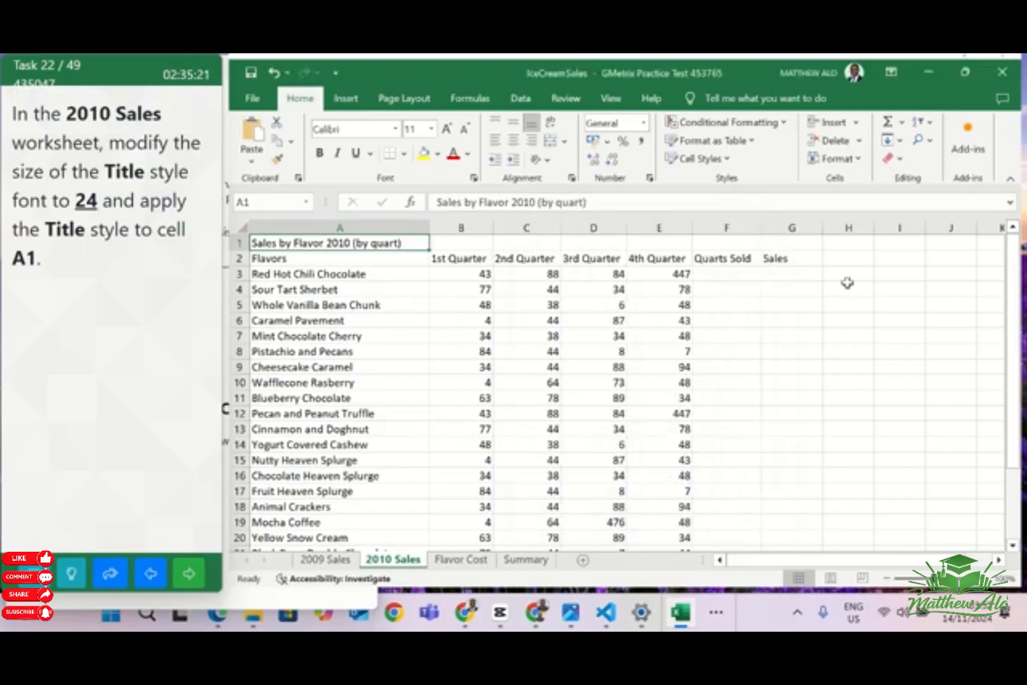
Apply the Title cell style to cell A1 of the 2010 Sales worksheet
left_click(721, 160)
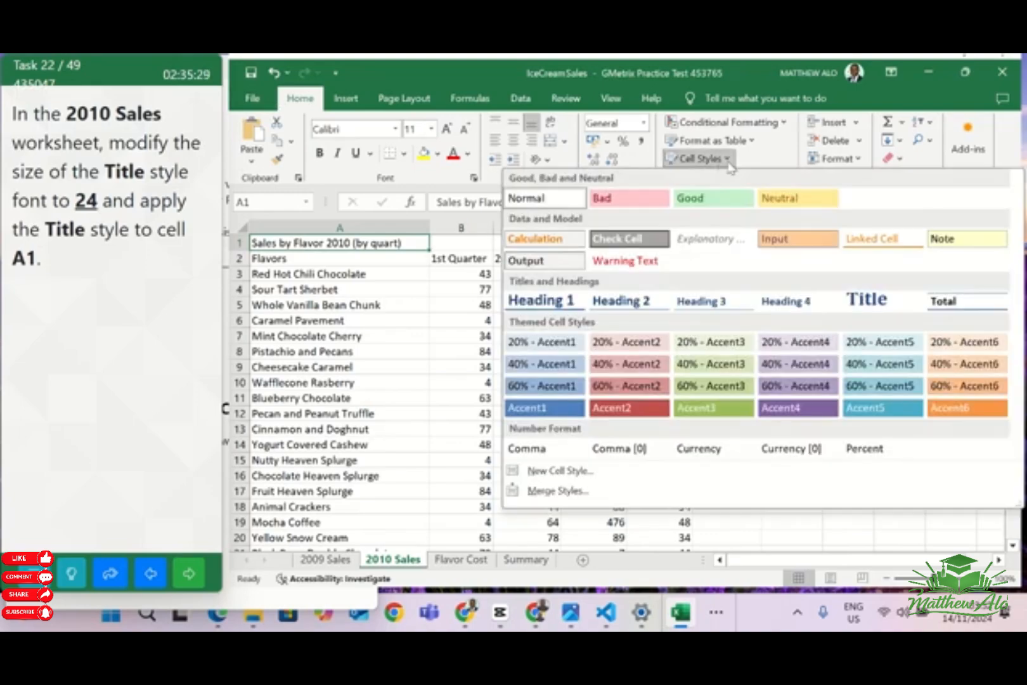
left_click(872, 298)
left_click(851, 323)
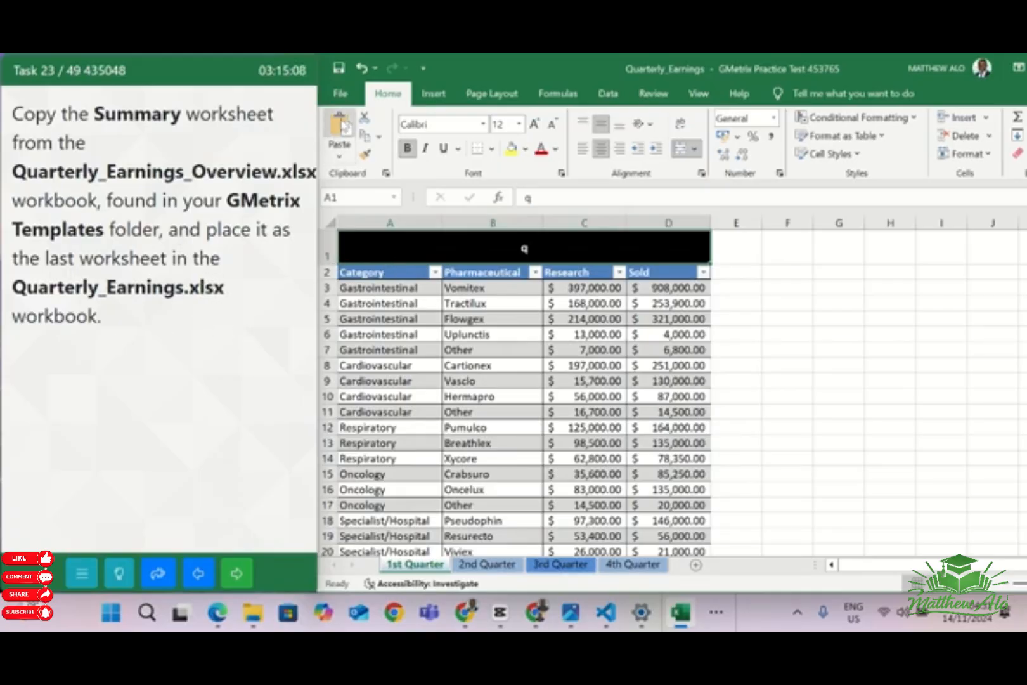
Open the Quarterly_Earnings_Overview workbook from the GMetrixTemplates folder
left_click(342, 93)
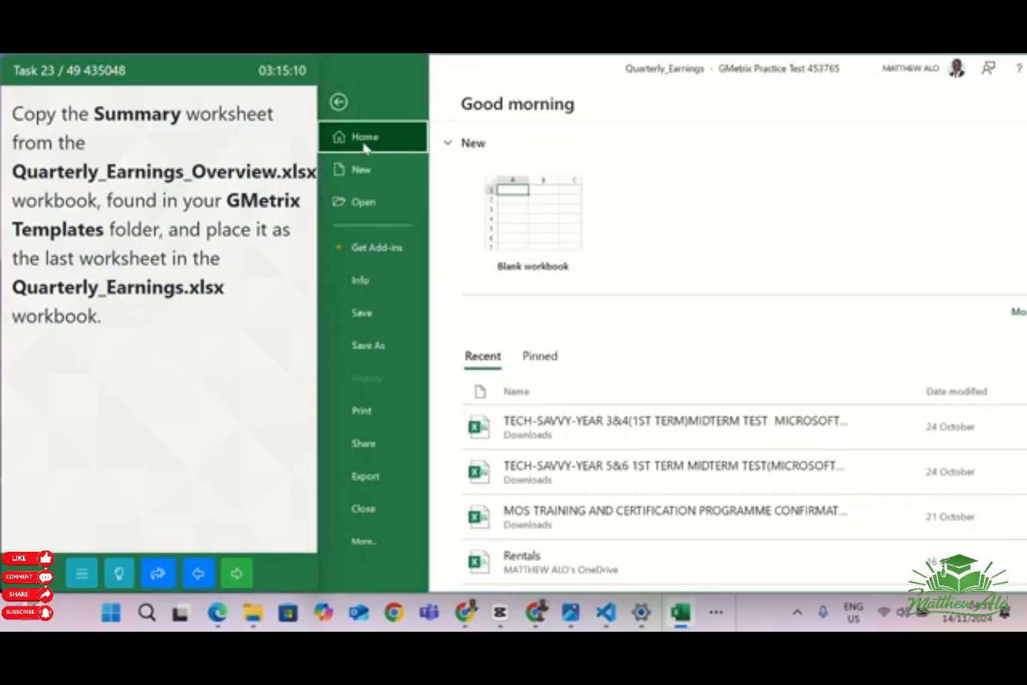
left_click(363, 202)
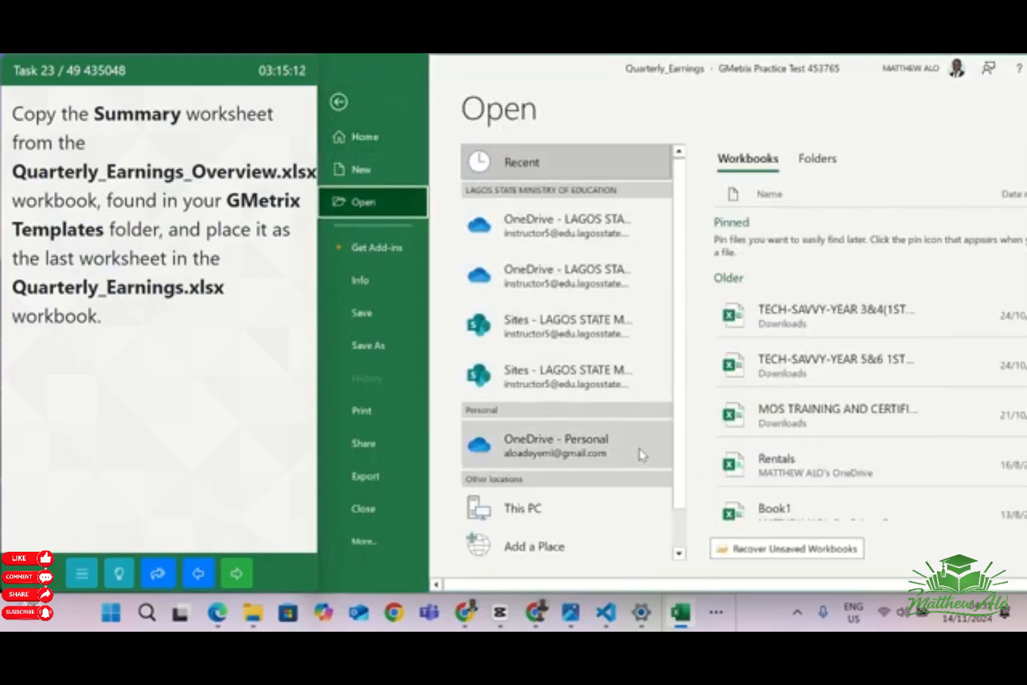
scroll(642, 455, "down", 2)
left_click(570, 538)
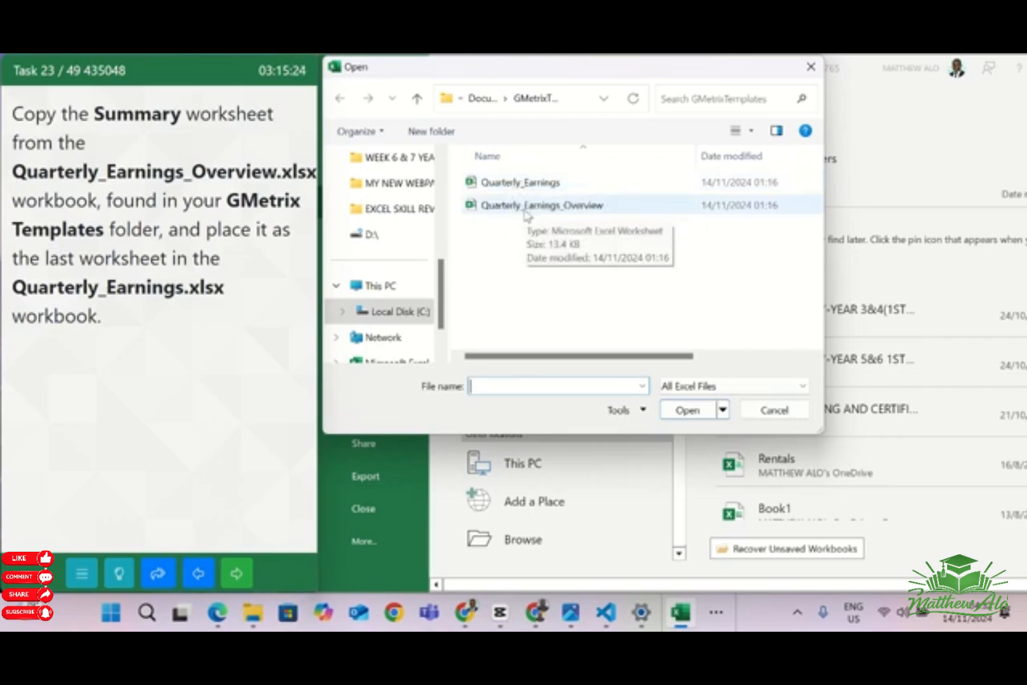
left_click(526, 214)
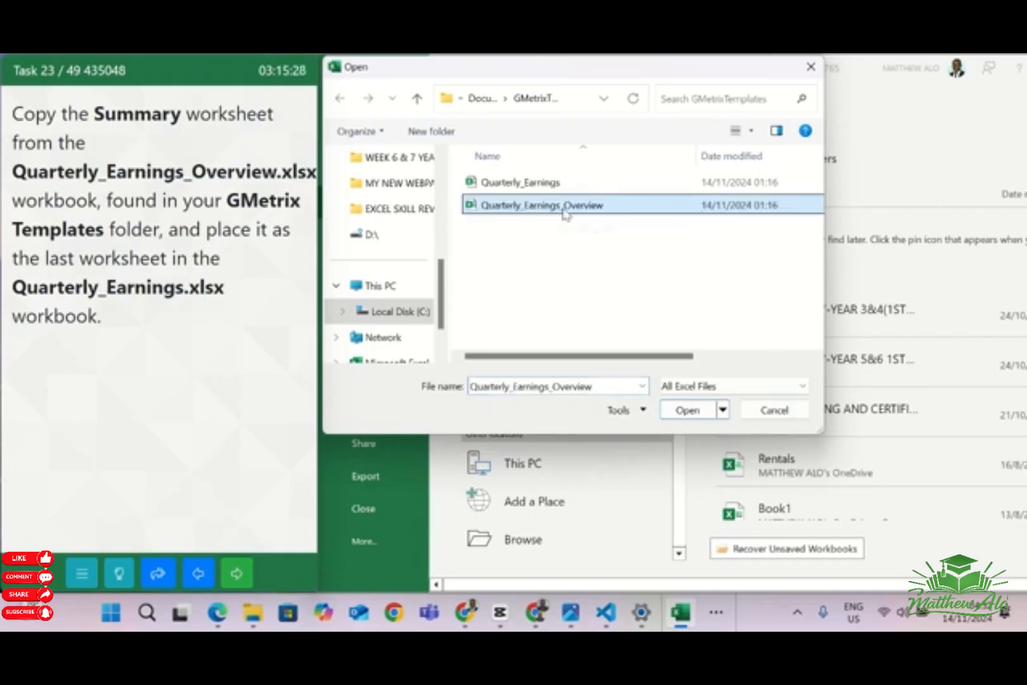
left_click(676, 412)
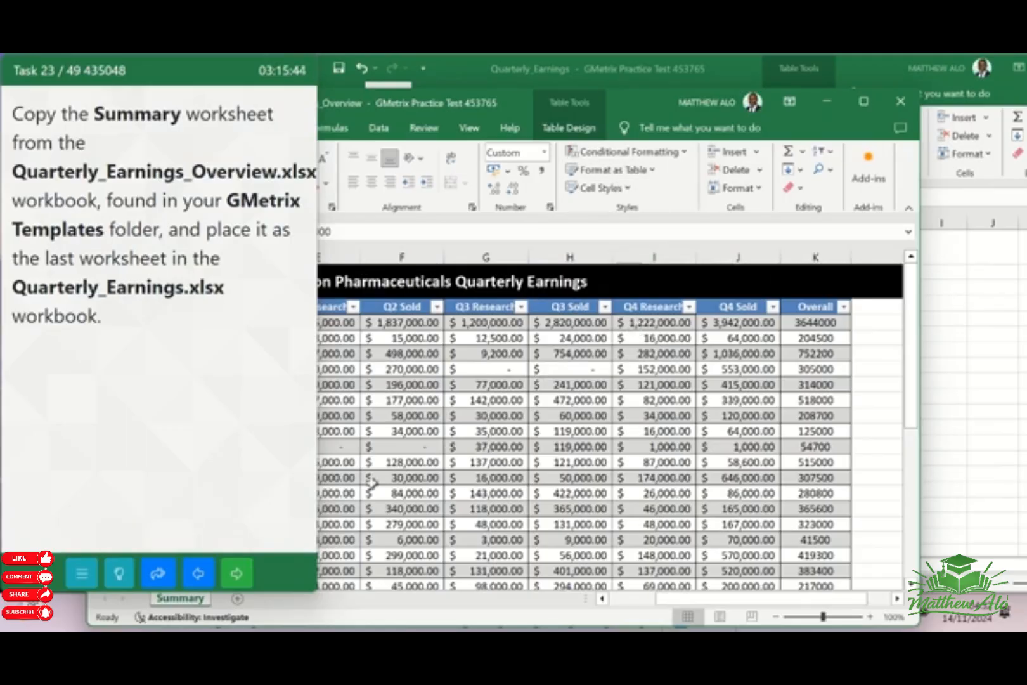
Copy the Summary worksheet to the end of the Quarterly_Earnings.xlsx workbook, keeping the original in Quarterly_Earnings_Overview.xlsx
right_click(166, 606)
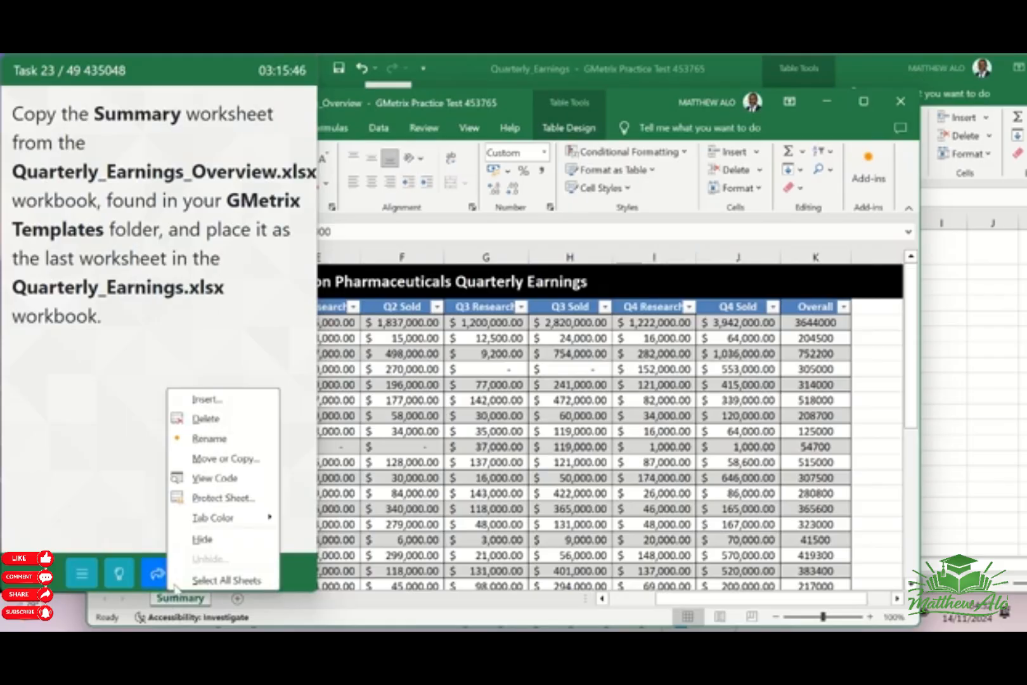
left_click(224, 467)
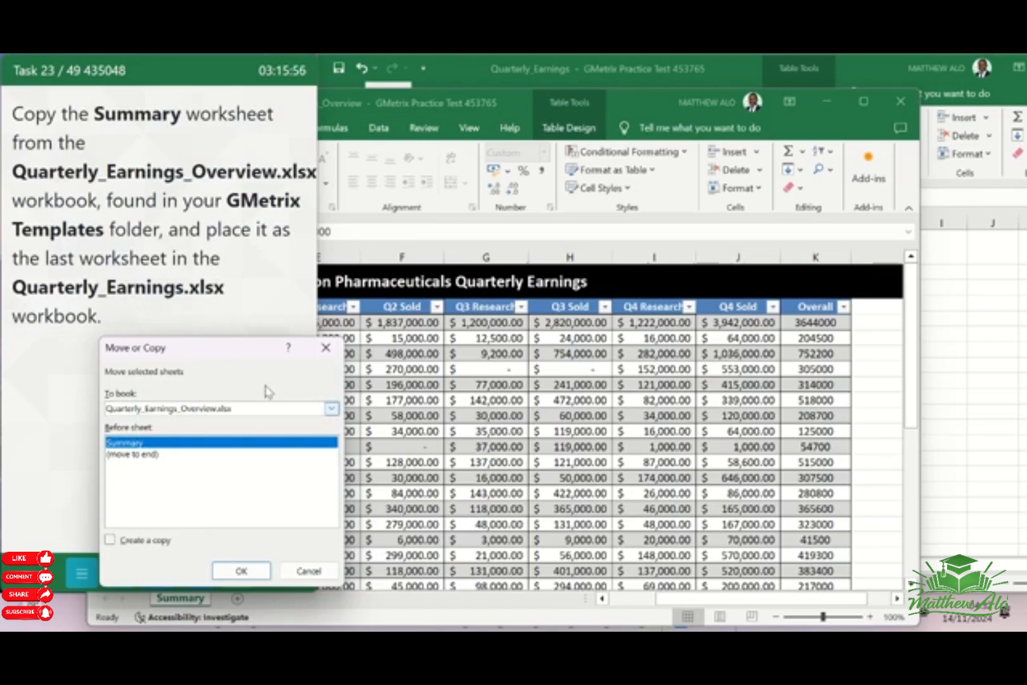
left_click(331, 410)
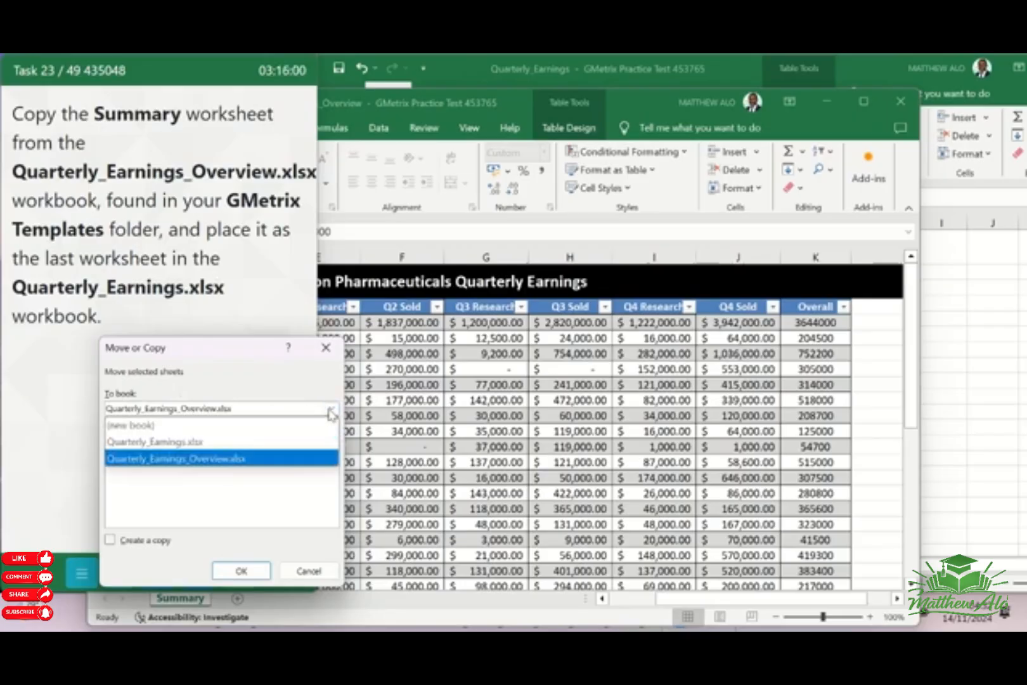
left_click(181, 444)
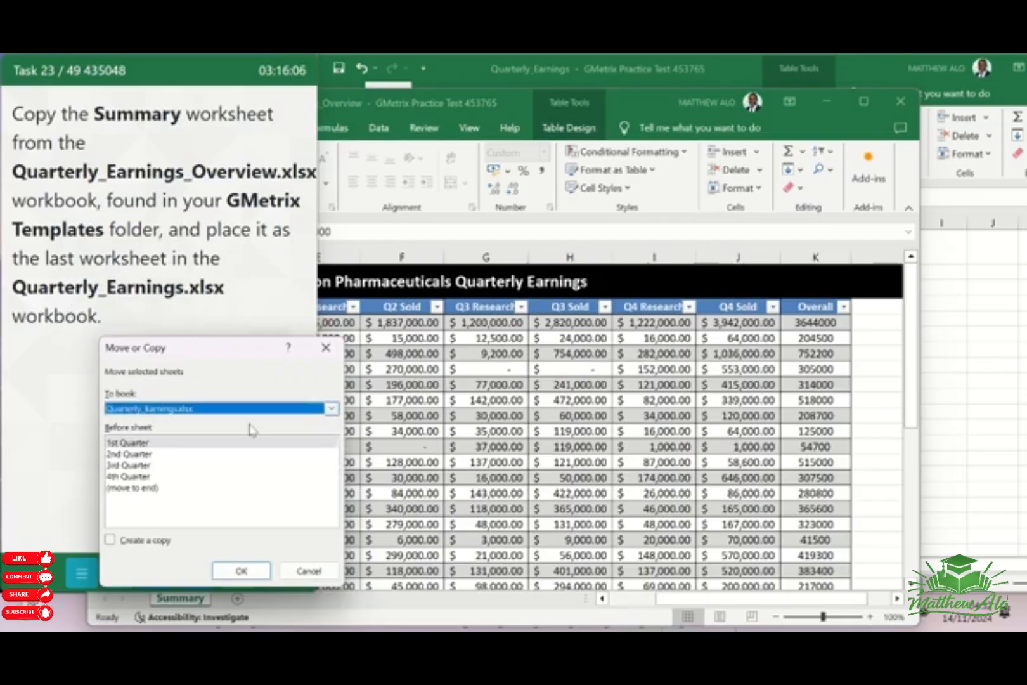
left_click(153, 489)
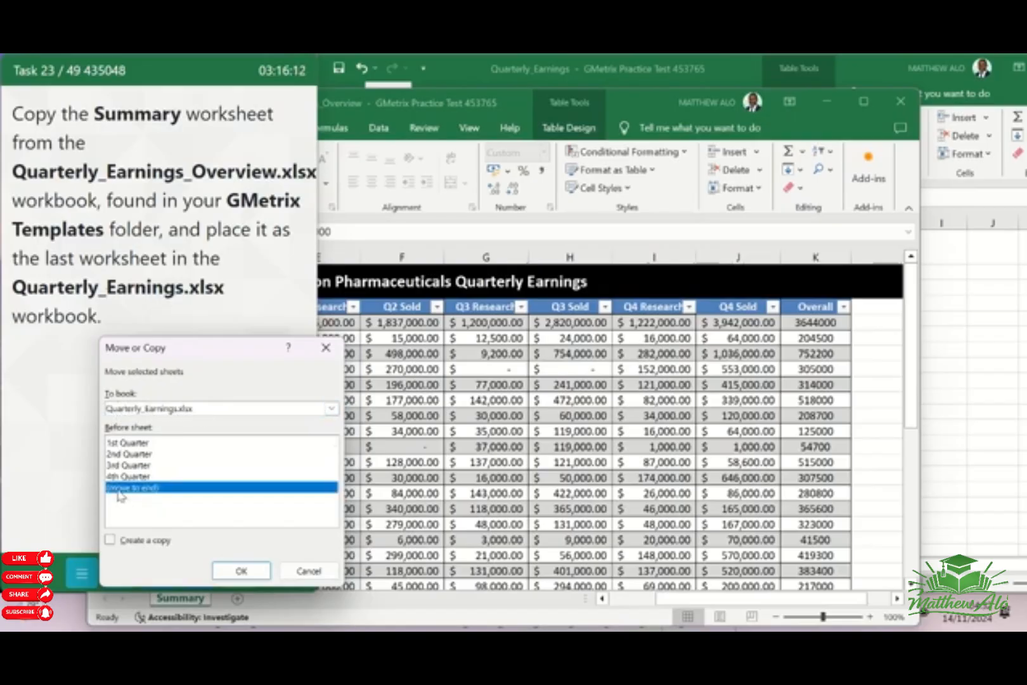
left_click(112, 543)
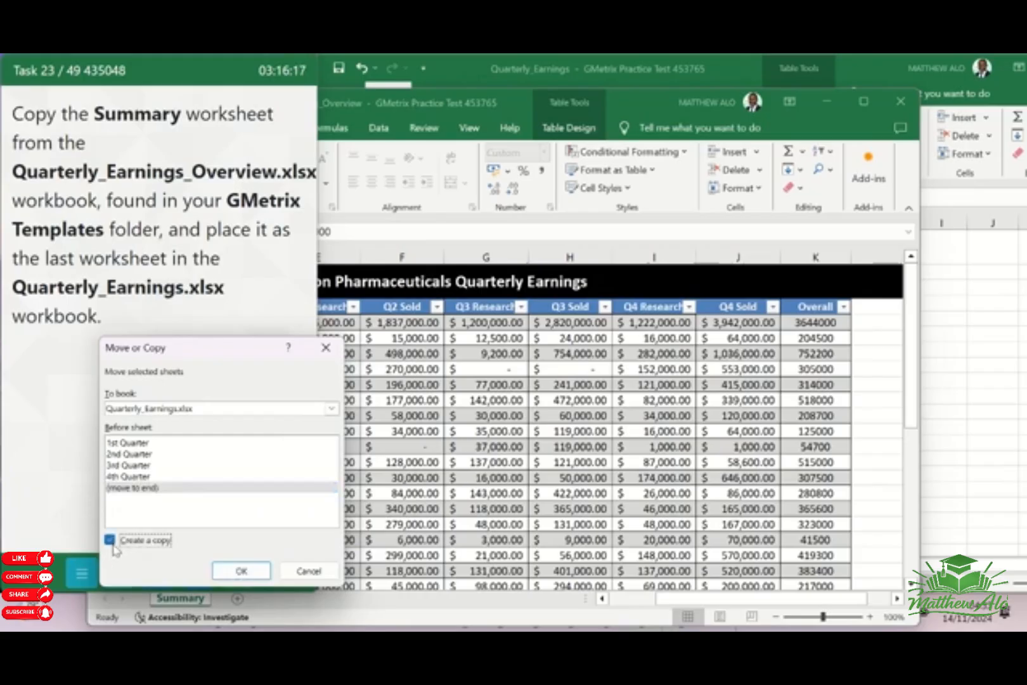
left_click(241, 571)
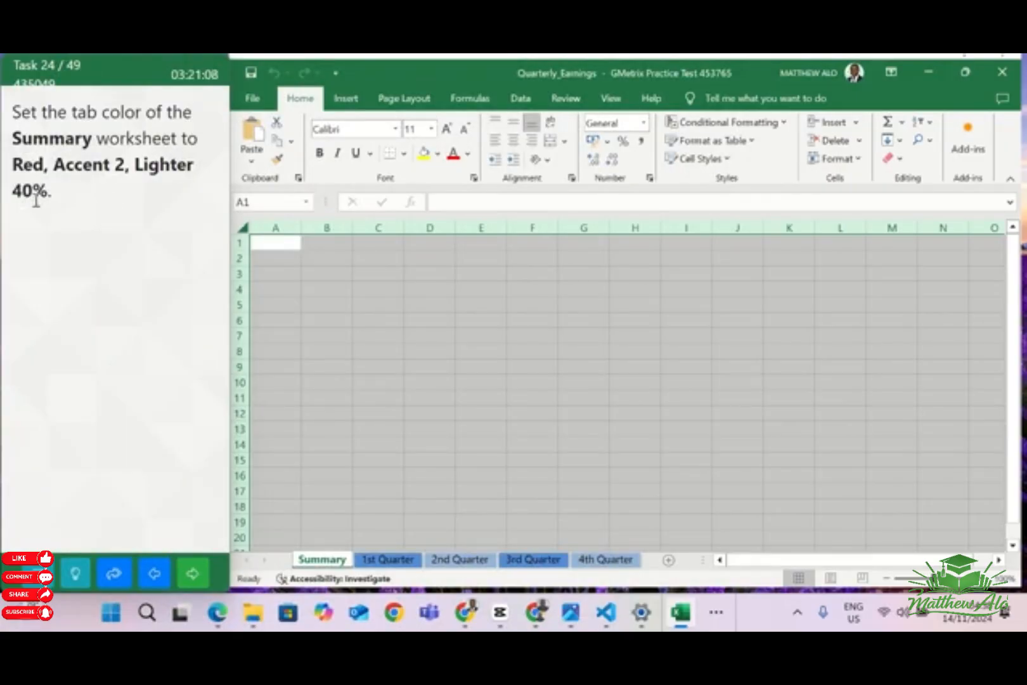
Set the tab color of the Summary worksheet to Red, Accent 2, Lighter 40%, and check it from the neighbouring quarter sheets
right_click(336, 557)
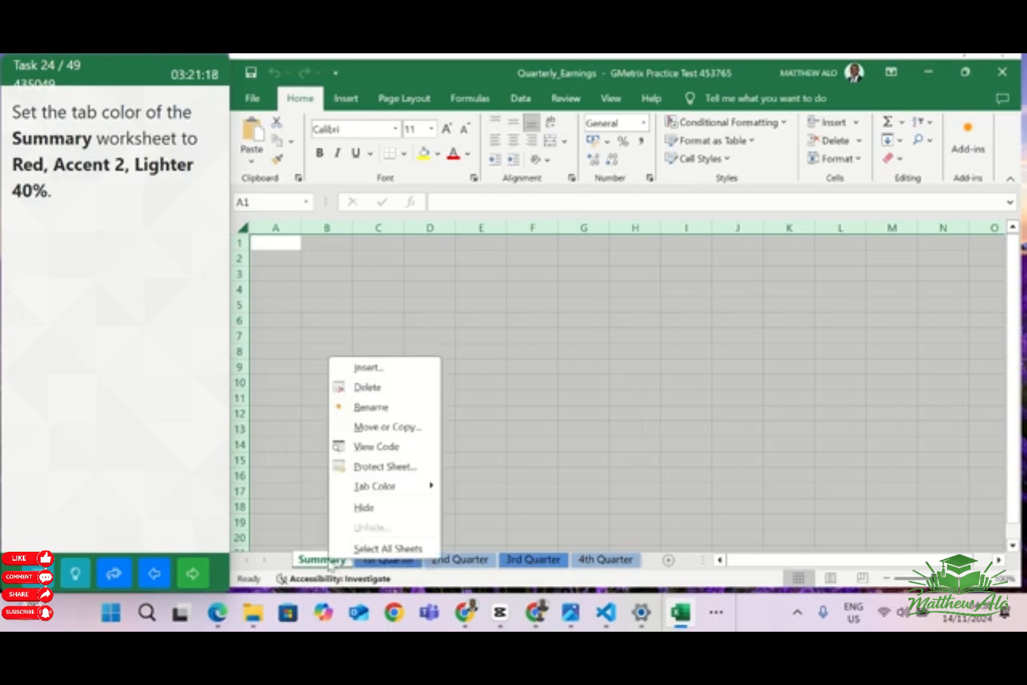
mouse_move(370, 498)
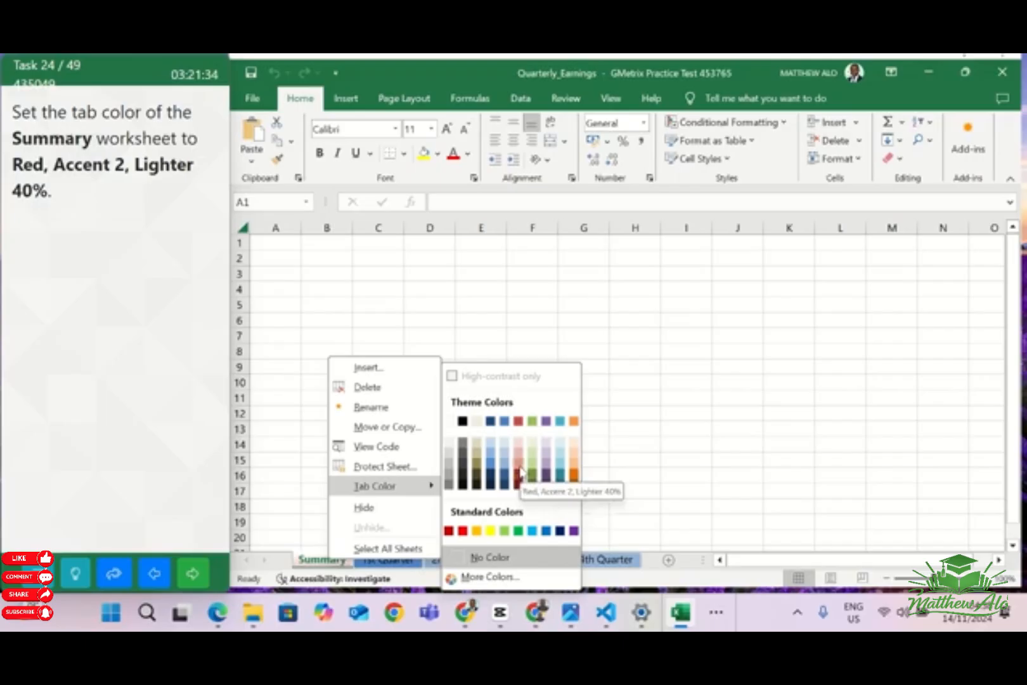
left_click(519, 469)
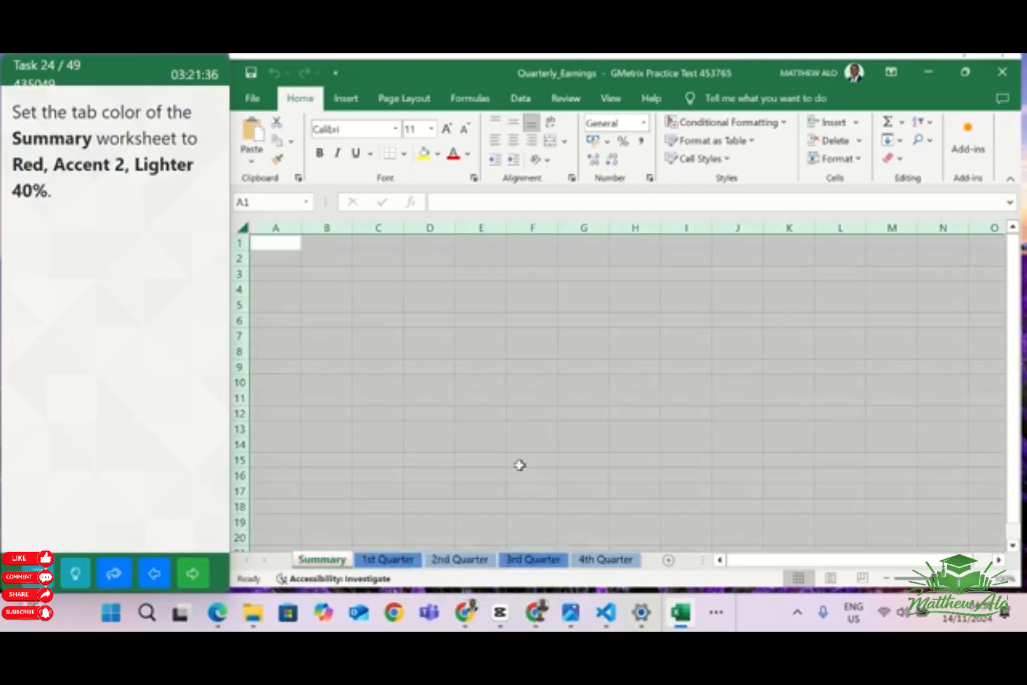
left_click(470, 561)
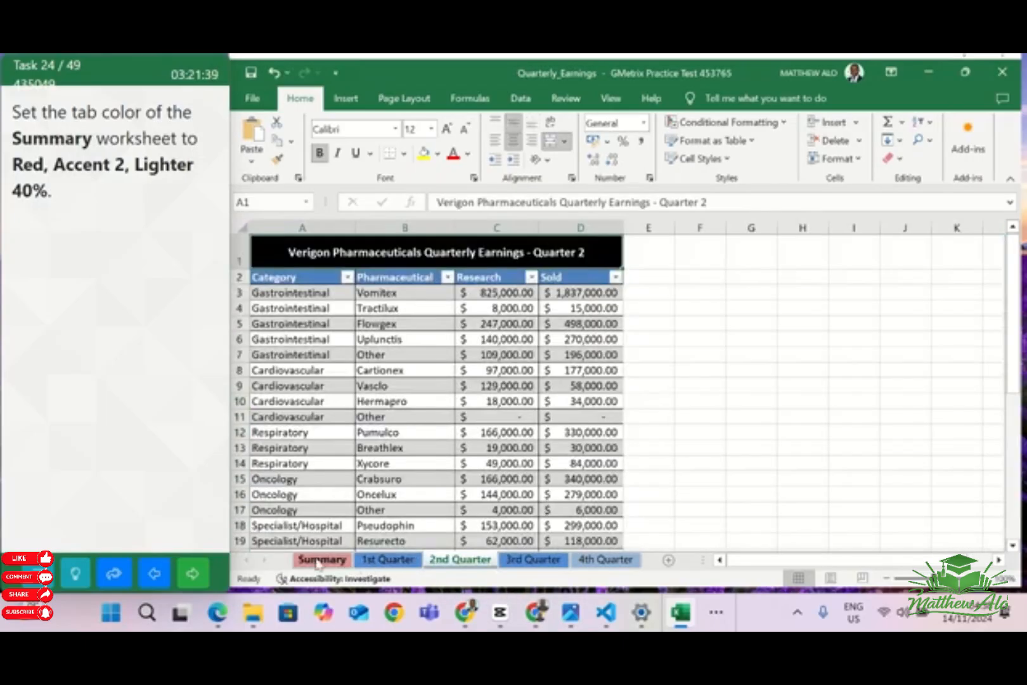
left_click(388, 560)
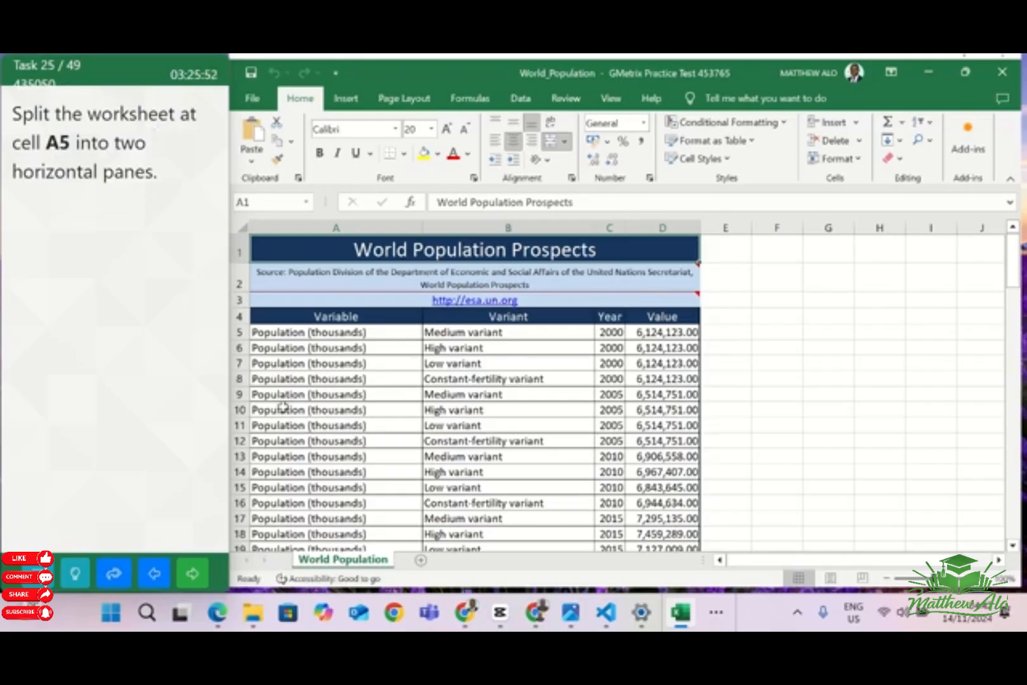
Split the World Population worksheet at cell A5 into two horizontal panes and go on to the next task
left_click(269, 333)
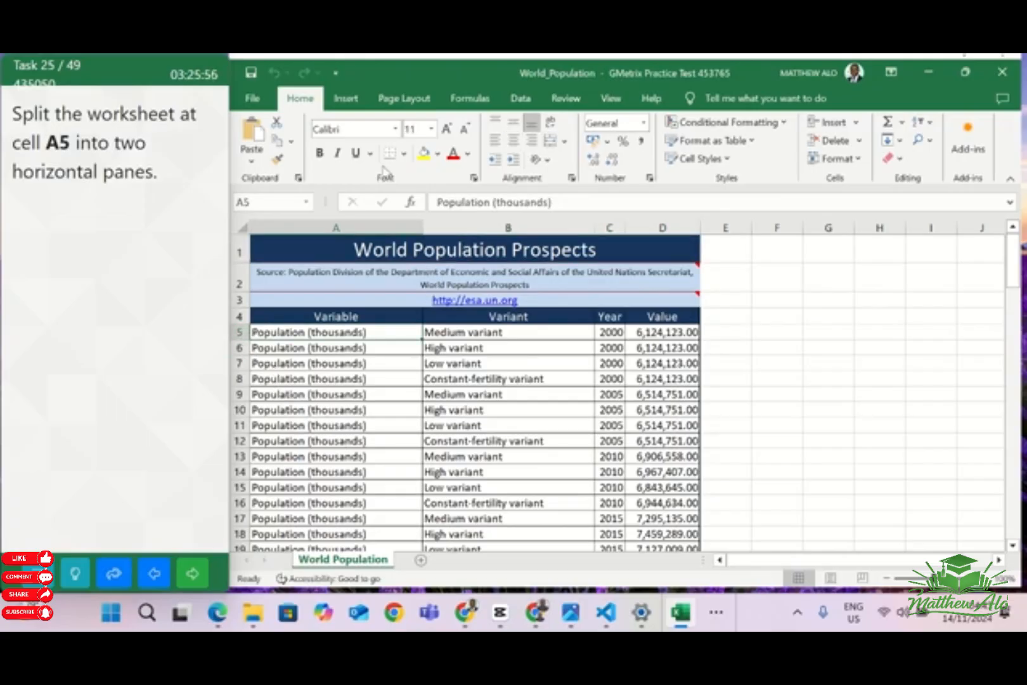
left_click(618, 104)
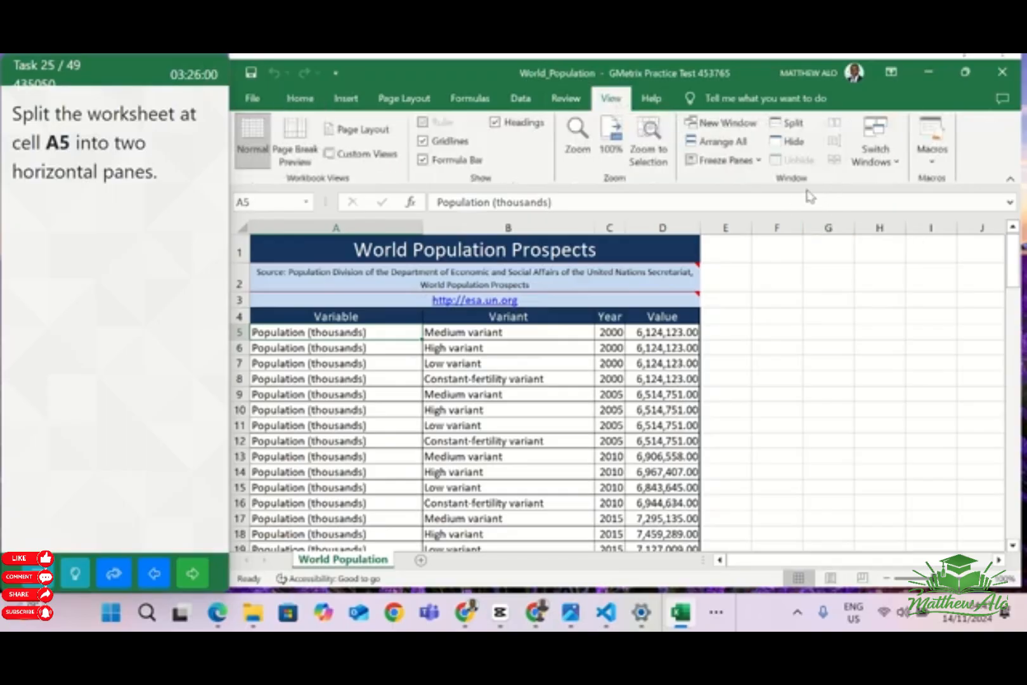
left_click(800, 130)
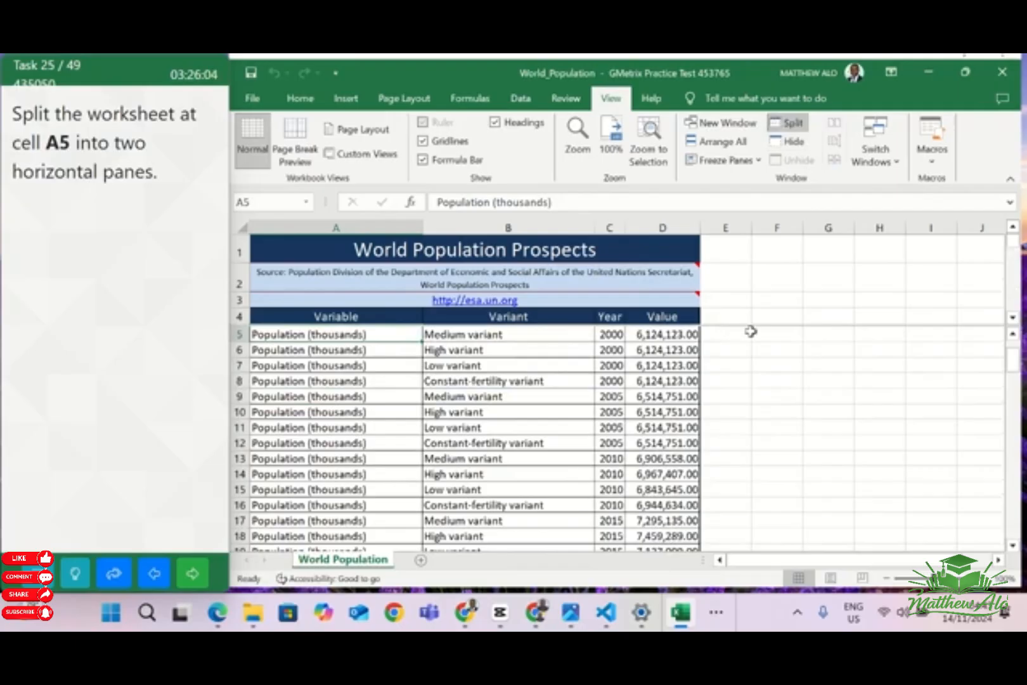
left_click(182, 584)
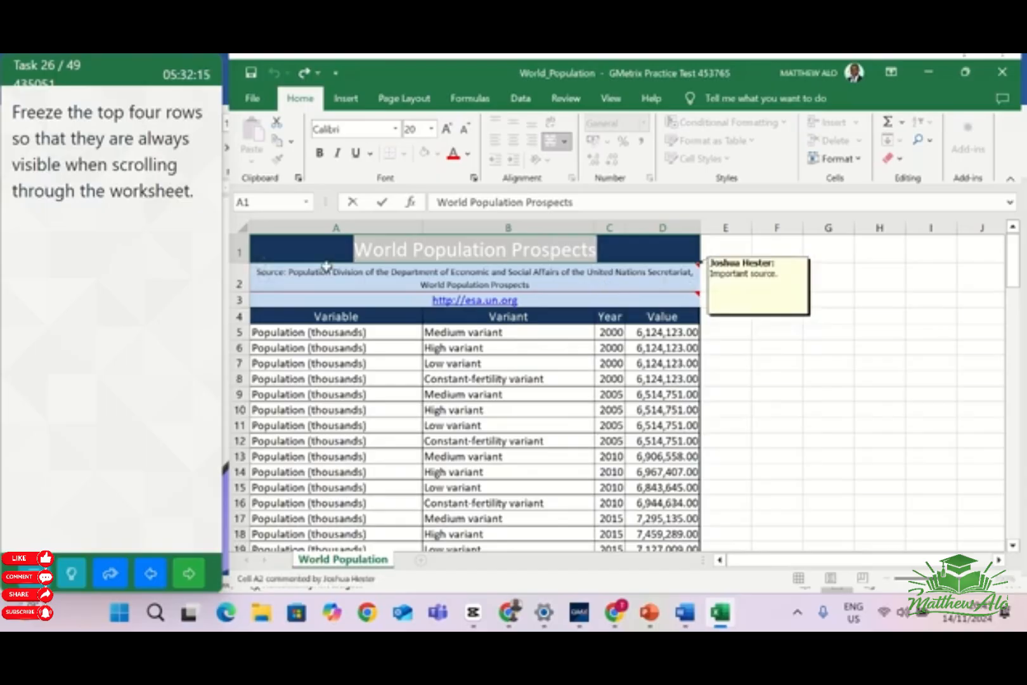
Freeze the panes of the World Population worksheet at cell E5, locking rows 1 to 4 and columns A to D
left_click(713, 334)
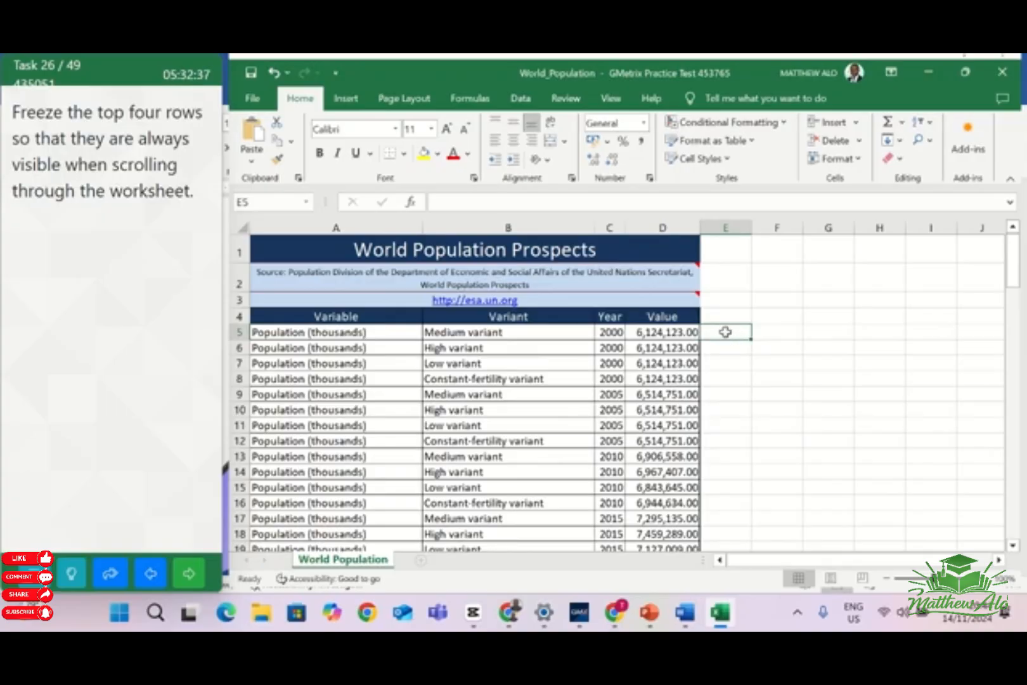
left_click(623, 105)
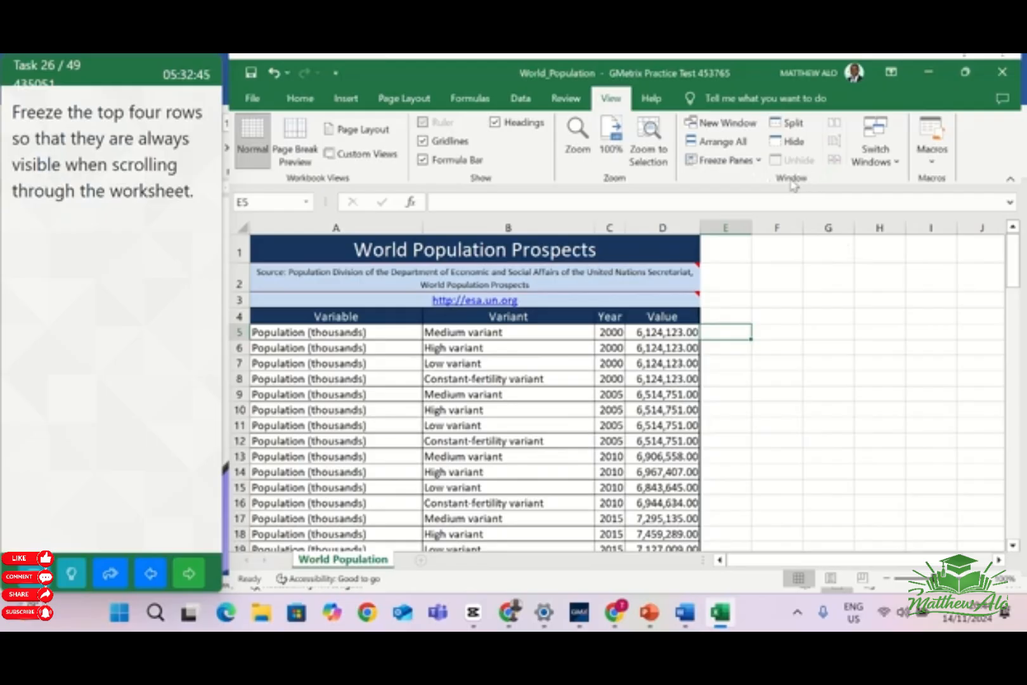
left_click(754, 161)
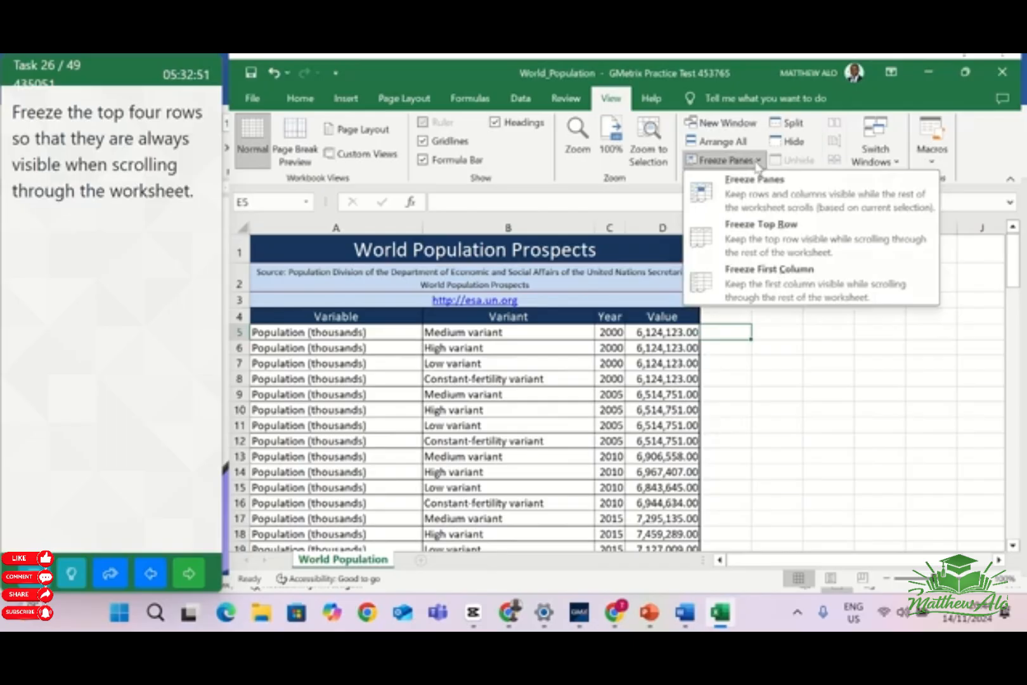
left_click(768, 204)
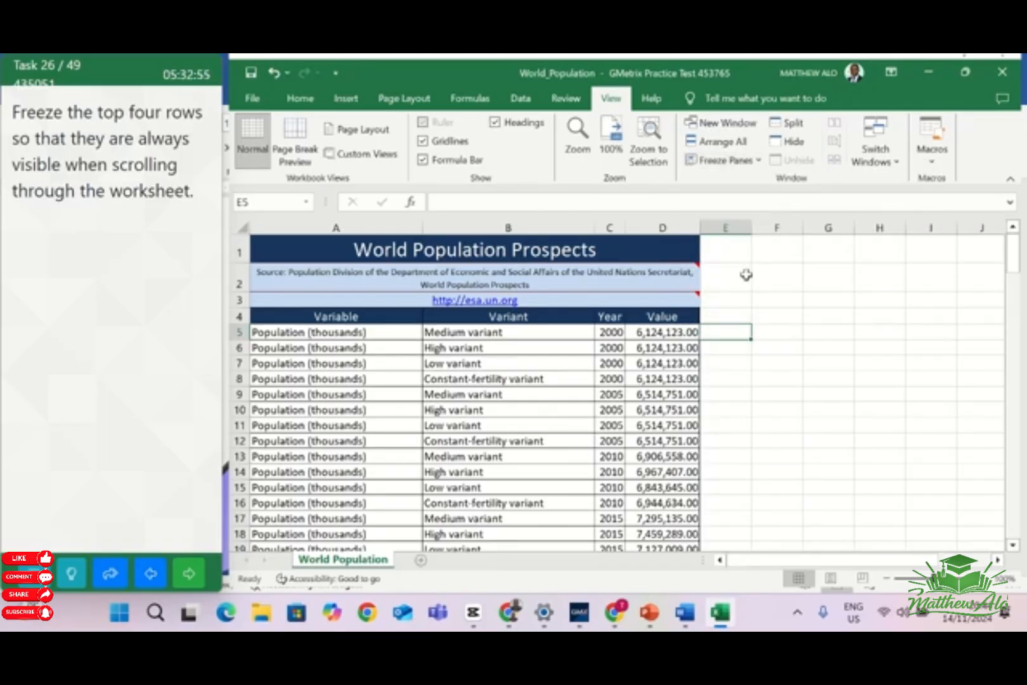
Move the cell selection down the rows and across the columns and back to A1 to check the frozen panes
key("Down")
key("Down")
key("Down")
key("Down")
key("Down")
key("Down")
key("Down")
key("Down")
key("Down")
key("Down")
key("Down")
key("Down")
key("Down")
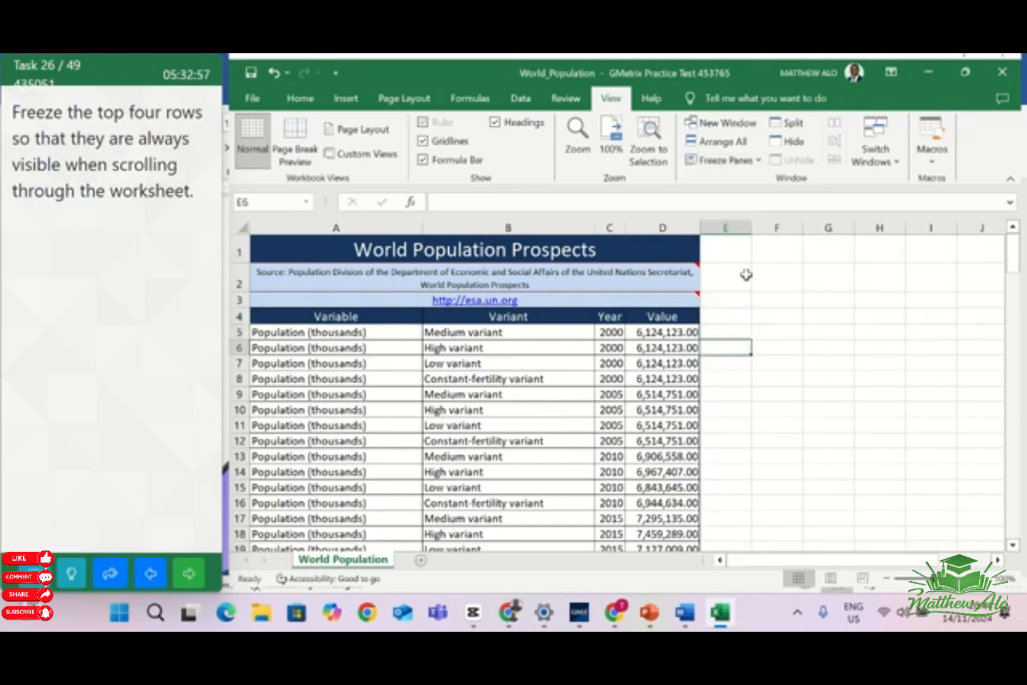
key("Down")
key("Down")
key("Down")
key("Down")
key("Down")
key("Down")
key("Down")
key("Down")
key("Down")
key("Down")
key("Down")
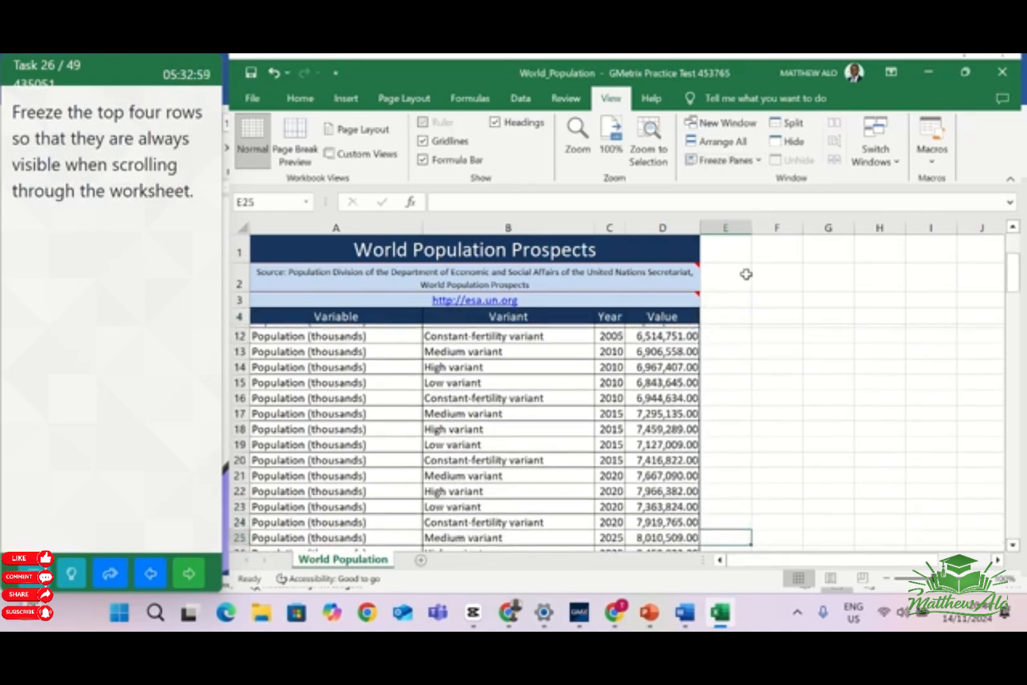
key("Down")
key("Down")
key("Down")
key("Down")
key("Down")
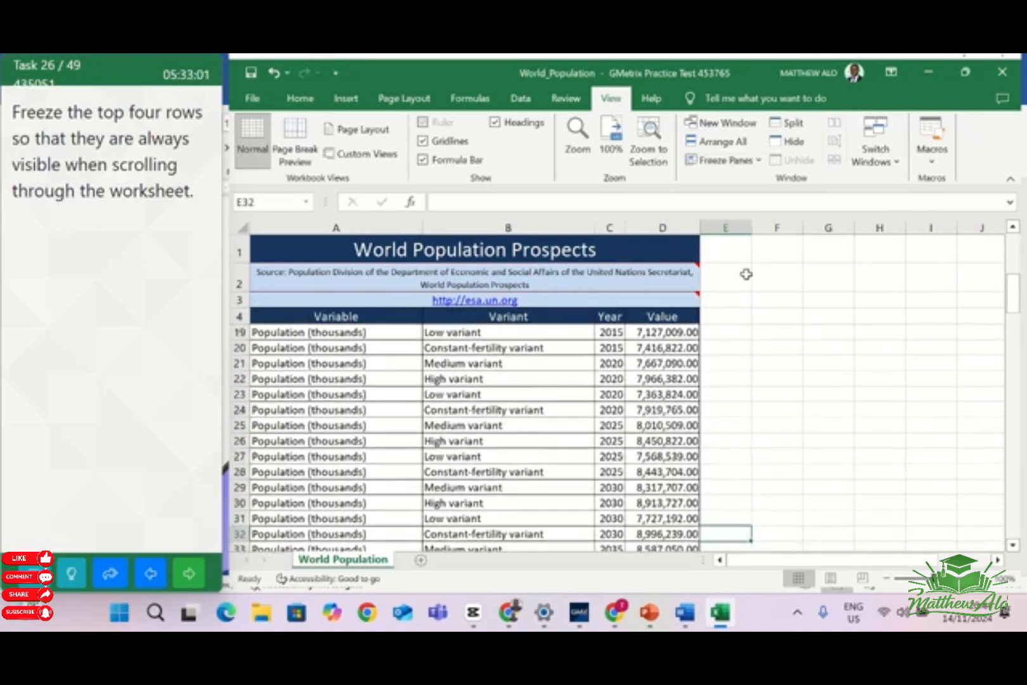
key("Up")
key("Up")
key("Up")
key("Up")
key("Up")
key("Up")
key("Up")
key("Up")
key("Up")
key("Up")
key("Up")
key("Up")
key("Up")
key("Up")
key("Up")
key("Up")
key("Up")
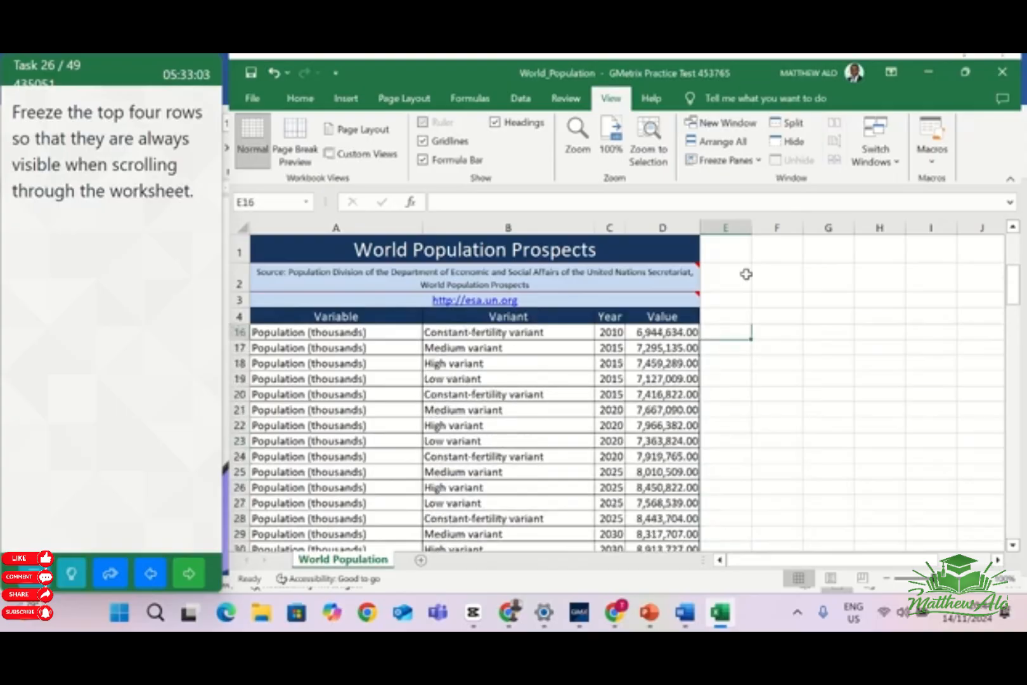
key("Right")
key("Right")
key("Right")
key("Right")
key("Right")
key("Right")
key("Right")
key("Right")
key("Right")
key("Right")
key("Right")
key("Right")
key("Right")
key("Right")
key("Right")
key("Right")
key("Right")
key("Right")
key("Right")
key("Right")
key("Right")
key("Right")
key("Right")
key("Right")
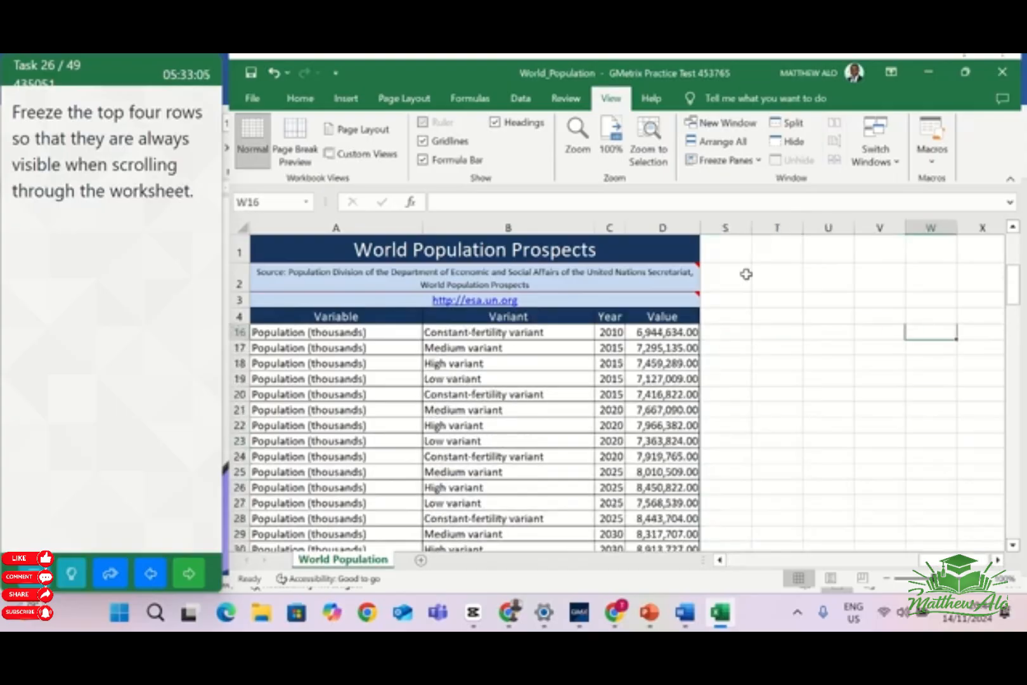
key("Left")
key("Left")
key("Left")
key("Left")
key("Left")
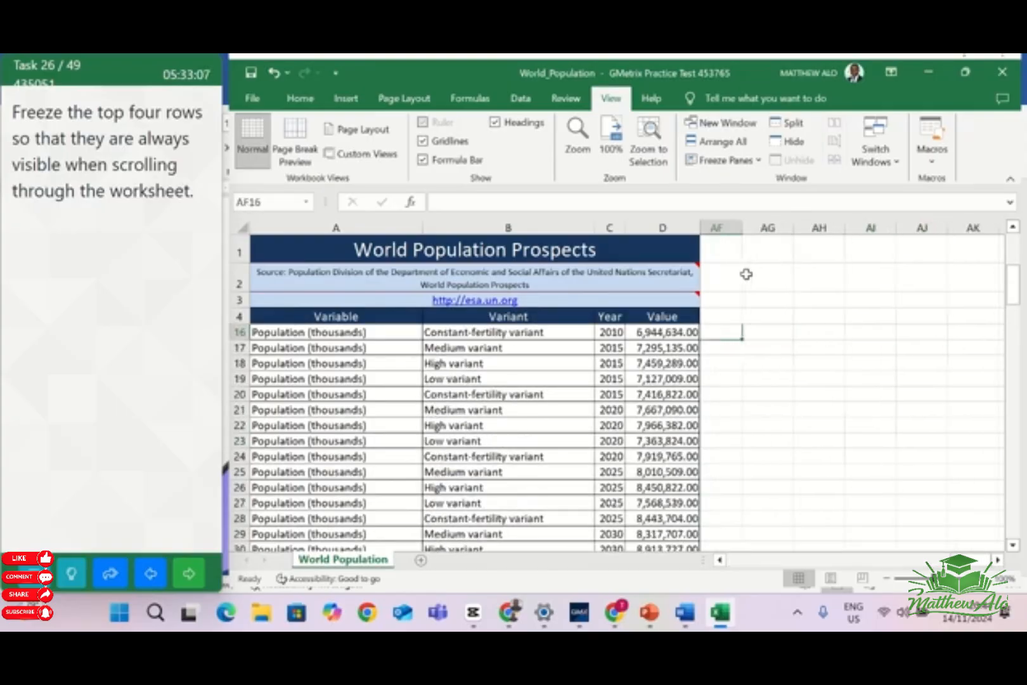
key("Down")
key("Down")
key("Down")
key("Down")
key("Down")
key("Down")
key("Down")
key("Down")
key("Down")
key("Down")
key("Down")
key("Down")
key("Down")
key("Down")
key("Down")
key("Down")
key("Down")
key("Down")
key("Down")
key("Down")
key("Down")
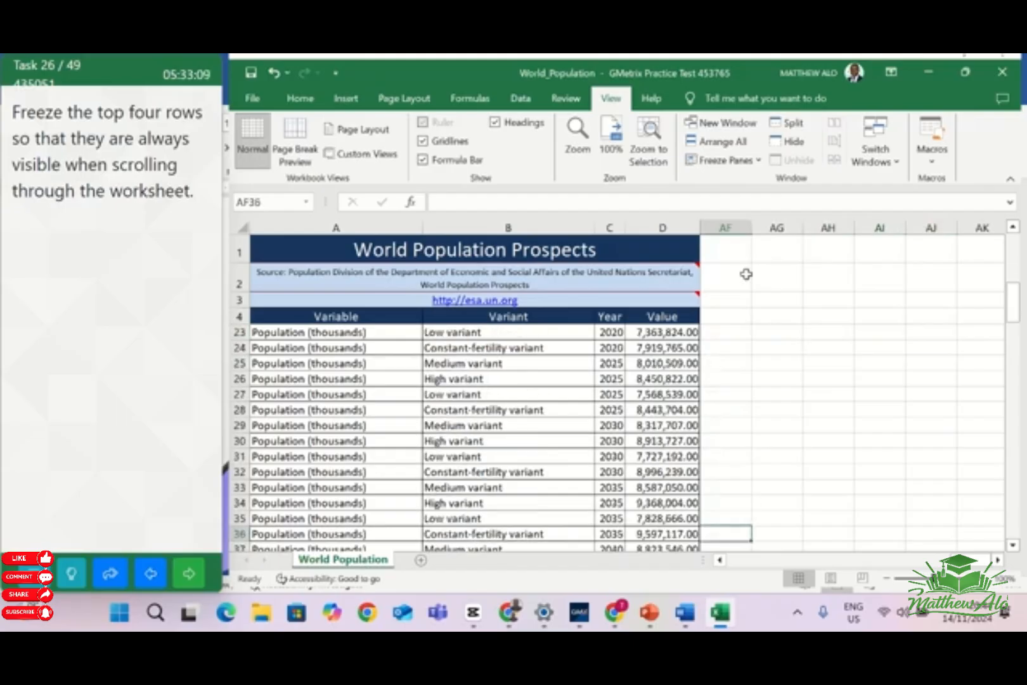
key("Up")
key("Up")
key("Up")
key("Up")
key("Up")
key("Up")
key("Up")
key("Up")
key("Up")
key("Up")
key("Up")
key("Up")
key("Up")
key("Up")
key("Up")
key("Up")
key("Up")
key("Up")
key("Up")
key("Up")
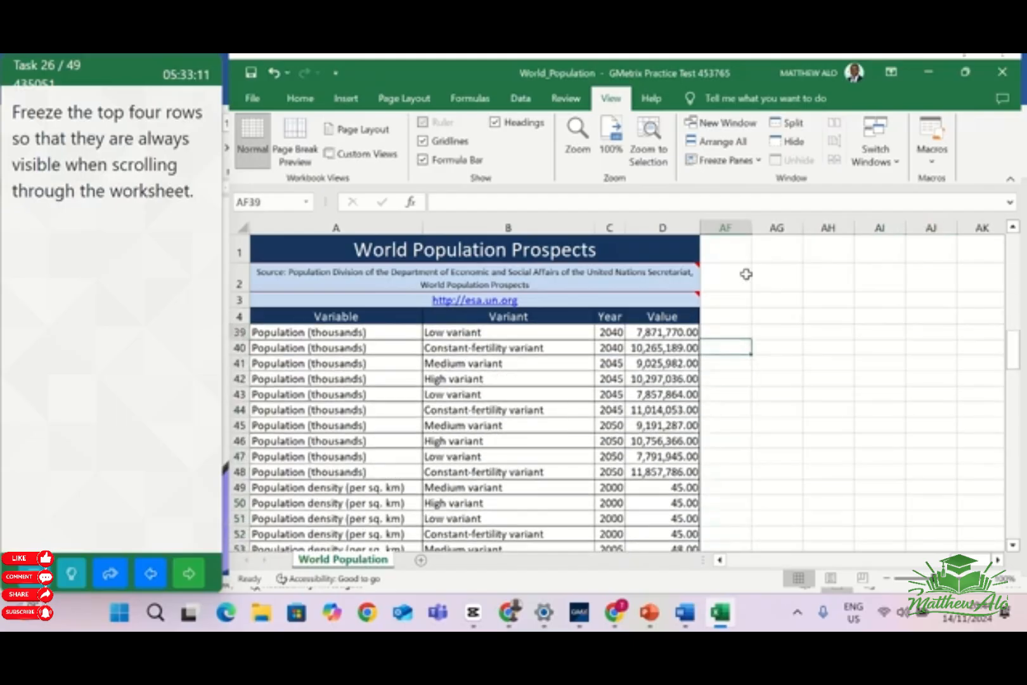
key("Up")
key("Up")
key("Up")
key("Up")
key("Up")
key("Up")
key("Up")
key("Up")
key("Up")
key("Up")
key("Up")
key("Up")
key("Up")
key("Up")
key("Up")
key("Up")
key("Up")
key("Up")
key("Up")
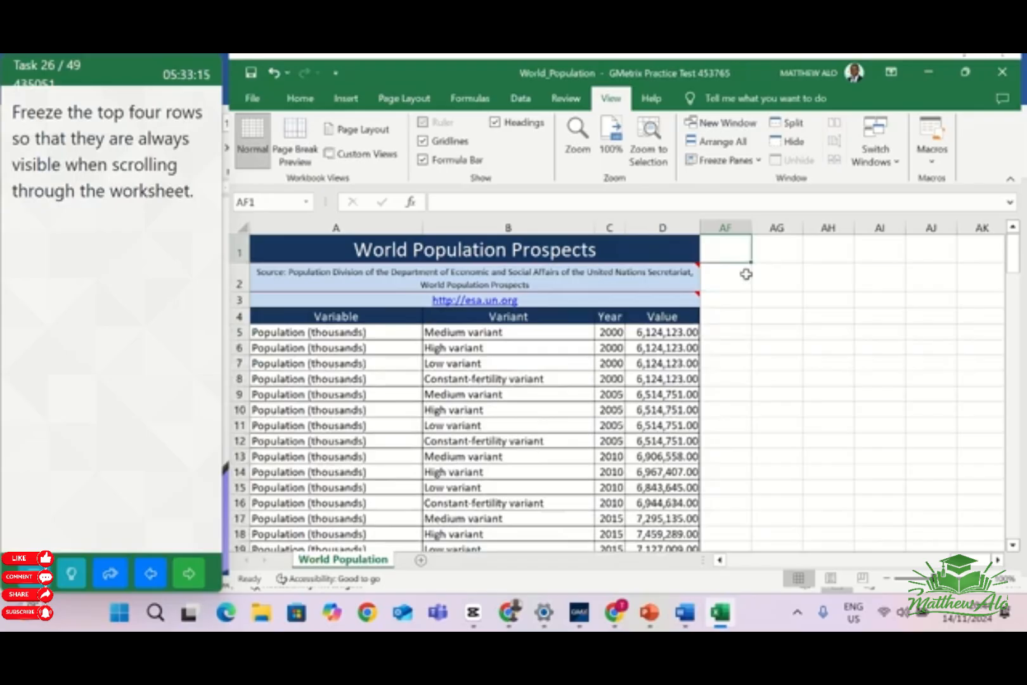
key("Right")
key("Right")
key("Right")
key("Right")
key("Right")
key("Right")
key("Right")
key("Right")
key("Right")
key("Right")
key("Right")
key("Right")
key("Right")
key("Right")
key("Right")
key("Right")
key("Right")
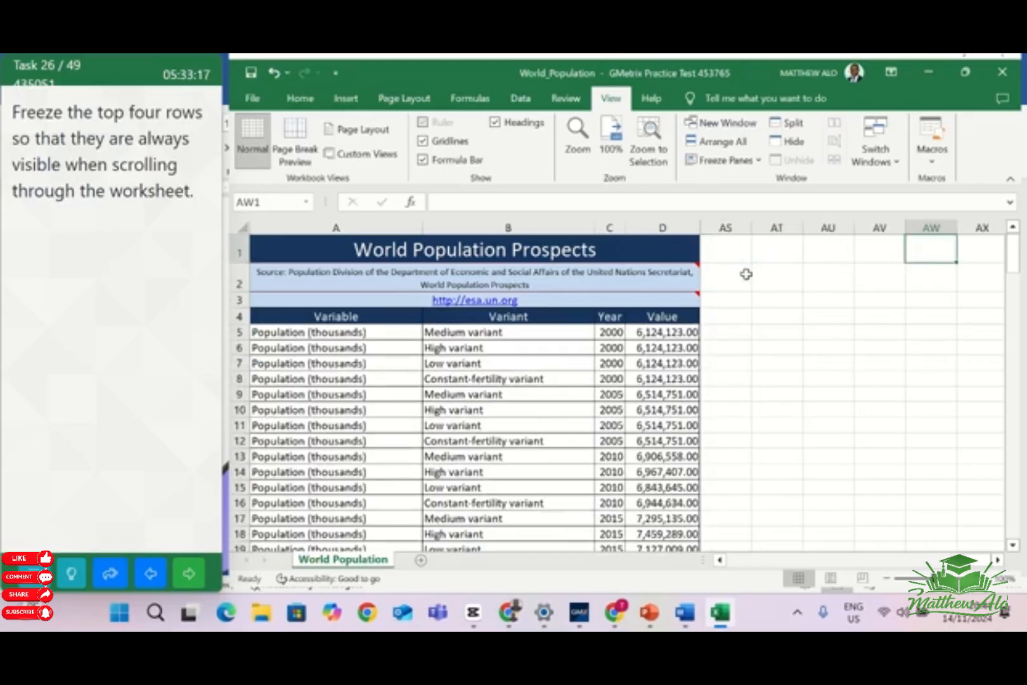
key("Left")
key("Left")
key("Left")
key("Left")
key("Left")
key("Left")
key("Left")
key("Left")
key("Left")
key("Left")
key("Left")
key("Left")
key("Left")
key("Left")
key("Left")
key("Left")
key("Left")
key("Left")
key("Left")
key("Left")
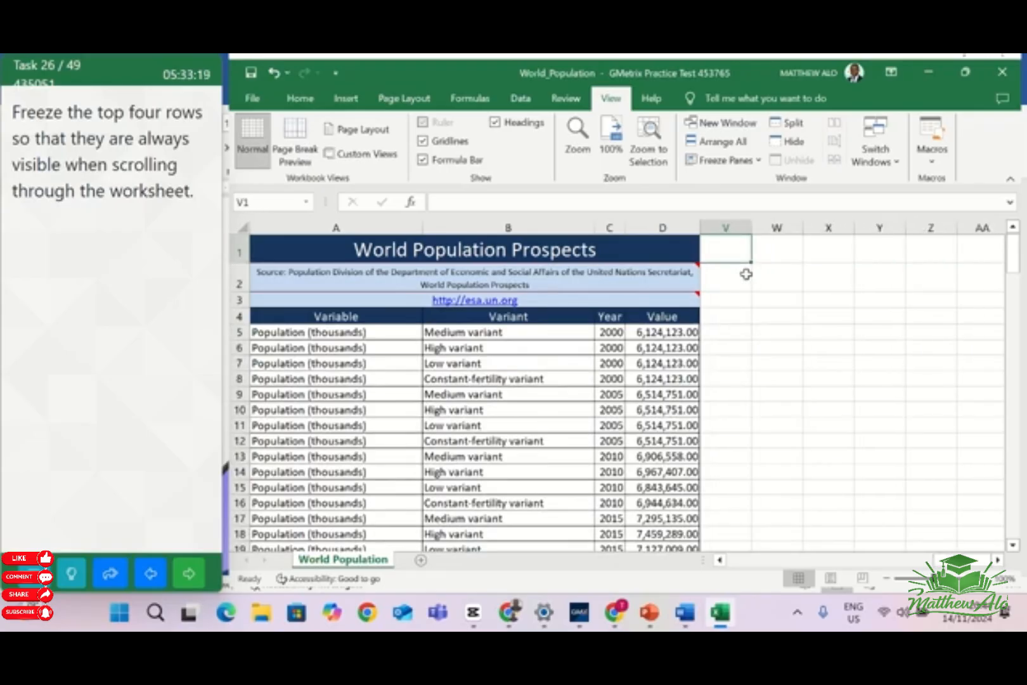
key("Left")
key("Left")
key("Left")
key("Left")
key("Left")
key("Left")
key("Left")
key("Left")
key("Left")
key("Left")
key("Left")
key("Left")
key("Left")
key("Left")
key("Left")
key("Left")
key("Left")
key("Left")
key("Left")
key("Left")
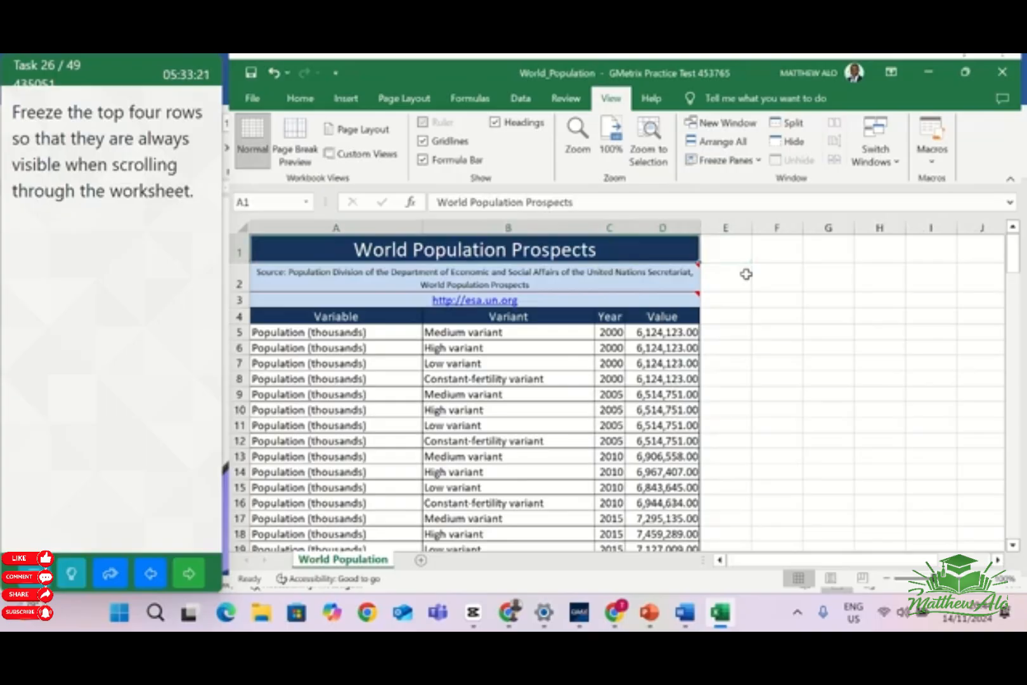
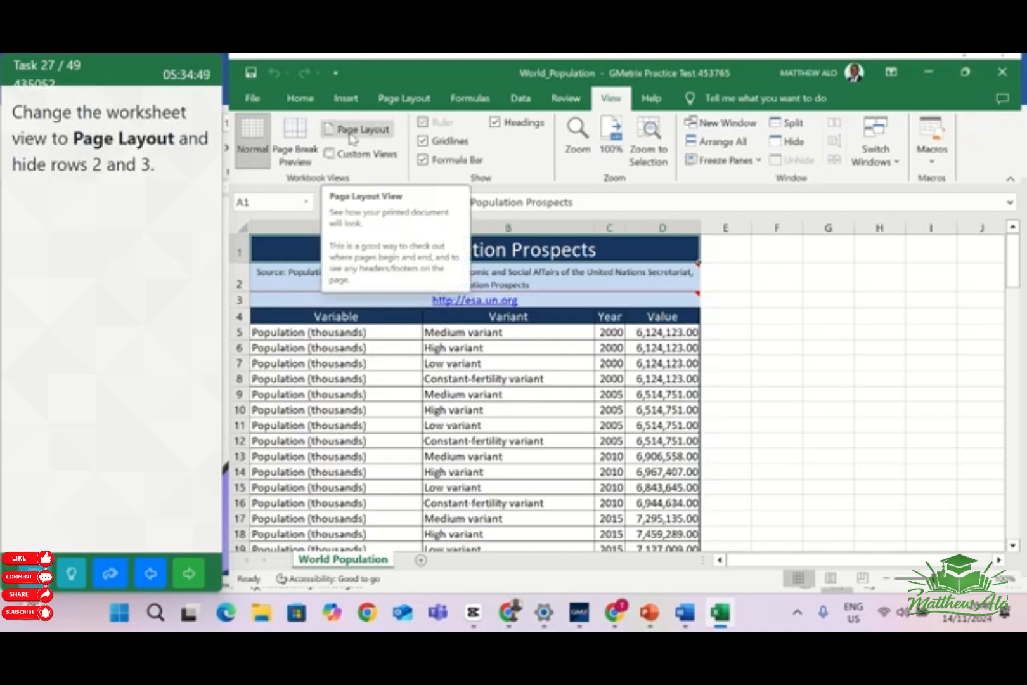
Switch the World Population worksheet to Page Layout view and hide rows 2 and 3
left_click(350, 137)
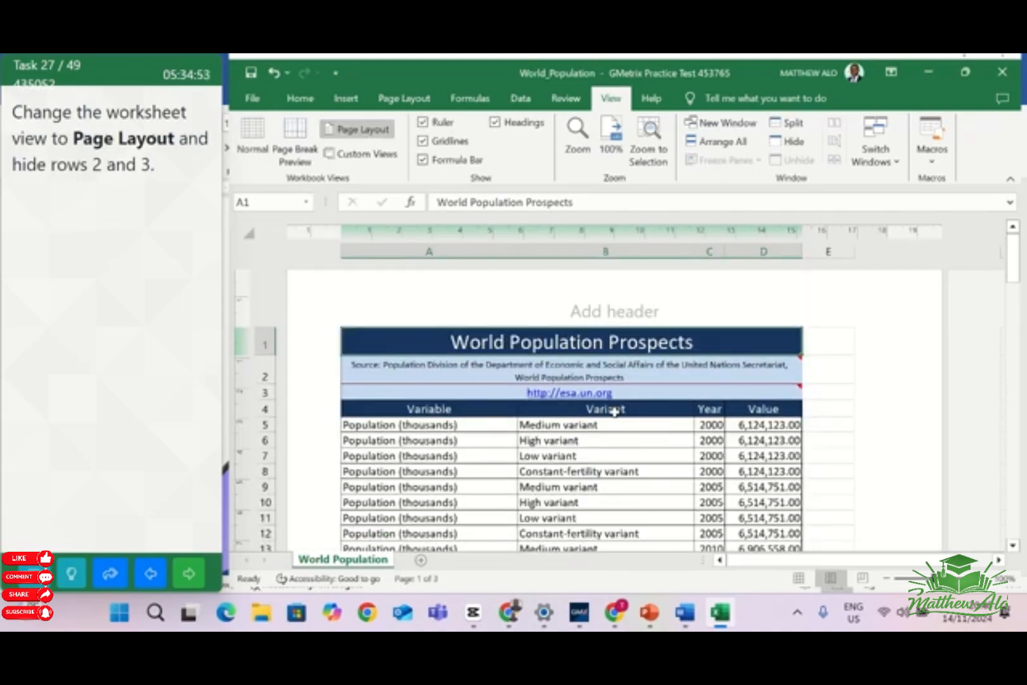
left_click(266, 377)
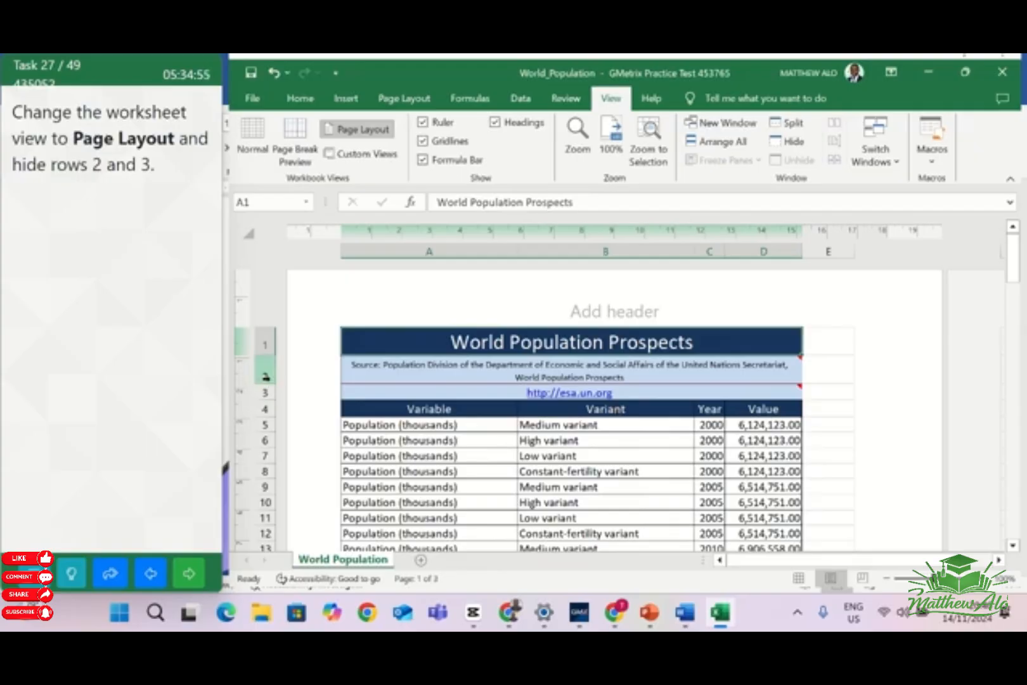
left_click_drag(266, 377, 261, 392)
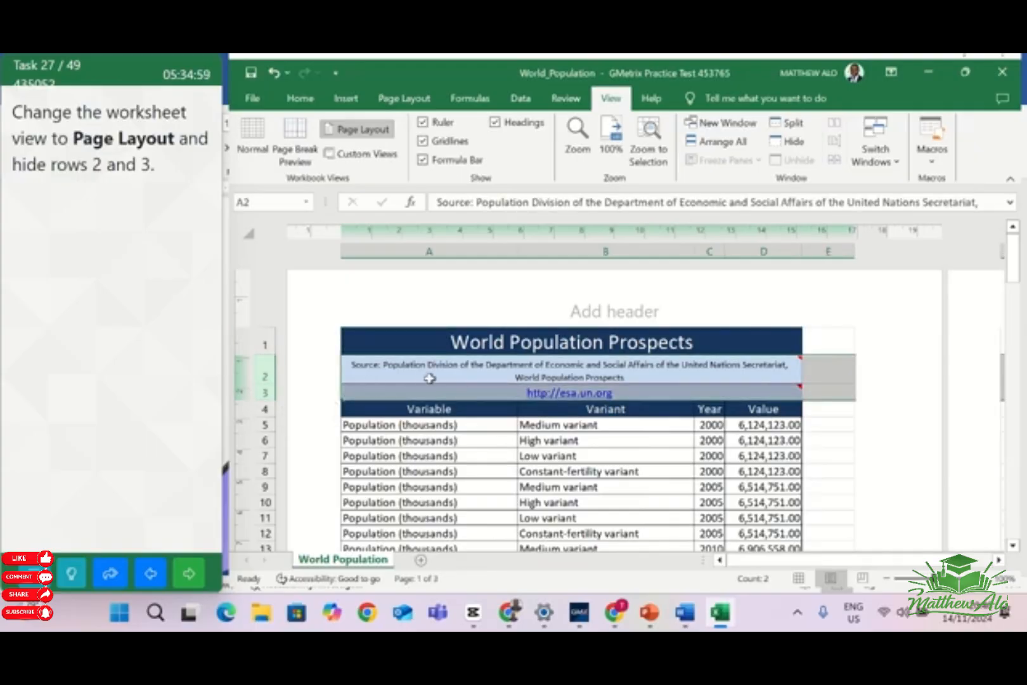
right_click(434, 380)
left_click(483, 349)
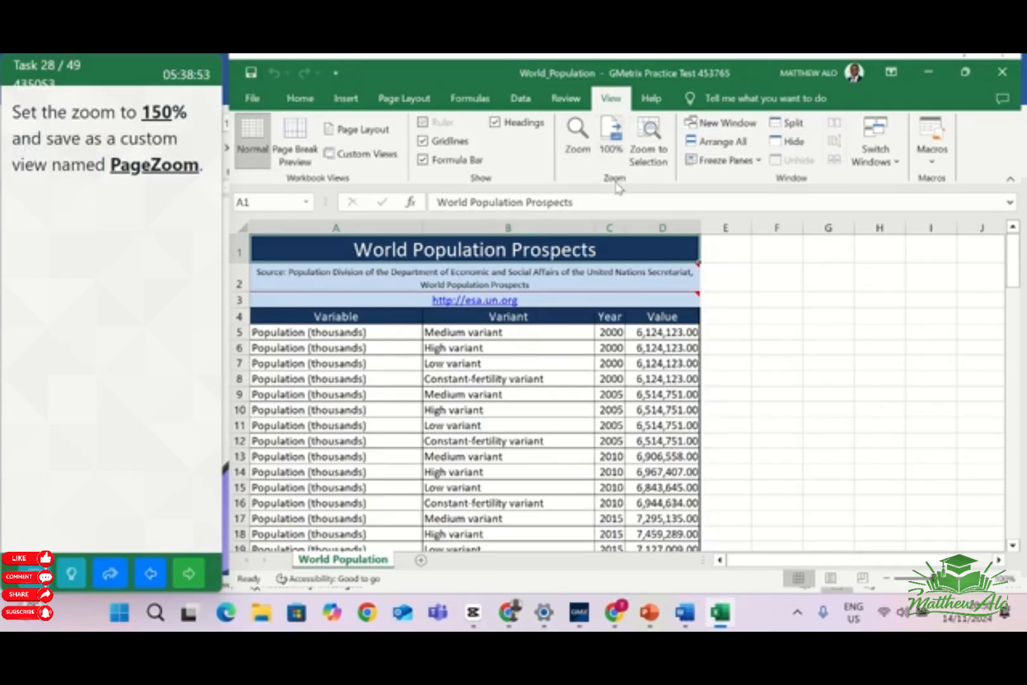
Set the World Population worksheet's zoom to a custom magnification of 150%
left_click(579, 155)
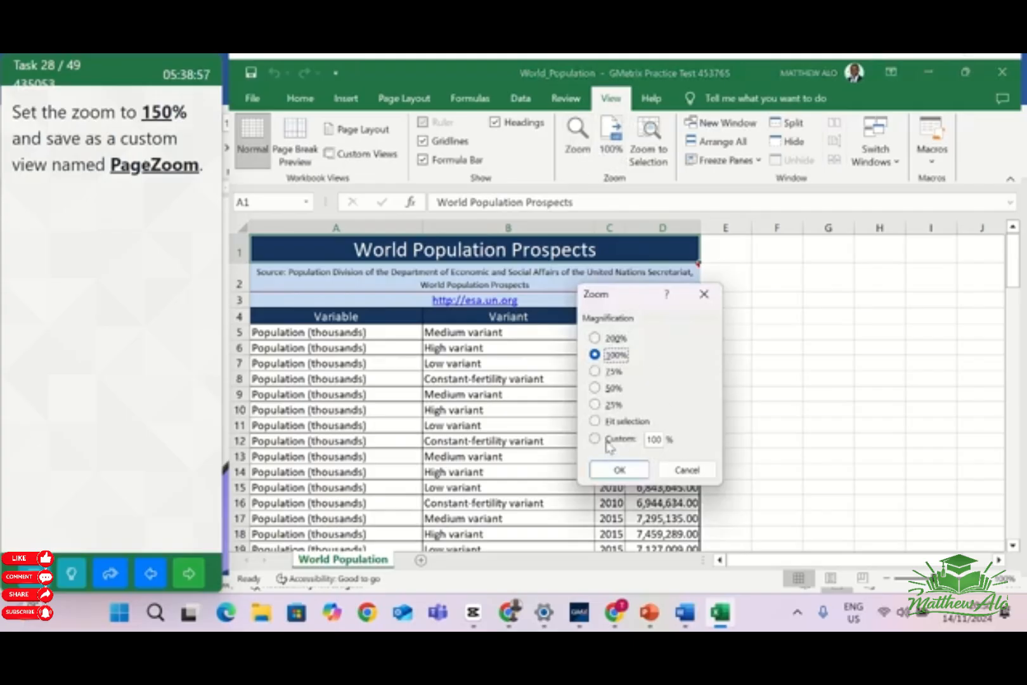
left_click(609, 442)
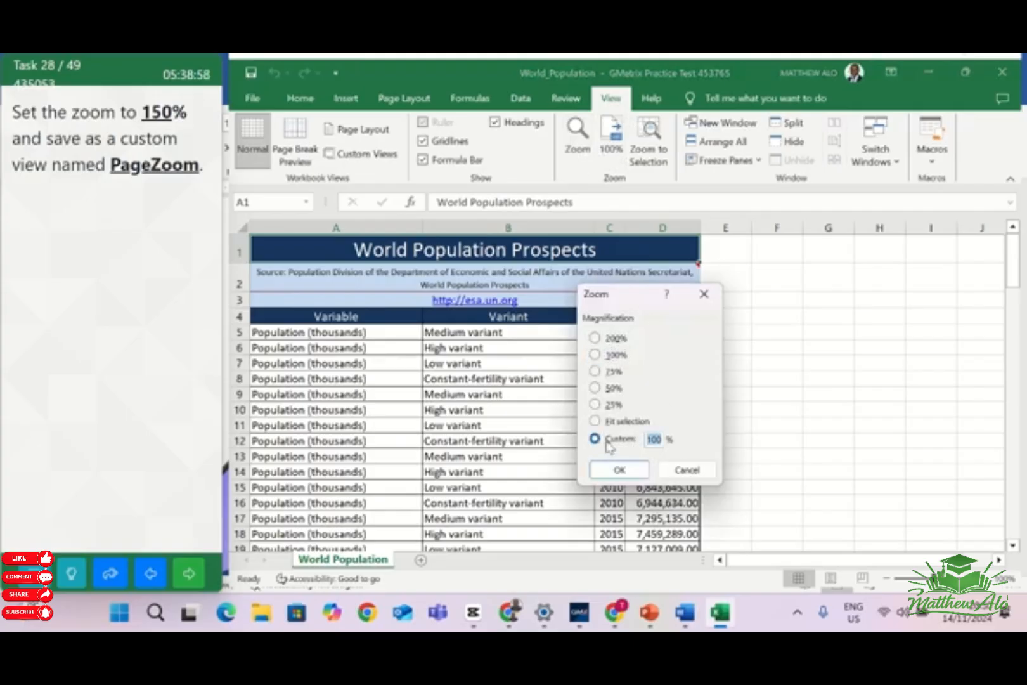
left_click(657, 439)
key("BackSpace")
left_click(619, 469)
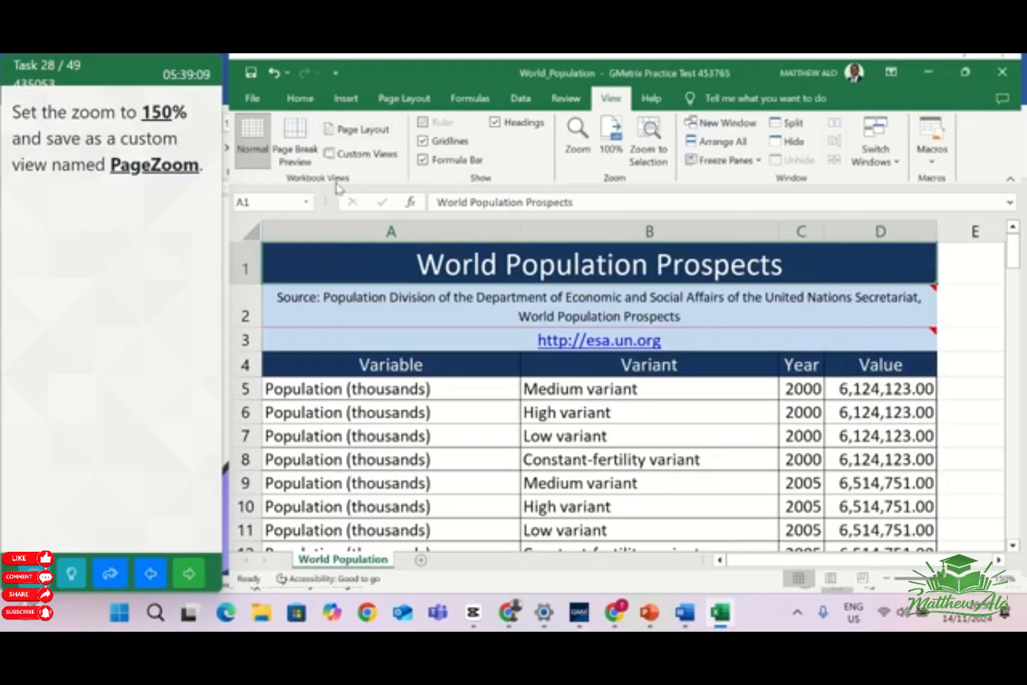
Save the current worksheet display as a custom view named PageZoom
left_click(367, 154)
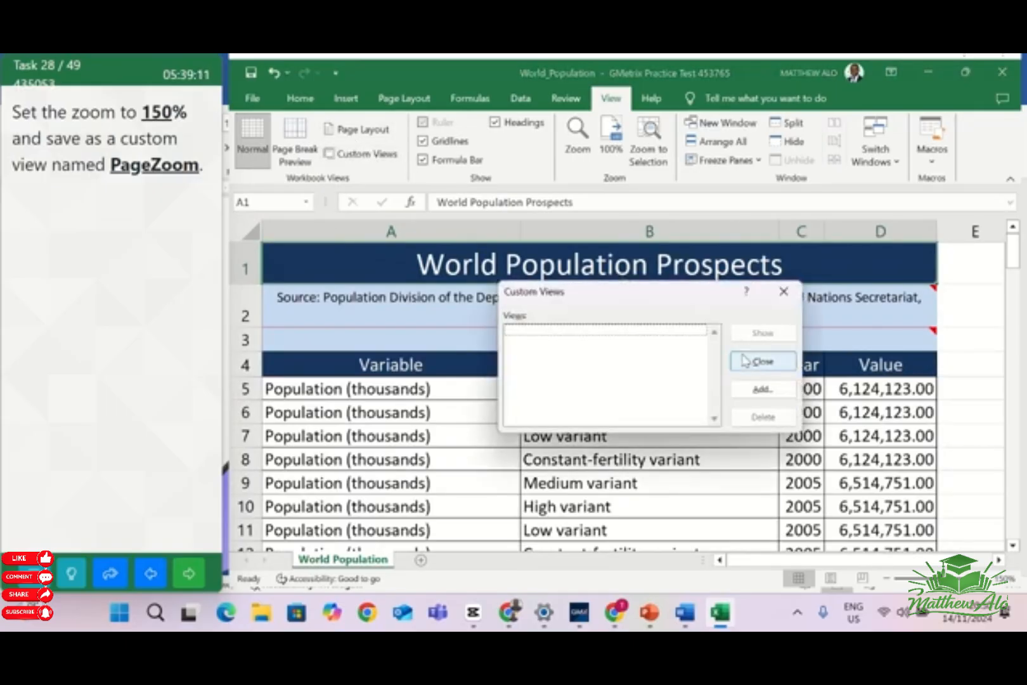
left_click(762, 390)
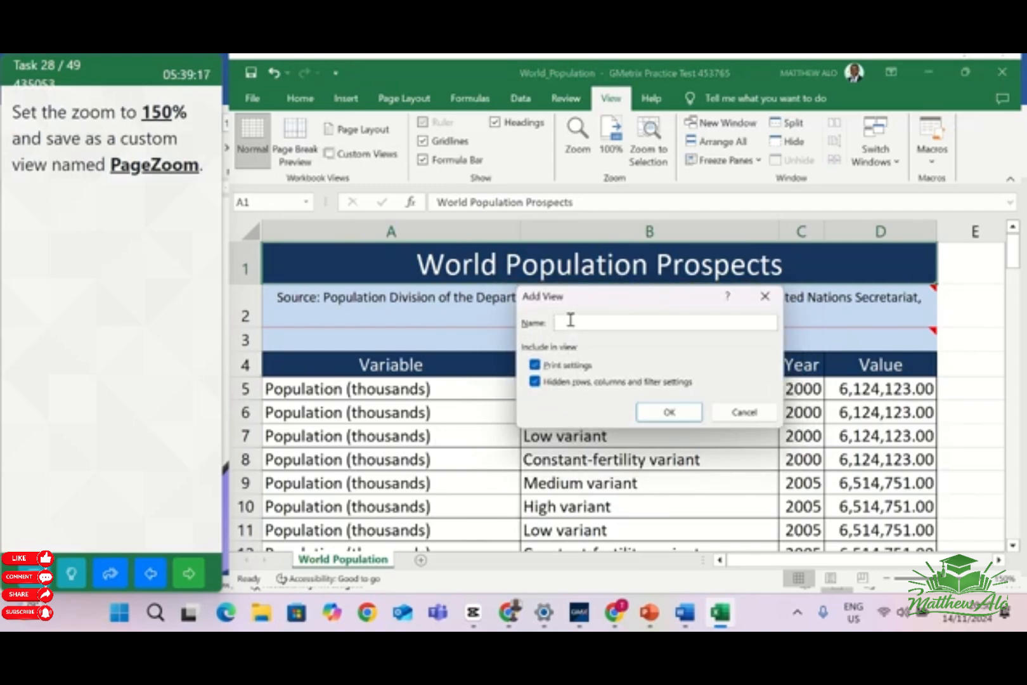
type("PageZoom")
left_click(669, 412)
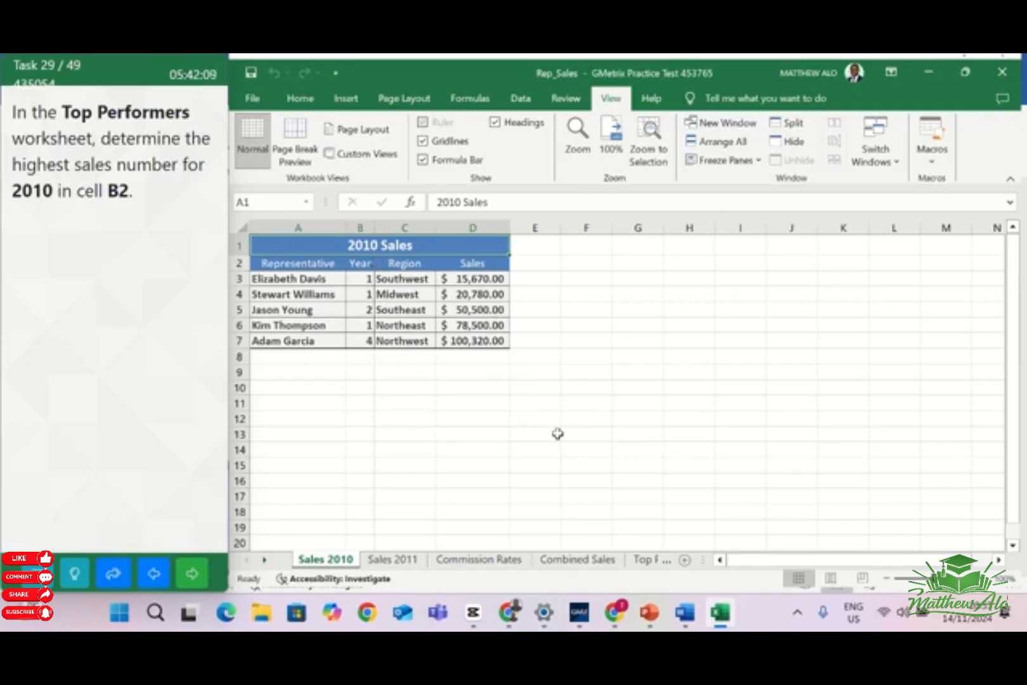
Enter =MAX('Sales 2010'!D3:D7) in cell B2 of the Top Performers worksheet and go on to the next task
left_click(653, 561)
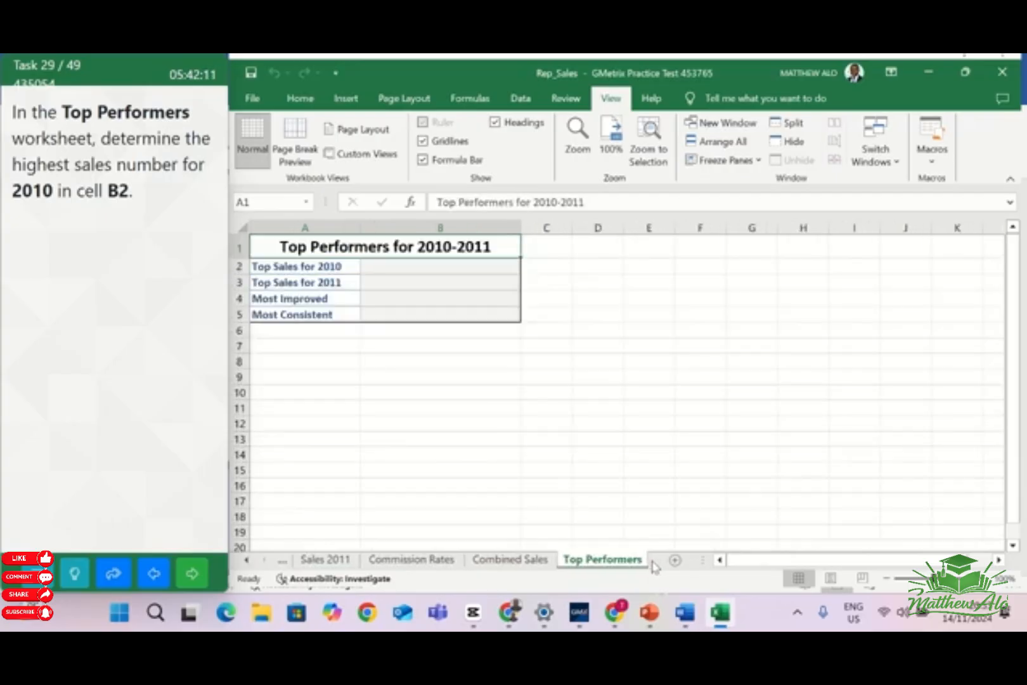
left_click(394, 269)
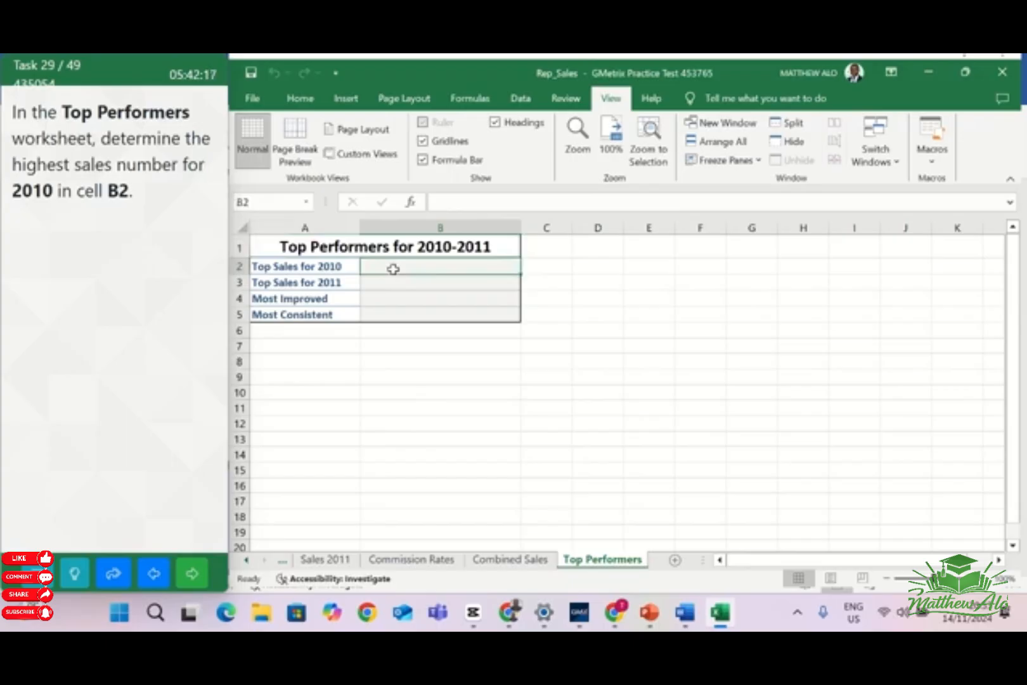
left_click(300, 101)
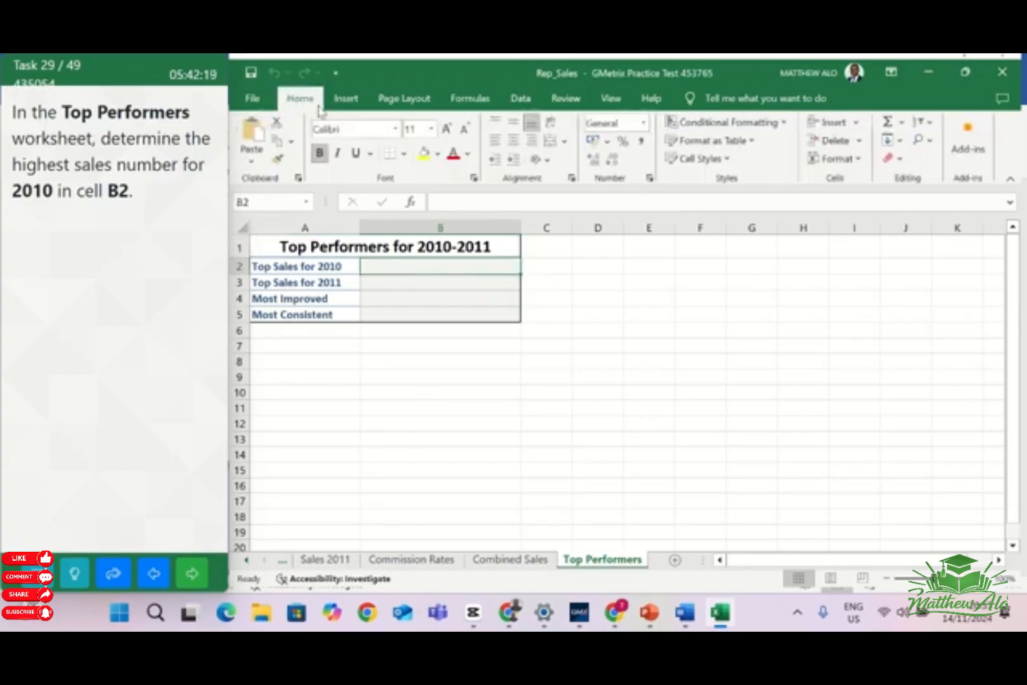
left_click(905, 123)
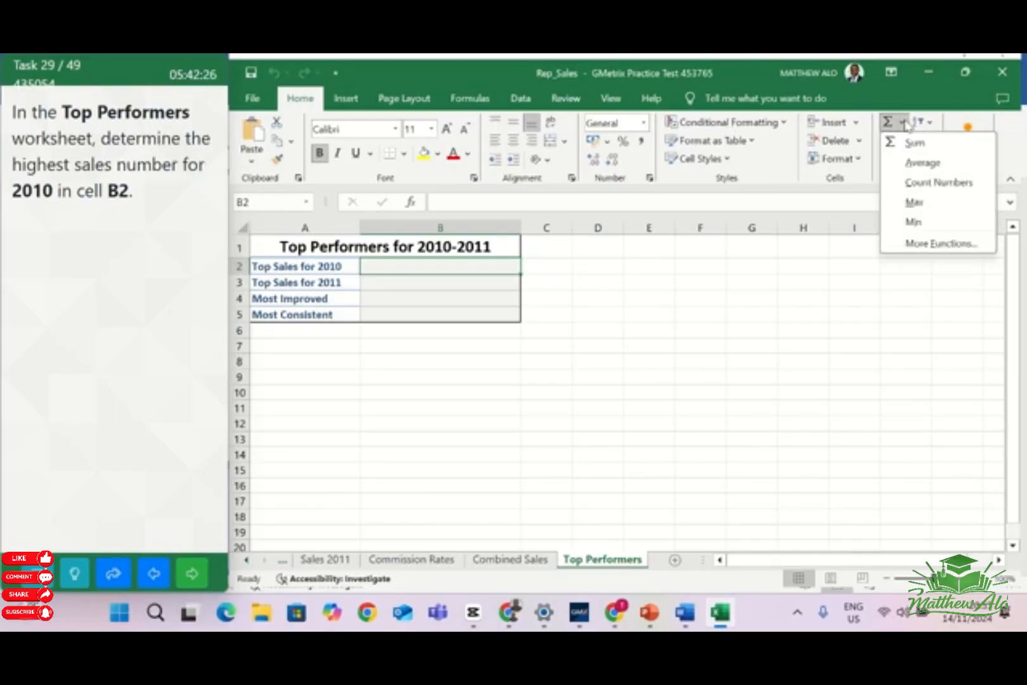
left_click(916, 202)
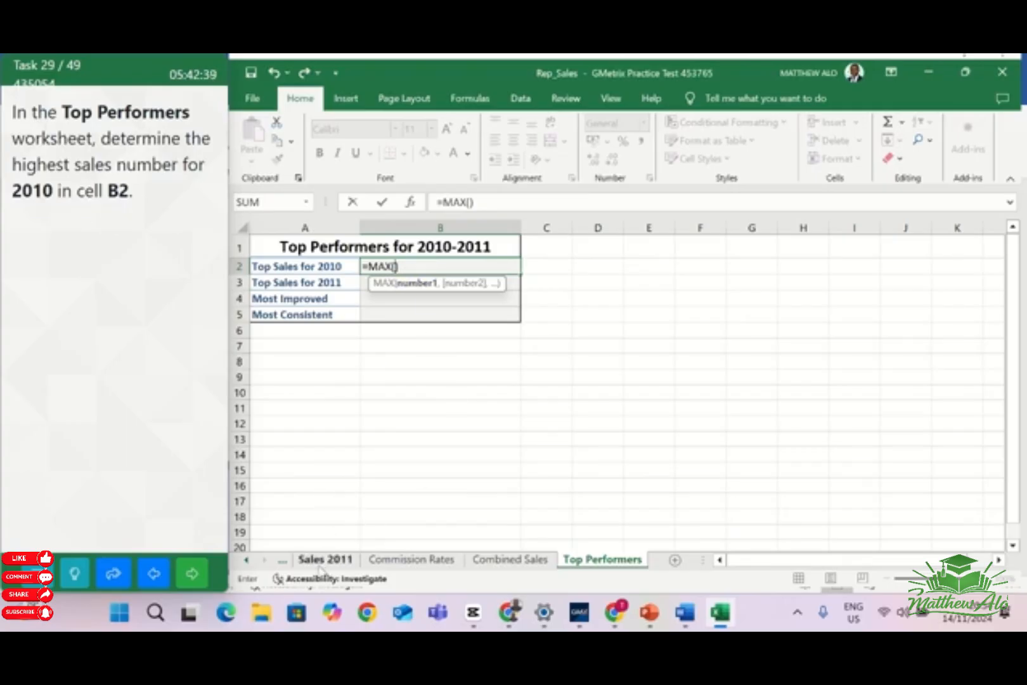
left_click(283, 563)
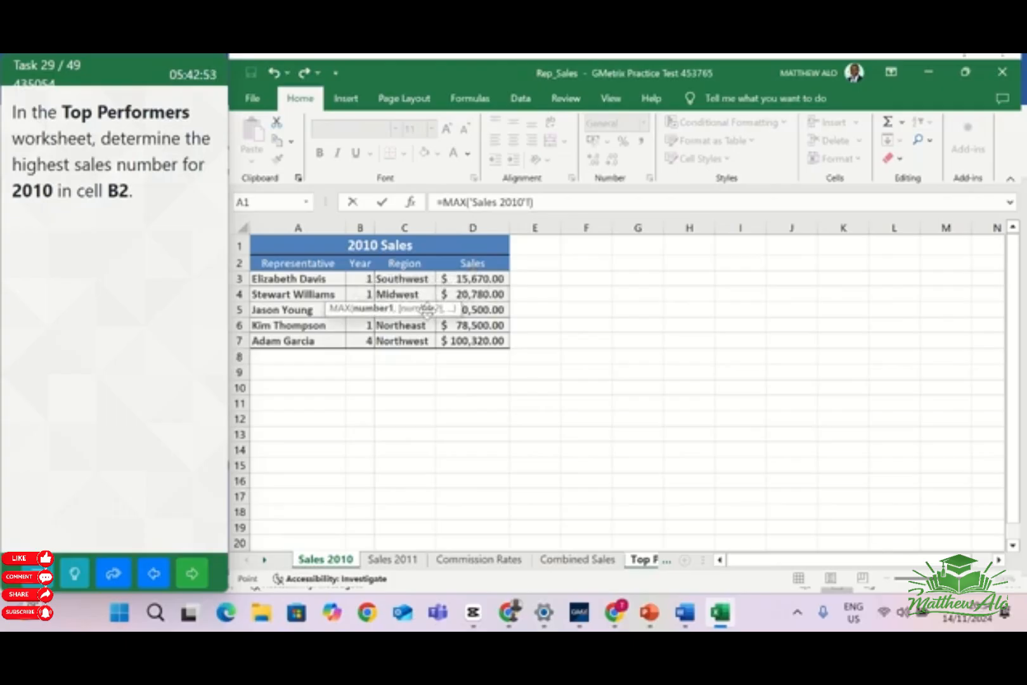
left_click(480, 277)
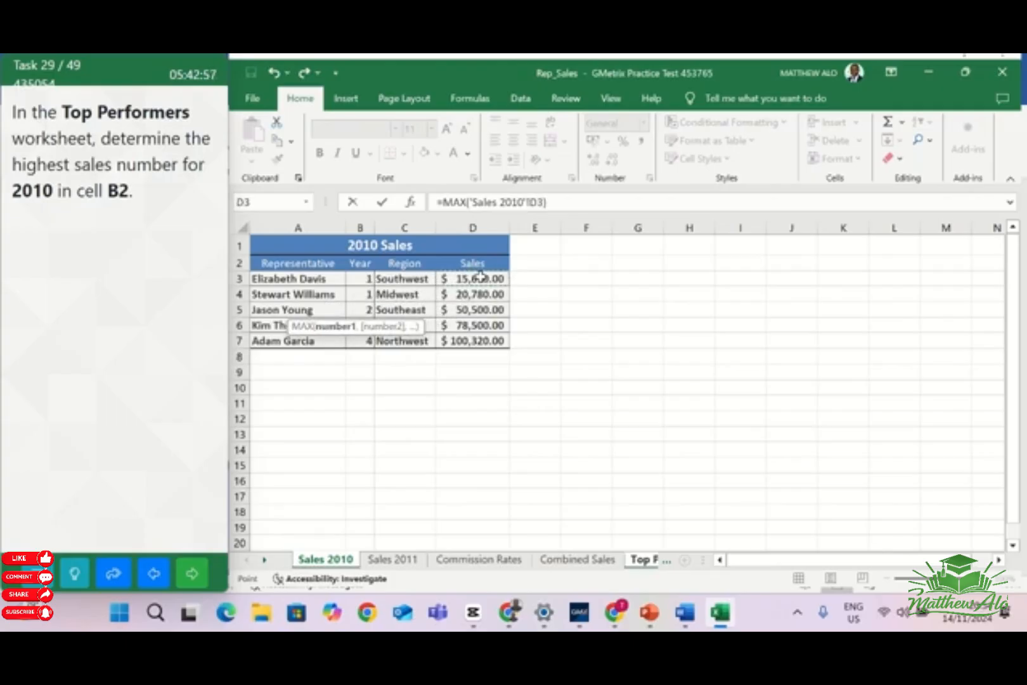
left_click_drag(481, 276, 470, 340)
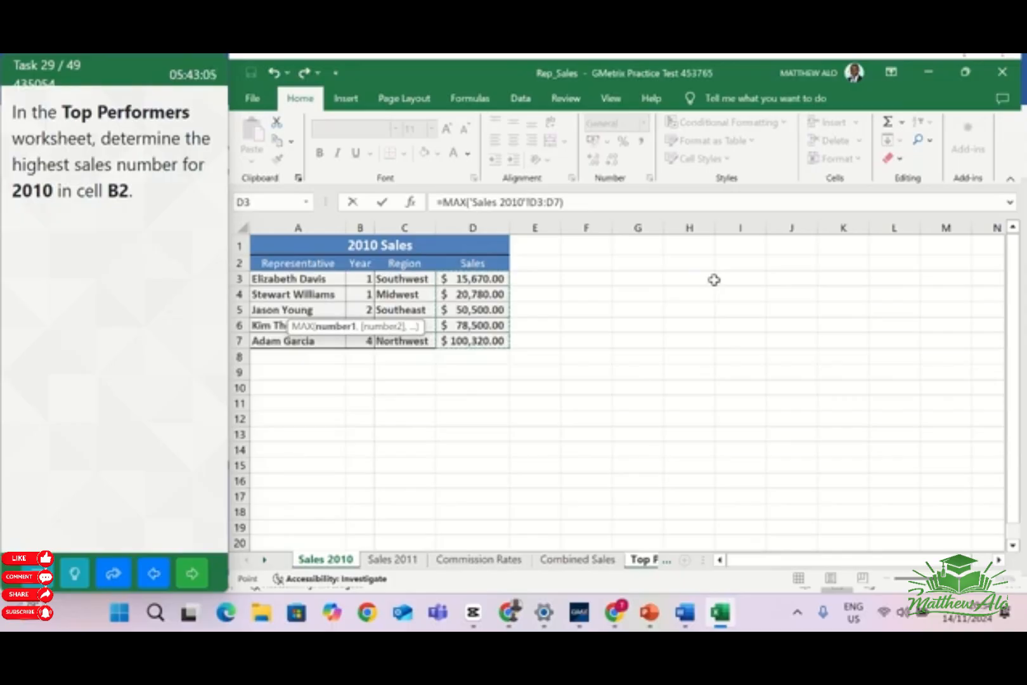
key("Return")
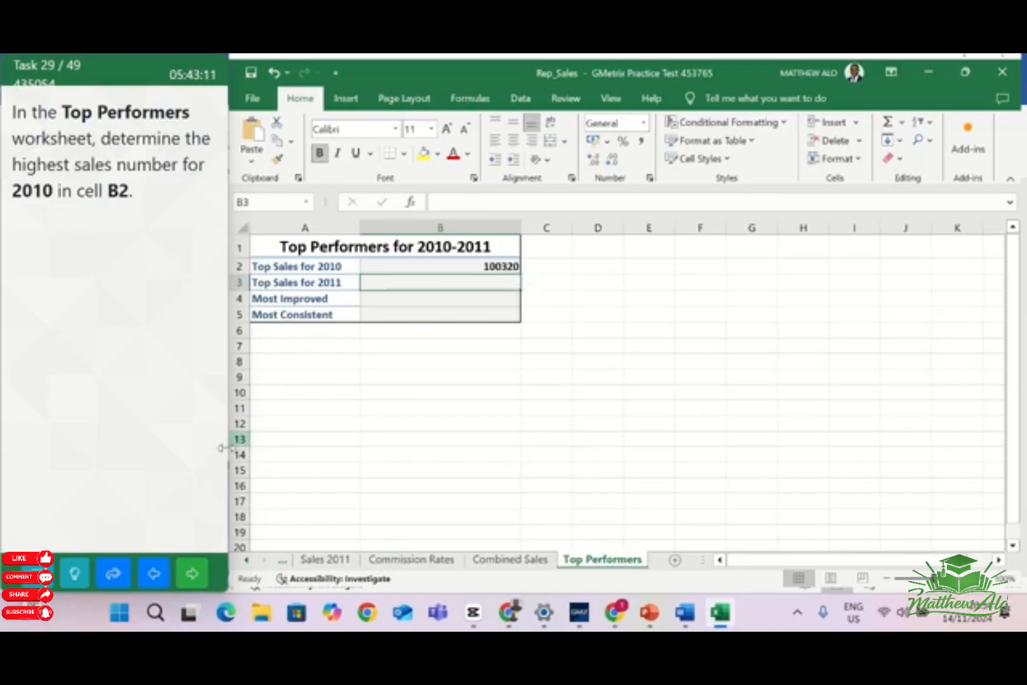
left_click(194, 576)
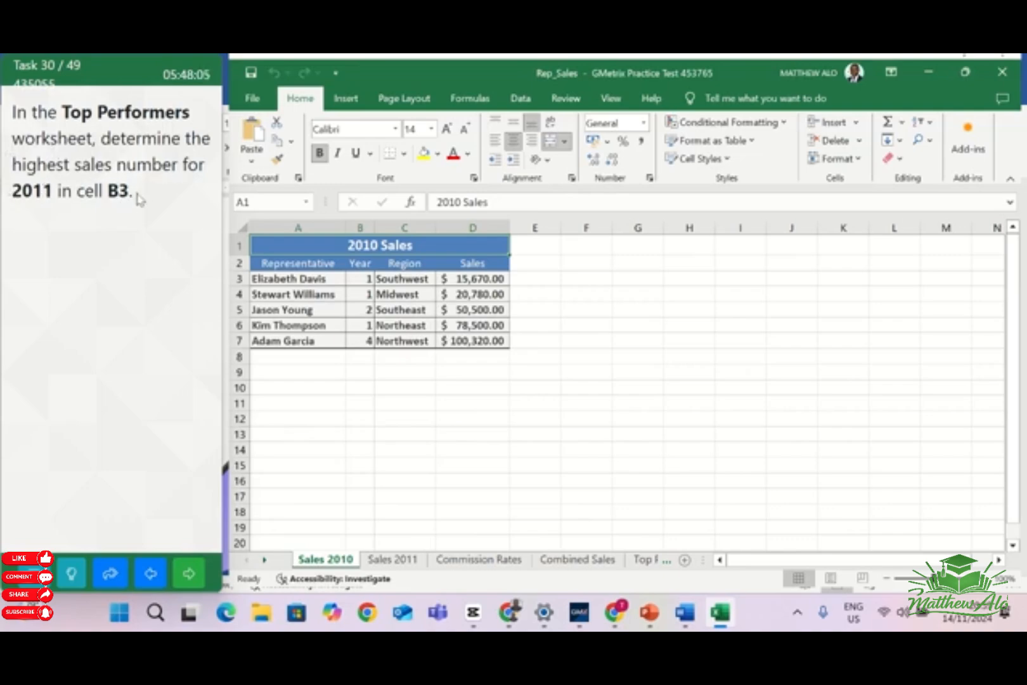
Enter =MAX('Sales 2011'!D3:D7) in cell B3 of the Top Performers worksheet
left_click(653, 561)
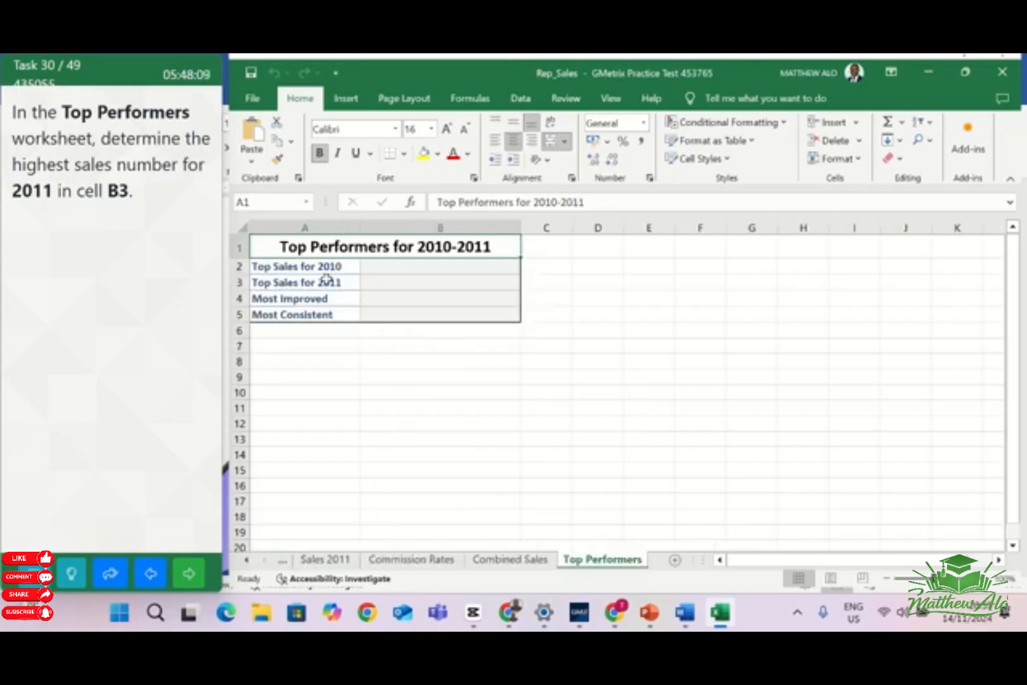
left_click(412, 284)
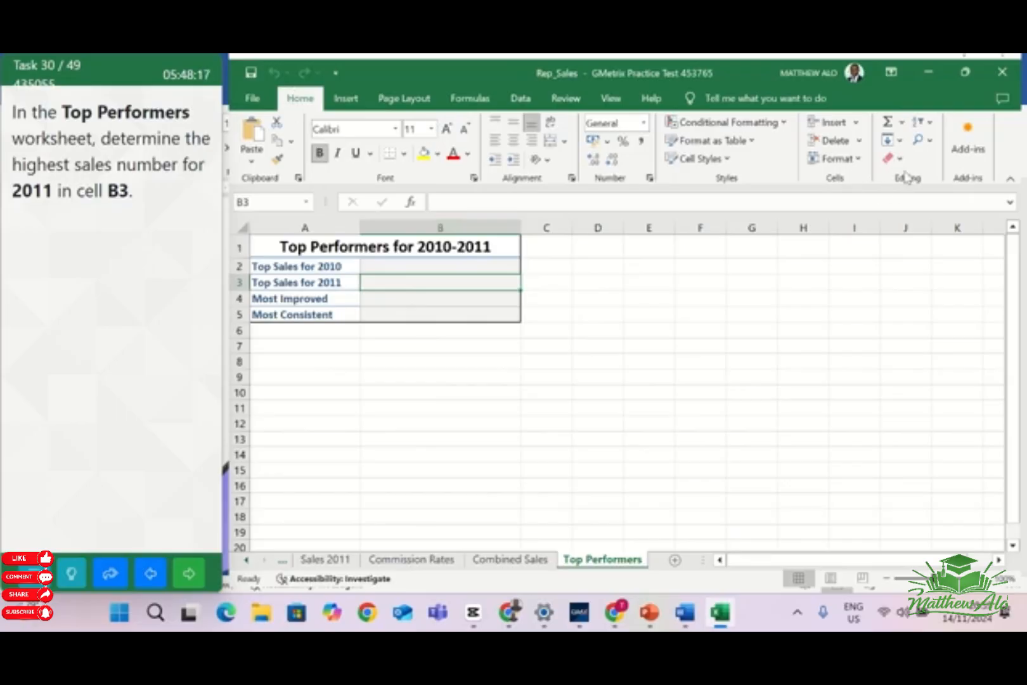
left_click(903, 125)
left_click(915, 201)
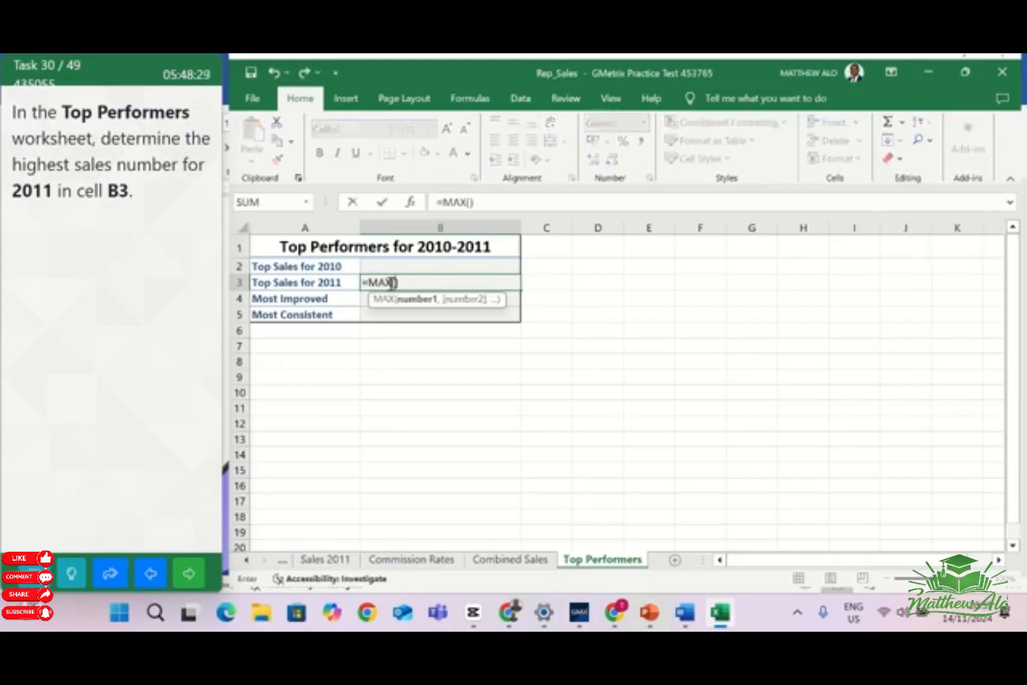
left_click(314, 570)
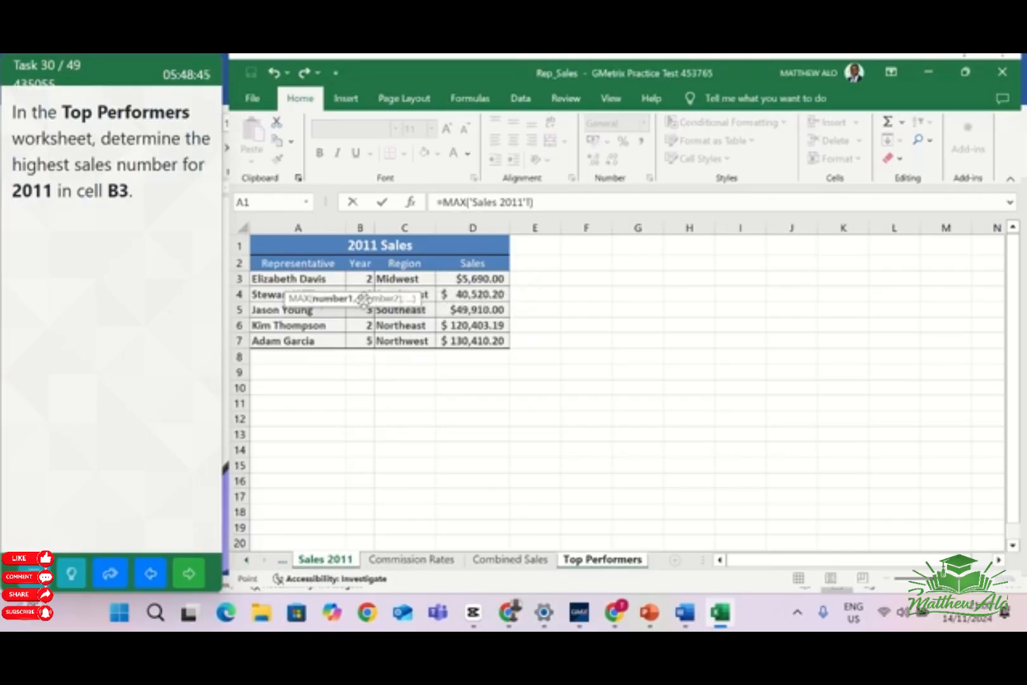
left_click(477, 276)
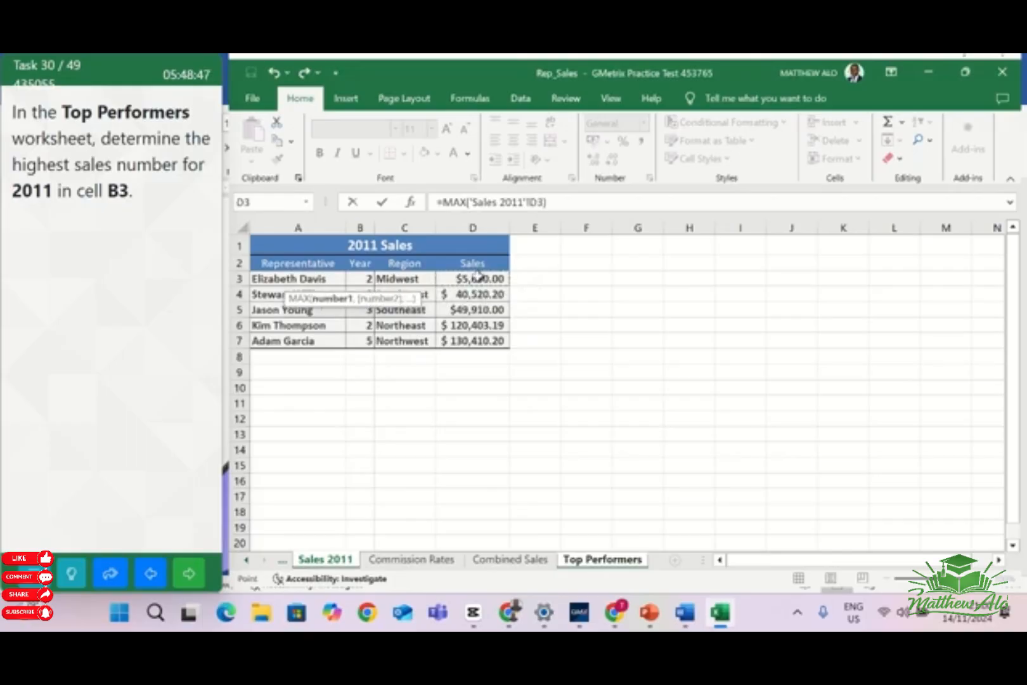
left_click_drag(479, 276, 474, 343)
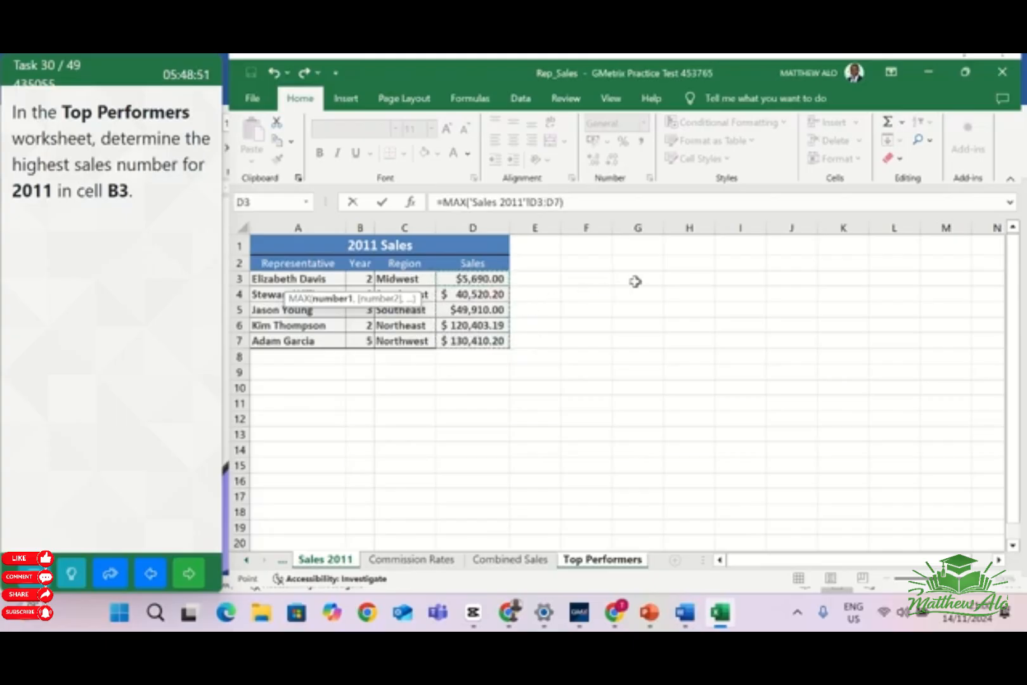
key("Return")
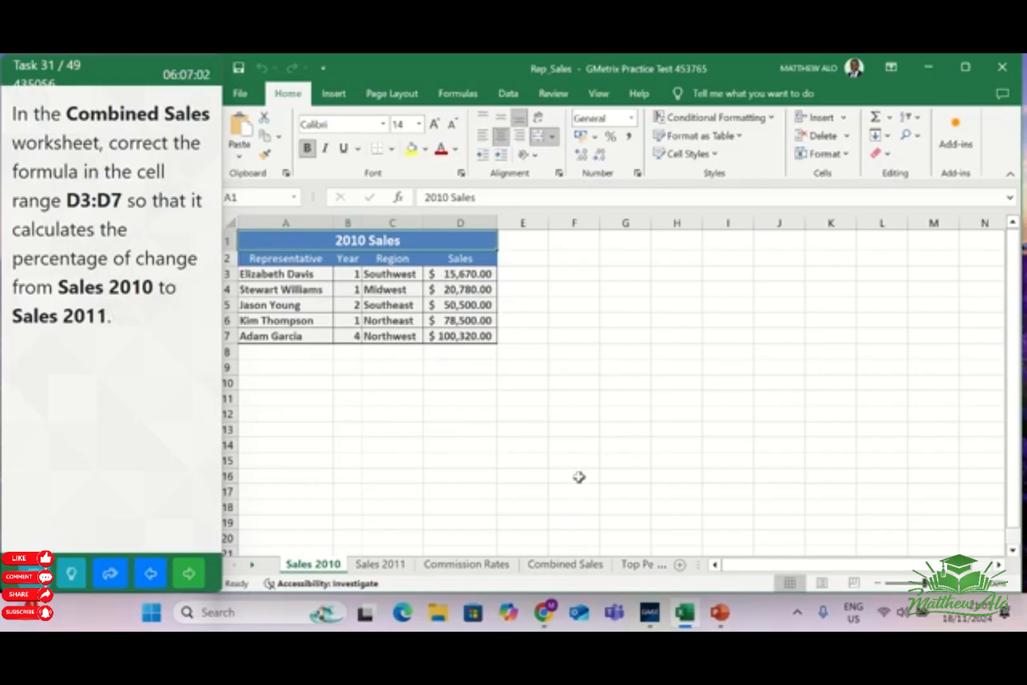
In cell D3 of the Combined Sales worksheet, enclose the subtraction 'Sales 2011'!D3 - 'Sales 2010'!D3 in parentheses
left_click(574, 568)
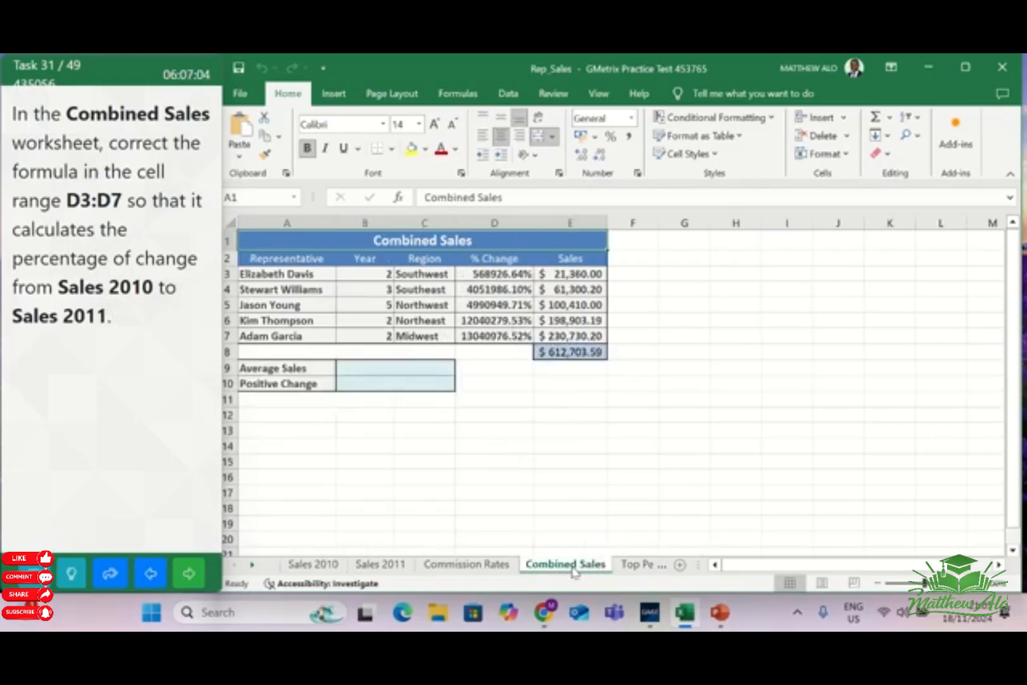
left_click(493, 274)
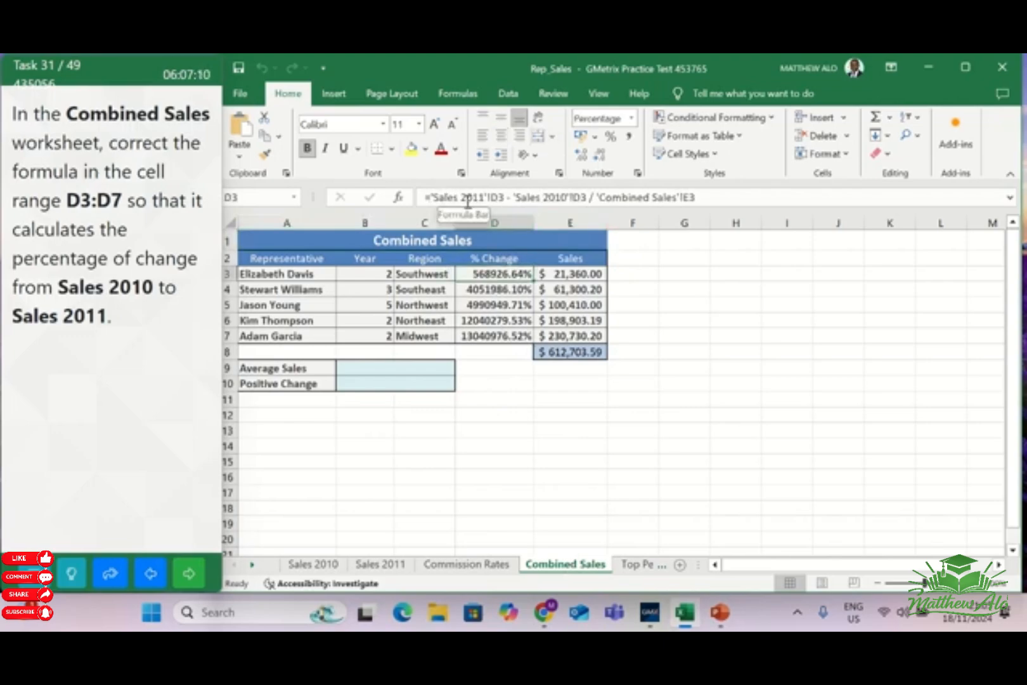
left_click(433, 198)
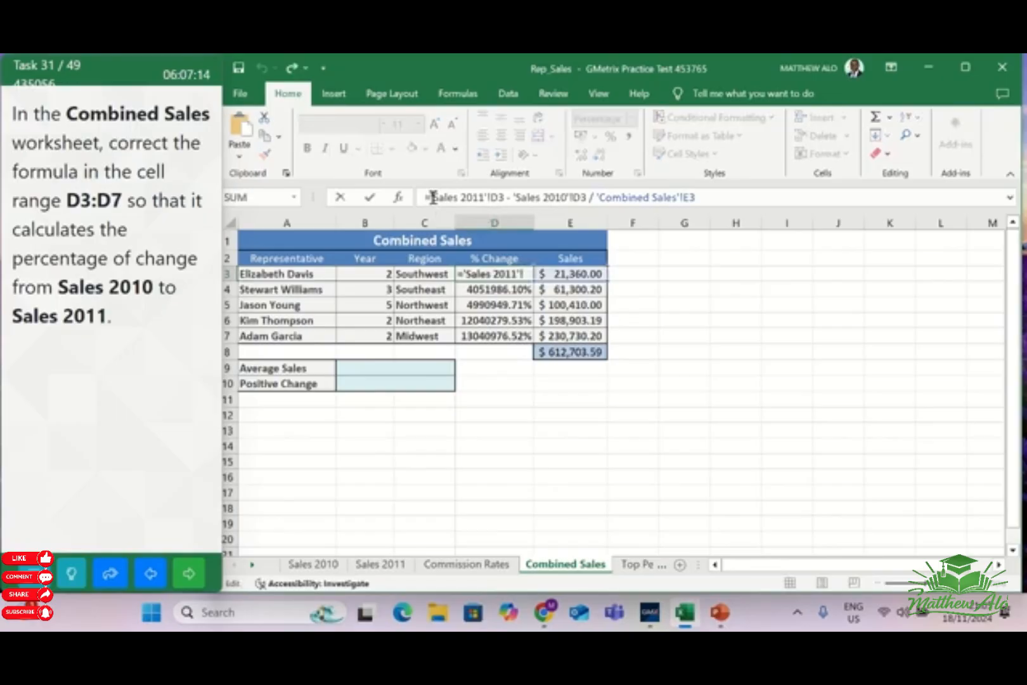
type("(")
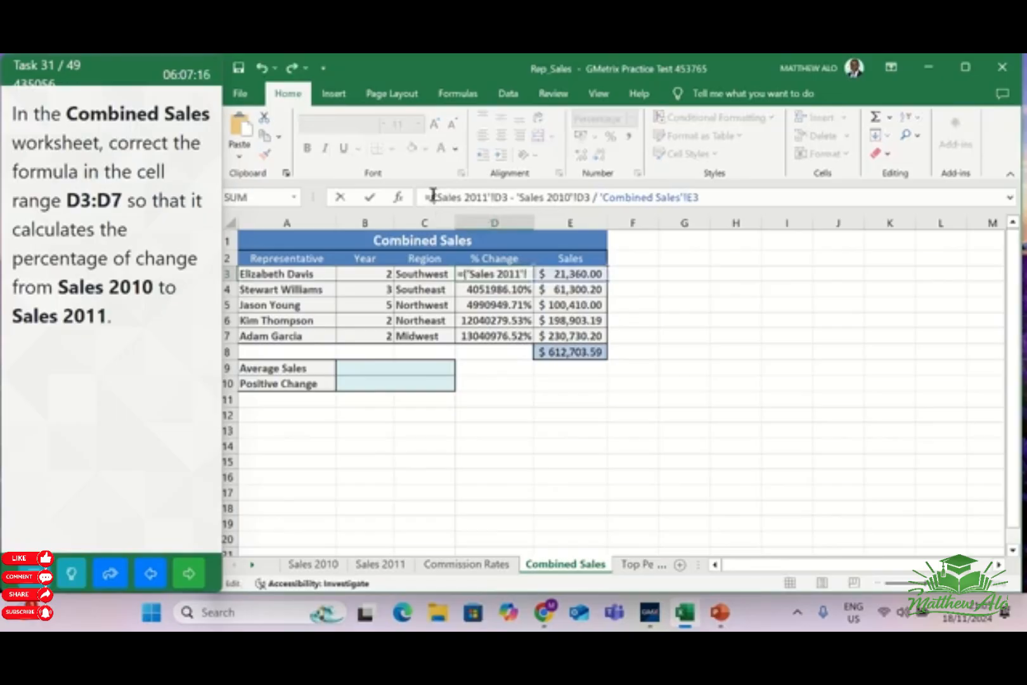
left_click(592, 200)
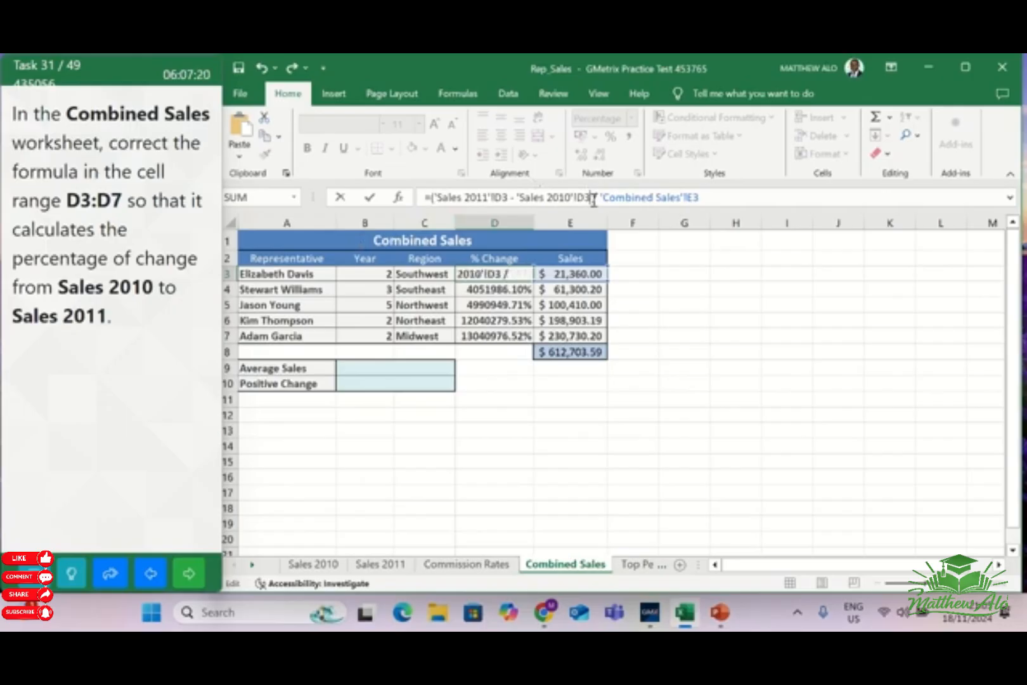
type(")")
type(")")
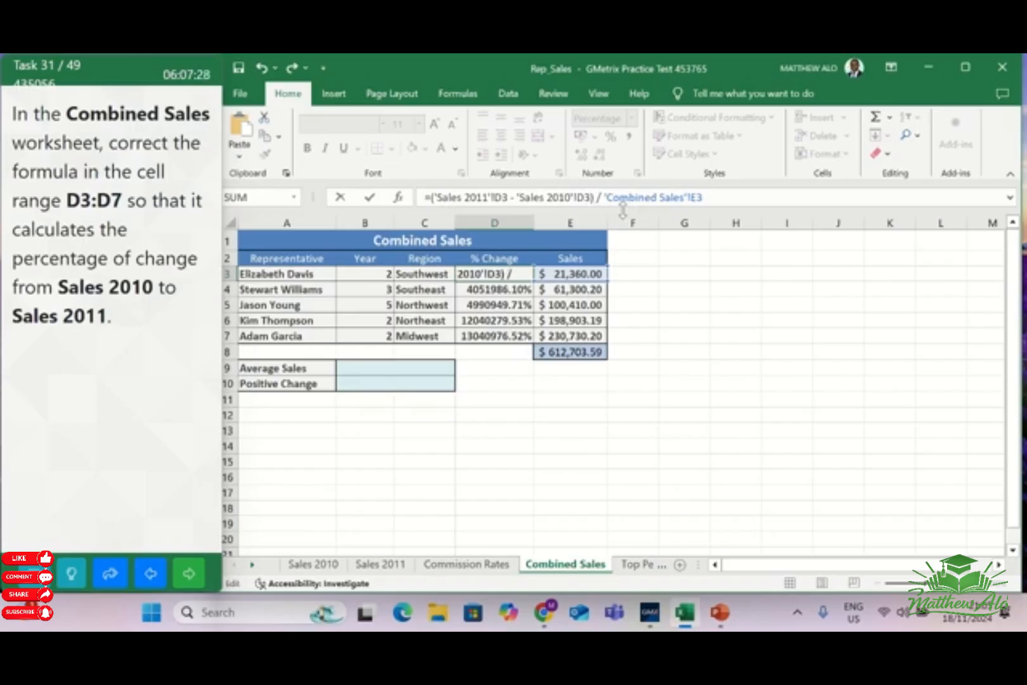
Change the divisor of the formula in cell D3 of the Combined Sales worksheet to 'Sales 2010'!D3
left_click(661, 198)
key("BackSpace")
key("BackSpace")
key("BackSpace")
key("BackSpace")
key("BackSpace")
key("BackSpace")
key("BackSpace")
key("BackSpace")
key("BackSpace")
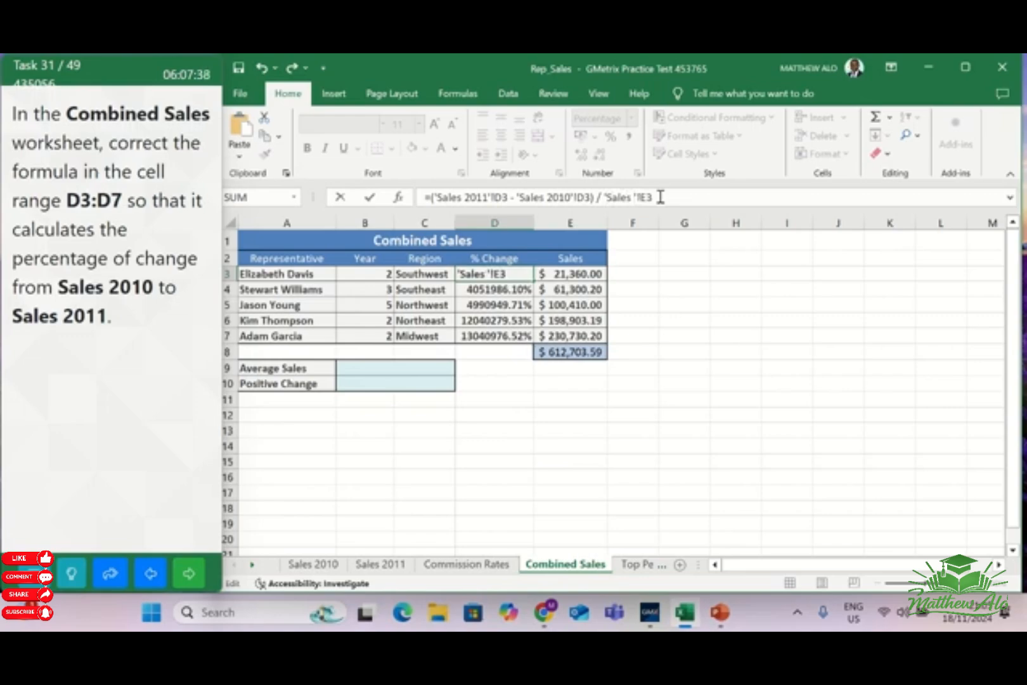
type("2010")
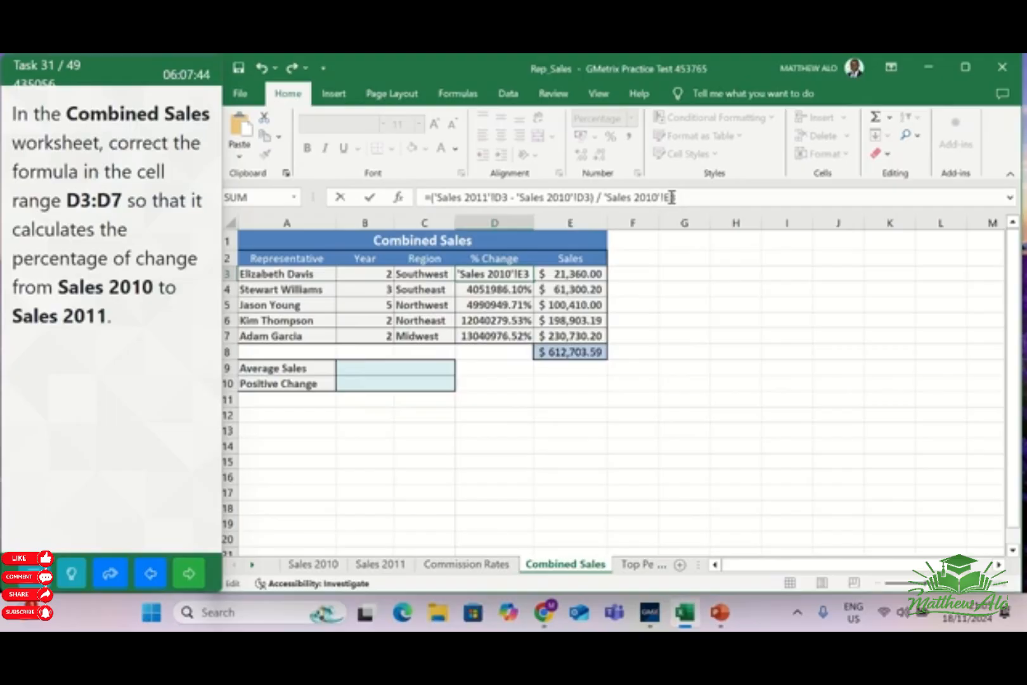
left_click(672, 197)
key("BackSpace")
type("D")
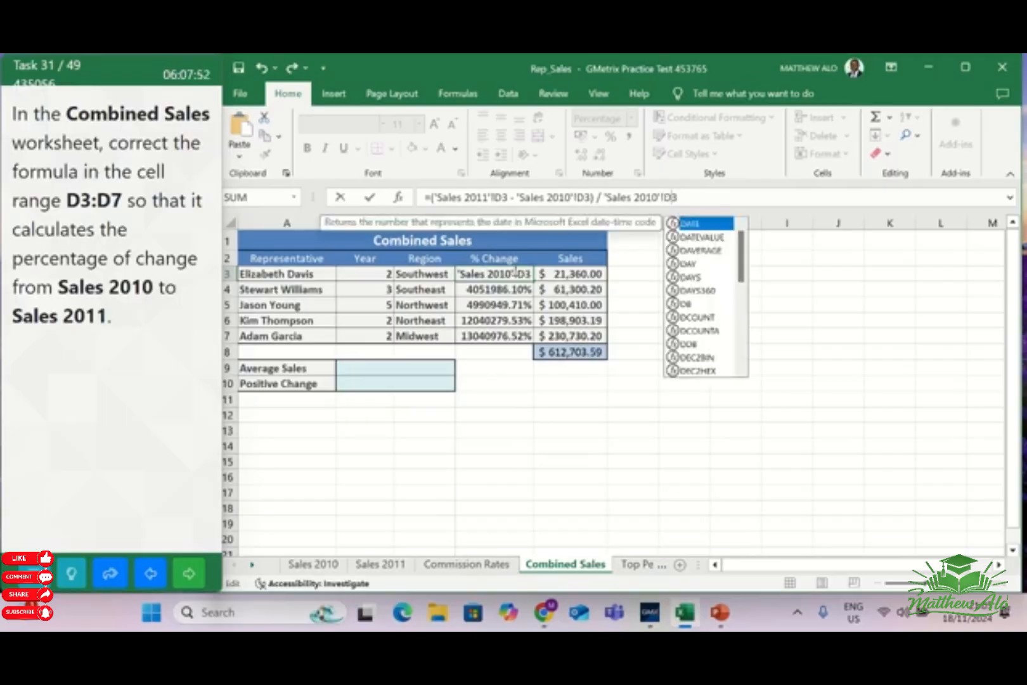
key("Return")
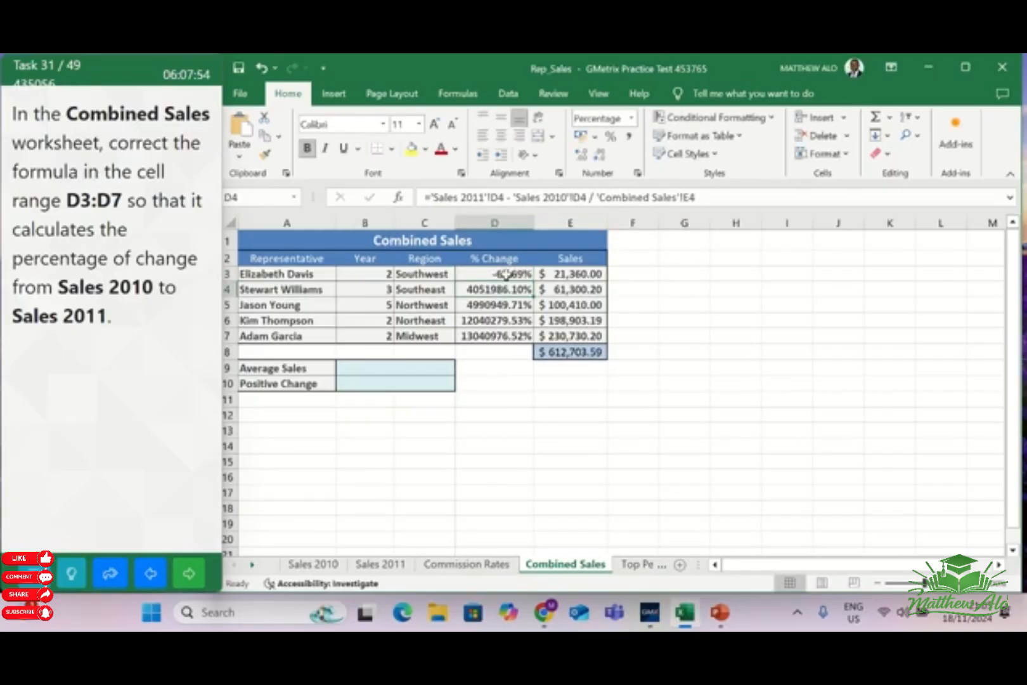
Fill the corrected % Change formula from D3 down through D7 and go on to the next task
left_click(511, 272)
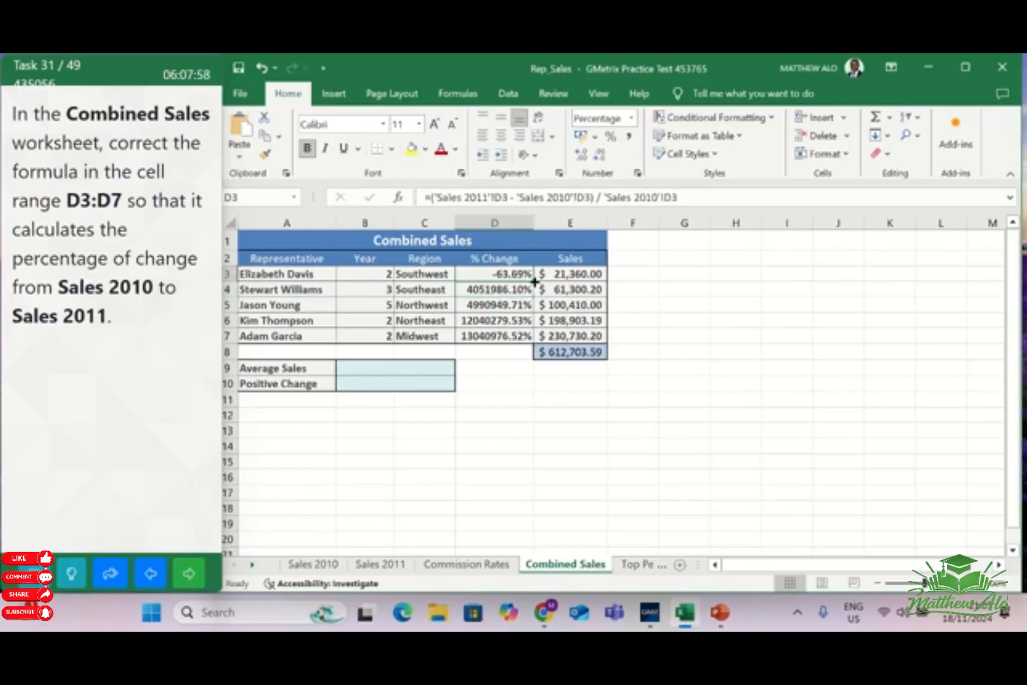
left_click_drag(535, 281, 527, 340)
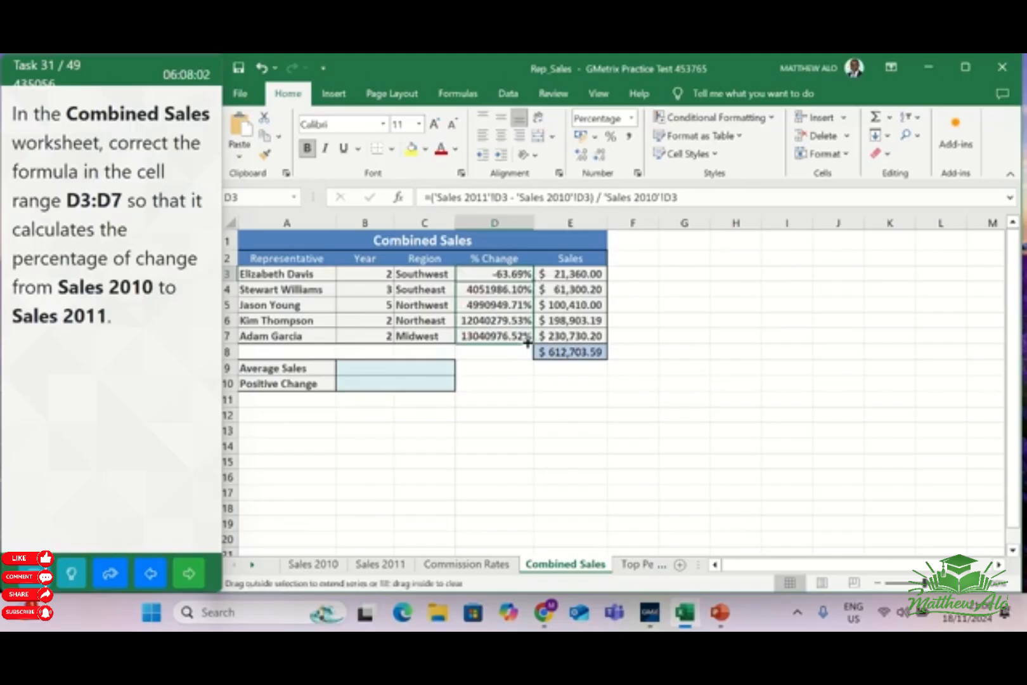
left_click_drag(528, 343, 527, 343)
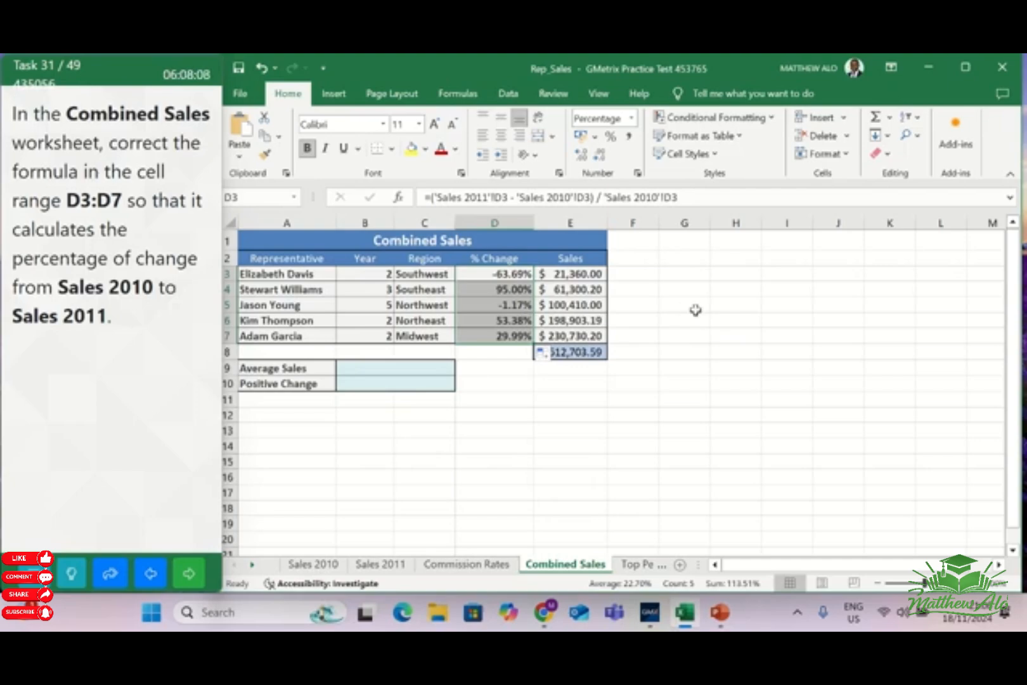
left_click(695, 307)
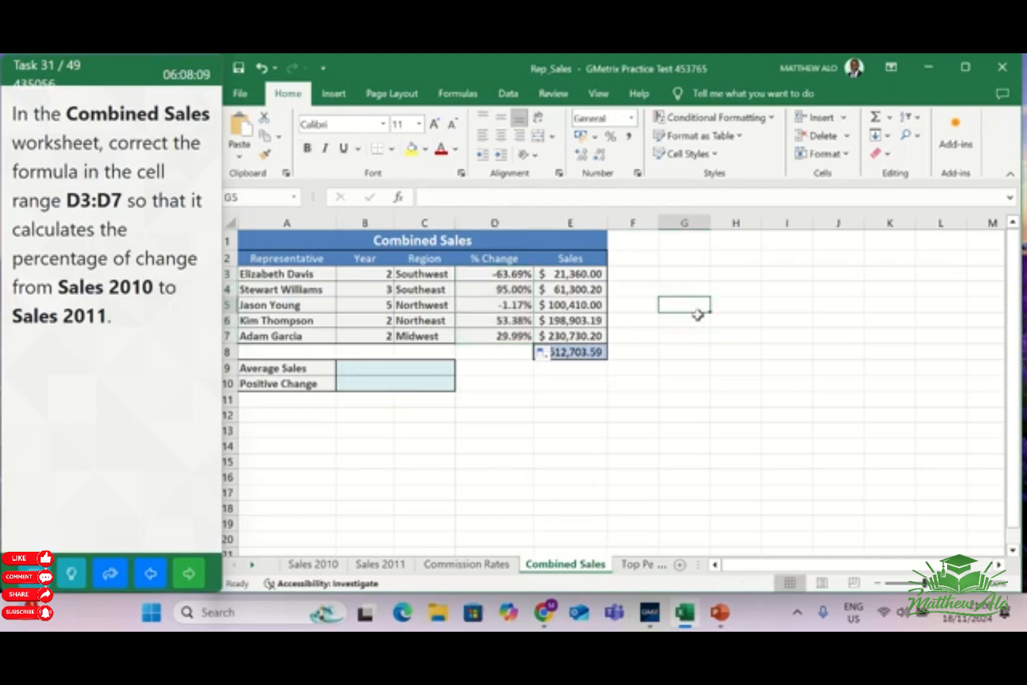
left_click(188, 574)
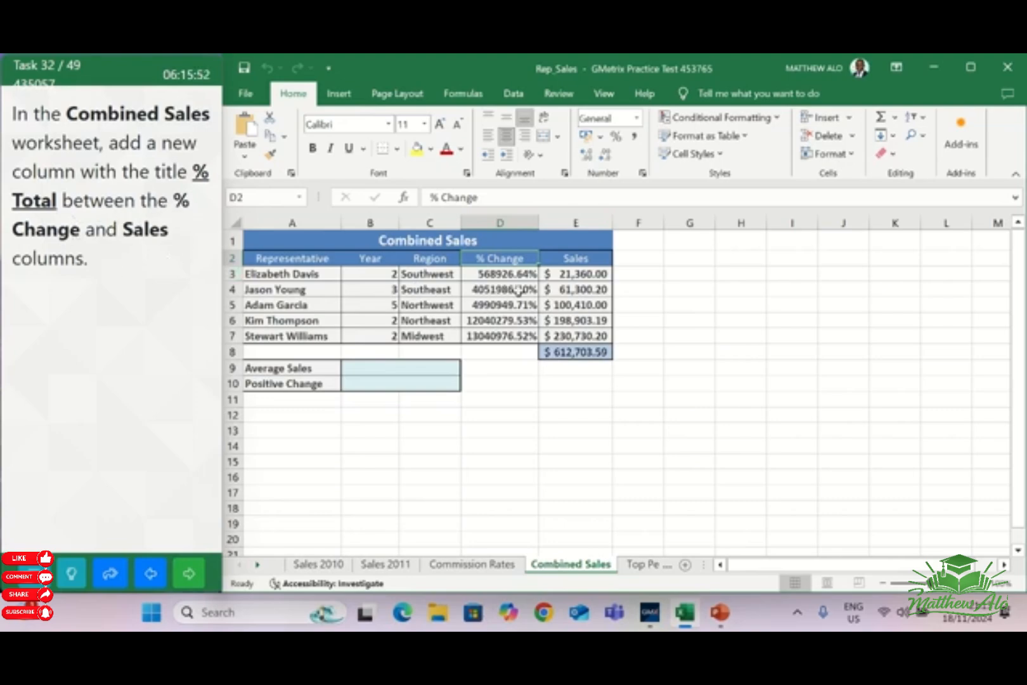
Insert a new column between the % Change and Sales columns and title it % Total in cell E2
left_click(577, 259)
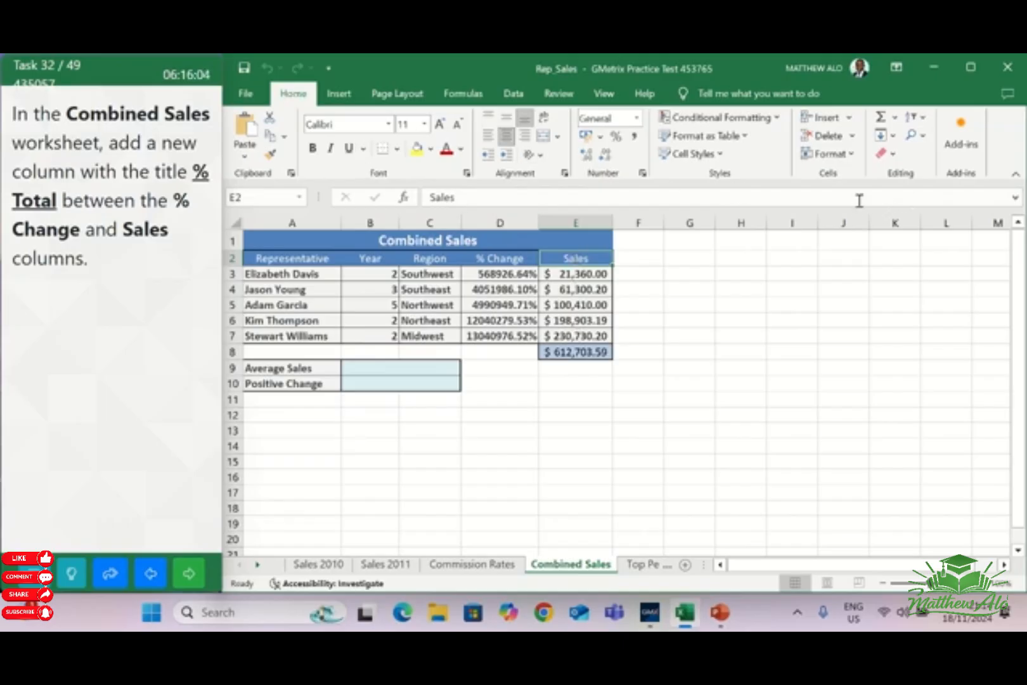
left_click(848, 119)
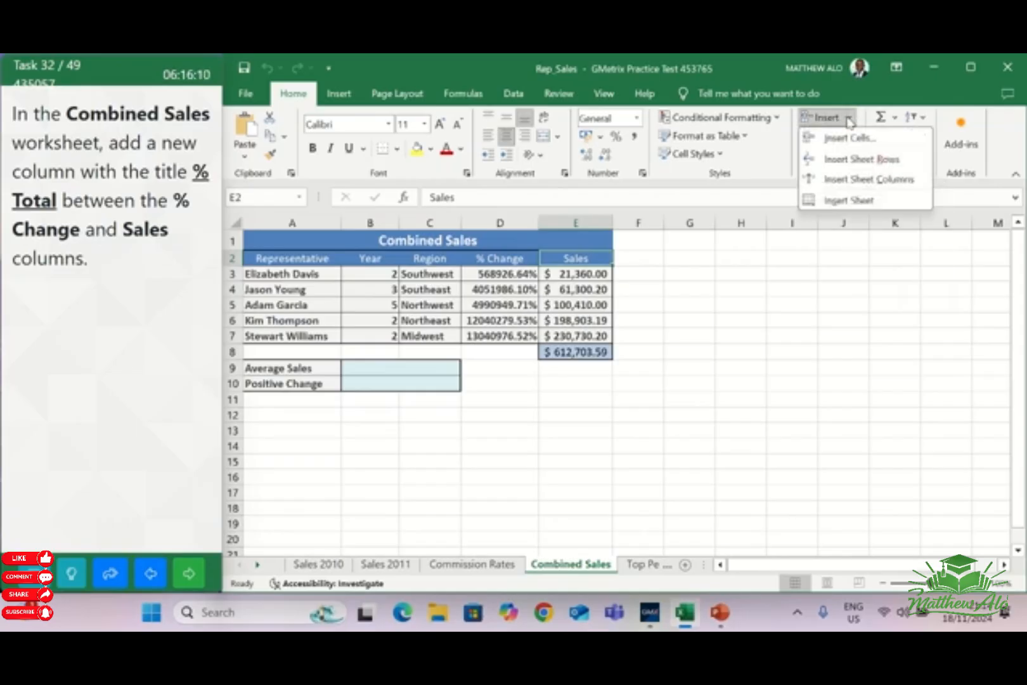
left_click(850, 180)
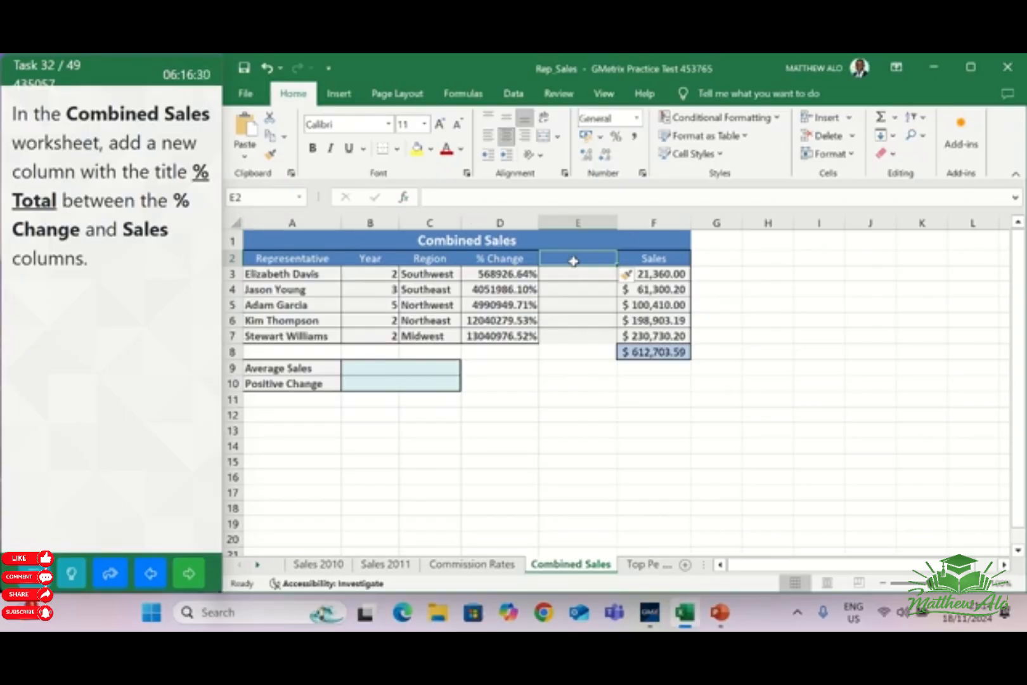
type("%")
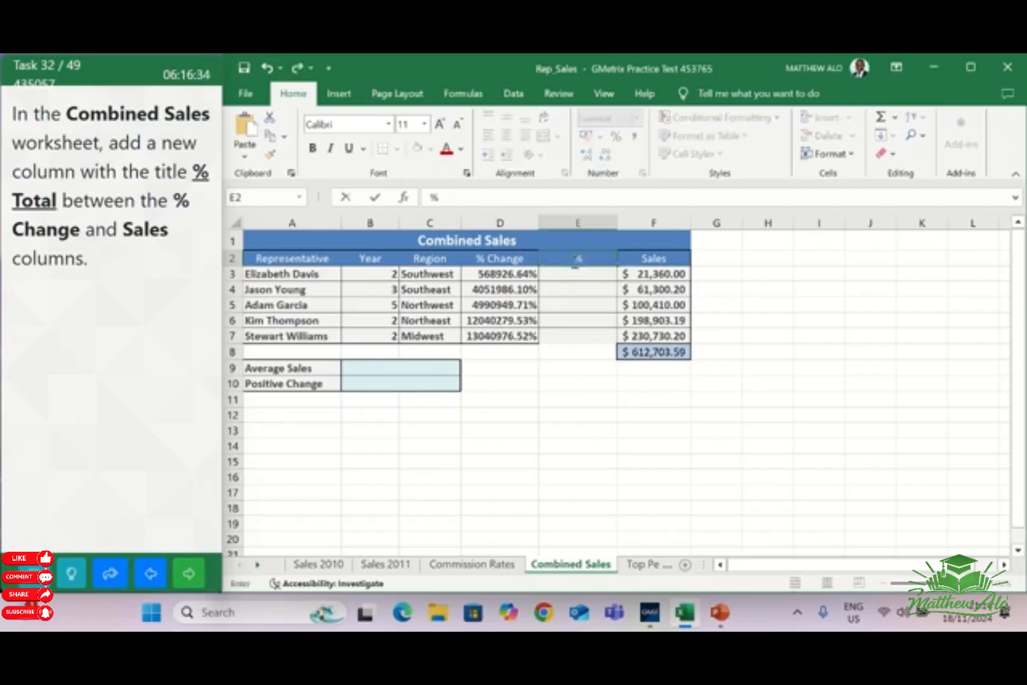
type(" Total")
left_click(765, 283)
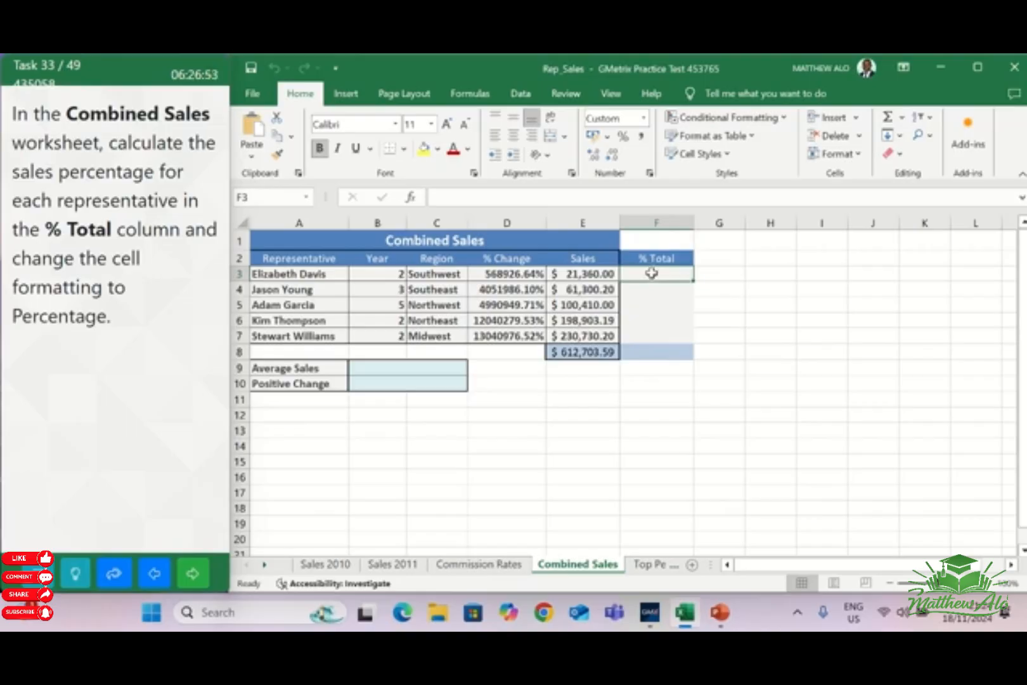
Enter =E3/$E$8 in cell F3 of the % Total column, with an absolute reference to the sales total
type("=")
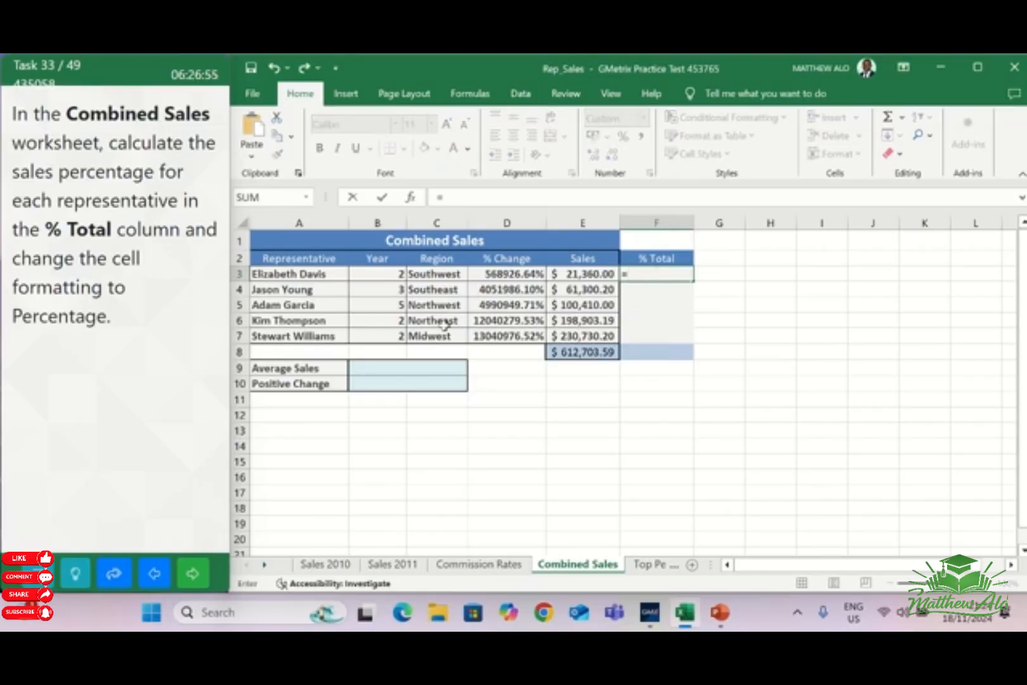
left_click(573, 275)
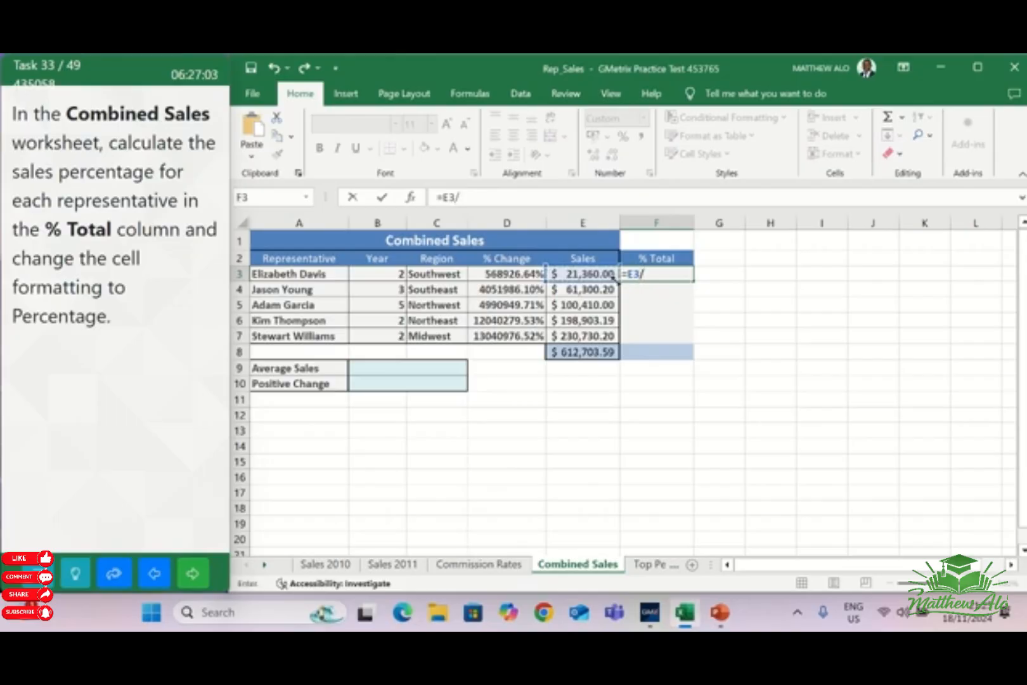
left_click(576, 355)
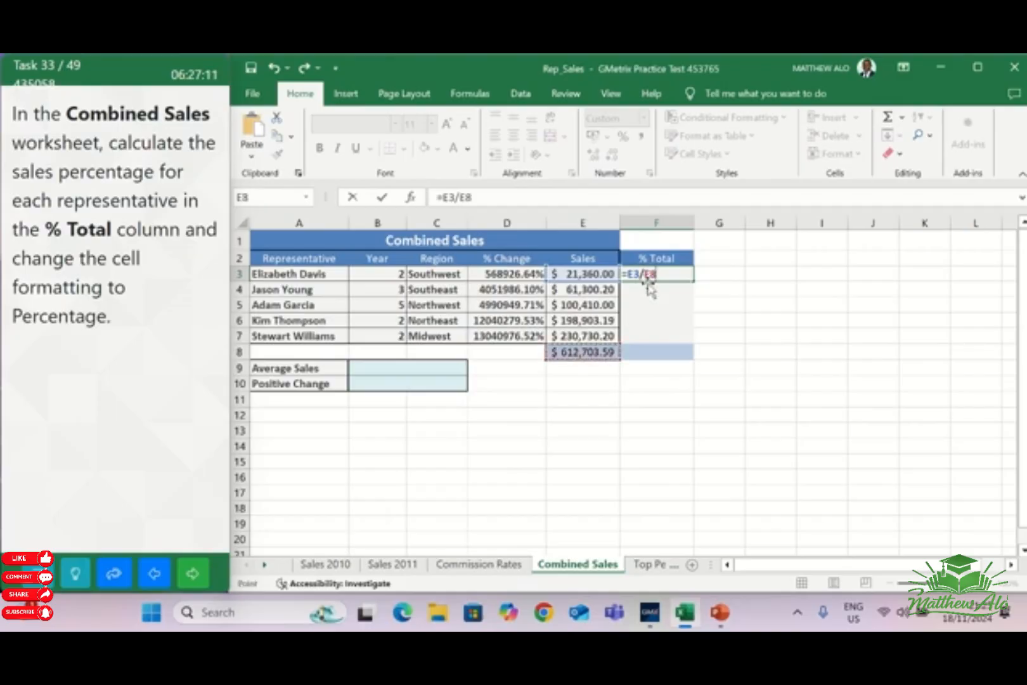
left_click(647, 277)
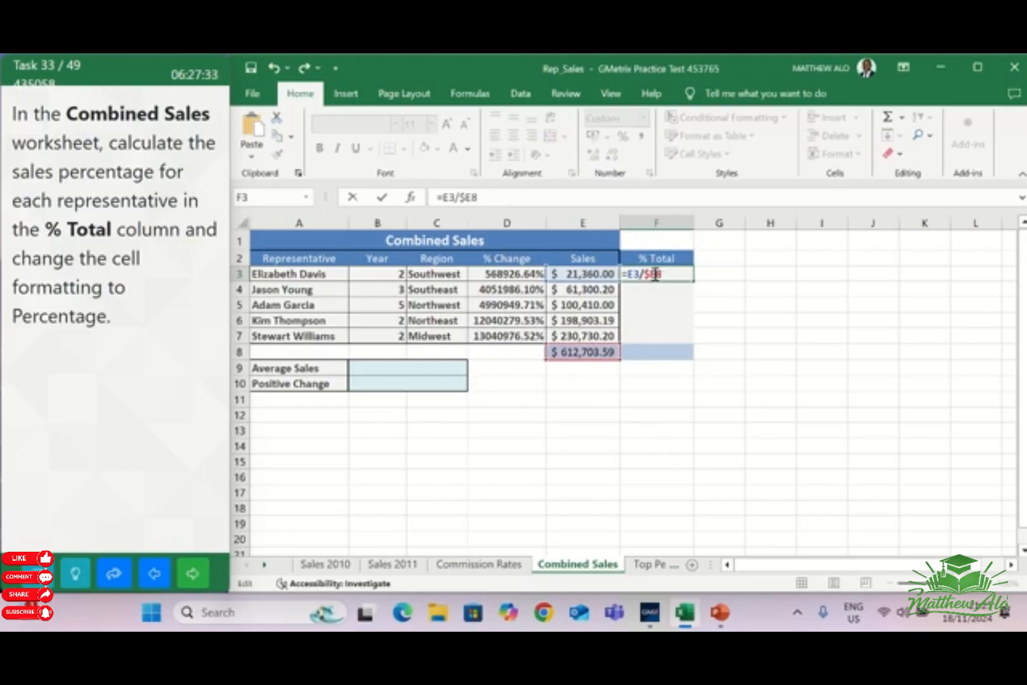
left_click(656, 274)
type("$")
left_click(710, 273)
left_click(665, 274)
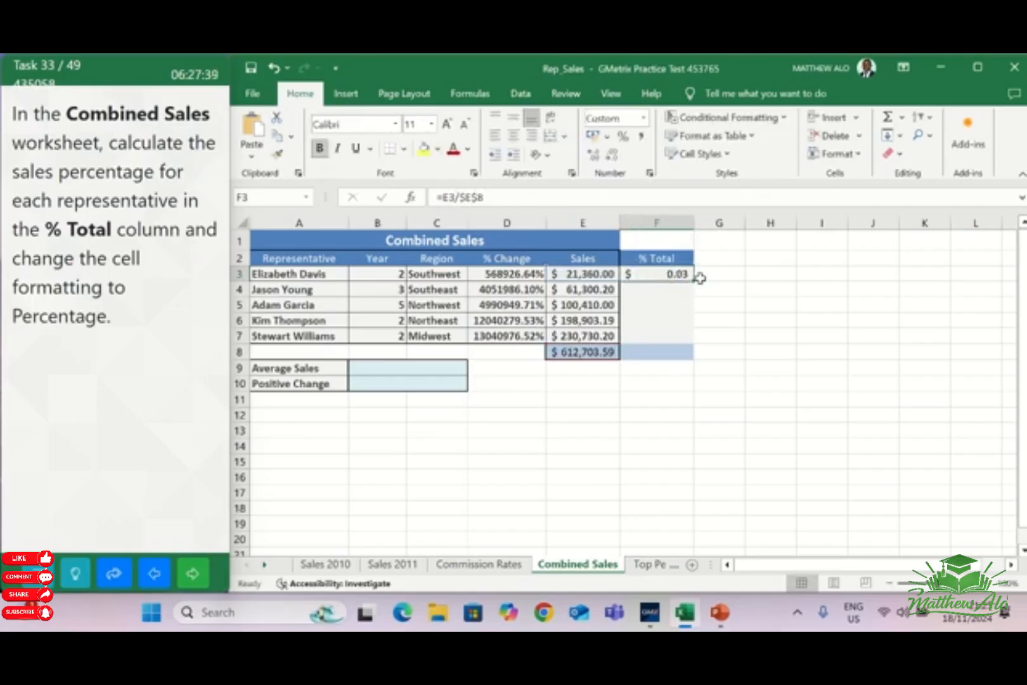
Copy the sales percentage formula from F3 down through F7 of the % Total column
left_click_drag(693, 282, 694, 283)
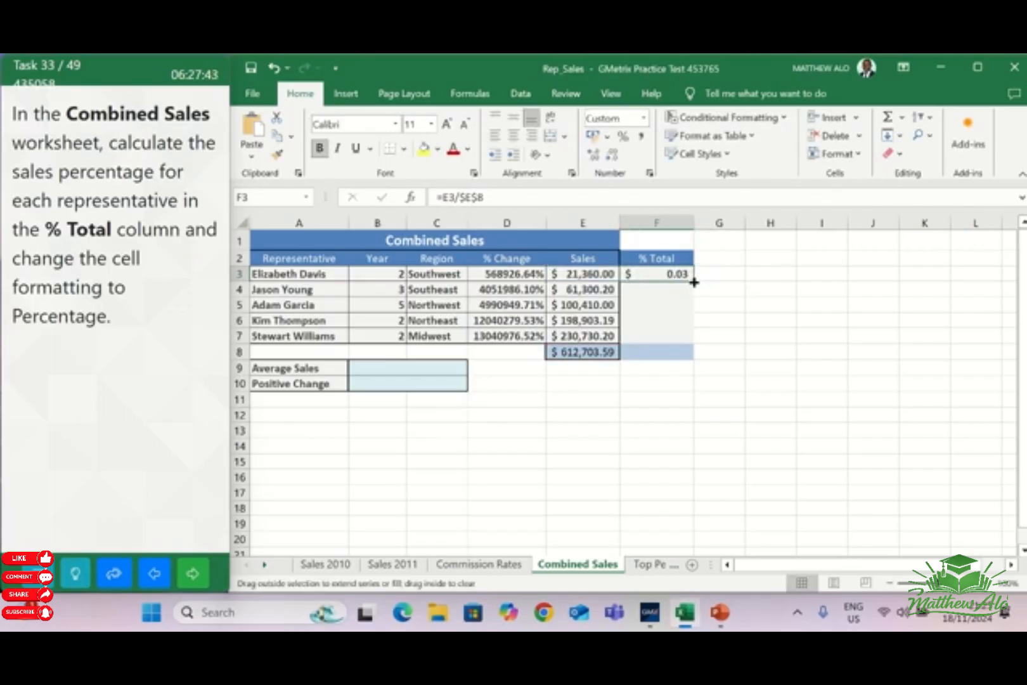
left_click_drag(694, 282, 695, 346)
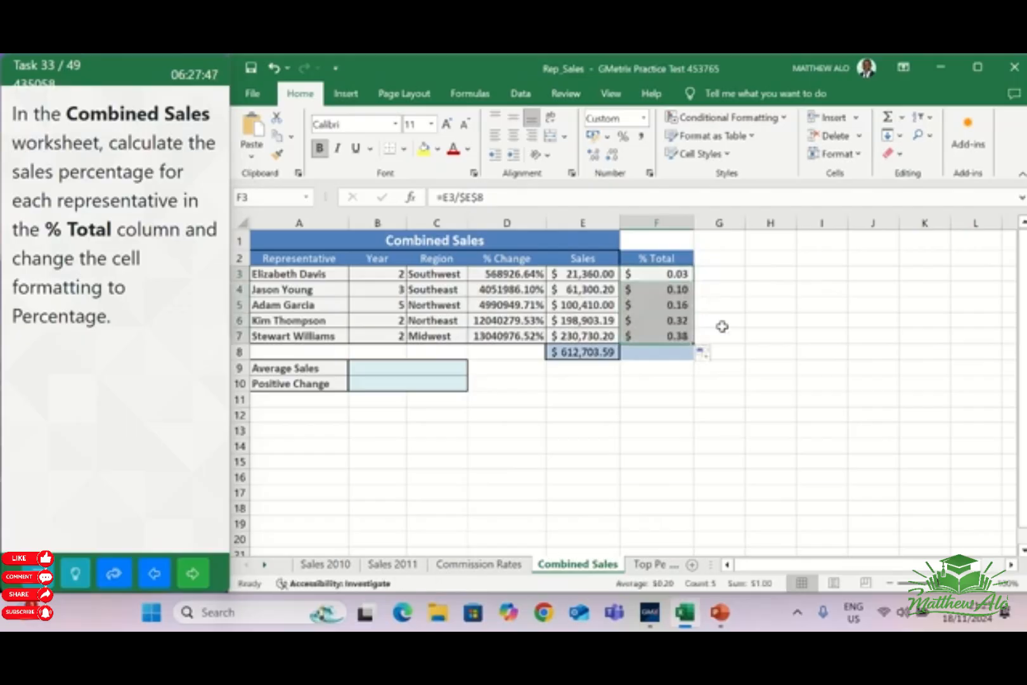
left_click(734, 347)
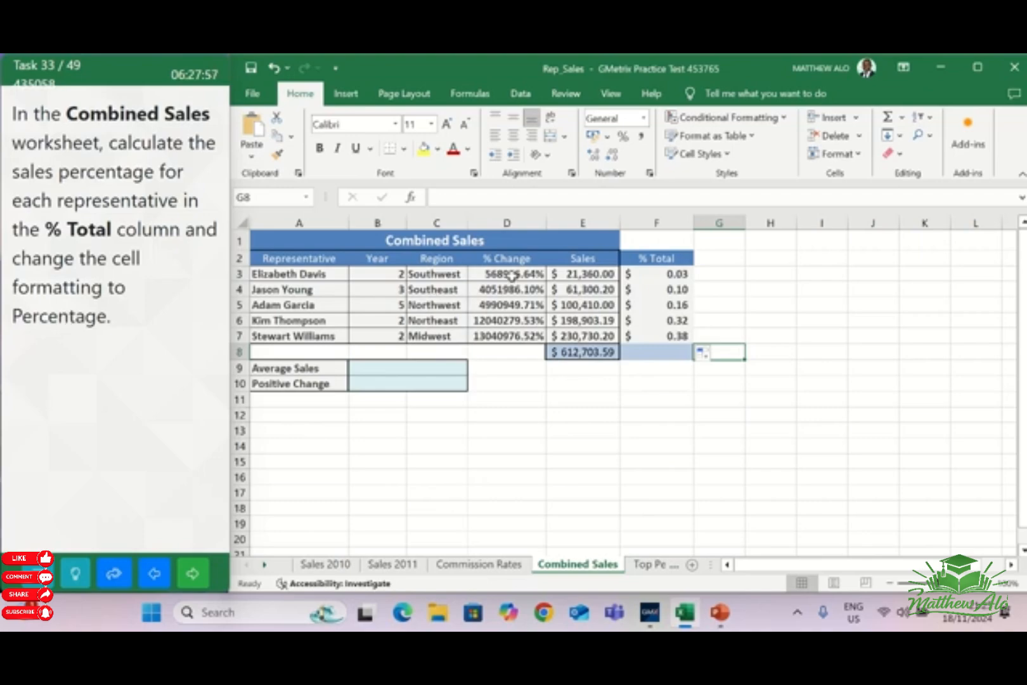
Apply the Percent Style to cells F3:F8 of the % Total column and go on to the next task
left_click_drag(664, 277, 662, 337)
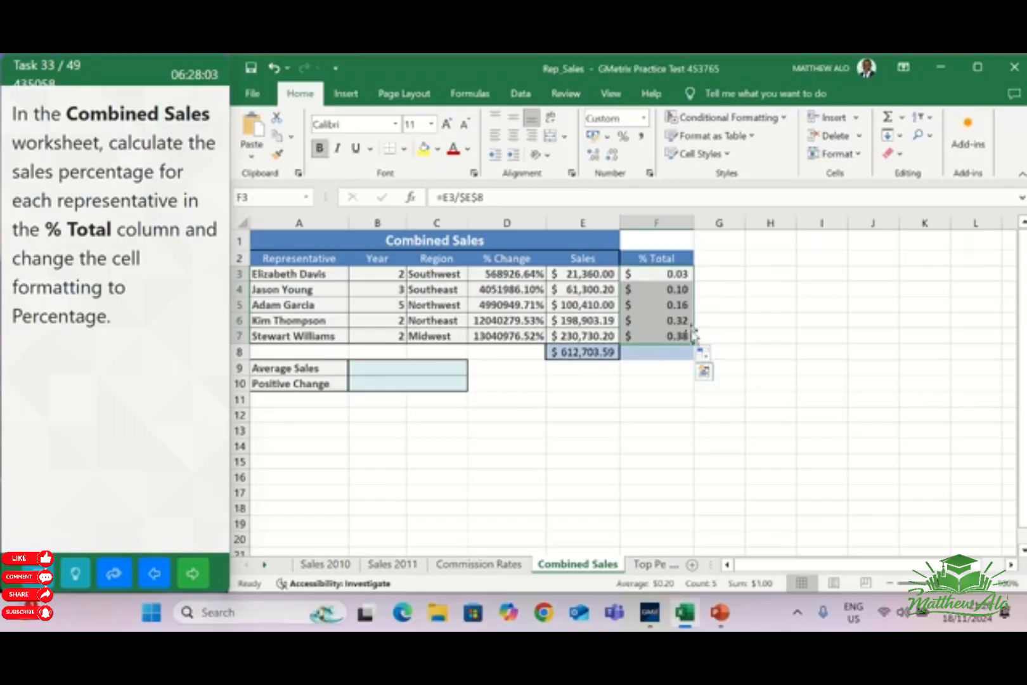
left_click_drag(663, 271, 664, 355)
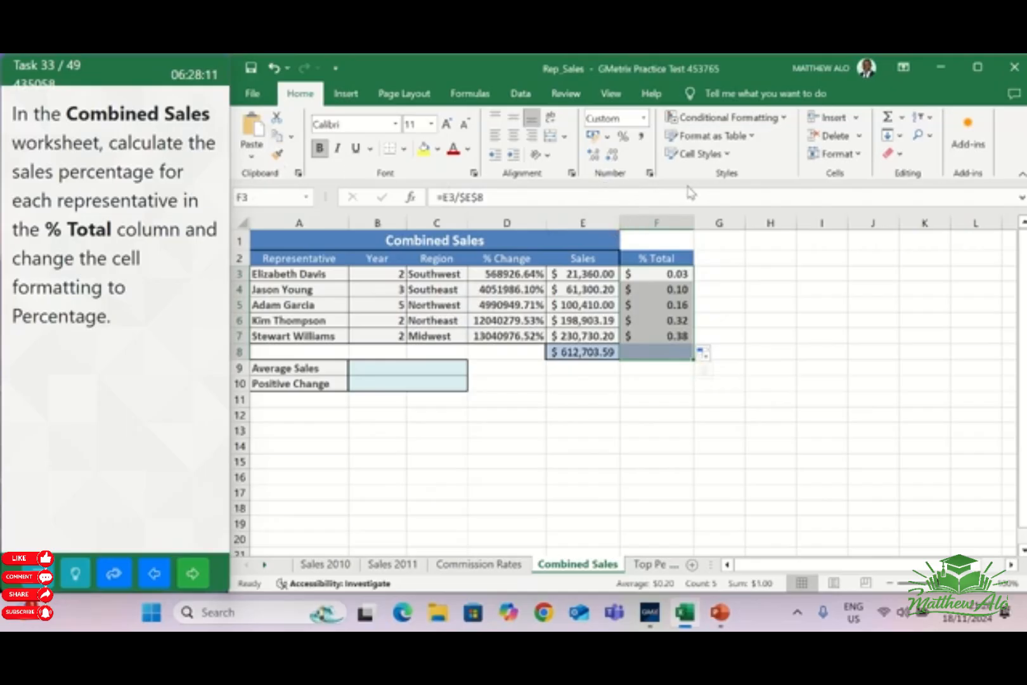
left_click(624, 137)
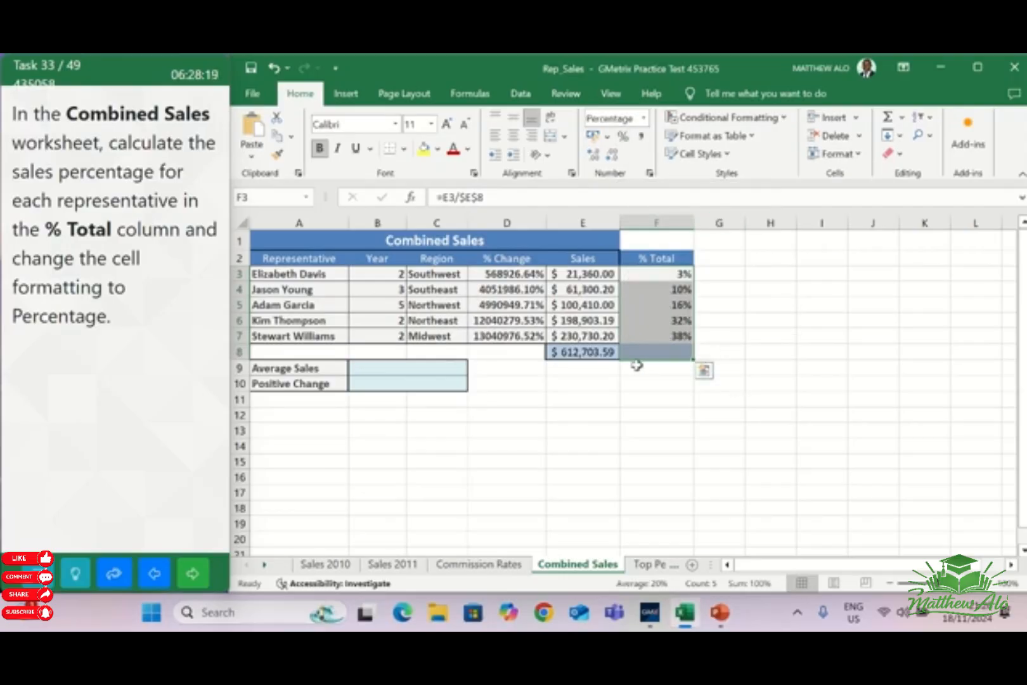
left_click(739, 349)
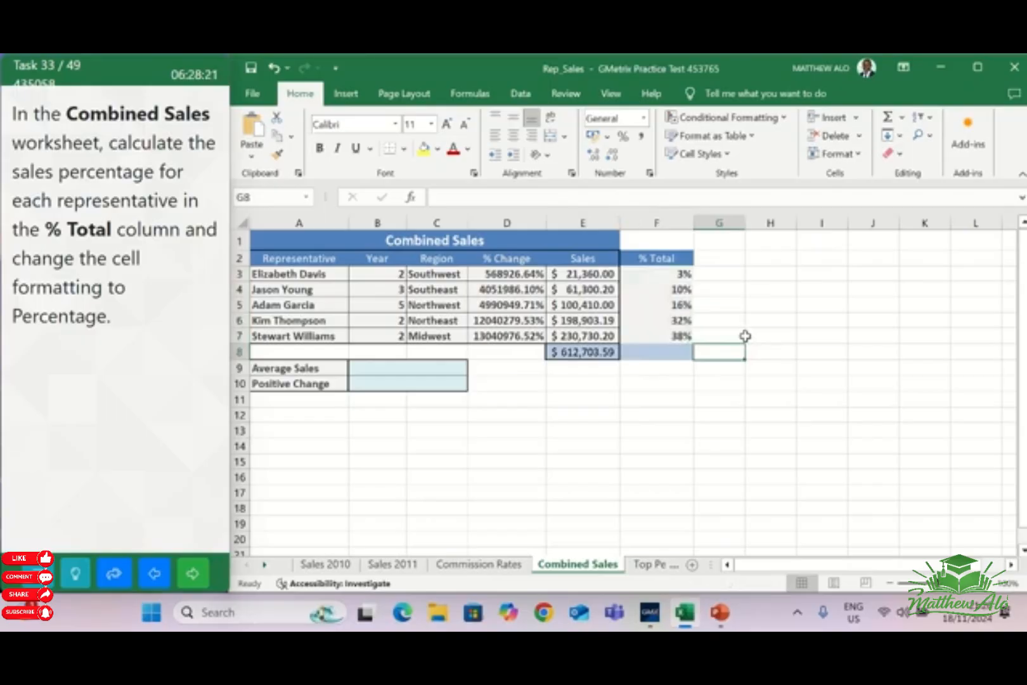
left_click(196, 574)
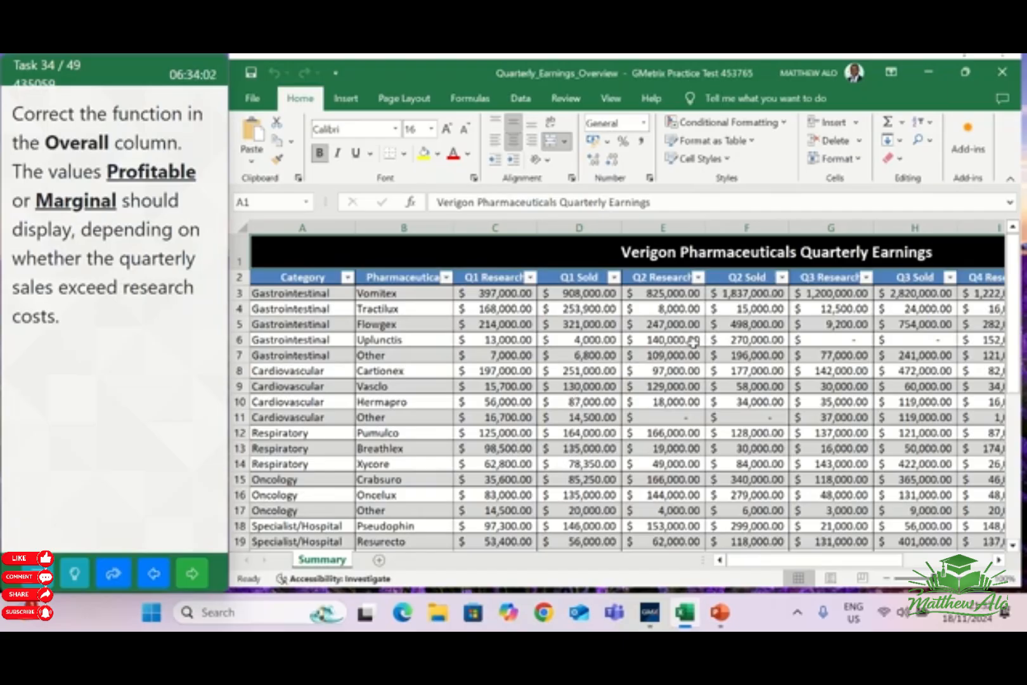
In the IF function in K3 of the Overall column, replace the comma between the two SUM functions with a greater-than operator
left_click(749, 354)
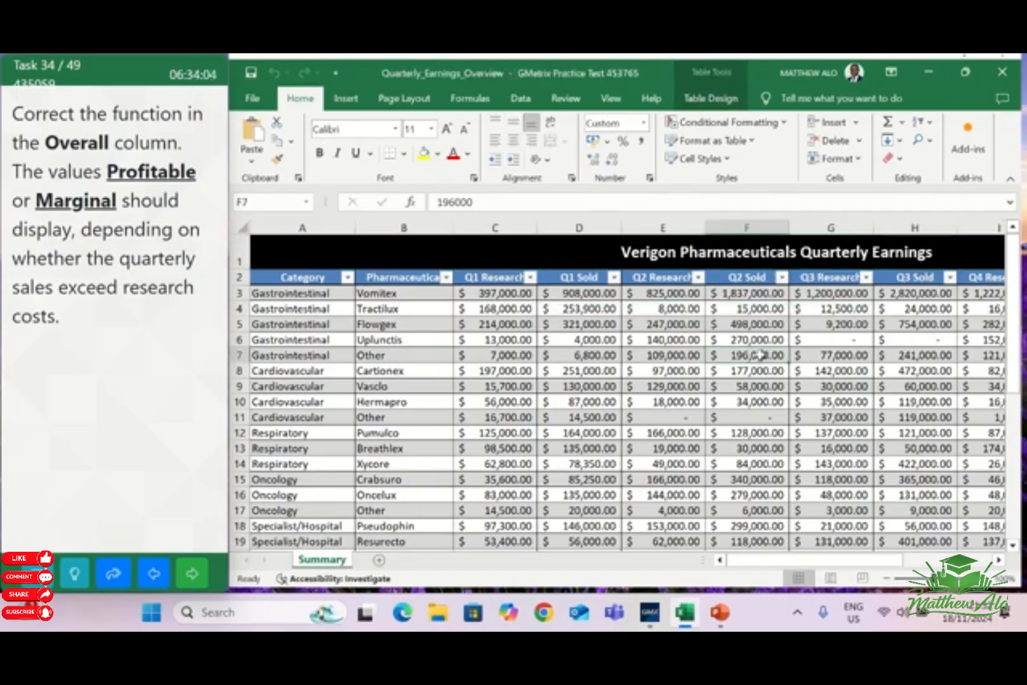
left_click(912, 279)
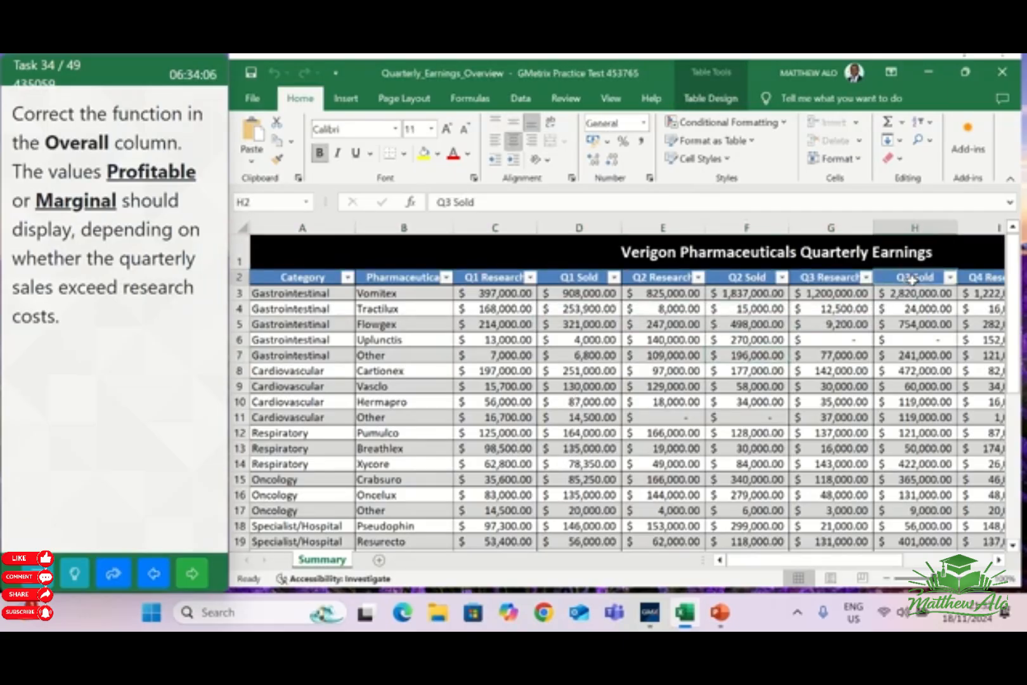
key("Right")
key("Right")
key("Right")
left_click(949, 294)
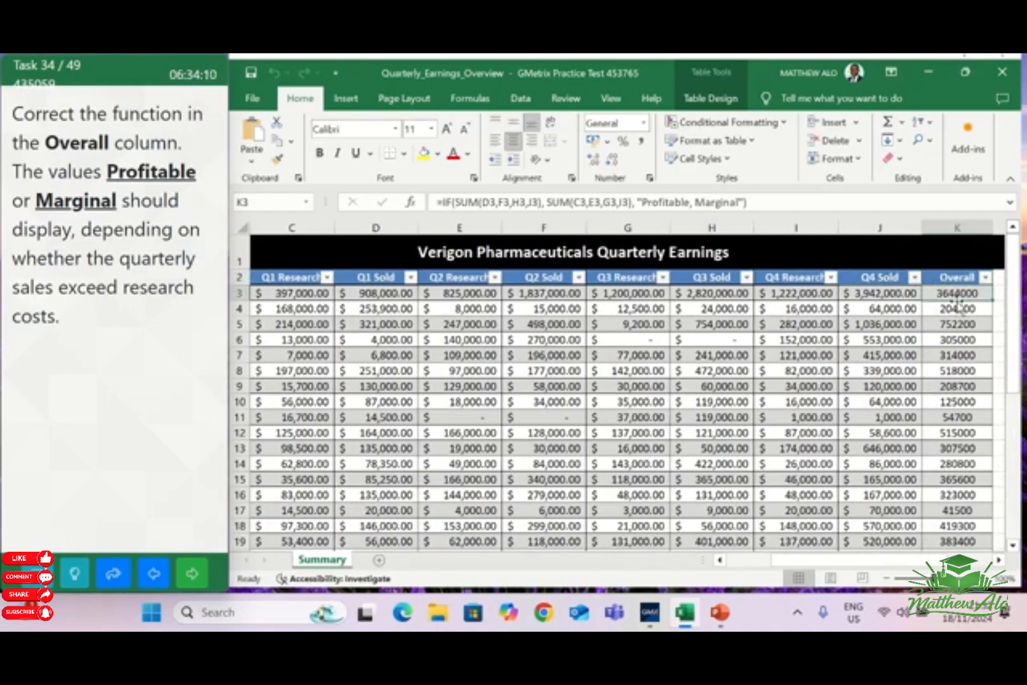
left_click(549, 201)
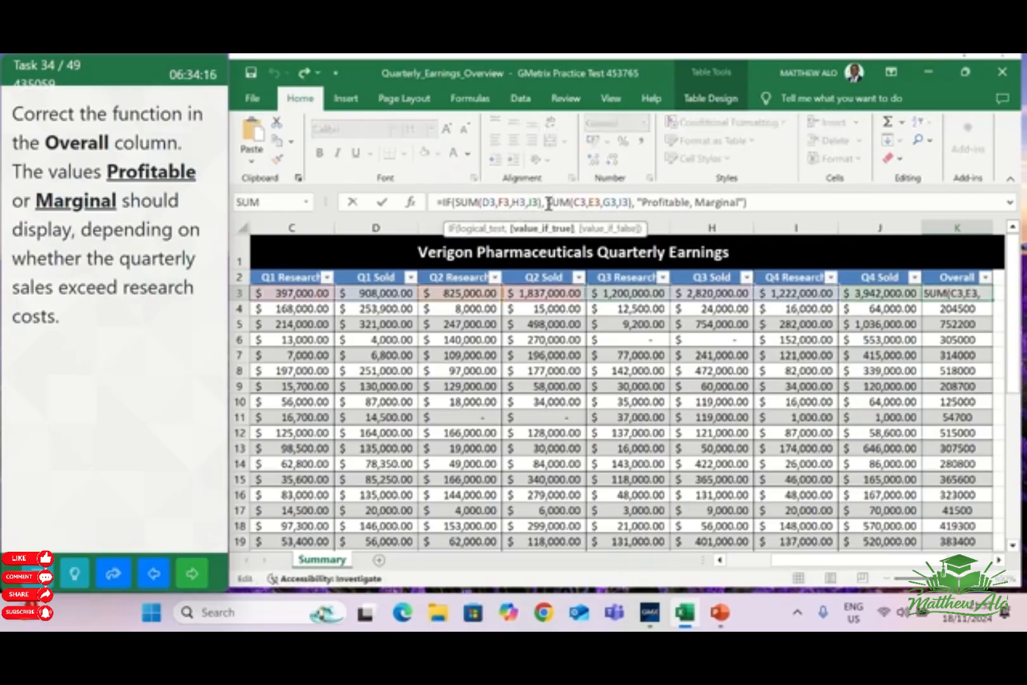
key("BackSpace")
key("BackSpace")
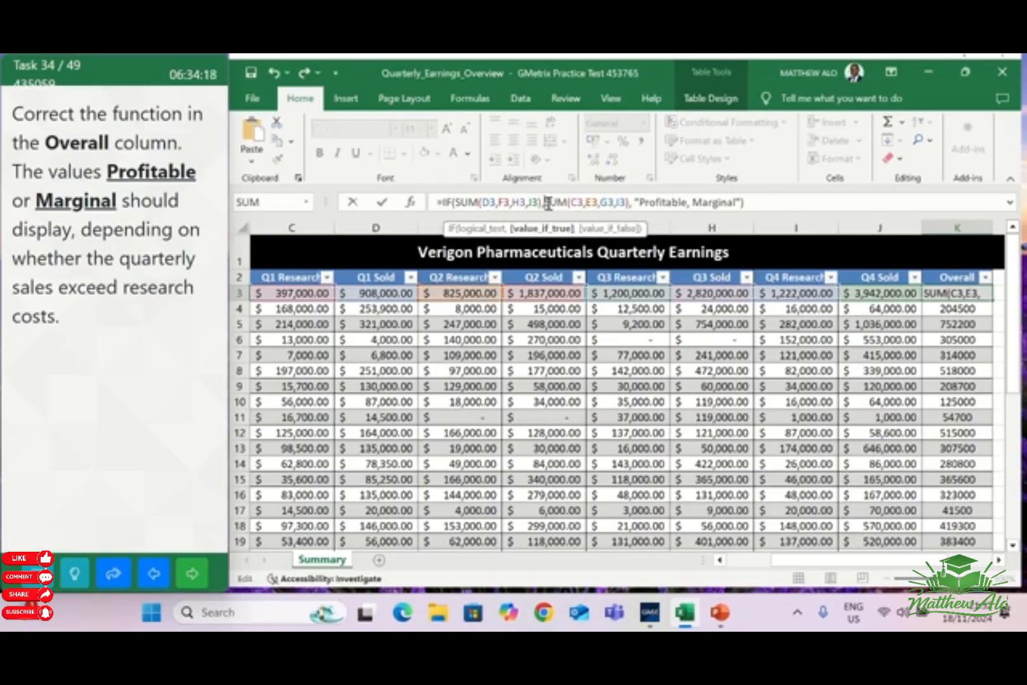
key("BackSpace")
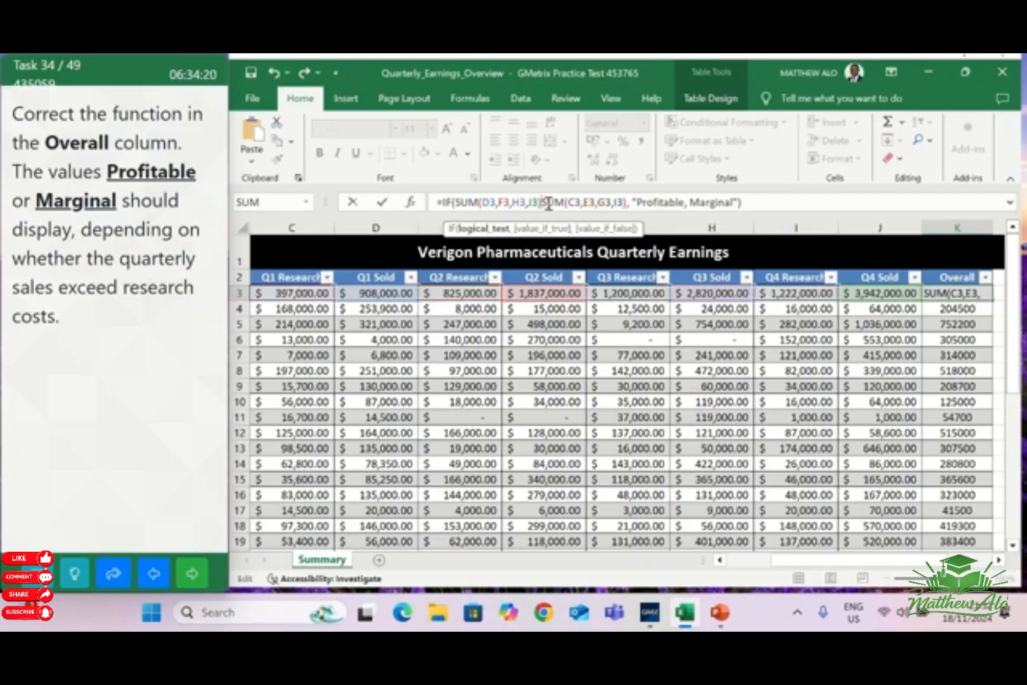
type(">")
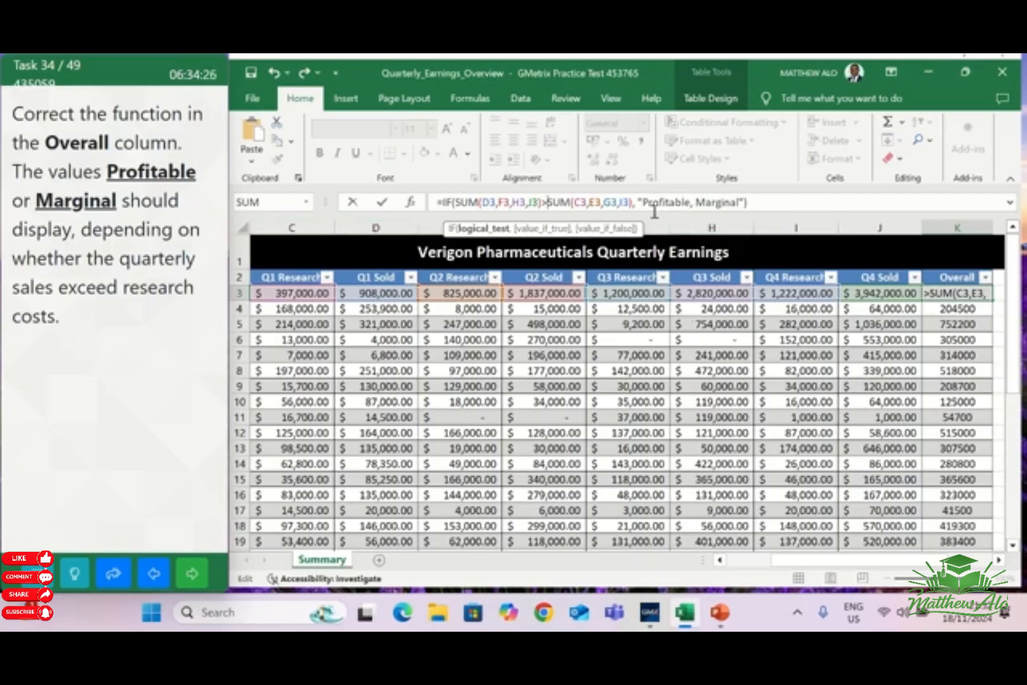
Separate the IF results in K3 into "Profitable" and "Marginal", check the Overall column and go on to the next task
left_click(691, 202)
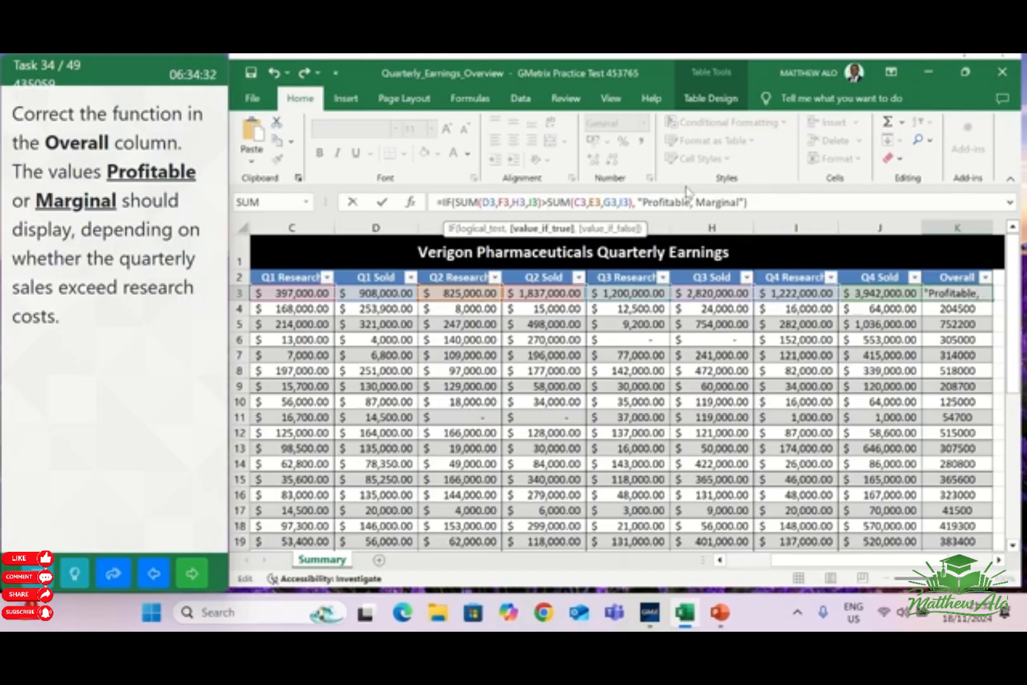
type("\"")
left_click(703, 202)
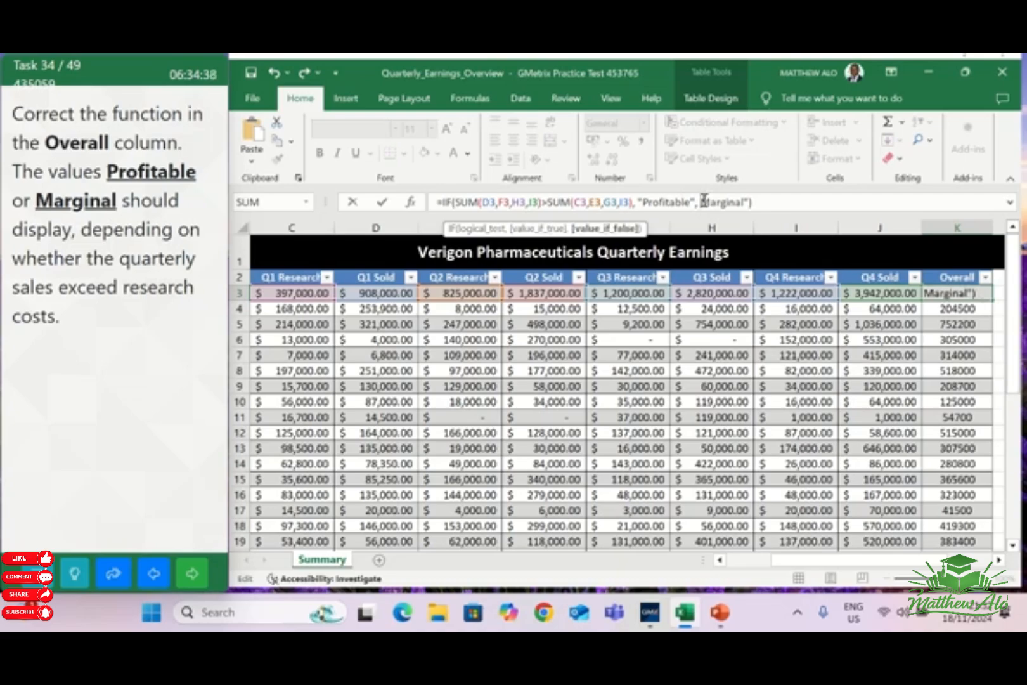
type("\"")
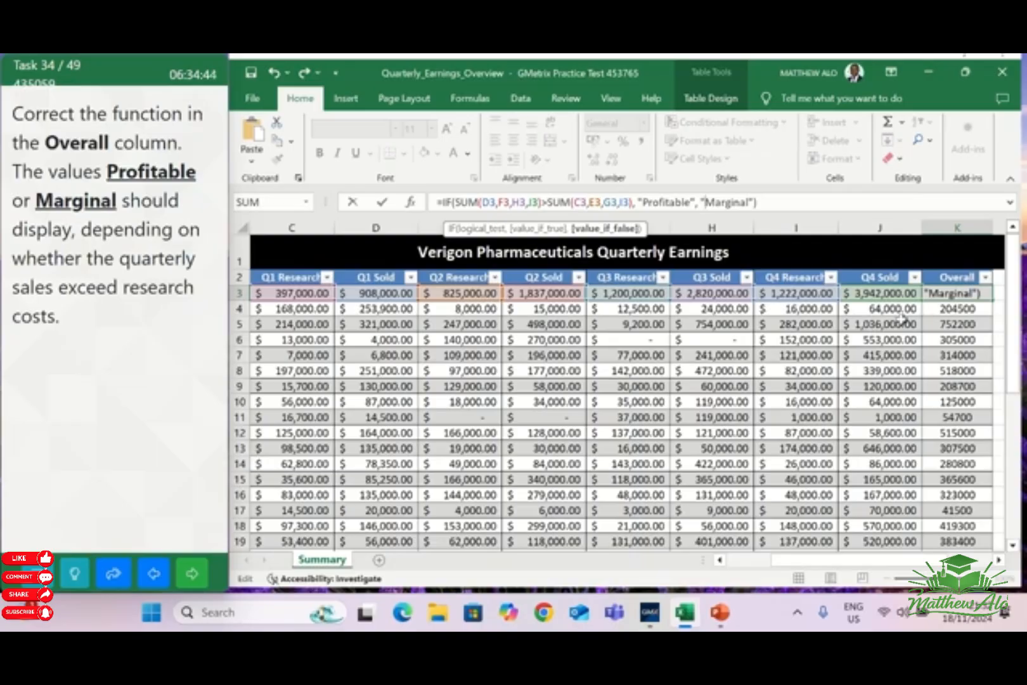
key("Return")
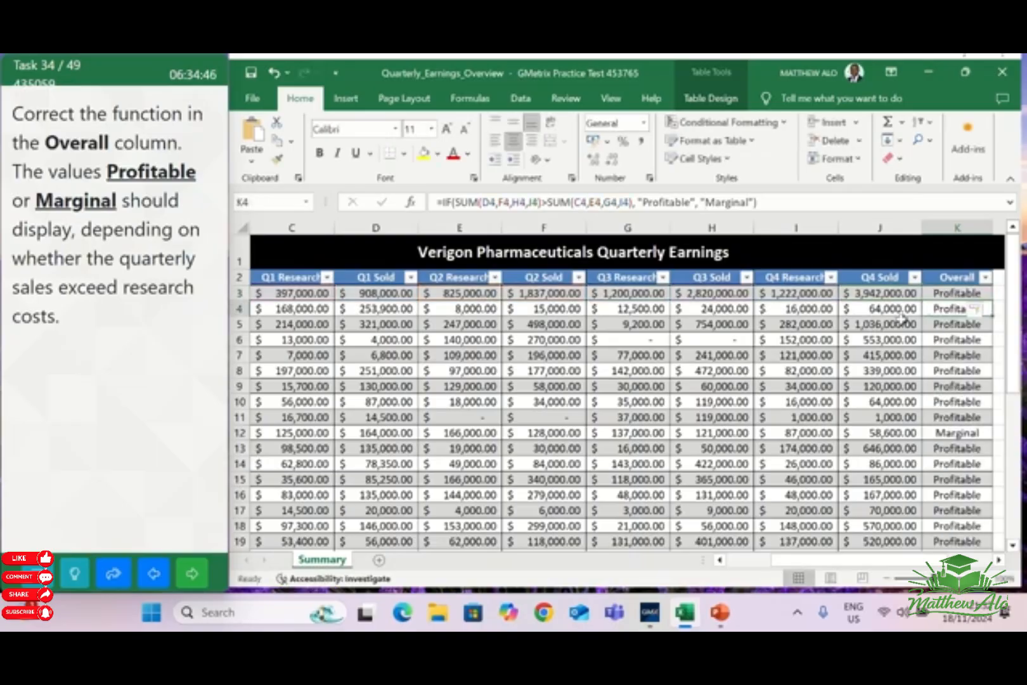
scroll(986, 453, "down", 2)
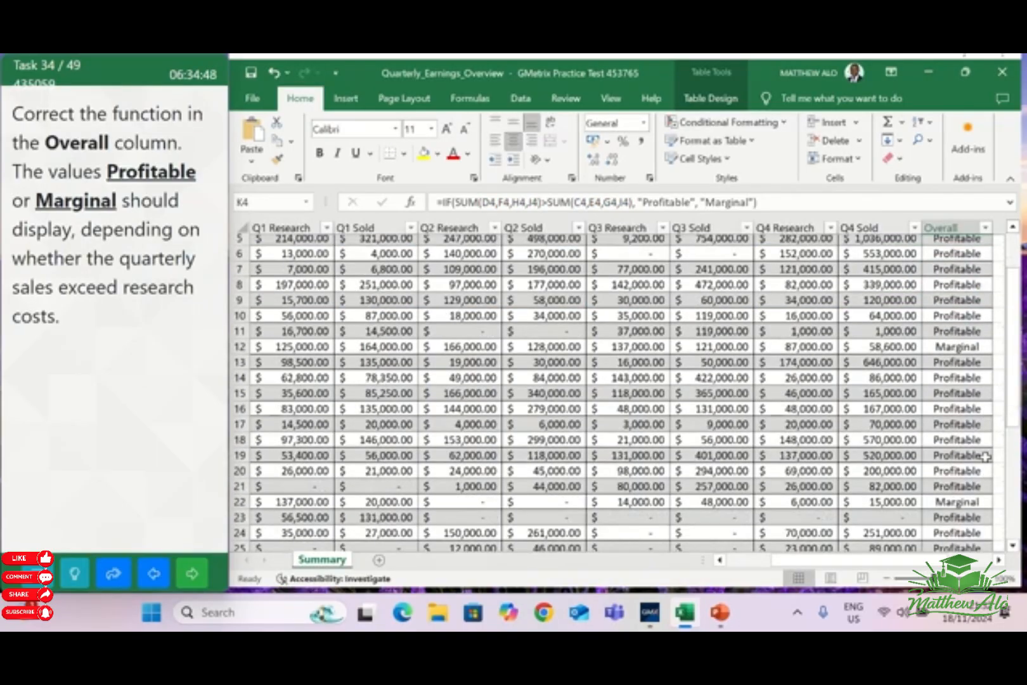
scroll(985, 458, "down", 1)
scroll(980, 485, "up", 3)
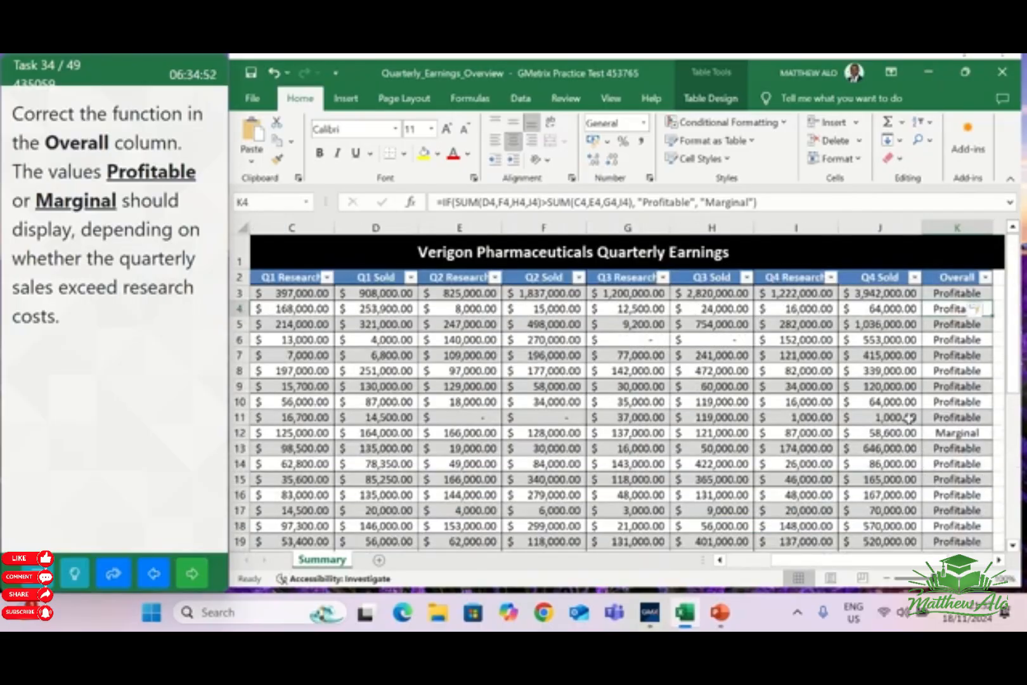
left_click(194, 576)
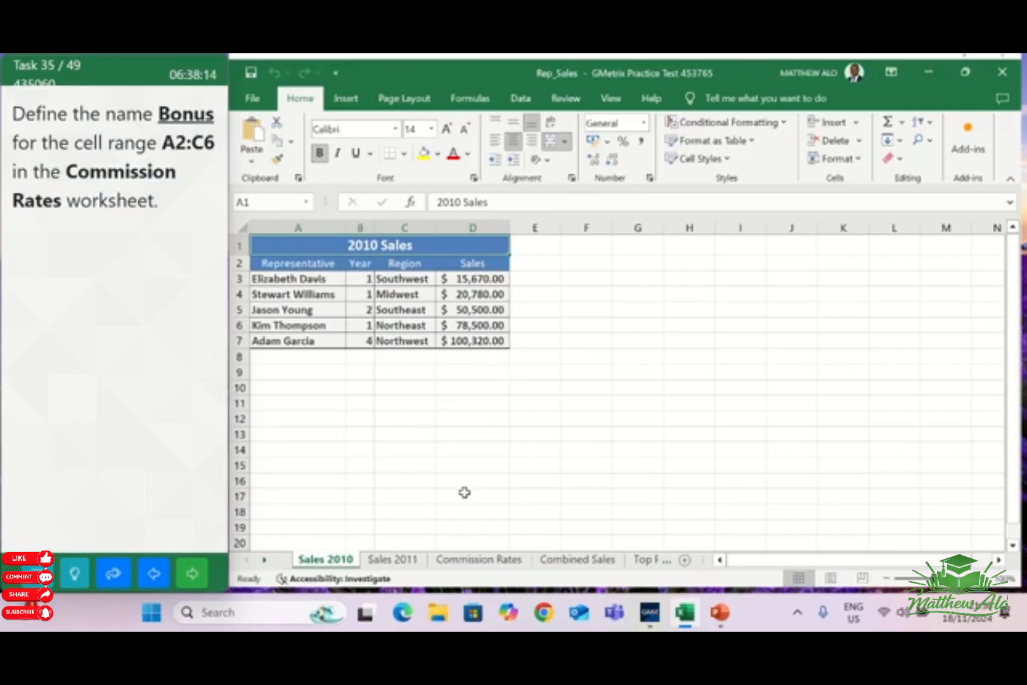
Define the name Bonus for the range A2:C6 in the Commission Rates worksheet and go on to the next task
left_click(498, 561)
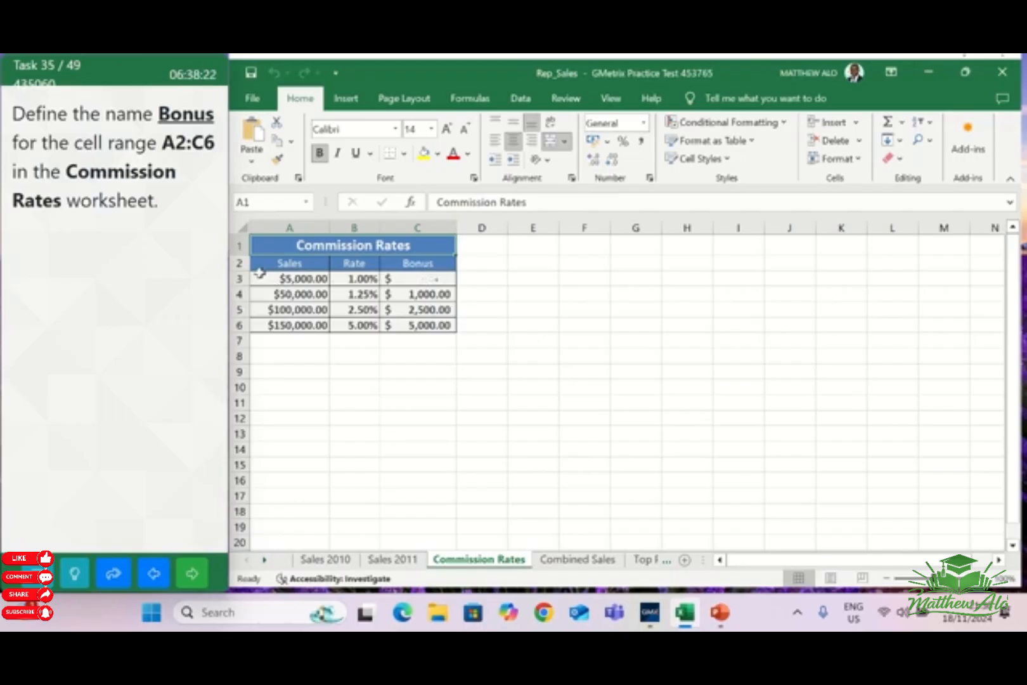
left_click(285, 264)
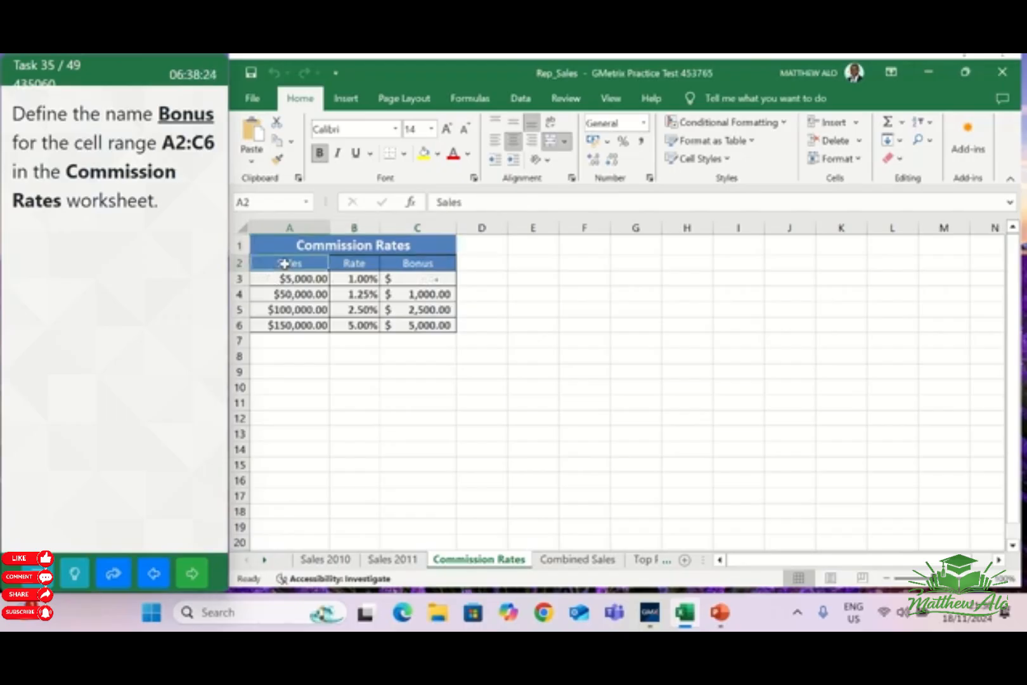
left_click_drag(285, 263, 414, 324)
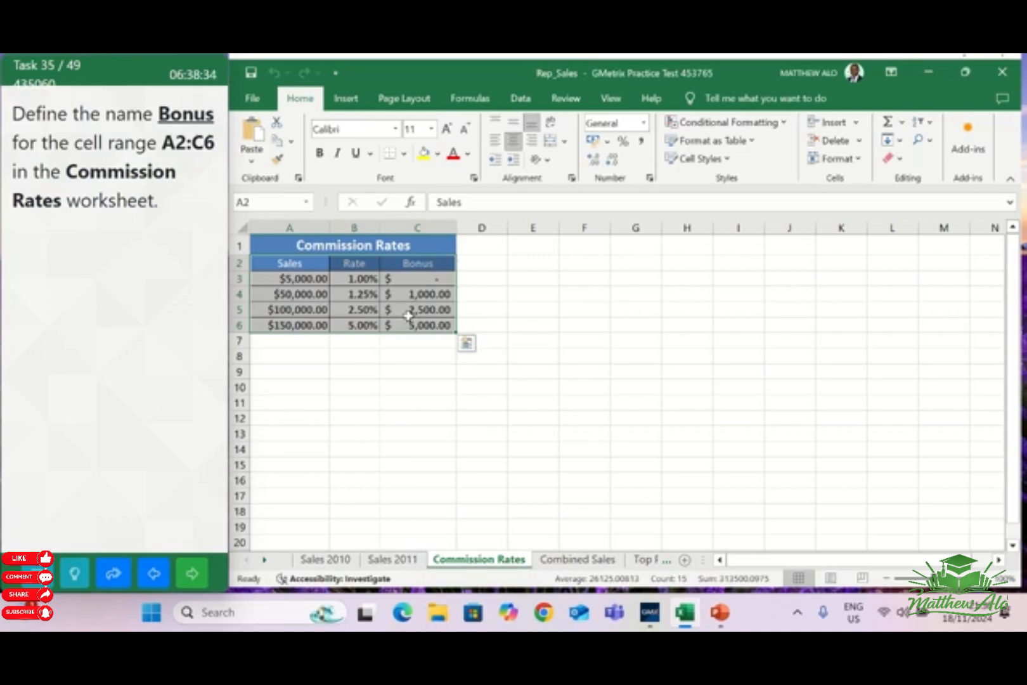
left_click(470, 99)
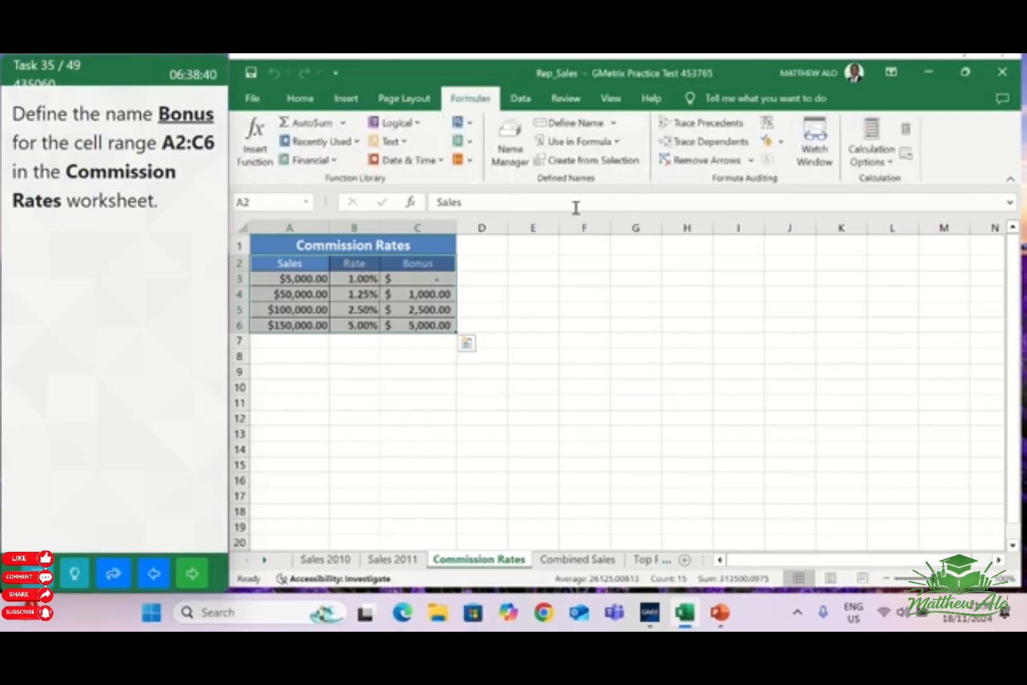
left_click(571, 123)
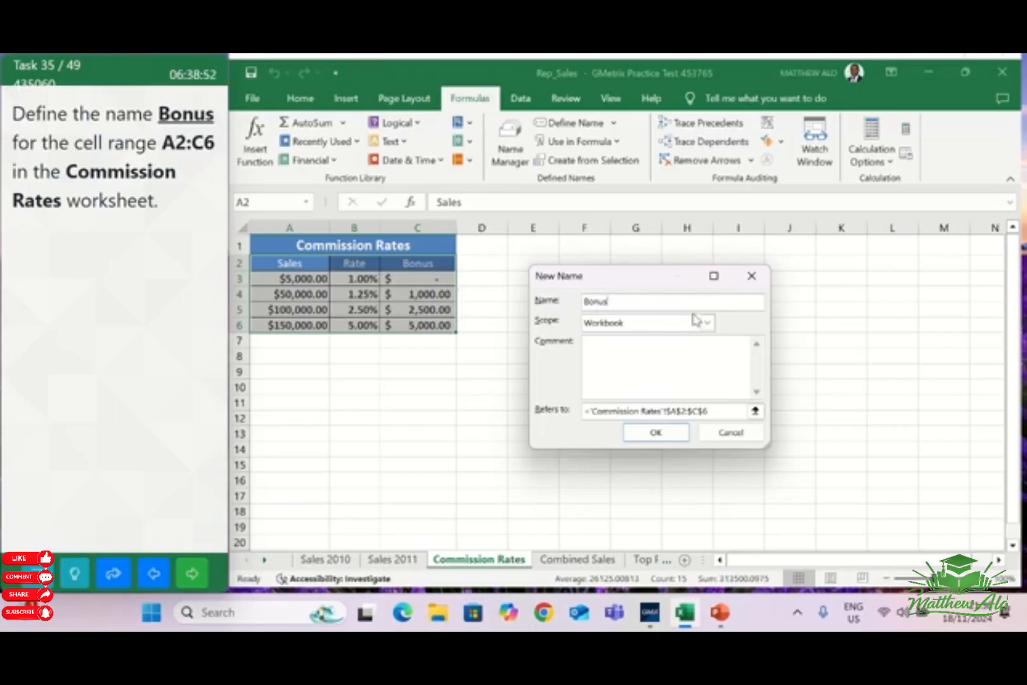
left_click(639, 436)
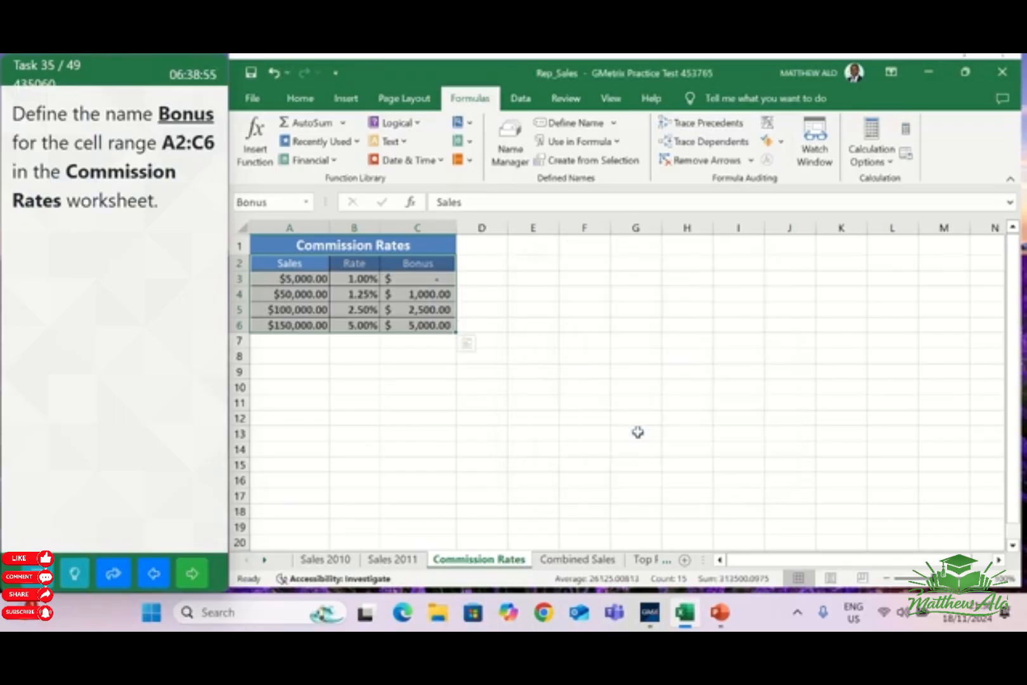
left_click(530, 309)
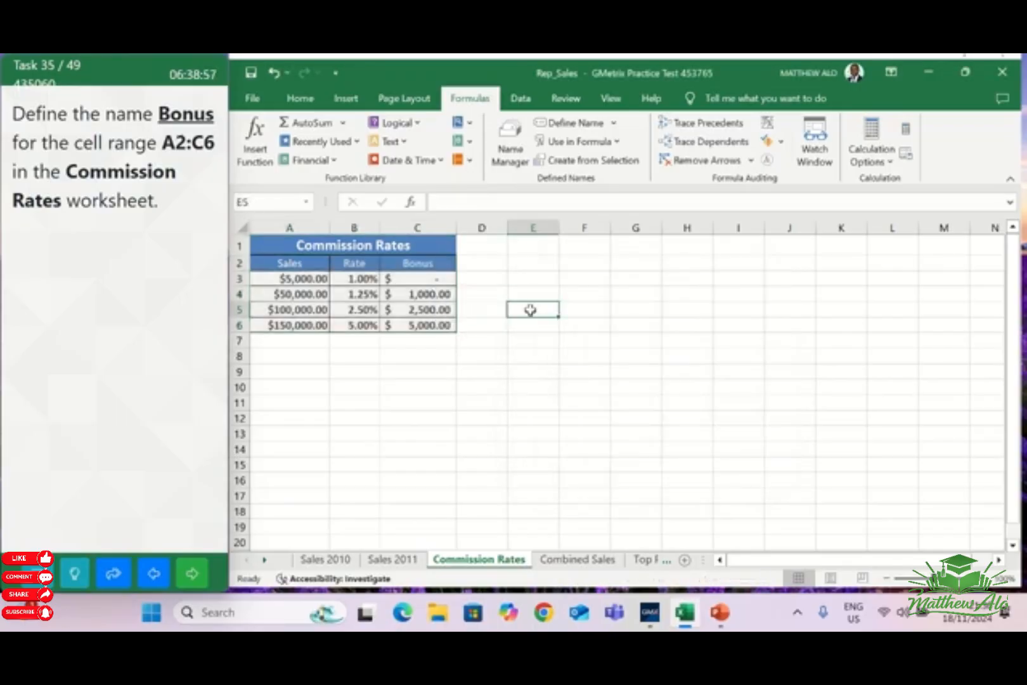
left_click(211, 566)
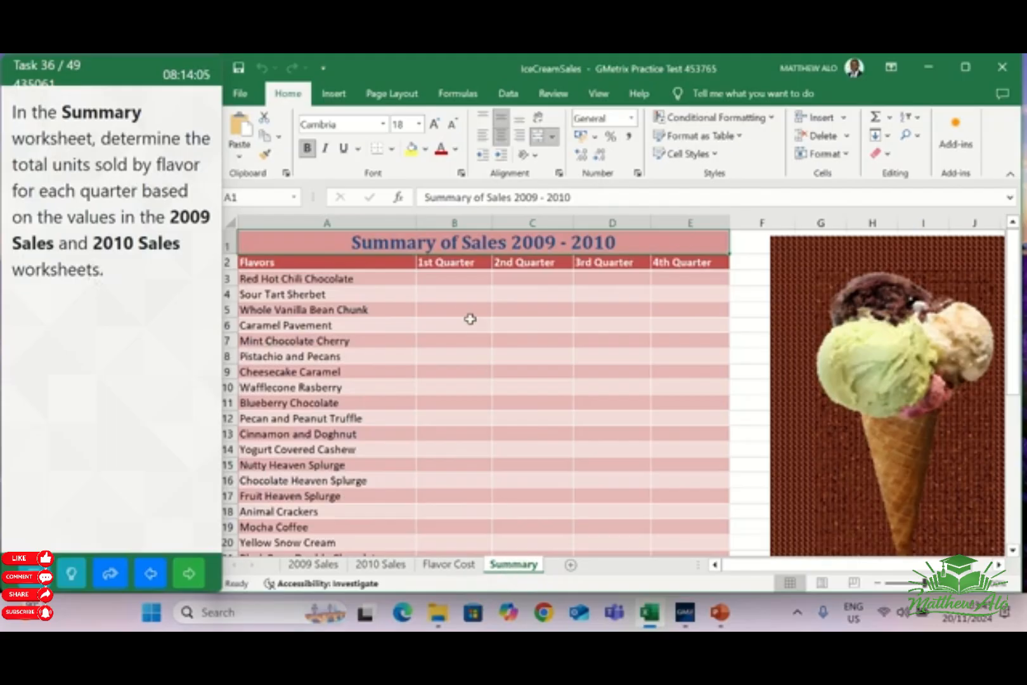
Enter =SUM('2009 Sales:2010 Sales'!B3) in cell B3 of the Summary worksheet to total the first flavor's 1st Quarter units
left_click(447, 279)
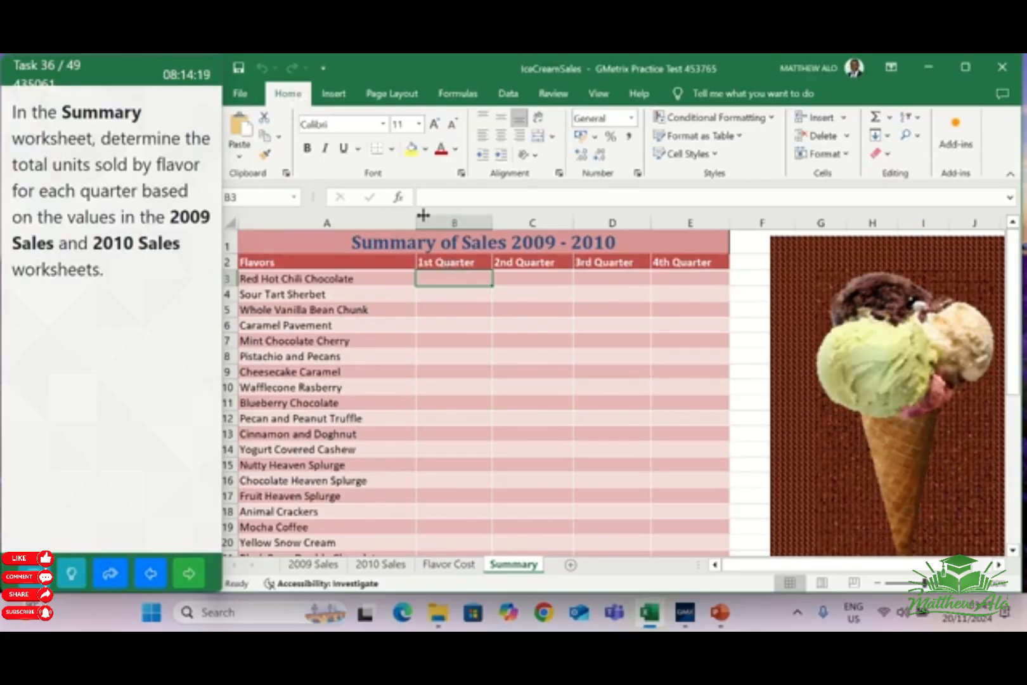
left_click(889, 120)
left_click(901, 137)
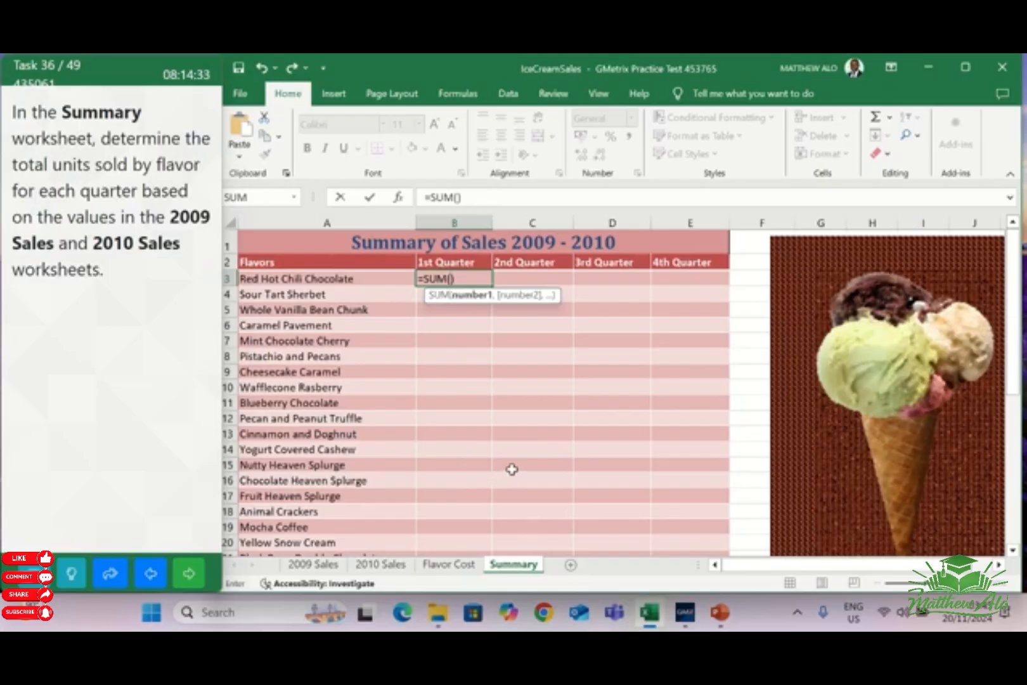
left_click(315, 565)
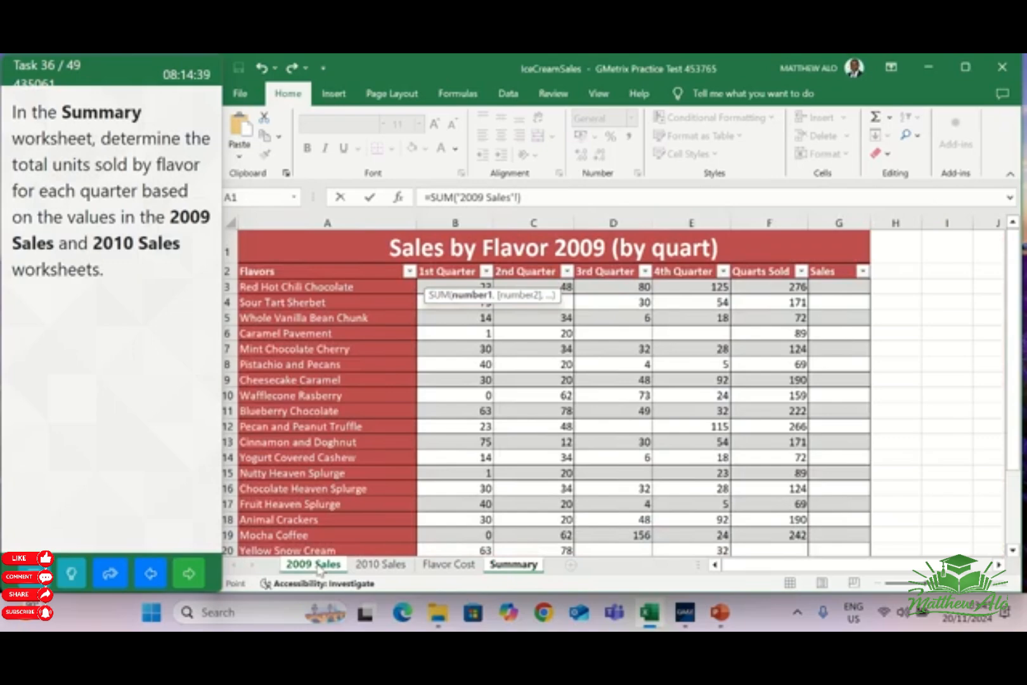
left_click(454, 283)
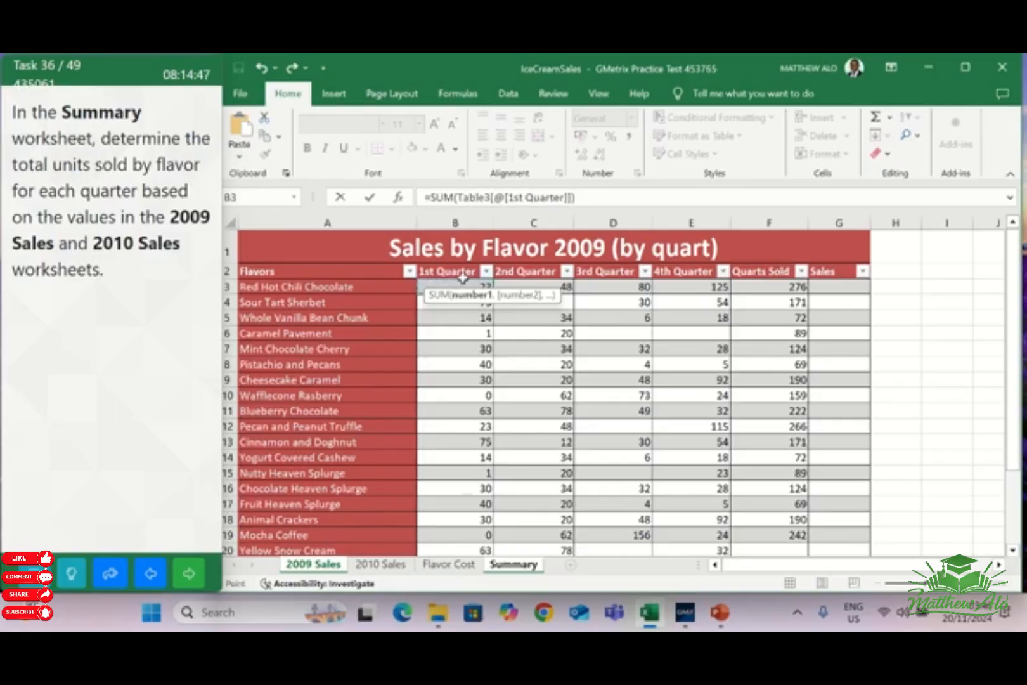
left_click(378, 569, "shift")
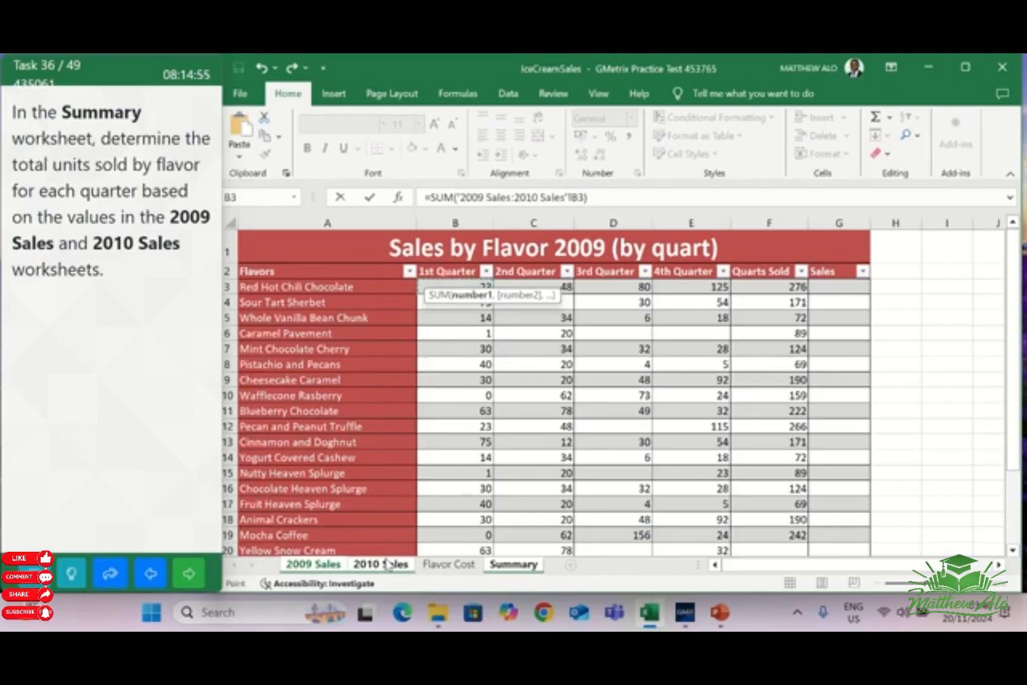
key("Return")
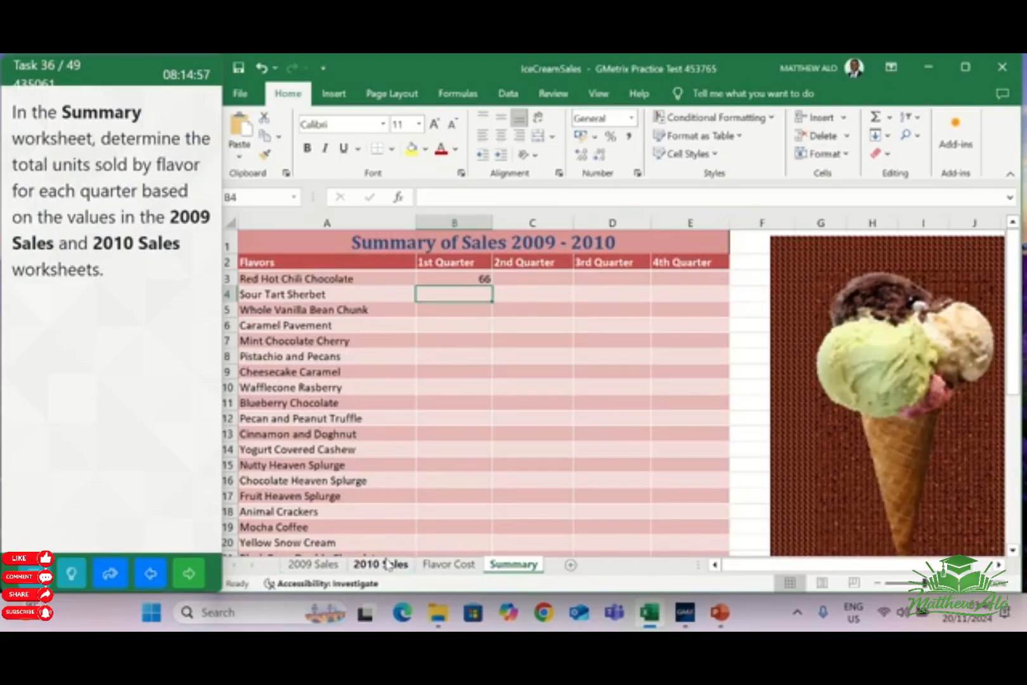
Copy the 3-D SUM formula from B3 through the range B3:E25 of the Summary worksheet and go on to the next task
left_click(463, 279)
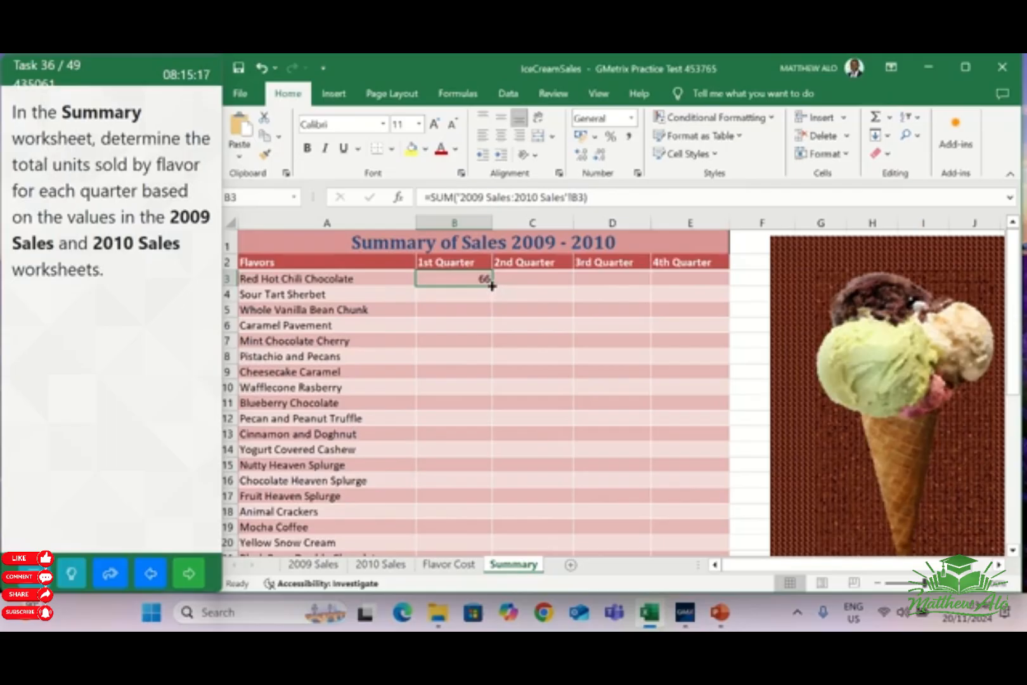
mouse_move(492, 286)
left_mouse_down()
mouse_move(507, 596)
mouse_move(518, 472)
mouse_move(492, 442)
mouse_move(707, 439)
left_mouse_up()
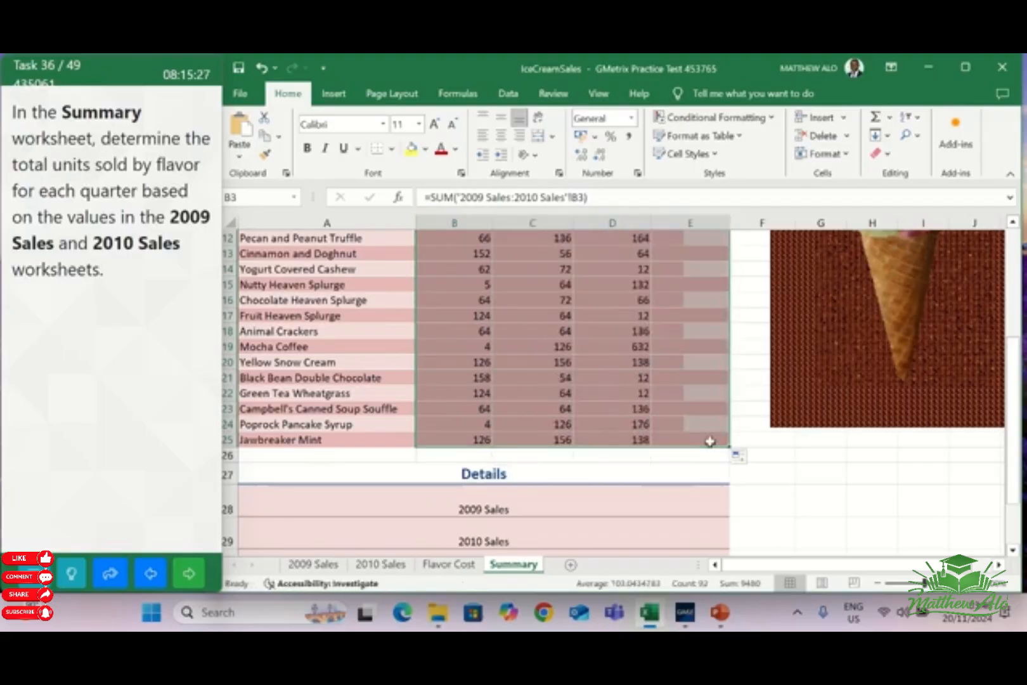
scroll(706, 431, "up", 4)
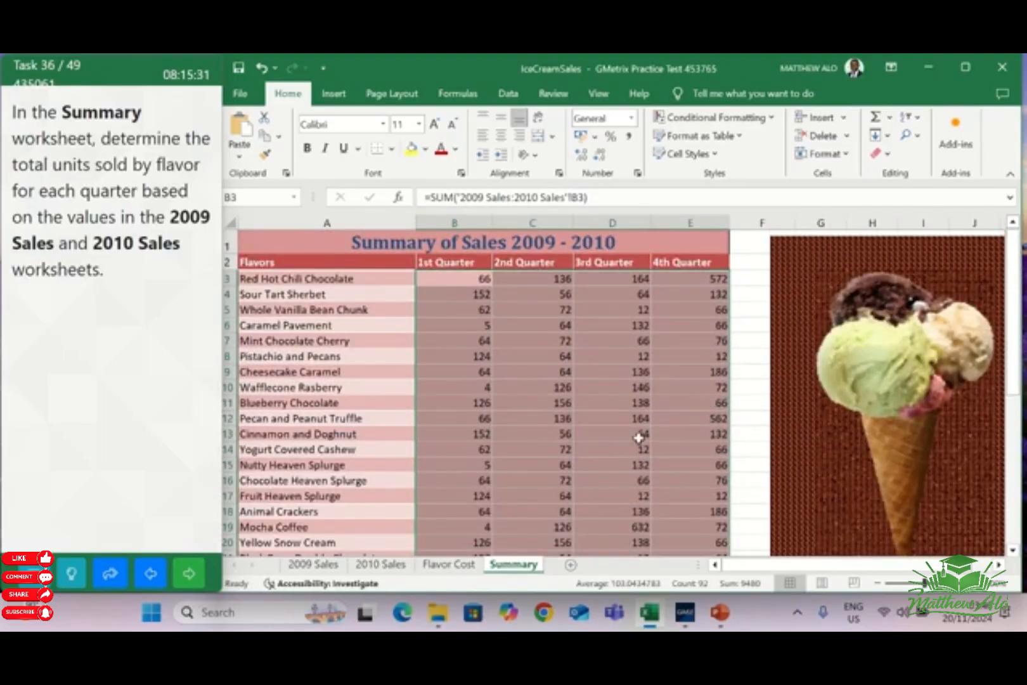
left_click(189, 573)
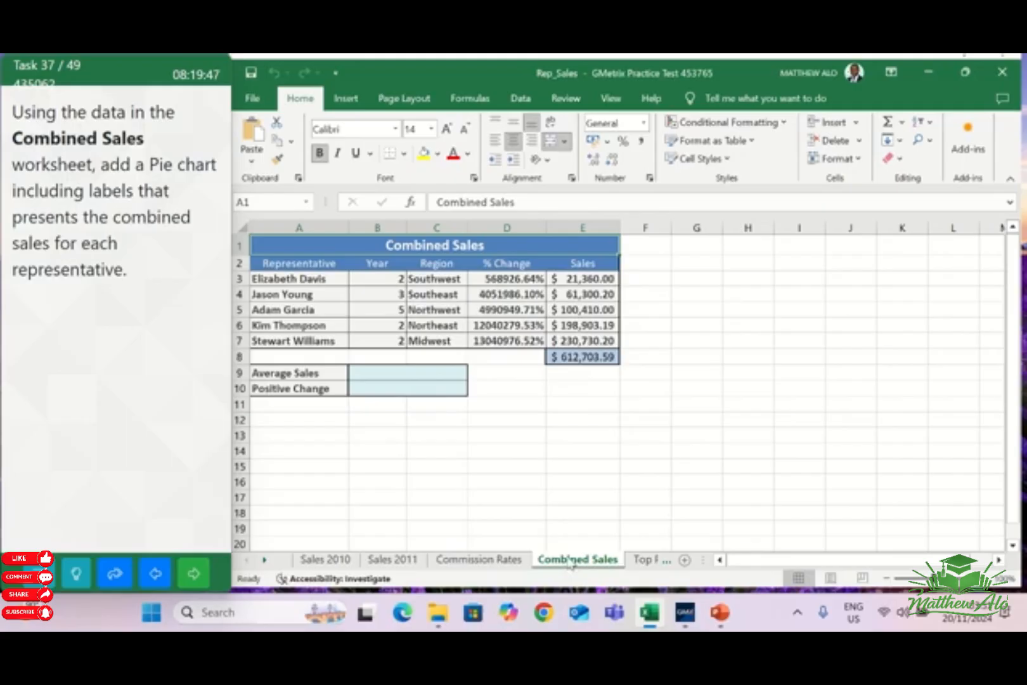
Insert a 2-D Pie chart from ranges A3:A7 and E3:E7 of the Combined Sales worksheet and move it down and right, over columns E to L
left_click(302, 275)
left_click_drag(303, 274, 305, 341)
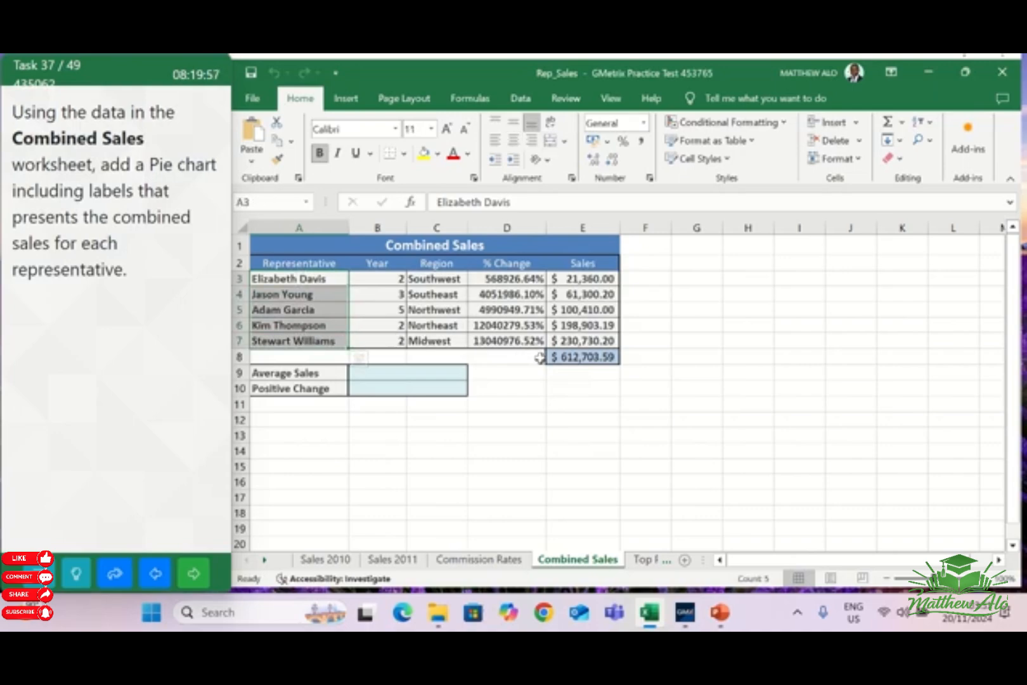
left_click(591, 274, "ctrl")
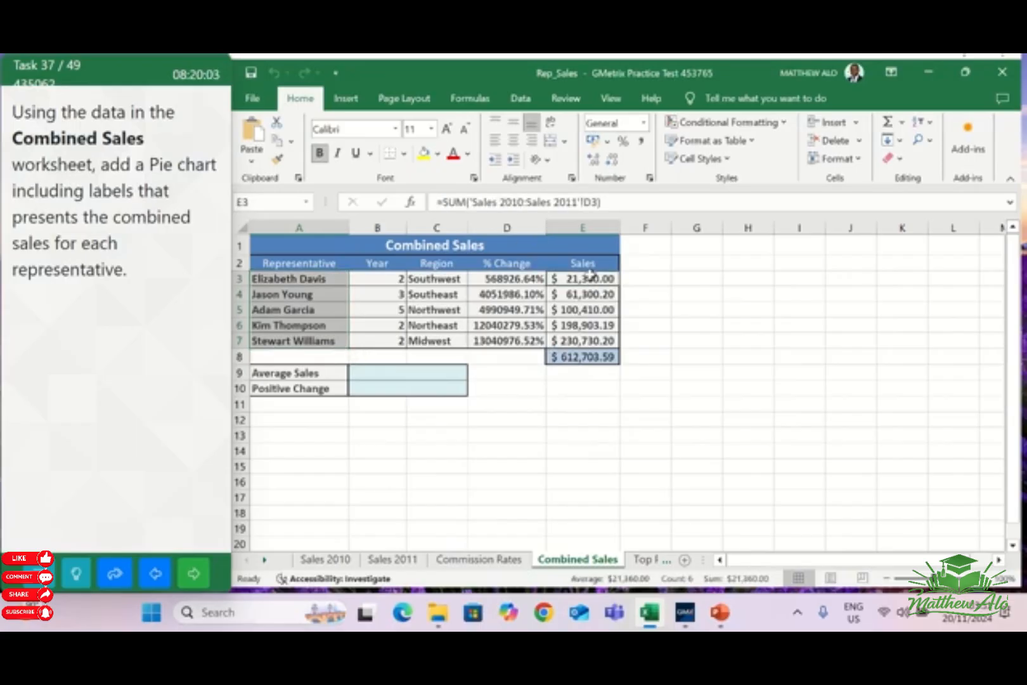
left_click_drag(591, 275, 582, 344)
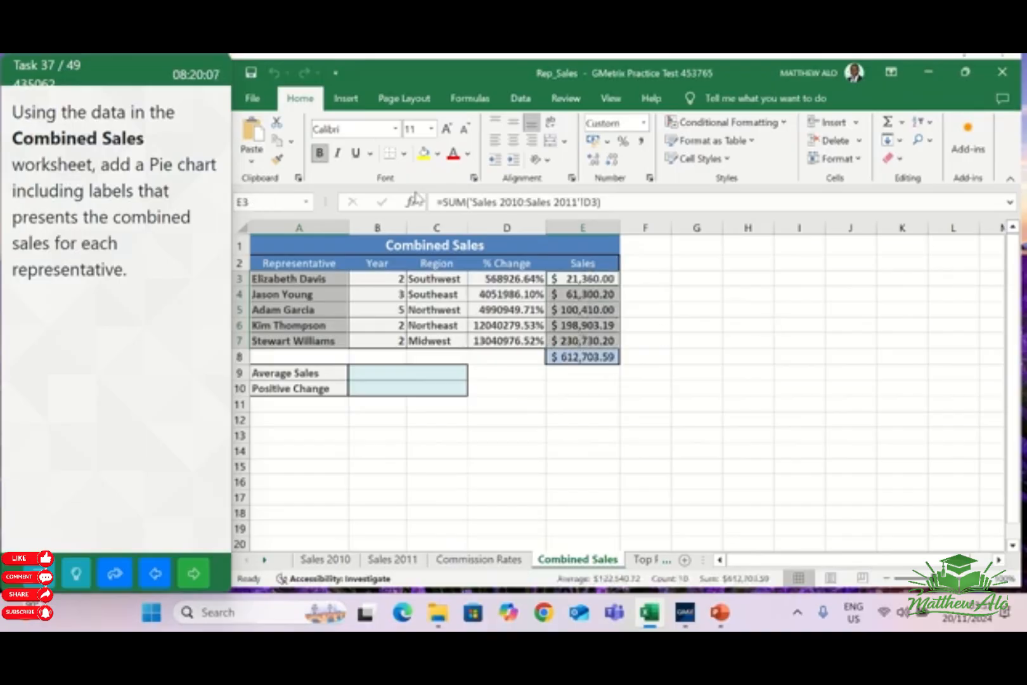
left_click(345, 100)
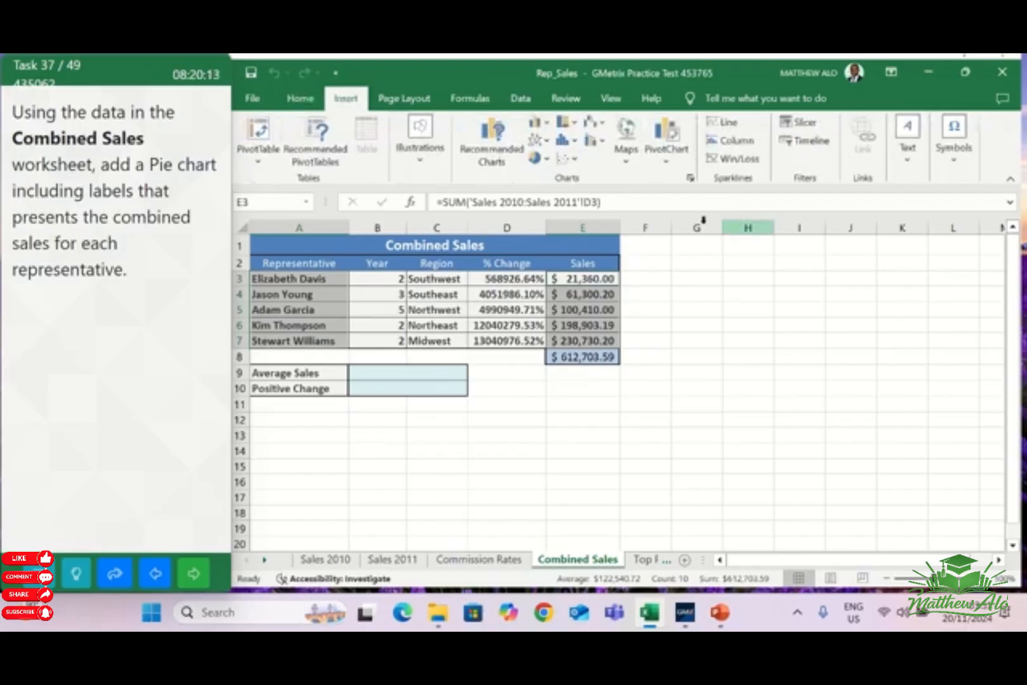
left_click(544, 162)
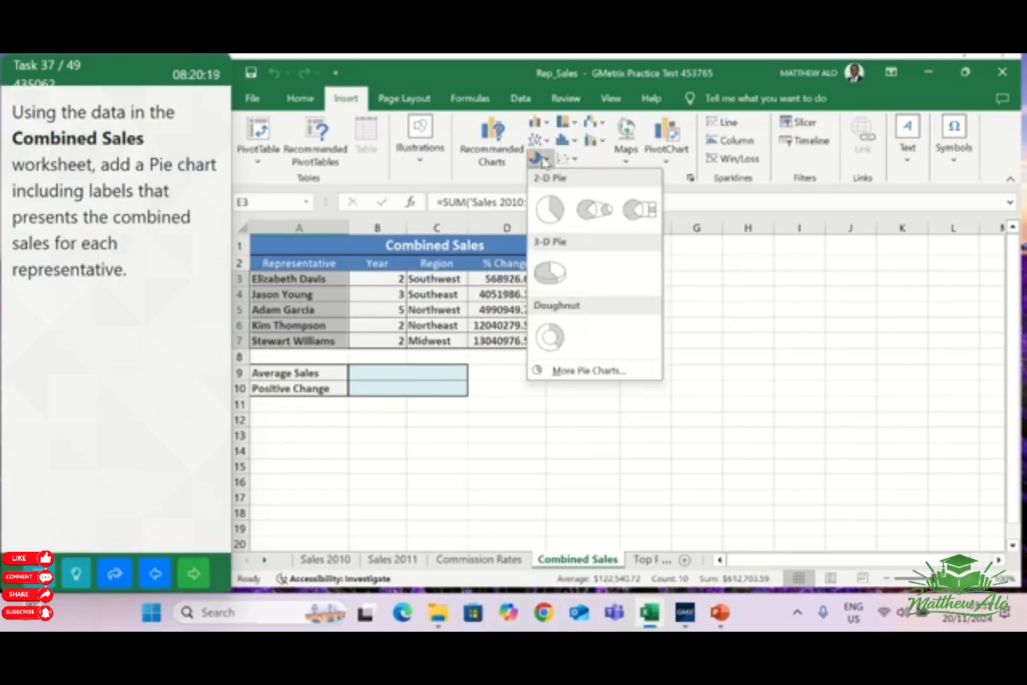
left_click(544, 209)
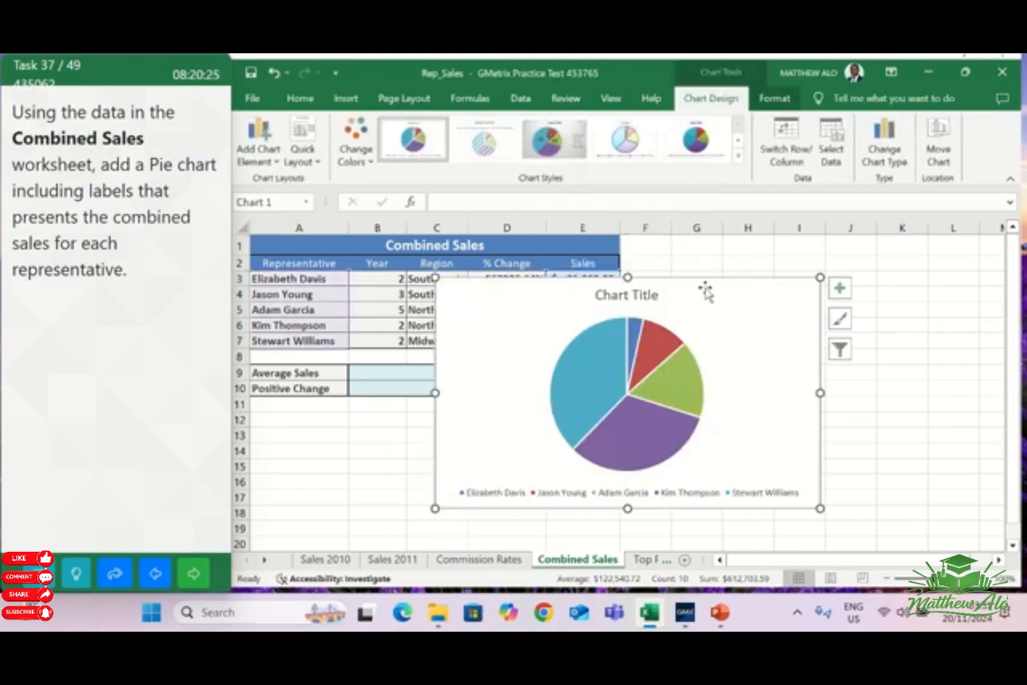
left_click_drag(707, 285, 808, 327)
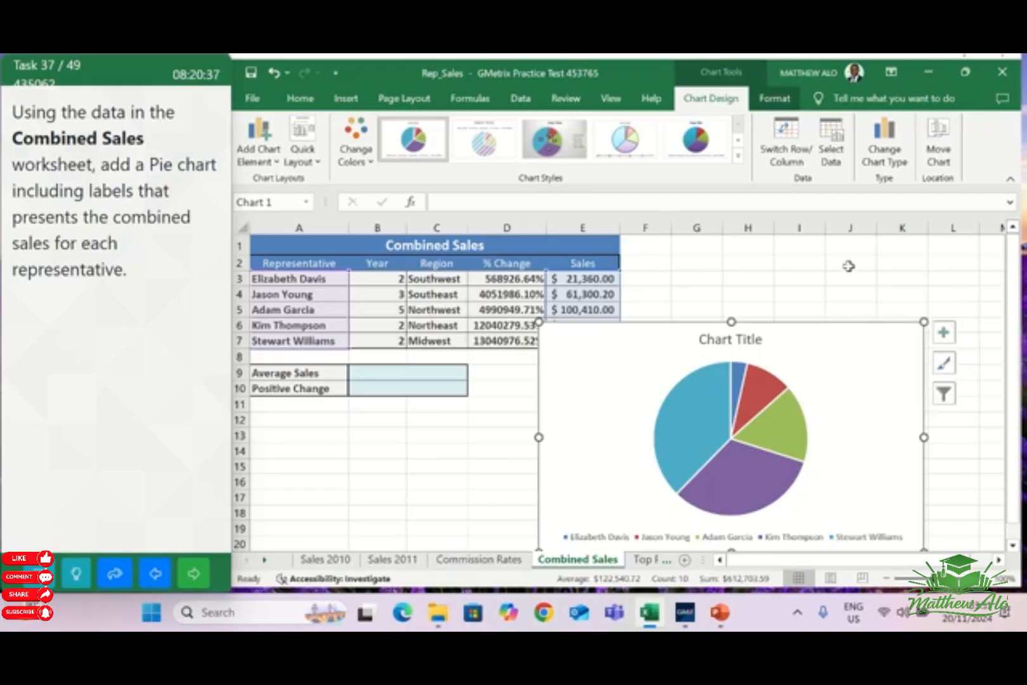
Add data labels to the pie chart in the Combined Sales worksheet and go on to the next task
left_click(944, 335)
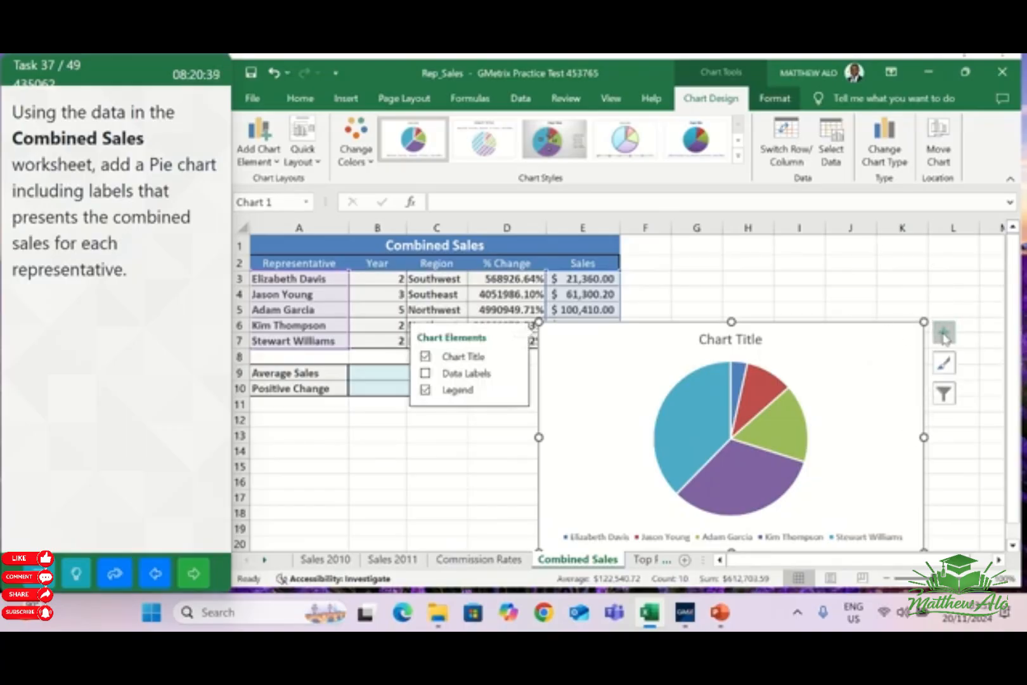
left_click(426, 373)
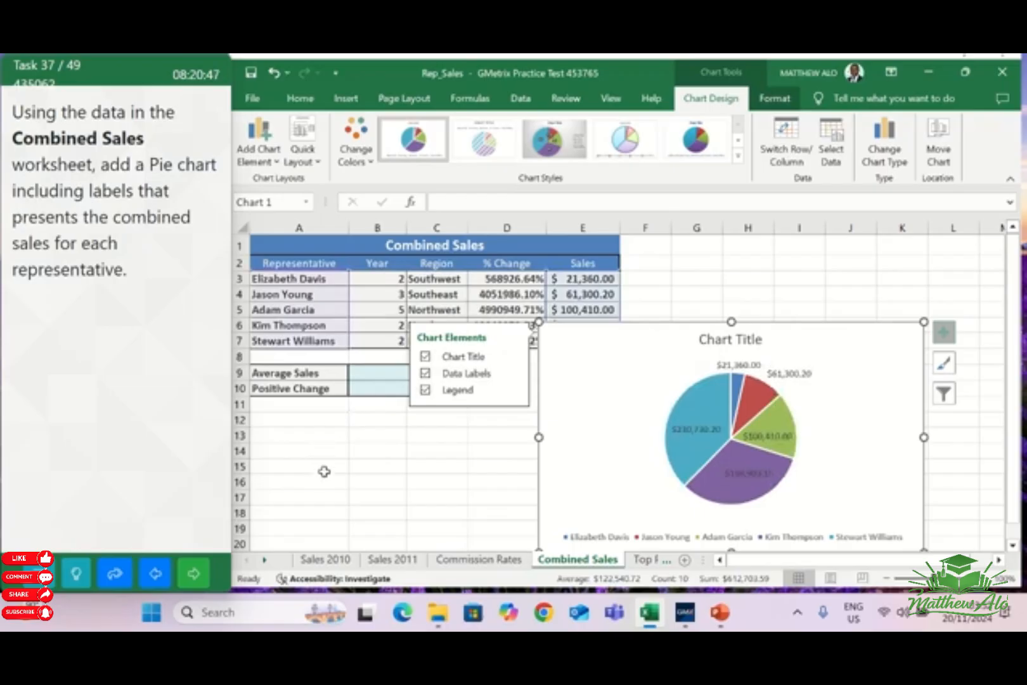
left_click(427, 446)
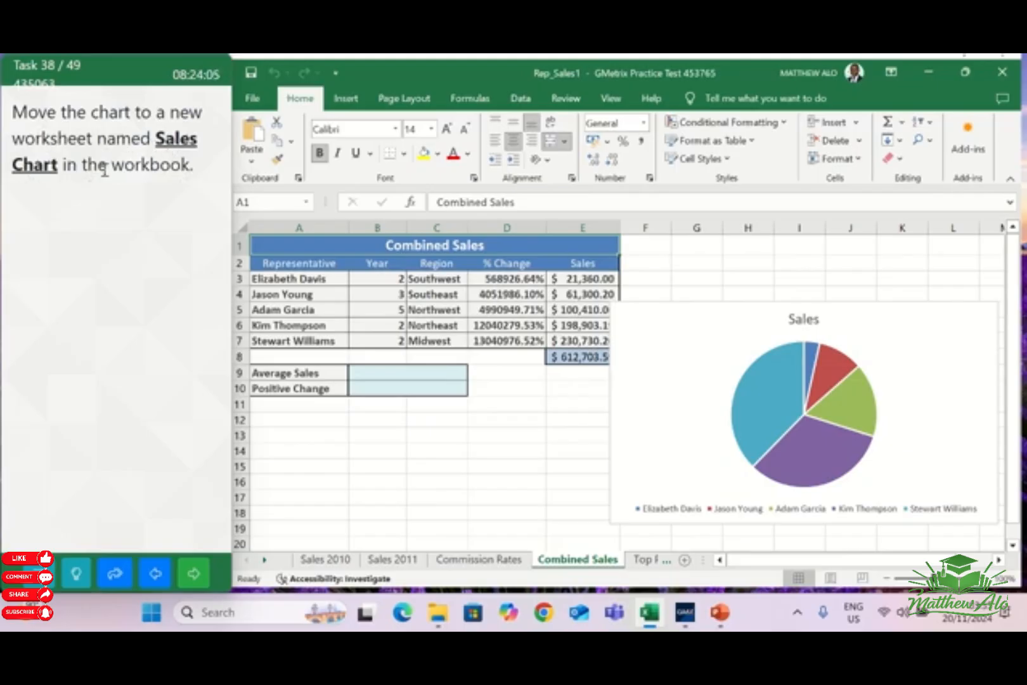
Move the Sales pie chart to a new sheet named Sales Chart and go on to the next task
left_click(698, 321)
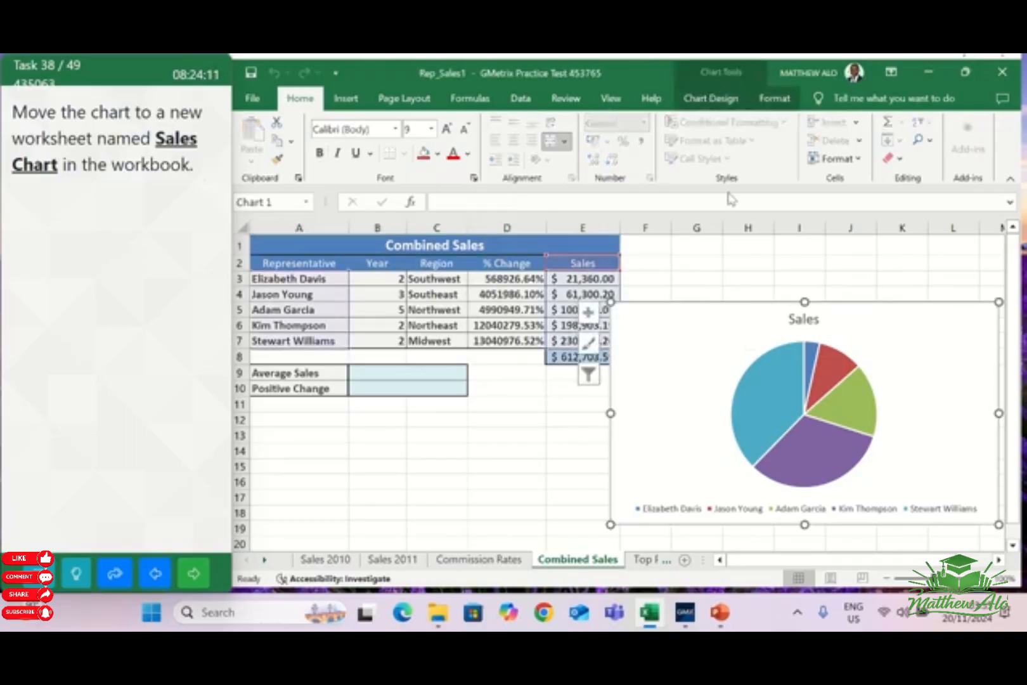
left_click(713, 100)
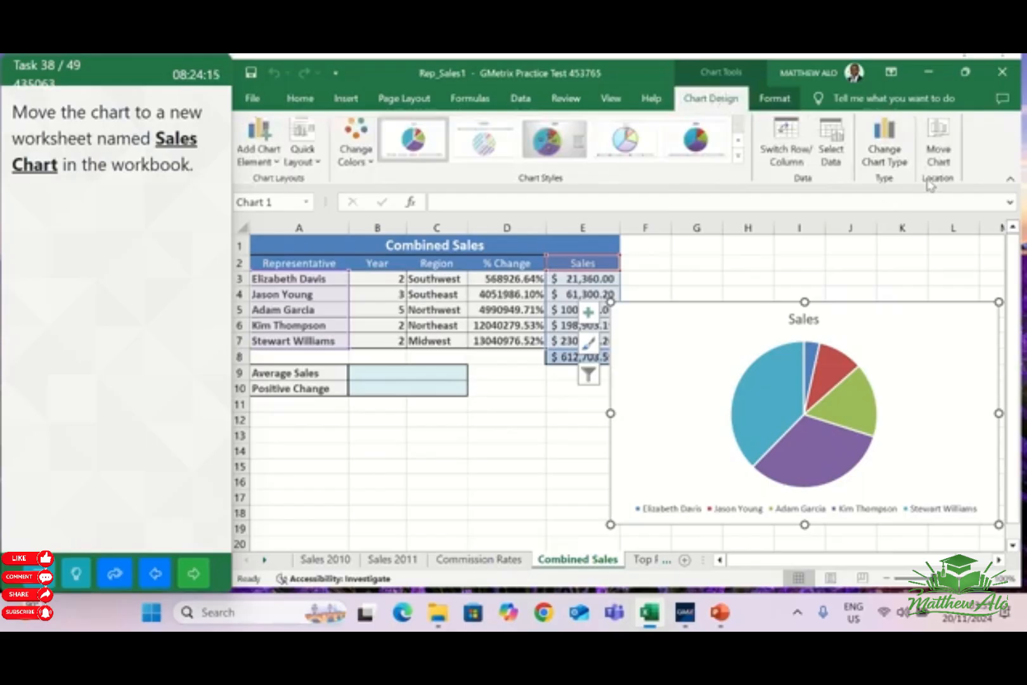
left_click(939, 141)
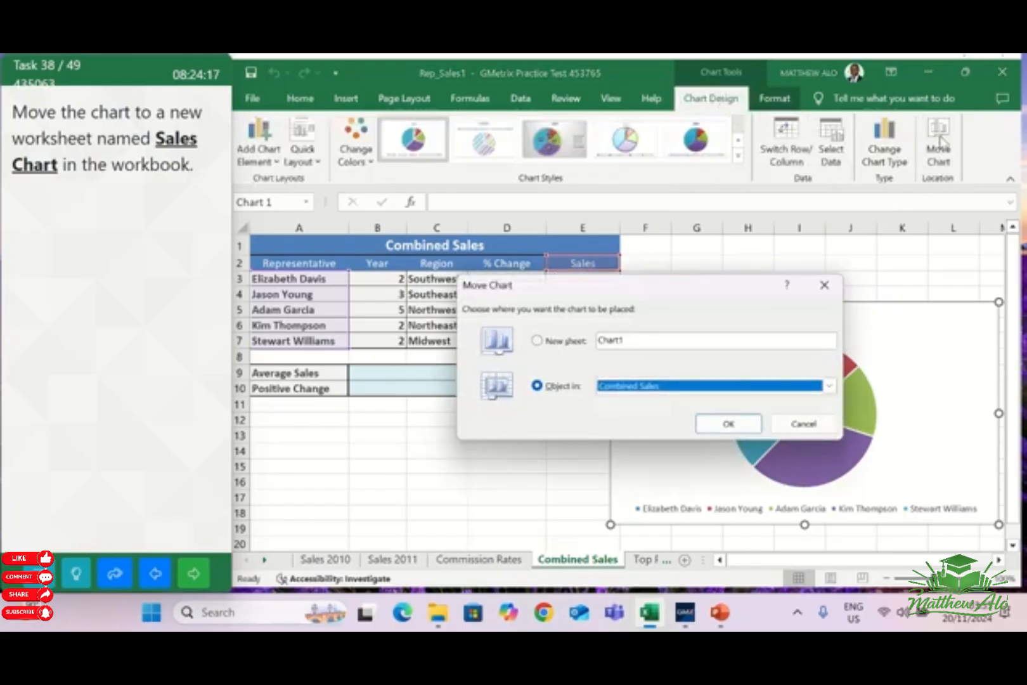
left_click(551, 343)
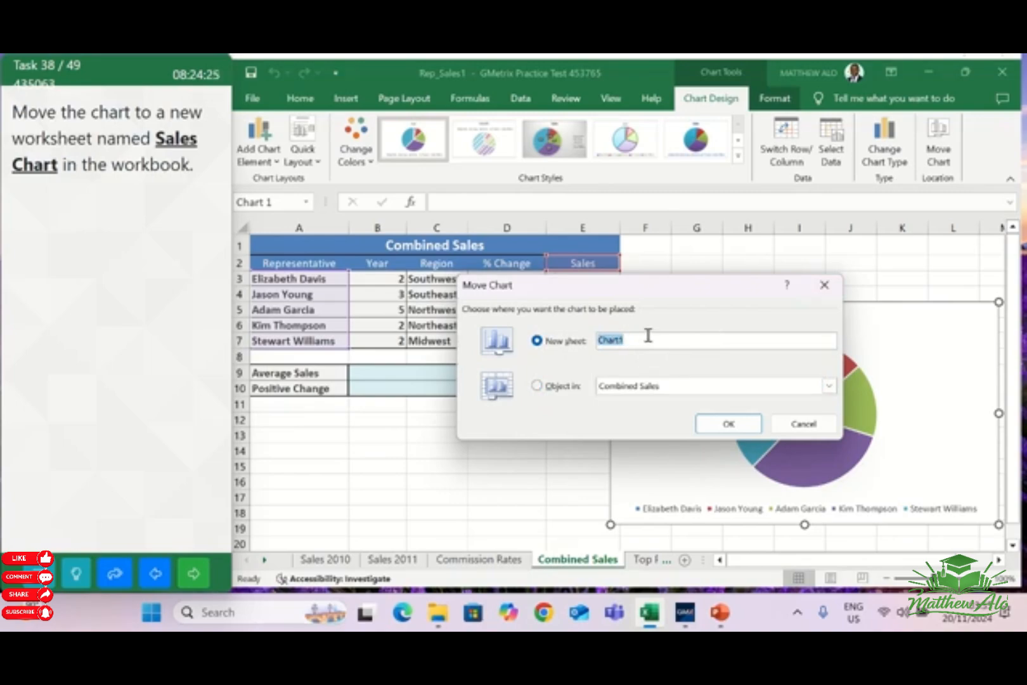
left_click(648, 336)
left_click(718, 430)
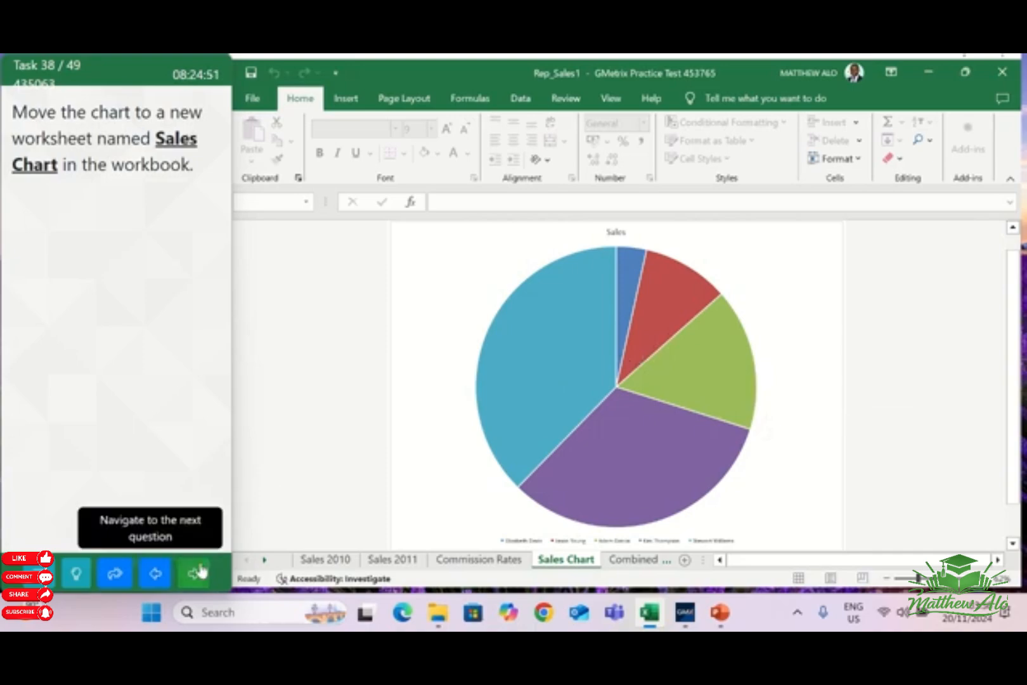
left_click(253, 486)
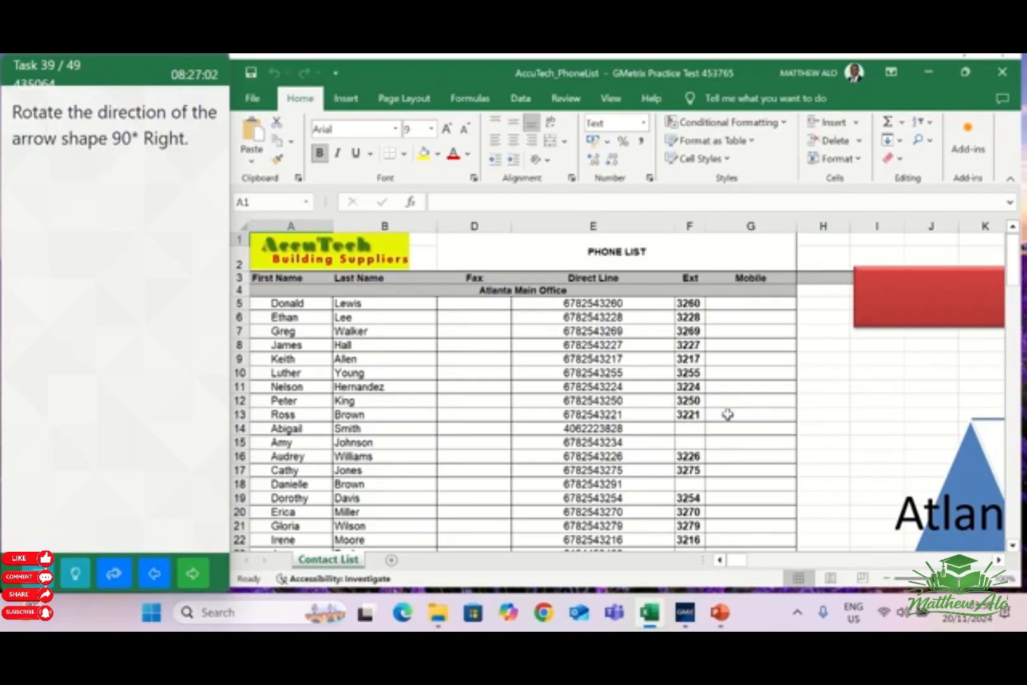
Rotate the red arrow shape in the Contact List worksheet right by 90° and go on to the next task
left_click(924, 317)
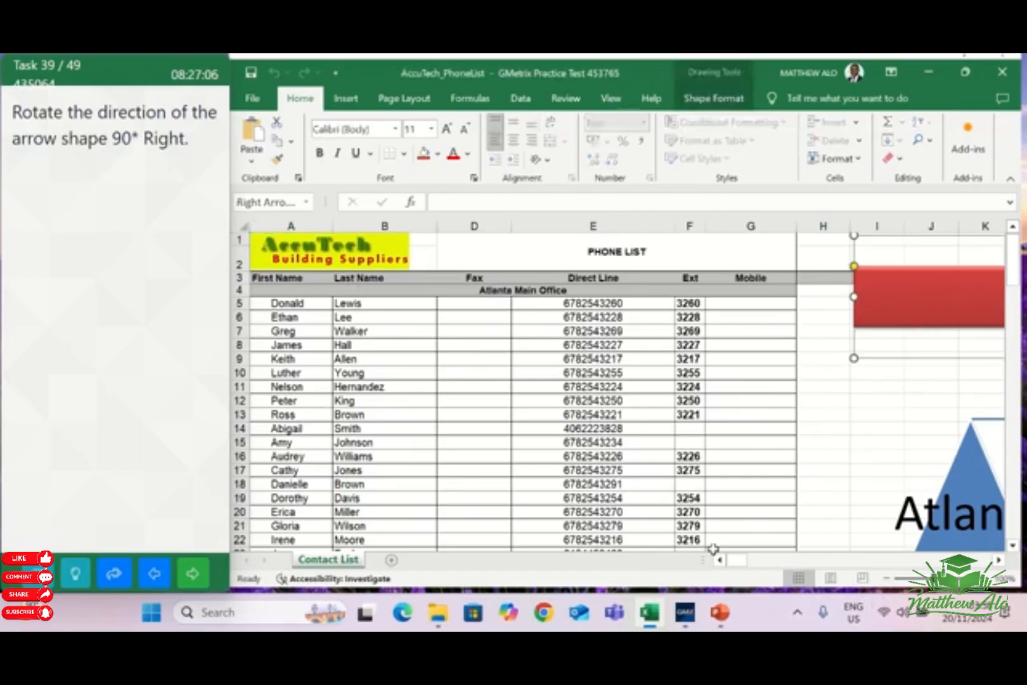
left_click_drag(735, 561, 746, 566)
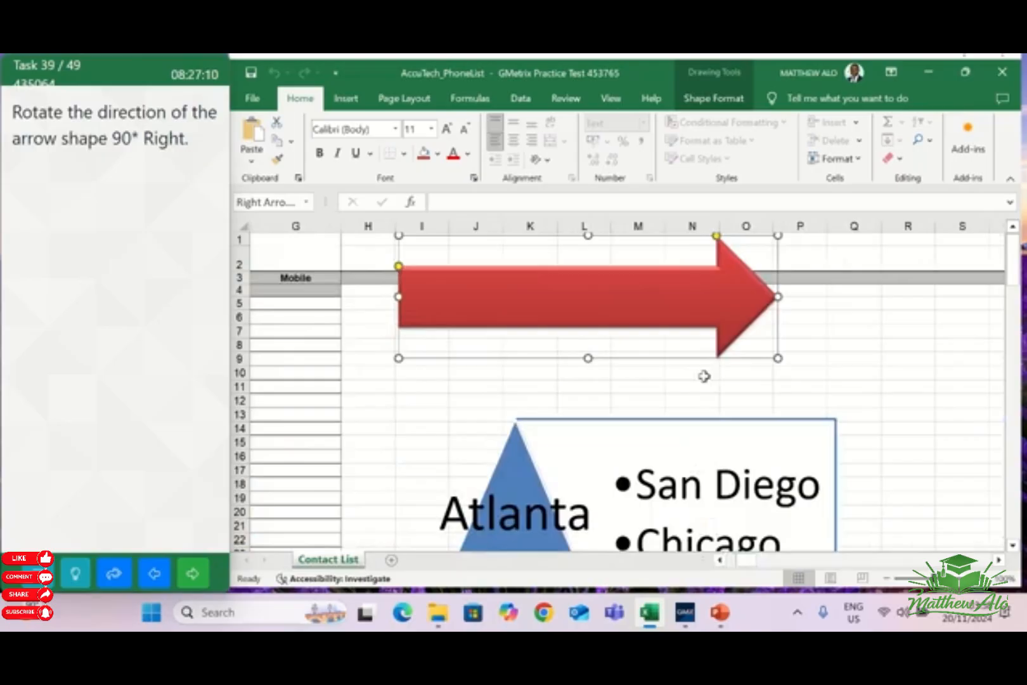
left_click(714, 105)
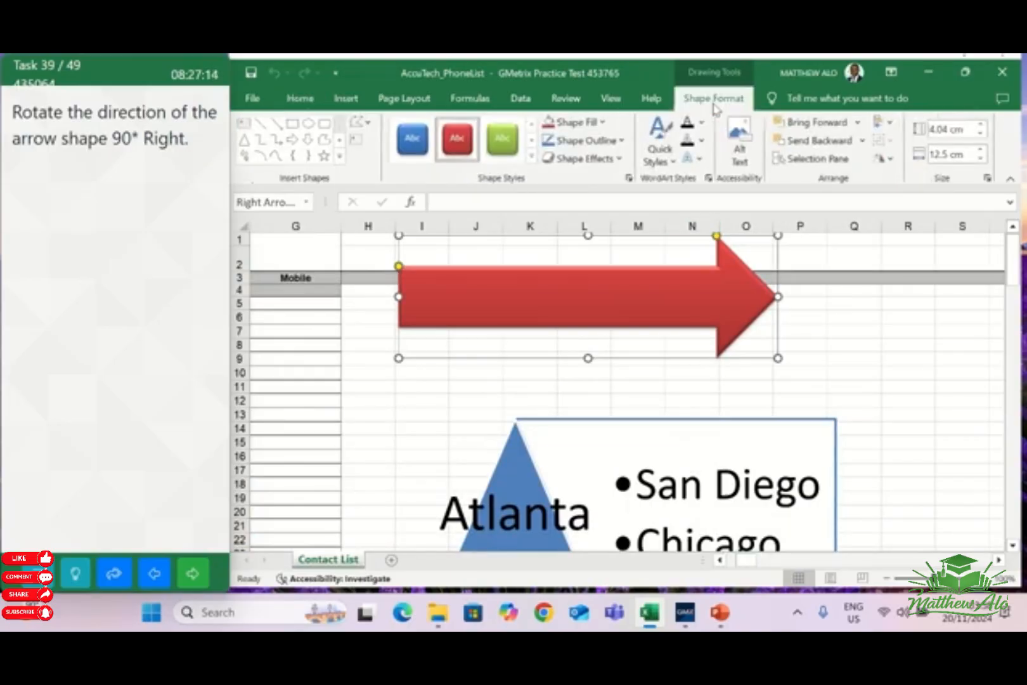
left_click(891, 164)
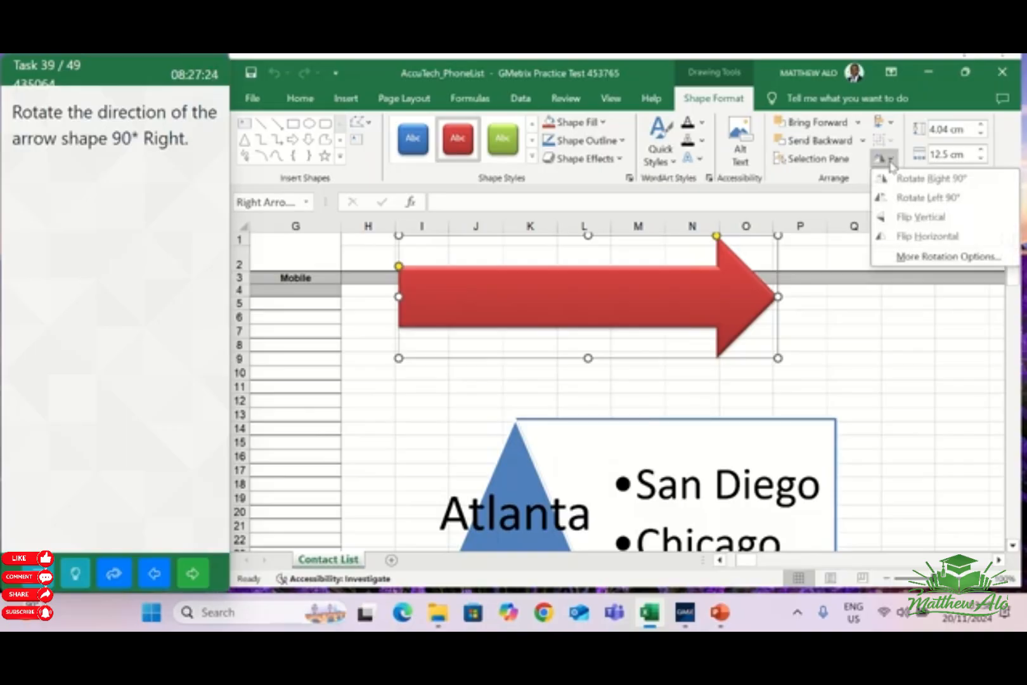
left_click(929, 180)
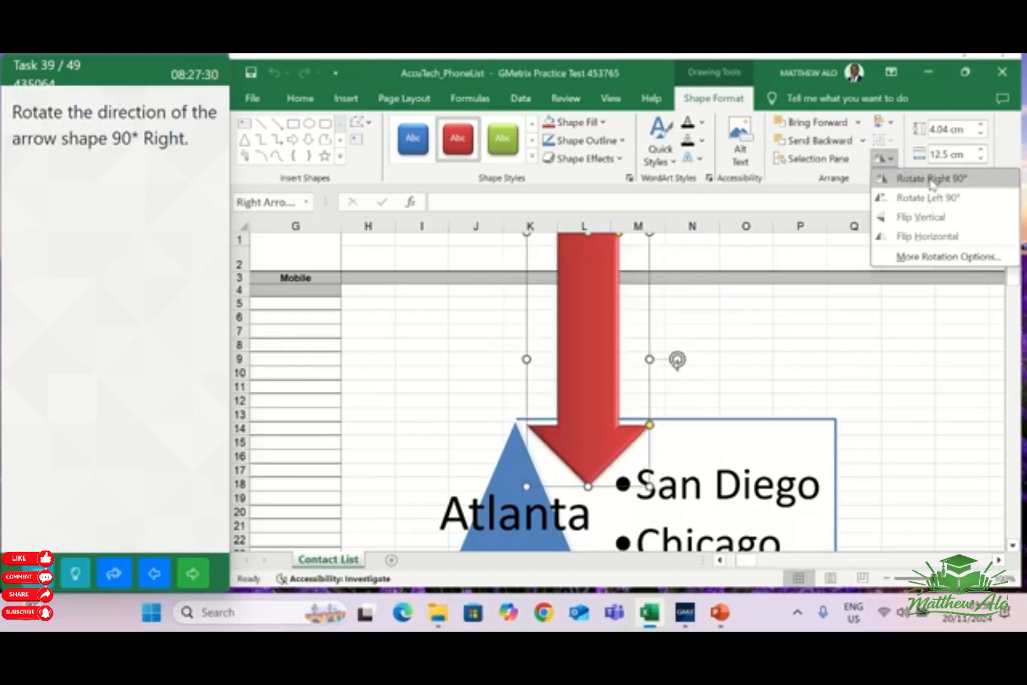
left_click(930, 180)
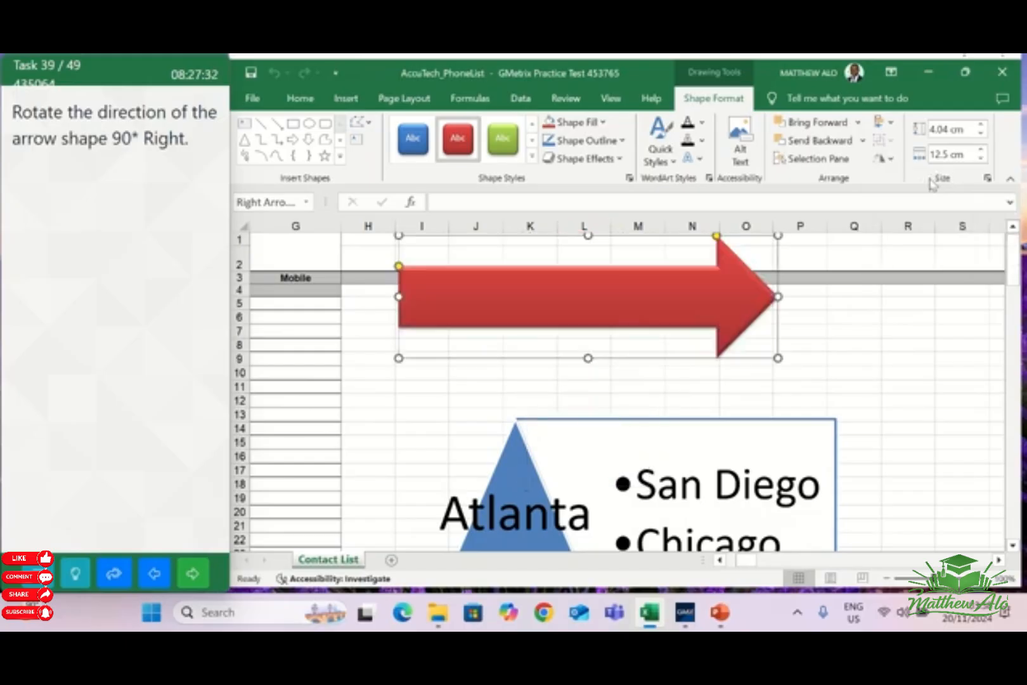
left_click(854, 345)
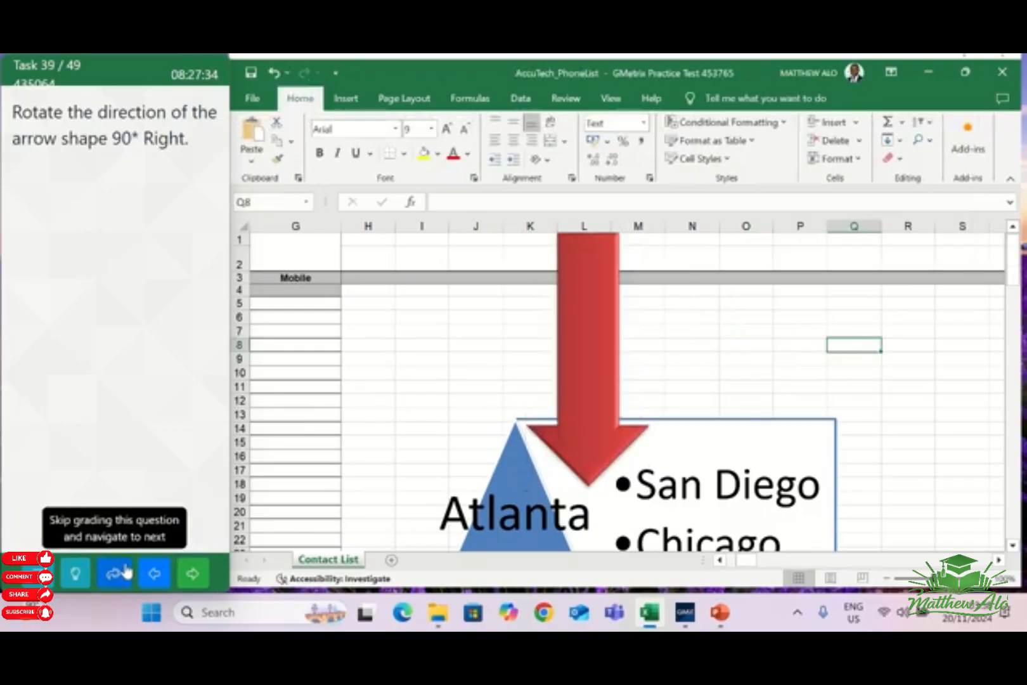
left_click(193, 574)
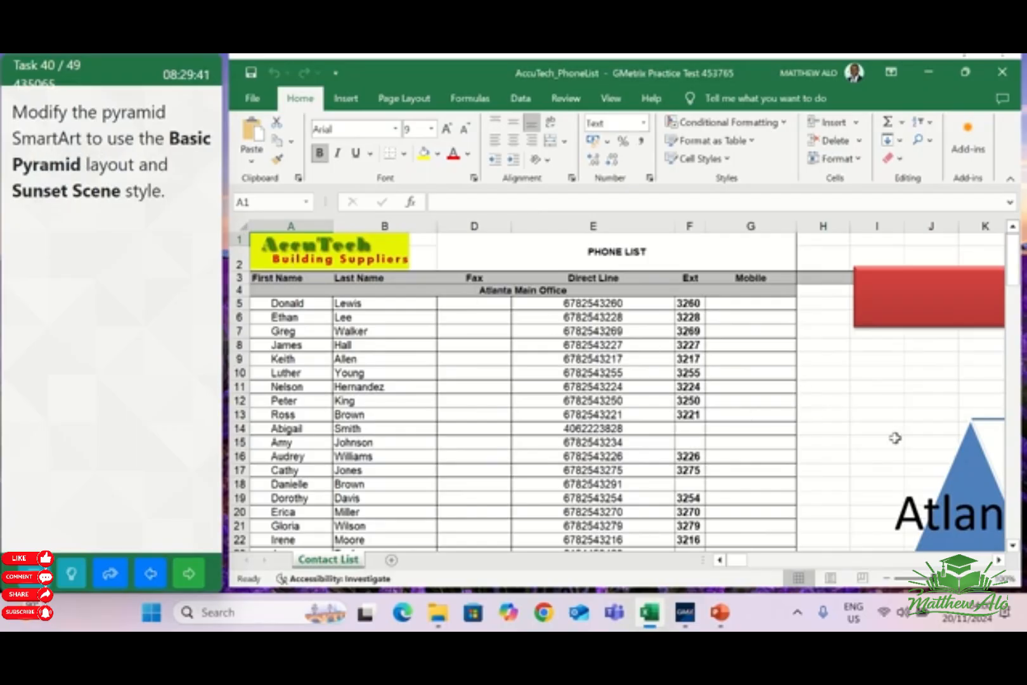
Apply the Sunset Scene style to the pyramid SmartArt in the Contact List worksheet and go on to the next task
mouse_move(737, 568)
left_mouse_down()
mouse_move(752, 566)
mouse_move(741, 566)
left_mouse_up()
scroll(768, 475, "down", 2)
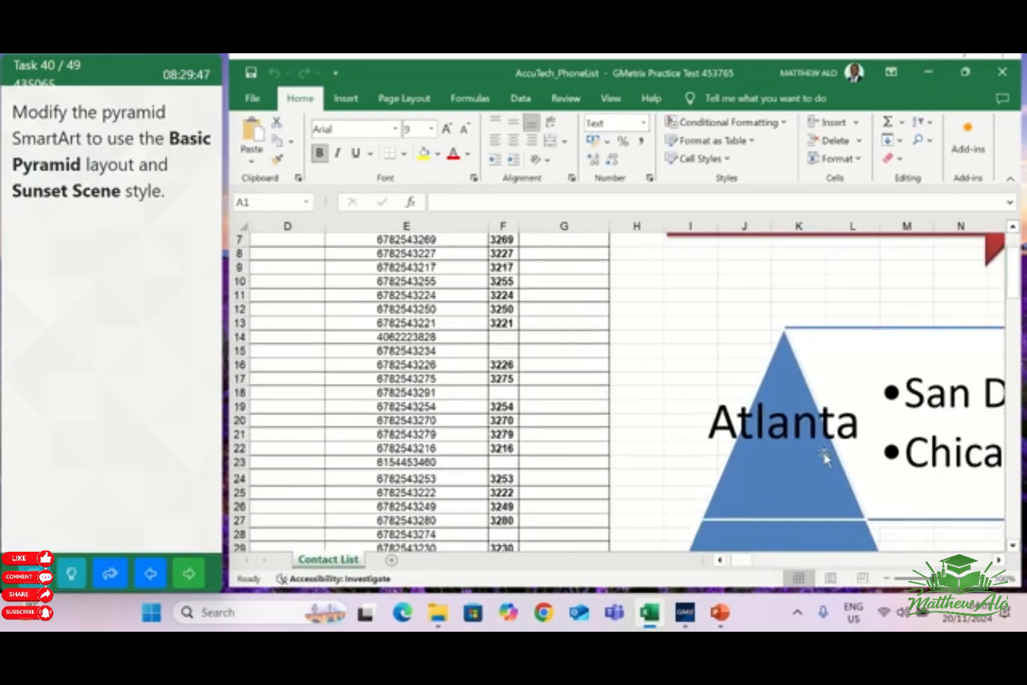
scroll(801, 516, "down", 2)
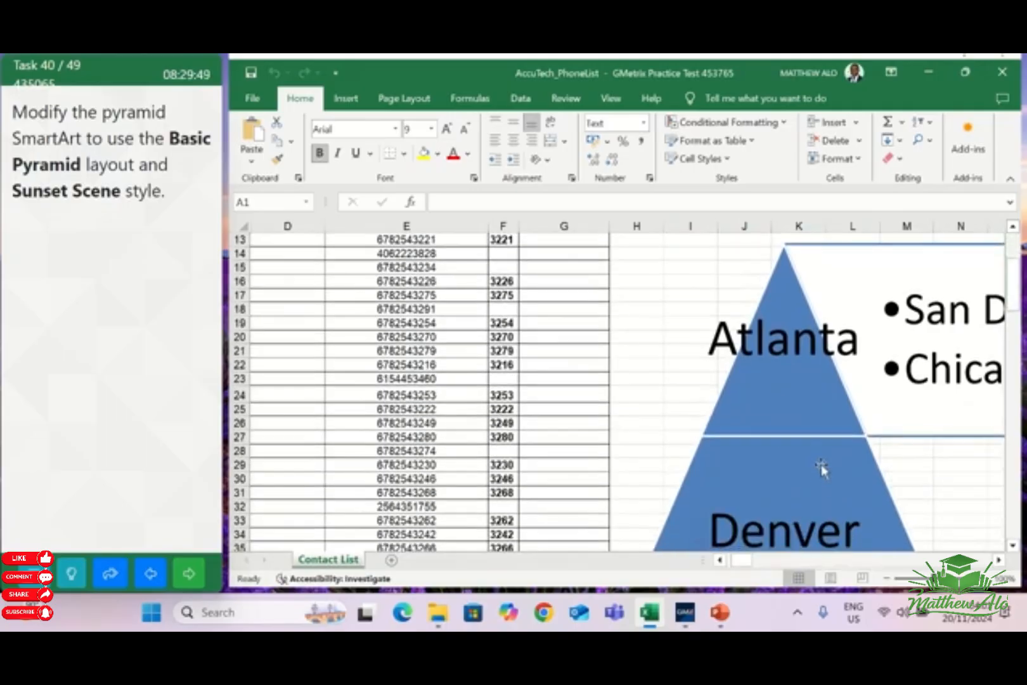
left_click(821, 469)
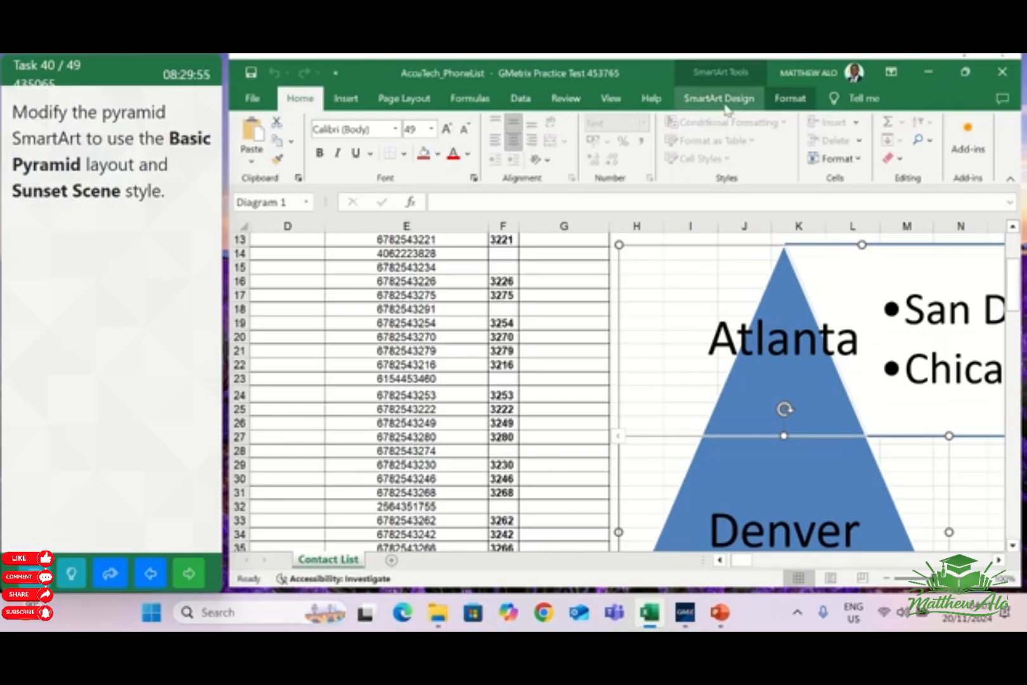
left_click(752, 109)
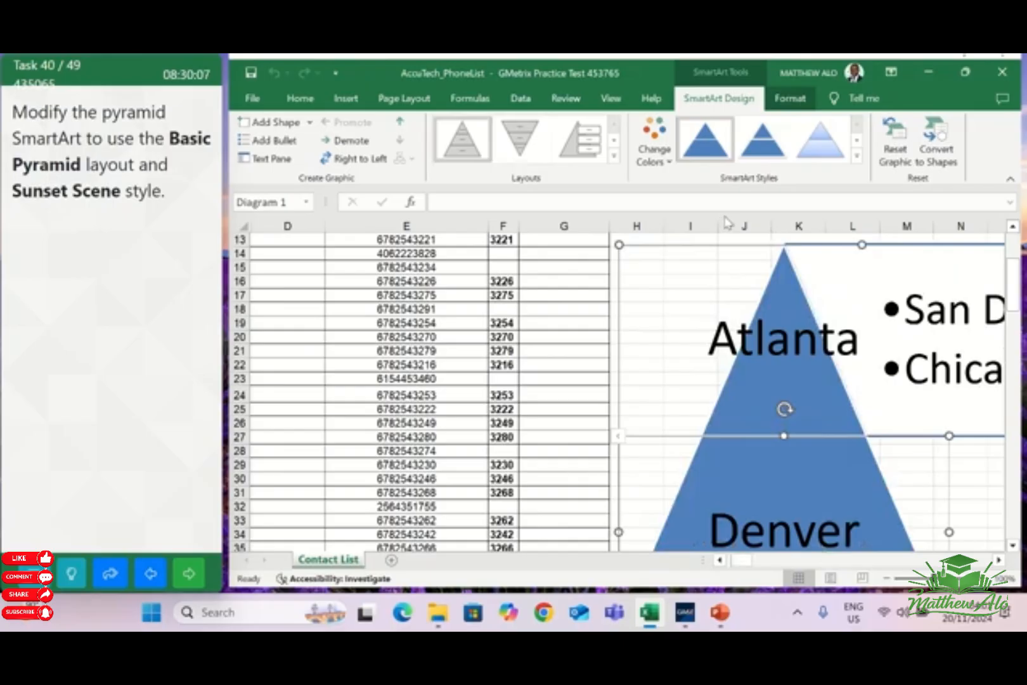
left_click(858, 156)
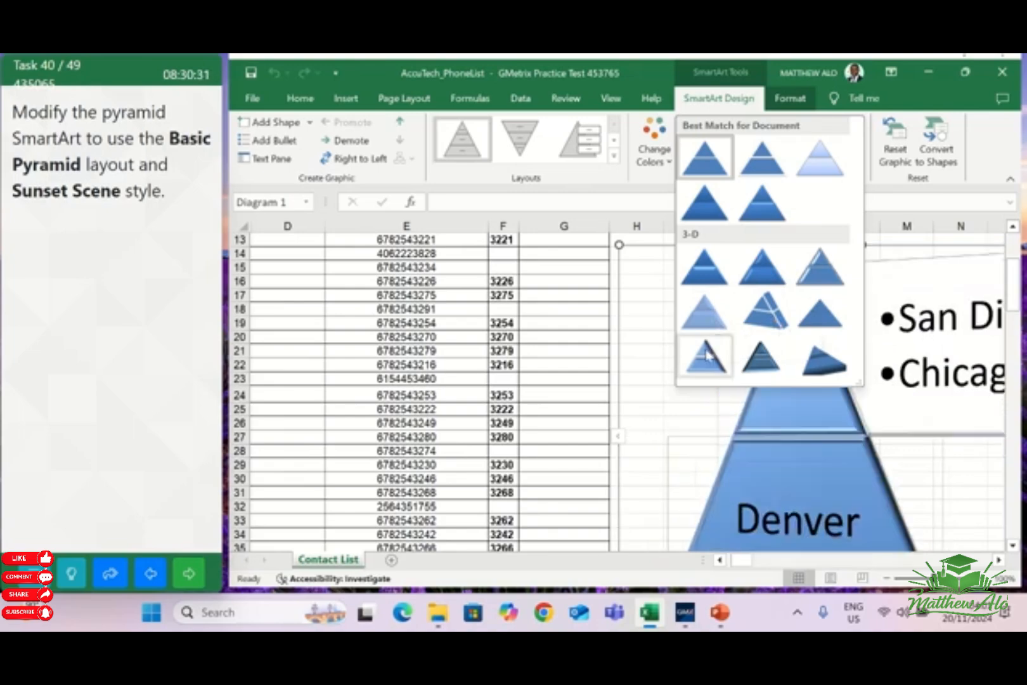
left_click(764, 357)
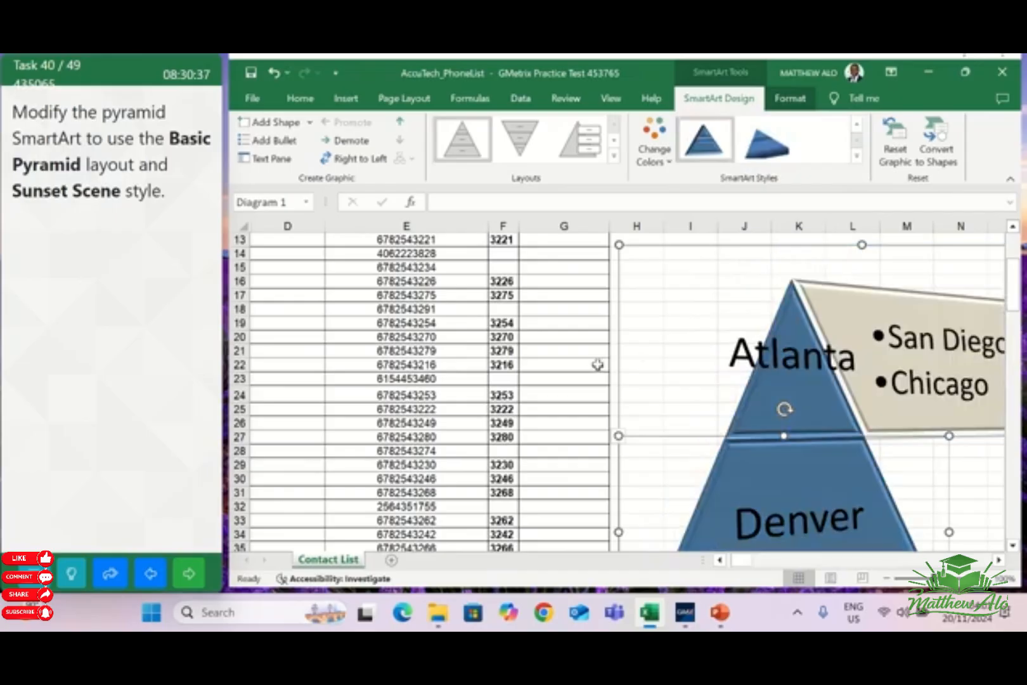
left_click(580, 376)
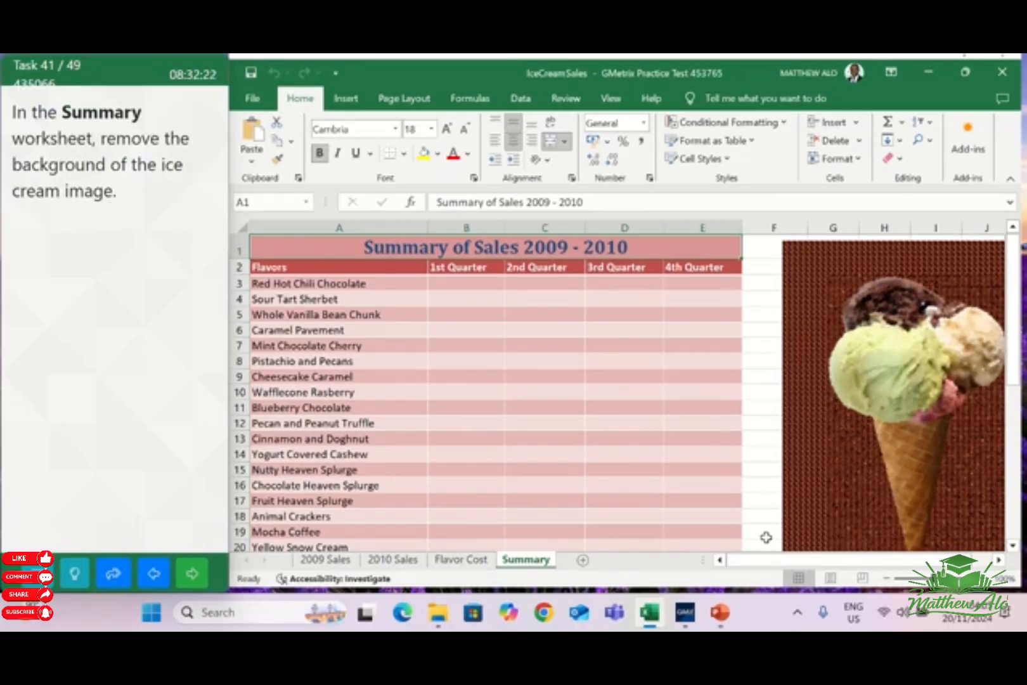
Remove the background of the ice cream image in the Summary worksheet, keep the changes and go on to the next task
left_click_drag(779, 563, 802, 551)
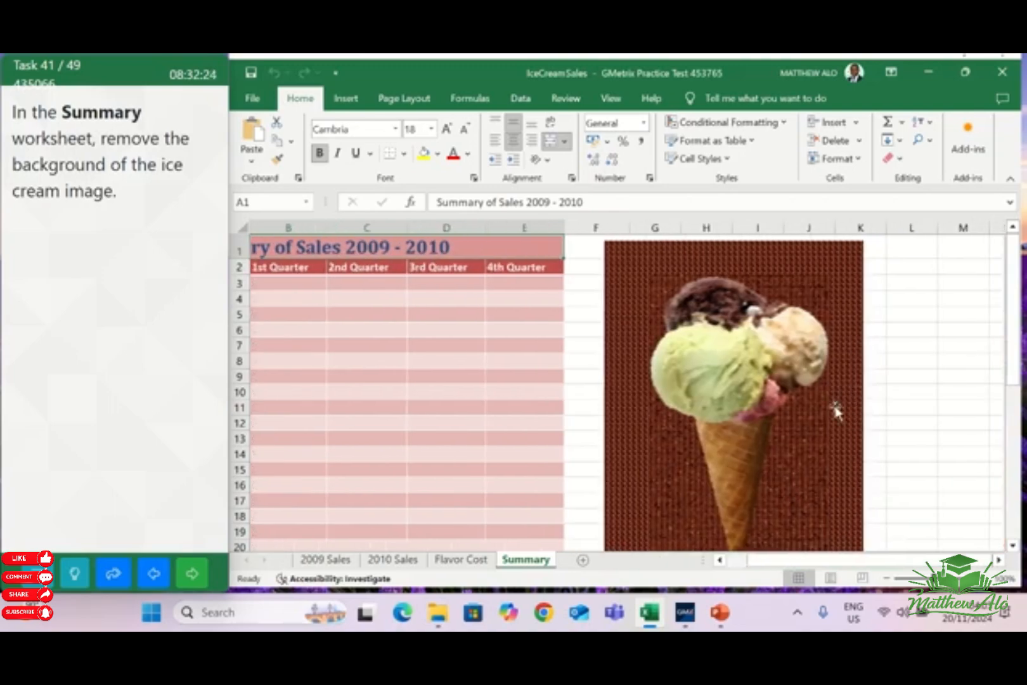
left_click(855, 310)
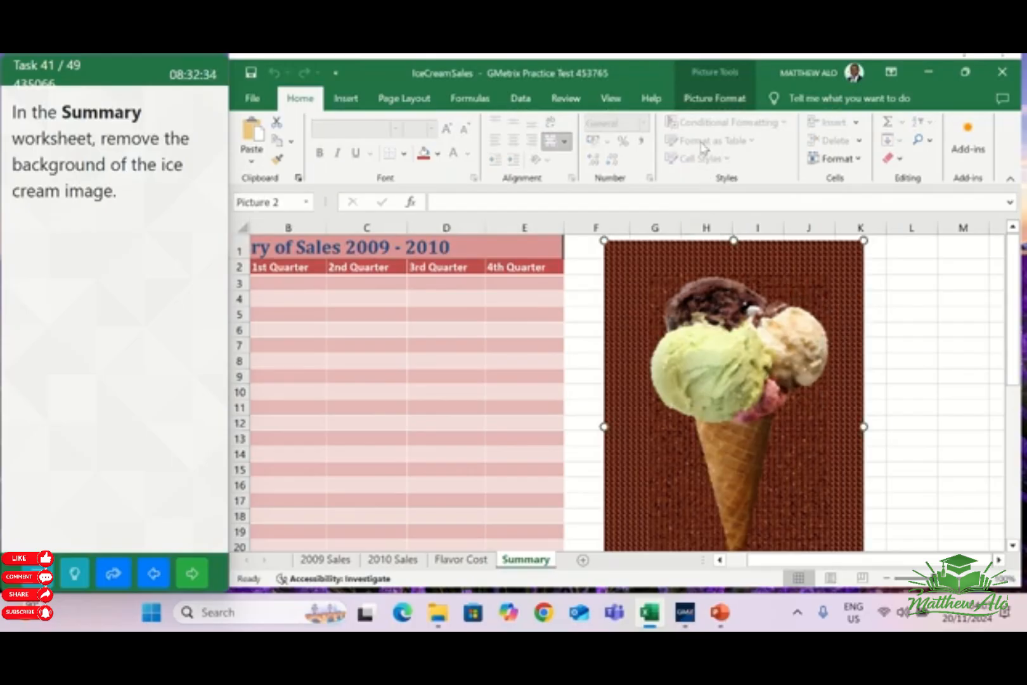
left_click(722, 103)
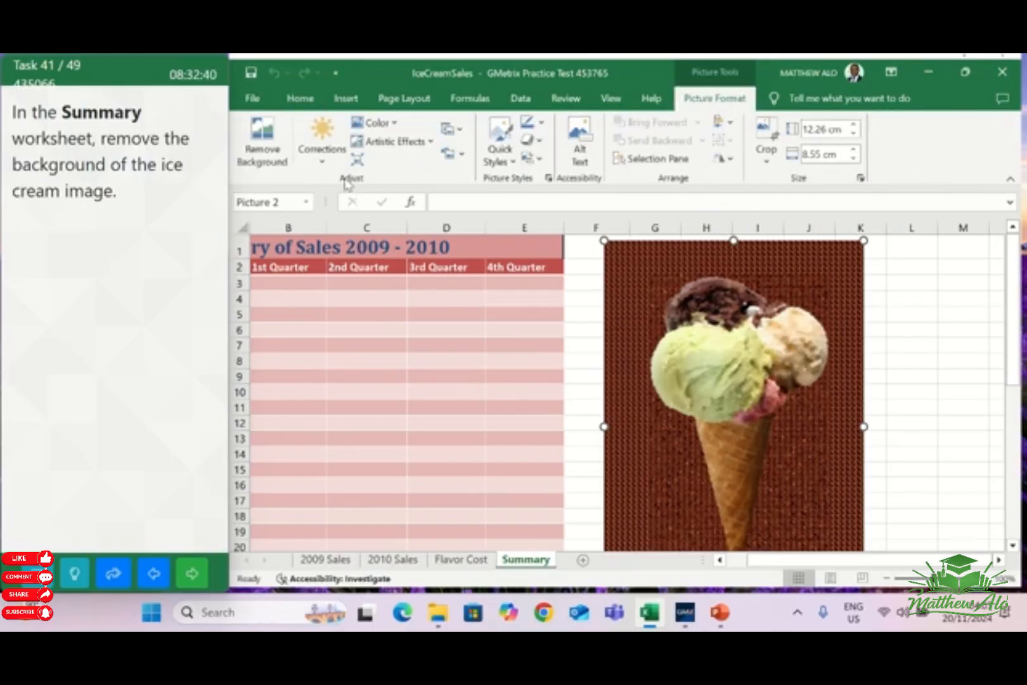
left_click(257, 151)
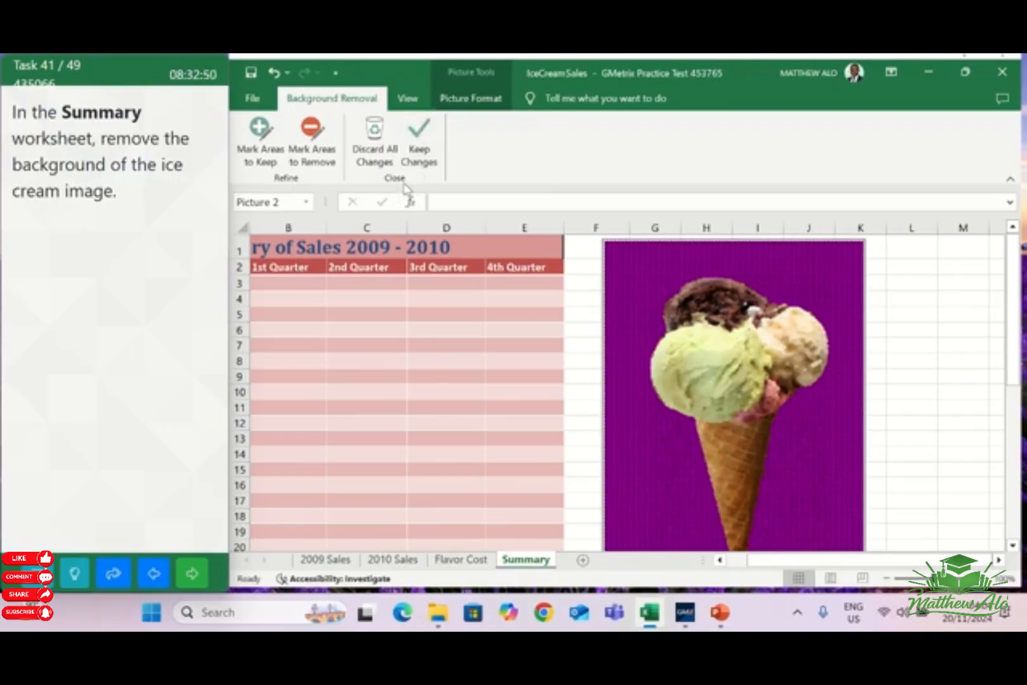
left_click(419, 142)
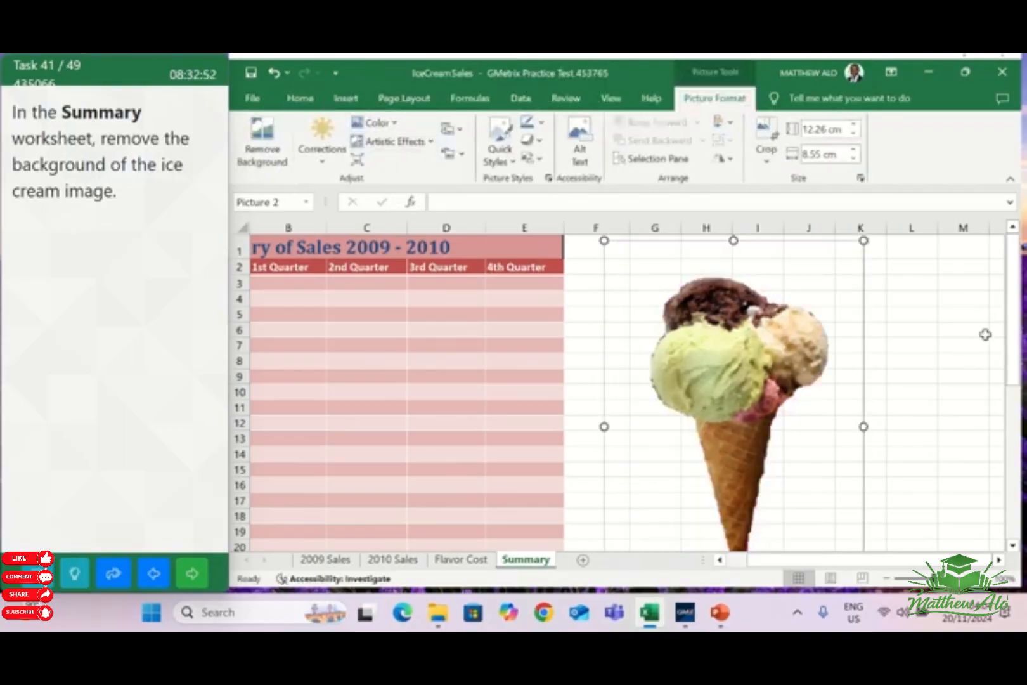
left_click(956, 343)
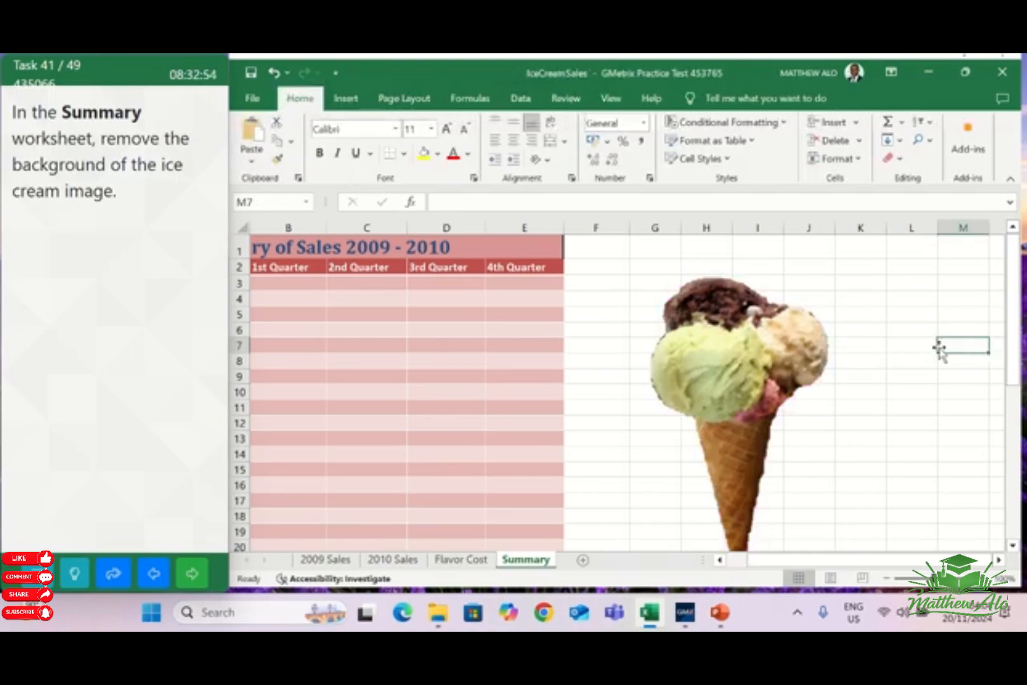
left_click(205, 575)
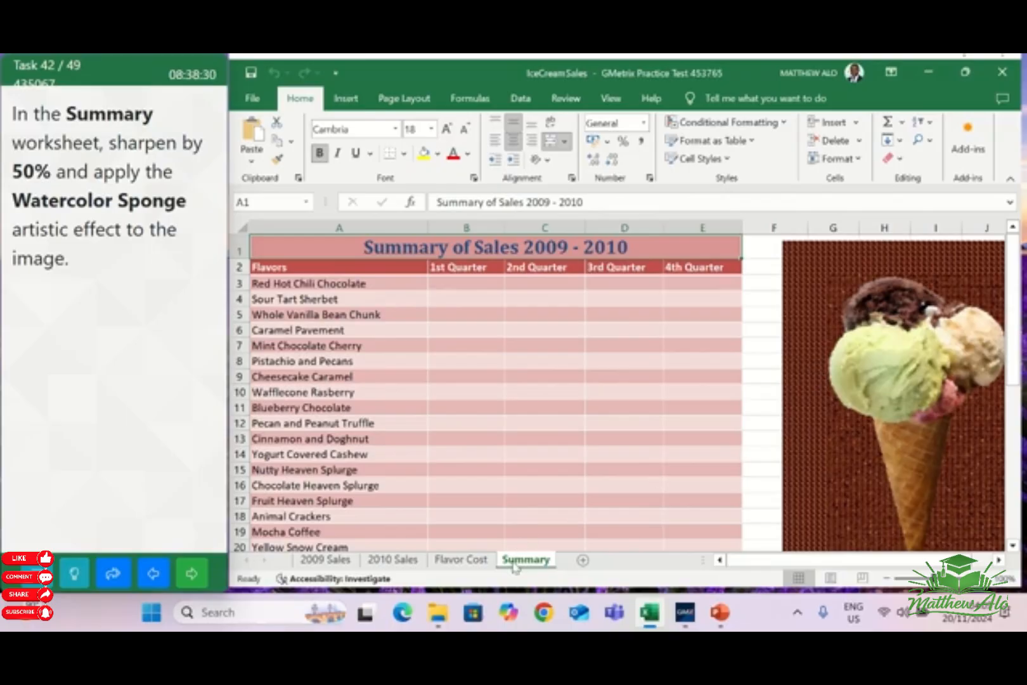
Sharpen the ice cream image in the Summary worksheet by 50% and apply the Watercolor Sponge artistic effect to it
left_click(810, 456)
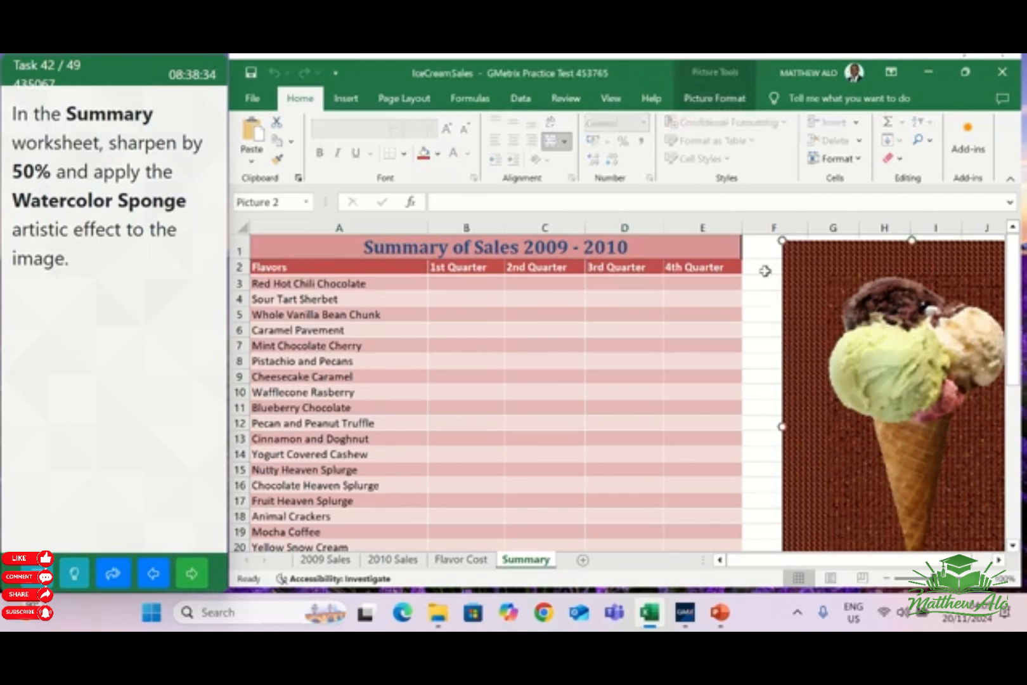
left_click(711, 102)
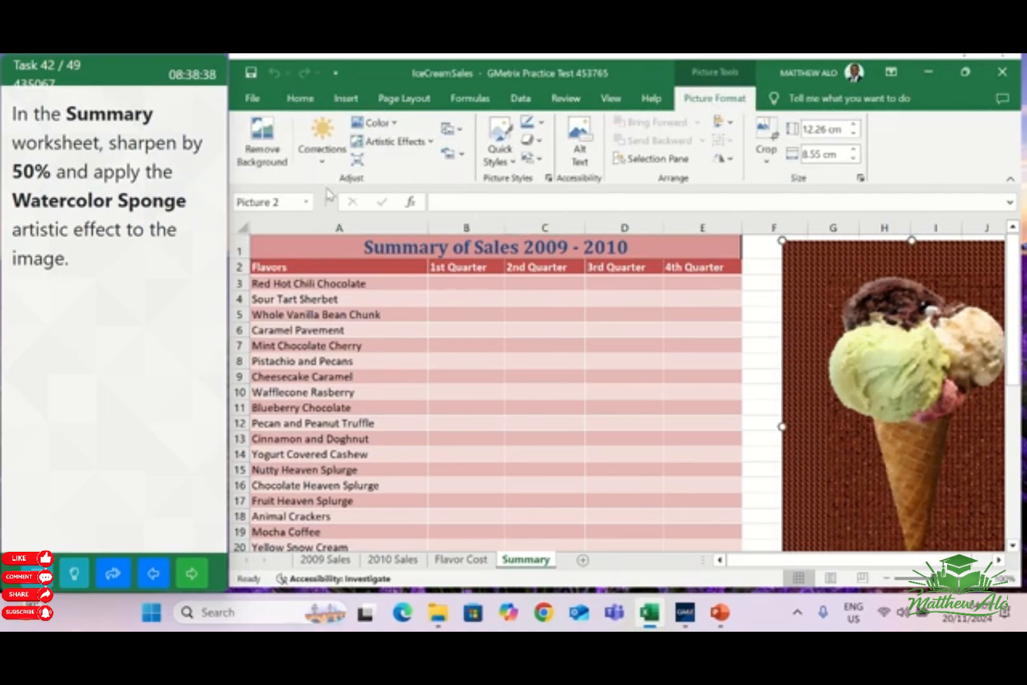
left_click(318, 170)
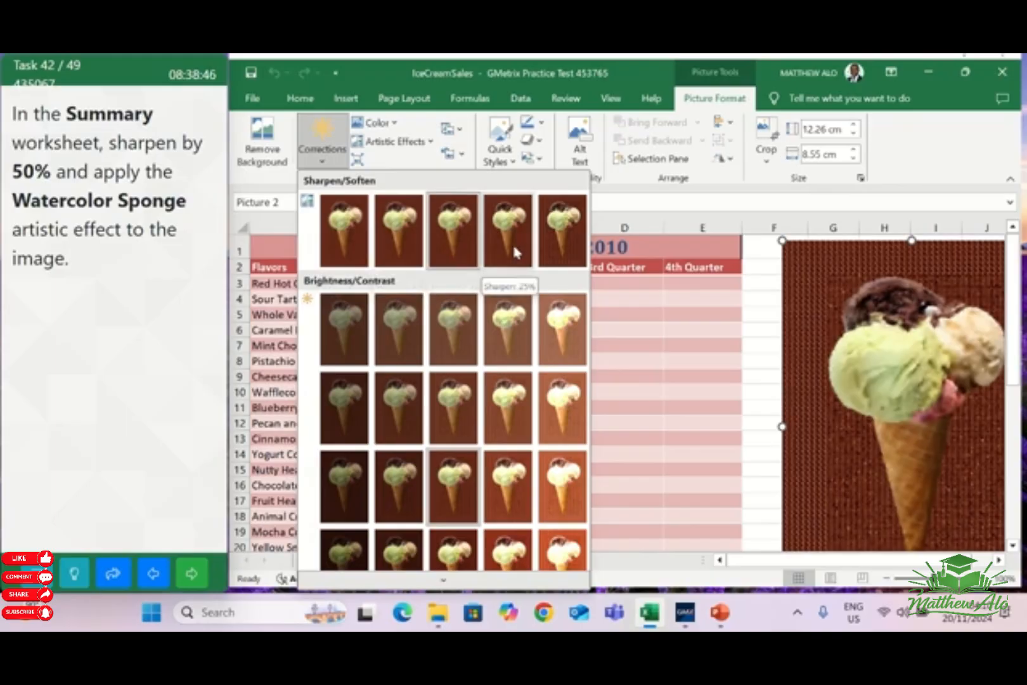
left_click(561, 245)
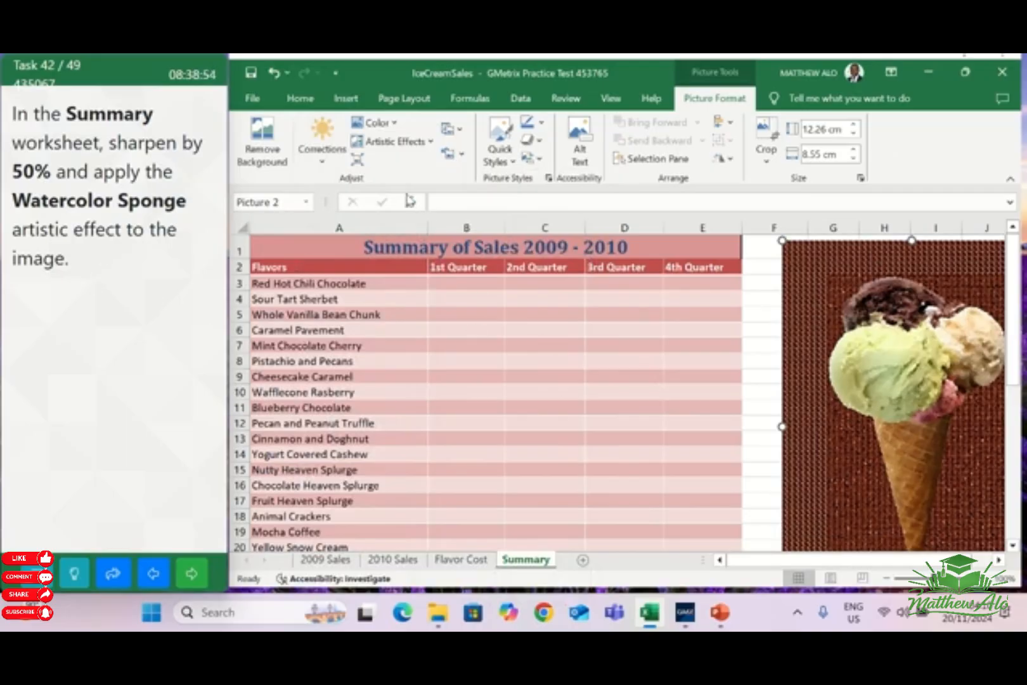
left_click(431, 147)
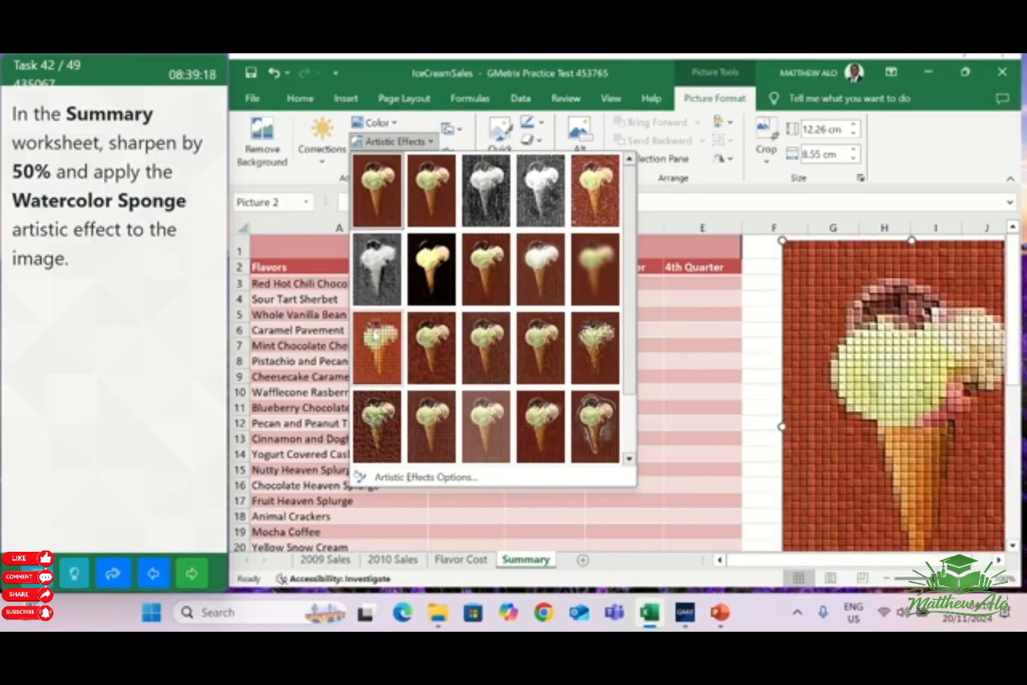
left_click(433, 346)
left_click(674, 369)
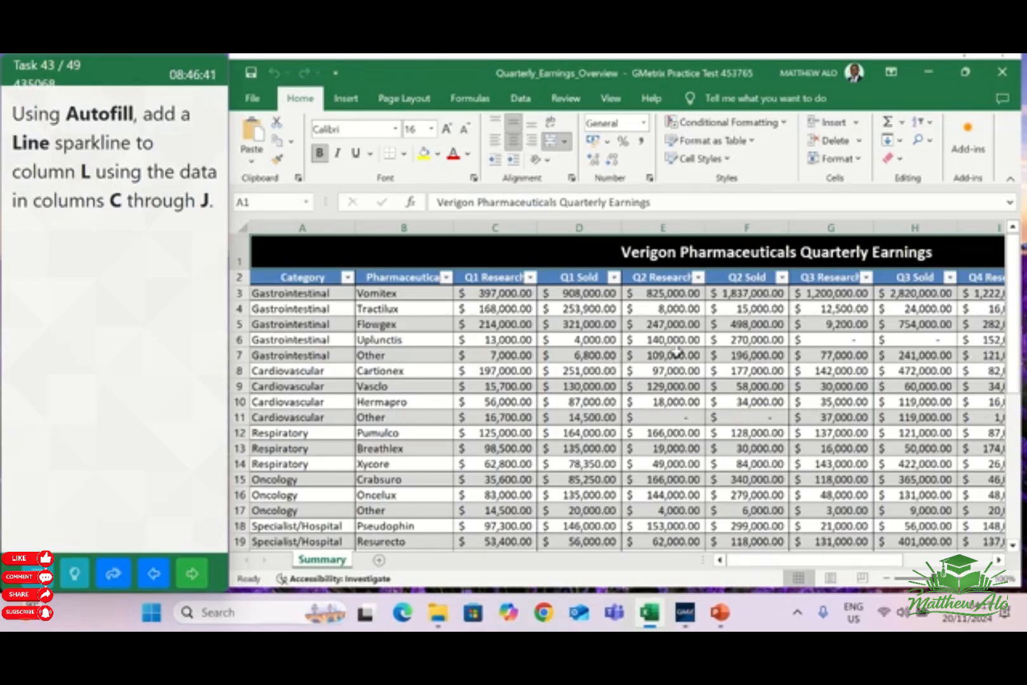
Insert a Line sparkline in cell L3 from the data range C3:J3 and autofill it down column L
left_click(786, 296)
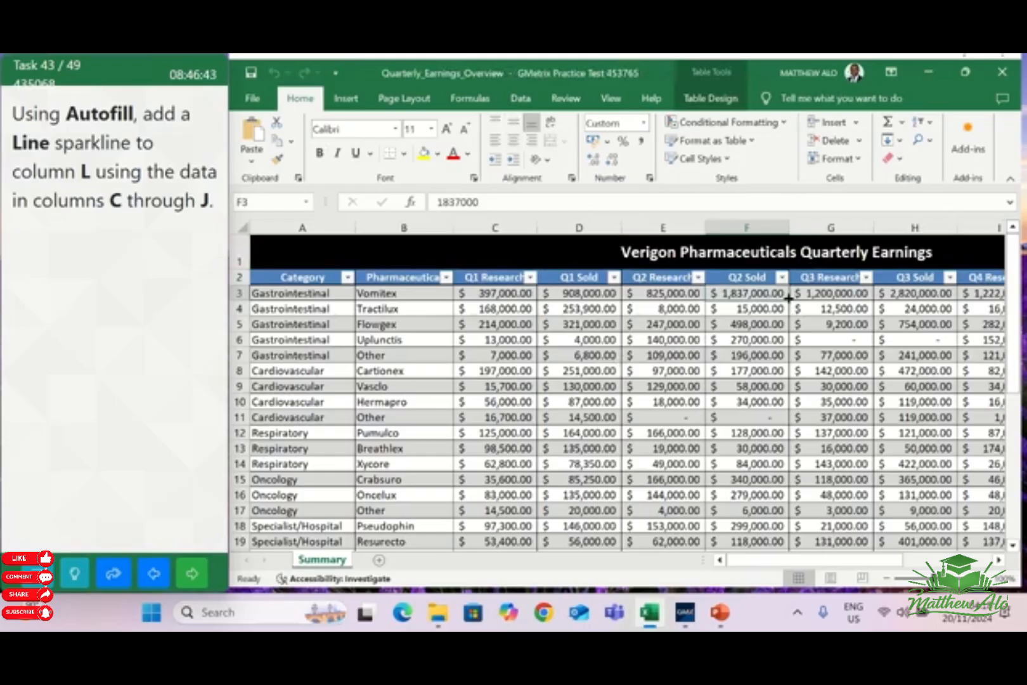
key("Right")
key("Right")
key("Right")
key("Right")
key("Right")
key("Right")
key("Right")
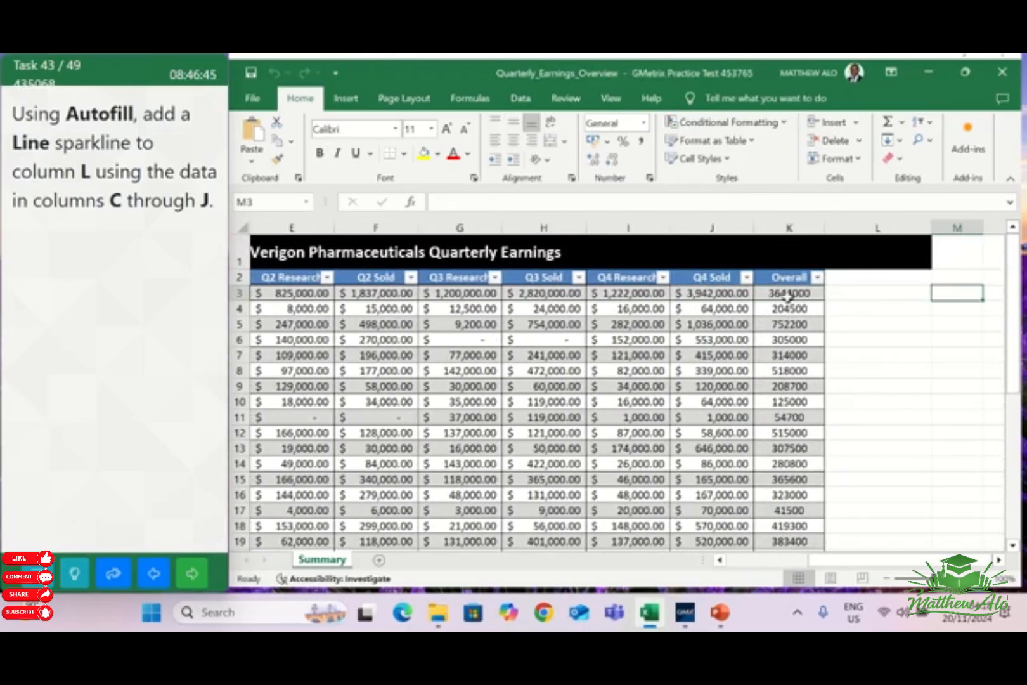
left_click(844, 291)
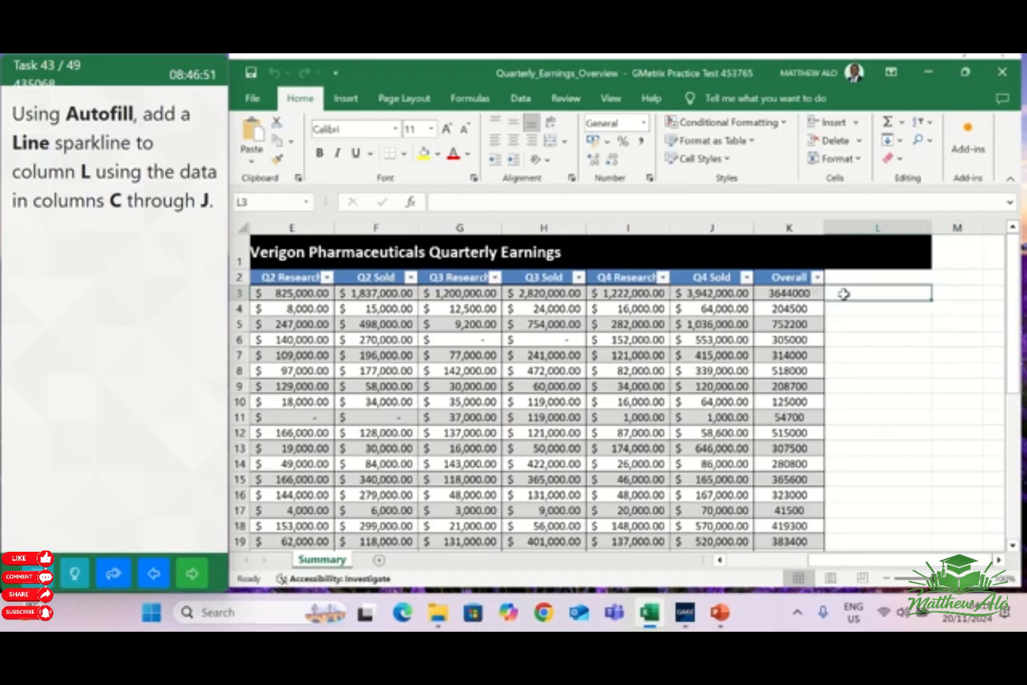
left_click(344, 100)
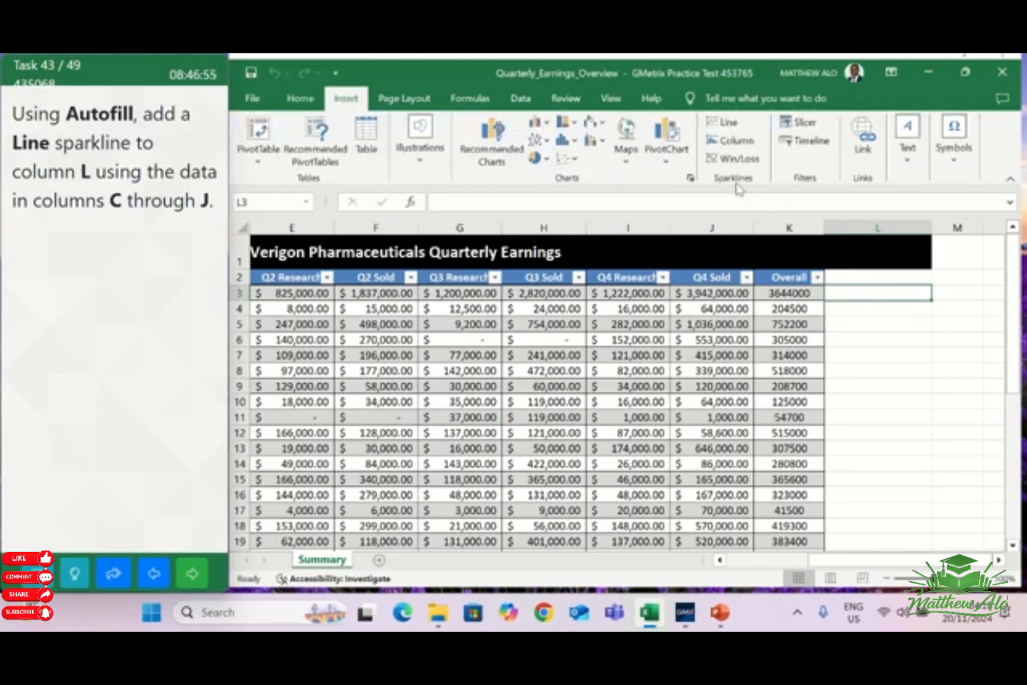
left_click(726, 124)
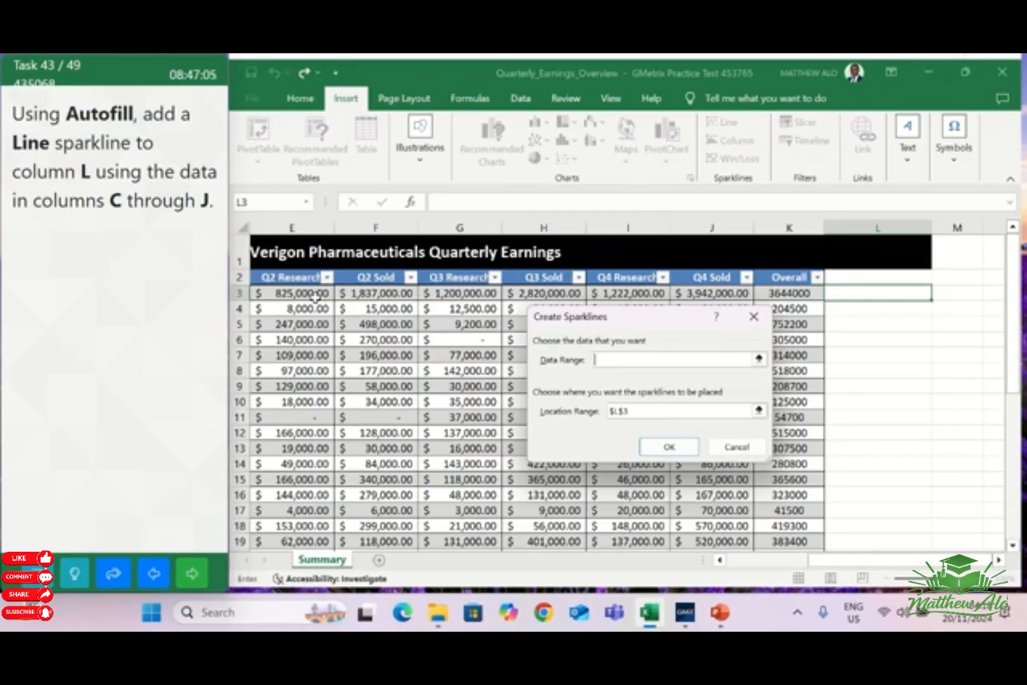
left_click_drag(872, 563, 797, 563)
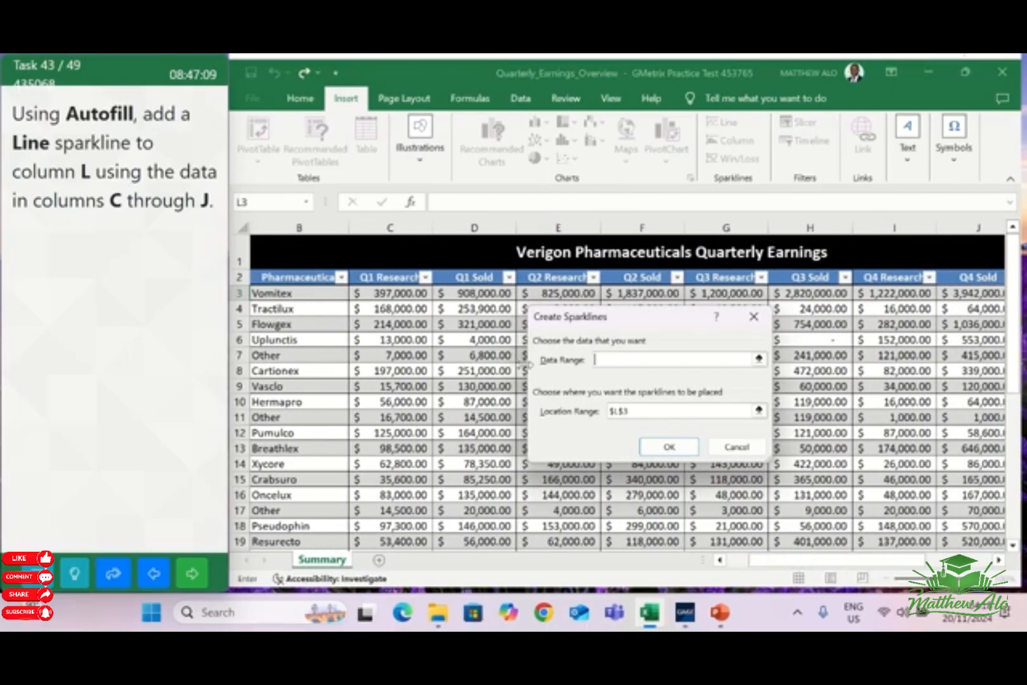
left_click(377, 292)
left_click_drag(376, 292, 804, 293)
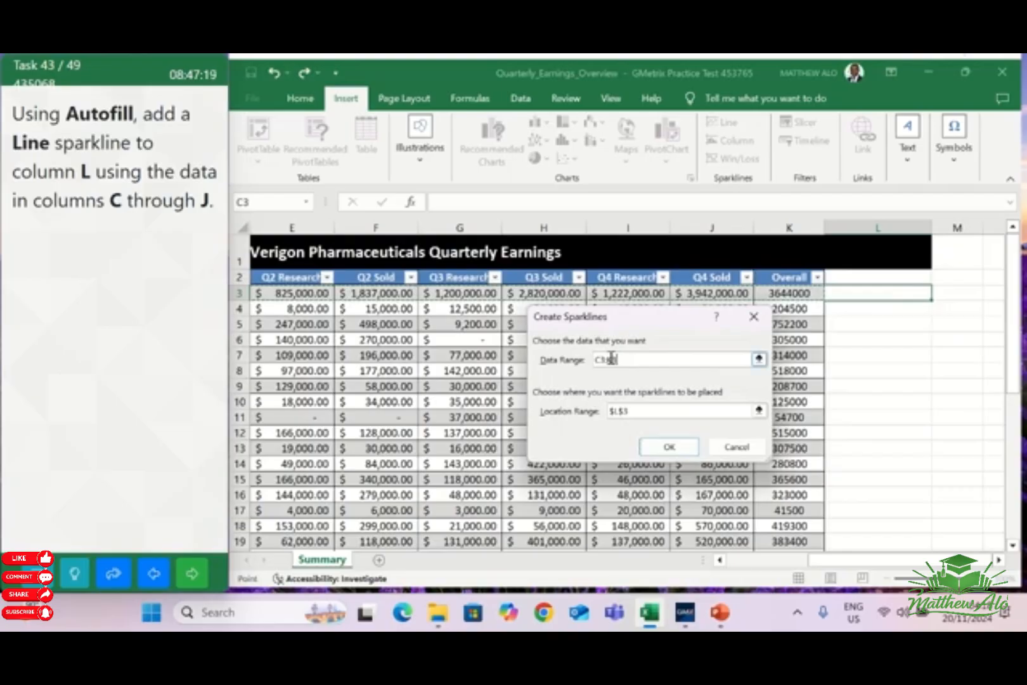
left_click(663, 454)
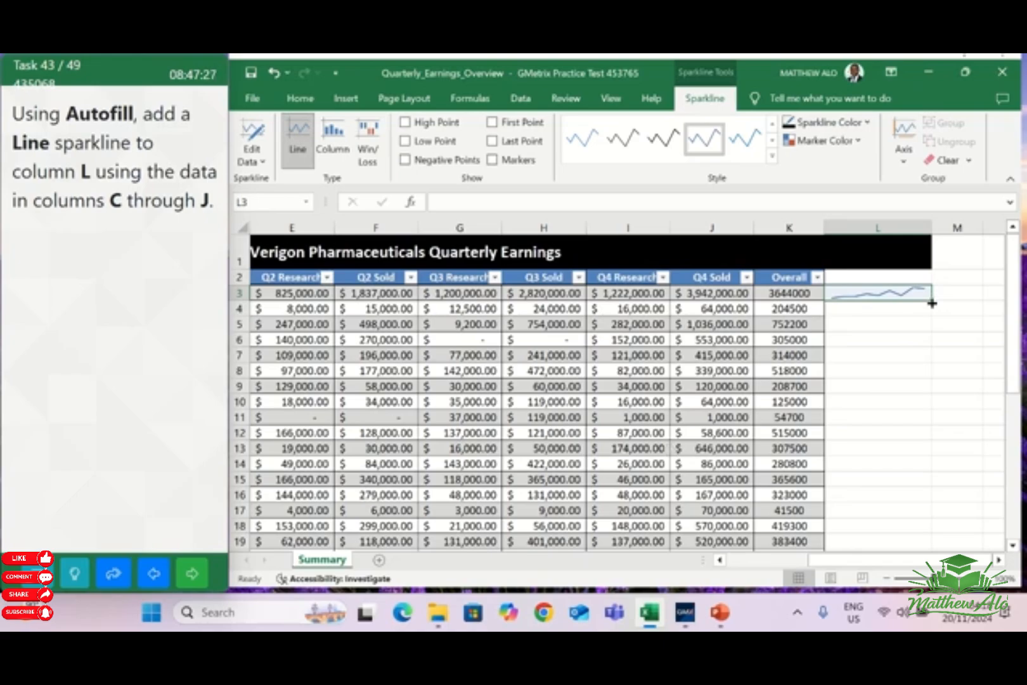
left_click_drag(932, 303, 910, 418)
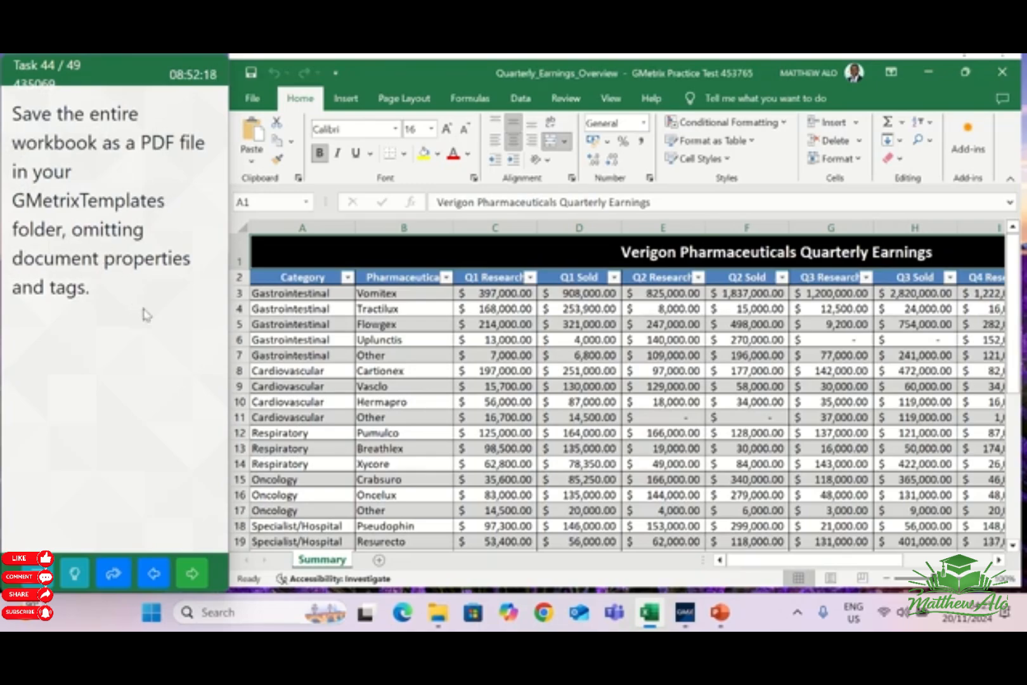
Start saving a copy of the workbook and choose the GMetrixTemplates folder in Documents as its location
left_click(254, 101)
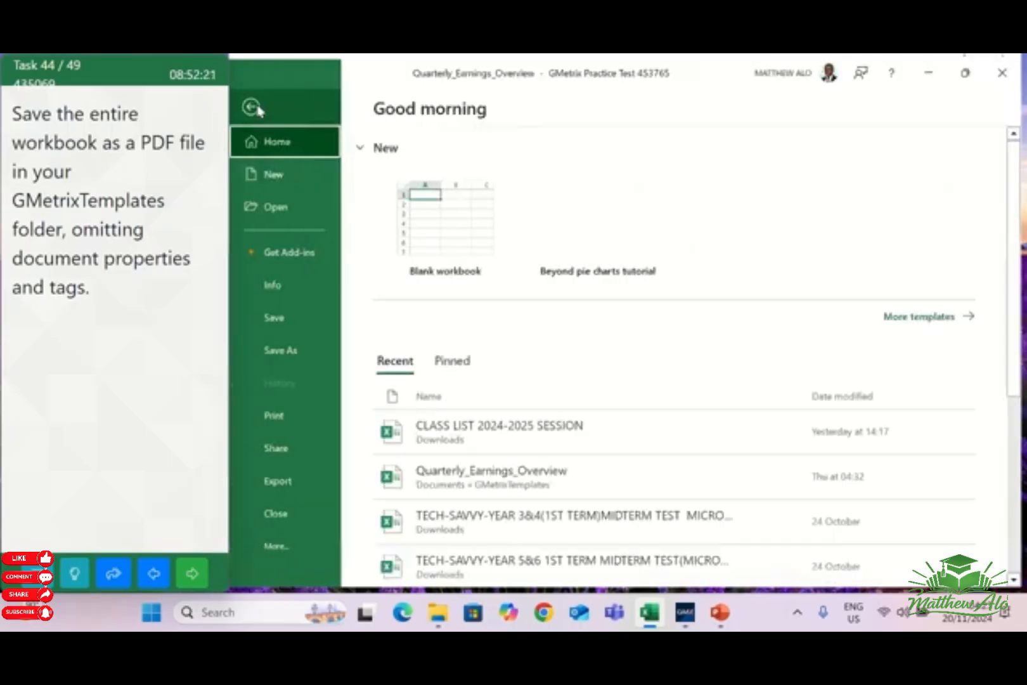
left_click(275, 355)
scroll(468, 479, "down", 3)
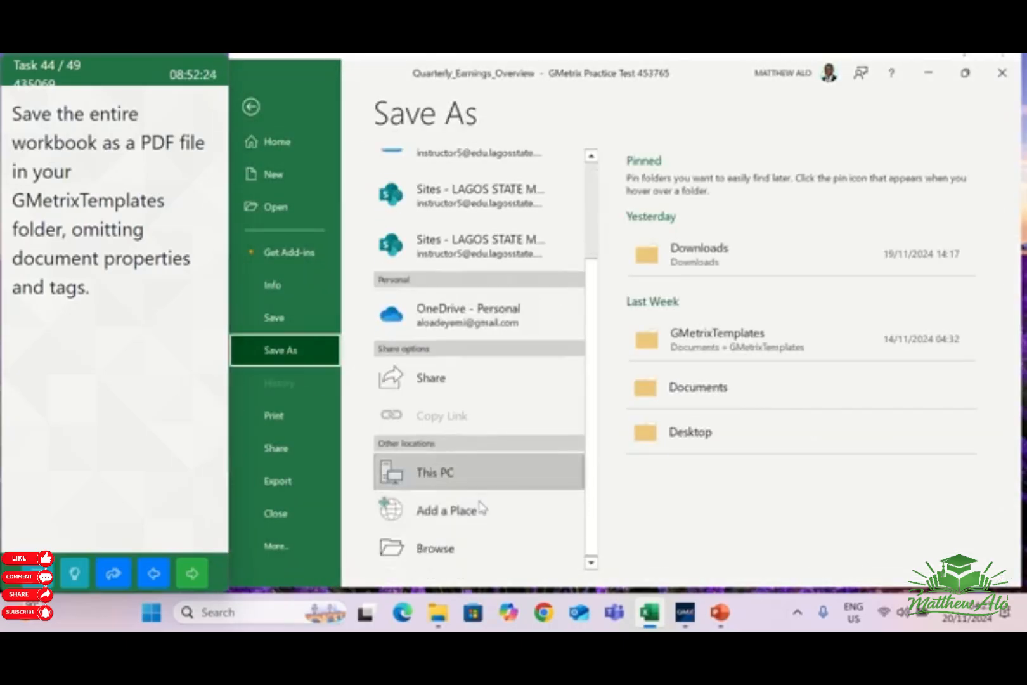
left_click(438, 549)
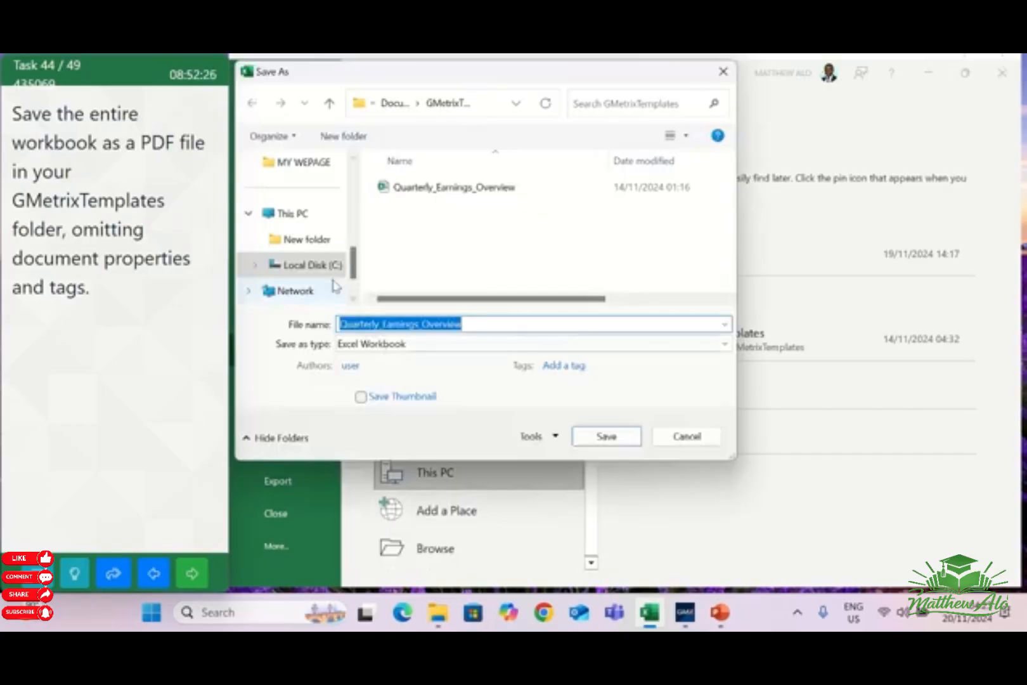
scroll(333, 282, "up", 3)
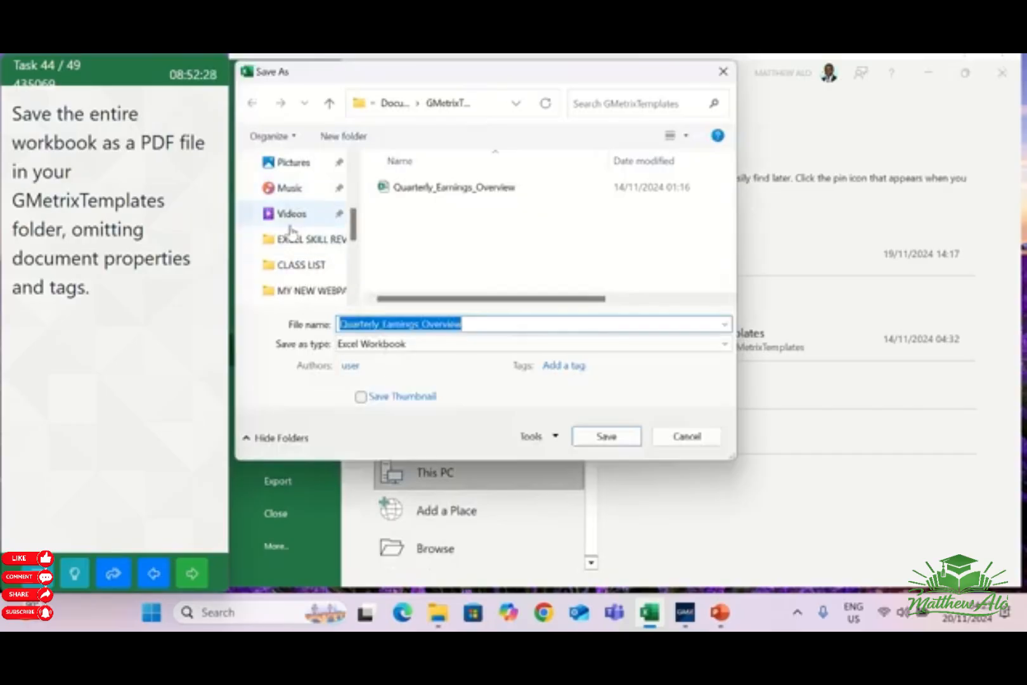
scroll(307, 220, "up", 2)
scroll(298, 228, "up", 2)
scroll(298, 267, "down", 6)
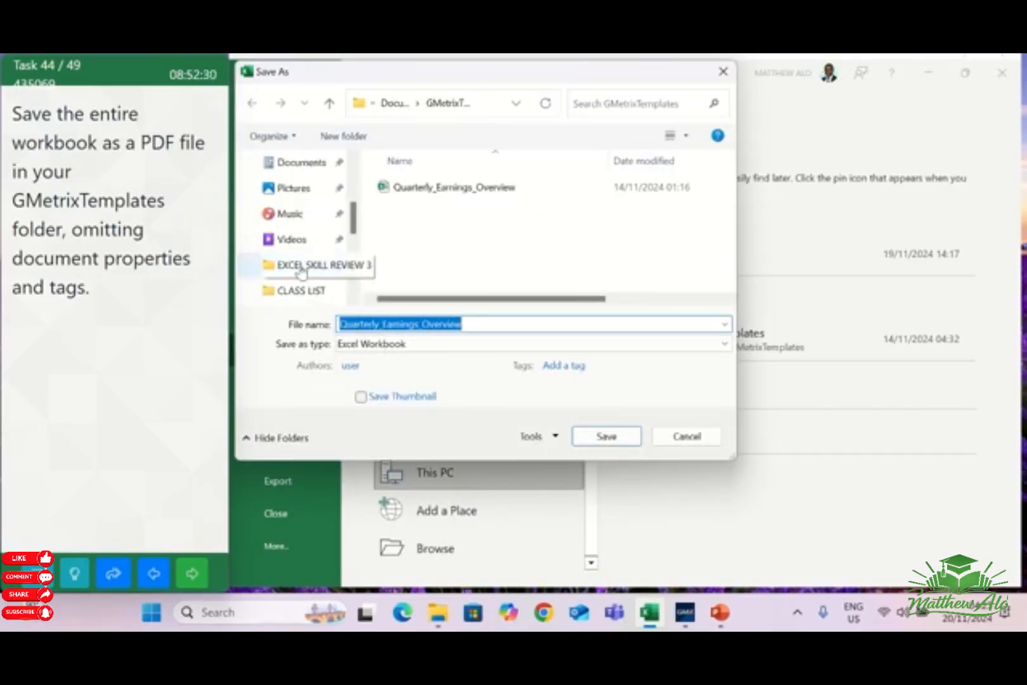
scroll(307, 270, "up", 7)
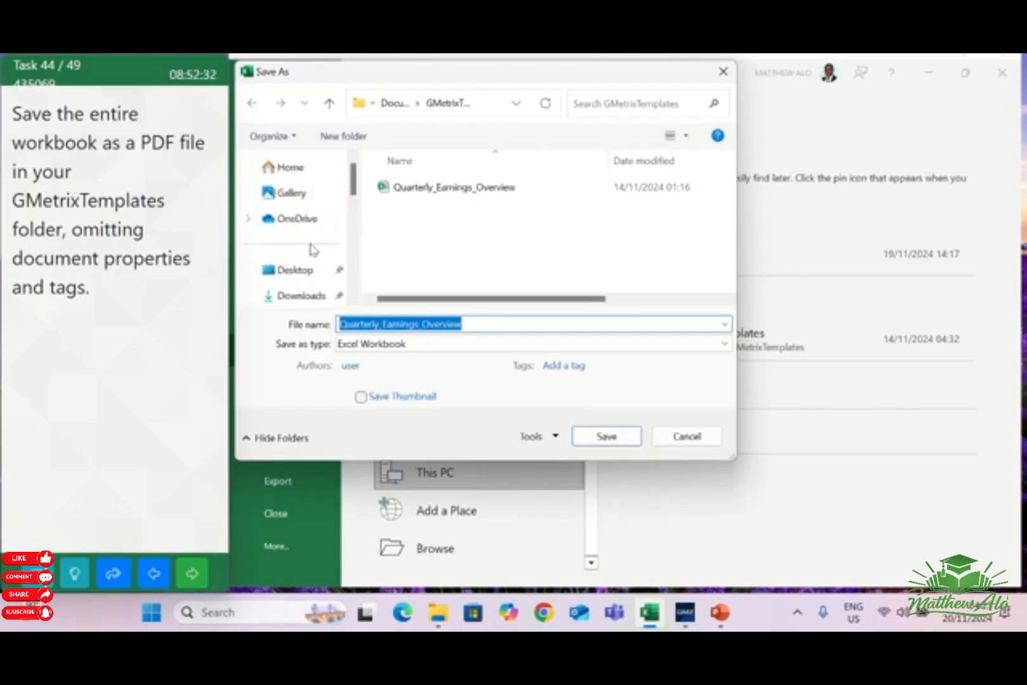
scroll(354, 184, "down", 2)
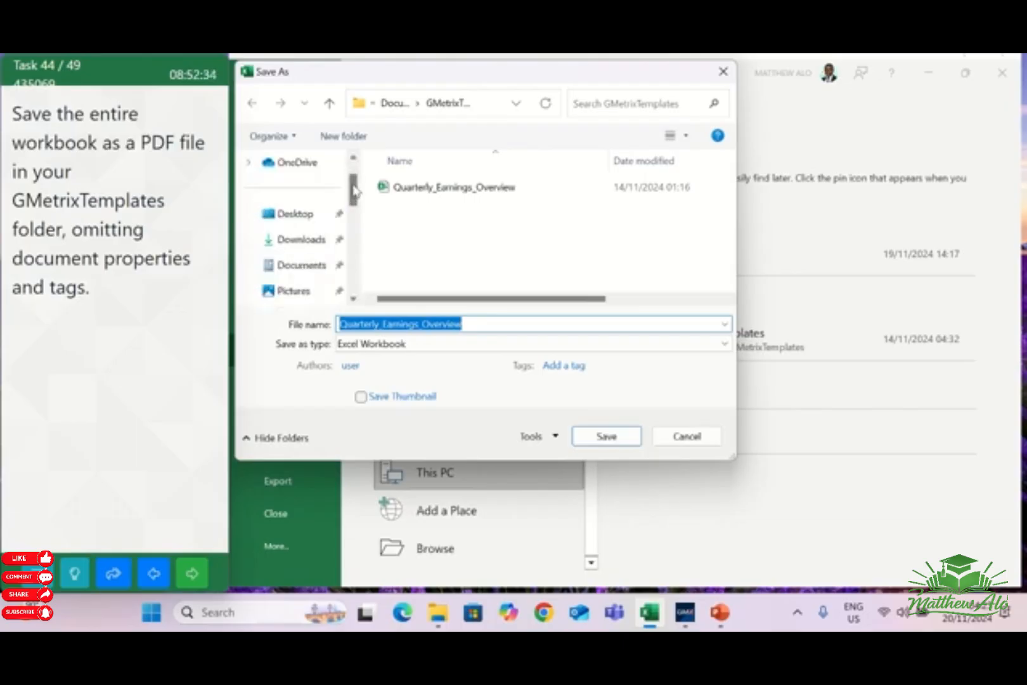
scroll(312, 254, "down", 1)
left_click(306, 241)
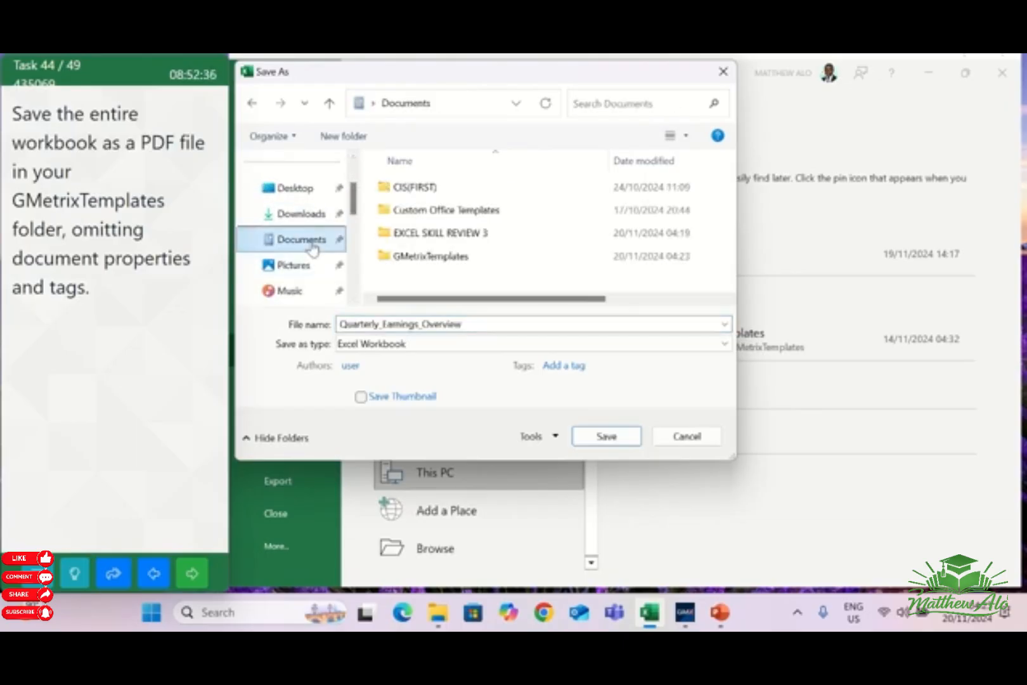
double_click(413, 255)
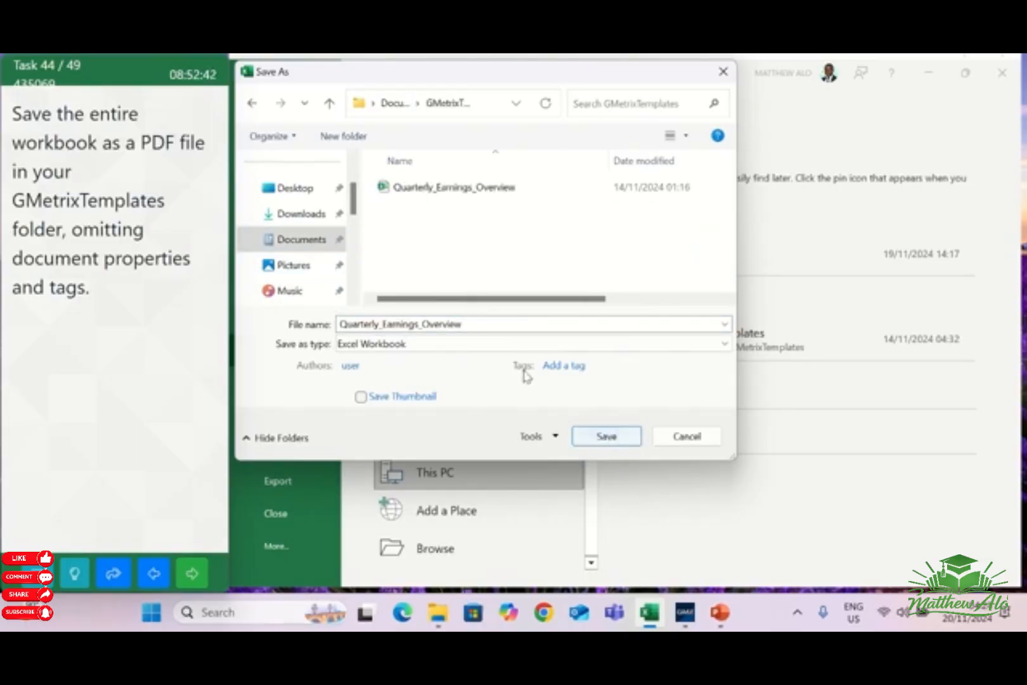
Save Quarterly_Earnings_Overview as a PDF without document properties or document structure tags for accessibility, and go on to the next task
left_click(516, 346)
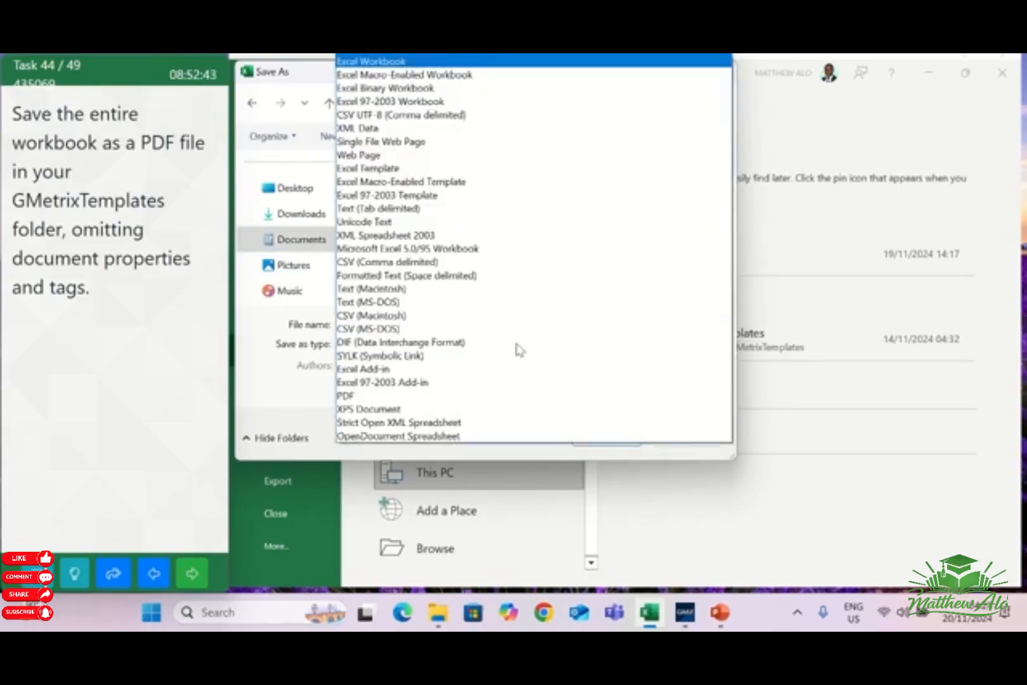
left_click(355, 395)
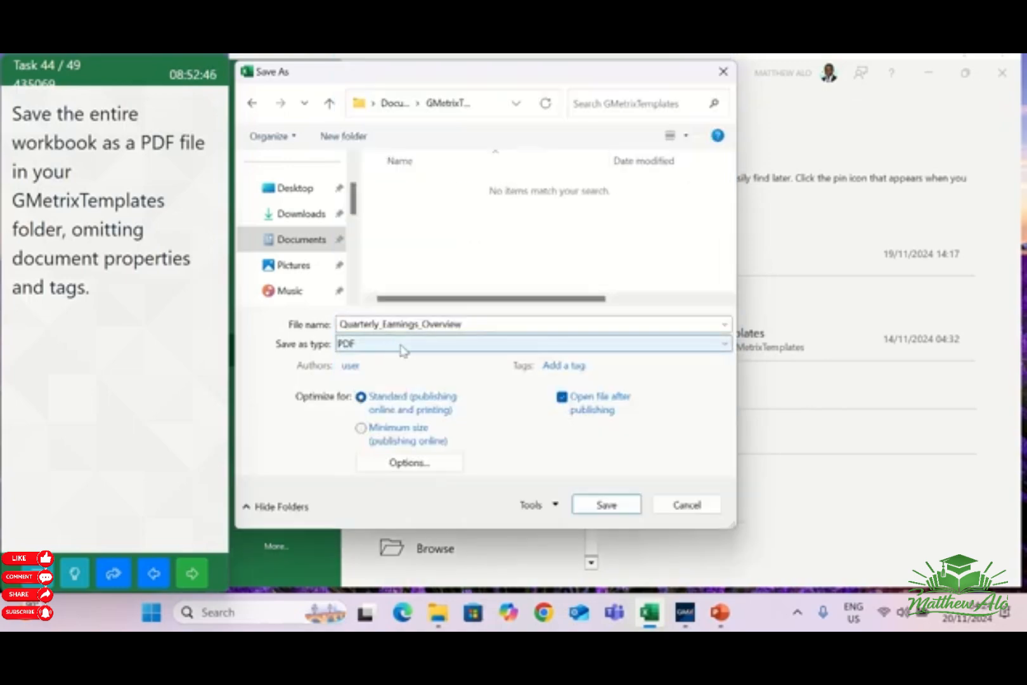
left_click(388, 465)
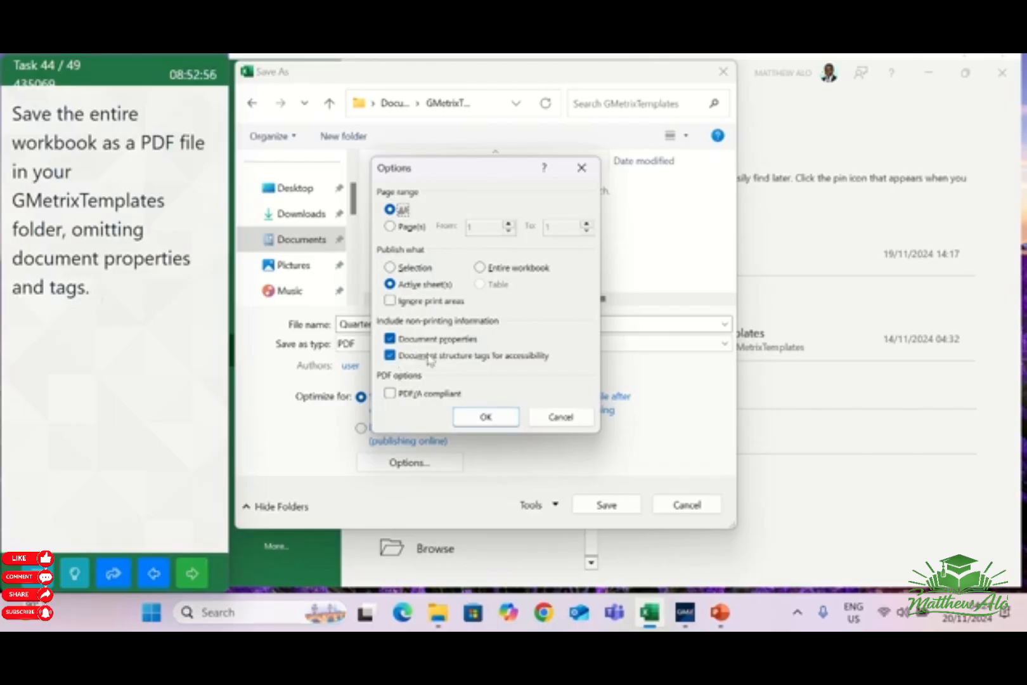
left_click(390, 339)
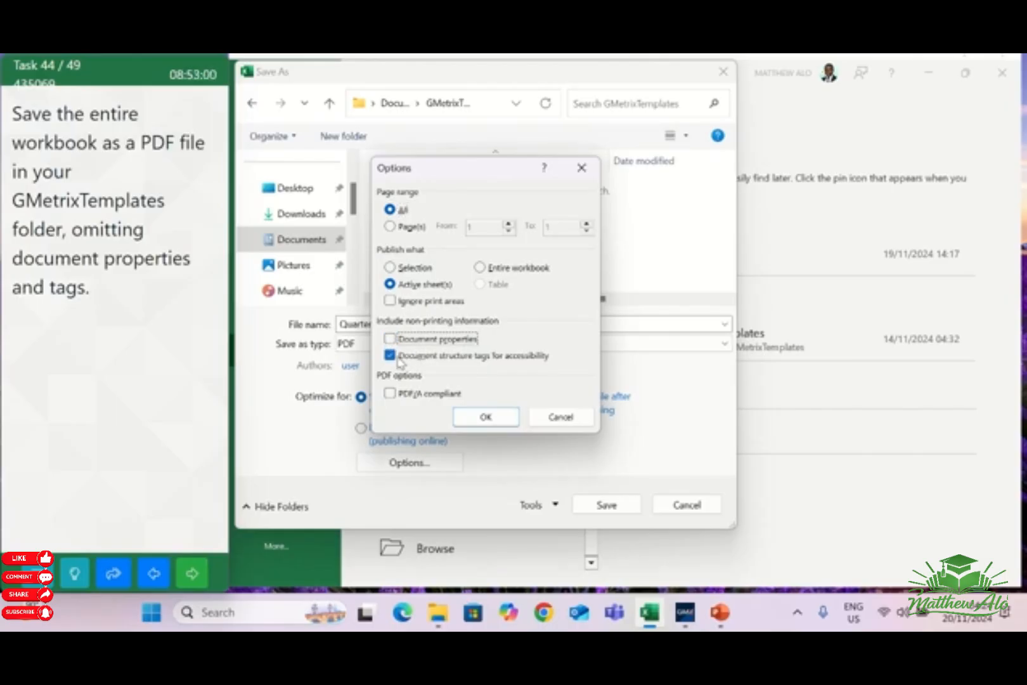
left_click(390, 356)
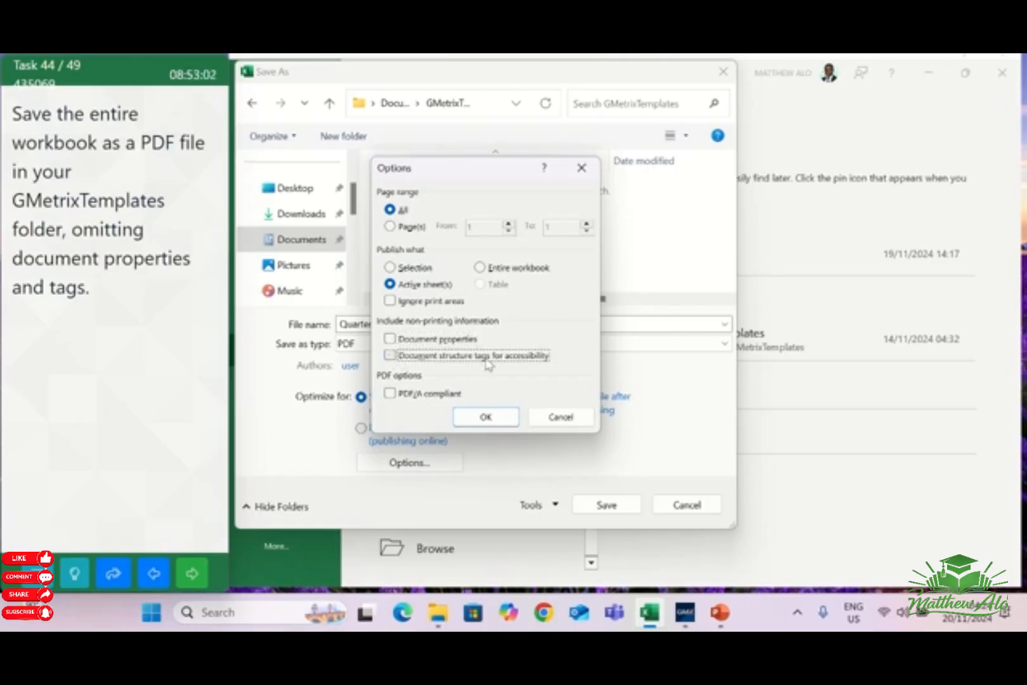
left_click(486, 418)
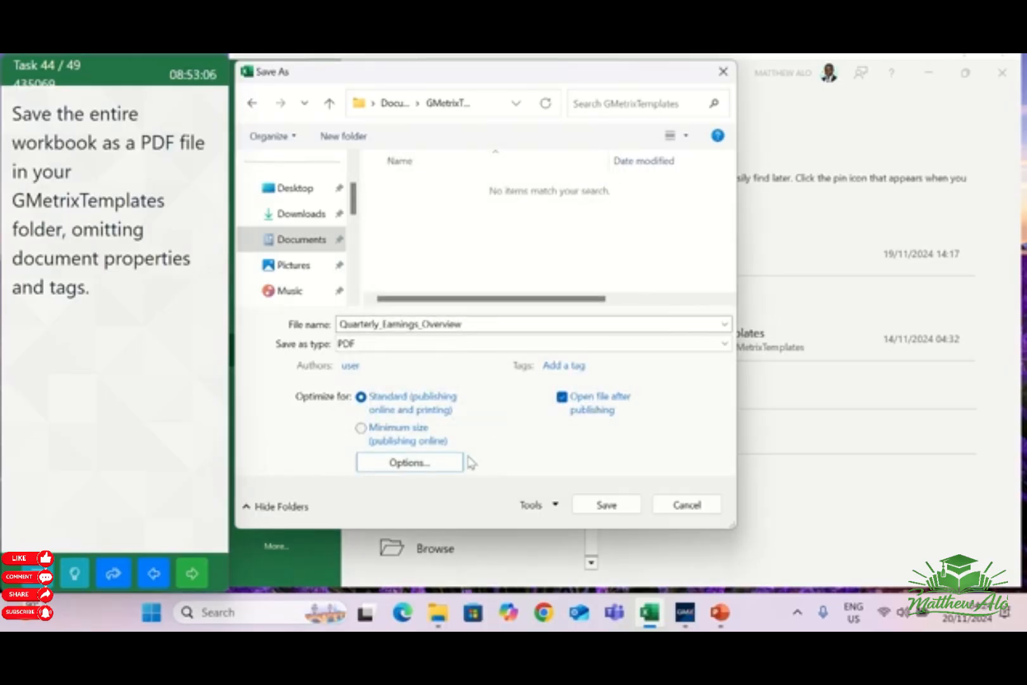
left_click(614, 506)
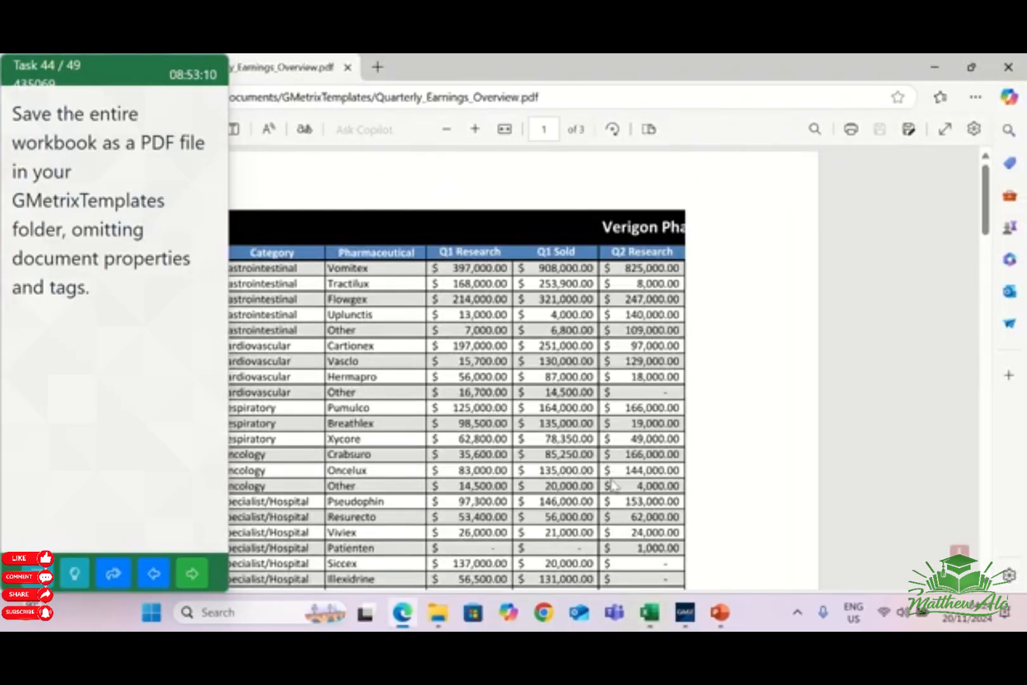
left_click(192, 578)
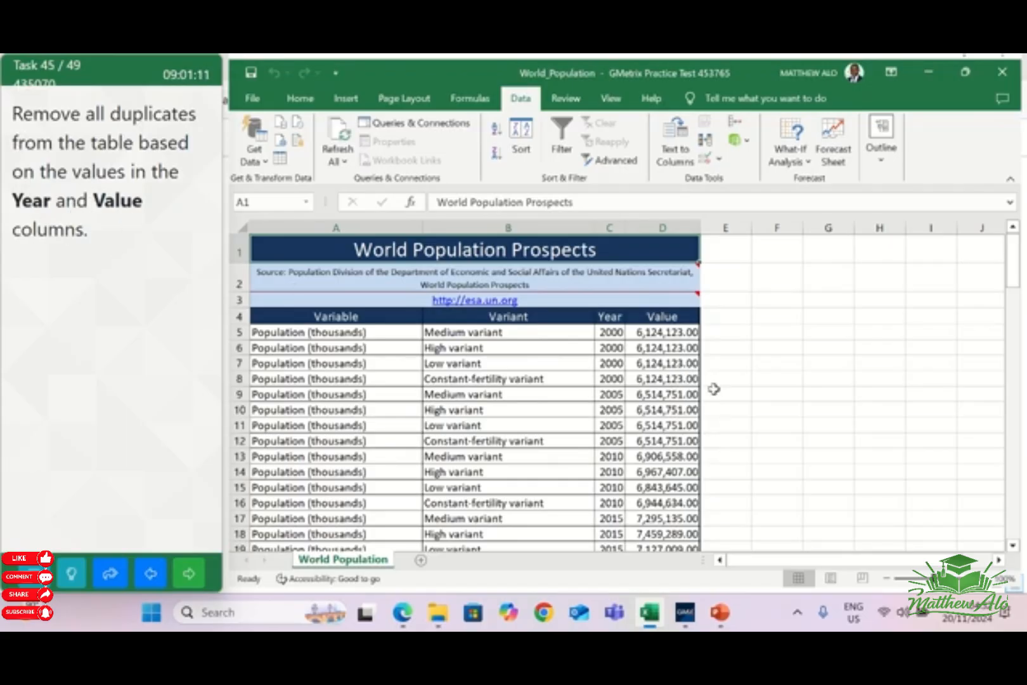
Remove duplicates from the World Population data rows A5:D106 based only on the Year and Value columns
left_click(300, 332)
left_click_drag(300, 332, 676, 522)
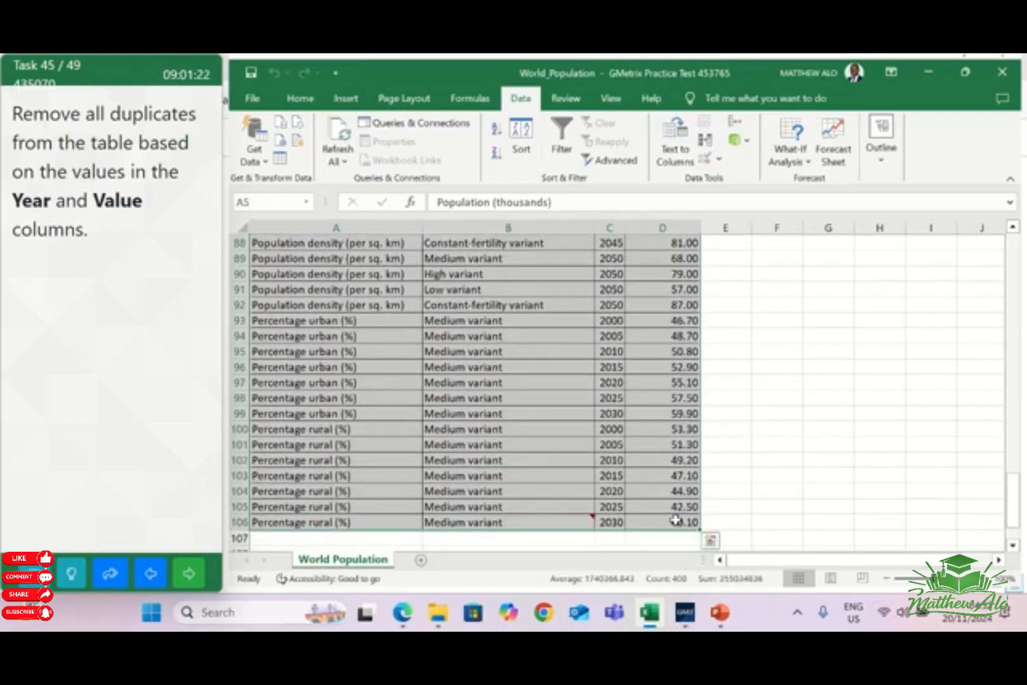
scroll(675, 481, "up", 11)
scroll(674, 405, "up", 18)
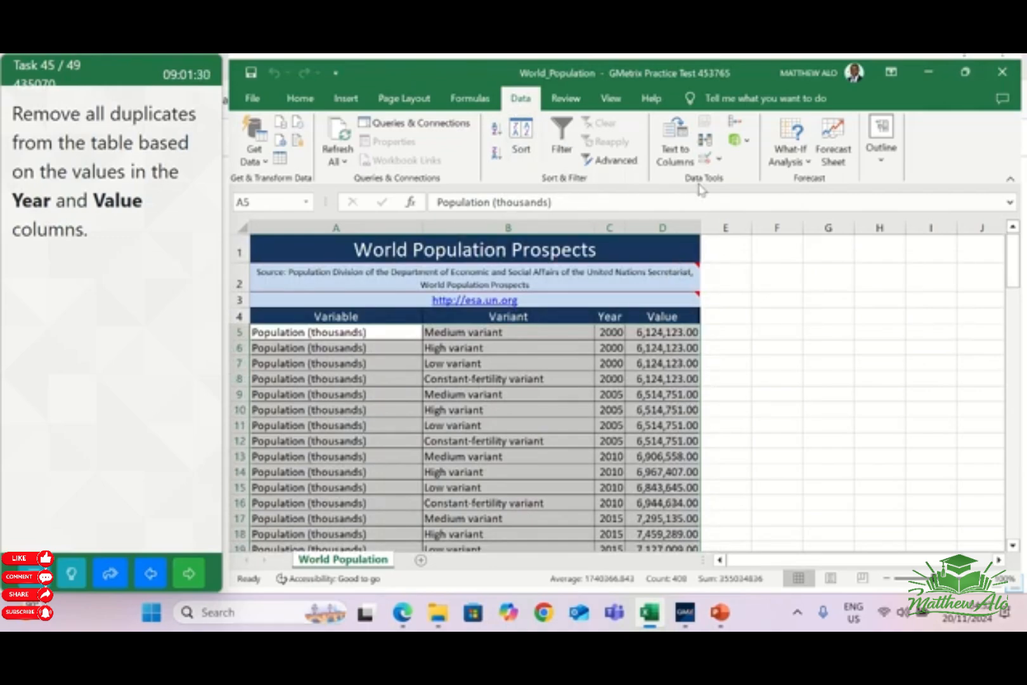
left_click(704, 144)
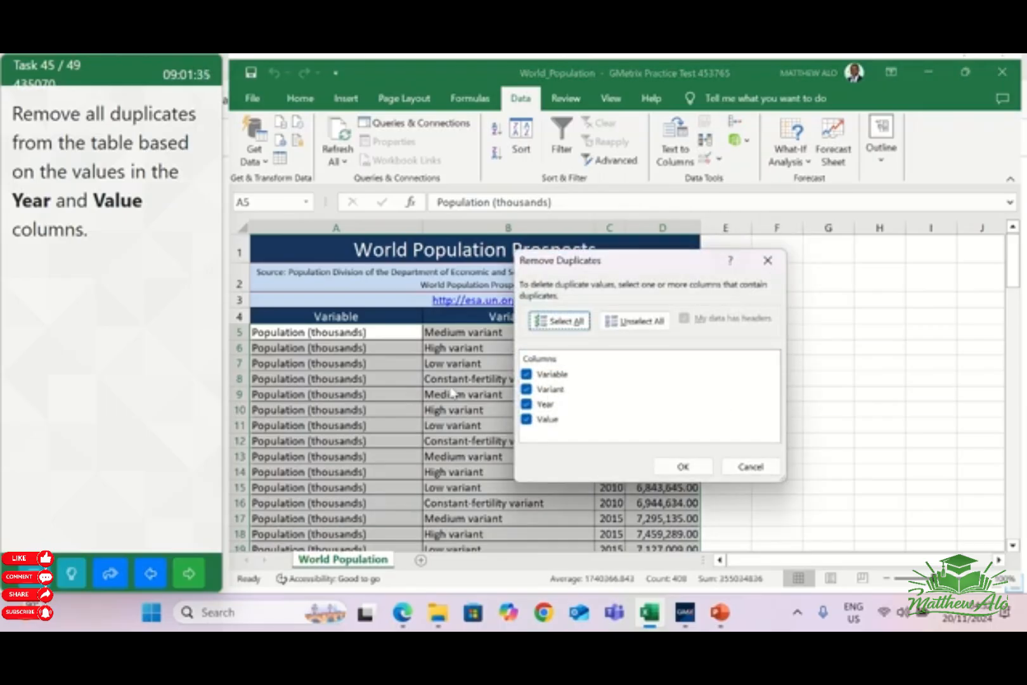
left_click(527, 375)
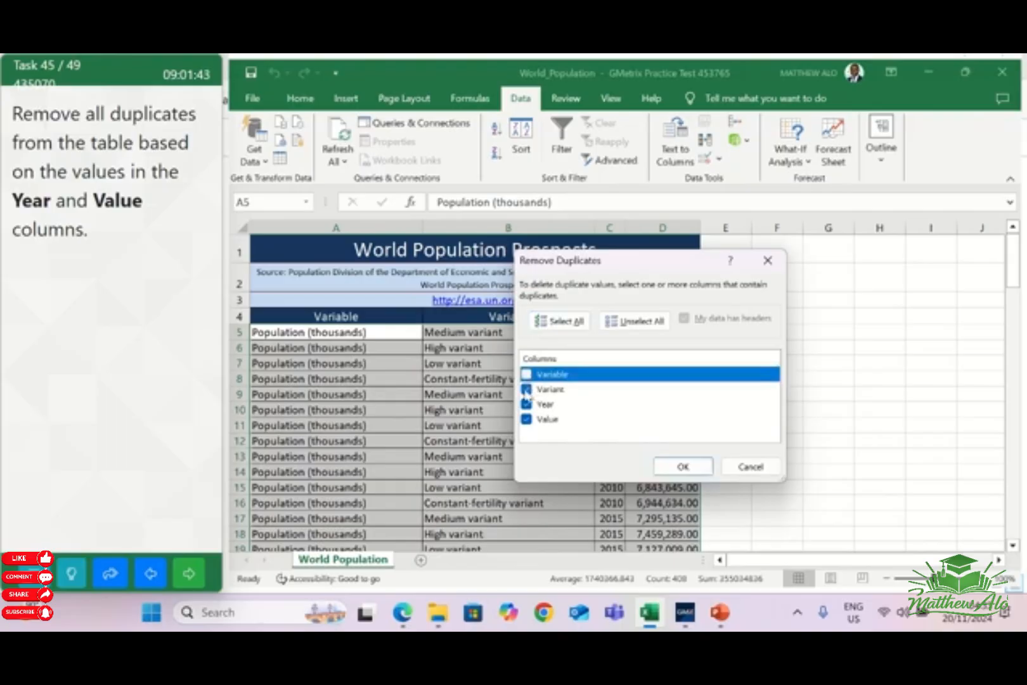
left_click(527, 389)
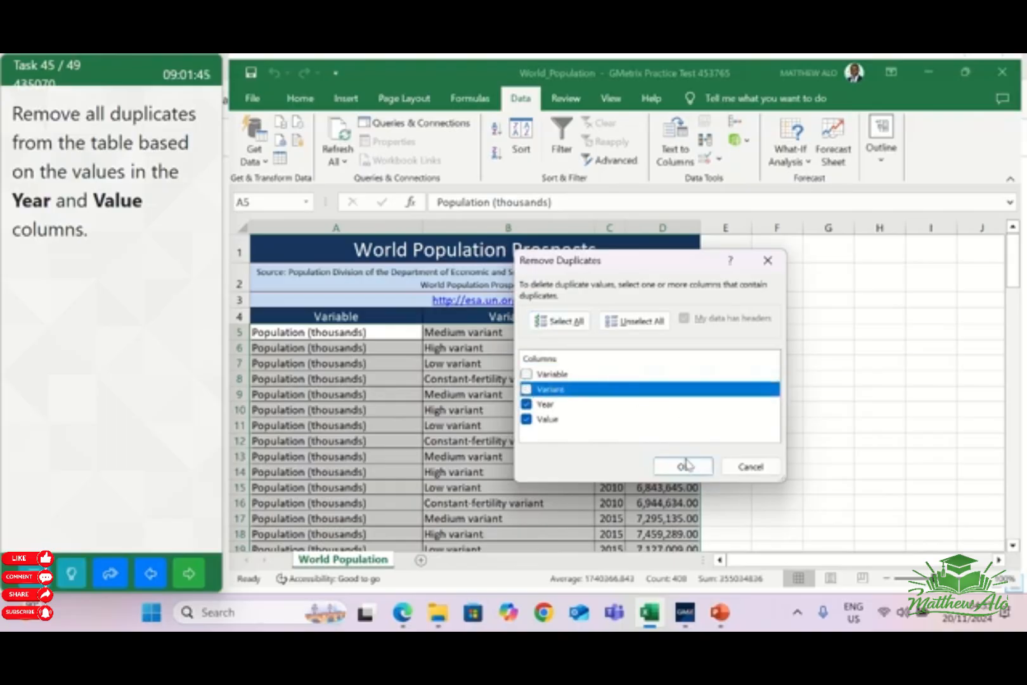
left_click(681, 468)
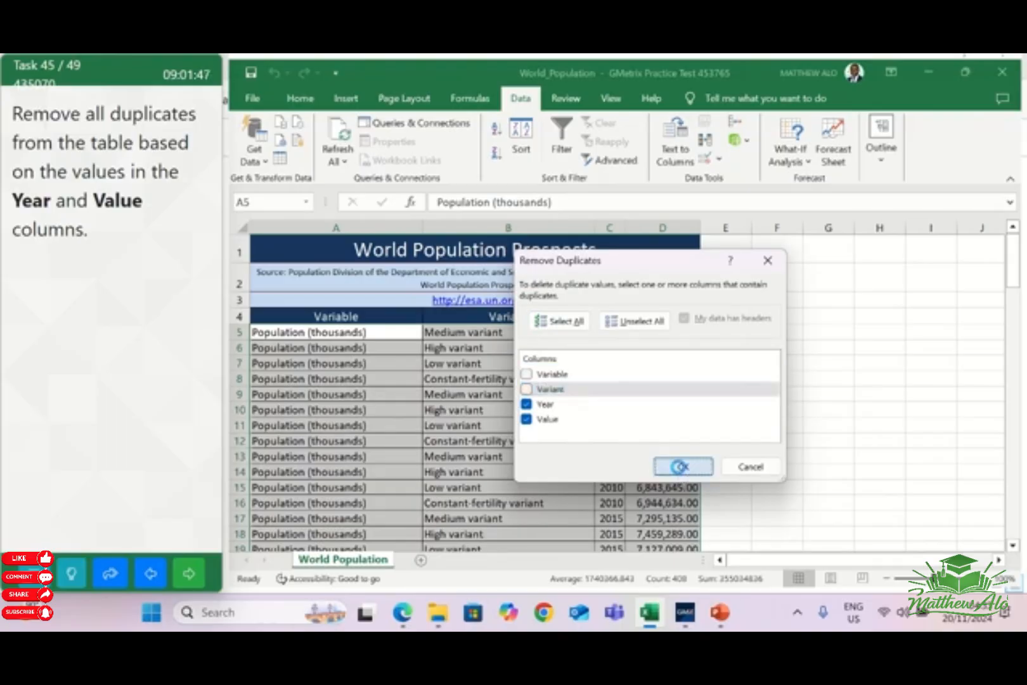
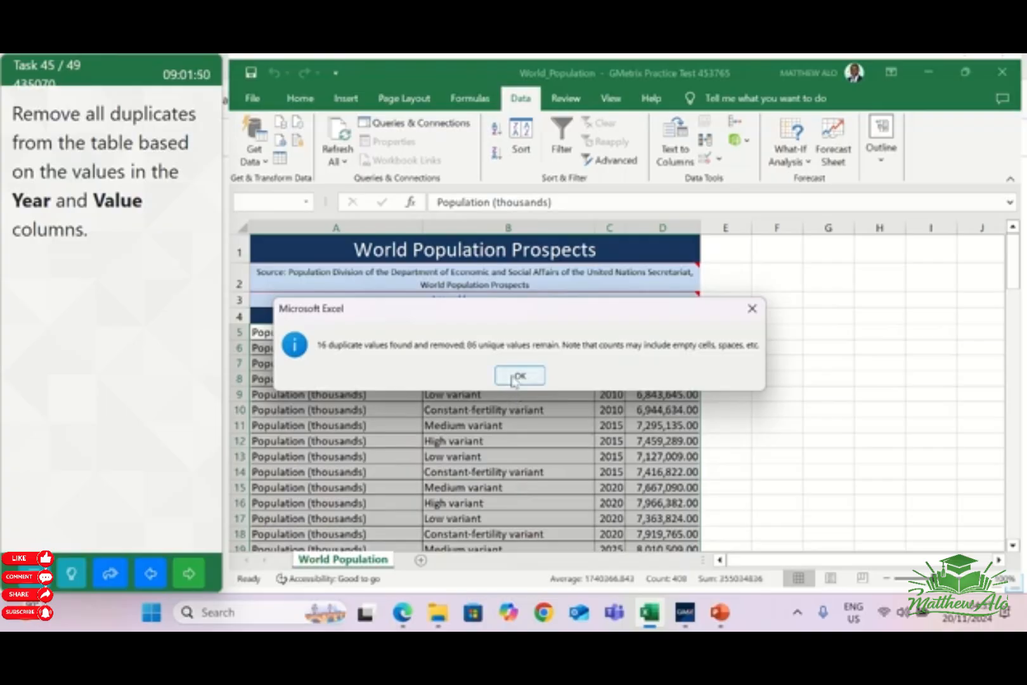
Dismiss the duplicate-removal message, and filter the Quarterly Earnings table's Category column to only Gastrointestinal and Oncology
left_click(514, 378)
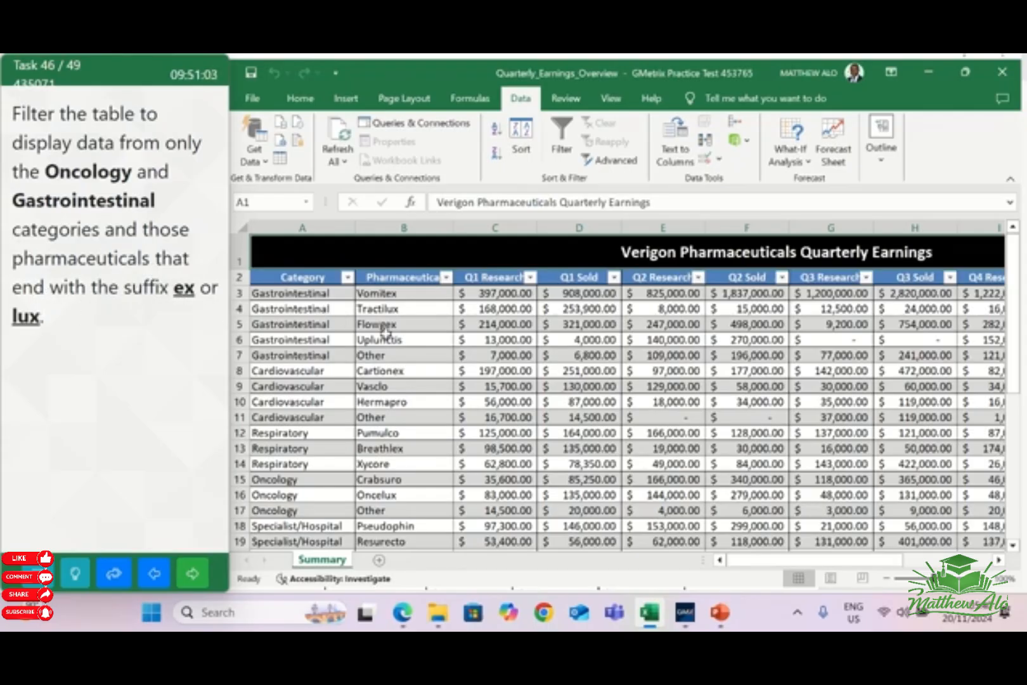
scroll(418, 357, "down", 1)
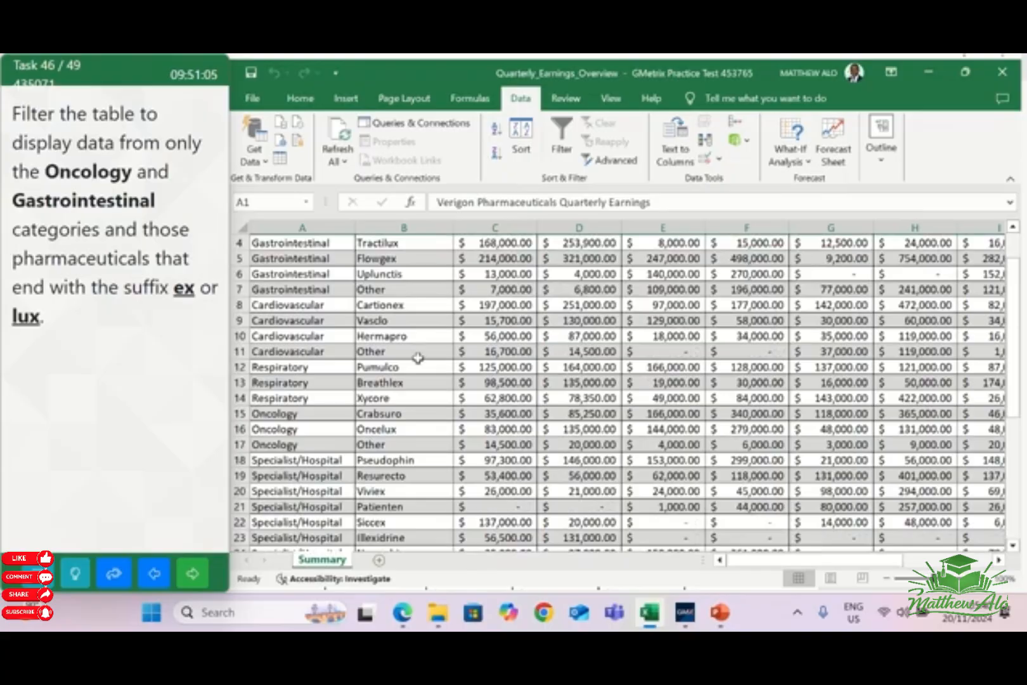
scroll(418, 358, "up", 1)
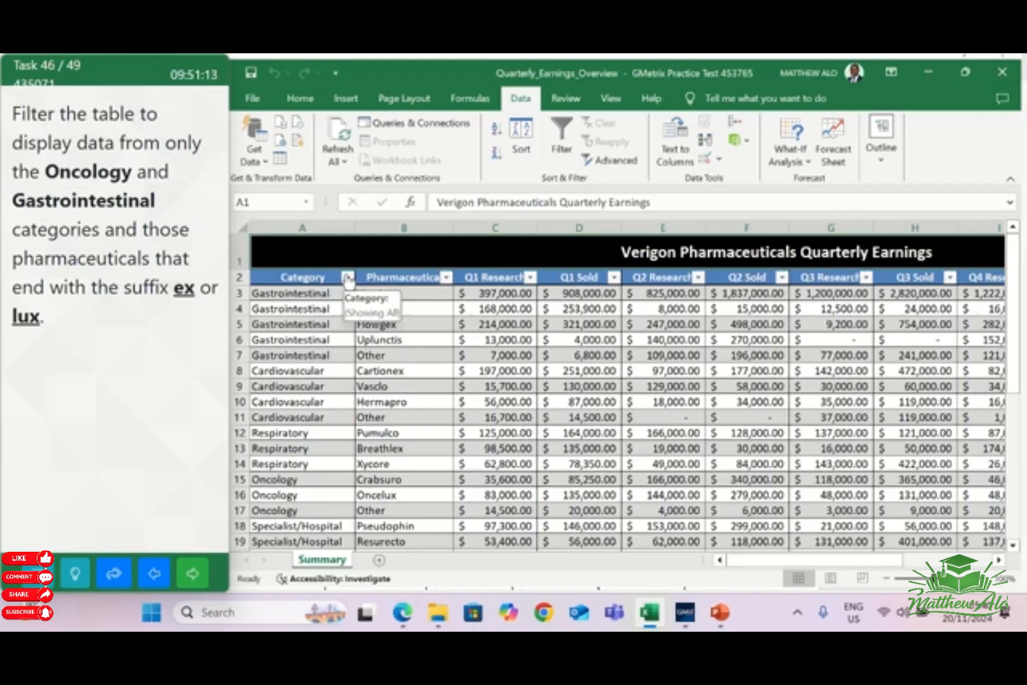
left_click(347, 278)
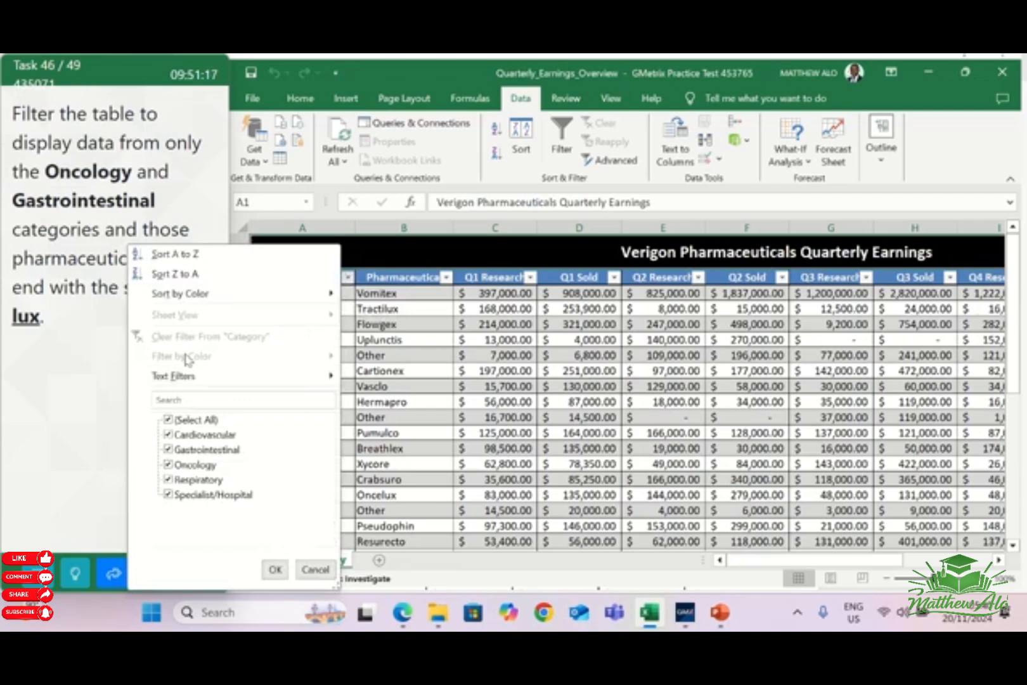
left_click(172, 421)
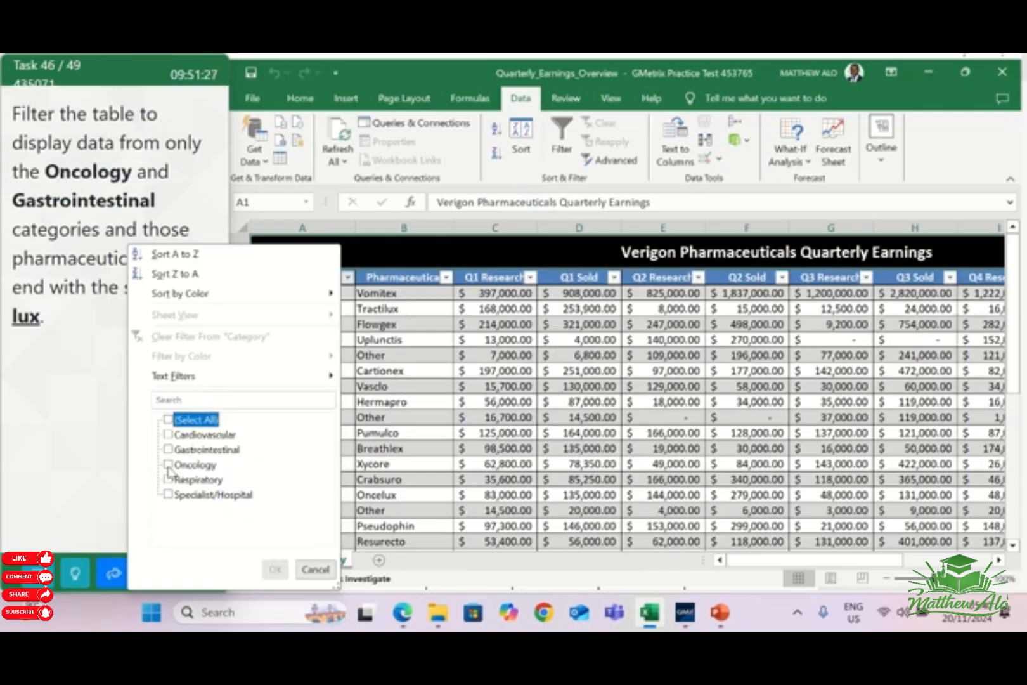
left_click(169, 449)
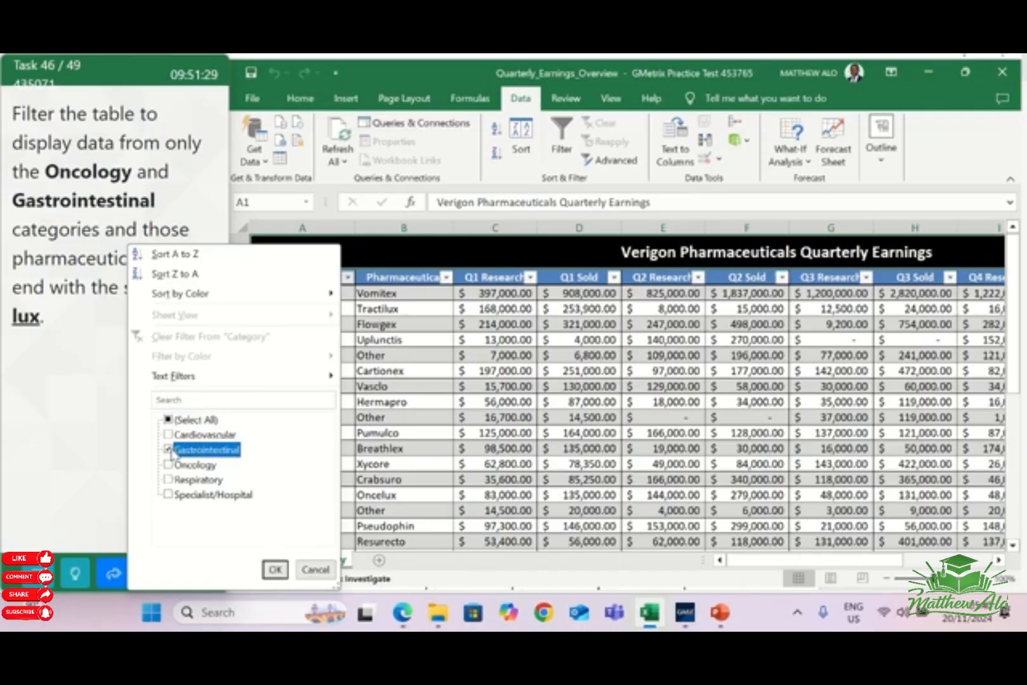
left_click(168, 466)
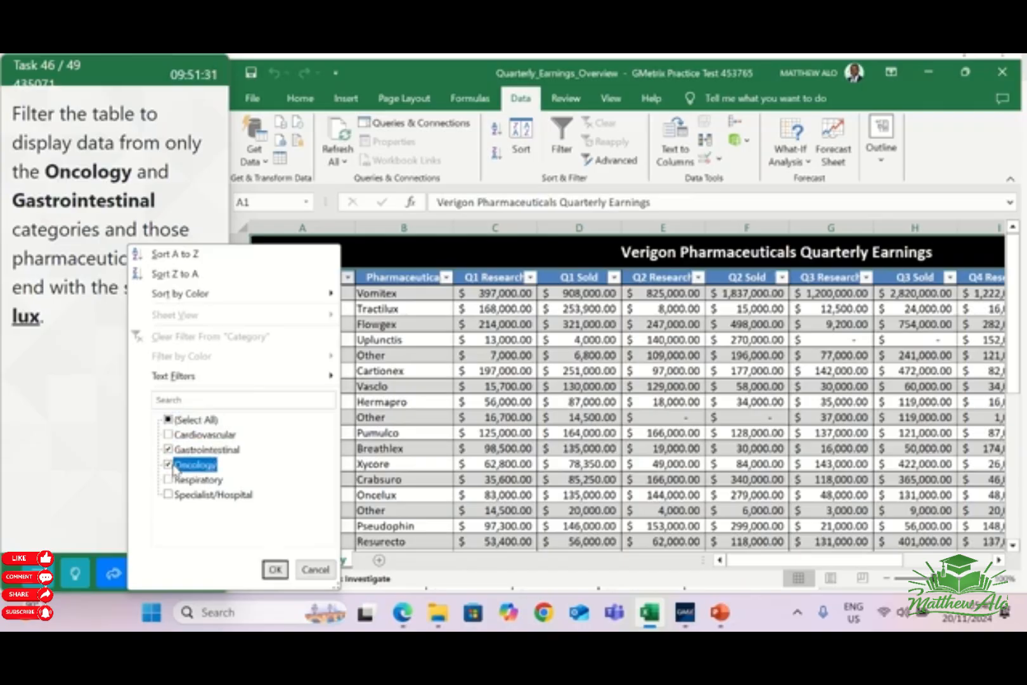
left_click(275, 570)
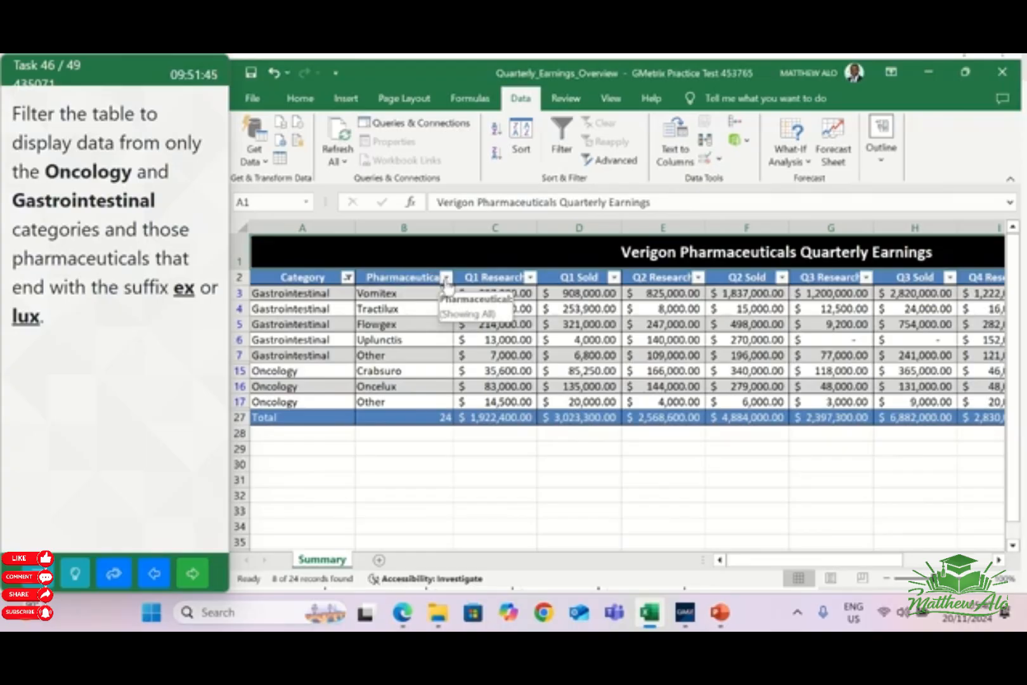
Filter the Pharmaceutical column to names that end with ex or end with lux, and go on to the next task
left_click(446, 278)
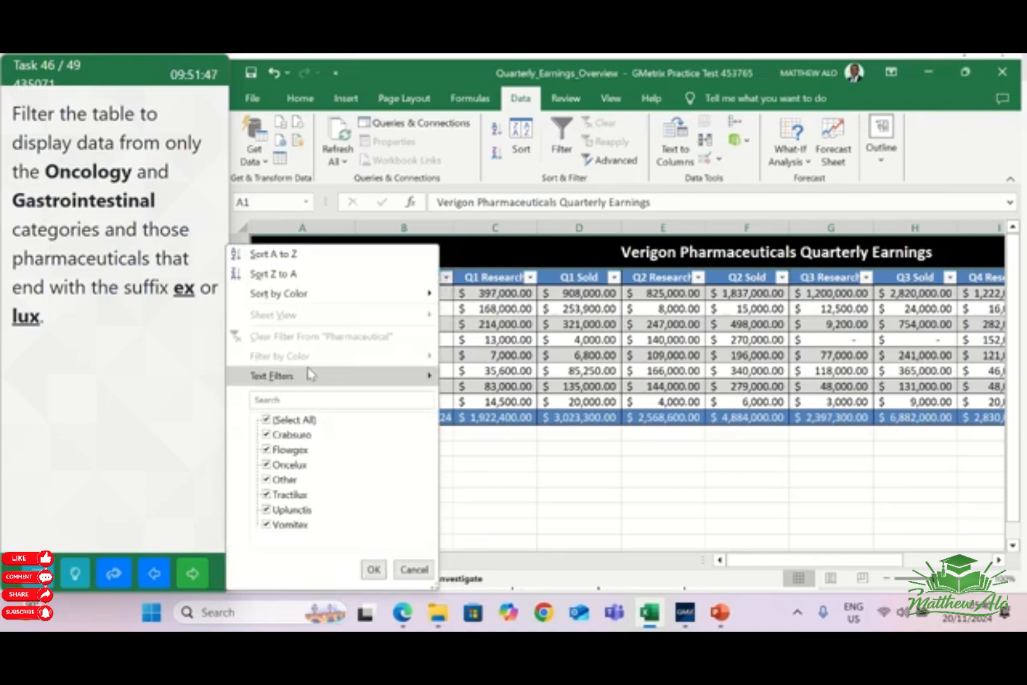
mouse_move(309, 374)
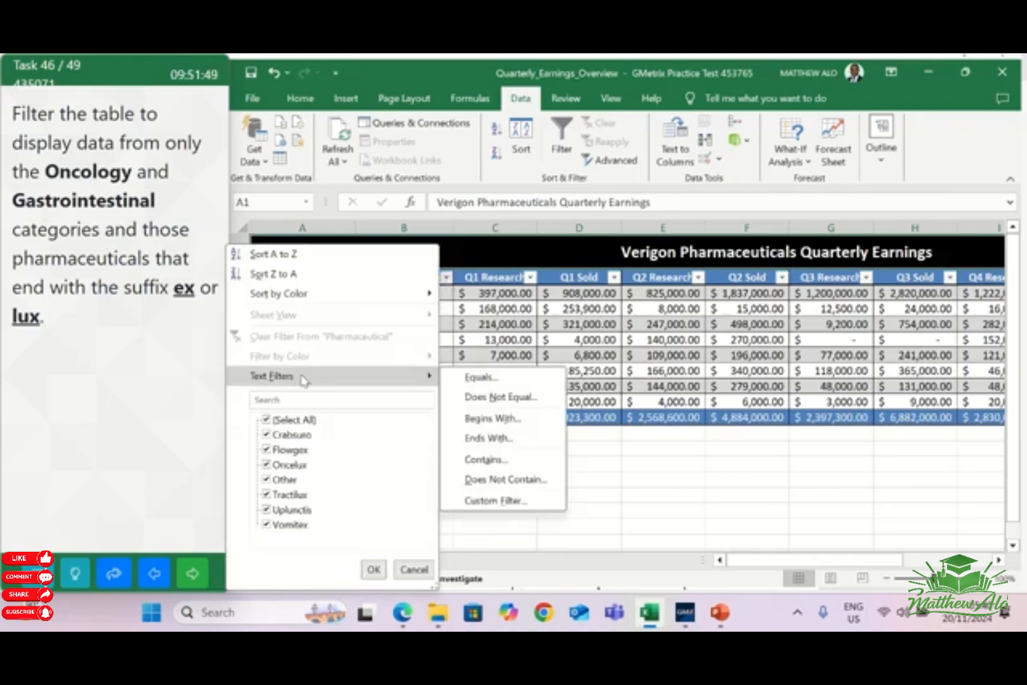
left_click(487, 439)
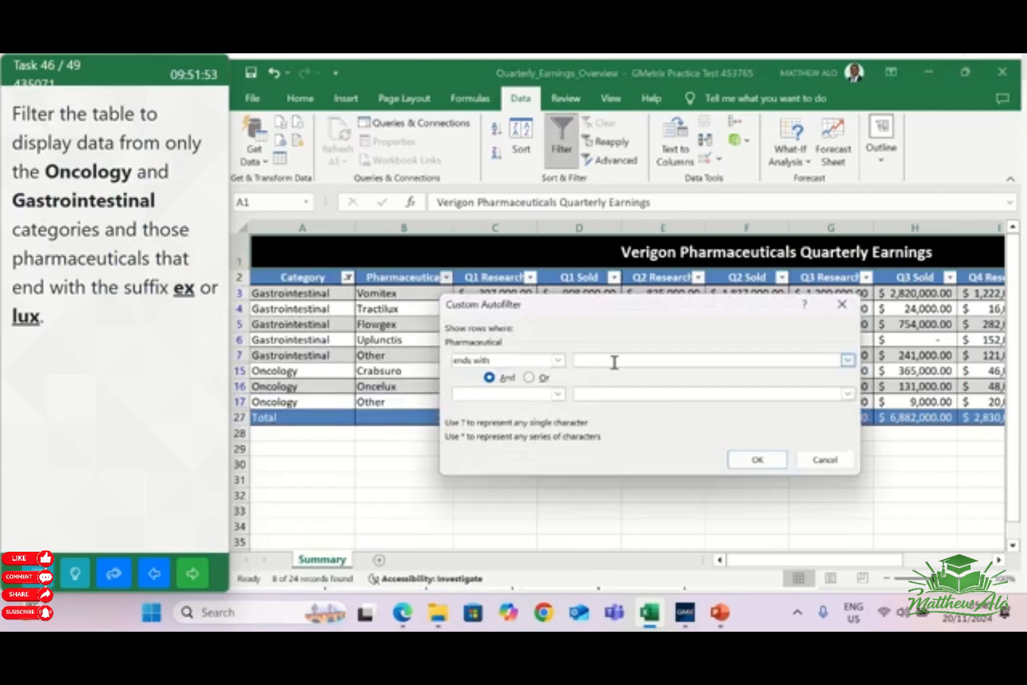
type("ex")
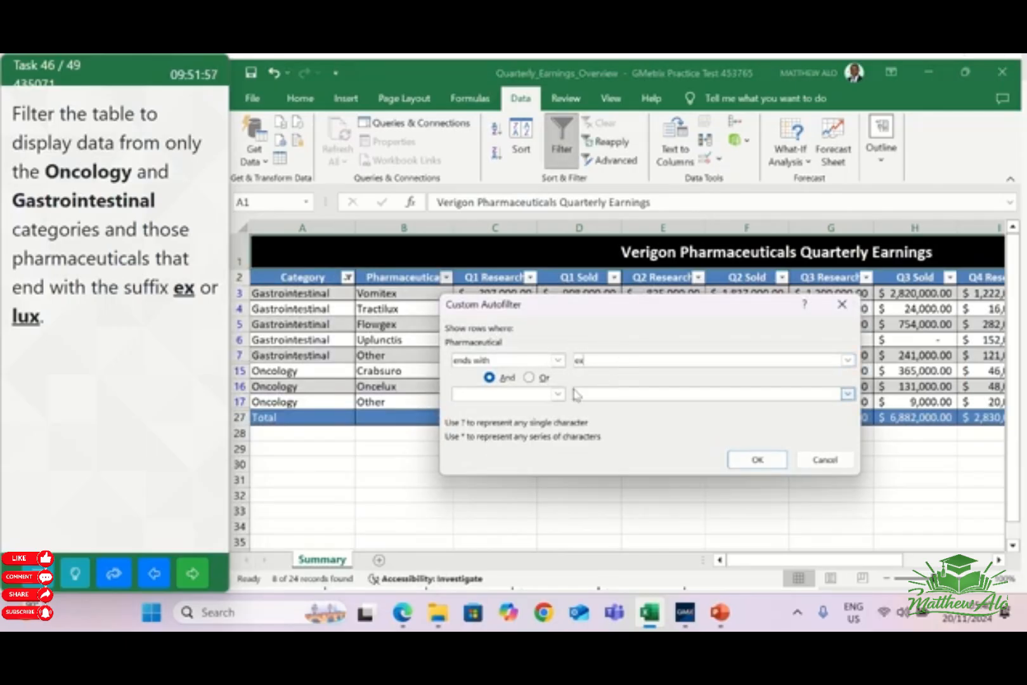
left_click(529, 378)
left_click(559, 394)
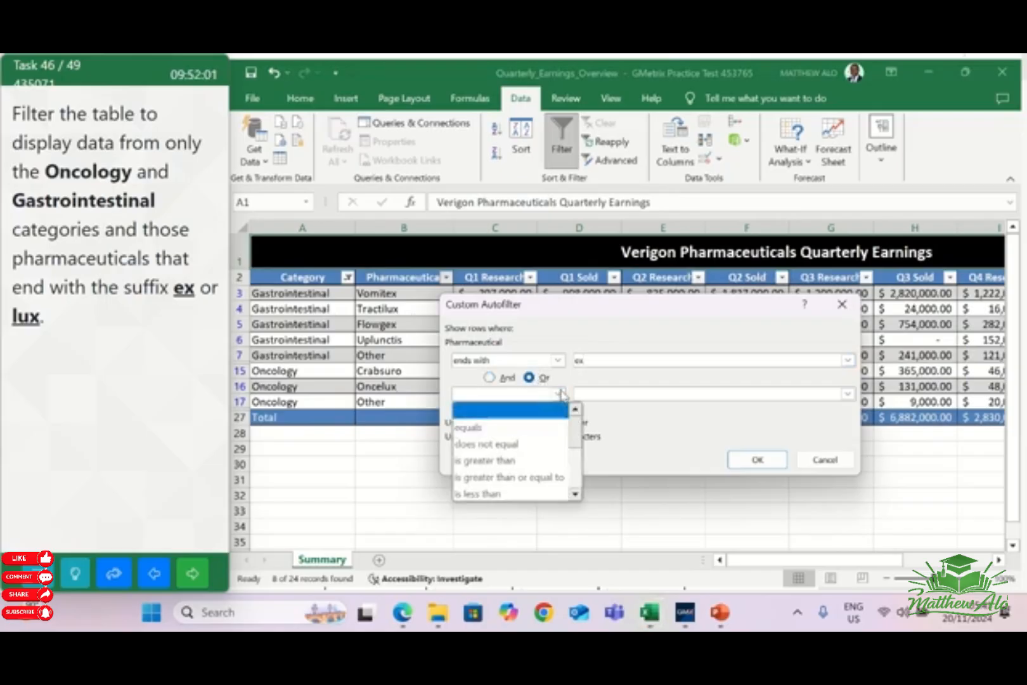
scroll(539, 466, "down", 1)
scroll(529, 485, "down", 1)
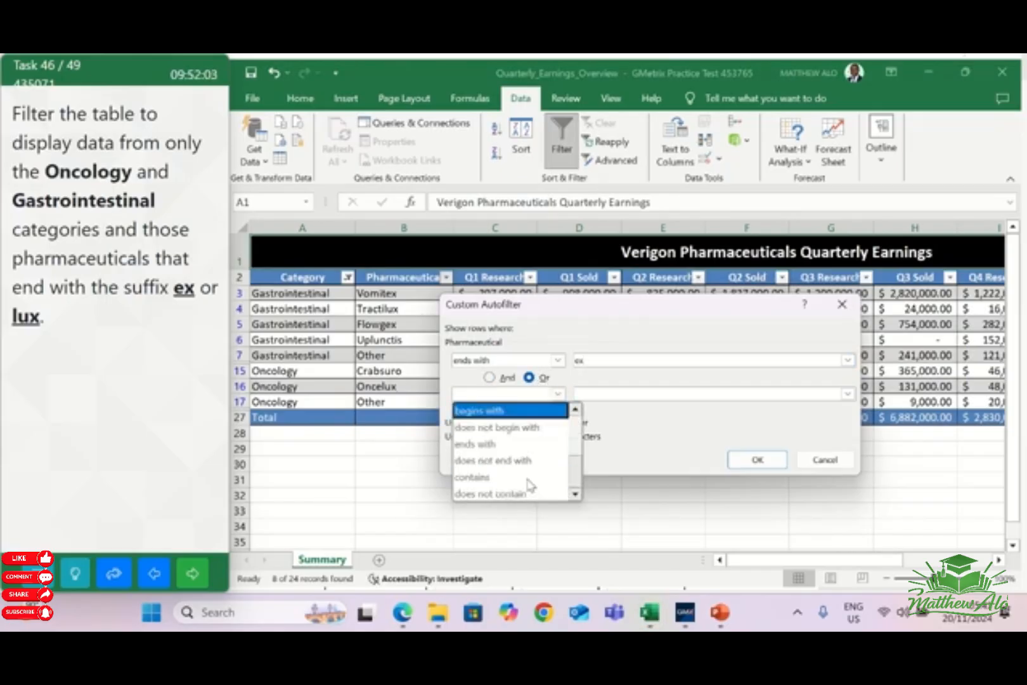
left_click(501, 443)
left_click(620, 394)
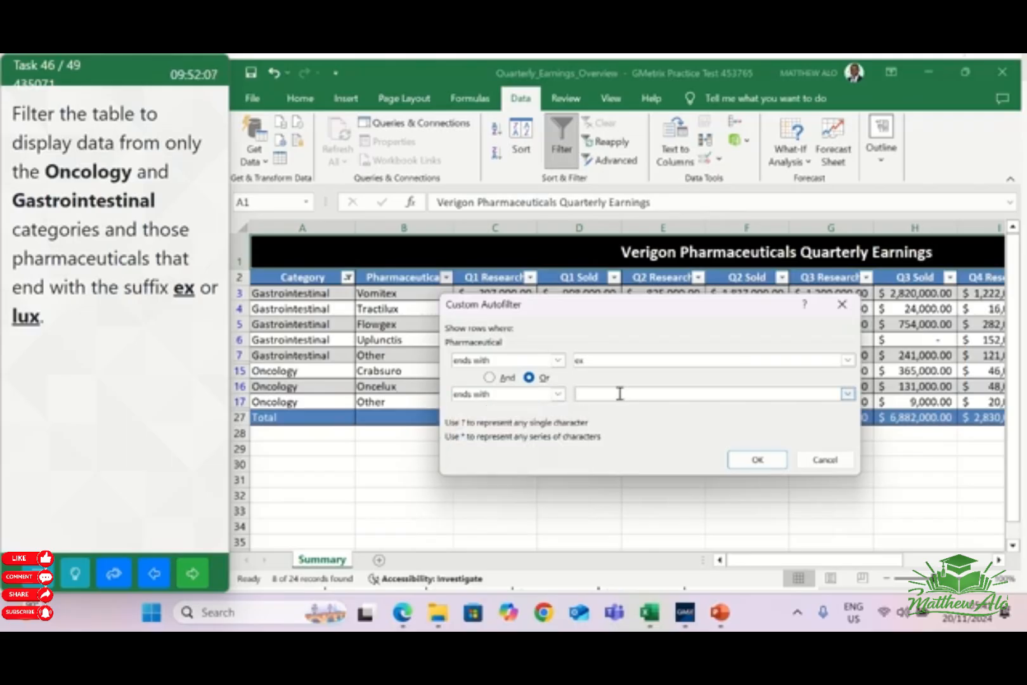
type("lux")
left_click(754, 461)
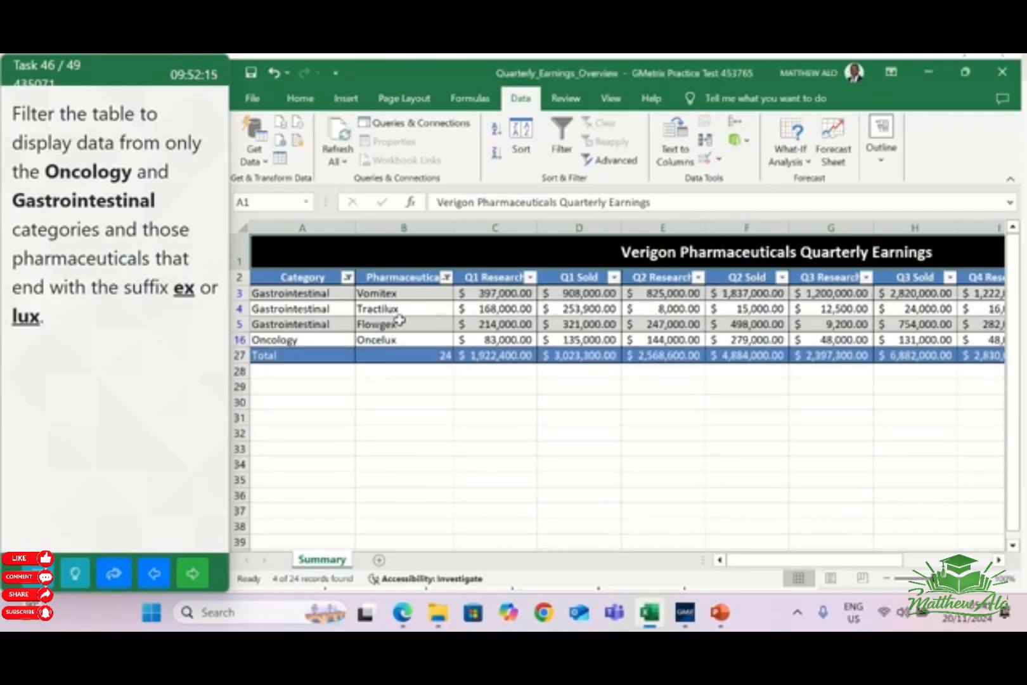
left_click(192, 575)
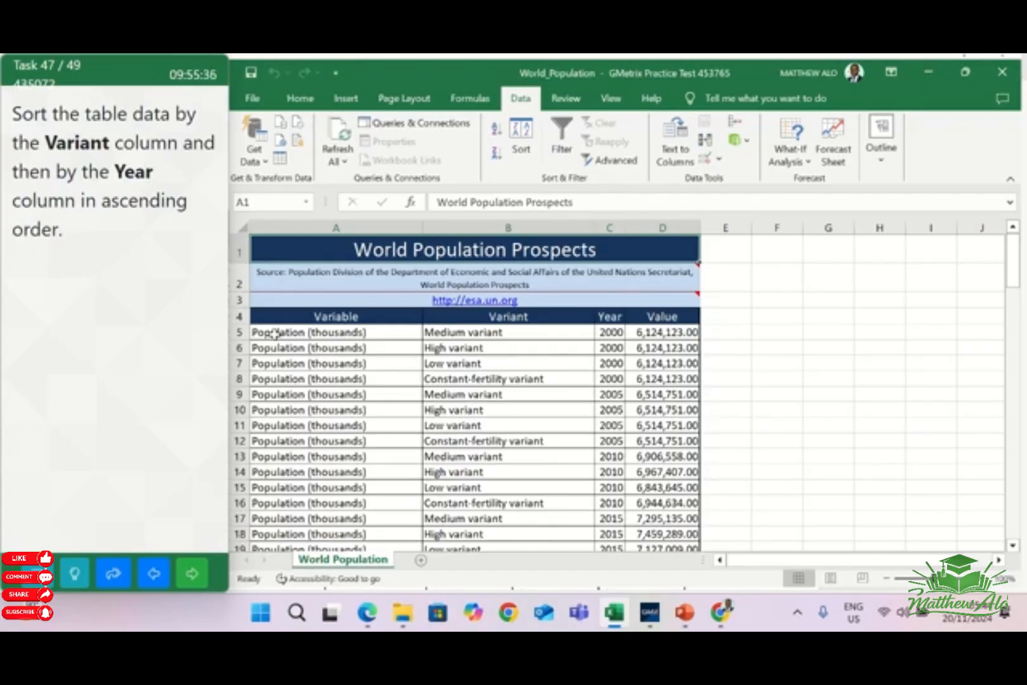
Start a custom sort of the World Population data rows A5:D106 with Variant as the first sort column
left_click(274, 332)
left_click_drag(274, 332, 681, 476)
scroll(681, 476, "up", 10)
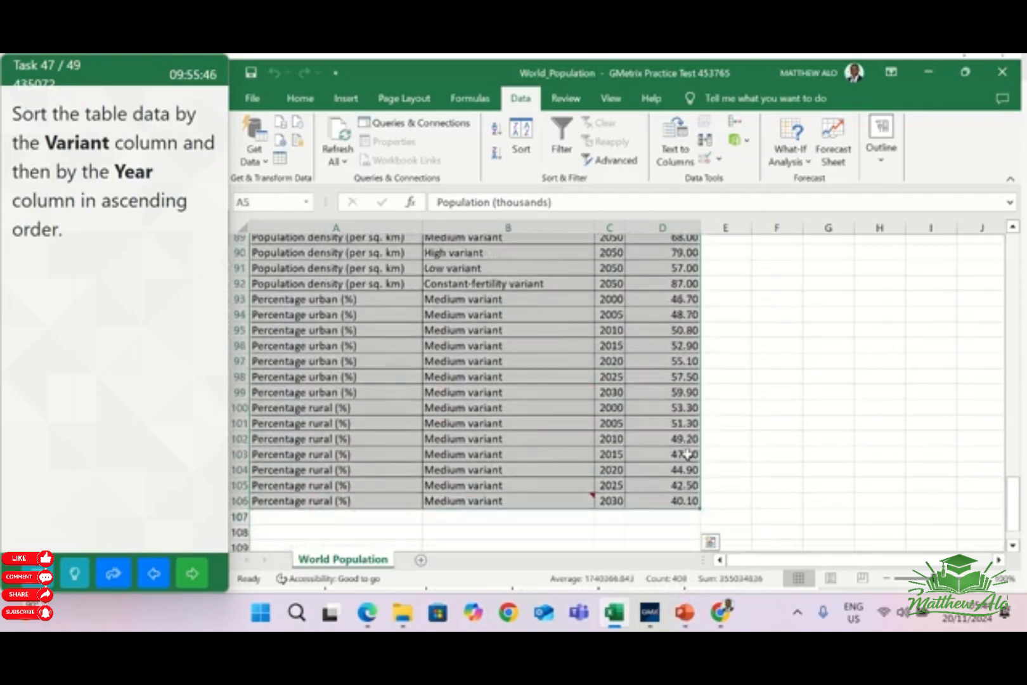
scroll(721, 346, "up", 7)
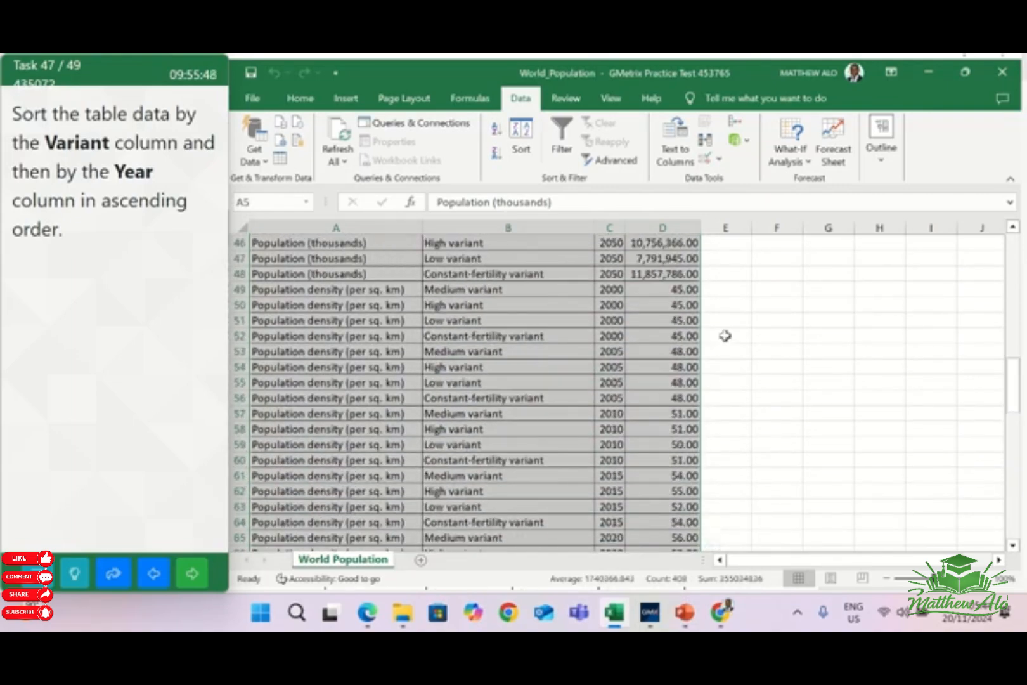
left_click_drag(1017, 352, 1016, 244)
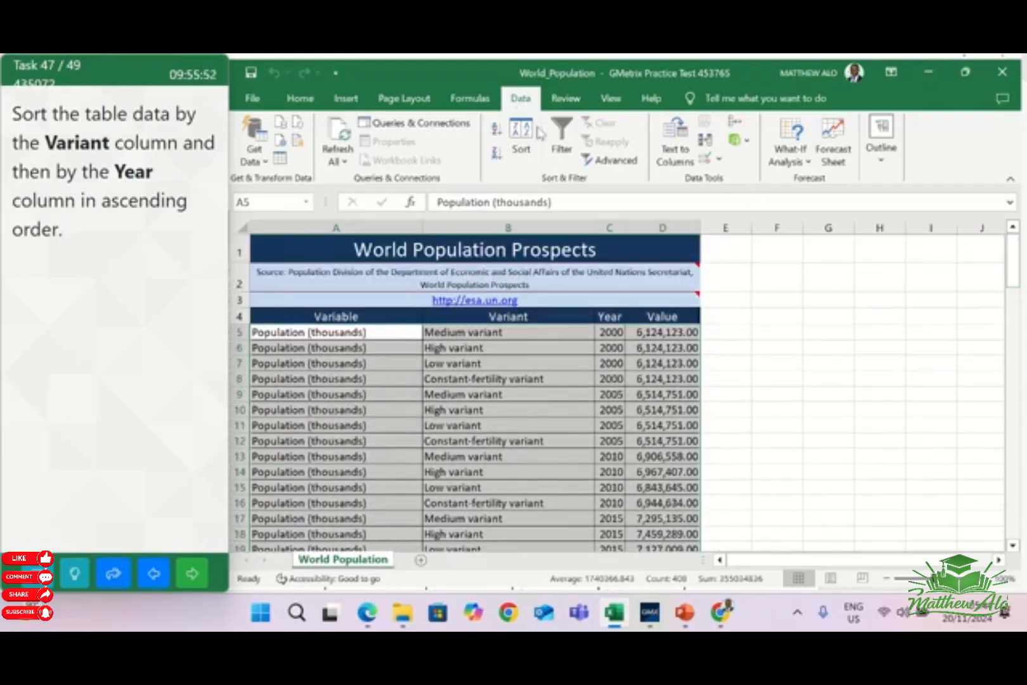
left_click(521, 144)
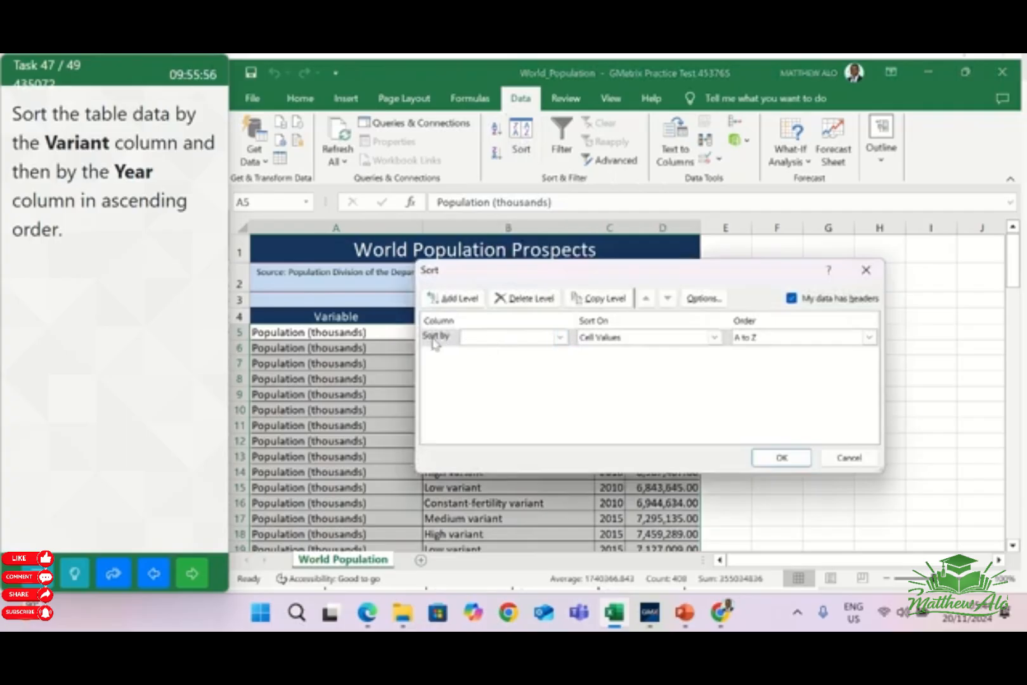
left_click(560, 338)
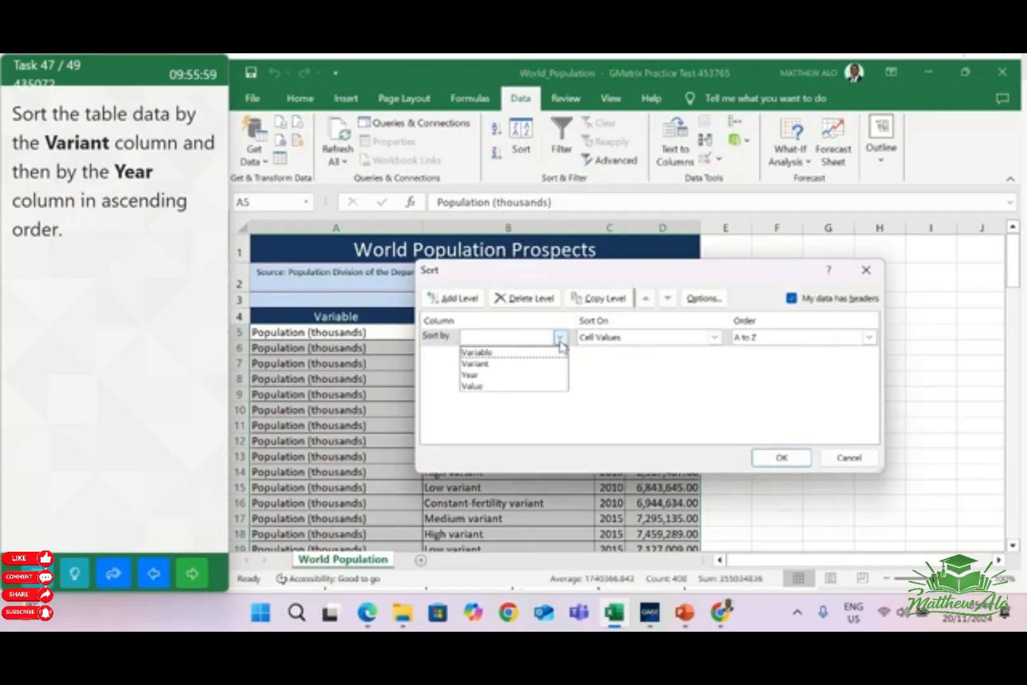
left_click(506, 363)
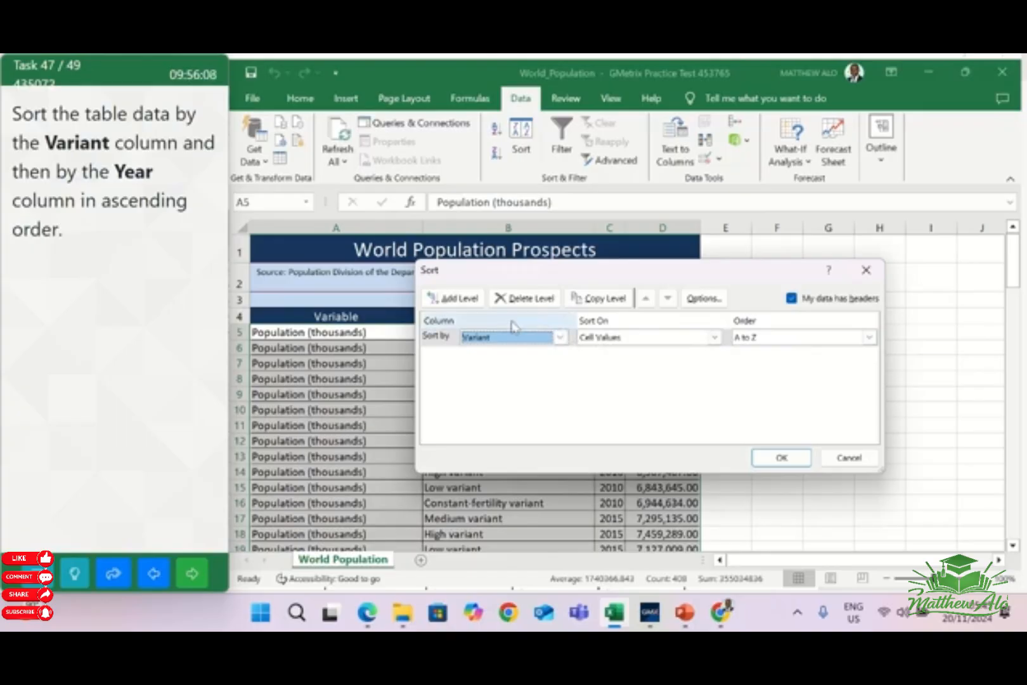
Add Year as the second sort level by cell values, keep Variant at A to Z, apply the sort and go on to the next task
left_click(449, 298)
left_click(560, 354)
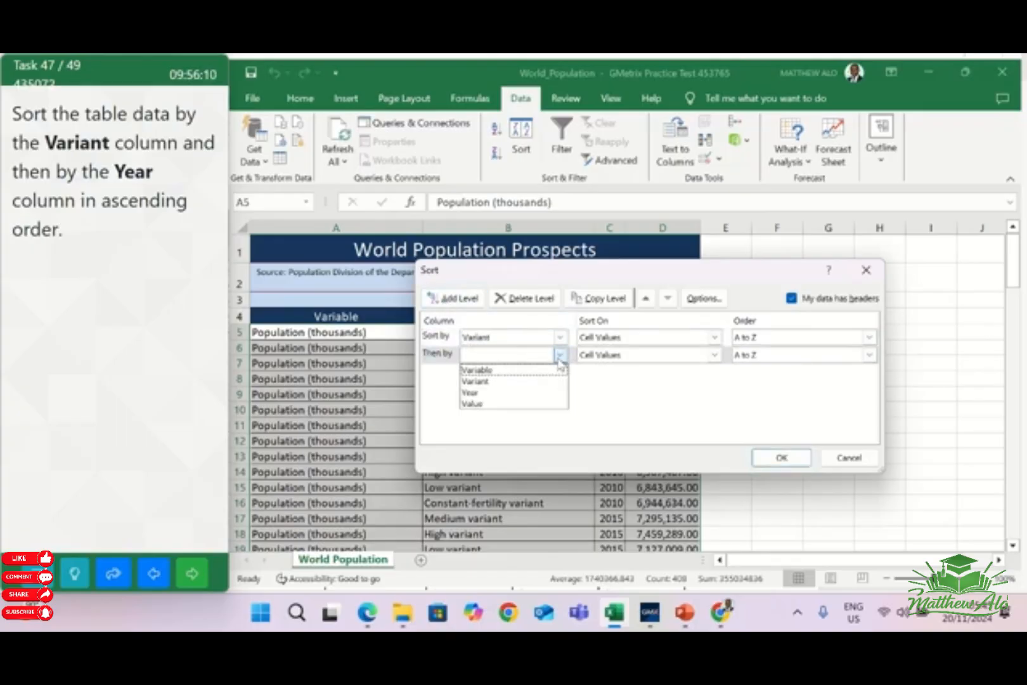
left_click(480, 393)
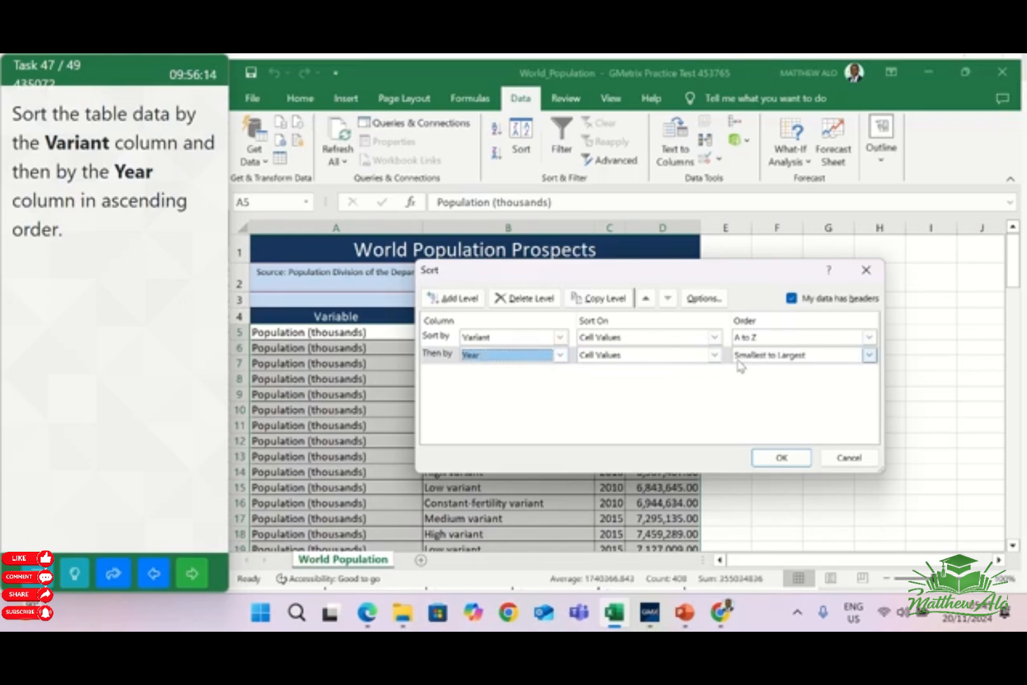
left_click(714, 355)
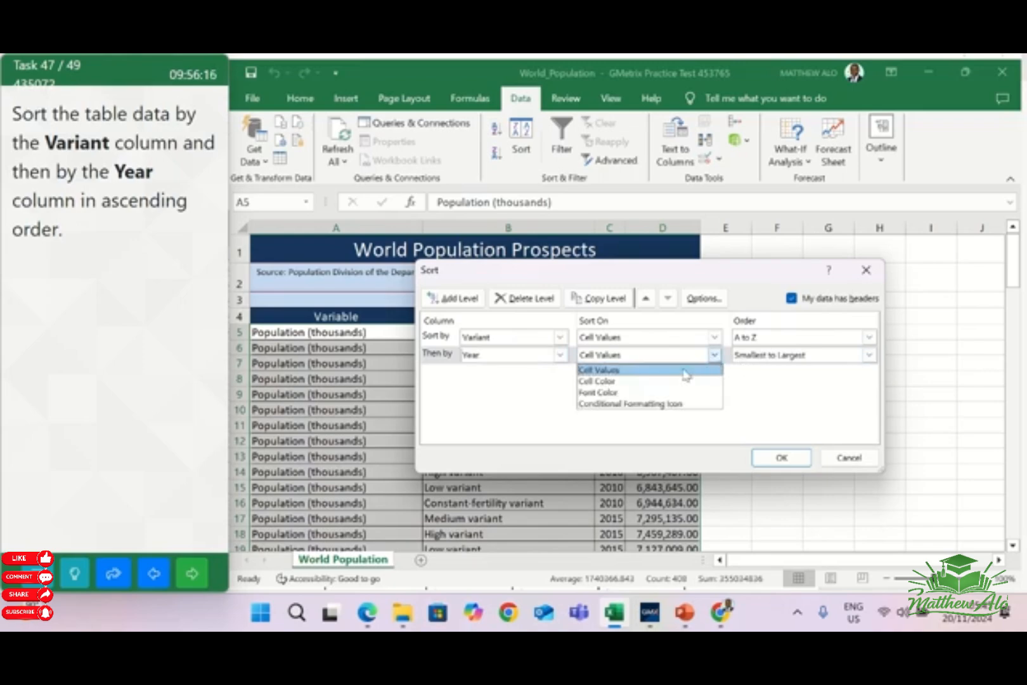
left_click(686, 372)
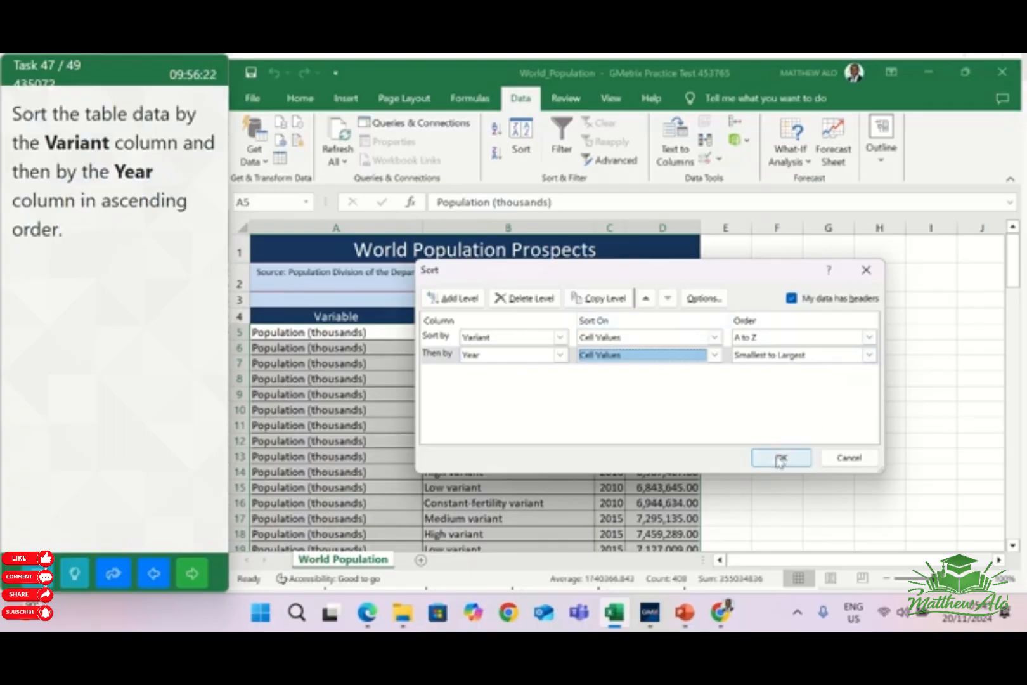
left_click(868, 337)
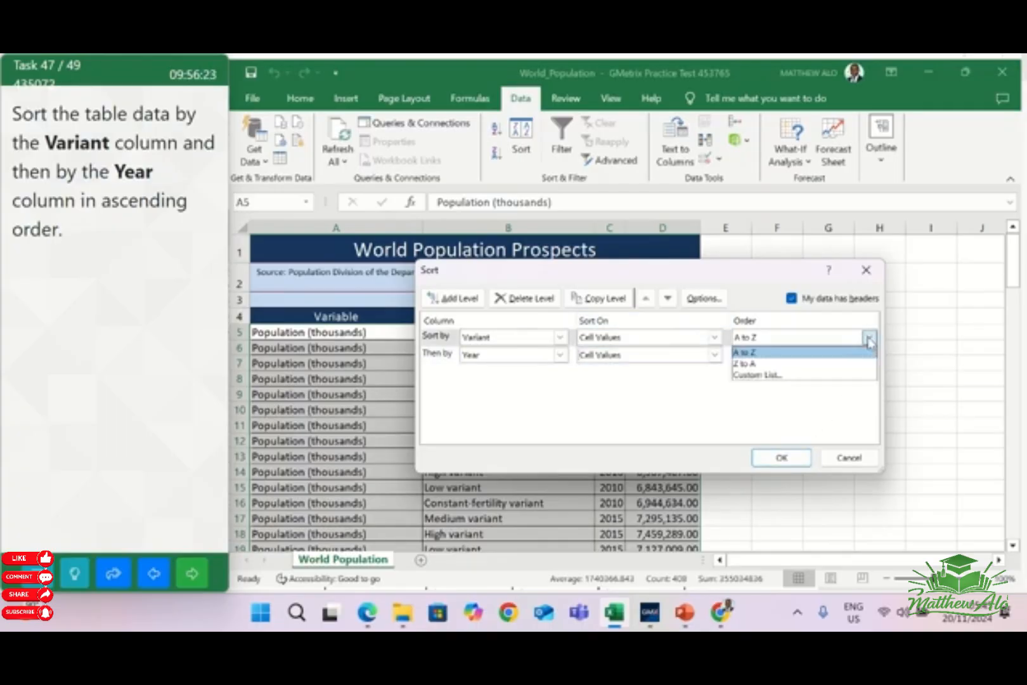
left_click(797, 353)
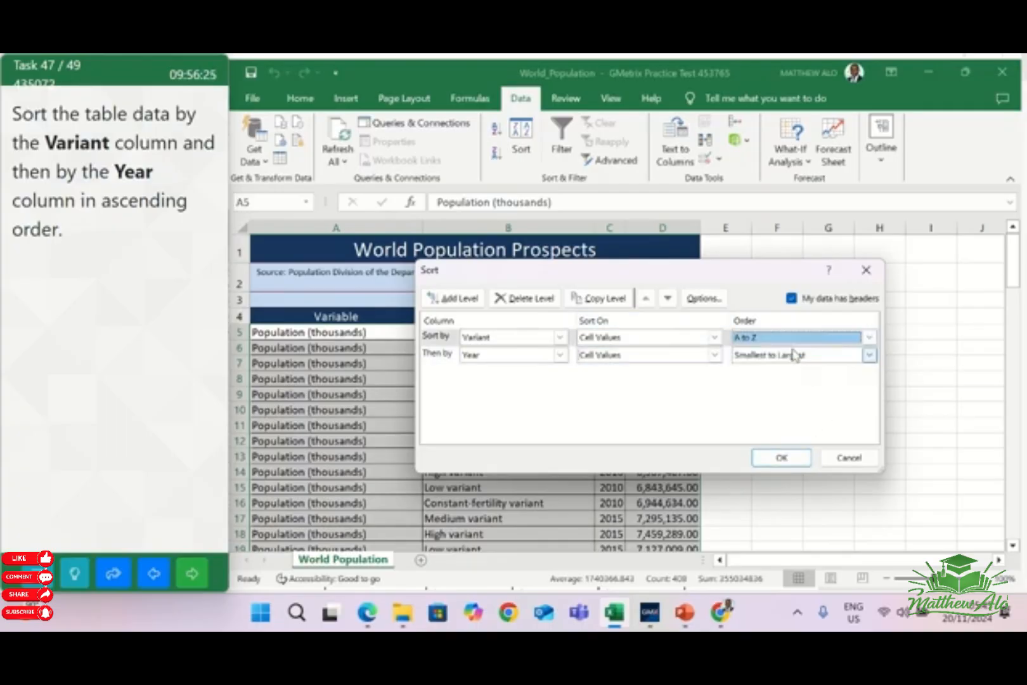
left_click(792, 462)
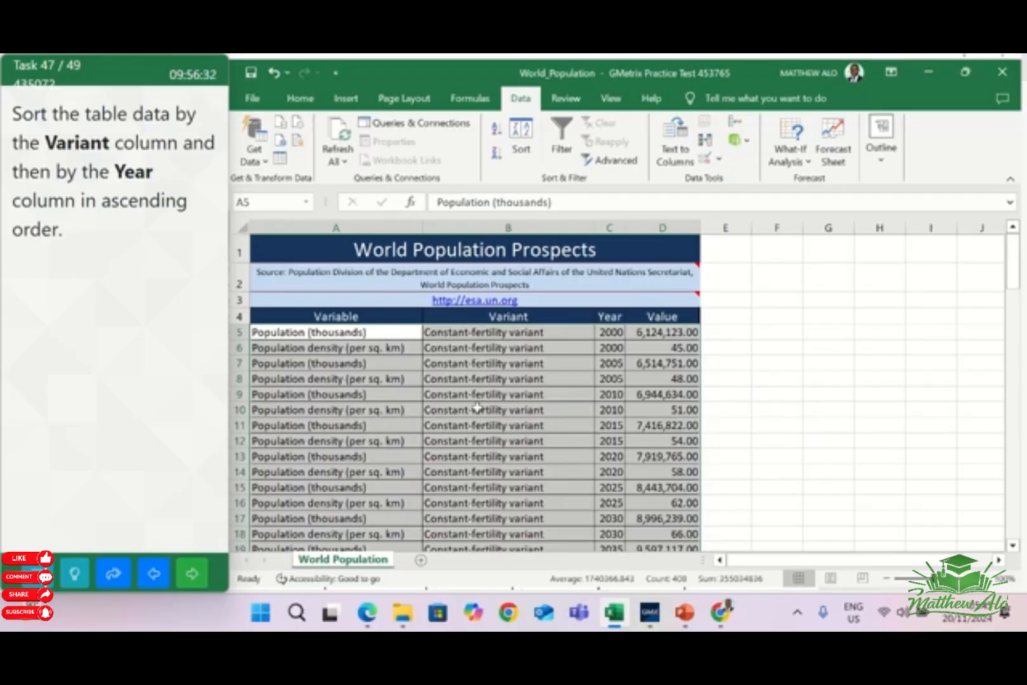
left_click(200, 575)
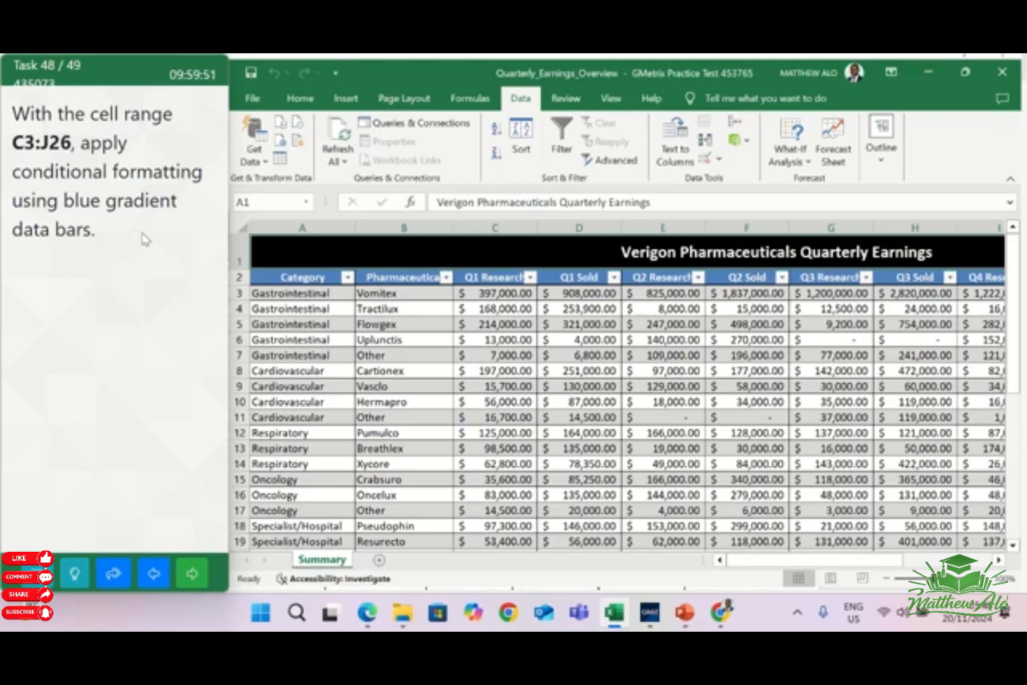
Apply conditional formatting with blue gradient-fill data bars to the cell range C3:J26
left_click(275, 203)
type("c")
type("3:J26")
key("Return")
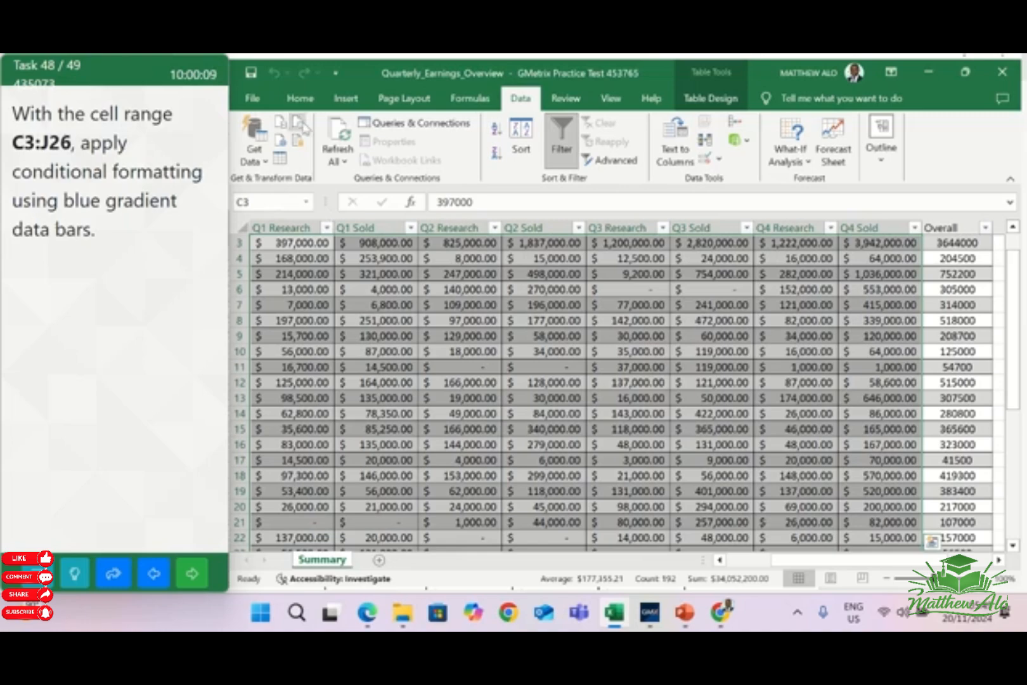
left_click(300, 98)
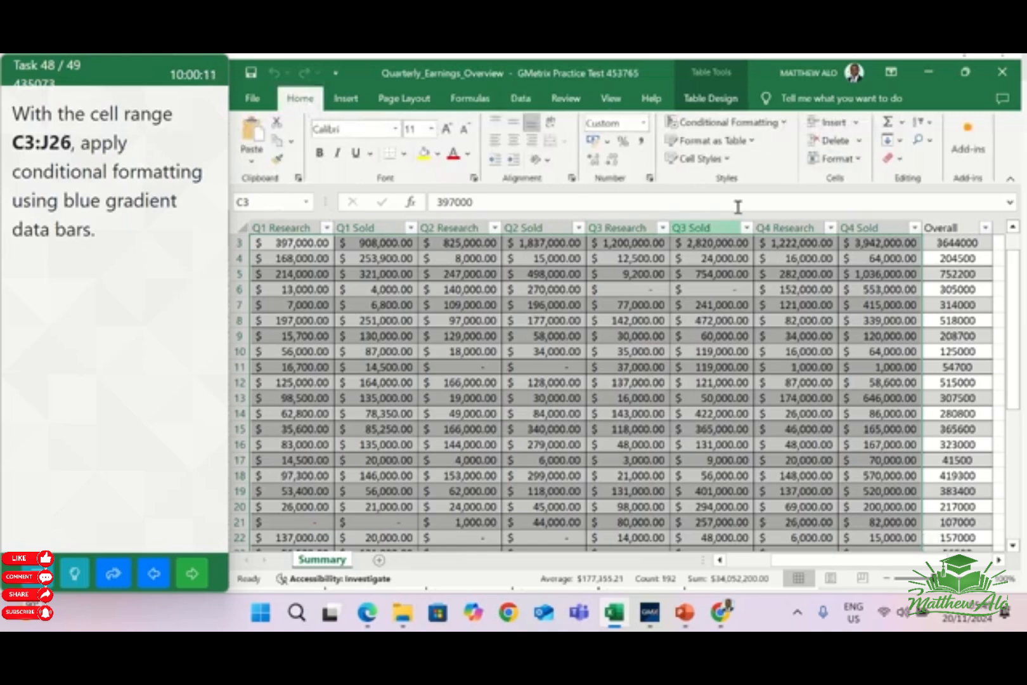
left_click(787, 124)
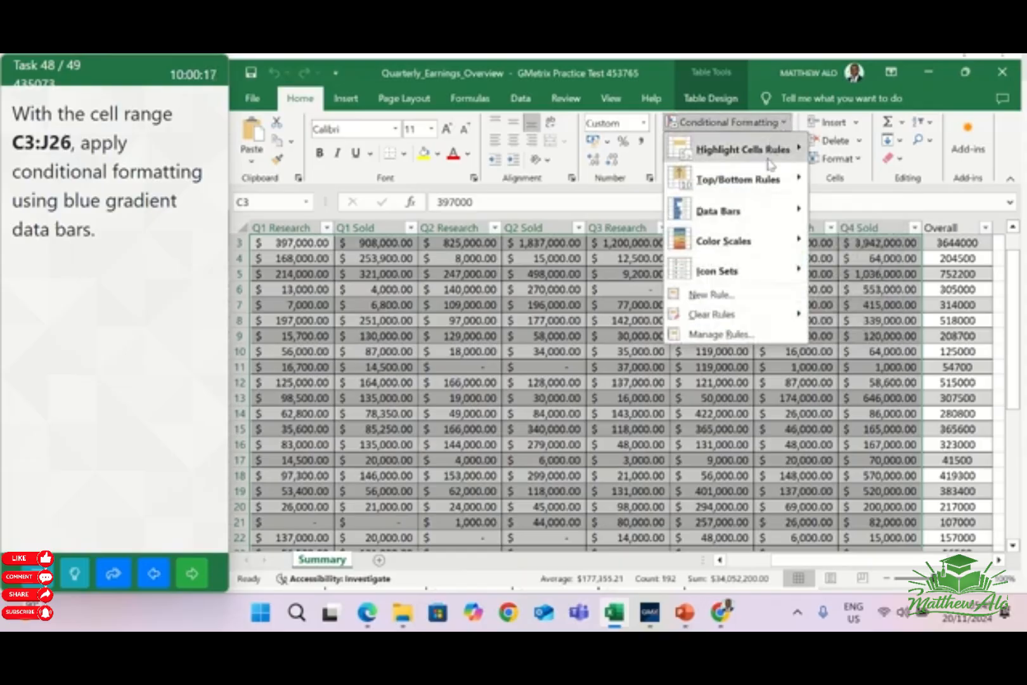
mouse_move(773, 216)
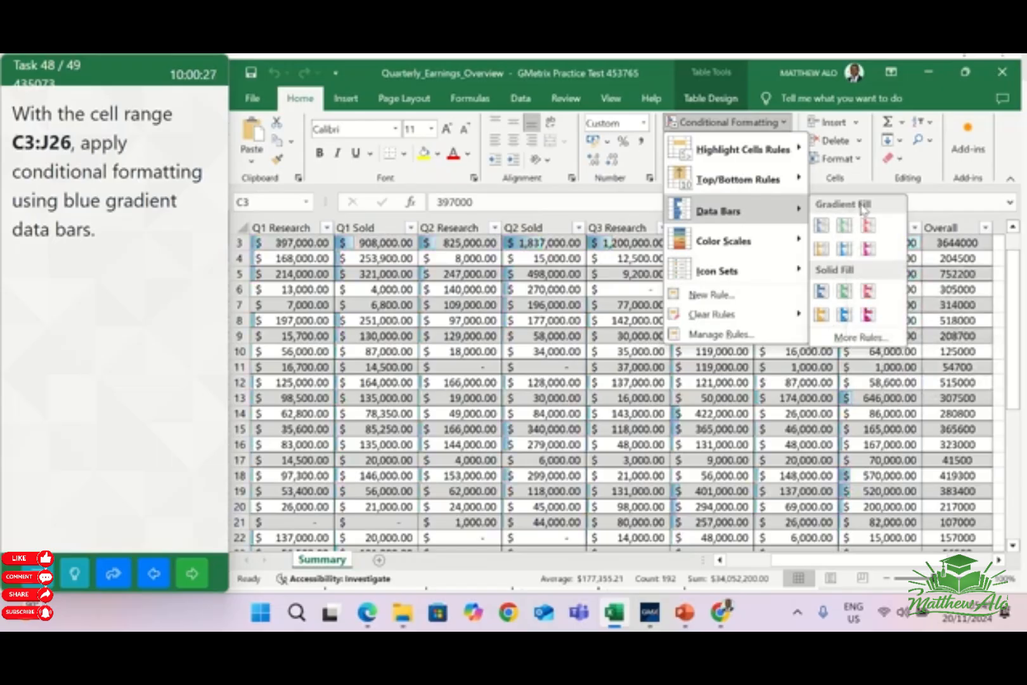
left_click(826, 231)
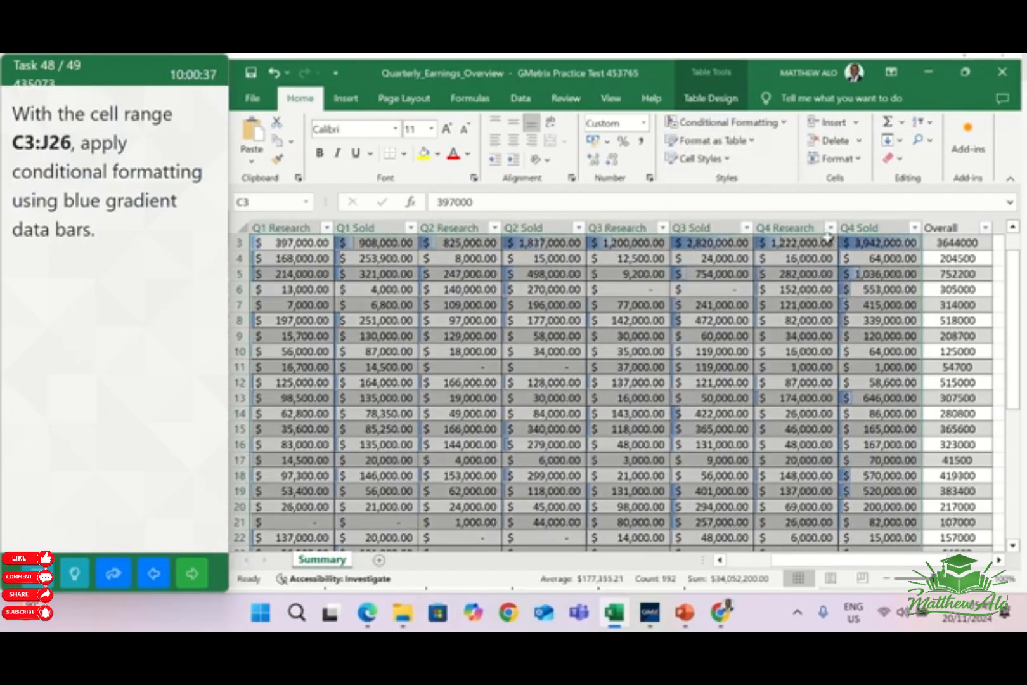
Go on to task 49 and select the cell range C3:J26 on the Summary sheet
left_click(607, 396)
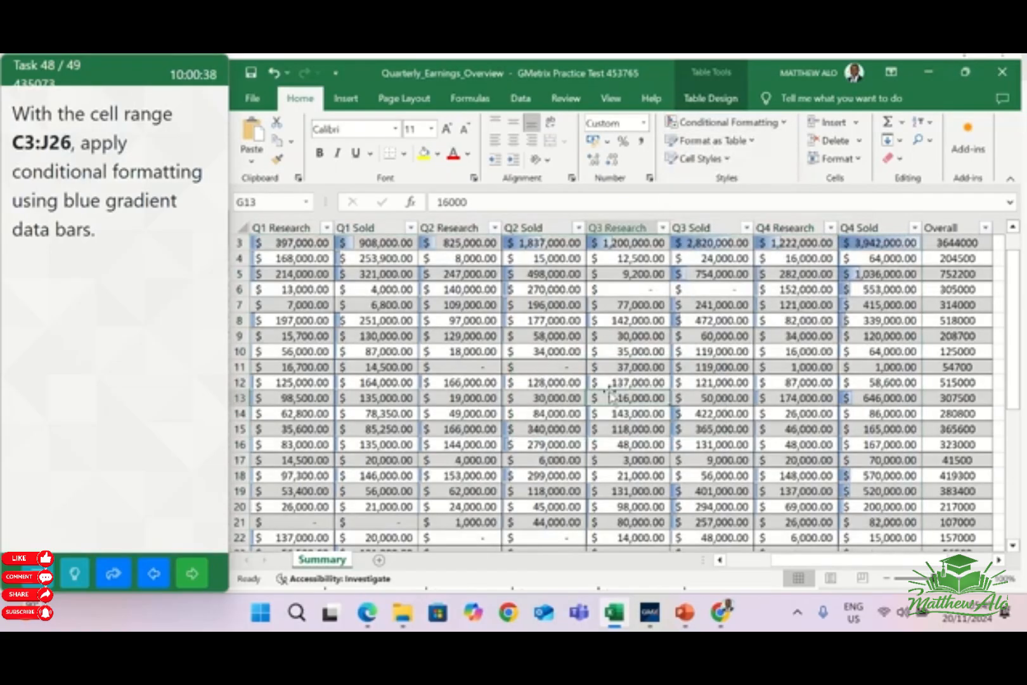
left_click(184, 585)
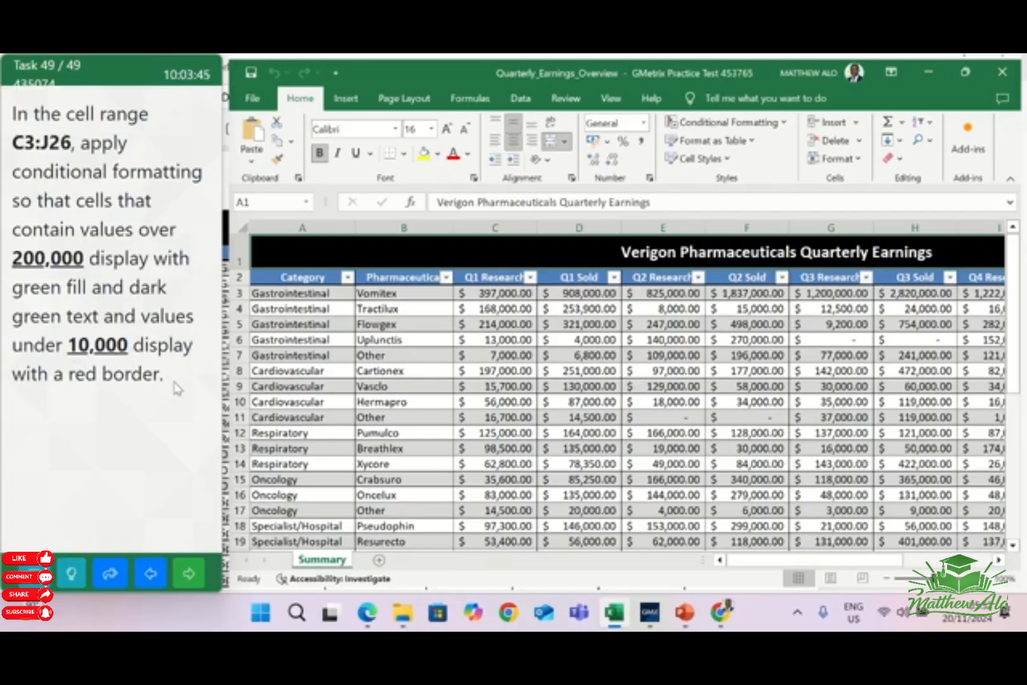
left_click(271, 207)
type("c3")
key("BackSpace")
type("3:J26")
key("Return")
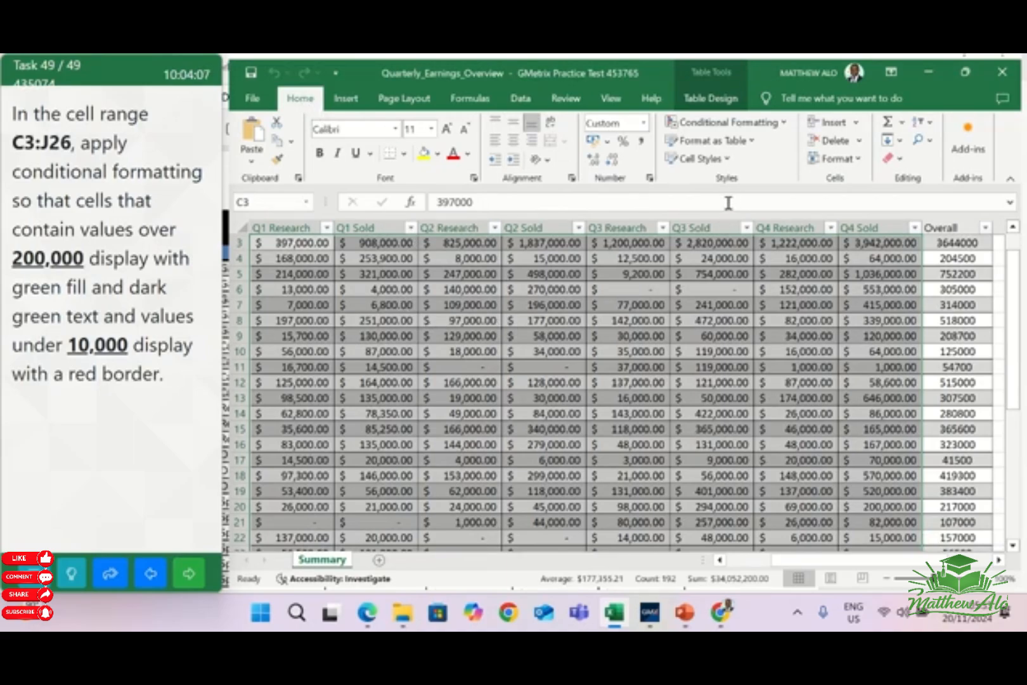
Add a Greater Than highlight rule to C3:J26 for values above 200,000, using Green Fill with Dark Green Text
left_click(783, 123)
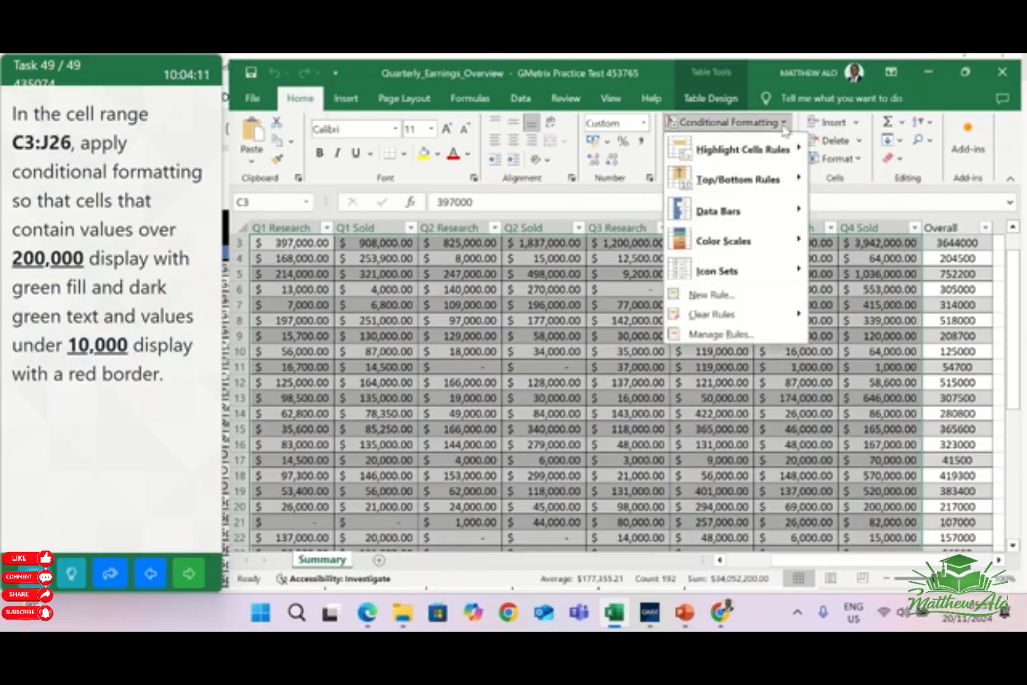
mouse_move(772, 152)
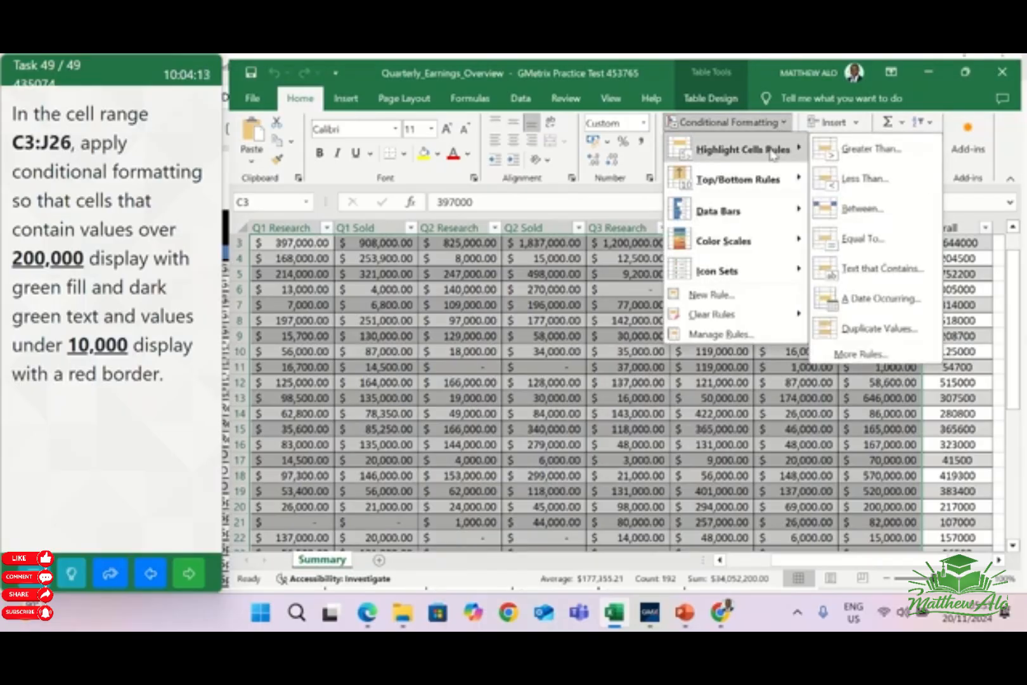
left_click(855, 157)
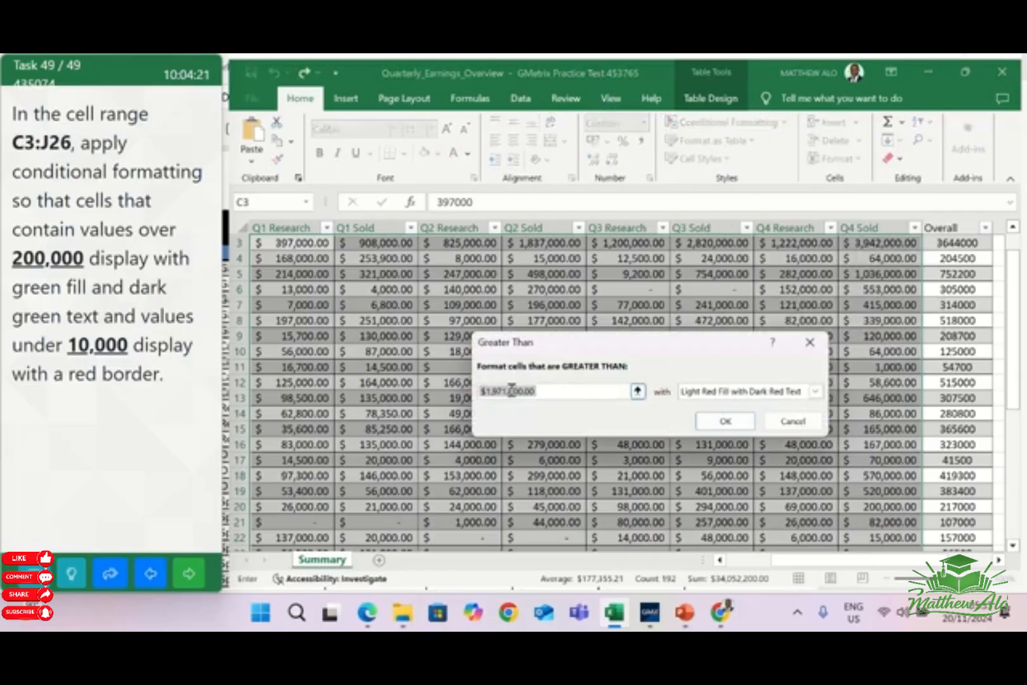
key("BackSpace")
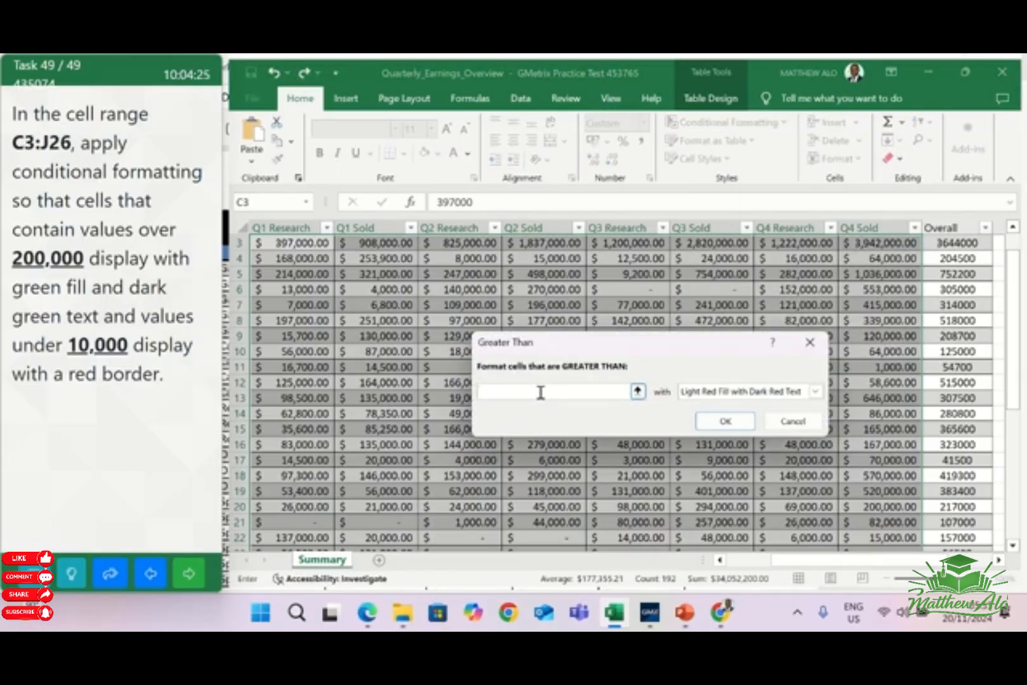
type("200")
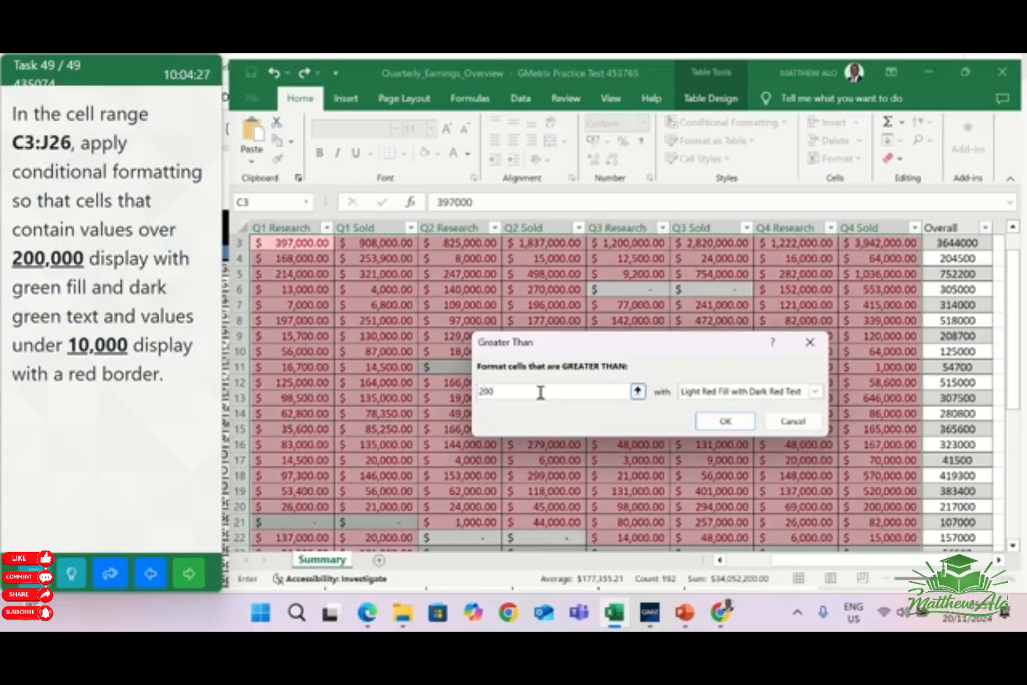
type(",")
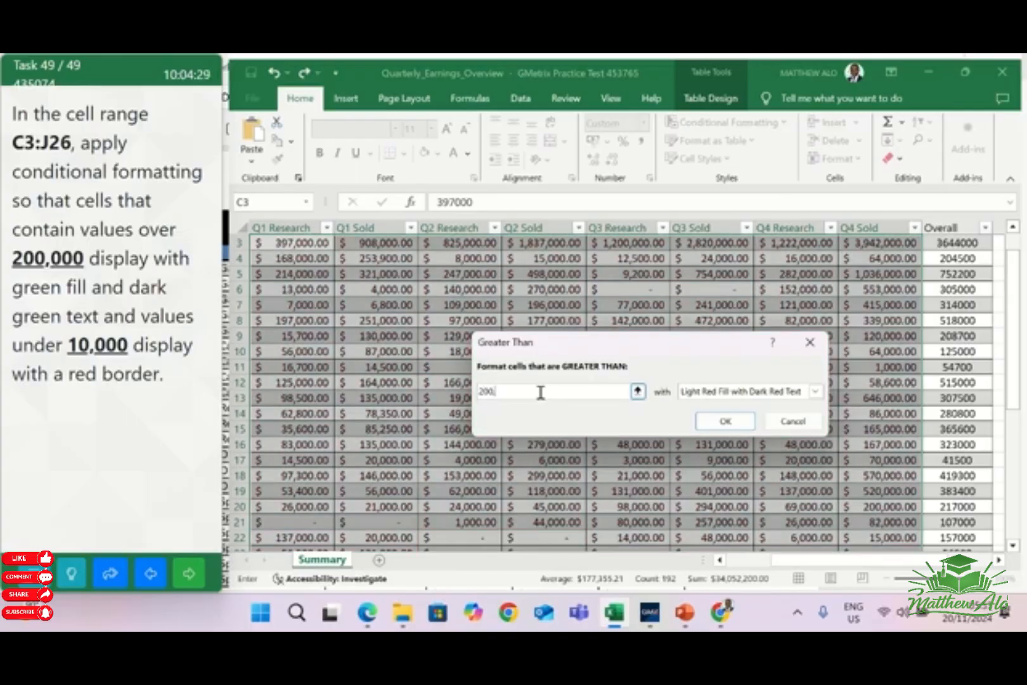
type("000")
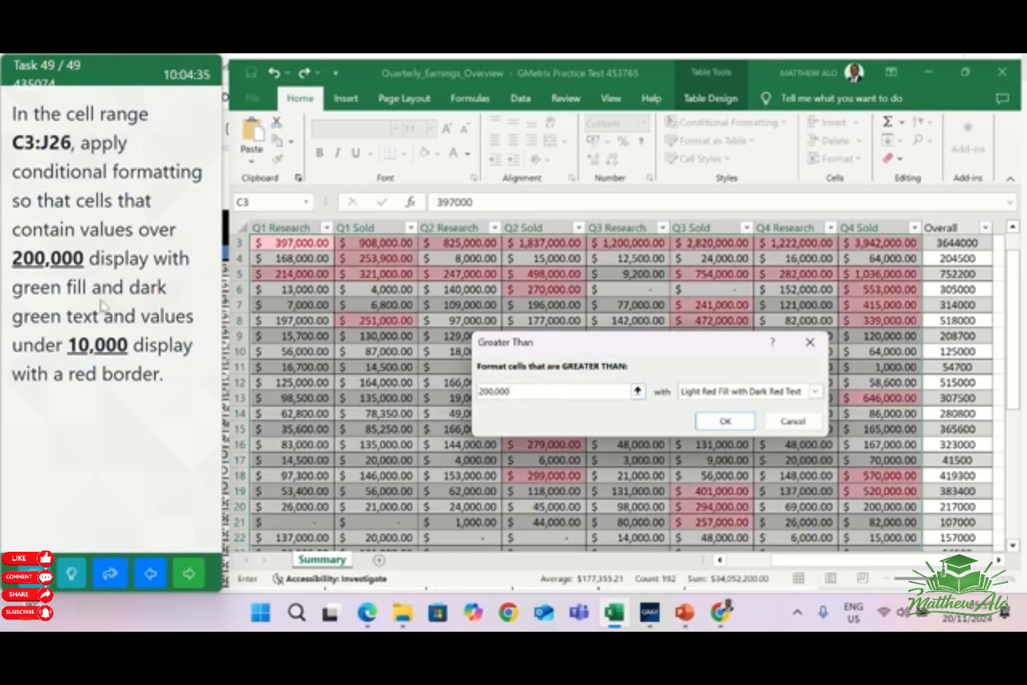
left_click(814, 392)
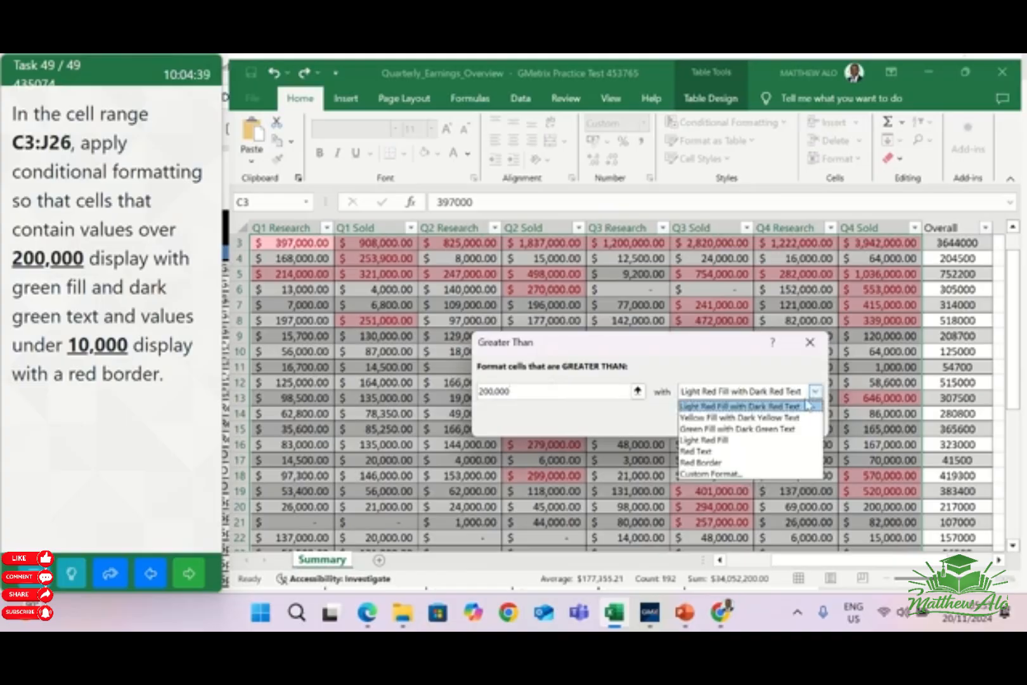
left_click(767, 430)
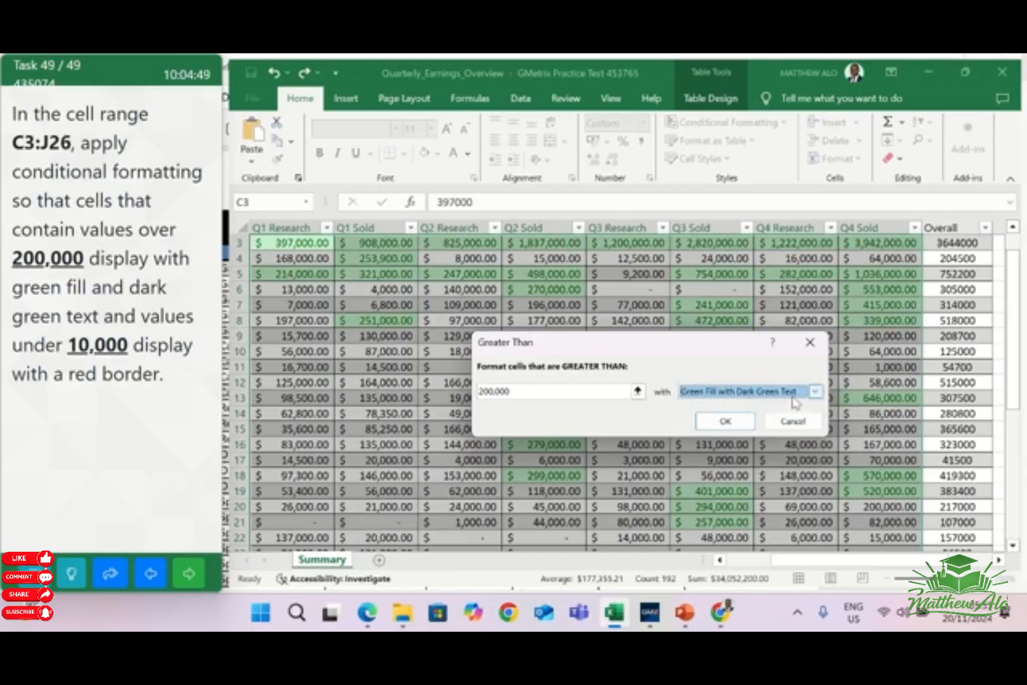
left_click(737, 423)
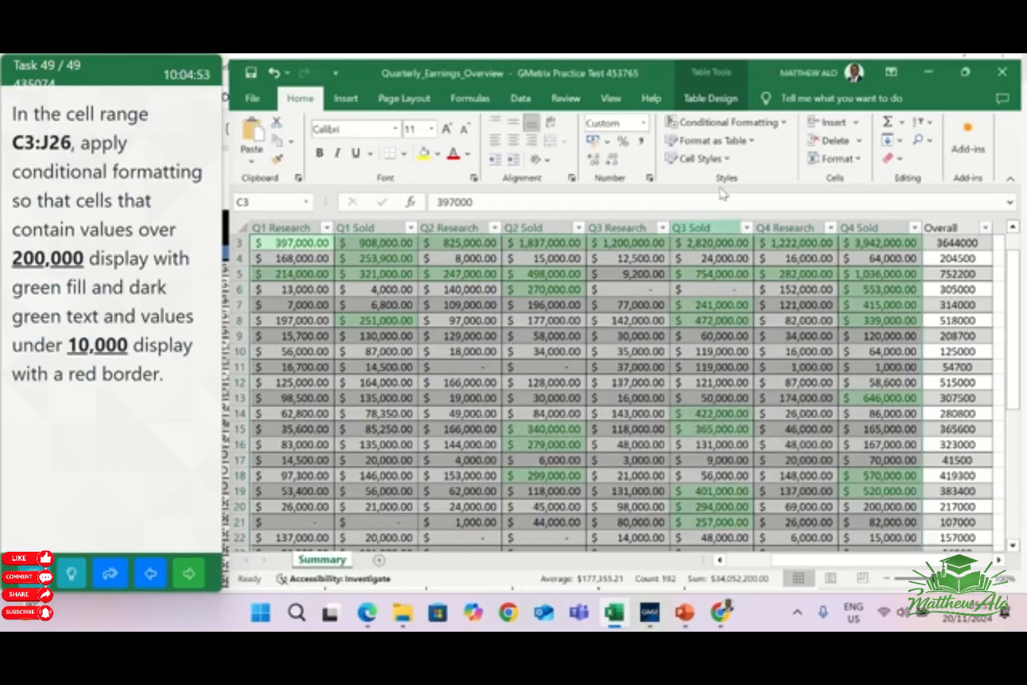
Add a Less Than highlight rule to the selected range for values under 10,000, using Red Border
left_click(774, 126)
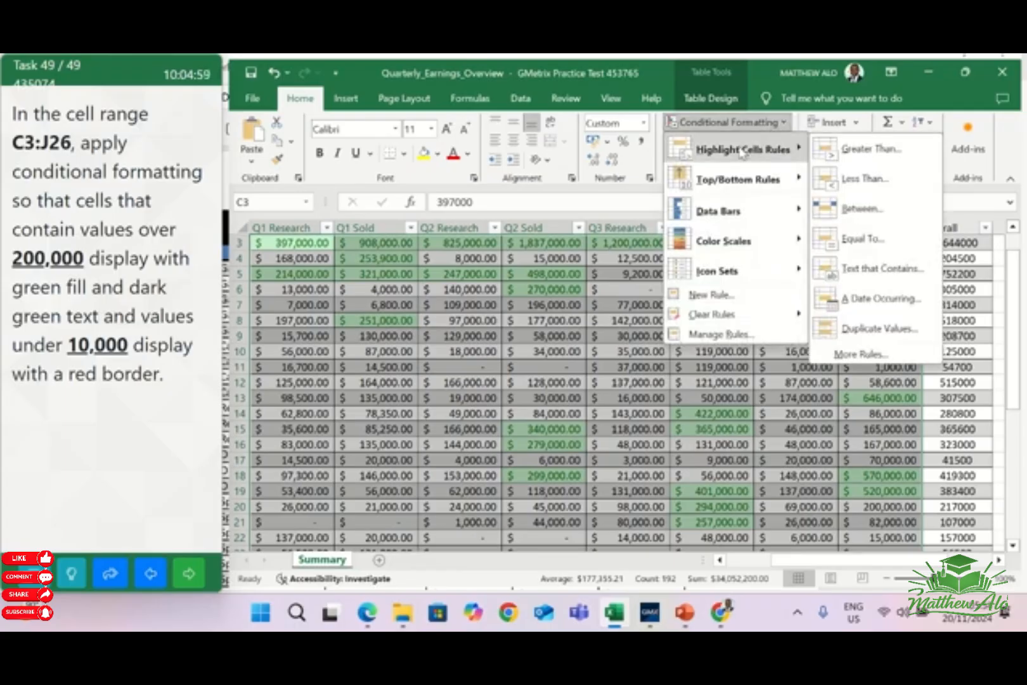
left_click(855, 181)
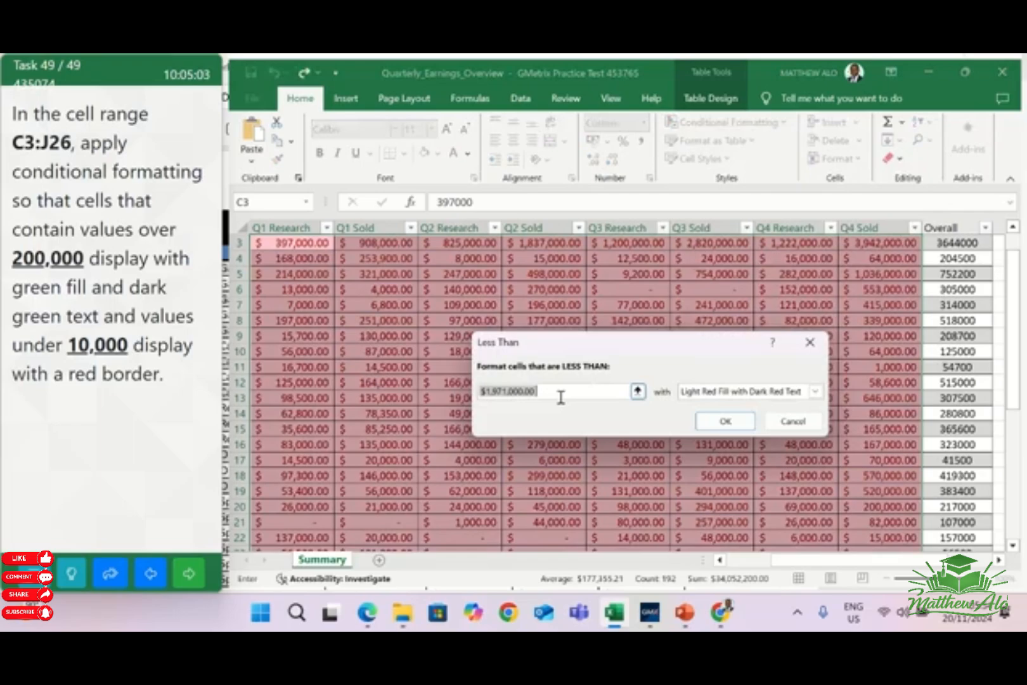
type("1")
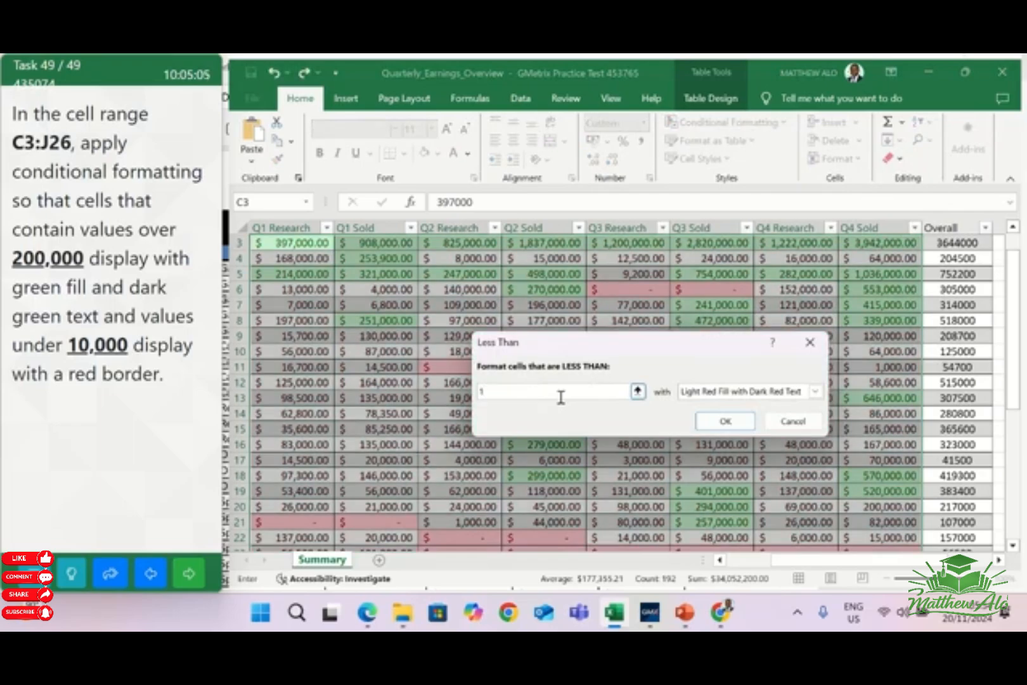
type("0,000")
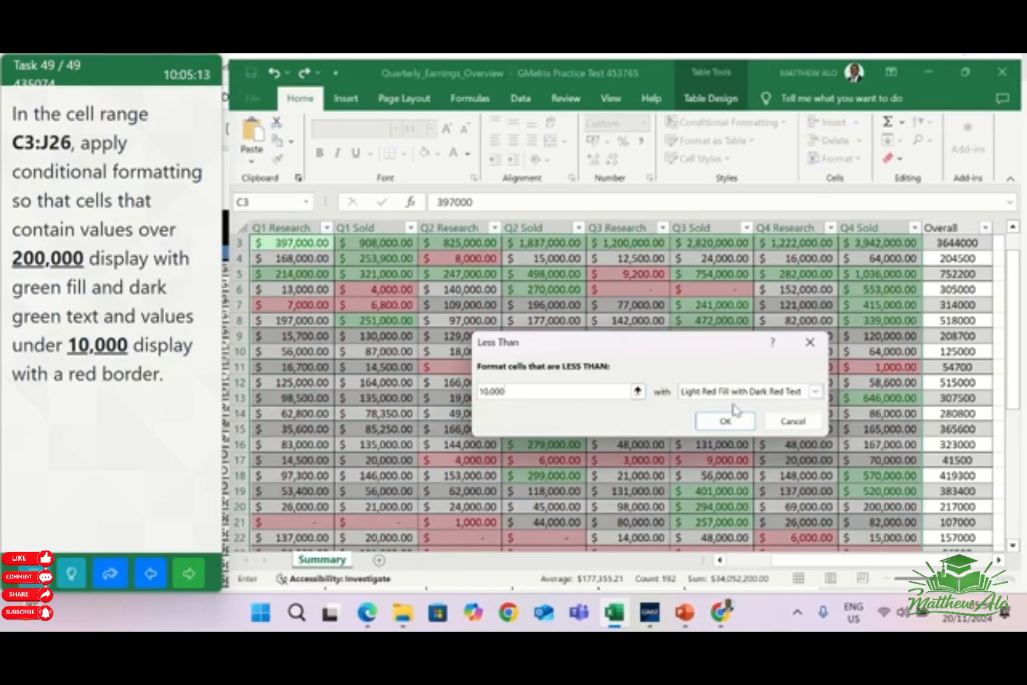
left_click(815, 393)
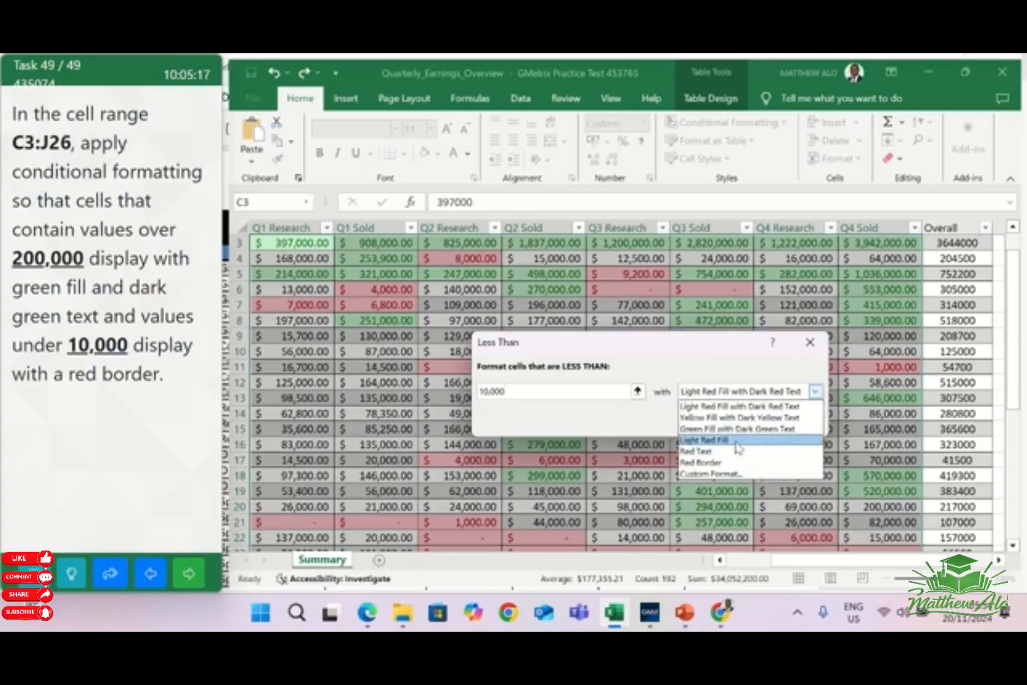
left_click(716, 463)
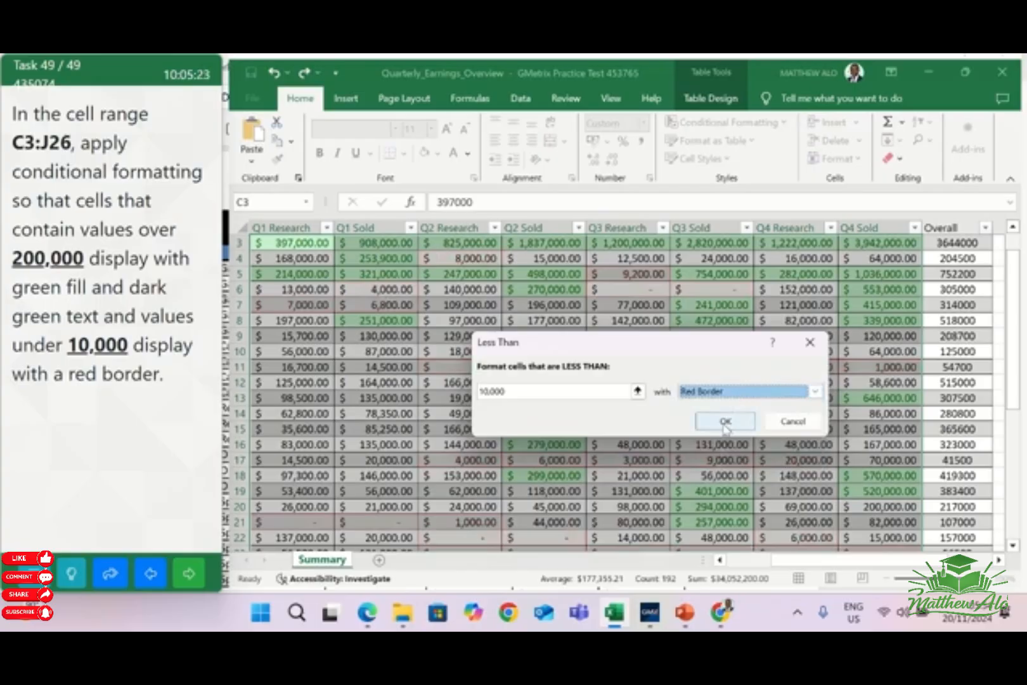
left_click(725, 423)
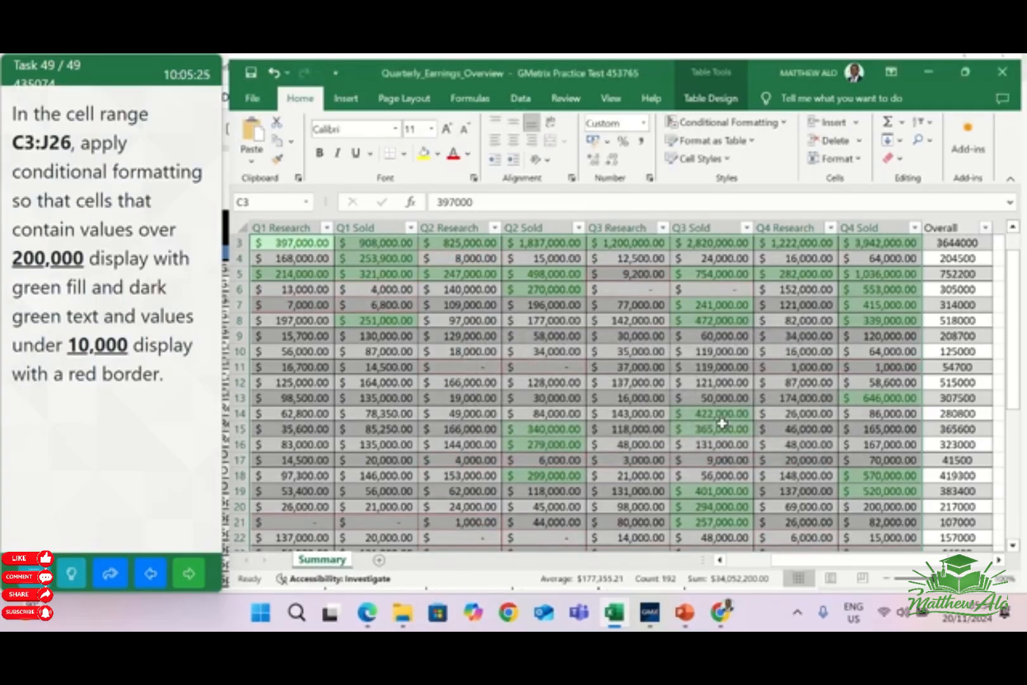
Look over the formatted table, deselect the range and submit the final task for checking
scroll(722, 422, "down", 3)
scroll(761, 418, "up", 4)
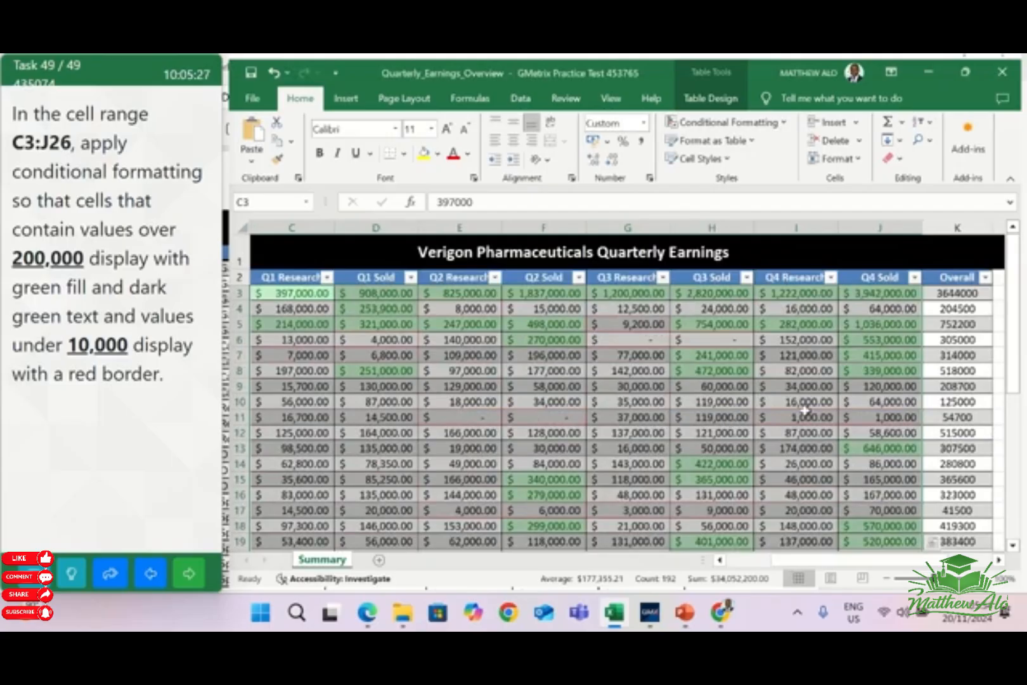
left_click(804, 414)
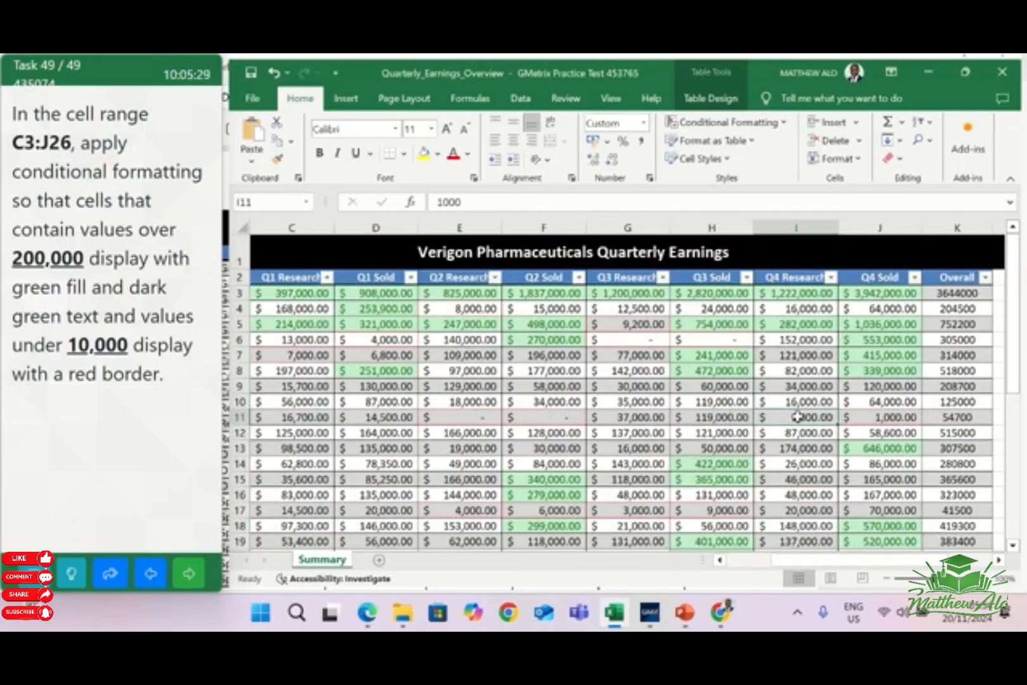
left_click(189, 574)
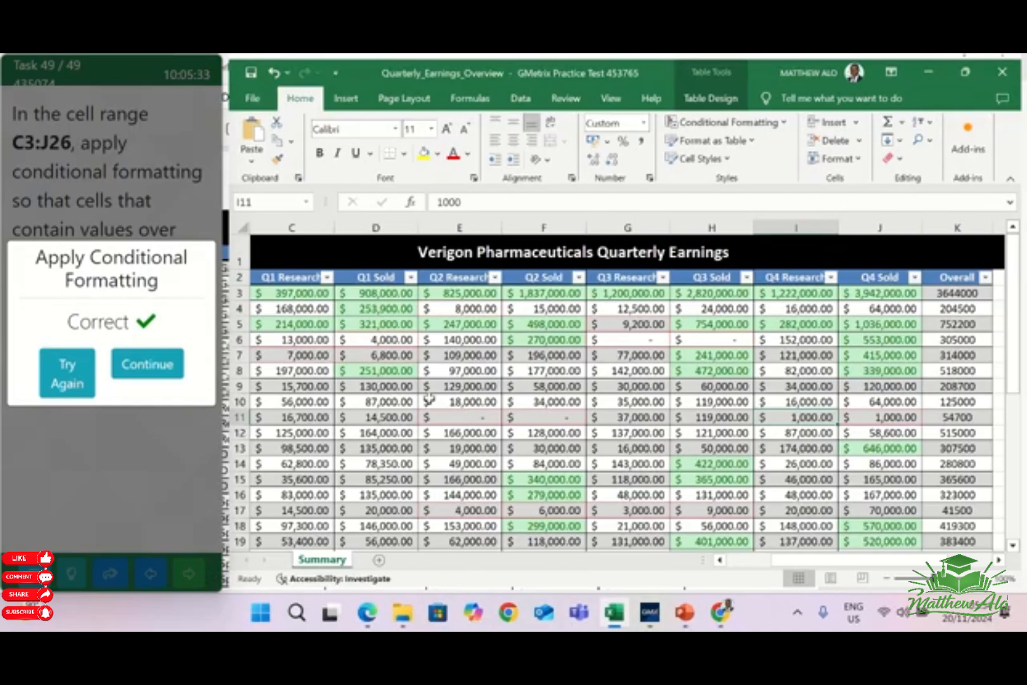